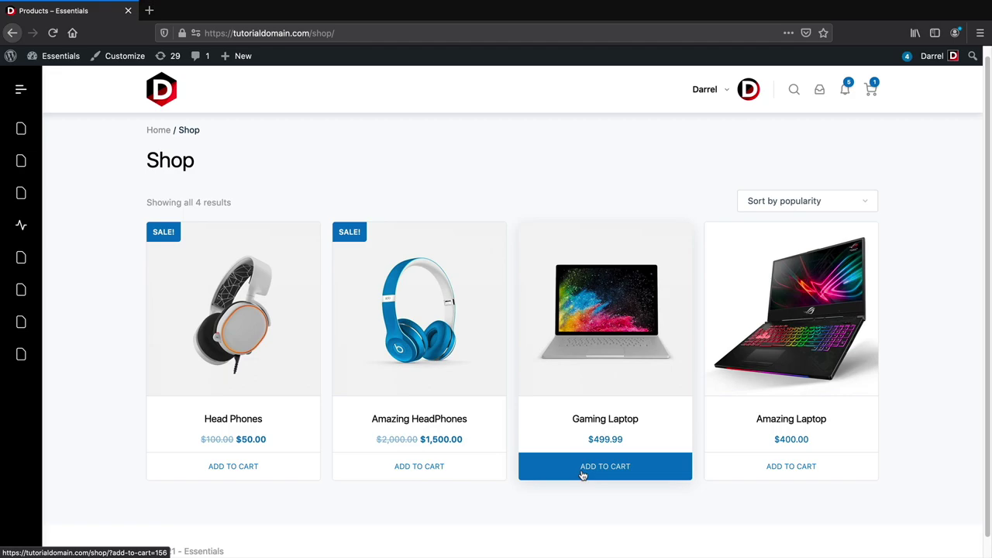
# Add the gaming laptop to the cart, visit the Amazing YOGA Course, and publish the haircut update
pyautogui.click(582, 470)
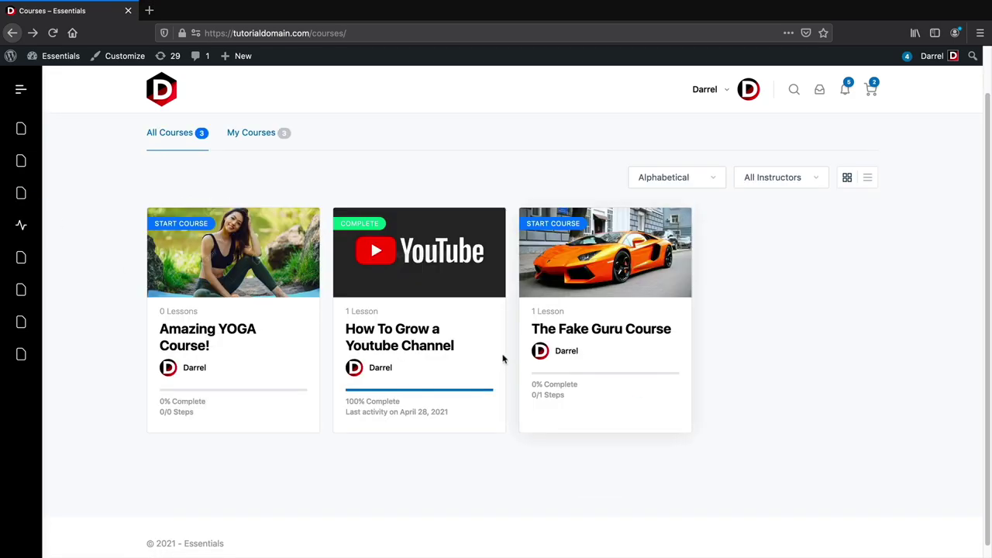
pyautogui.click(245, 332)
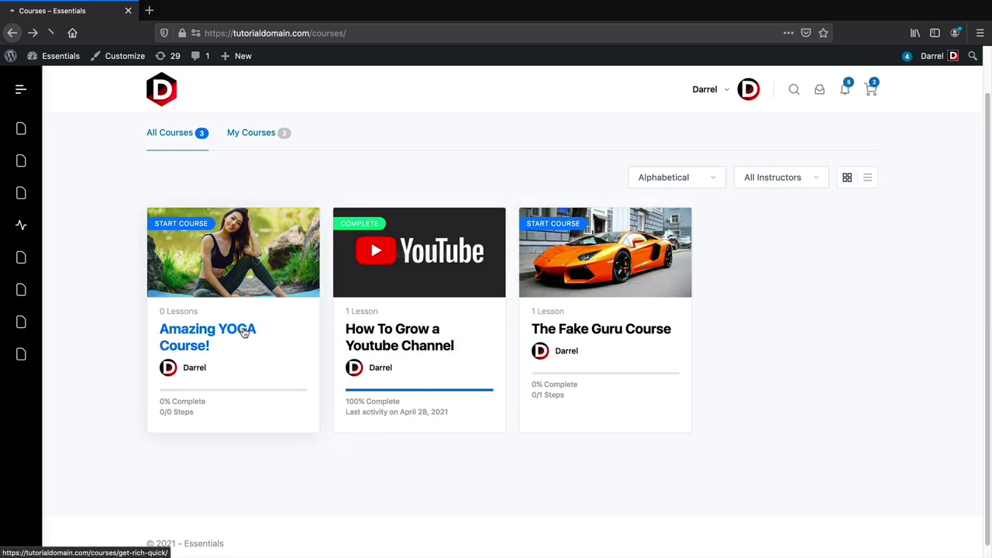
pyautogui.write('st Got A New Haircut')
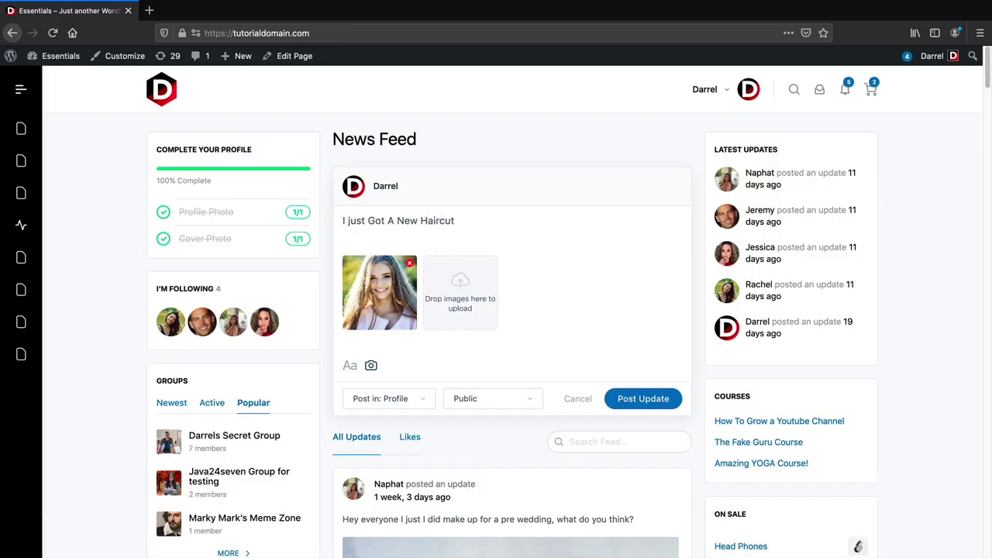
pyautogui.click(647, 398)
# Like the puppy post and open the profile of a member who liked it
pyautogui.scroll(-4, 649, 400)
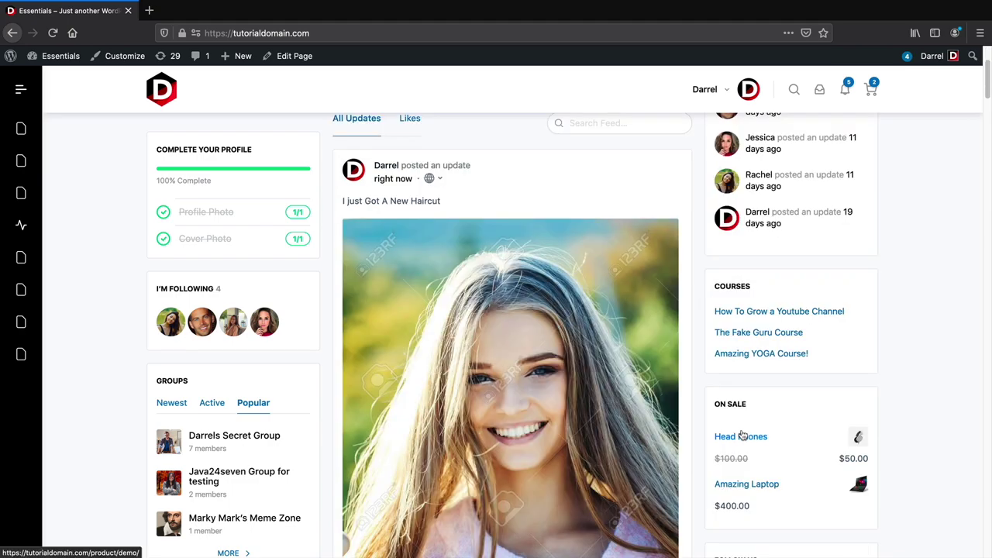
pyautogui.scroll(-1, 740, 440)
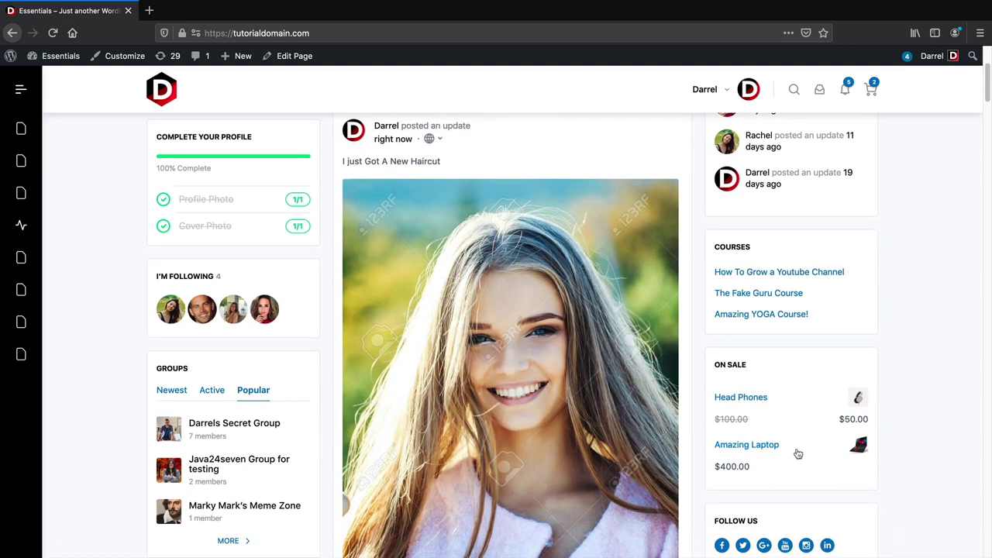
pyautogui.scroll(-10, 372, 392)
pyautogui.click(367, 376)
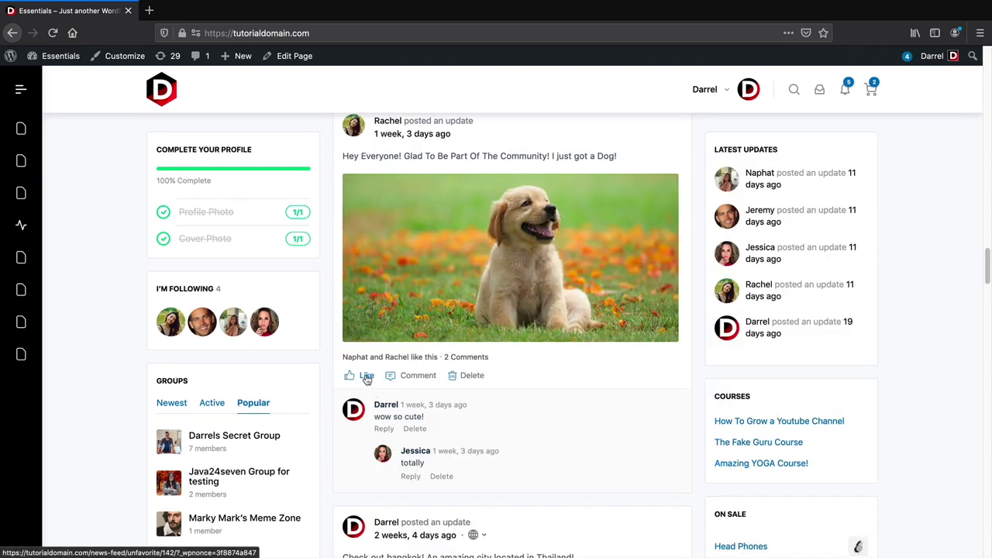
pyautogui.click(375, 356)
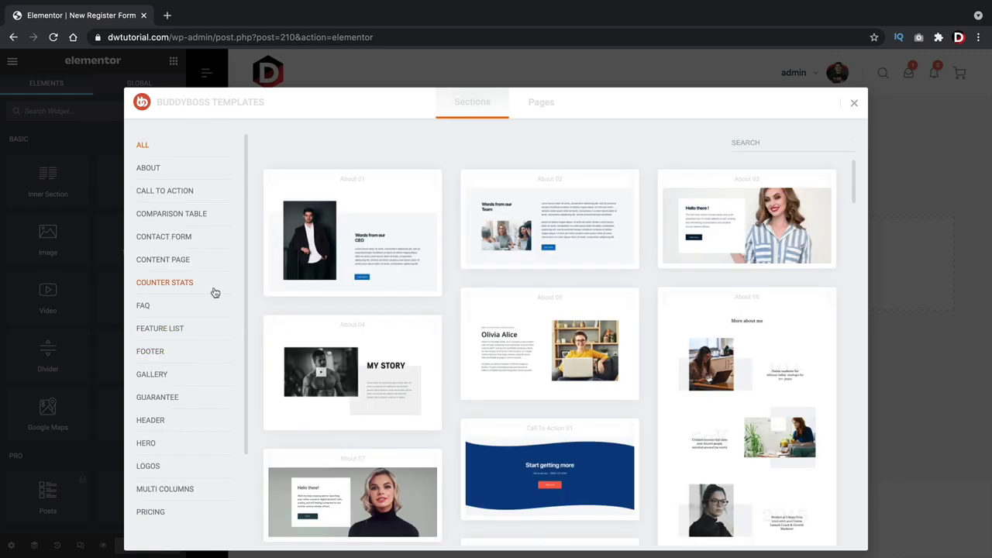
# Scroll through the section template categories in the BuddyBoss Templates library
pyautogui.scroll(-2, 215, 292)
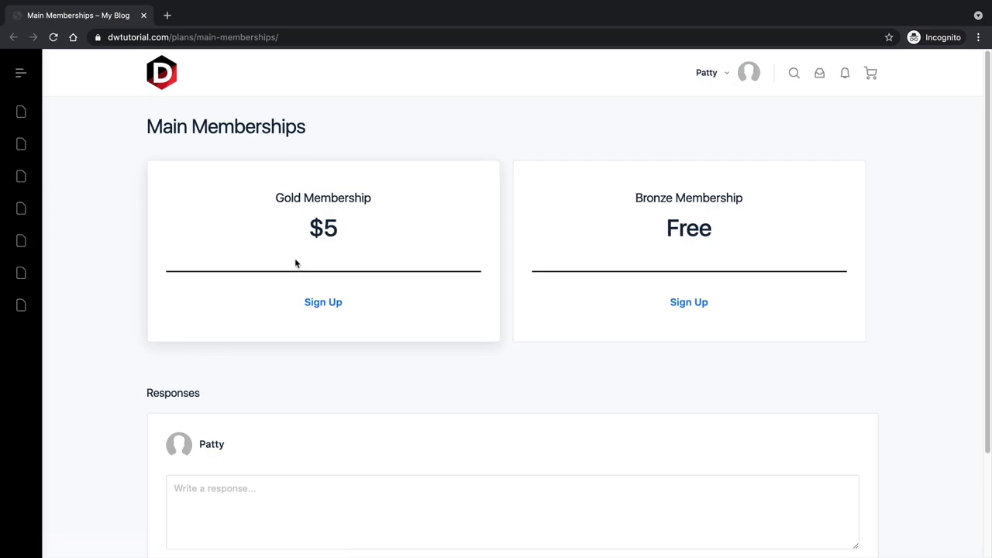
# Highlight the Gold and Bronze Membership plan names, then go to account creation
pyautogui.moveTo(375, 200); pyautogui.dragTo(346, 200)
pyautogui.moveTo(634, 199); pyautogui.dragTo(757, 201)
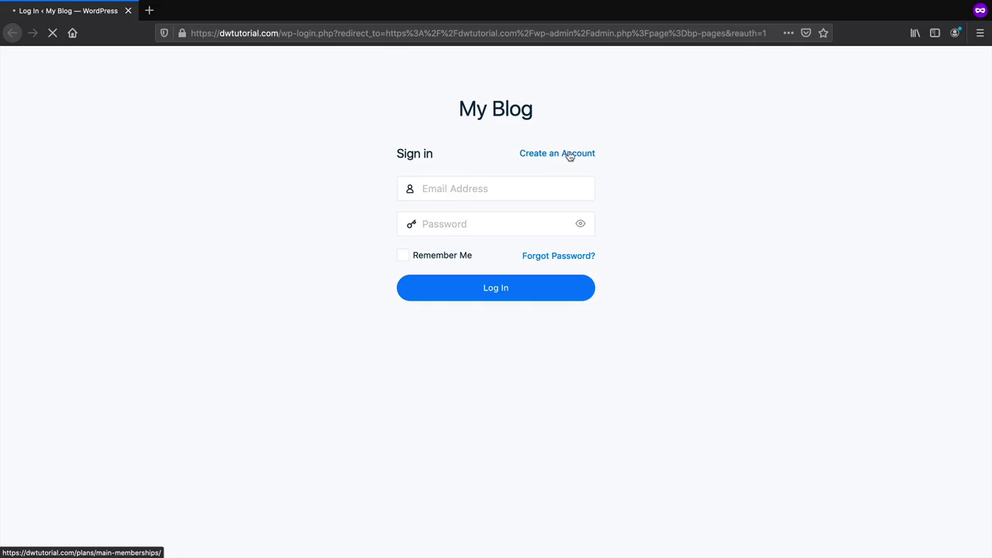
pyautogui.click(569, 154)
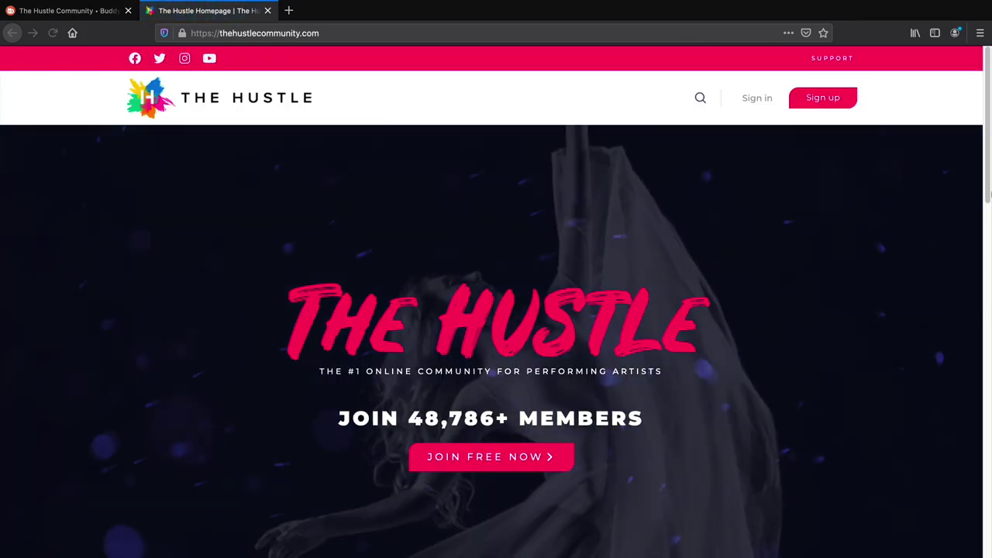
# Scroll down The Hustle community homepage
pyautogui.scroll(-3, 971, 189)
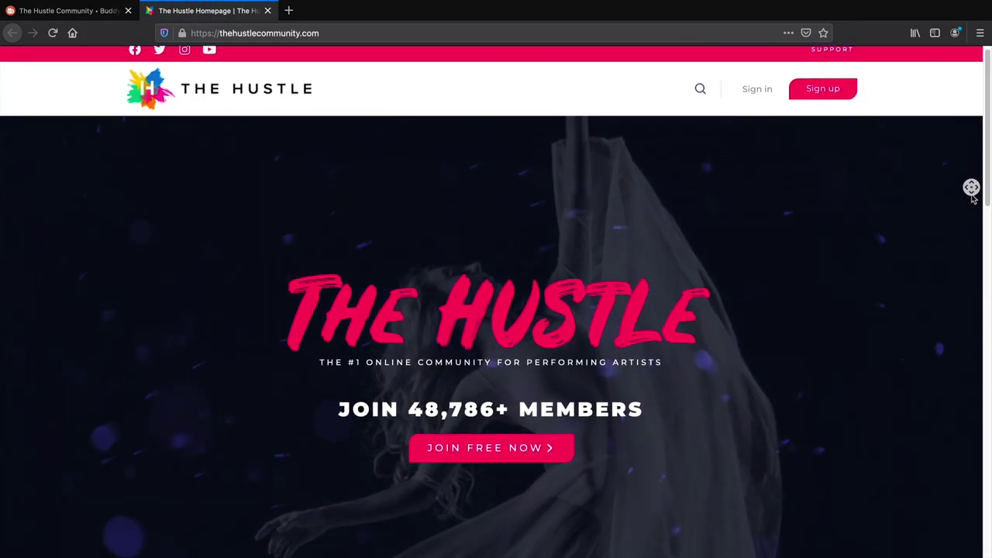
pyautogui.scroll(-1, 973, 198)
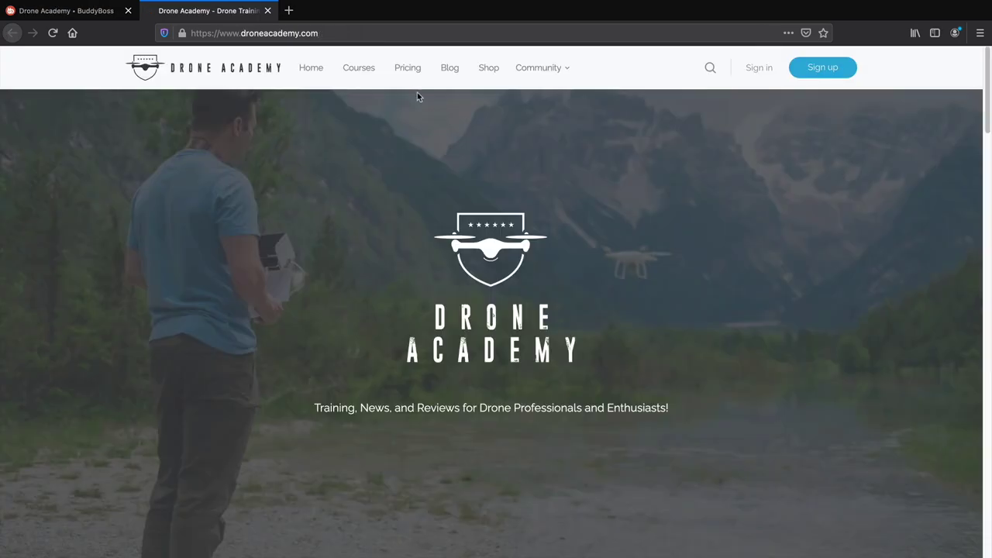
# Open the Drone Academy shop and scroll through its products
pyautogui.click(489, 69)
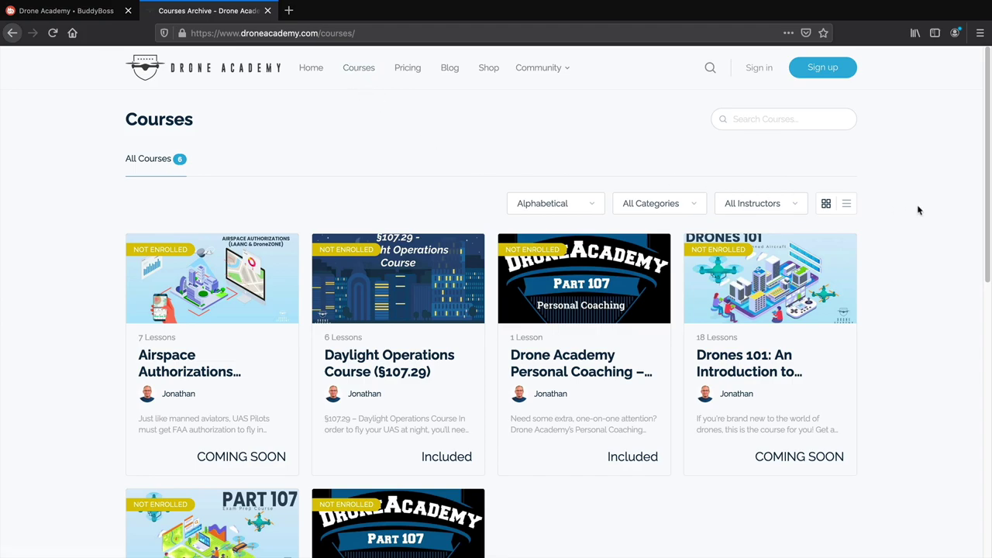
pyautogui.scroll(-3, 917, 207)
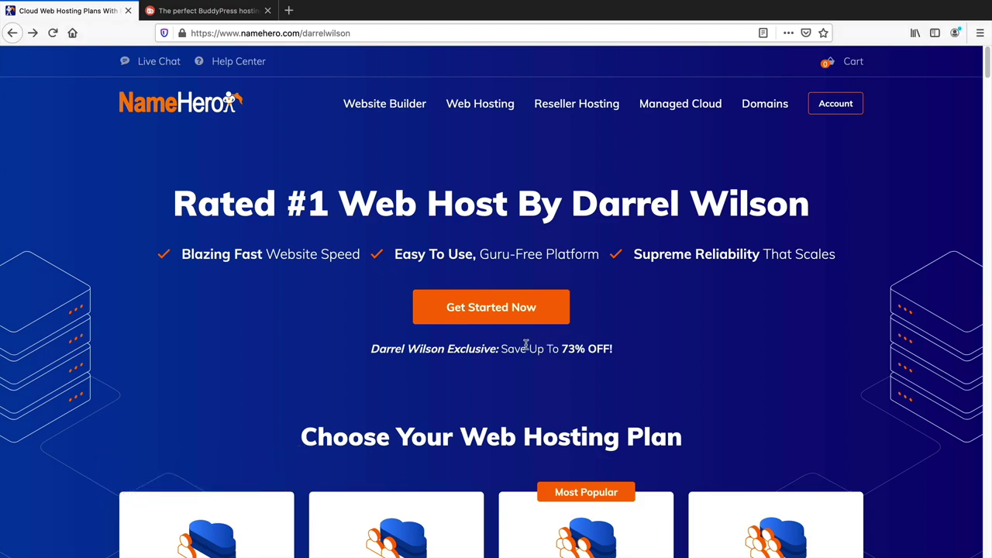
# Point out the 73% off discount, then single out Plus Cloud among the four cloud plans
pyautogui.moveTo(372, 349); pyautogui.dragTo(613, 350)
pyautogui.click(612, 354)
pyautogui.scroll(-3, 314, 334)
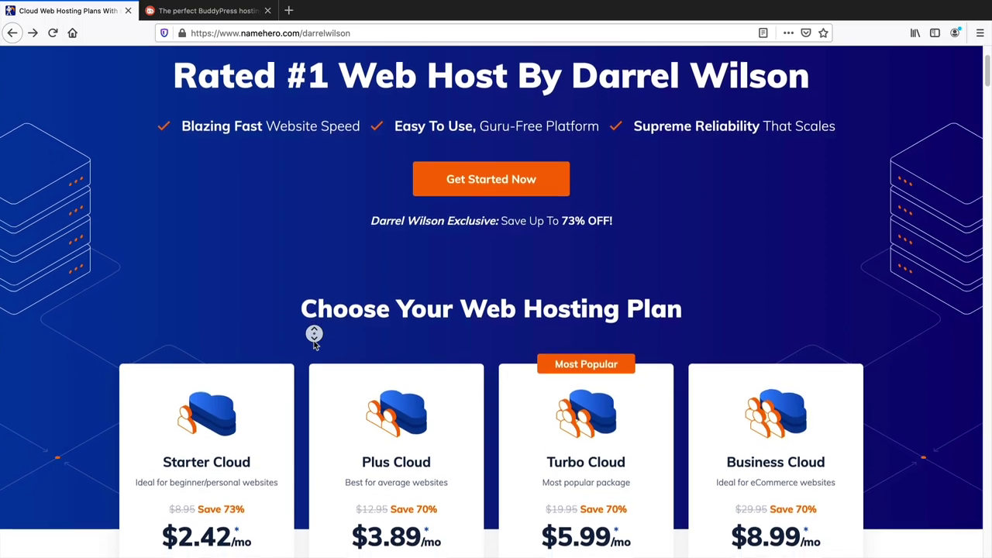
pyautogui.scroll(-3, 314, 342)
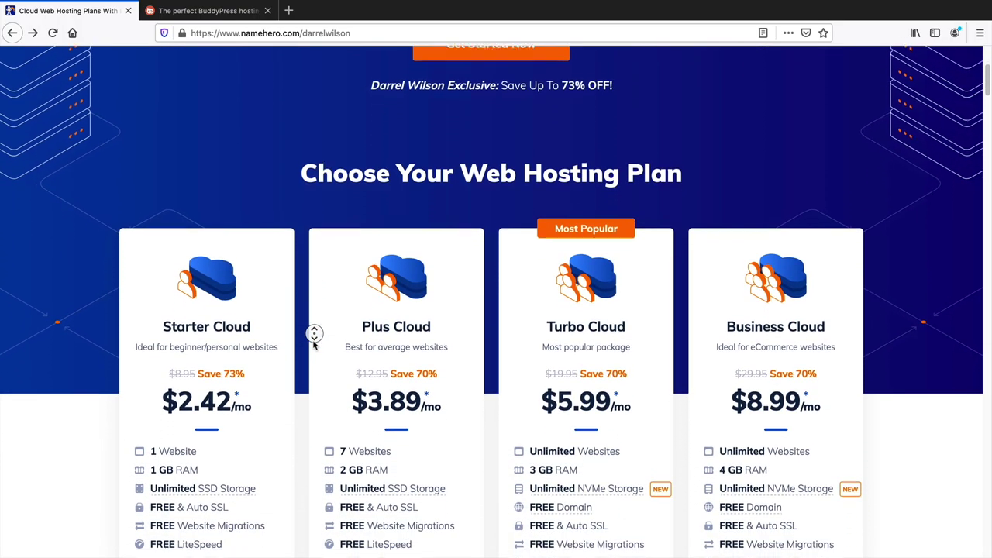
pyautogui.scroll(-3, 314, 334)
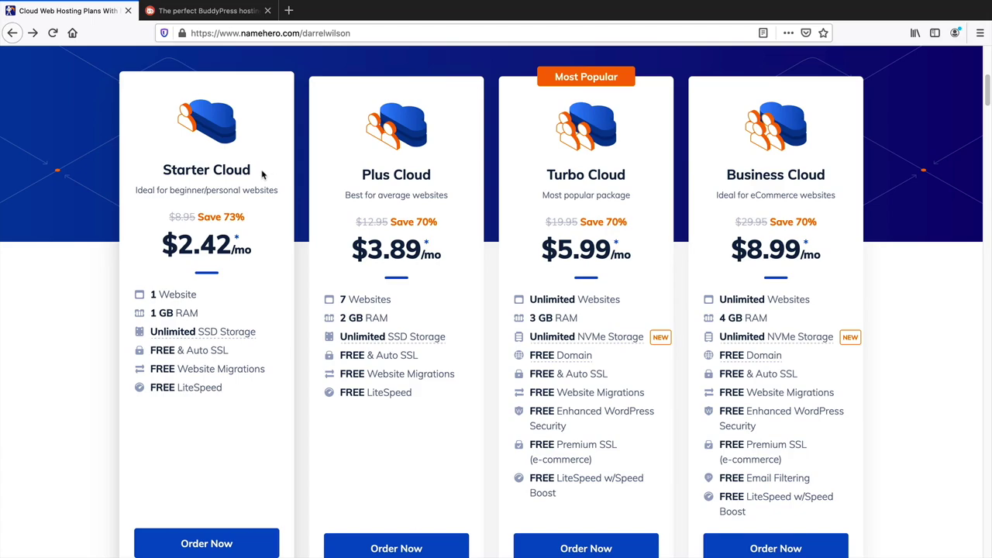
pyautogui.doubleClick(399, 168)
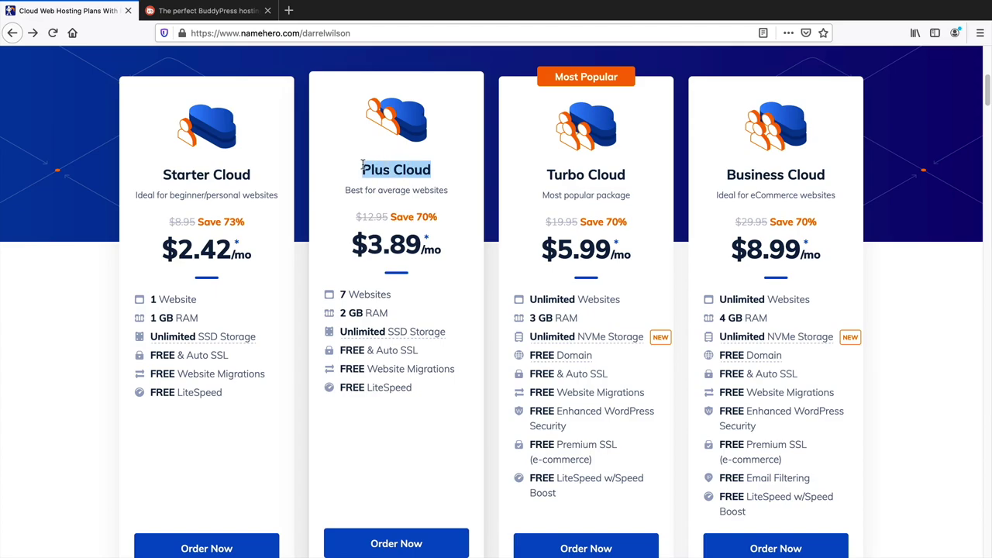
pyautogui.click(221, 19)
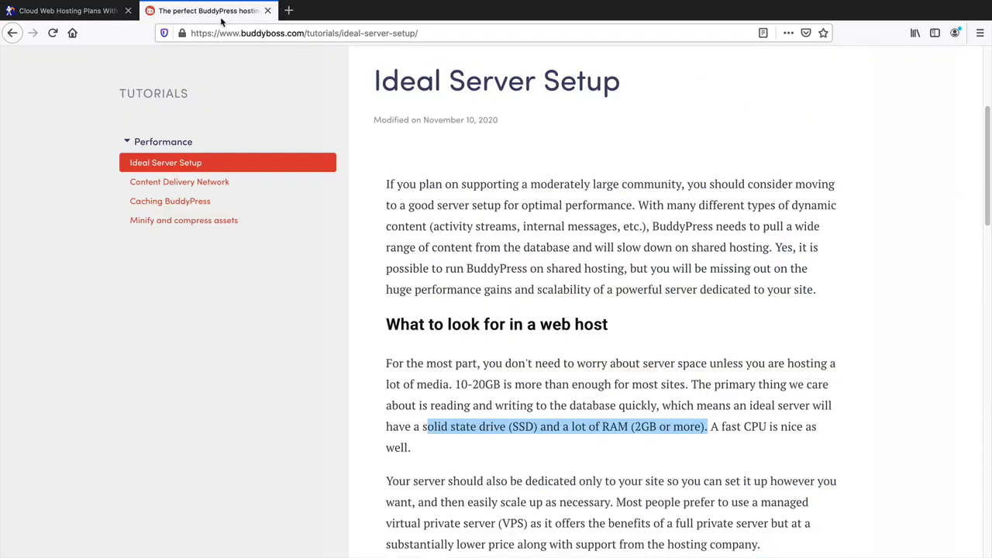
# Highlight the solid state drive and 2GB-or-more RAM recommendations in the article
pyautogui.click(568, 364)
pyautogui.moveTo(416, 428); pyautogui.dragTo(517, 427)
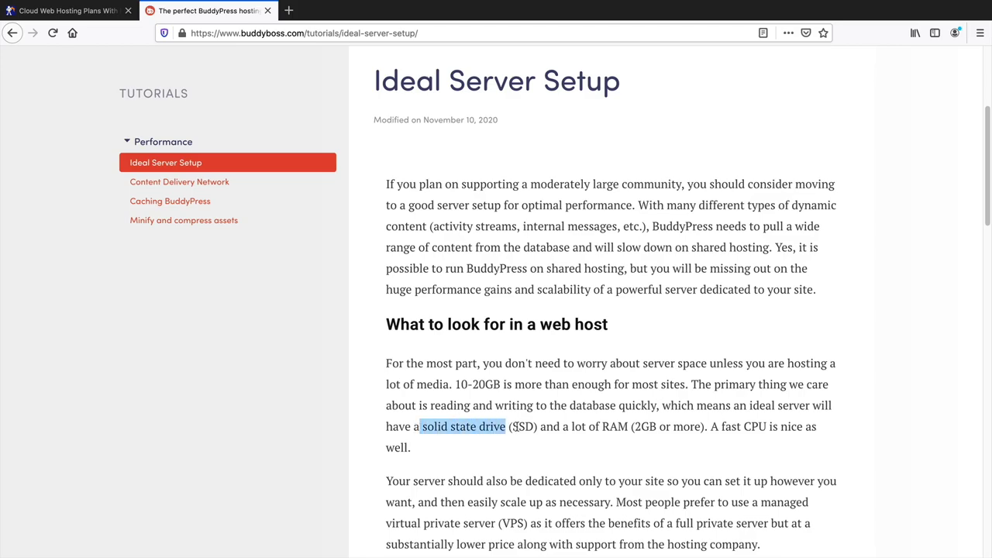
pyautogui.click(548, 431)
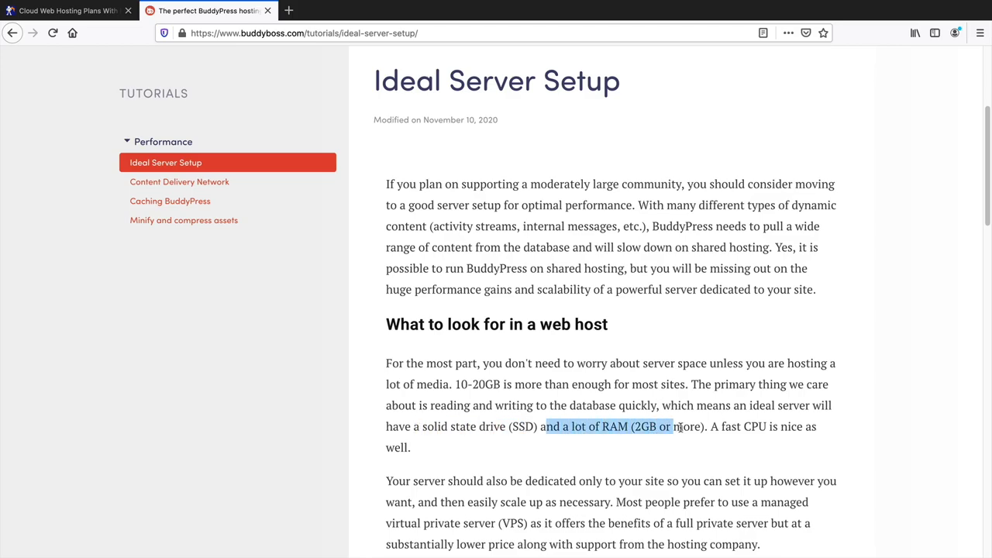
pyautogui.click(704, 428)
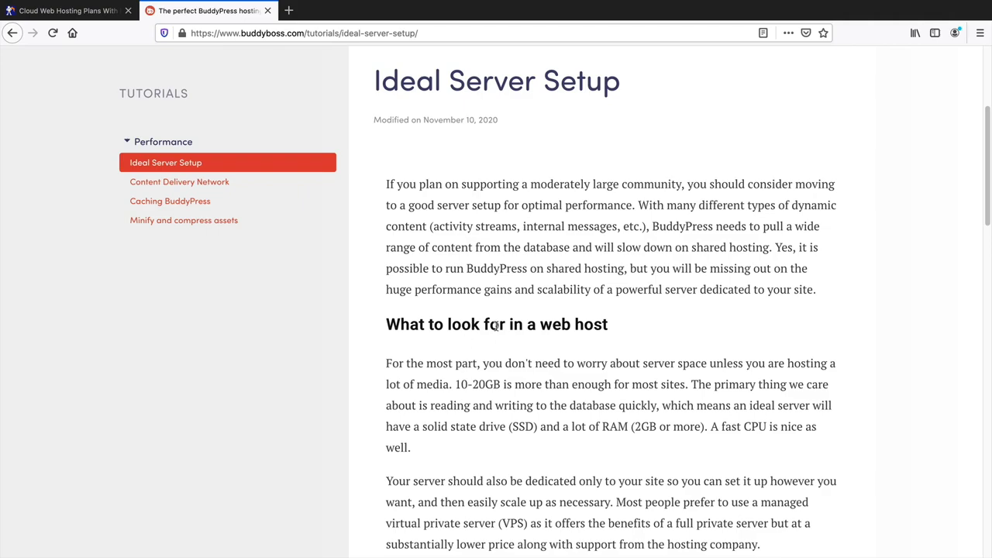
# Back on NameHero's cloud plans, highlight the Turbo Cloud plan name
pyautogui.click(103, 16)
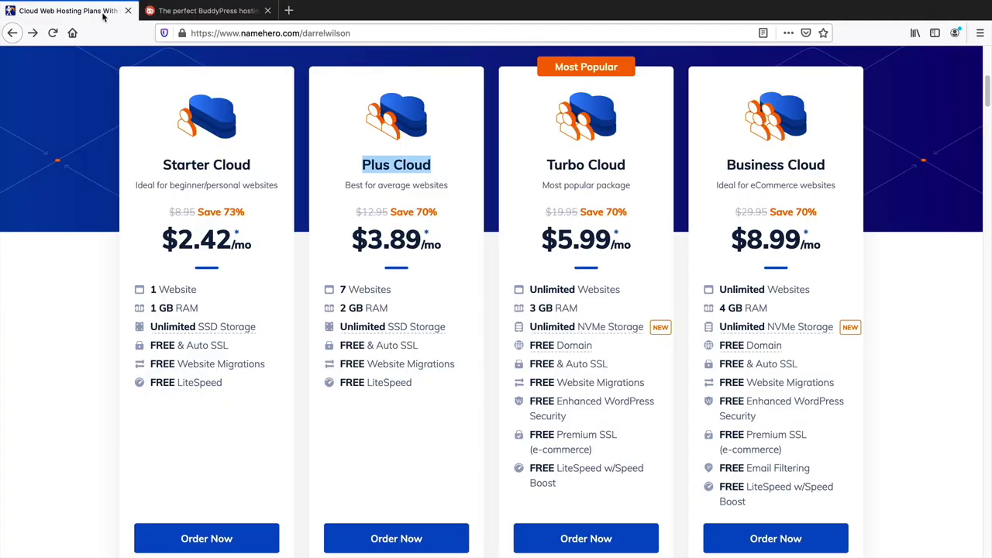
pyautogui.moveTo(628, 160); pyautogui.dragTo(555, 160)
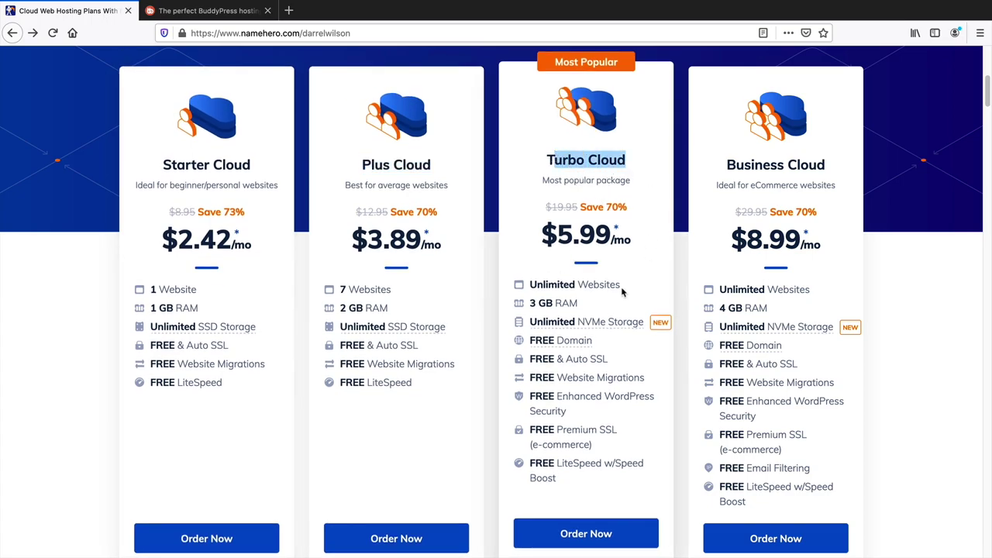
pyautogui.moveTo(601, 325)
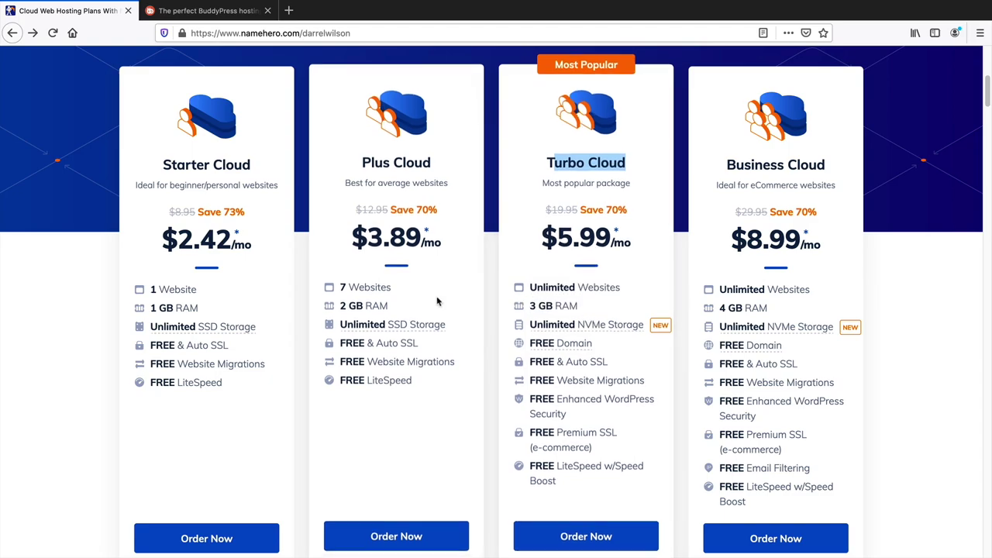
pyautogui.moveTo(408, 326)
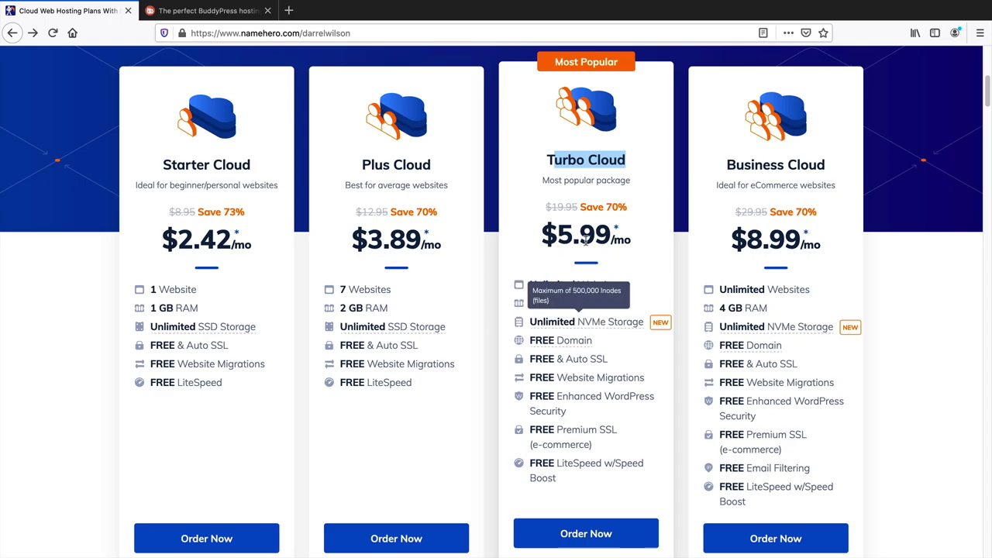
pyautogui.click(493, 268)
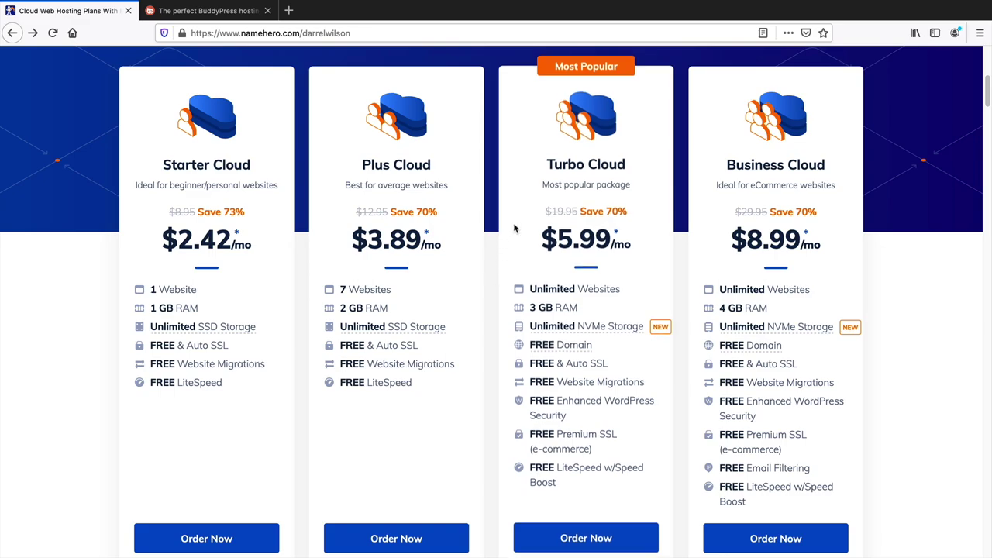
pyautogui.moveTo(546, 162); pyautogui.dragTo(626, 163)
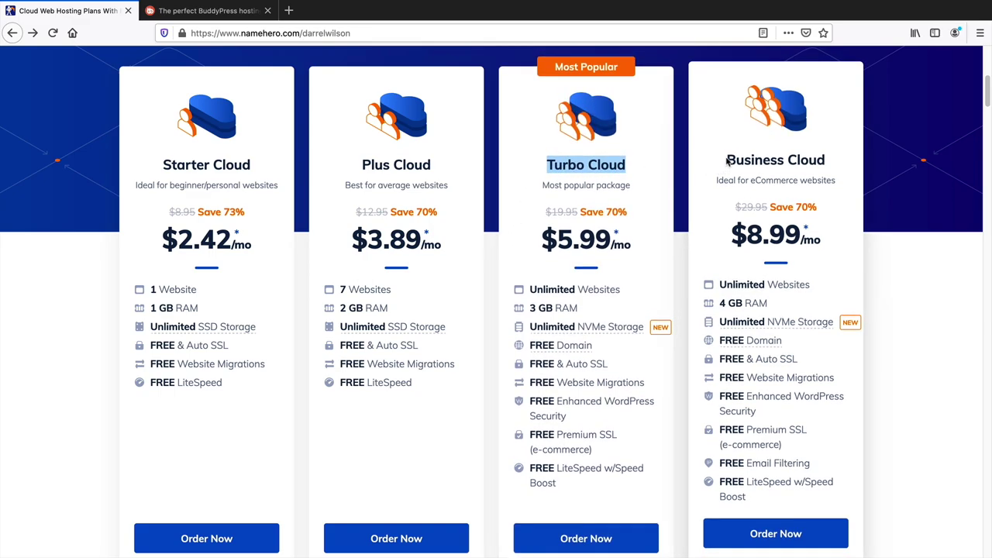
pyautogui.click(491, 198)
# Compare the Turbo Cloud and Business Cloud plans, then start the hosting order
pyautogui.scroll(-2, 490, 218)
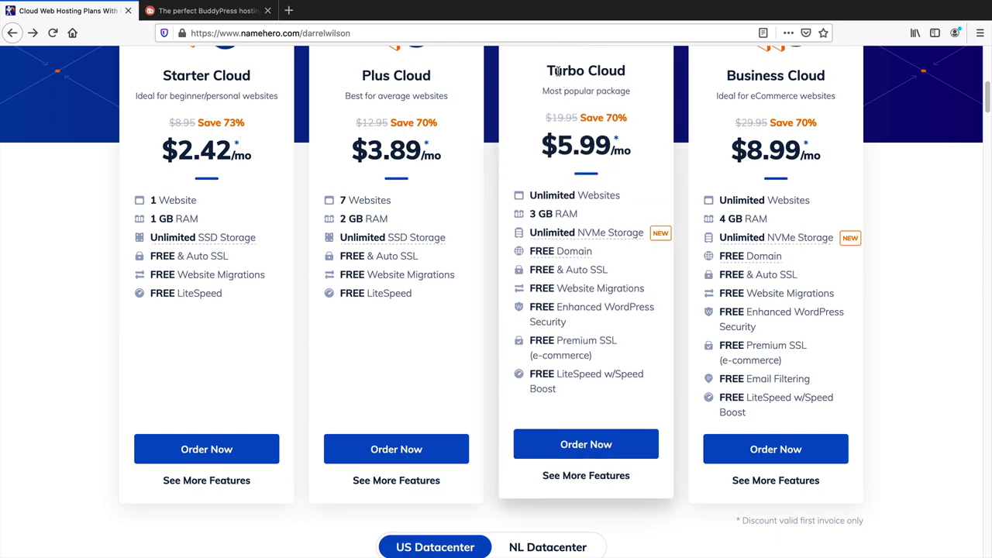
pyautogui.moveTo(558, 71); pyautogui.dragTo(624, 71)
pyautogui.moveTo(726, 70); pyautogui.dragTo(816, 68)
pyautogui.click(819, 68)
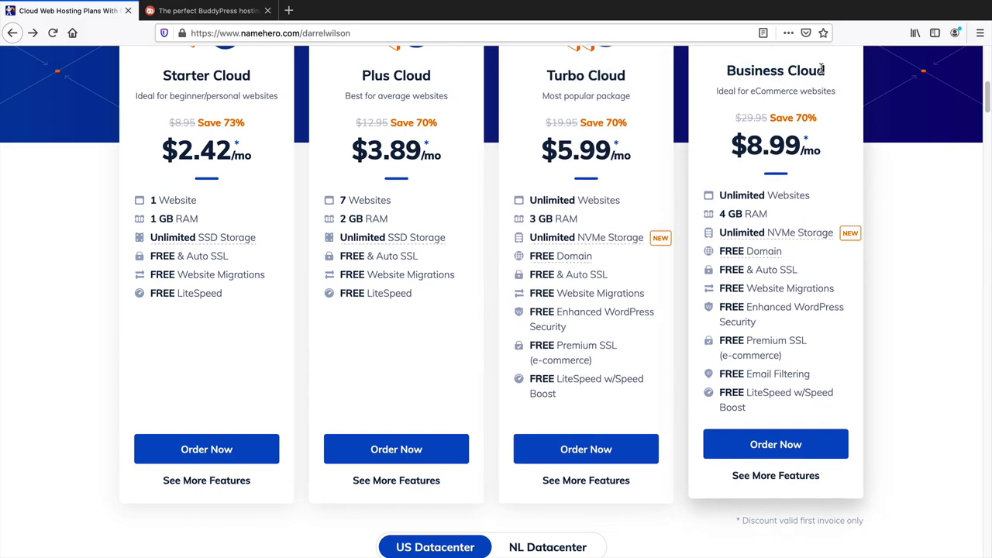
pyautogui.click(555, 447)
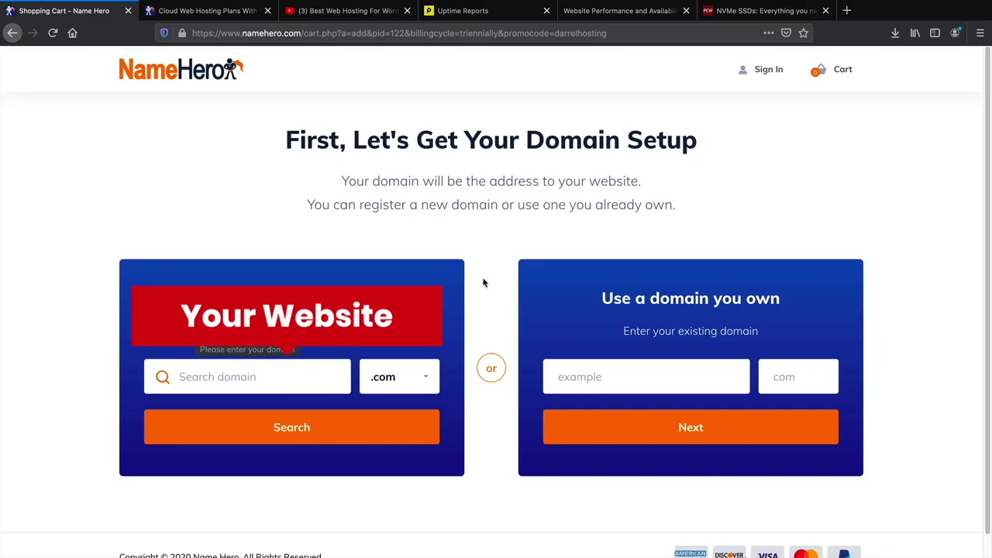
# Search for demotutorial123 as a new domain and continue to checkout with it free
pyautogui.write('demotut')
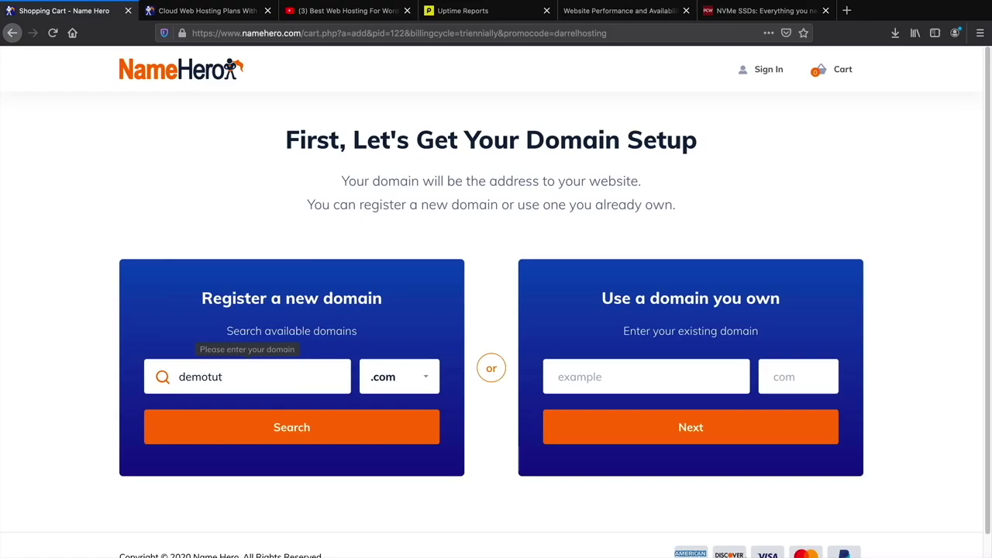
pyautogui.write('orial123')
pyautogui.press('Return')
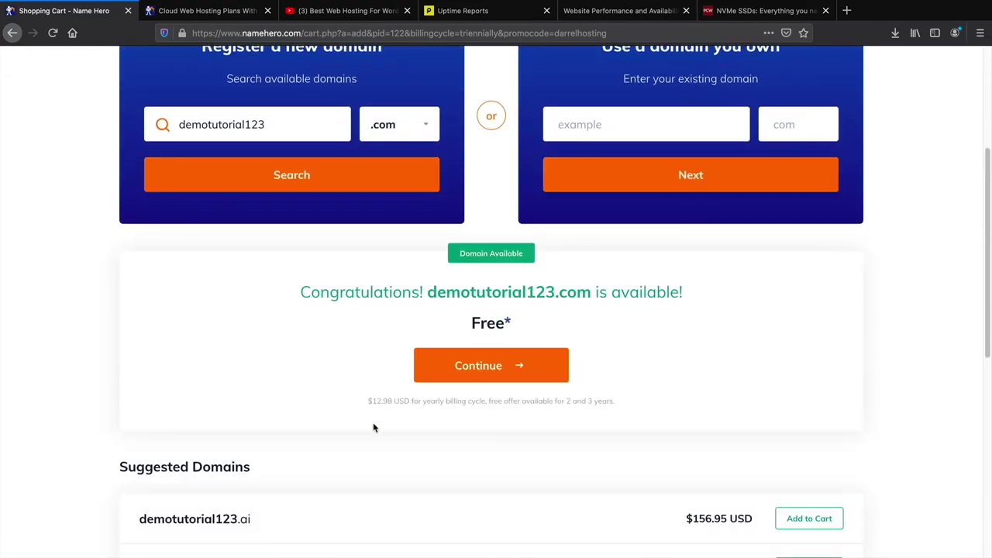
pyautogui.moveTo(471, 323)
pyautogui.mouseDown()
pyautogui.moveTo(513, 324)
pyautogui.moveTo(484, 324)
pyautogui.mouseUp()
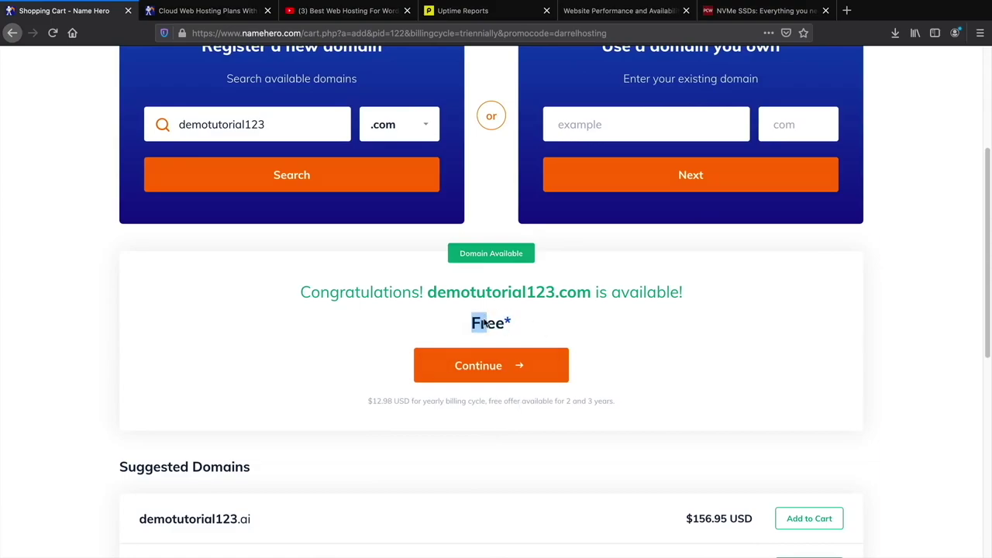
pyautogui.click(491, 373)
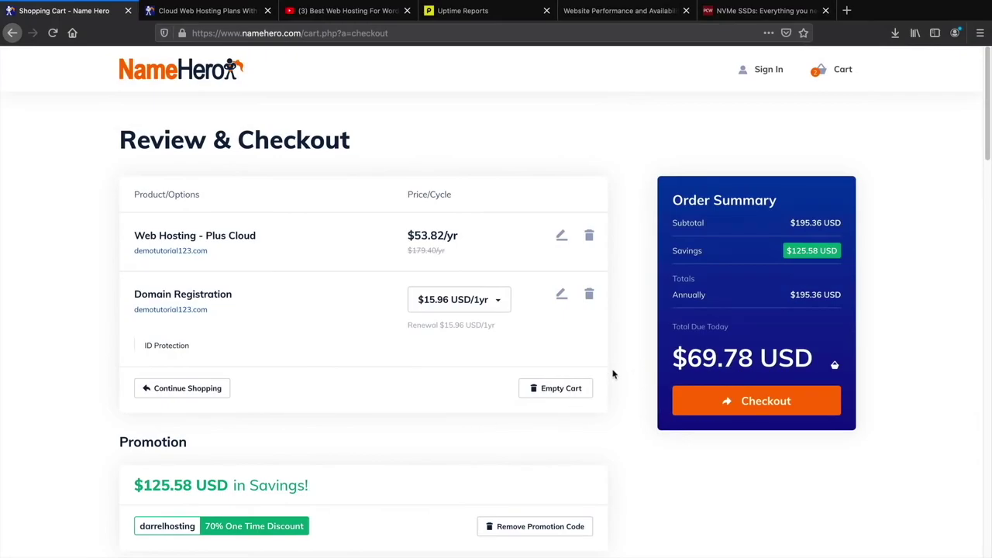
pyautogui.middleClick(622, 348)
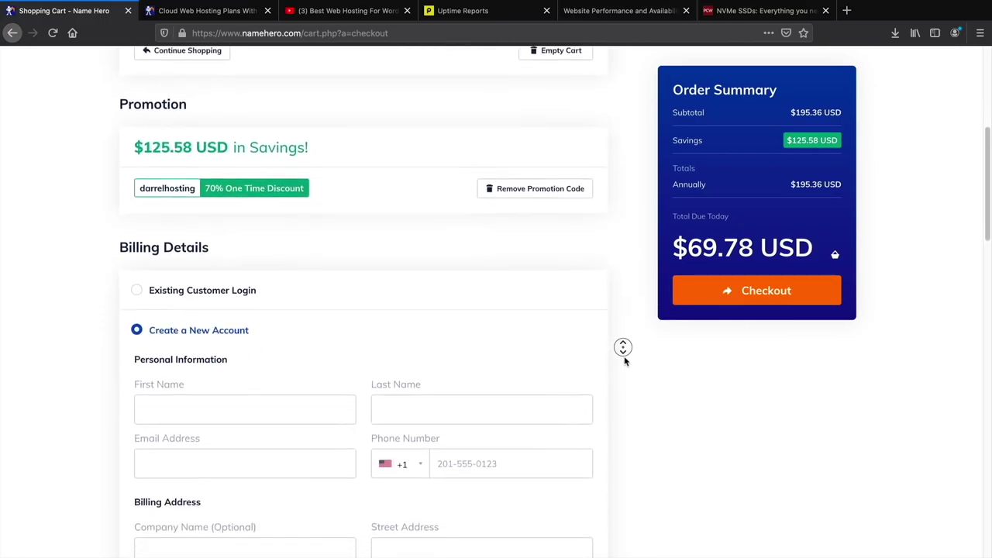
pyautogui.click(625, 361)
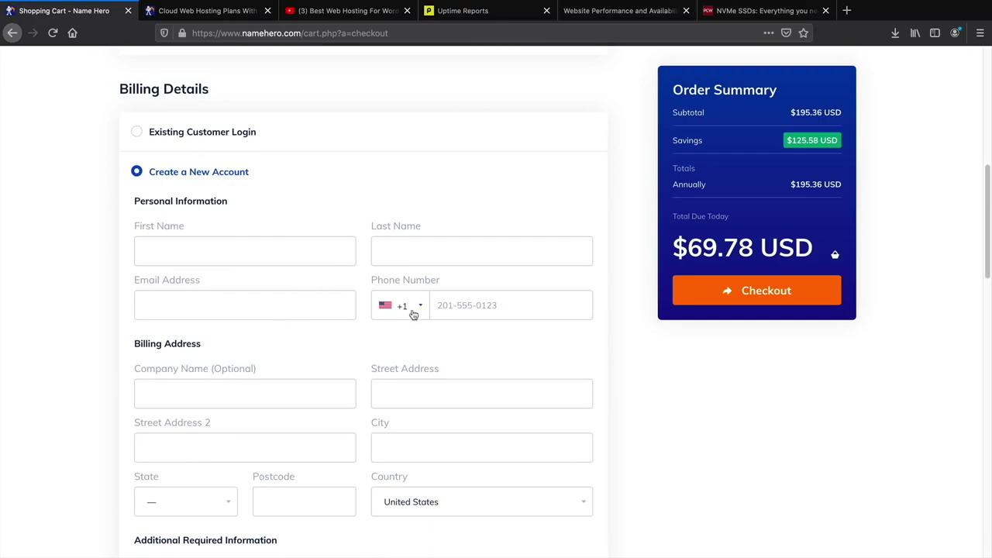
pyautogui.middleClick(614, 334)
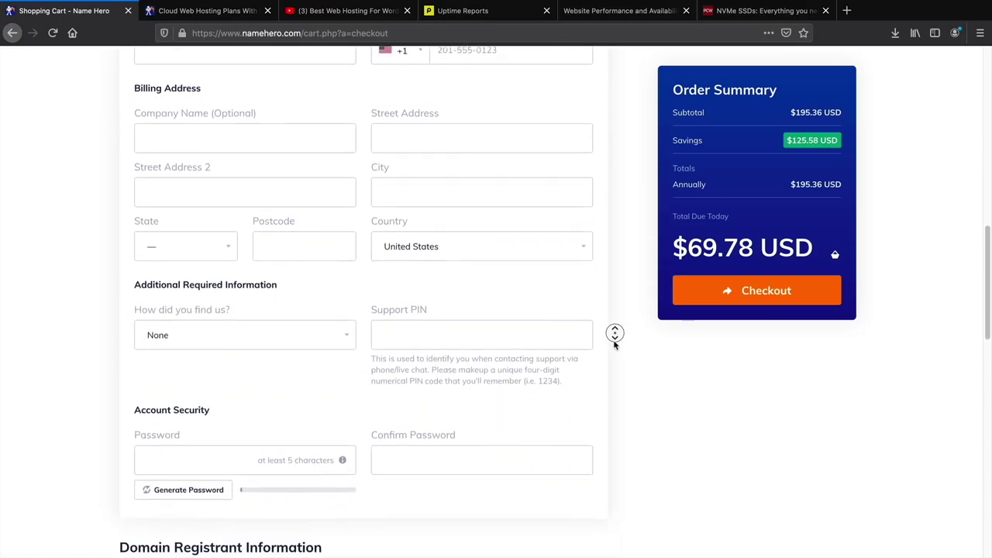
pyautogui.click(615, 342)
pyautogui.click(442, 312)
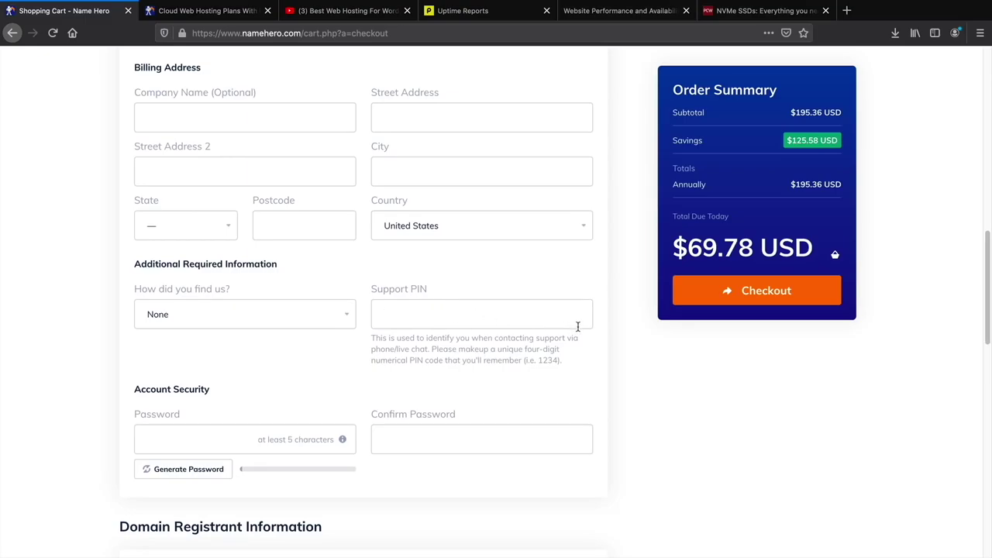
pyautogui.middleClick(617, 330)
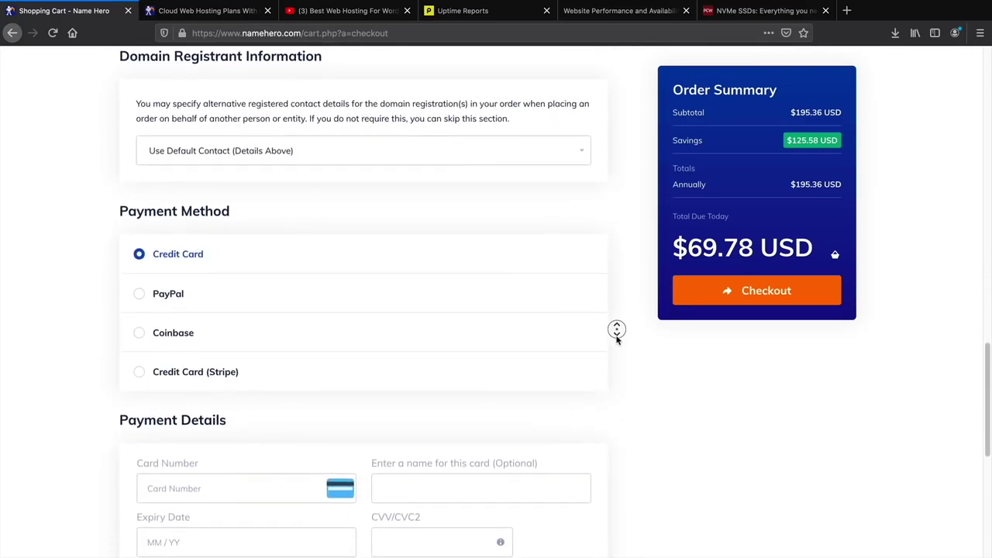
pyautogui.middleClick(618, 333)
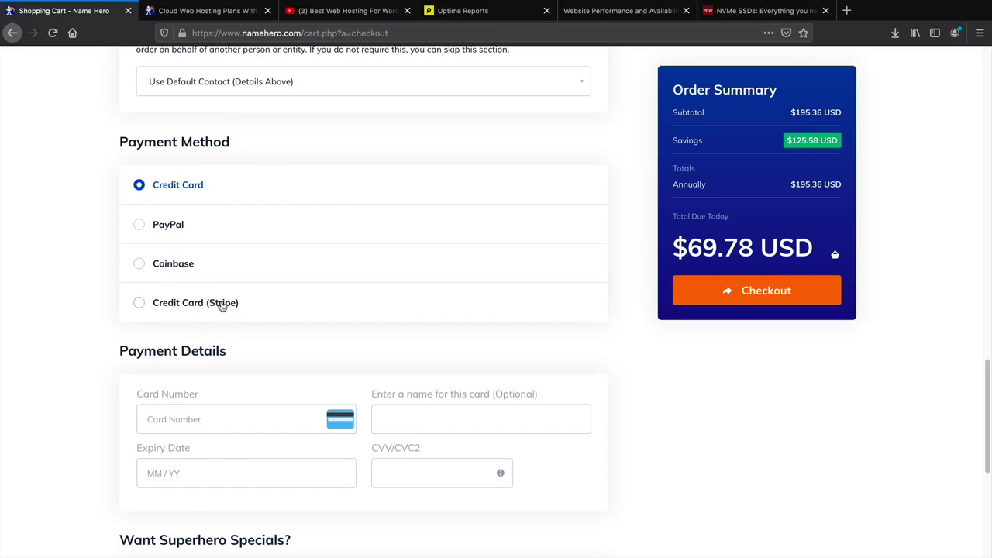
pyautogui.click(189, 272)
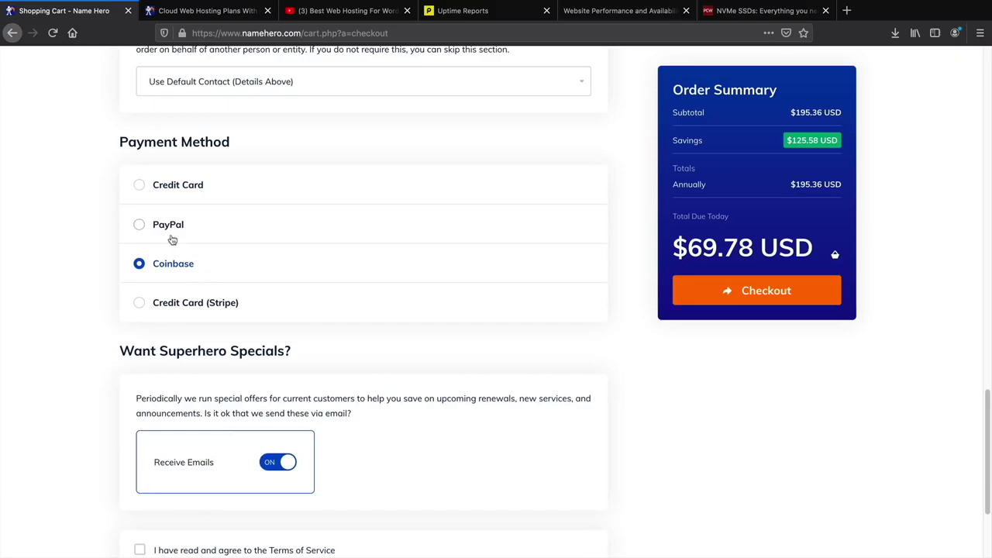
pyautogui.click(180, 187)
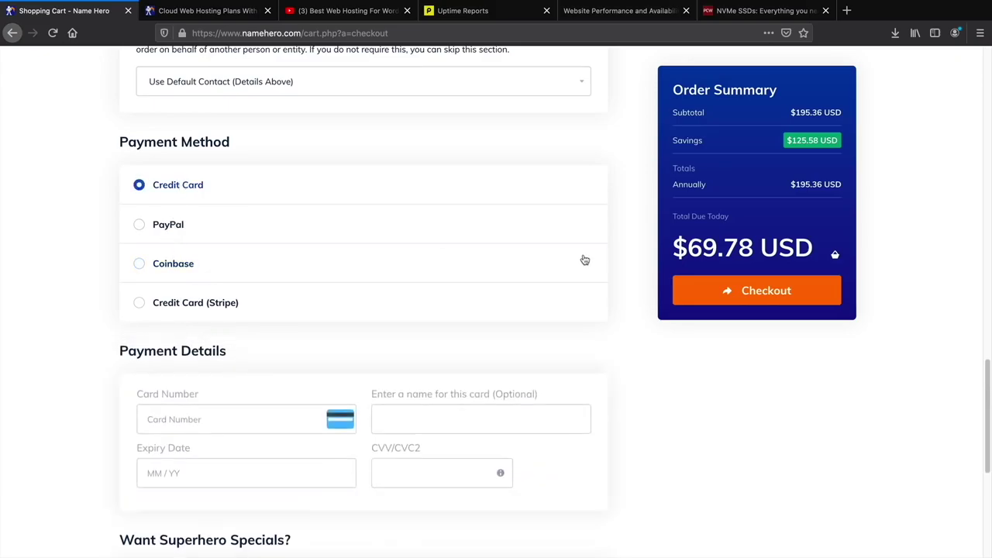
pyautogui.middleClick(620, 261)
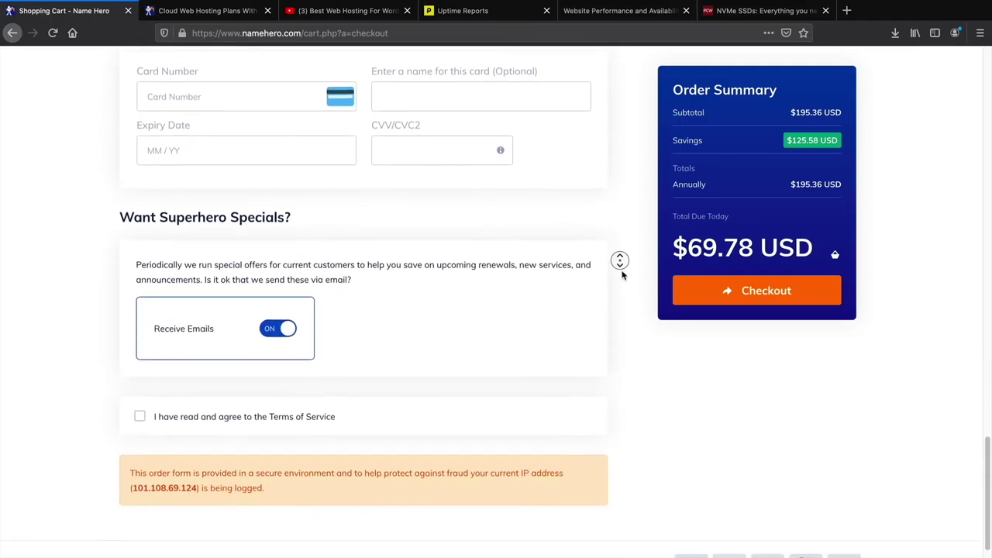
pyautogui.click(623, 274)
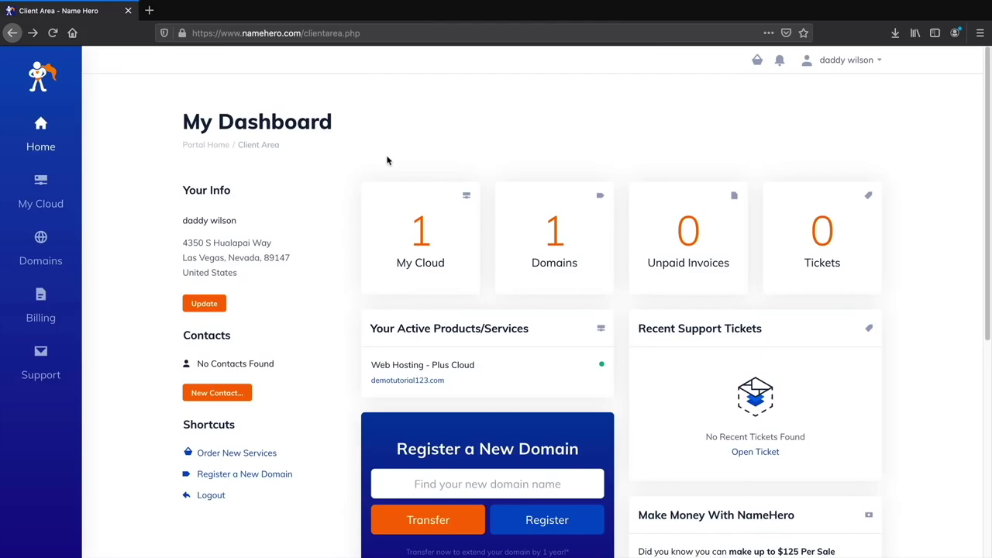
# Expand the support links, then open My Cloud to list the active Plus Cloud service
pyautogui.click(34, 361)
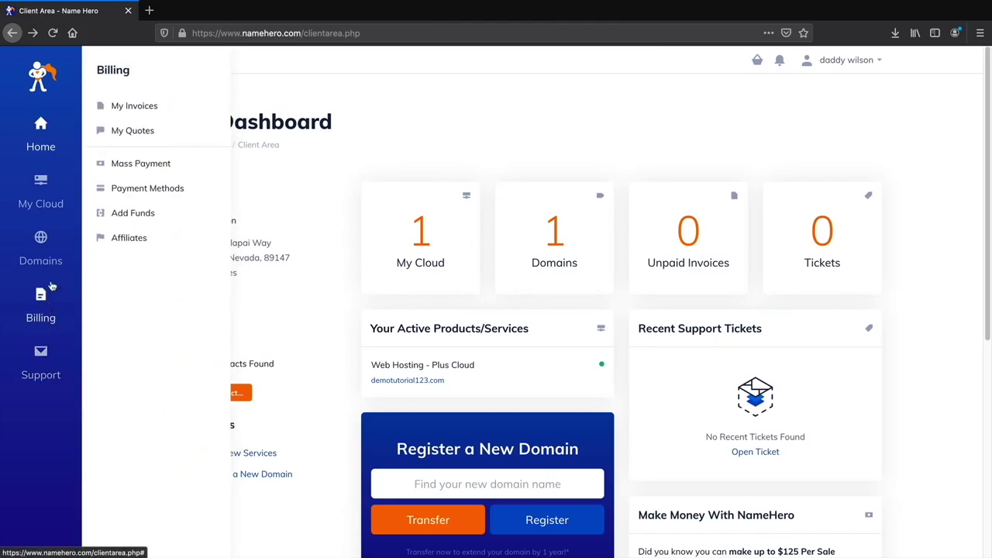
pyautogui.moveTo(49, 248)
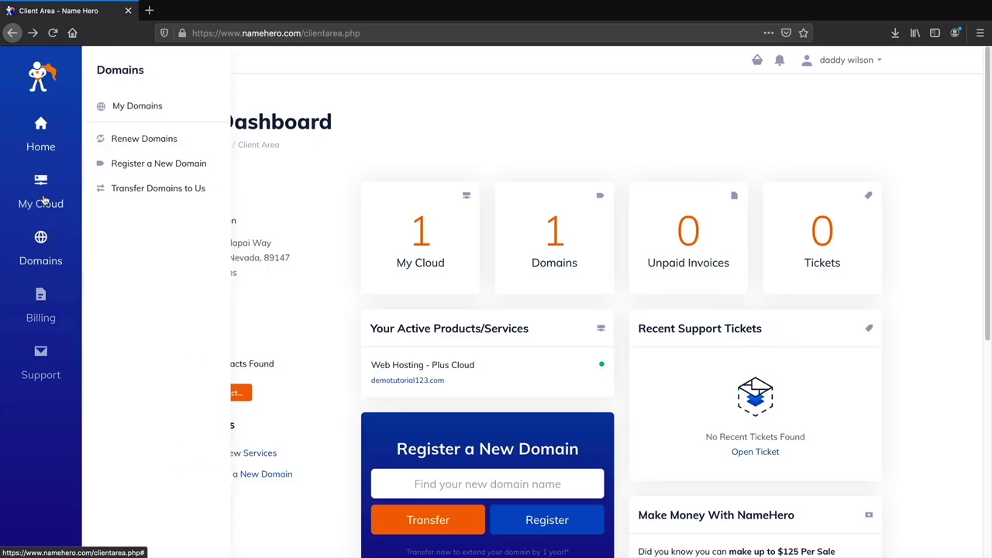
pyautogui.moveTo(44, 200)
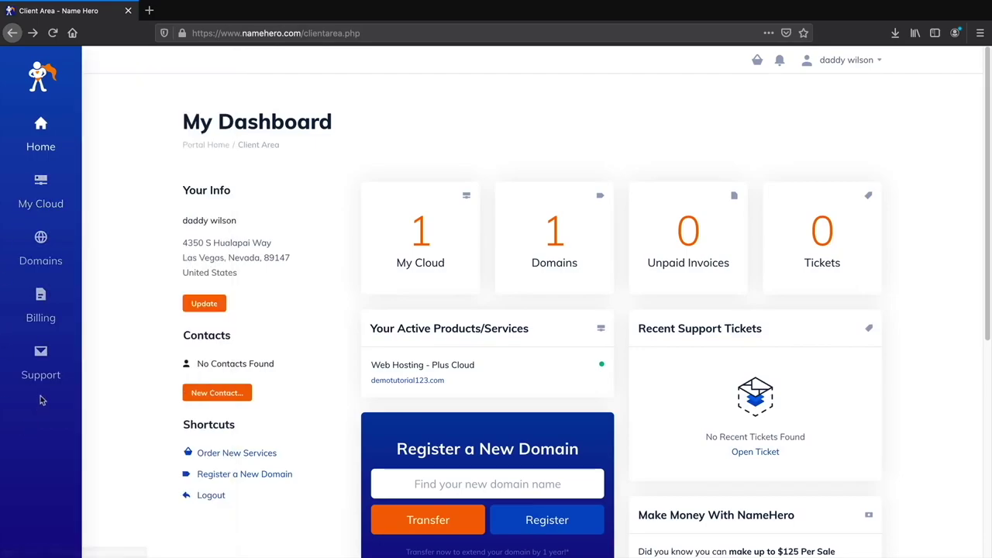
pyautogui.moveTo(42, 369)
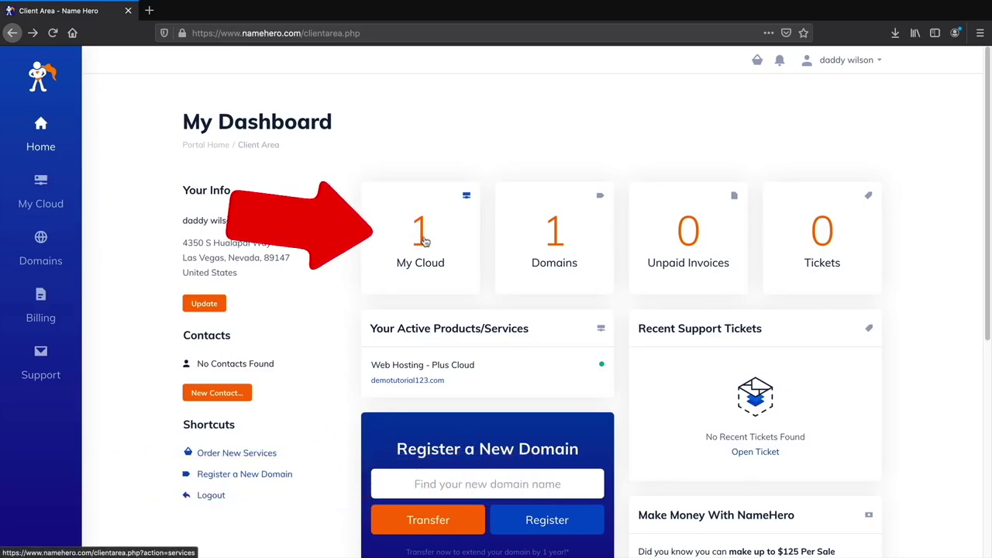
pyautogui.click(425, 242)
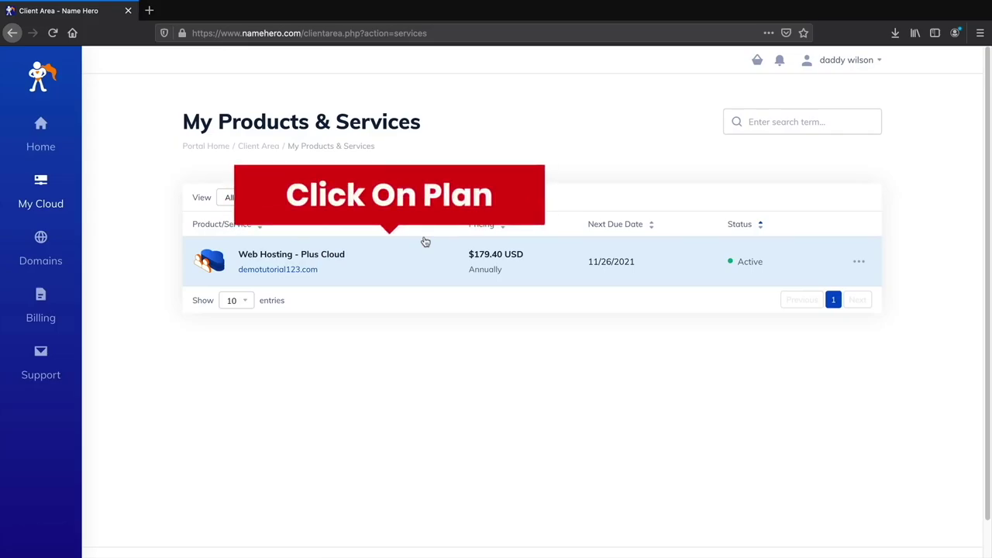
# Open the Plus Cloud plan's management page and log in to its cPanel
pyautogui.click(347, 261)
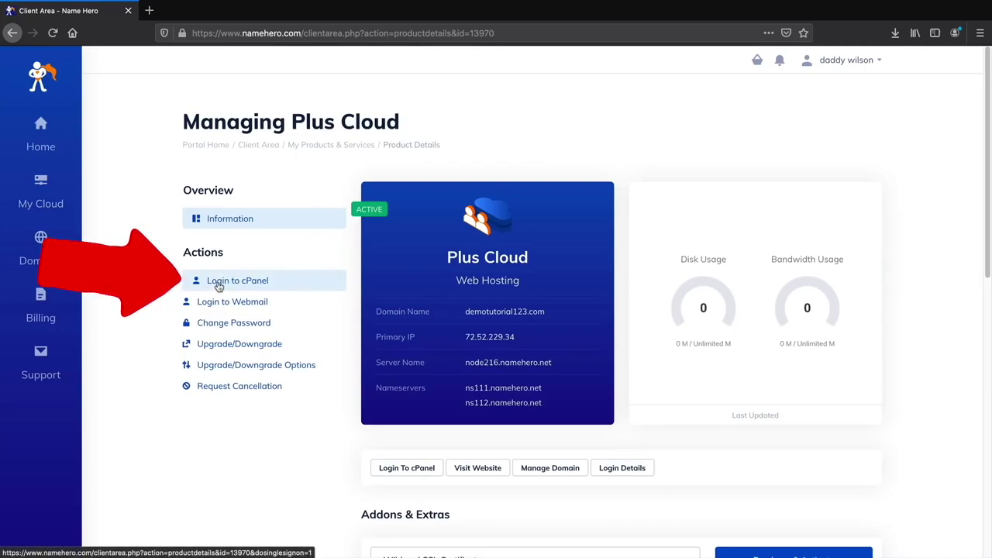
pyautogui.click(219, 282)
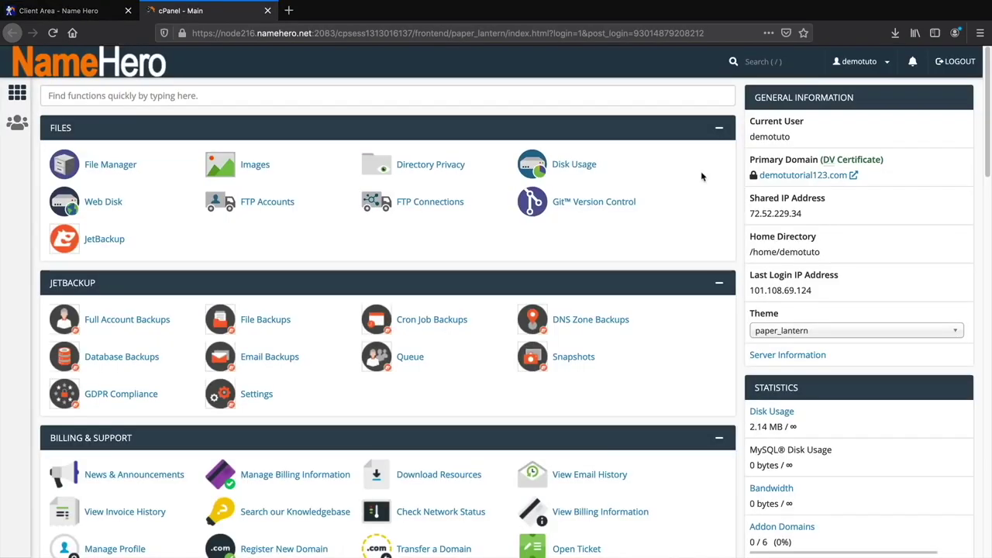
# Open WordPress Manager by Softaculous from cPanel's Software section
pyautogui.middleClick(701, 173)
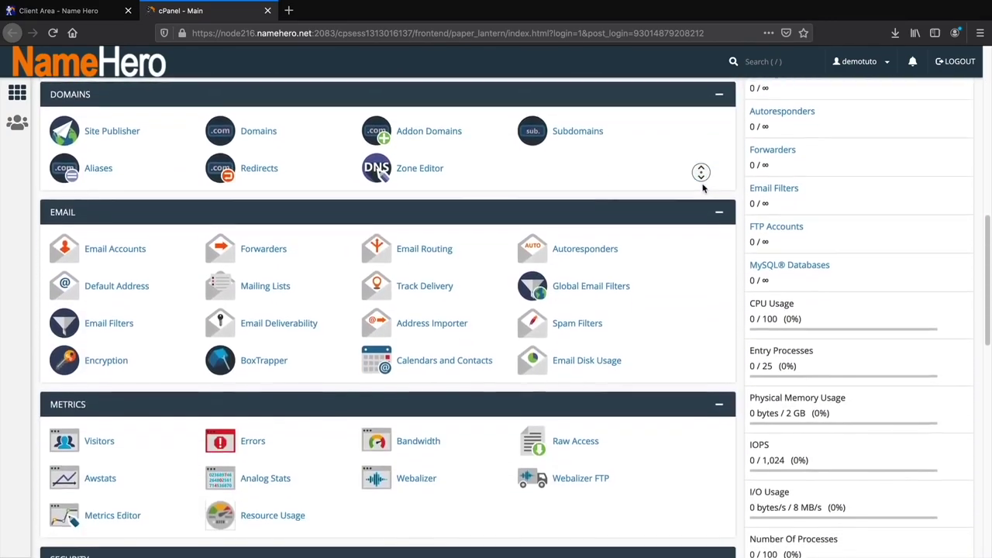
pyautogui.scroll(-8, 704, 188)
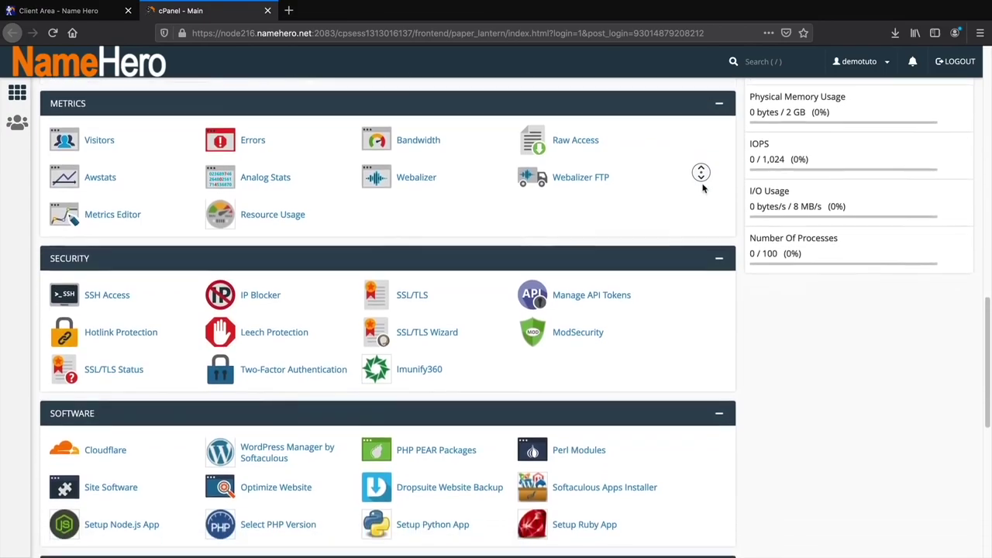
pyautogui.scroll(-1, 702, 184)
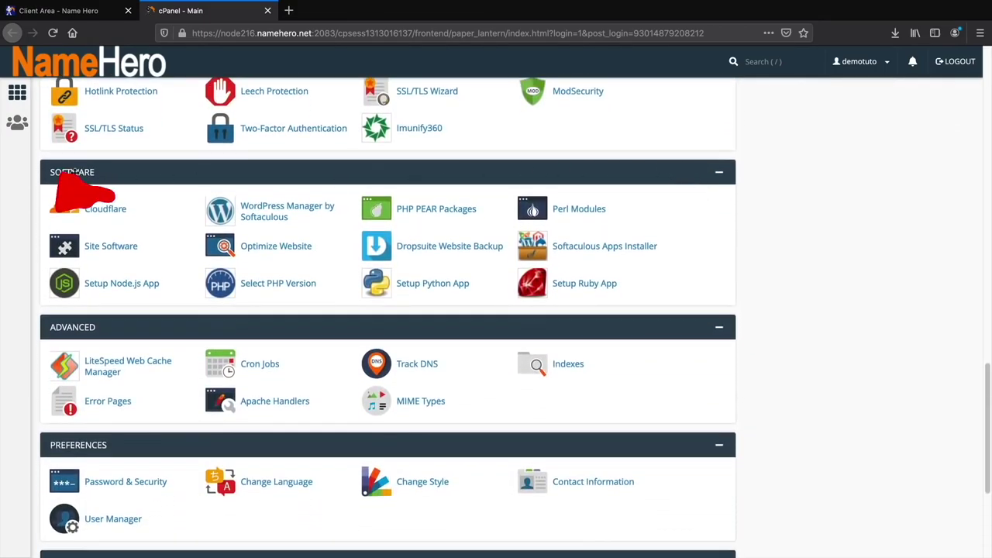
pyautogui.click(263, 220)
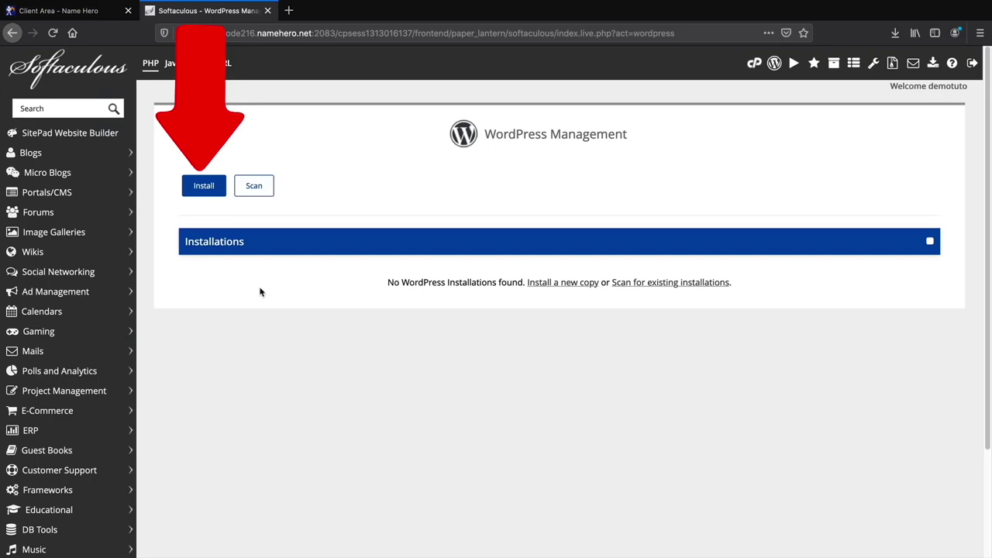
# Start a new WordPress install, showing the form for version 5.5.3 in directory wp
pyautogui.click(203, 186)
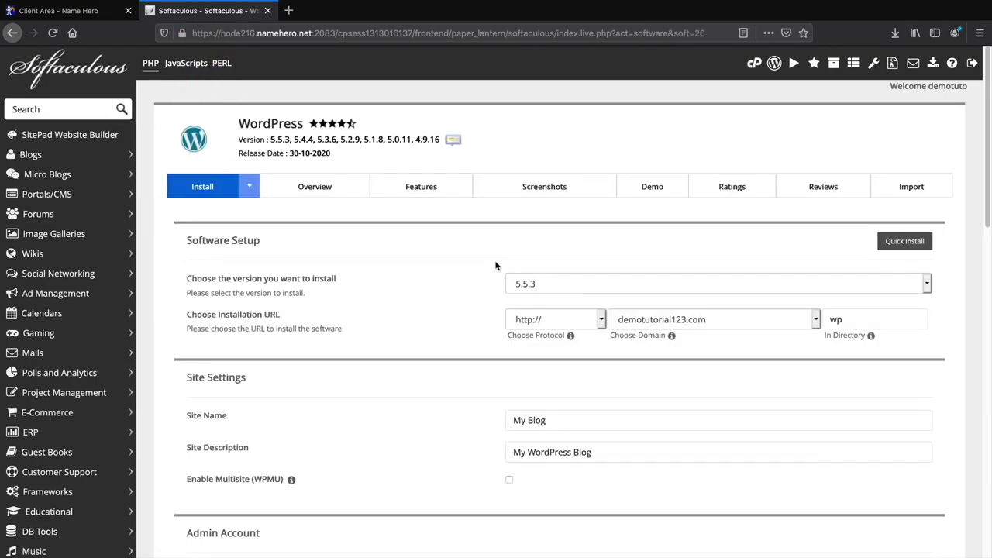
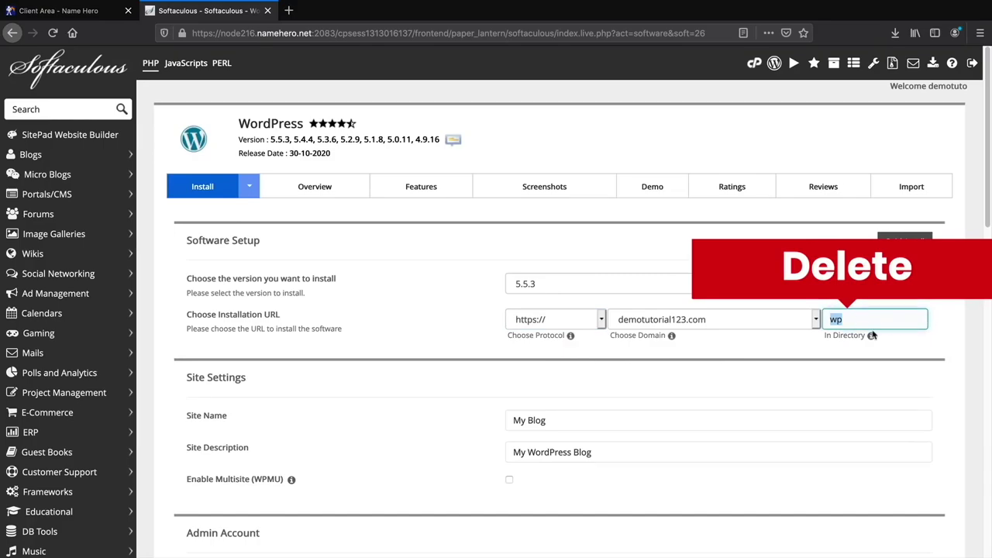
# Clear 'wp' from the install directory and name the site 'Web Design Agency'
pyautogui.press('Delete')
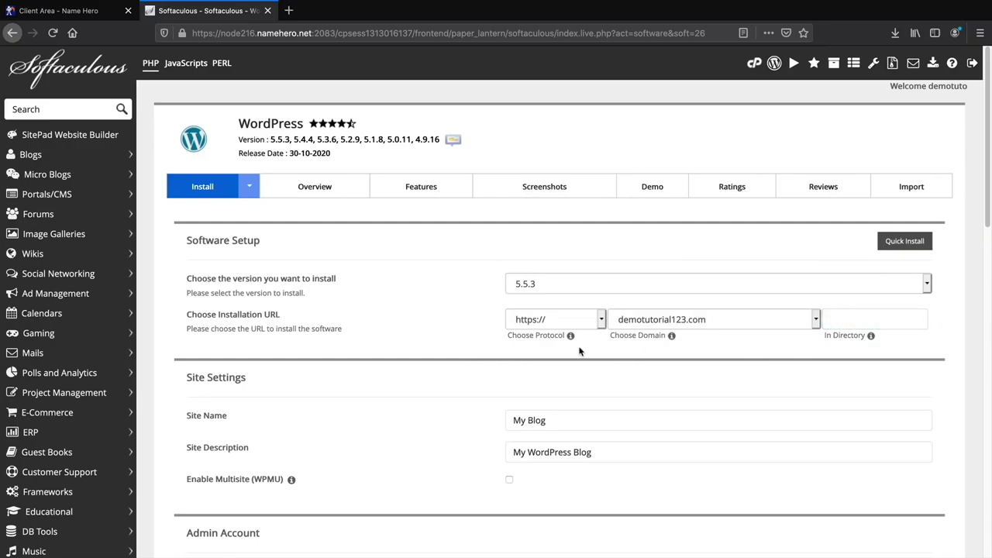
pyautogui.middleClick(432, 325)
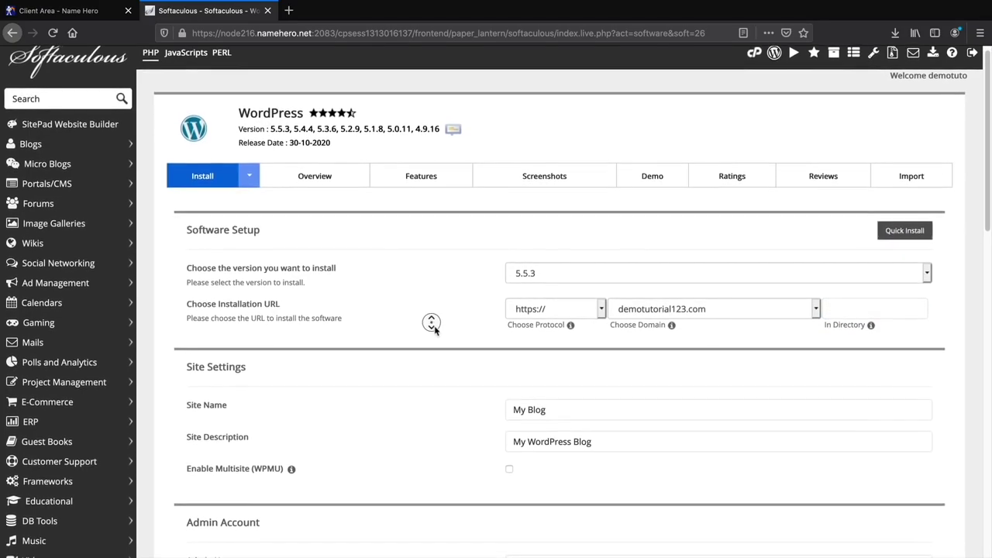
pyautogui.middleClick(436, 334)
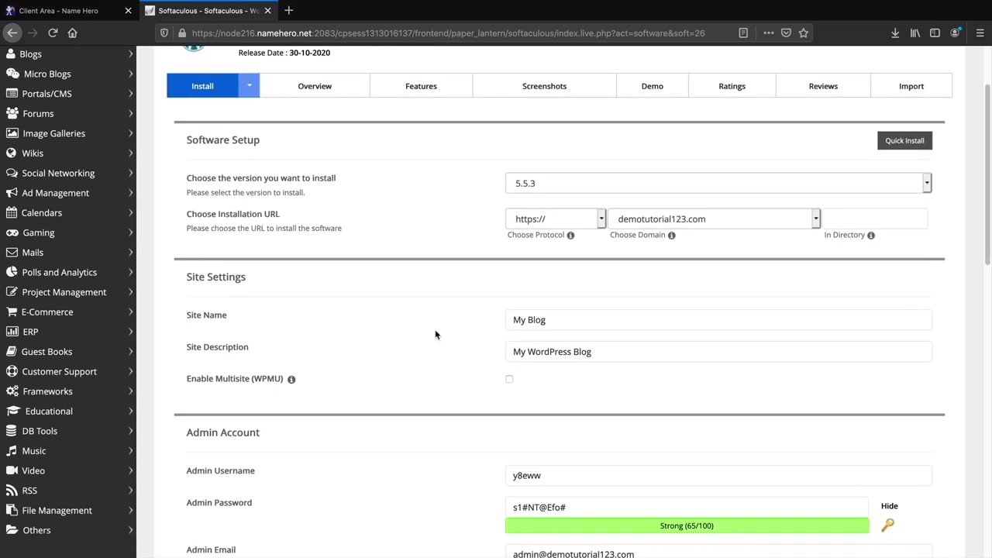
pyautogui.click(539, 320)
pyautogui.hotkey('ctrl', 'a')
pyautogui.write('w')
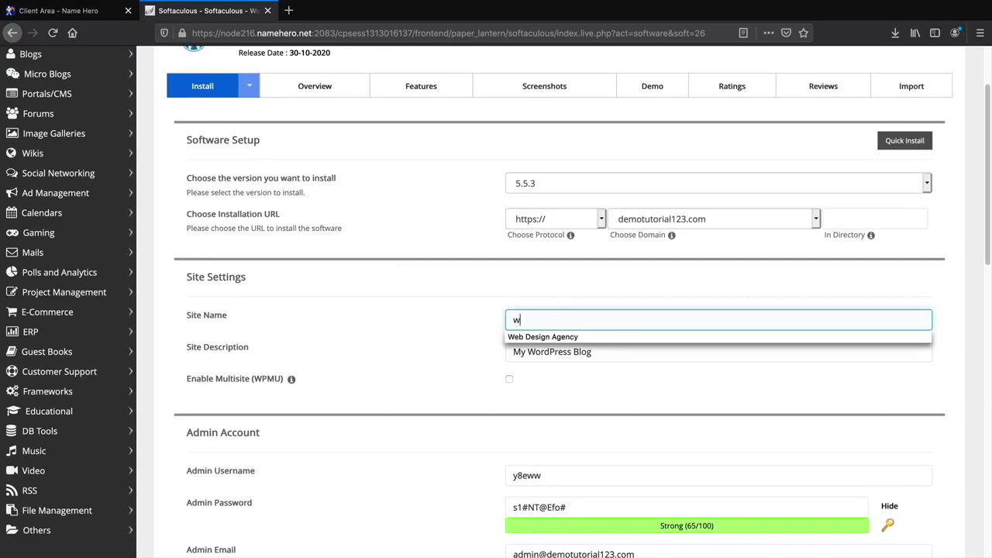
pyautogui.write('eb')
pyautogui.press('Down')
pyautogui.press('Return')
# Set the site description to 'Cool Website Ageny'
pyautogui.press('Tab')
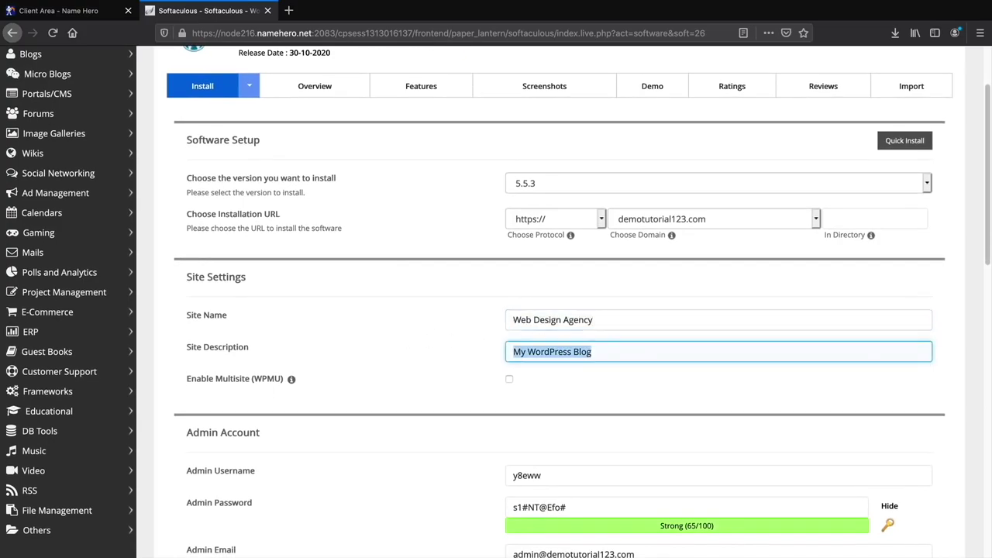
pyautogui.press('BackSpace')
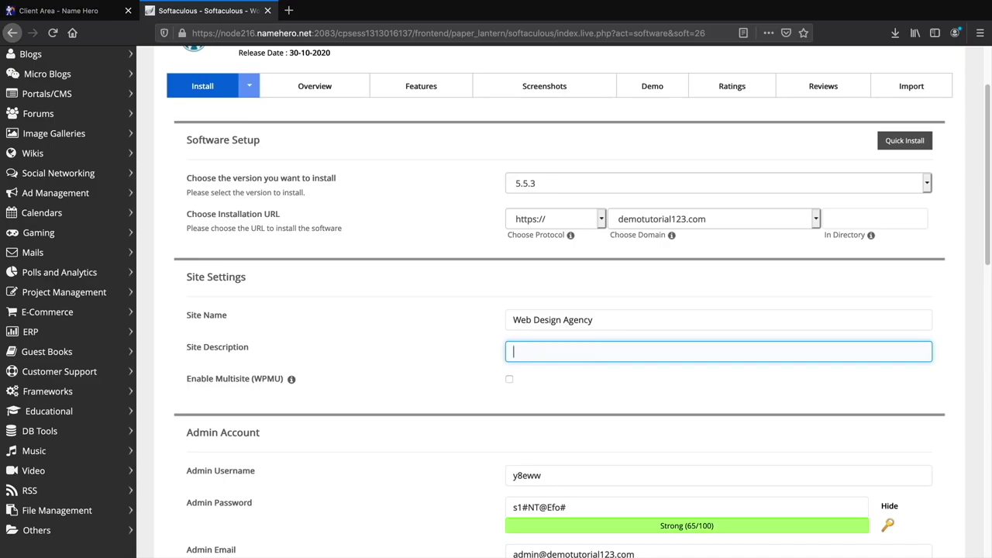
pyautogui.press('Down')
pyautogui.press('Down')
pyautogui.press('Return')
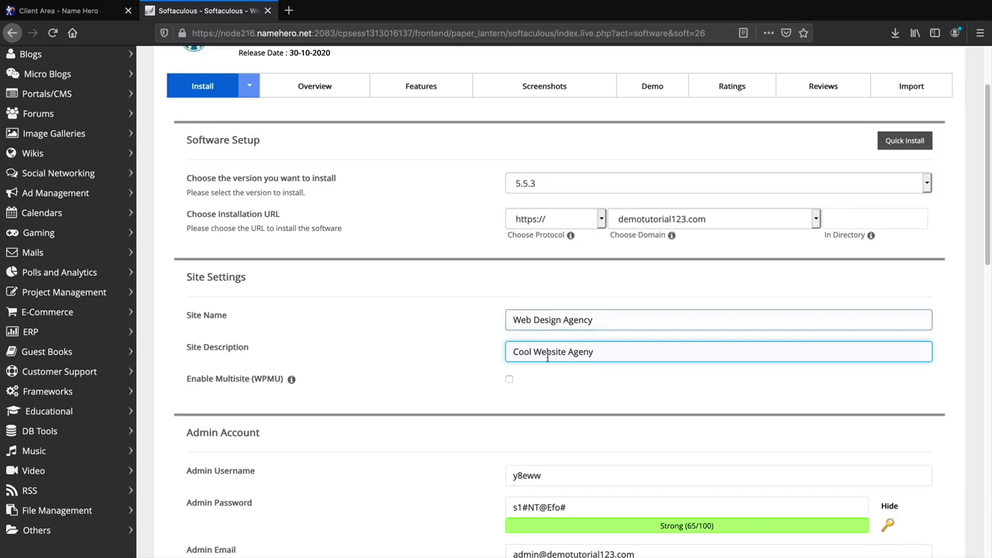
pyautogui.click(458, 334)
pyautogui.middleClick(457, 329)
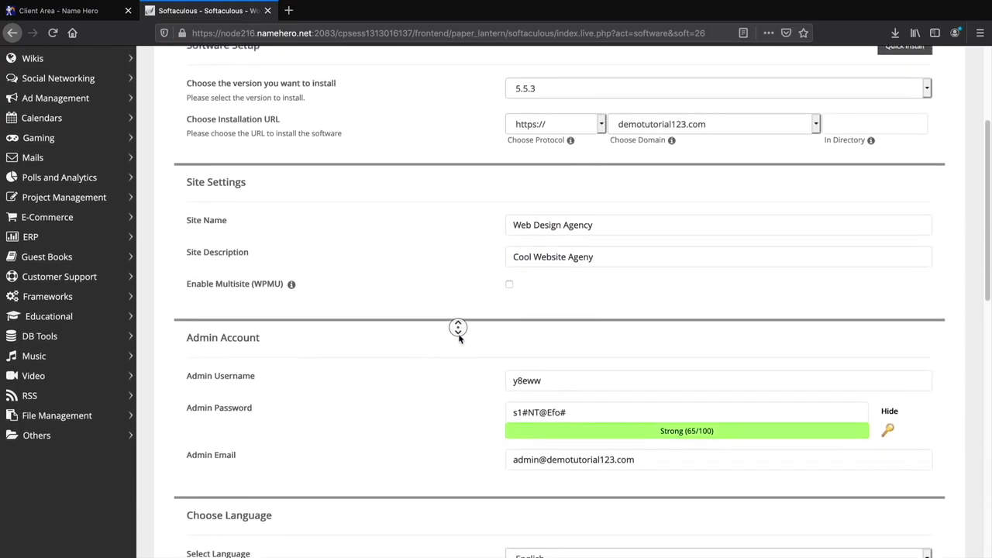
# Replace the generated admin username with your own and set a new admin password
pyautogui.click(547, 333)
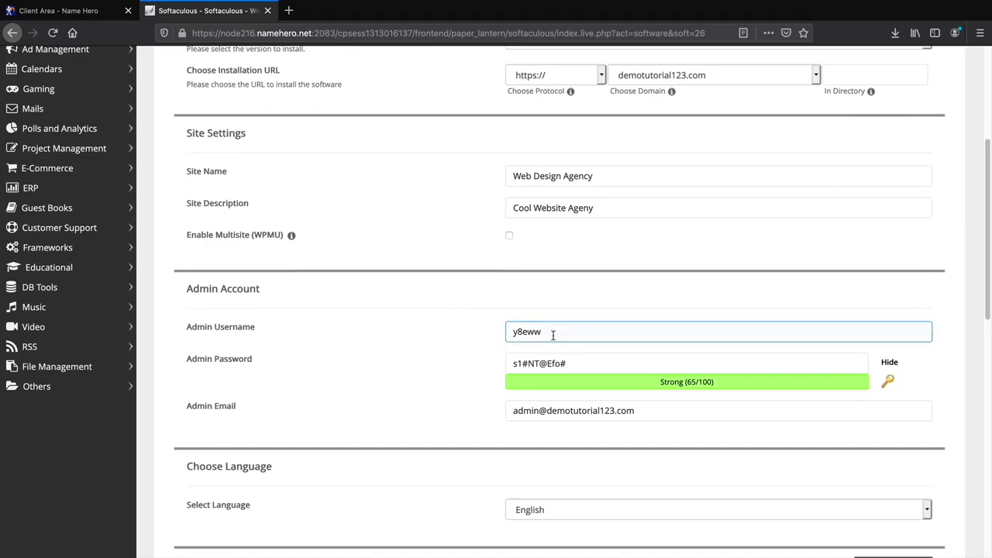
pyautogui.doubleClick(553, 335)
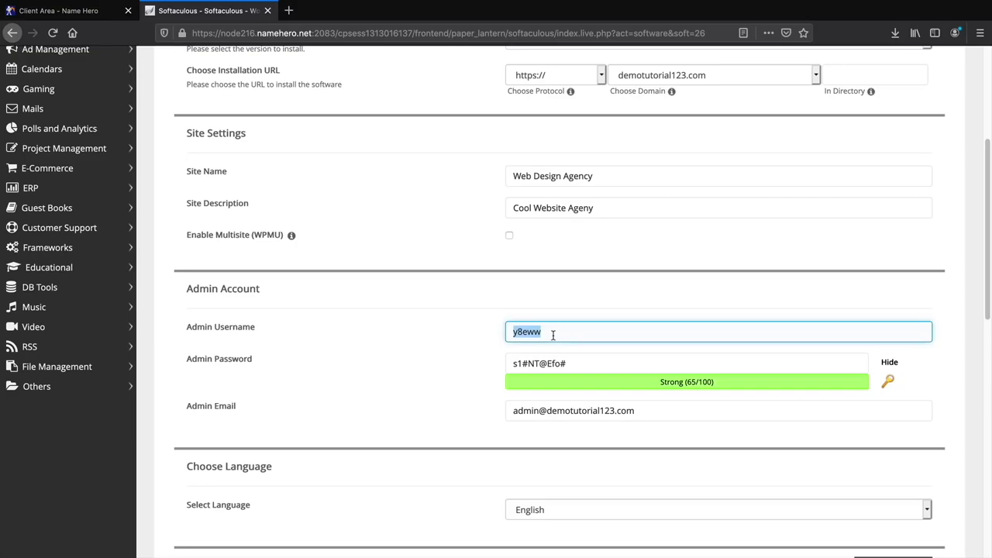
pyautogui.press('Down')
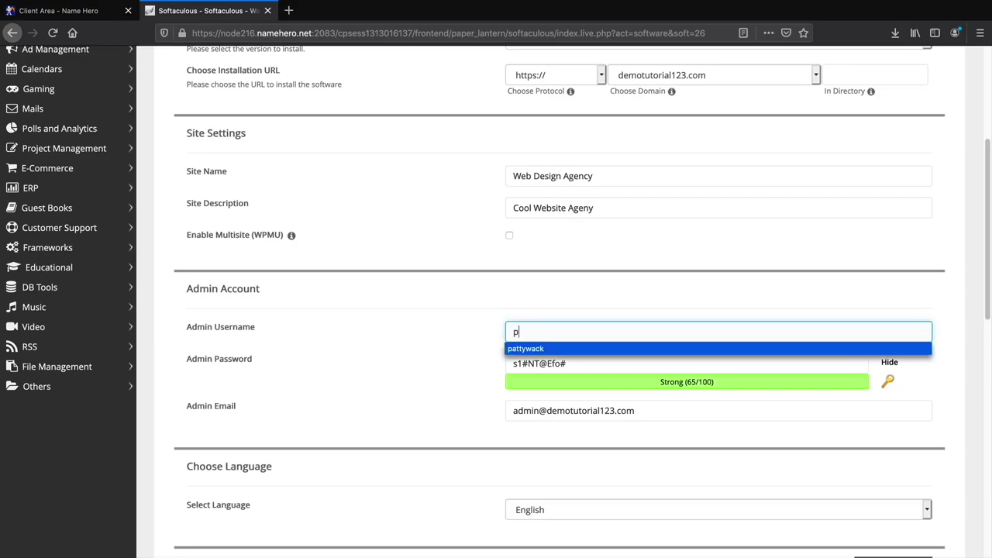
pyautogui.press('Return')
pyautogui.press('Tab')
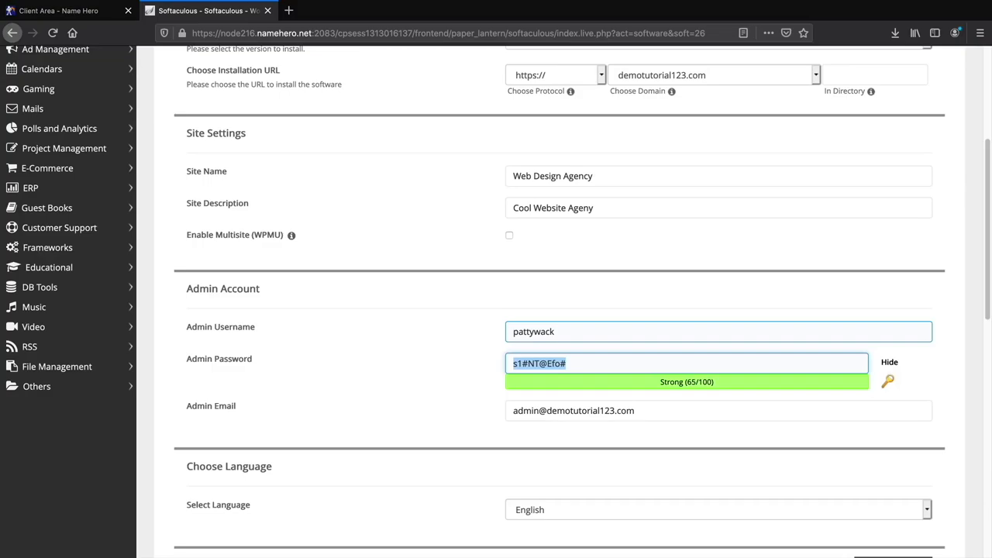
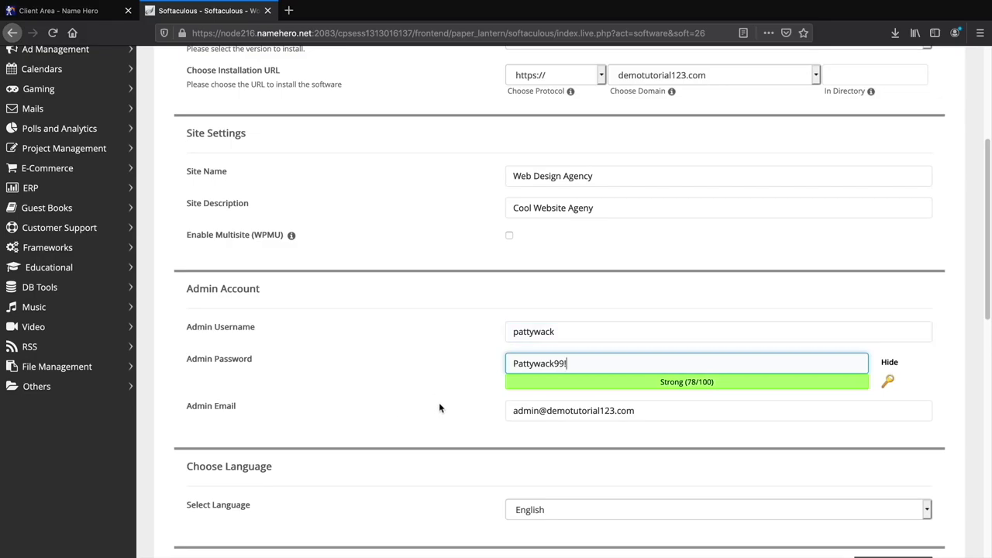
# Paste in the admin's own e-mail address and keep the site language as English
pyautogui.tripleClick(569, 415)
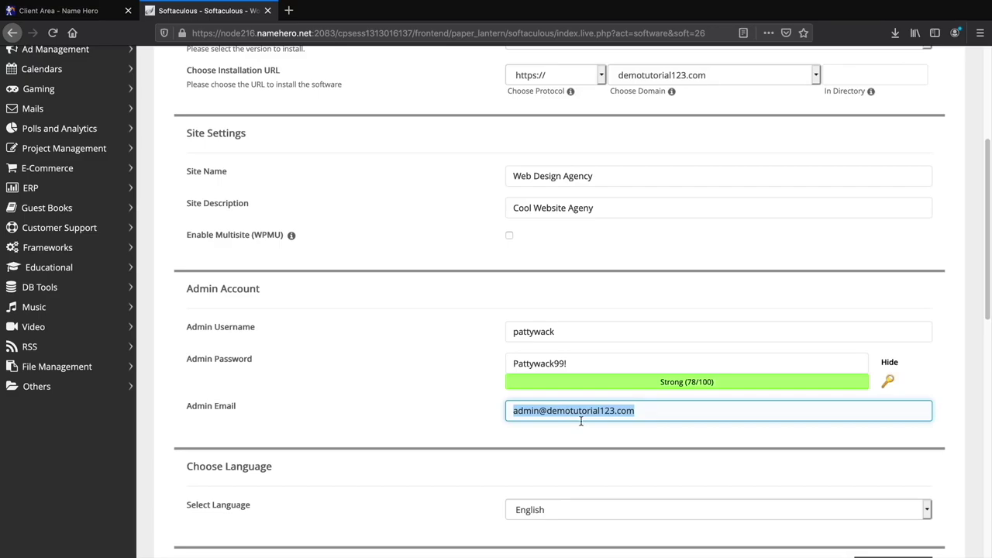
pyautogui.press('super+v')
pyautogui.middleClick(461, 388)
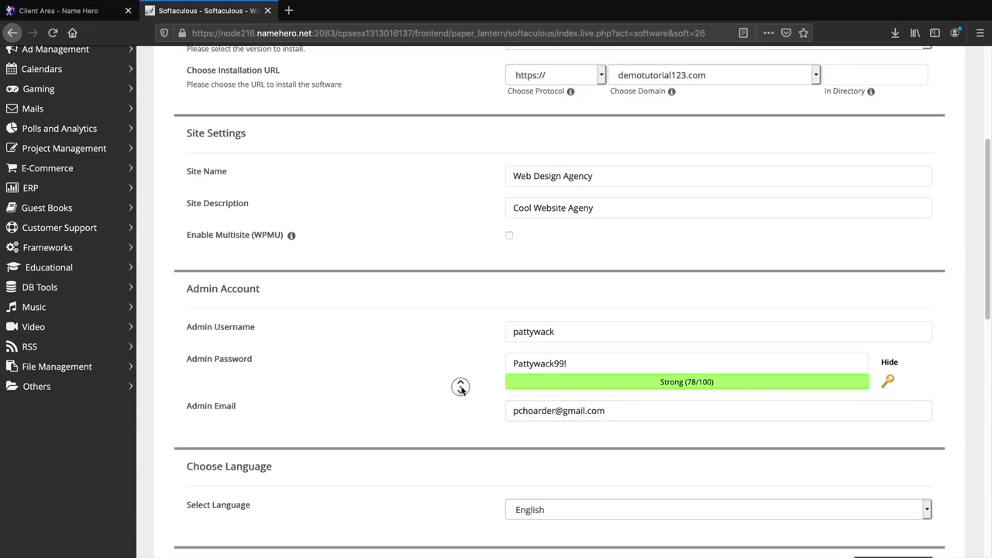
pyautogui.scroll(-5, 461, 391)
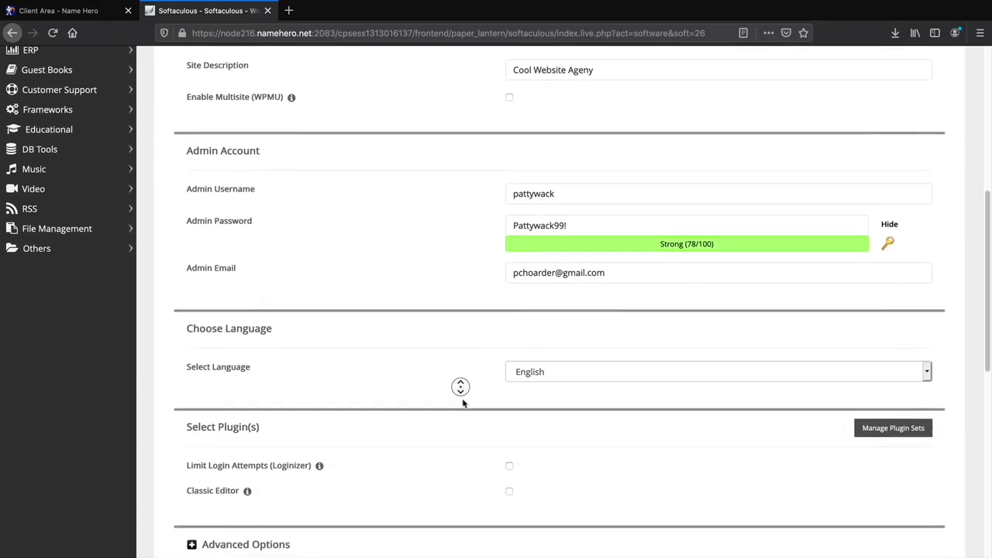
pyautogui.click(496, 369)
pyautogui.click(545, 328)
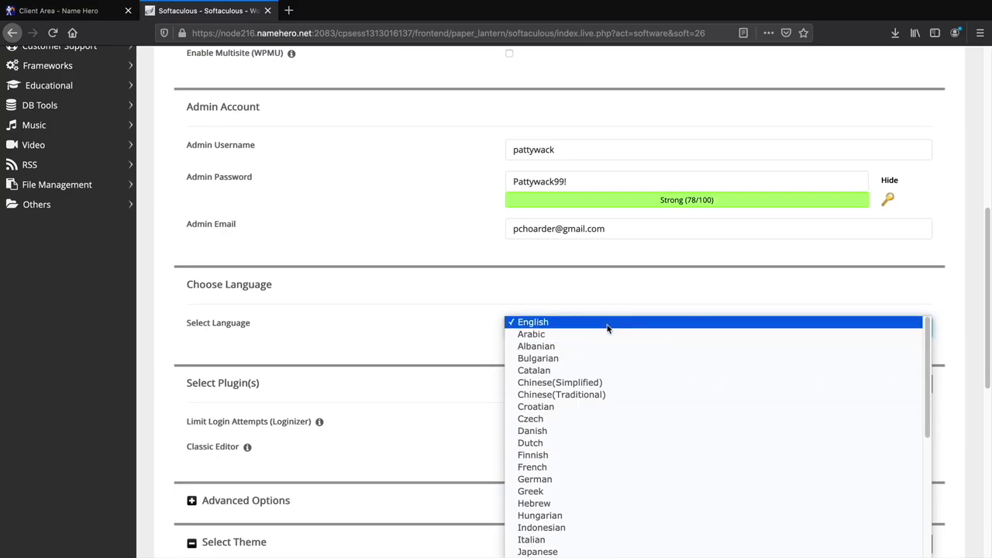
pyautogui.scroll(-5, 698, 457)
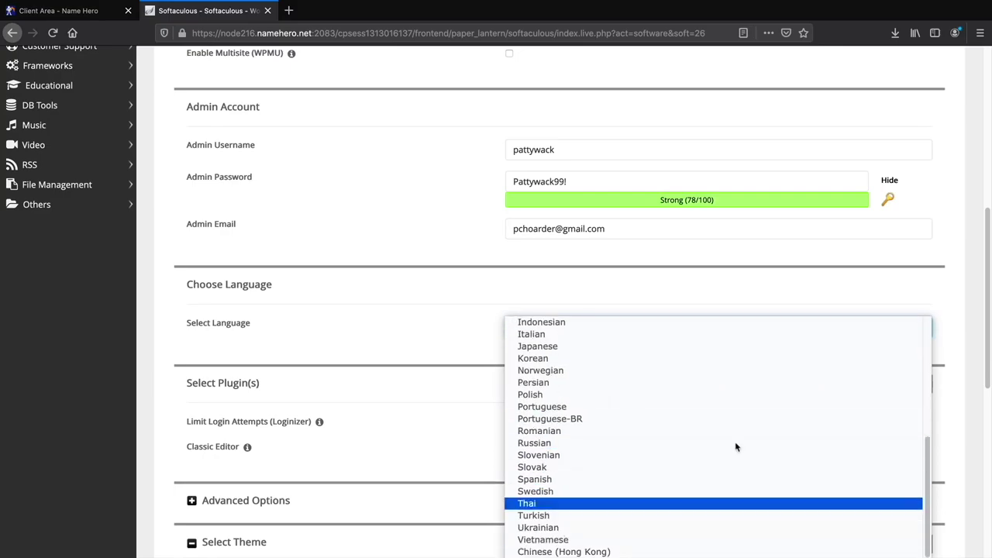
pyautogui.scroll(5, 669, 503)
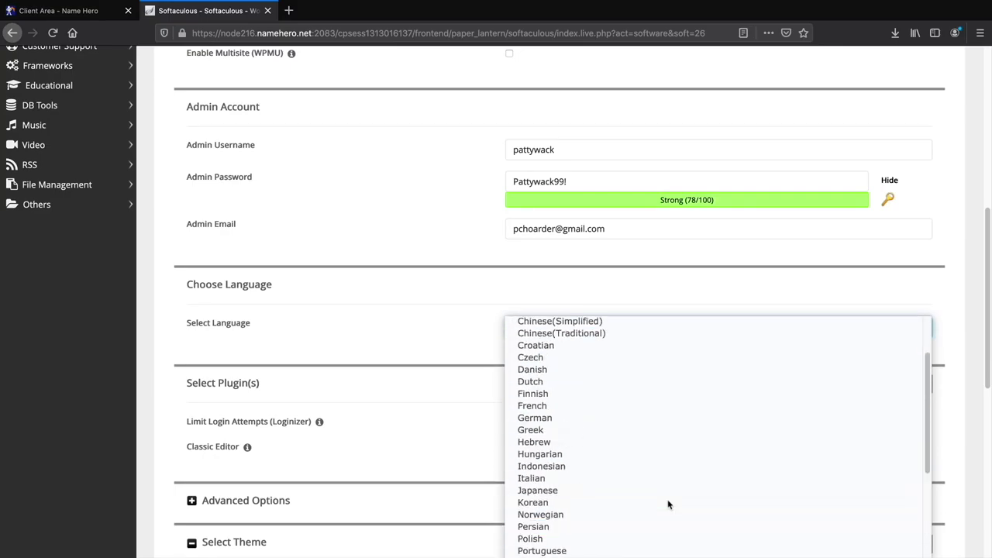
pyautogui.click(492, 351)
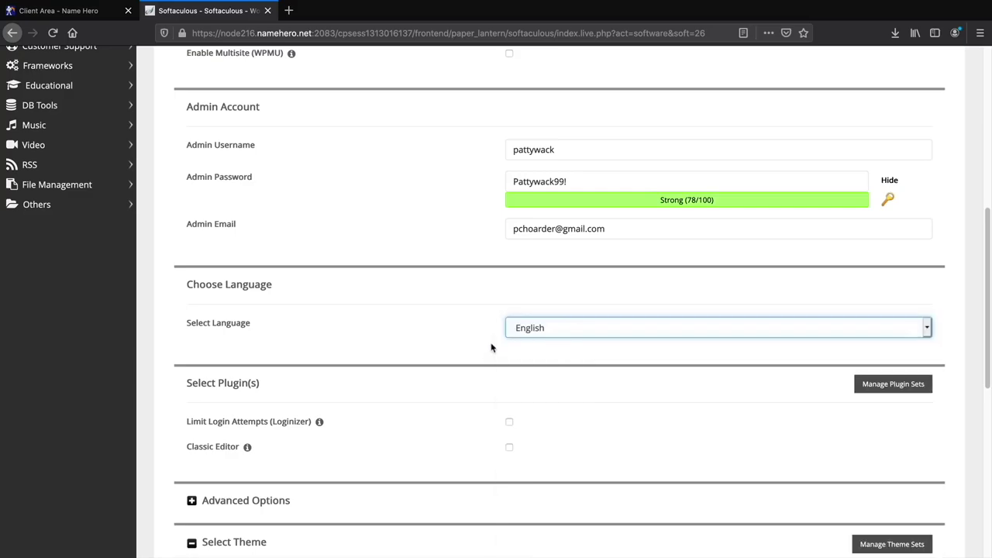
pyautogui.middleClick(492, 345)
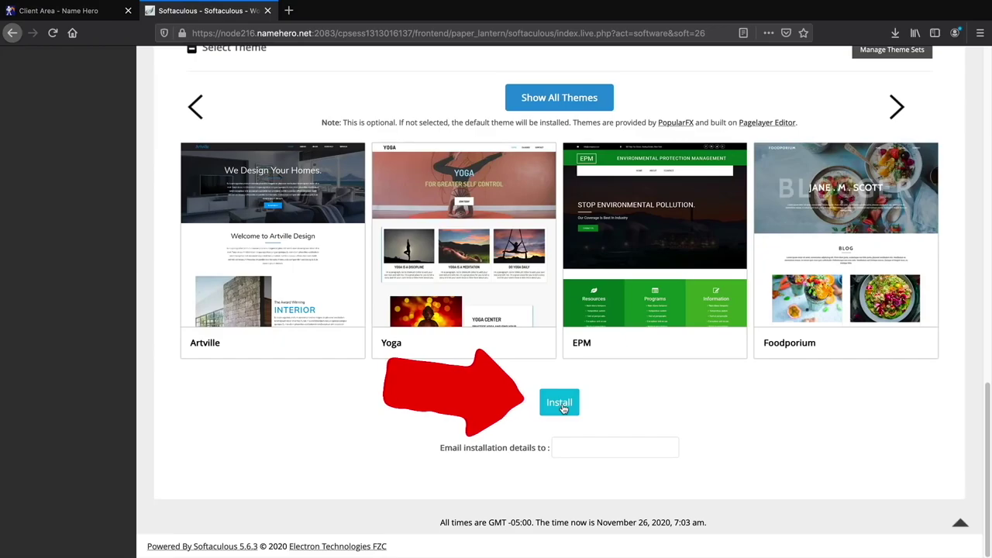
# Run the WordPress install, then follow the Administrative URL to the new site's dashboard
pyautogui.click(560, 403)
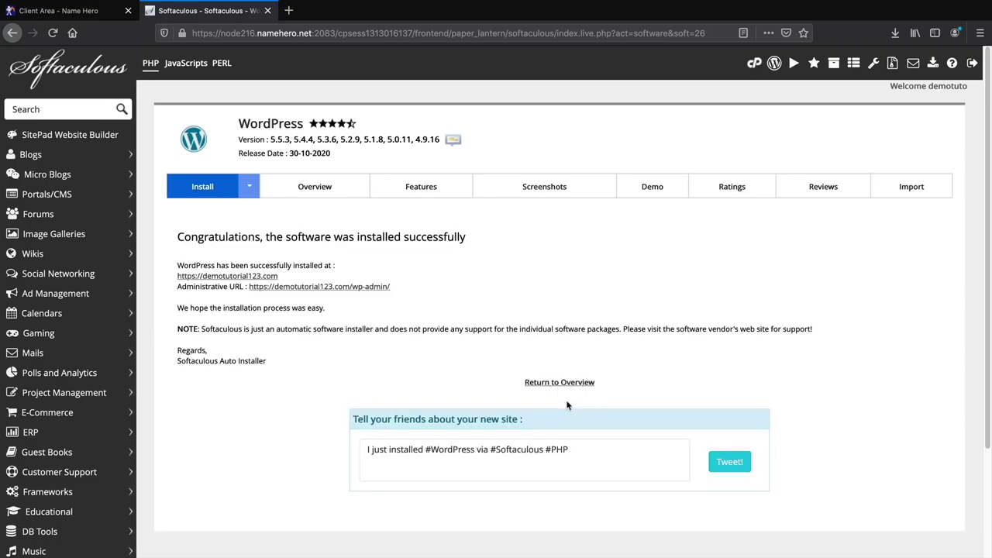
pyautogui.click(347, 287)
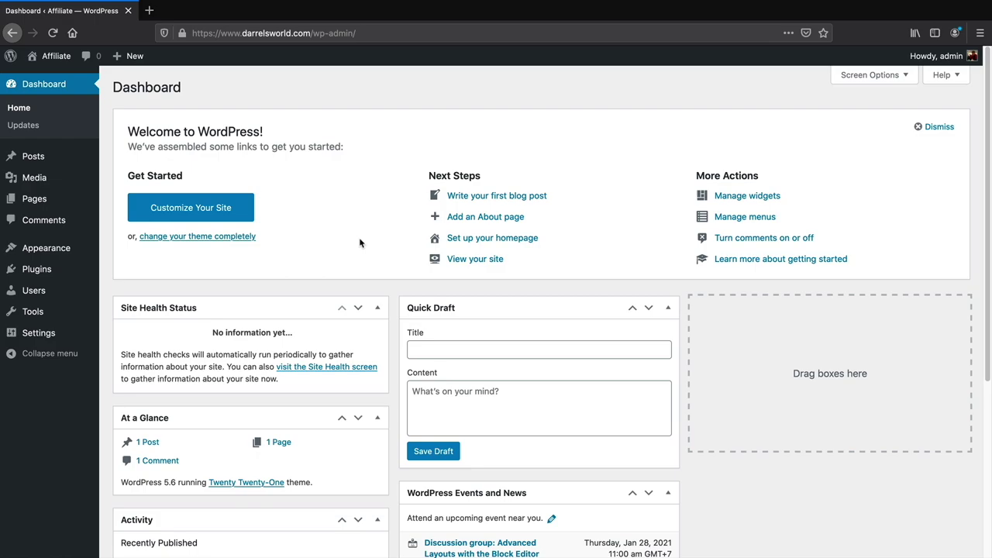
pyautogui.moveTo(62, 61)
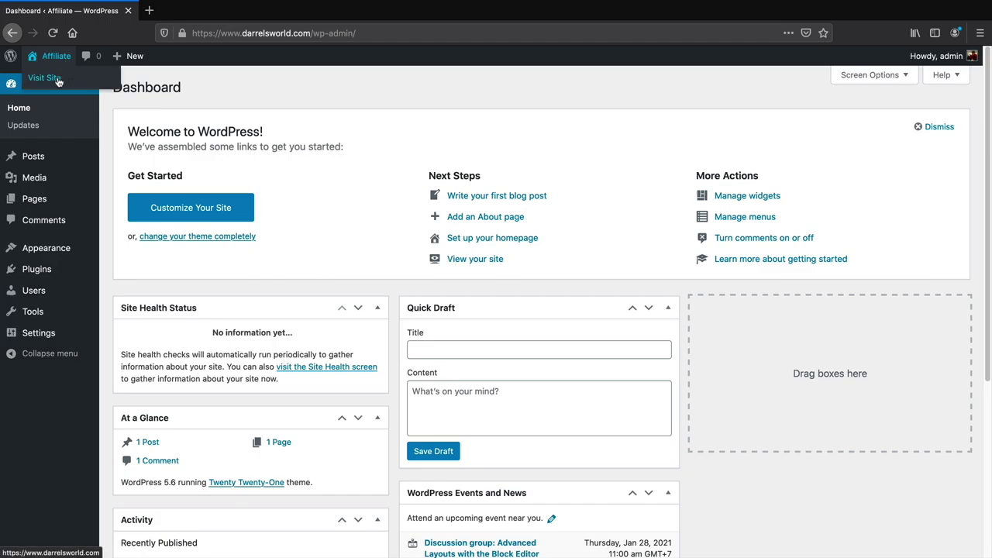
pyautogui.click(45, 78)
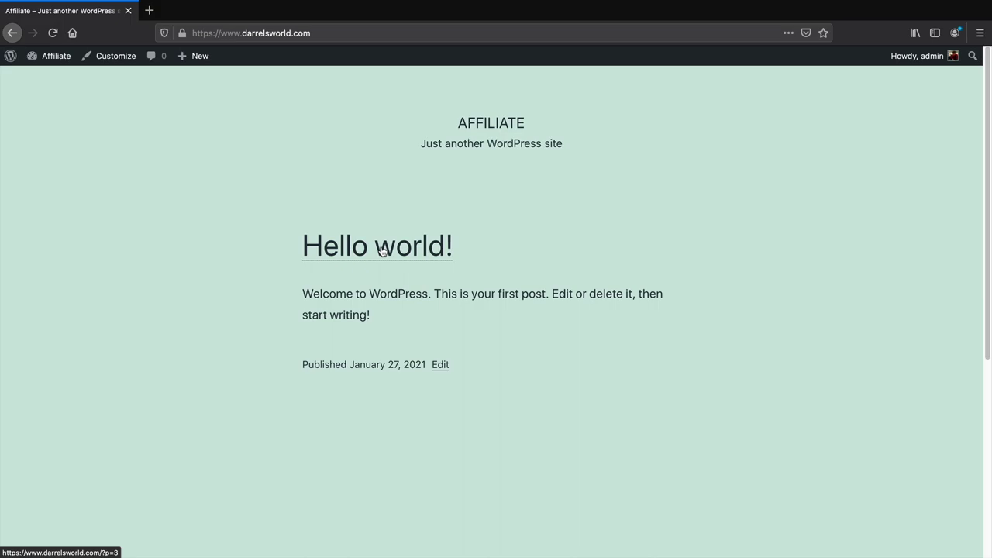
pyautogui.scroll(-5, 380, 248)
pyautogui.scroll(-1, 460, 372)
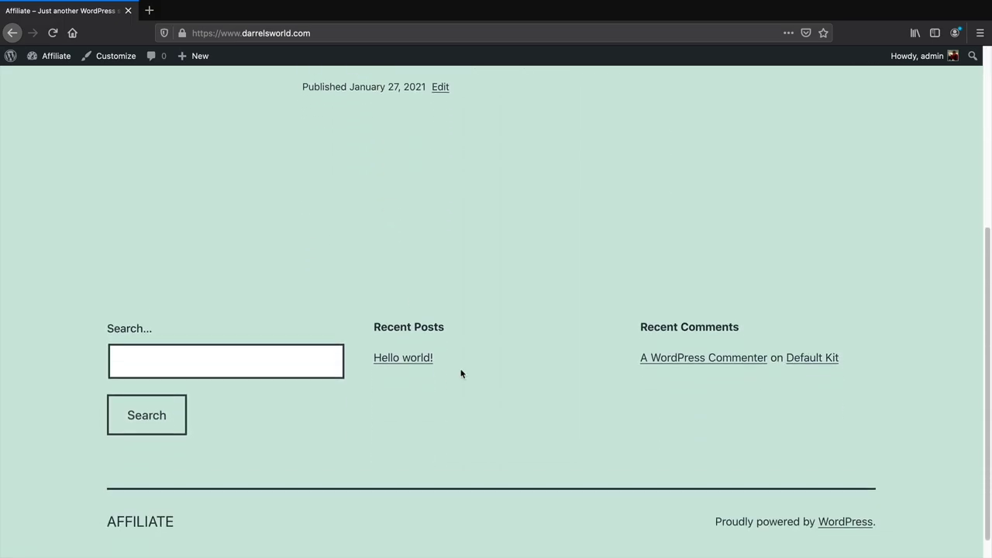
pyautogui.scroll(10, 461, 372)
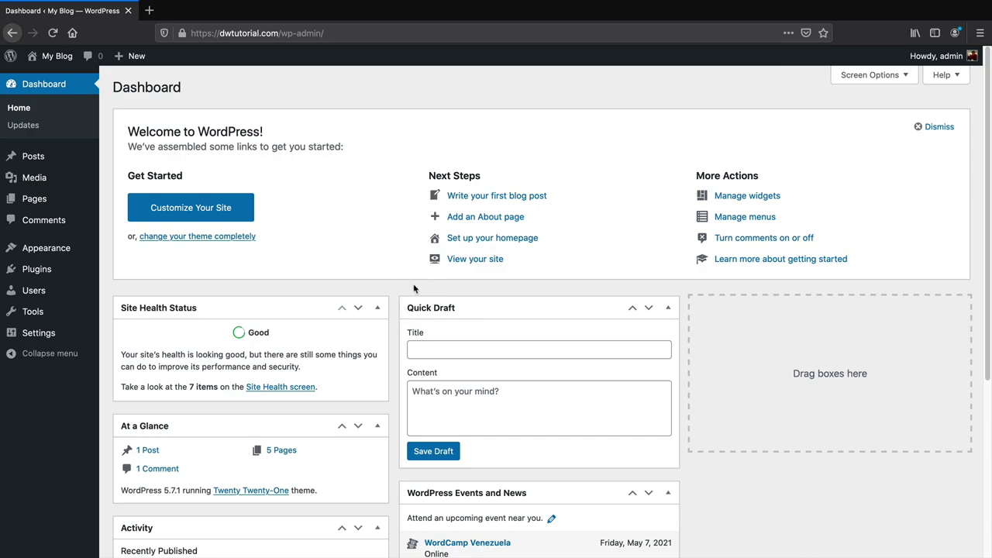
# View the blog's public front page, then return to the admin Dashboard from the My Blog toolbar menu
pyautogui.moveTo(54, 59)
pyautogui.click(53, 81)
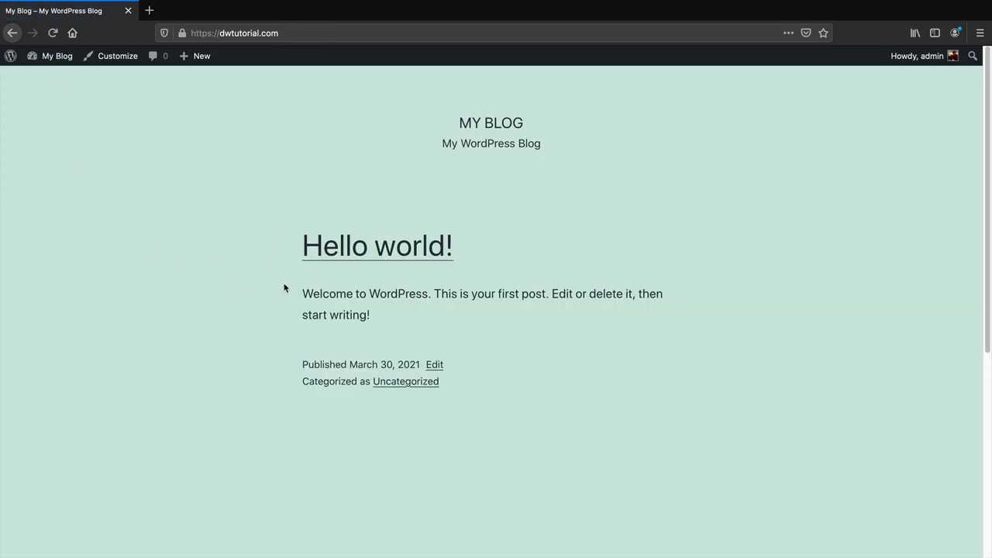
pyautogui.scroll(-5, 295, 302)
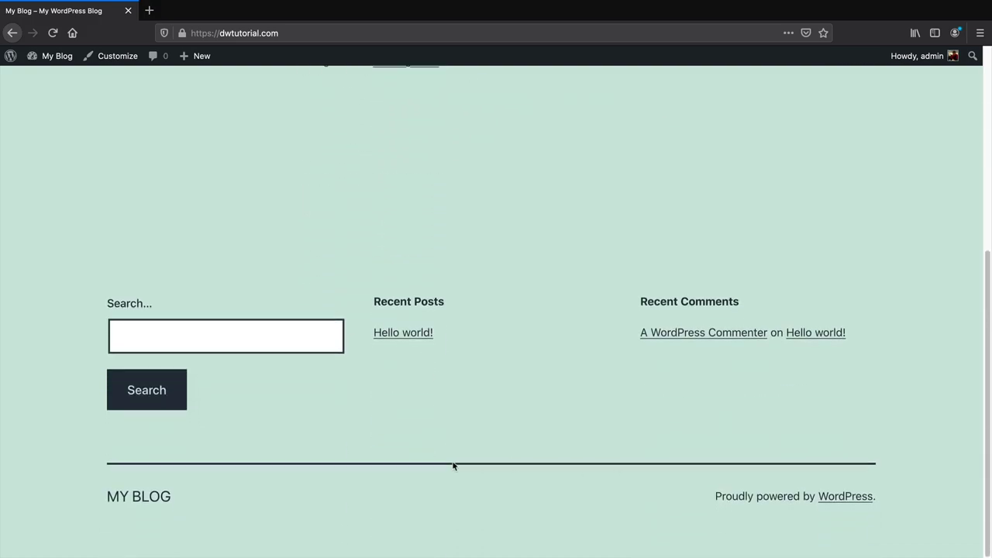
pyautogui.scroll(5, 453, 465)
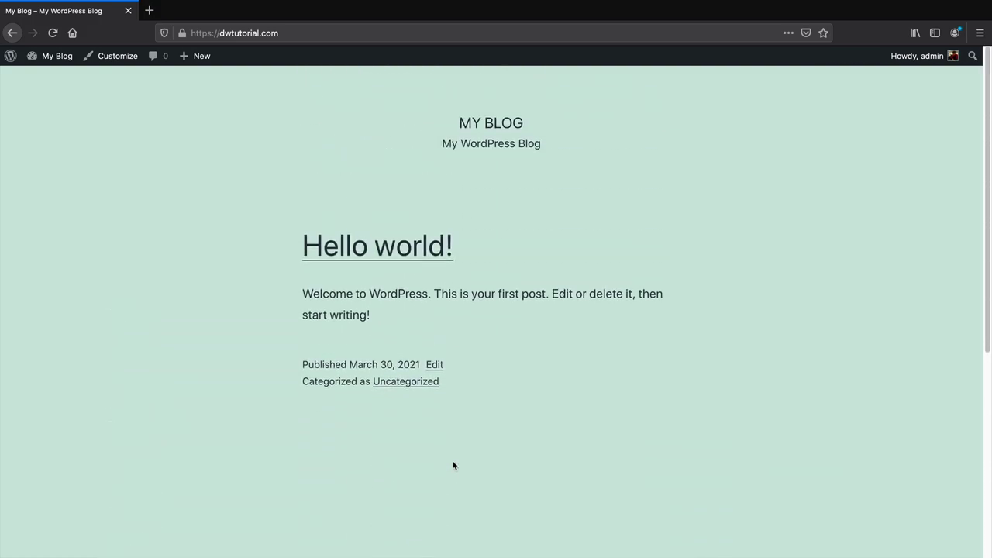
pyautogui.moveTo(56, 58)
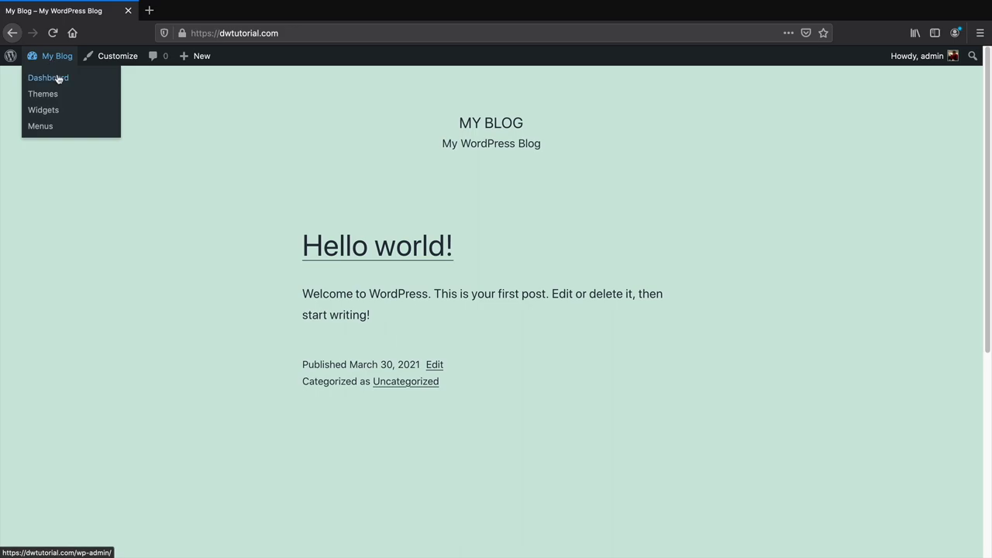
pyautogui.click(59, 76)
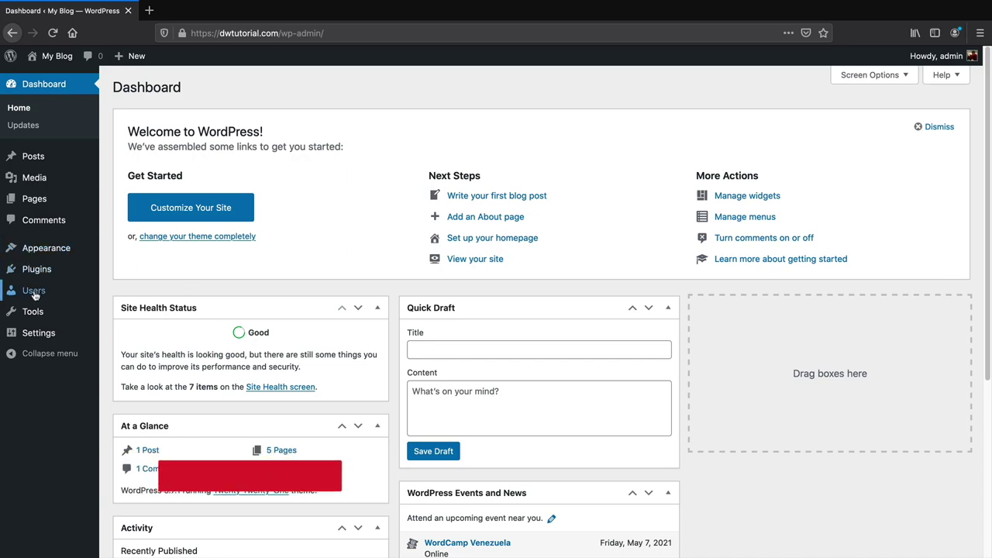
# In Users > Profile, preview the colour schemes and choose the Modern admin colour scheme
pyautogui.moveTo(35, 296)
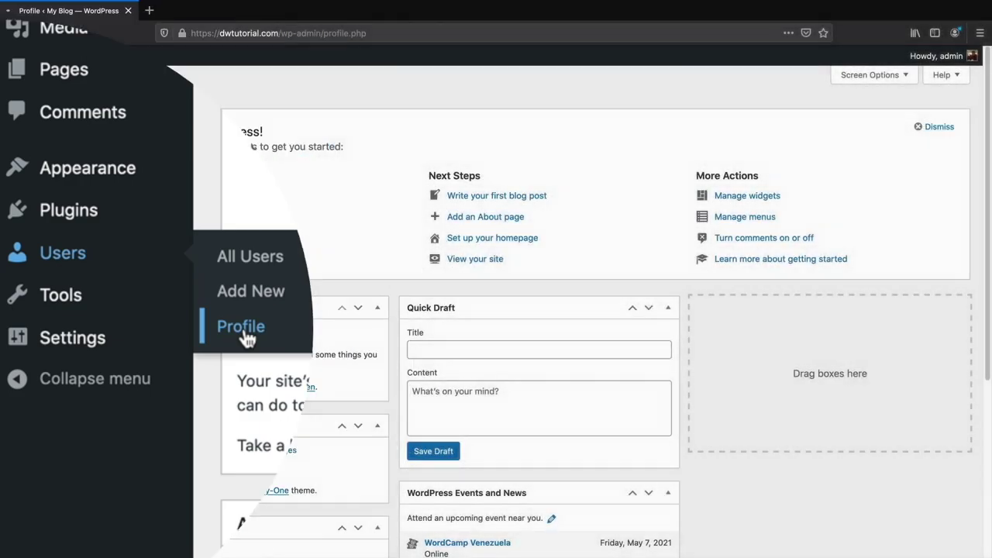
pyautogui.click(242, 329)
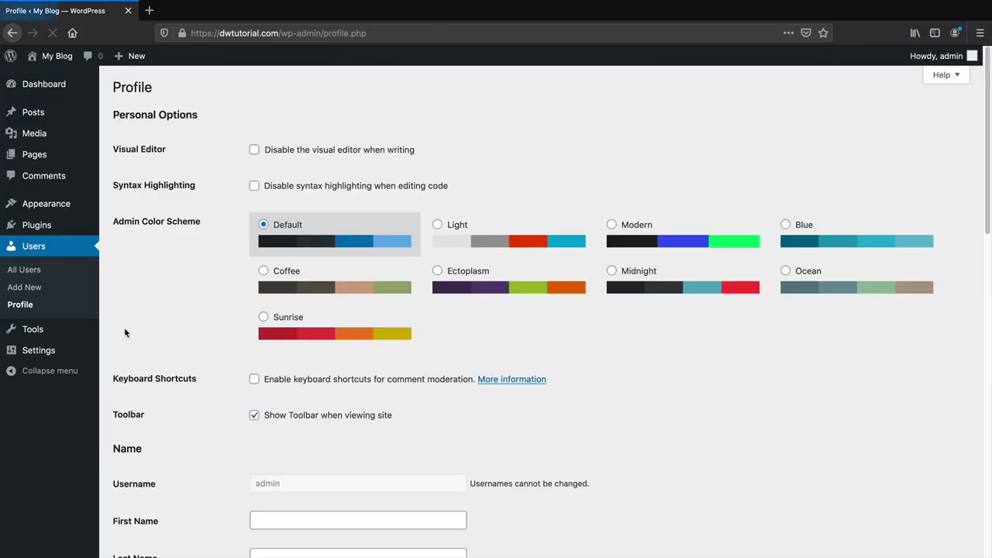
pyautogui.click(325, 279)
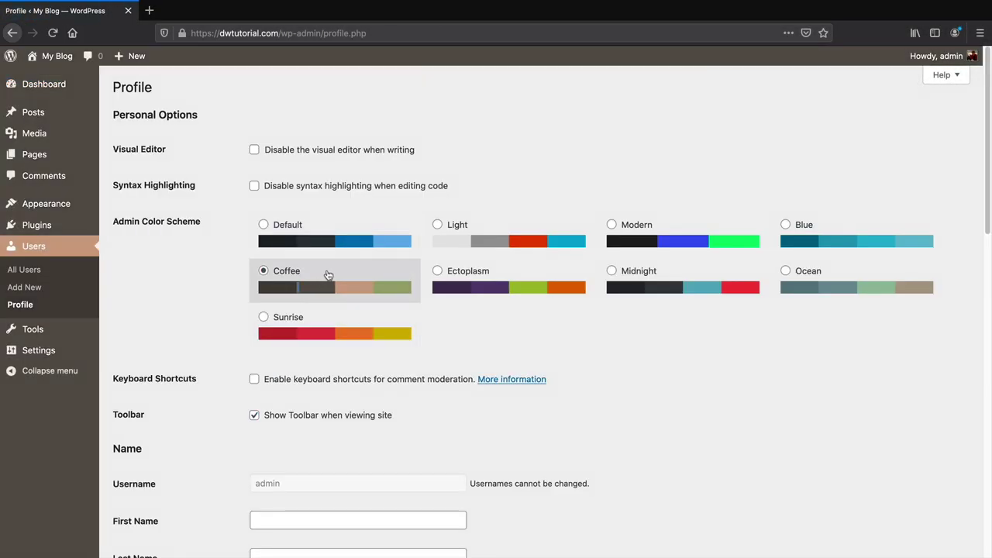
pyautogui.click(465, 286)
pyautogui.click(508, 237)
pyautogui.click(679, 237)
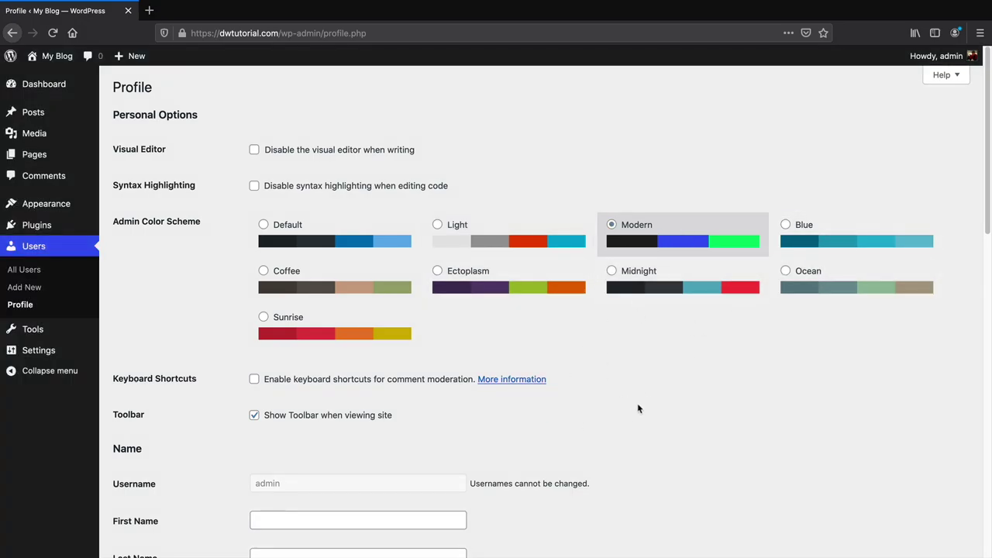
# Generate a new password, cancel it, and save the profile with Update Profile
pyautogui.scroll(-4, 641, 399)
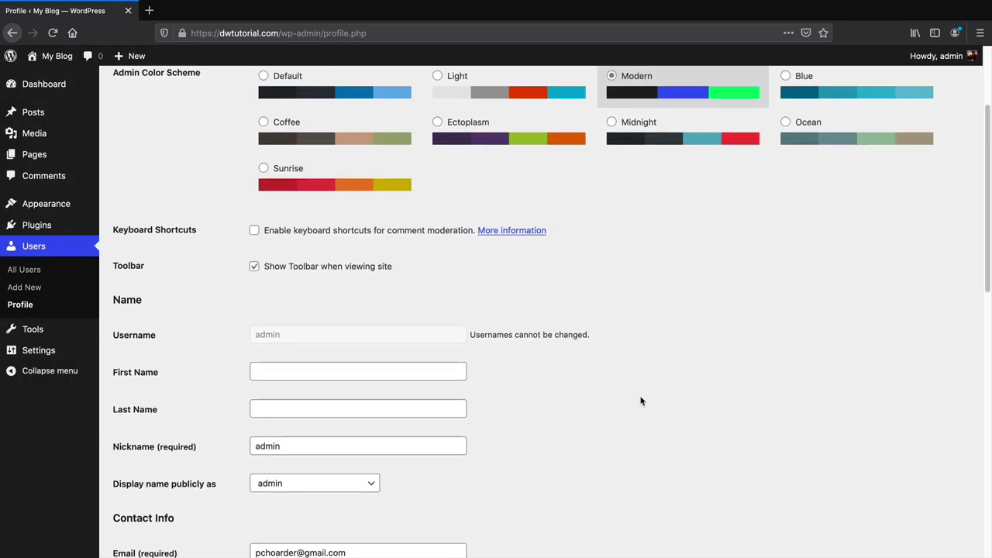
pyautogui.scroll(-1, 641, 402)
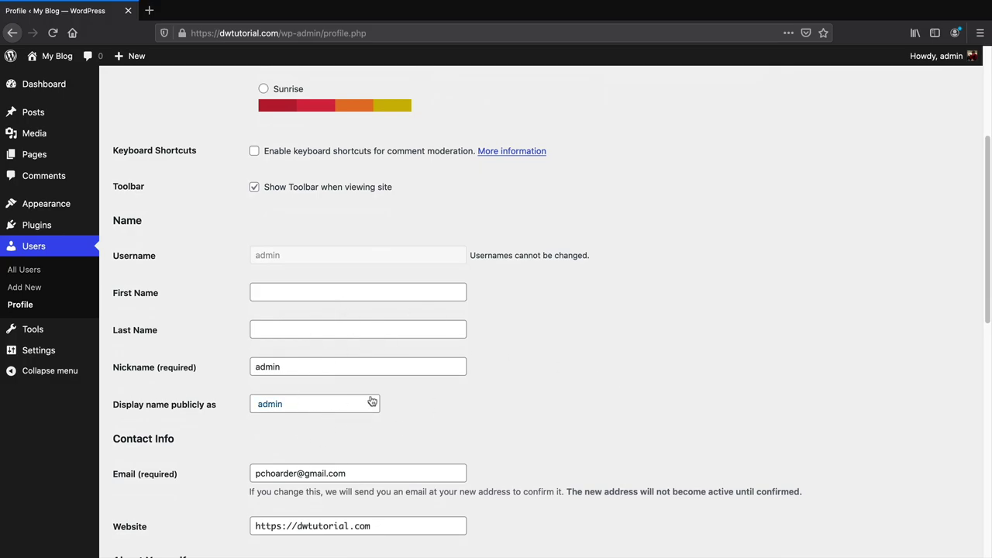
pyautogui.scroll(-2, 372, 401)
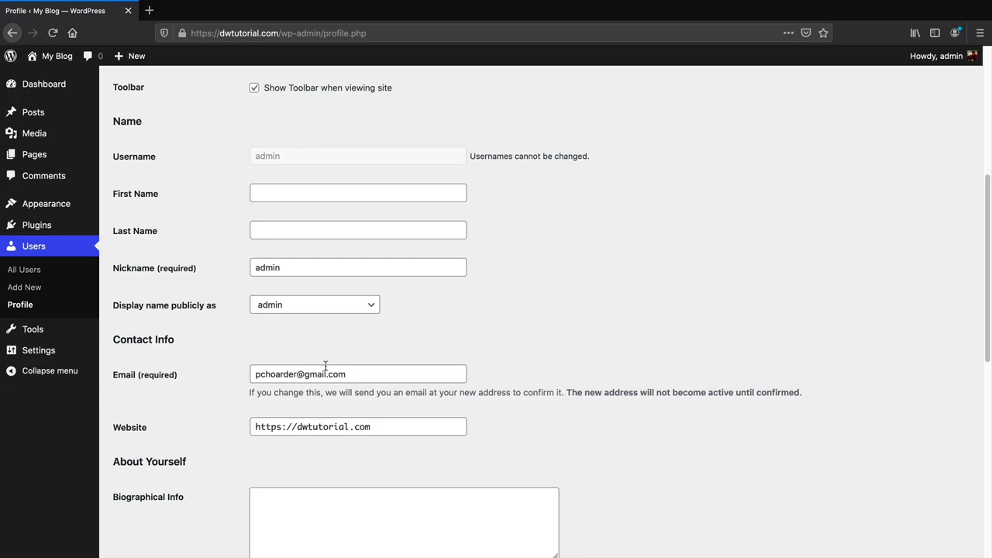
pyautogui.scroll(-1, 304, 377)
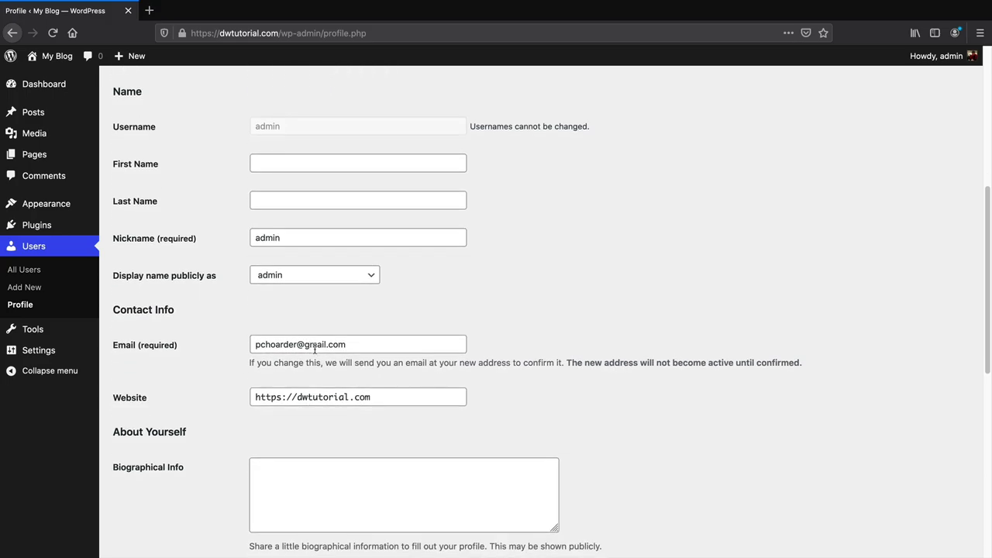
pyautogui.moveTo(294, 365); pyautogui.dragTo(517, 343)
pyautogui.click(519, 346)
pyautogui.scroll(-2, 481, 372)
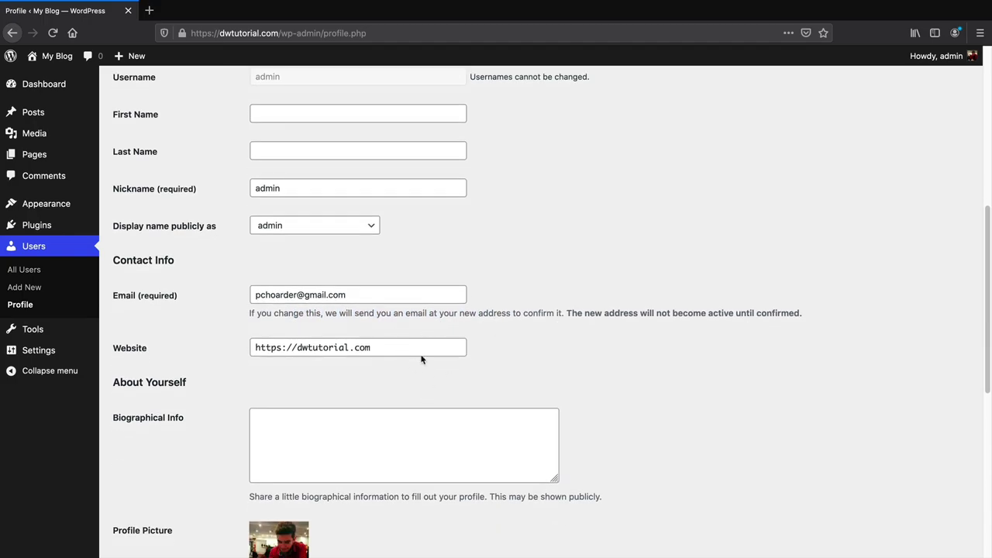
pyautogui.scroll(-4, 496, 326)
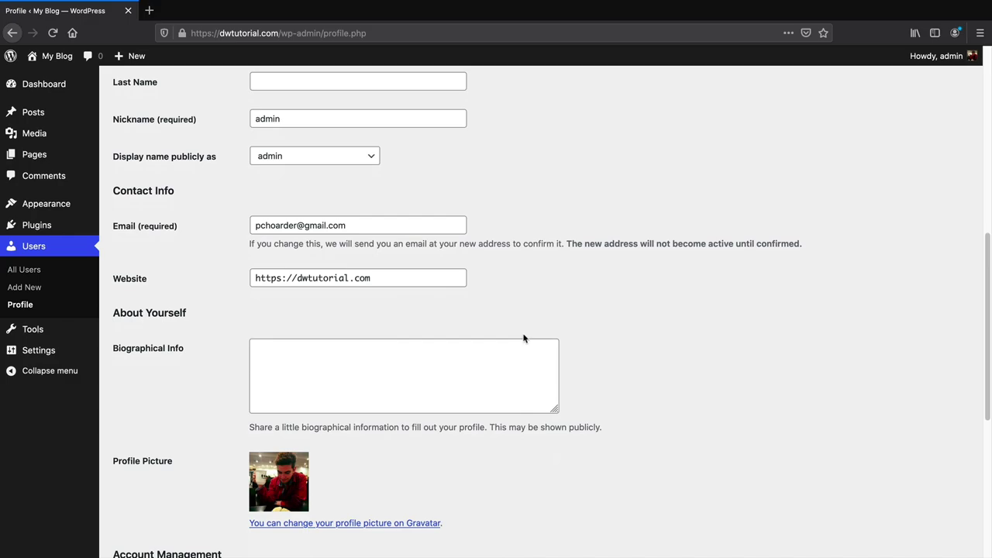
pyautogui.scroll(-10, 532, 319)
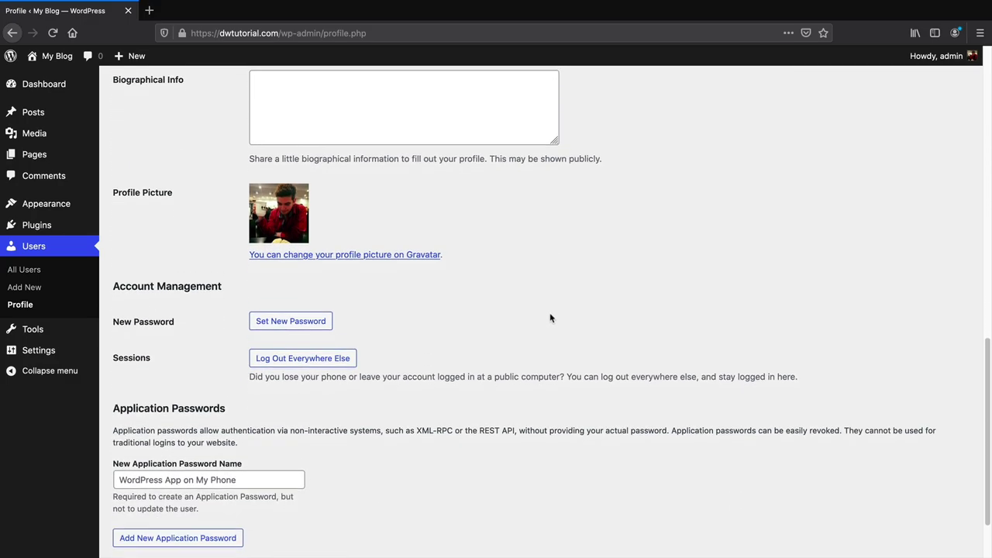
pyautogui.scroll(-2, 550, 319)
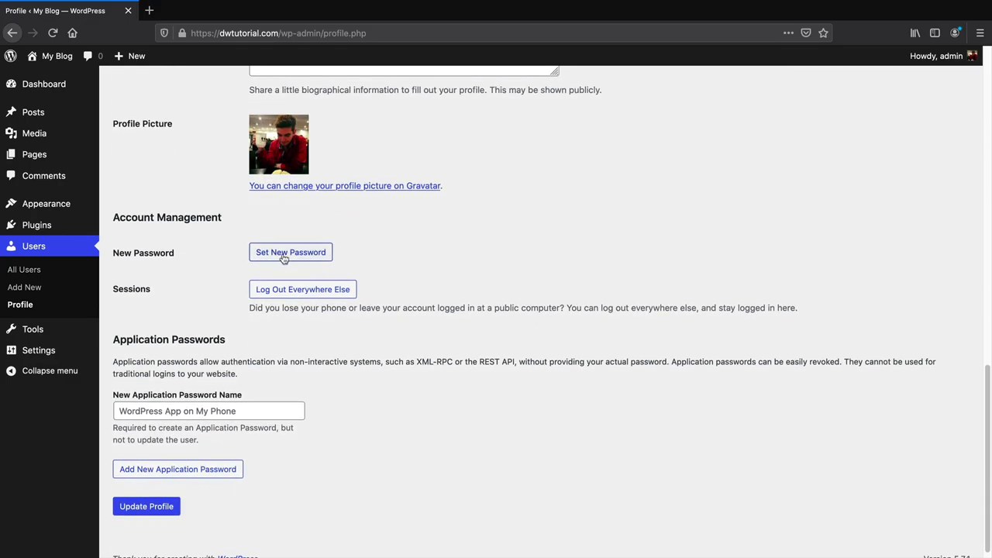
pyautogui.click(277, 253)
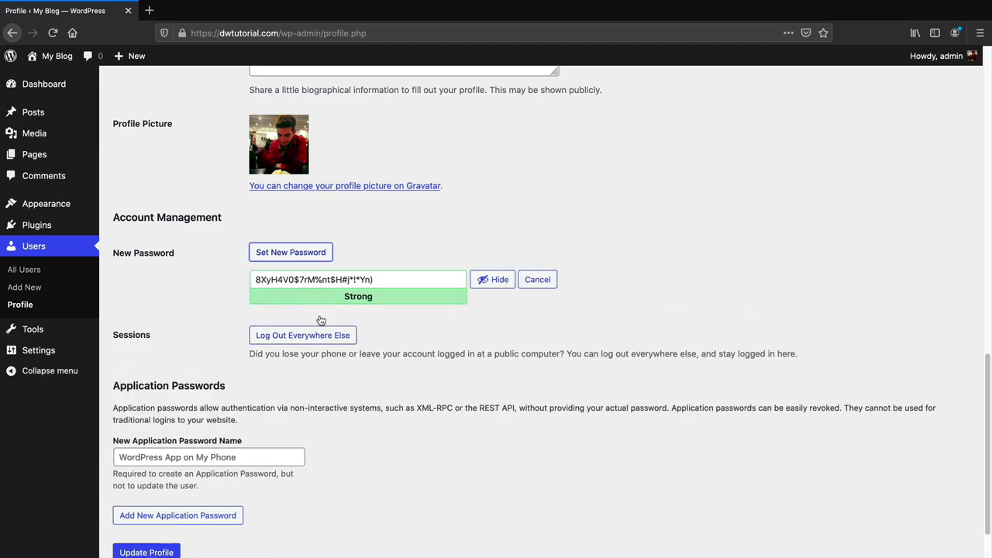
pyautogui.scroll(-1, 302, 281)
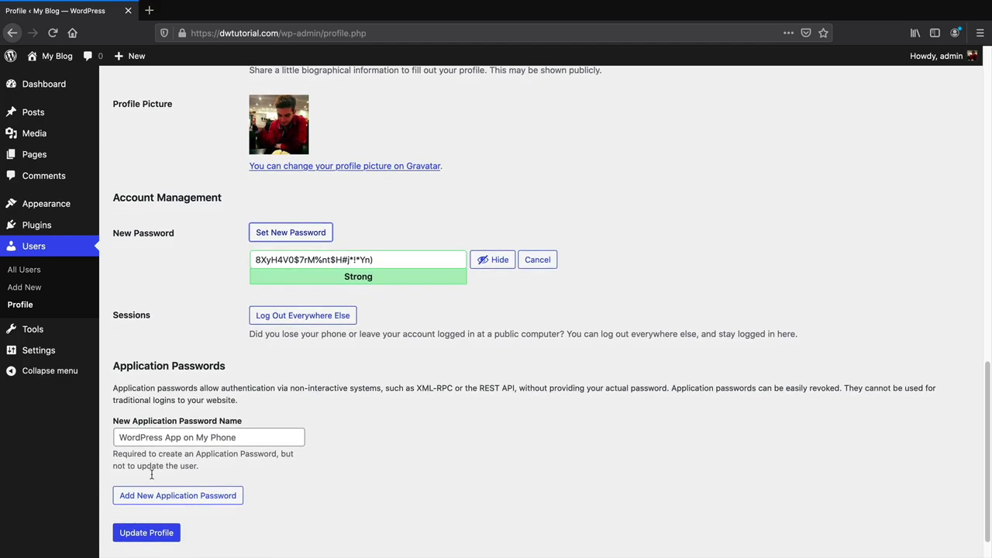
pyautogui.click(537, 260)
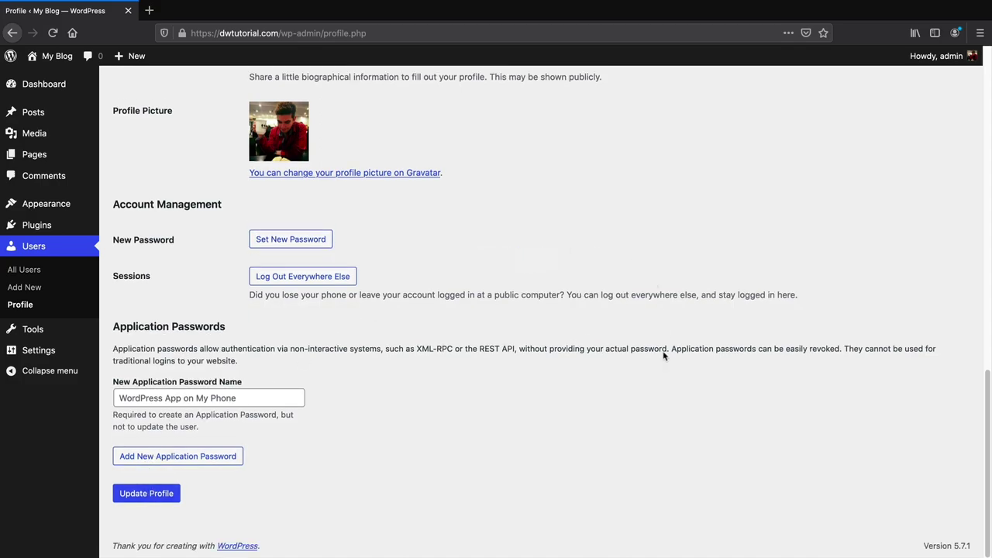
pyautogui.click(146, 500)
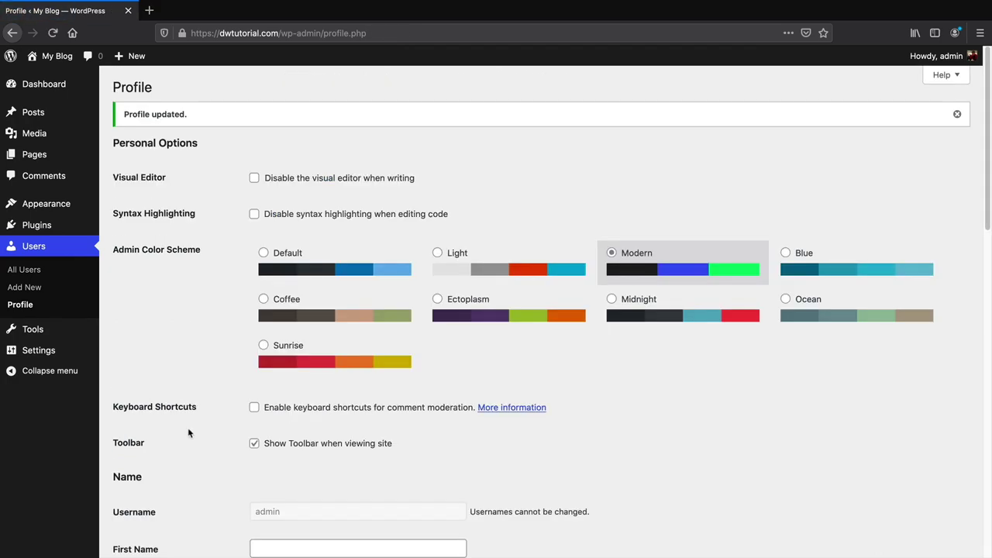
pyautogui.moveTo(54, 352)
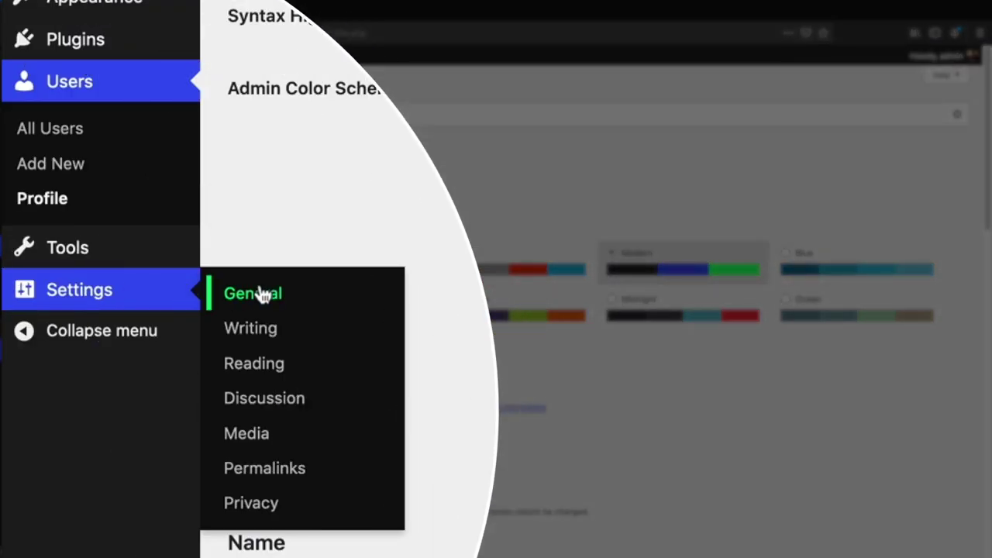
# In Settings > General, set the site language to Español and save
pyautogui.click(261, 291)
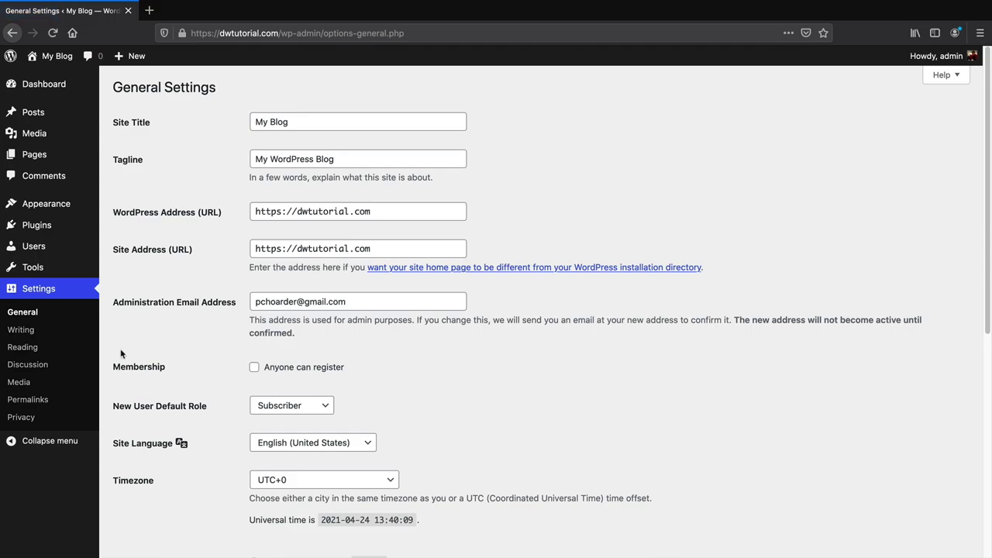
pyautogui.scroll(-1, 140, 348)
pyautogui.scroll(-2, 481, 352)
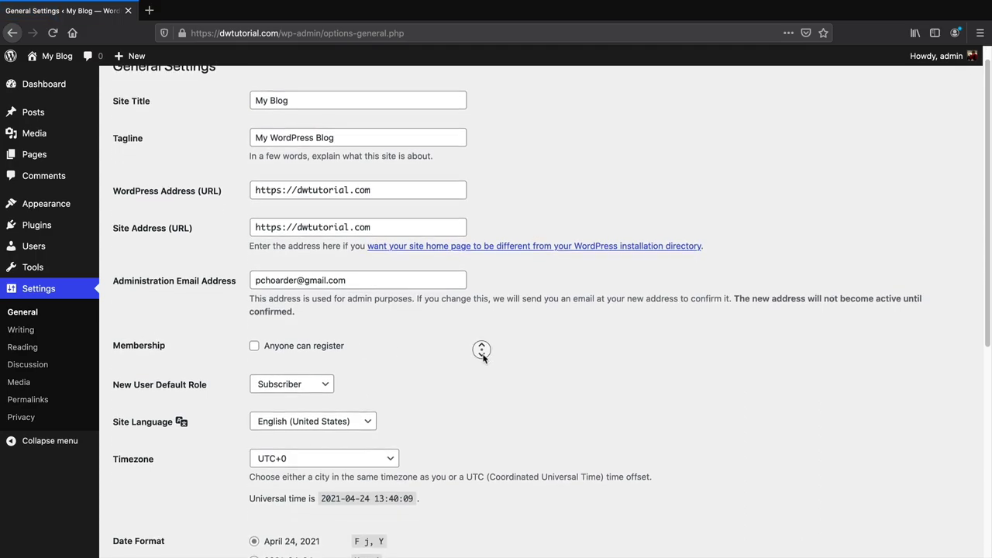
pyautogui.scroll(-1, 481, 352)
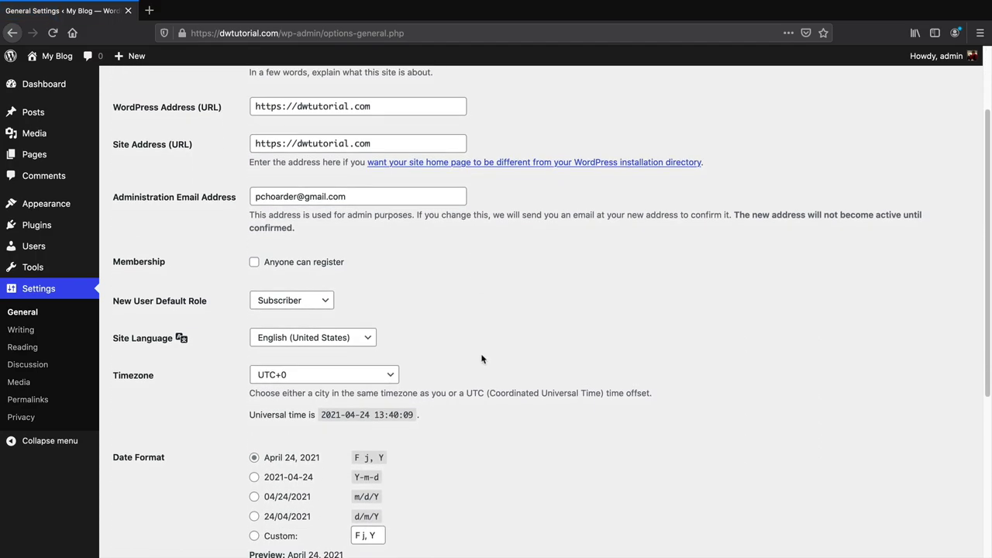
pyautogui.click(341, 338)
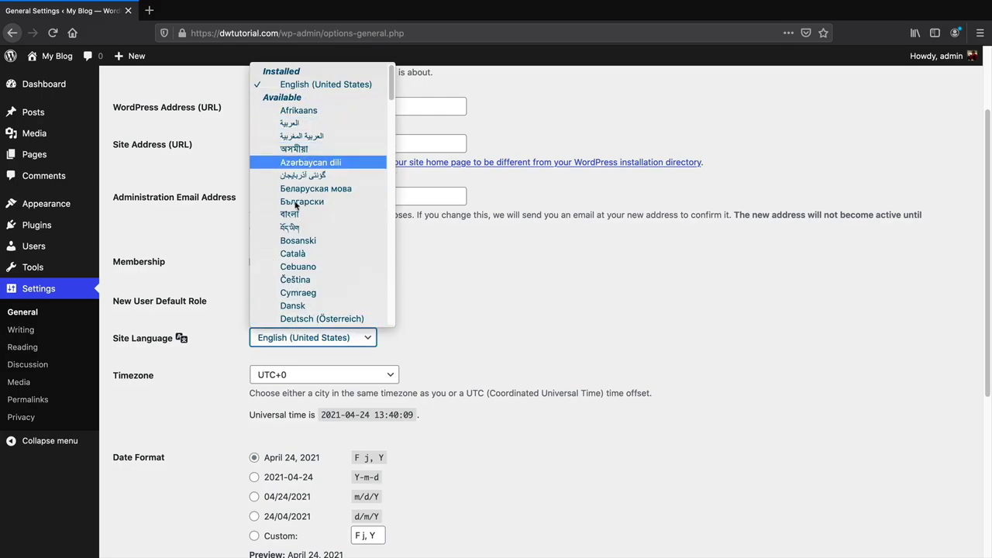
pyautogui.scroll(-5, 321, 202)
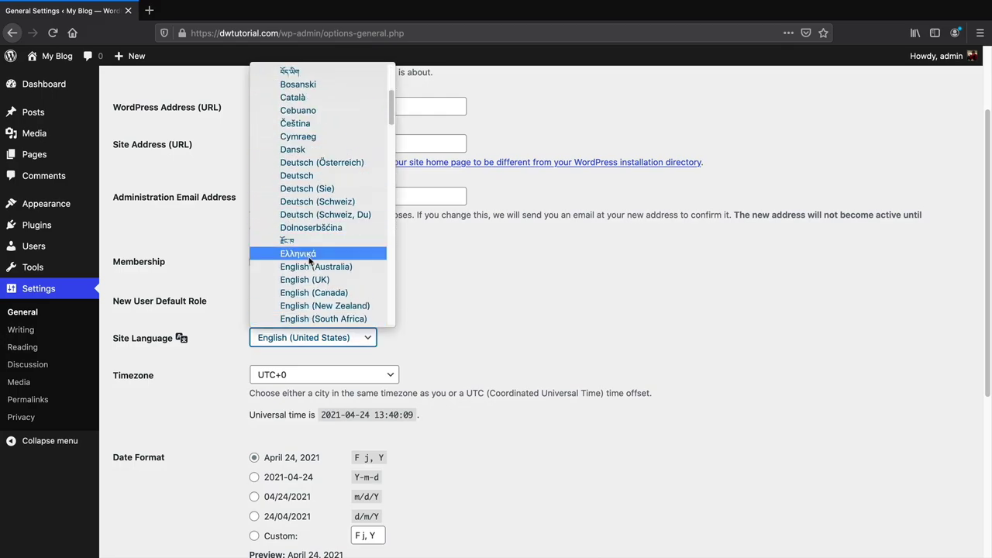
pyautogui.click(316, 241)
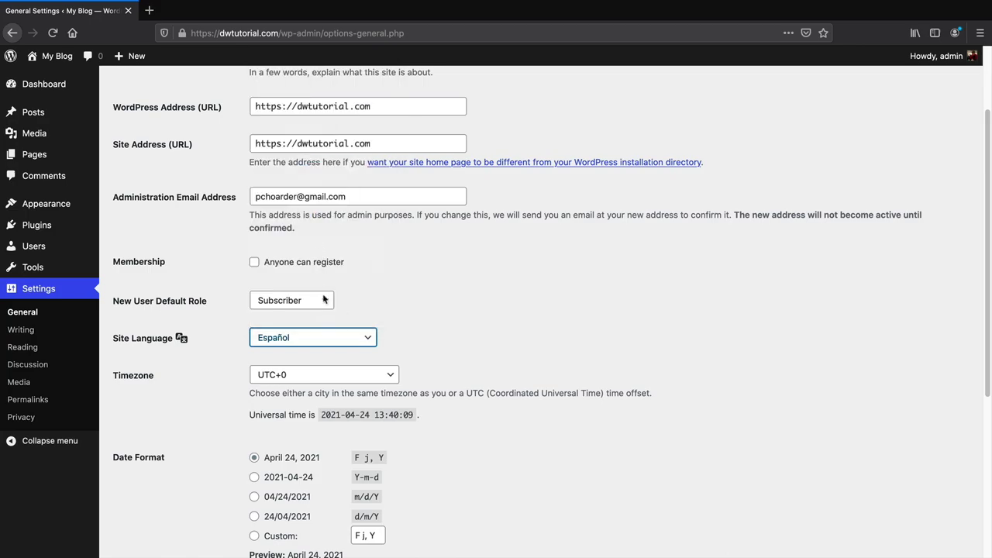
pyautogui.scroll(-1, 283, 344)
pyautogui.scroll(-5, 284, 343)
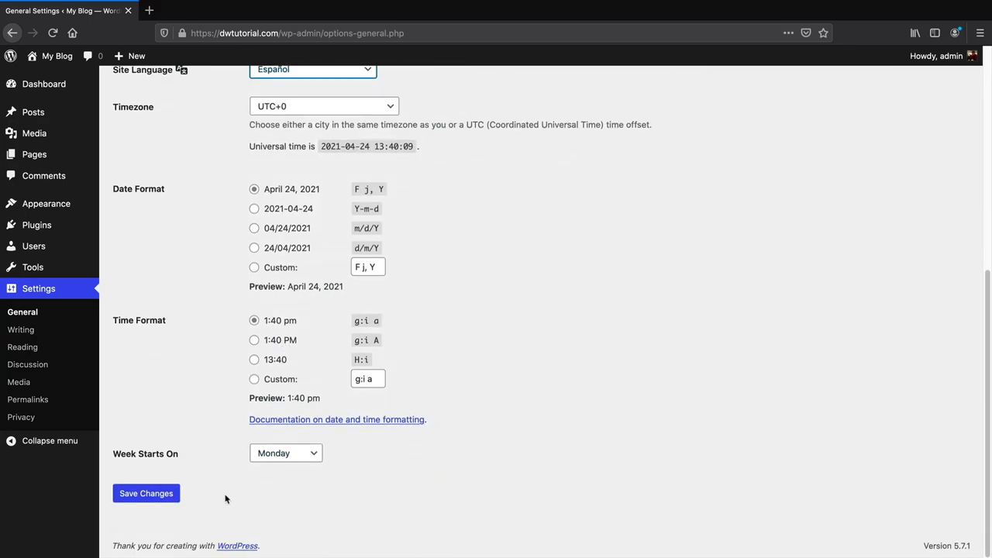
pyautogui.click(173, 498)
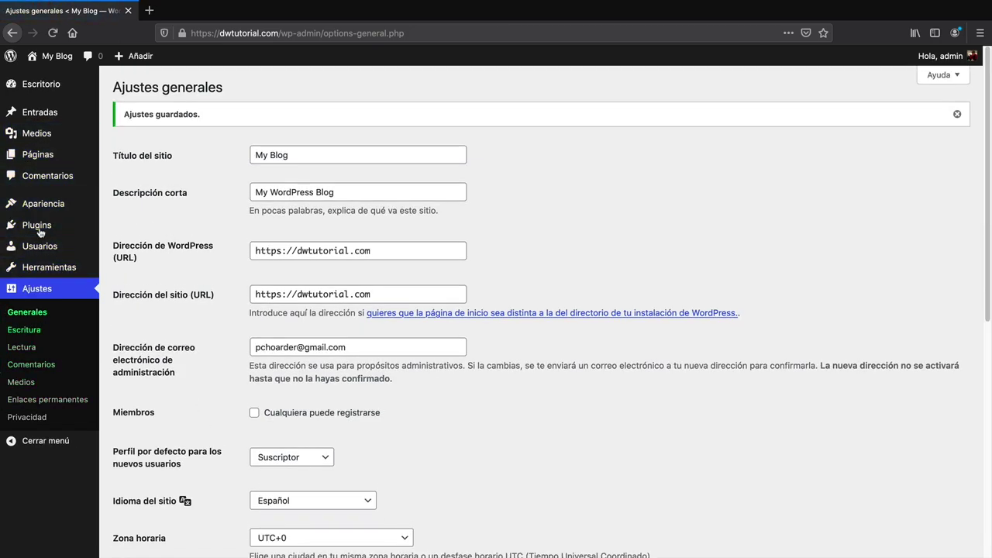
# Set the site language back to English (United States) and save the change
pyautogui.scroll(-1, 322, 409)
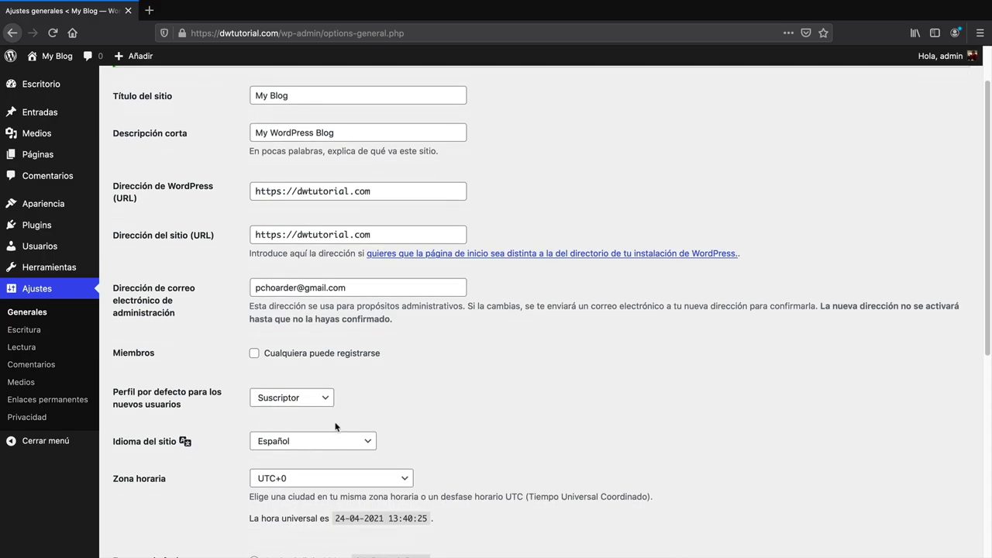
pyautogui.click(339, 446)
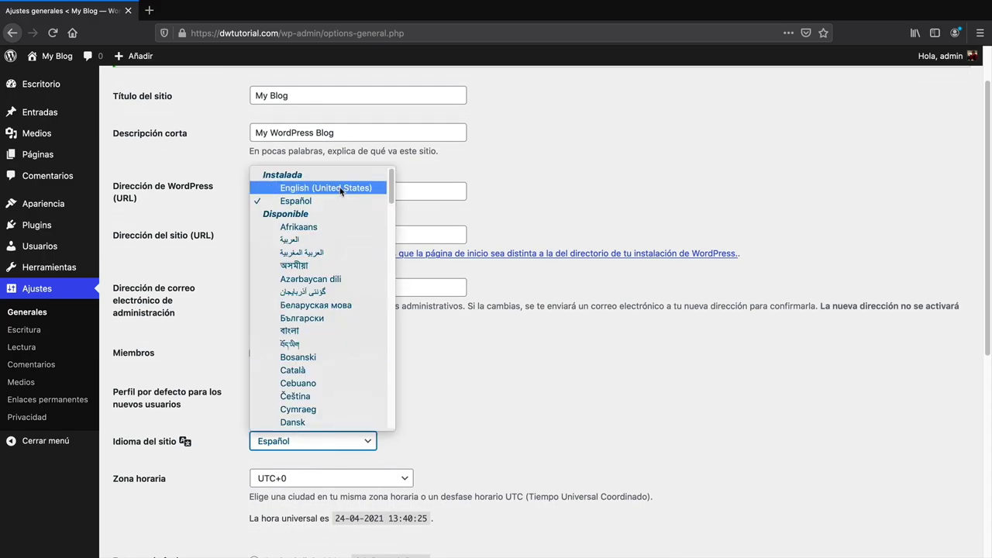
pyautogui.click(339, 188)
pyautogui.scroll(-6, 325, 388)
pyautogui.click(172, 500)
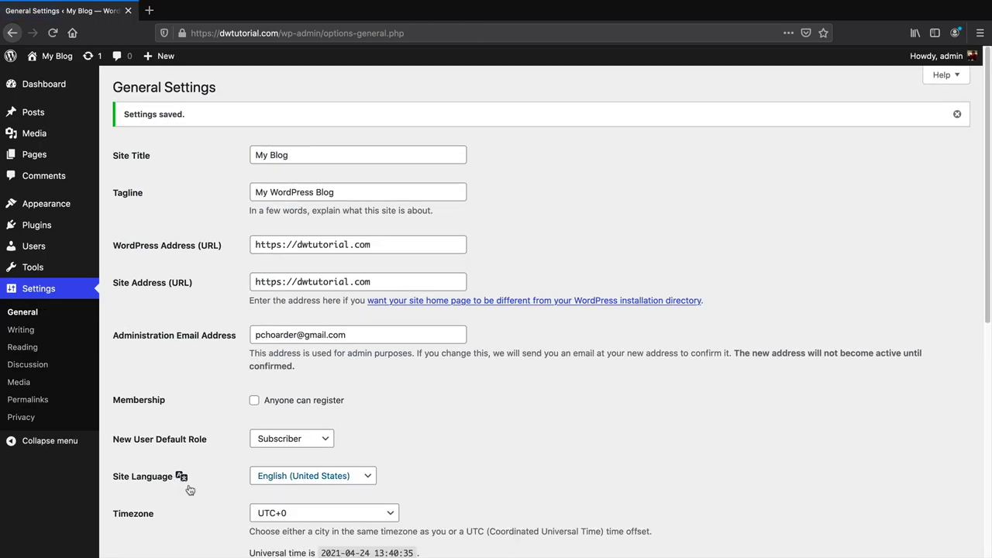
pyautogui.scroll(-1, 180, 457)
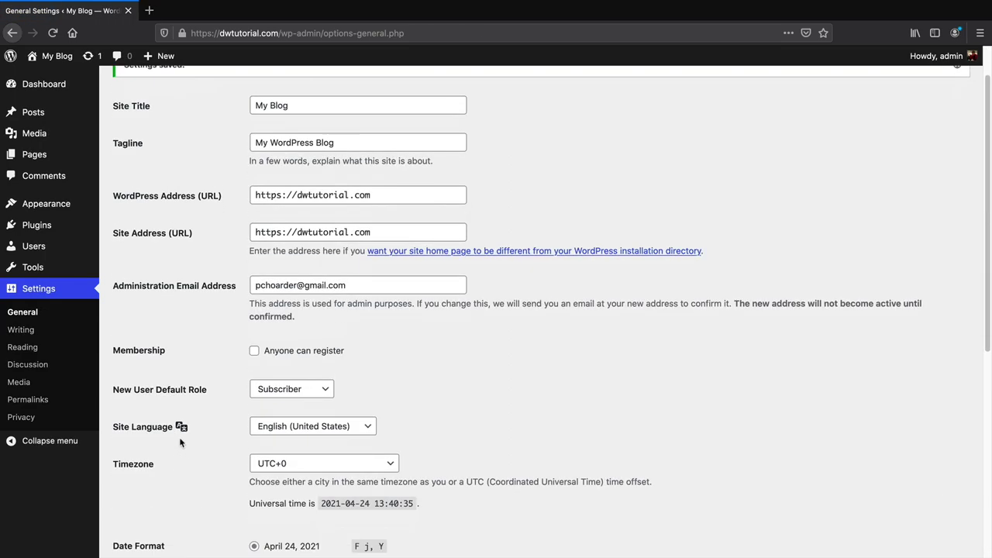
# In Settings > Permalinks, choose the Post name structure and save the change
pyautogui.click(34, 401)
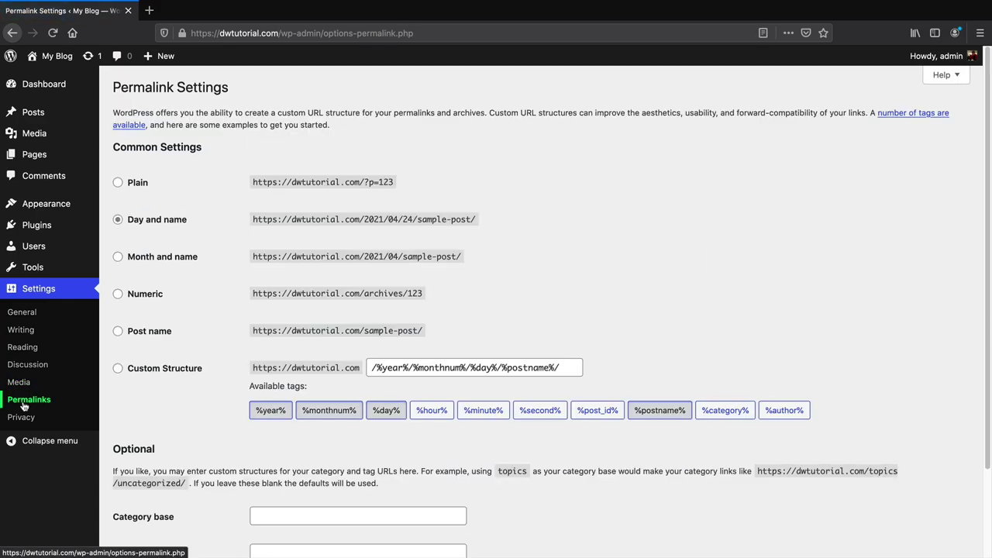
pyautogui.moveTo(114, 87); pyautogui.dragTo(226, 87)
pyautogui.click(226, 87)
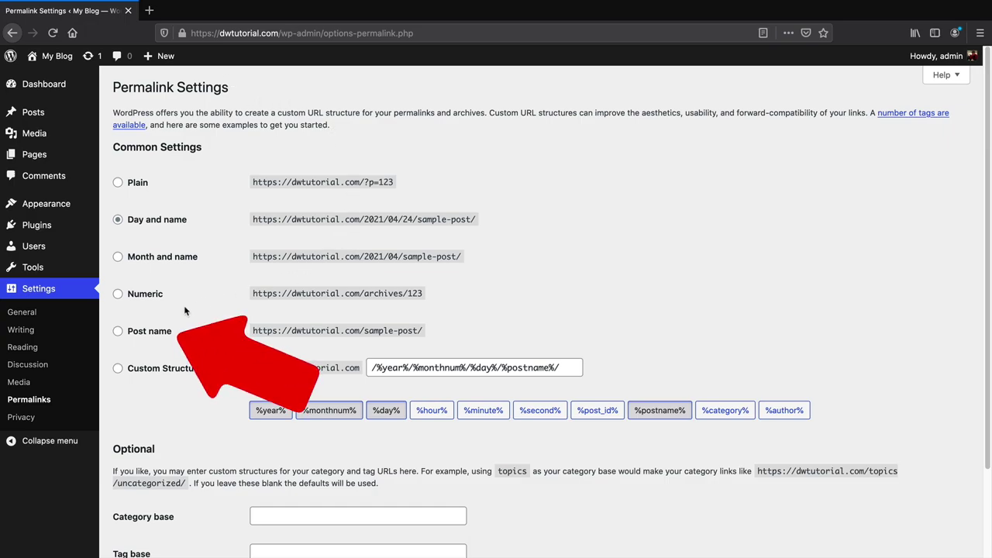
pyautogui.click(158, 332)
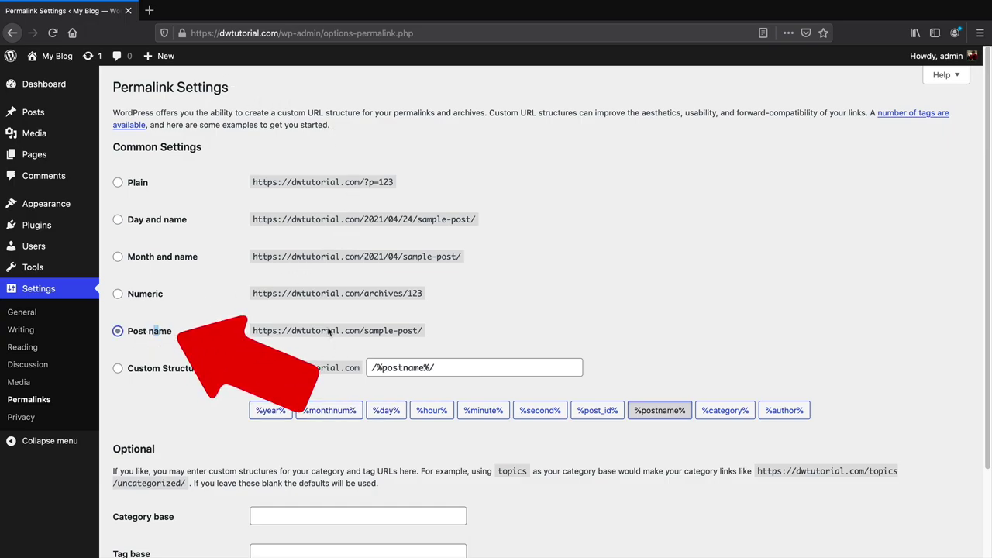
pyautogui.click(249, 333)
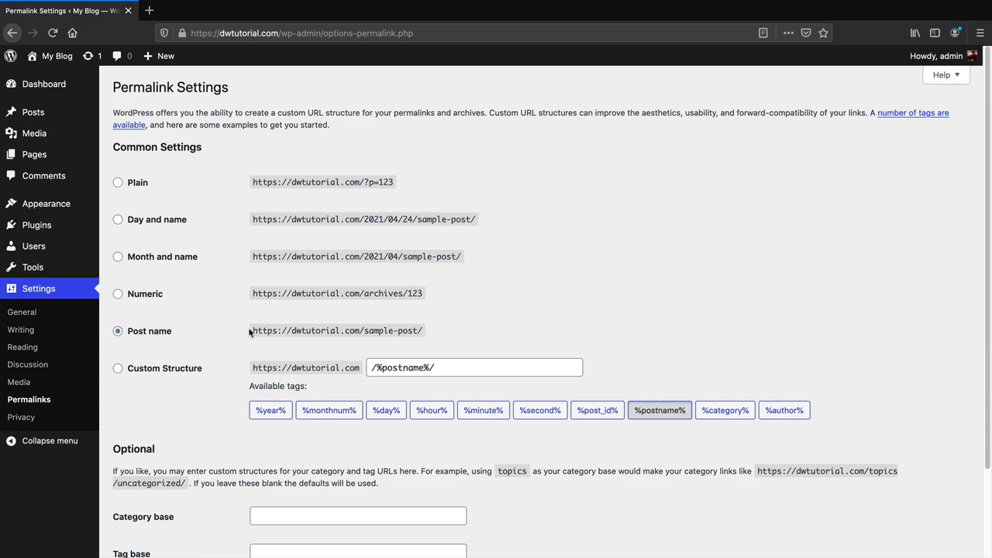
pyautogui.moveTo(249, 333); pyautogui.dragTo(356, 332)
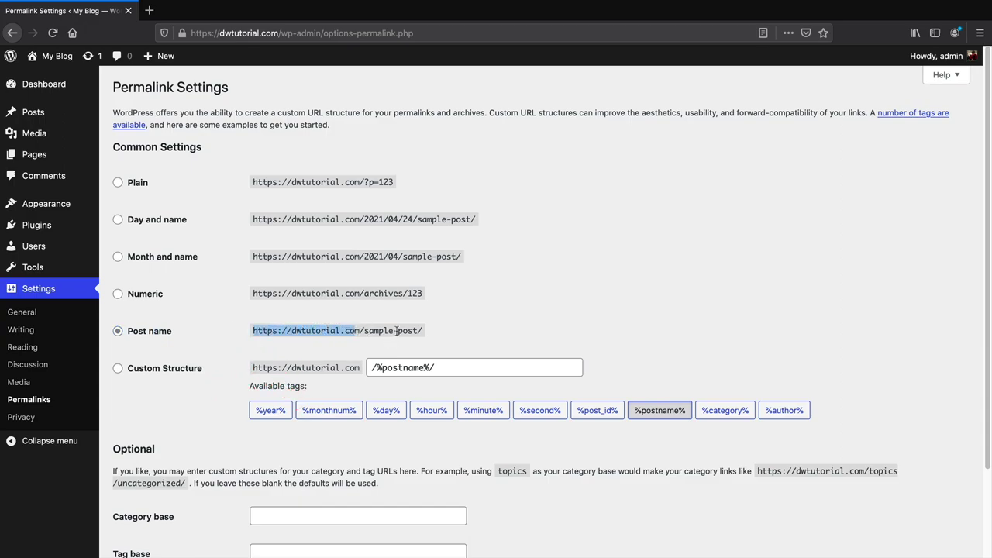
pyautogui.click(361, 343)
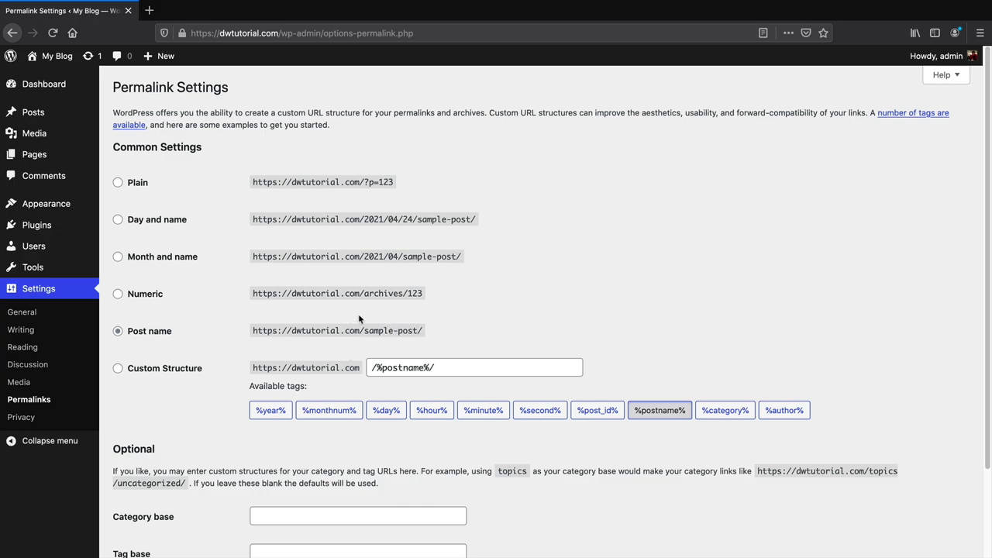
pyautogui.moveTo(293, 220); pyautogui.dragTo(473, 218)
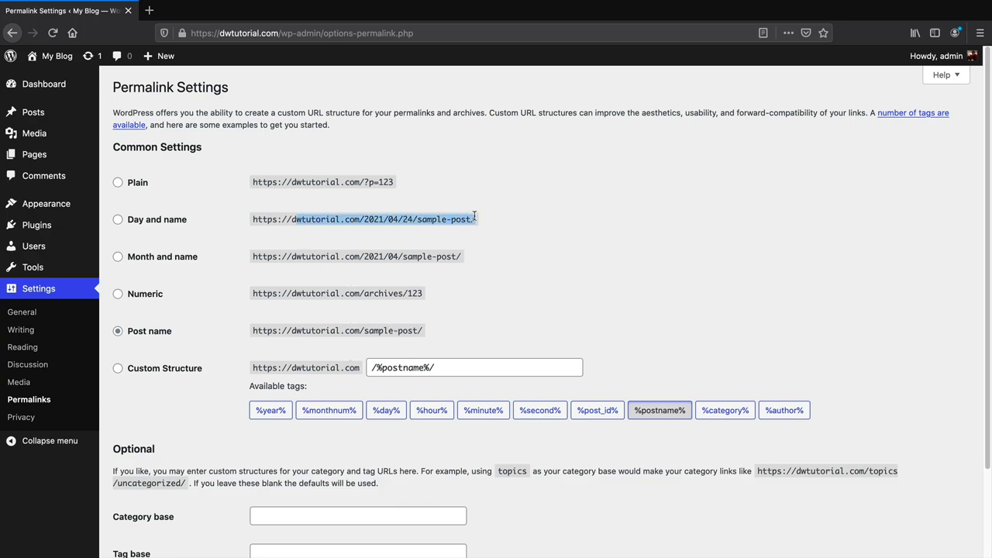
pyautogui.click(493, 299)
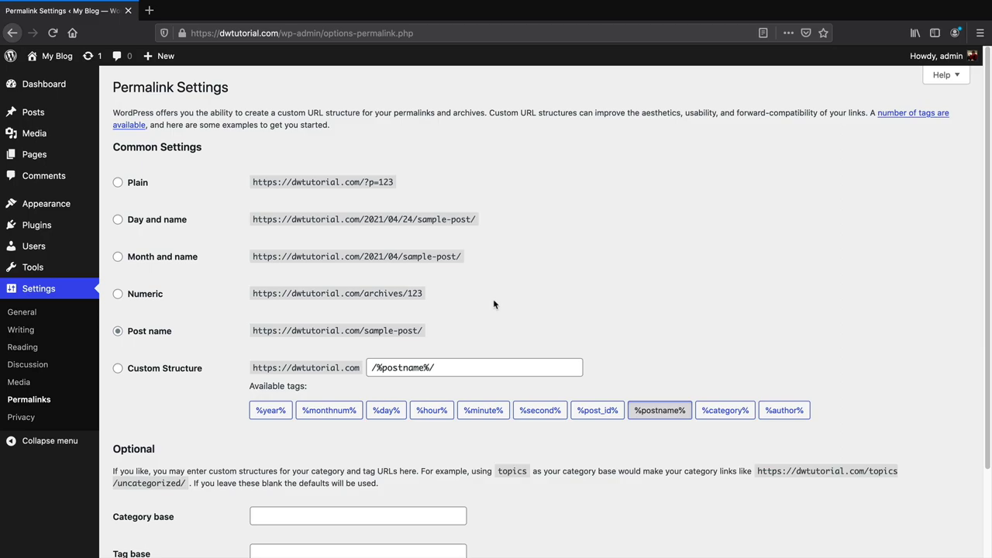
pyautogui.middleClick(494, 300)
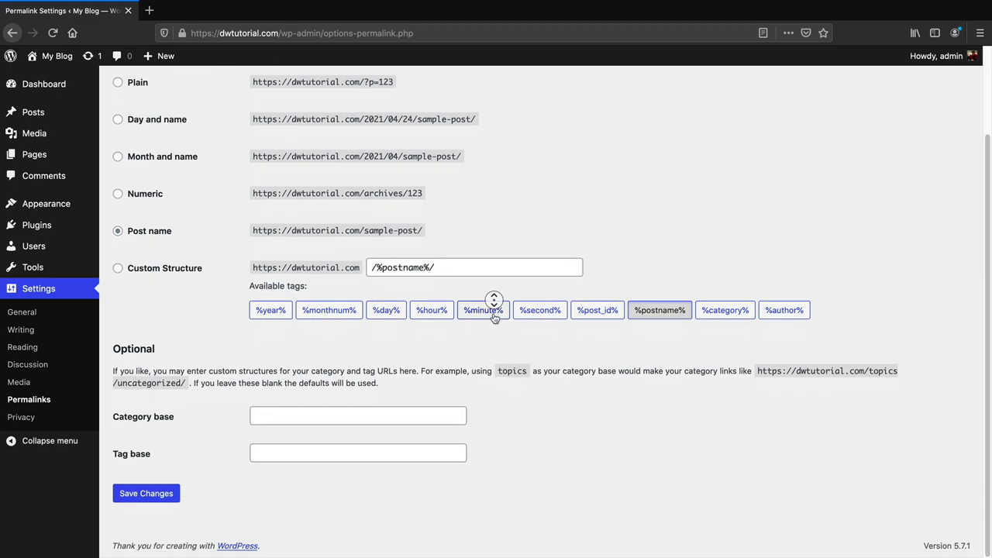
pyautogui.click(178, 495)
pyautogui.click(179, 496)
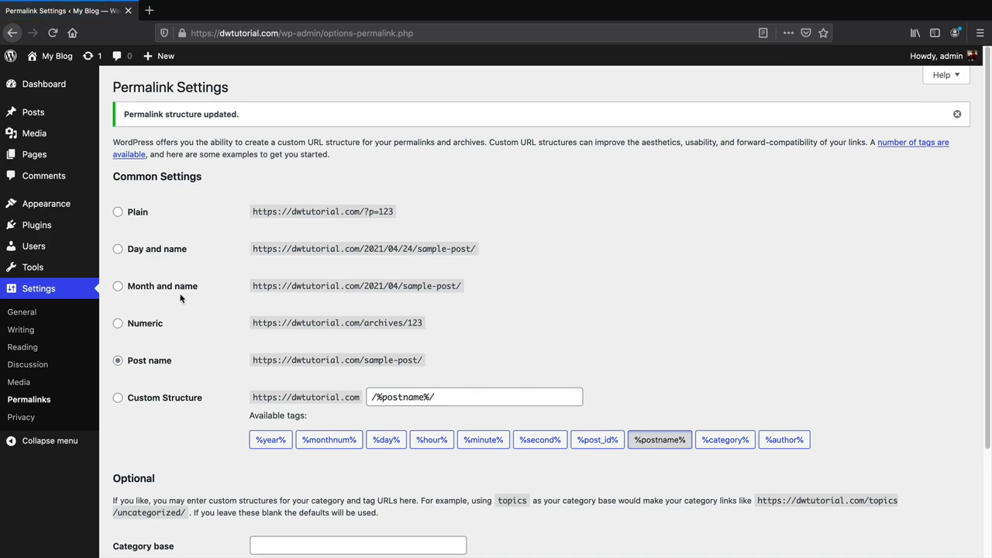
# Go back to the Dashboard from the left admin menu
pyautogui.click(57, 87)
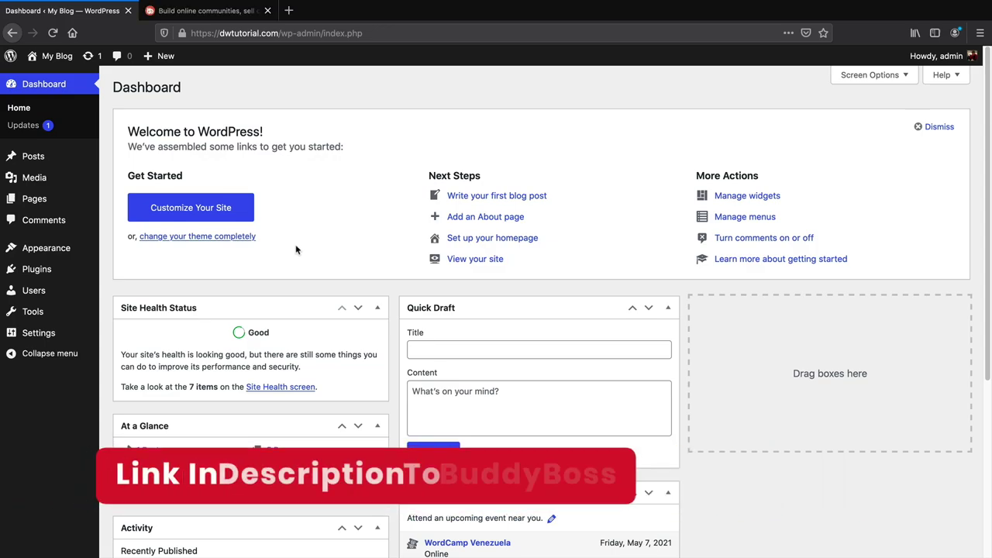
# On the BuddyBoss website, dismiss the App promo banner and open the Buy Now pricing page
pyautogui.click(229, 14)
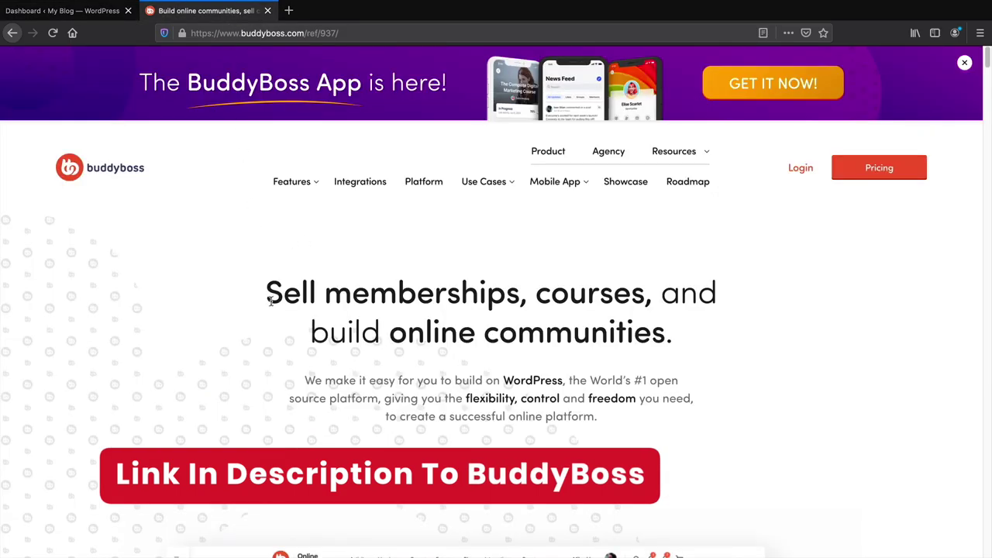
pyautogui.scroll(-2, 271, 304)
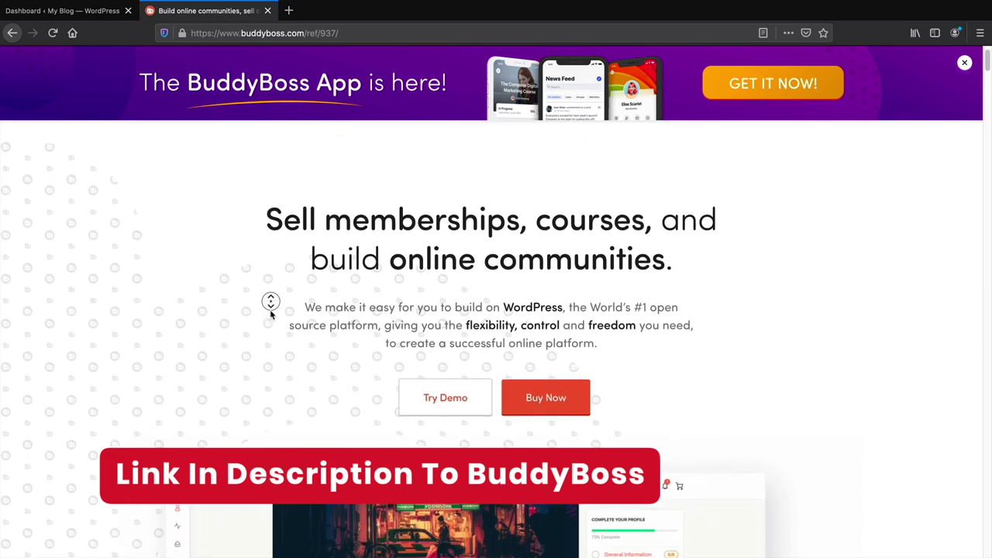
pyautogui.click(964, 63)
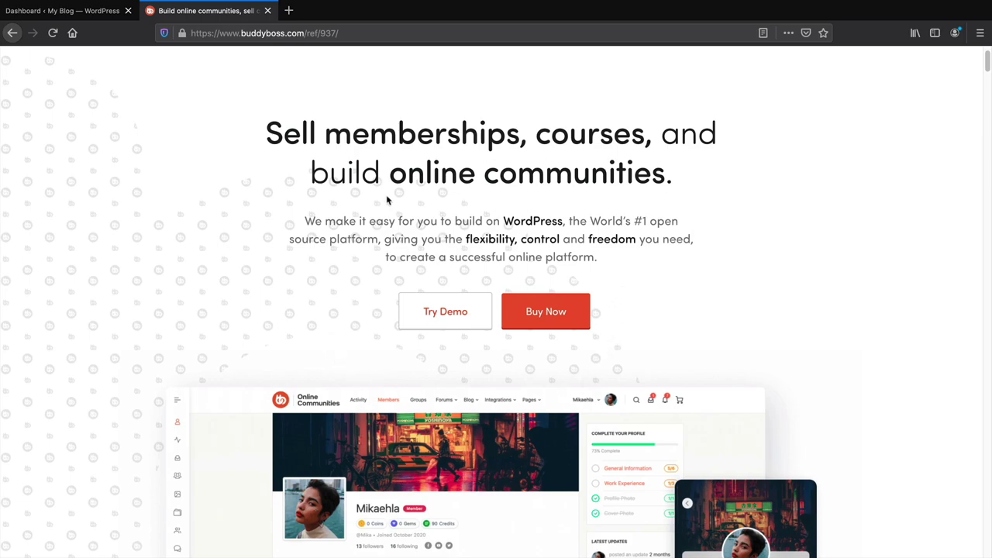
pyautogui.click(557, 313)
pyautogui.middleClick(864, 217)
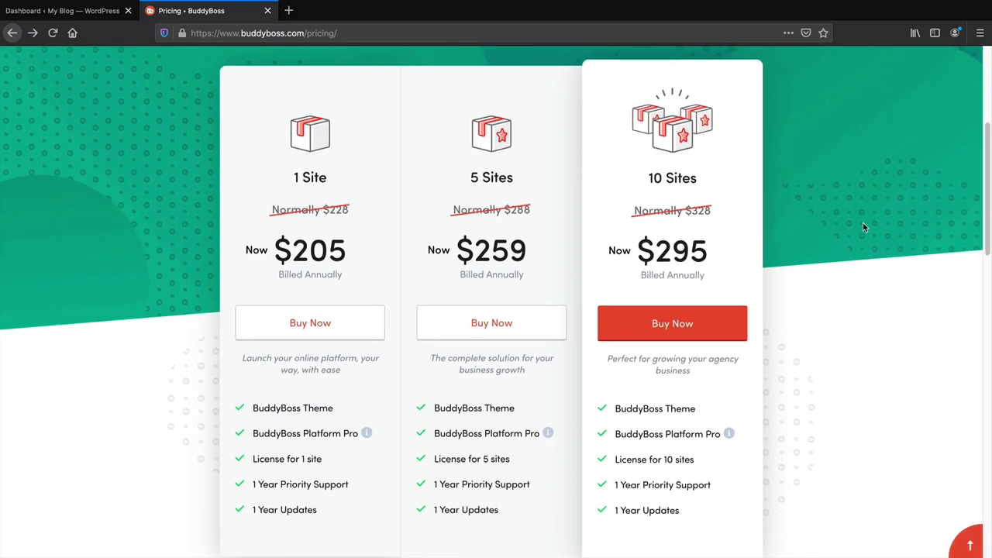
pyautogui.click(779, 271)
pyautogui.moveTo(348, 256); pyautogui.dragTo(270, 252)
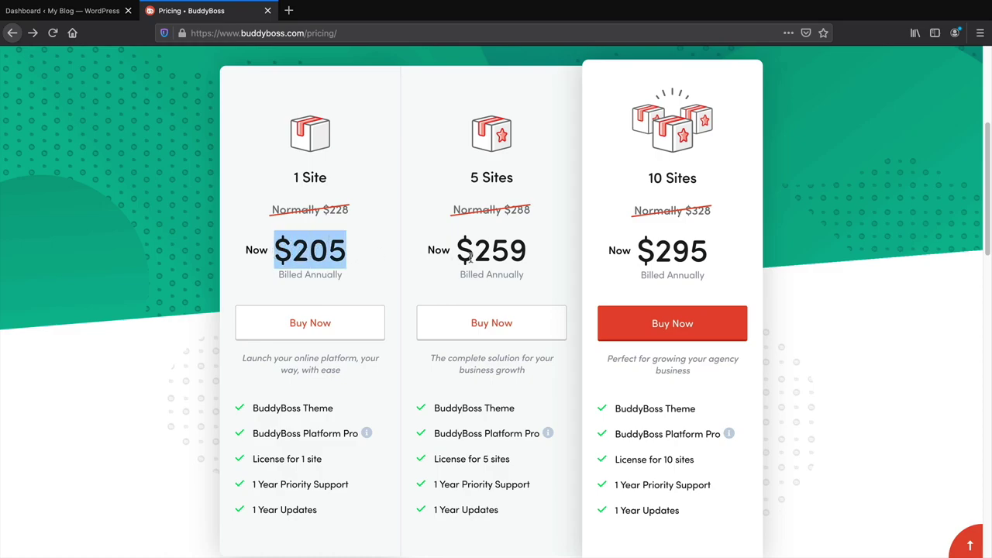
pyautogui.moveTo(529, 255); pyautogui.dragTo(450, 248)
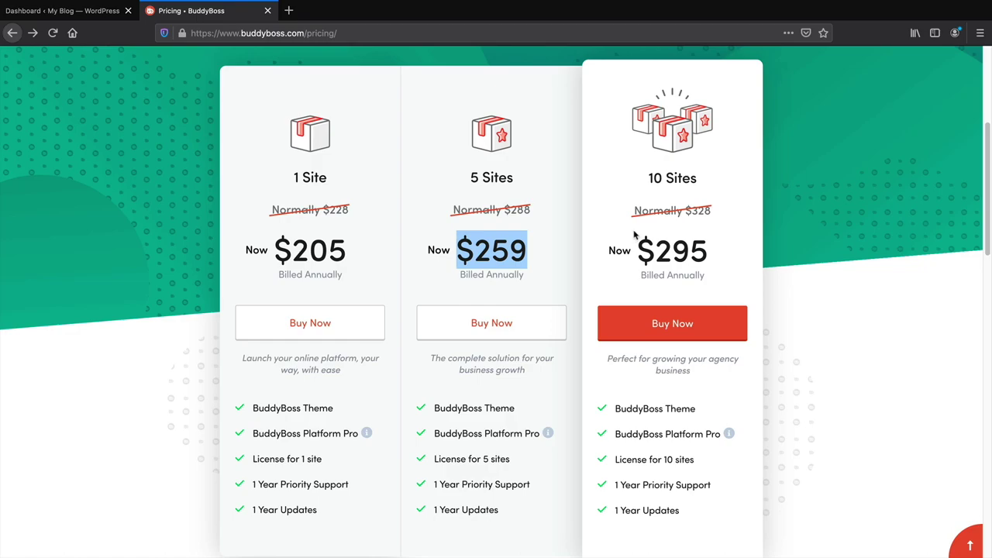
pyautogui.click(338, 186)
pyautogui.tripleClick(291, 180)
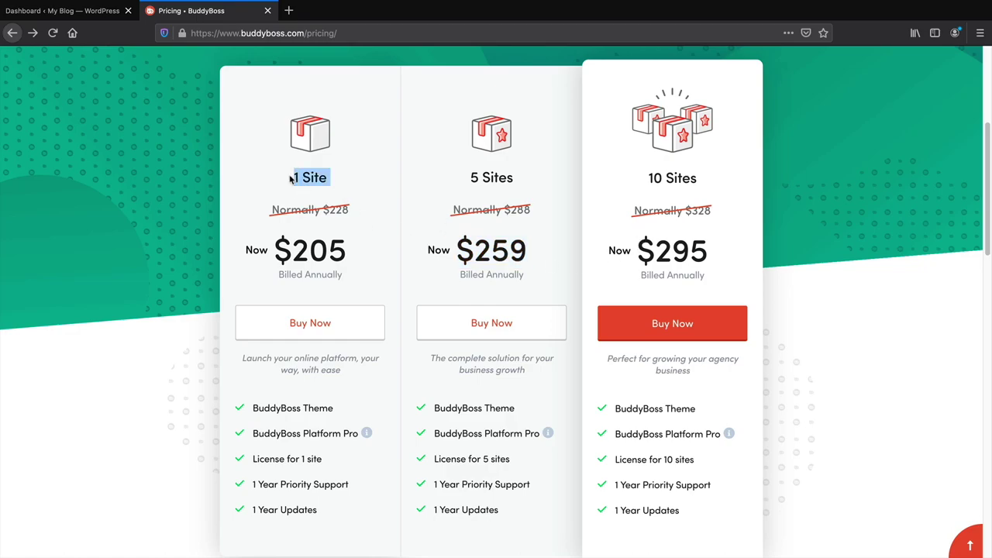
pyautogui.moveTo(519, 188); pyautogui.dragTo(468, 178)
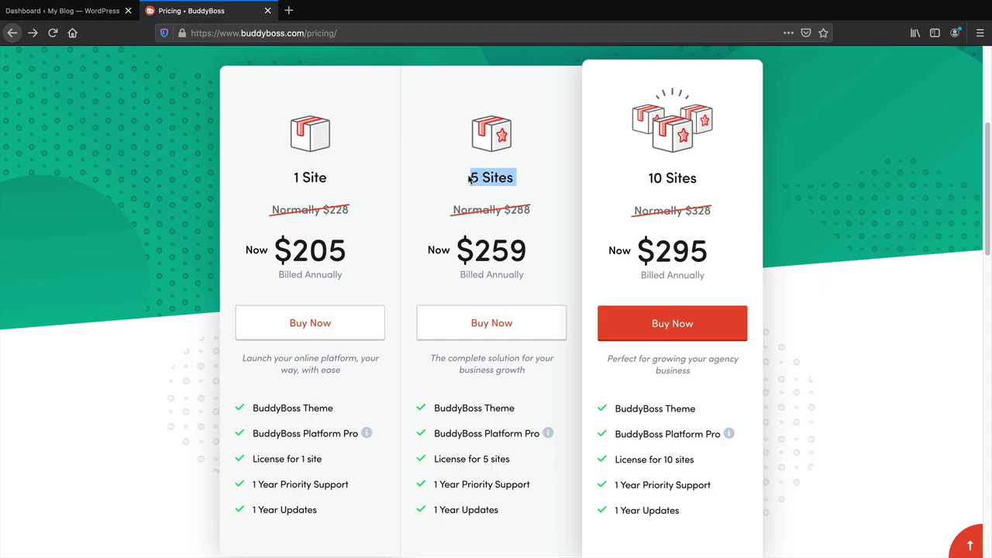
pyautogui.moveTo(705, 184); pyautogui.dragTo(645, 182)
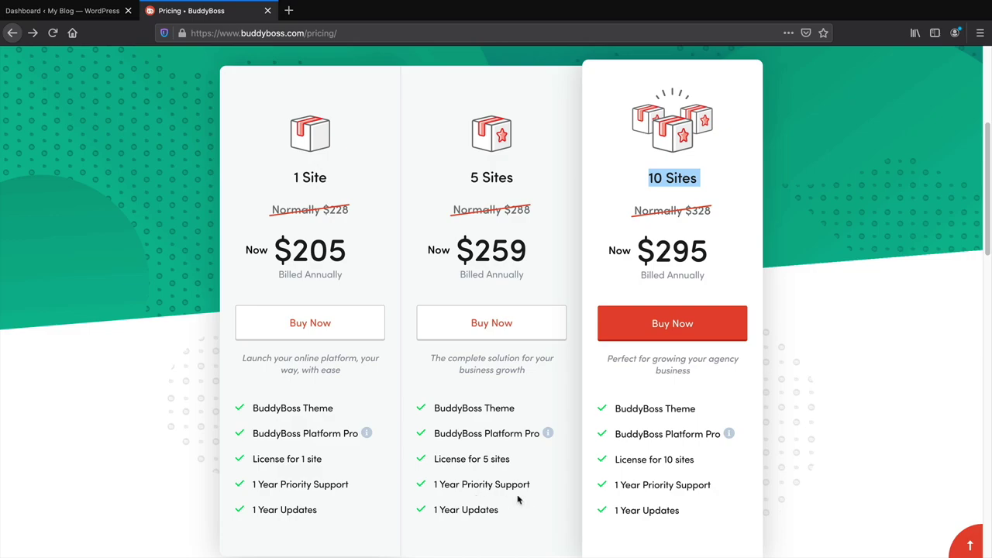
pyautogui.moveTo(532, 486); pyautogui.dragTo(434, 482)
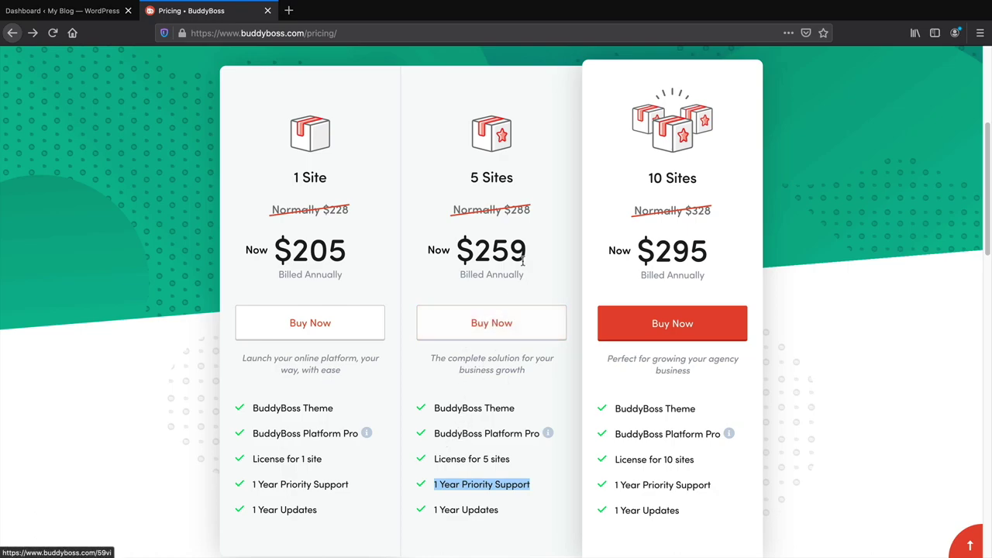
pyautogui.moveTo(517, 178); pyautogui.dragTo(470, 178)
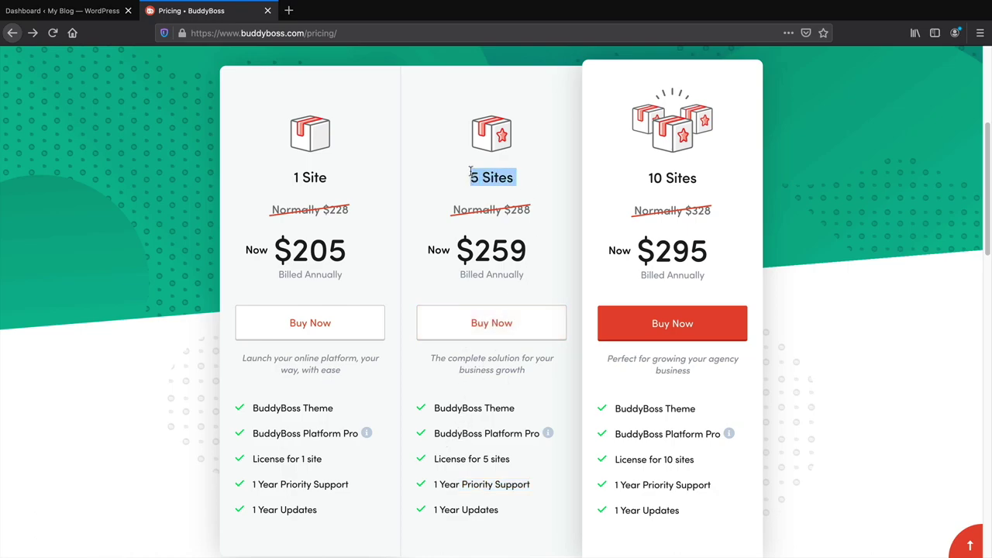
pyautogui.moveTo(319, 170); pyautogui.dragTo(280, 170)
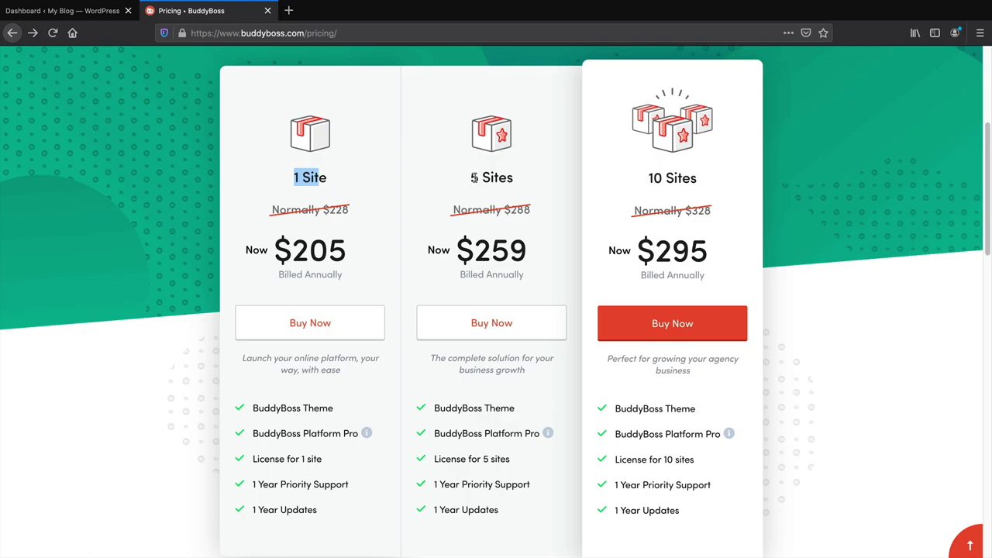
pyautogui.click(474, 176)
pyautogui.moveTo(516, 181); pyautogui.dragTo(479, 178)
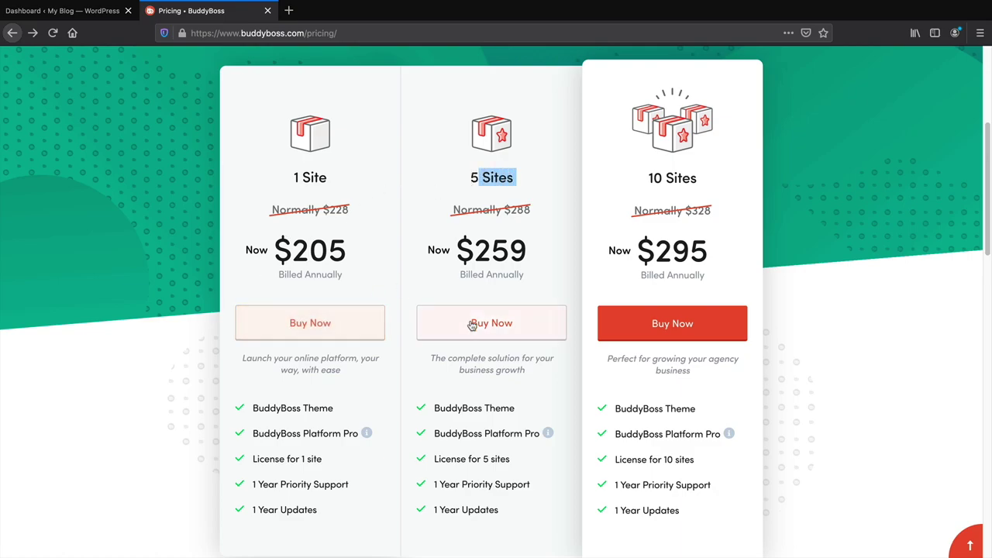
pyautogui.click(446, 249)
pyautogui.moveTo(462, 190); pyautogui.dragTo(524, 182)
pyautogui.click(525, 183)
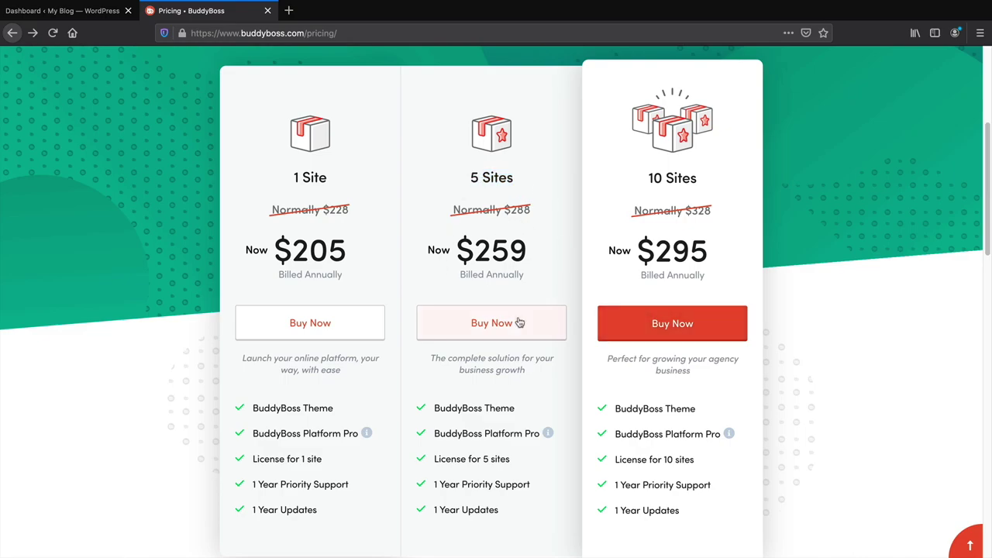
# Start checkout for the BuddyBoss Theme 5 Sites plan and scroll through the checkout form
pyautogui.click(484, 324)
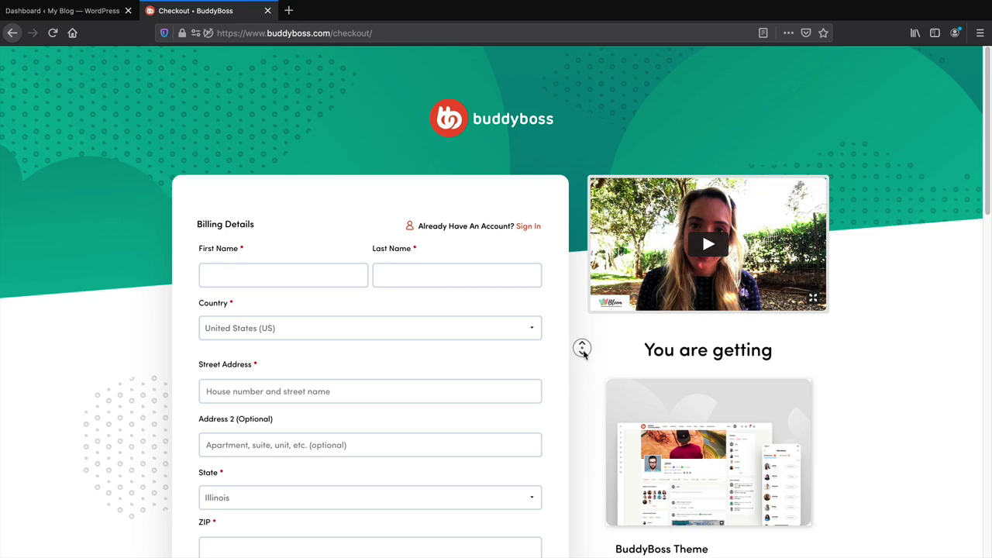
pyautogui.scroll(-2, 582, 349)
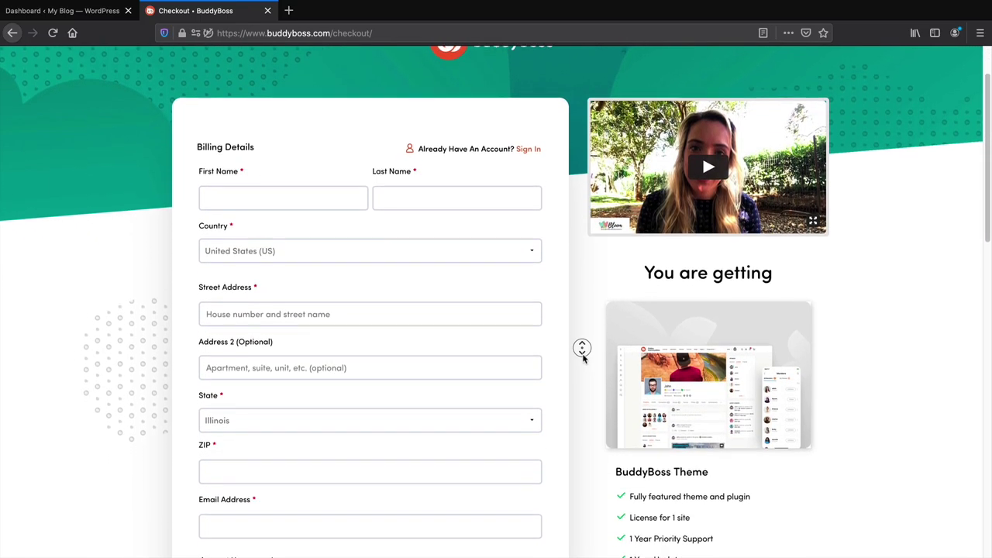
pyautogui.scroll(-3, 582, 349)
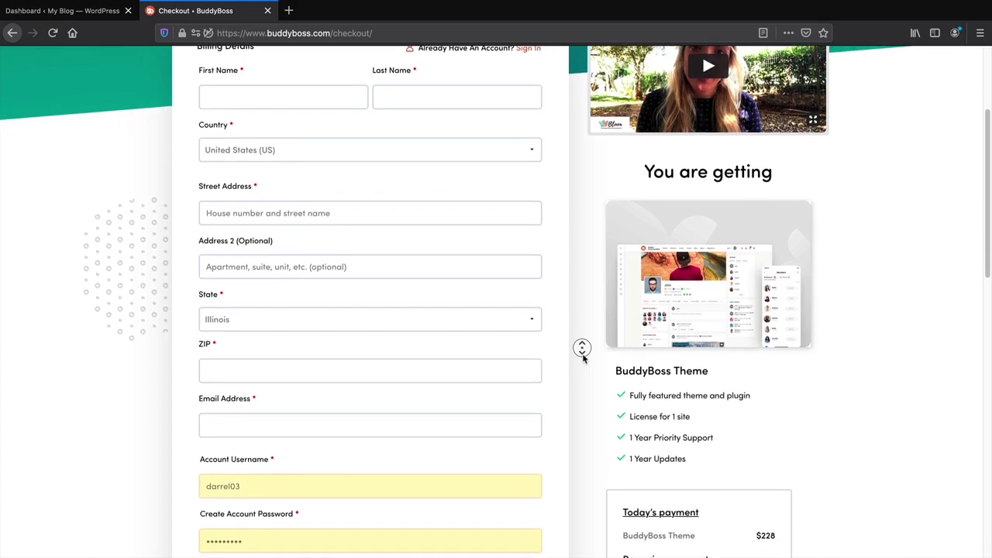
pyautogui.scroll(-3, 582, 349)
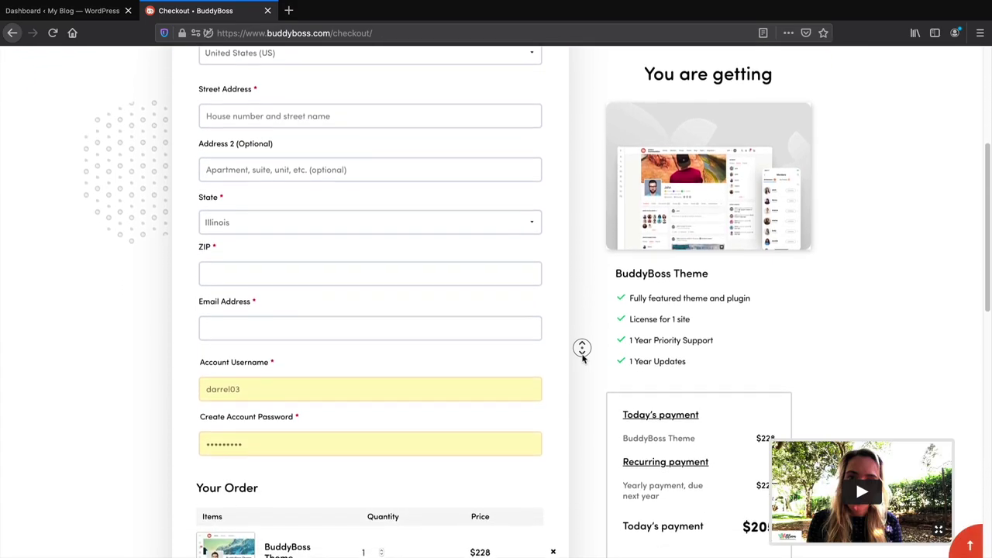
pyautogui.scroll(-3, 582, 349)
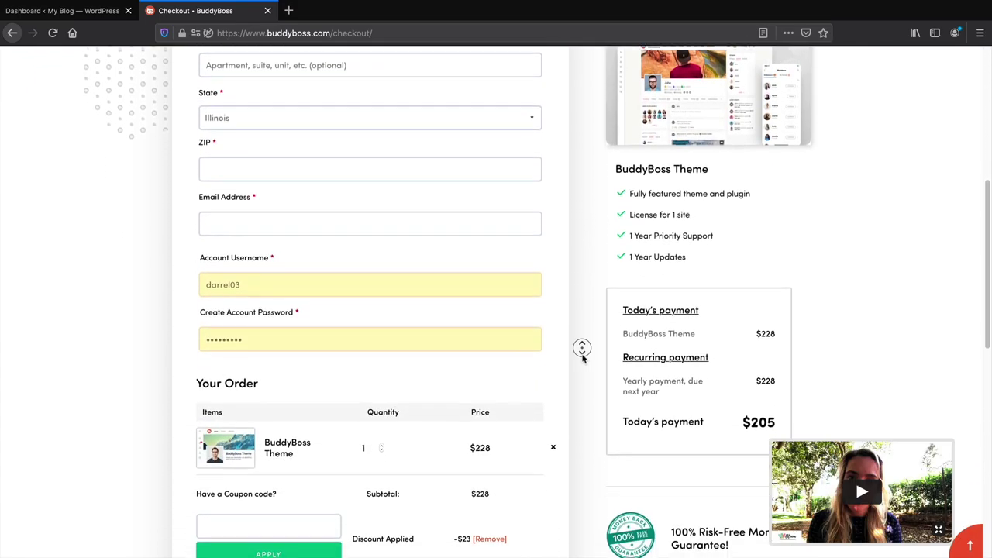
pyautogui.scroll(-3, 583, 349)
pyautogui.click(581, 351)
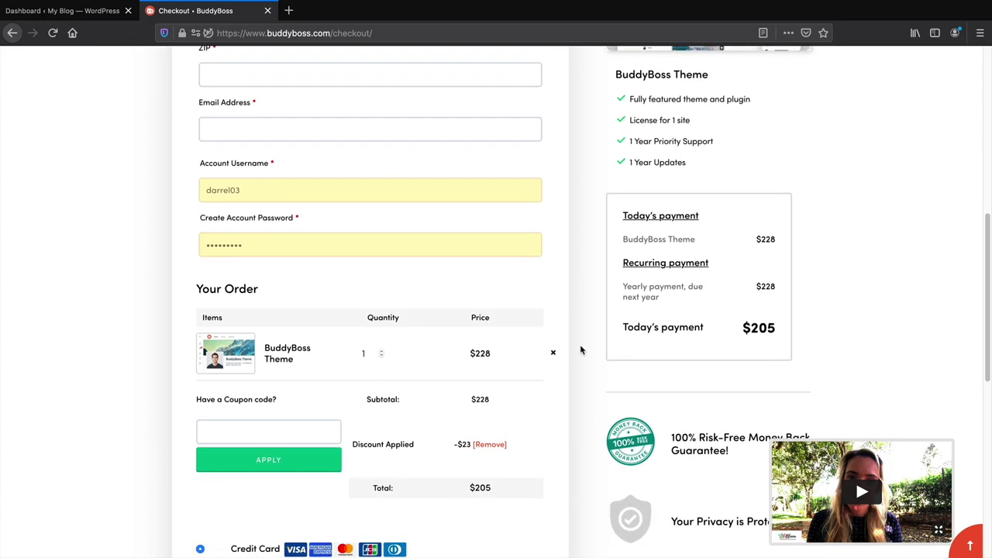
pyautogui.scroll(-1, 316, 328)
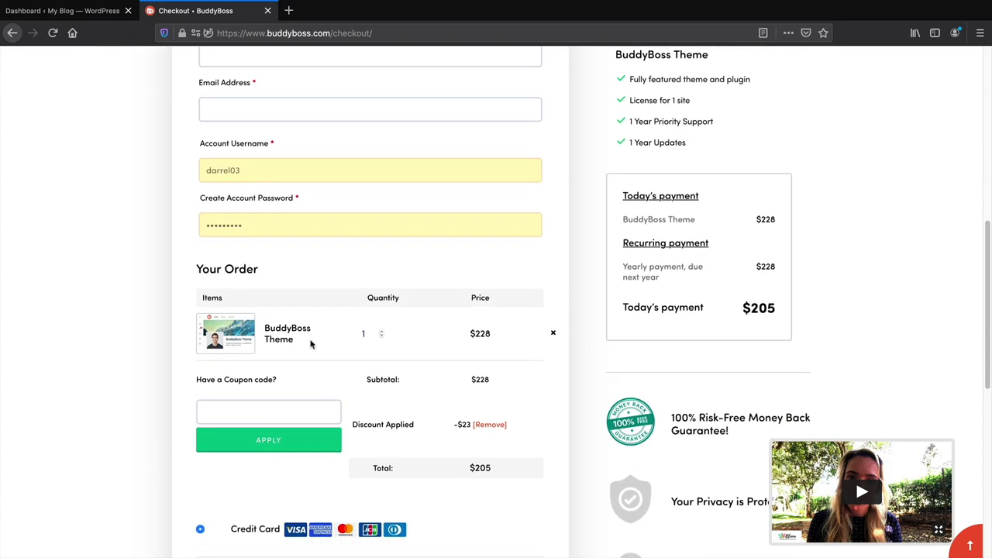
# Apply a coupon code reducing the total from $228 to $205 and complete the order
pyautogui.click(282, 419)
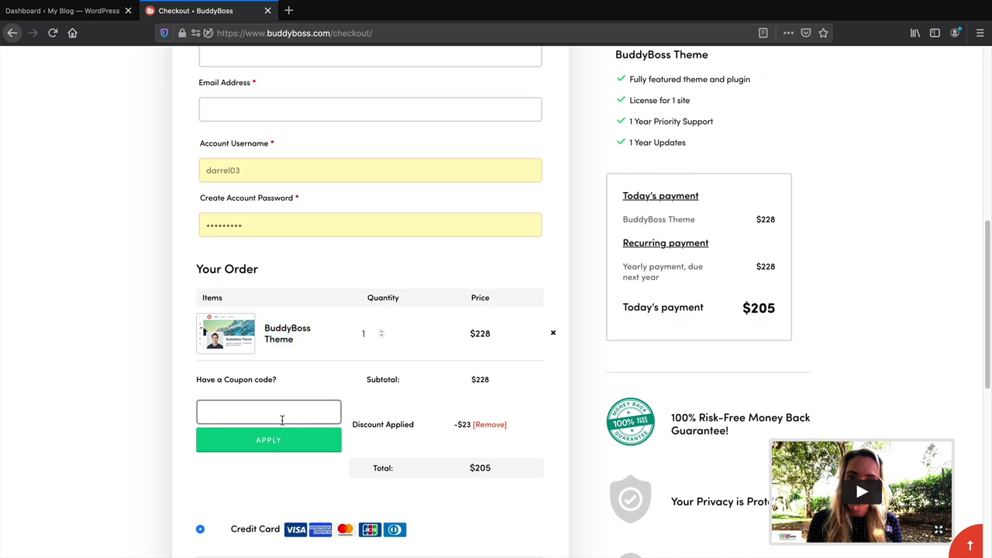
pyautogui.write('darrell0')
pyautogui.middleClick(579, 434)
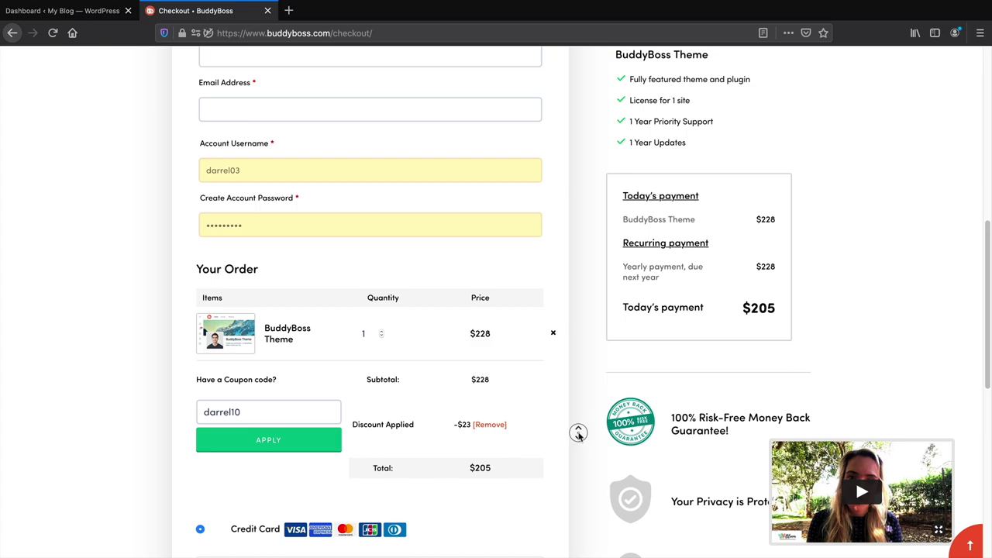
pyautogui.scroll(-2, 581, 443)
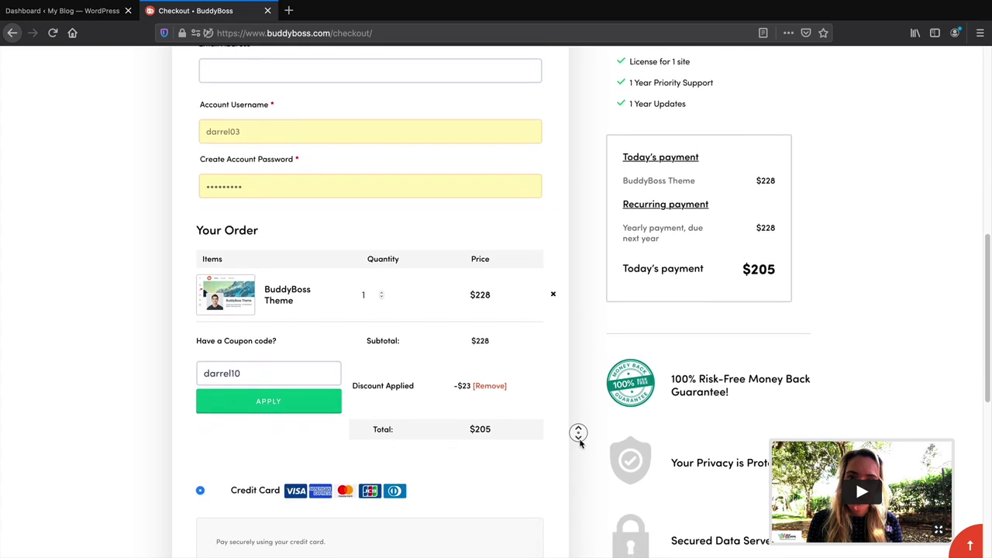
pyautogui.scroll(-5, 581, 444)
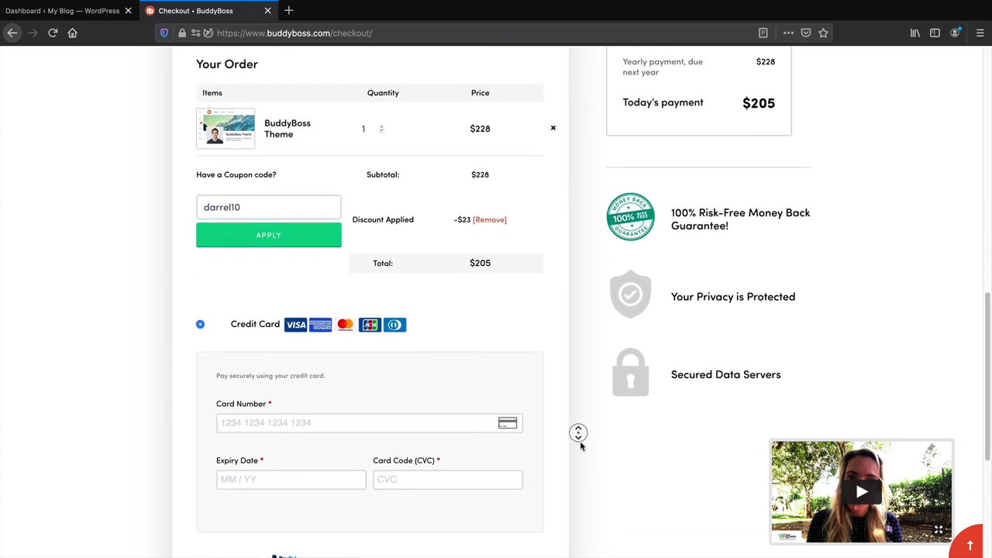
pyautogui.scroll(-5, 581, 443)
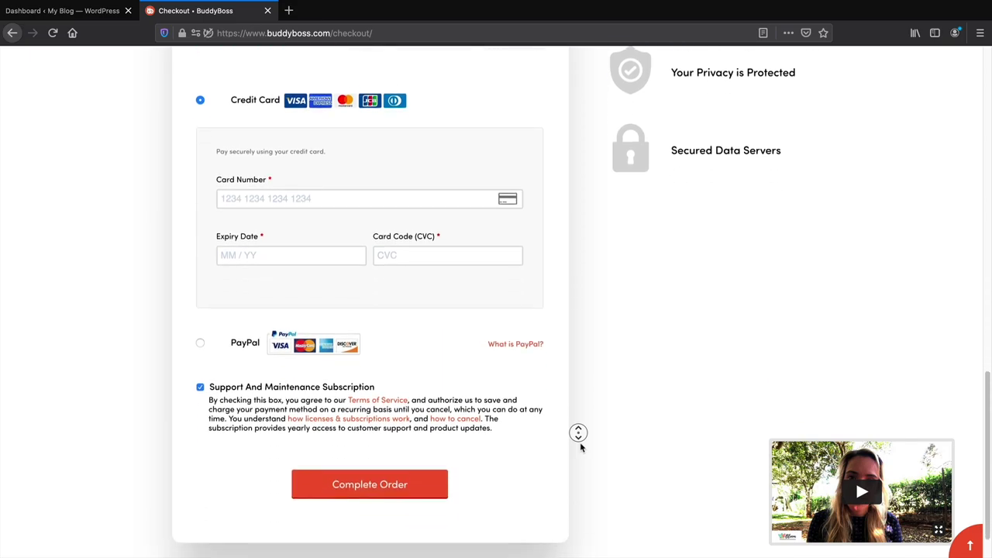
pyautogui.click(580, 442)
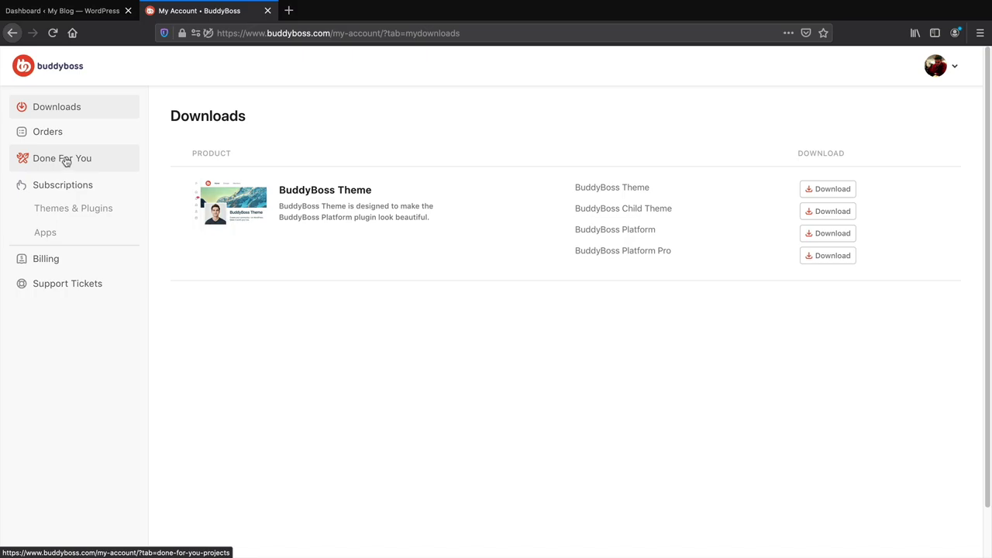
pyautogui.click(66, 161)
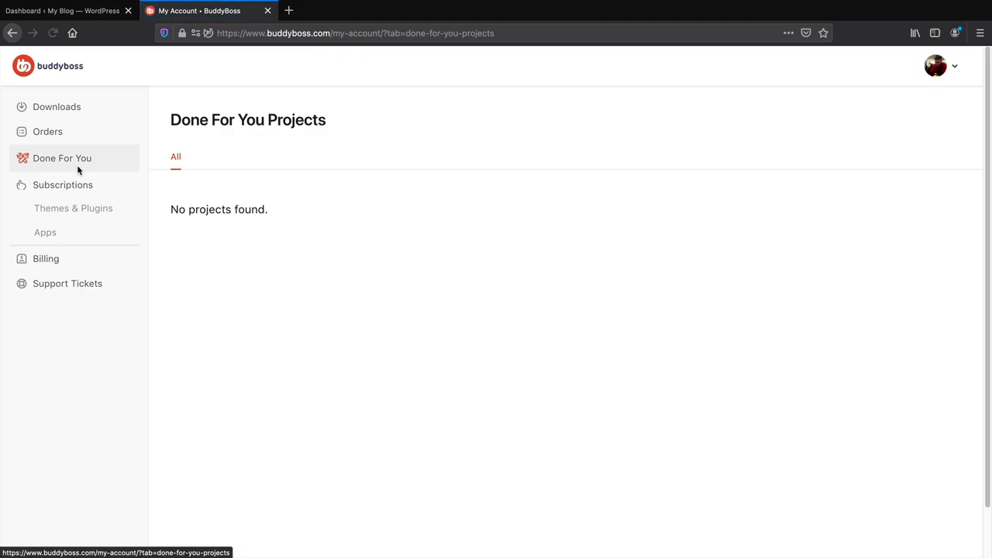
pyautogui.click(74, 108)
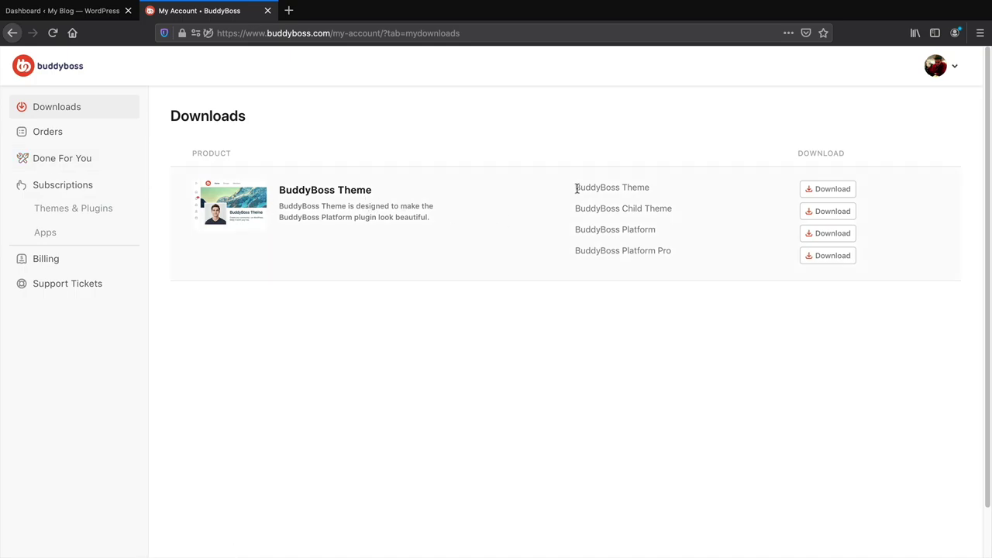
pyautogui.moveTo(577, 189); pyautogui.dragTo(654, 190)
pyautogui.moveTo(559, 234)
pyautogui.mouseDown()
pyautogui.moveTo(658, 235)
pyautogui.moveTo(570, 250)
pyautogui.mouseUp()
pyautogui.click(661, 237)
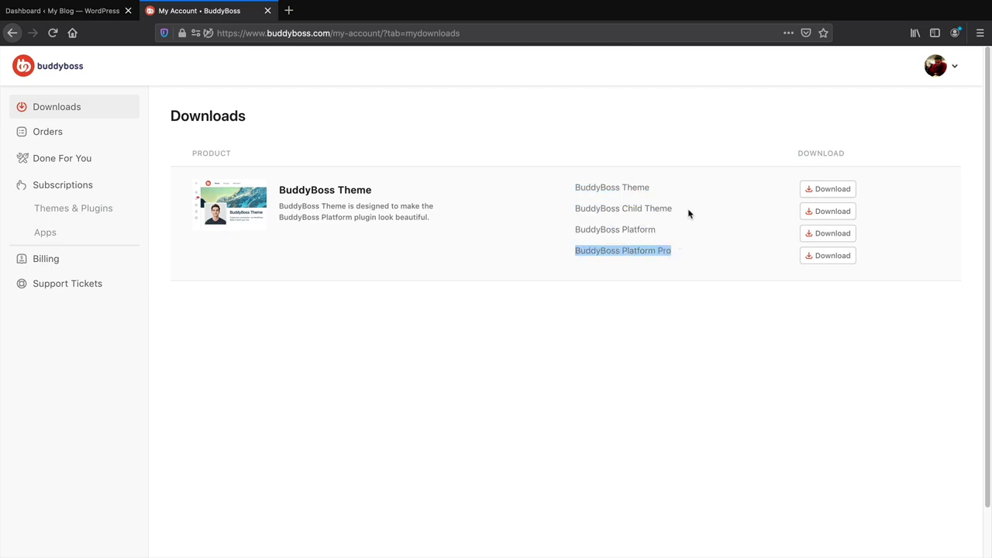
# Download the current BuddyBoss Theme 1.6.5 zip file
pyautogui.click(827, 190)
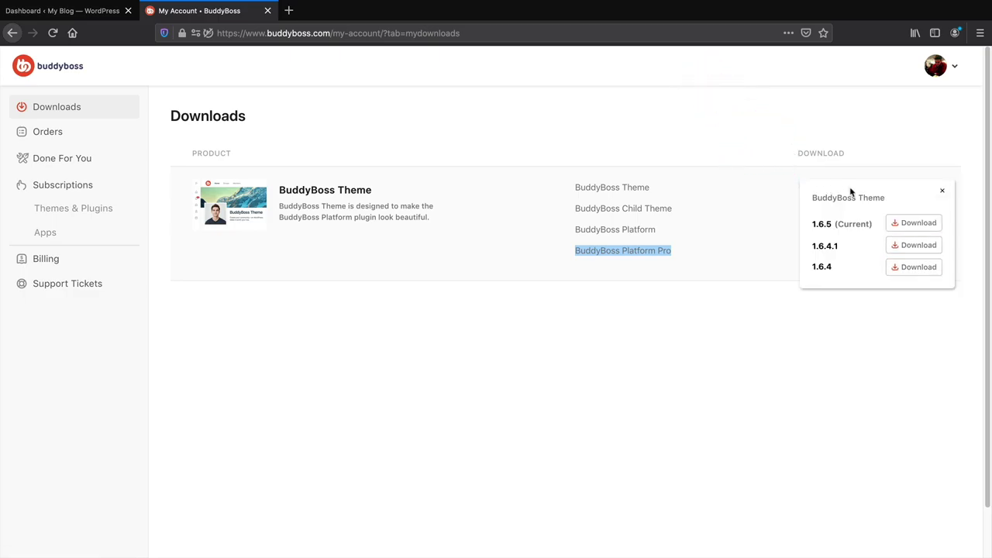
pyautogui.moveTo(829, 227); pyautogui.dragTo(812, 226)
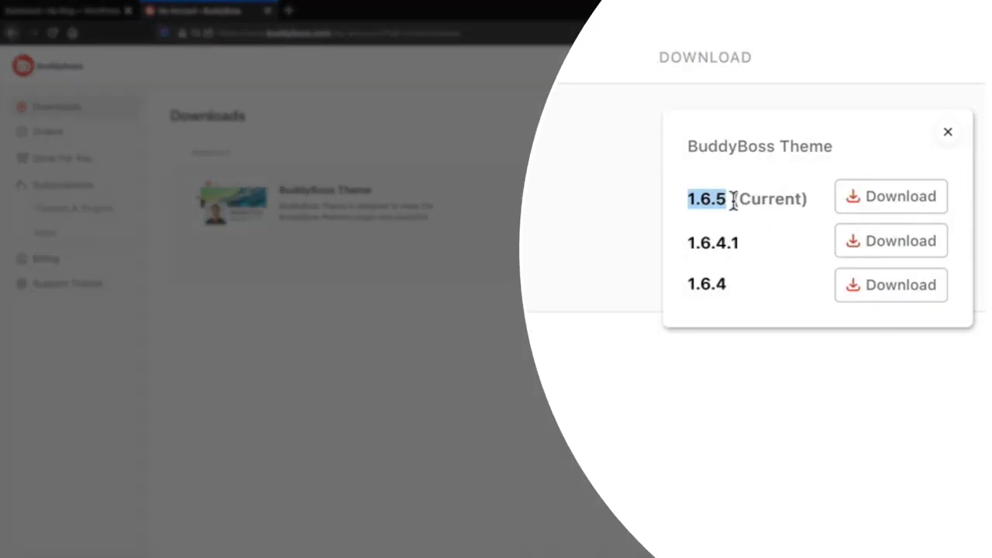
pyautogui.click(903, 203)
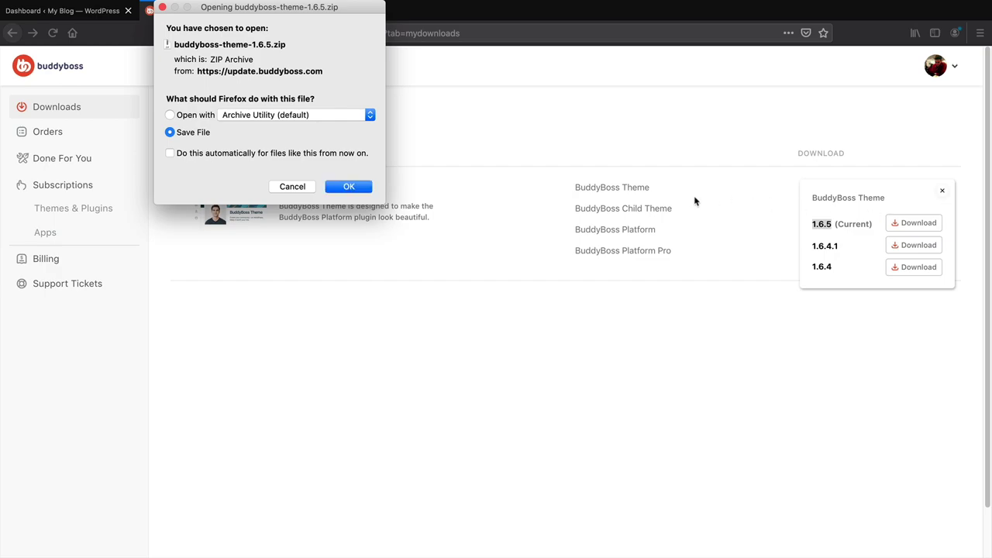
pyautogui.click(370, 190)
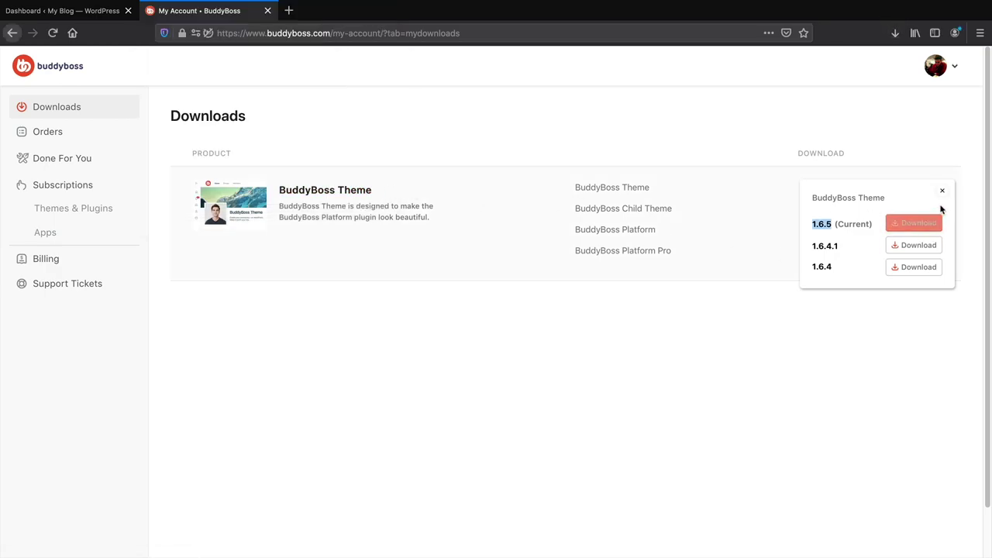
pyautogui.click(945, 193)
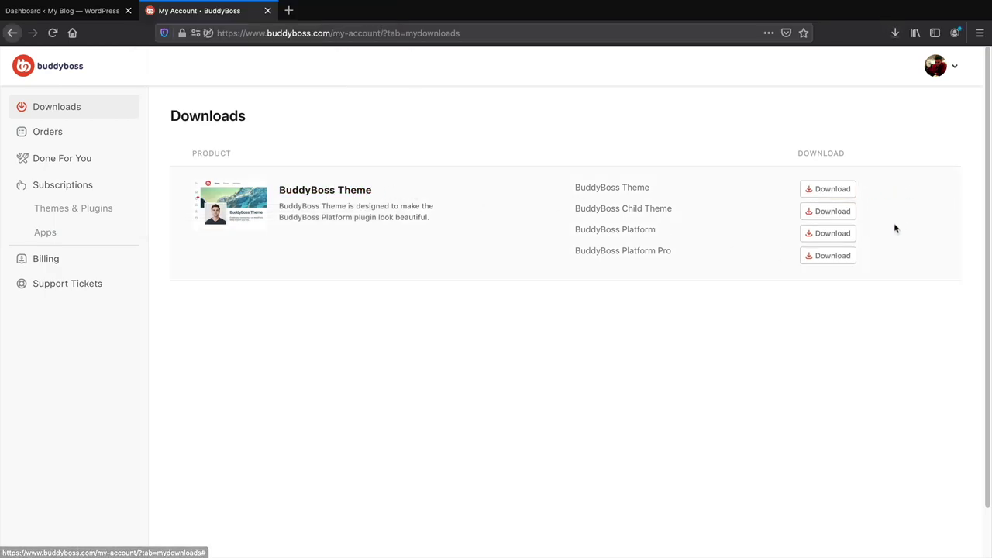
# Download the current BuddyBoss Platform 1.5.8.1 zip file
pyautogui.click(828, 238)
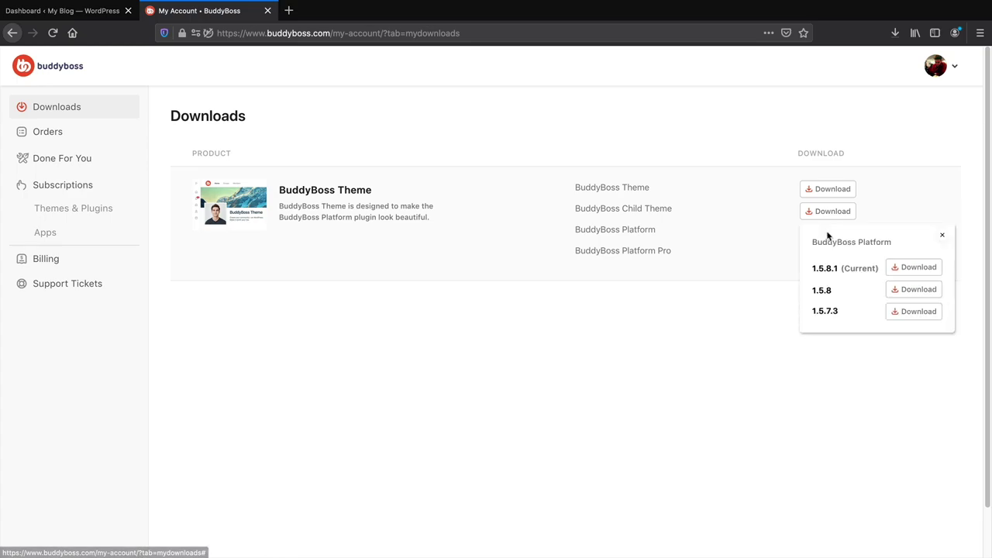
pyautogui.click(908, 268)
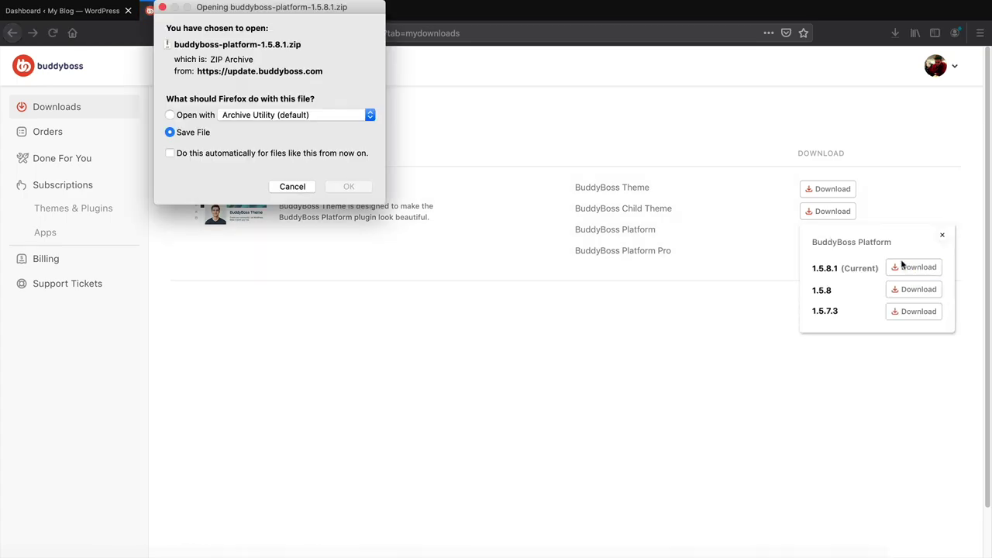
pyautogui.click(350, 188)
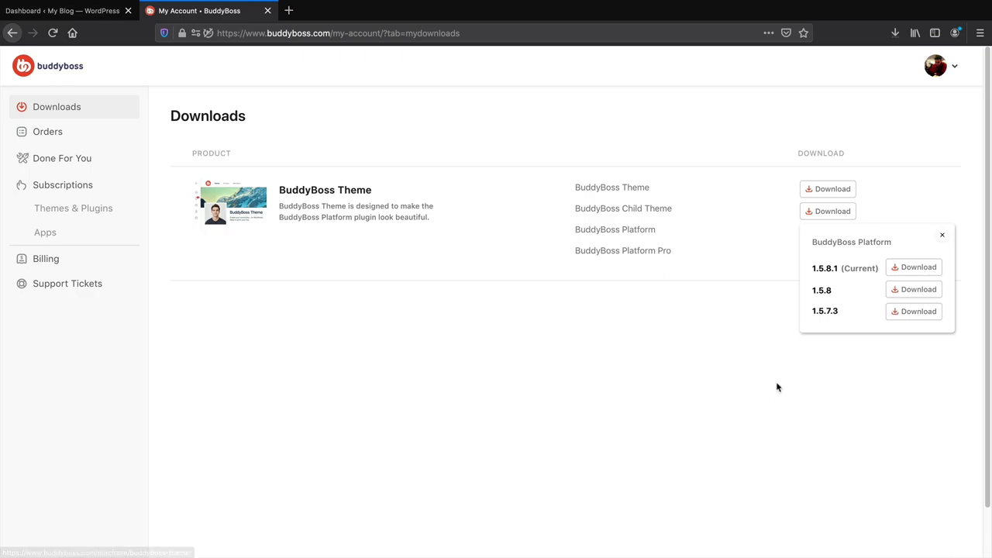
pyautogui.click(940, 238)
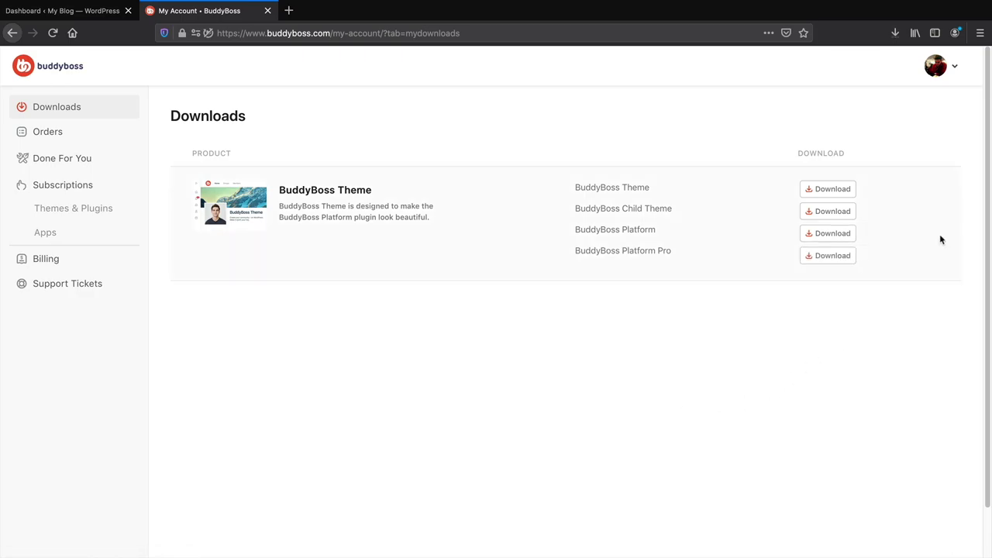
# Download BuddyBoss Platform Pro 1.1.1 zip, then return to the WordPress dashboard
pyautogui.click(831, 257)
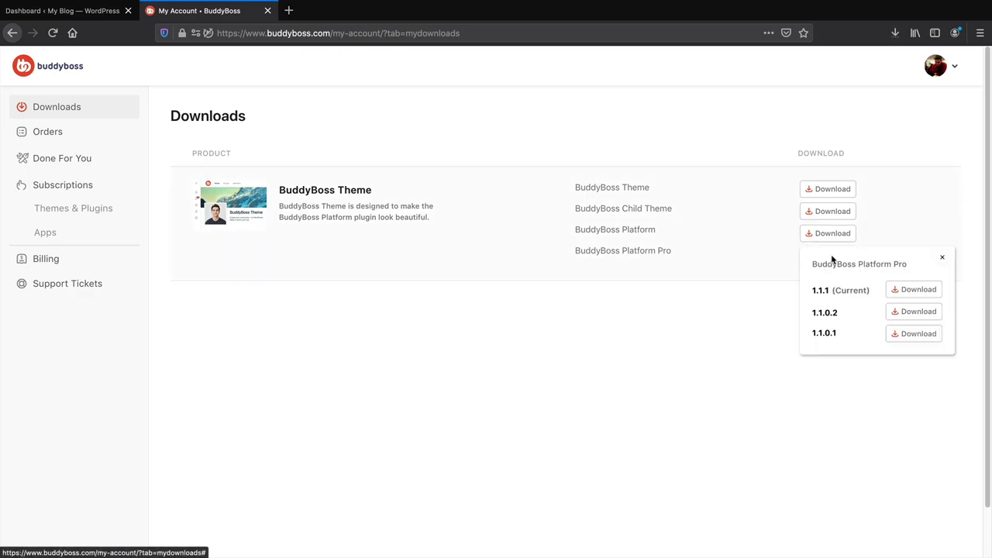
pyautogui.click(904, 293)
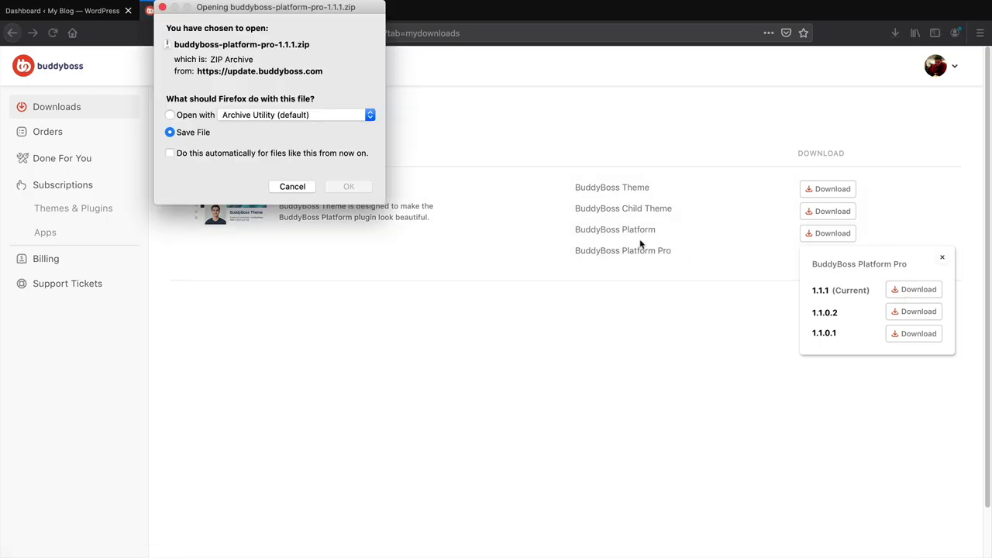
pyautogui.click(359, 193)
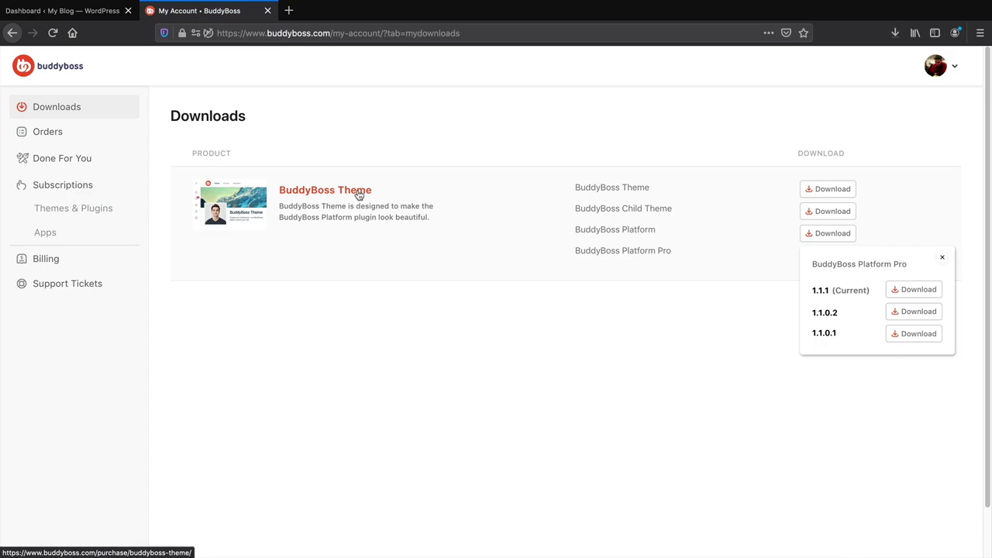
pyautogui.click(53, 14)
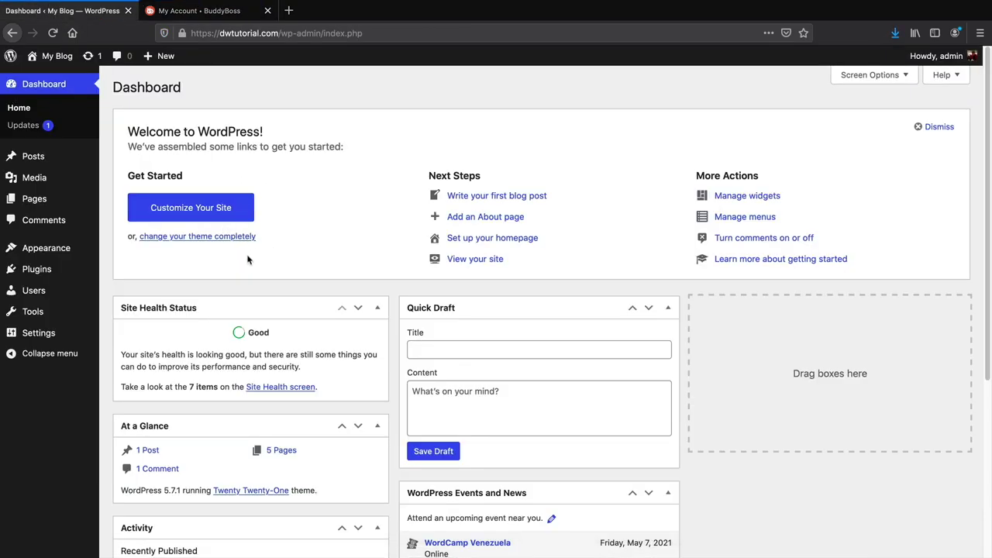
# From Appearance > Themes > Add New, browse the Latest and then Popular theme listings
pyautogui.moveTo(63, 255)
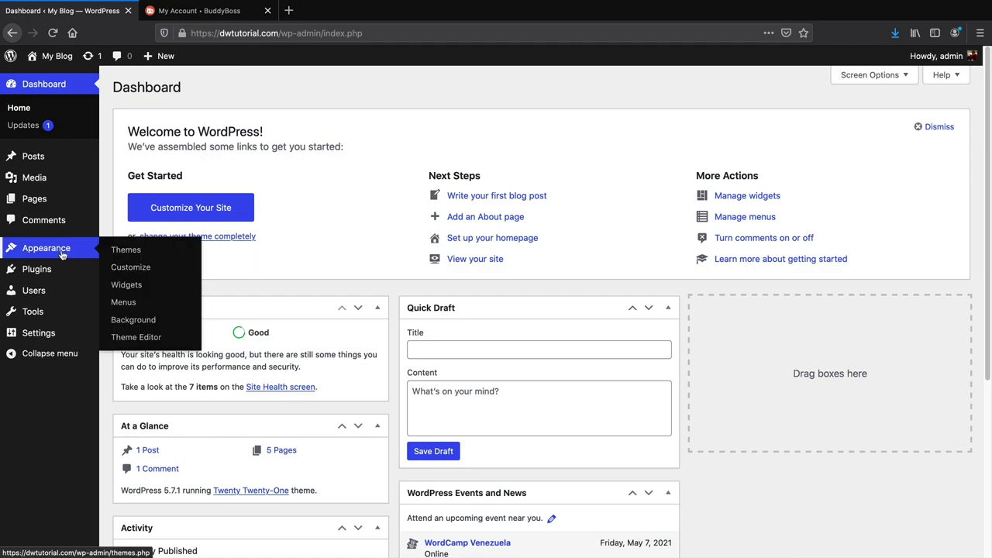
pyautogui.click(127, 251)
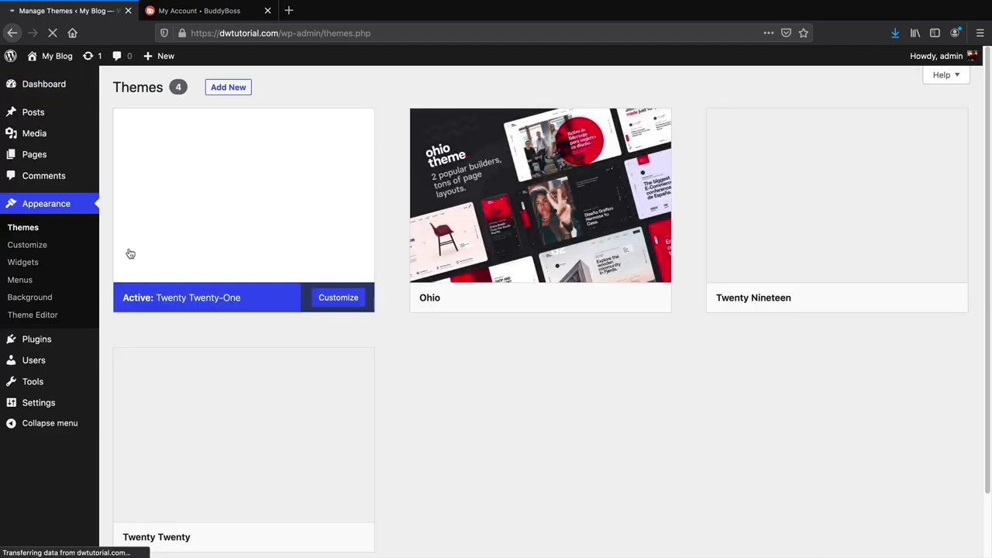
pyautogui.click(225, 88)
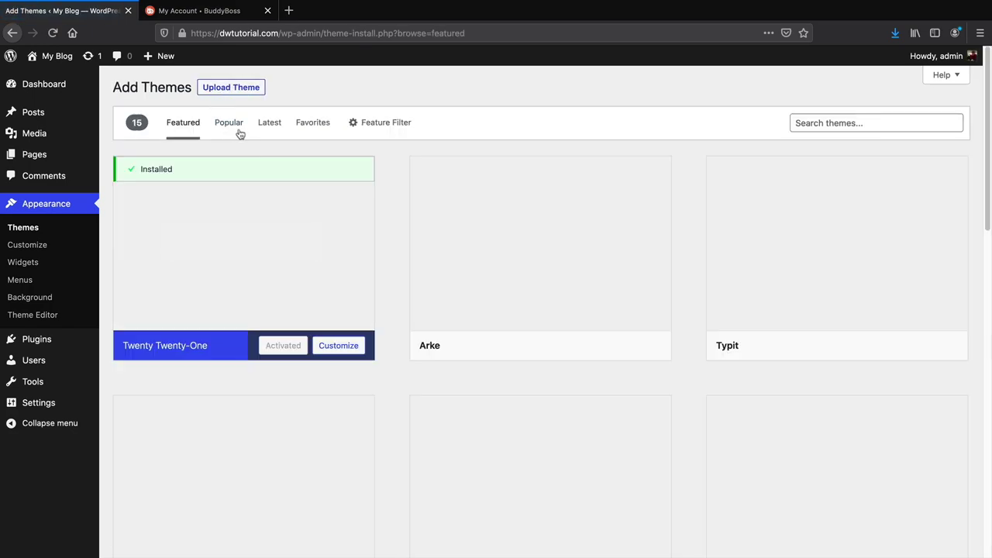
pyautogui.click(268, 125)
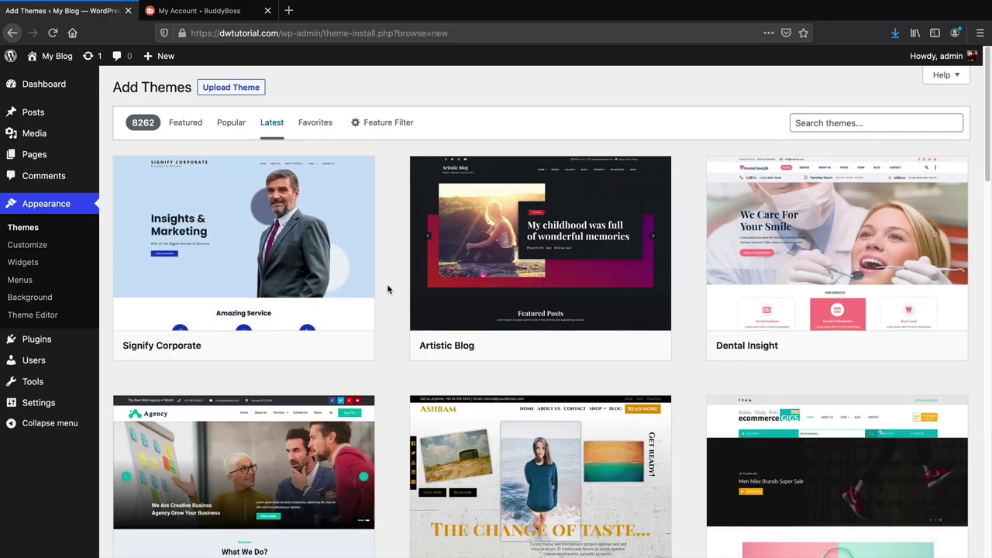
pyautogui.scroll(-2, 387, 288)
pyautogui.scroll(-10, 389, 289)
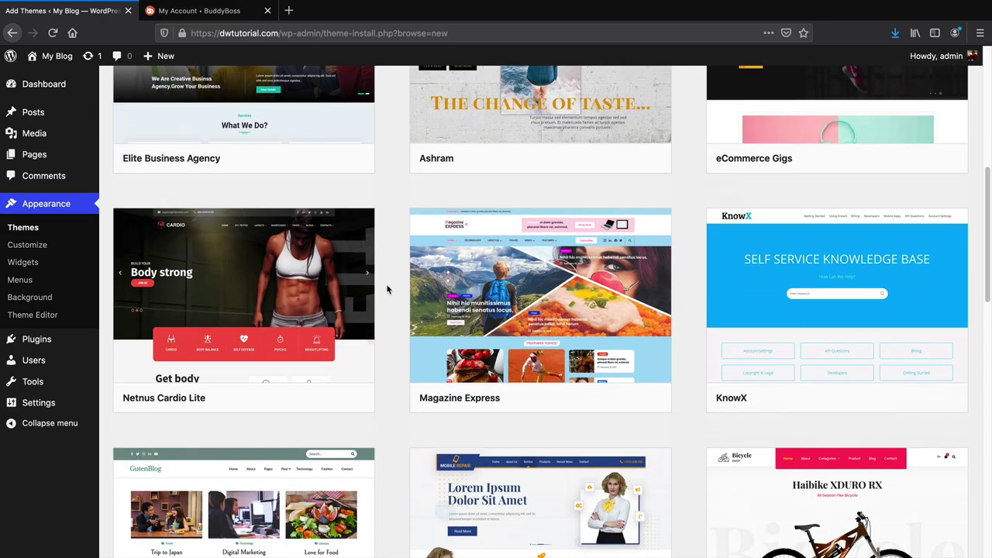
pyautogui.scroll(9, 387, 290)
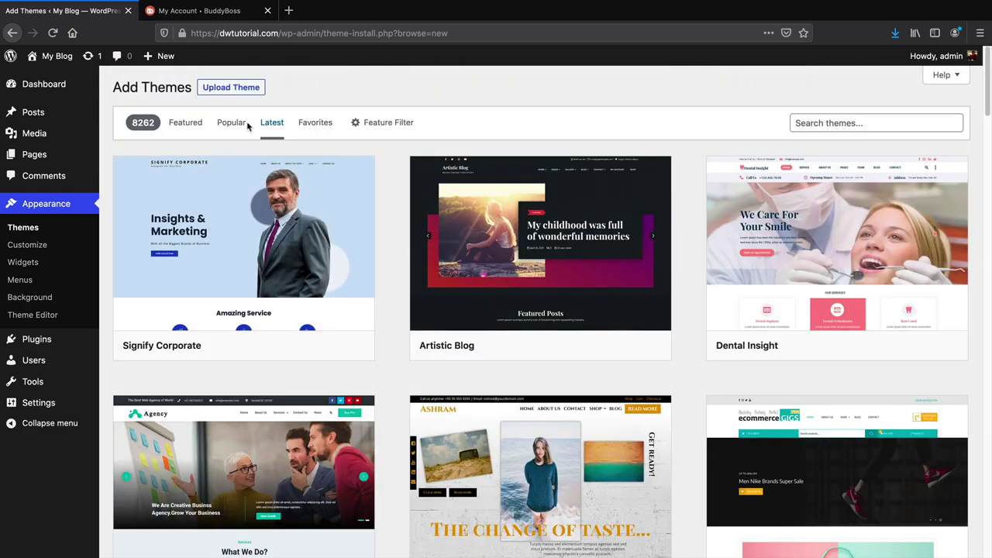
pyautogui.click(232, 125)
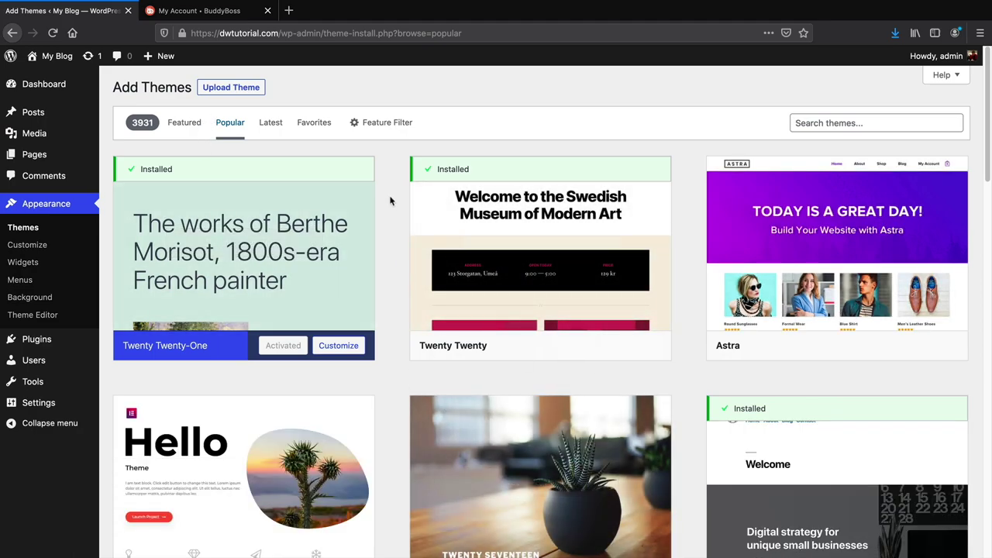
# Upload buddyboss-theme-1.6.5.zip as a new theme and start installing it
pyautogui.click(226, 90)
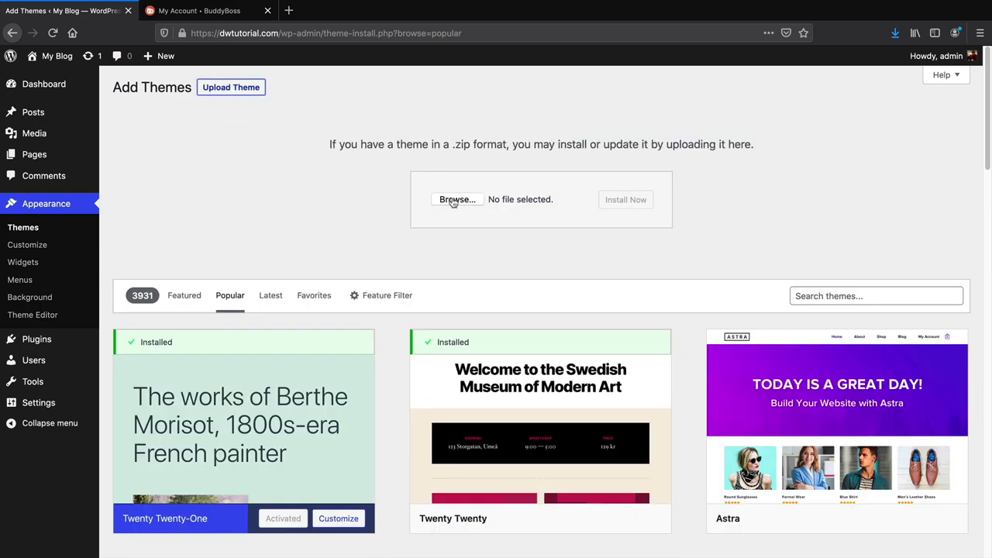
pyautogui.click(456, 200)
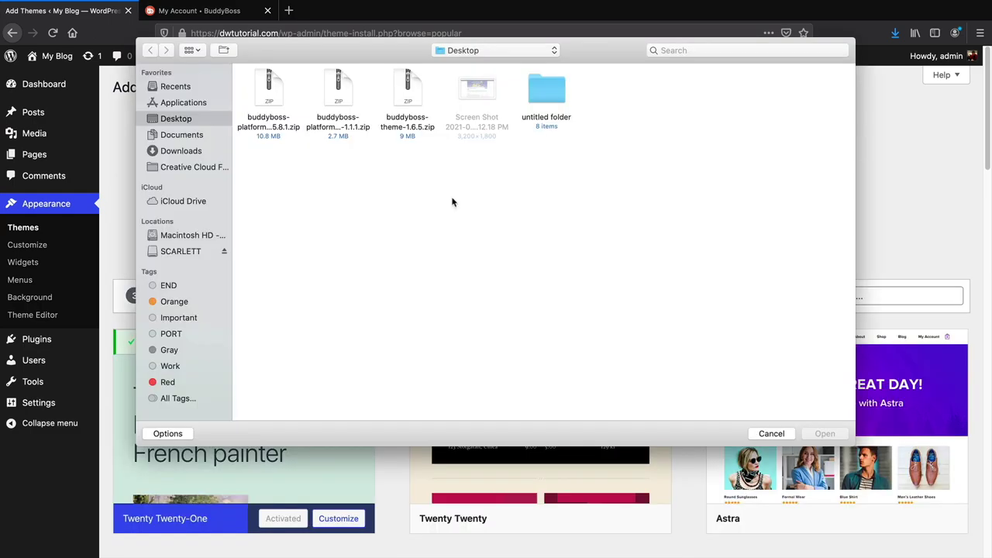
pyautogui.click(408, 121)
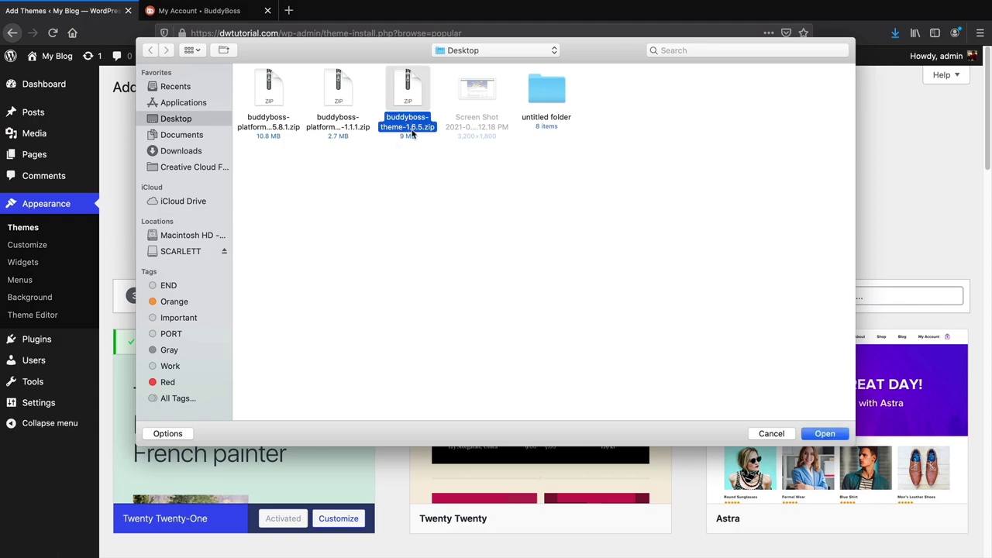
pyautogui.click(826, 434)
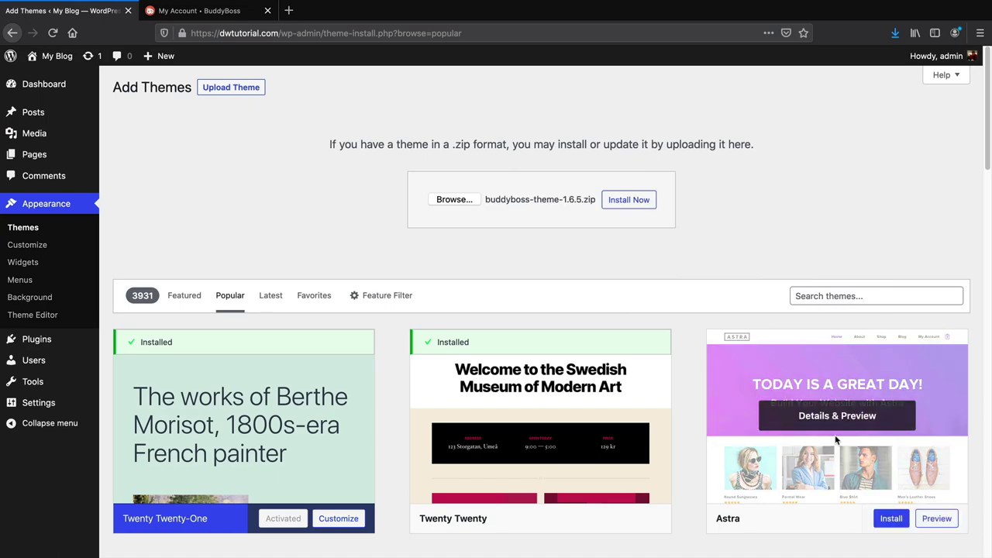
pyautogui.click(638, 202)
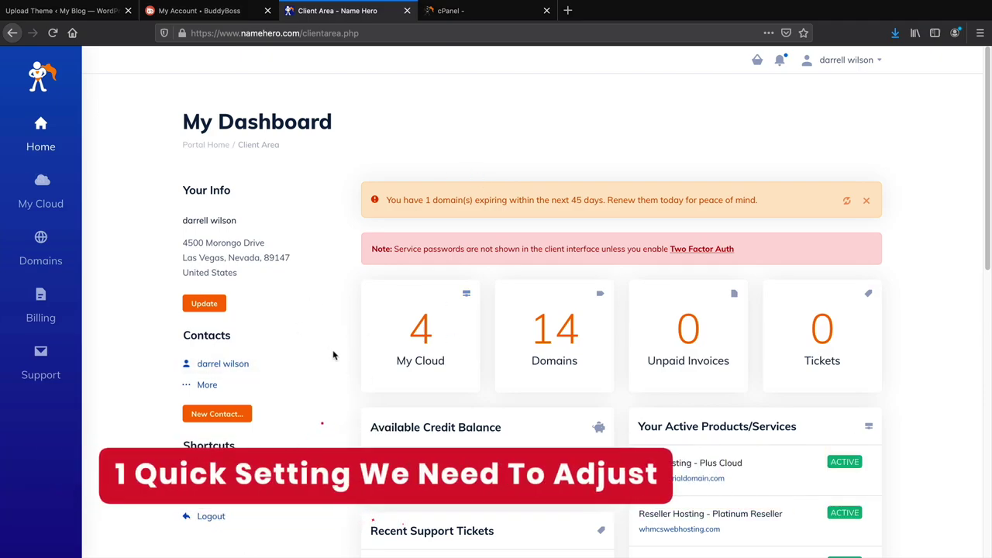
# Log into cPanel for the dwhosting9.com Plus Cloud account via My Cloud
pyautogui.click(232, 10)
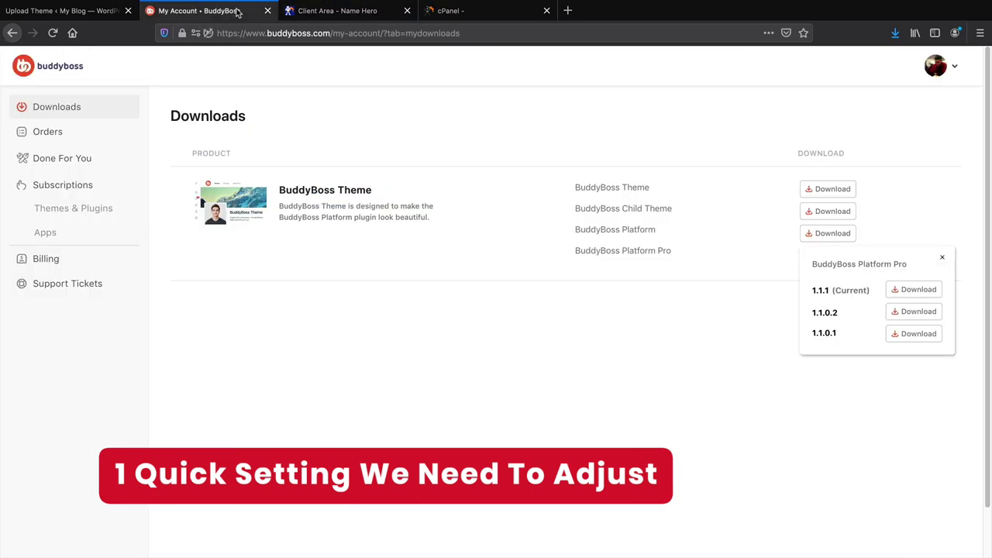
pyautogui.click(342, 10)
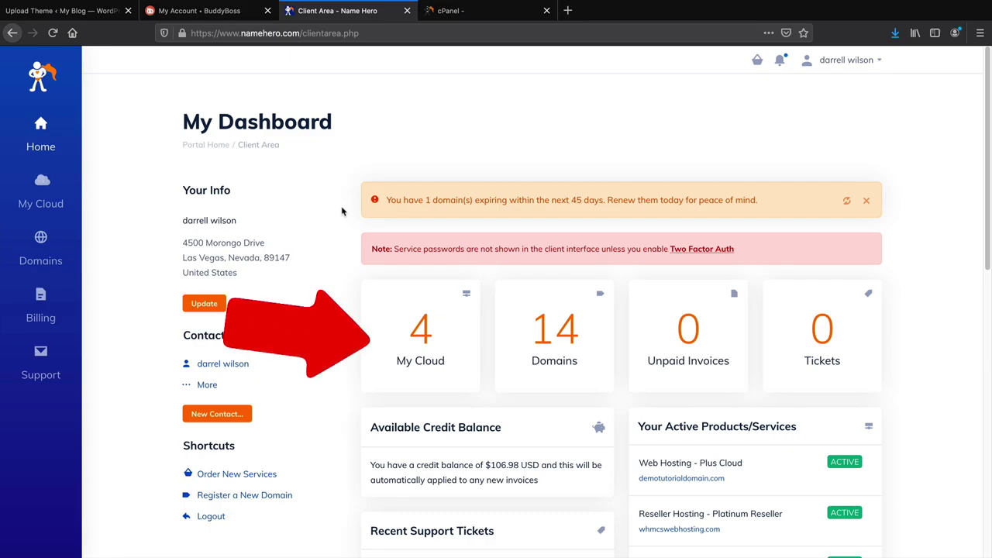
pyautogui.click(416, 345)
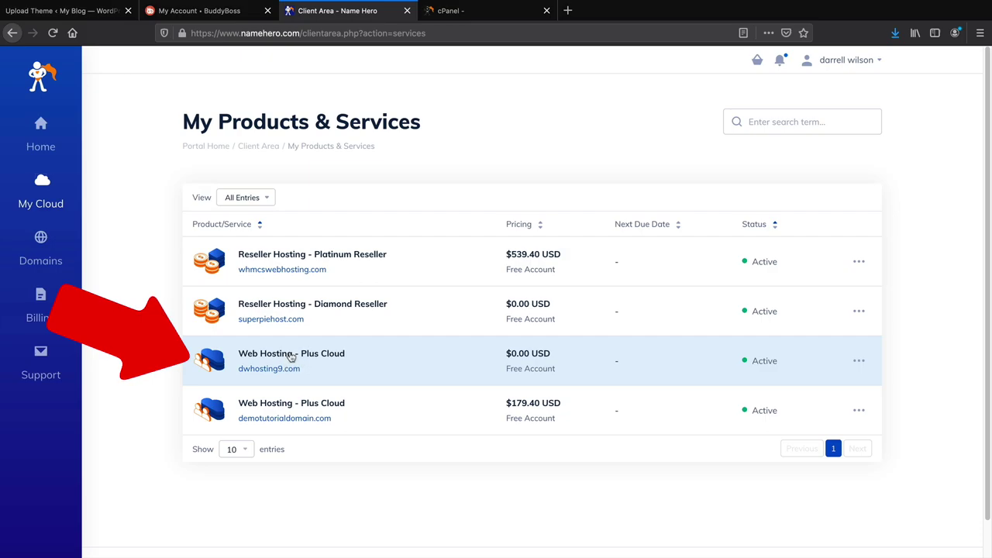
pyautogui.click(319, 359)
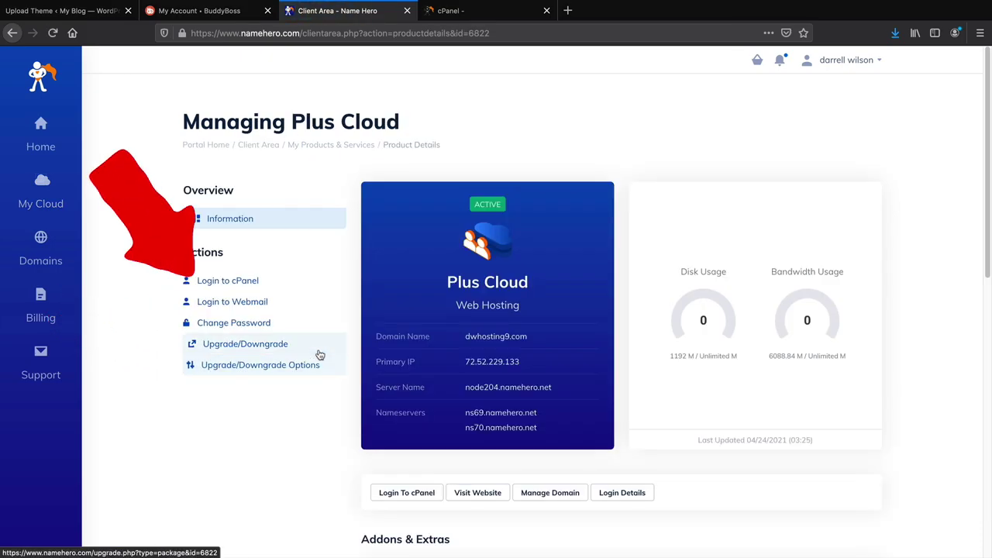
pyautogui.click(233, 283)
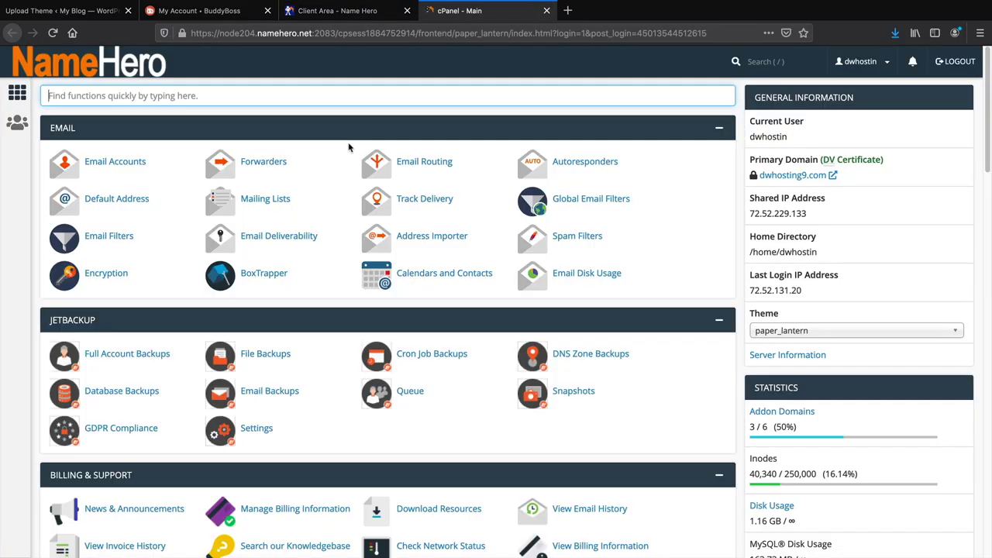
# Search cPanel for php and open Select PHP Version
pyautogui.write('php')
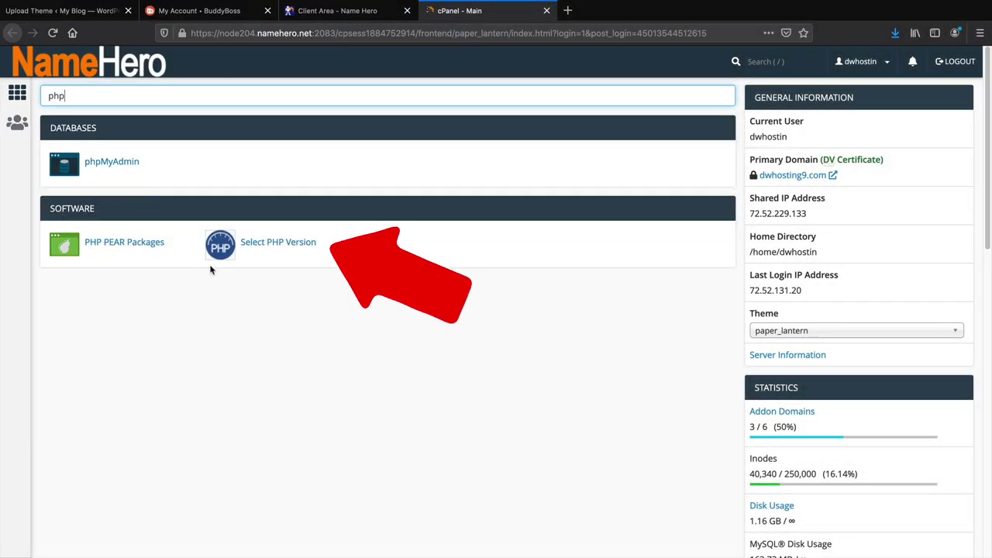
pyautogui.click(270, 247)
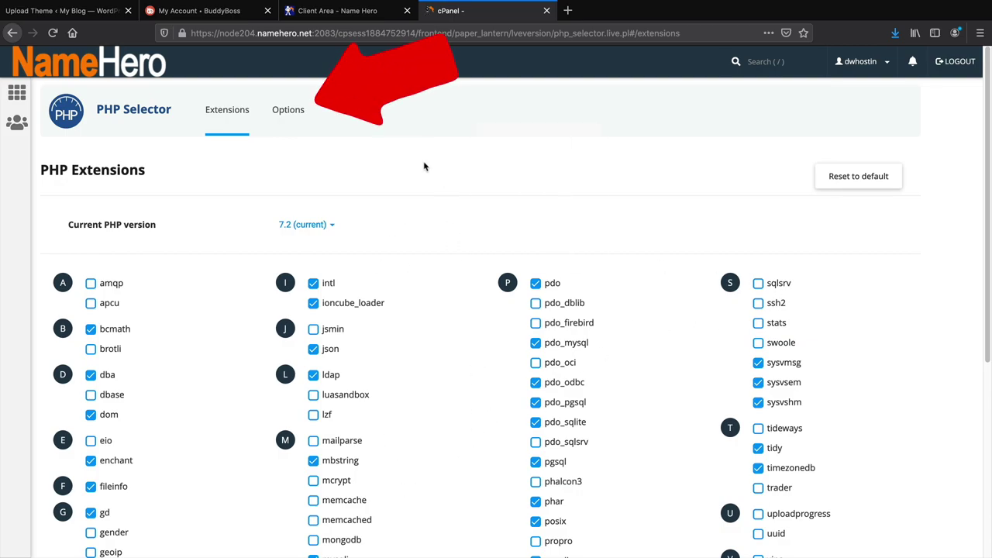
# On the PHP Options tab, keep upload_max_filesize at 128M
pyautogui.click(290, 111)
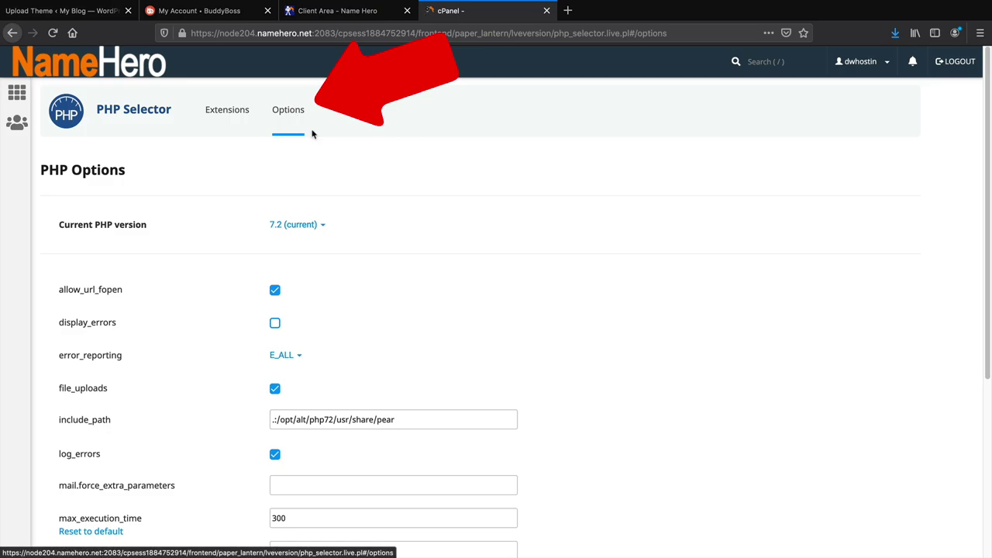
pyautogui.middleClick(546, 224)
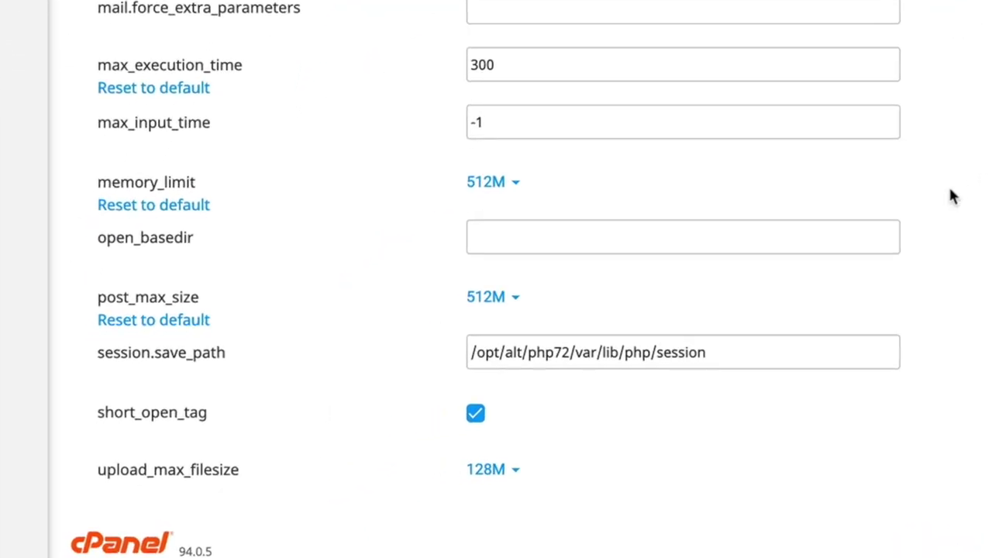
pyautogui.moveTo(483, 476)
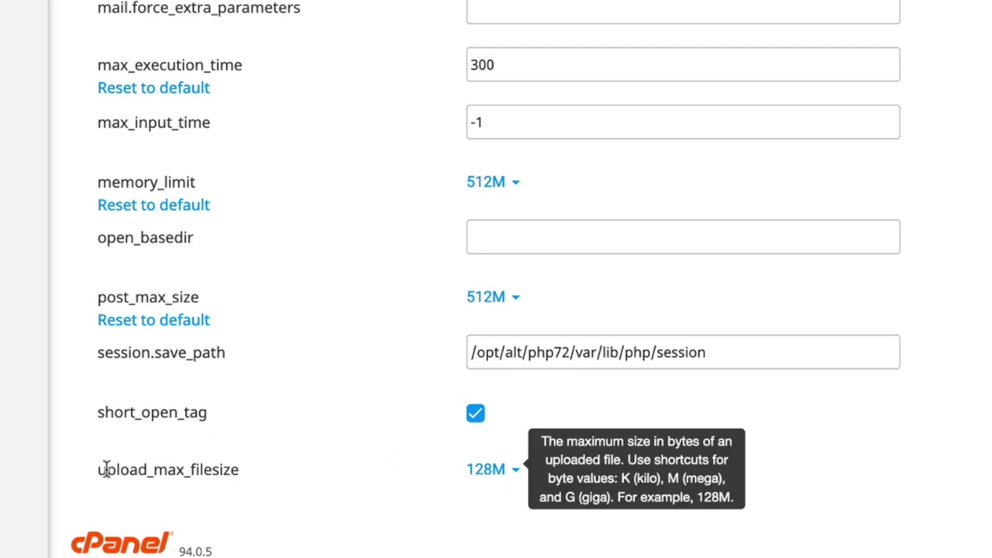
pyautogui.moveTo(104, 469); pyautogui.dragTo(236, 467)
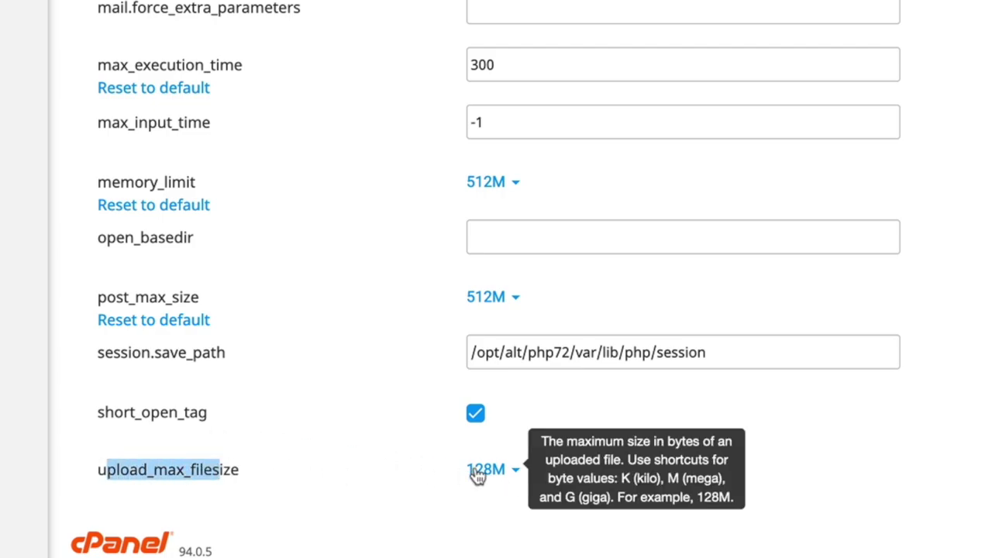
pyautogui.click(514, 472)
pyautogui.scroll(-4, 514, 472)
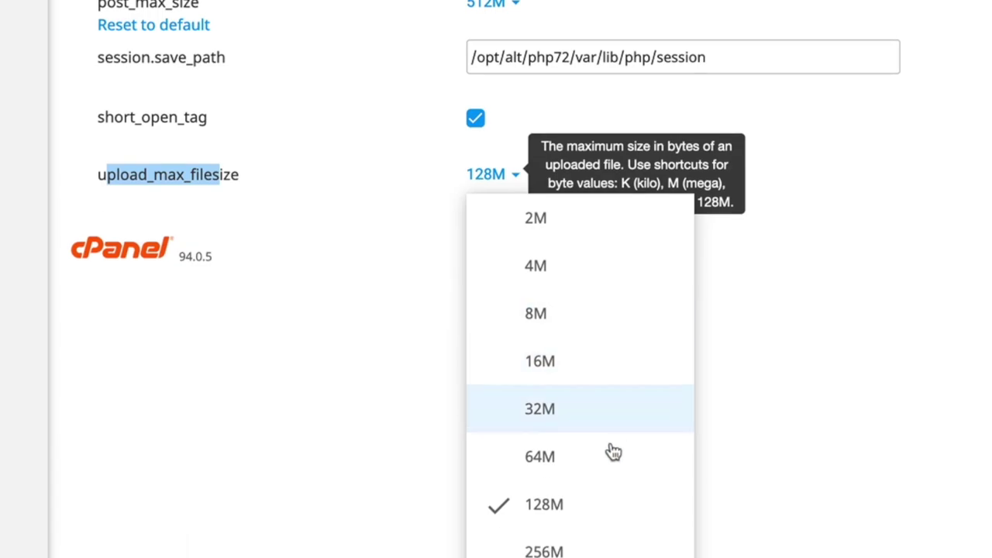
pyautogui.click(607, 502)
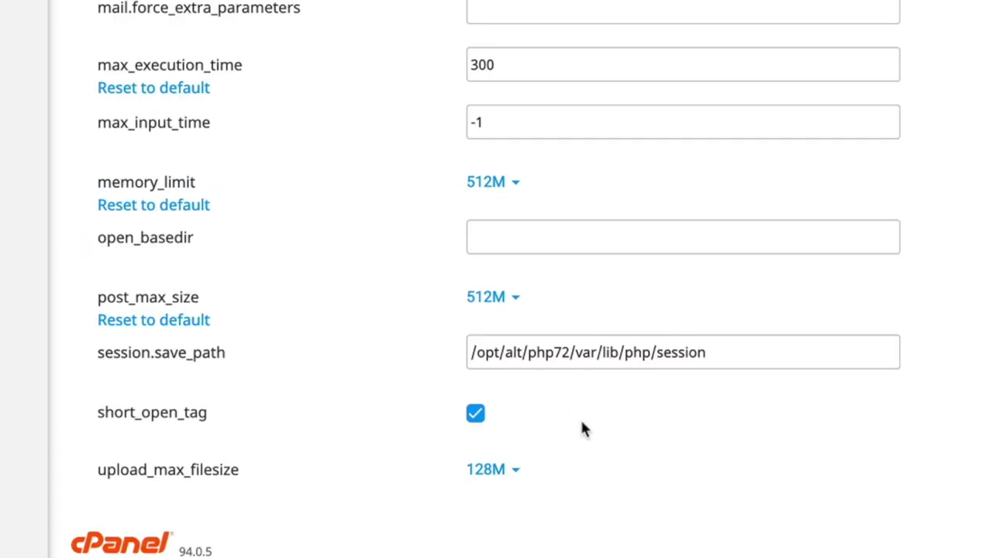
# Keep post_max_size at 512M and review the PHP 7.2 options
pyautogui.click(514, 297)
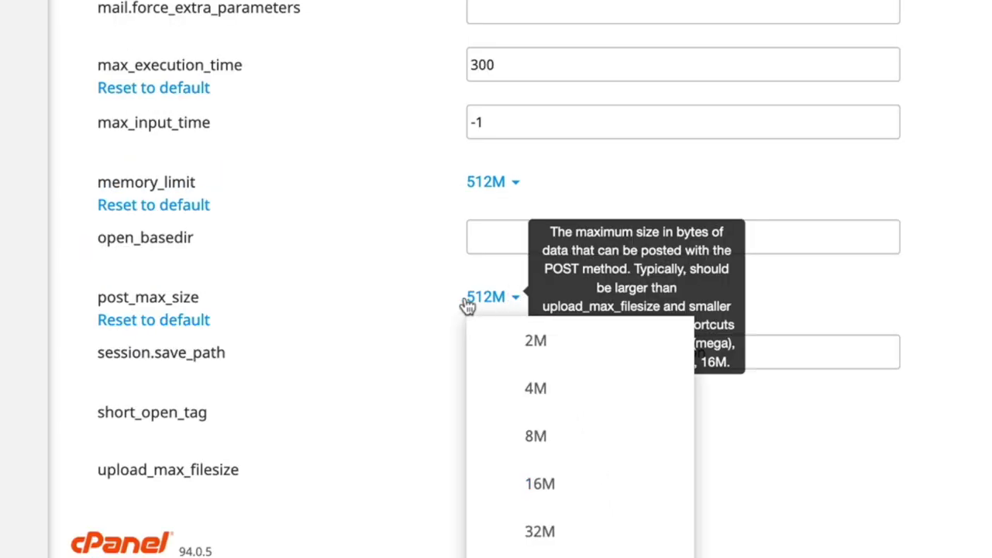
pyautogui.scroll(-3, 554, 416)
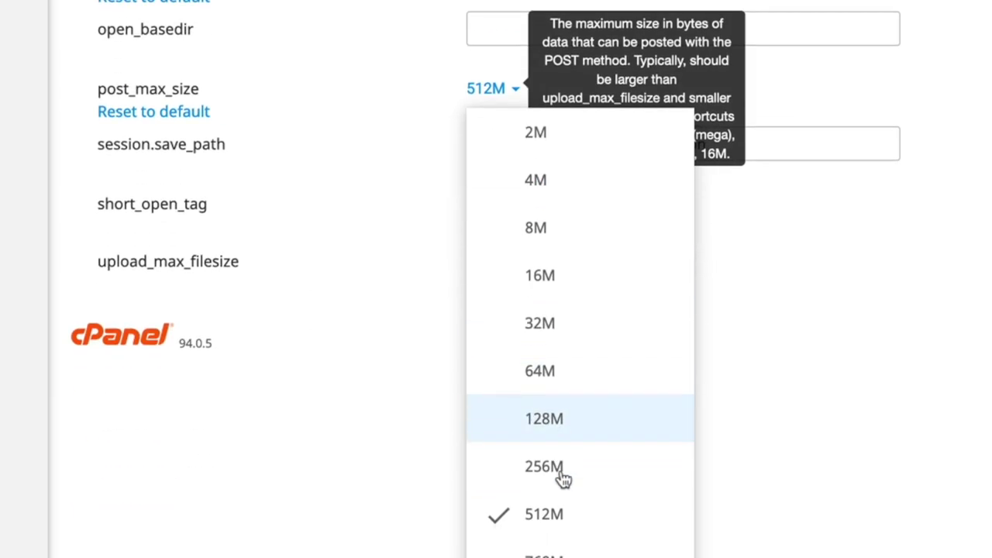
pyautogui.click(558, 519)
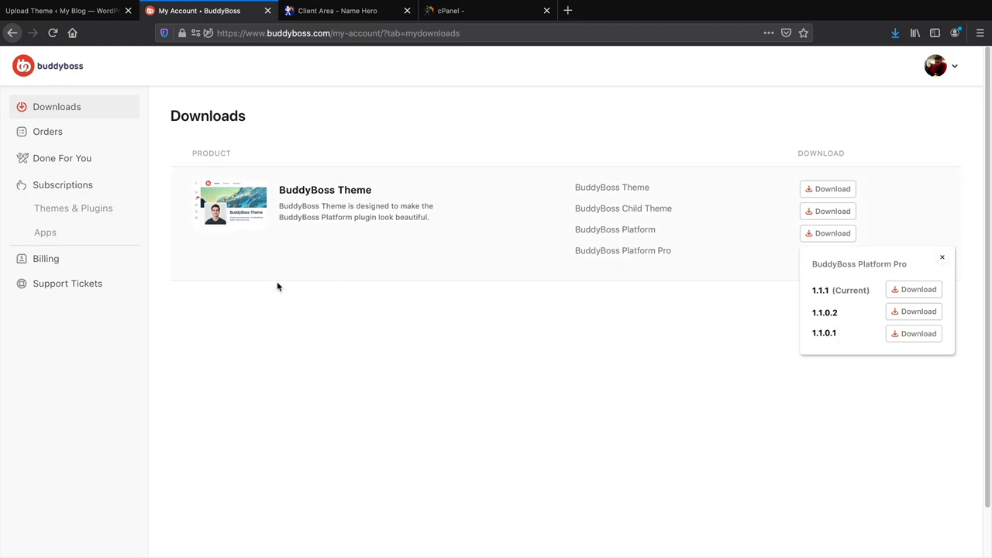
pyautogui.click(457, 11)
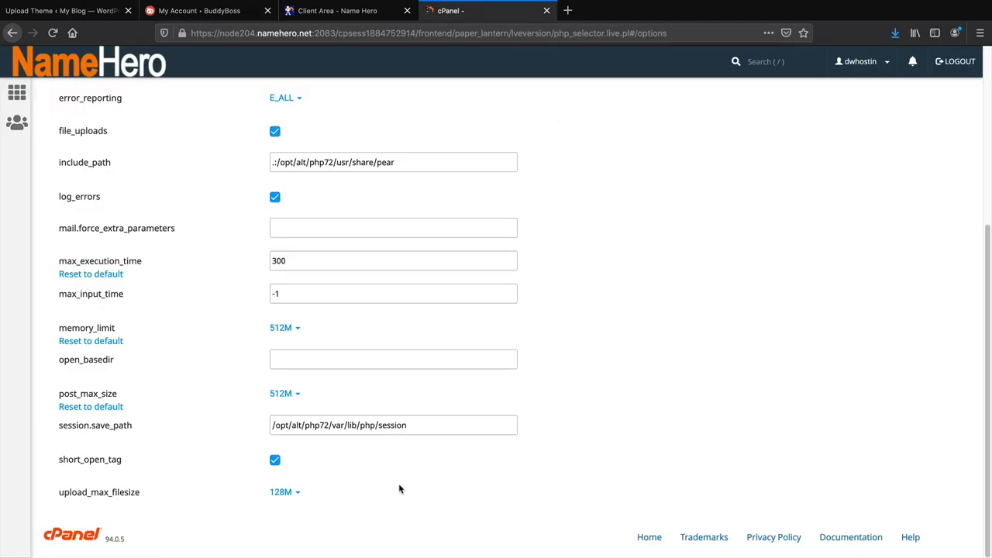
pyautogui.moveTo(300, 496)
pyautogui.scroll(4, 532, 466)
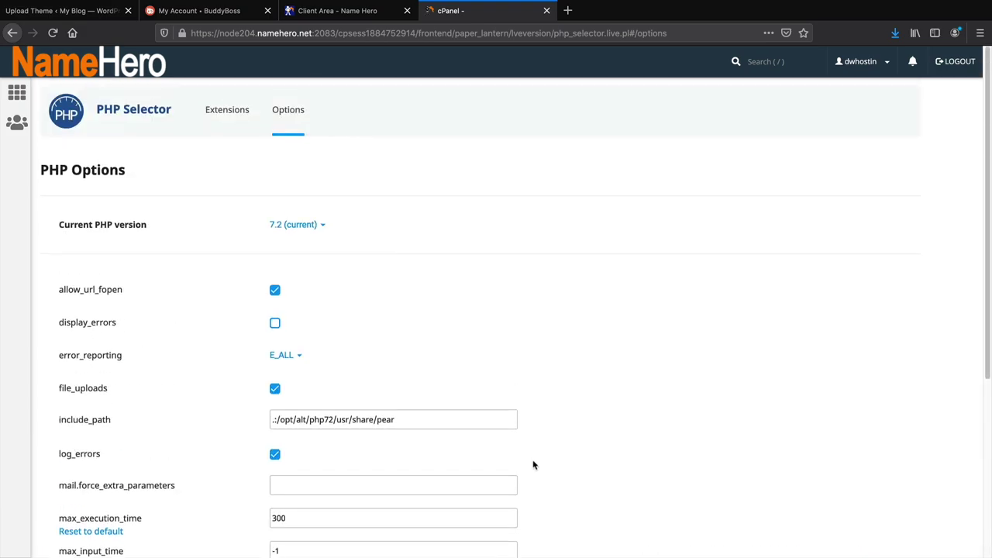
# Return to WordPress Appearance > Themes > Add New and browse the popular themes
pyautogui.click(107, 17)
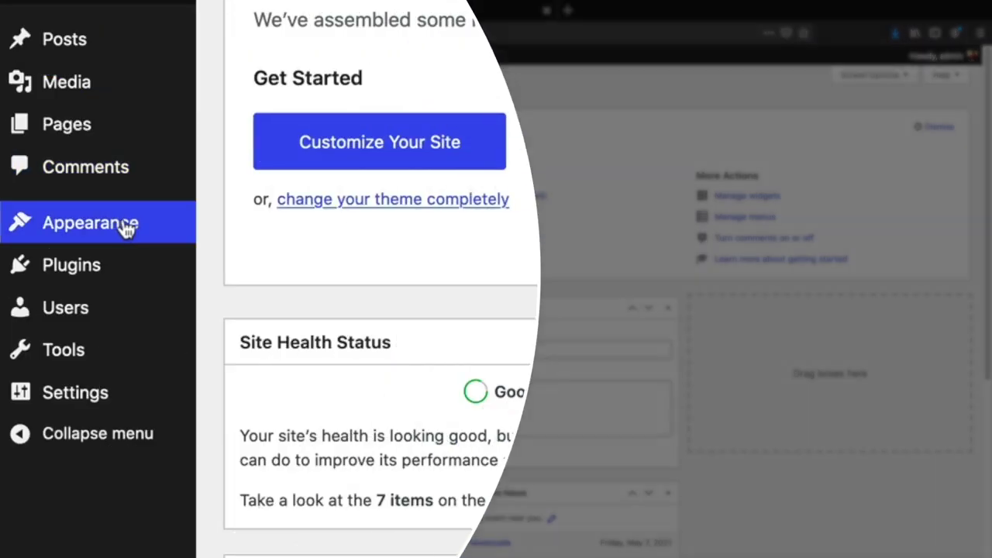
pyautogui.moveTo(62, 251)
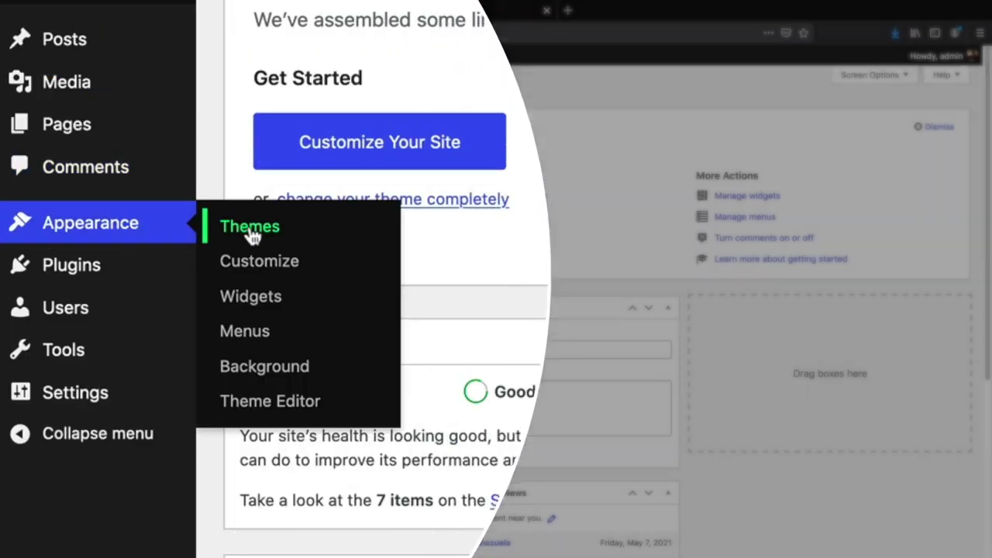
pyautogui.click(253, 234)
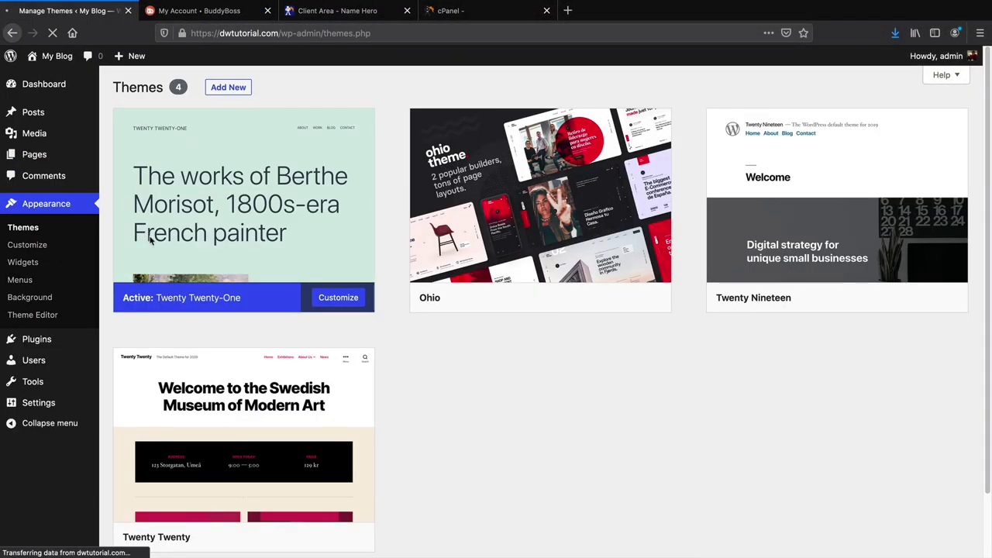
pyautogui.click(228, 87)
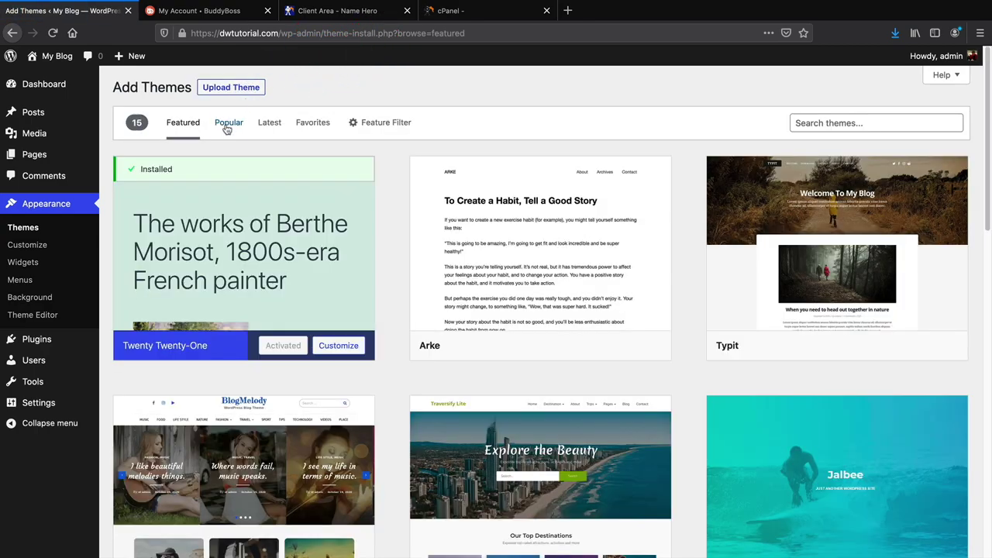
pyautogui.click(228, 124)
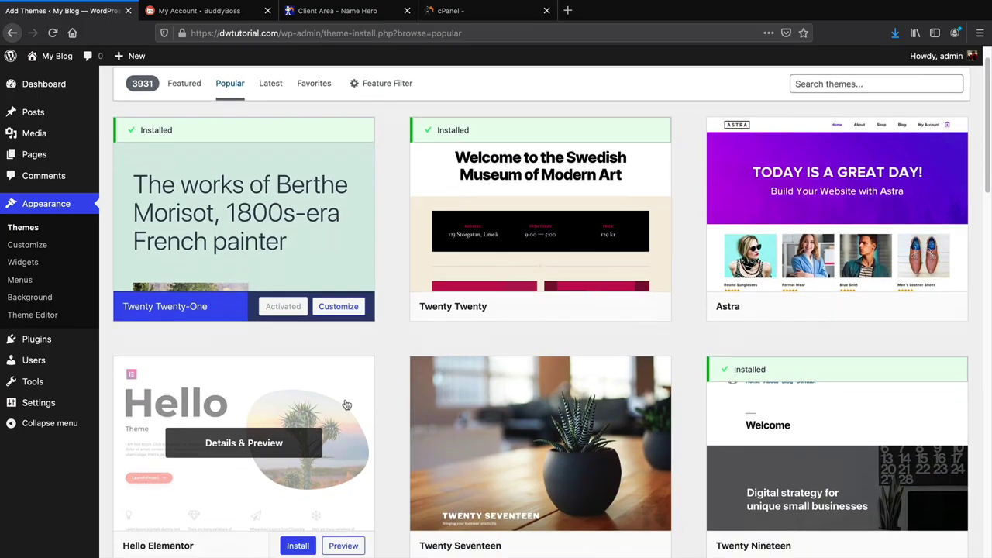
pyautogui.scroll(-5, 387, 394)
pyautogui.scroll(-4, 387, 395)
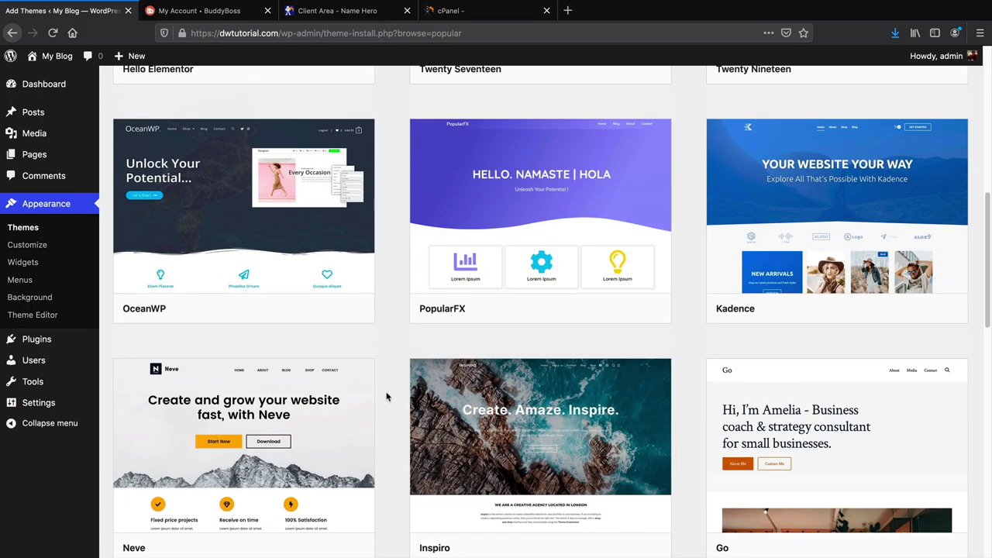
pyautogui.middleClick(387, 397)
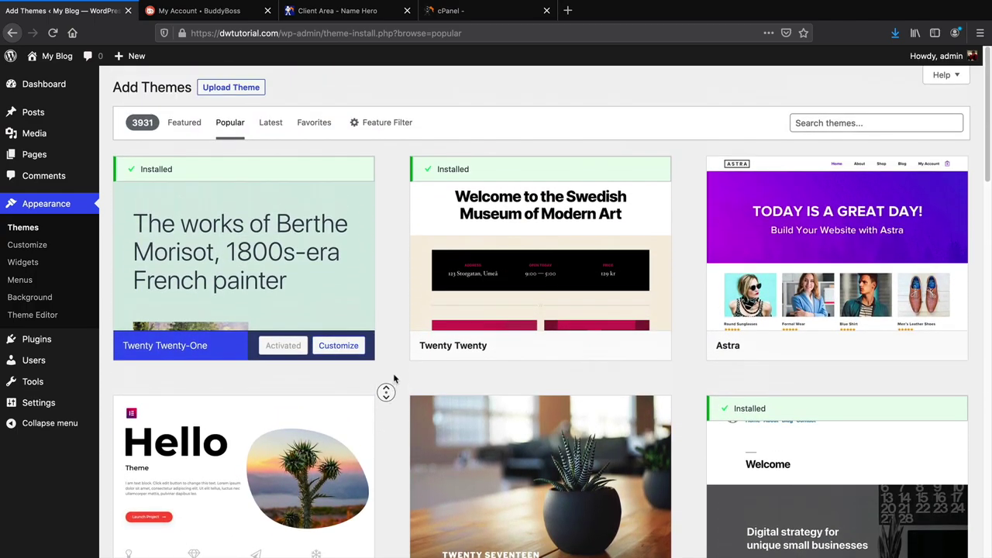
pyautogui.click(397, 377)
# Upload buddyboss-theme-1.6.5.zip and install it
pyautogui.click(245, 90)
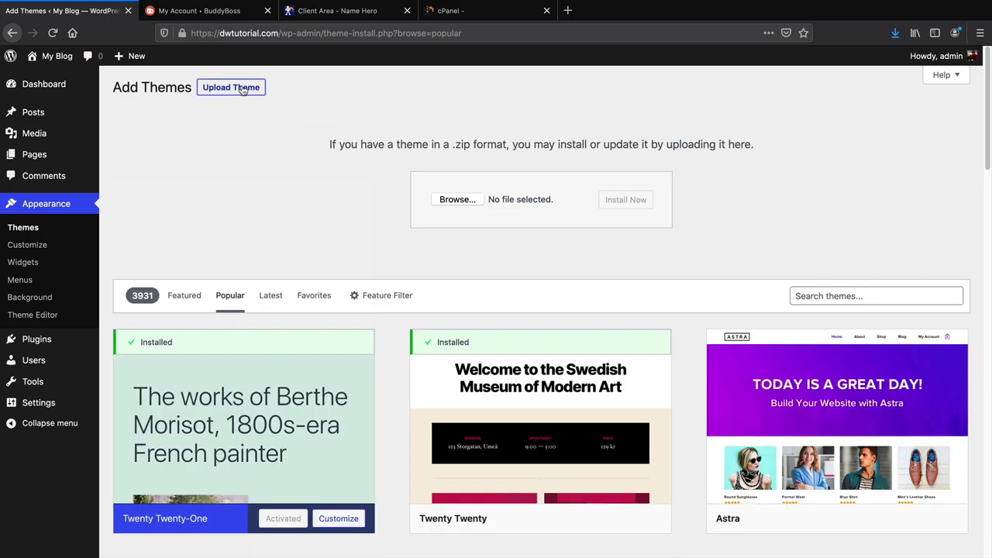
pyautogui.click(457, 200)
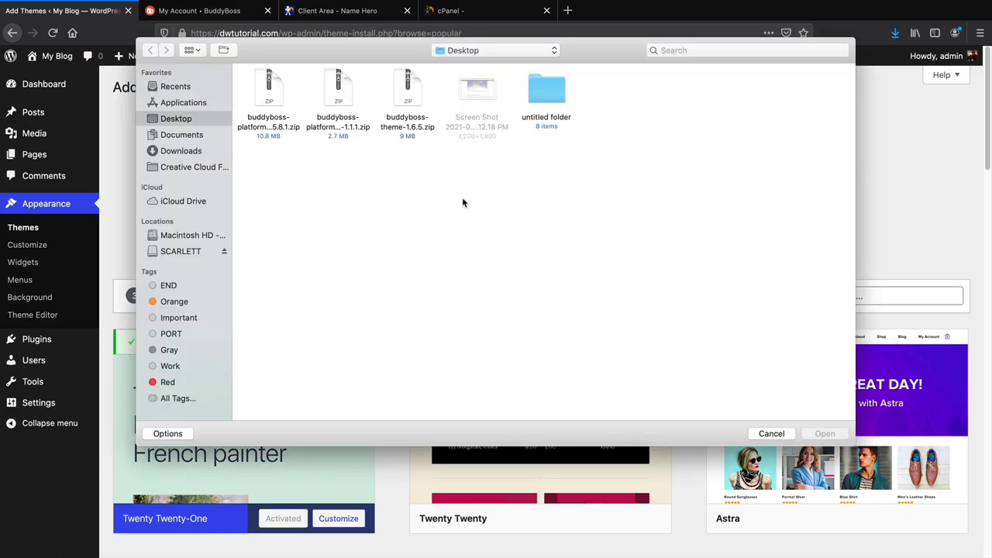
pyautogui.click(411, 126)
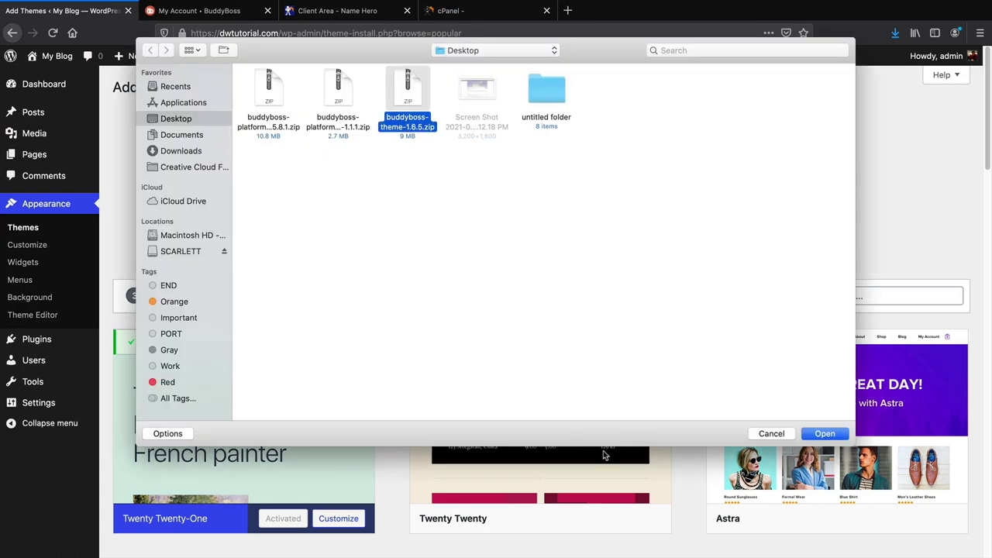
pyautogui.click(816, 434)
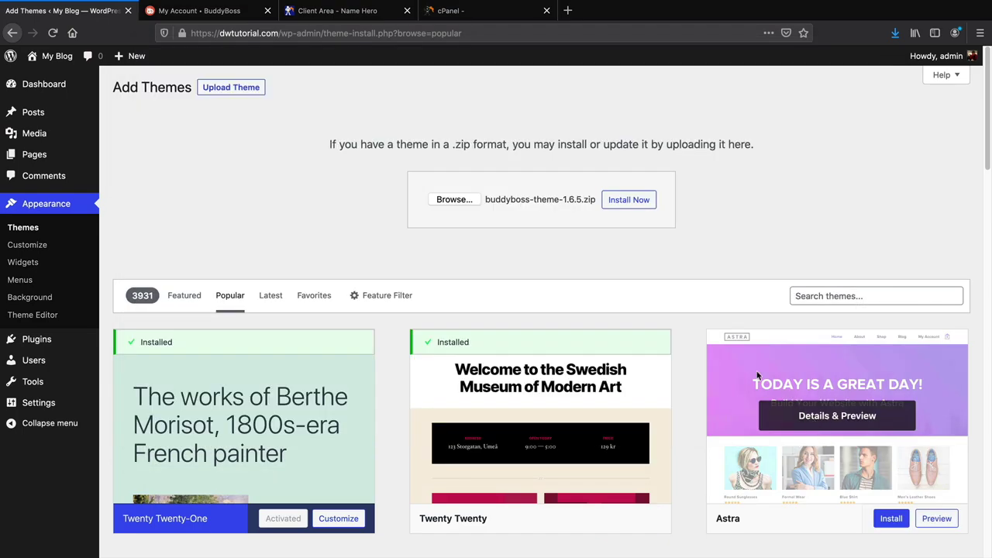
pyautogui.click(632, 201)
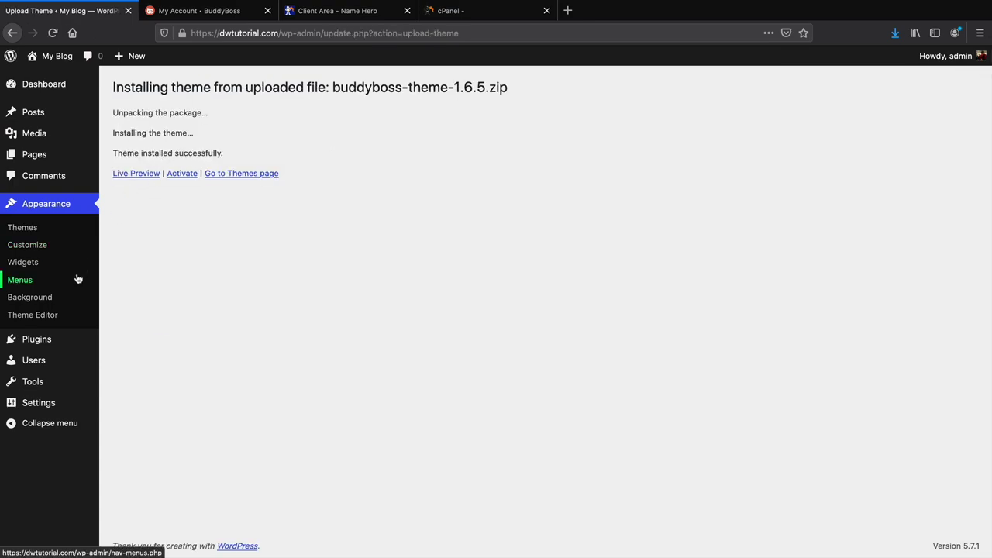
# Activate the BuddyBoss theme, skim its welcome video, then close the video window
pyautogui.click(186, 174)
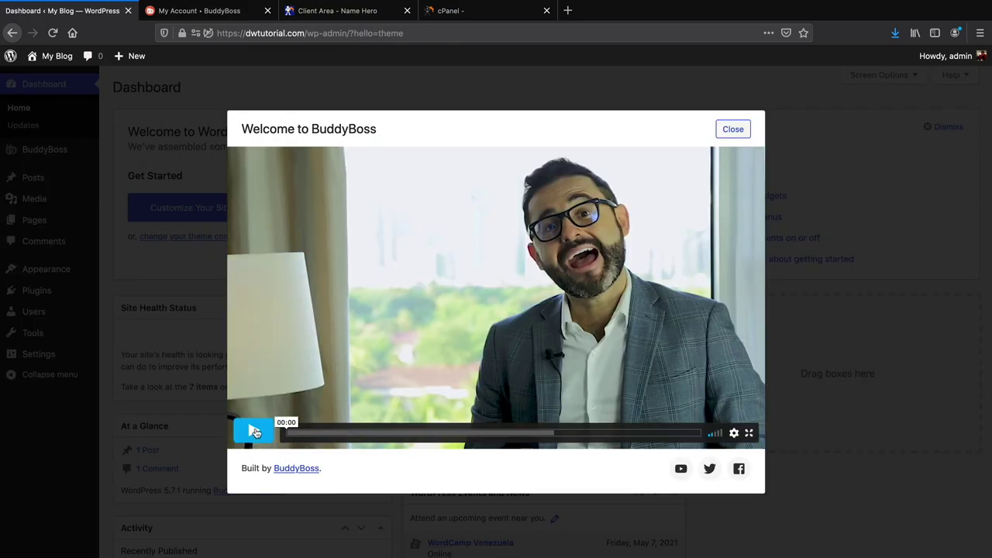
pyautogui.click(254, 430)
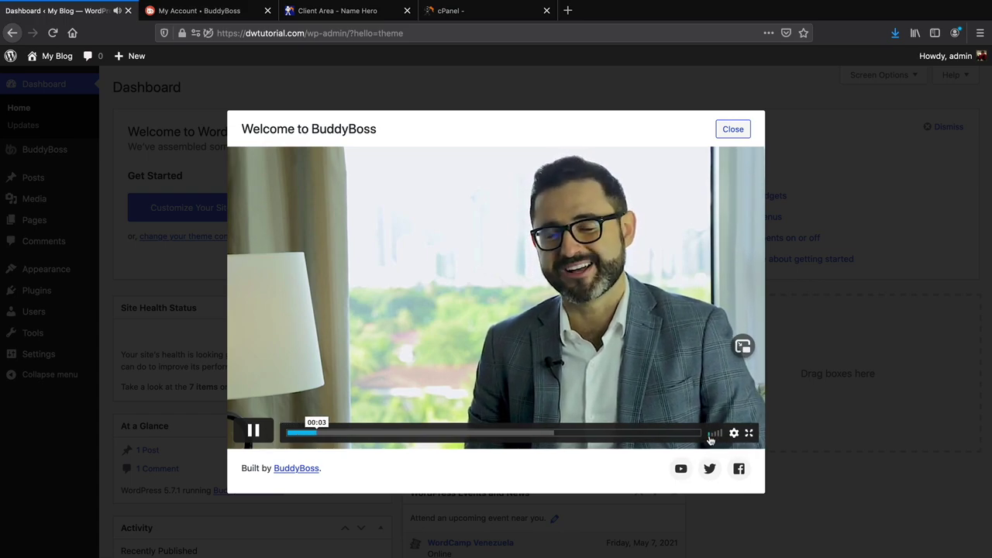
pyautogui.click(254, 431)
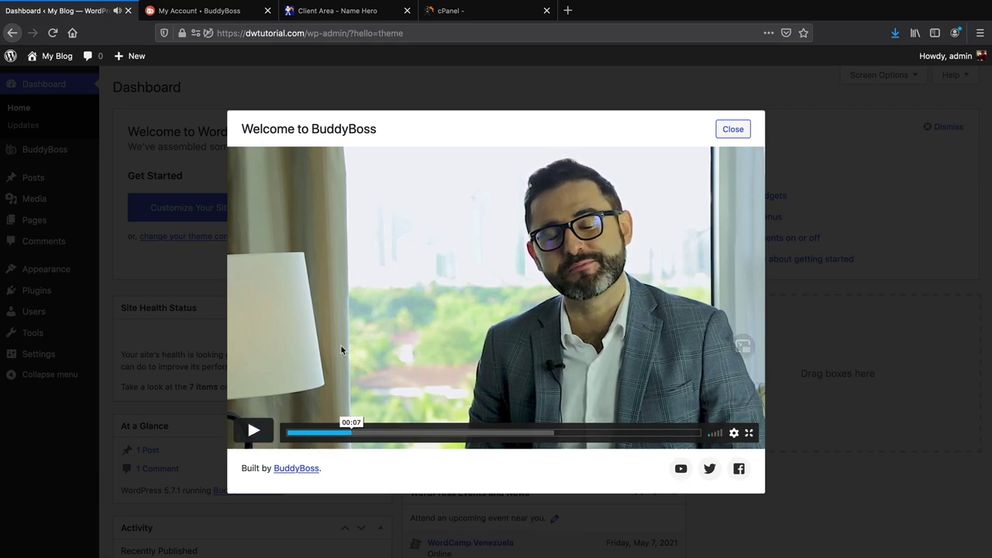
pyautogui.click(501, 431)
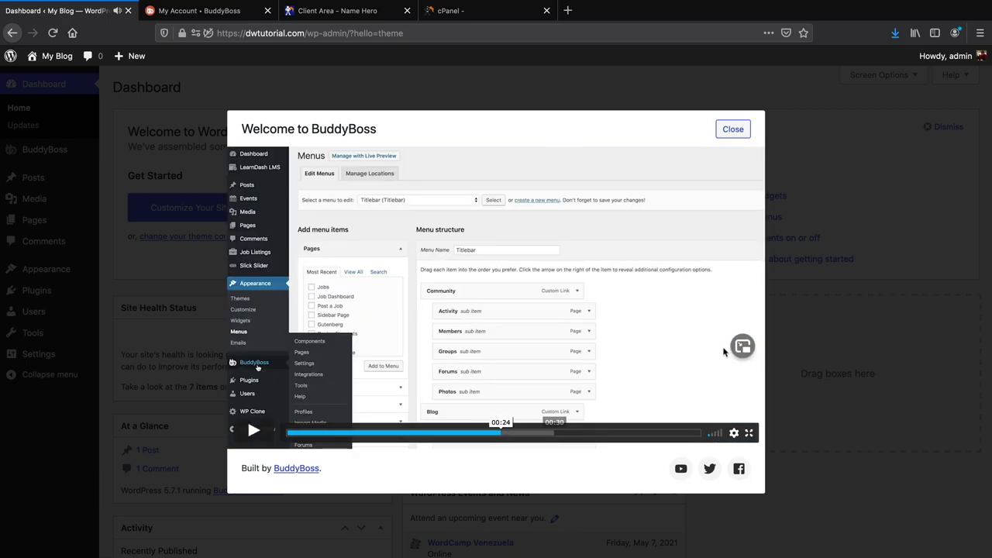
pyautogui.click(733, 130)
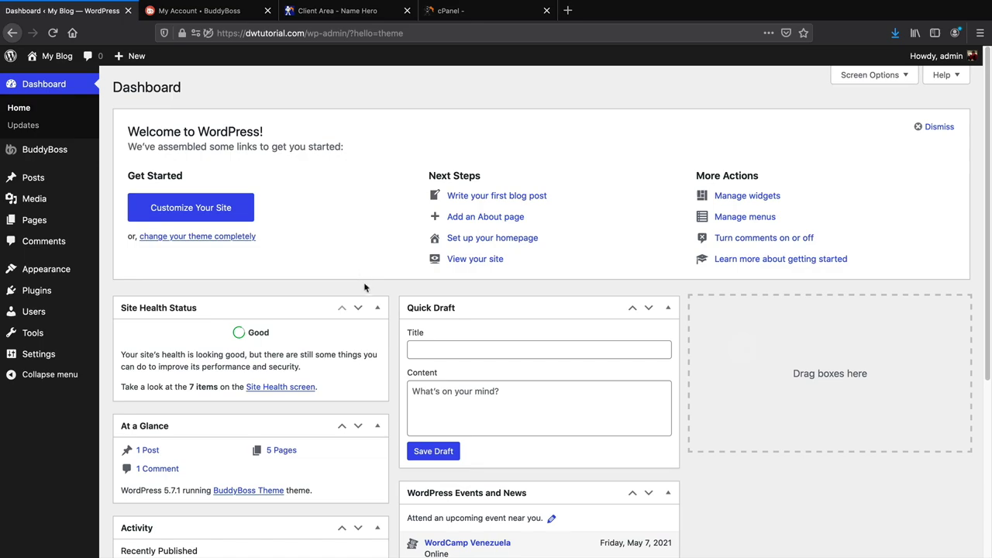
# Preview the front page in the BuddyBoss Theme, then return to the Dashboard
pyautogui.moveTo(57, 62)
pyautogui.click(51, 79)
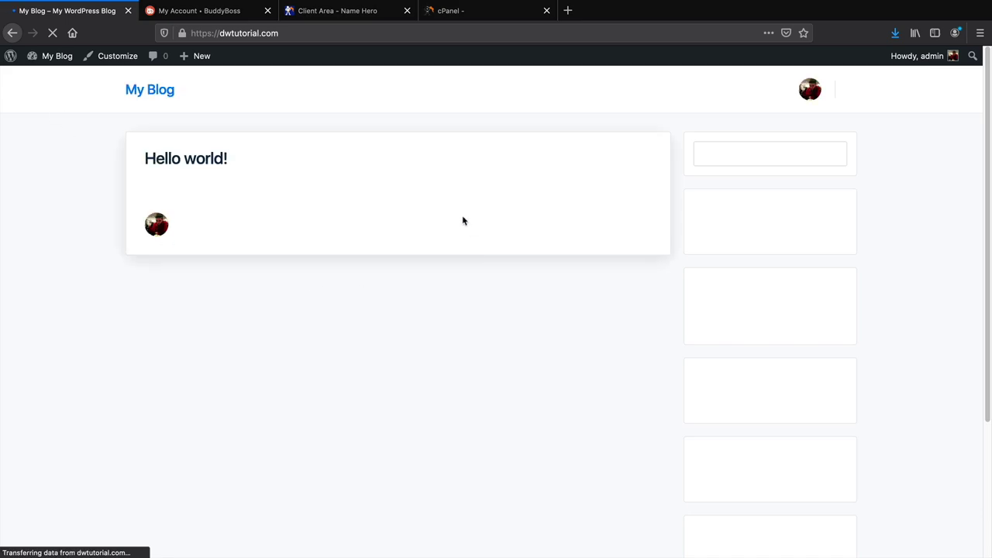
pyautogui.scroll(-3, 619, 370)
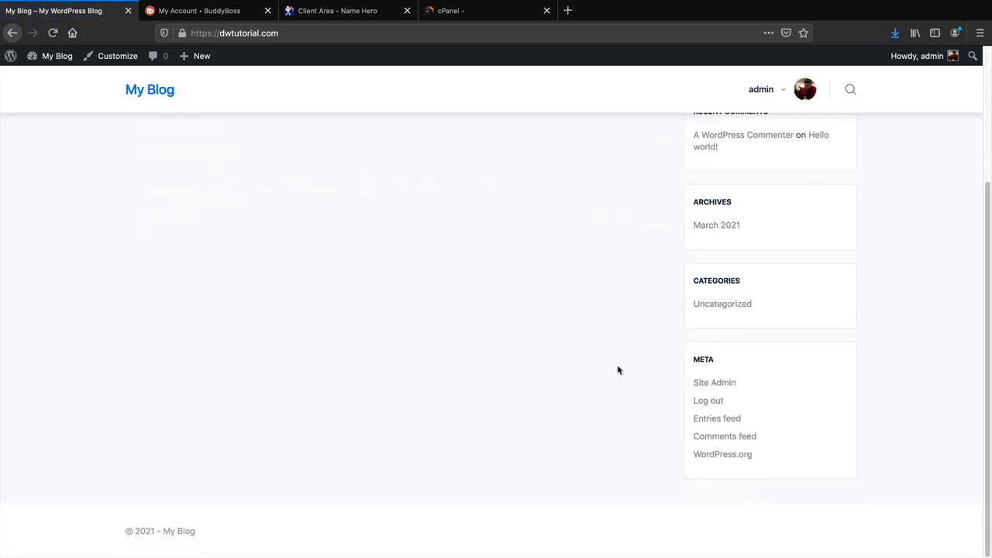
pyautogui.scroll(5, 619, 370)
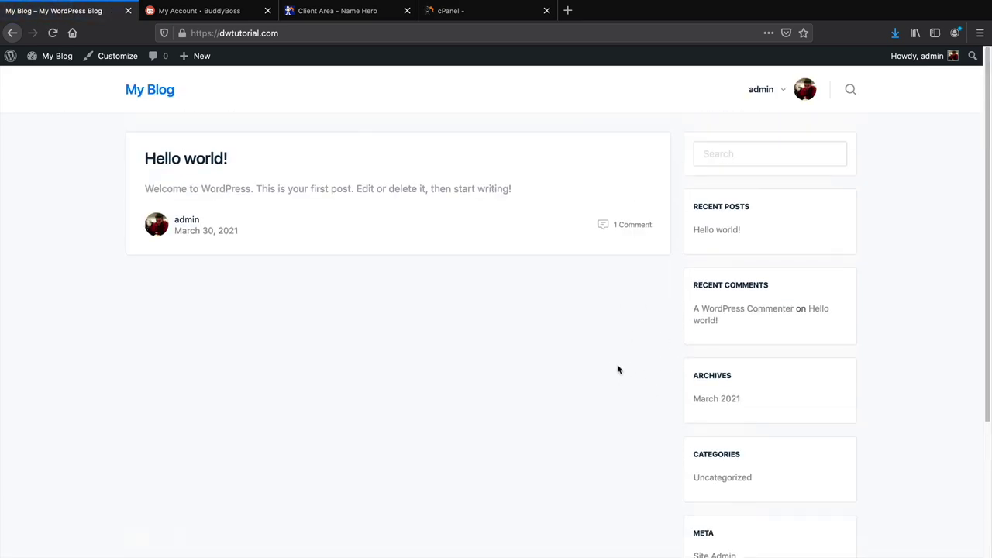
pyautogui.moveTo(55, 60)
pyautogui.click(55, 78)
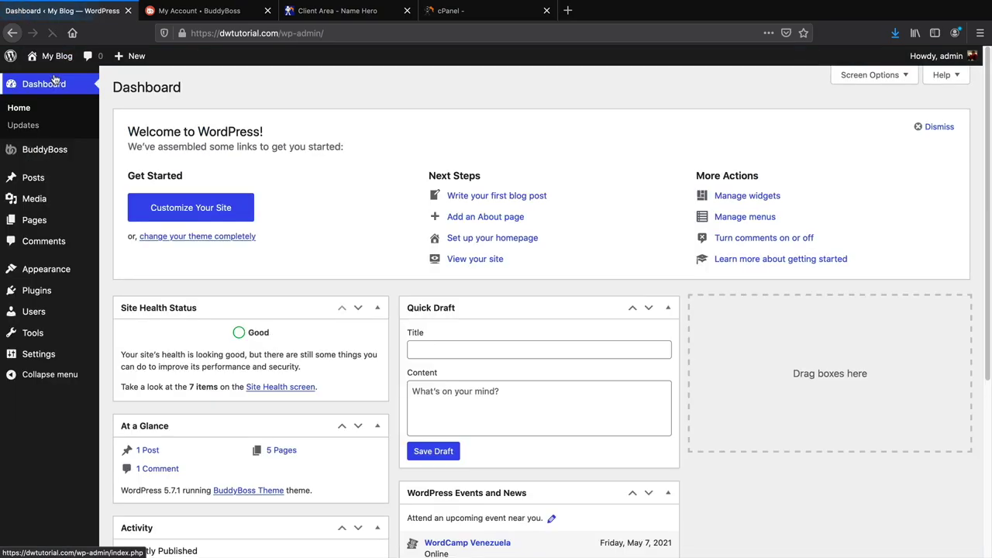
# Upload buddyboss-platform-1.5.8.1.zip under Plugins > Add New, install it and activate it
pyautogui.moveTo(48, 291)
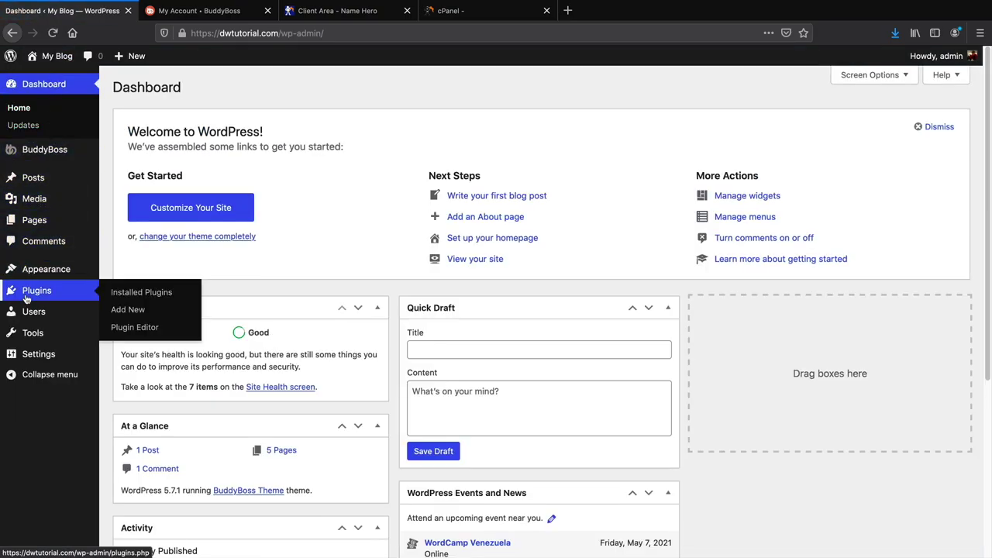
pyautogui.click(136, 310)
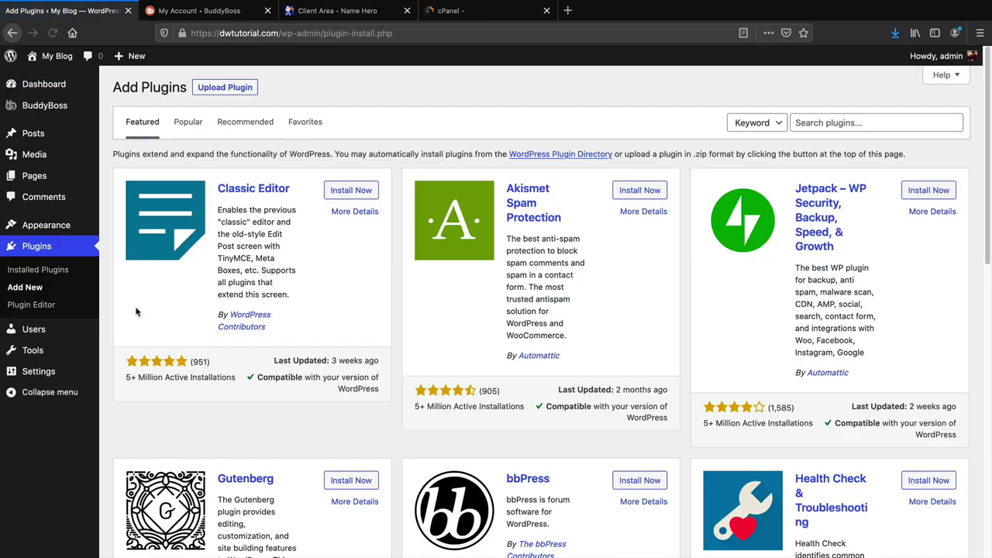
pyautogui.click(226, 91)
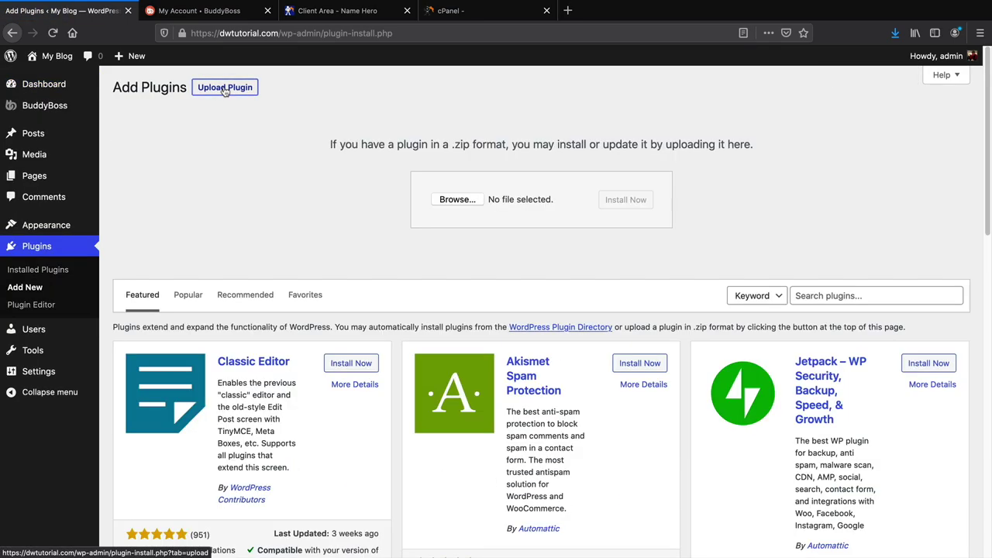
pyautogui.click(457, 199)
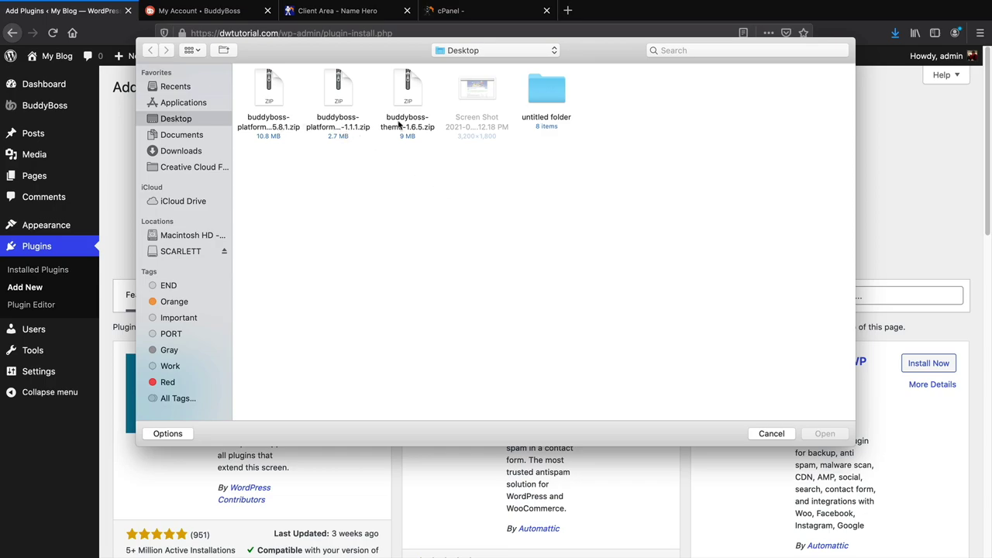
pyautogui.click(283, 122)
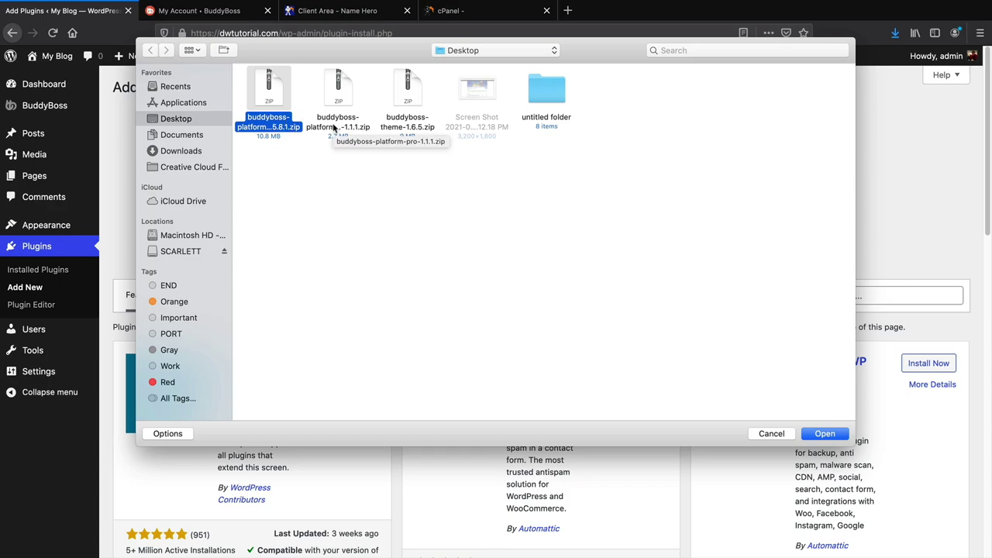
pyautogui.click(825, 435)
pyautogui.click(636, 200)
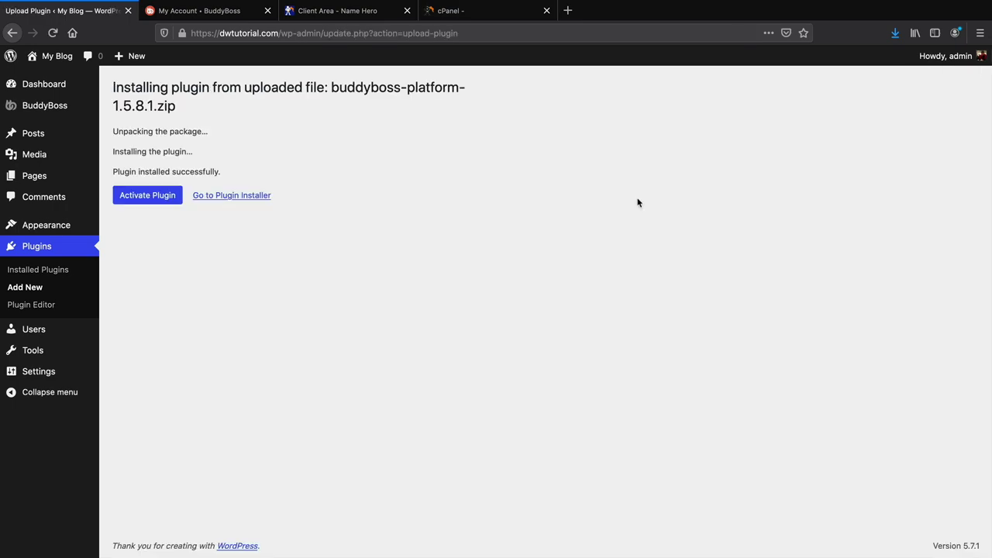
pyautogui.click(141, 201)
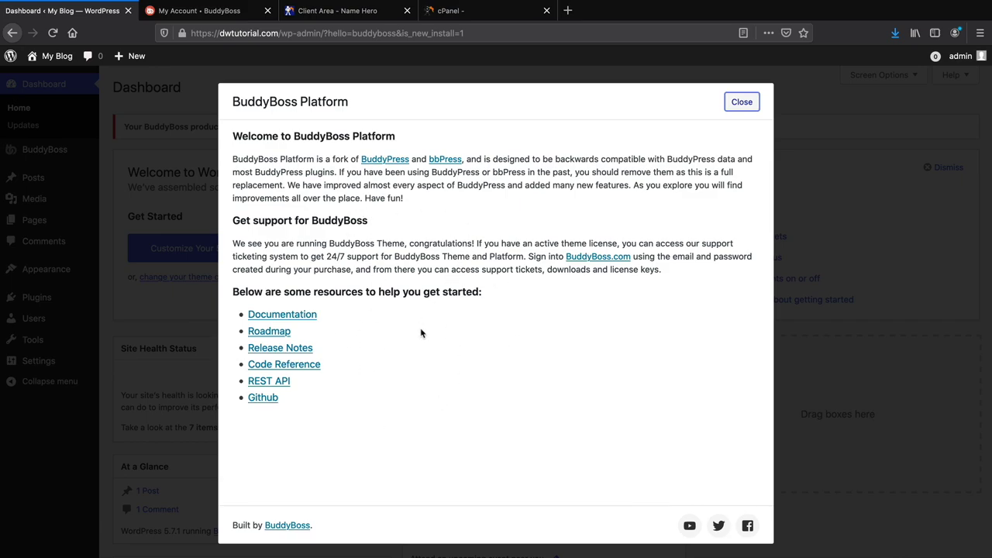
# Dismiss the welcome window, then upload and install buddyboss-platform-pro-1.1.1.zip from Plugins > Add New
pyautogui.click(742, 101)
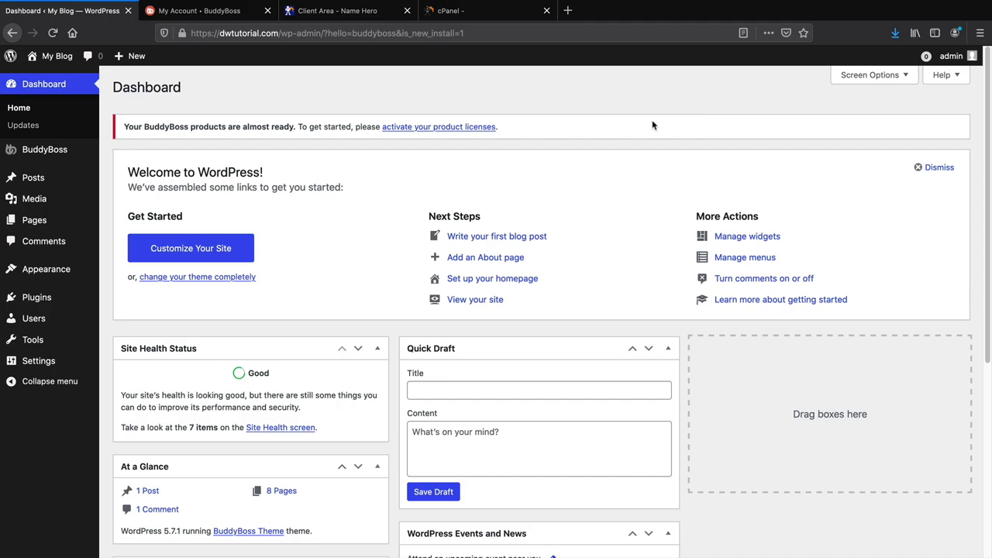
pyautogui.moveTo(62, 303)
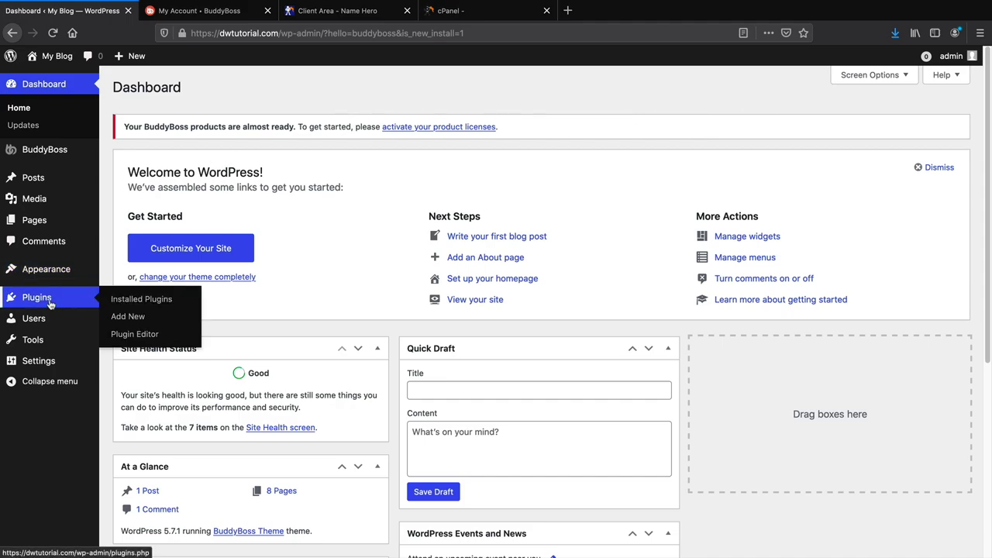
pyautogui.click(133, 323)
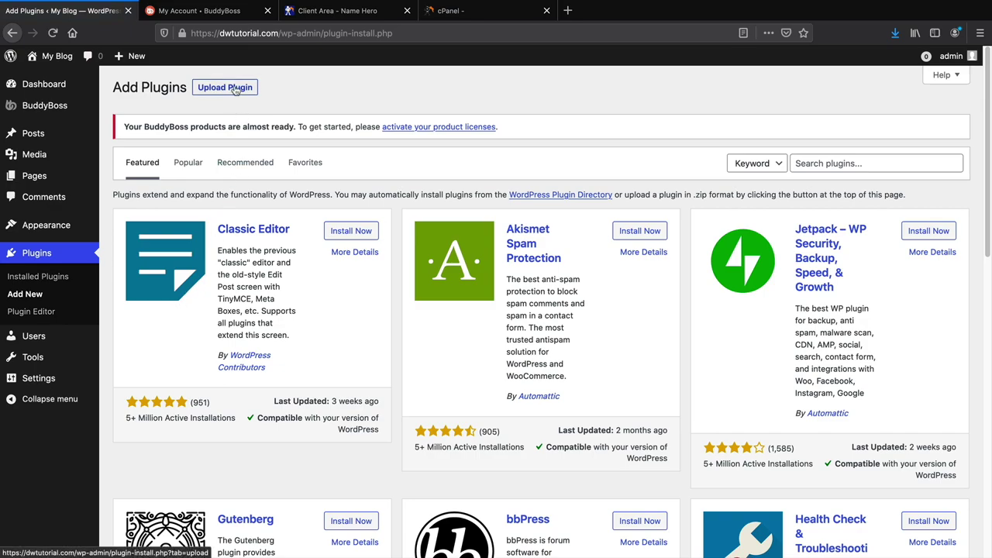
pyautogui.click(233, 89)
pyautogui.click(464, 242)
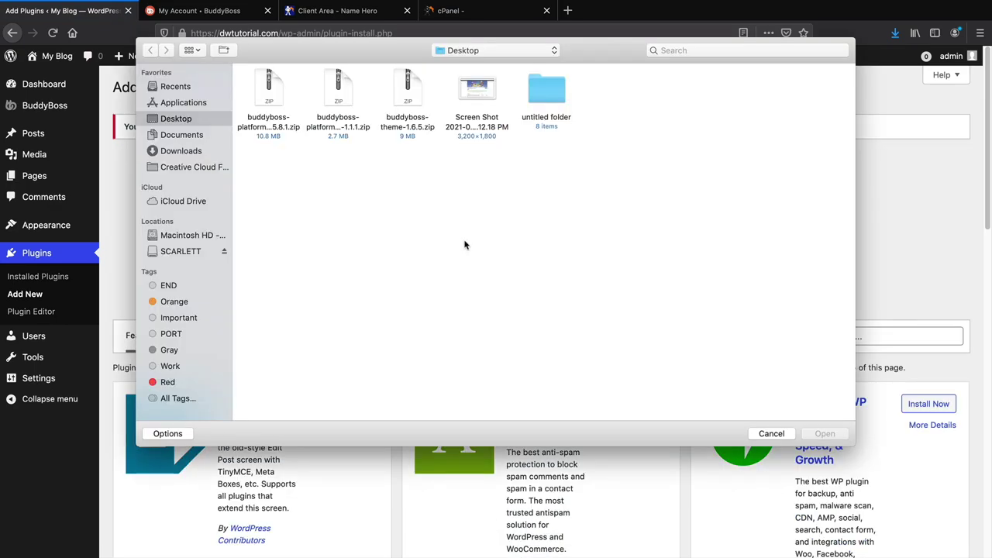
pyautogui.click(347, 122)
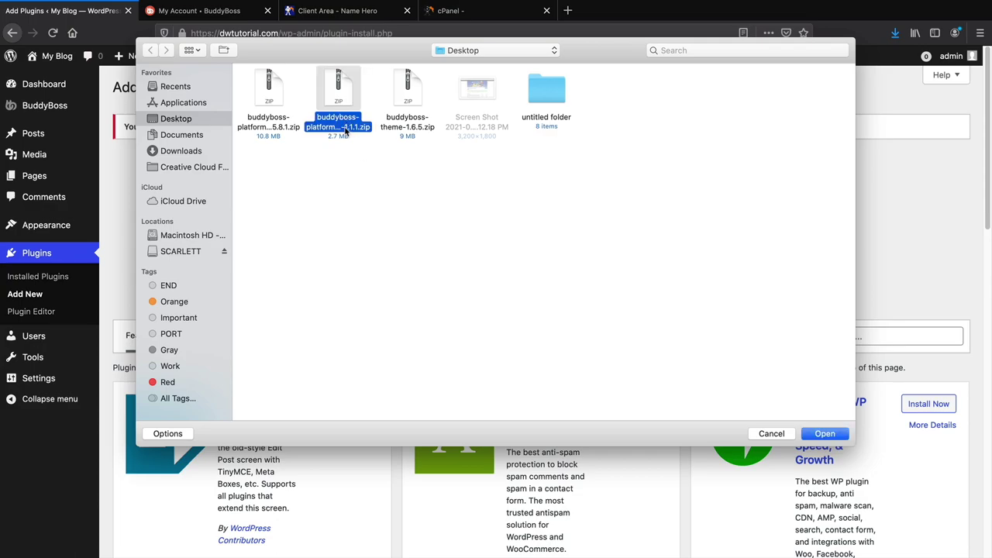
pyautogui.click(834, 438)
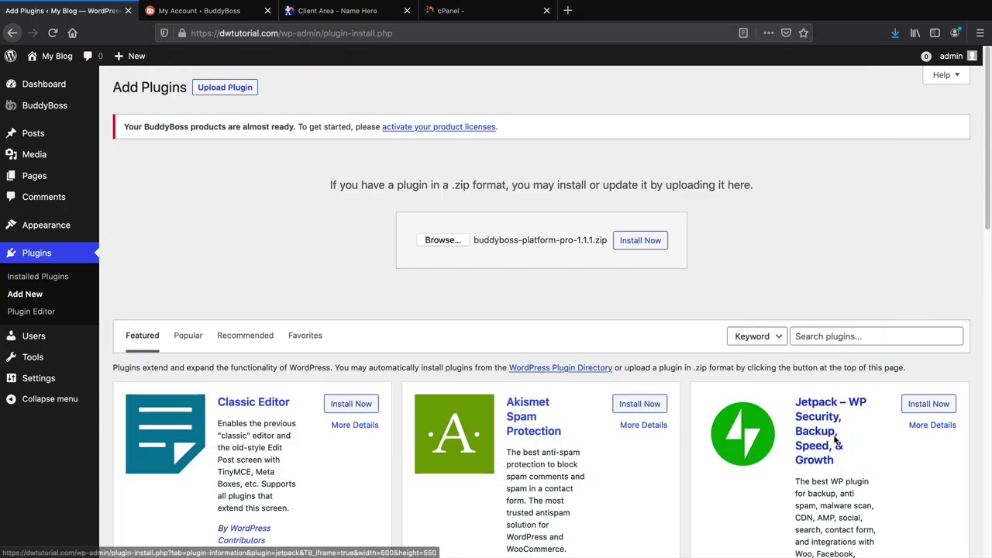
pyautogui.click(638, 241)
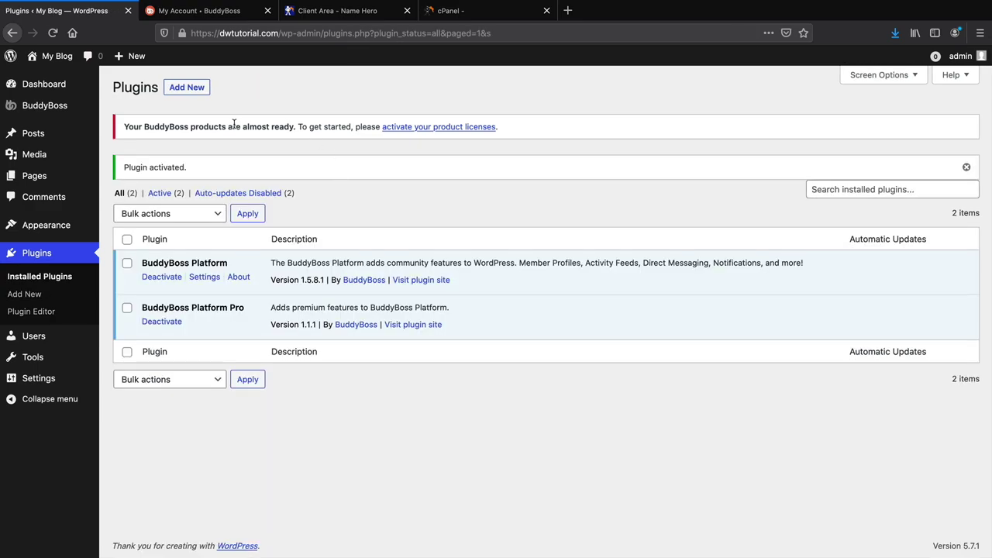
# Open the License Keys page from the activation notice, check the BuddyBoss account tab, and come back
pyautogui.moveTo(126, 126); pyautogui.dragTo(254, 124)
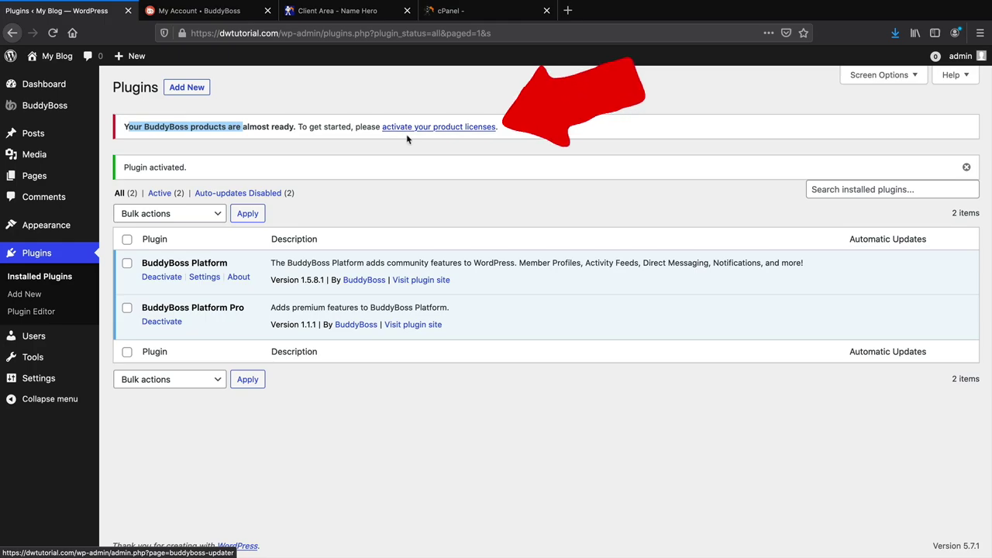
pyautogui.click(409, 128)
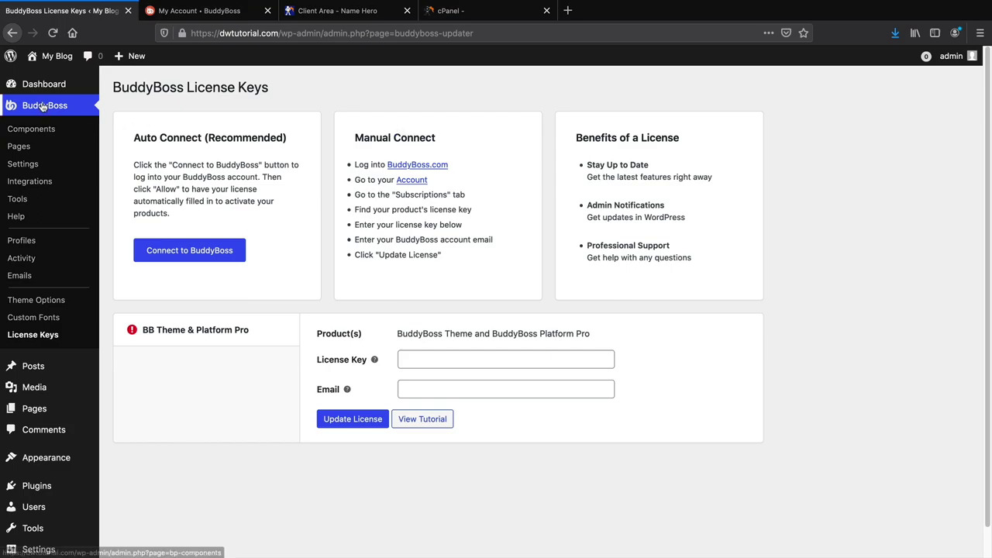
pyautogui.click(28, 338)
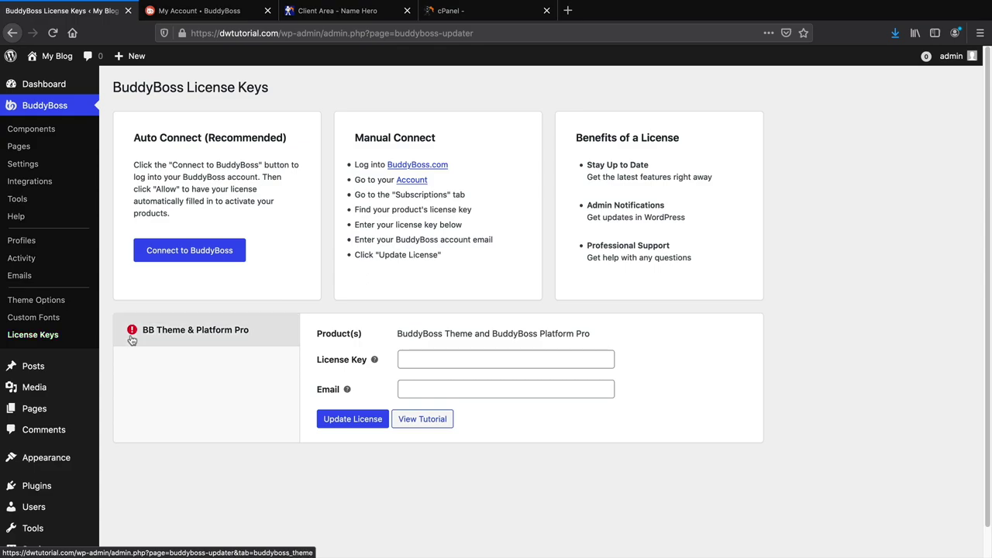
pyautogui.click(432, 357)
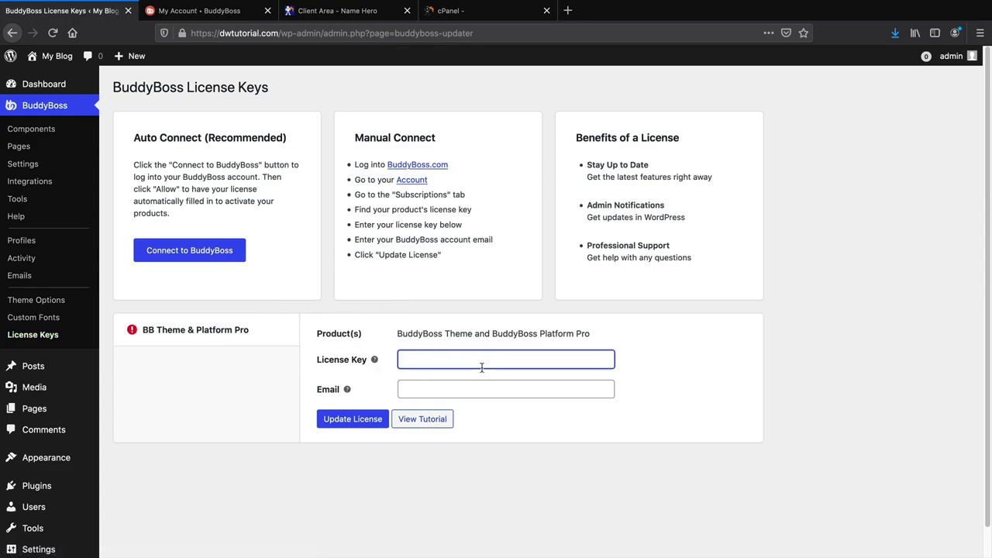
pyautogui.click(442, 388)
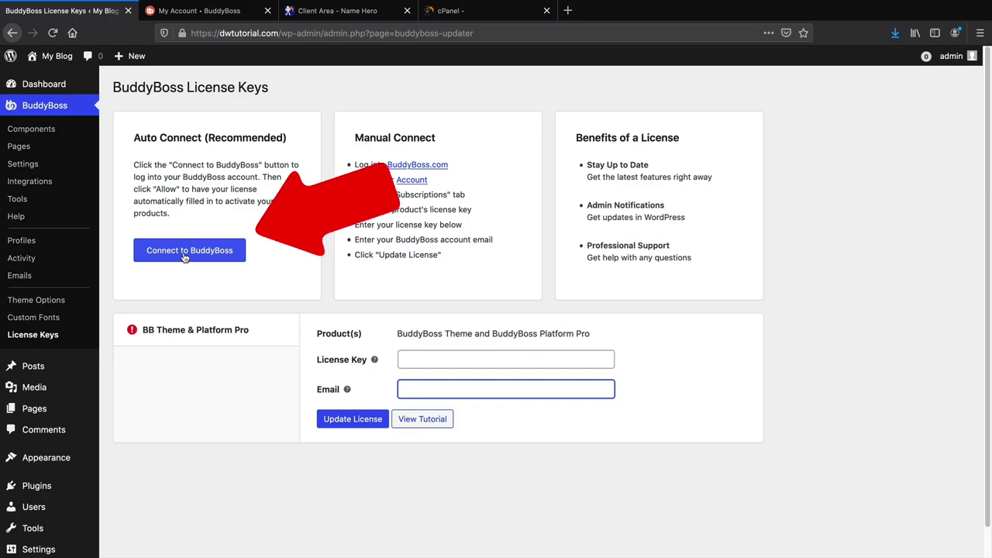
pyautogui.click(229, 17)
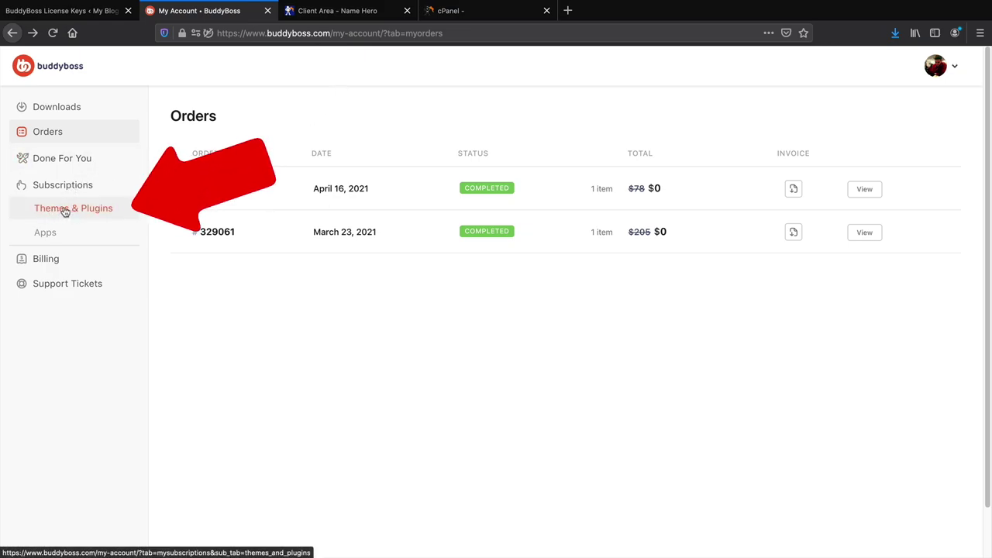
pyautogui.click(62, 11)
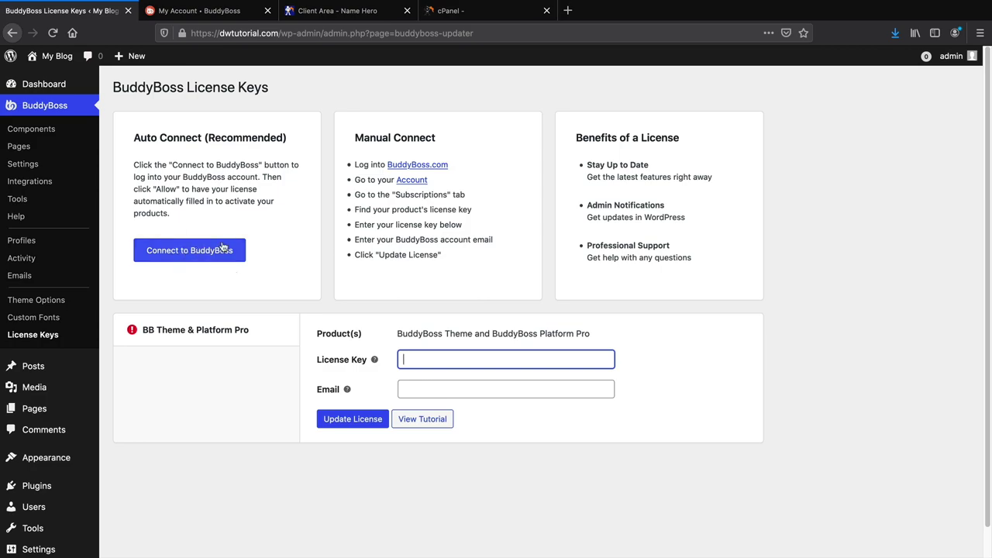
# Auto-connect the BB Theme & Platform Pro license, dismiss the confirmation, and view the account's Orders
pyautogui.click(172, 255)
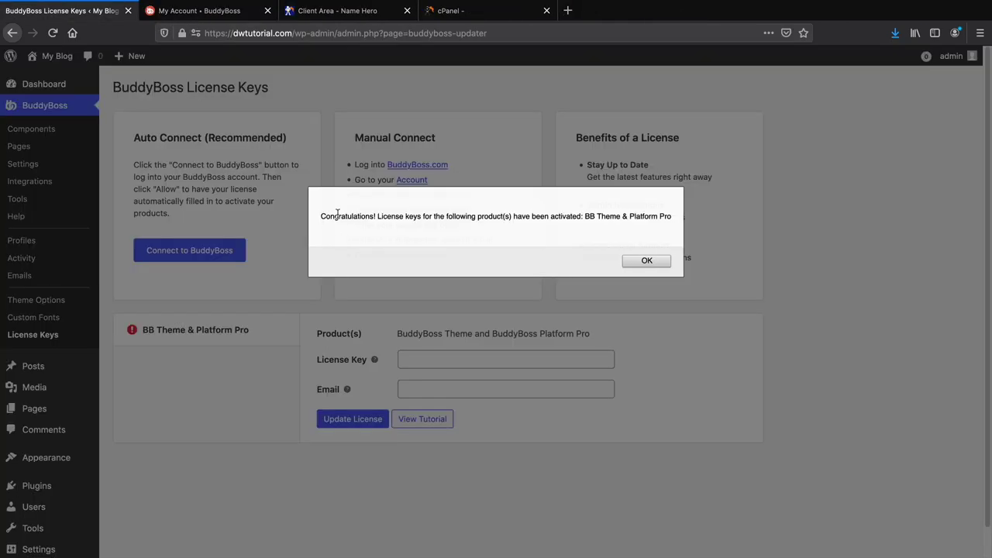
pyautogui.moveTo(374, 214); pyautogui.dragTo(619, 220)
pyautogui.click(568, 219)
pyautogui.click(648, 260)
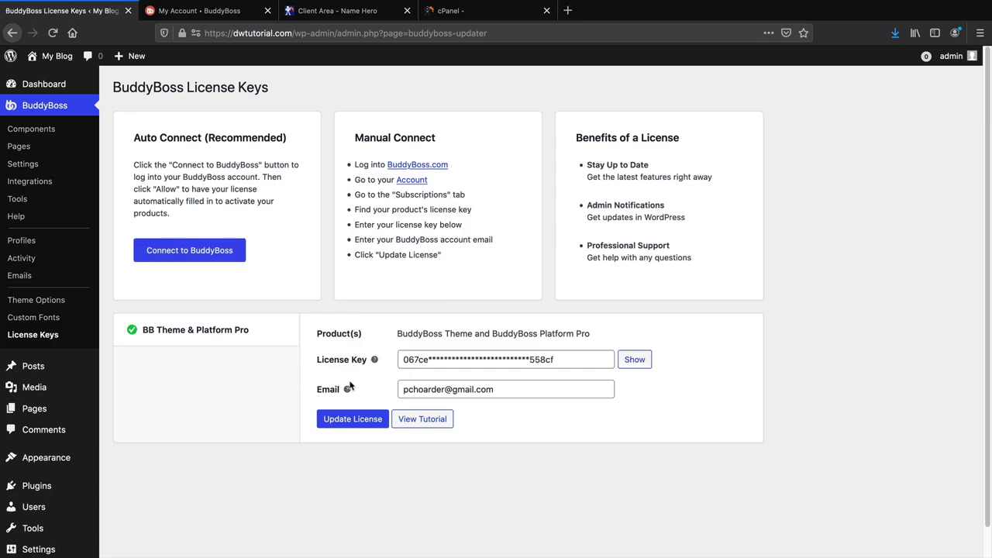
pyautogui.click(199, 11)
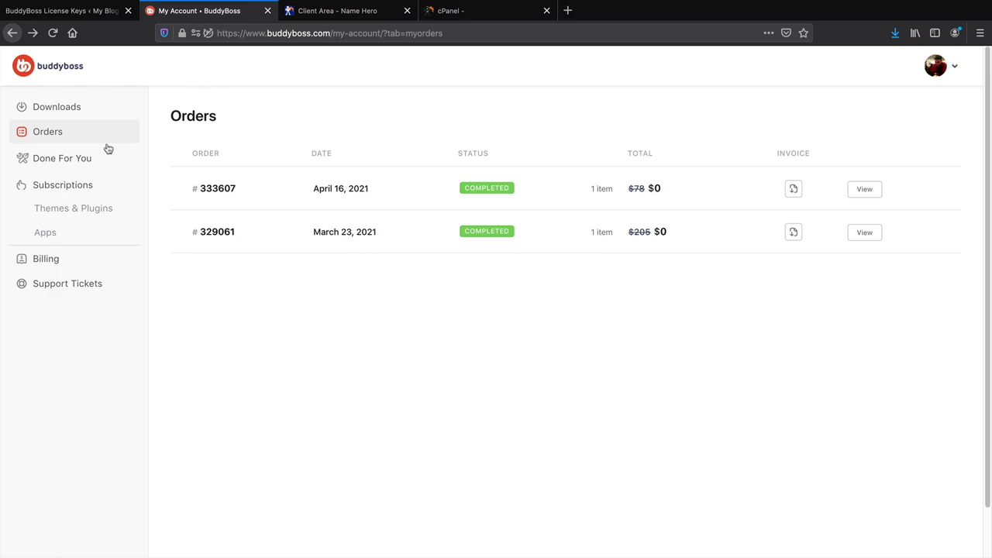
# Review the Themes & Plugins subscription activations and Support Tickets, then return to License Keys
pyautogui.click(51, 211)
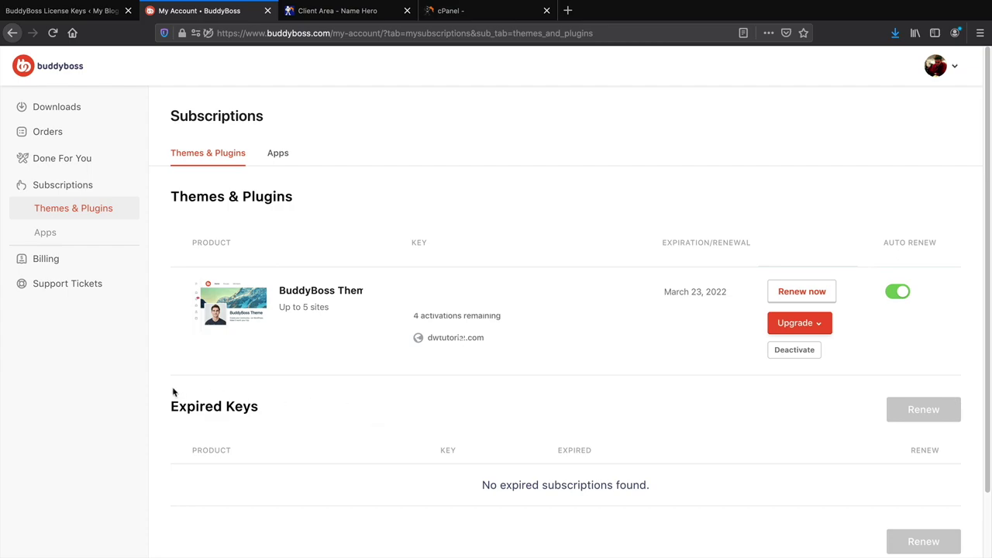
pyautogui.click(58, 285)
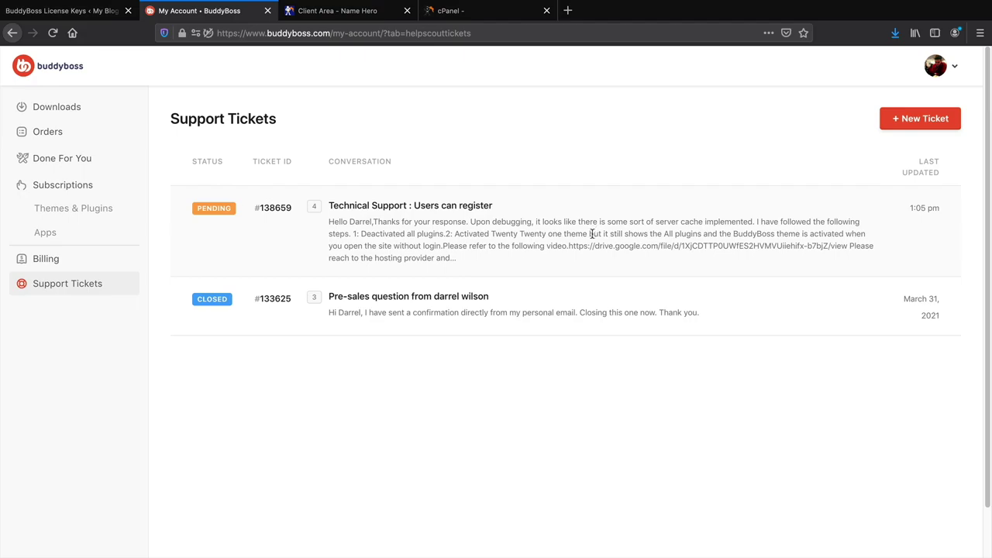
pyautogui.click(98, 14)
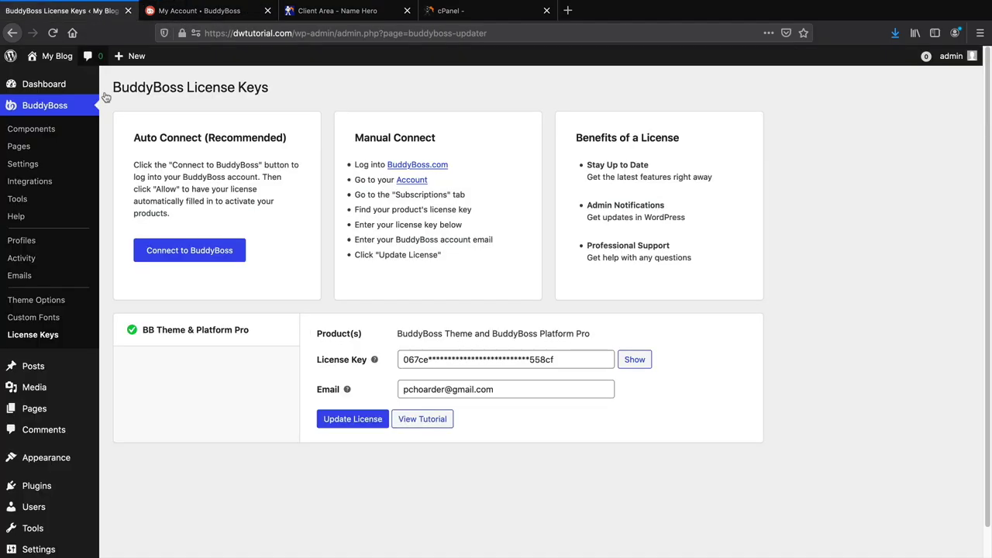
pyautogui.click(187, 13)
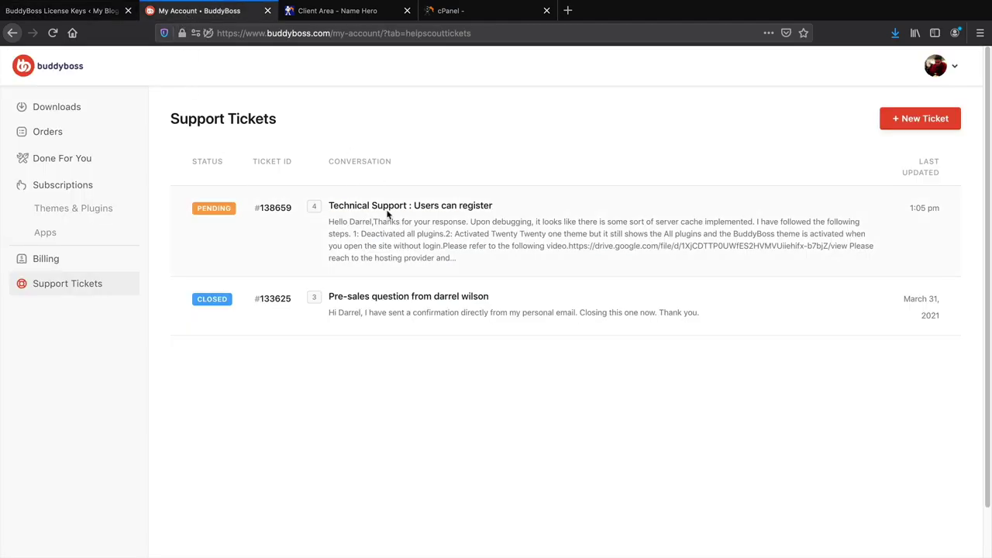
pyautogui.click(98, 17)
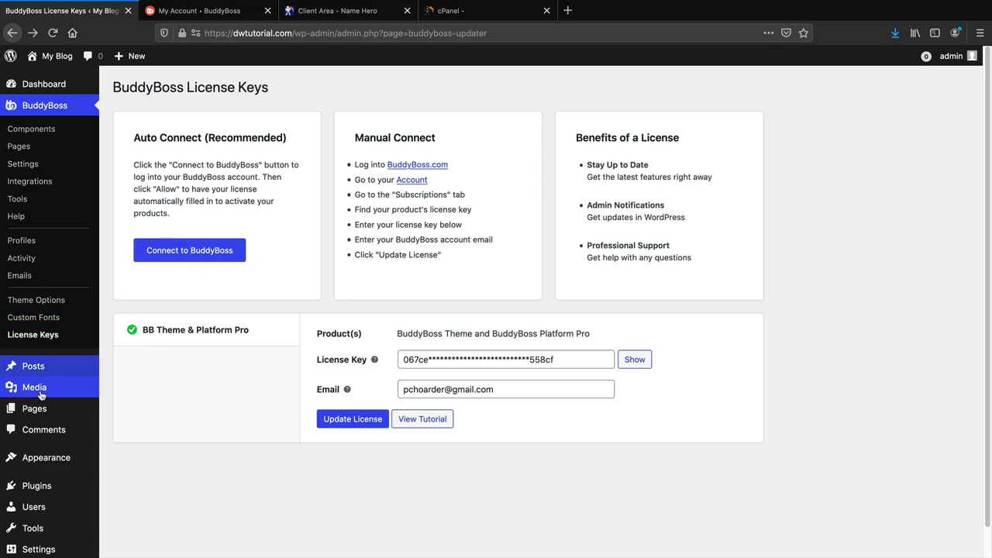
# Show All Pages, listing the nine site pages including Members and News Feed
pyautogui.moveTo(40, 409)
pyautogui.click(142, 413)
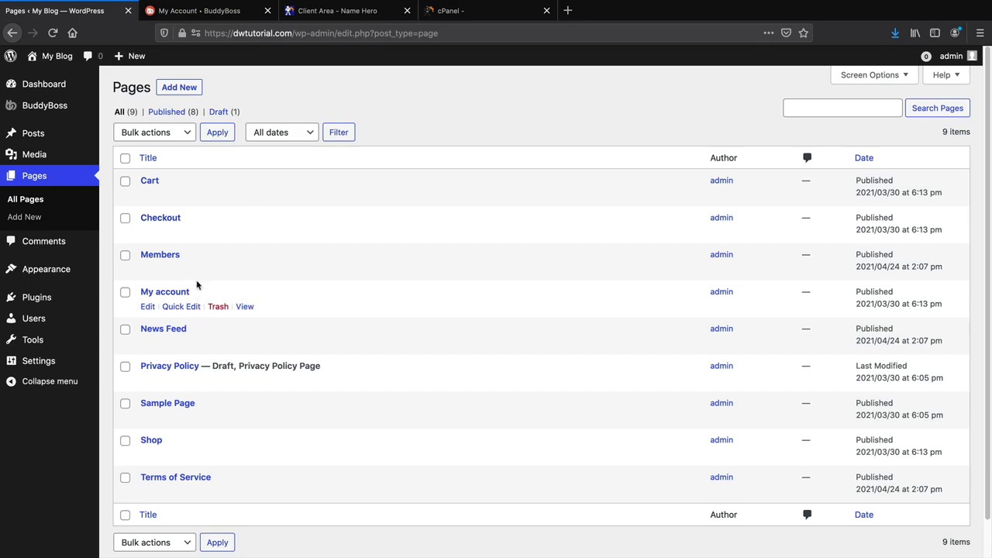
pyautogui.moveTo(35, 107)
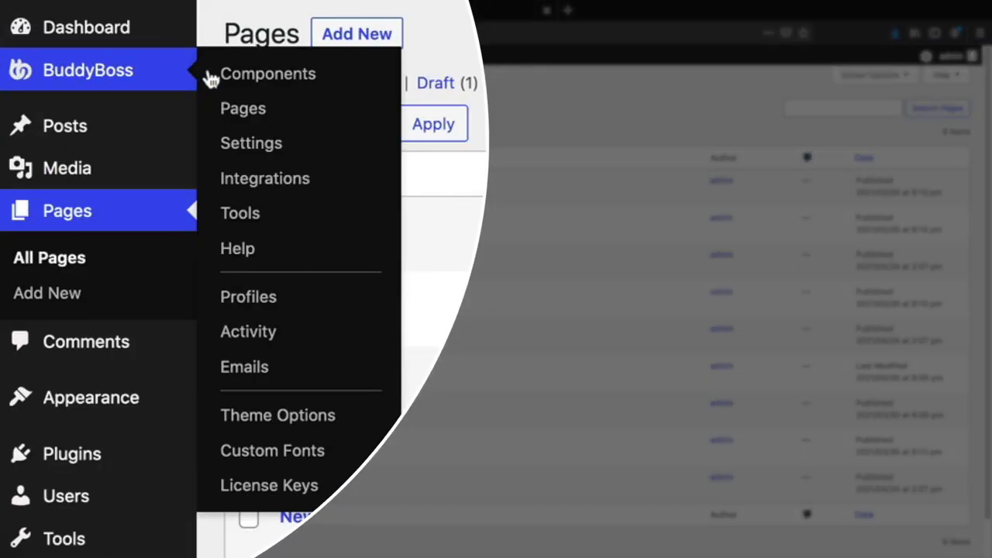
# Open BuddyBoss General Settings, comparing it against the live site's News Feed
pyautogui.click(271, 150)
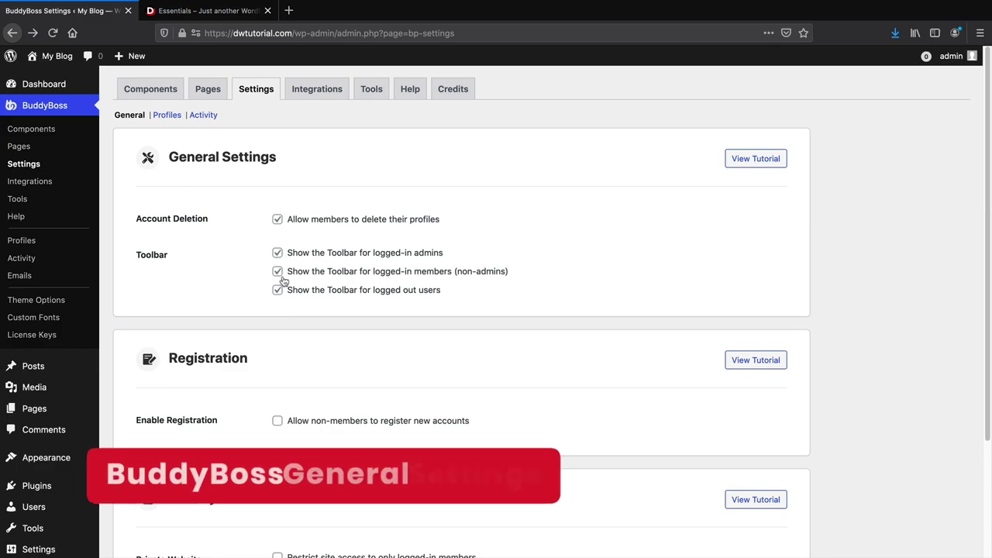
pyautogui.click(233, 12)
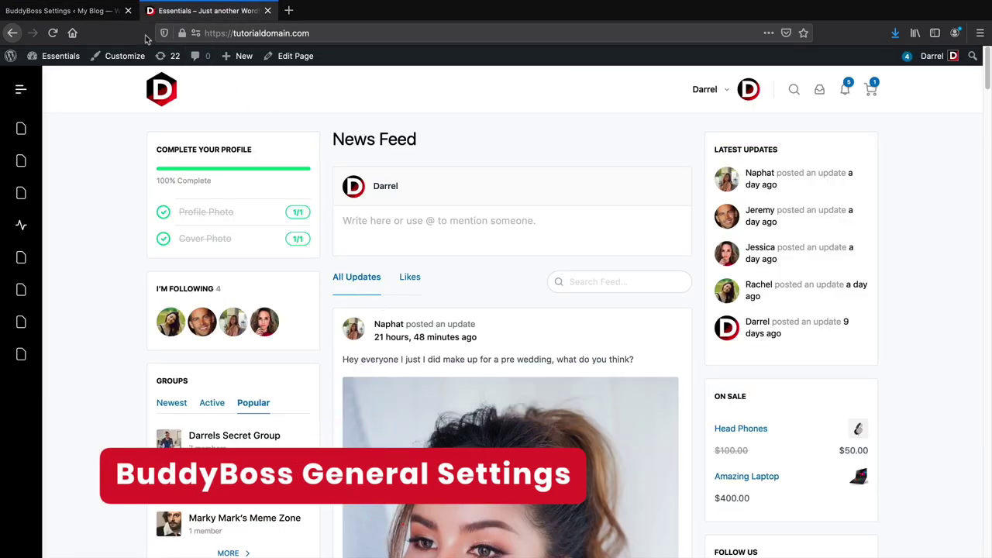
pyautogui.click(114, 17)
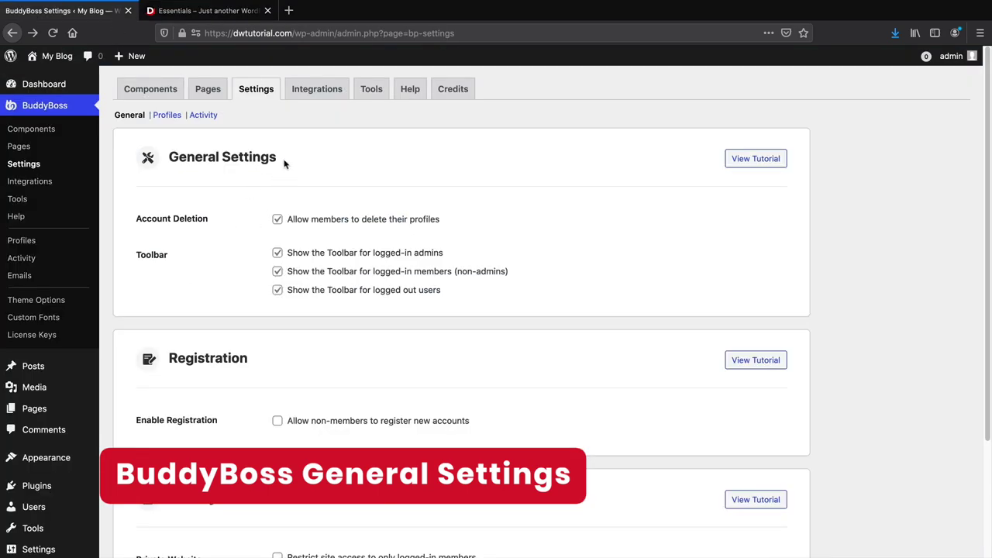
pyautogui.moveTo(284, 160); pyautogui.dragTo(167, 157)
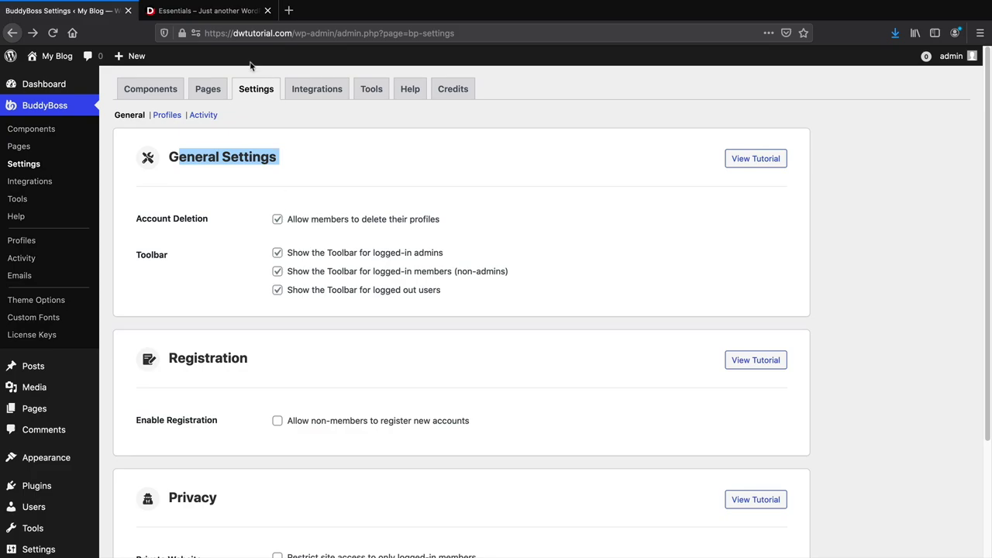
pyautogui.click(224, 11)
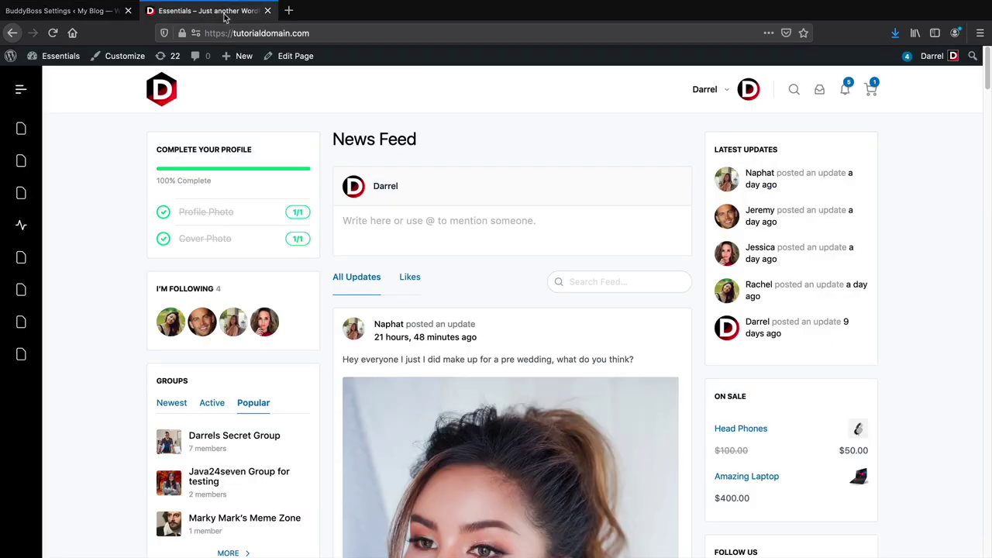
pyautogui.click(90, 13)
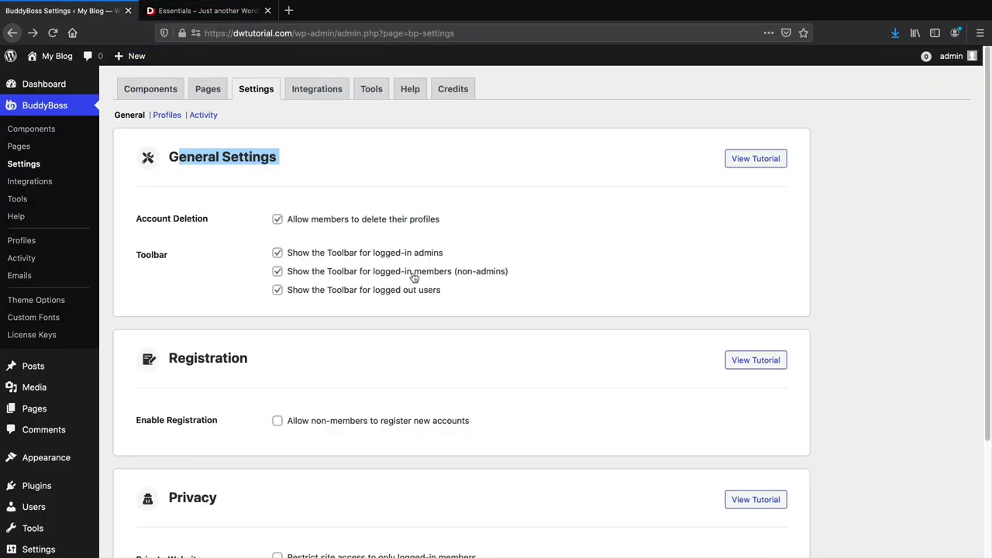
pyautogui.click(209, 15)
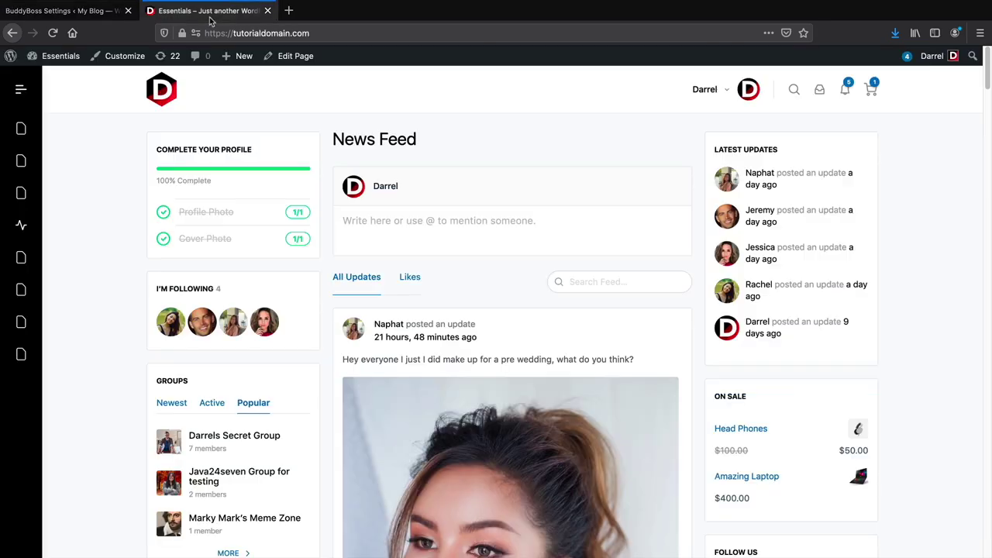
pyautogui.click(93, 11)
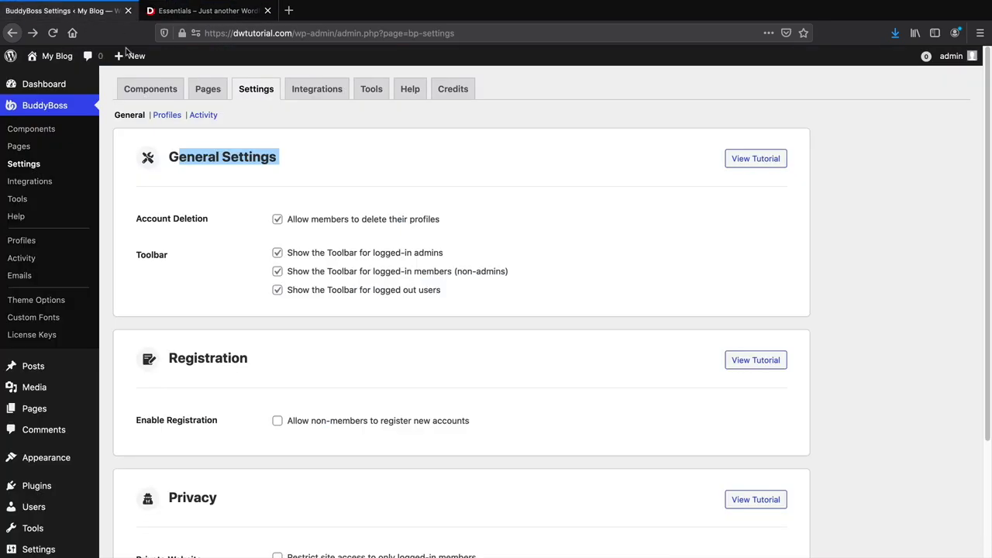
# Hide the toolbar for non-admin members and logged-out users, and allow non-member registration
pyautogui.click(277, 271)
pyautogui.click(277, 289)
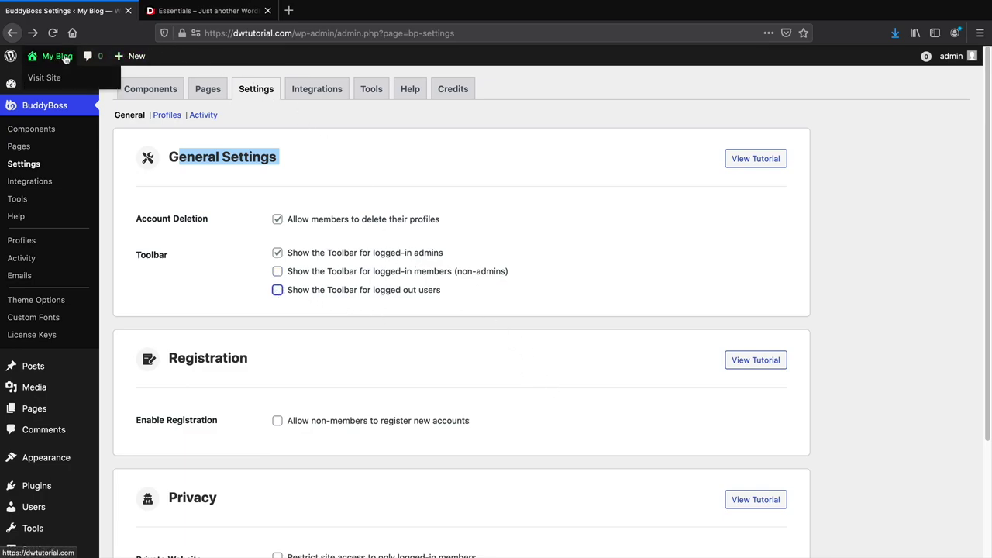
pyautogui.moveTo(131, 59)
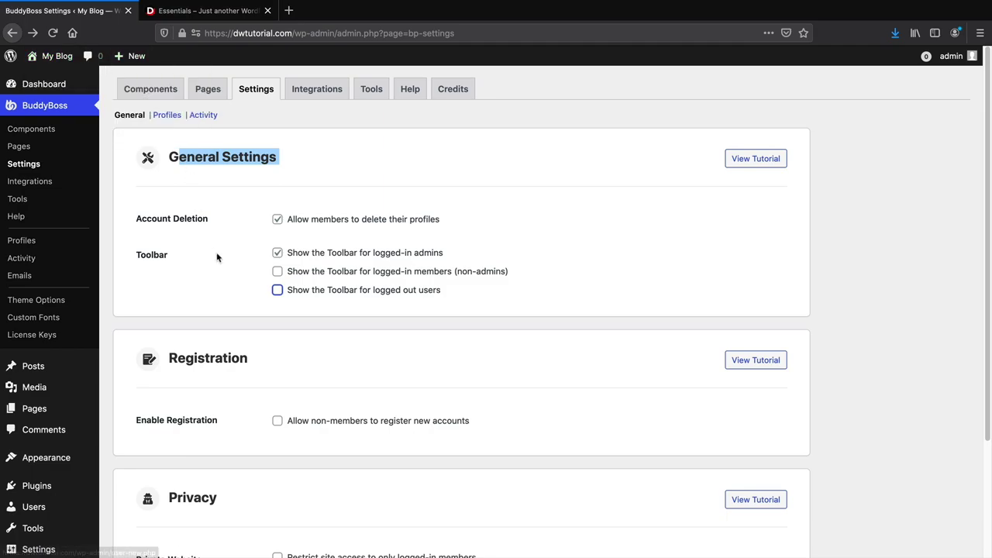
pyautogui.scroll(-5, 217, 258)
pyautogui.moveTo(224, 286); pyautogui.dragTo(185, 298)
pyautogui.click(277, 283)
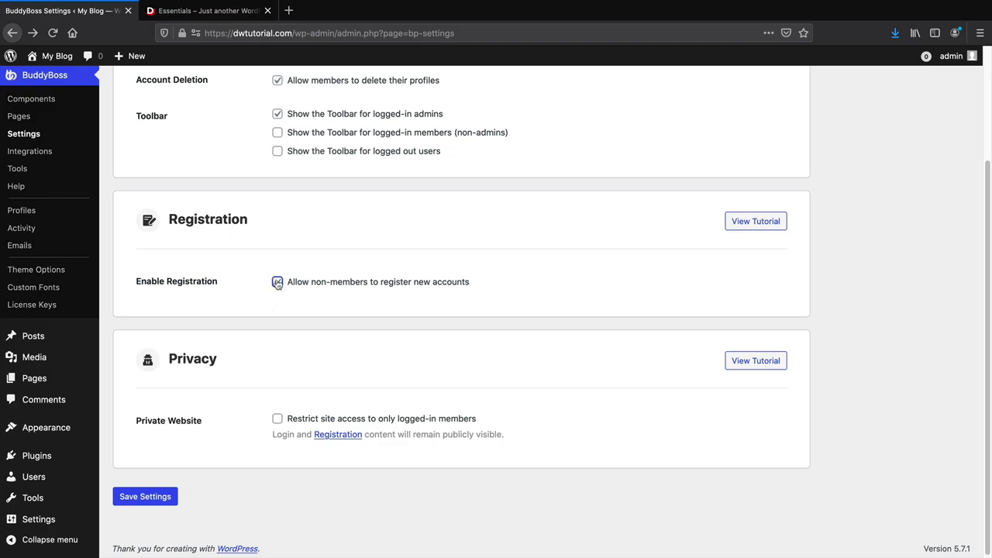
pyautogui.scroll(-1, 278, 284)
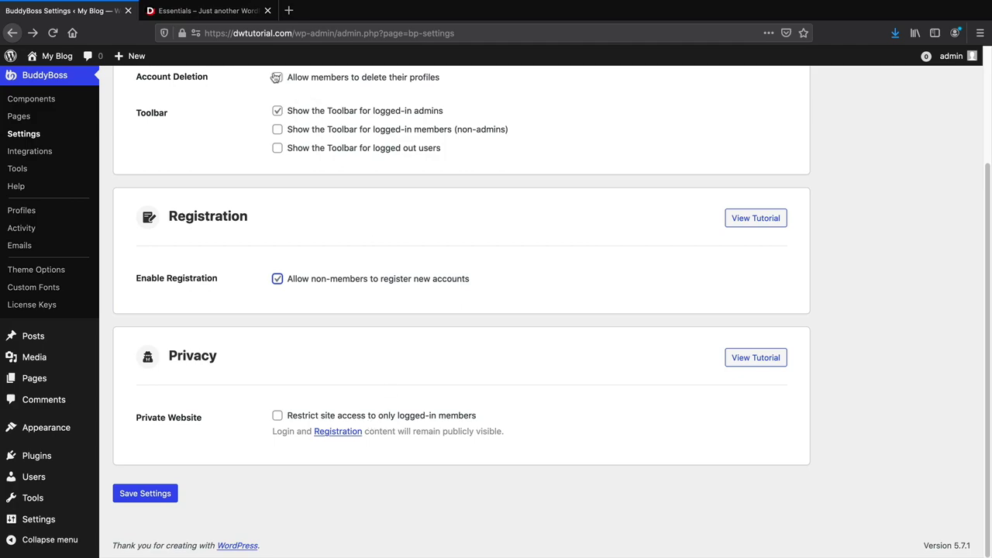
# Look at the live site in the other tab, then return to BuddyBoss General Settings
pyautogui.click(233, 18)
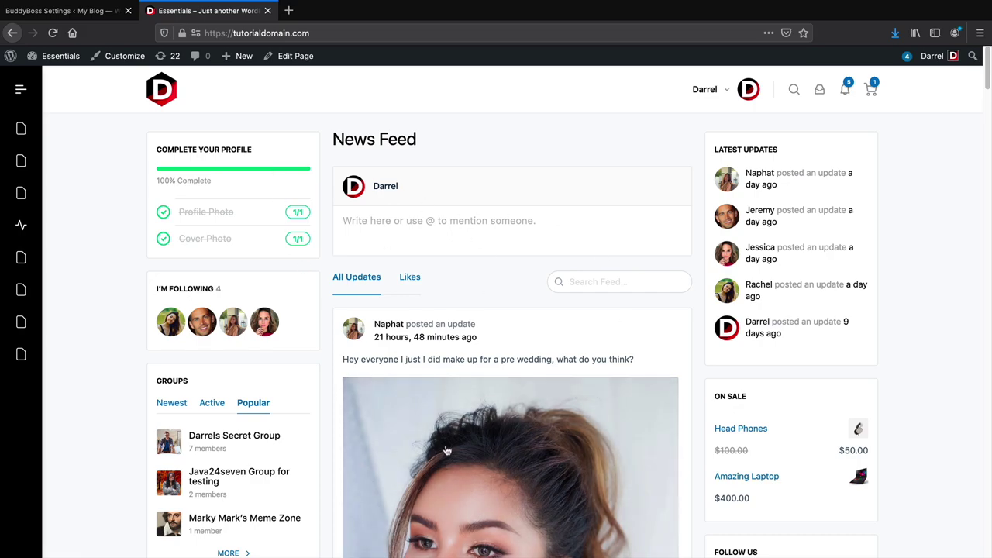
pyautogui.click(109, 11)
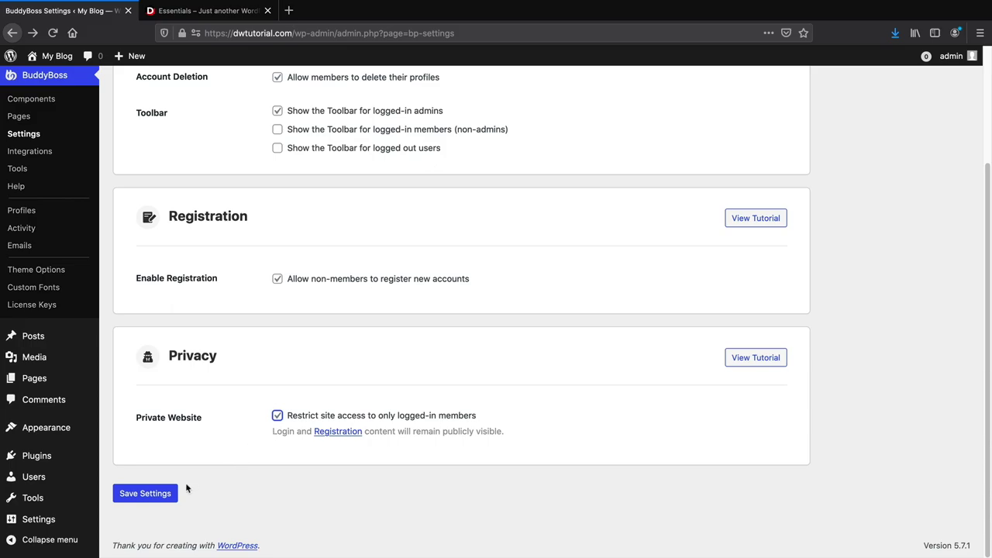
# Save the general settings and open the Create an Account form in a private window
pyautogui.click(155, 503)
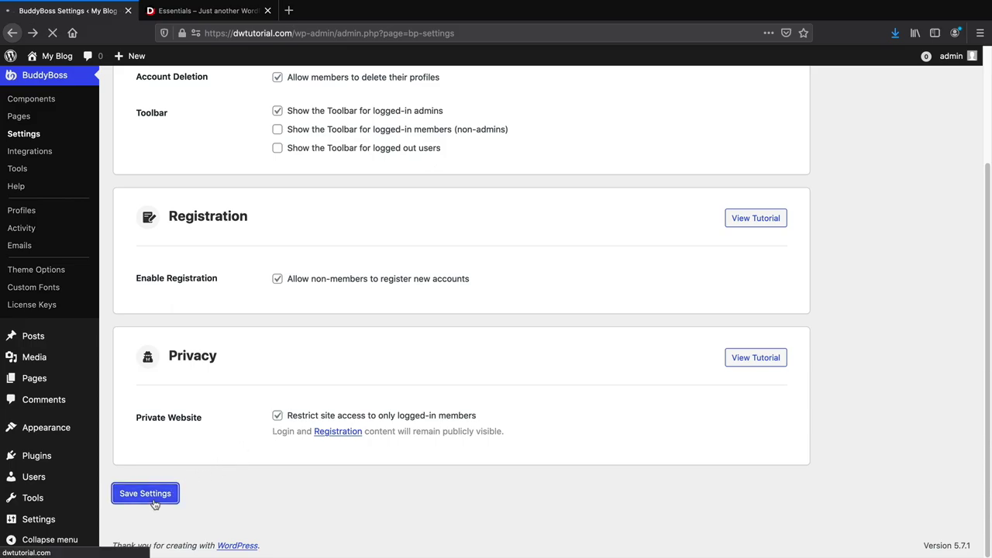
pyautogui.scroll(-10, 151, 500)
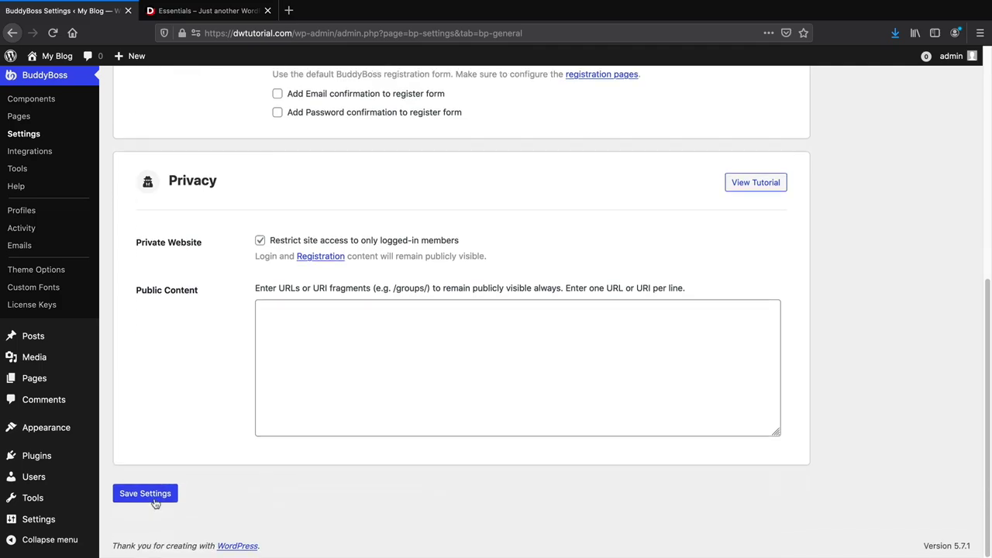
pyautogui.scroll(2, 231, 380)
pyautogui.rightClick(312, 313)
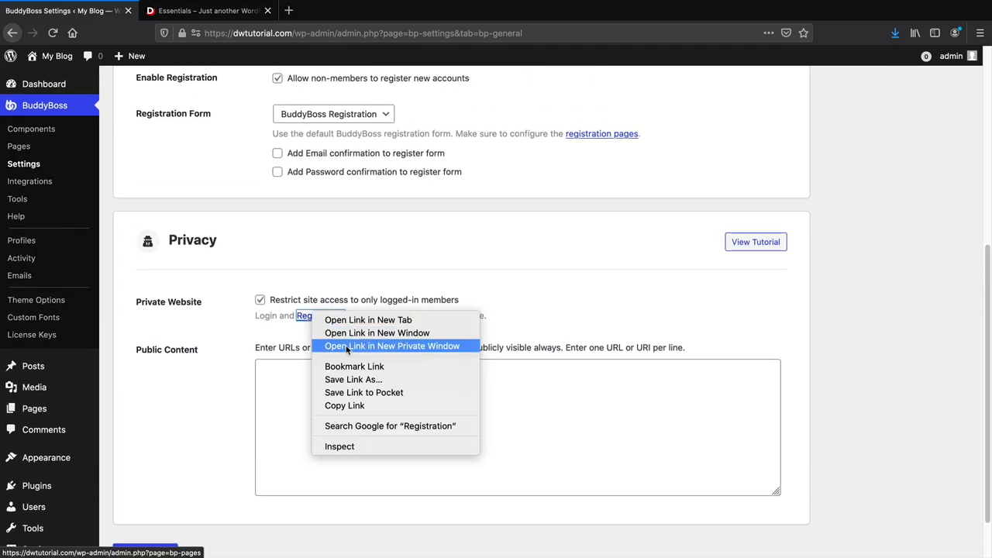
pyautogui.click(346, 347)
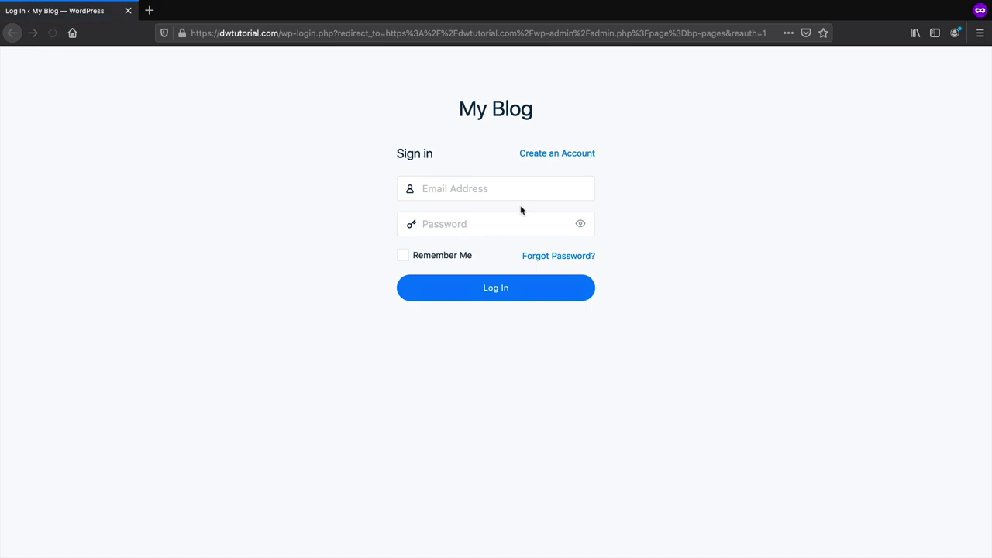
pyautogui.click(558, 156)
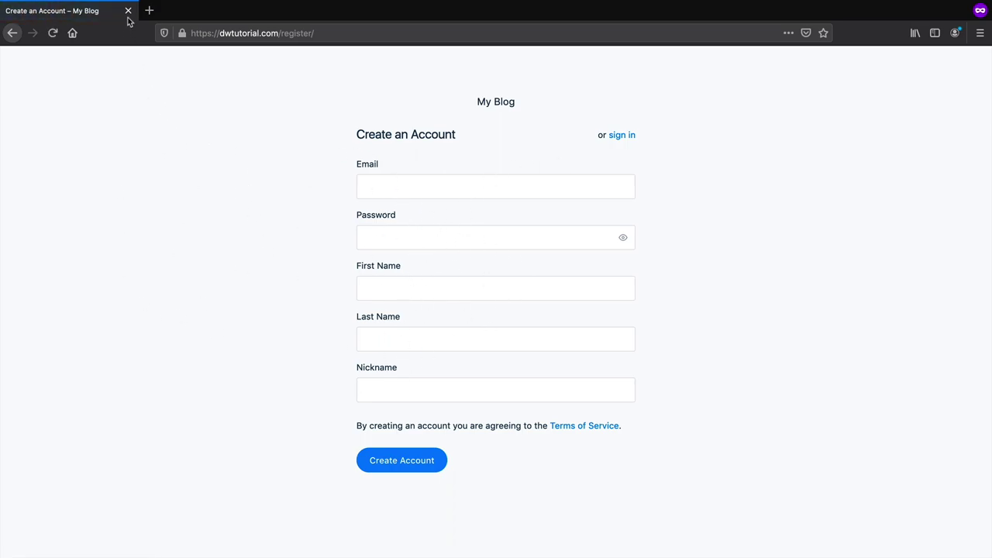
pyautogui.hotkey('ctrl', 'Left')
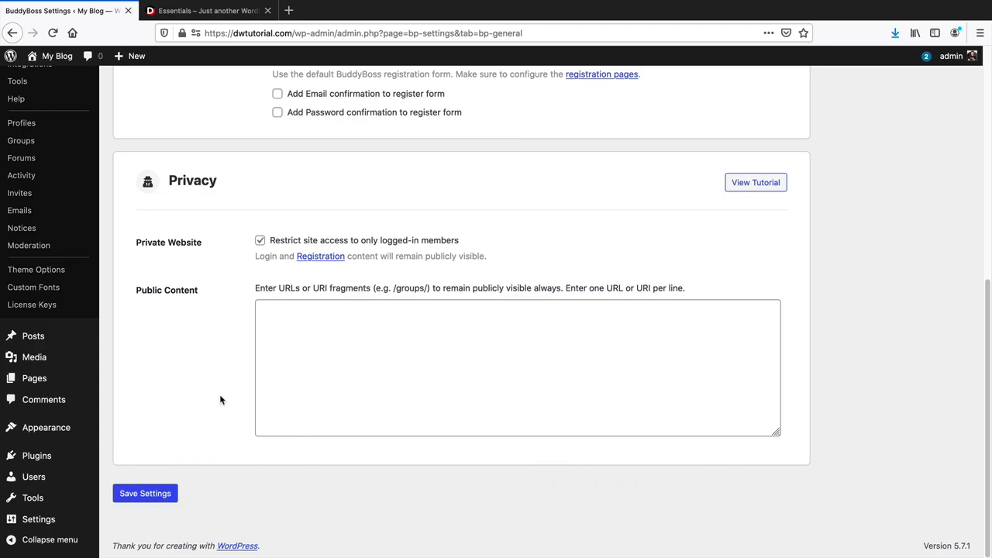
# Add /main-members/ to Public Content and save the members-only privacy settings
pyautogui.click(285, 321)
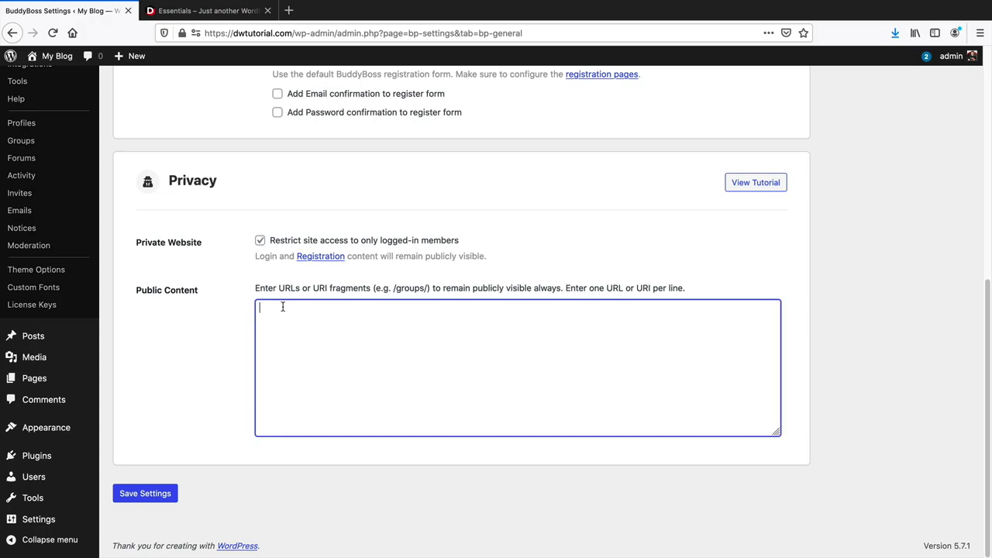
pyautogui.rightClick(284, 310)
pyautogui.click(318, 375)
pyautogui.moveTo(294, 33); pyautogui.dragTo(339, 33)
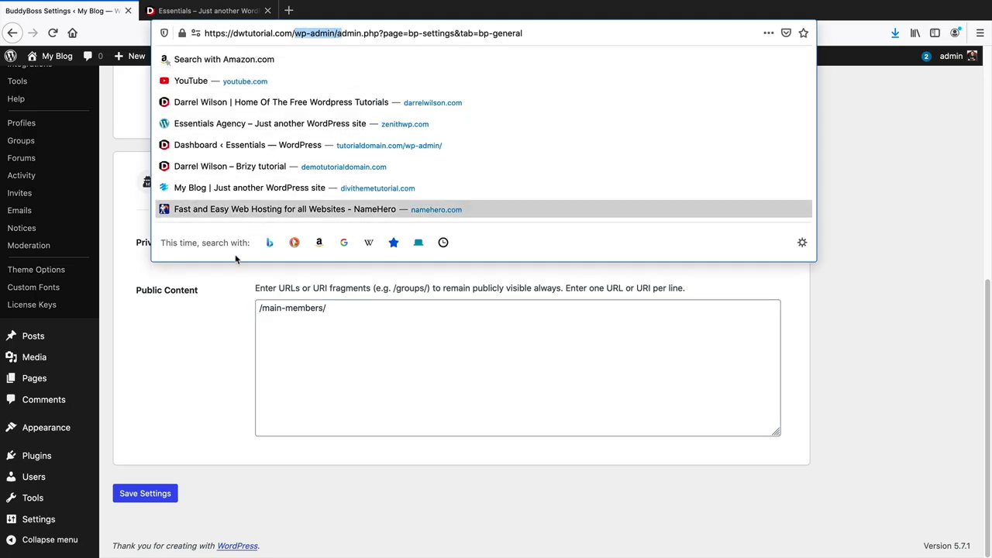
pyautogui.click(172, 406)
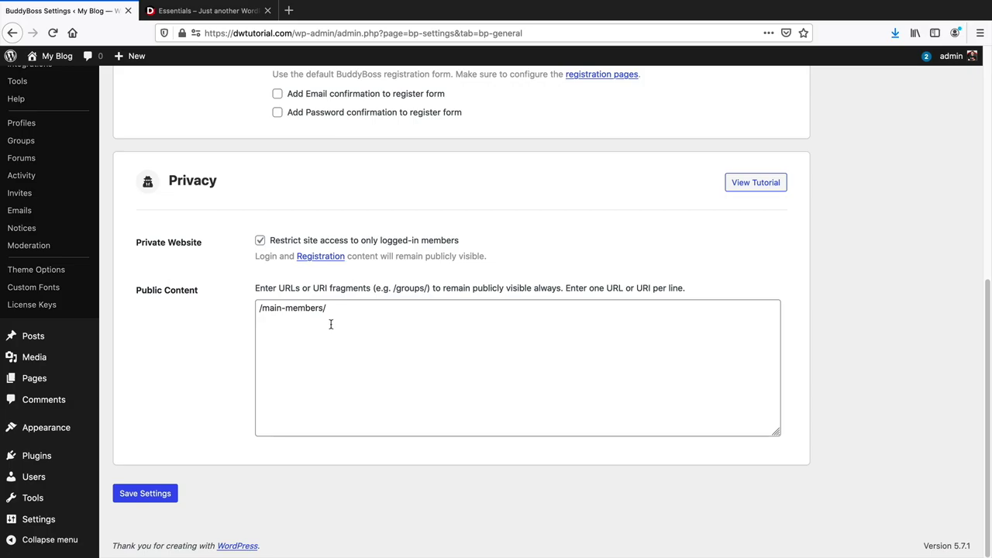
pyautogui.moveTo(201, 242); pyautogui.dragTo(152, 242)
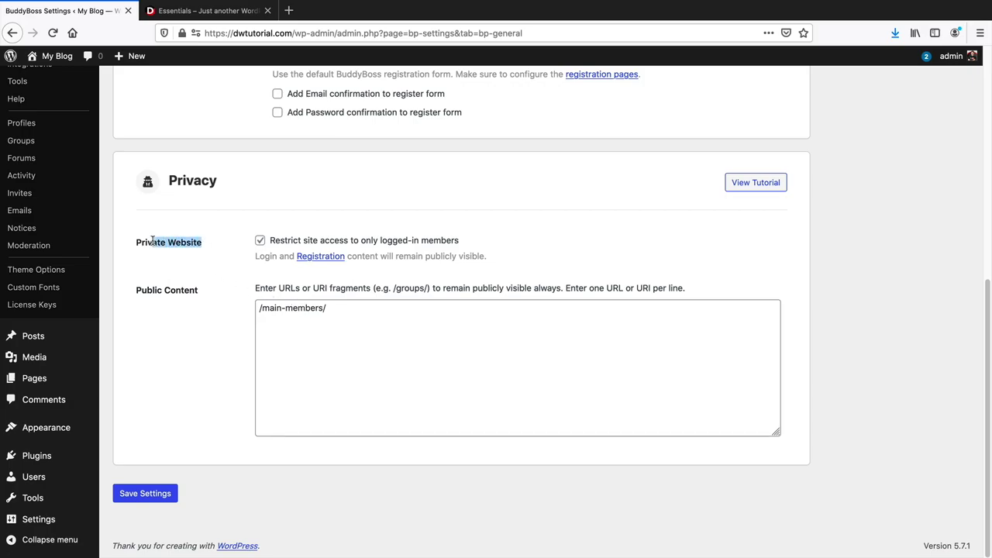
pyautogui.click(149, 499)
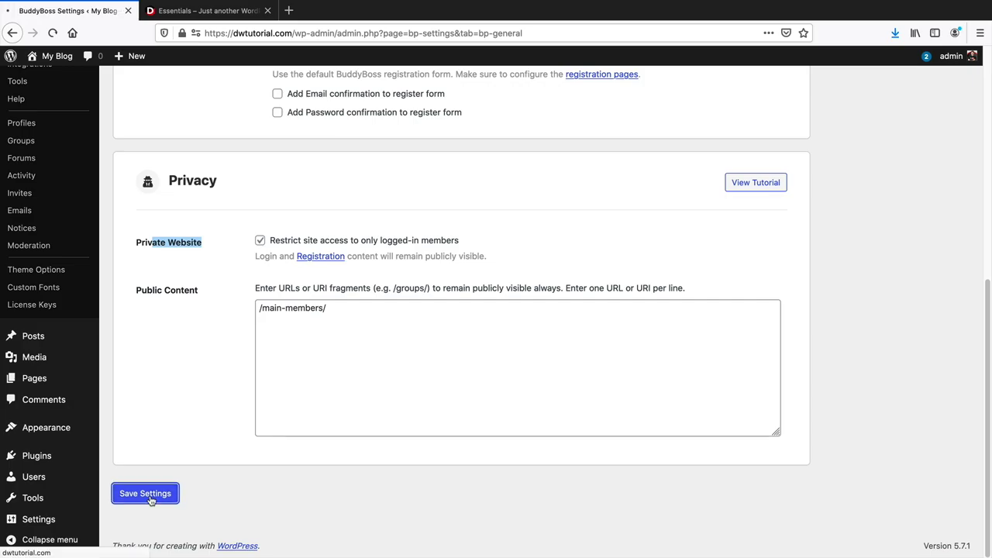
# Visit dwtutorial.com/main-members/ in a private window as a logged-out visitor
pyautogui.rightClick(316, 257)
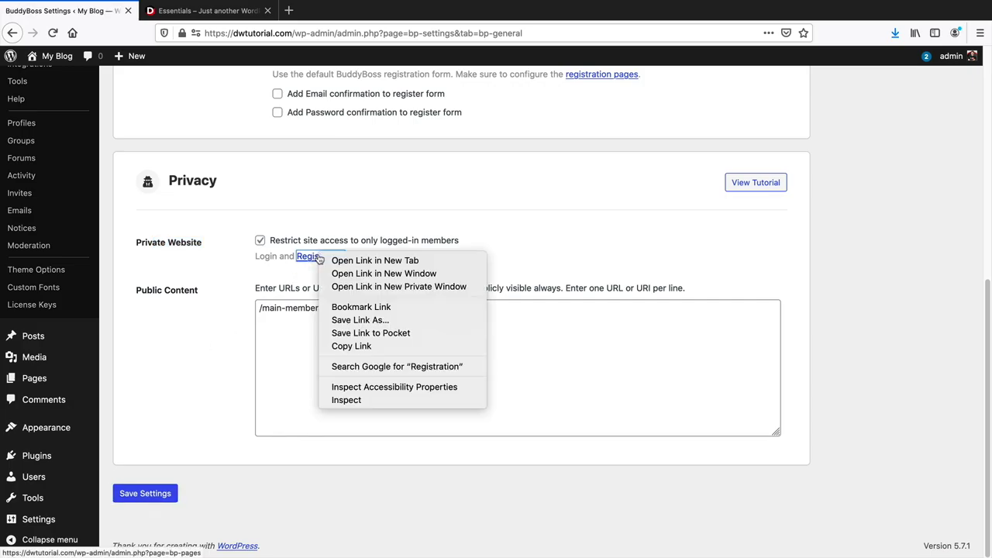
pyautogui.click(345, 287)
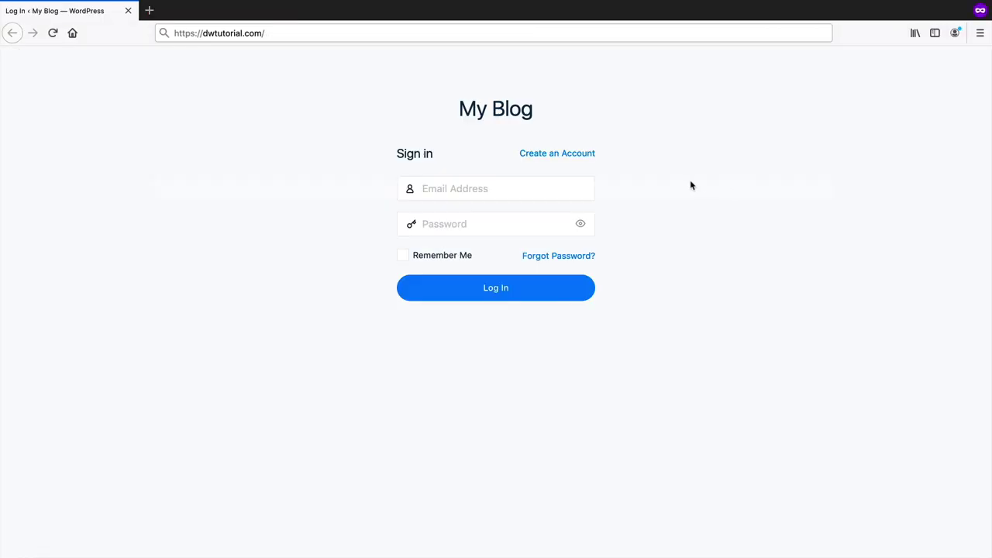
pyautogui.click(349, 25)
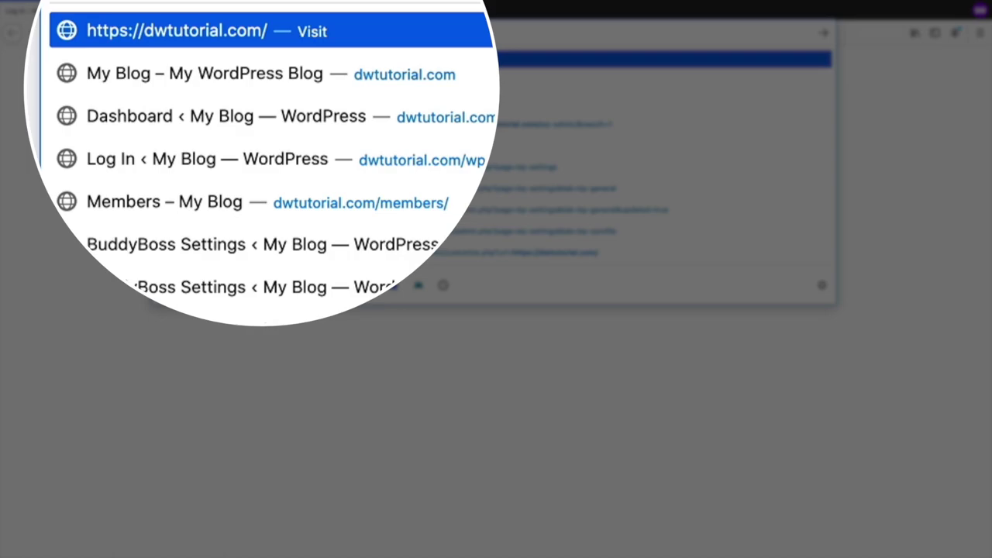
pyautogui.write('main-members/')
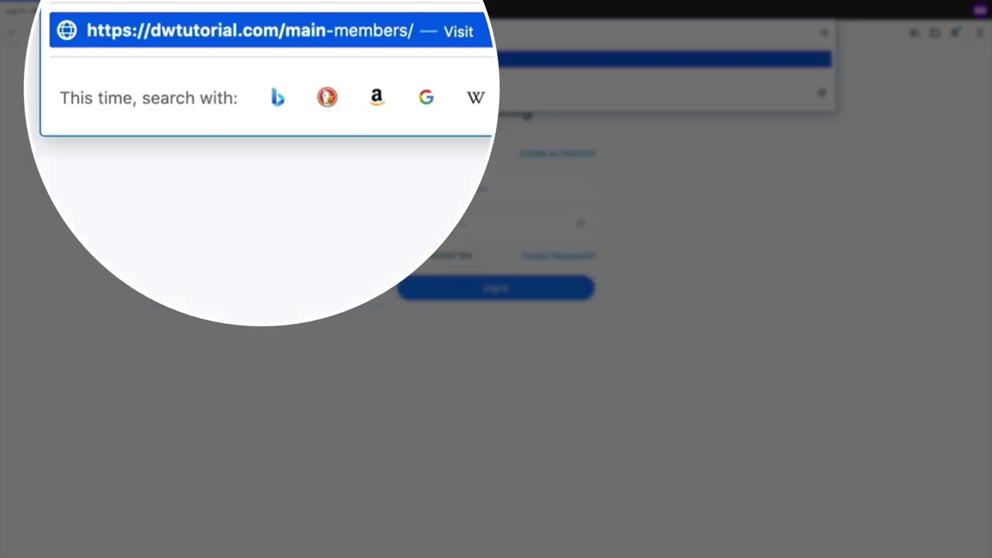
pyautogui.press('Return')
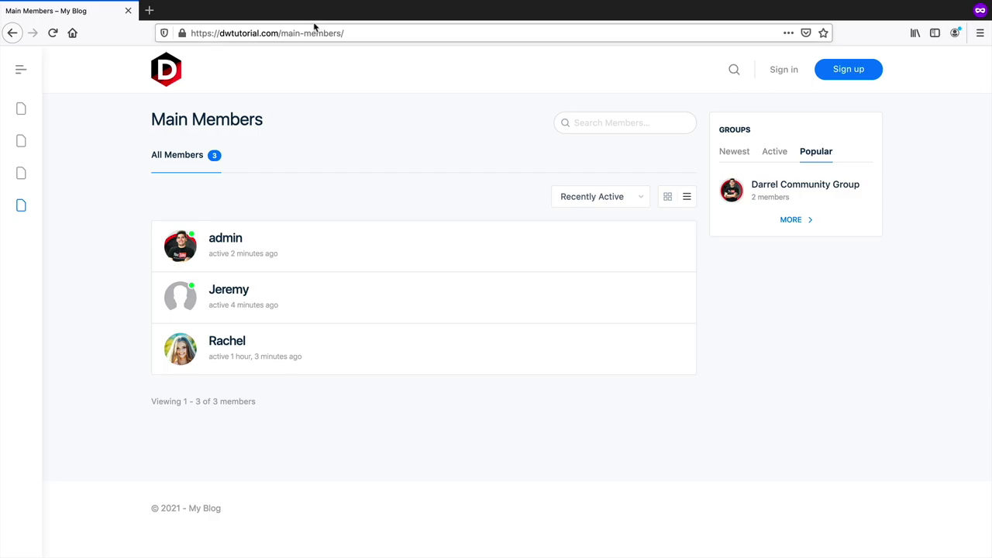
# Check the groups page, then untick the members-only restriction and save
pyautogui.click(21, 140)
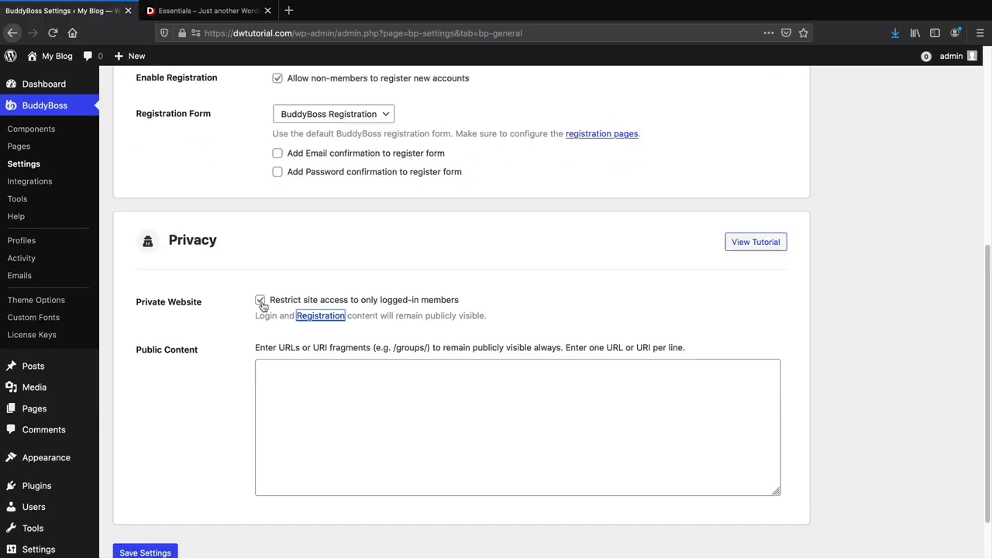
pyautogui.click(259, 300)
pyautogui.click(166, 552)
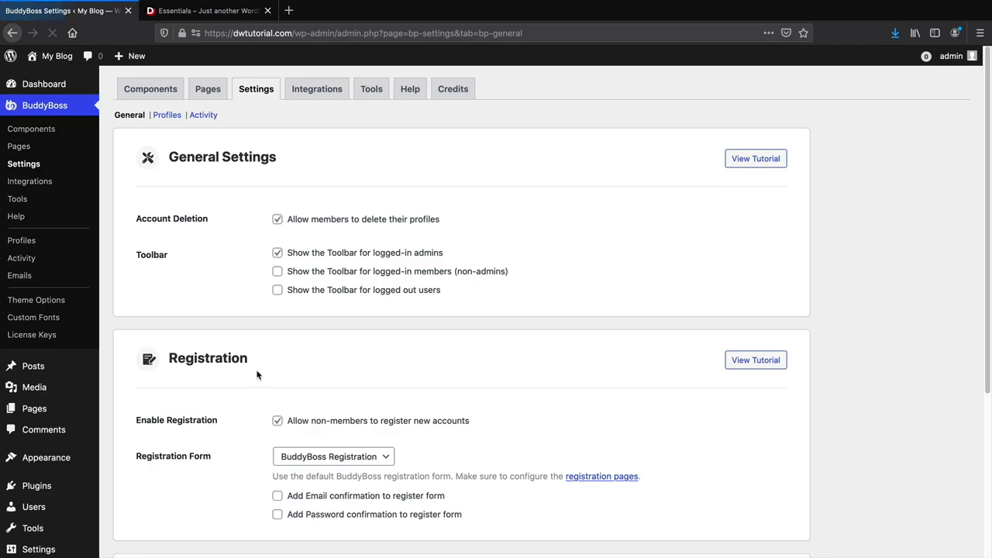
# Confirm the home page is public in a private window, then save the general settings again
pyautogui.scroll(-3, 253, 379)
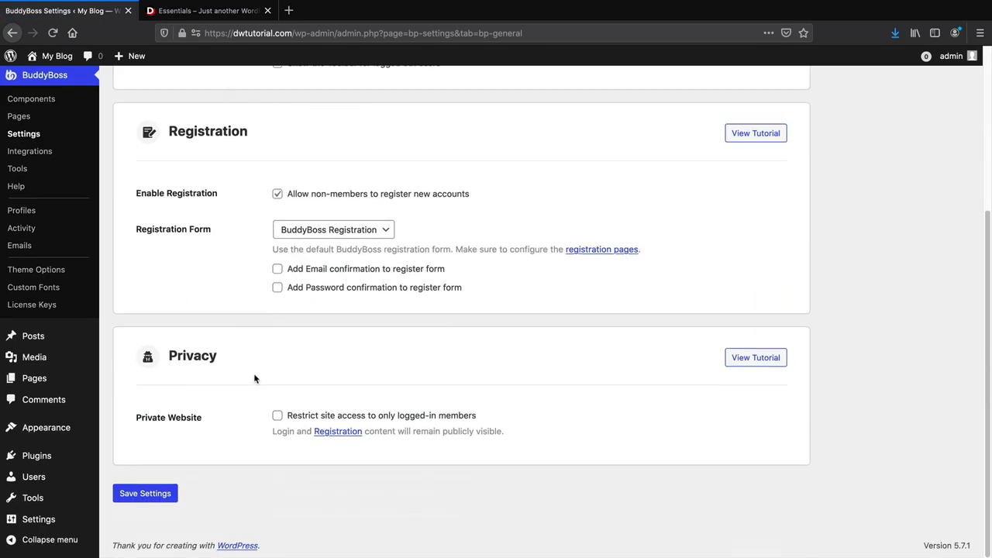
pyautogui.rightClick(332, 433)
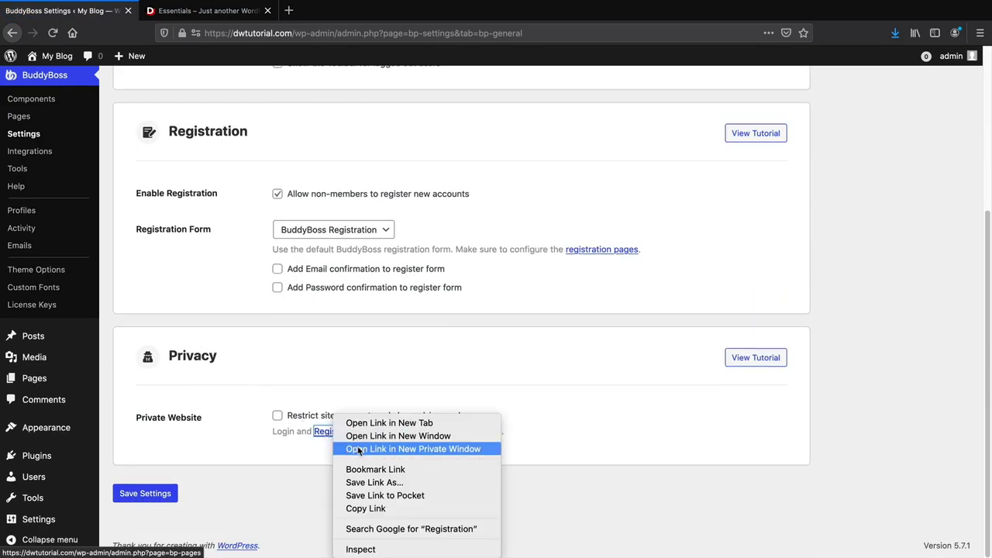
pyautogui.click(362, 449)
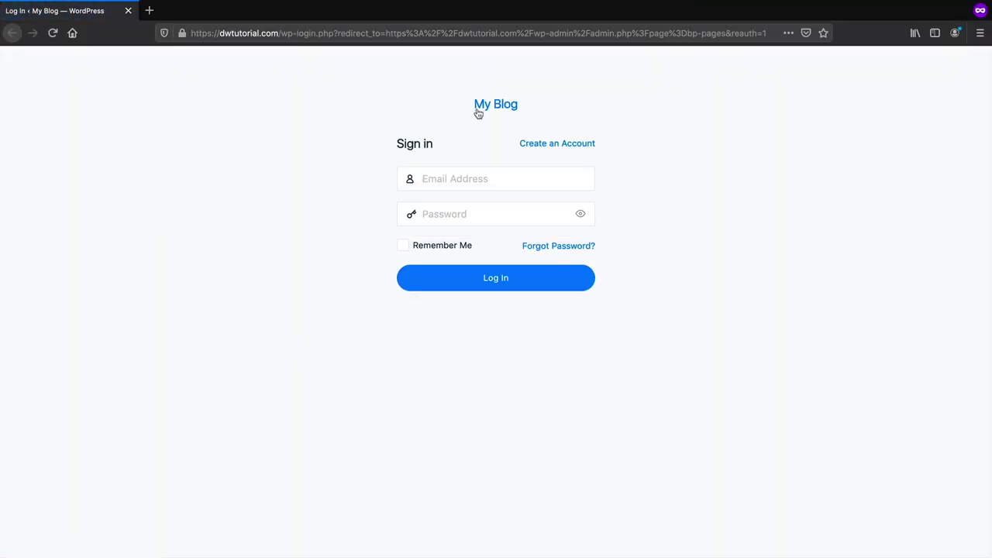
pyautogui.click(480, 110)
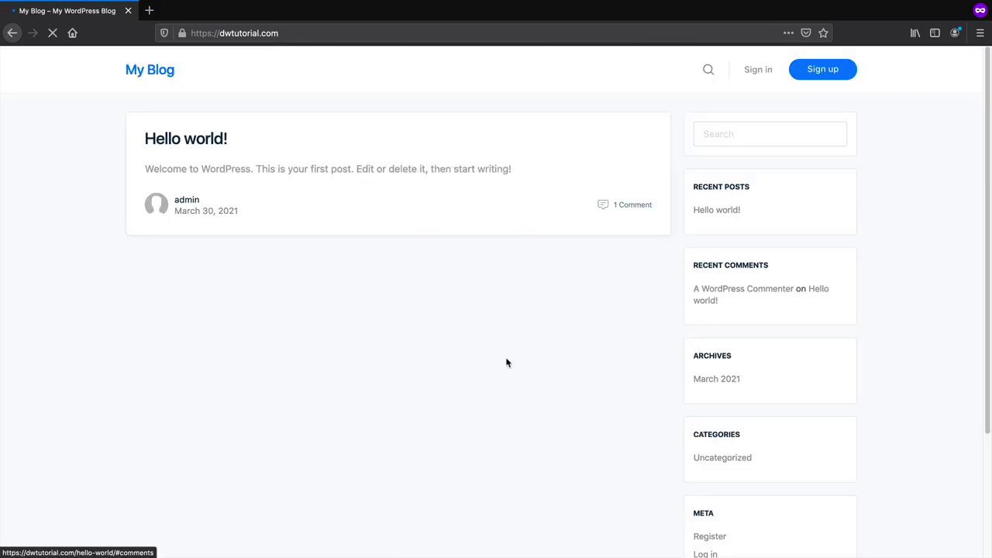
pyautogui.click(13, 33)
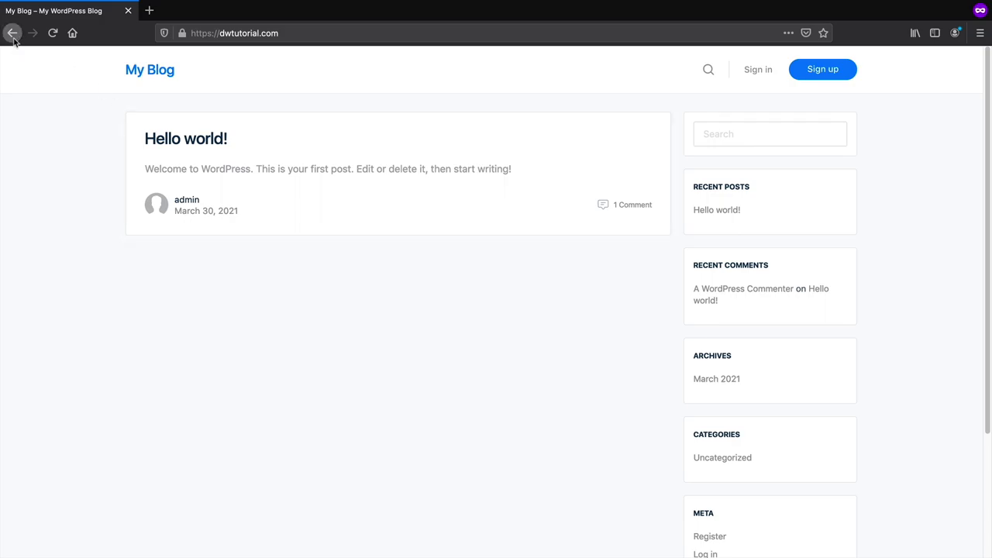
pyautogui.hotkey('ctrl', 'Left')
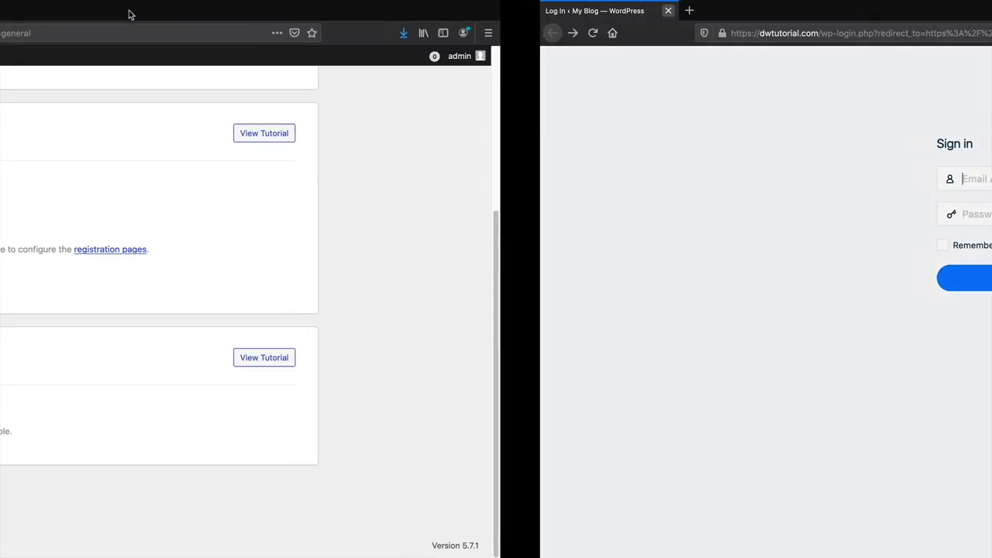
pyautogui.scroll(5, 214, 493)
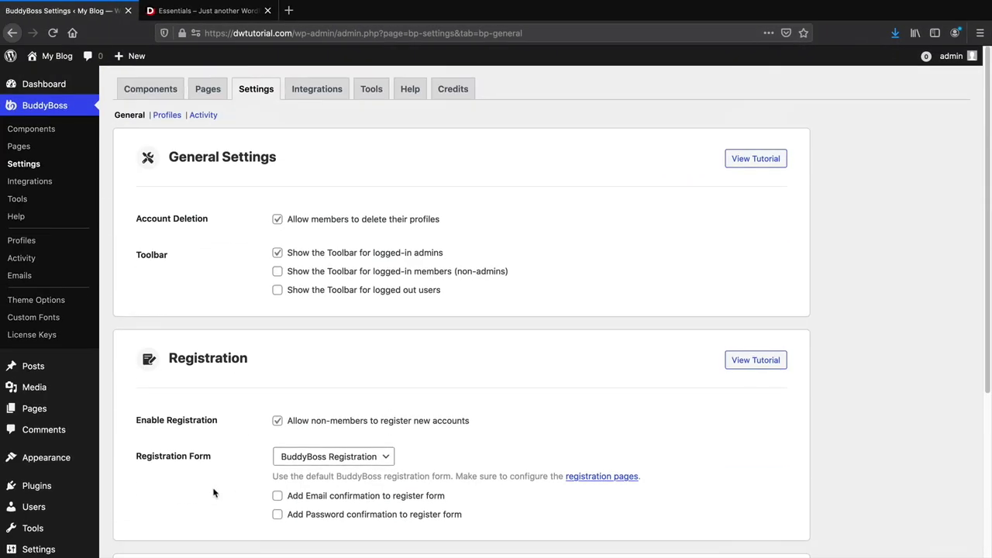
pyautogui.scroll(-5, 215, 370)
pyautogui.click(164, 502)
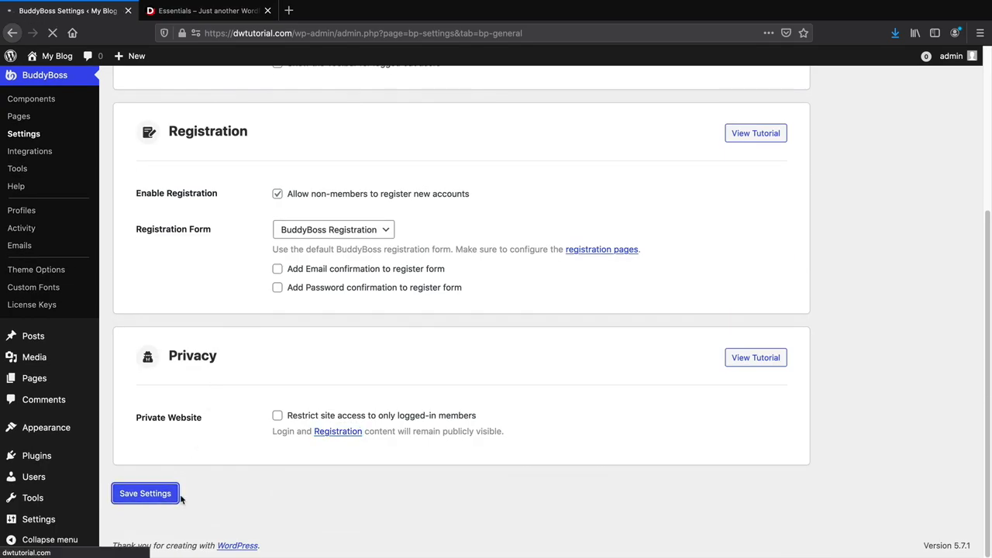
pyautogui.scroll(3, 184, 490)
# View the BuddyBoss Profiles settings and compare them with the logged-in member's live profile page
pyautogui.click(167, 116)
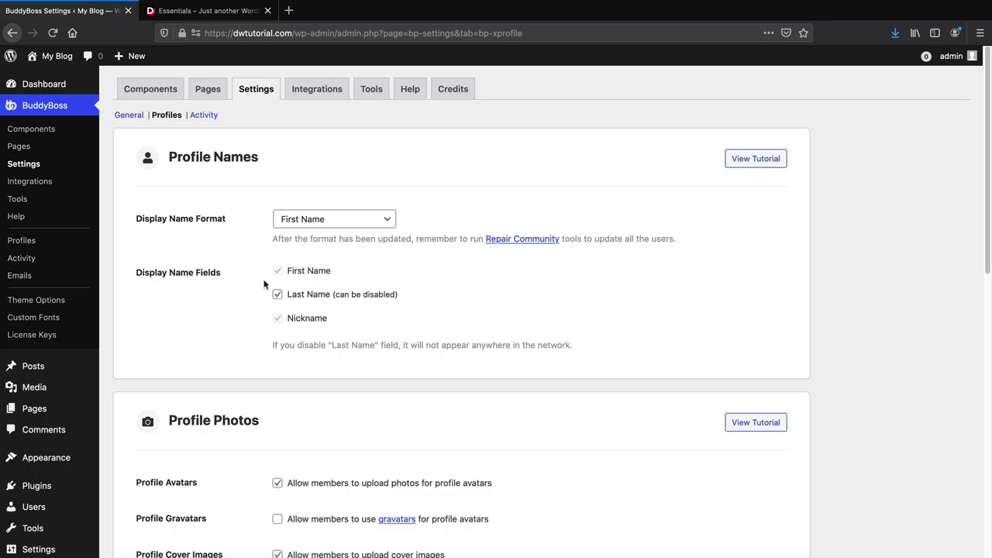
pyautogui.scroll(-4, 267, 281)
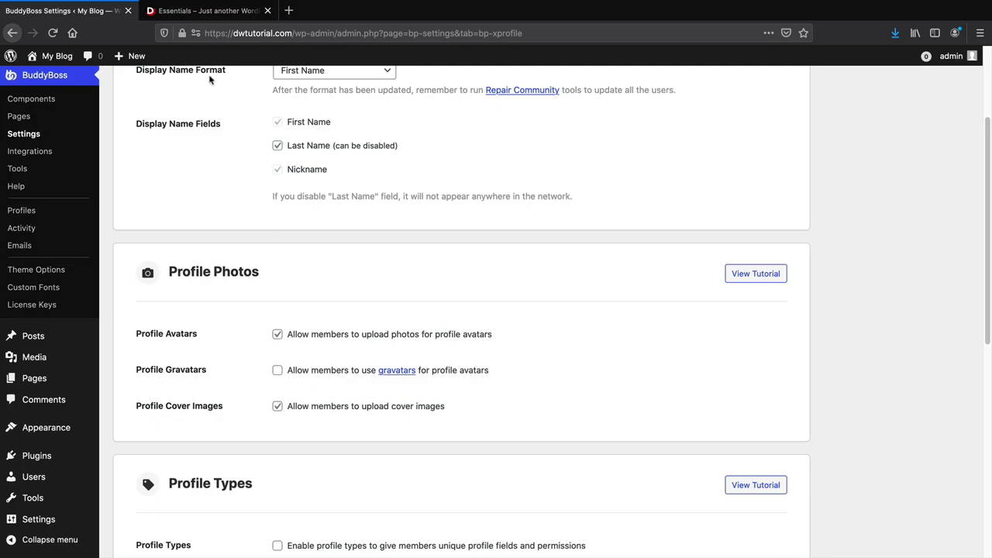
pyautogui.click(200, 13)
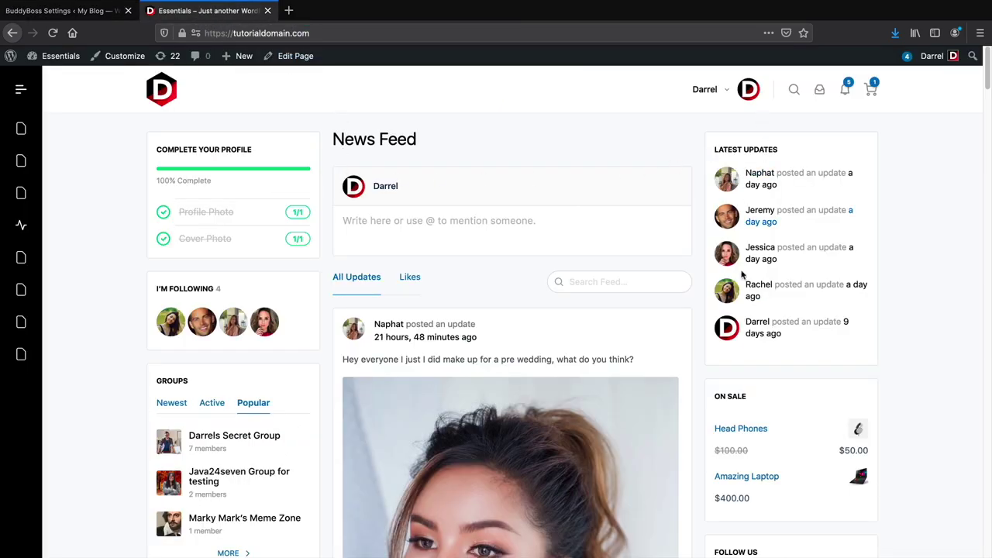
pyautogui.click(728, 328)
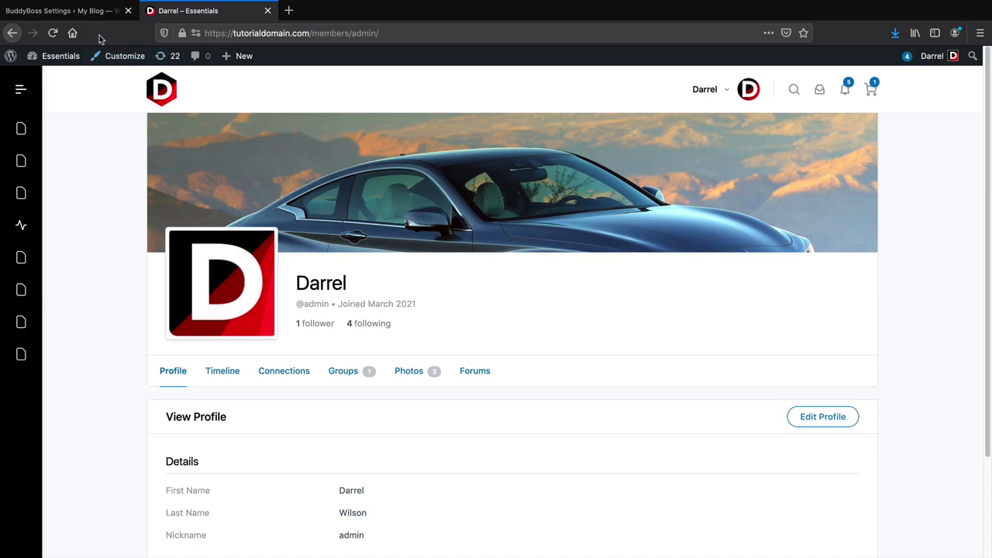
# Back in Profiles settings, review the Profile Types section, which is not enabled
pyautogui.click(70, 11)
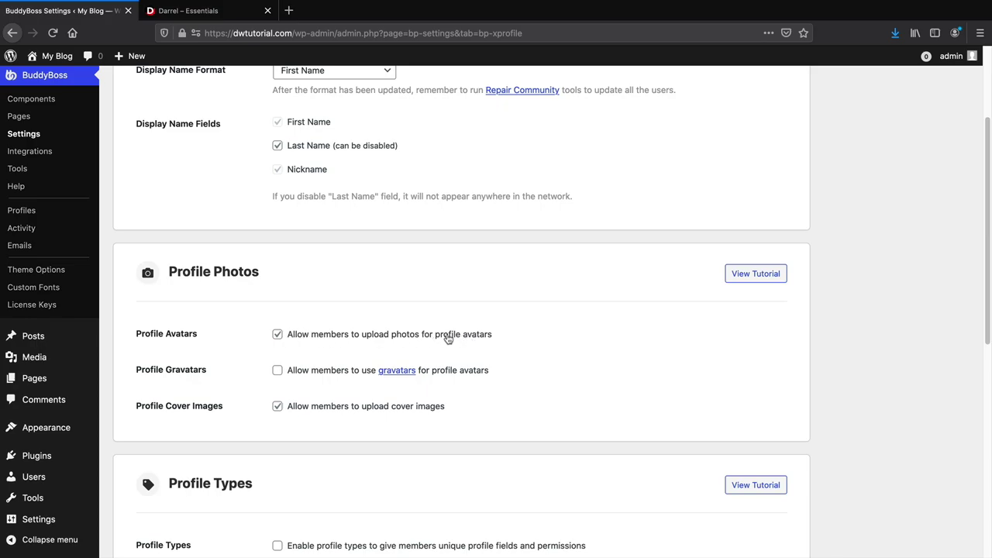
pyautogui.scroll(-5, 450, 337)
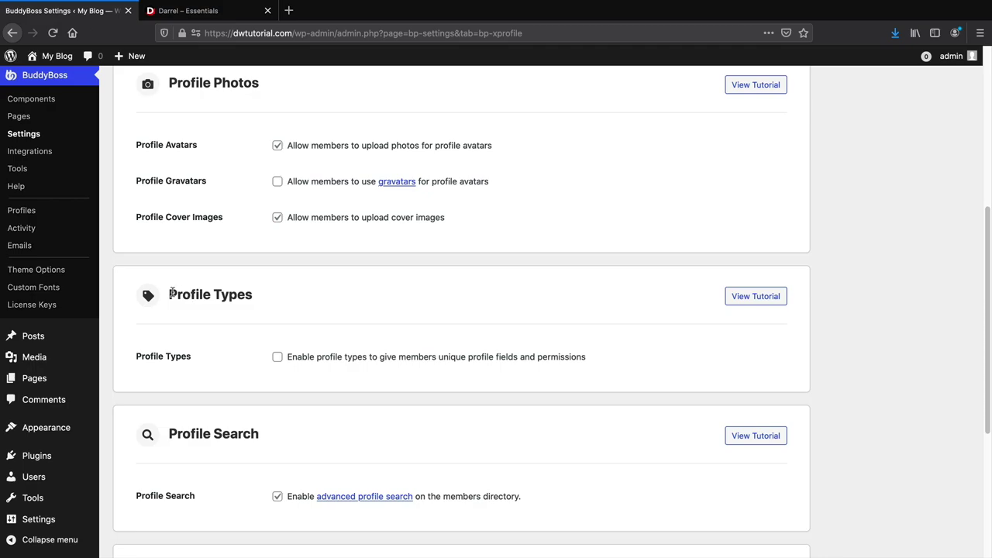
pyautogui.moveTo(170, 293); pyautogui.dragTo(277, 302)
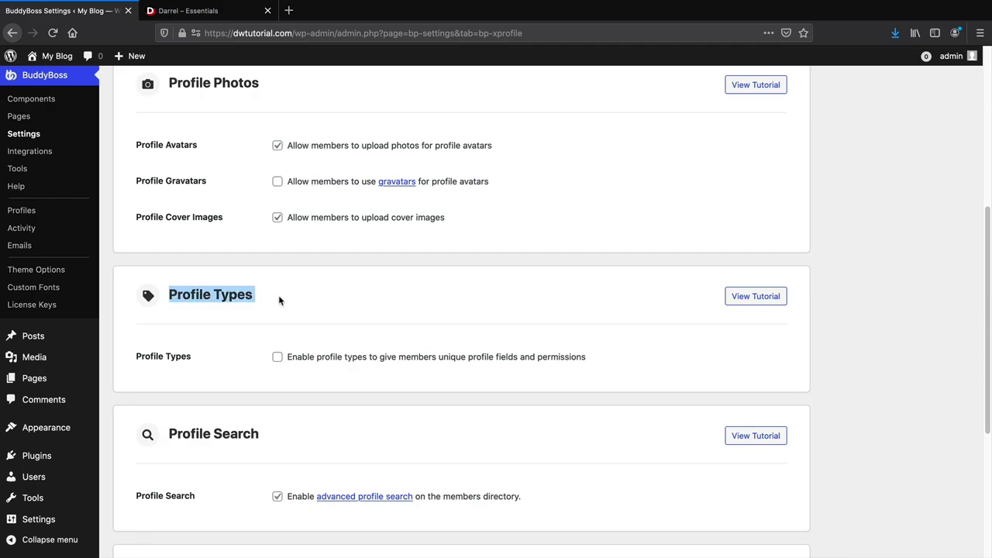
pyautogui.scroll(-1, 280, 301)
pyautogui.click(280, 273)
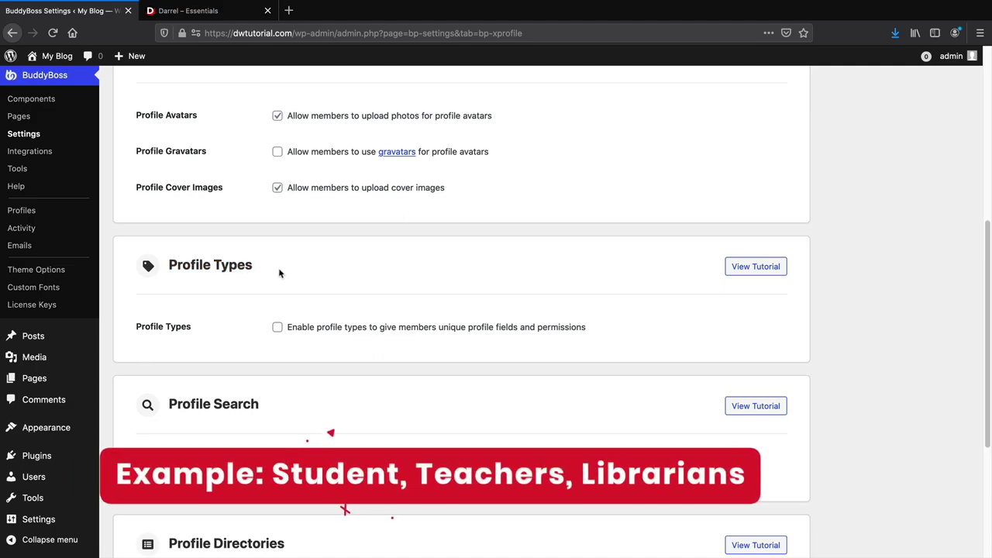
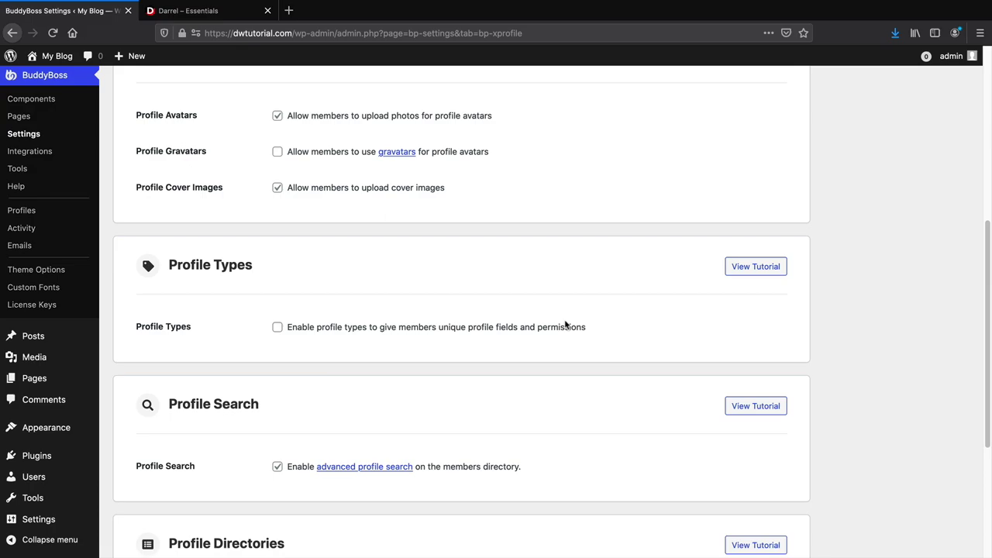
# Find the Profile Directories setting and switch its default view from Grid to List
pyautogui.scroll(-5, 562, 325)
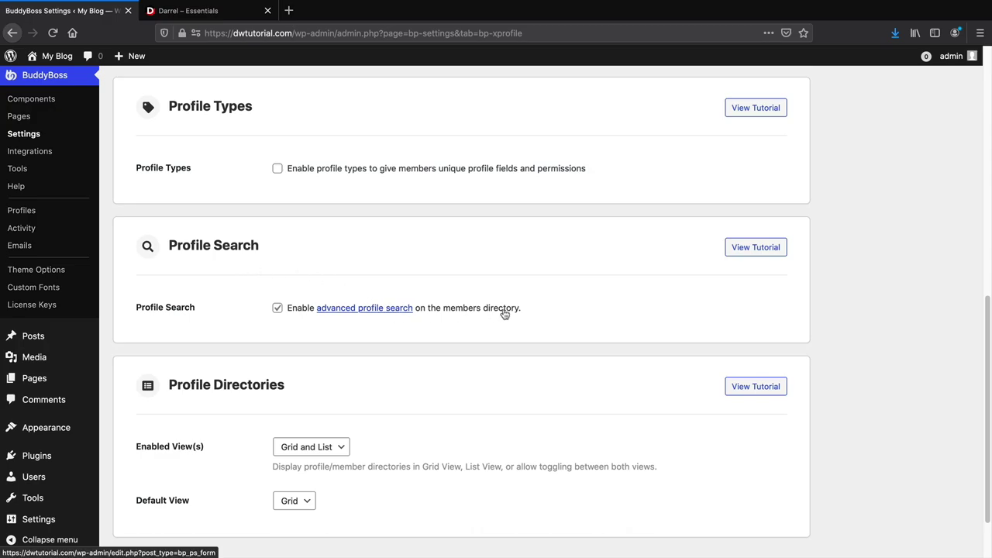
pyautogui.scroll(-3, 479, 313)
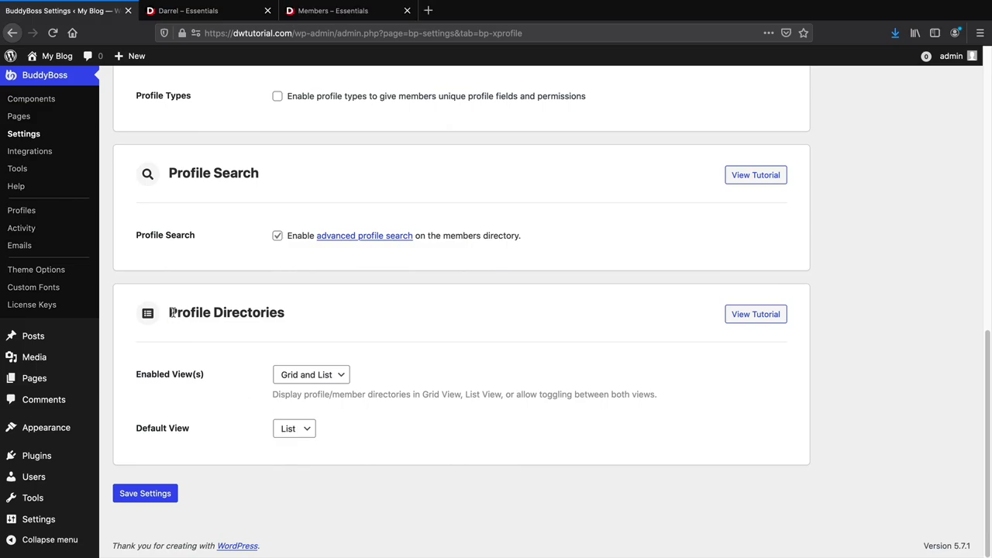
pyautogui.moveTo(172, 313); pyautogui.dragTo(292, 312)
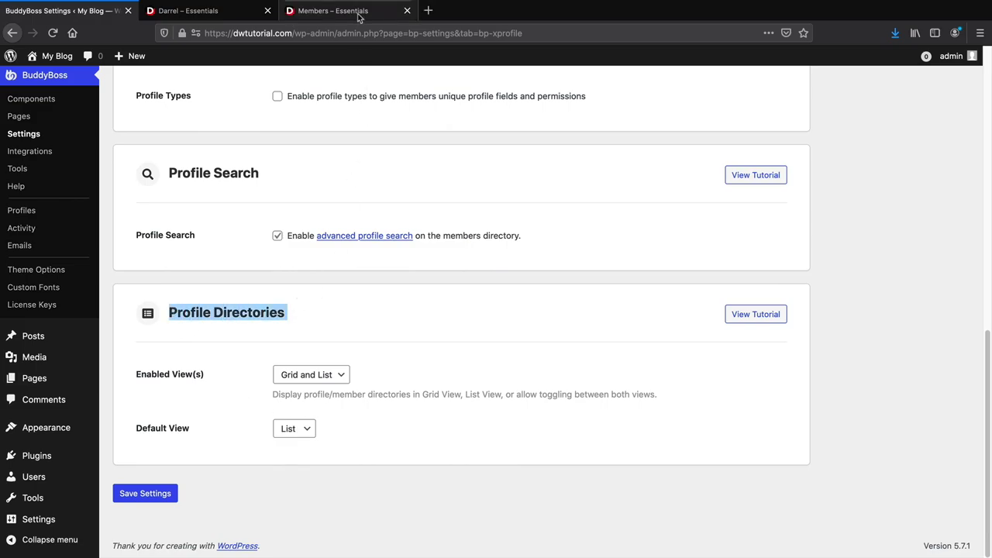
# Compare the Grid and List layouts on the live Members directory, then return to the Profiles settings
pyautogui.click(358, 12)
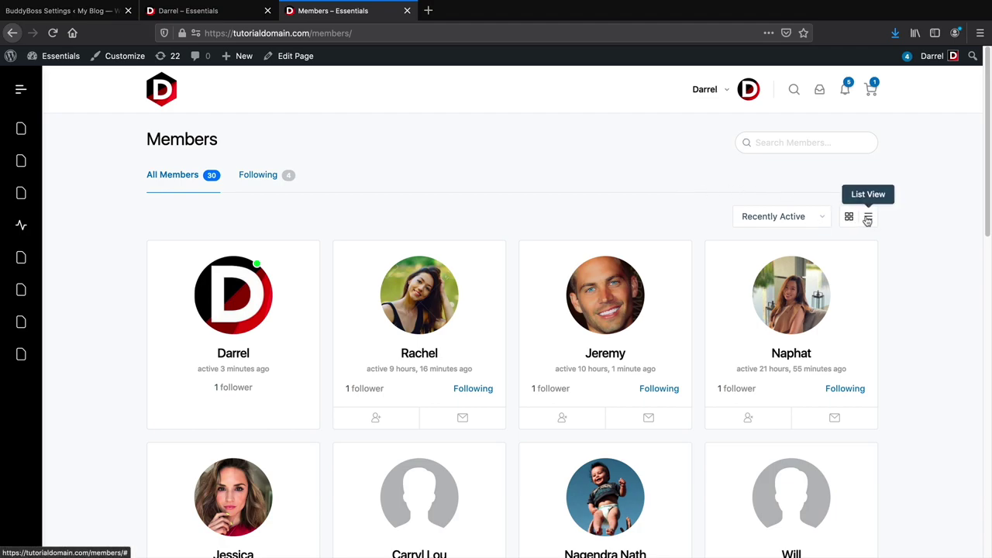
pyautogui.click(868, 219)
pyautogui.click(850, 217)
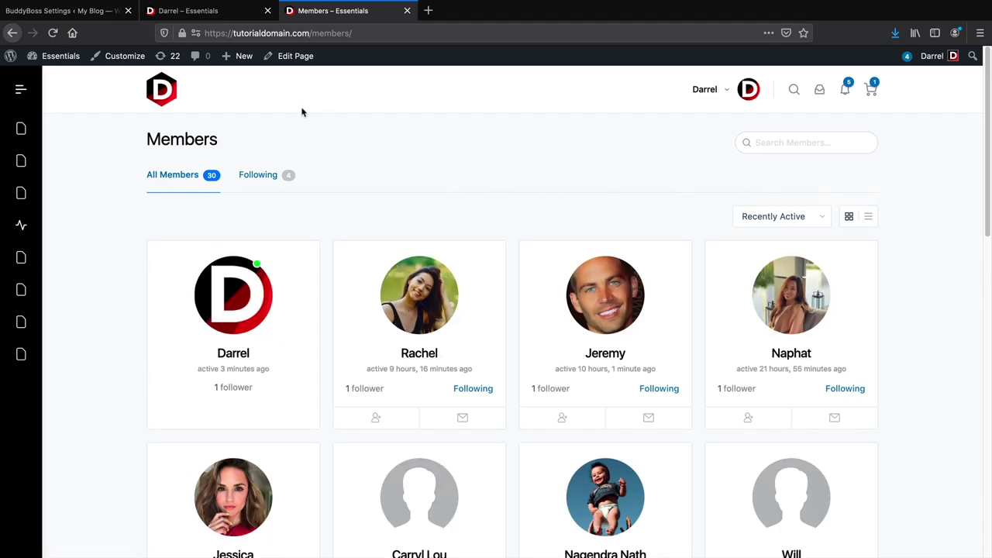
pyautogui.click(90, 11)
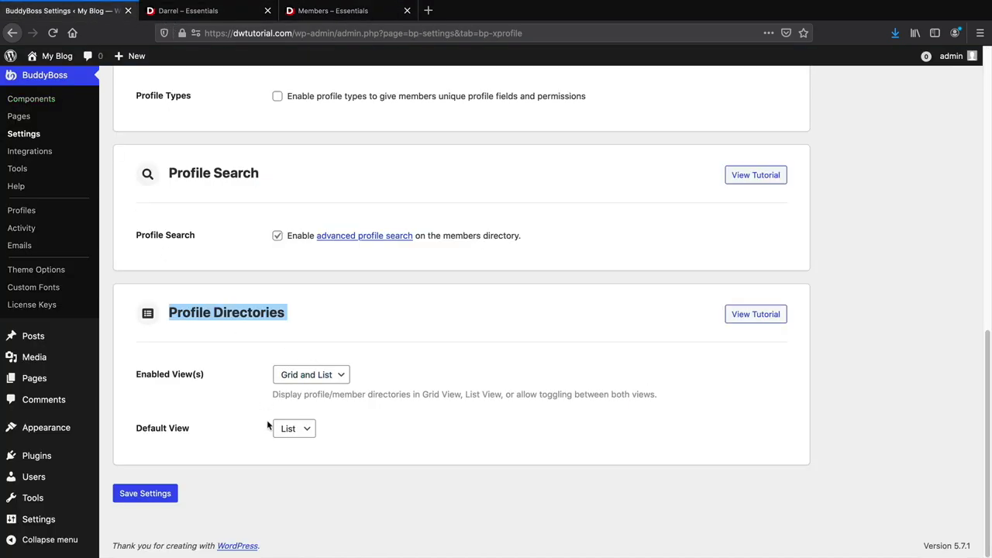
pyautogui.scroll(3, 269, 430)
pyautogui.scroll(7, 269, 431)
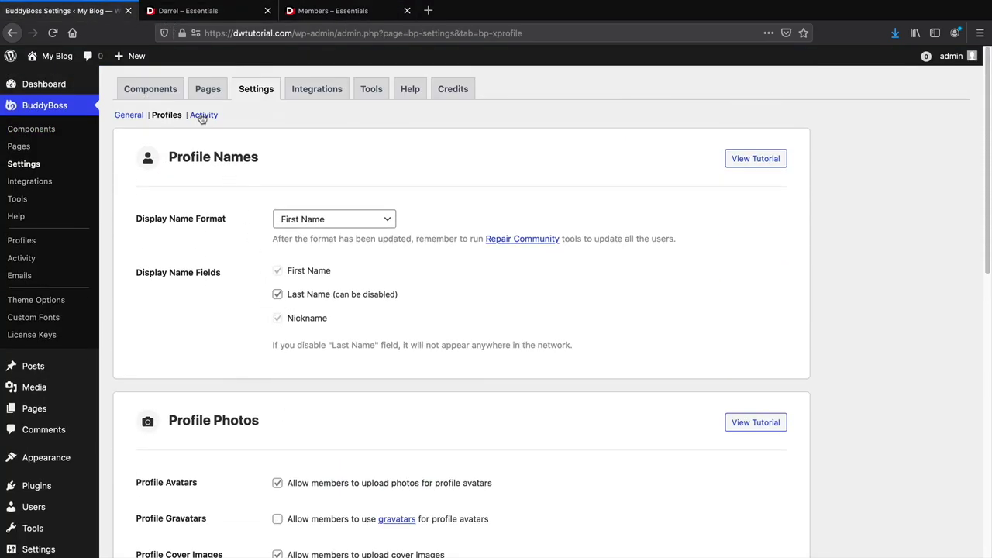
# In Activity settings, uncheck 'Member updates their profile details' and 'Member changes their profile photo'
pyautogui.click(203, 115)
pyautogui.scroll(-1, 692, 272)
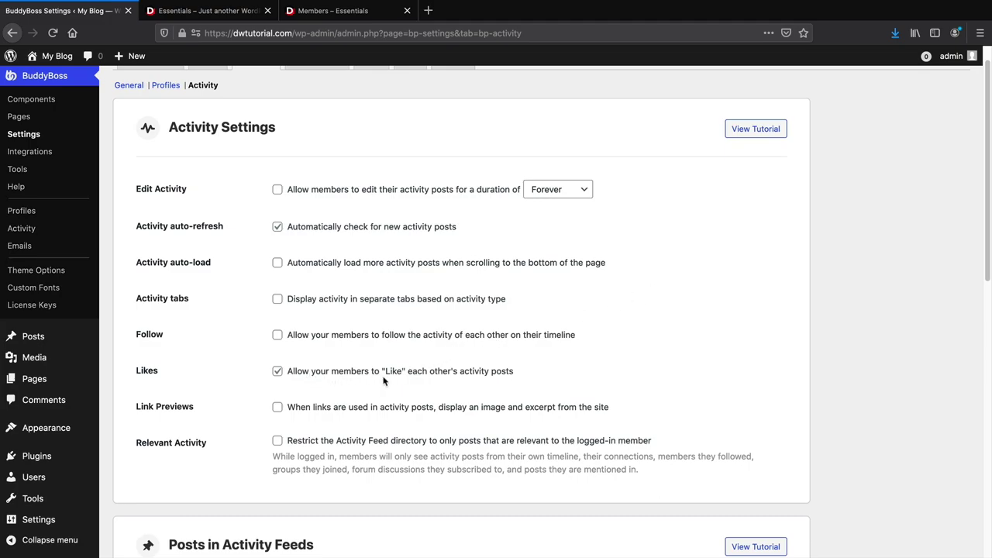
pyautogui.middleClick(725, 337)
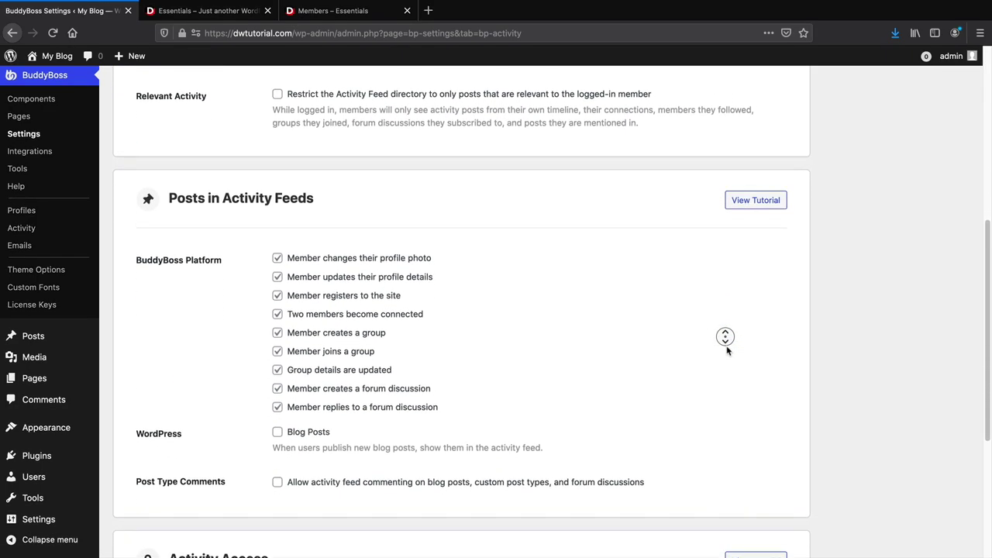
pyautogui.middleClick(728, 351)
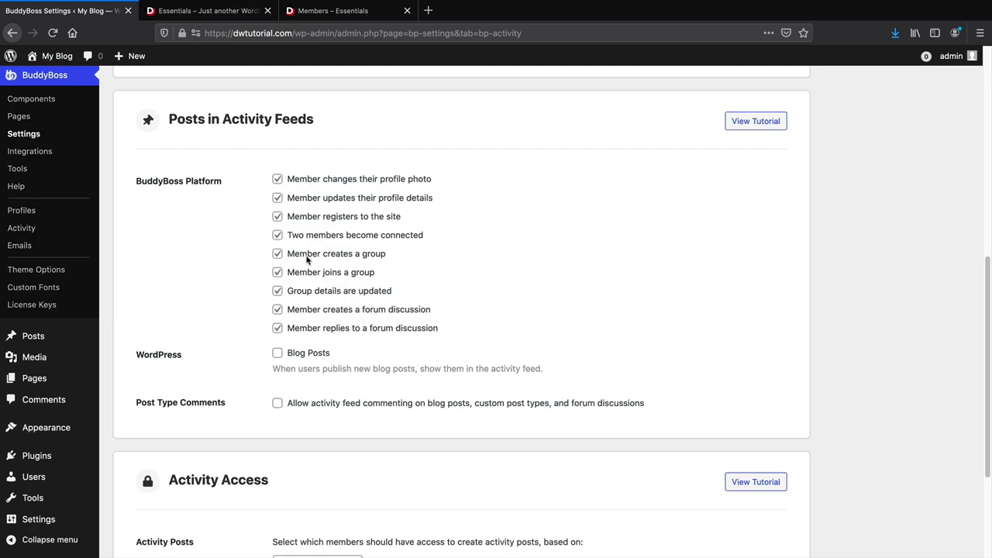
pyautogui.click(278, 198)
pyautogui.click(383, 181)
pyautogui.scroll(-3, 654, 299)
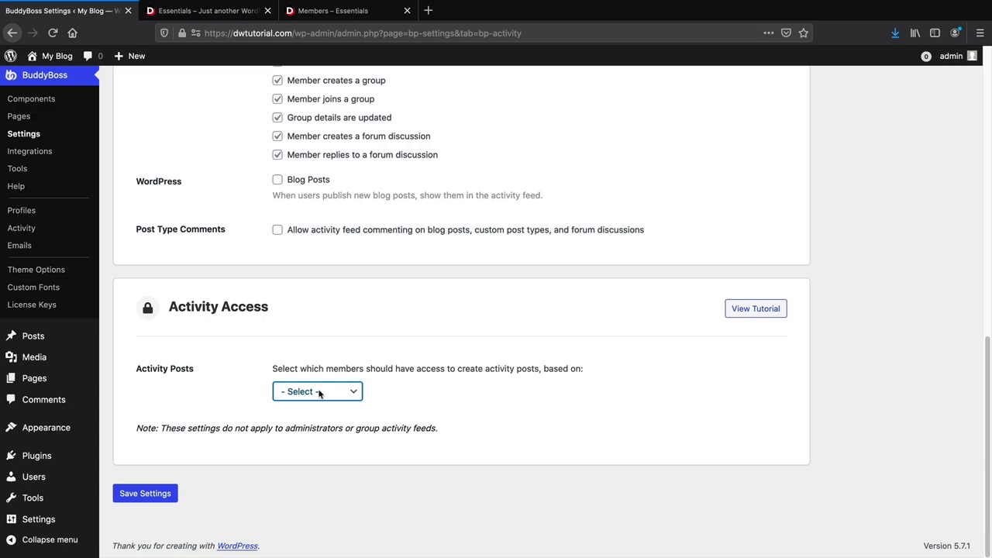
# Leave Activity Posts access at '- Select -', save the Activity settings, and review the News Feed
pyautogui.click(314, 394)
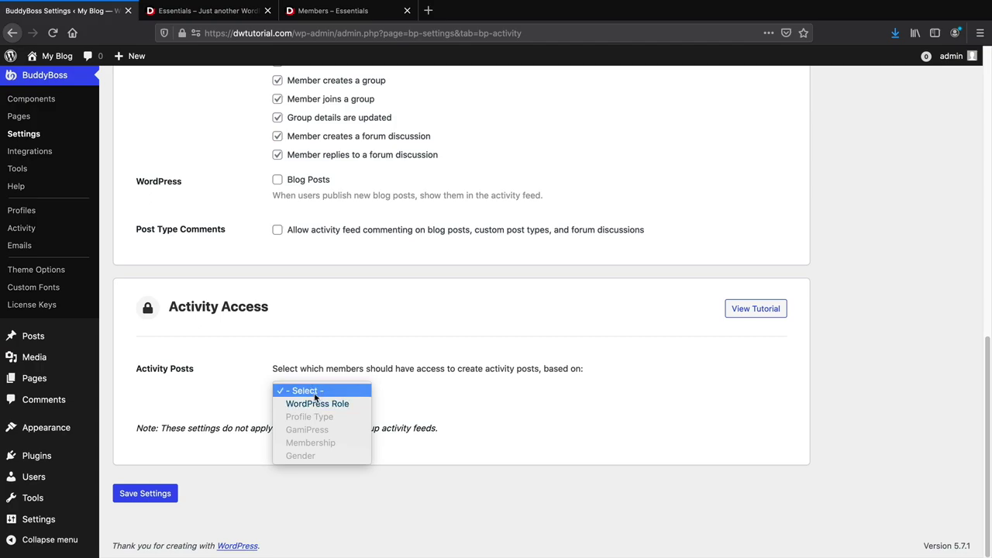
pyautogui.click(315, 396)
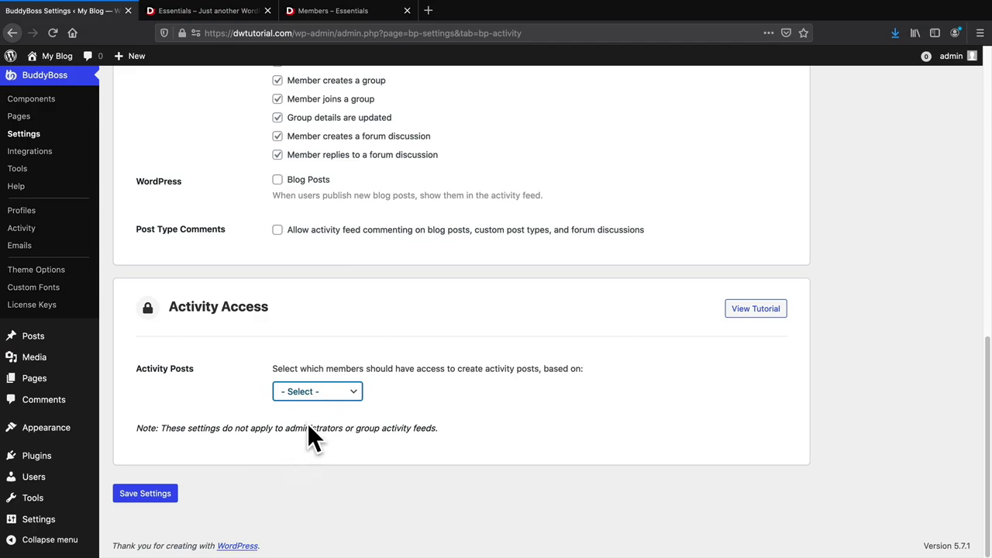
pyautogui.click(308, 394)
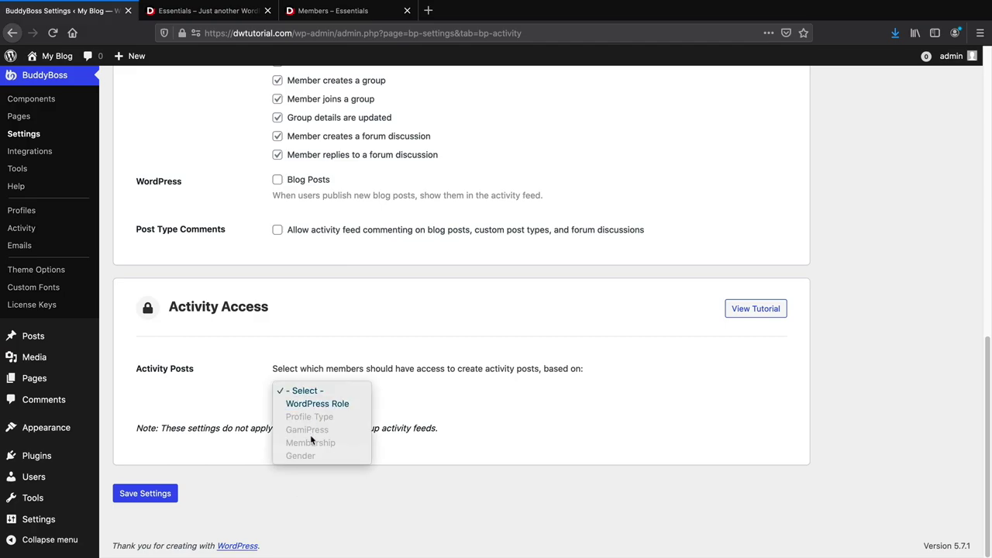
pyautogui.click(318, 392)
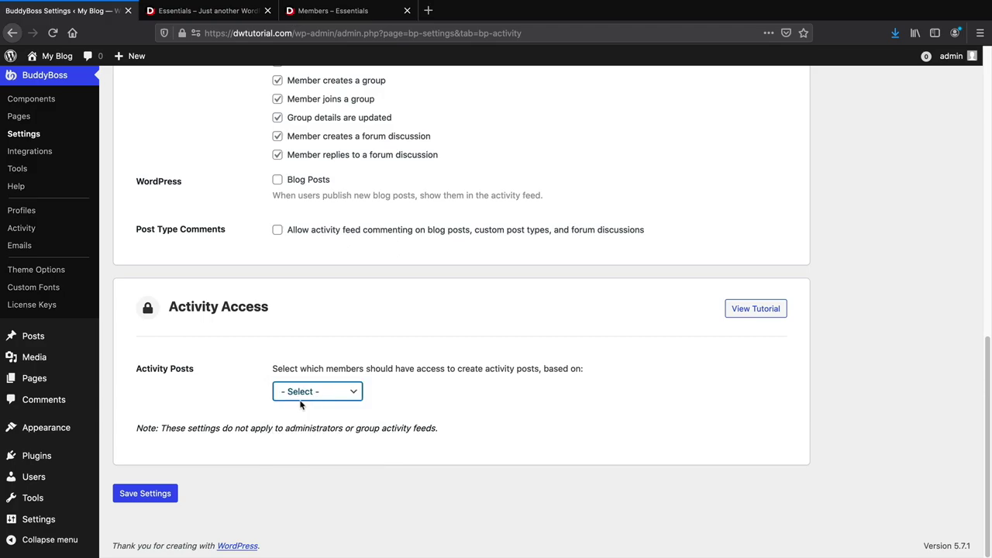
pyautogui.click(150, 496)
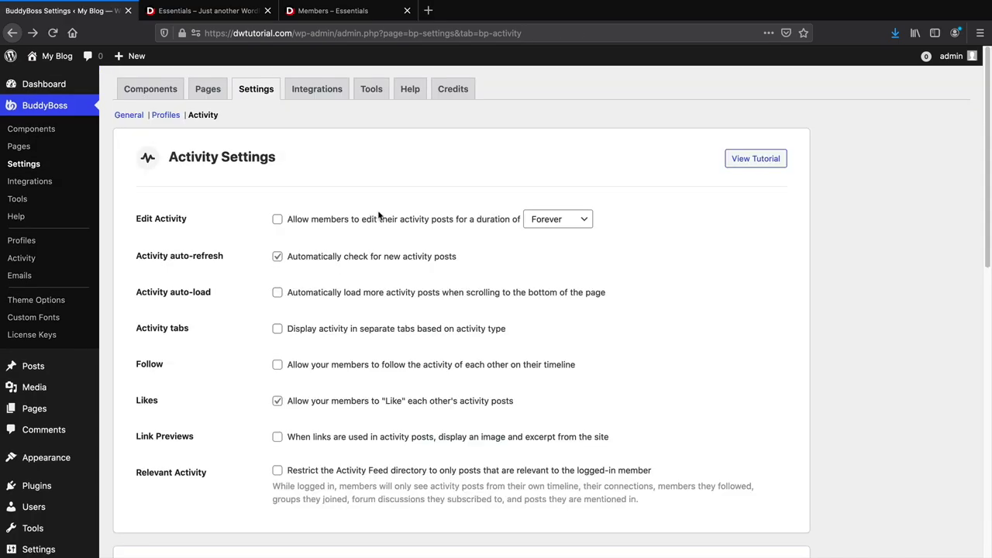
pyautogui.click(216, 14)
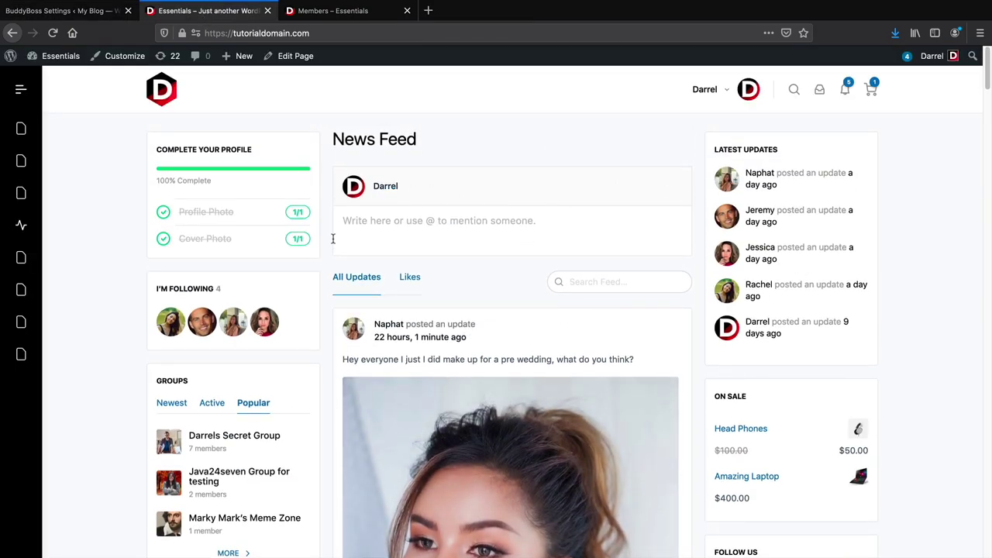
pyautogui.click(99, 12)
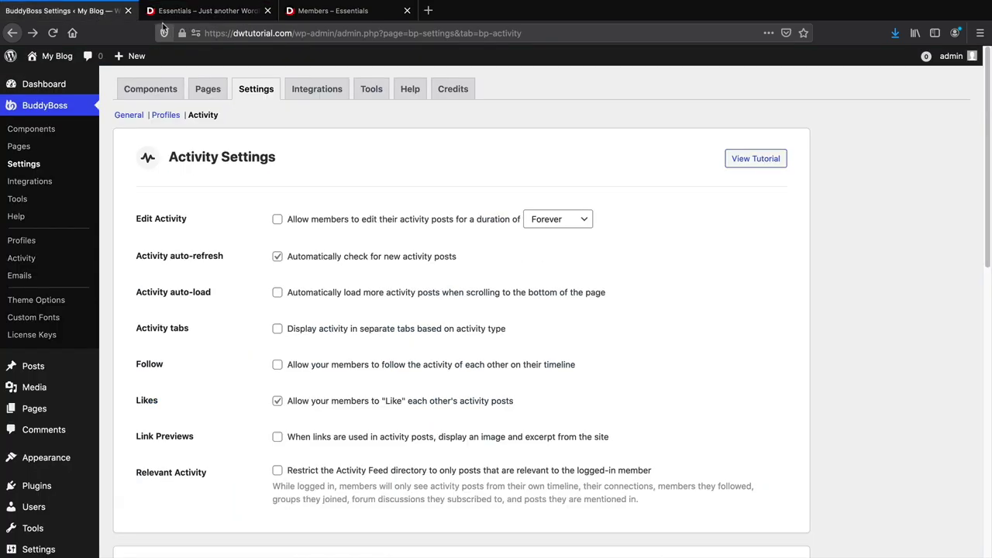
# Select all components on the Components page and bulk-activate them, leaving 14 active, 0 inactive
pyautogui.click(151, 90)
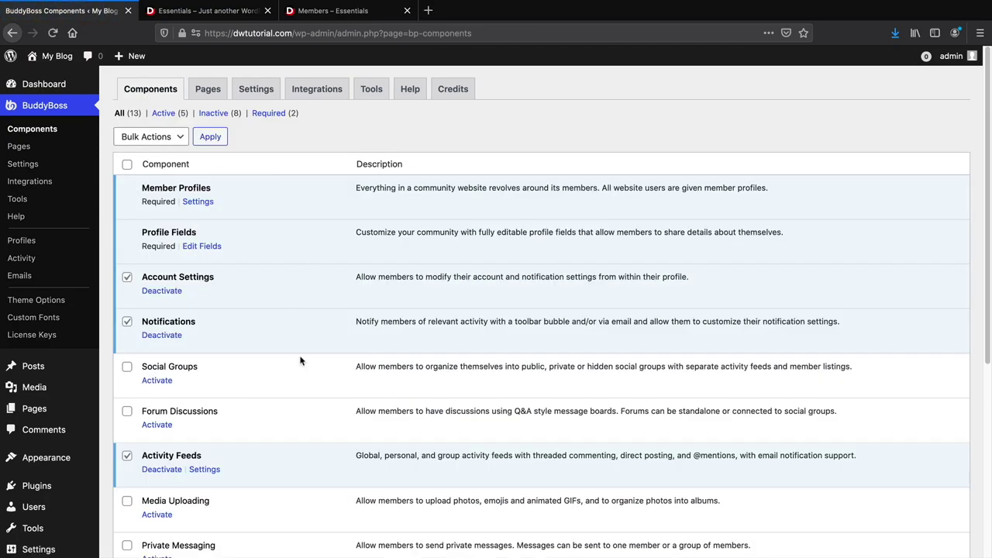
pyautogui.scroll(-2, 301, 361)
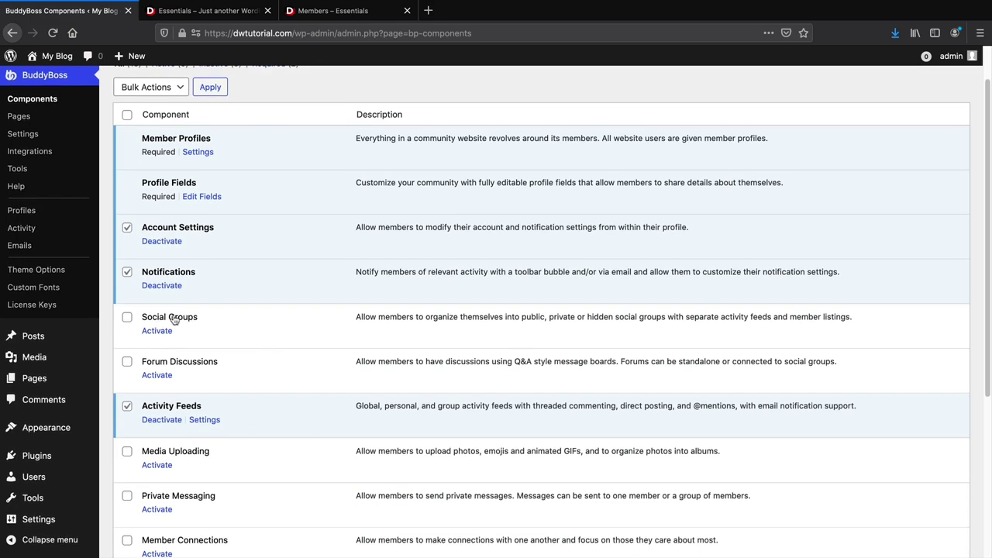
pyautogui.scroll(-5, 173, 320)
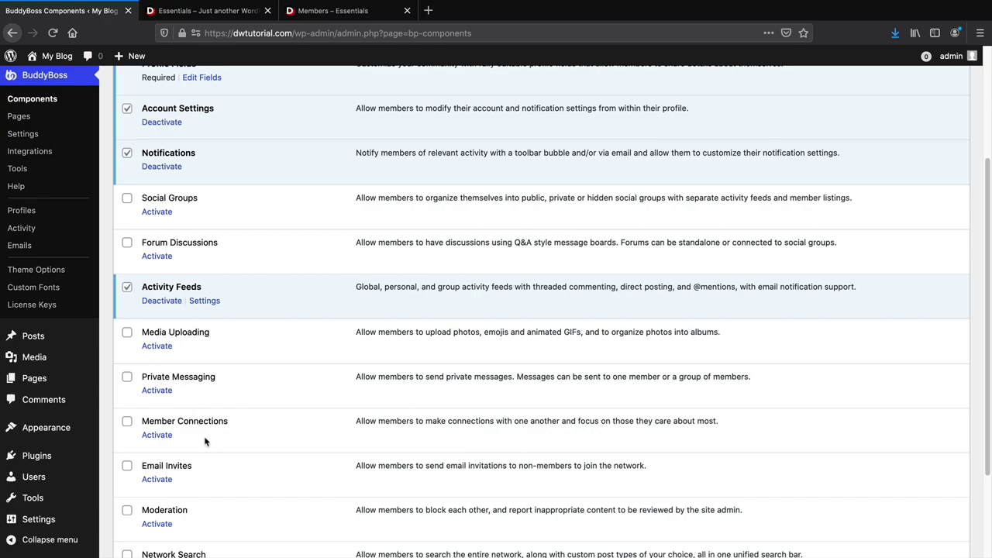
pyautogui.scroll(-1, 215, 442)
pyautogui.scroll(5, 195, 454)
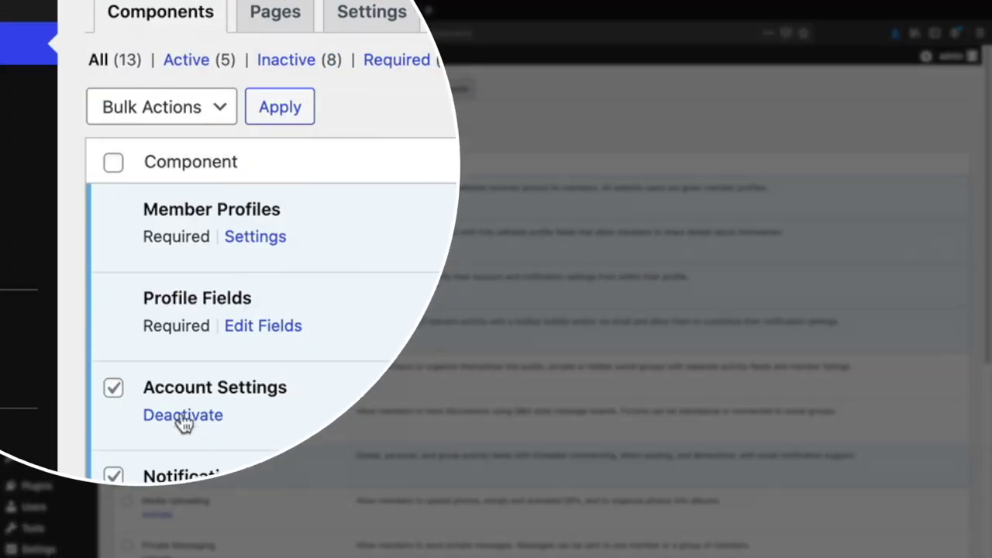
pyautogui.click(114, 164)
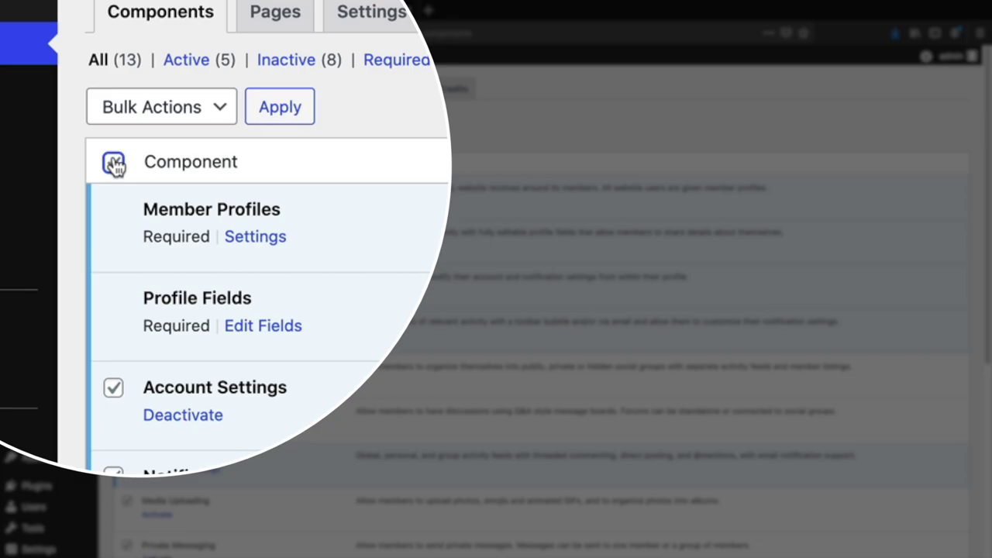
pyautogui.click(147, 108)
pyautogui.click(145, 131)
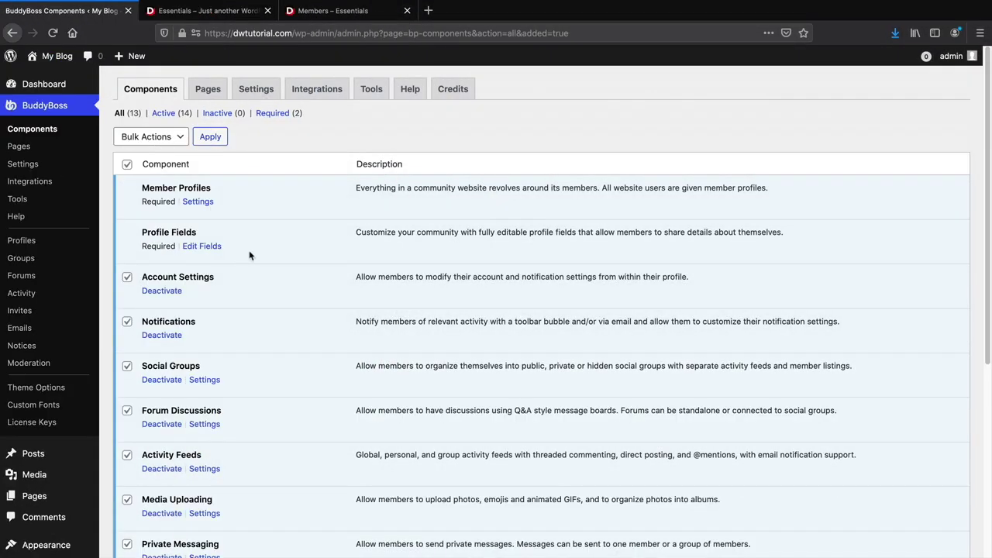
pyautogui.scroll(-3, 245, 219)
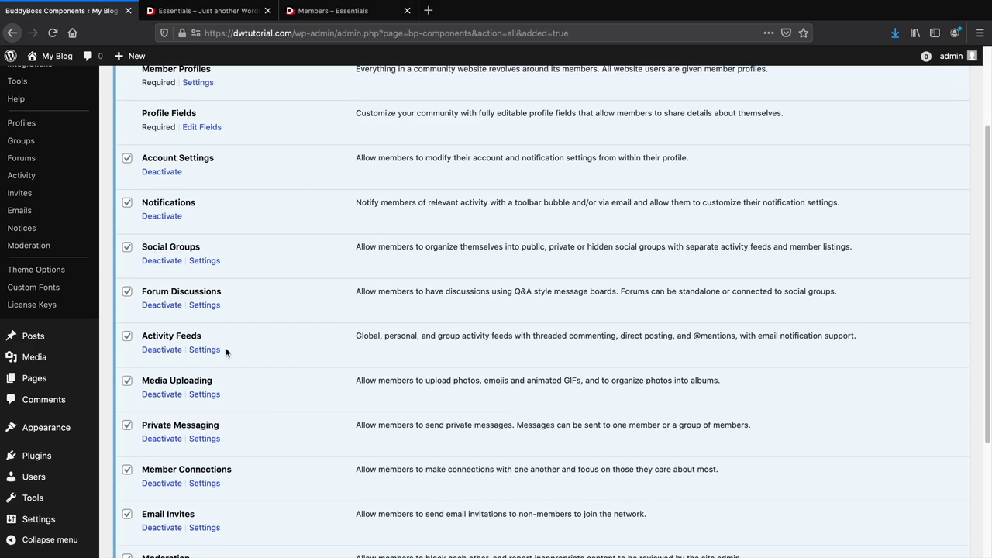
pyautogui.scroll(3, 247, 335)
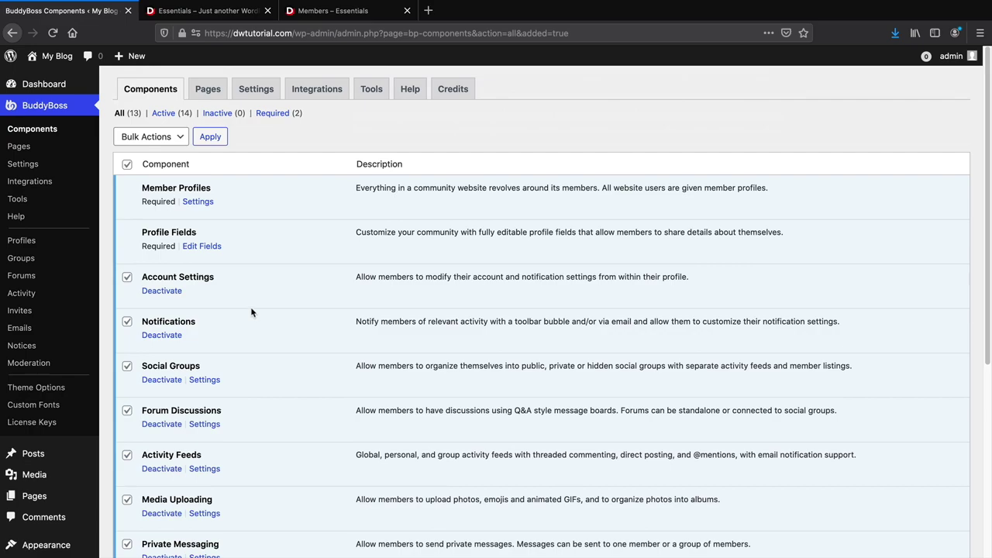
# View the site's front end and compare it with the Essentials site's News Feed page
pyautogui.moveTo(53, 56)
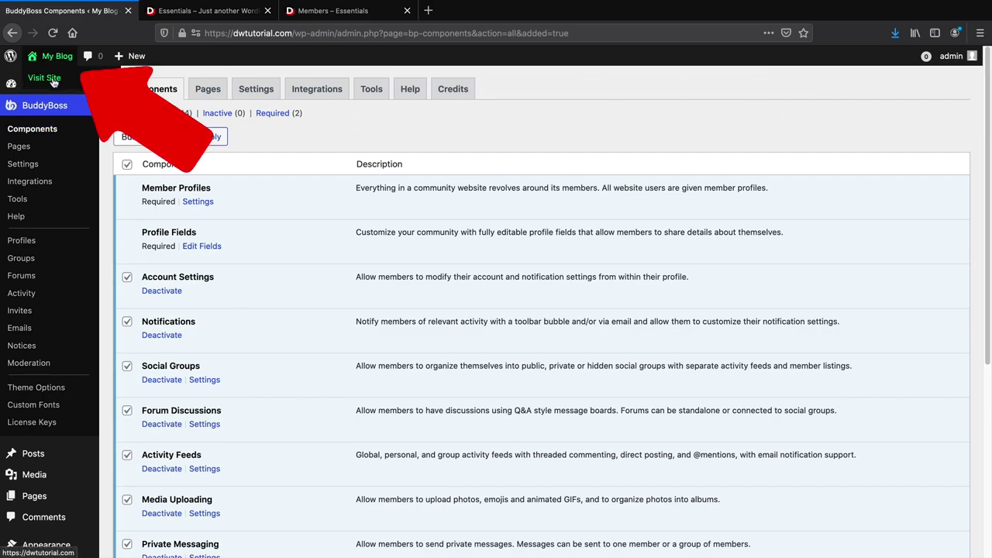
pyautogui.click(54, 81)
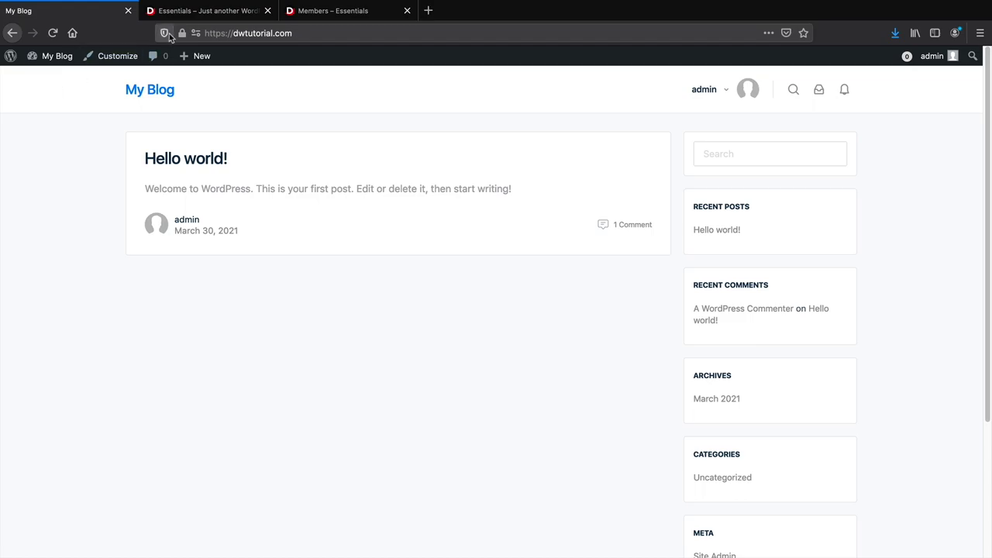
pyautogui.click(202, 11)
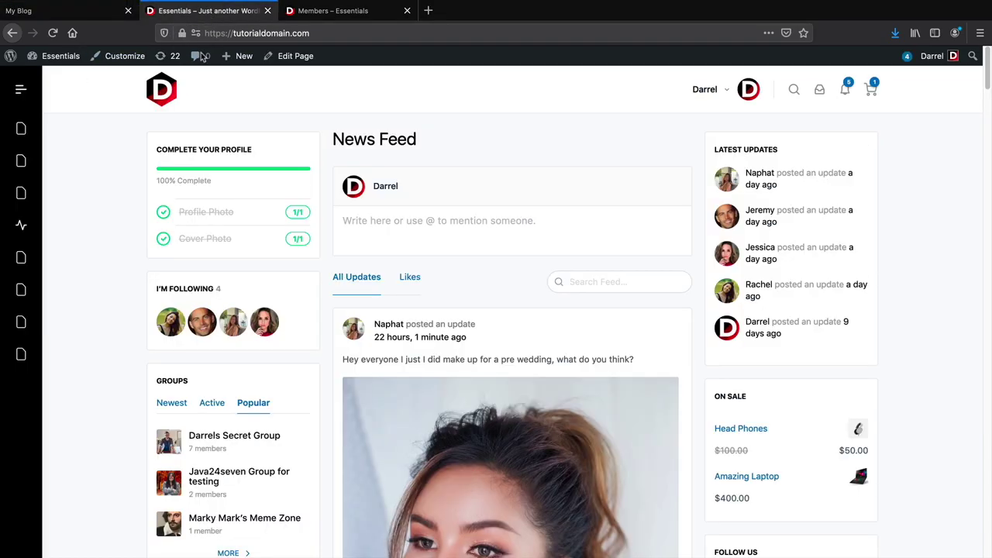
pyautogui.moveTo(431, 143); pyautogui.dragTo(342, 140)
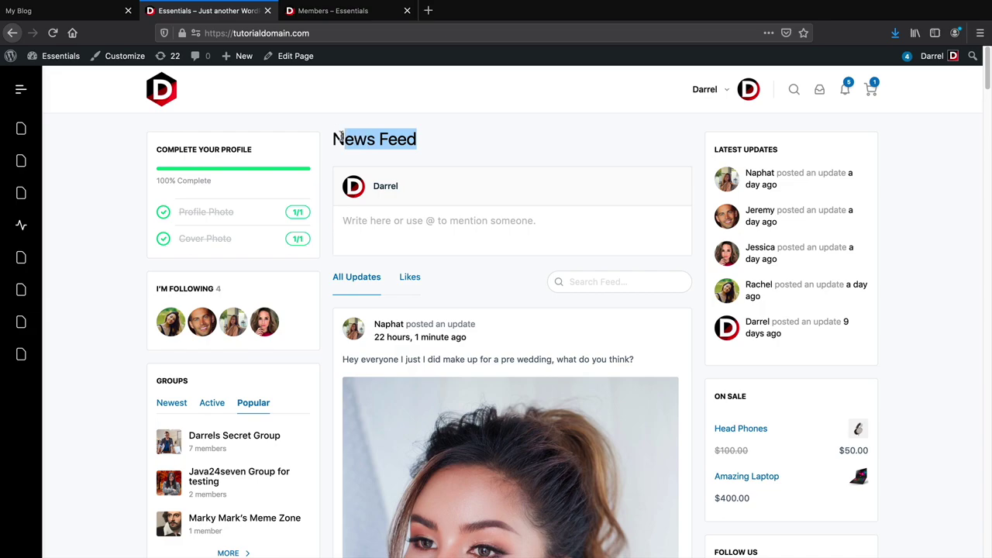
pyautogui.click(83, 13)
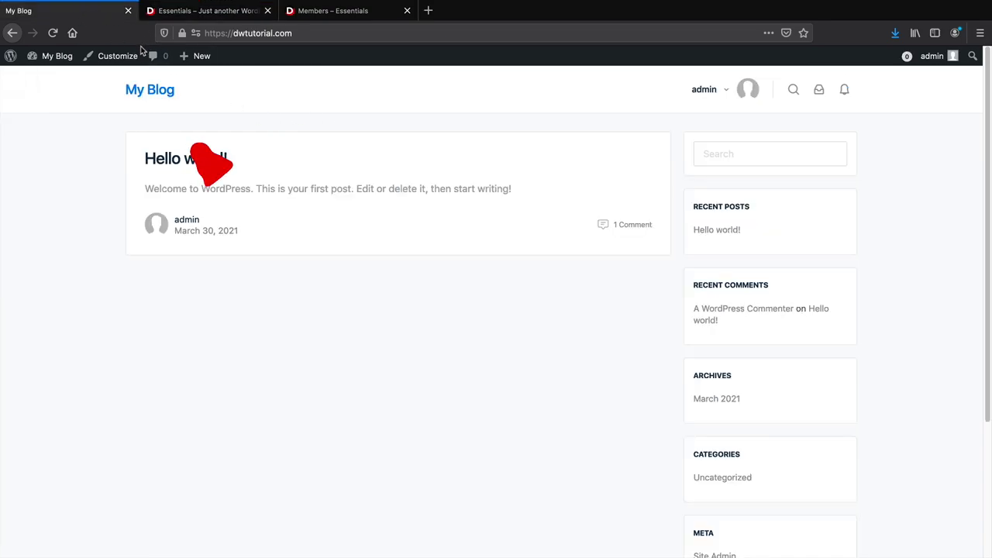
# In the Customizer's Homepage Settings, set the homepage to News Feed and publish
pyautogui.click(121, 59)
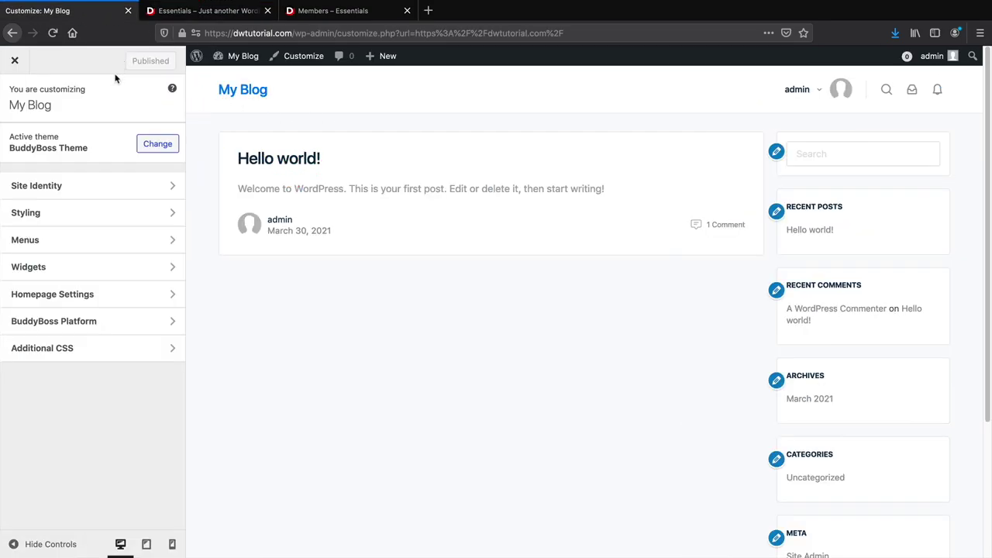
pyautogui.click(67, 298)
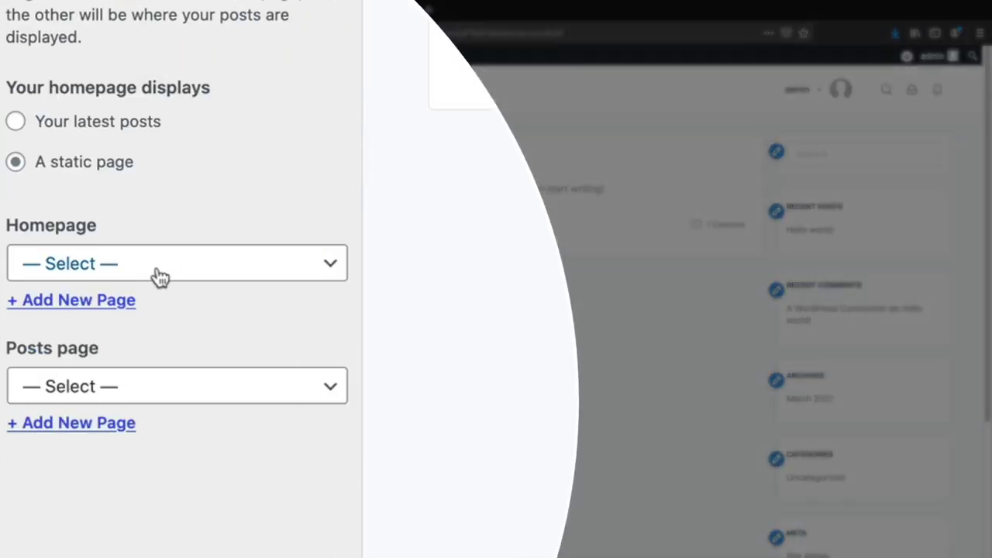
pyautogui.click(82, 333)
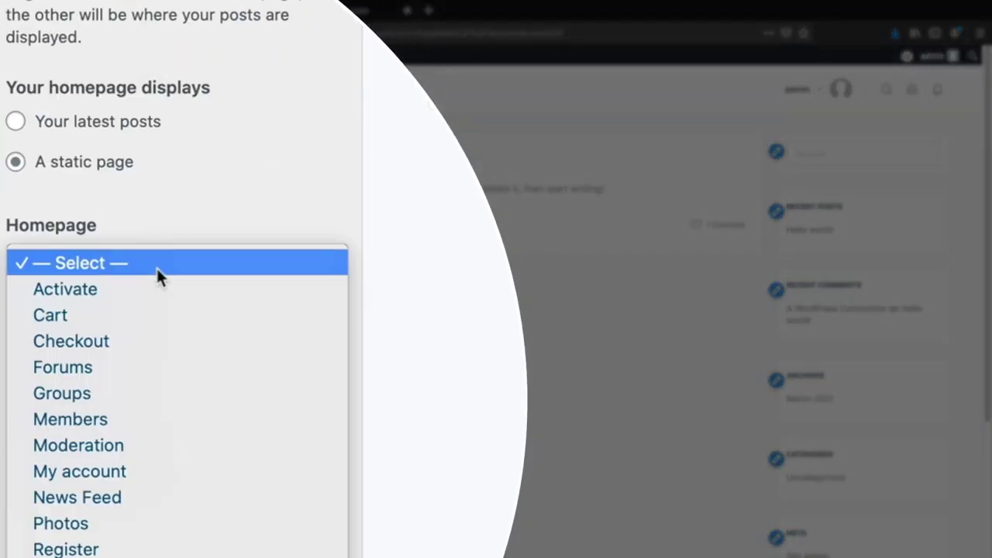
pyautogui.click(111, 497)
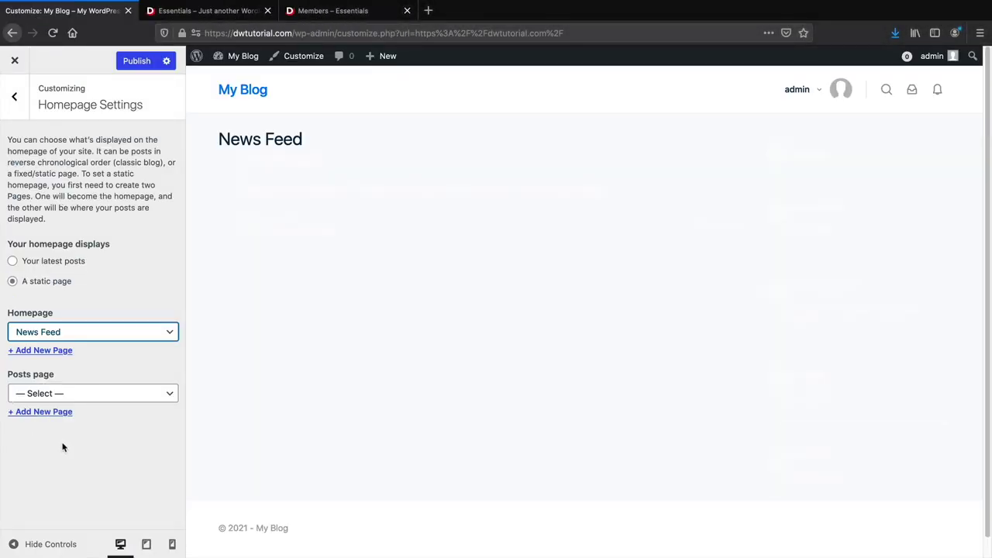
pyautogui.click(137, 61)
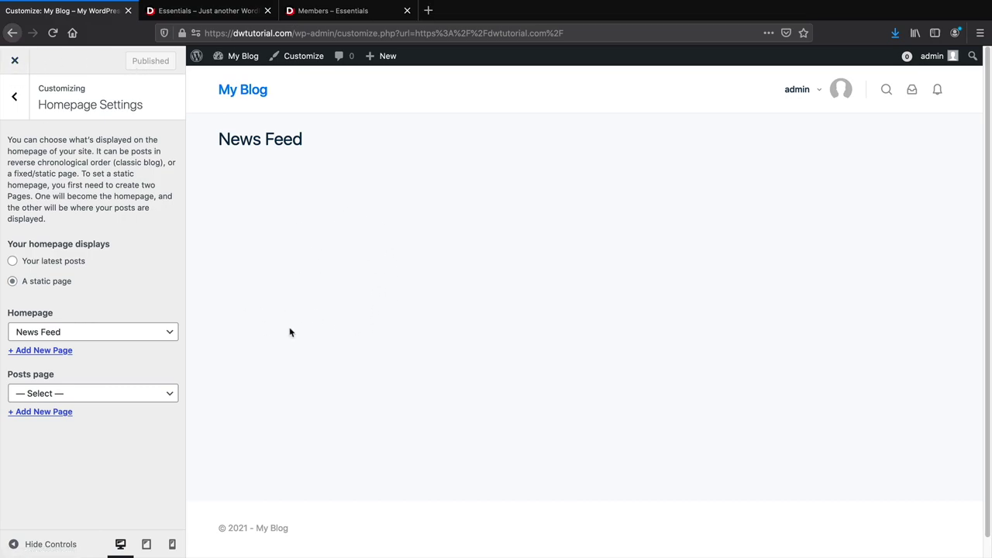
pyautogui.click(17, 62)
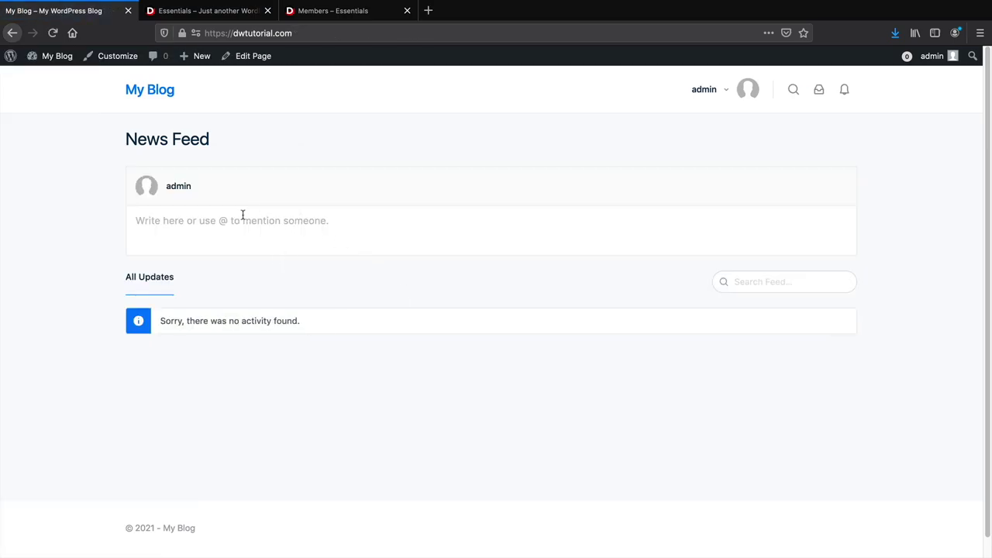
# Post the update 'Hey welcome to the website!' on the News Feed and highlight the posted text
pyautogui.click(264, 220)
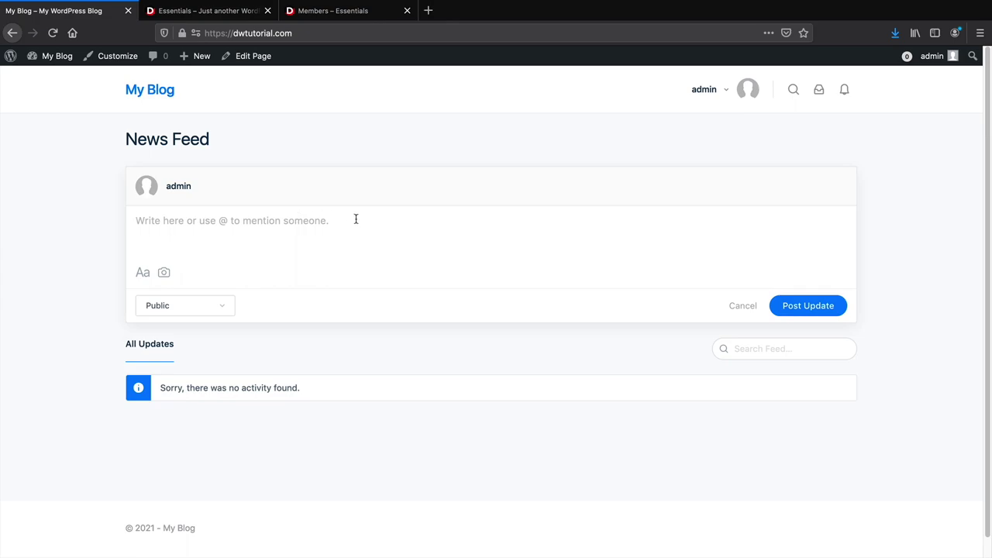
pyautogui.write('Hey welcome')
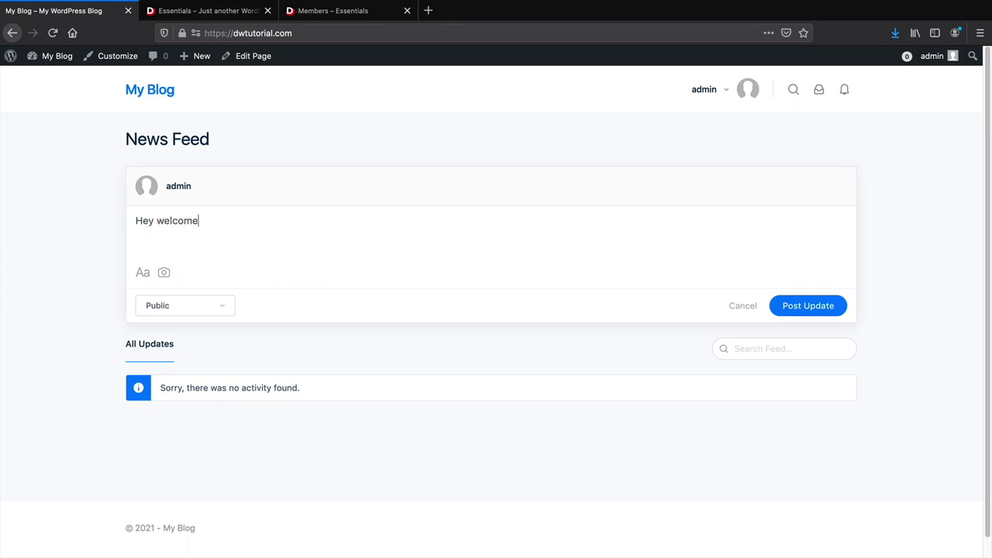
pyautogui.write(' to the website!')
pyautogui.click(837, 310)
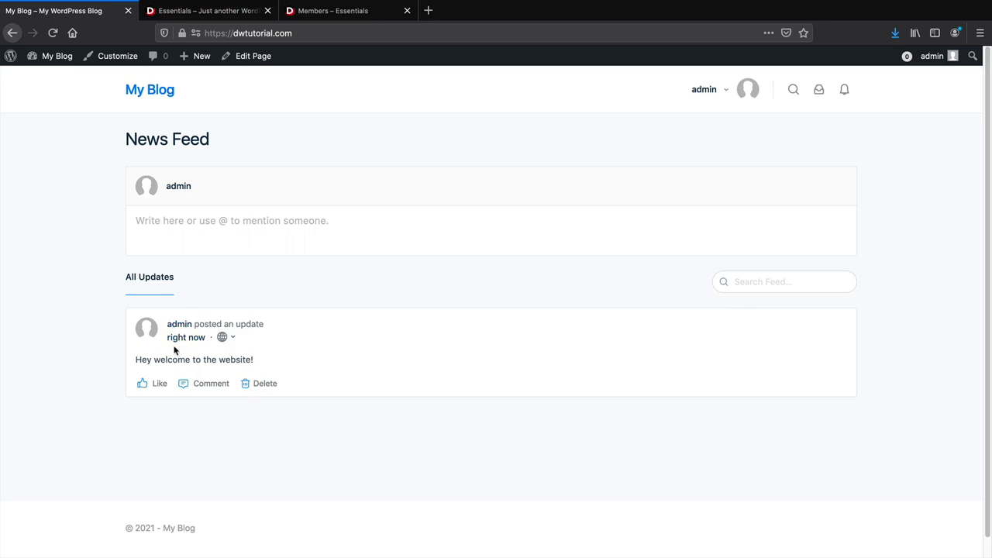
pyautogui.moveTo(132, 359); pyautogui.dragTo(255, 366)
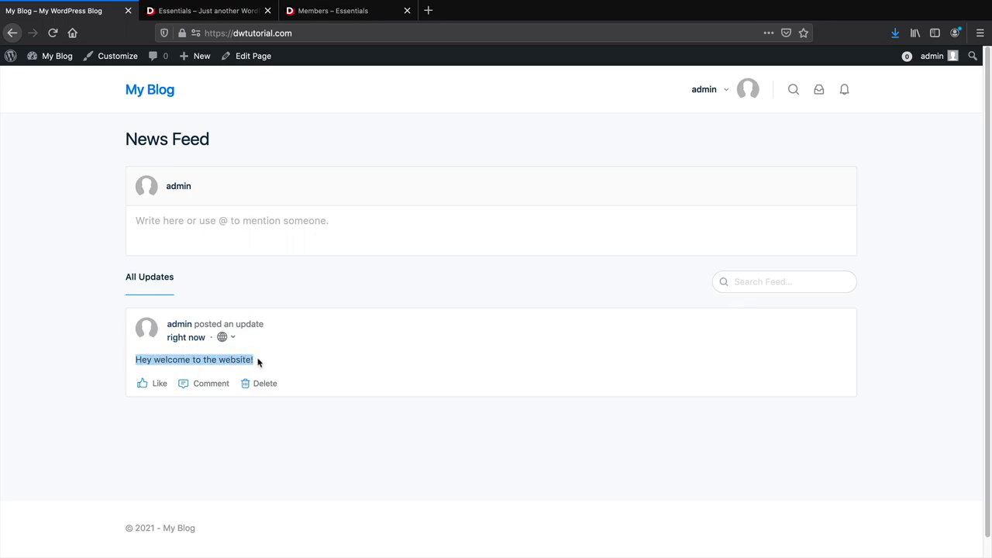
pyautogui.click(220, 17)
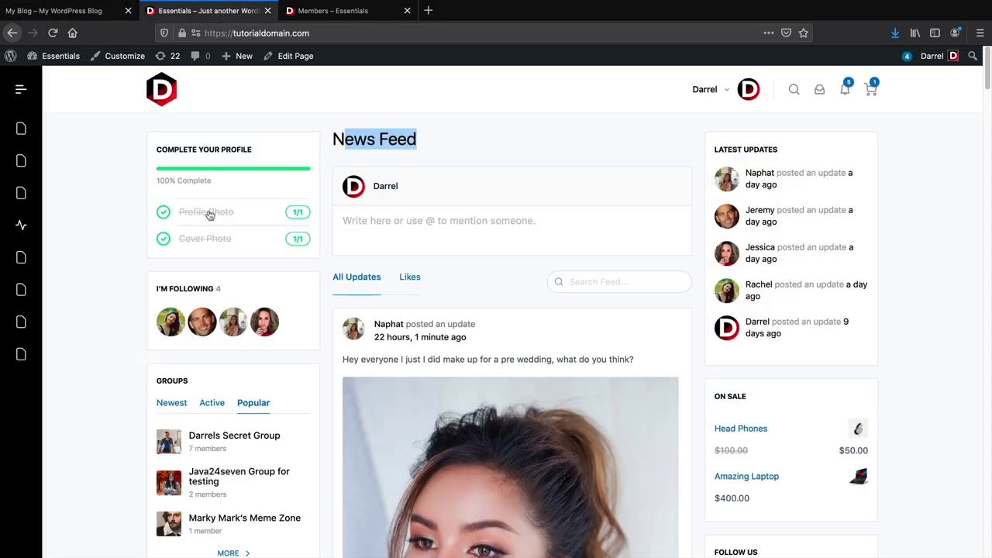
pyautogui.moveTo(253, 151); pyautogui.dragTo(167, 150)
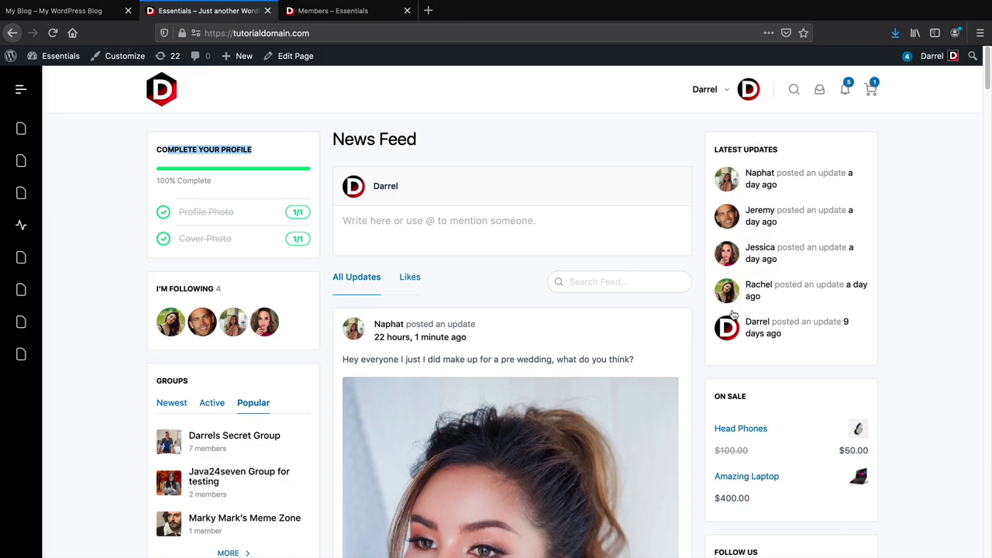
pyautogui.scroll(-1, 749, 376)
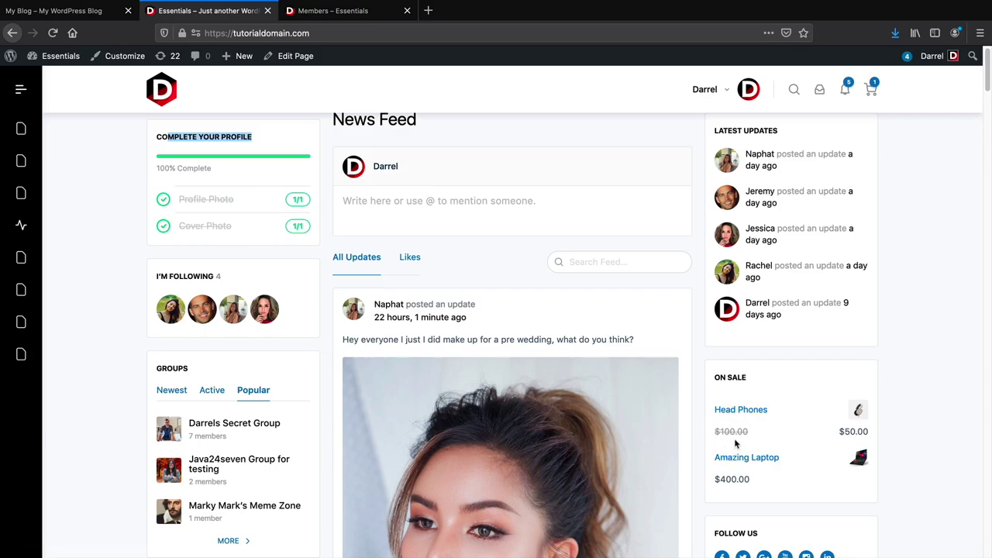
pyautogui.click(76, 13)
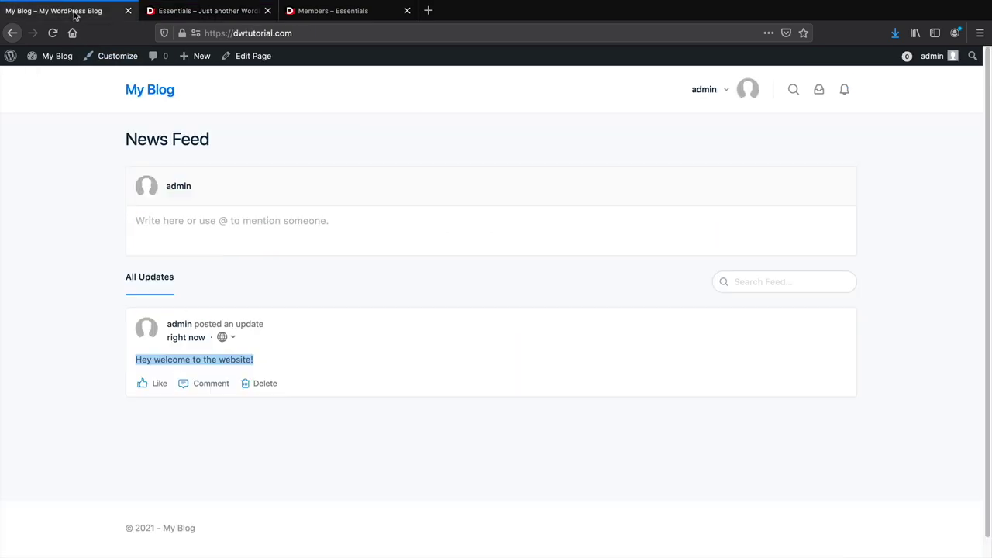
# Go to the Customizer's Widgets panel and open the Activity → Directory Left widget area
pyautogui.click(118, 56)
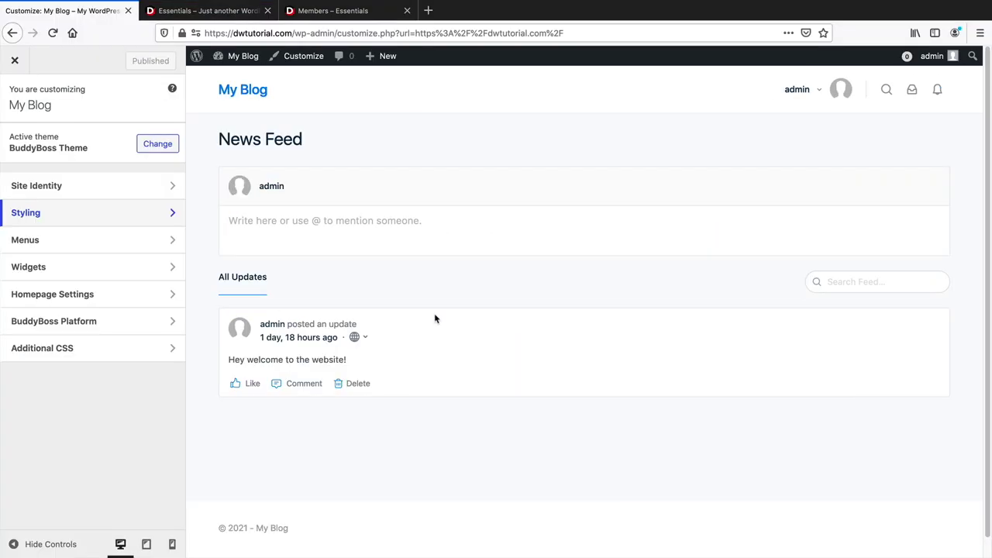
pyautogui.click(123, 268)
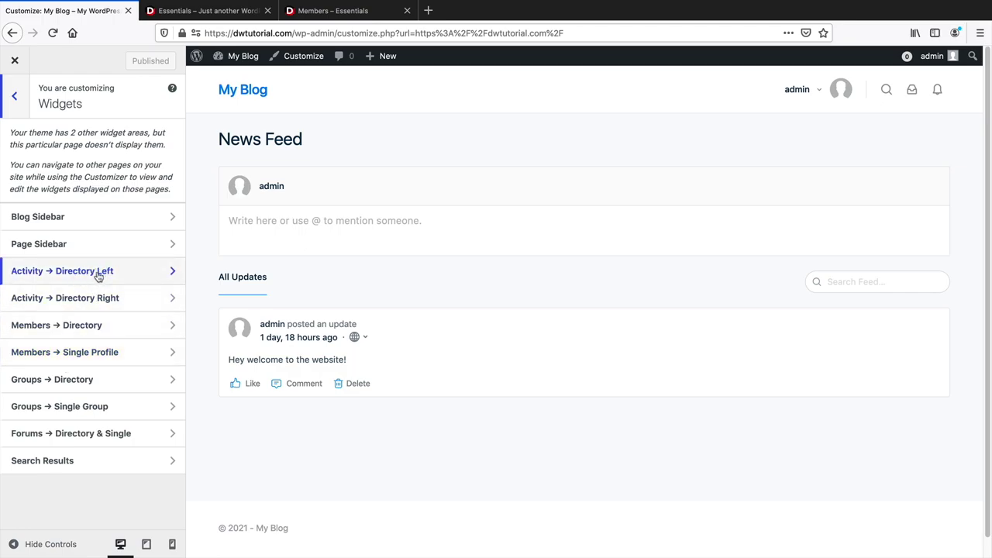
pyautogui.click(98, 273)
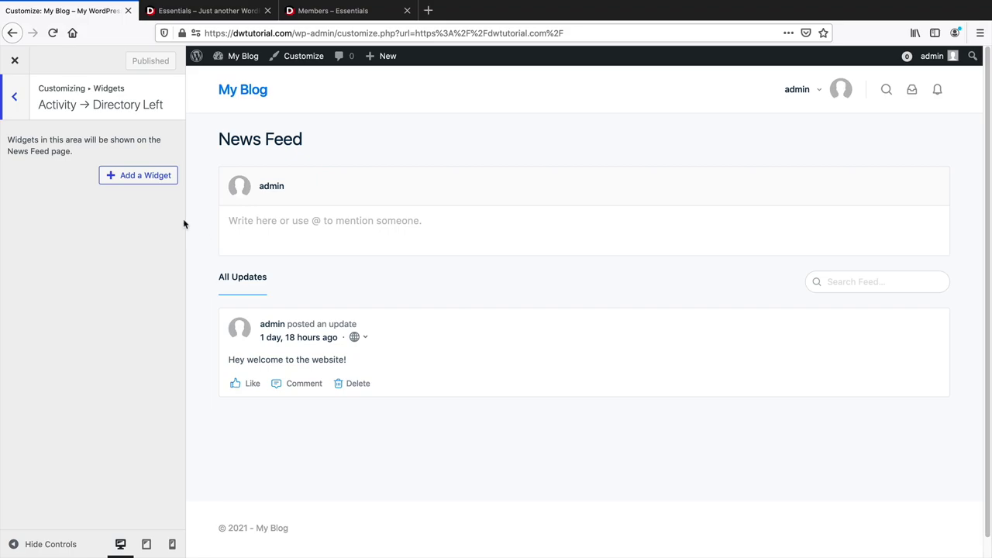
# Browse the available widgets and add (BB) Profile Completion to the Activity → Directory Left area
pyautogui.click(147, 176)
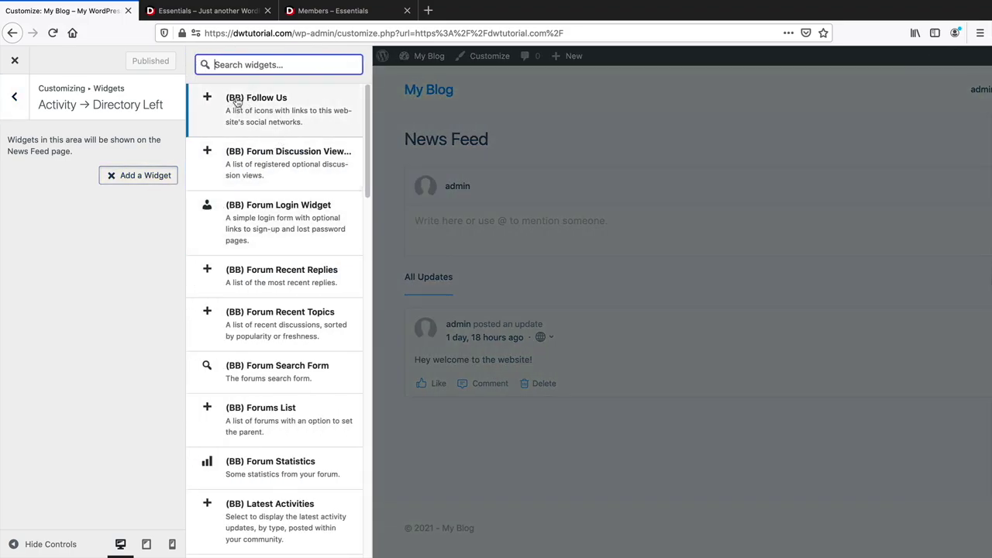
pyautogui.scroll(-1, 370, 164)
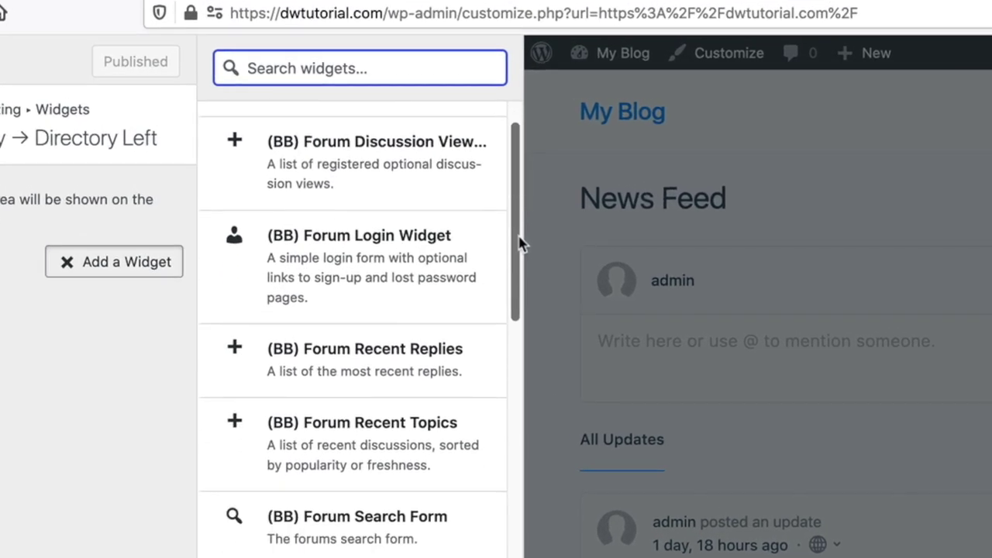
pyautogui.moveTo(521, 243); pyautogui.dragTo(488, 557)
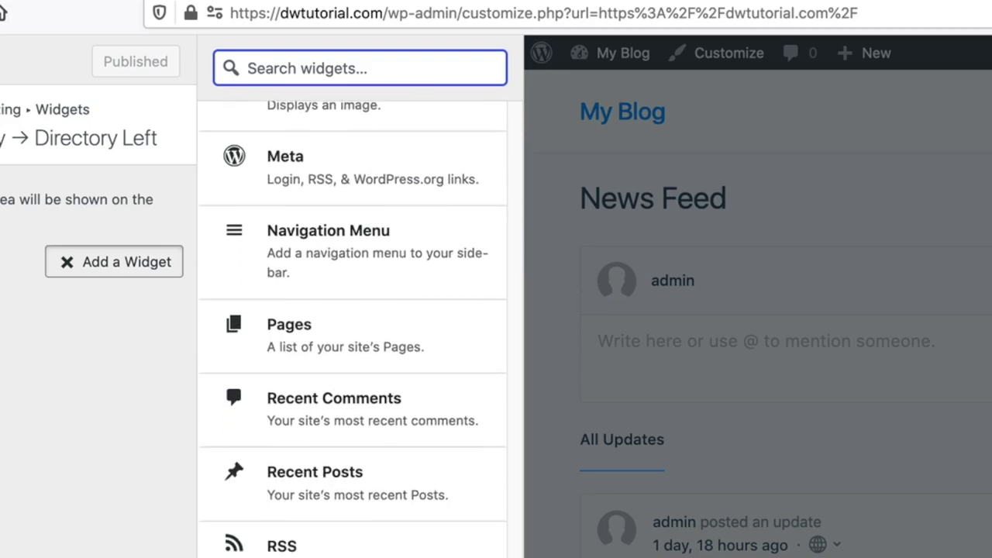
pyautogui.scroll(10, 352, 310)
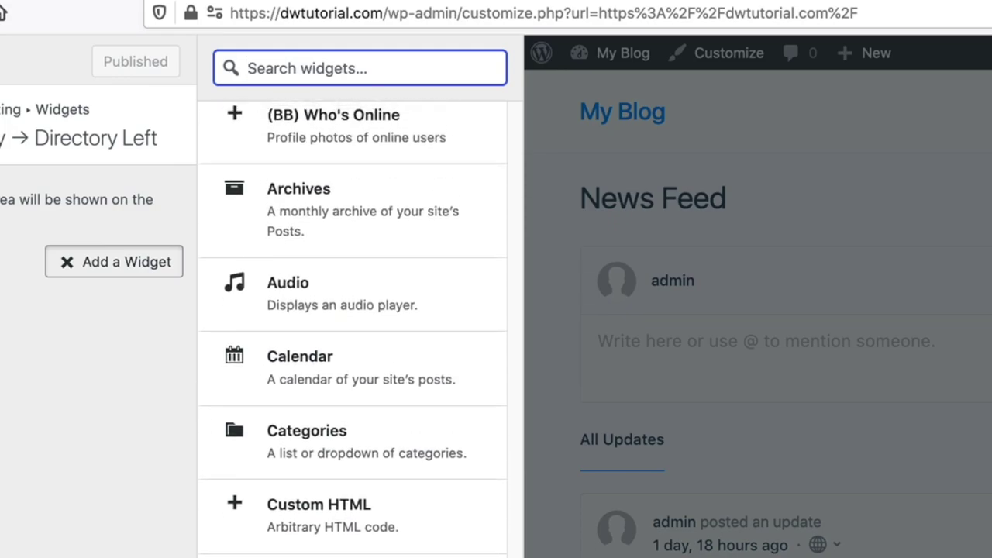
pyautogui.scroll(5, 428, 445)
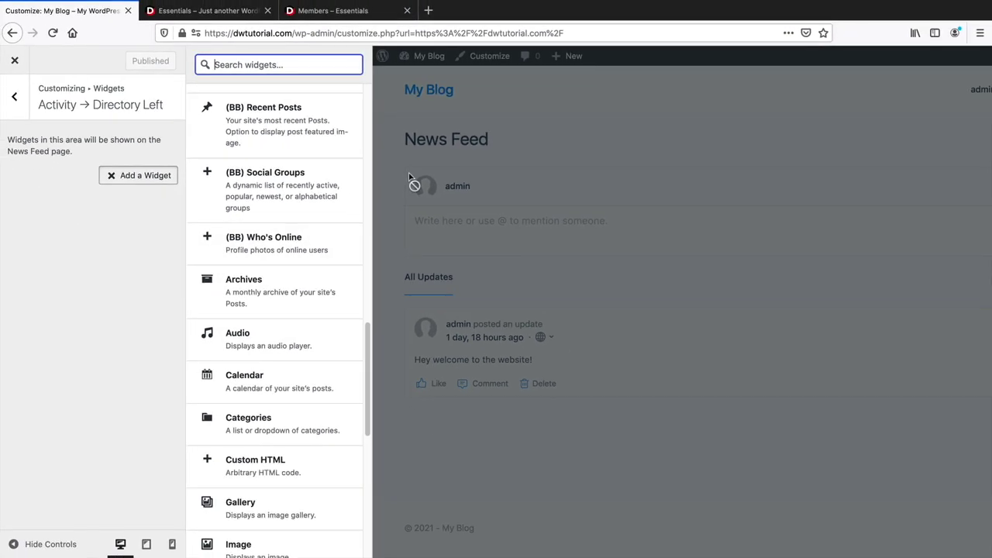
pyautogui.moveTo(367, 376); pyautogui.dragTo(372, 115)
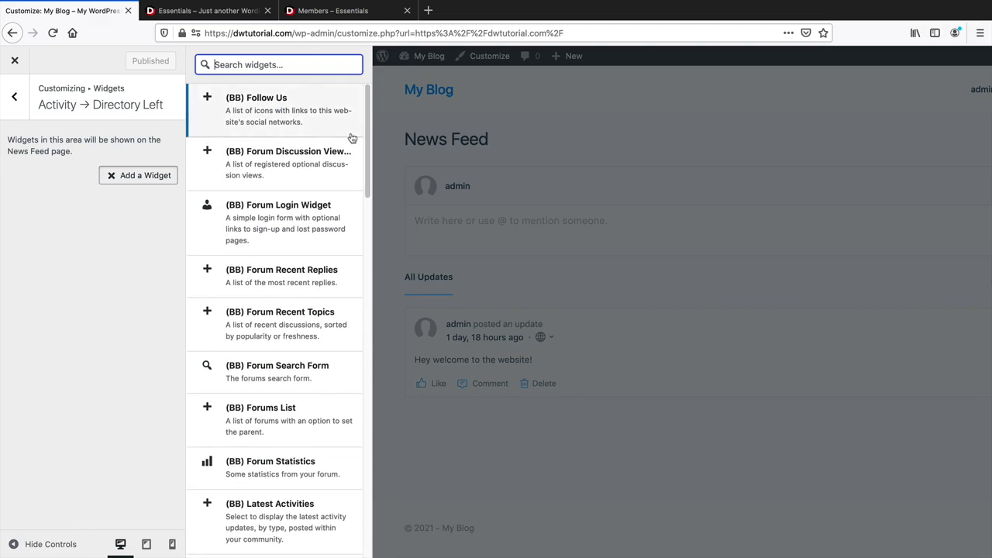
pyautogui.click(239, 11)
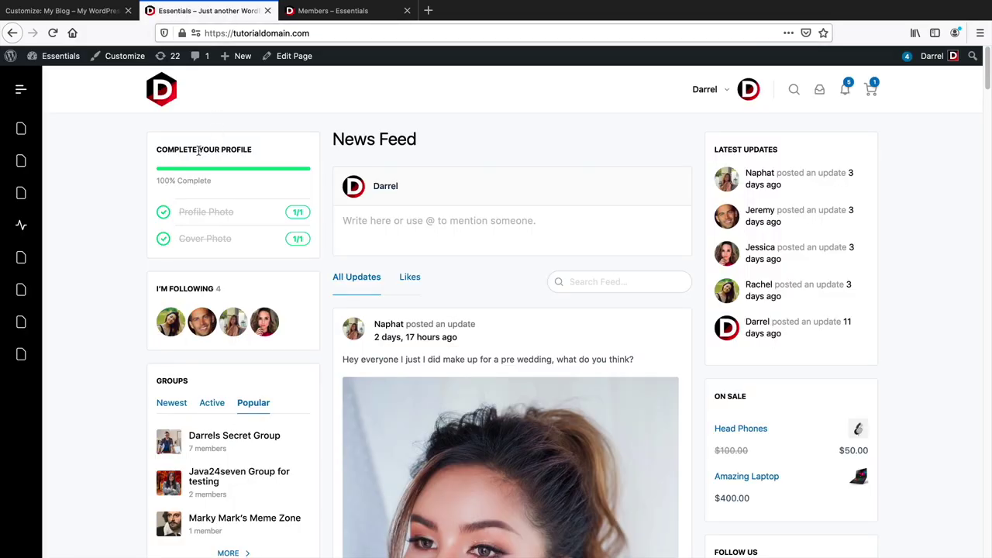
pyautogui.click(93, 12)
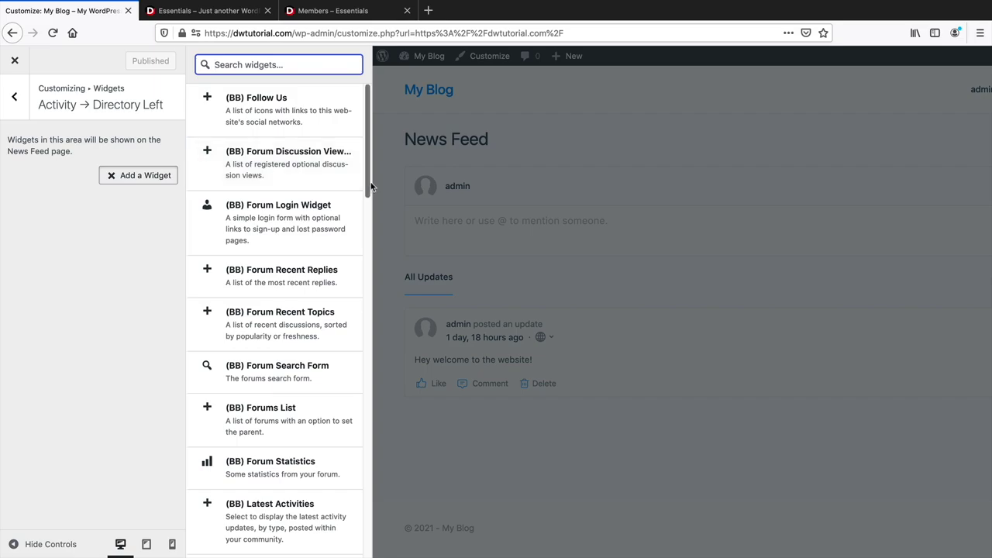
pyautogui.moveTo(368, 184); pyautogui.dragTo(365, 322)
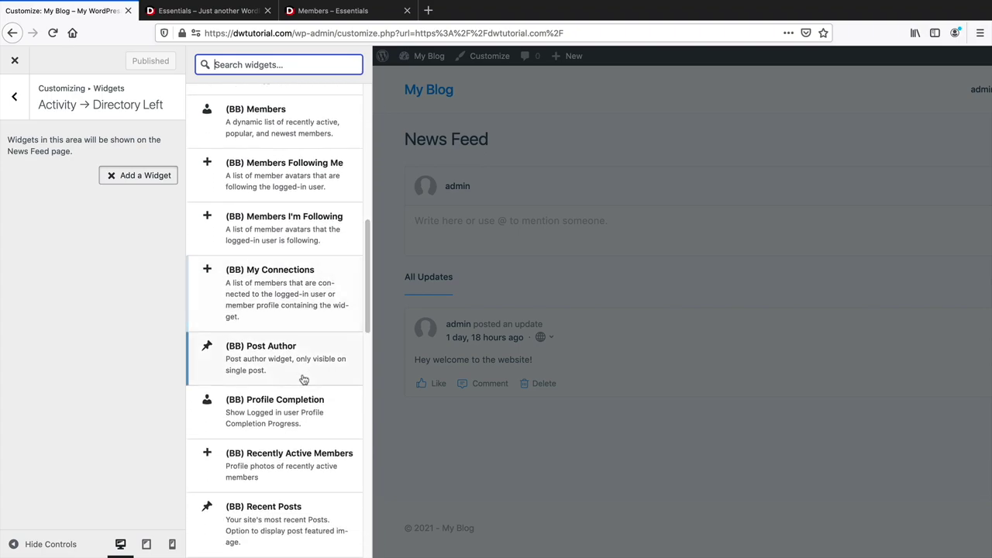
pyautogui.click(273, 414)
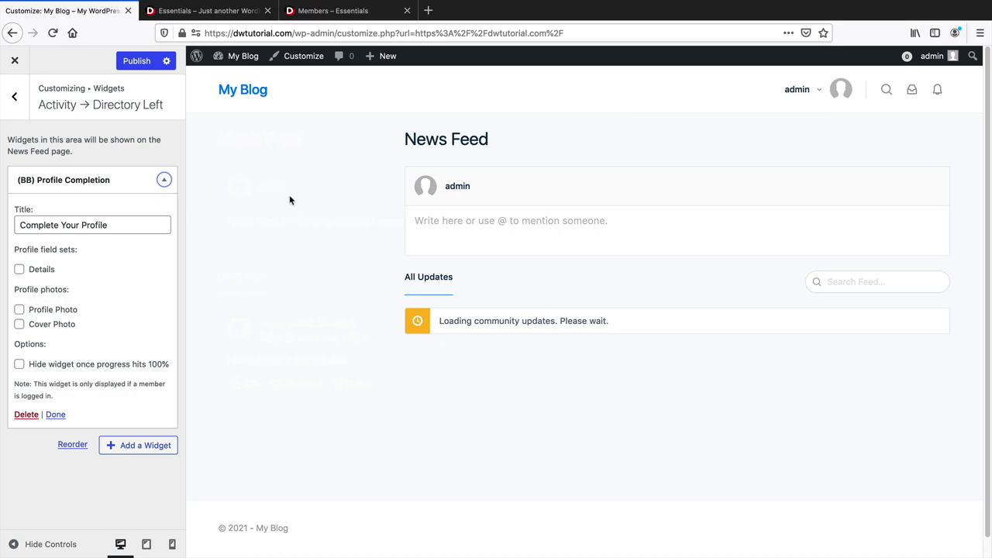
# Tick Details, Profile Photo and Cover Photo in the Profile Completion widget, then collapse it
pyautogui.click(44, 272)
pyautogui.click(43, 313)
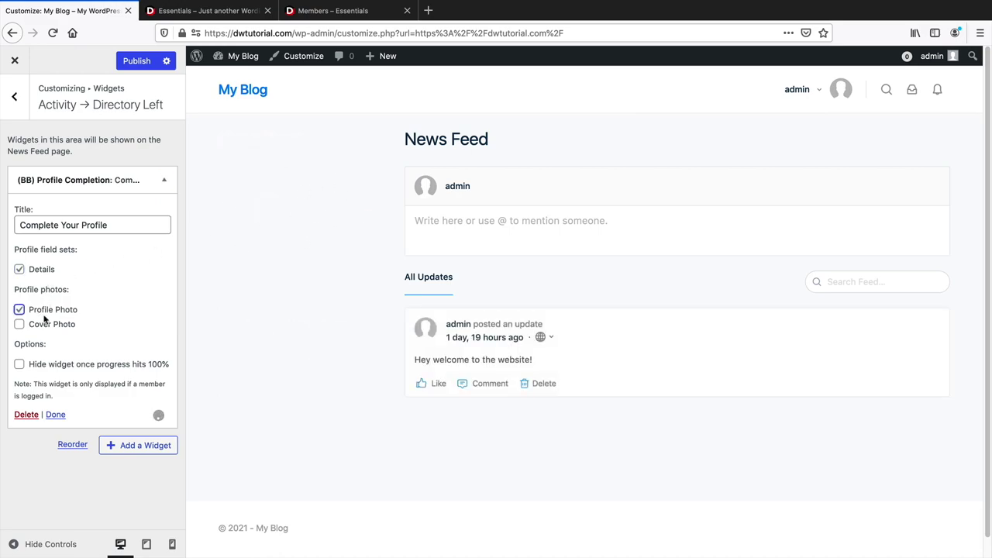
pyautogui.click(44, 327)
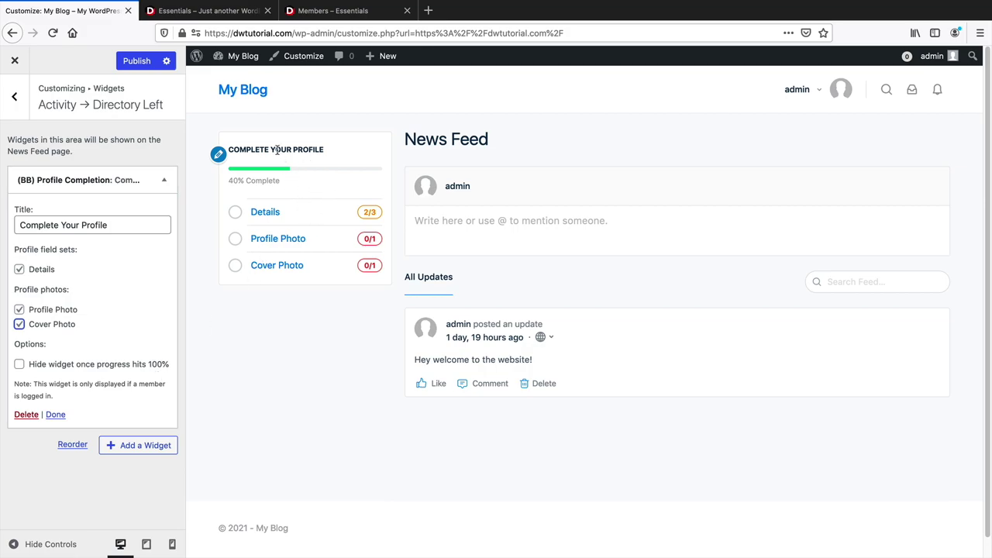
pyautogui.click(252, 15)
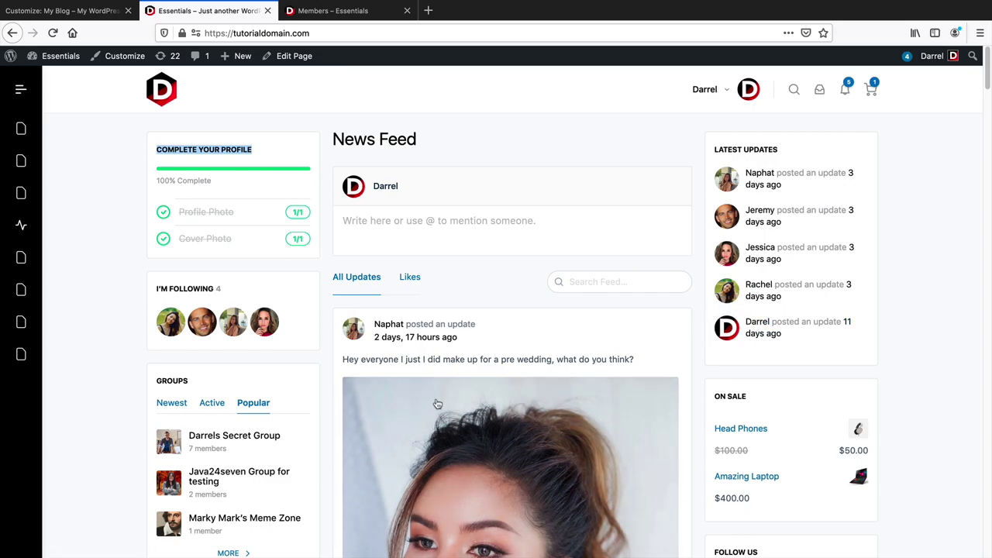
pyautogui.click(78, 10)
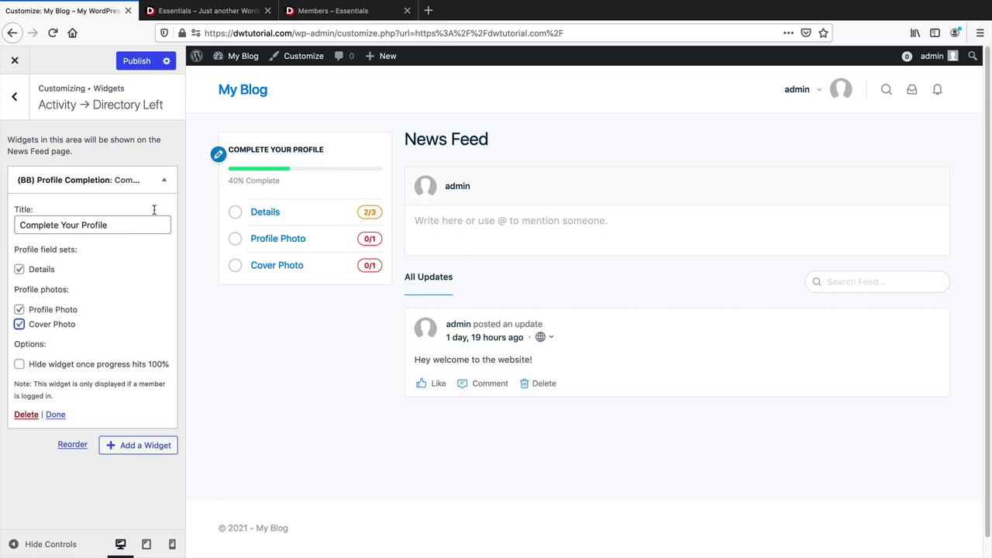
pyautogui.click(159, 180)
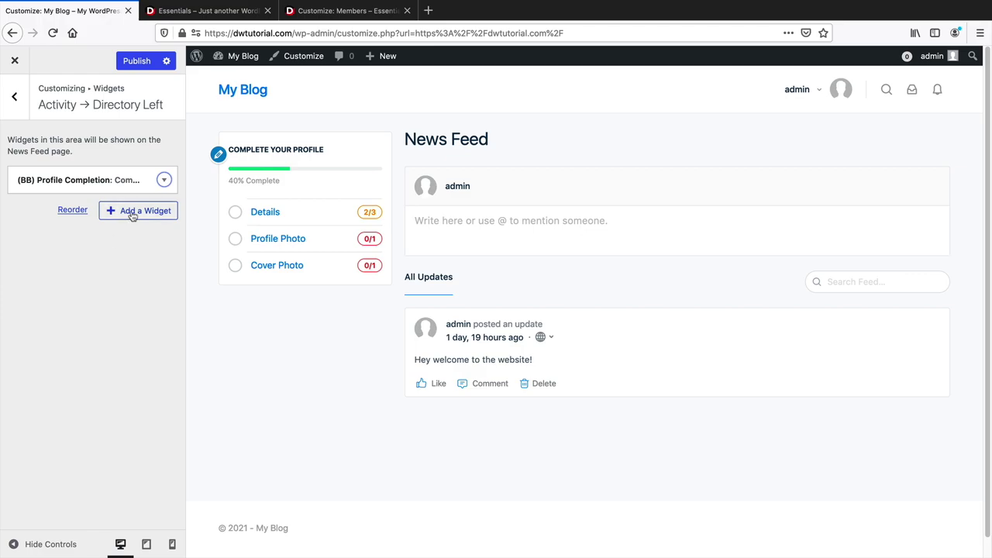
# Add the (BB) My Connections widget to Directory Left and collapse its settings
pyautogui.click(132, 215)
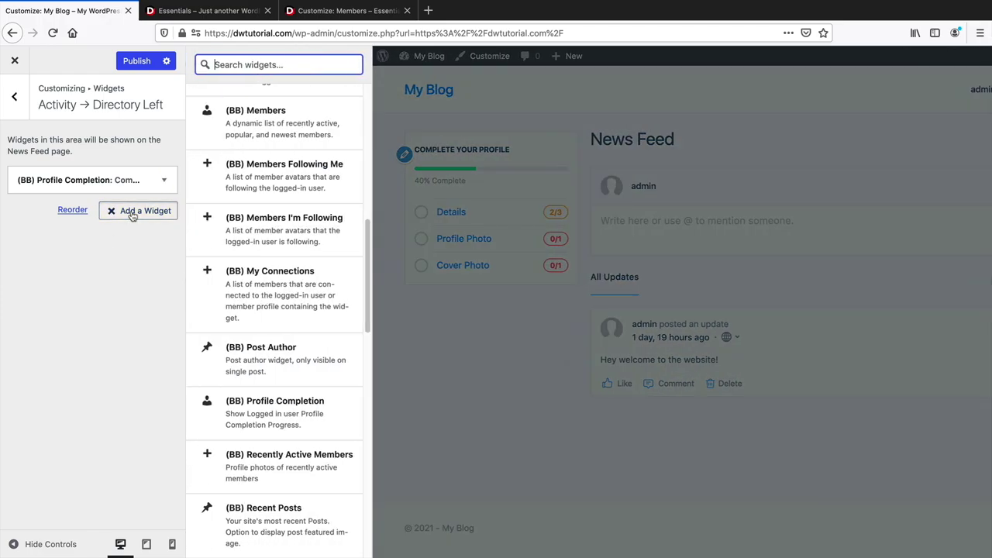
pyautogui.click(277, 288)
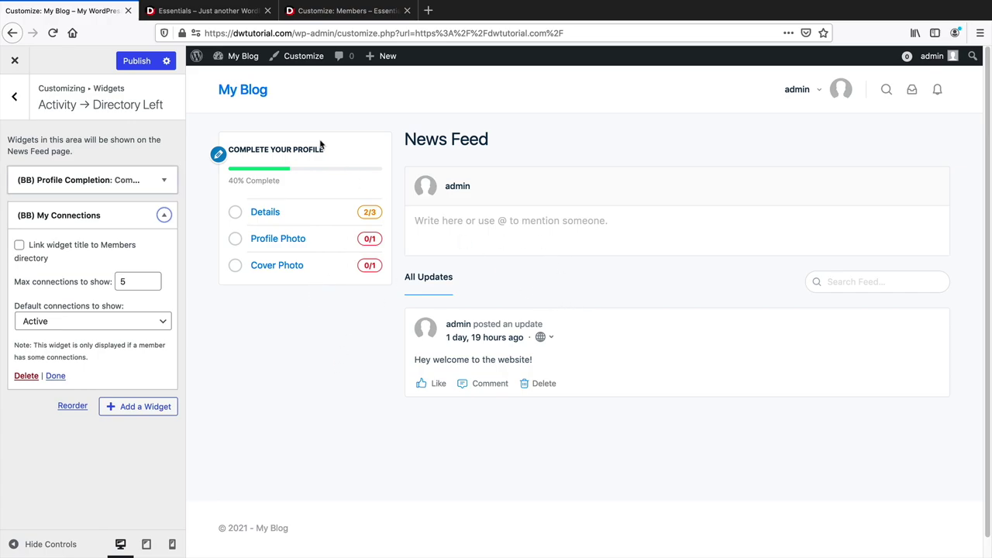
pyautogui.click(208, 11)
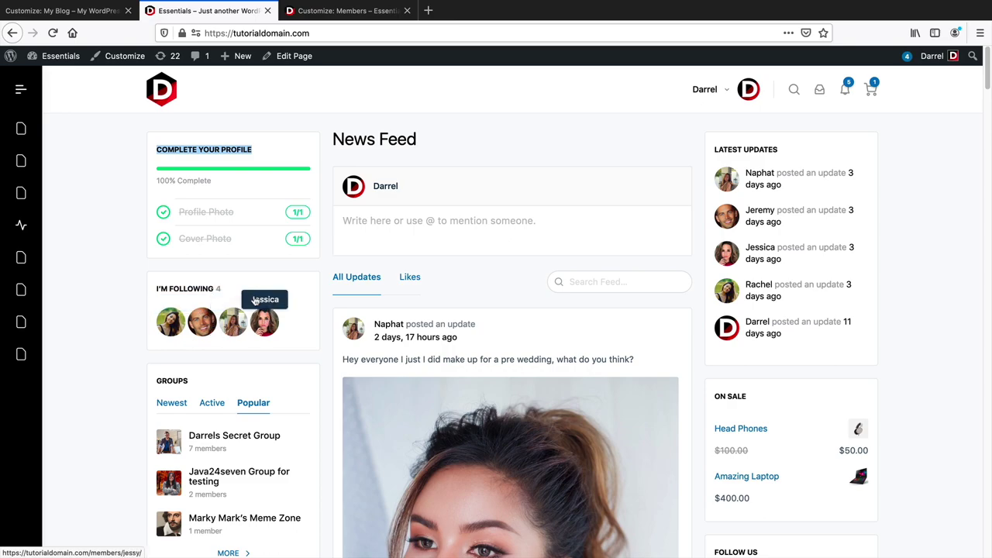
pyautogui.click(101, 11)
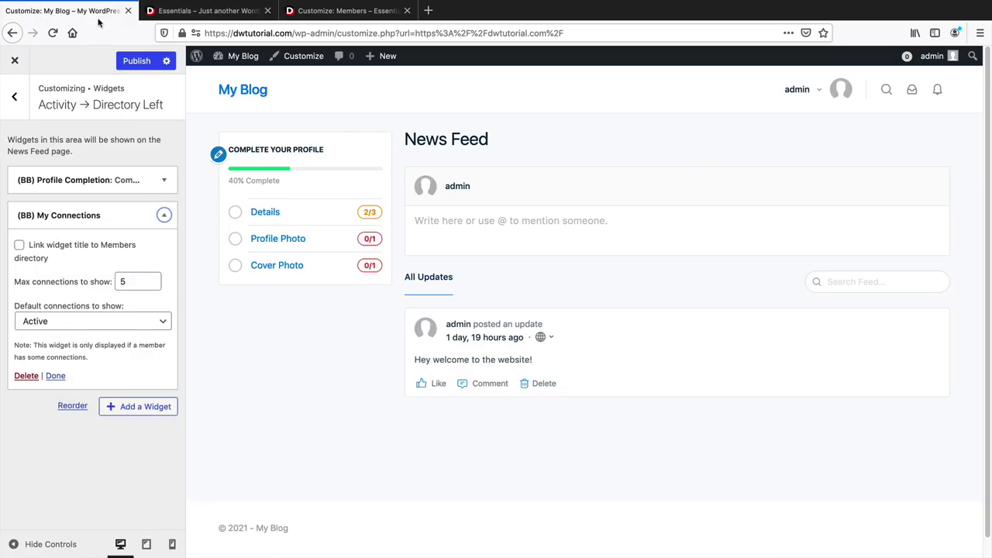
pyautogui.click(163, 217)
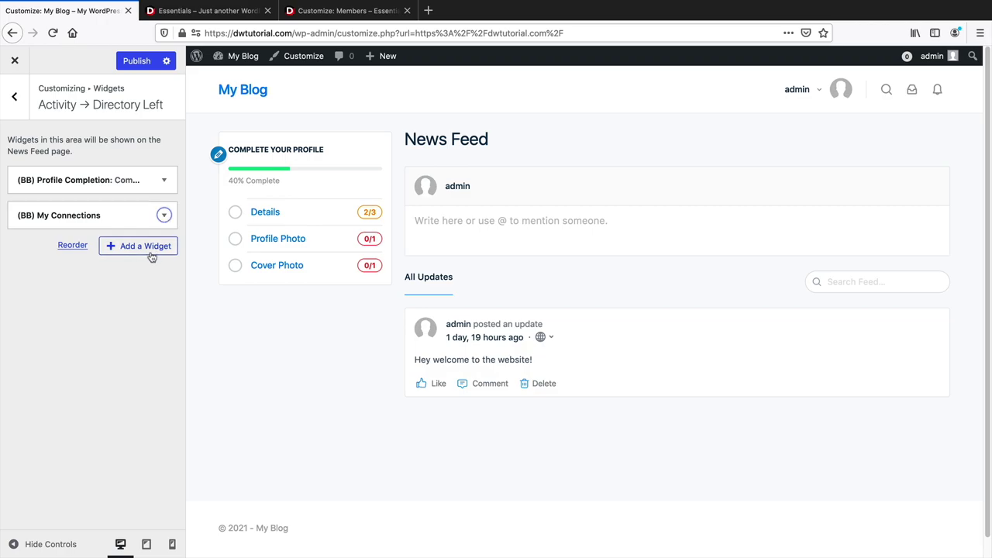
# Search the available widgets for the groups widget by entering 'gro'
pyautogui.click(147, 246)
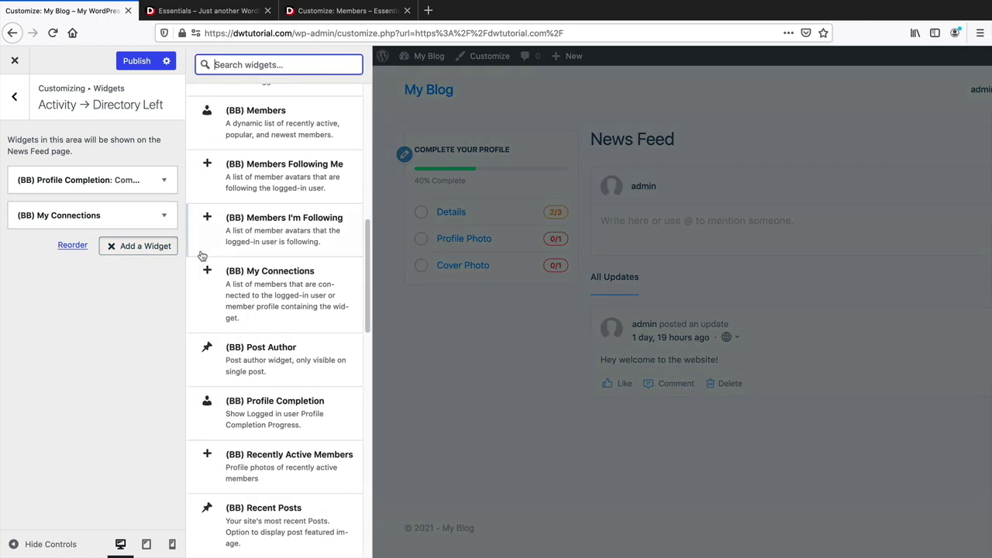
pyautogui.click(233, 11)
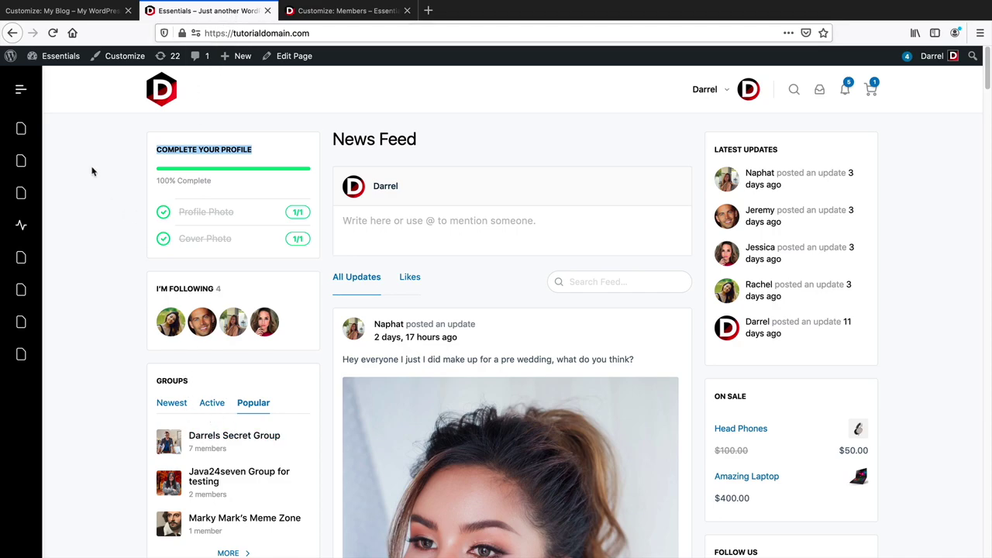
pyautogui.click(78, 10)
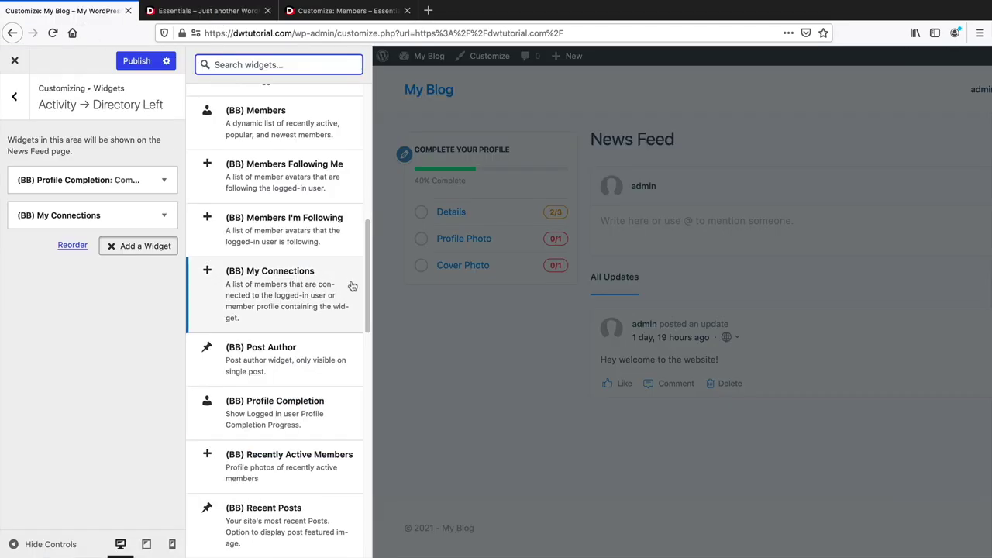
pyautogui.write('groups')
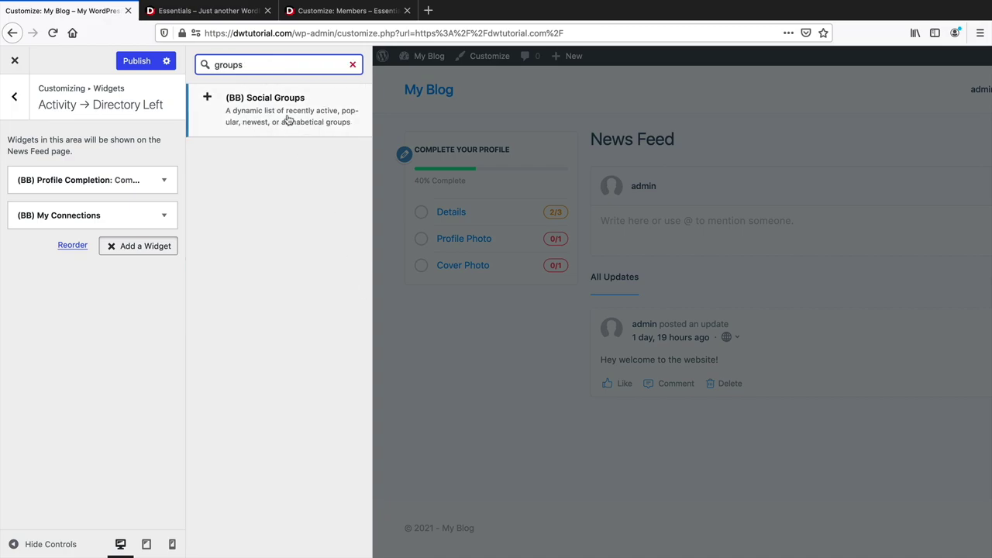
# Add the (BB) Social Groups widget, collapse it, and return to the list of widget areas
pyautogui.click(271, 105)
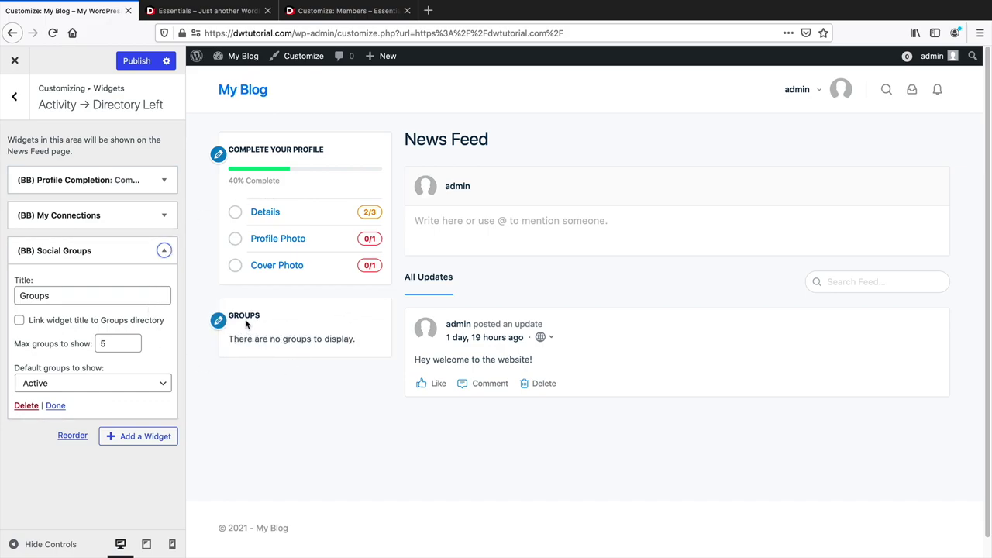
pyautogui.click(165, 253)
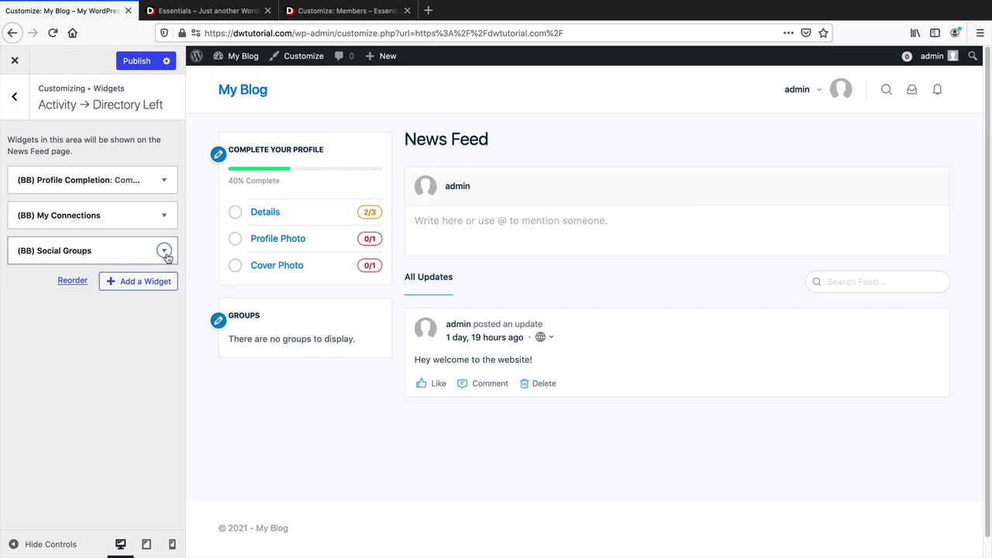
pyautogui.click(153, 286)
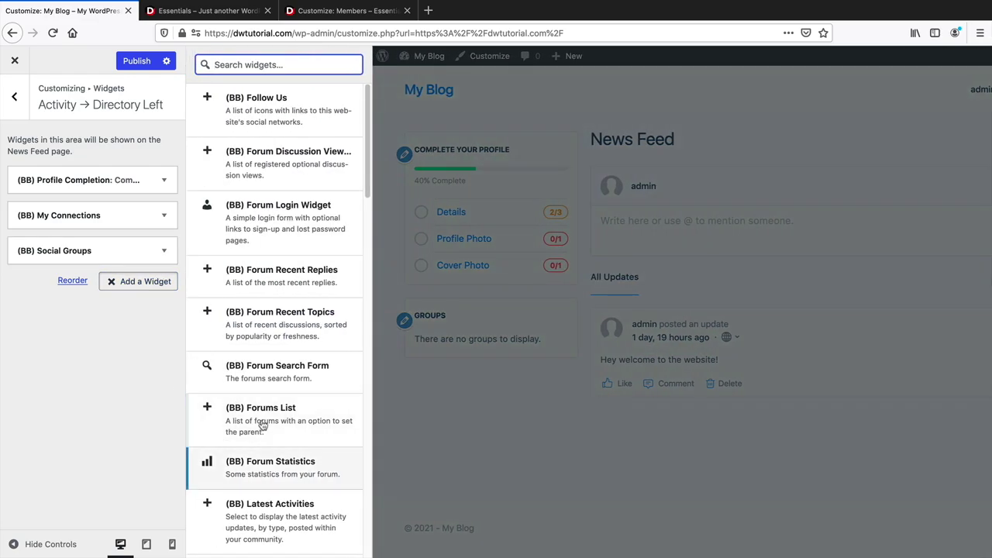
pyautogui.scroll(-3, 272, 395)
pyautogui.scroll(-7, 359, 361)
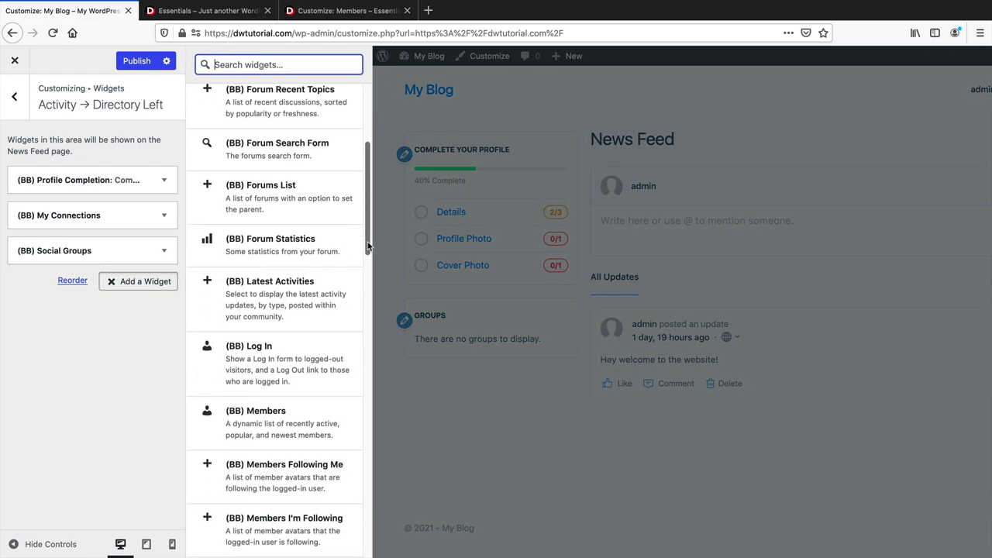
pyautogui.scroll(-2, 359, 362)
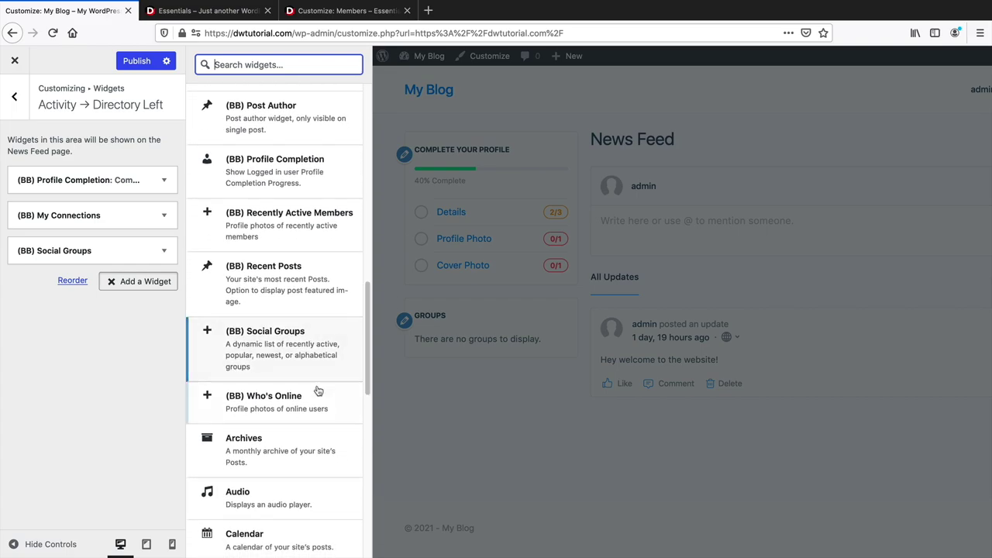
pyautogui.moveTo(369, 369); pyautogui.dragTo(371, 154)
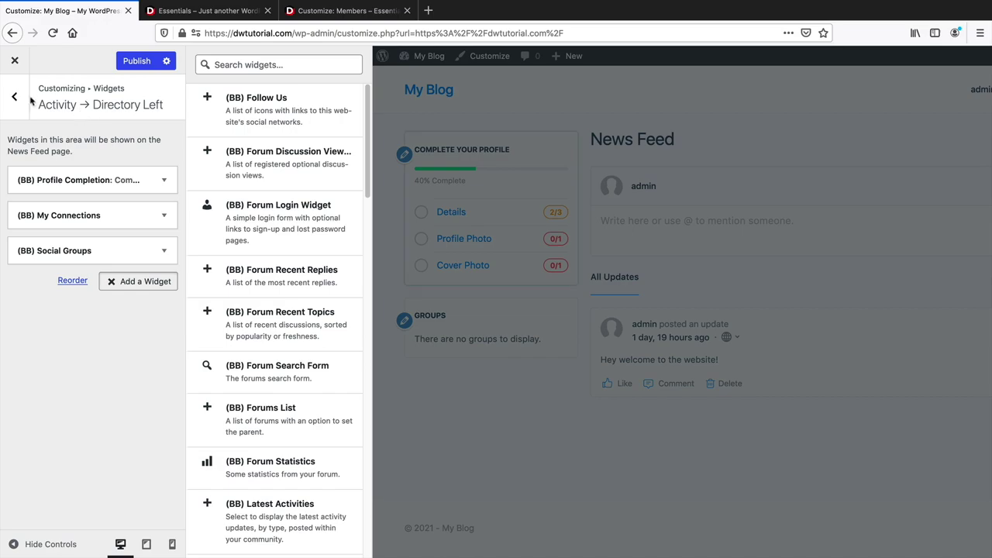
pyautogui.click(14, 96)
# Check the Essentials site's LATEST UPDATES section for reference, then return to the Customizer
pyautogui.click(196, 14)
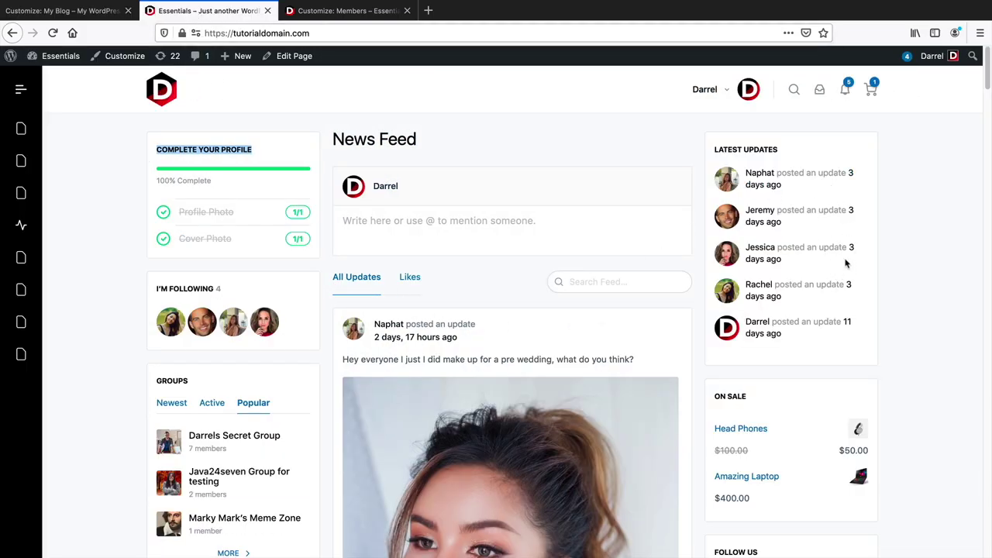
pyautogui.moveTo(783, 151); pyautogui.dragTo(723, 149)
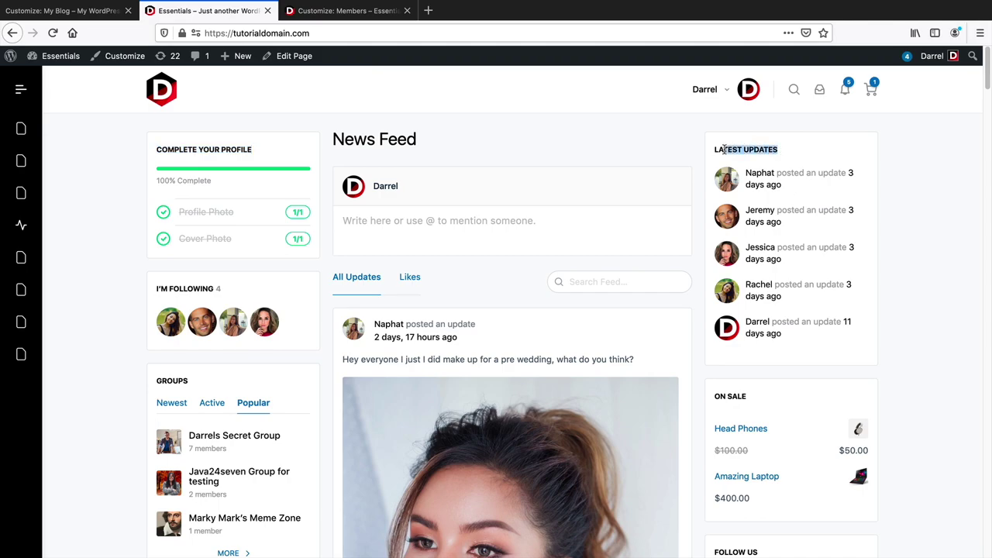
pyautogui.click(891, 233)
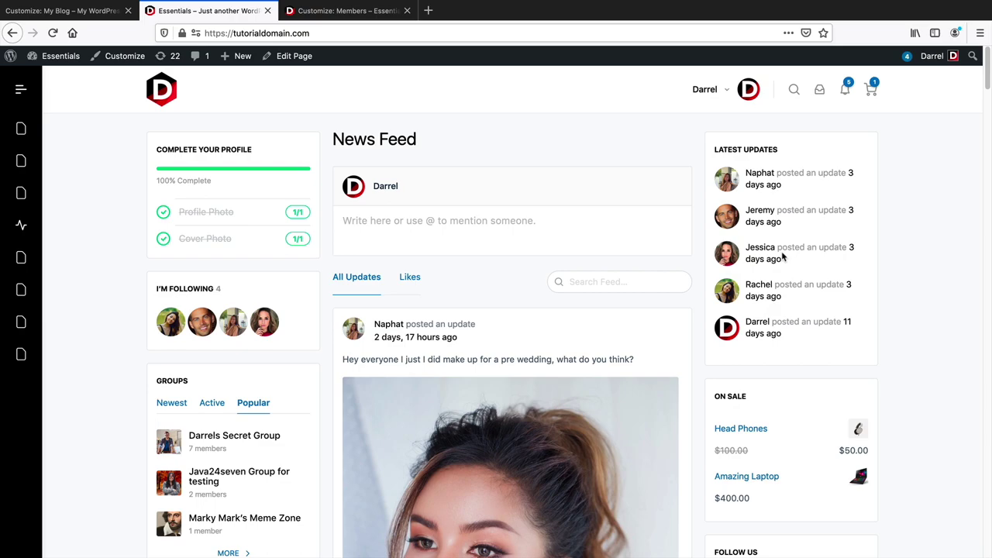
pyautogui.click(85, 12)
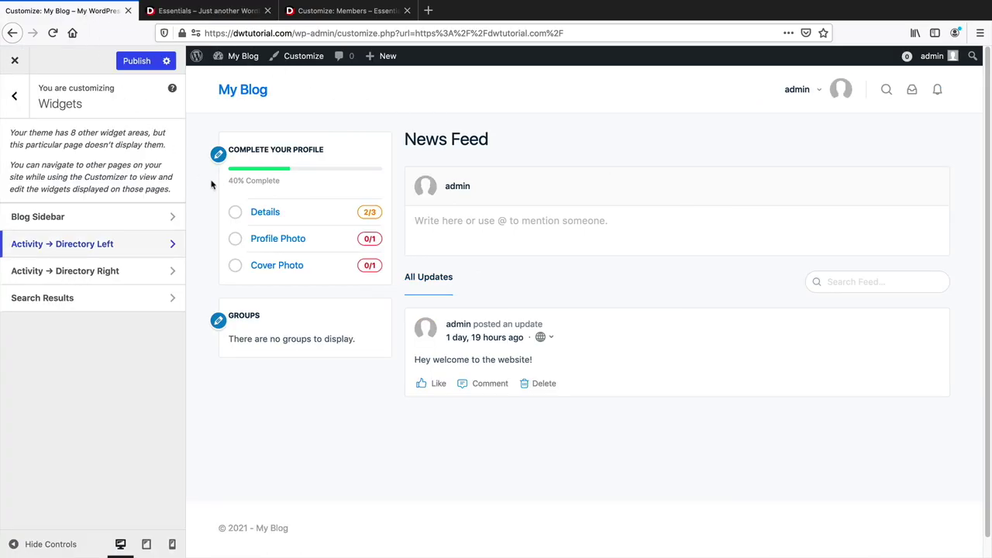
# Search 'latest' and add (BB) Latest Activities to Directory Right, selecting its 'Latest updates' title
pyautogui.click(97, 272)
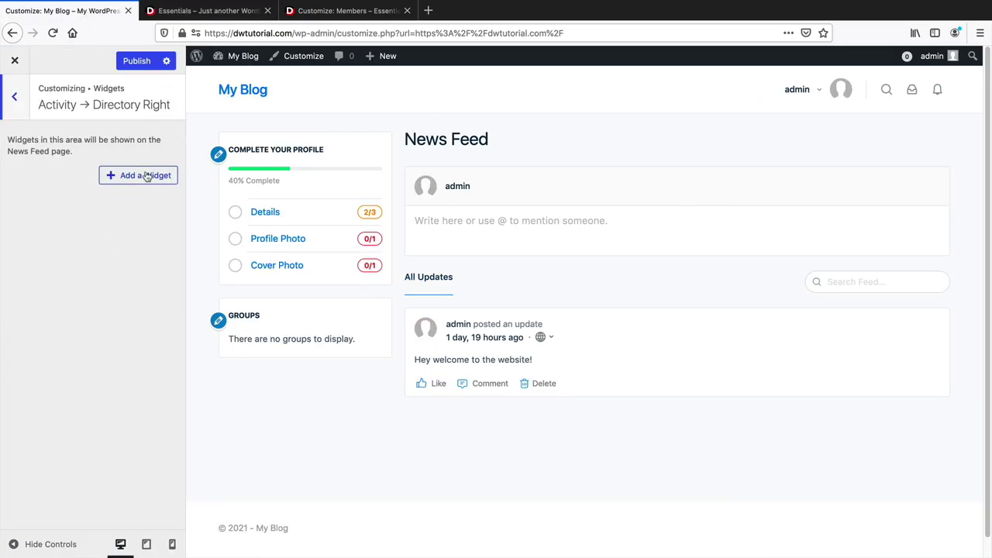
pyautogui.click(145, 175)
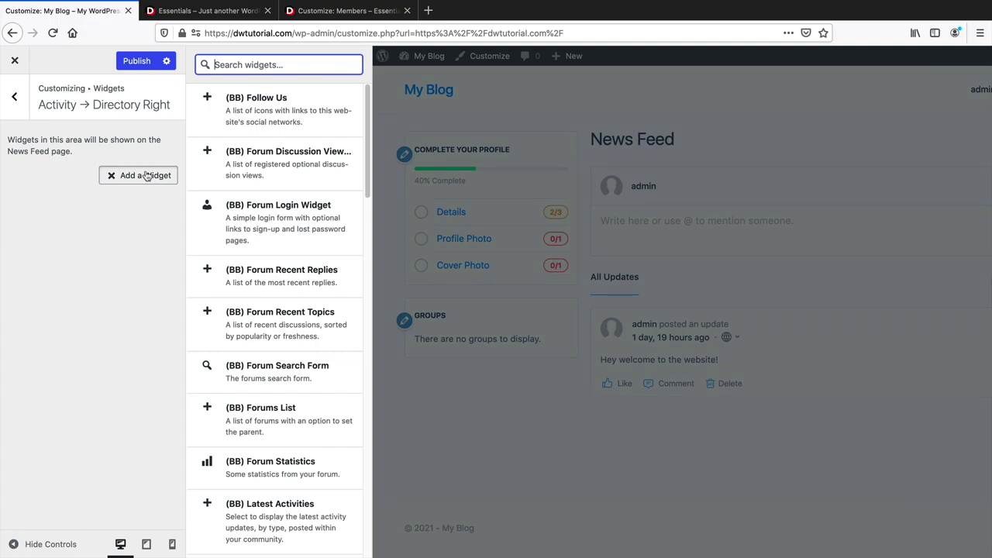
pyautogui.write('l')
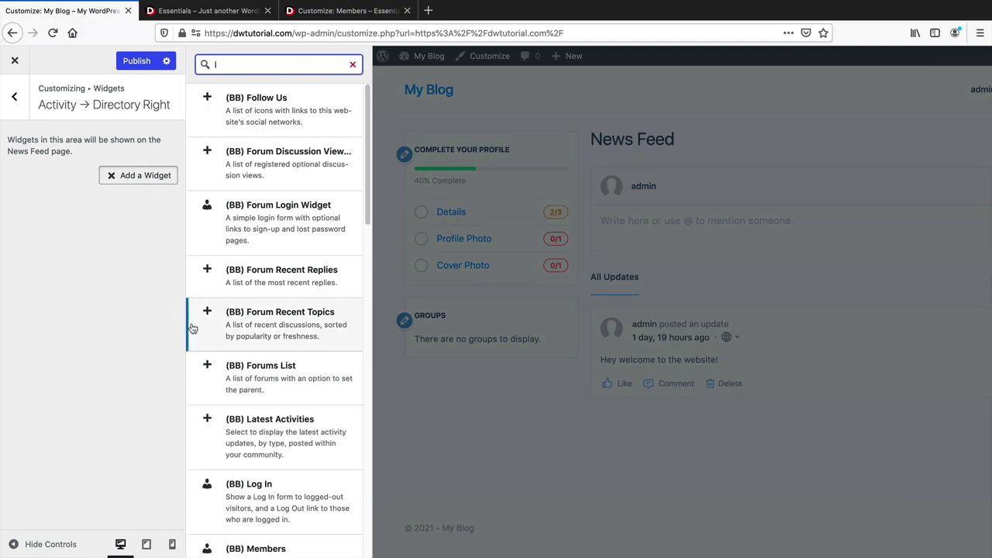
pyautogui.write('atest')
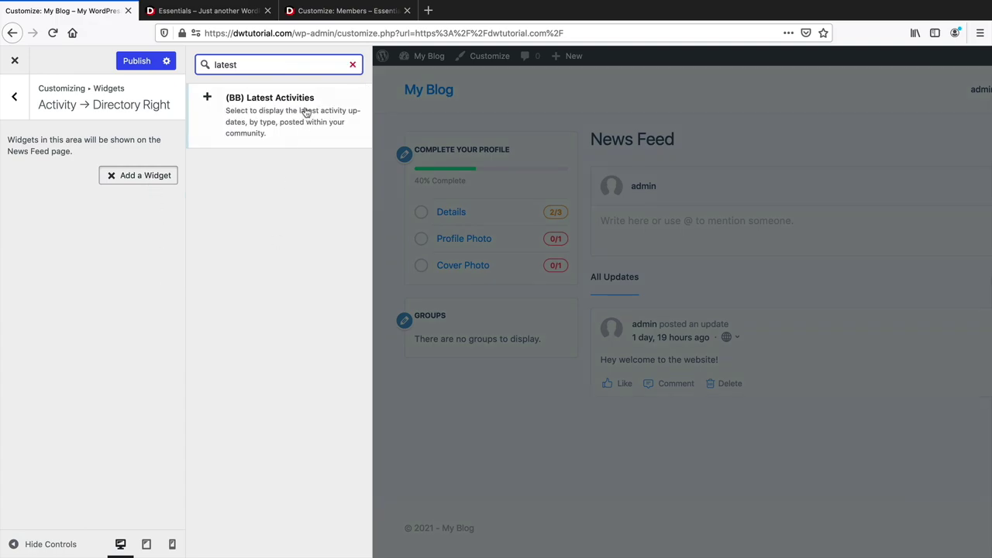
pyautogui.click(305, 114)
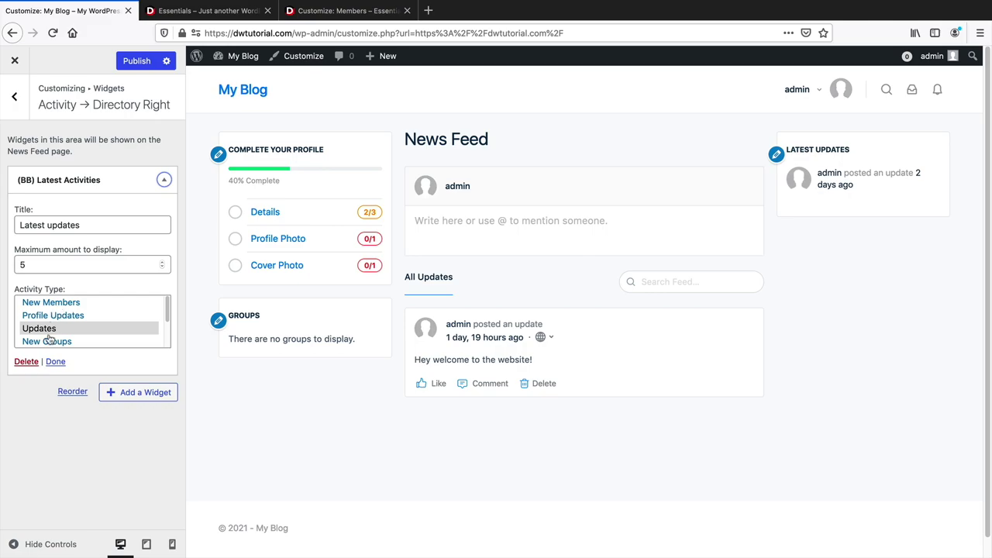
pyautogui.scroll(-3, 56, 343)
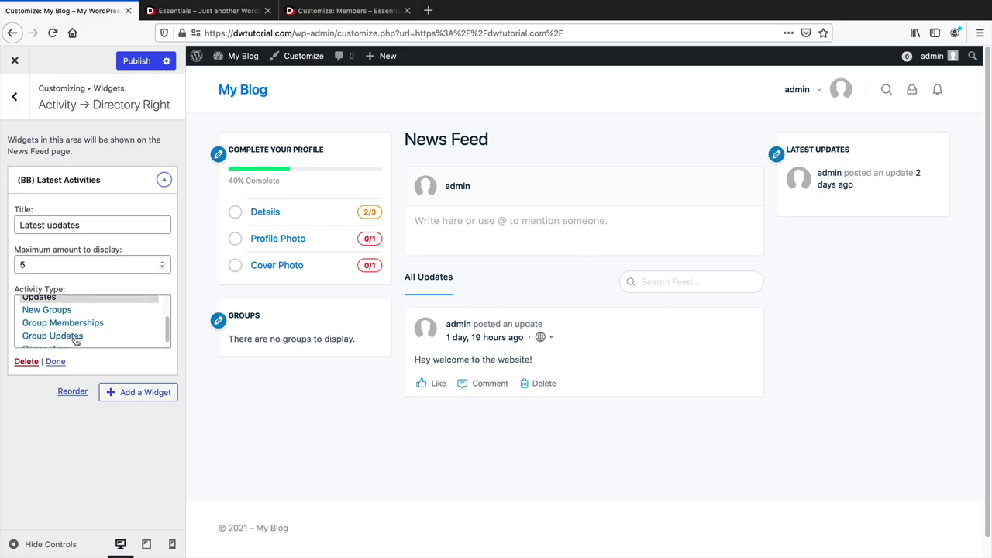
pyautogui.scroll(3, 73, 339)
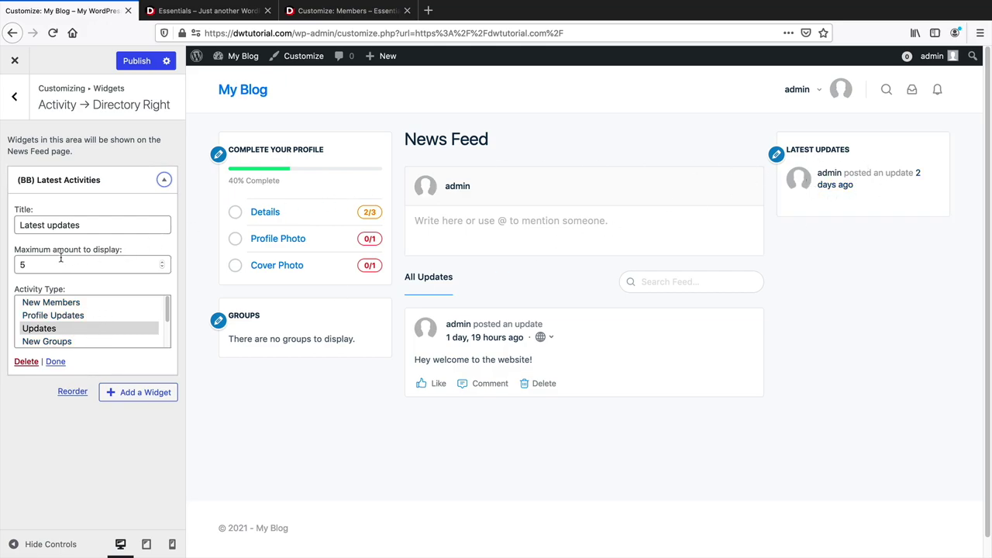
pyautogui.tripleClick(104, 225)
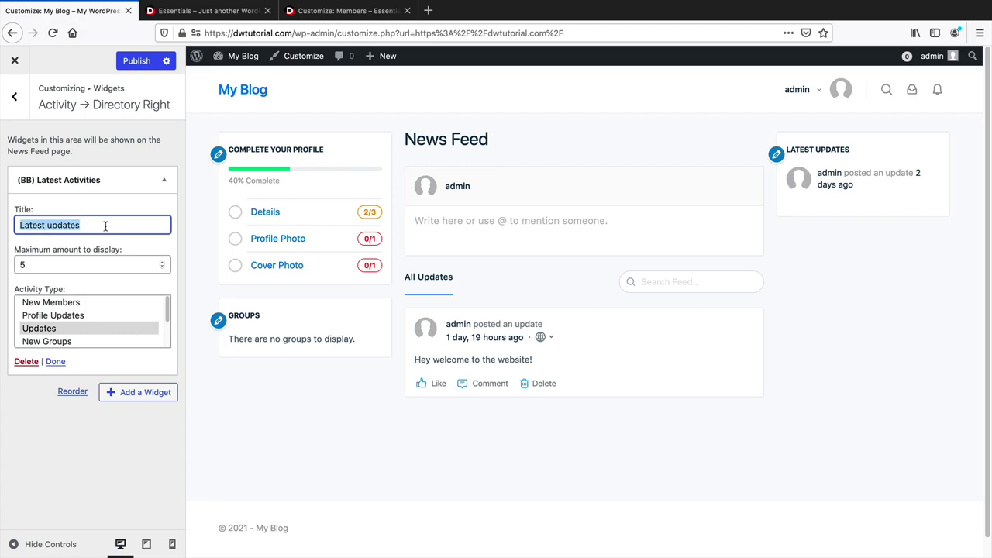
pyautogui.click(223, 13)
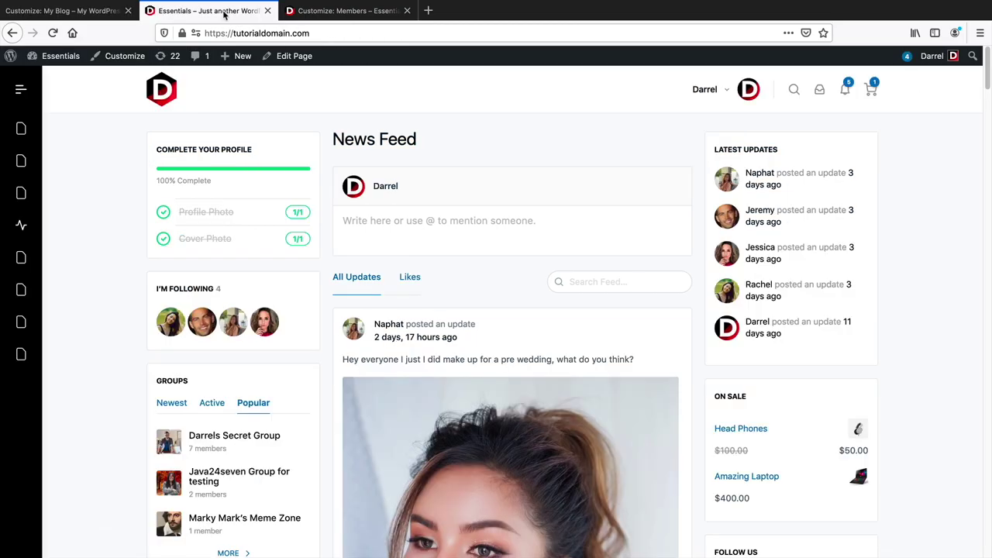
pyautogui.scroll(-3, 771, 325)
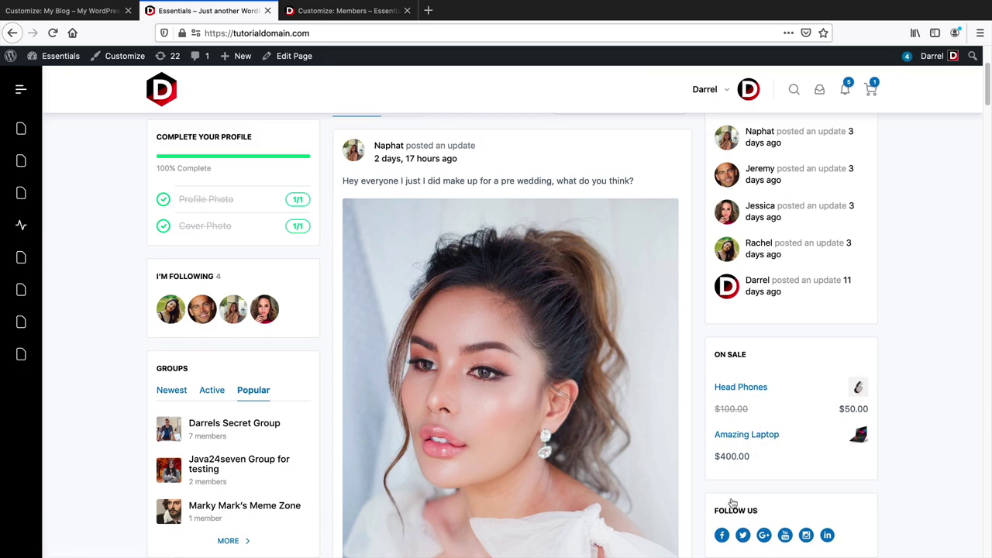
pyautogui.click(96, 12)
pyautogui.click(163, 181)
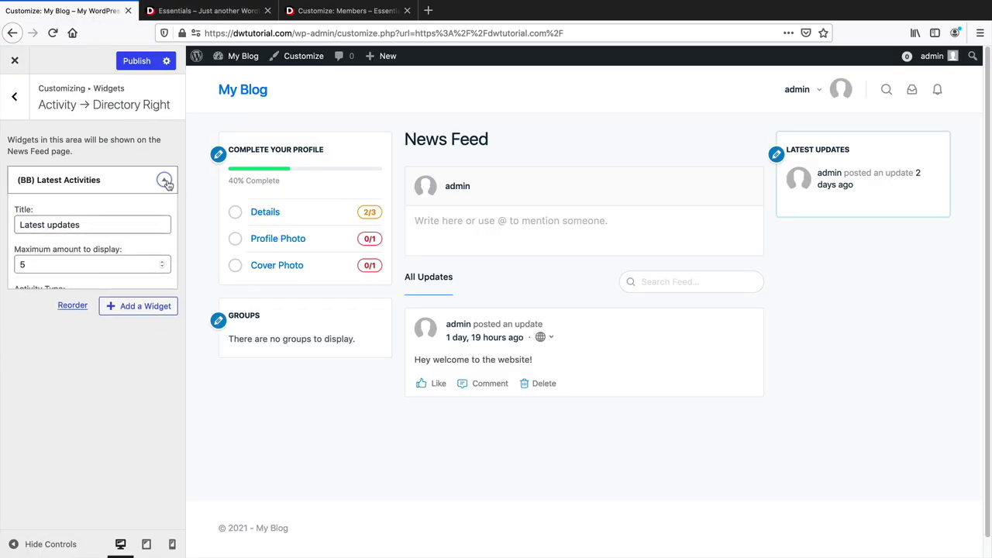
# Add a (BB) Follow Us widget and fill every social link field, through LinkedIn, with '#'
pyautogui.click(155, 210)
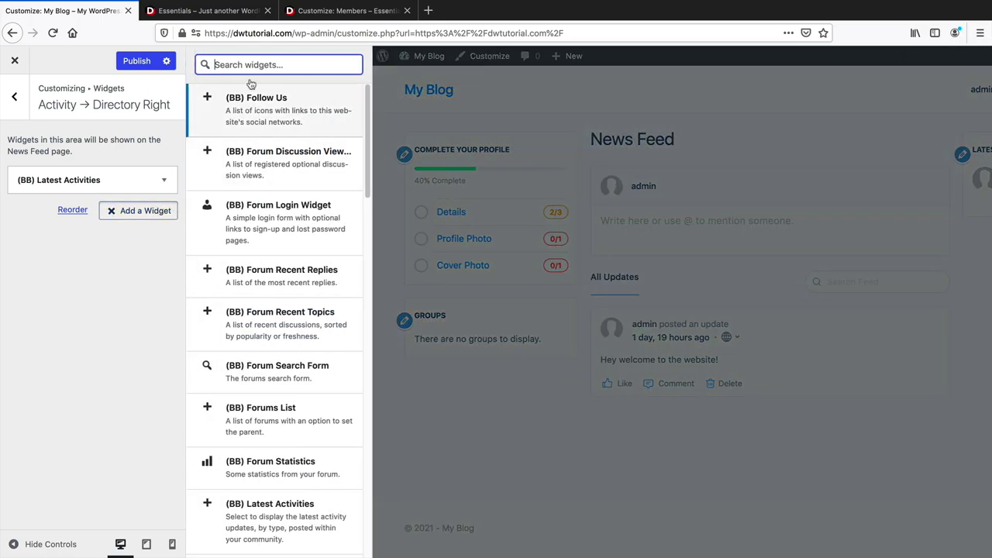
pyautogui.click(259, 107)
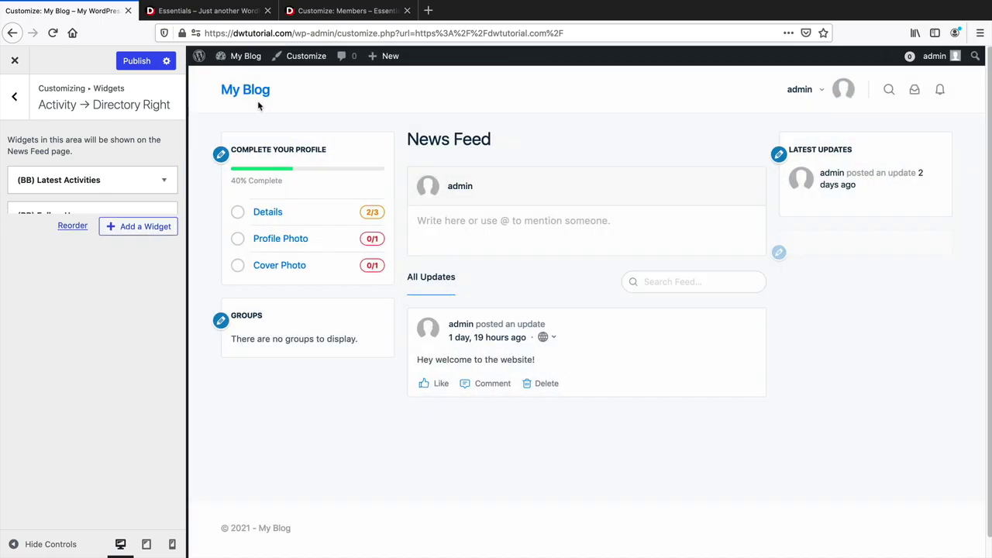
pyautogui.click(96, 303)
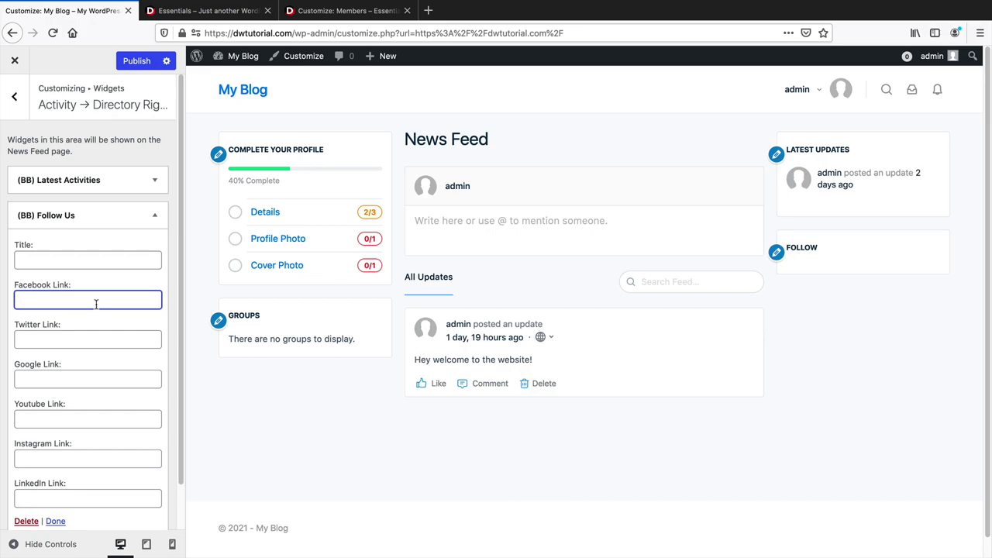
pyautogui.write('#\t#')
pyautogui.press('Tab')
pyautogui.write('#')
pyautogui.press('Tab')
pyautogui.write('#')
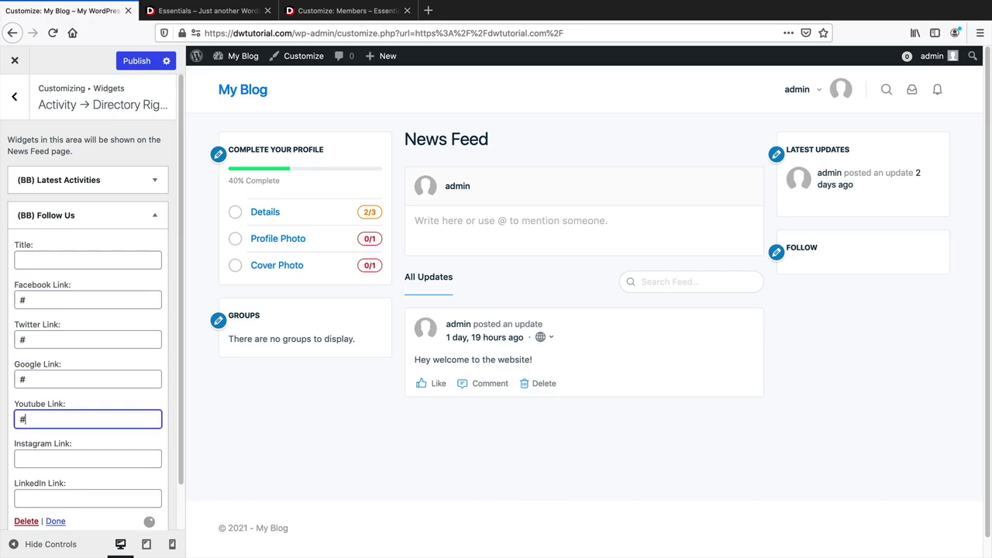
pyautogui.press('Tab')
pyautogui.write('#')
pyautogui.press('Tab')
pyautogui.write('#')
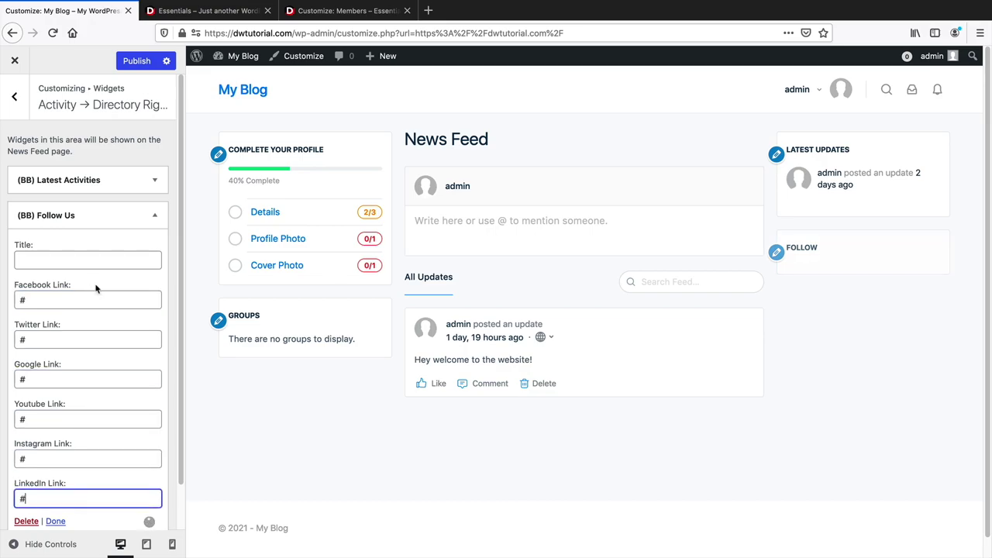
# Title the Follow Us widget 'Follow Us On Social Media'
pyautogui.click(96, 261)
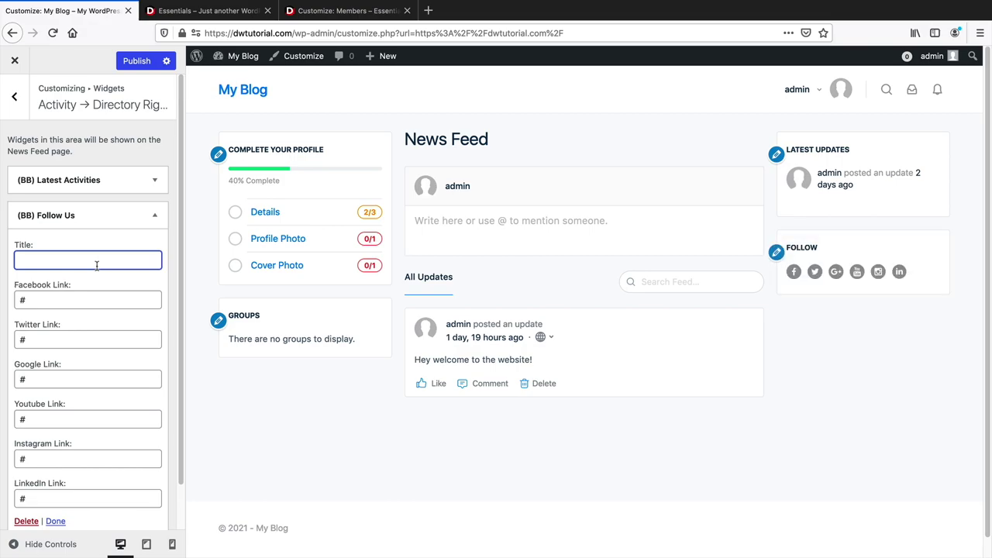
pyautogui.press('BackSpace')
pyautogui.press('BackSpace')
pyautogui.write('Follow Us On Social')
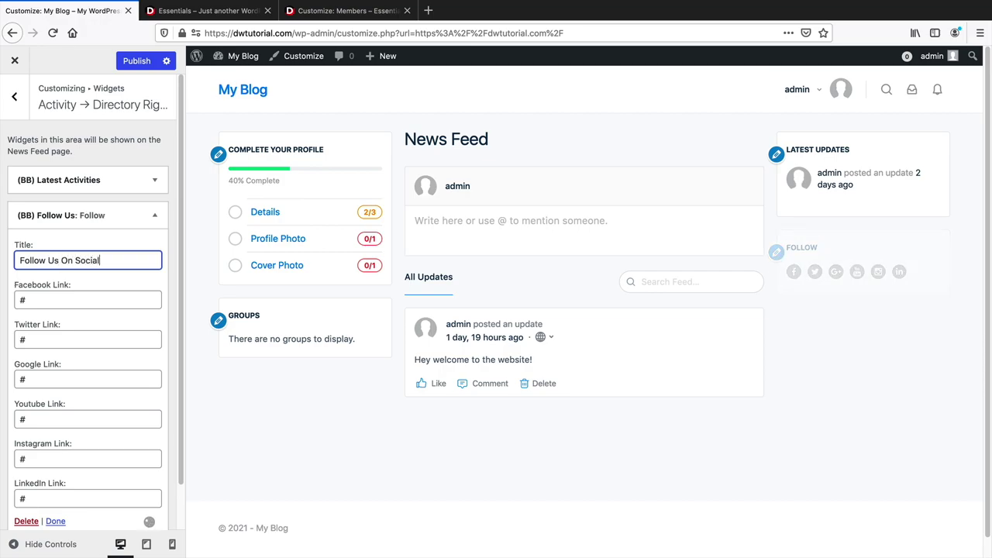
pyautogui.write(' Media')
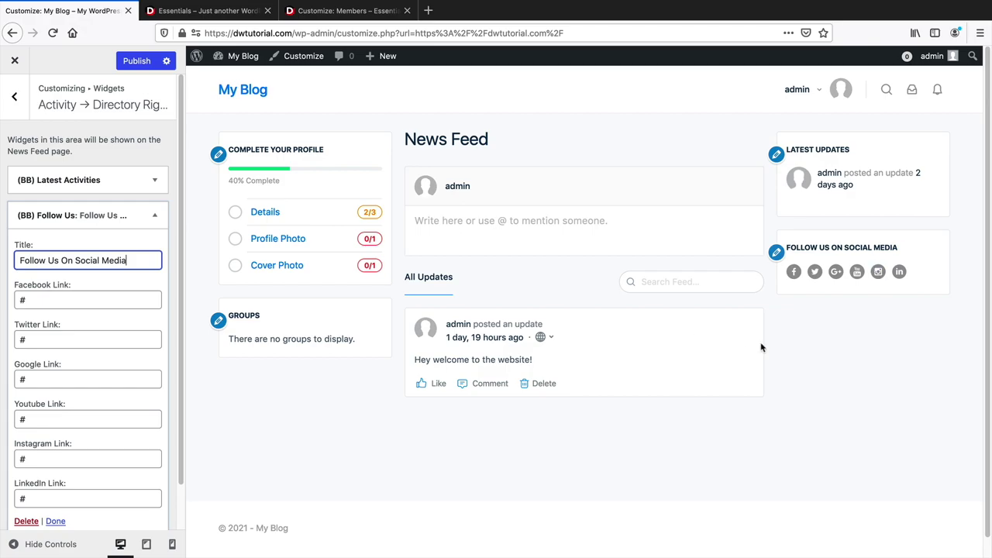
pyautogui.scroll(-1, 78, 350)
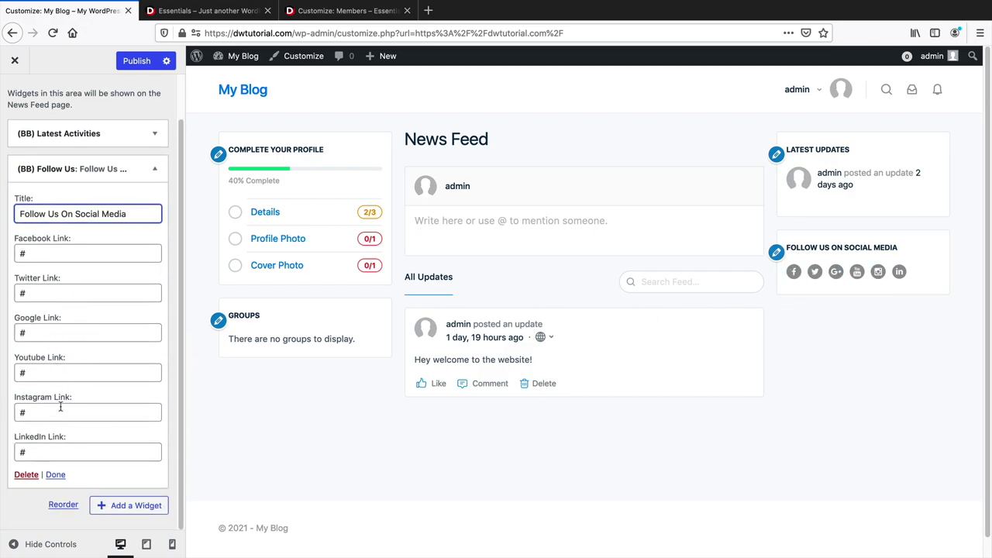
# Collapse Follow Us and add a (BB) Members widget below it
pyautogui.click(155, 169)
pyautogui.click(153, 246)
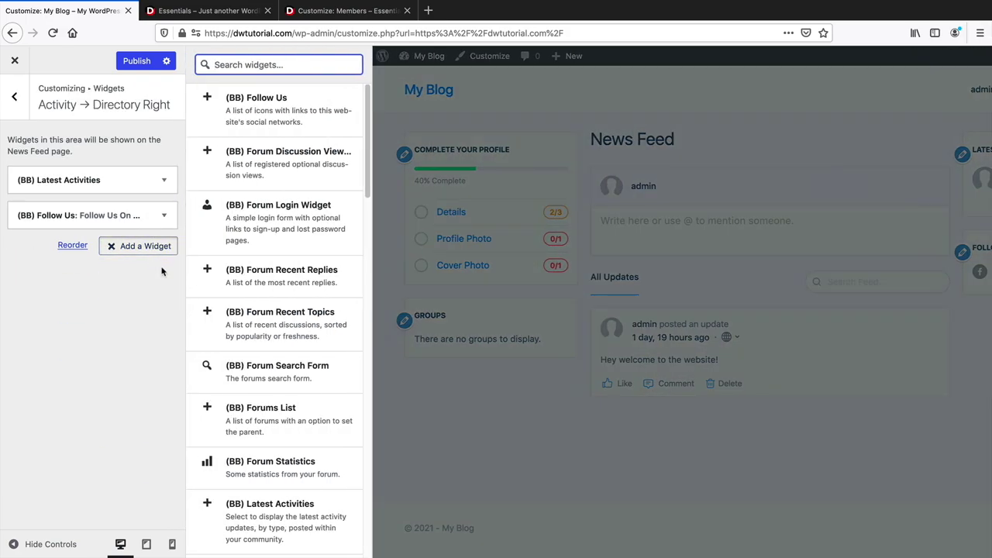
pyautogui.scroll(-1, 275, 384)
pyautogui.scroll(-3, 275, 388)
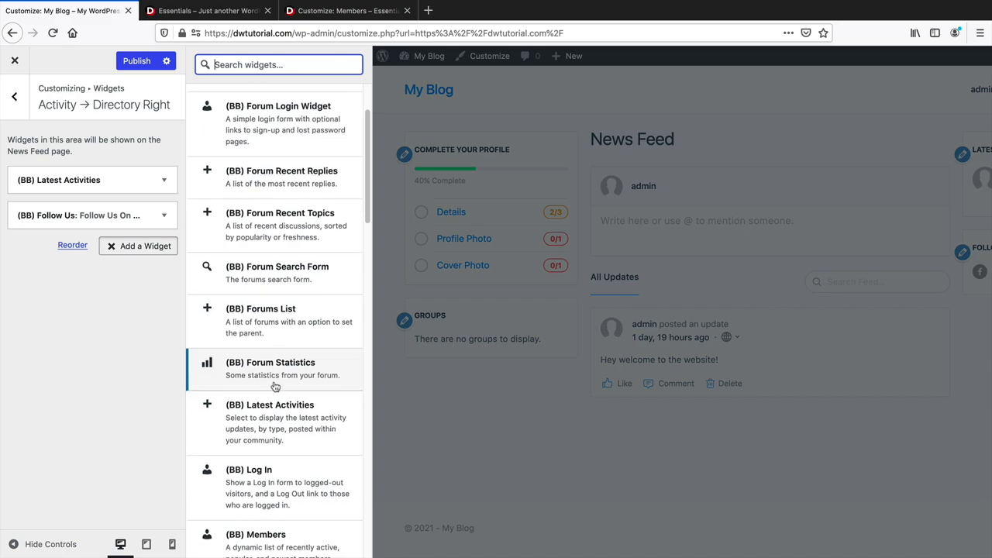
pyautogui.scroll(-2, 277, 383)
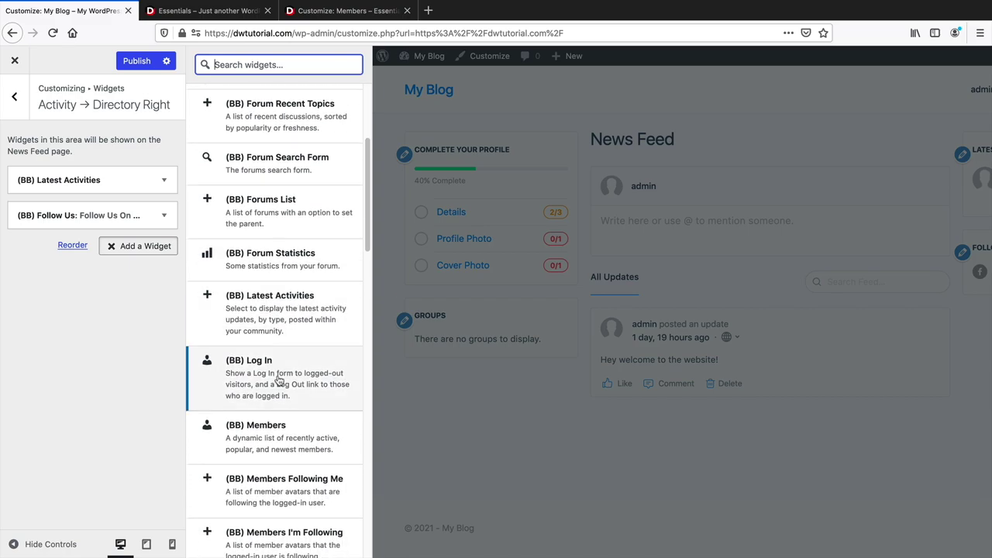
pyautogui.click(293, 438)
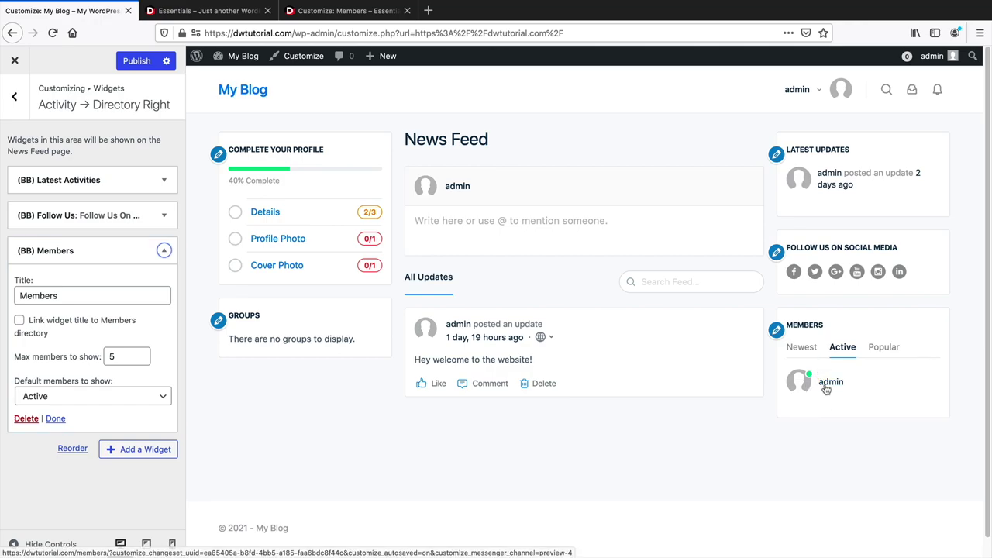
pyautogui.click(163, 250)
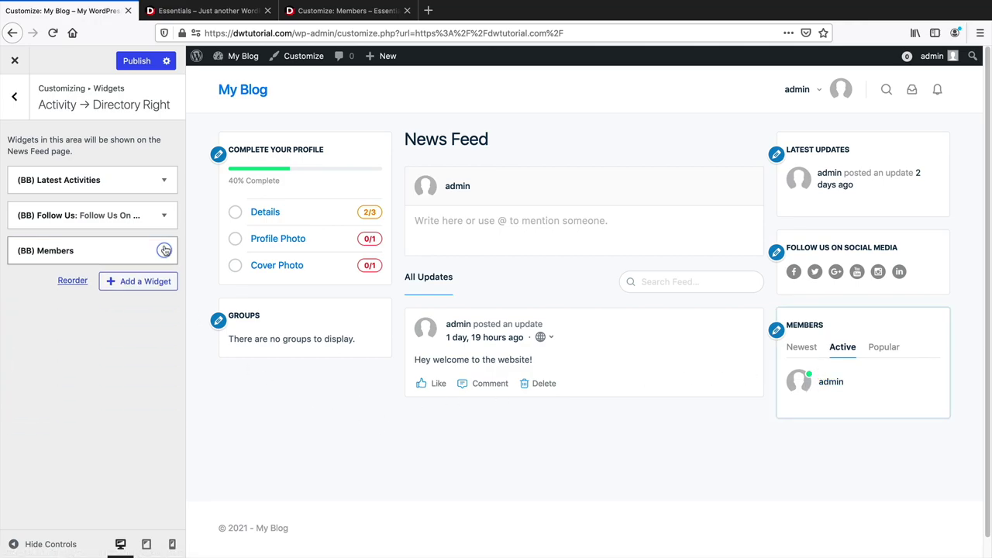
# Add a (BB) Who's Online widget below Members and publish the sidebar changes
pyautogui.click(145, 282)
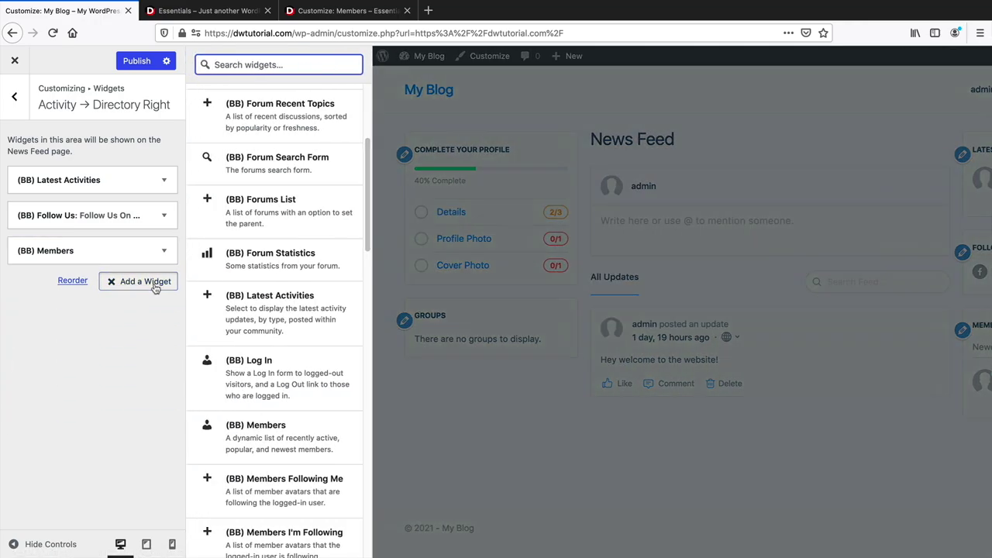
pyautogui.scroll(-3, 258, 364)
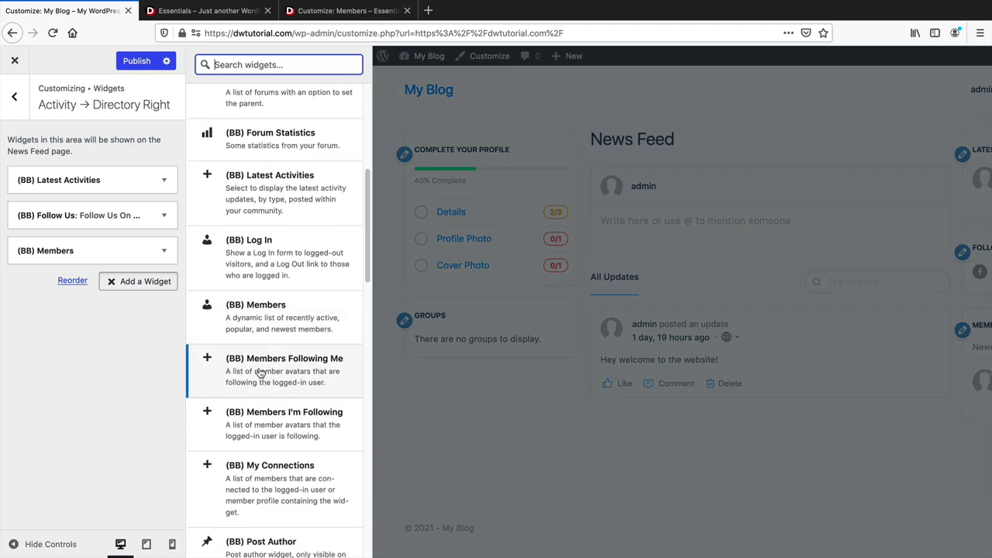
pyautogui.scroll(-5, 260, 373)
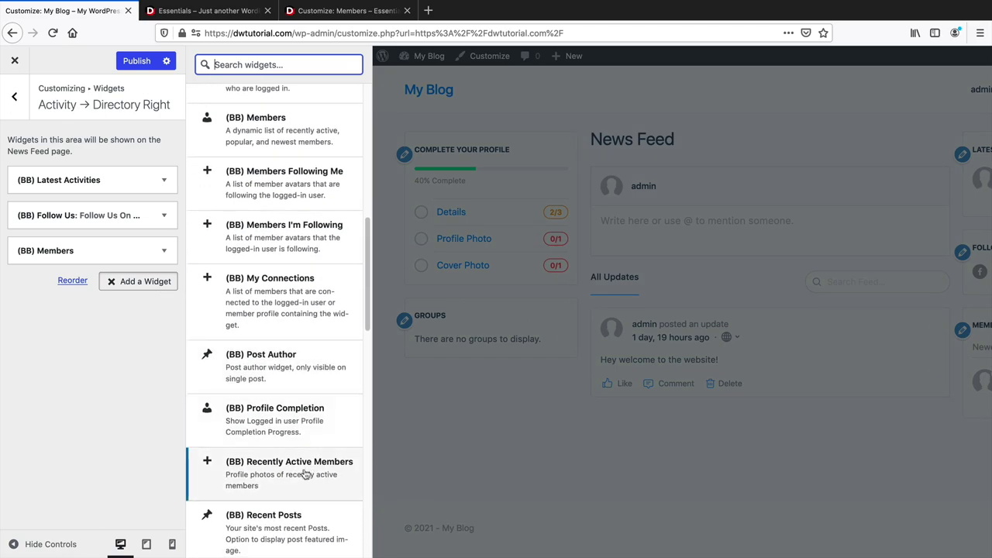
pyautogui.scroll(-4, 295, 465)
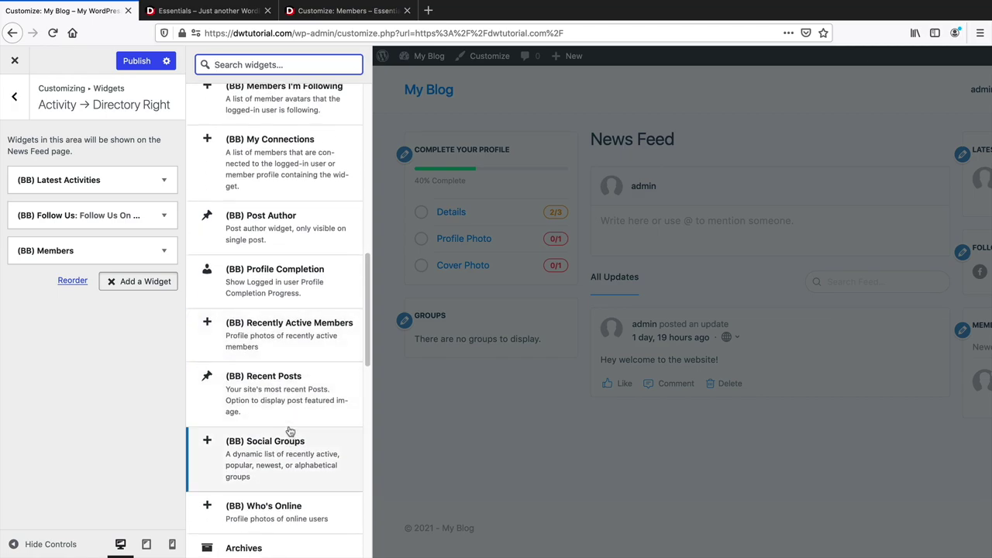
pyautogui.click(271, 515)
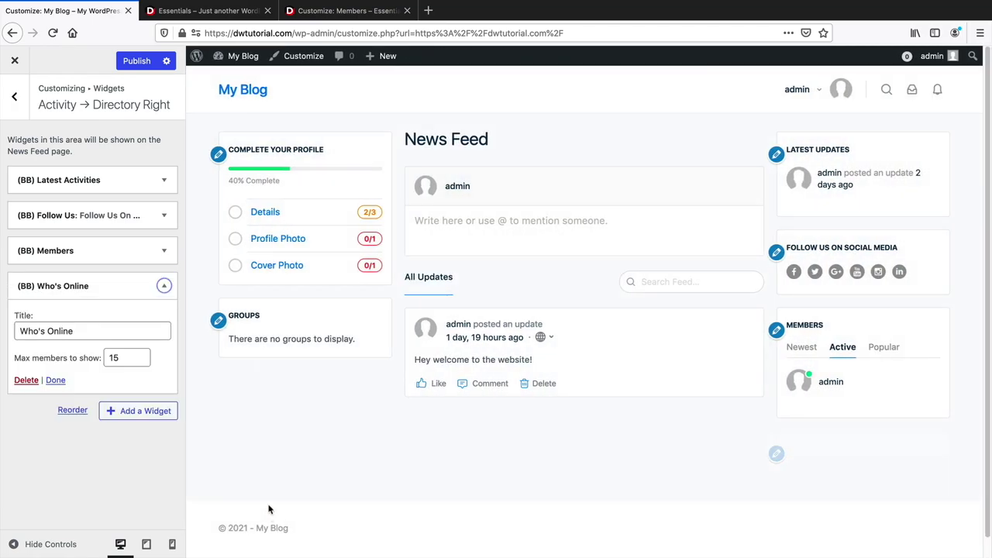
pyautogui.click(164, 286)
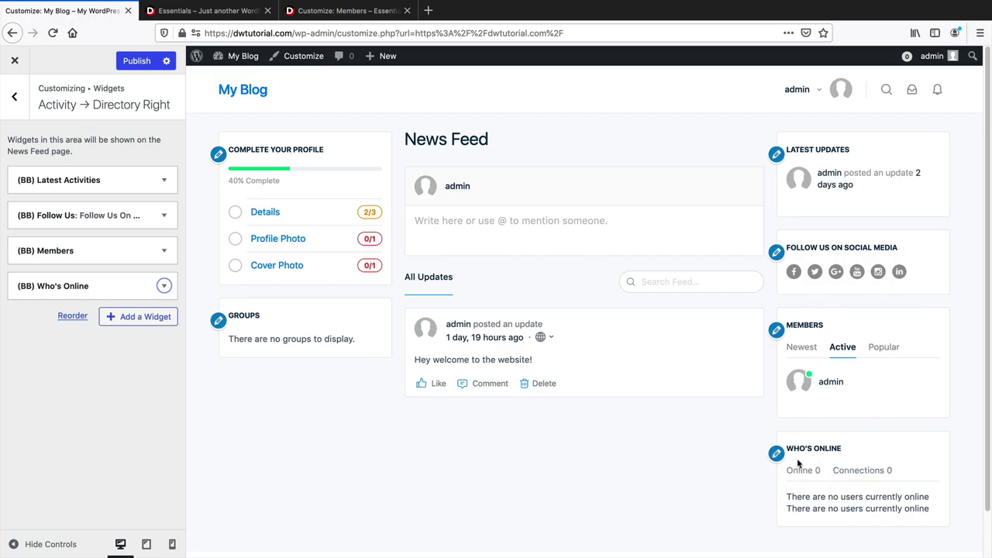
pyautogui.scroll(-1, 806, 462)
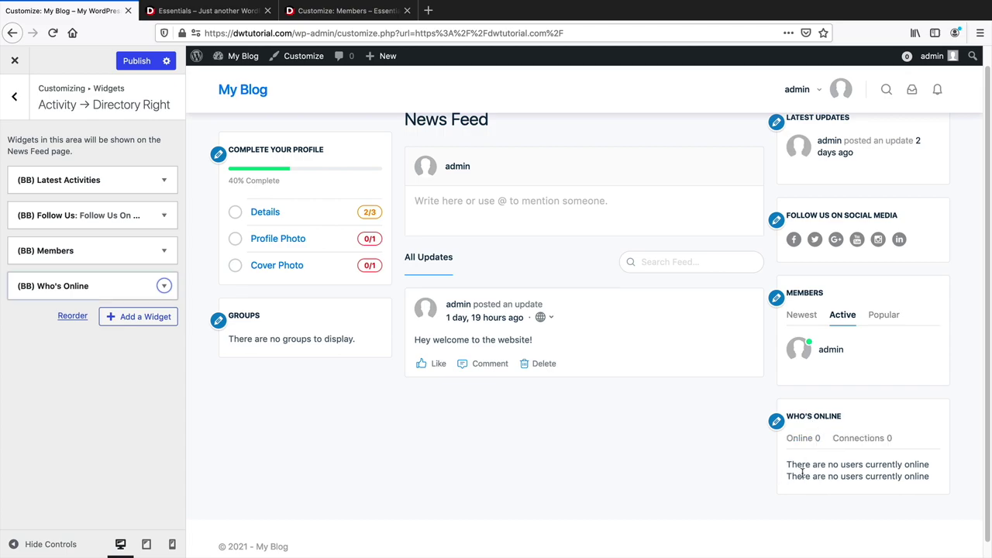
pyautogui.scroll(1, 806, 469)
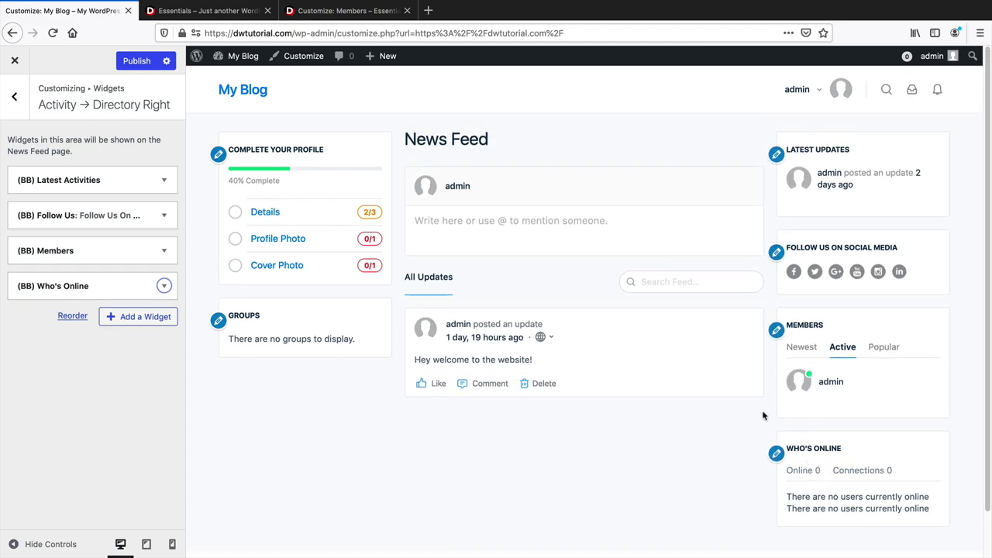
pyautogui.click(138, 62)
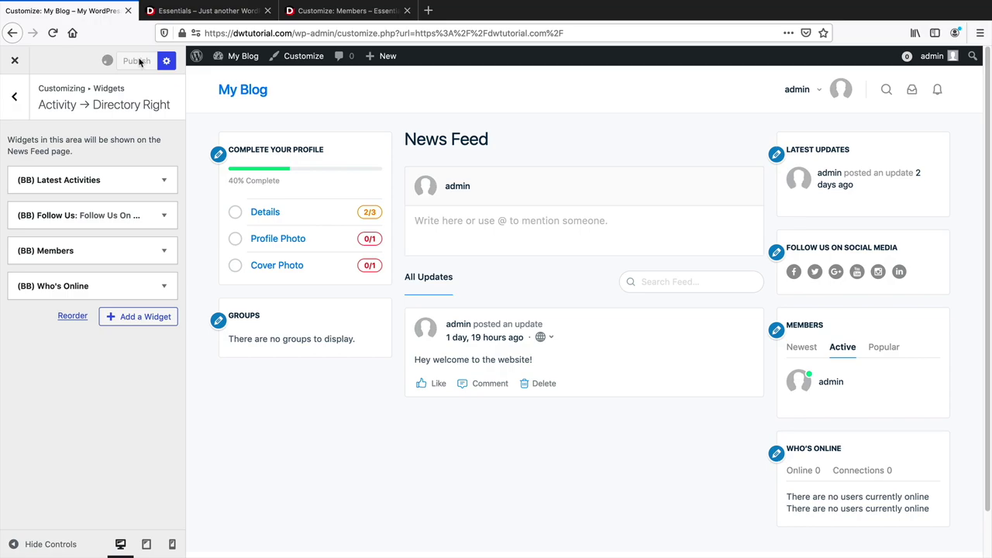
# Exit the Customizer and check the 'Latest updates' and 'Follow Us On Social Media' headings live
pyautogui.click(15, 62)
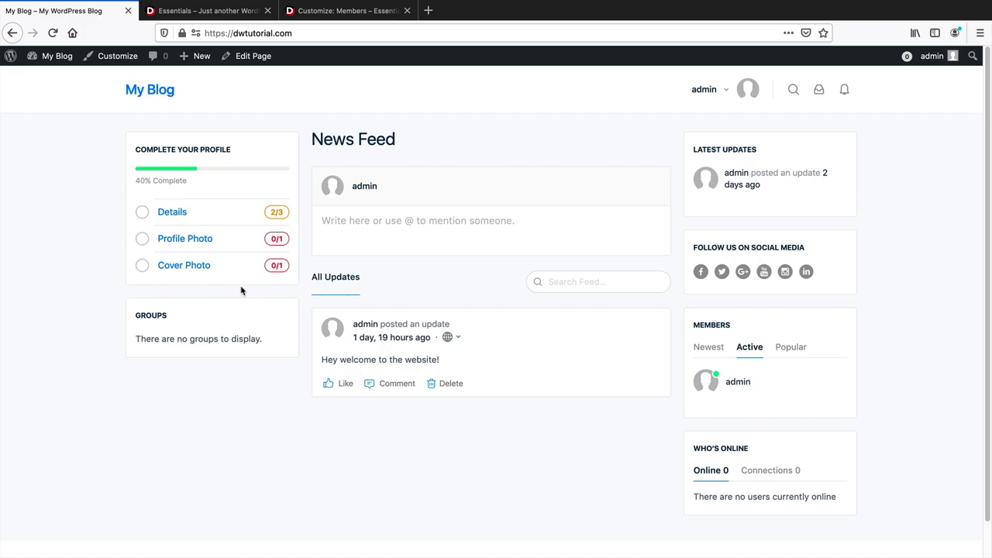
pyautogui.doubleClick(740, 151)
pyautogui.tripleClick(755, 247)
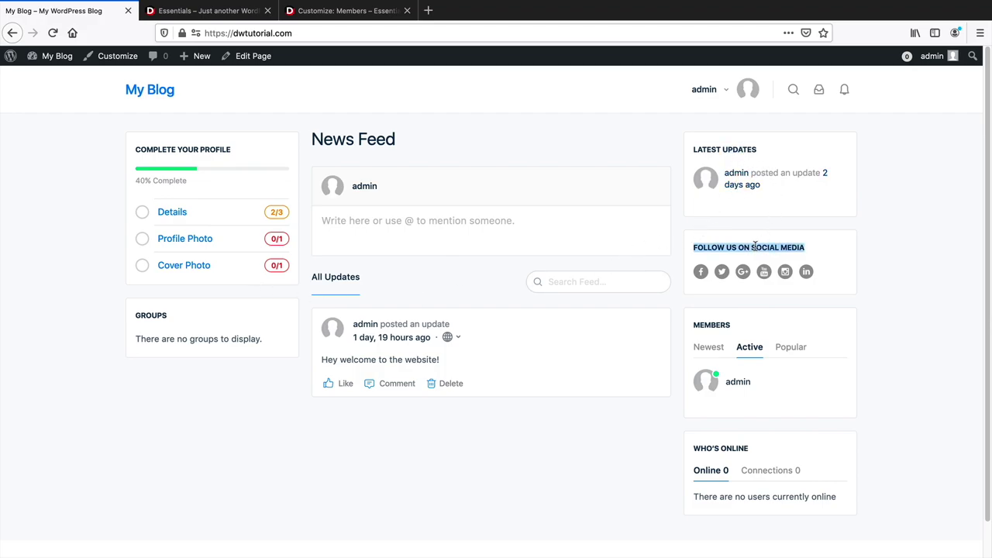
# Toggle the Members widget between newest and active members, then return to the Customizer
pyautogui.click(711, 347)
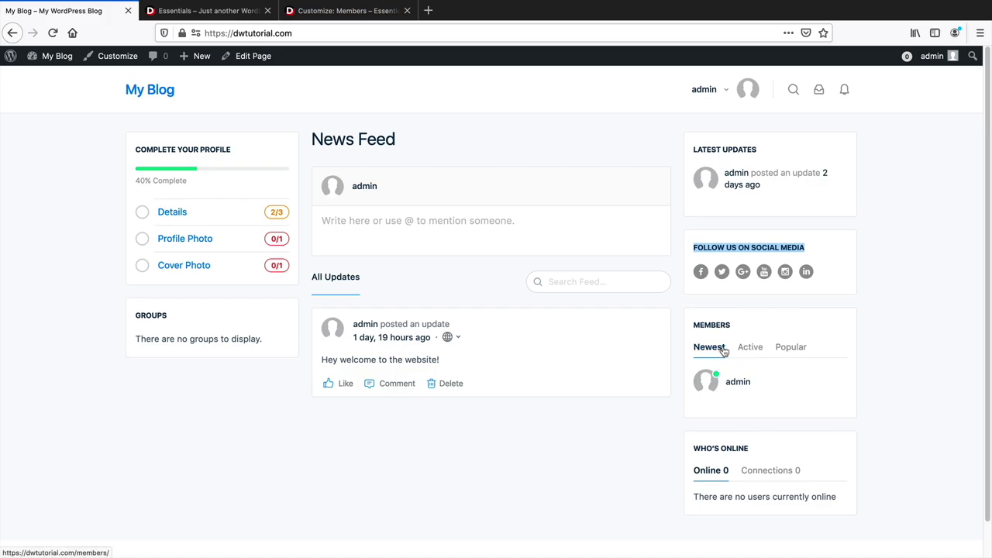
pyautogui.click(746, 349)
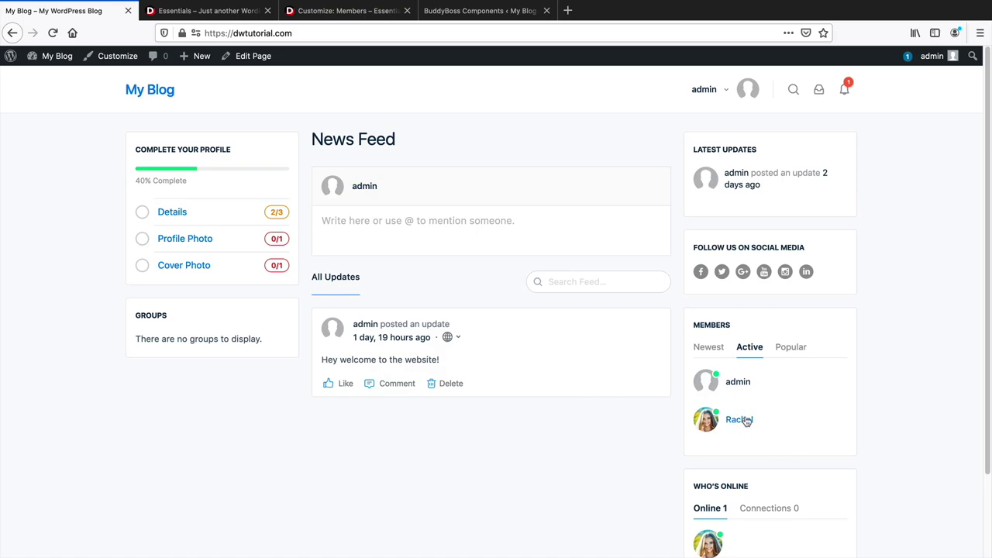
pyautogui.scroll(-1, 739, 423)
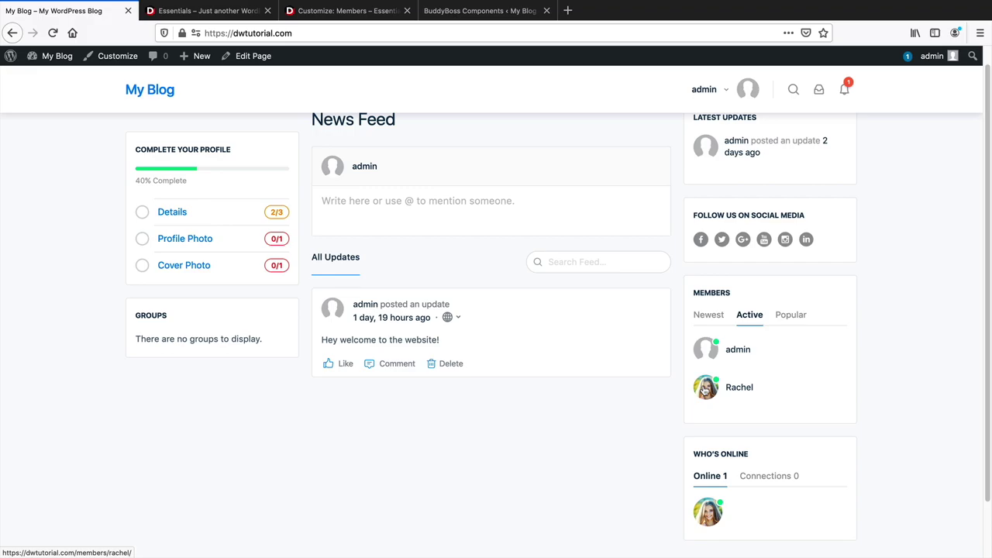
pyautogui.scroll(1, 460, 418)
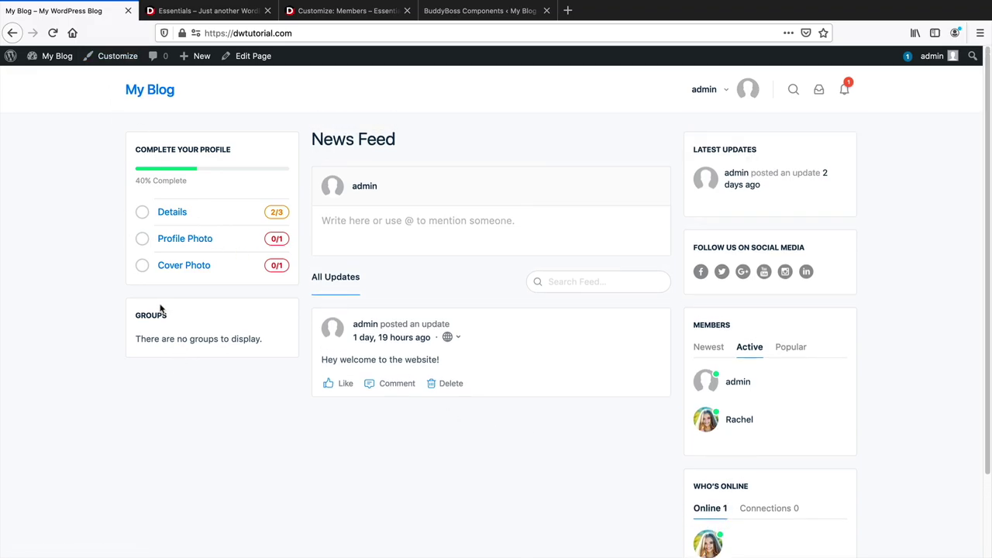
pyautogui.click(117, 57)
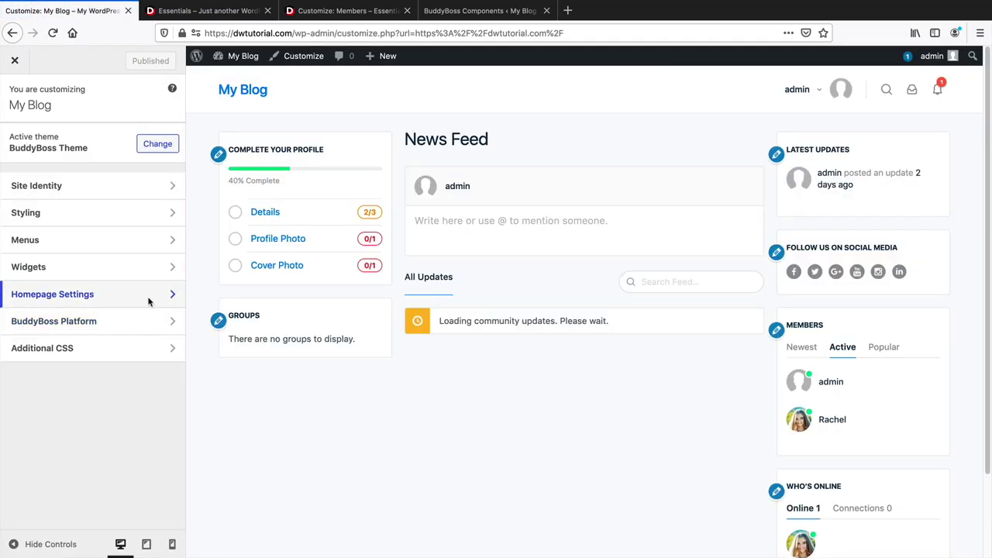
# Add (BB) Members I'm Following to Directory Left, placed above Social Groups
pyautogui.click(90, 268)
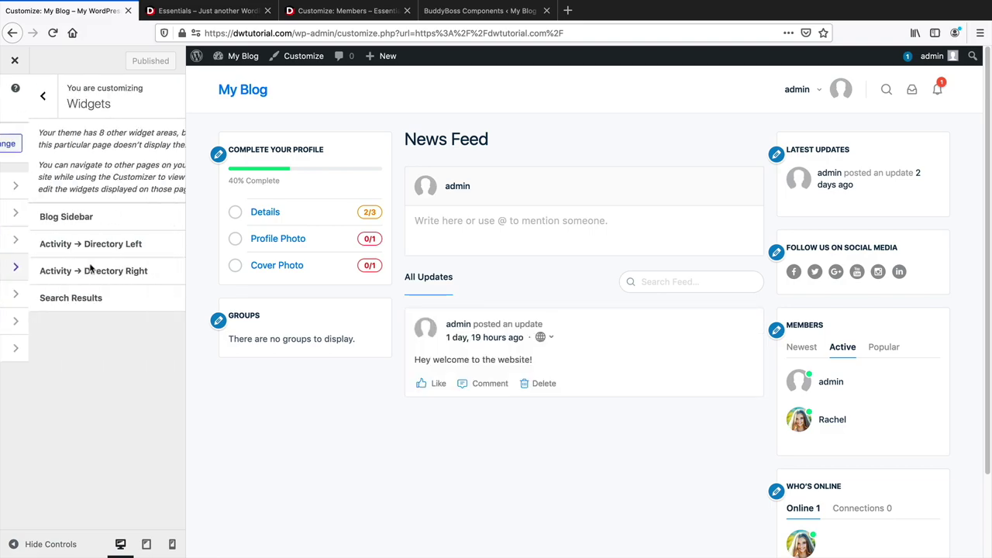
pyautogui.click(100, 244)
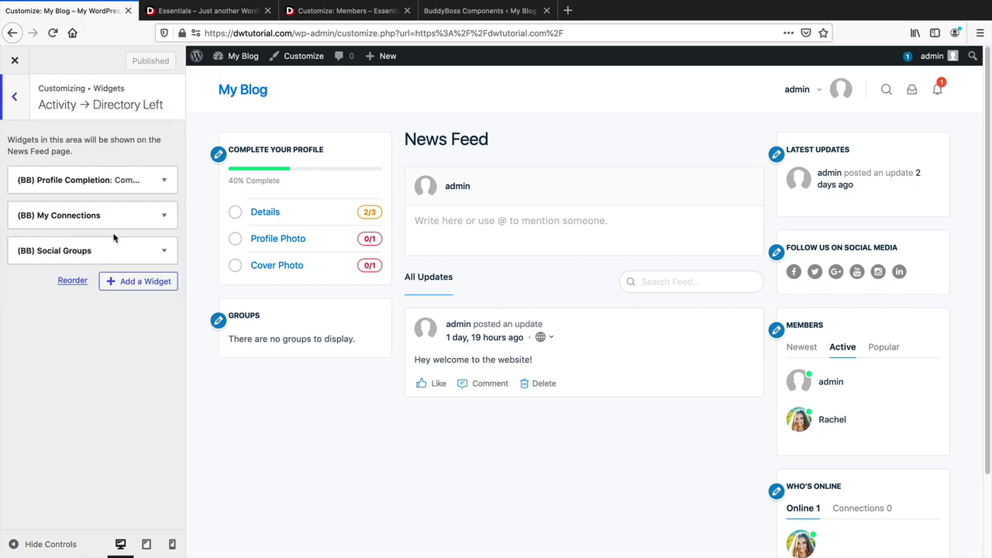
pyautogui.click(148, 284)
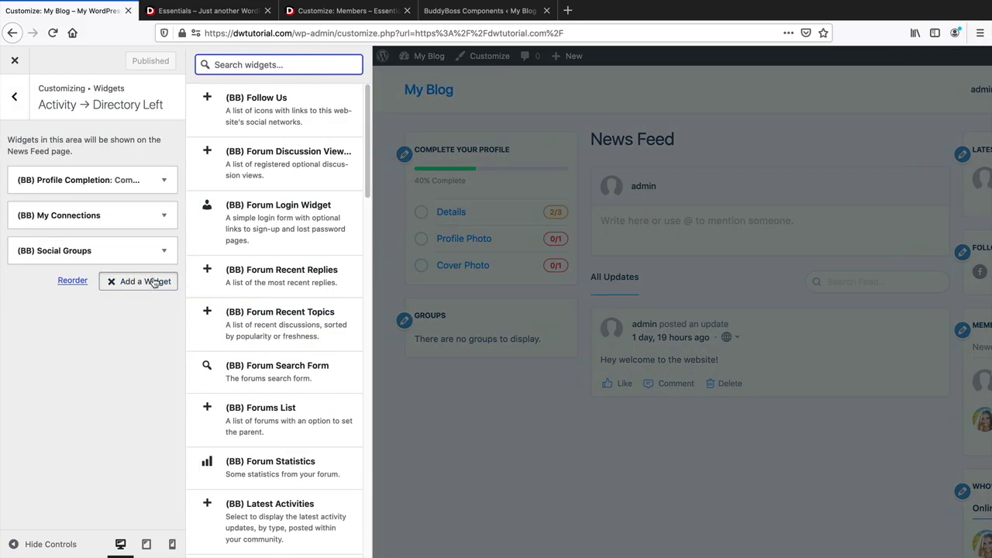
pyautogui.write('following')
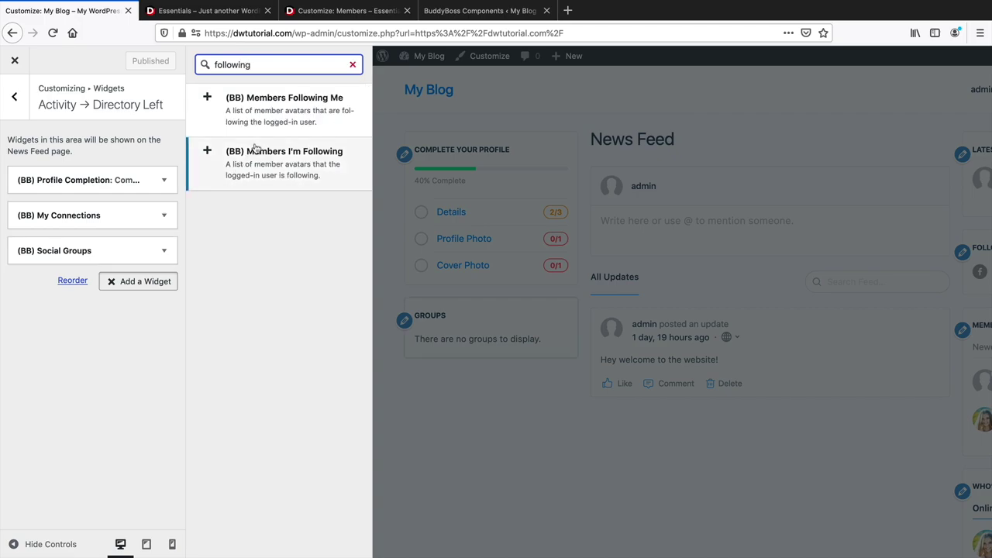
pyautogui.click(299, 155)
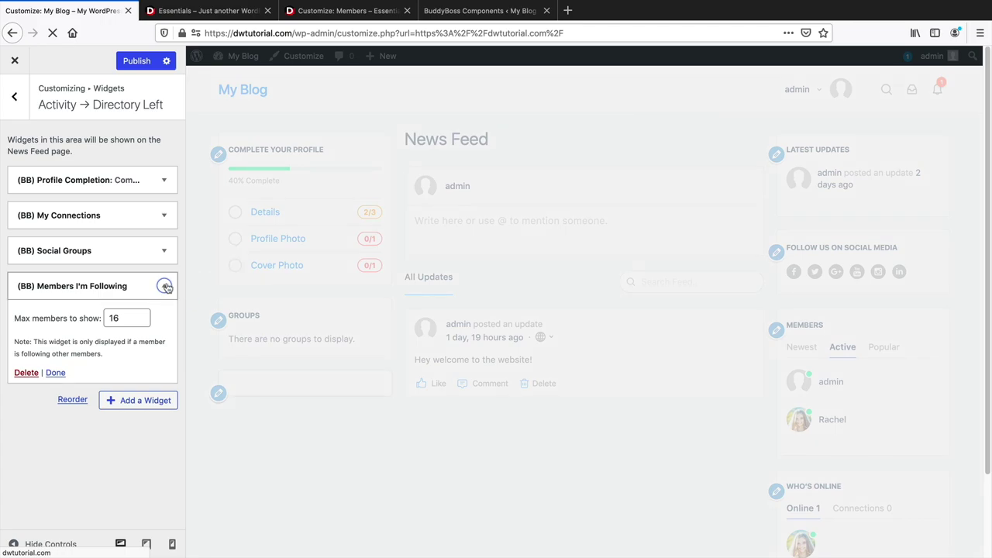
pyautogui.moveTo(166, 286); pyautogui.dragTo(135, 244)
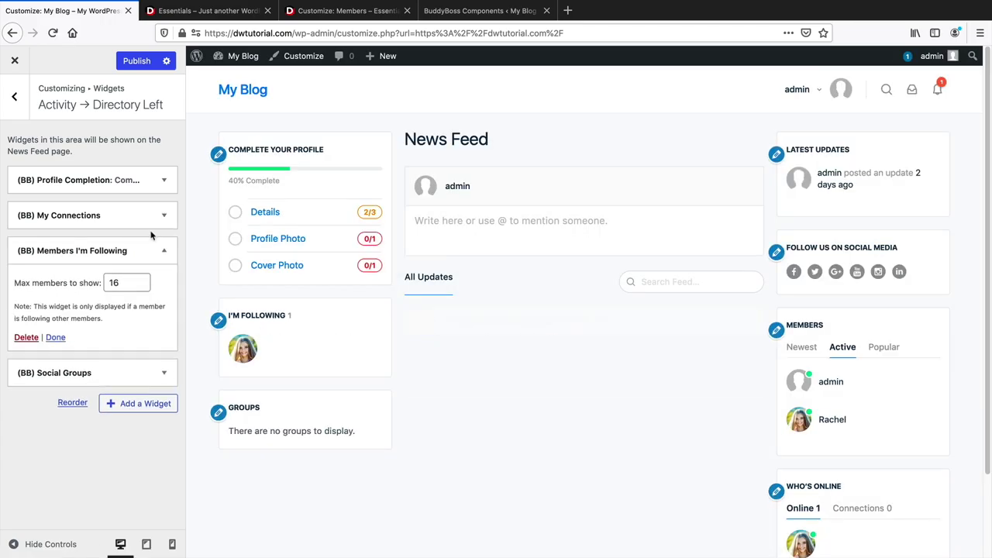
# Remove the (BB) My Connections widget, publish, and exit to the live site
pyautogui.click(160, 215)
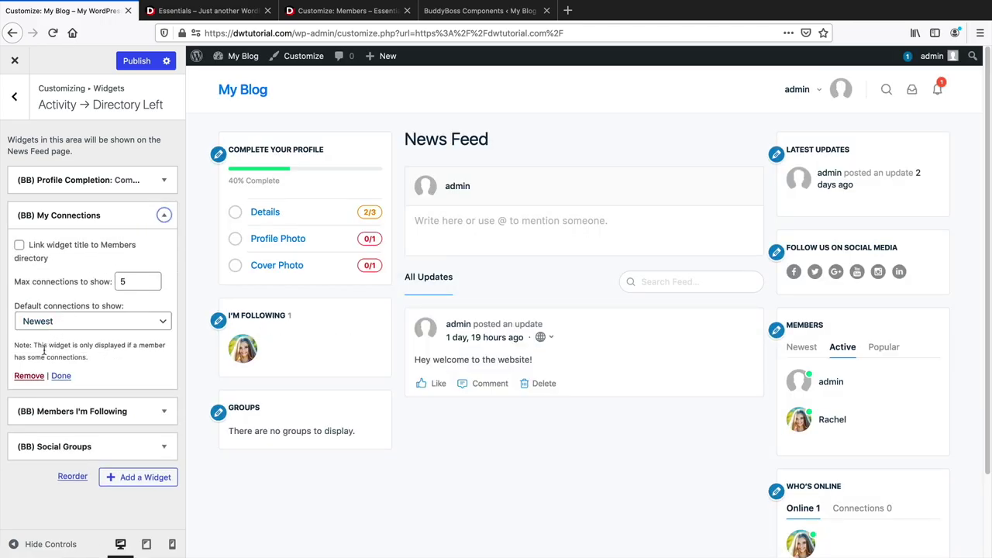
pyautogui.click(29, 375)
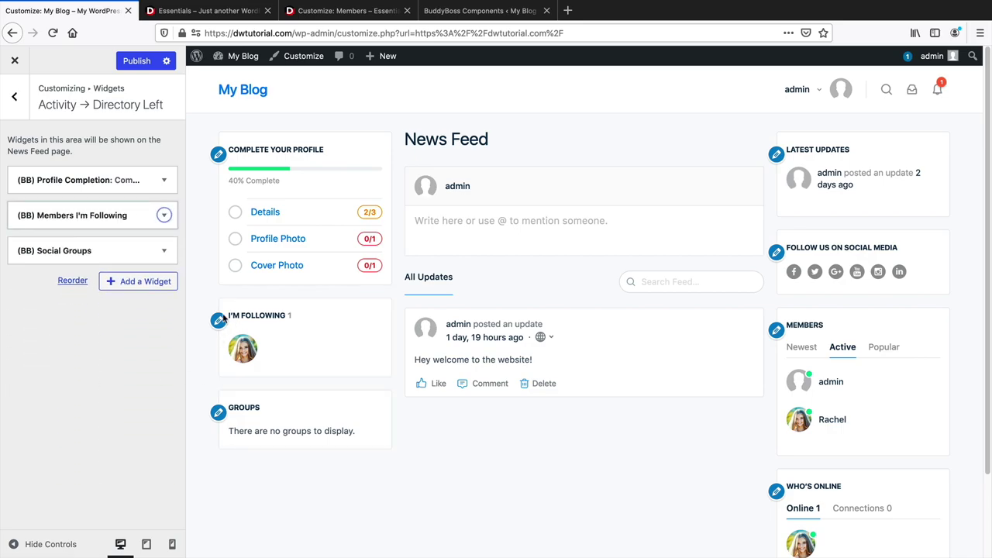
pyautogui.click(137, 62)
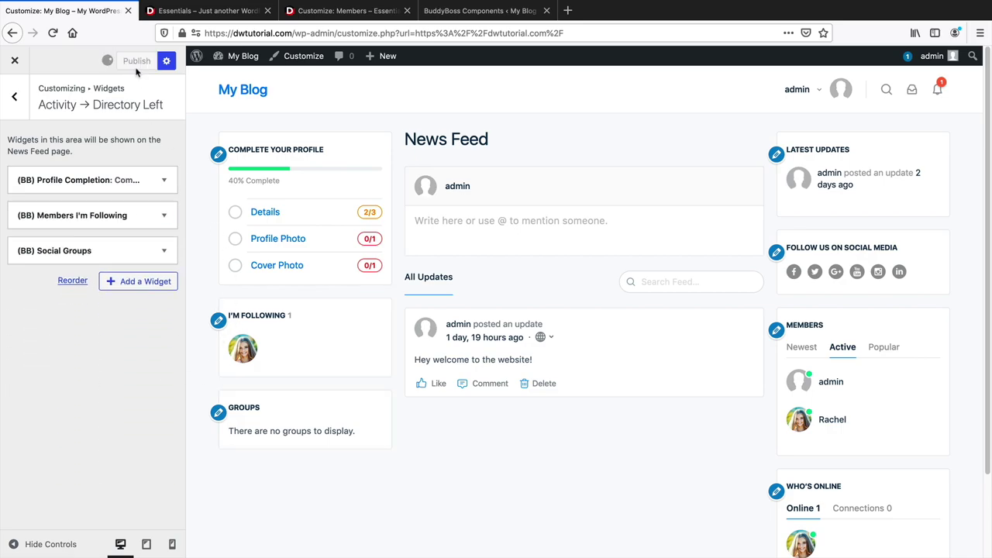
pyautogui.click(16, 62)
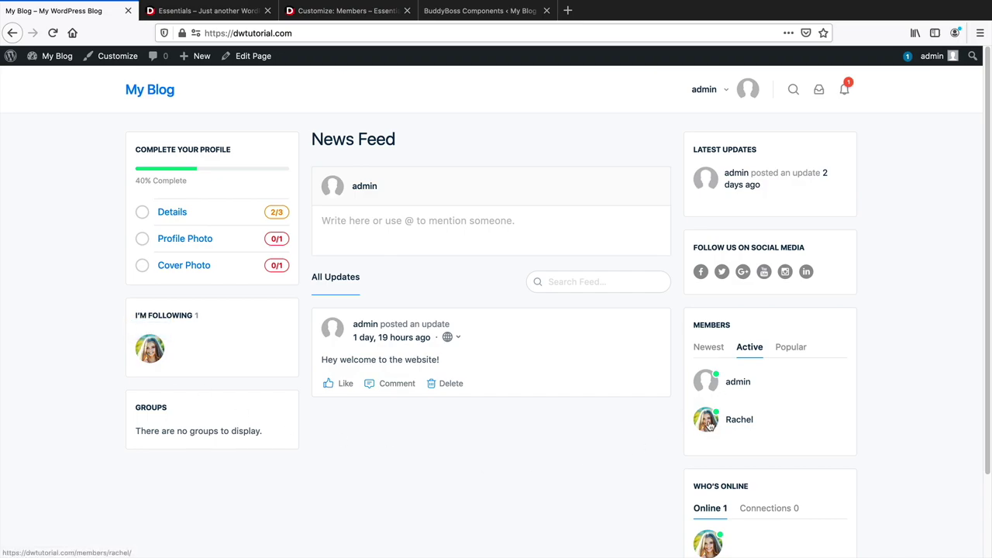
# Review the live News Feed's updated sidebars and bring up the admin account's Profile submenu
pyautogui.scroll(-1, 712, 442)
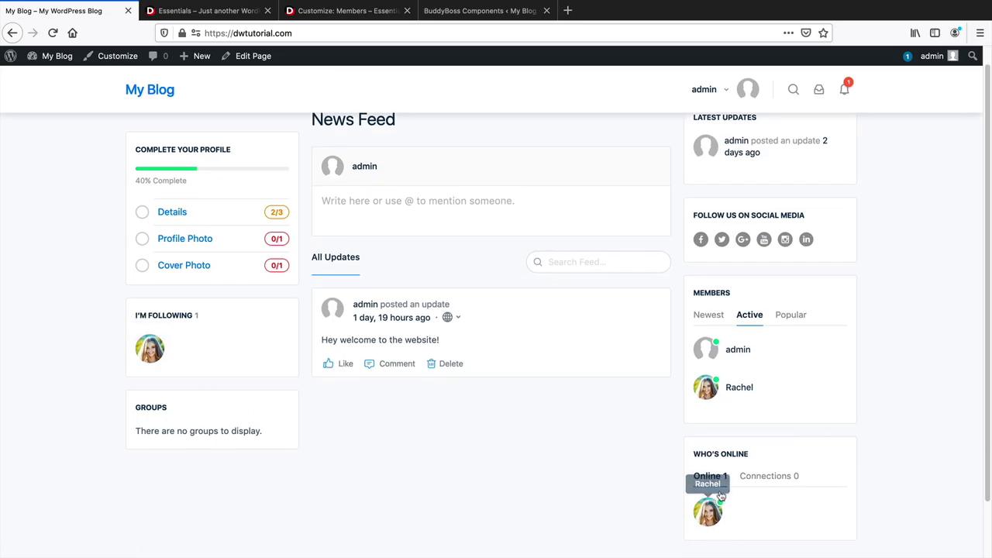
pyautogui.scroll(1, 586, 438)
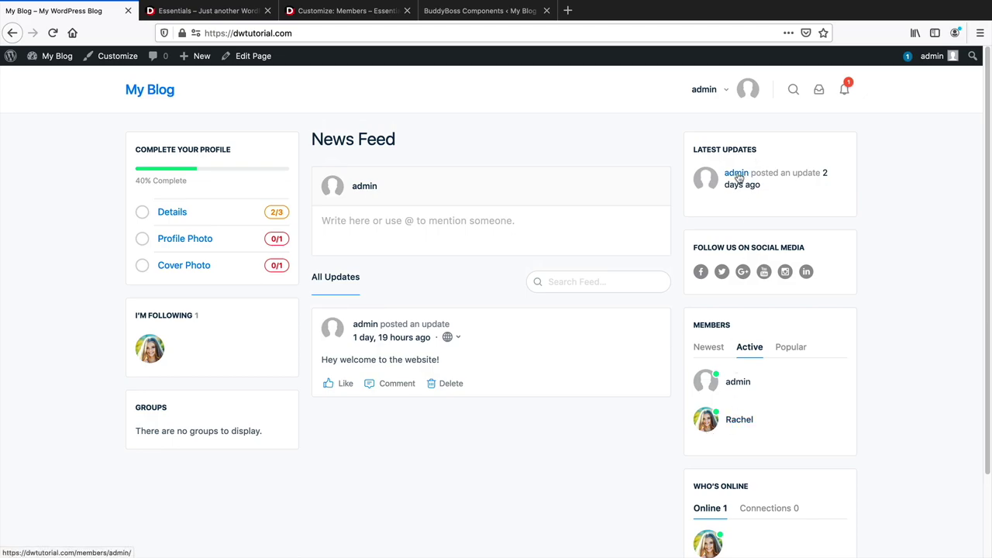
pyautogui.moveTo(718, 102)
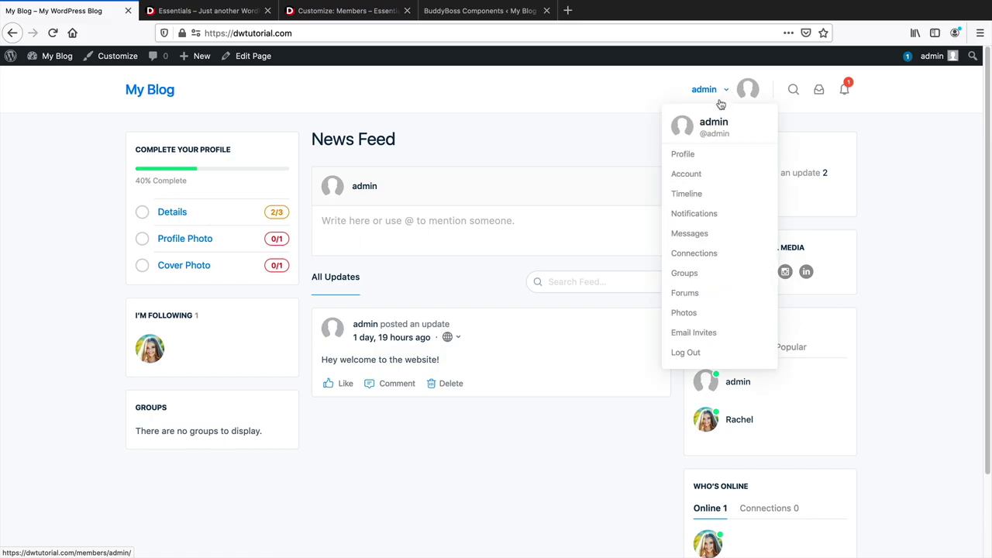
pyautogui.moveTo(670, 157)
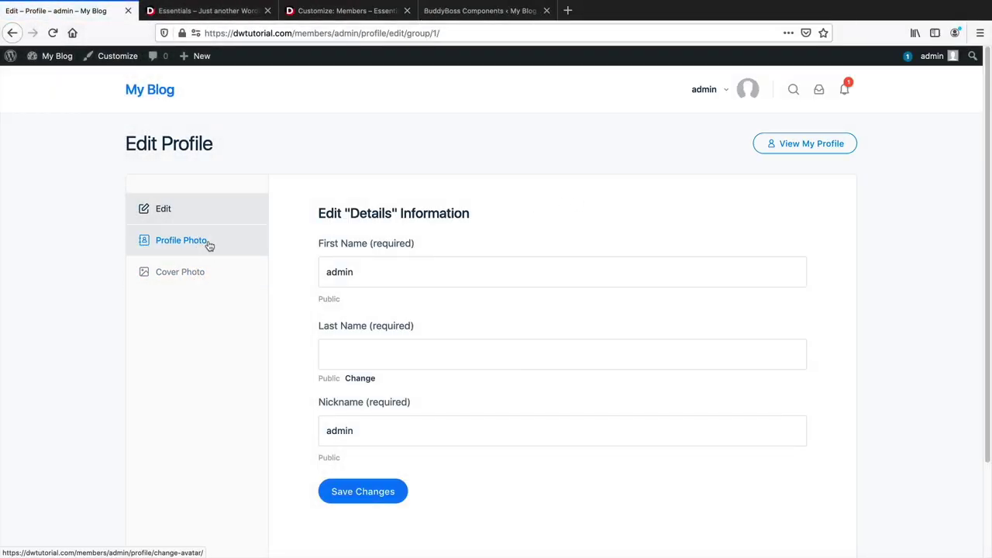
# Upload a new admin profile photo and crop it around the person's upper body
pyautogui.click(204, 275)
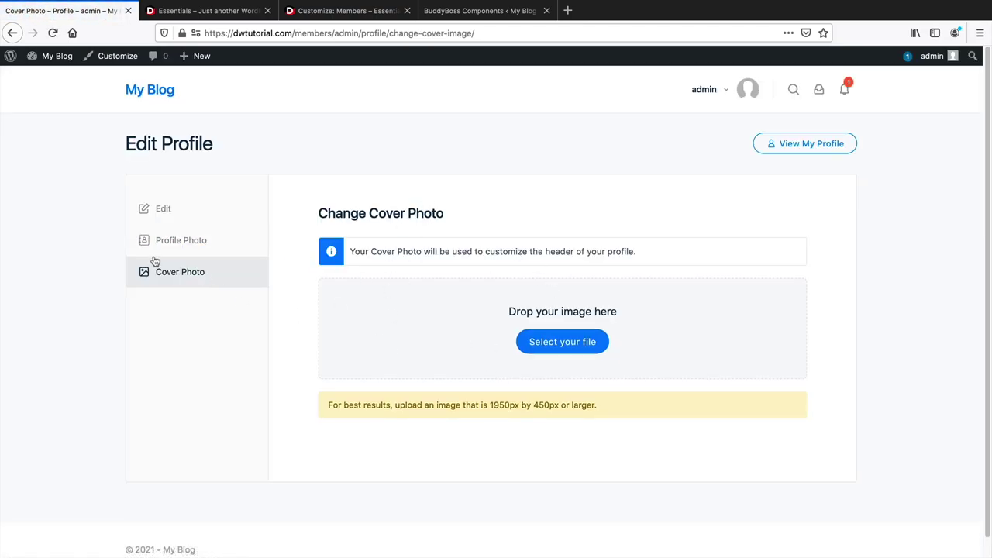
pyautogui.click(212, 243)
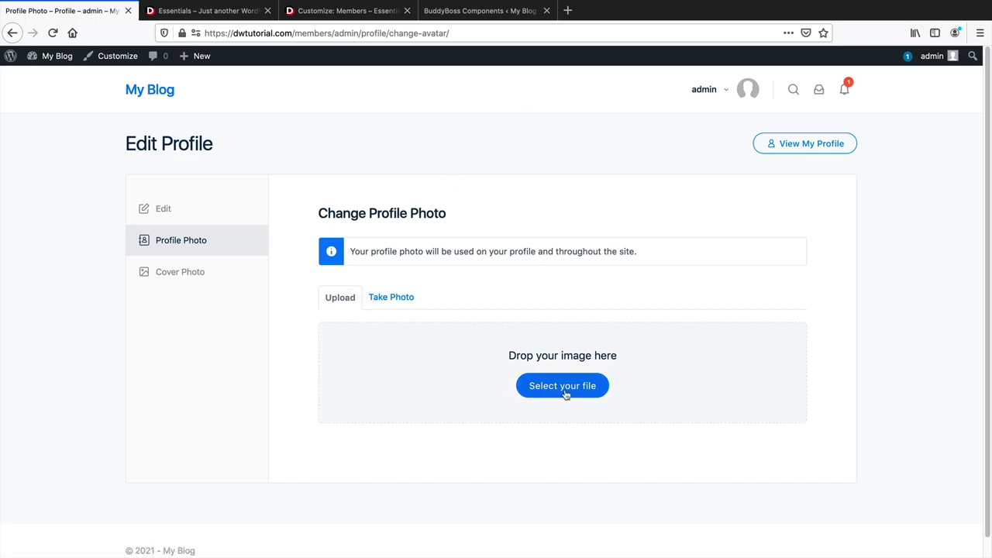
pyautogui.click(563, 386)
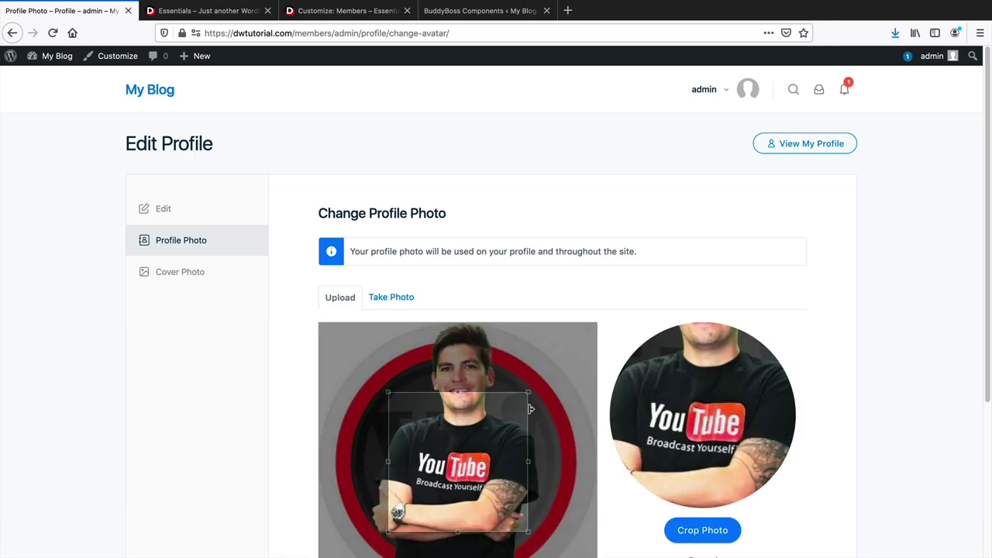
pyautogui.scroll(-2, 496, 364)
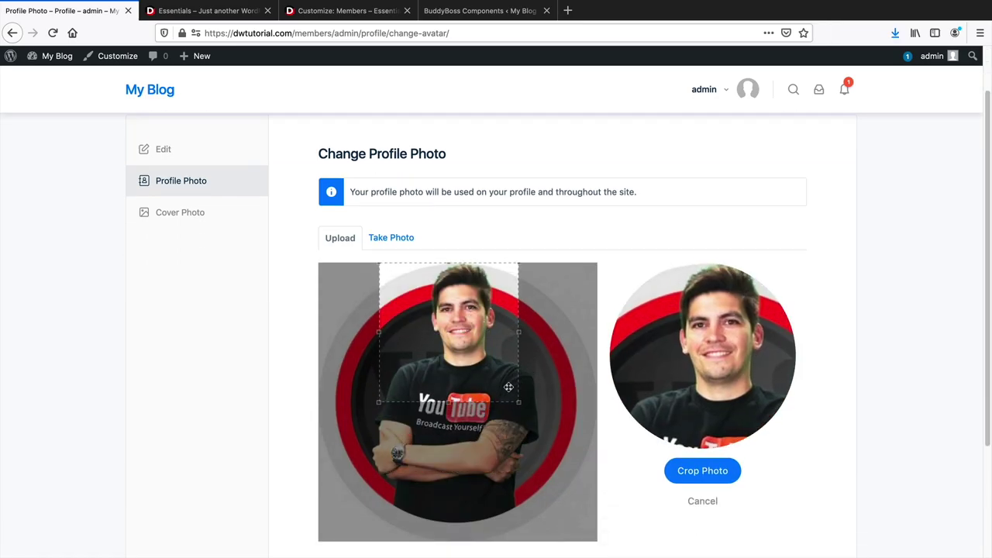
pyautogui.moveTo(520, 405); pyautogui.dragTo(554, 447)
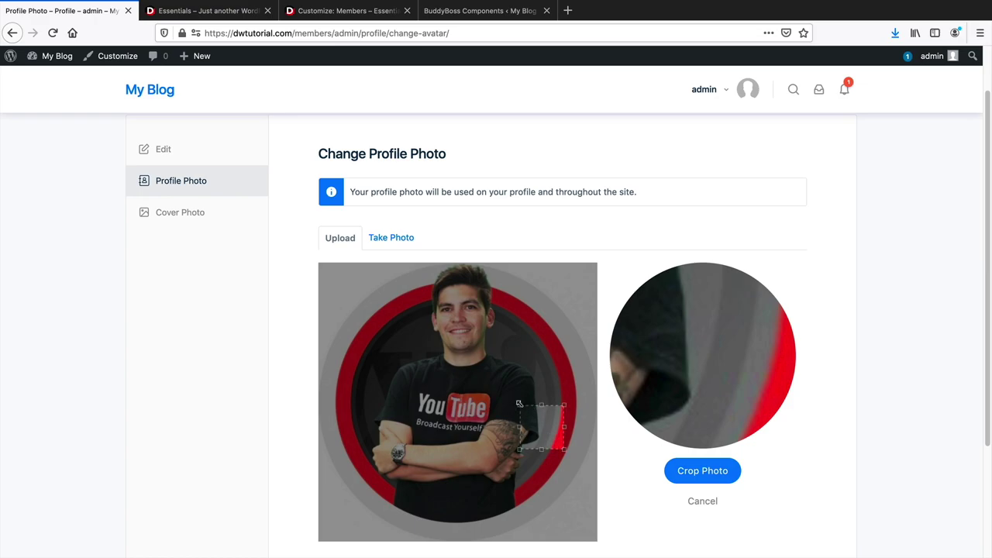
pyautogui.moveTo(520, 404); pyautogui.dragTo(377, 262)
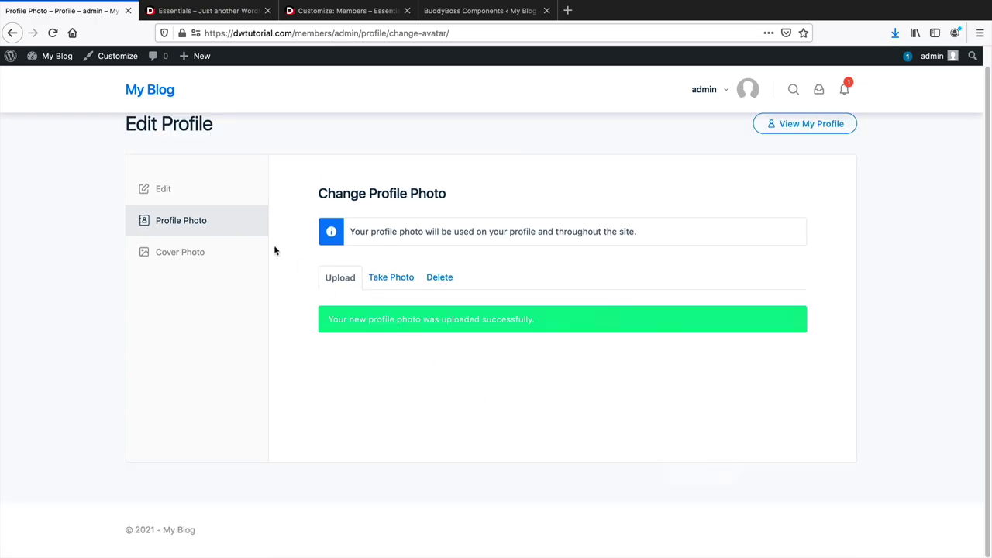
pyautogui.click(196, 191)
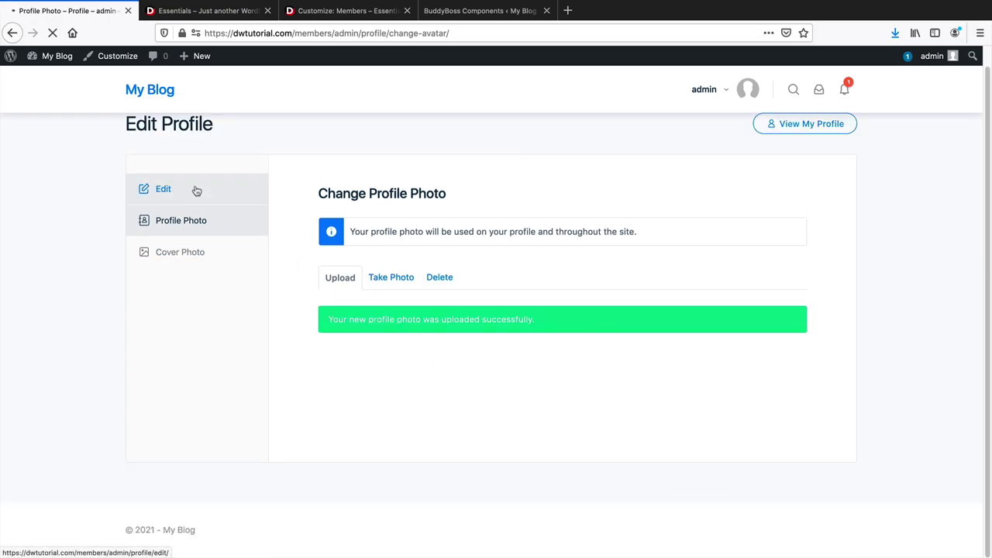
# Save the profile details, return to the News Feed, and open the other member's profile
pyautogui.scroll(-1, 355, 353)
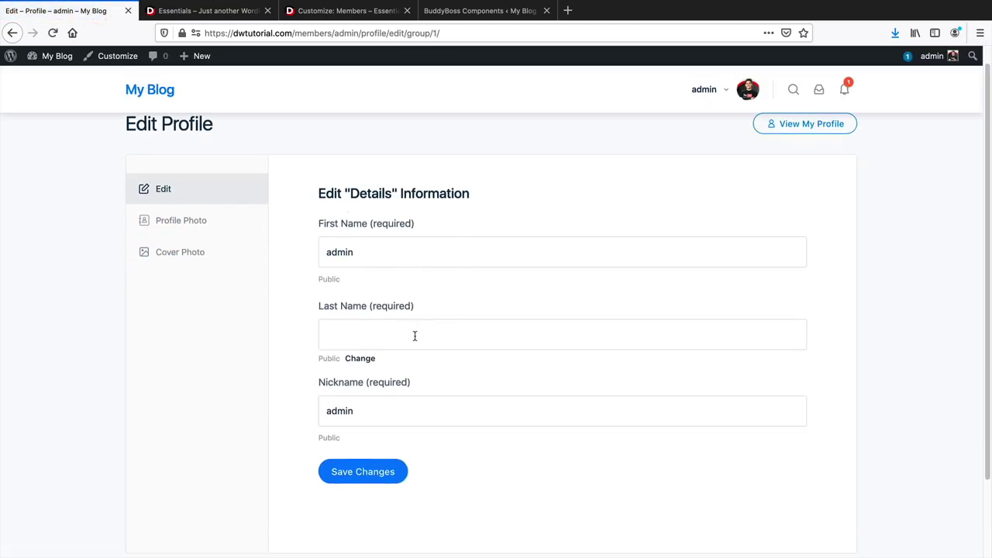
pyautogui.scroll(-1, 415, 336)
pyautogui.scroll(-1, 368, 422)
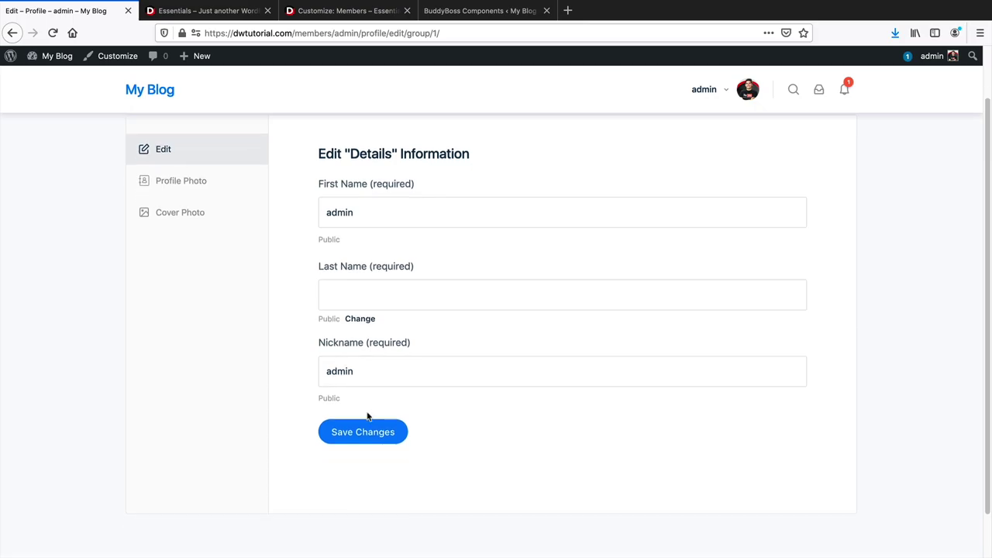
pyautogui.click(381, 434)
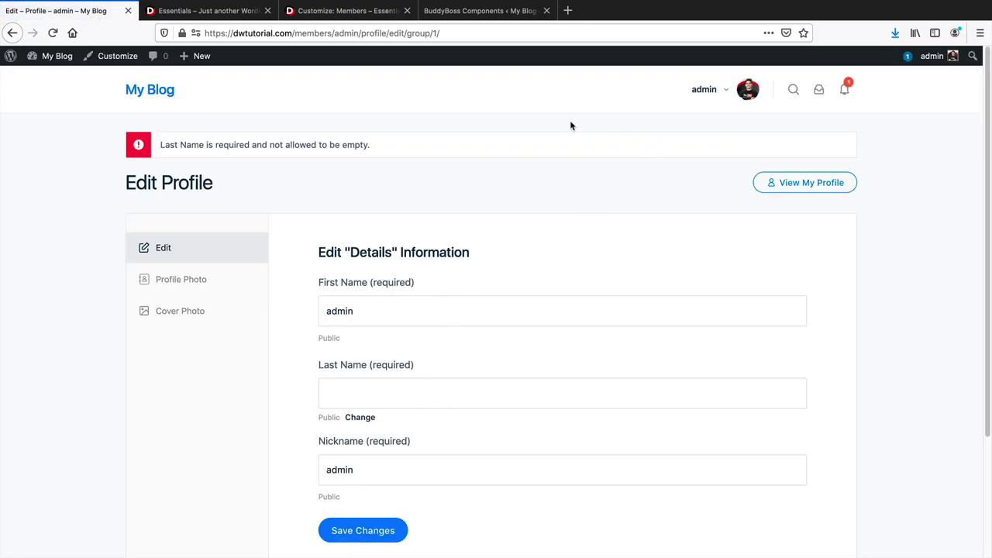
pyautogui.click(158, 93)
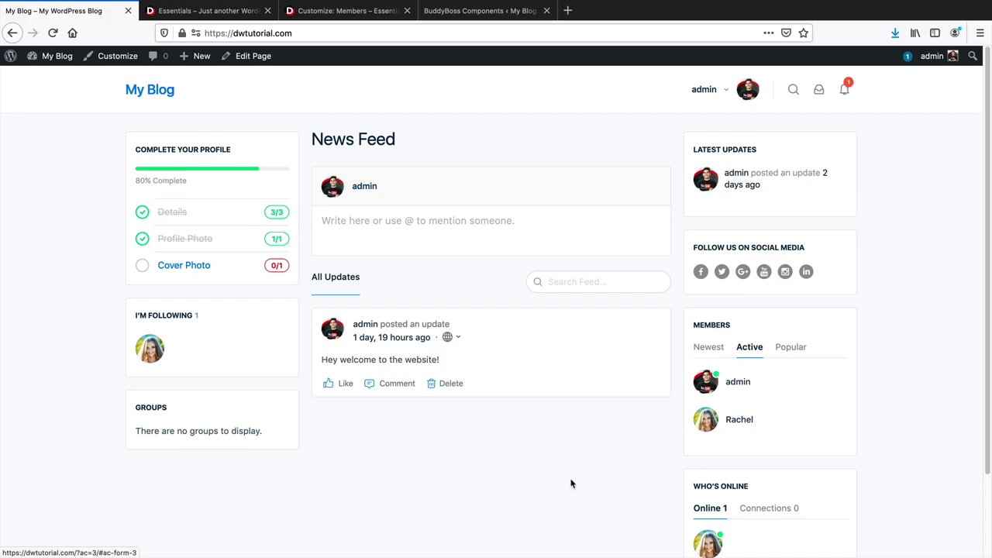
pyautogui.click(740, 420)
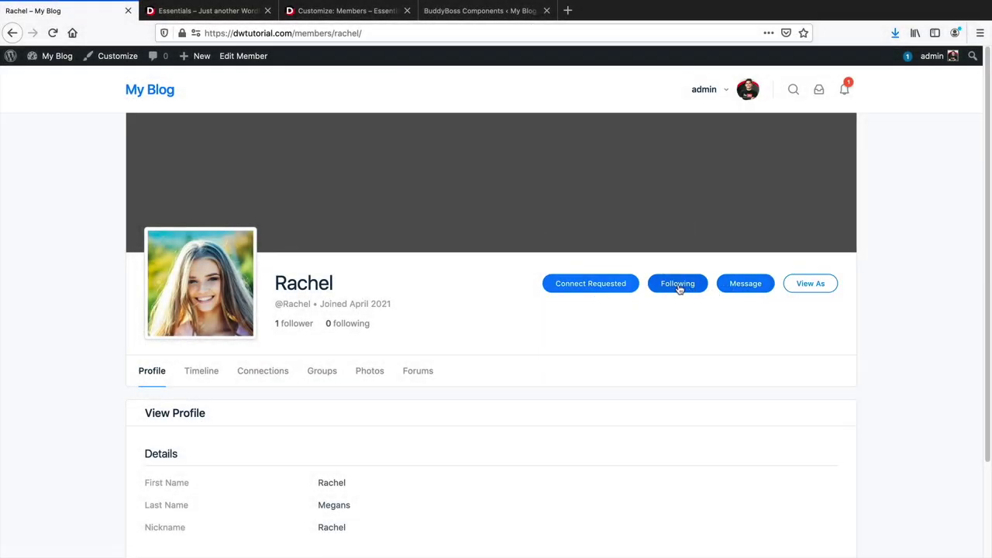
# Unfollow and refollow the member, then send them the private message 'welcome!'
pyautogui.click(680, 285)
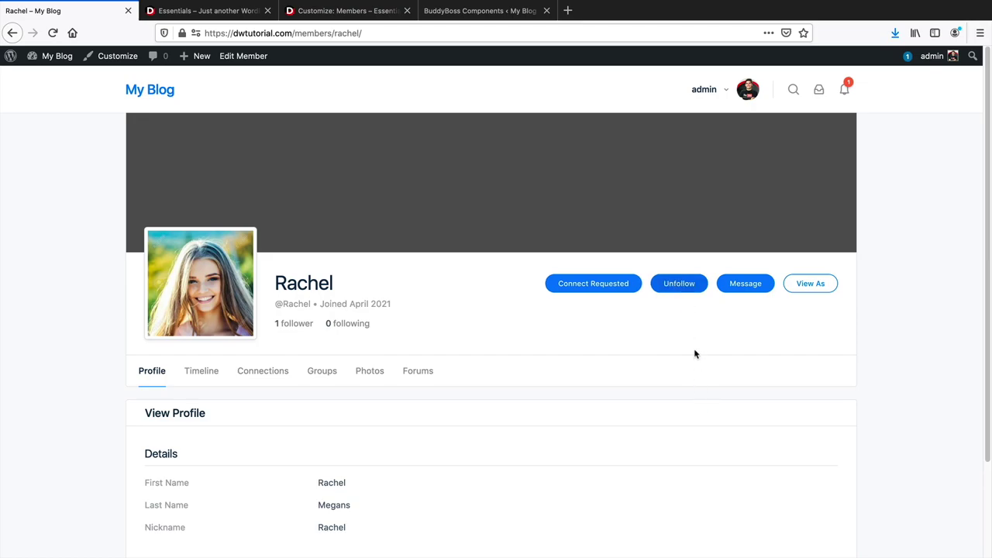
pyautogui.click(685, 284)
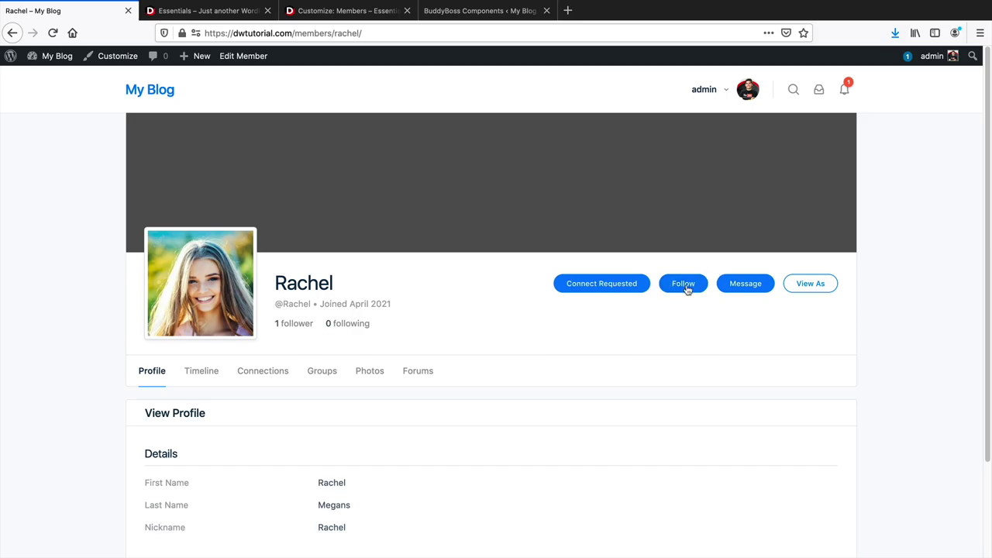
pyautogui.click(685, 287)
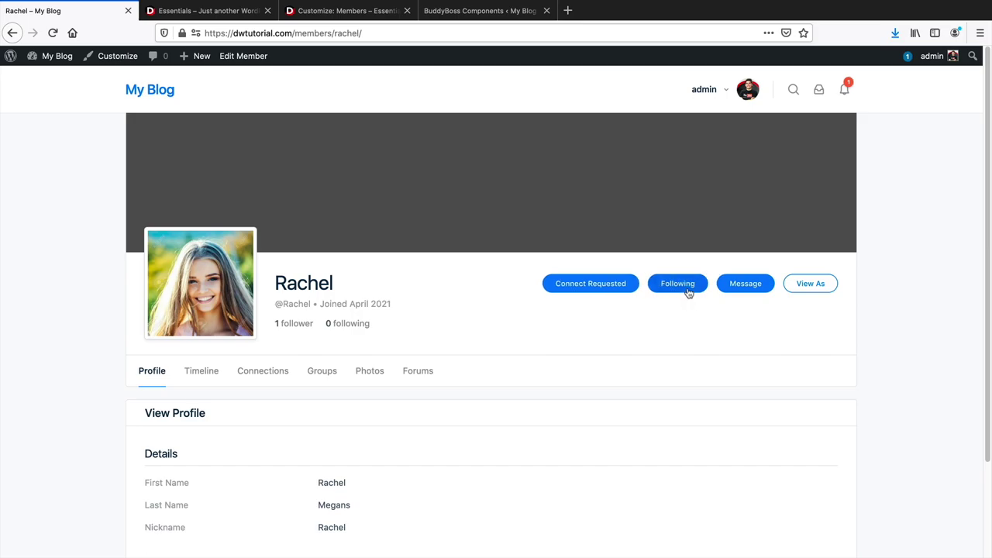
pyautogui.click(748, 285)
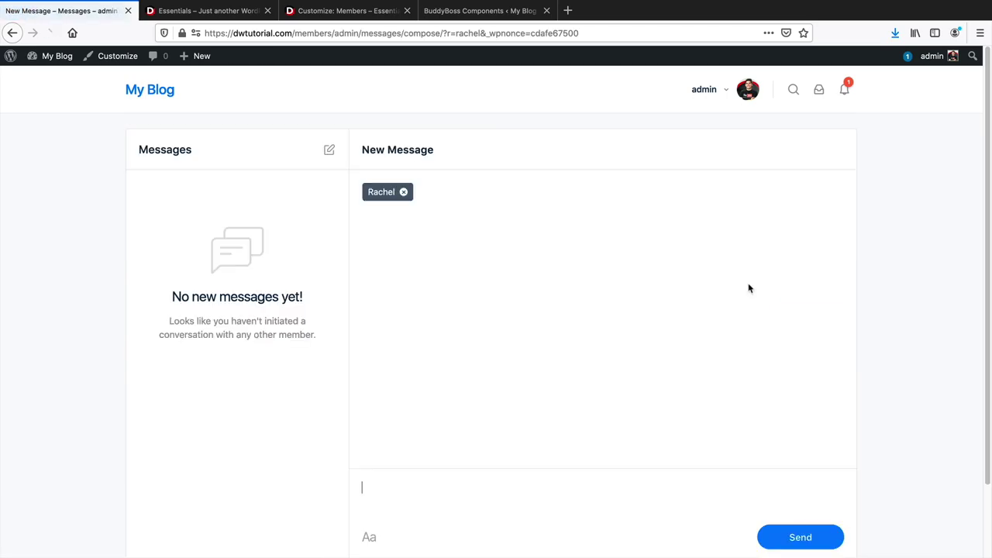
pyautogui.scroll(-2, 567, 423)
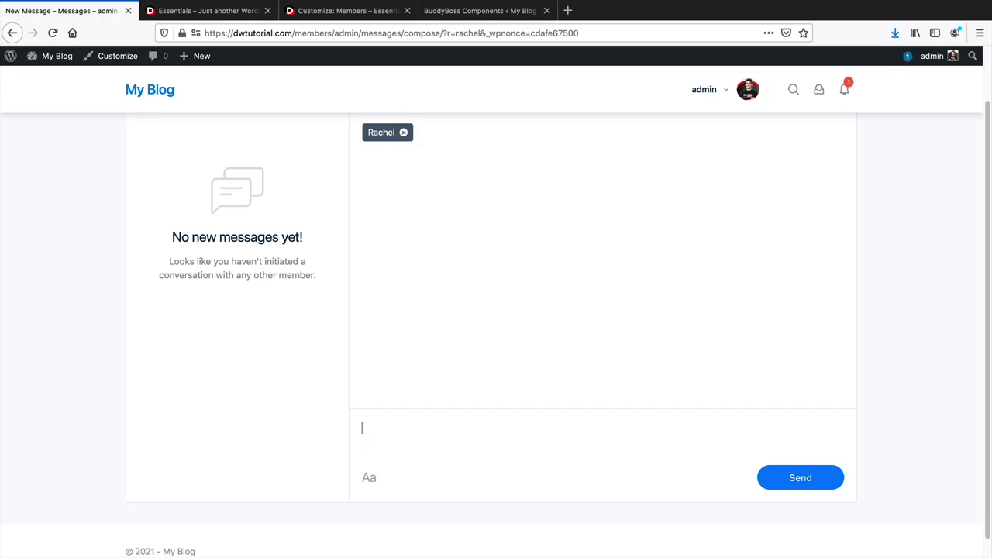
pyautogui.write('welcome!')
pyautogui.click(803, 480)
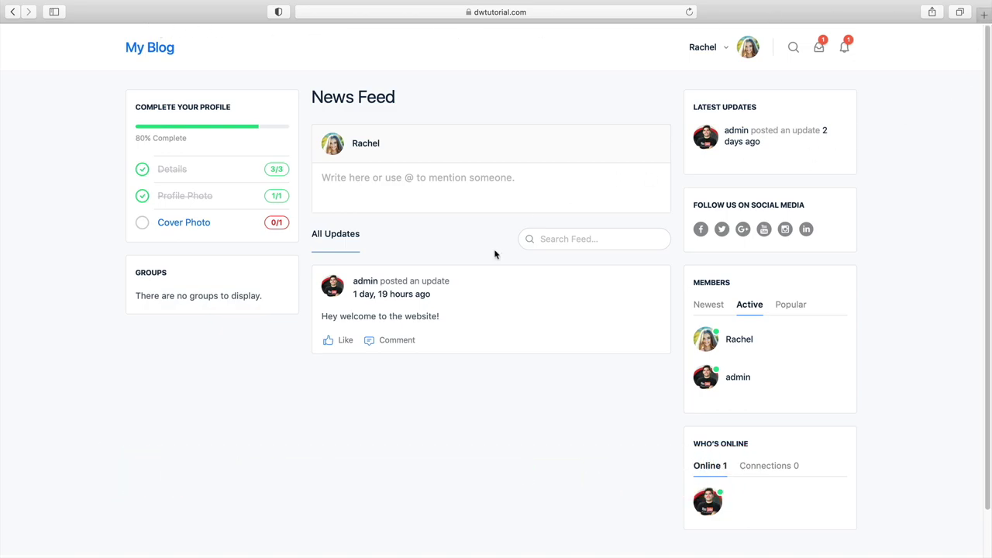
# Open the admin's conversation in received messages and reply 'thank you!'
pyautogui.moveTo(339, 316); pyautogui.dragTo(435, 313)
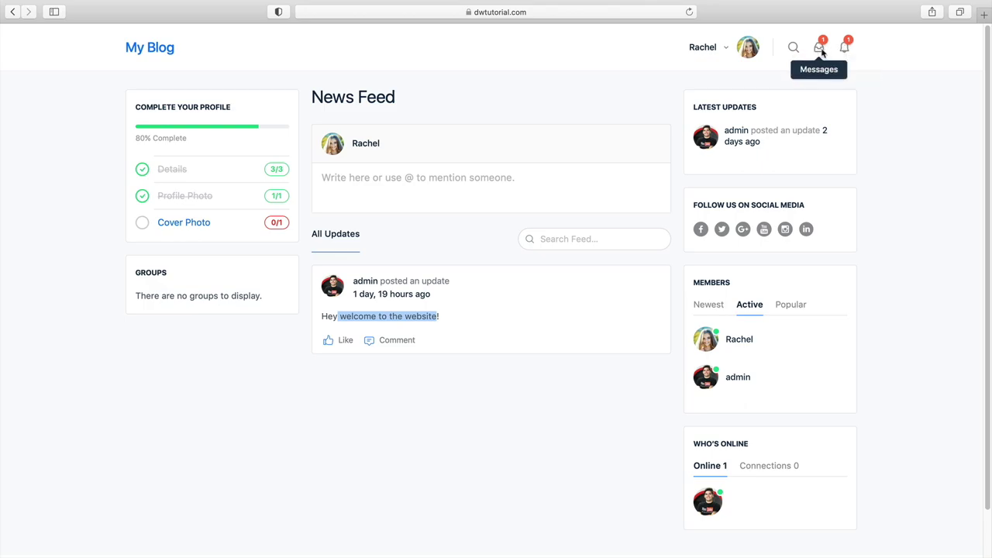
pyautogui.click(820, 49)
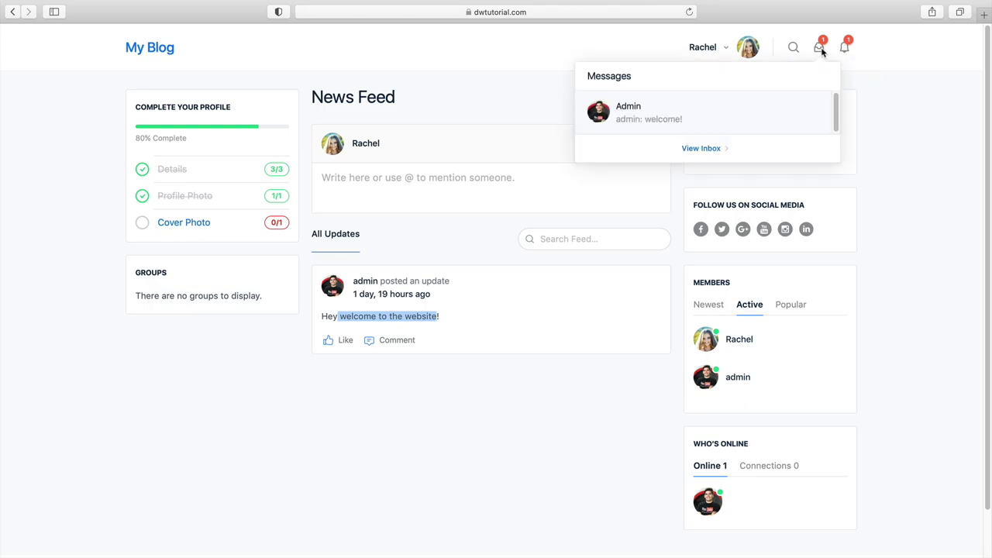
pyautogui.click(649, 114)
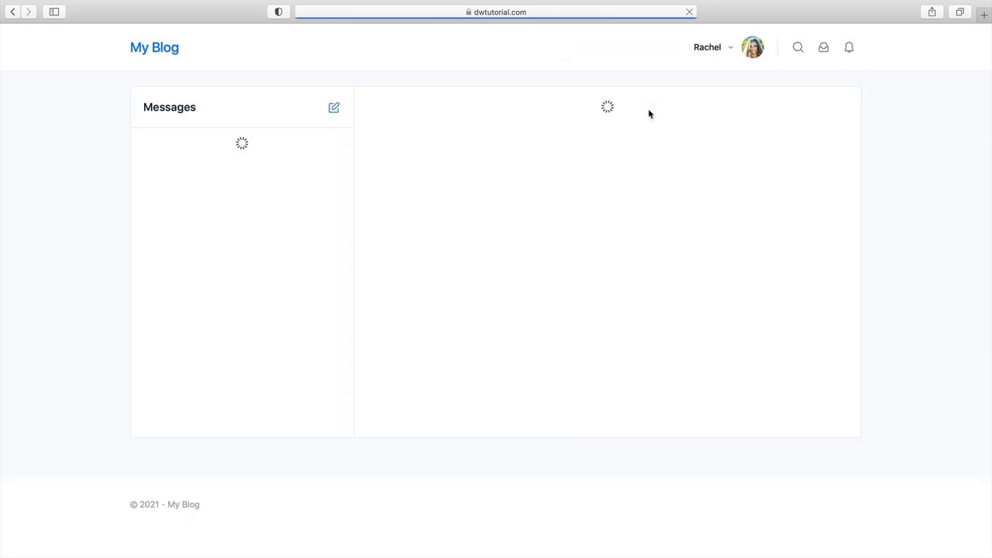
pyautogui.click(422, 472)
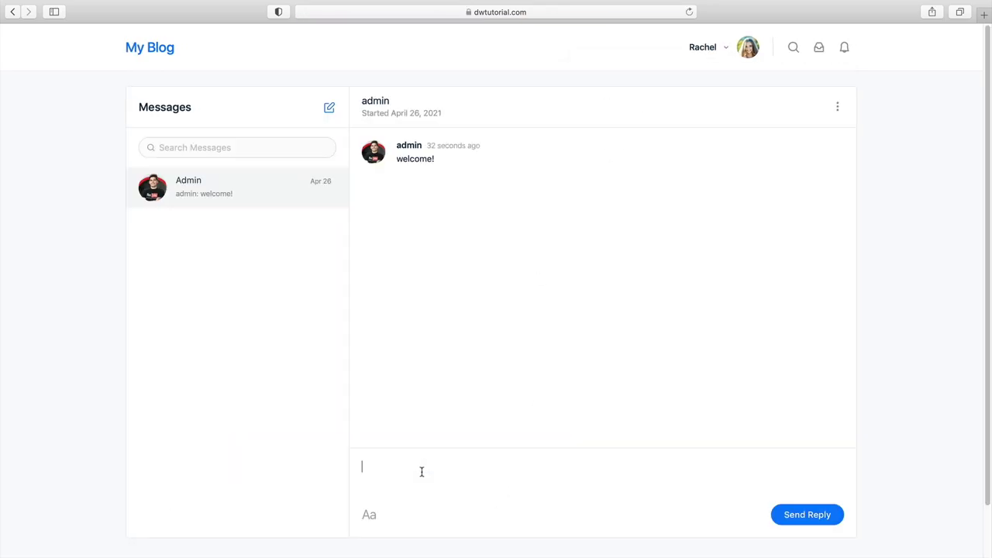
pyautogui.write('thank you!')
pyautogui.click(781, 523)
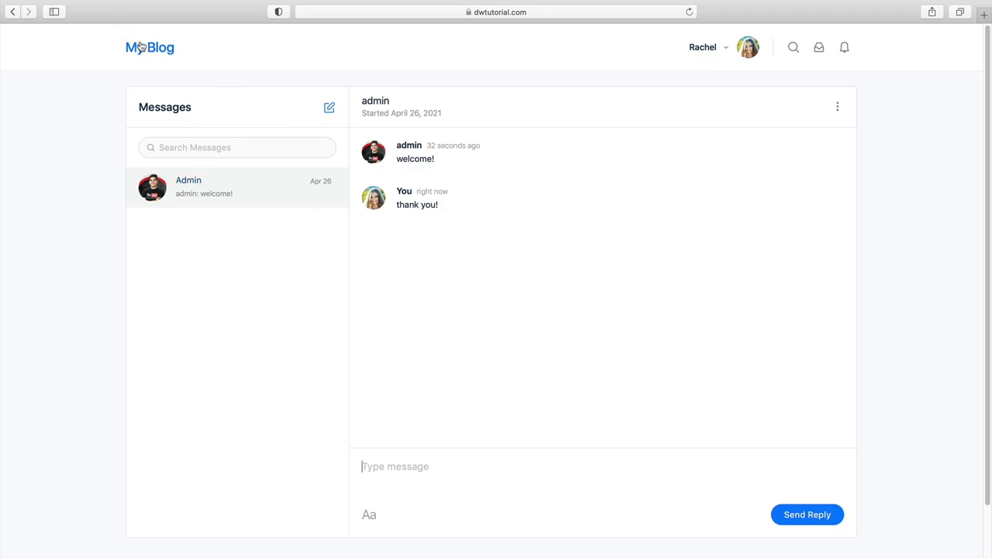
# Go to the home News Feed, view the admin's profile, then go back
pyautogui.click(149, 50)
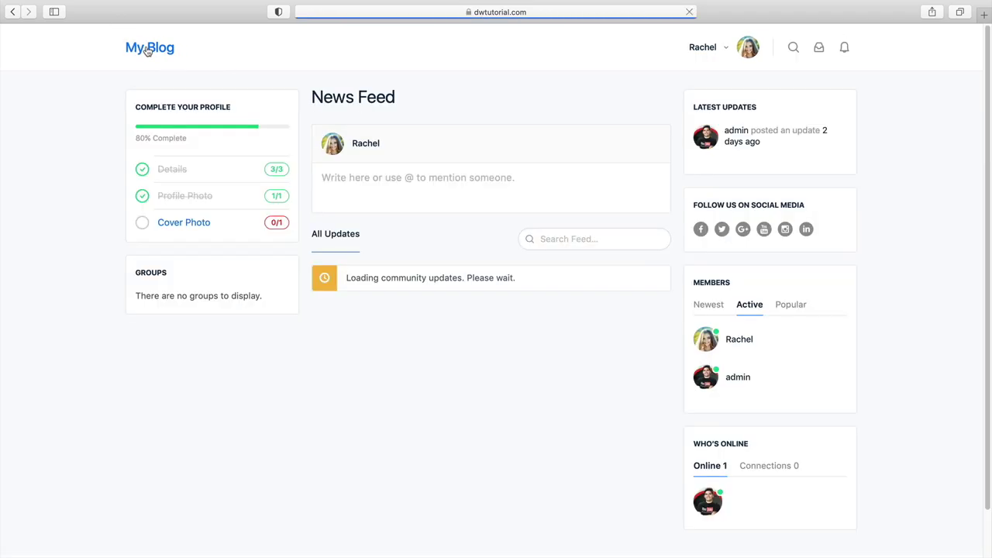
pyautogui.click(738, 378)
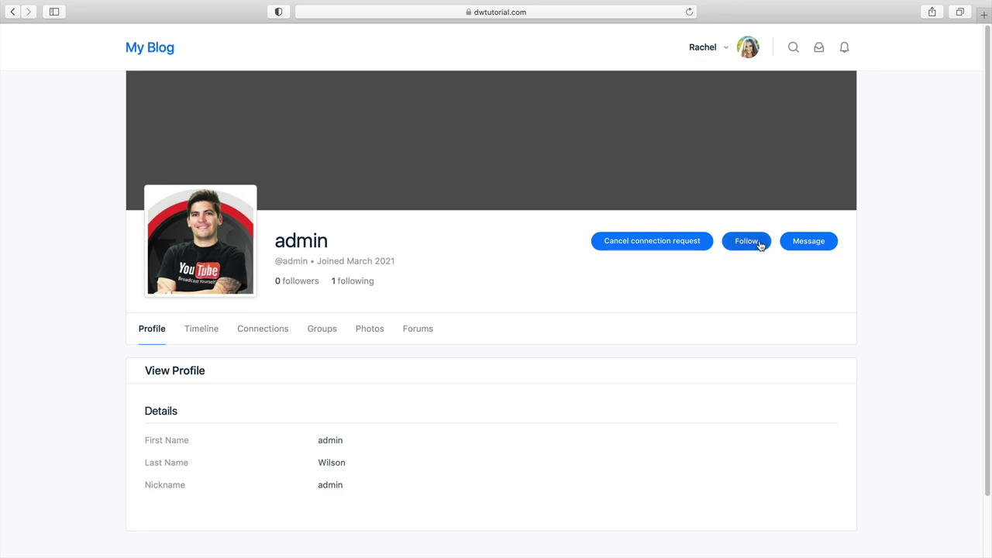
pyautogui.click(13, 12)
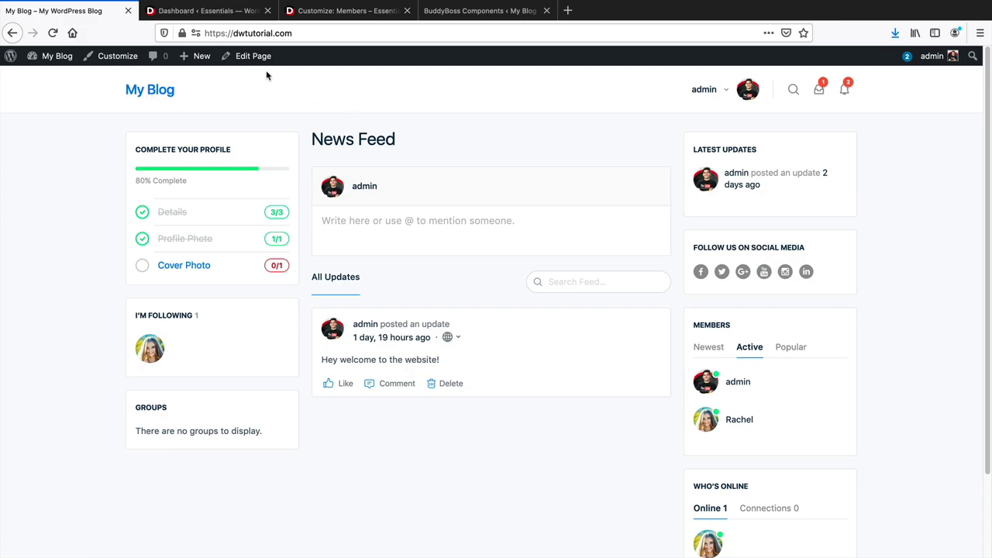
# Open BuddyBoss Theme Options from the WordPress Dashboard
pyautogui.moveTo(54, 56)
pyautogui.hotkey('ctrl', 'Tab')
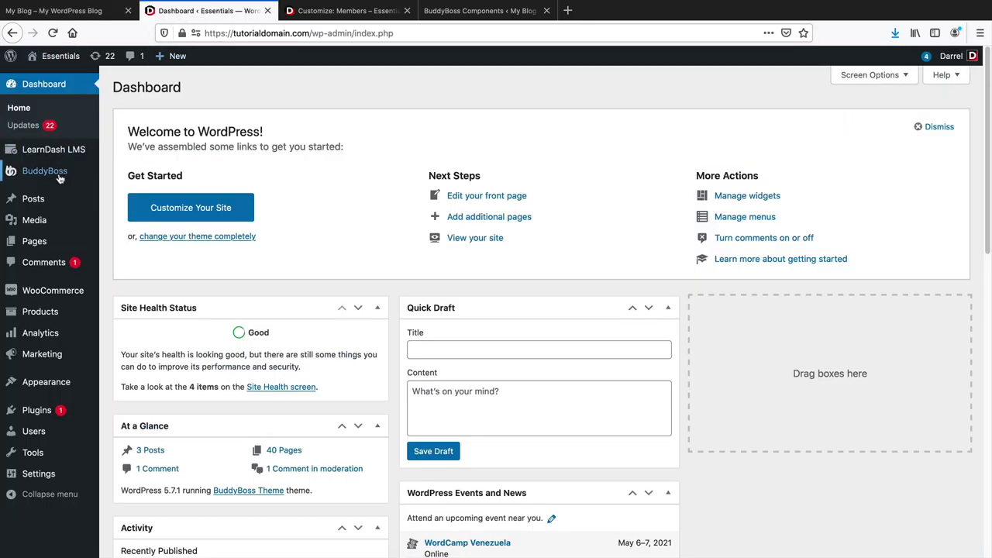
pyautogui.moveTo(59, 176)
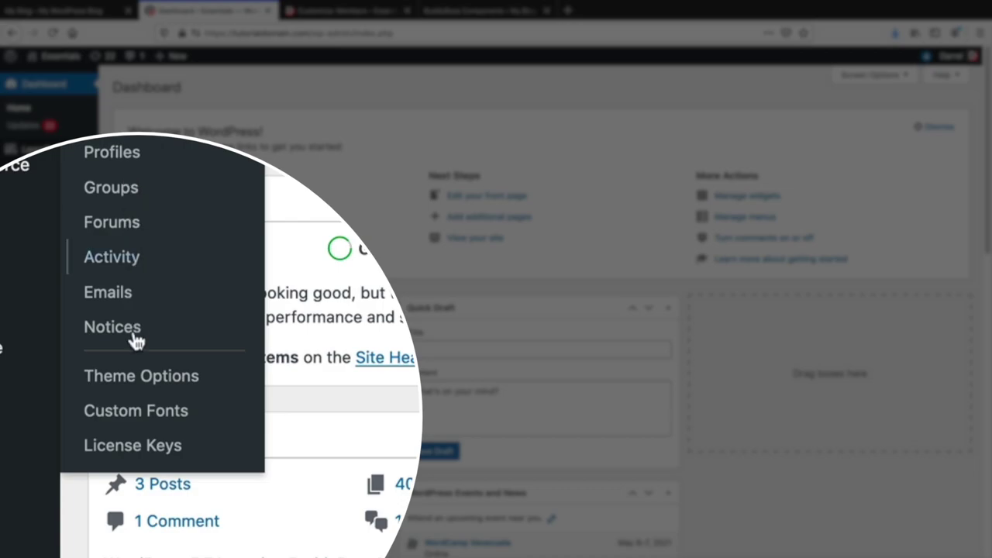
pyautogui.click(137, 383)
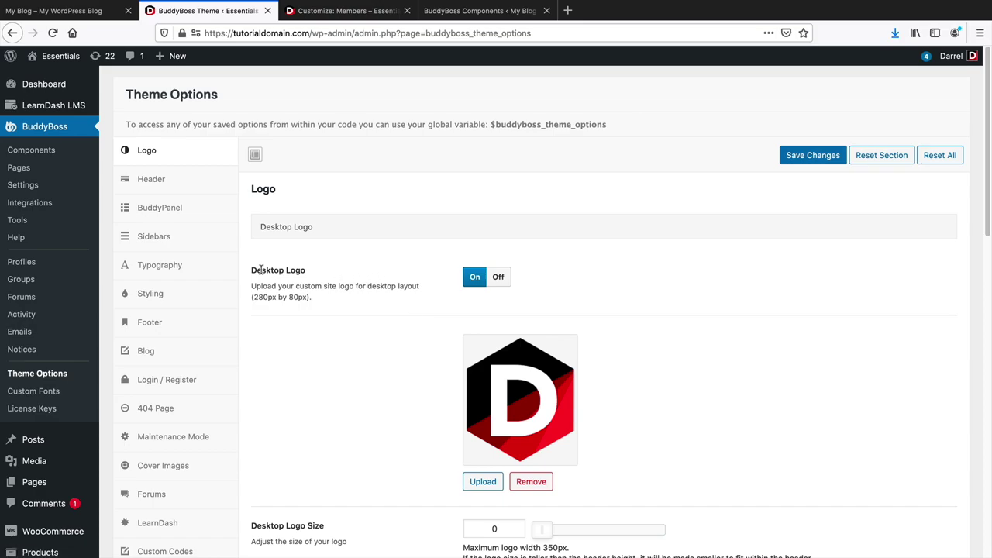
# Review the Logo section: Desktop Logo Size, Desktop Logo (Dark Mode) and Mobile Logo
pyautogui.moveTo(261, 269); pyautogui.dragTo(332, 276)
pyautogui.scroll(-3, 333, 279)
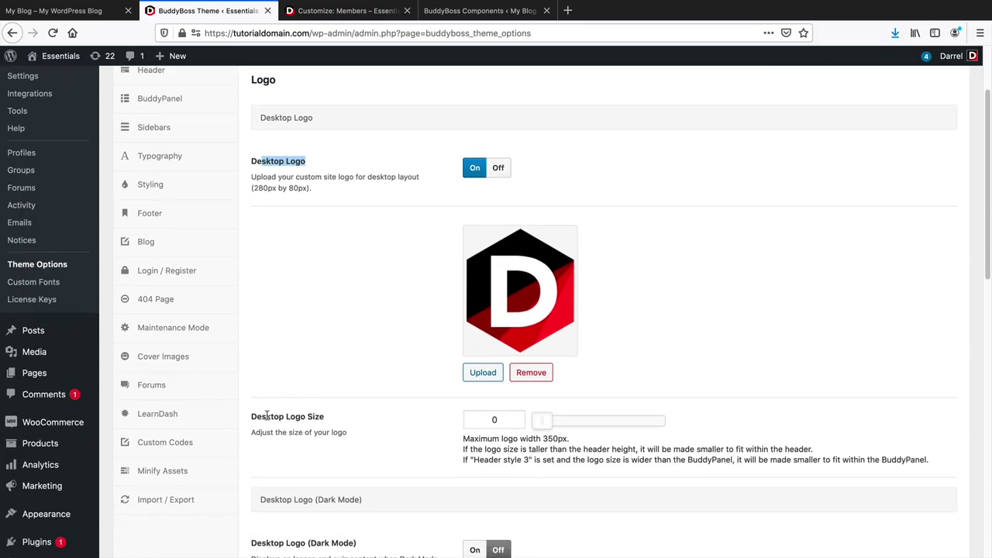
pyautogui.moveTo(257, 418); pyautogui.dragTo(333, 423)
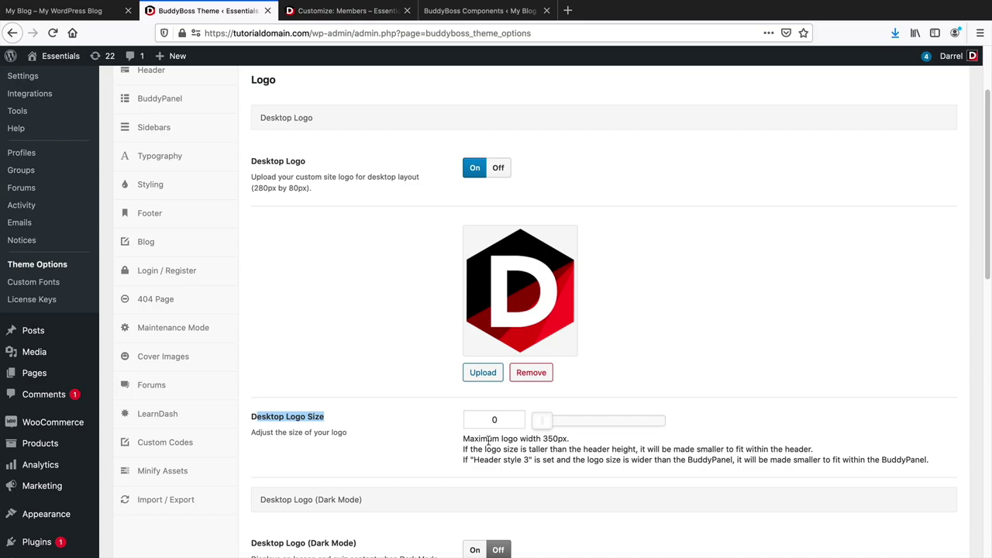
pyautogui.scroll(-7, 543, 425)
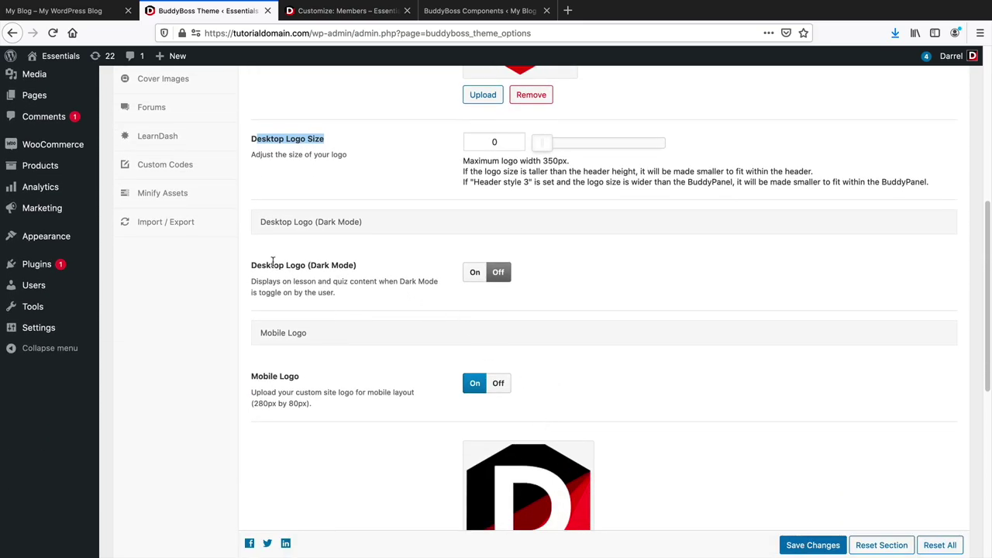
pyautogui.moveTo(273, 263); pyautogui.dragTo(341, 268)
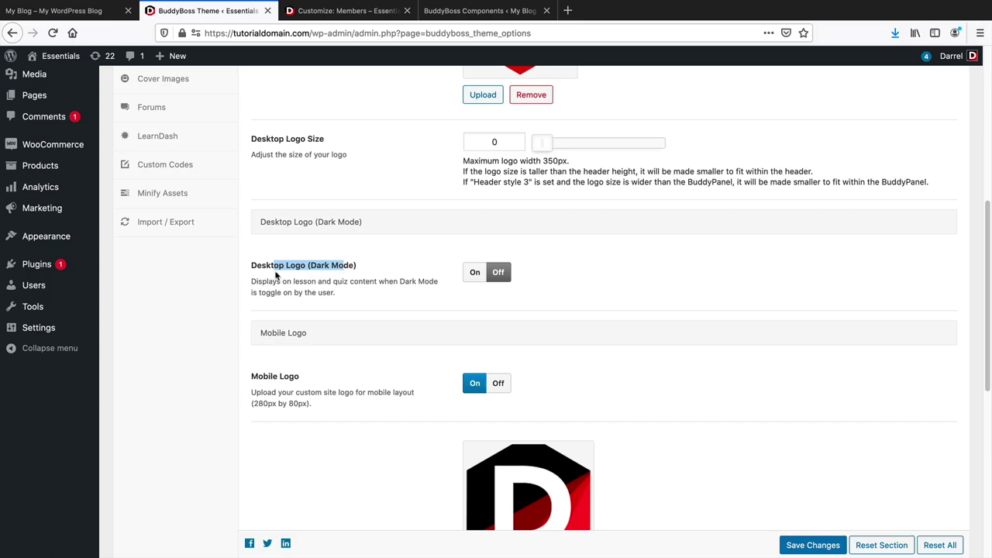
pyautogui.scroll(-4, 276, 273)
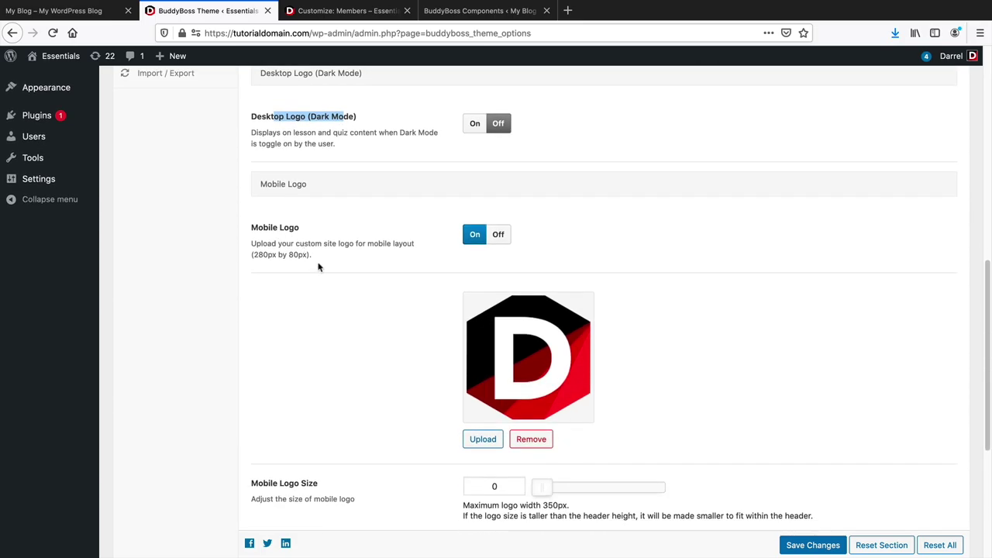
pyautogui.moveTo(251, 227); pyautogui.dragTo(306, 230)
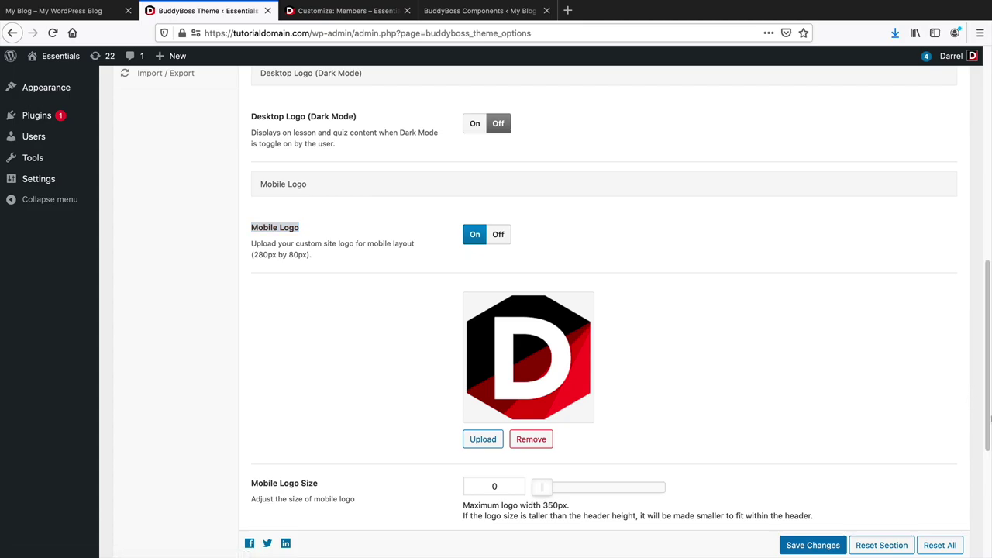
pyautogui.scroll(-1, 989, 428)
pyautogui.moveTo(989, 427); pyautogui.dragTo(990, 473)
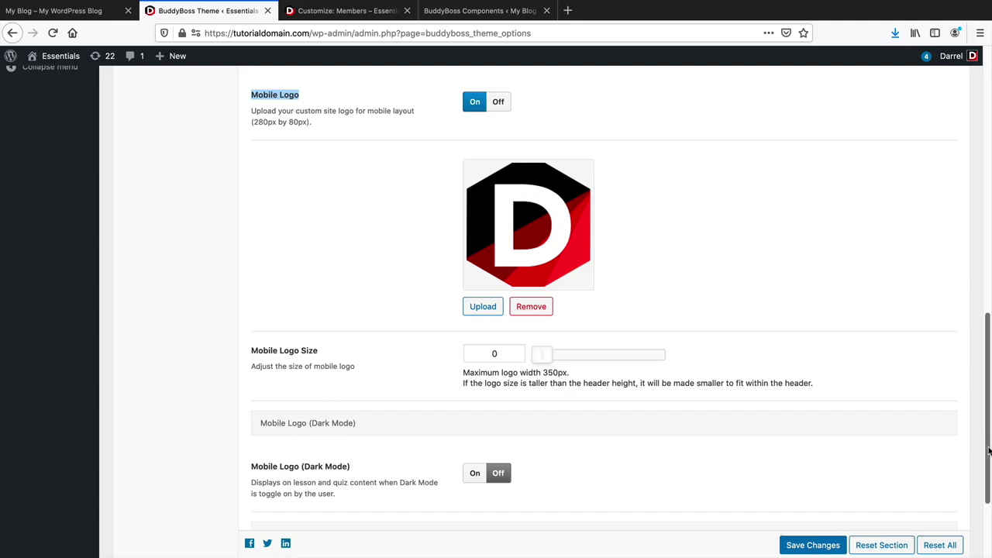
pyautogui.moveTo(989, 451); pyautogui.dragTo(989, 482)
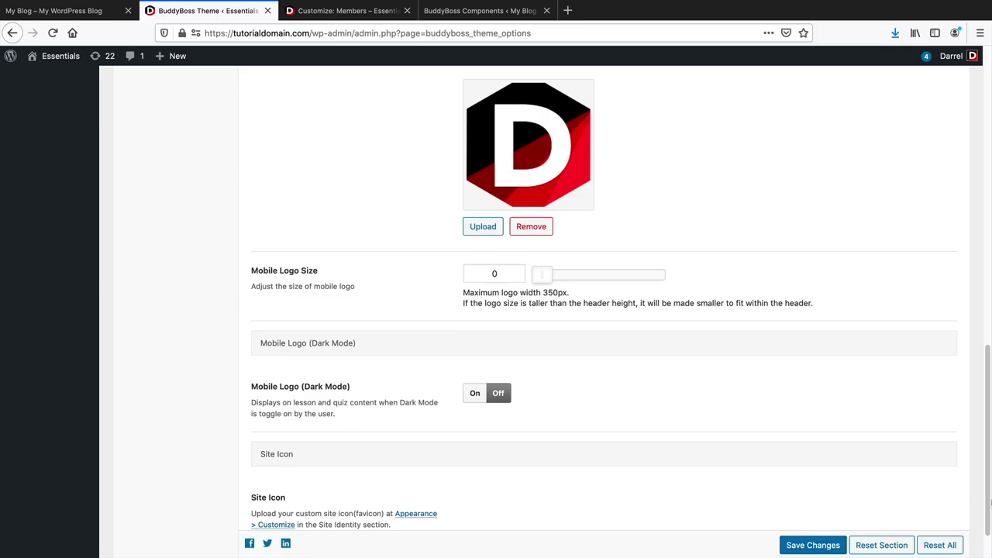
pyautogui.moveTo(989, 470); pyautogui.dragTo(989, 347)
pyautogui.scroll(10, 934, 273)
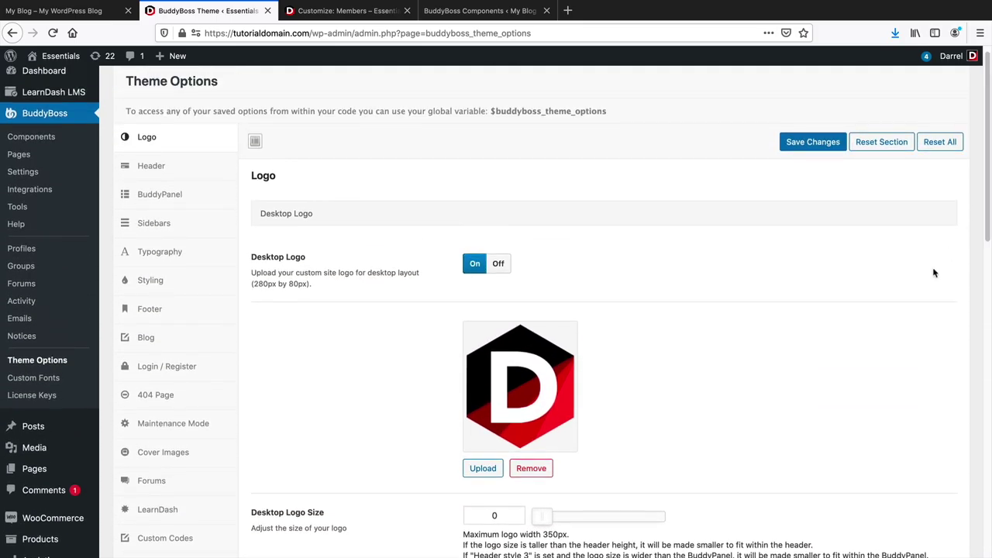
# Turn Desktop Logo off, compare with the live News Feed, turn it back on, then show Header settings
pyautogui.click(499, 263)
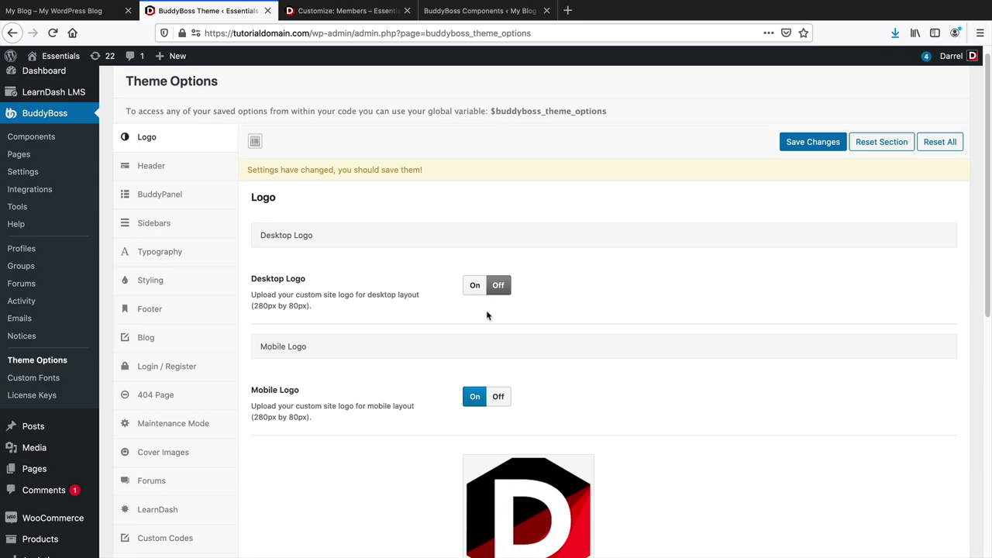
pyautogui.click(93, 11)
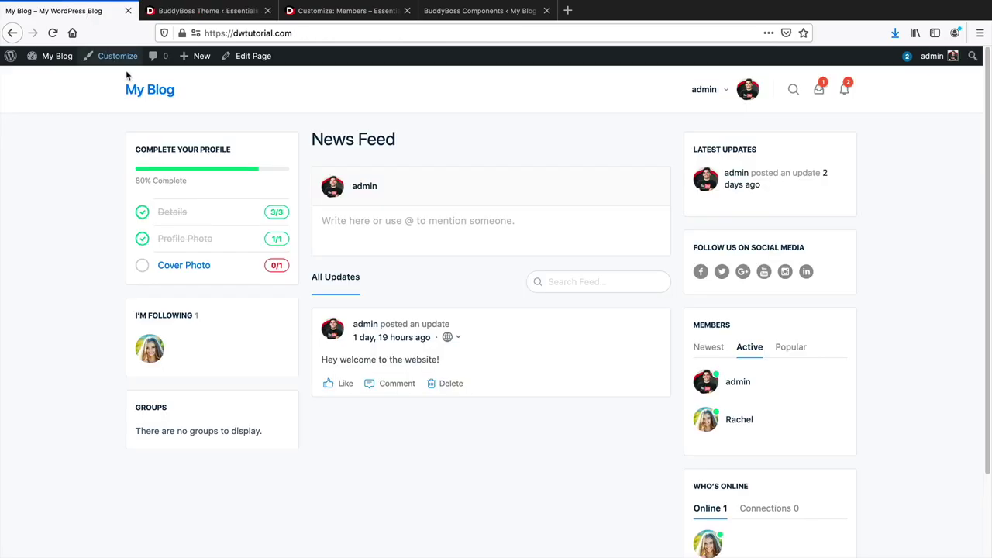
pyautogui.click(196, 11)
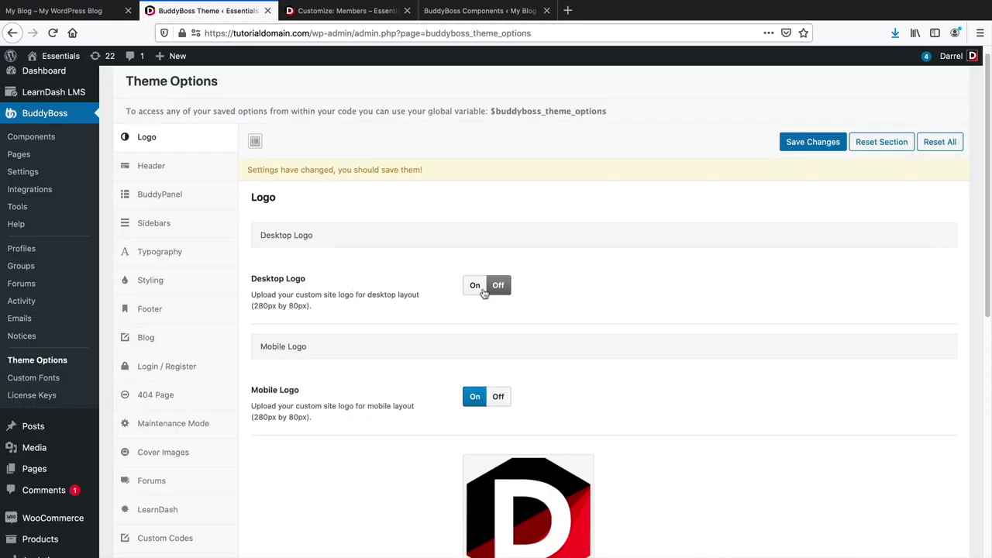
pyautogui.click(479, 287)
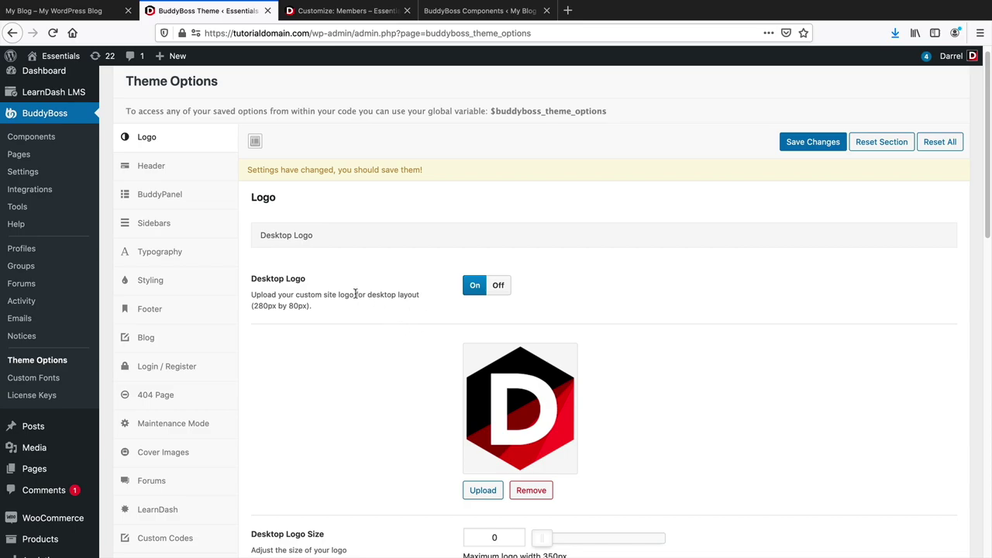
pyautogui.click(180, 164)
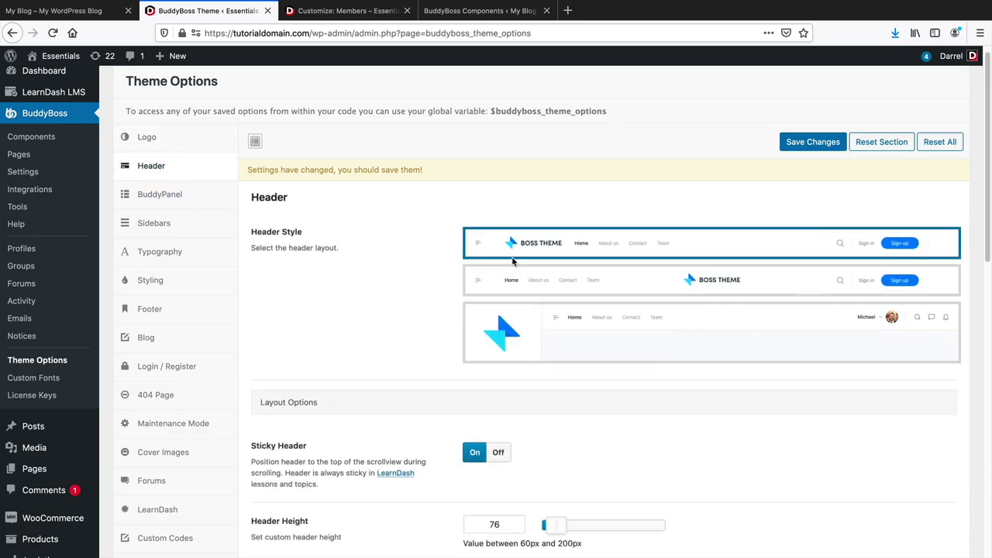
# Browse the BuddyPanel, Sidebars and Typography settings, ending on Styling's brand colours
pyautogui.click(171, 195)
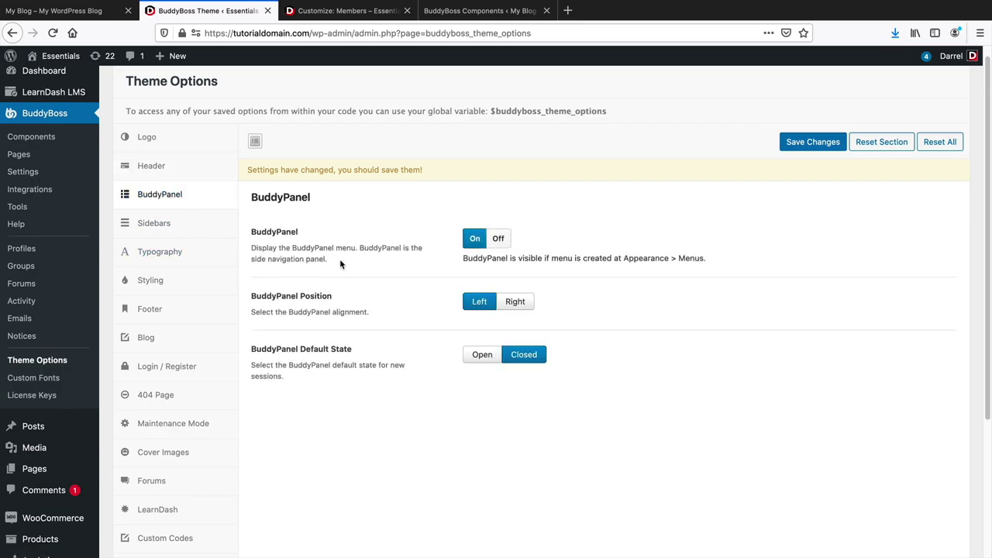
pyautogui.click(184, 228)
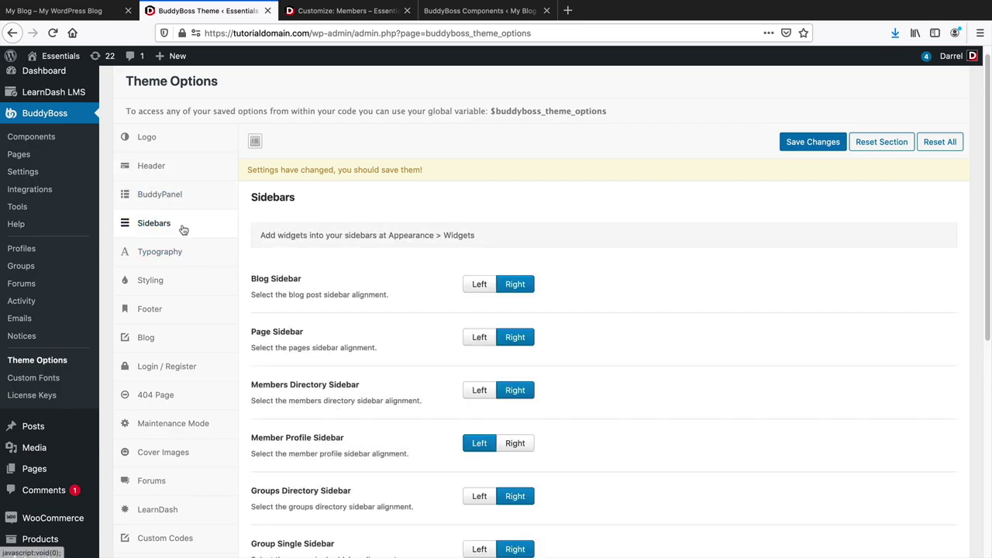
pyautogui.click(174, 255)
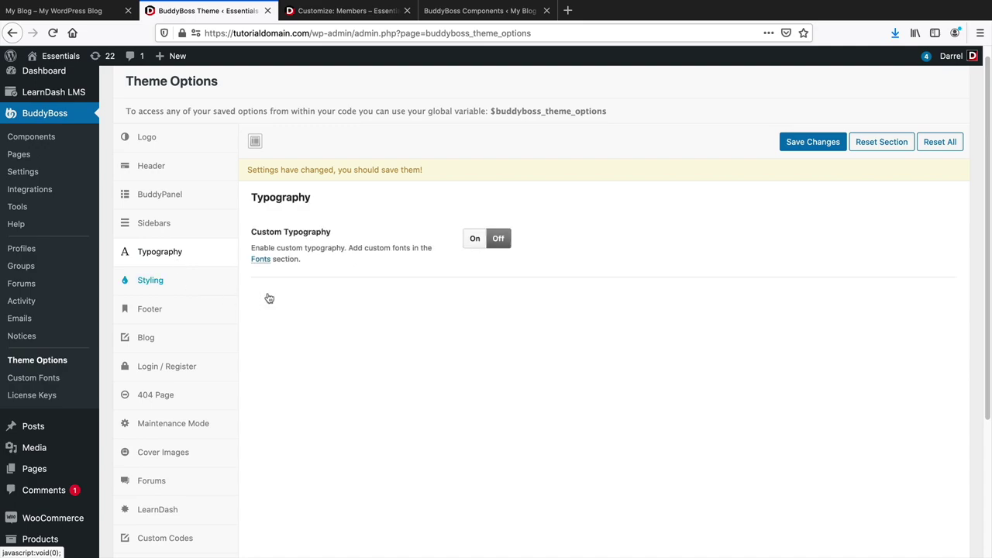
pyautogui.click(150, 282)
pyautogui.scroll(-1, 366, 419)
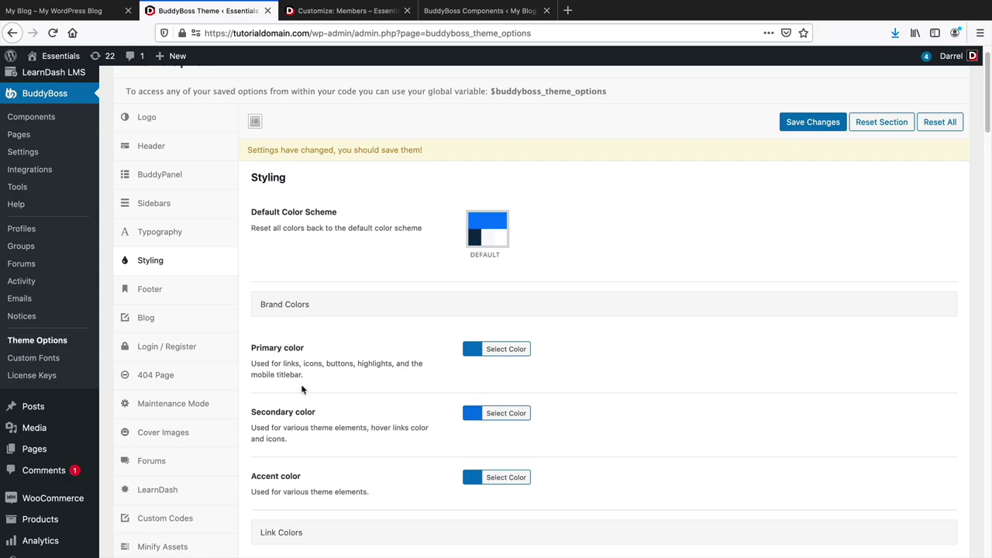
# Compare the Styling colour settings against the live site's News Feed twice
pyautogui.click(68, 13)
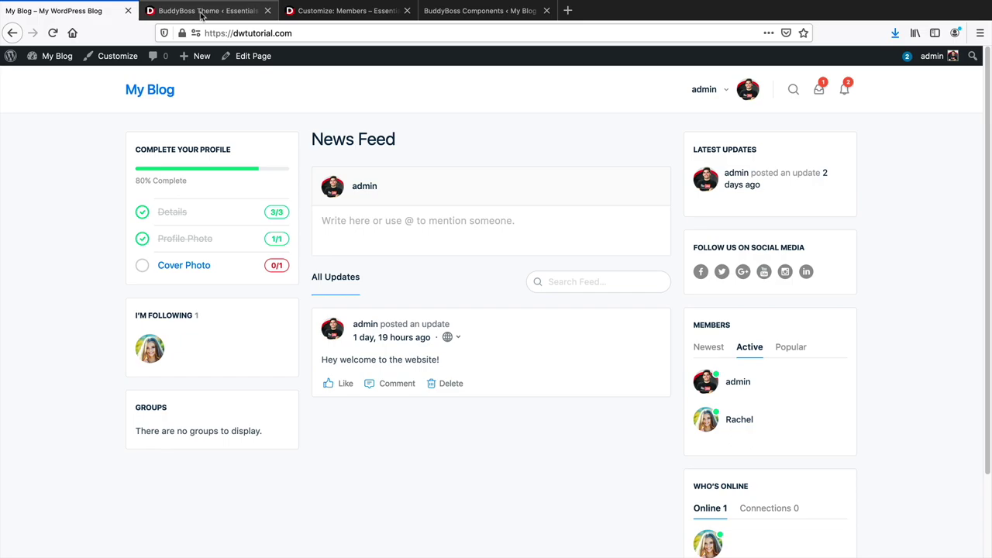
pyautogui.click(202, 14)
pyautogui.scroll(-3, 341, 333)
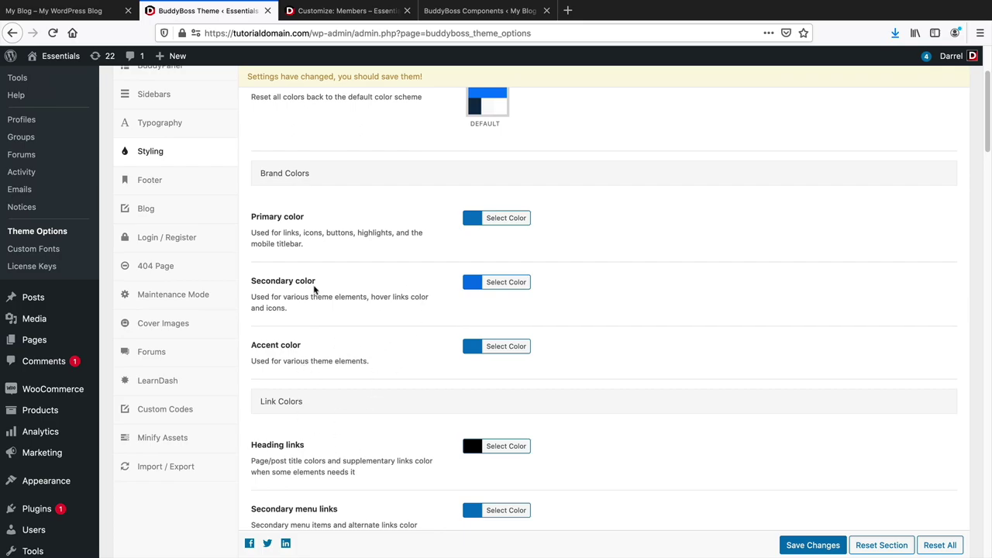
pyautogui.click(54, 11)
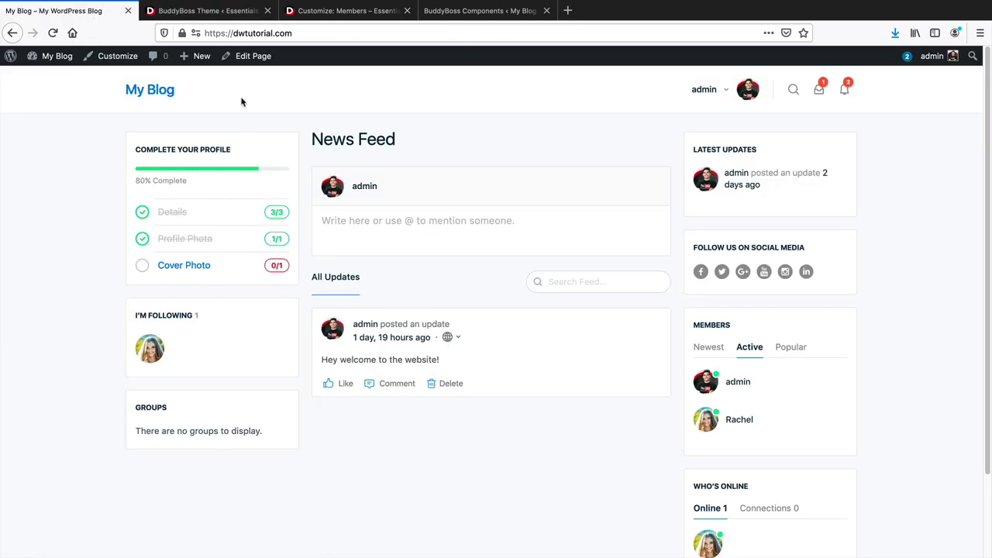
pyautogui.click(217, 11)
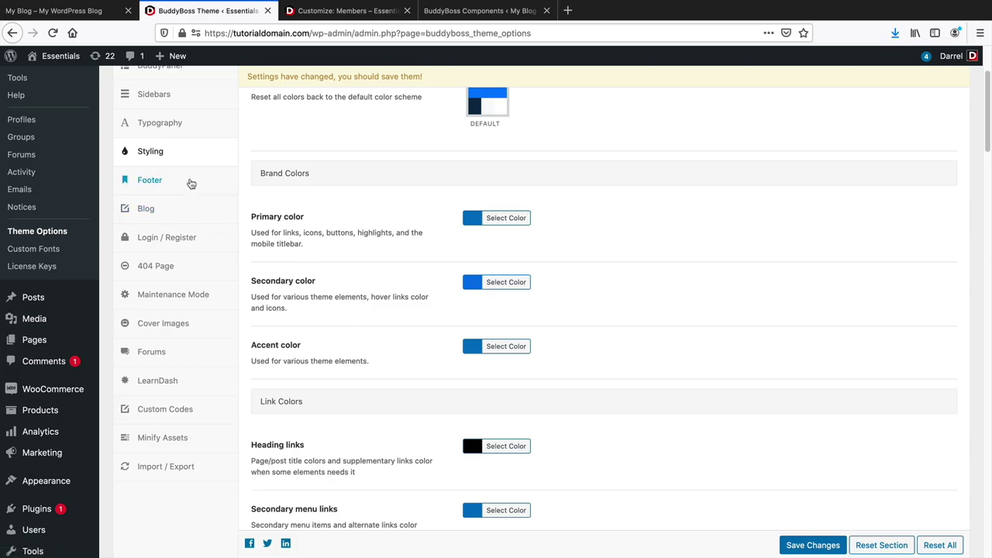
# Review the Footer's Copyright Text and close the Footer Menu list without choosing a menu
pyautogui.click(190, 183)
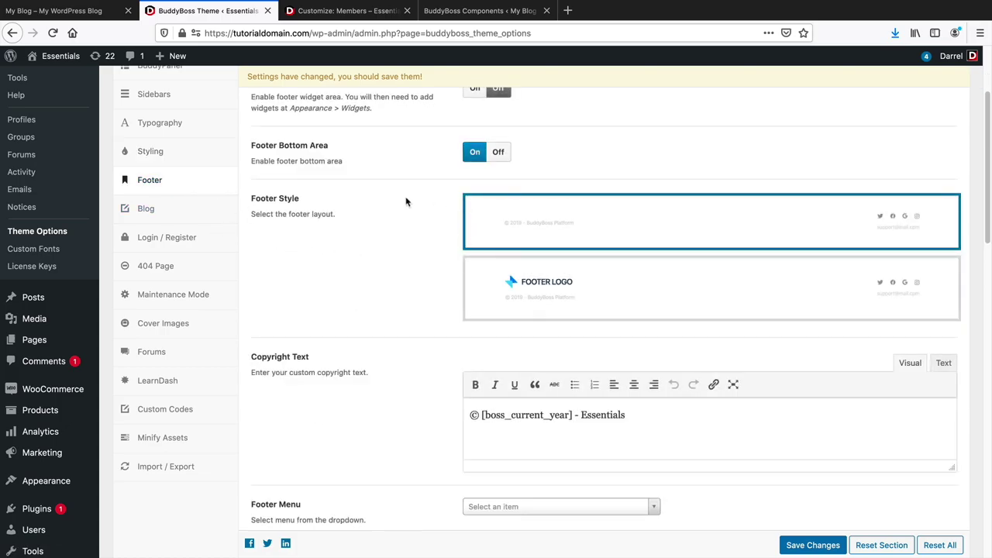
pyautogui.scroll(2, 407, 225)
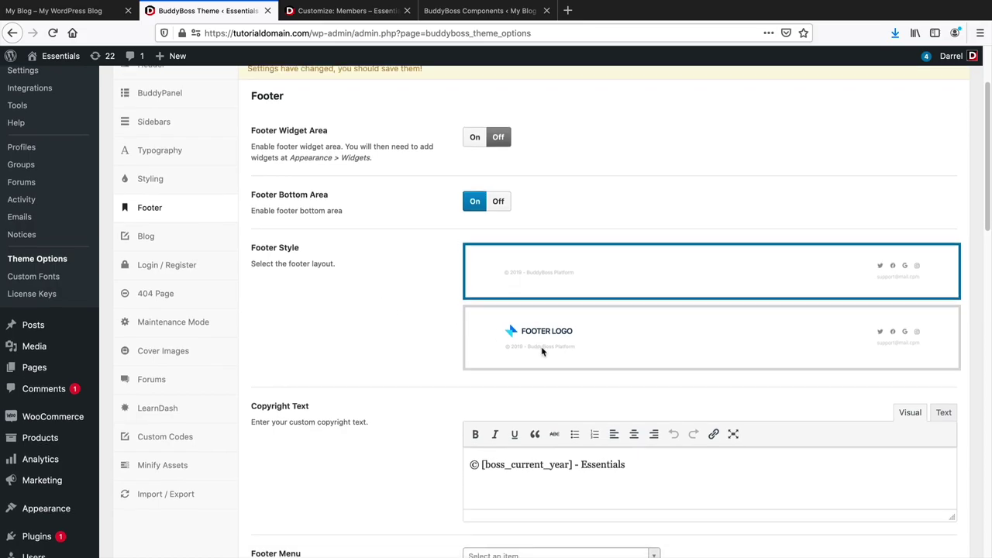
pyautogui.scroll(-3, 542, 351)
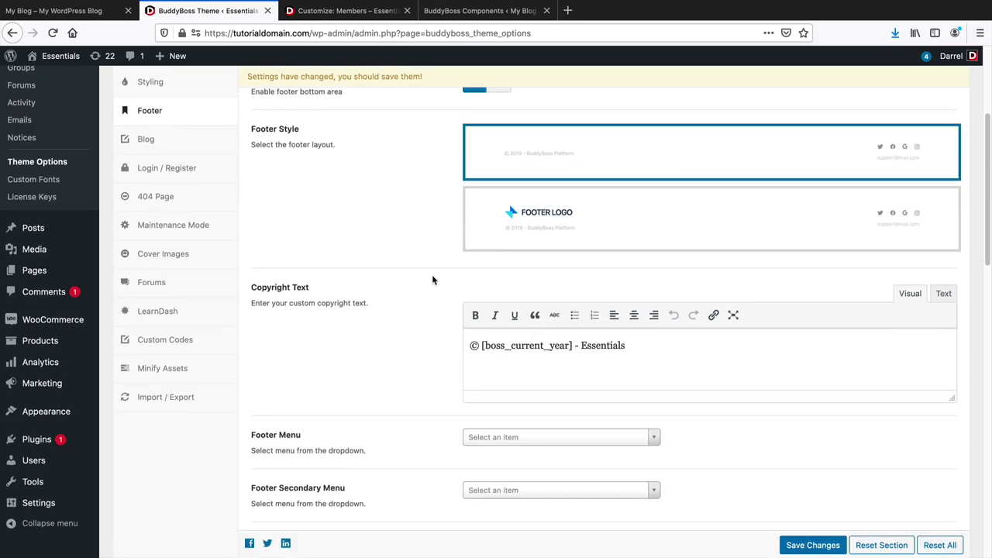
pyautogui.moveTo(256, 288); pyautogui.dragTo(311, 289)
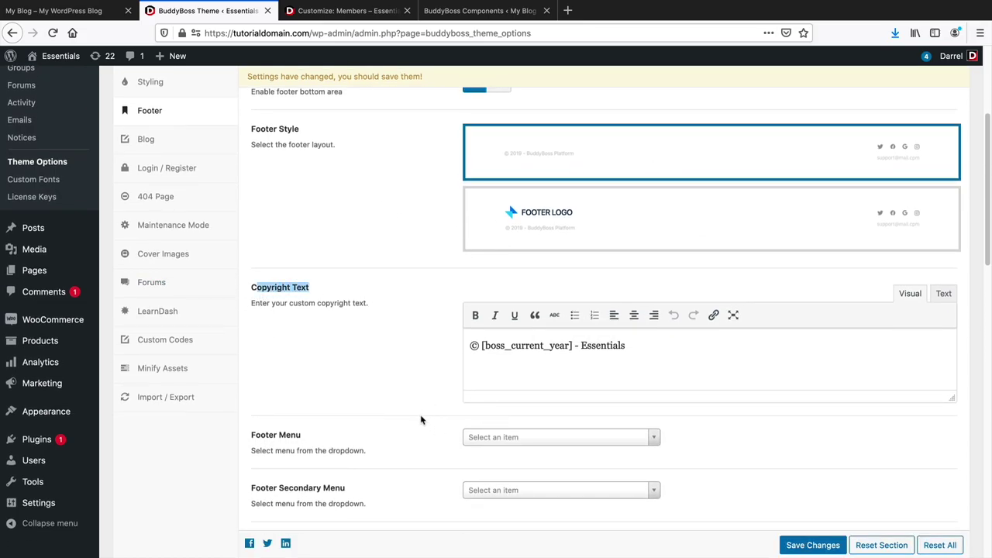
pyautogui.scroll(-2, 421, 420)
pyautogui.scroll(-1, 365, 411)
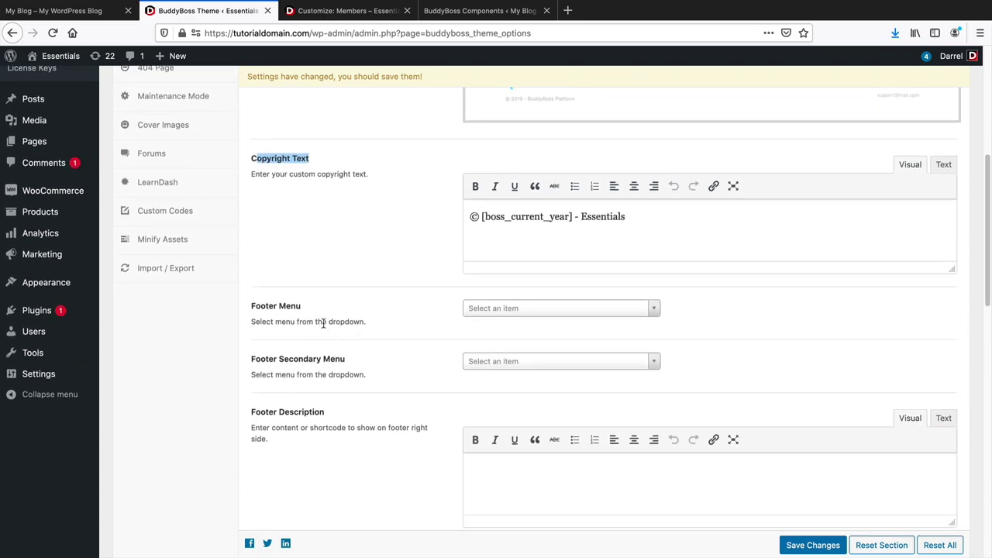
pyautogui.click(527, 311)
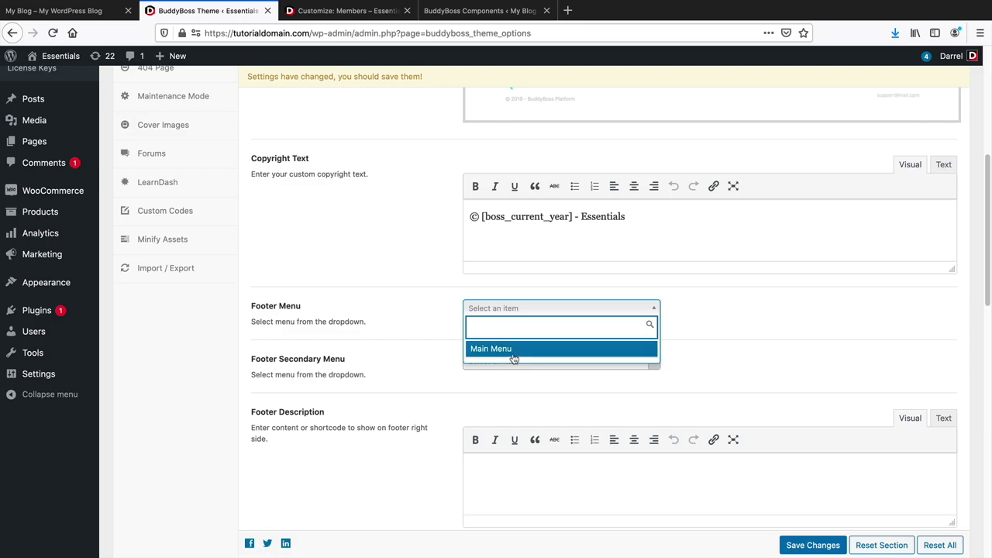
pyautogui.click(441, 293)
# Review Social Links, leaving the Google-plus field empty, then show the Blog settings
pyautogui.scroll(-5, 439, 291)
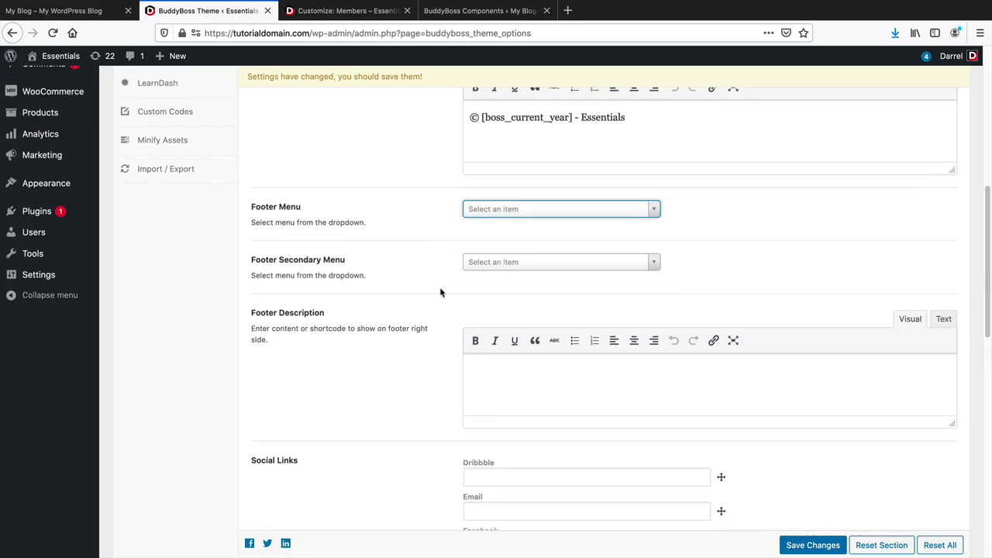
pyautogui.scroll(-2, 438, 296)
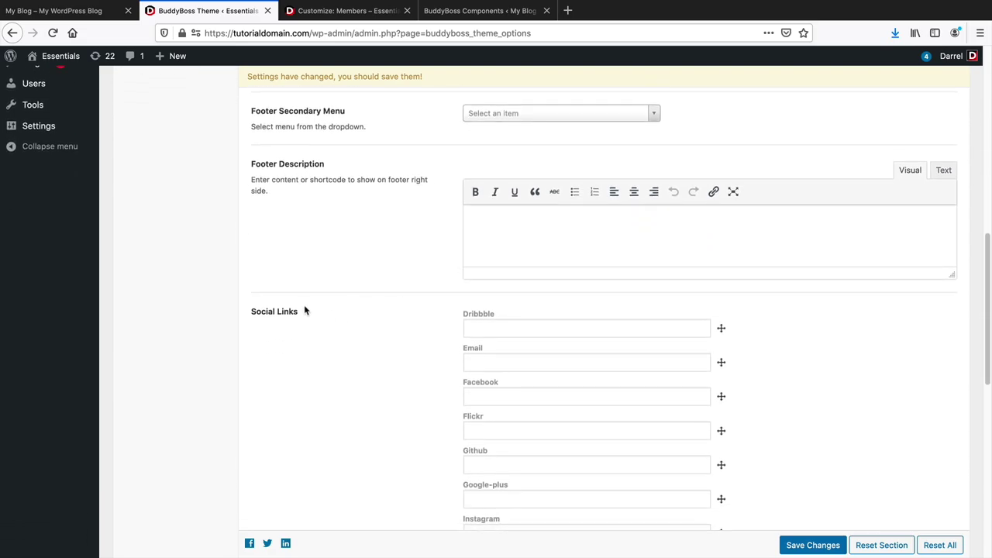
pyautogui.moveTo(302, 313); pyautogui.dragTo(250, 313)
pyautogui.click(354, 321)
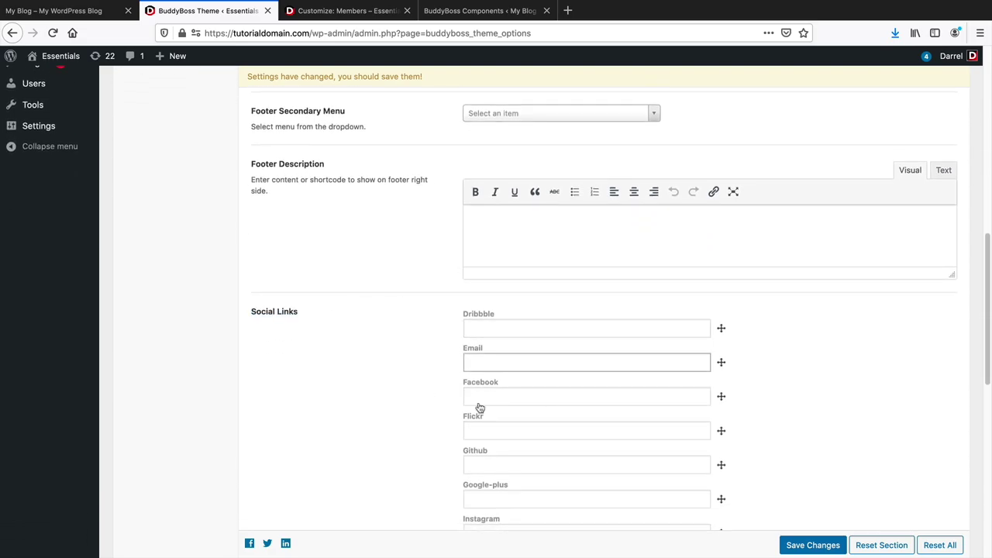
pyautogui.scroll(-7, 442, 399)
pyautogui.click(483, 254)
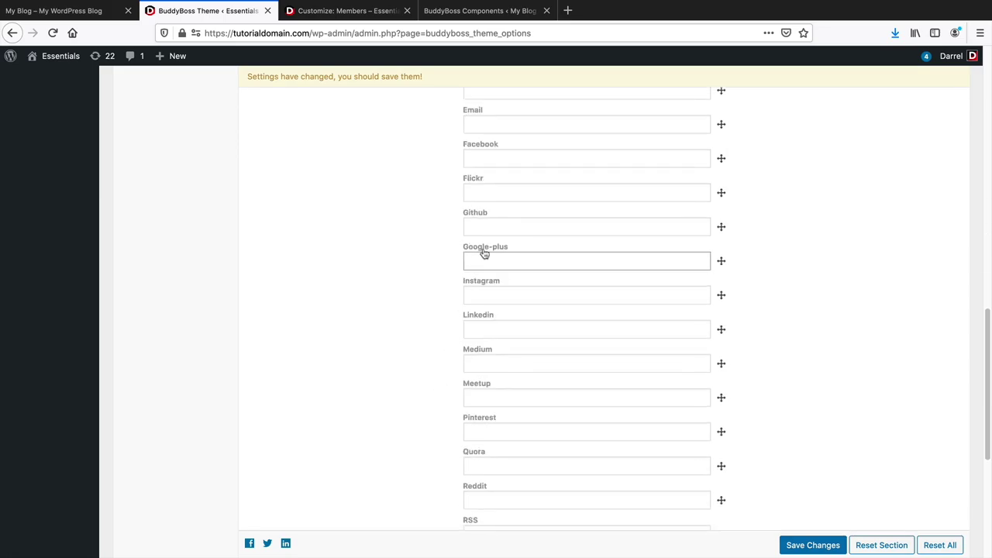
pyautogui.click(743, 349)
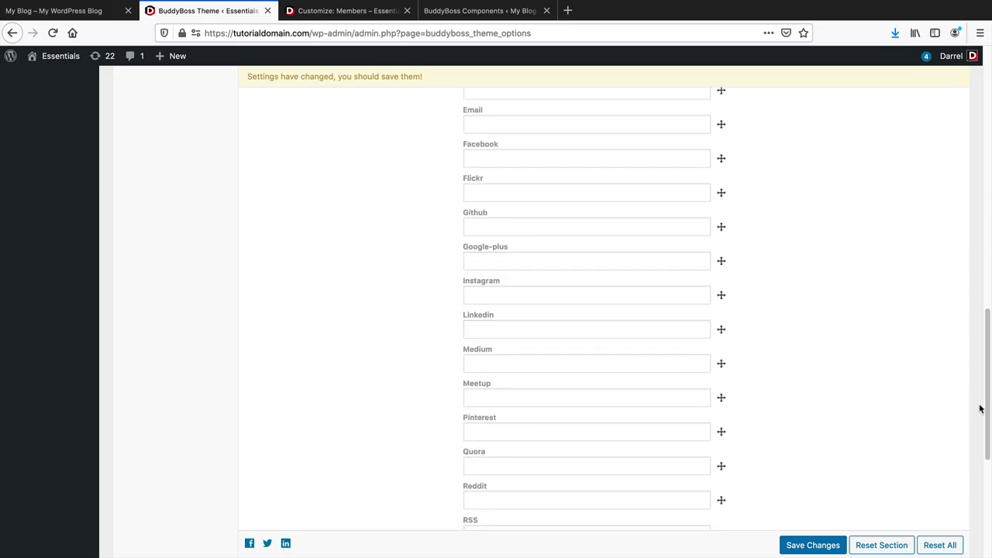
pyautogui.moveTo(980, 409); pyautogui.dragTo(990, 478)
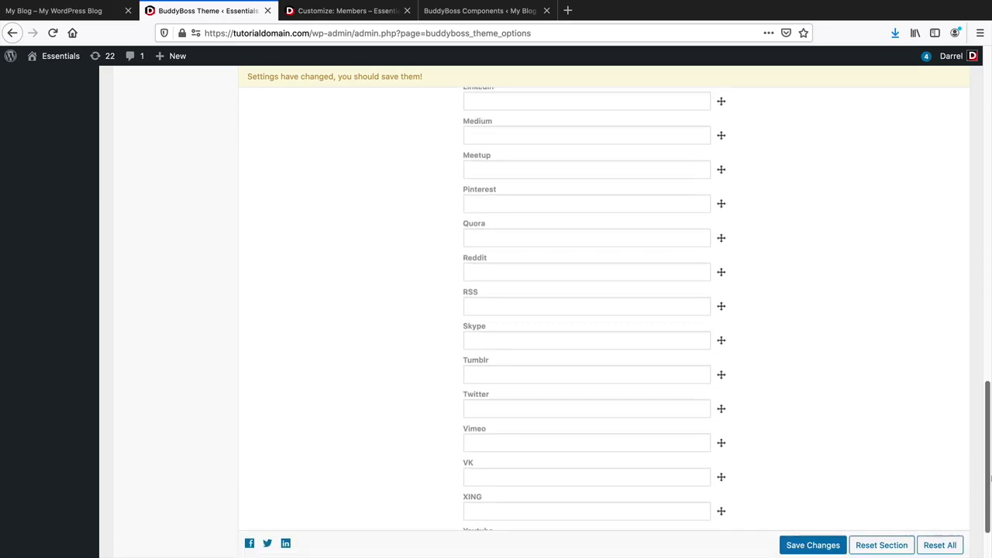
pyautogui.scroll(15, 791, 271)
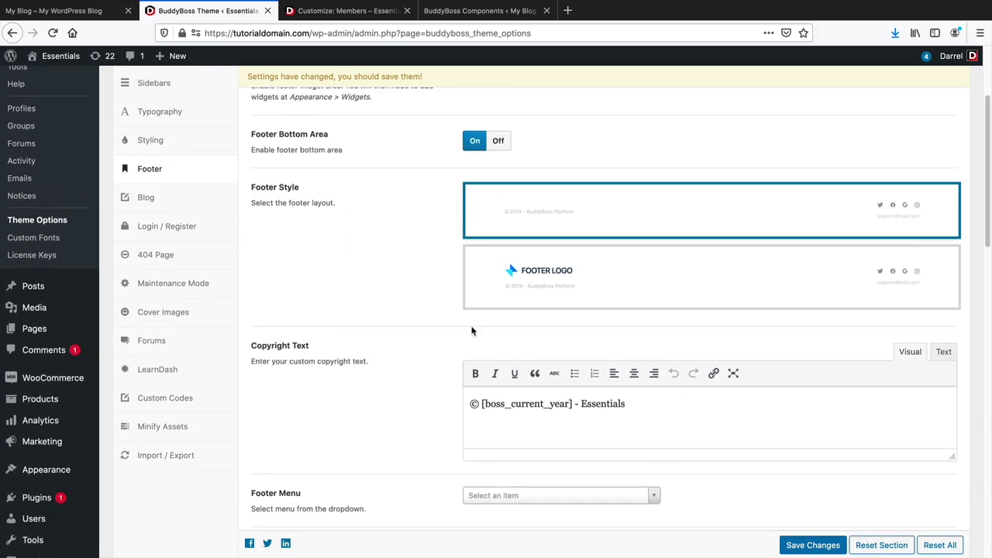
pyautogui.click(180, 201)
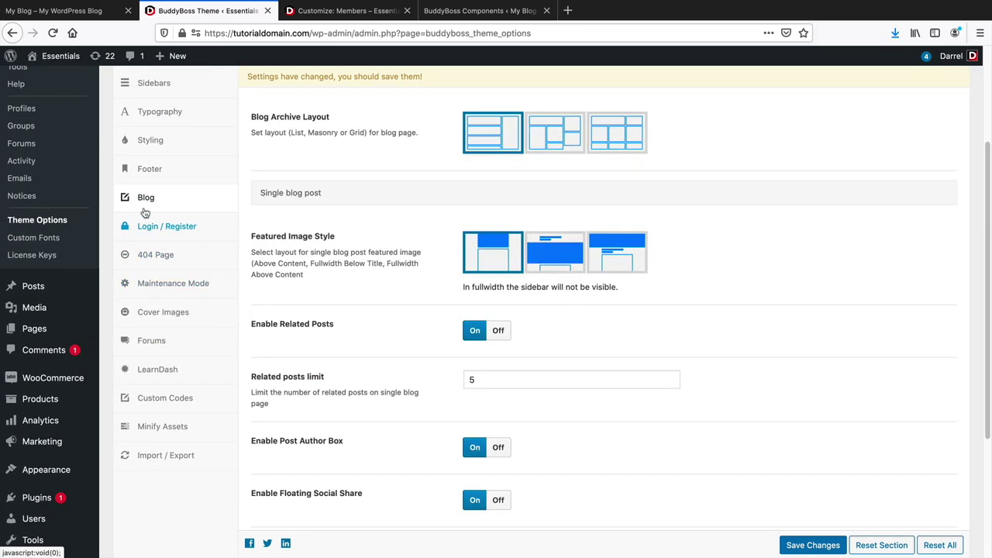
# Show the Login / Register section with logo width 145 and scroll up to its heading
pyautogui.click(153, 231)
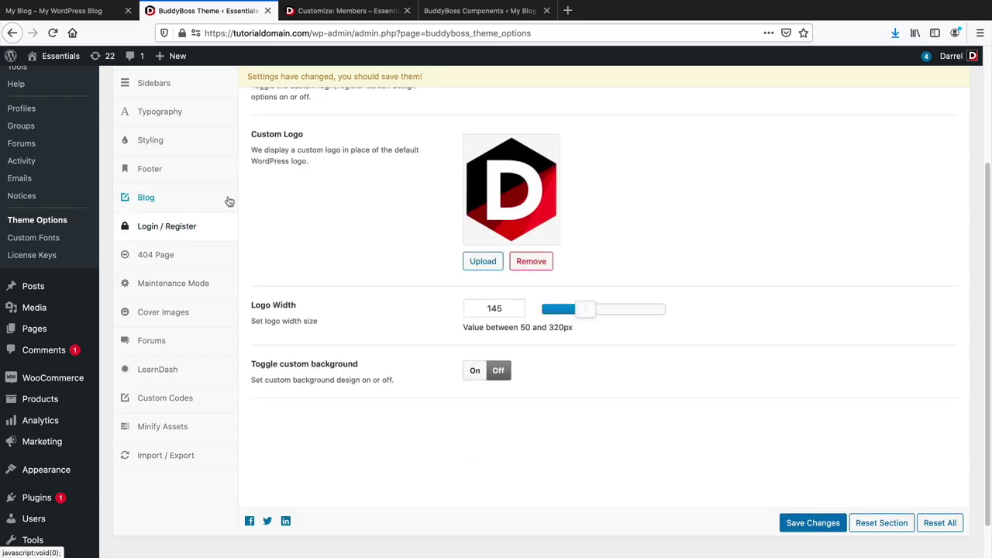
pyautogui.scroll(1, 281, 229)
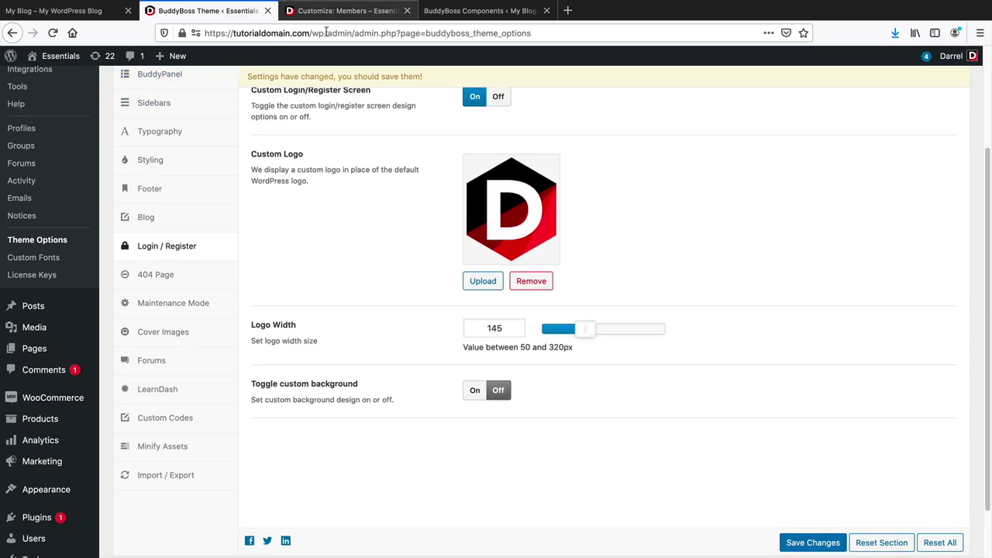
pyautogui.scroll(1, 325, 277)
pyautogui.scroll(2, 327, 277)
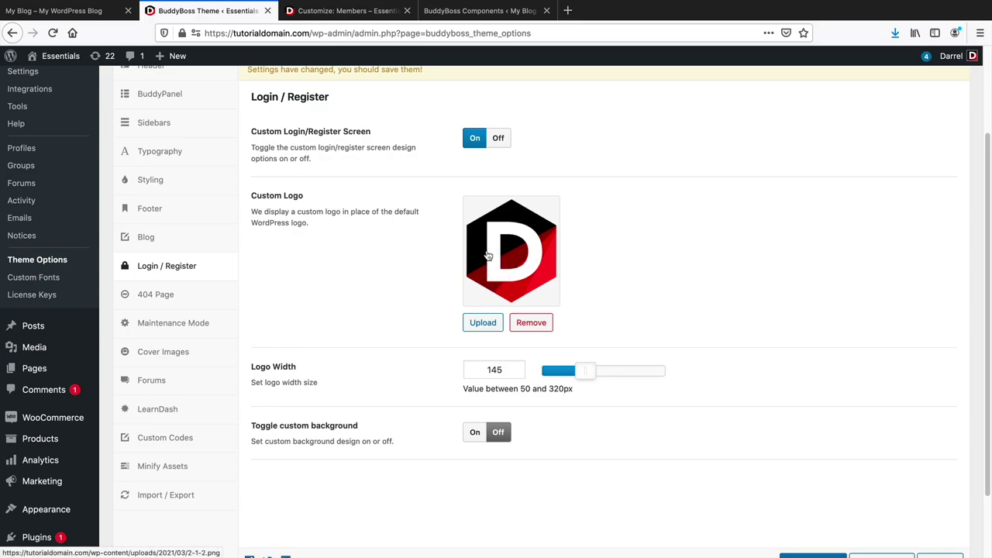
# Open the site's Create an Account page and compare its logo with the theme settings
pyautogui.hotkey('ctrl', 'Tab')
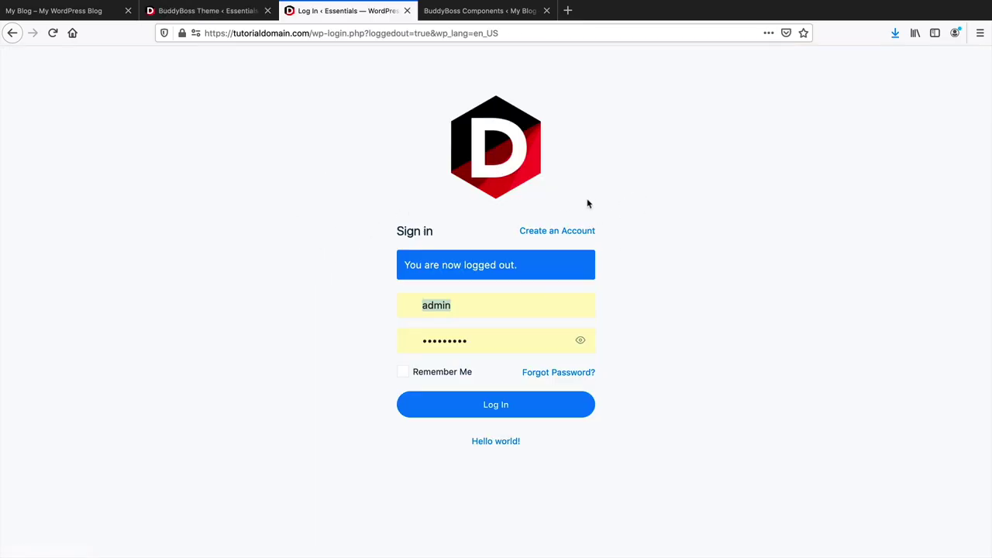
pyautogui.moveTo(433, 231); pyautogui.dragTo(396, 231)
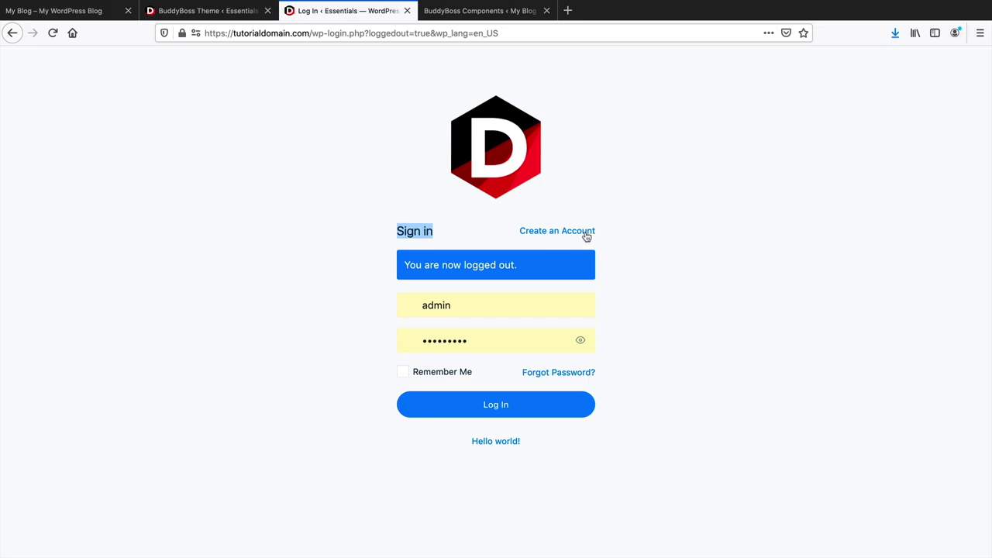
pyautogui.click(561, 233)
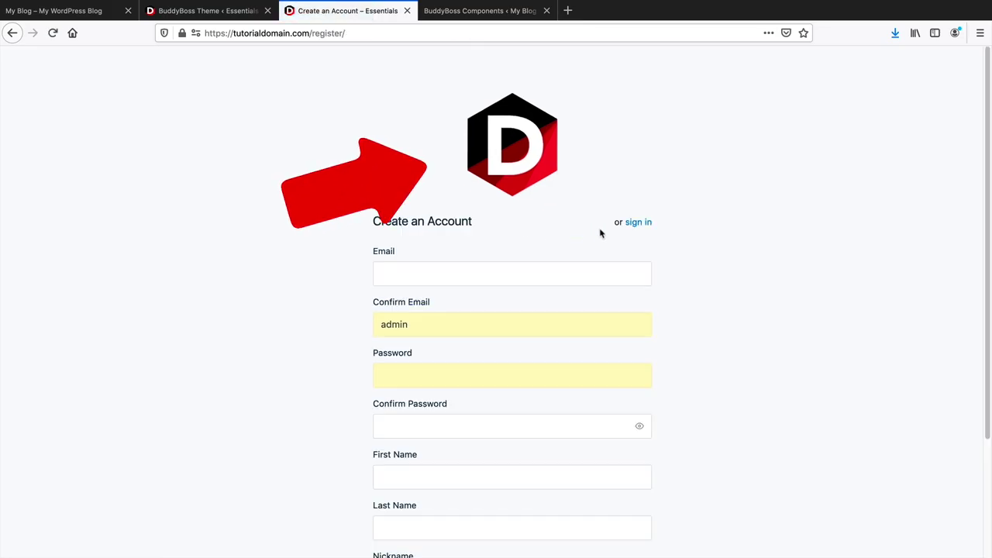
pyautogui.click(240, 13)
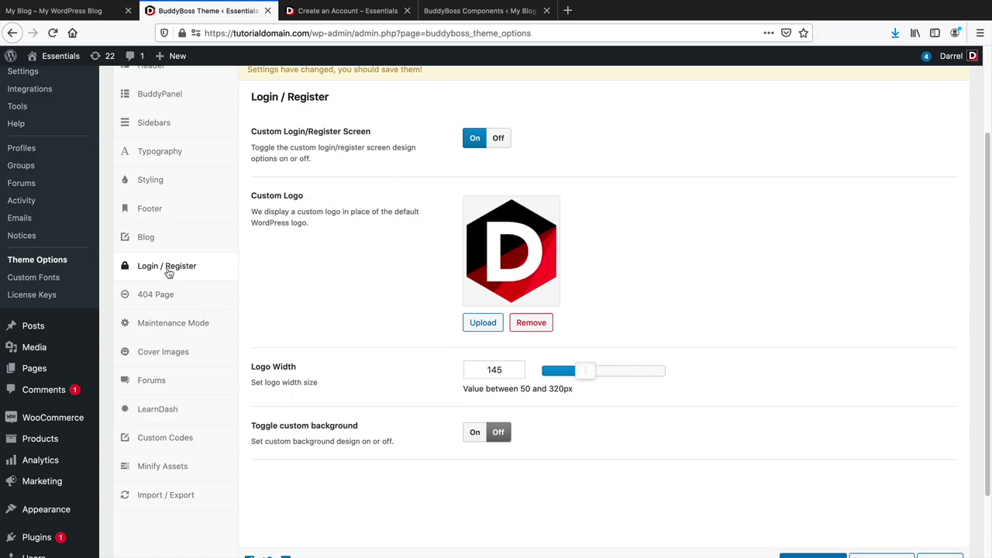
pyautogui.click(328, 14)
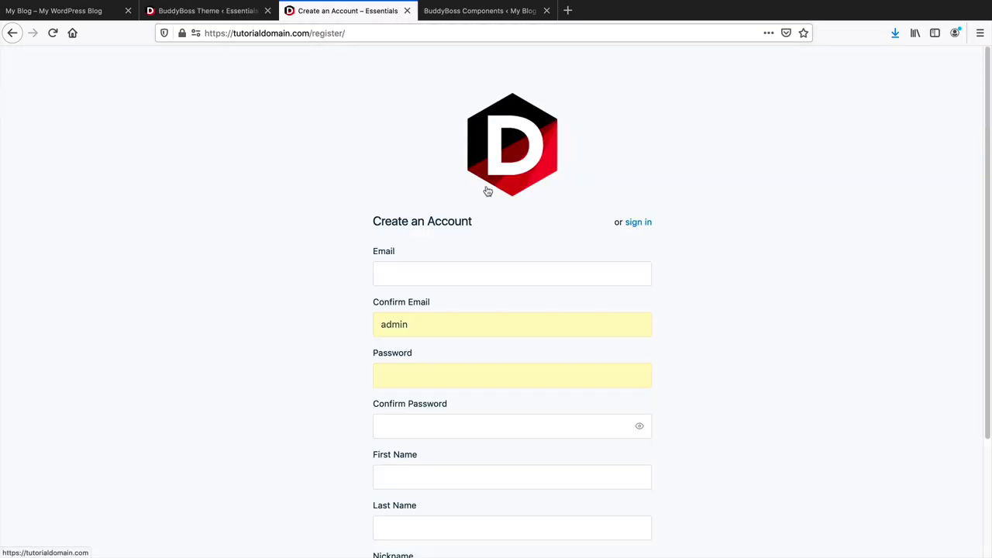
# Dismiss the session-expired sign-in popup and return to the Login / Register custom background setting
pyautogui.click(230, 12)
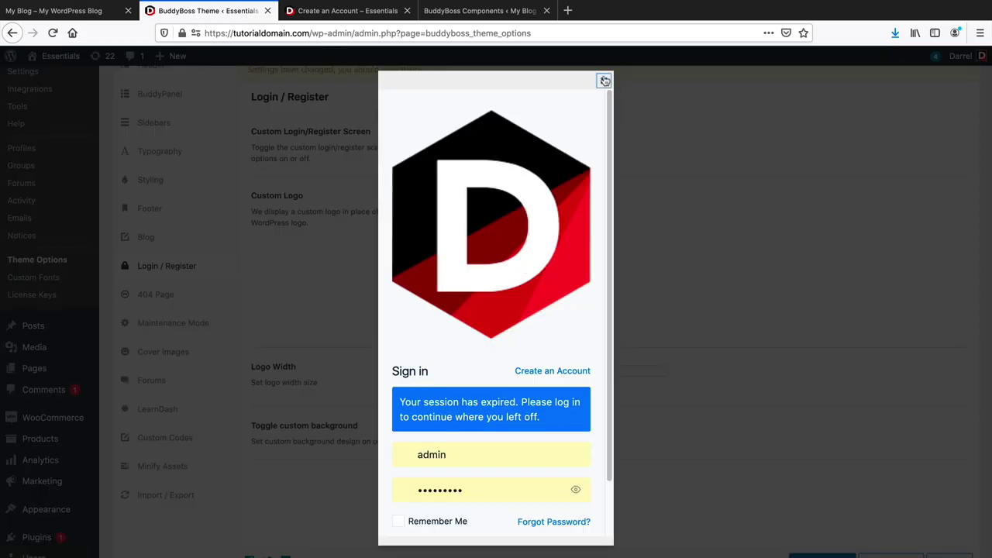
pyautogui.click(604, 80)
pyautogui.hotkey('ctrl', 'Tab')
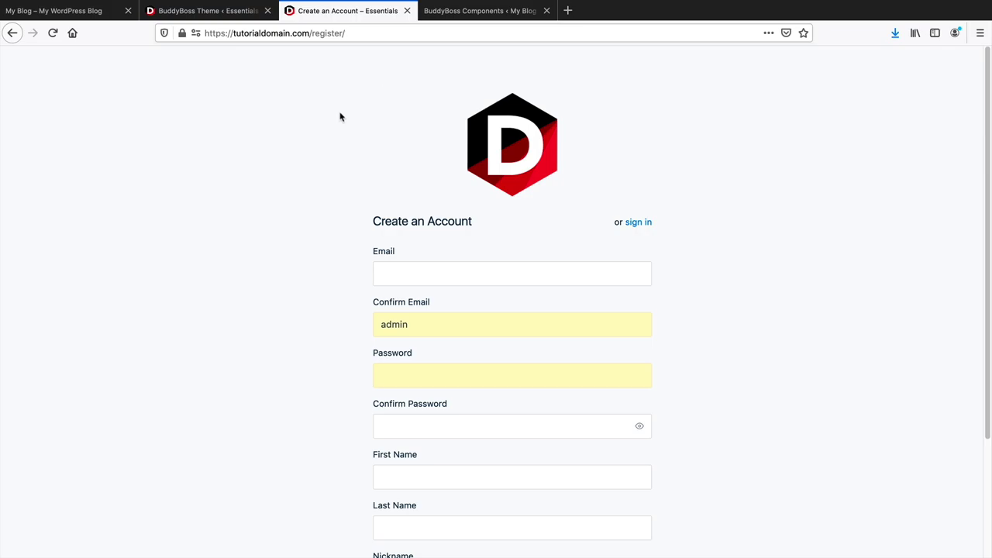
pyautogui.click(221, 17)
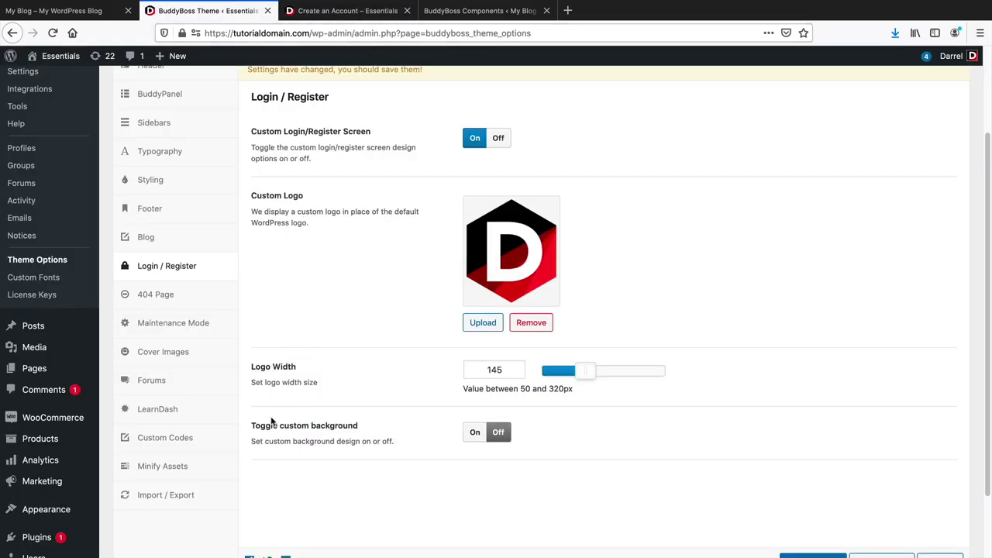
pyautogui.moveTo(258, 428); pyautogui.dragTo(357, 427)
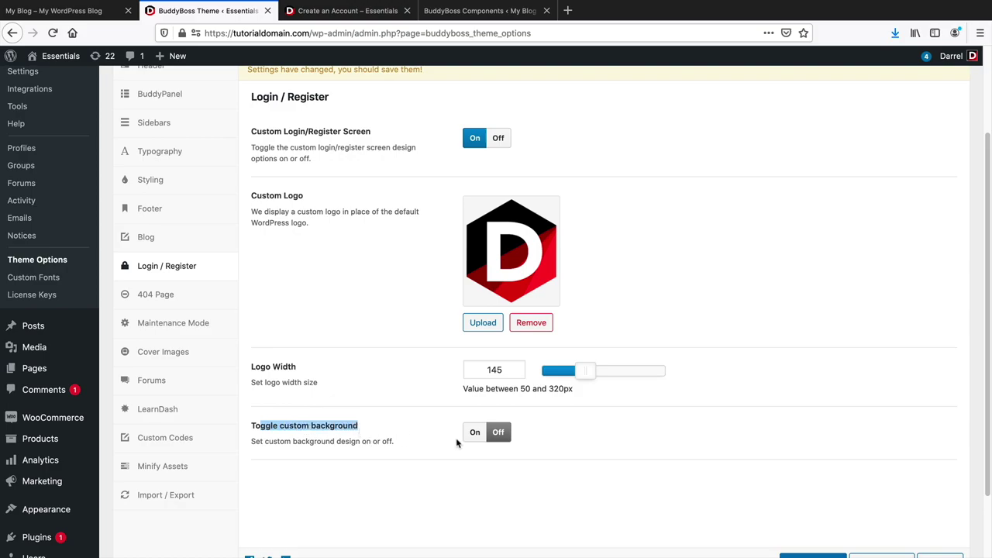
# Try the custom login background On, switch it back Off, and recheck the registration page
pyautogui.click(475, 432)
pyautogui.scroll(-3, 511, 449)
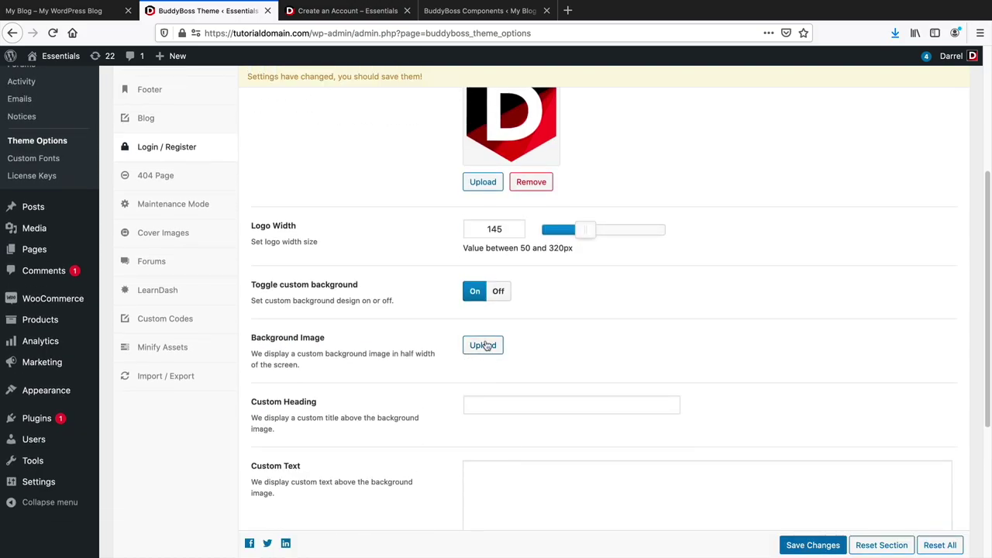
pyautogui.scroll(-2, 465, 343)
pyautogui.scroll(3, 457, 345)
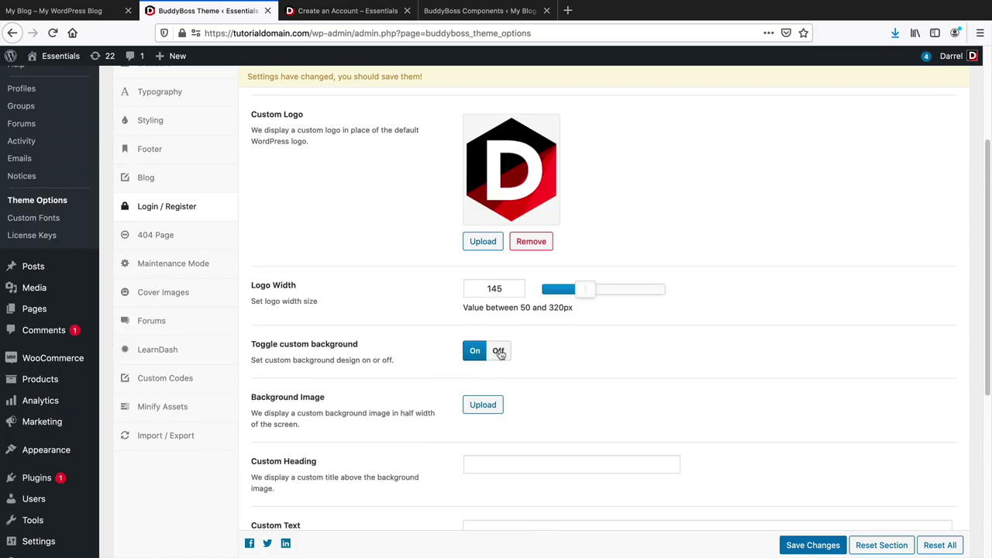
pyautogui.click(498, 351)
pyautogui.click(345, 11)
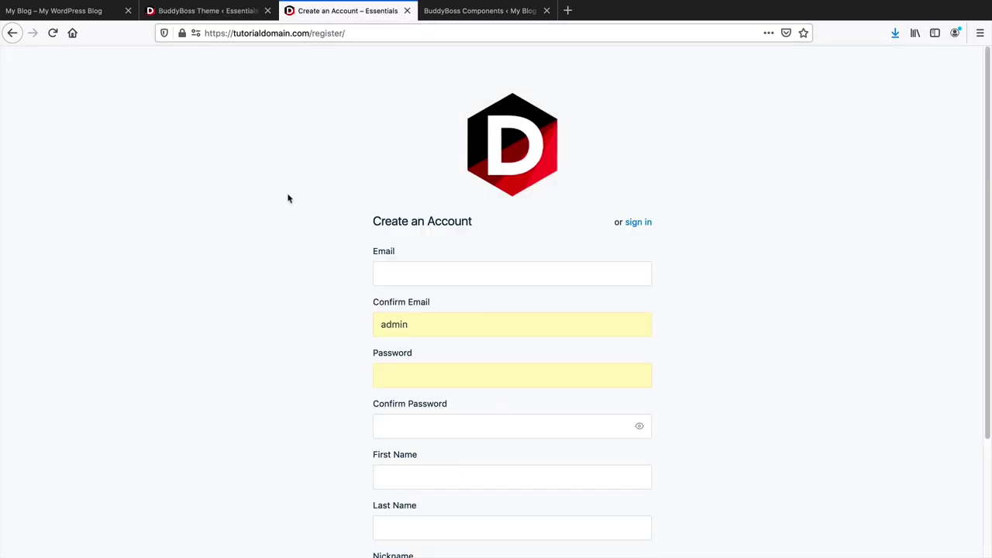
pyautogui.click(208, 16)
# Show the 404 Page settings and scroll to their top
pyautogui.scroll(2, 374, 351)
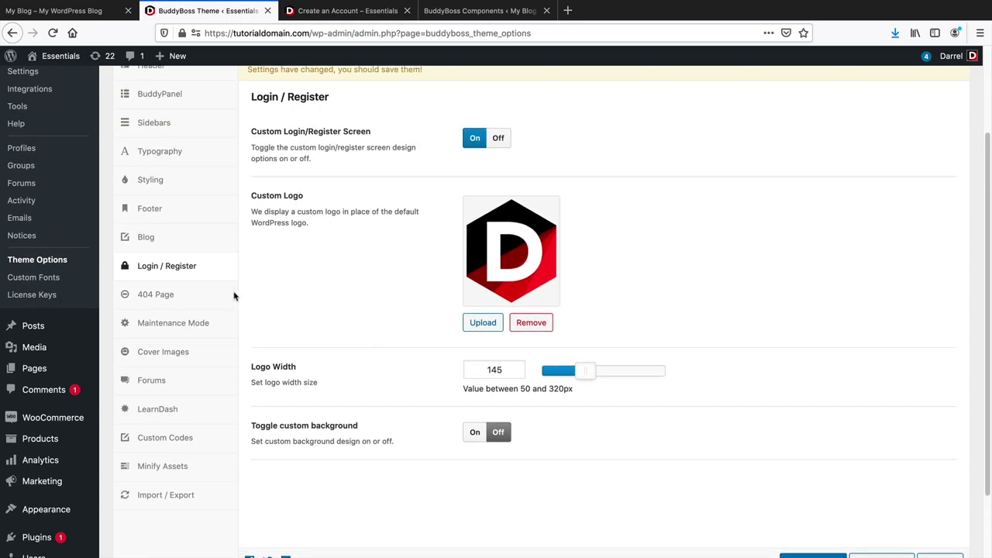
pyautogui.click(194, 298)
pyautogui.scroll(1, 453, 237)
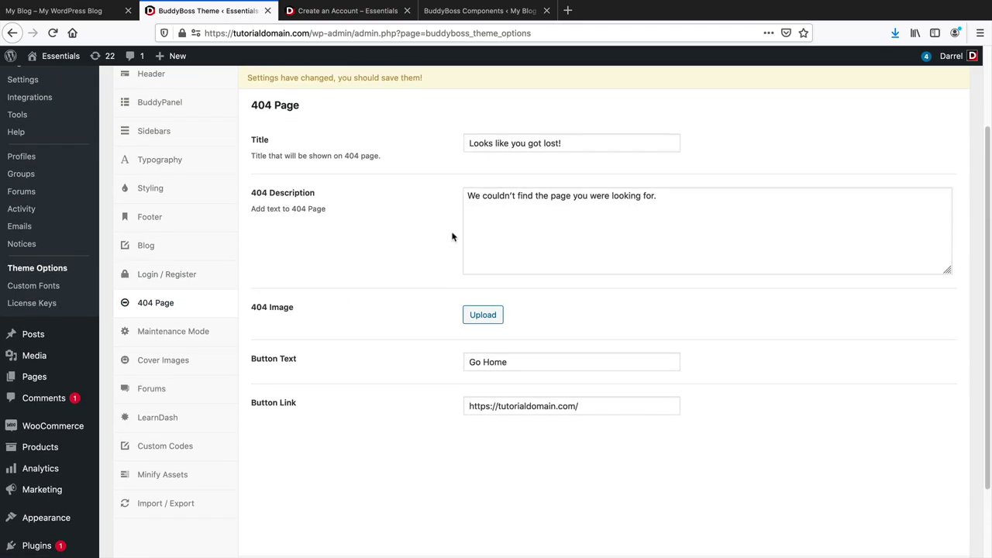
pyautogui.scroll(1, 453, 236)
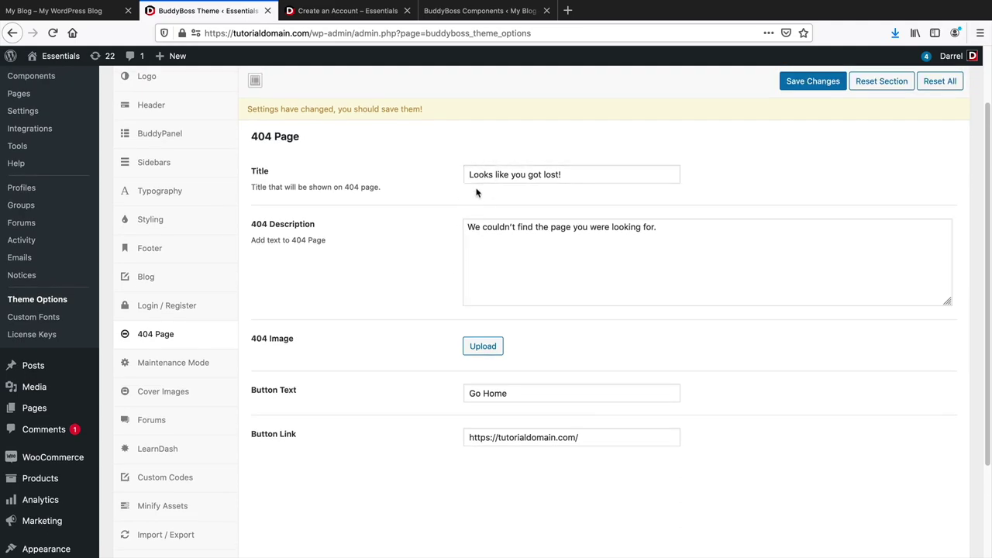
# Replace register/ with 'rwekfowekfowepfk' in the site address to preview the 404 page
pyautogui.click(384, 14)
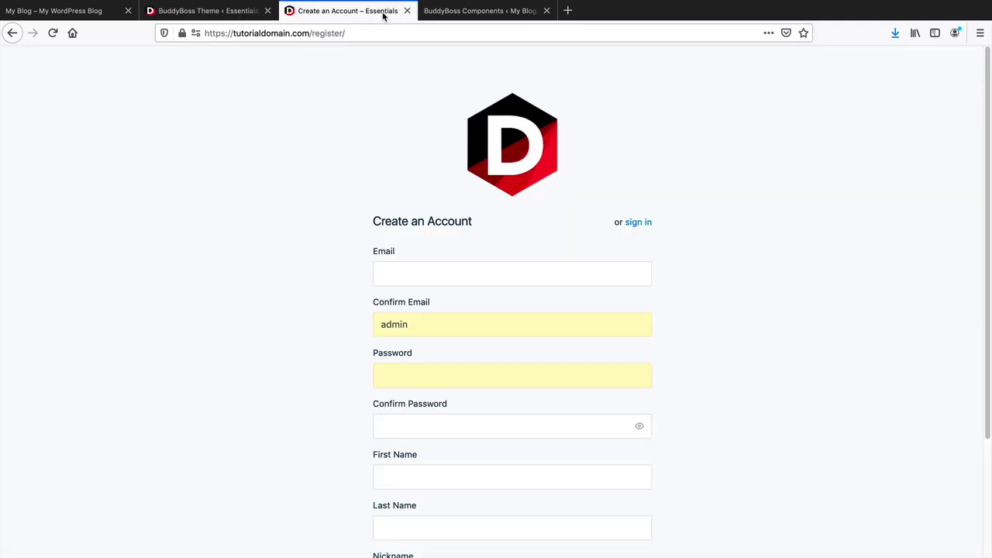
pyautogui.click(369, 34)
pyautogui.click(368, 34)
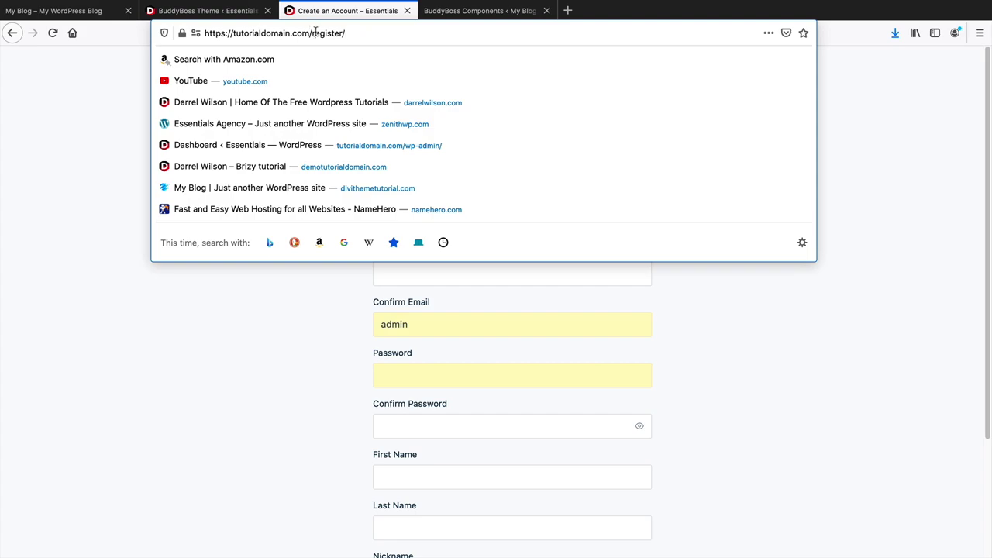
pyautogui.moveTo(314, 32); pyautogui.dragTo(455, 58)
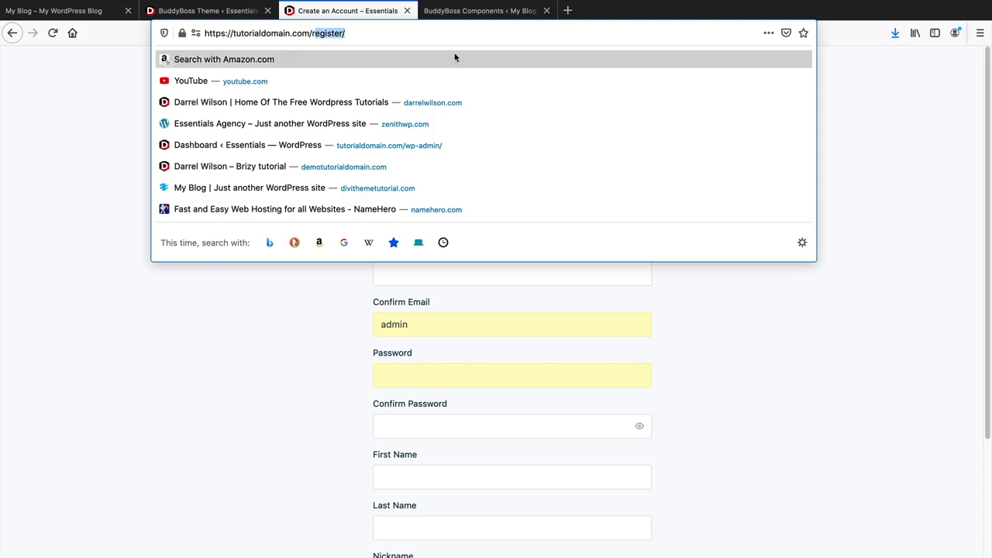
pyautogui.write('rwekfowekfowepfk')
pyautogui.press('Return')
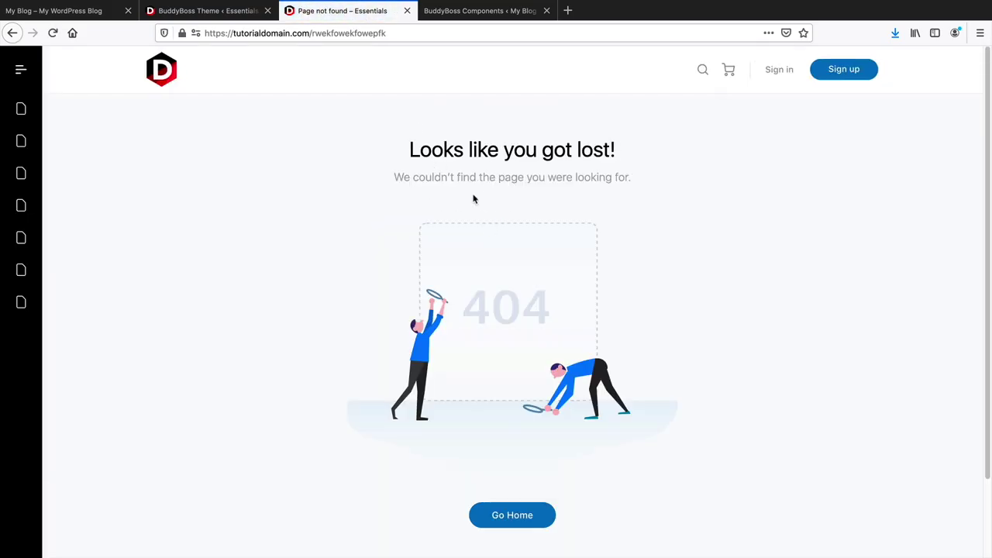
pyautogui.click(221, 13)
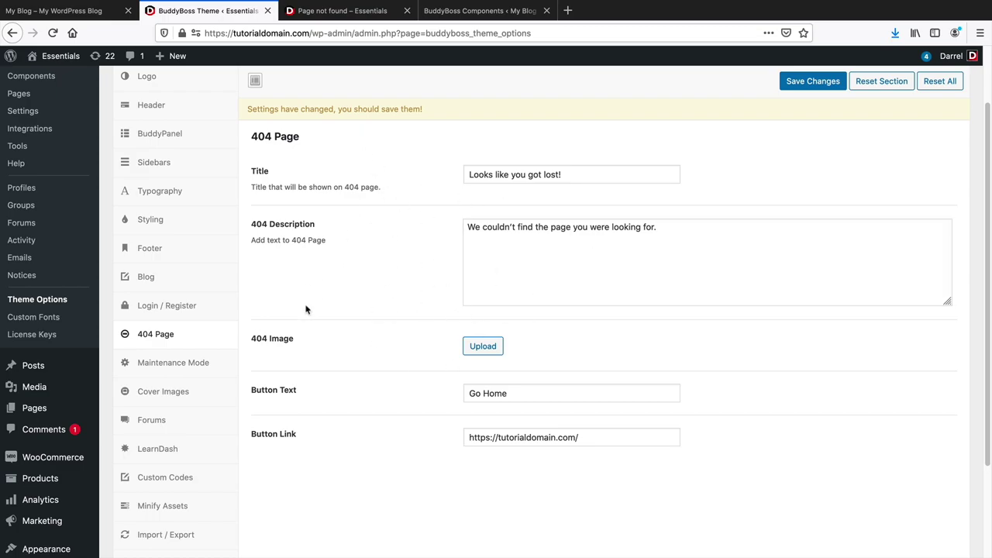
# Turn Maintenance Mode on to view its options, then switch it back off
pyautogui.click(190, 363)
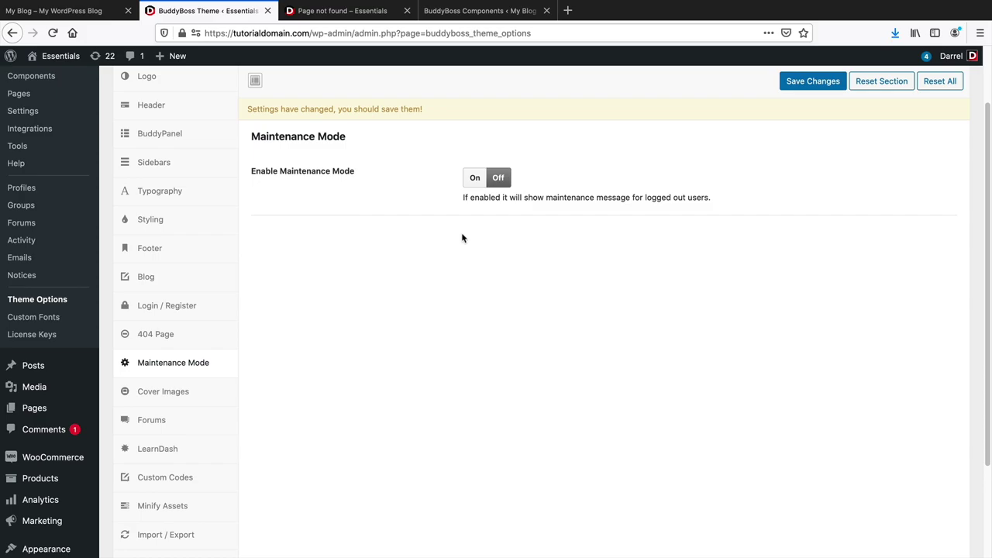
pyautogui.click(474, 177)
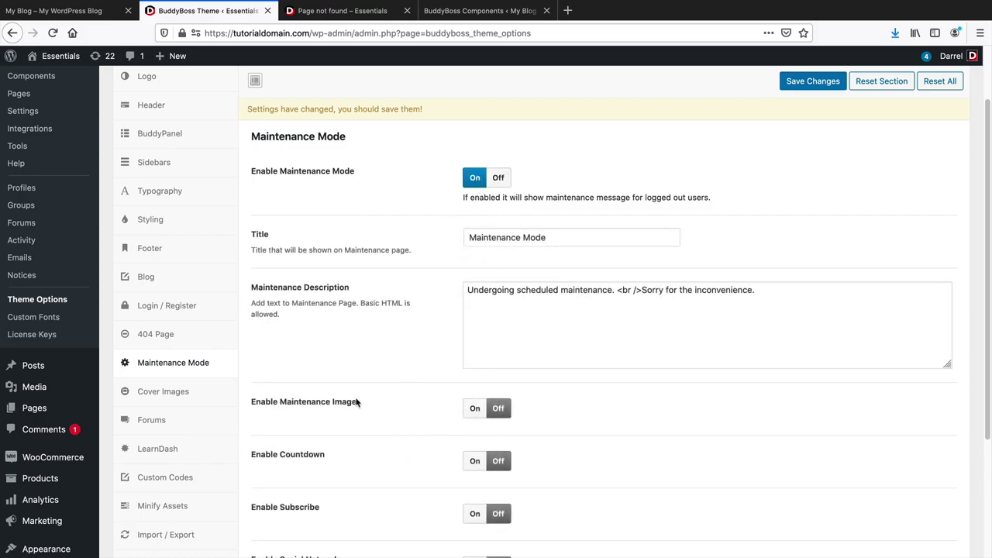
pyautogui.scroll(-5, 312, 452)
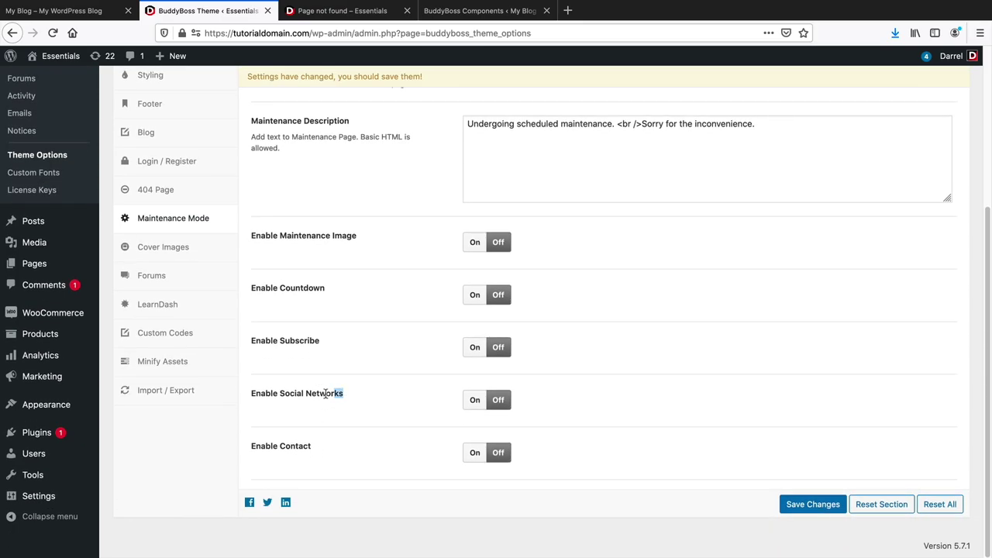
pyautogui.moveTo(343, 393); pyautogui.dragTo(274, 394)
pyautogui.scroll(2, 330, 341)
pyautogui.scroll(5, 333, 357)
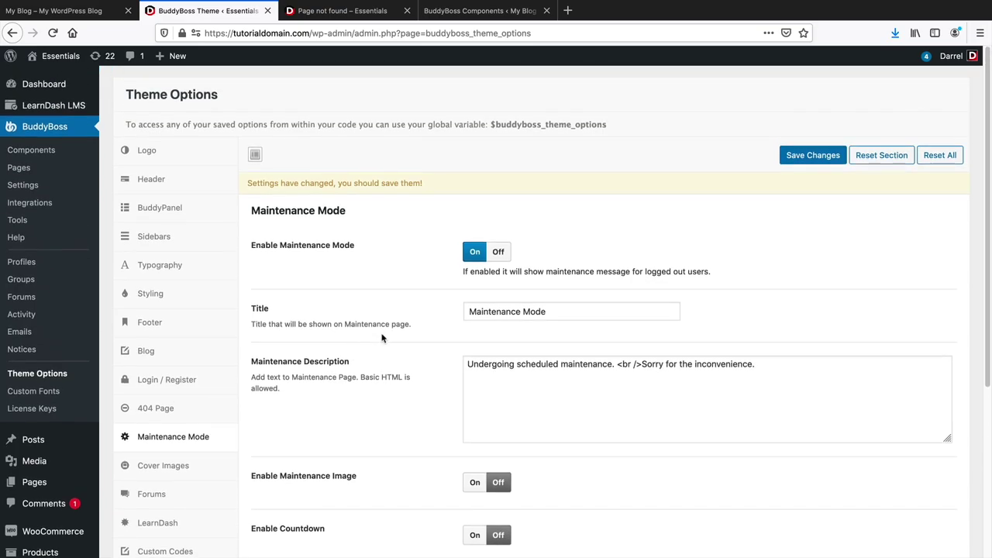
pyautogui.click(496, 254)
pyautogui.scroll(-2, 264, 371)
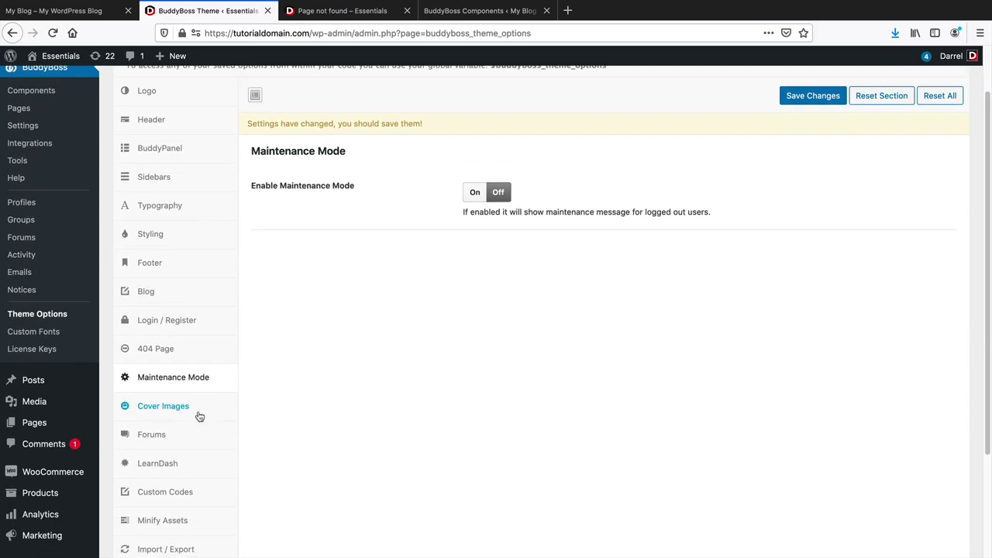
# Review Cover Images settings: member and group covers at Default width and Small height
pyautogui.click(194, 406)
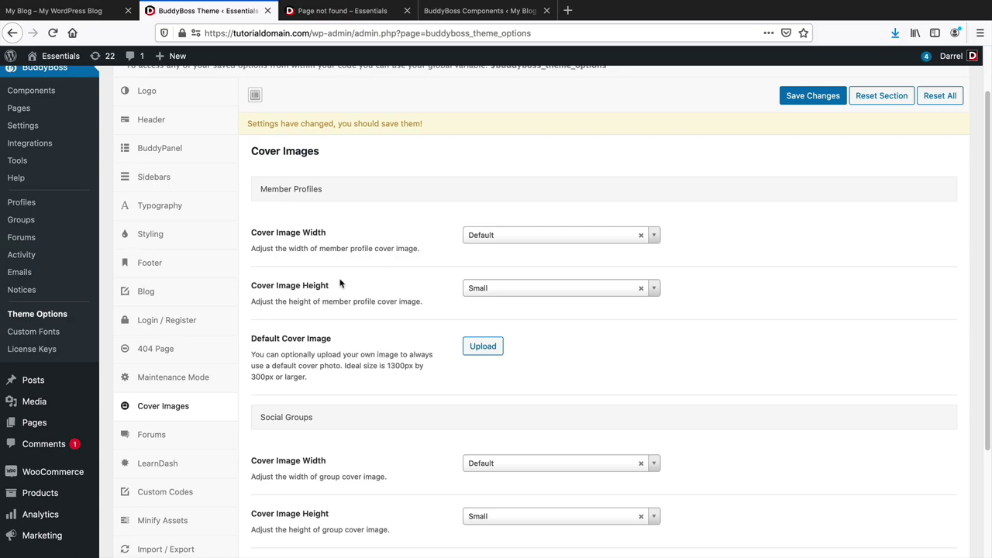
pyautogui.moveTo(326, 235); pyautogui.dragTo(280, 236)
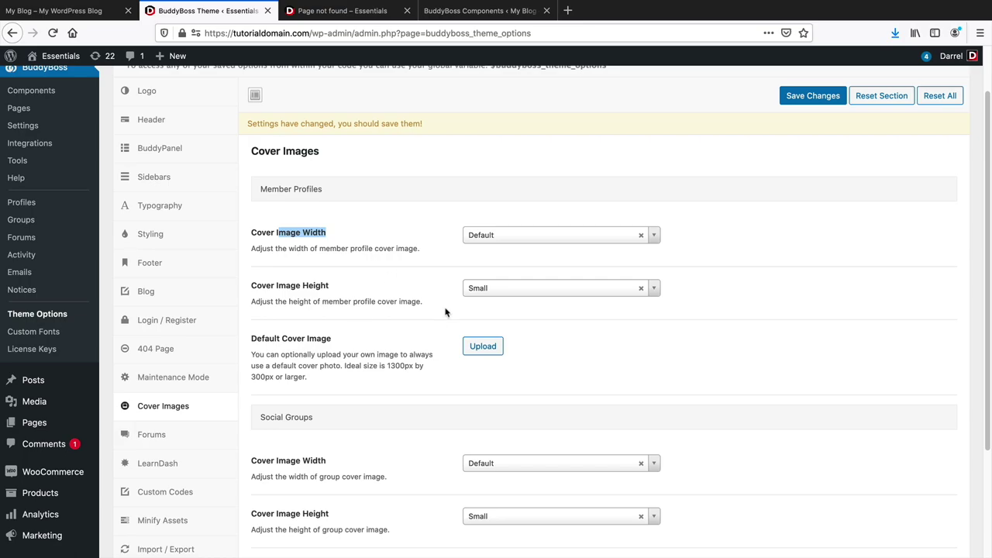
pyautogui.scroll(-4, 357, 342)
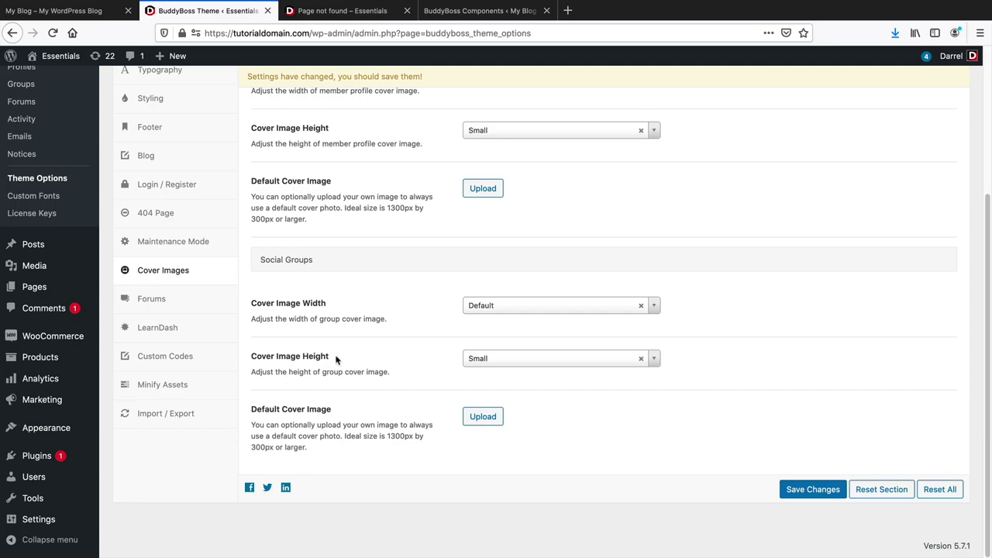
pyautogui.scroll(5, 300, 367)
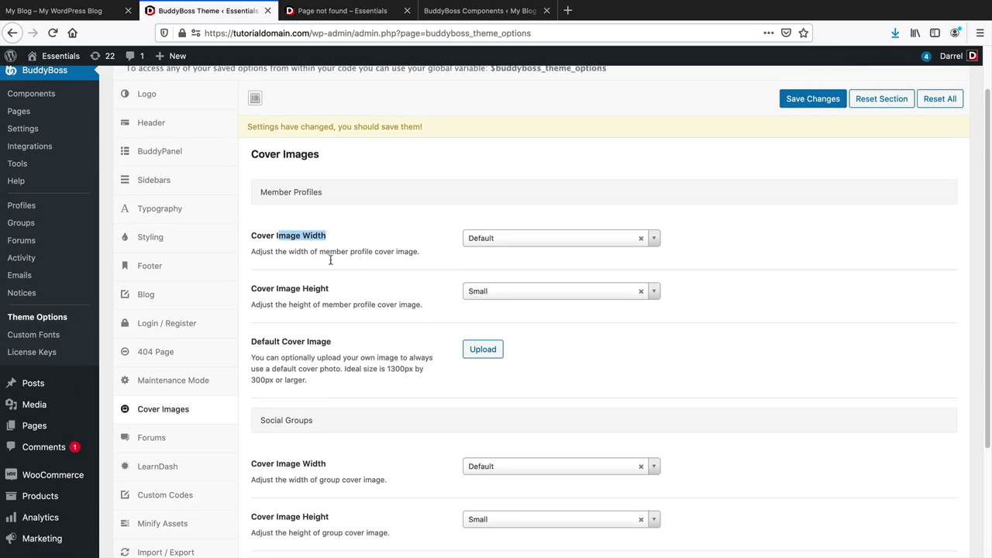
pyautogui.scroll(-3, 331, 259)
pyautogui.scroll(-1, 339, 315)
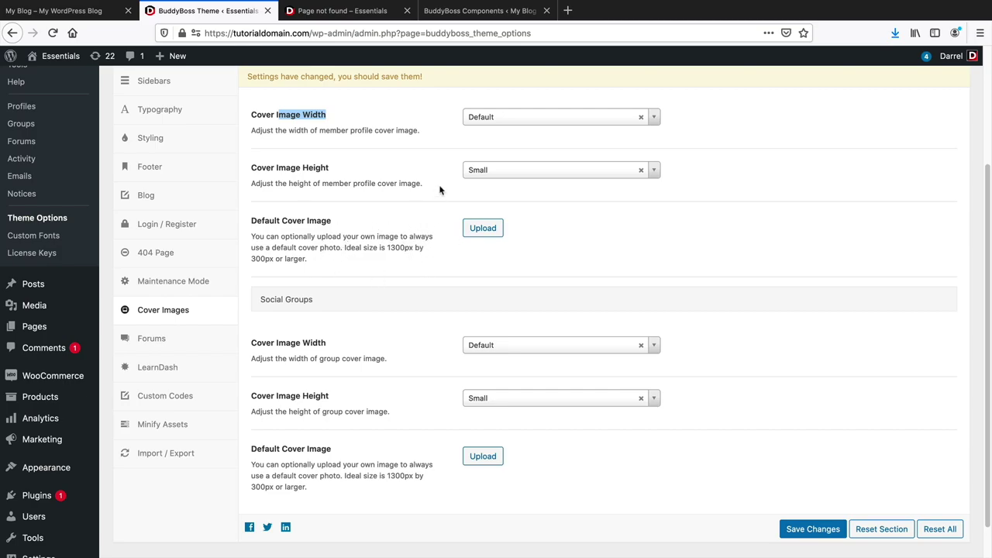
# Turn Show Forum Banner on to review image, overlay colour and opacity options, then off
pyautogui.click(175, 345)
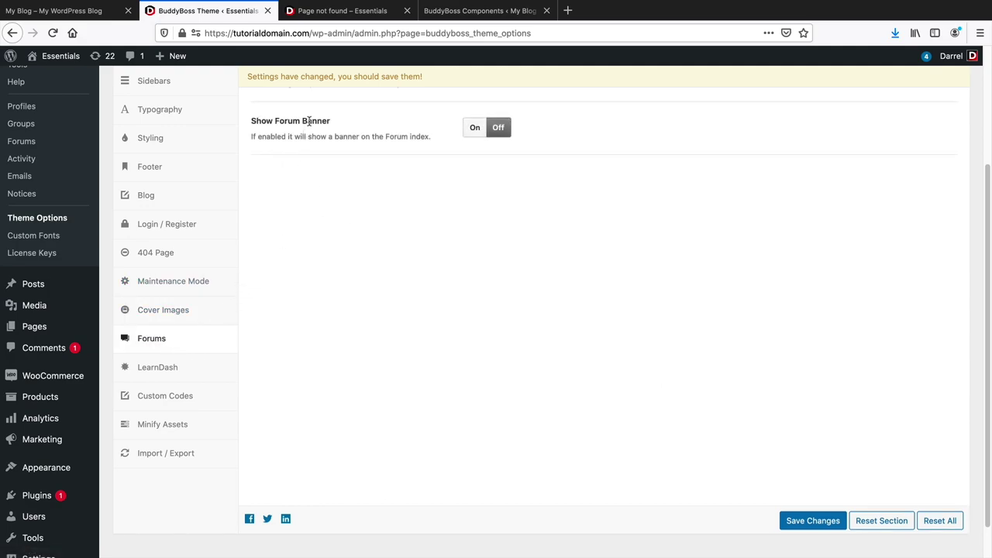
pyautogui.click(470, 132)
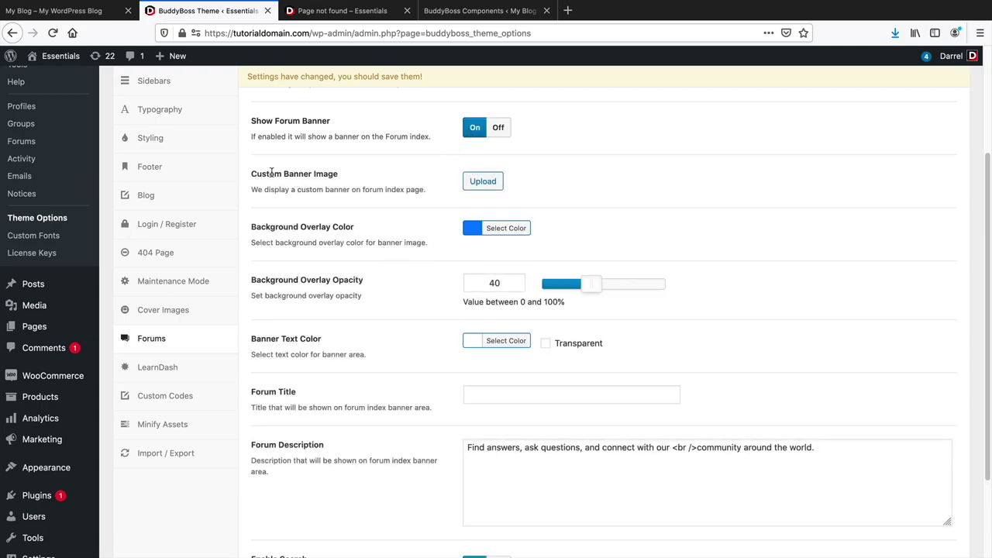
pyautogui.moveTo(271, 172); pyautogui.dragTo(340, 178)
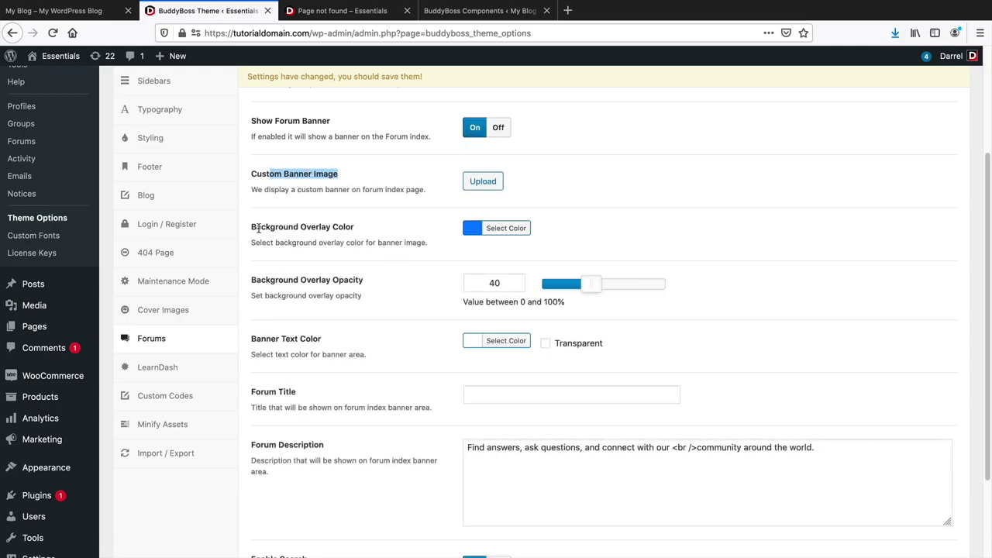
pyautogui.moveTo(259, 227); pyautogui.dragTo(362, 231)
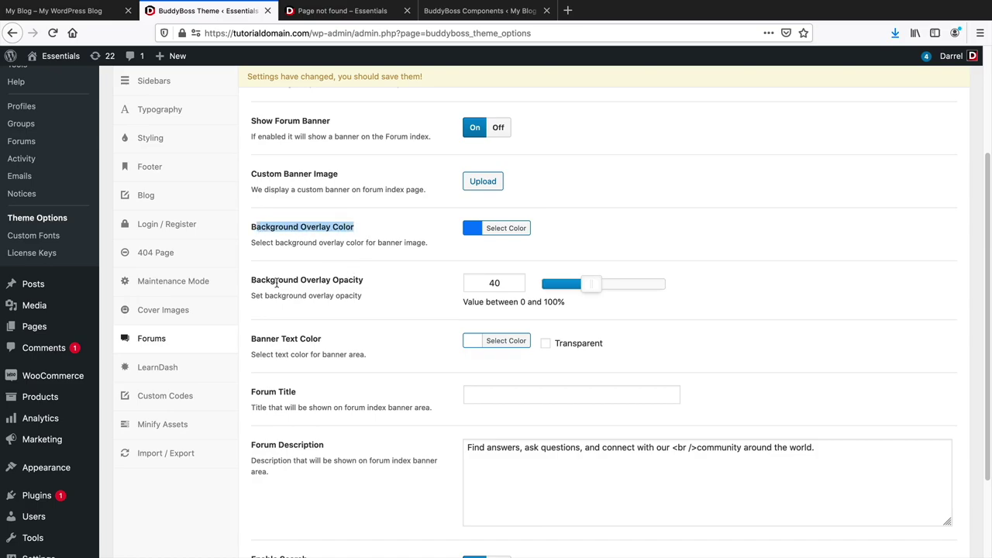
pyautogui.moveTo(276, 284); pyautogui.dragTo(360, 284)
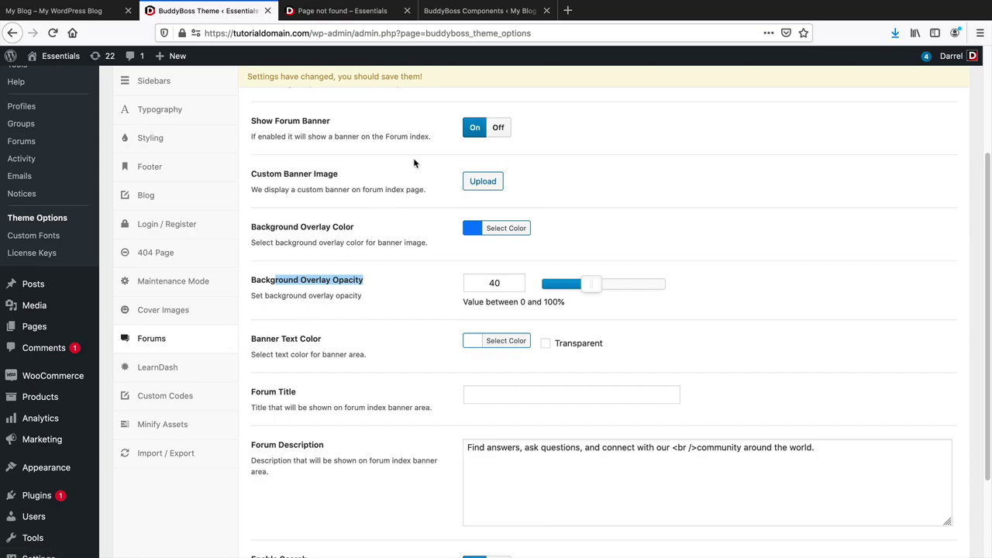
pyautogui.click(495, 129)
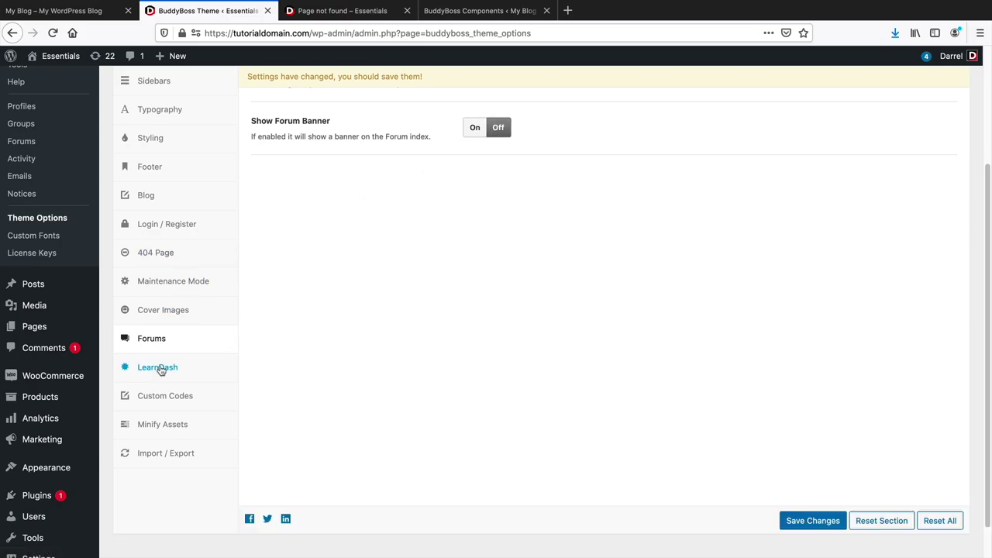
# Show the LearnDash settings and scroll to their top
pyautogui.click(159, 367)
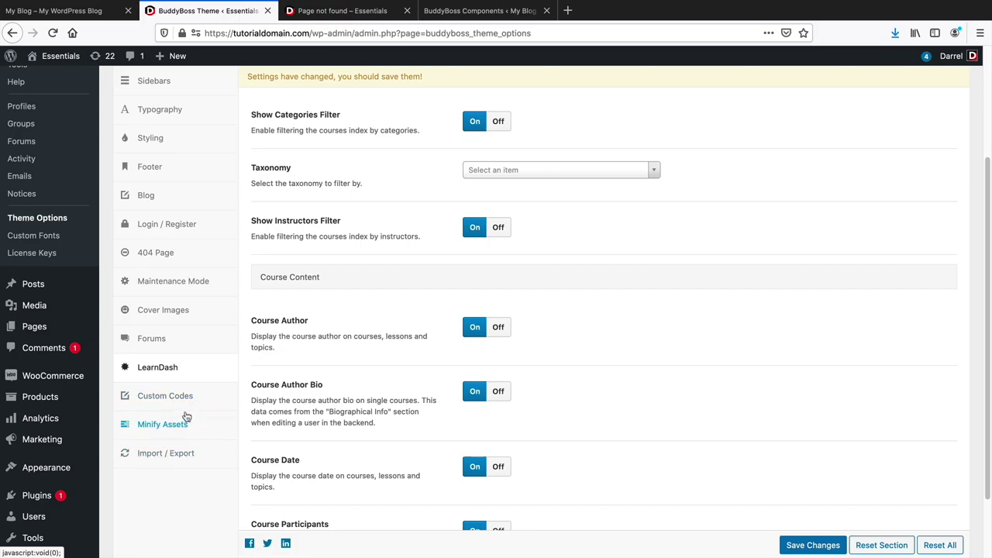
pyautogui.scroll(3, 186, 417)
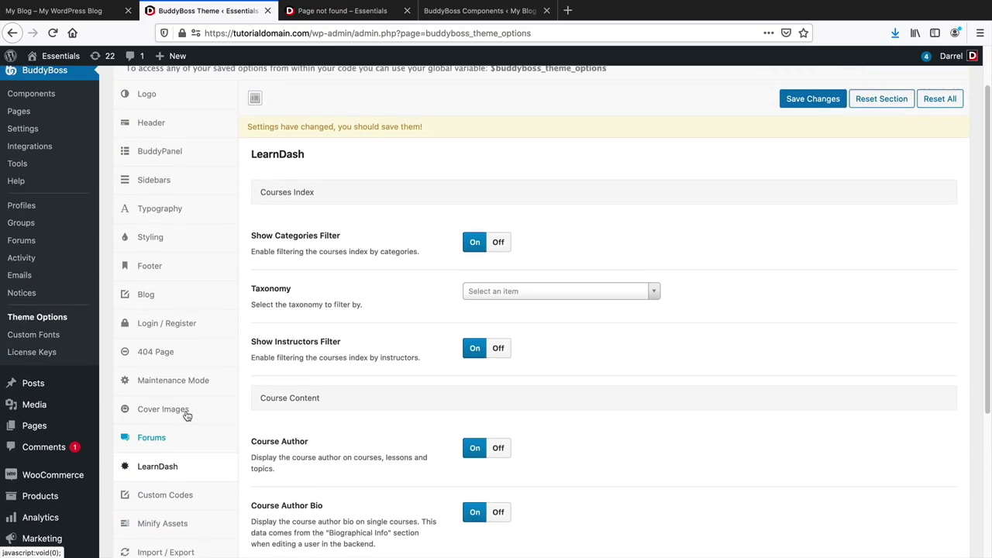
pyautogui.scroll(1, 256, 253)
pyautogui.scroll(2, 222, 246)
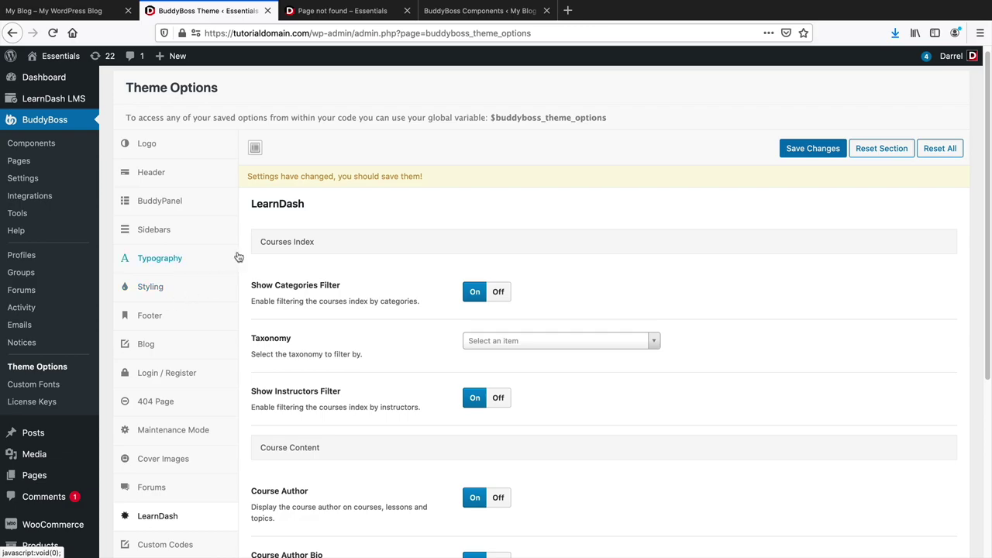
# Save Theme Options on the Essentials site, then again on the My Blog site
pyautogui.click(806, 149)
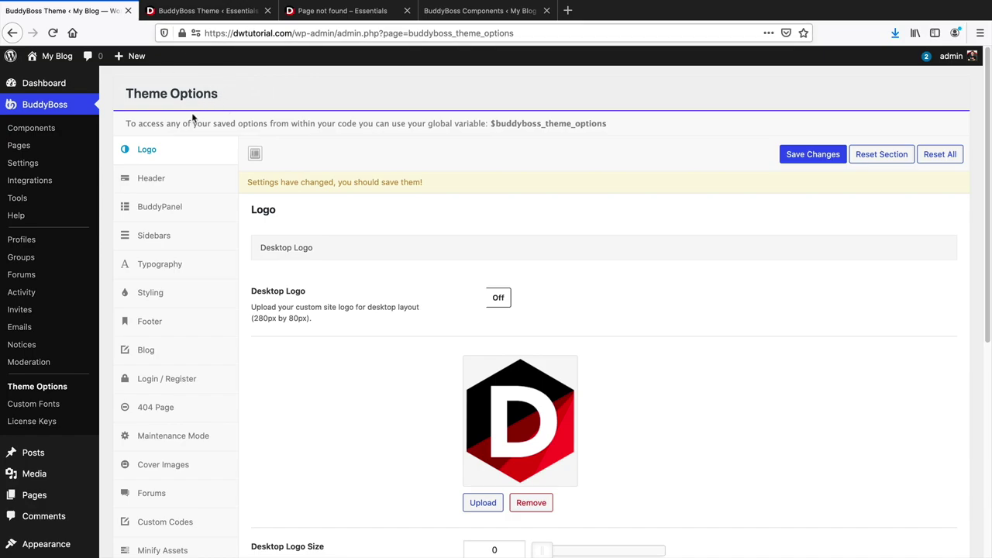
pyautogui.scroll(-1, 961, 225)
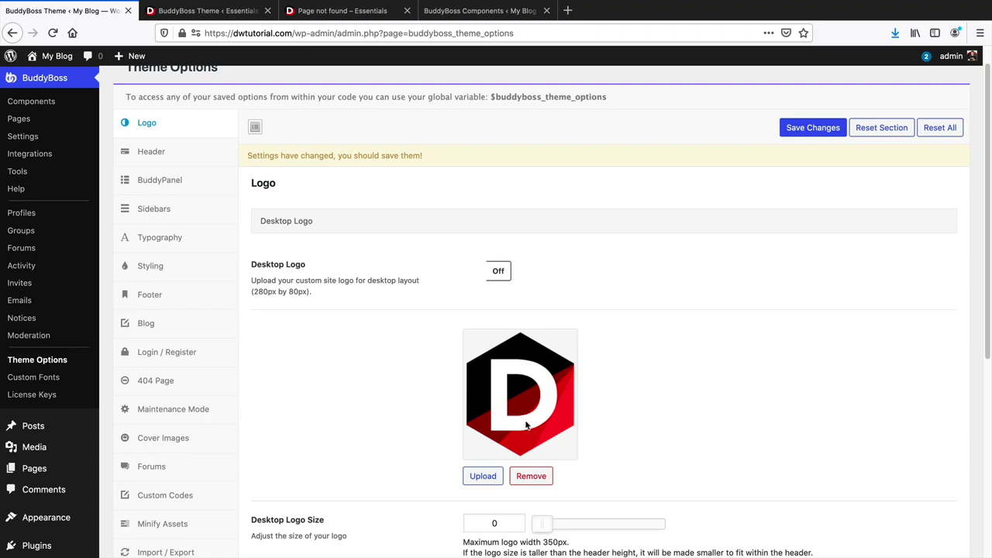
pyautogui.click(833, 128)
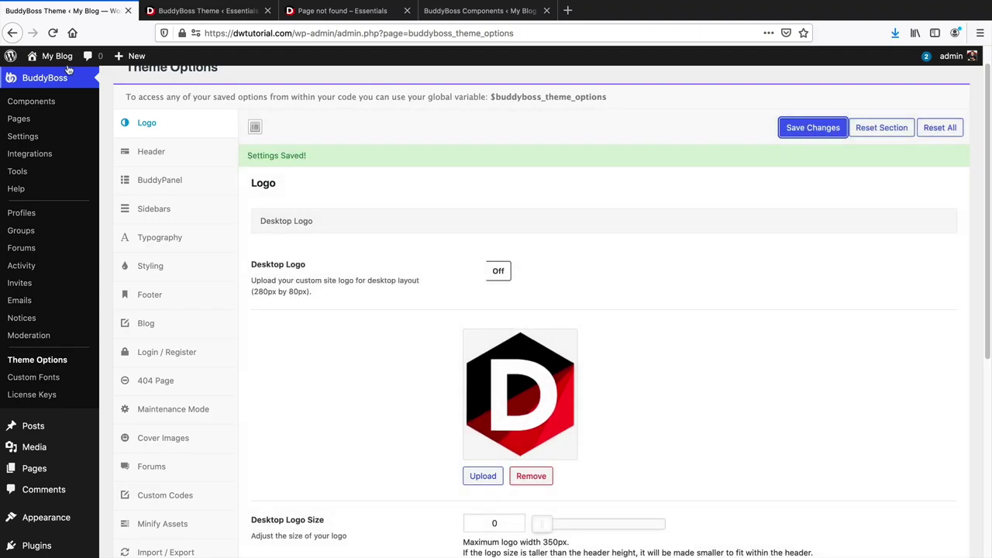
pyautogui.moveTo(56, 57)
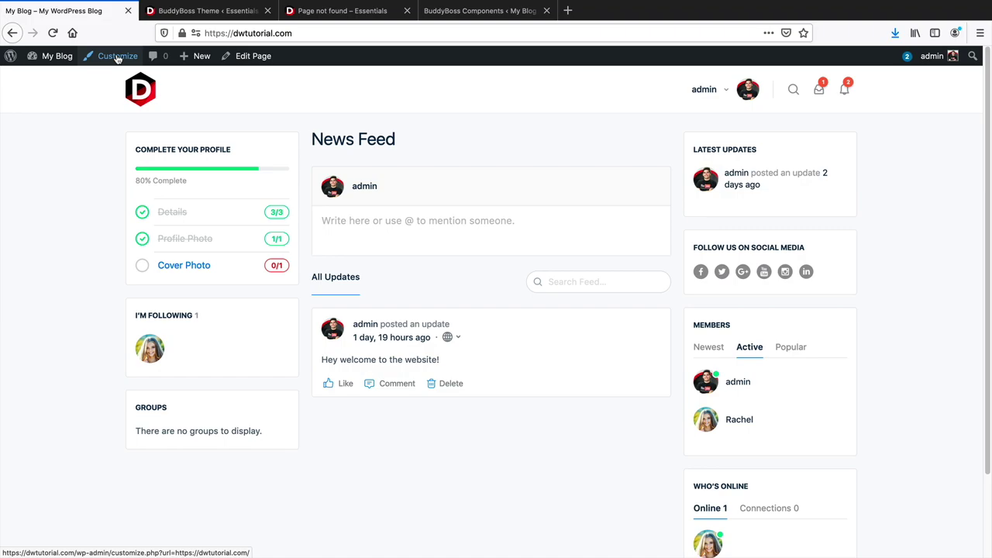
# In the Customizer's Styling panel, pick the green swatch #81d742 for Primary color
pyautogui.click(117, 60)
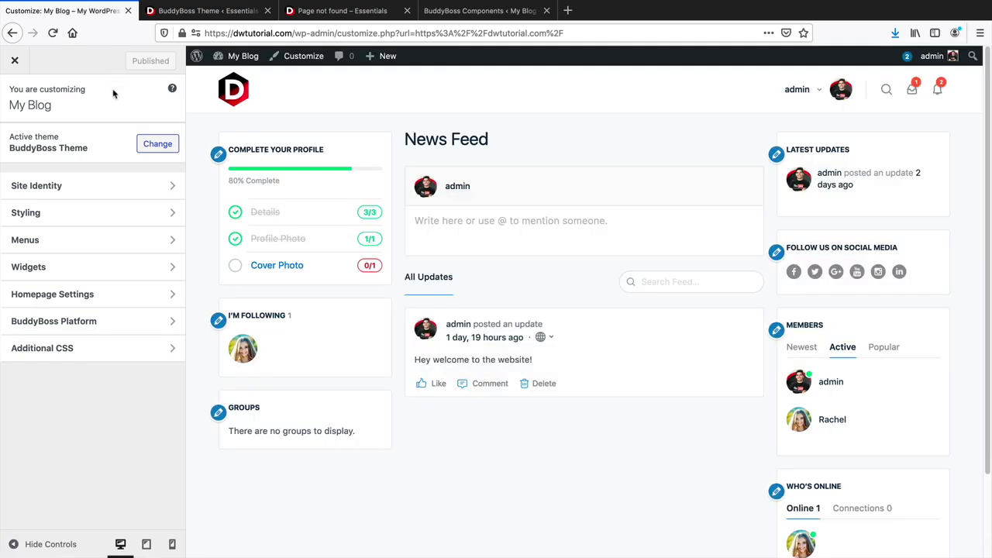
pyautogui.click(80, 218)
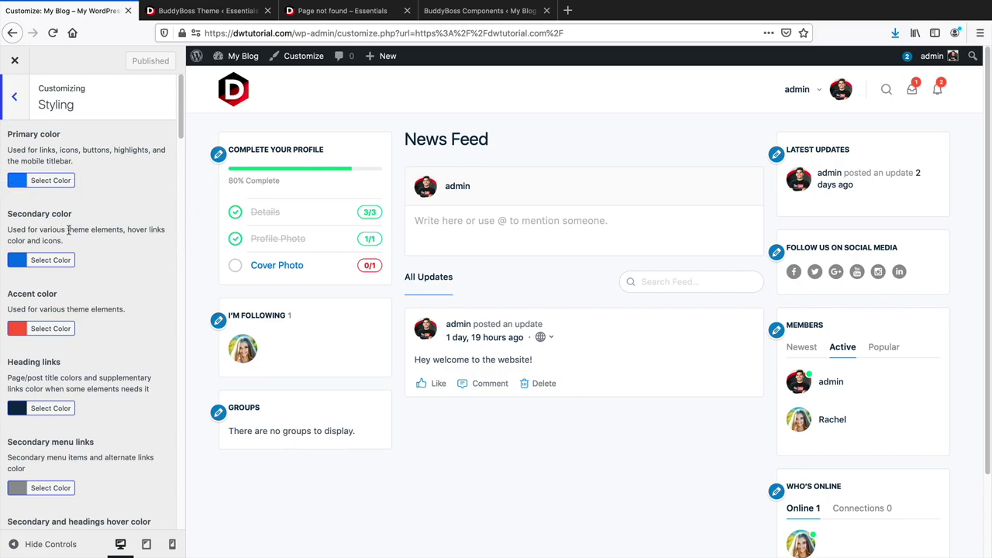
pyautogui.scroll(-5, 75, 307)
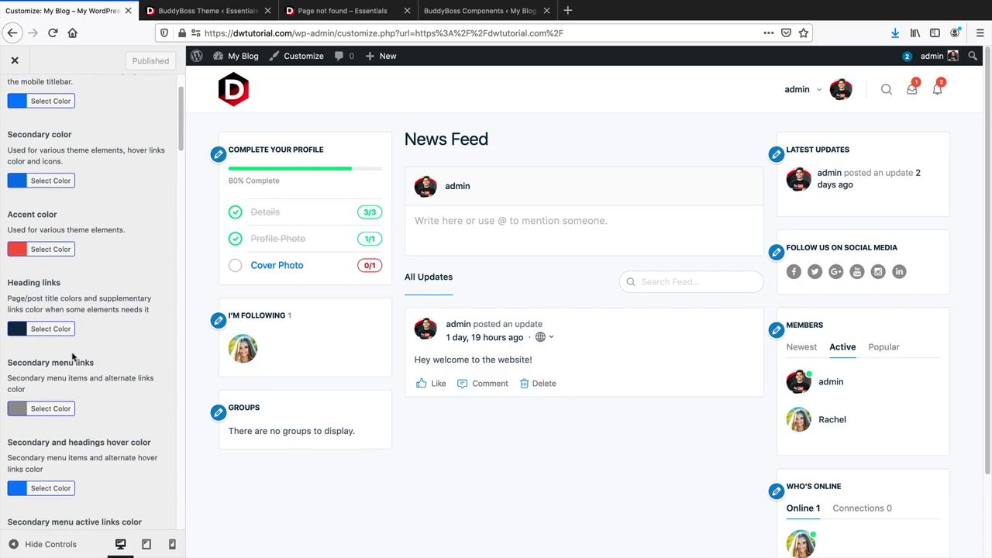
pyautogui.scroll(5, 64, 335)
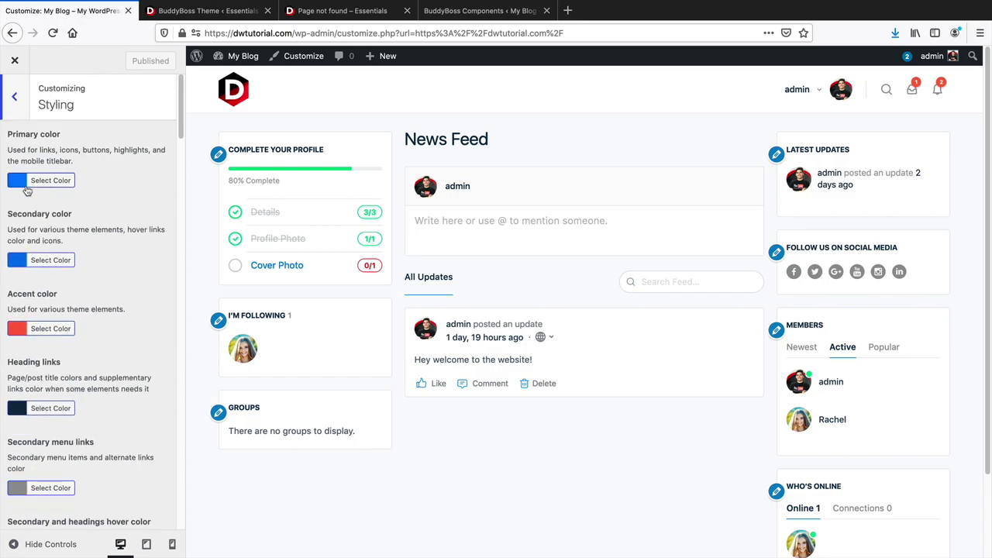
pyautogui.click(17, 183)
pyautogui.click(92, 324)
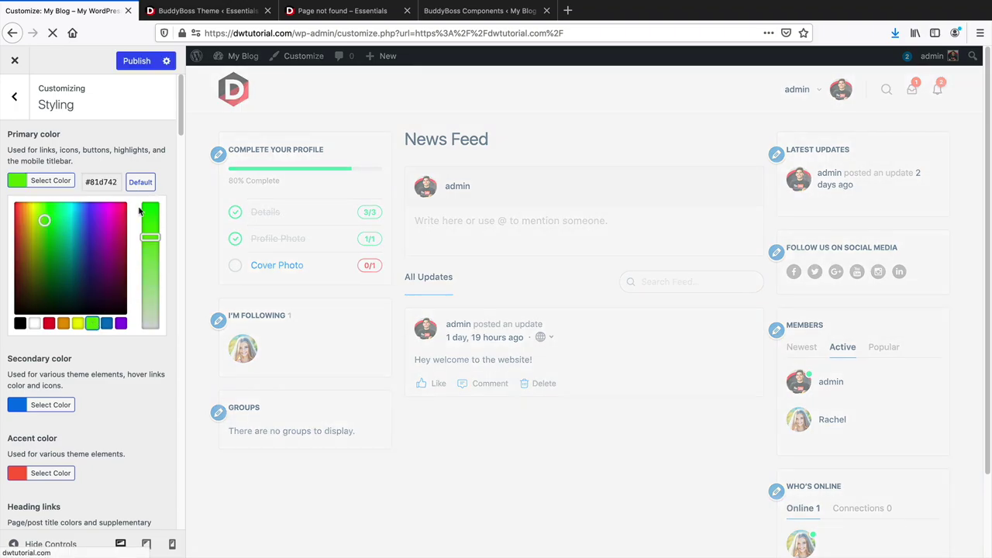
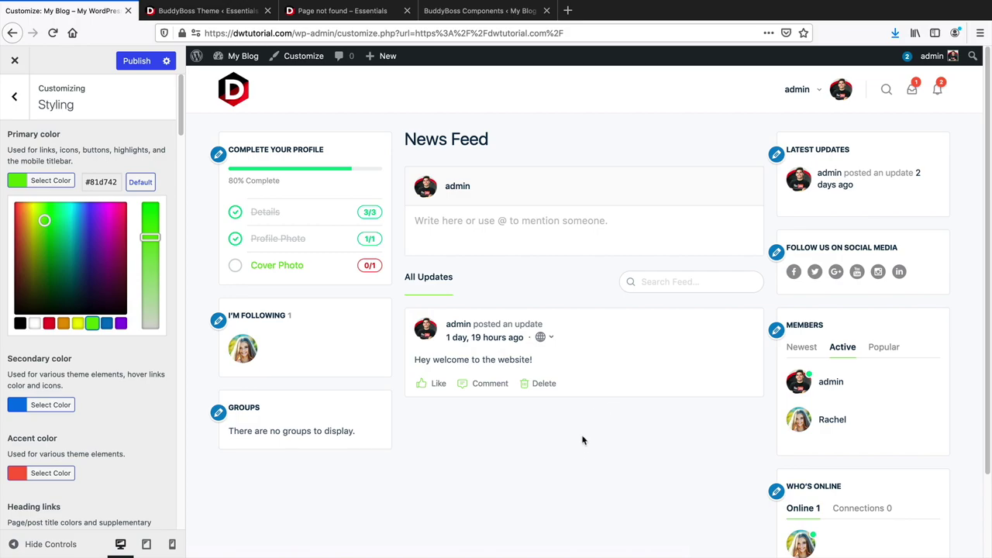
# Set the Primary color to the blue swatch
pyautogui.click(106, 324)
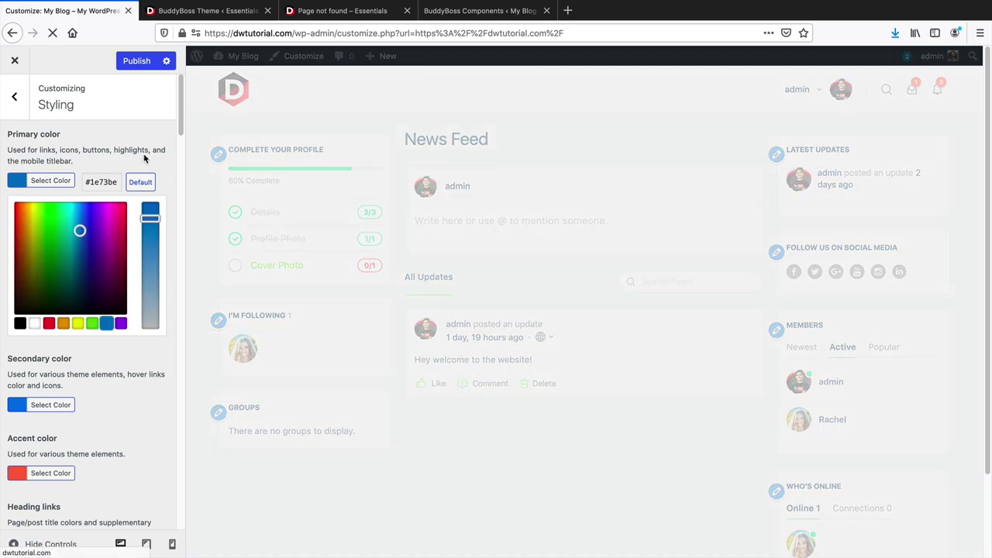
pyautogui.click(143, 159)
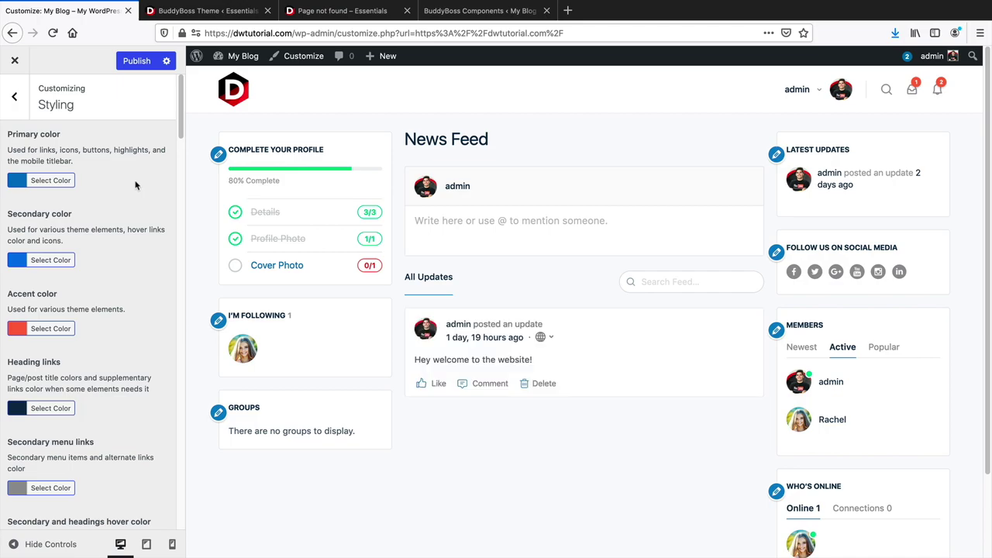
pyautogui.moveTo(67, 241); pyautogui.dragTo(8, 148)
pyautogui.click(48, 233)
# Try purple for the Secondary color, then settle on blue
pyautogui.moveTo(129, 230); pyautogui.dragTo(159, 245)
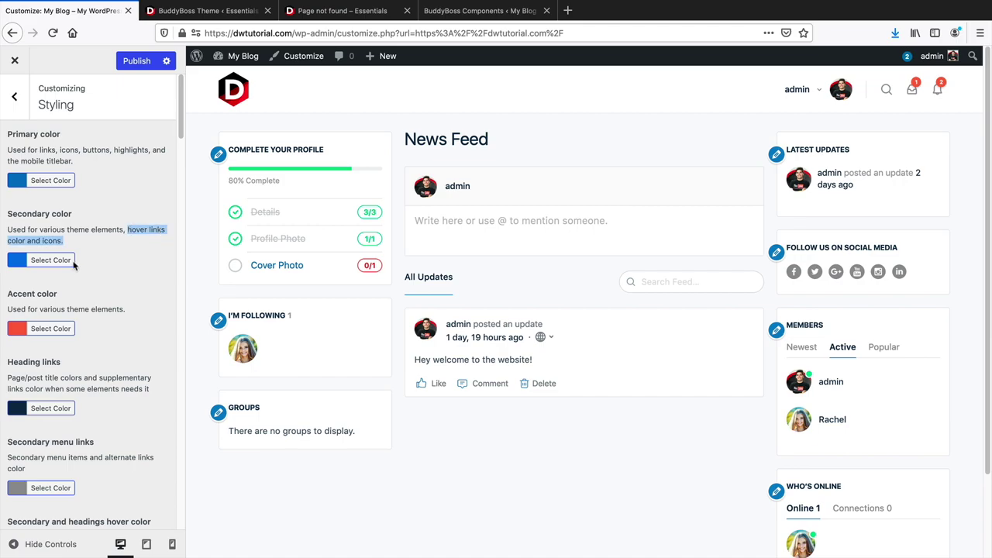
pyautogui.click(21, 265)
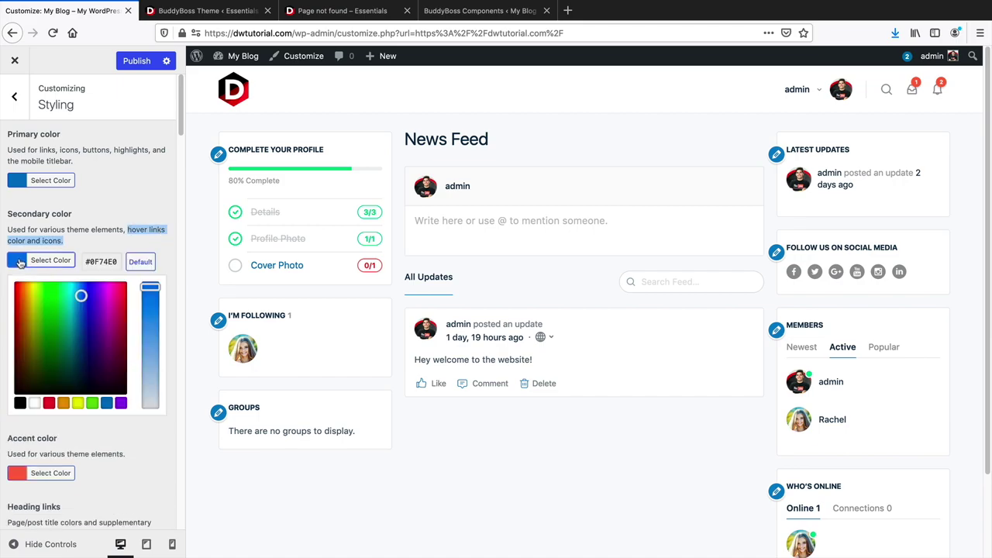
pyautogui.click(120, 403)
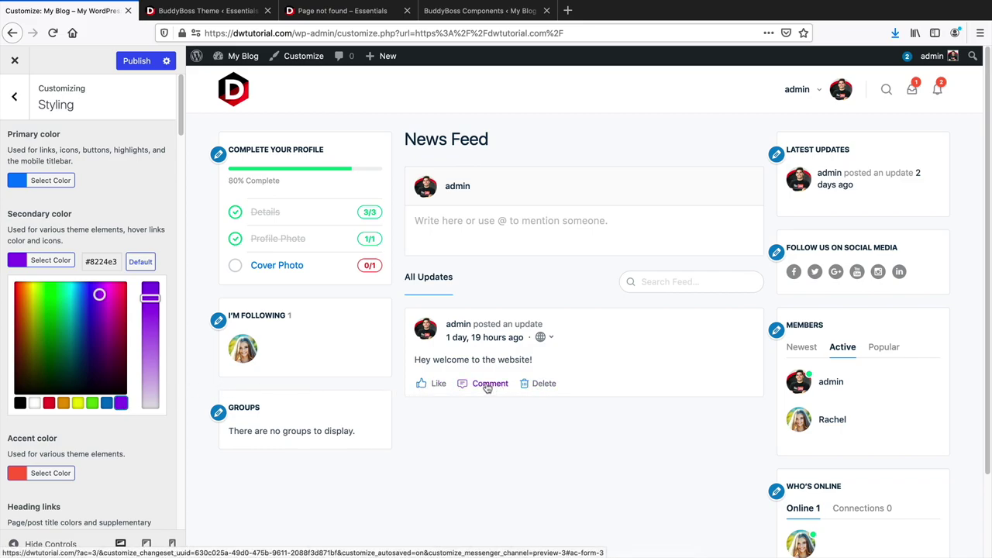
pyautogui.click(107, 403)
pyautogui.click(104, 221)
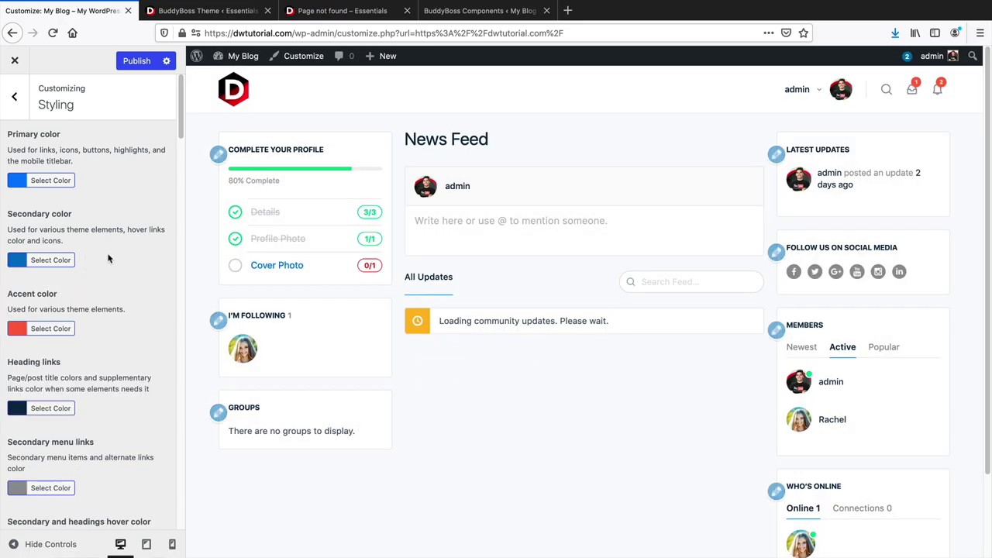
# Review the remaining styling options and publish the changes
pyautogui.scroll(-3, 109, 258)
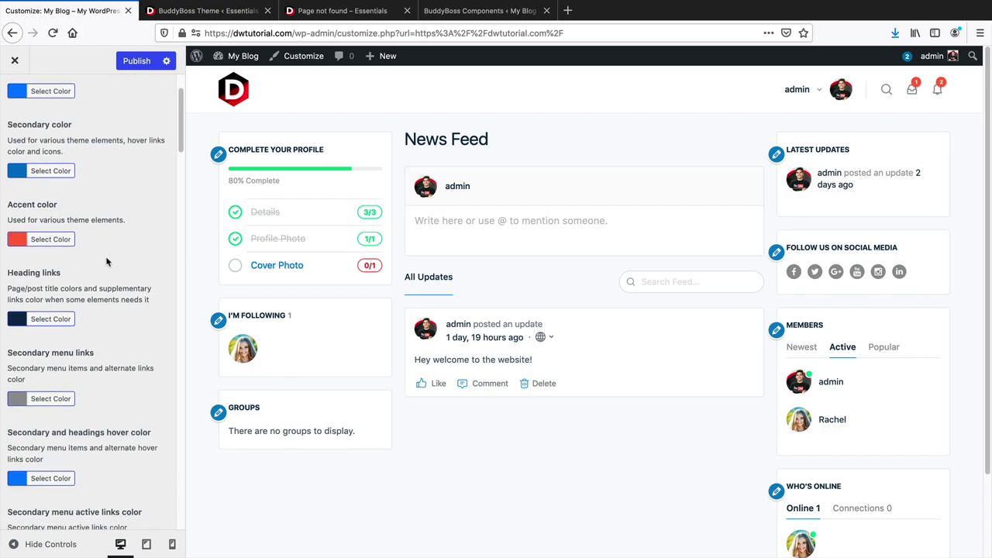
pyautogui.scroll(-3, 107, 262)
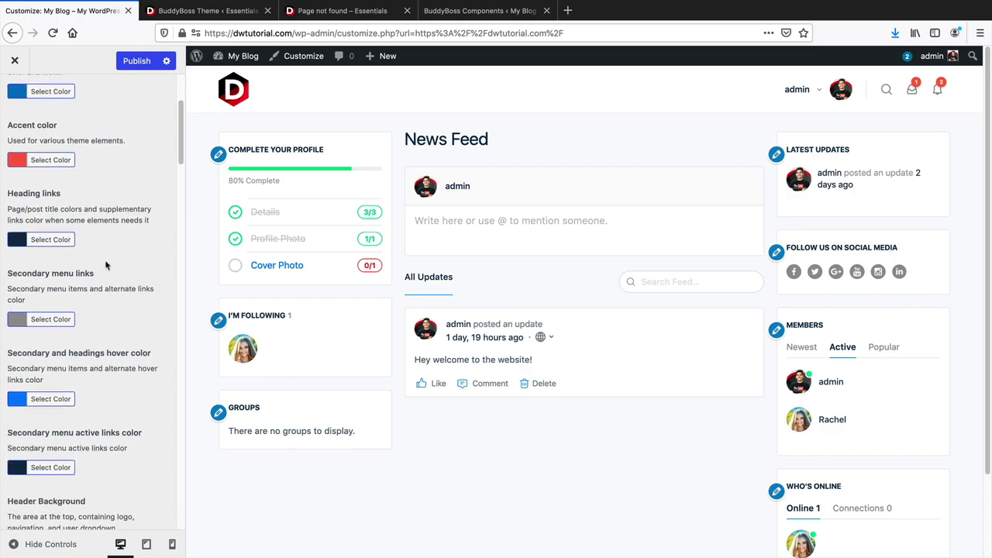
pyautogui.scroll(-2, 107, 266)
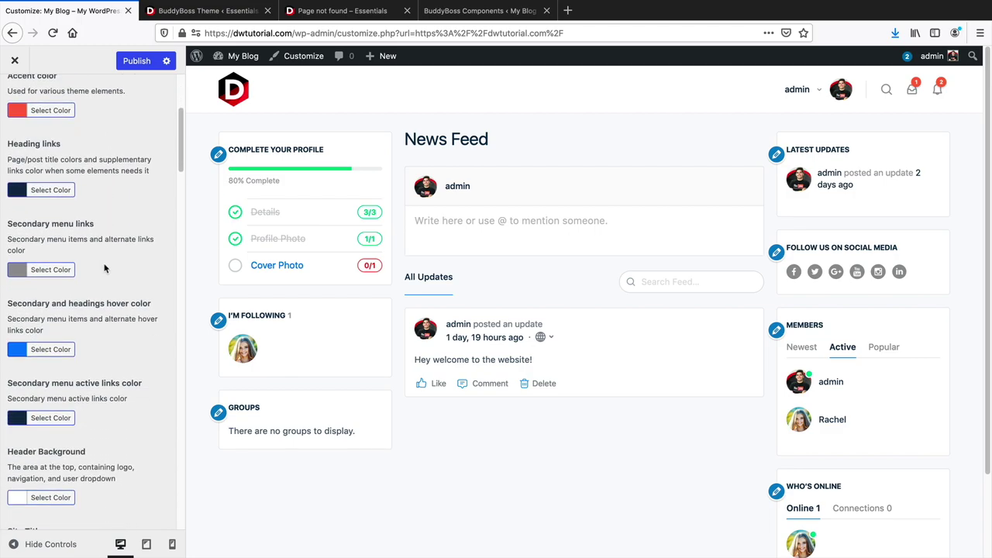
pyautogui.moveTo(180, 143); pyautogui.dragTo(169, 178)
pyautogui.scroll(-6, 151, 294)
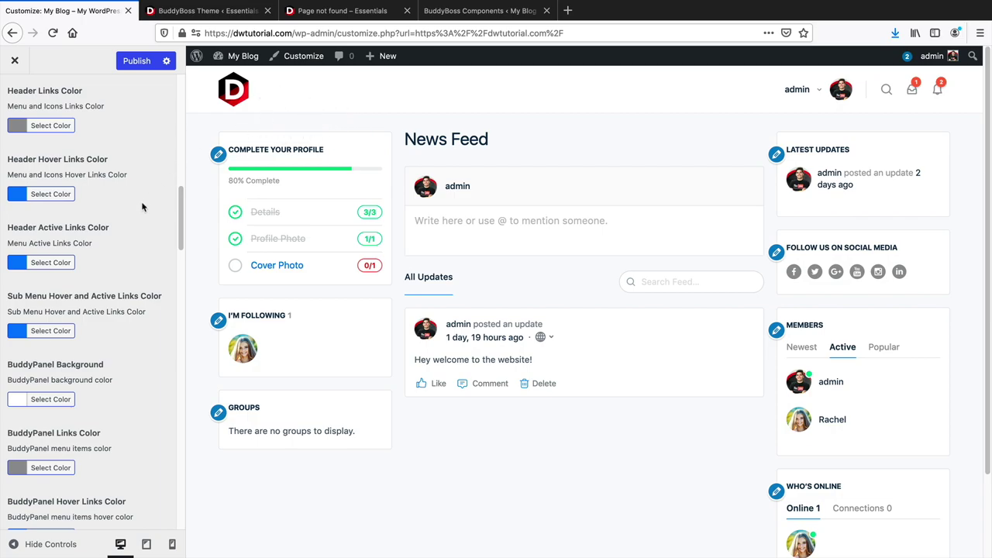
pyautogui.scroll(-20, 147, 310)
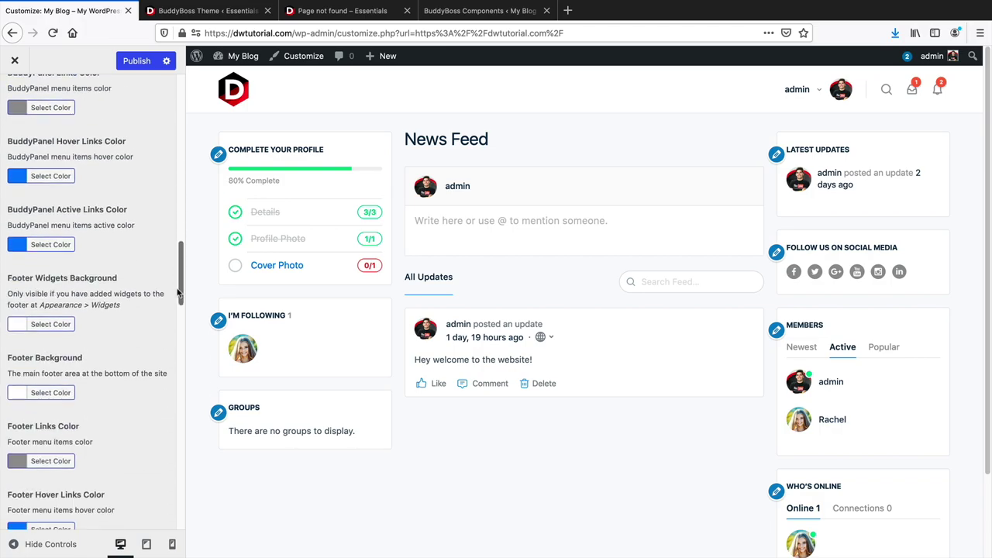
pyautogui.scroll(20, 158, 475)
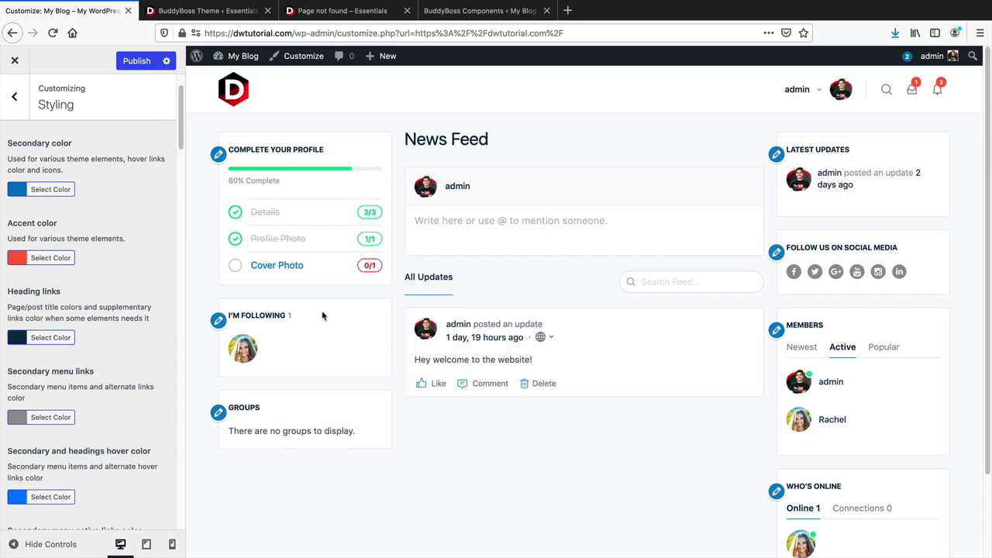
pyautogui.scroll(2, 136, 287)
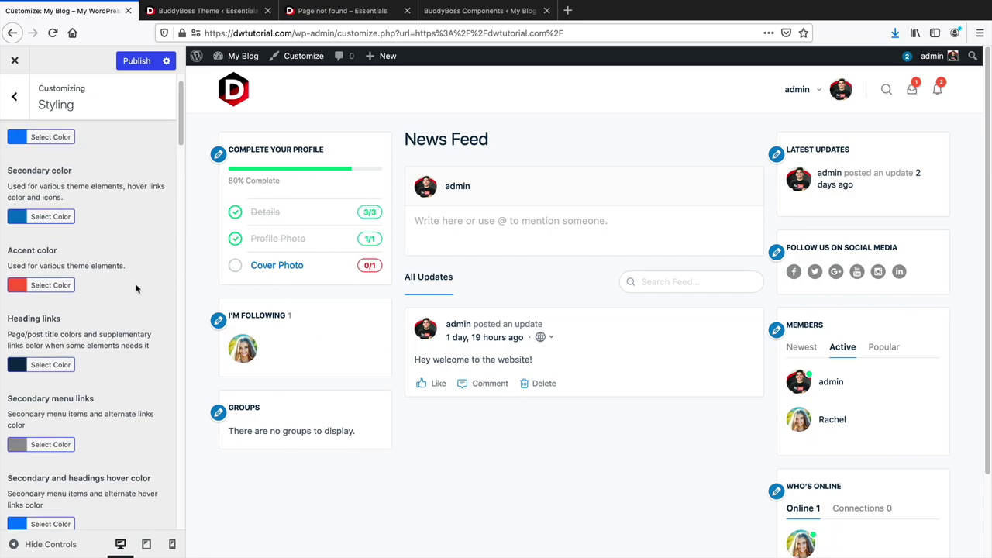
pyautogui.click(137, 62)
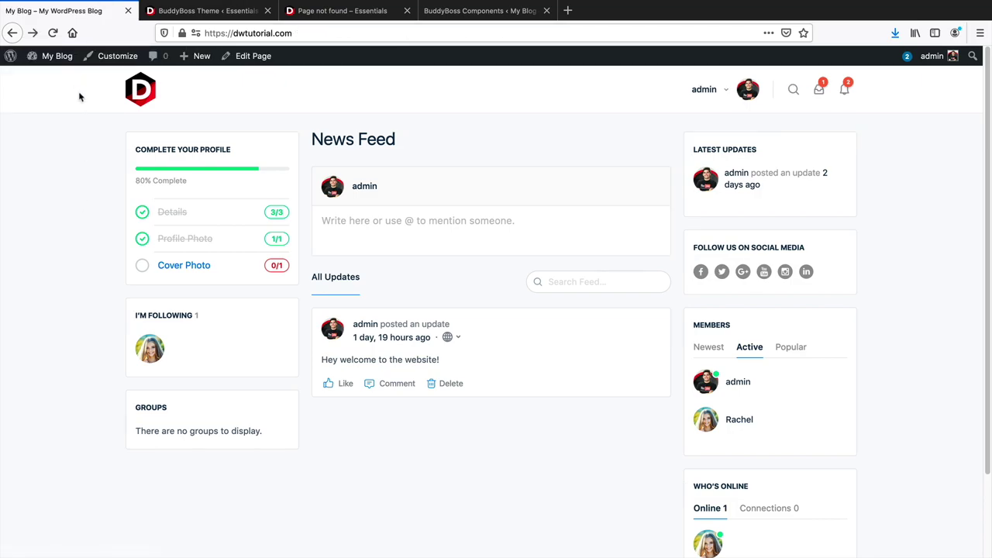
# Open the BuddyBoss group settings from the dashboard
pyautogui.moveTo(56, 58)
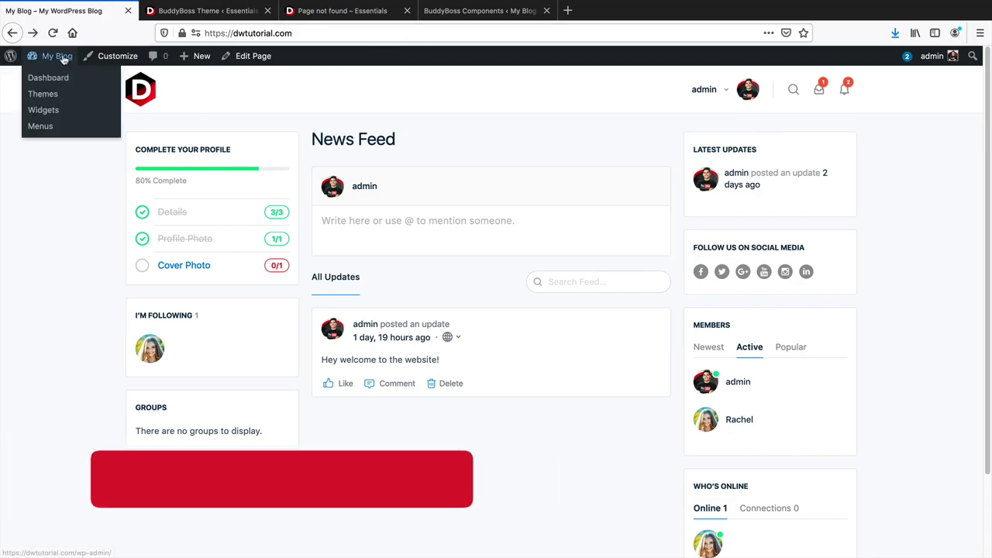
pyautogui.click(61, 83)
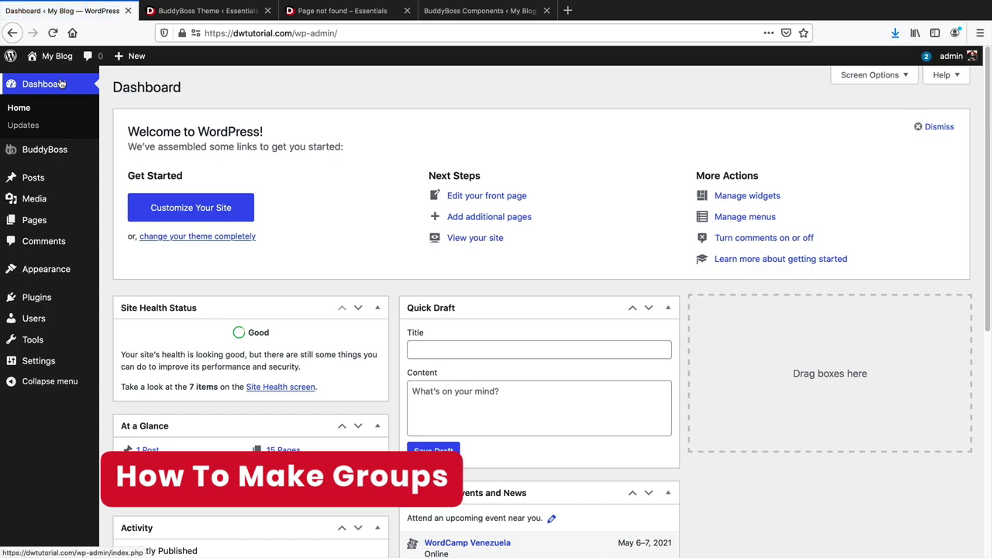
pyautogui.moveTo(51, 159)
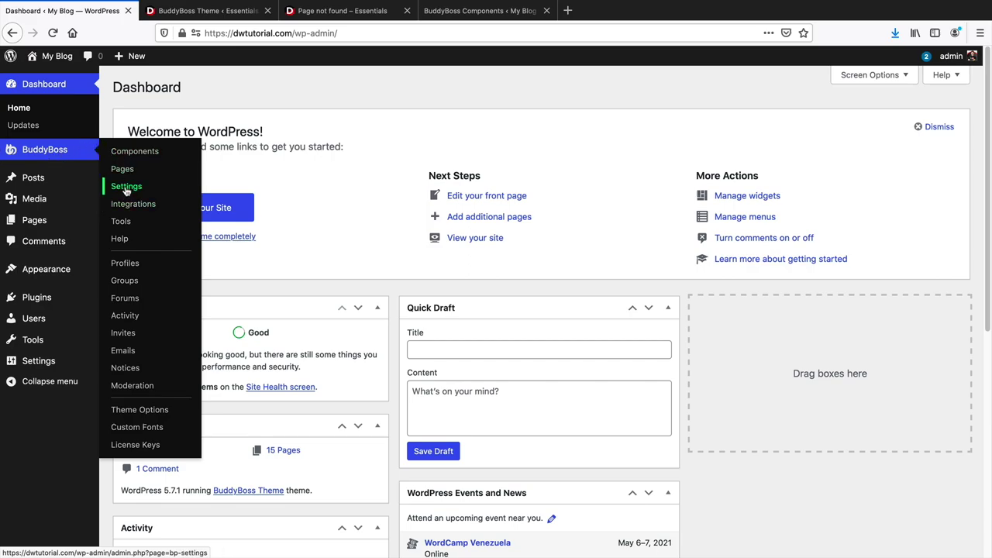
pyautogui.click(126, 189)
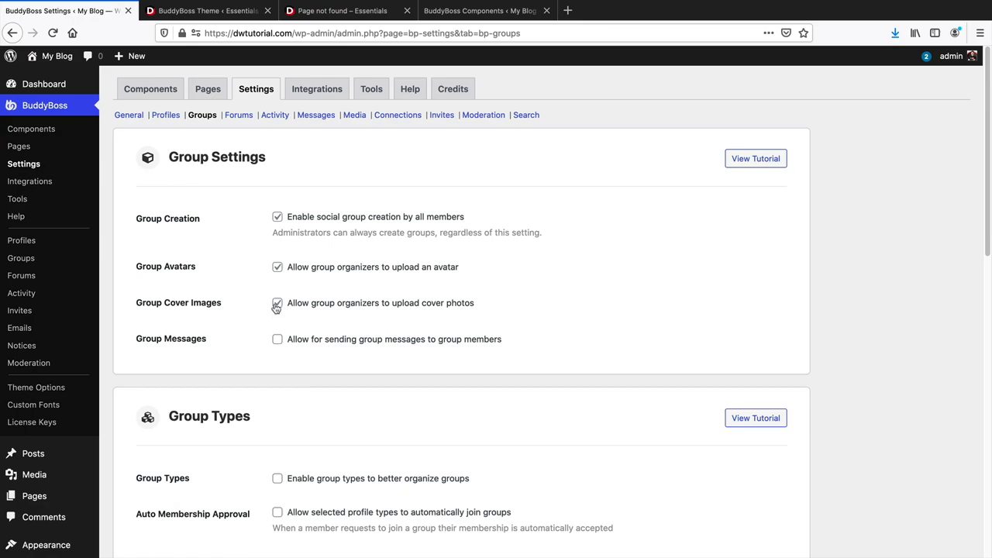
# Keep member group creation, avatar and cover photo uploads enabled, save, and view the Groups list
pyautogui.click(277, 303)
pyautogui.click(276, 268)
pyautogui.click(277, 217)
pyautogui.click(278, 217)
pyautogui.click(277, 267)
pyautogui.click(278, 303)
pyautogui.scroll(-3, 387, 276)
pyautogui.scroll(-8, 387, 275)
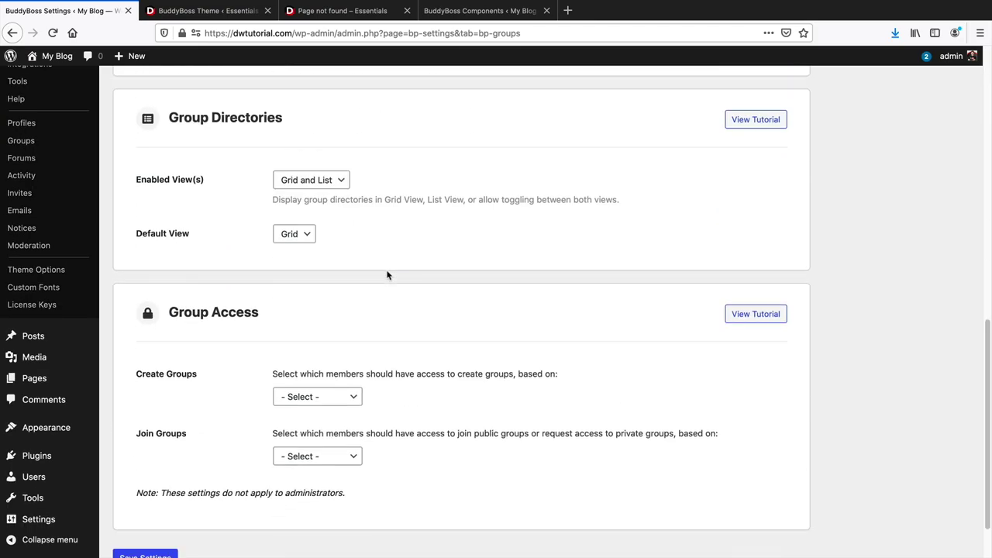
pyautogui.click(168, 494)
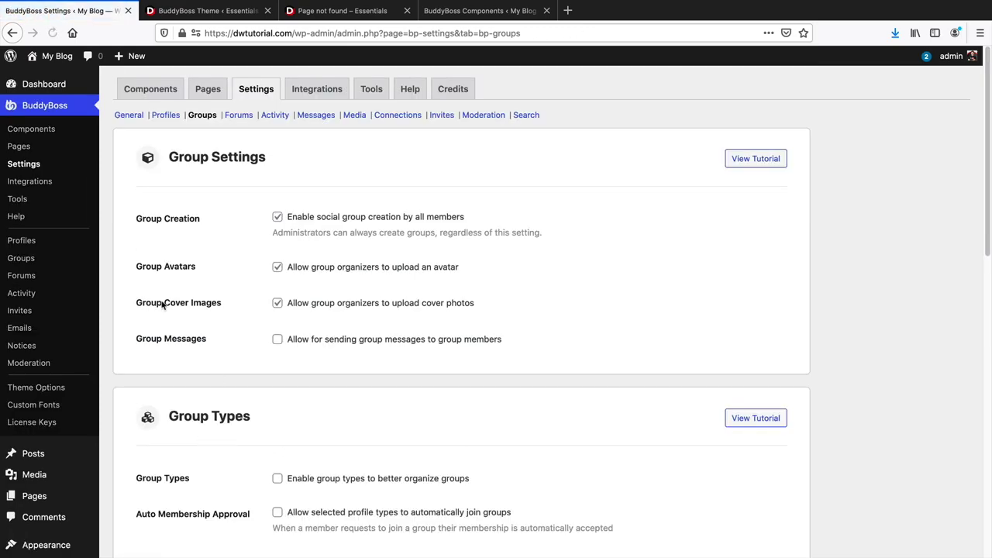
pyautogui.click(27, 260)
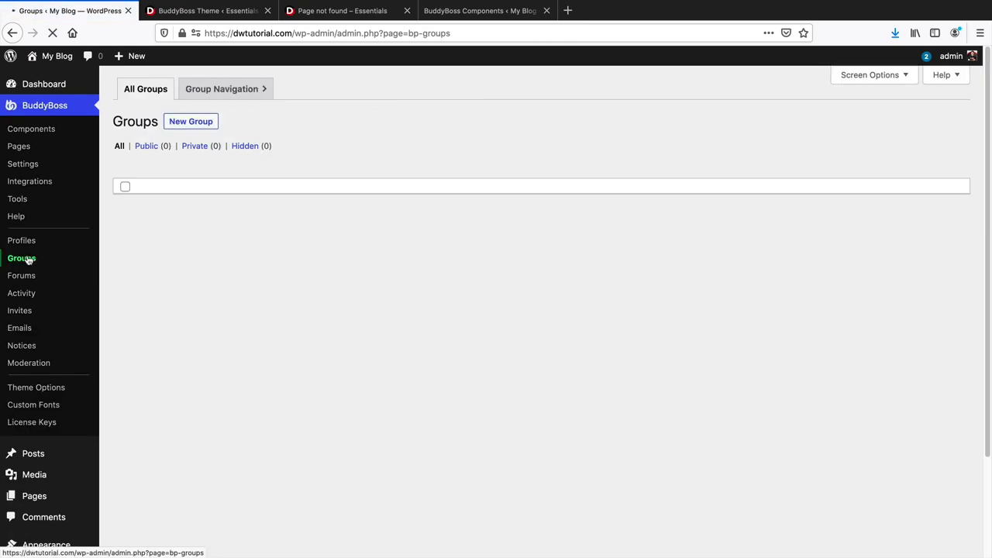
# Publish a new group 'Darrel Community Group' described as 'We talk about Wordpress'
pyautogui.click(191, 121)
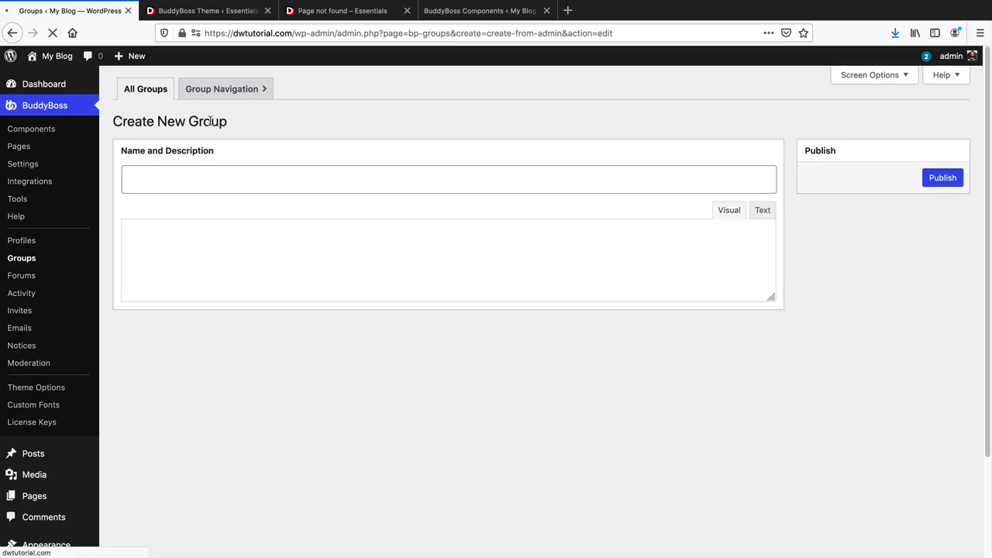
pyautogui.click(222, 184)
pyautogui.write('Da')
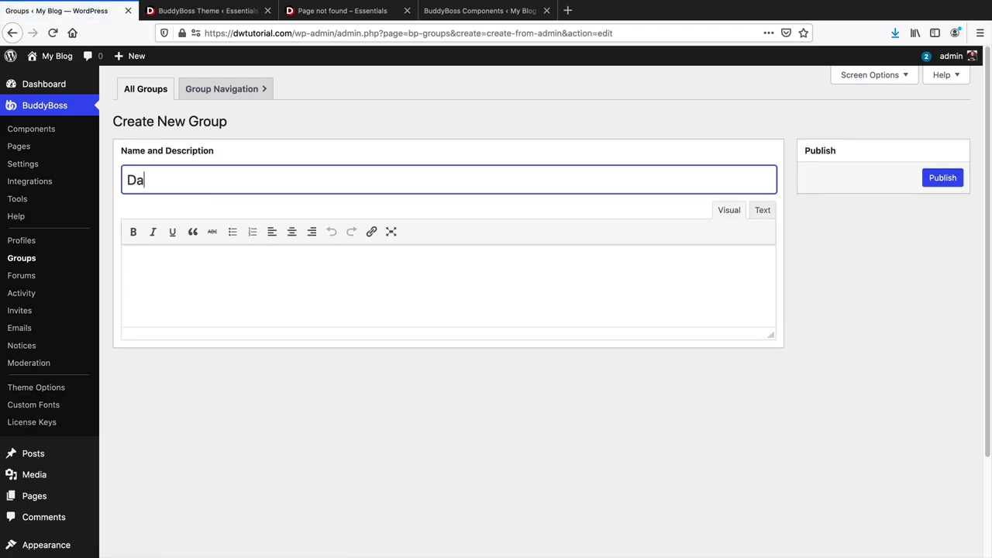
pyautogui.write('rrel Commun')
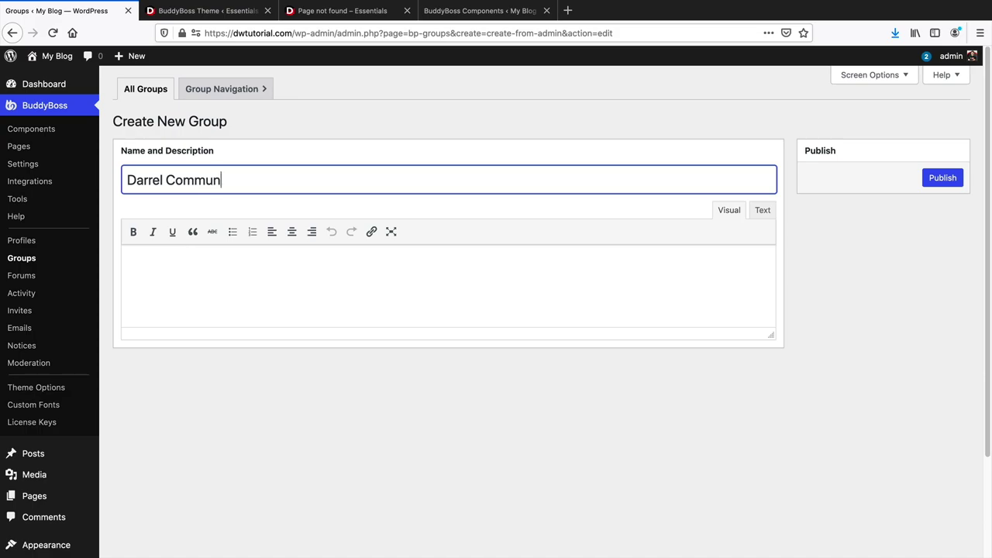
pyautogui.write('ity Group')
pyautogui.click(230, 269)
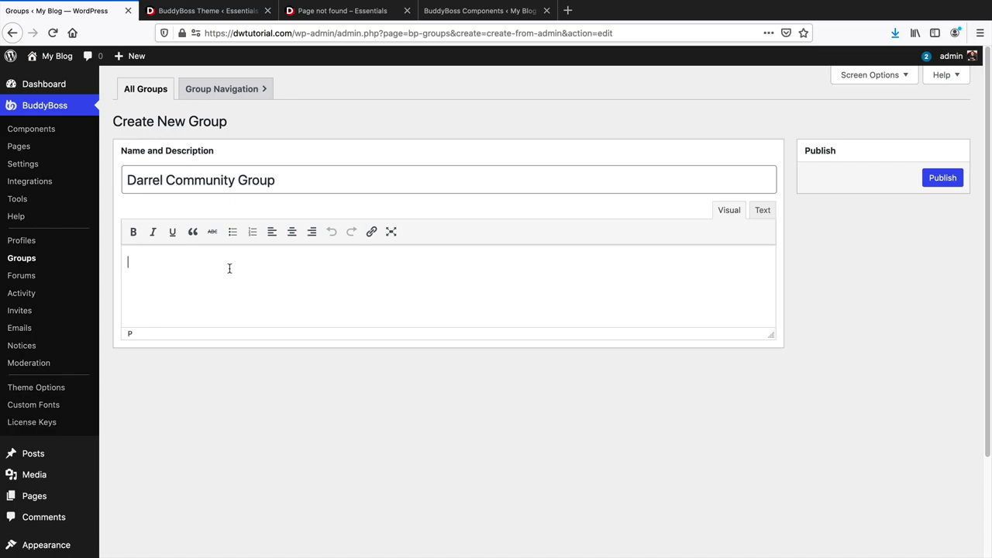
pyautogui.write('We talk about Wordpress')
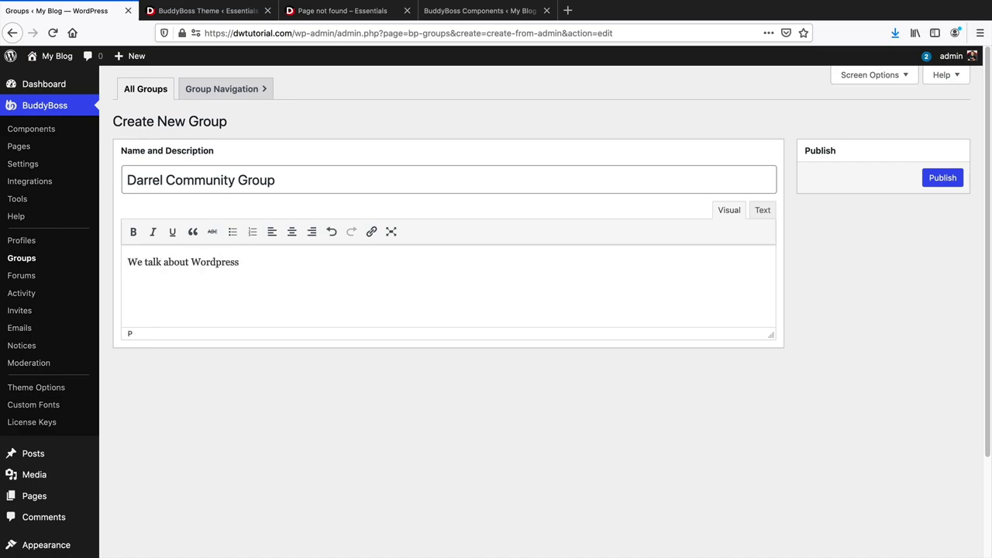
pyautogui.click(955, 177)
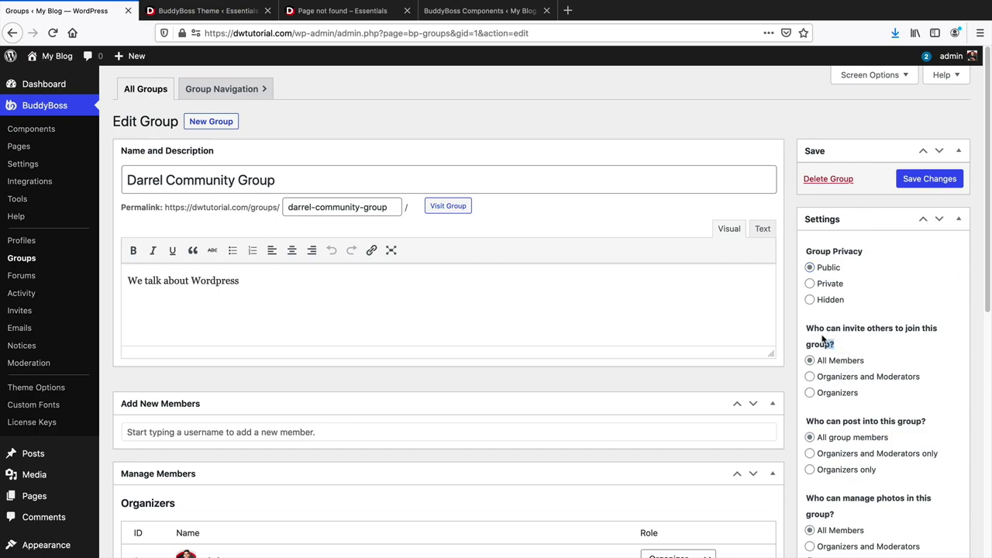
# Review the group's invite, posting, photo and album permission settings
pyautogui.moveTo(836, 346); pyautogui.dragTo(807, 330)
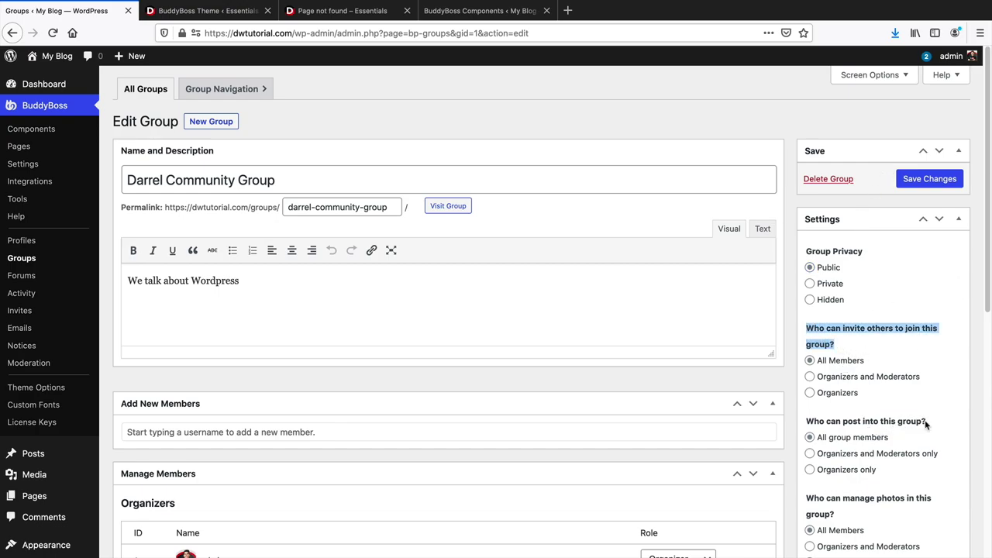
pyautogui.moveTo(925, 423); pyautogui.dragTo(806, 422)
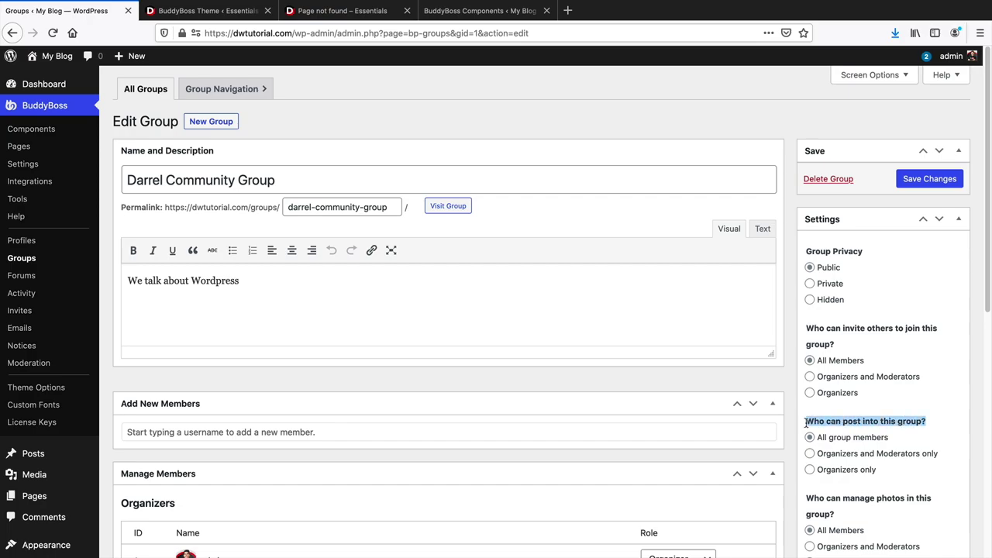
pyautogui.scroll(-2, 806, 423)
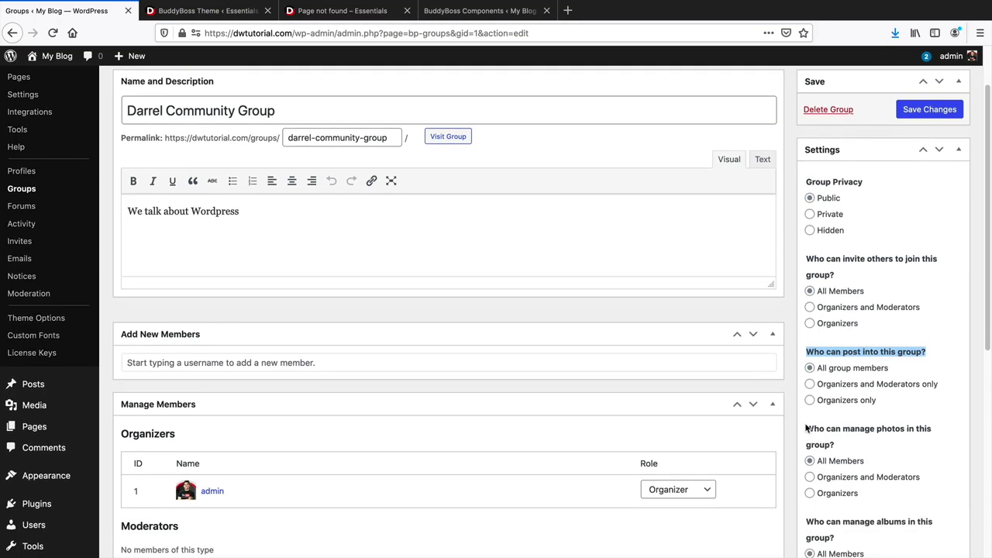
pyautogui.scroll(-1, 806, 429)
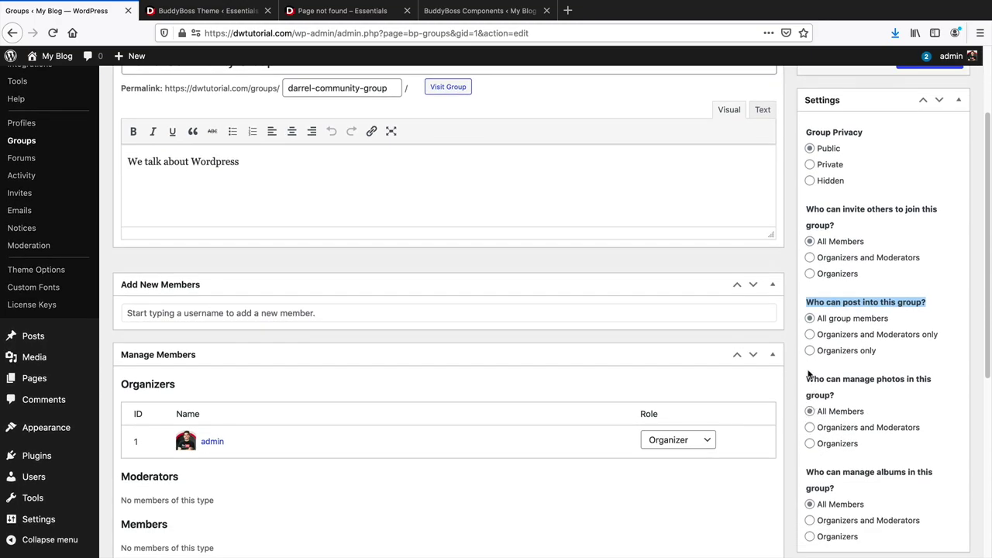
pyautogui.click(810, 372)
pyautogui.scroll(-1, 812, 367)
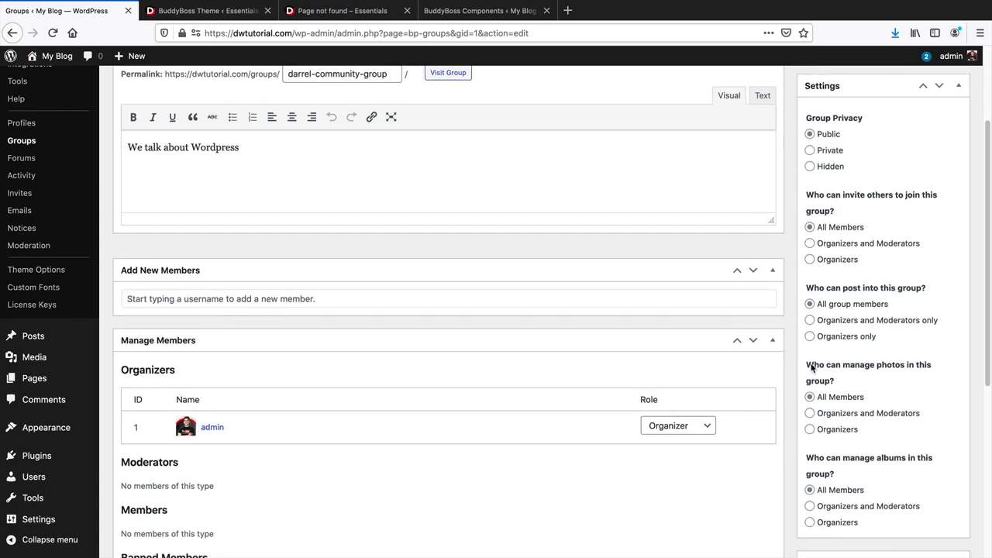
pyautogui.moveTo(841, 375); pyautogui.dragTo(804, 357)
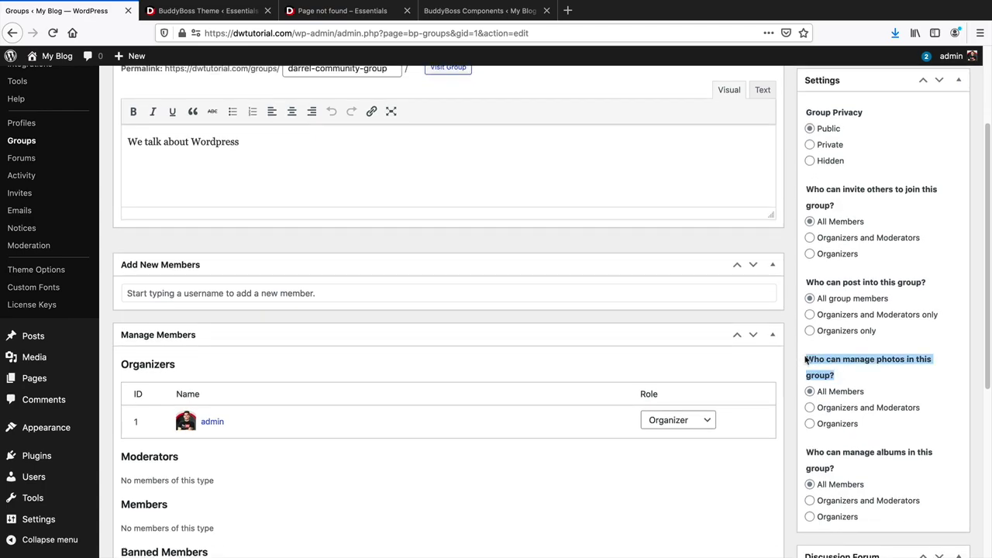
pyautogui.scroll(-5, 806, 359)
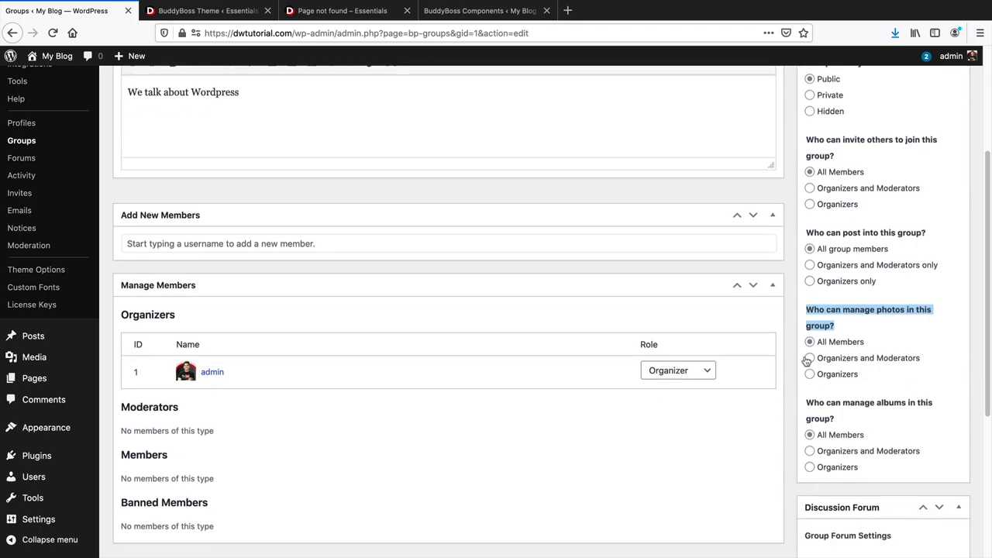
pyautogui.click(843, 310)
pyautogui.moveTo(843, 310); pyautogui.dragTo(809, 293)
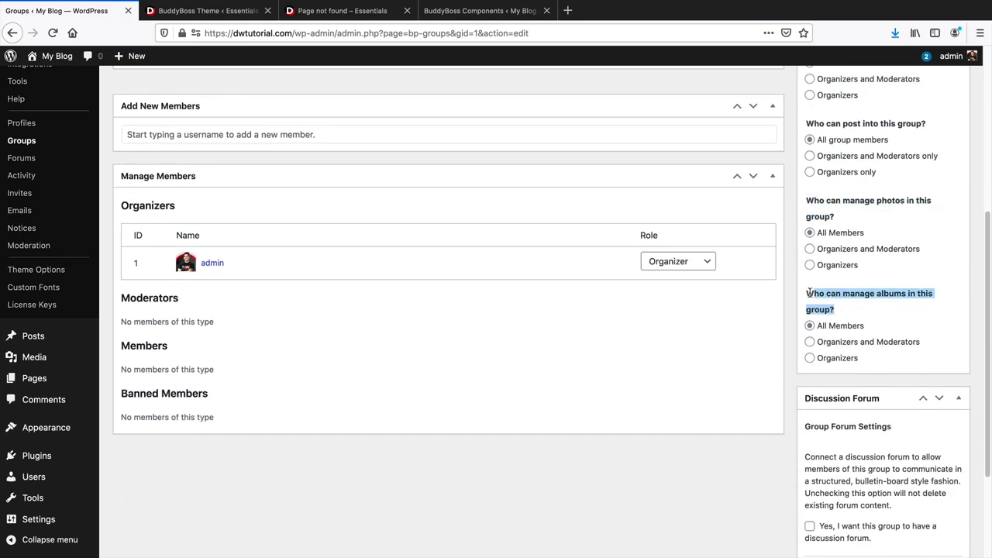
pyautogui.click(806, 296)
pyautogui.scroll(4, 560, 367)
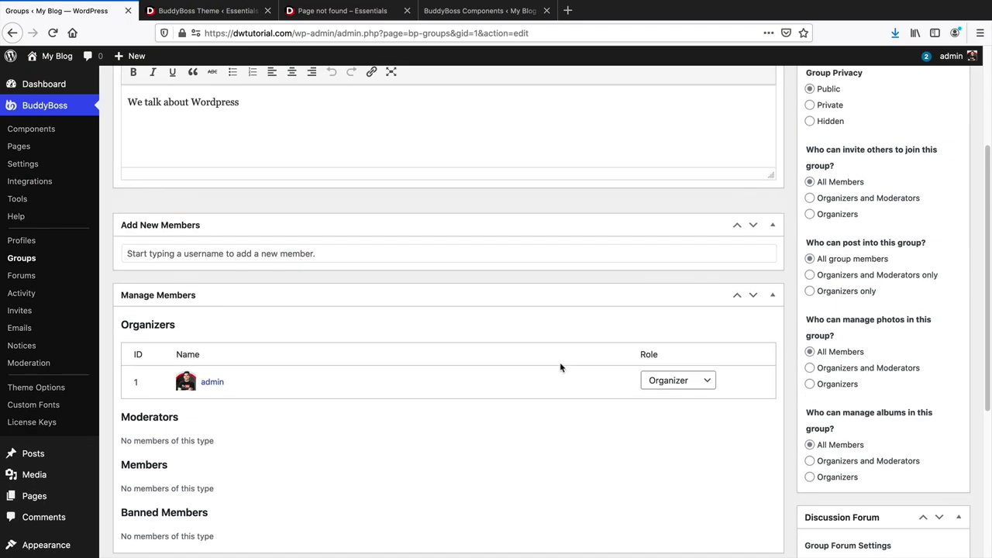
pyautogui.scroll(2, 603, 397)
# Add the newly created user as a group member and save the group
pyautogui.click(343, 305)
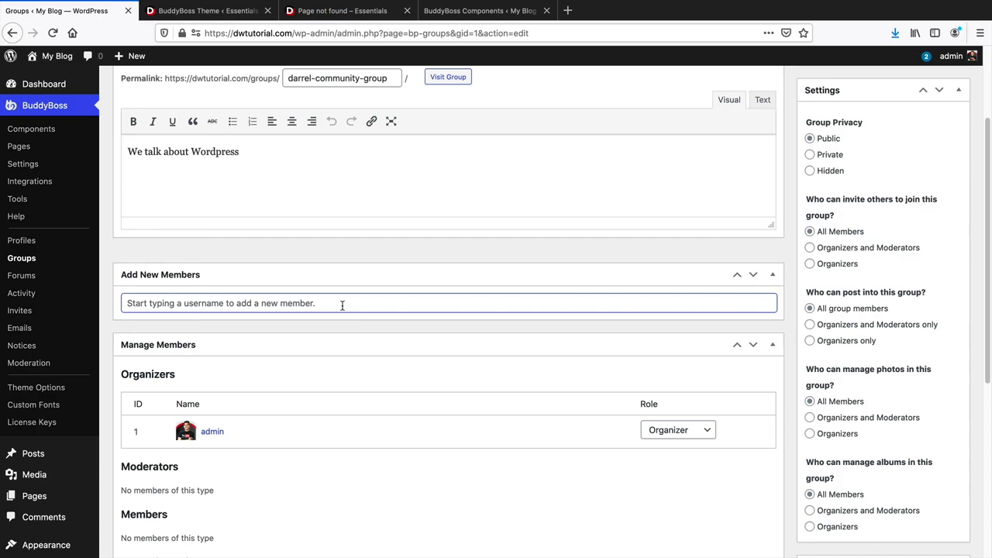
pyautogui.write('rcha')
pyautogui.press('BackSpace')
pyautogui.press('BackSpace')
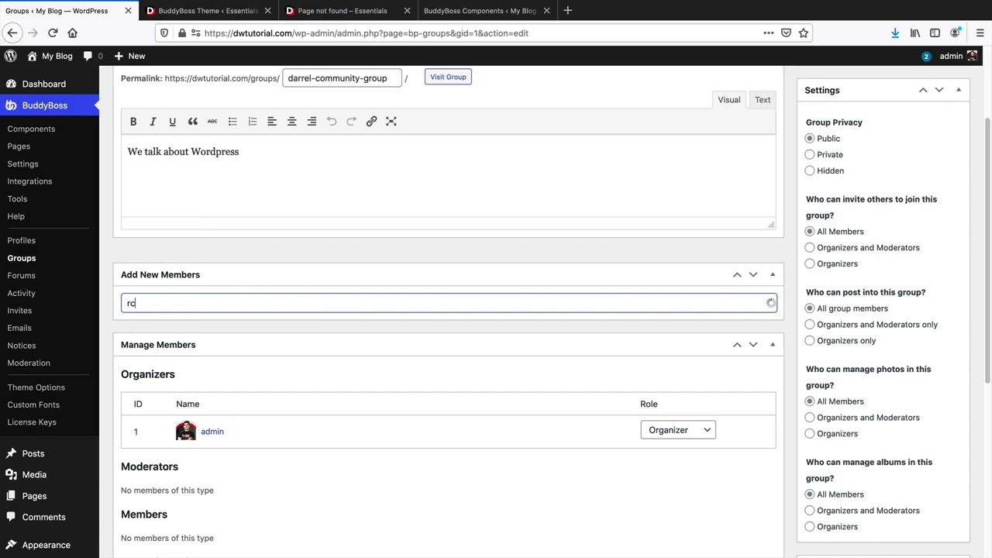
pyautogui.press('BackSpace')
pyautogui.press('BackSpace')
pyautogui.write('r')
pyautogui.press('BackSpace')
pyautogui.press('BackSpace')
pyautogui.write('achel')
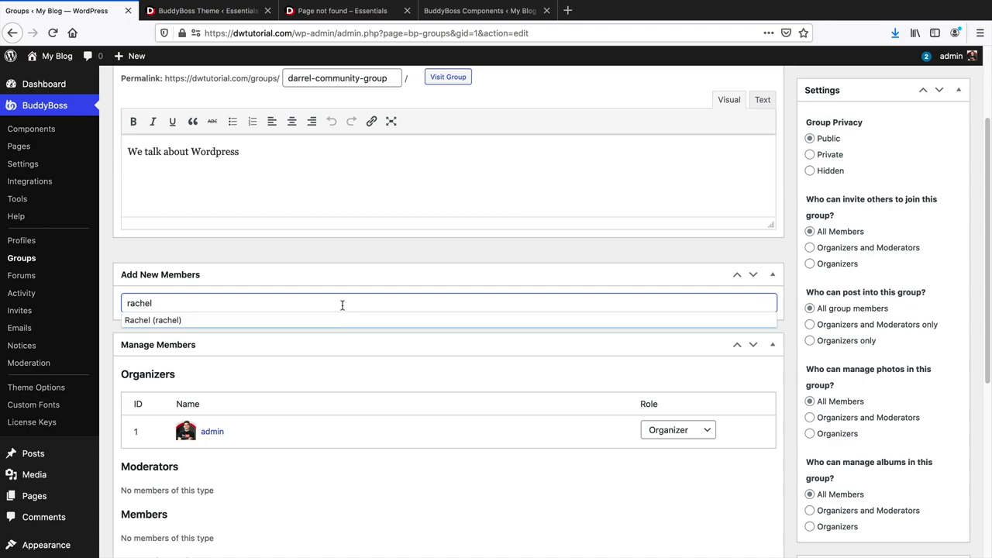
pyautogui.click(150, 320)
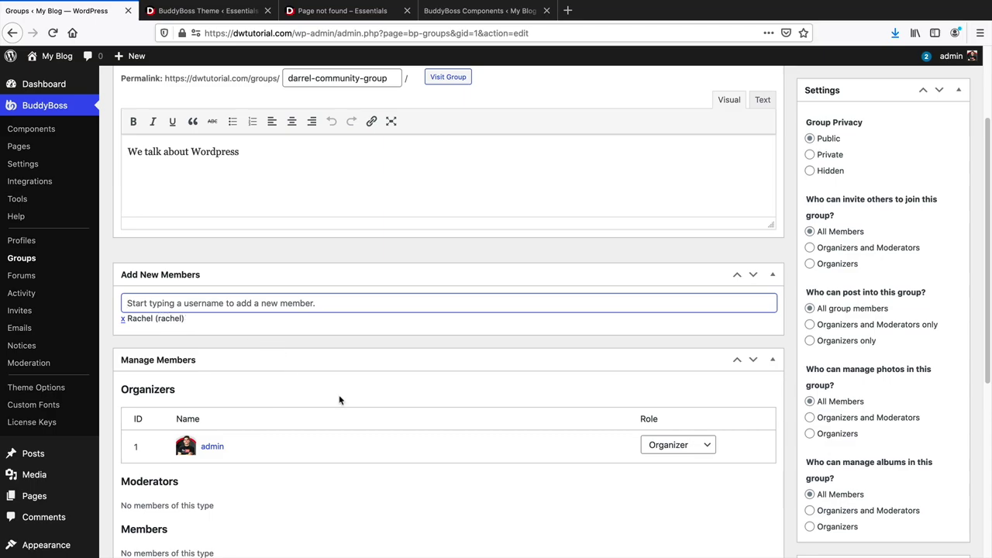
pyautogui.scroll(3, 339, 400)
pyautogui.click(922, 182)
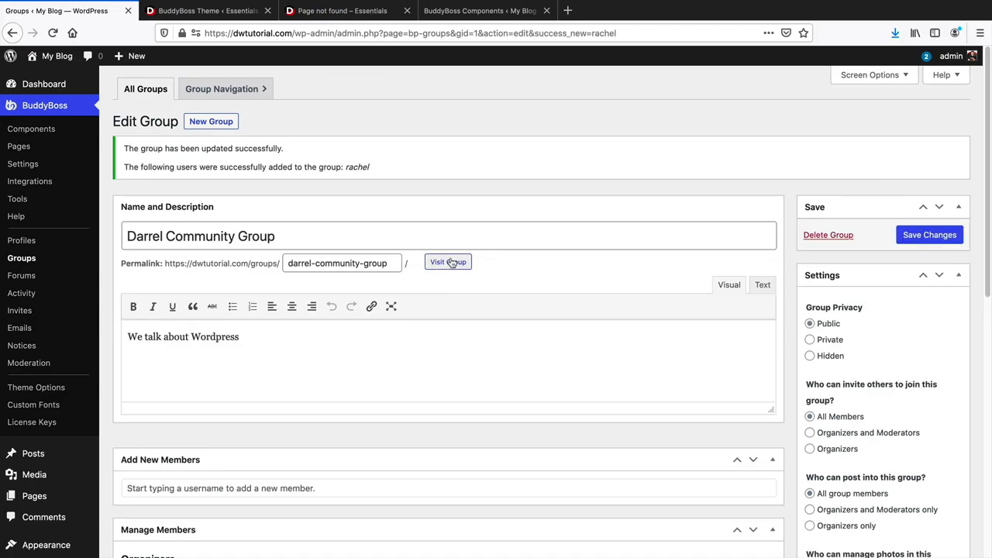
# Go to the group's public page and its profile photo upload page
pyautogui.click(447, 264)
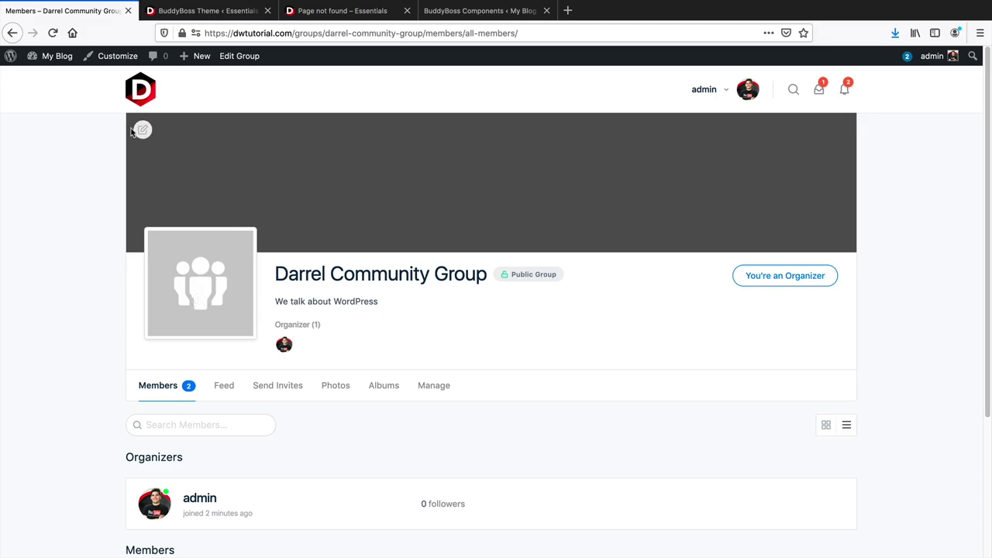
pyautogui.click(200, 300)
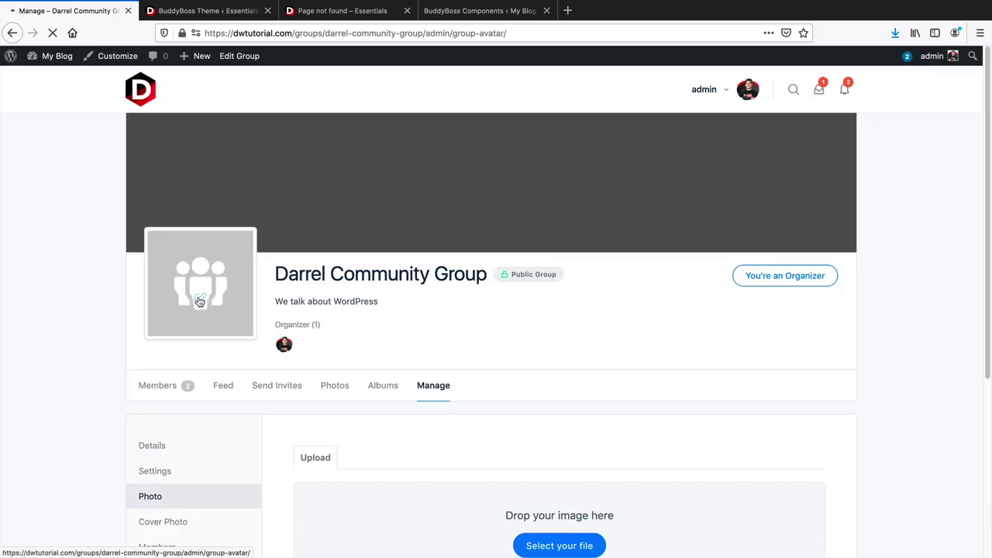
pyautogui.click(200, 300)
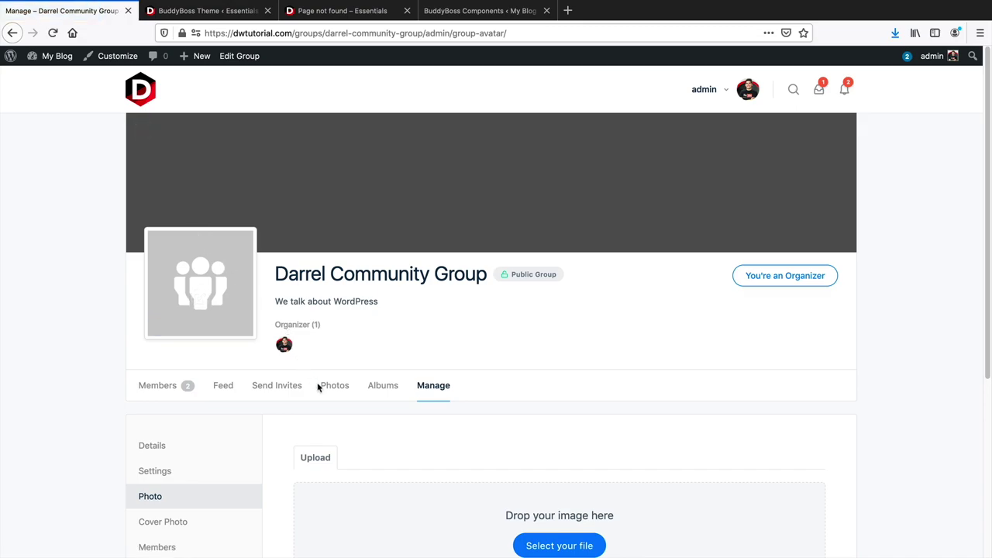
pyautogui.scroll(-2, 496, 473)
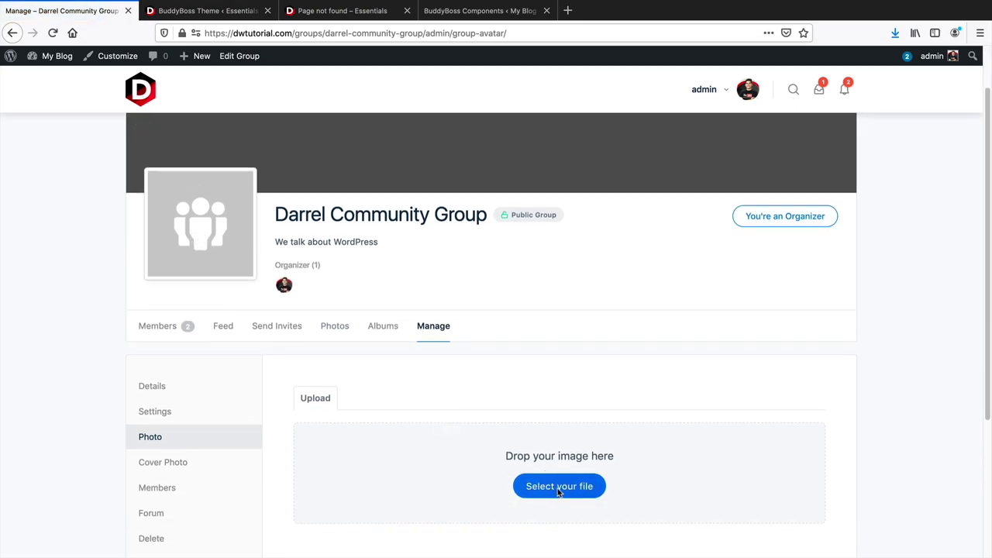
# Upload unnamed.jpg and crop it to show the whole picture
pyautogui.click(557, 488)
pyautogui.click(351, 167)
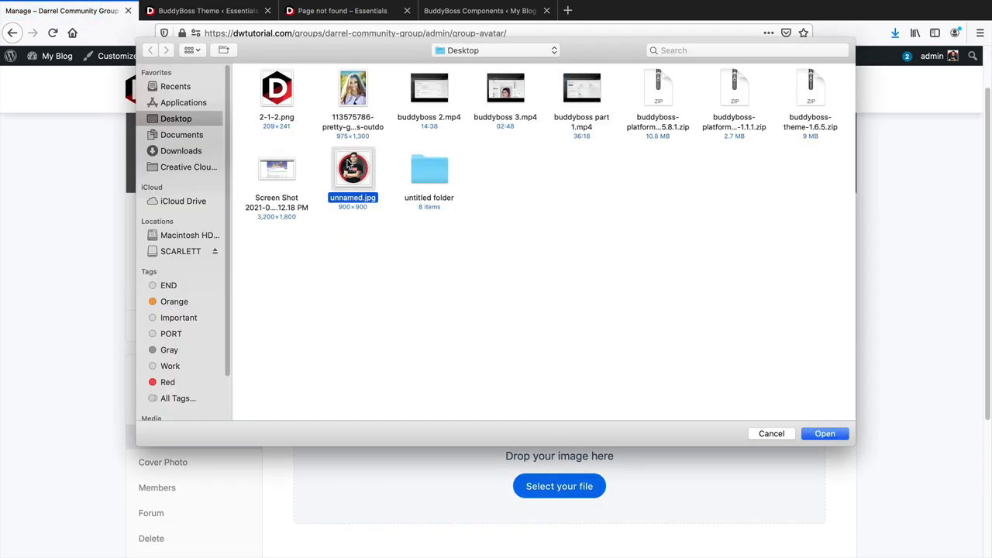
pyautogui.doubleClick(350, 167)
pyautogui.scroll(-5, 571, 374)
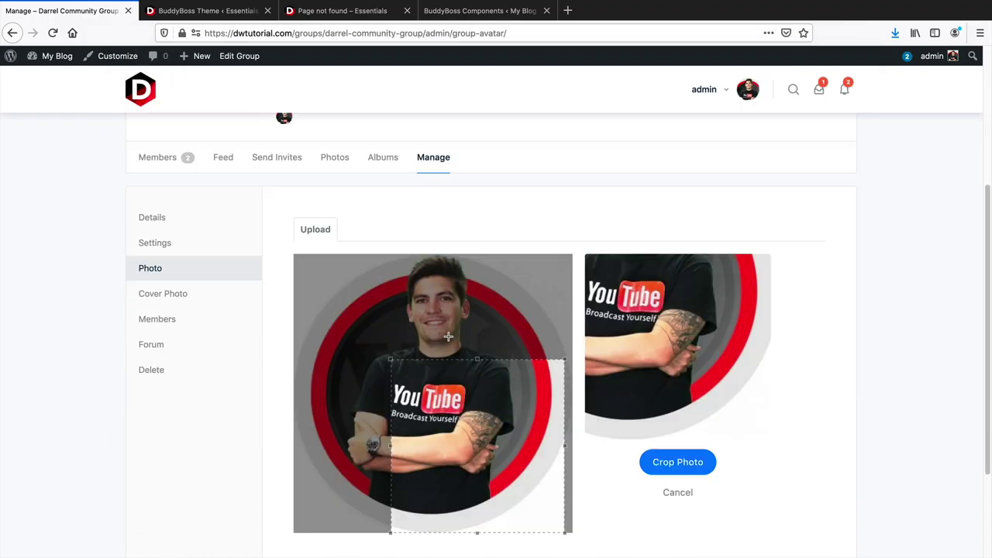
pyautogui.moveTo(391, 359); pyautogui.dragTo(241, 207)
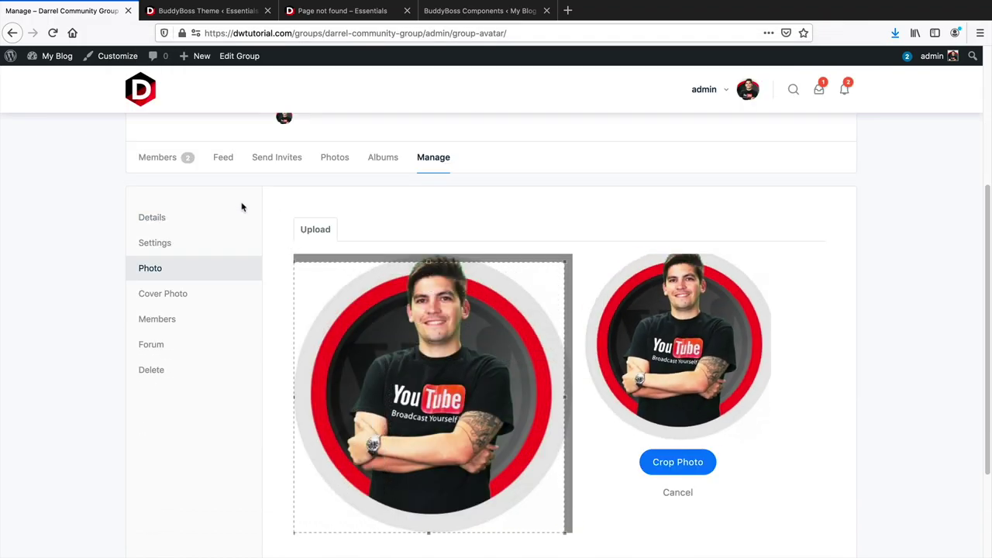
pyautogui.click(673, 468)
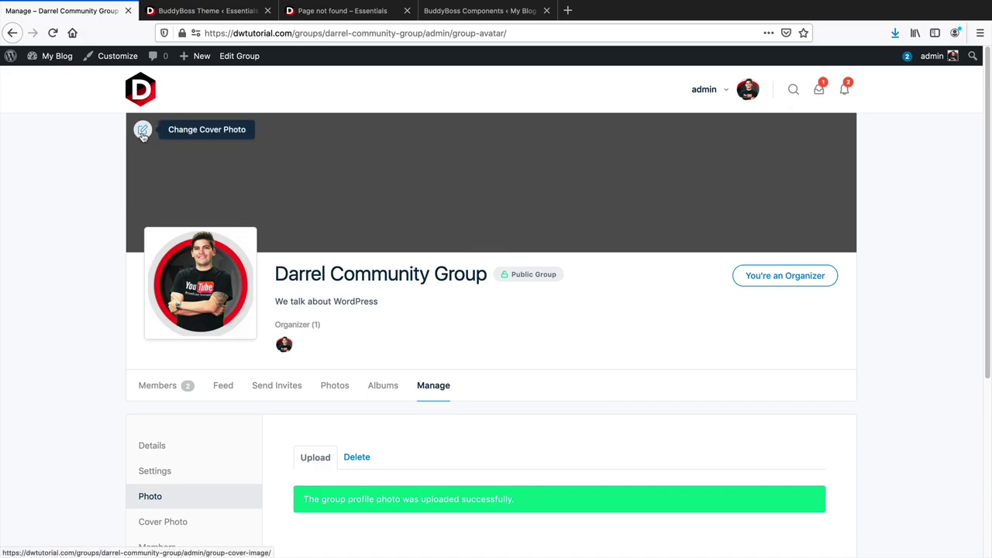
pyautogui.scroll(-3, 202, 232)
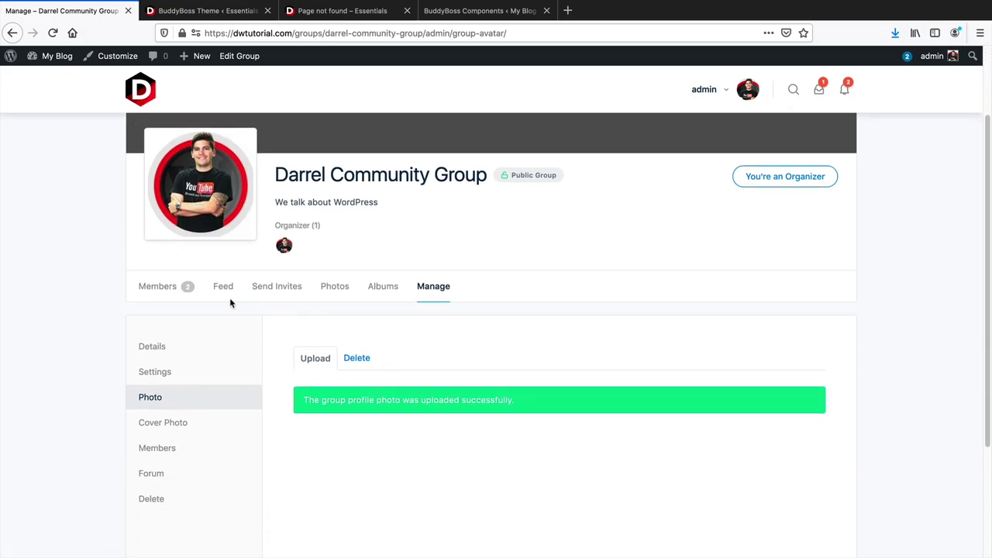
# Post 'Welcome To The Group' in the group's activity feed
pyautogui.click(223, 287)
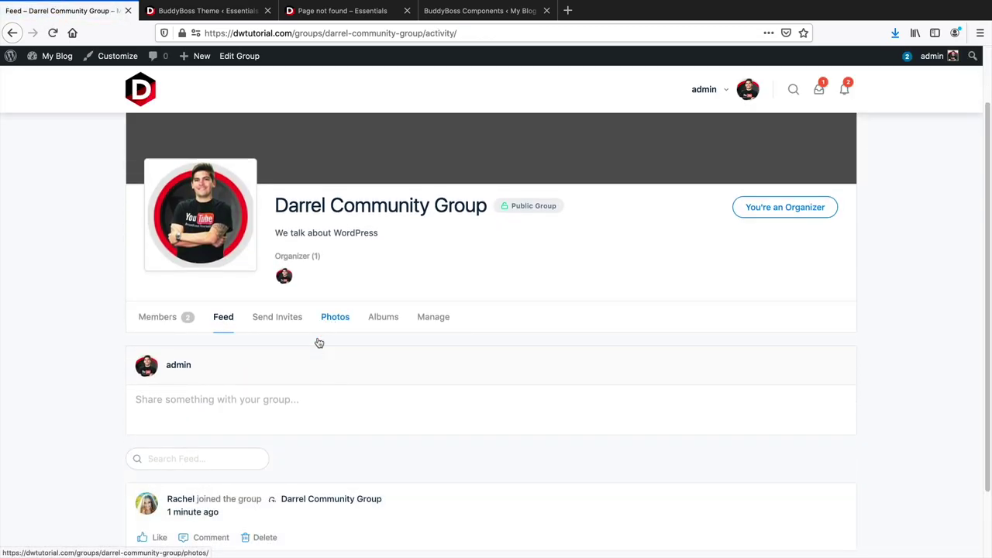
pyautogui.scroll(-1, 314, 396)
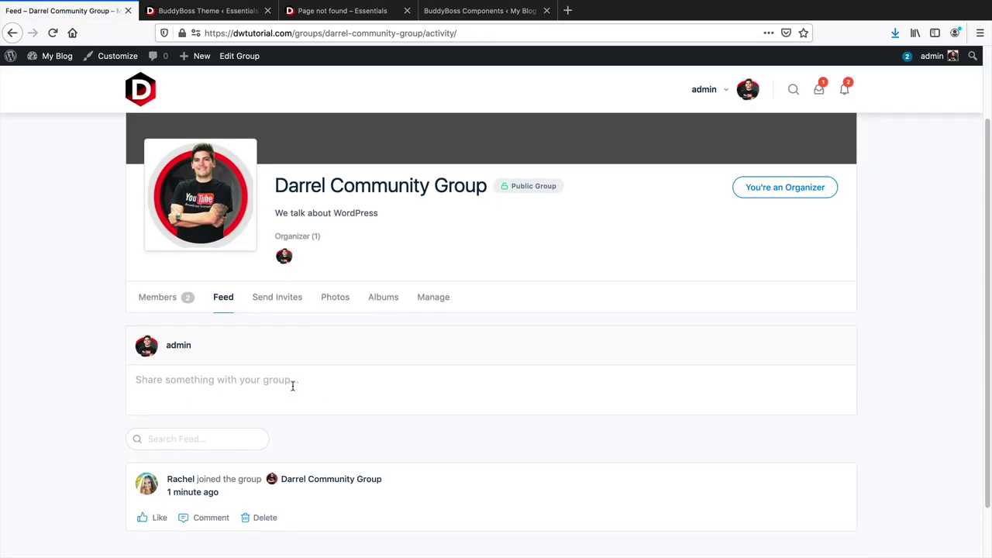
pyautogui.click(291, 383)
pyautogui.write('W')
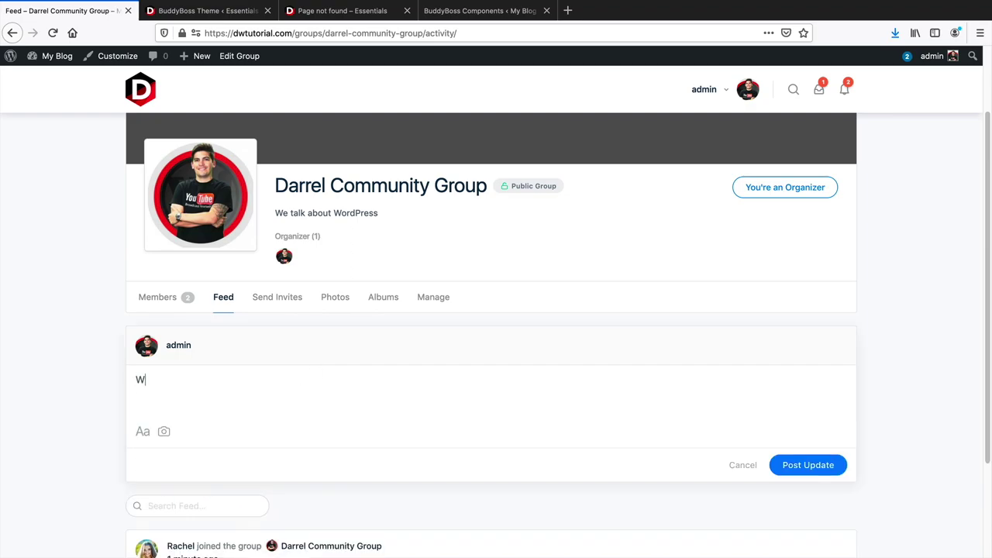
pyautogui.write('elcome To The Group')
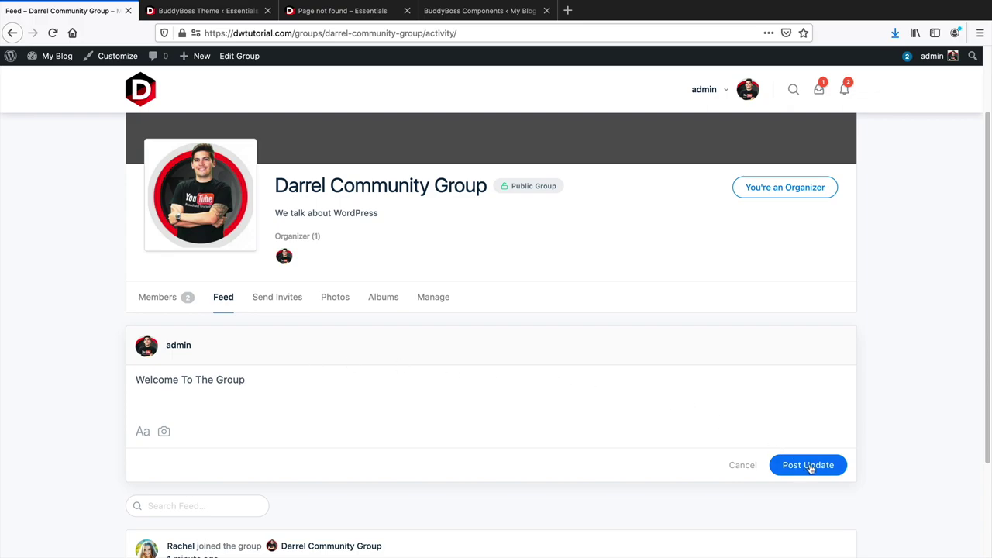
pyautogui.click(810, 467)
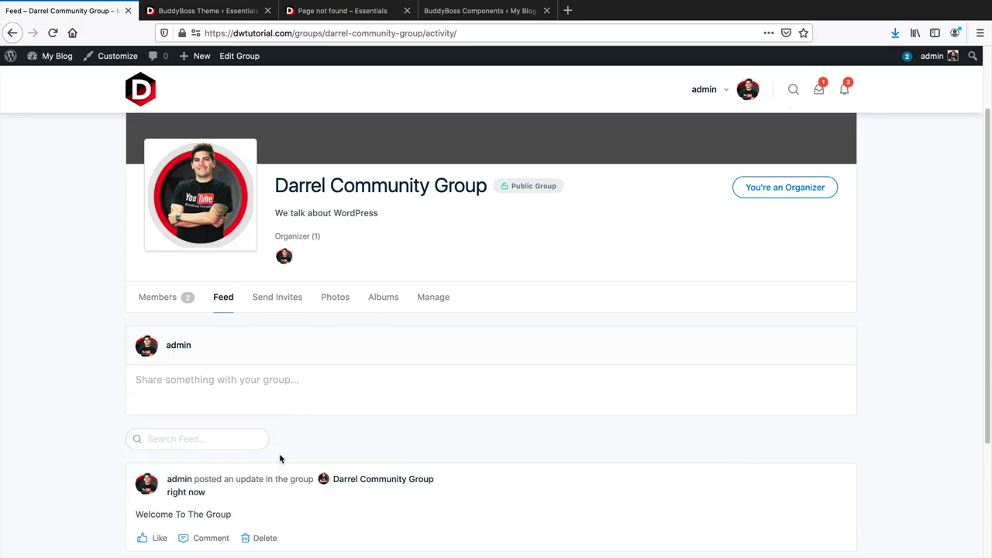
pyautogui.scroll(-1, 281, 459)
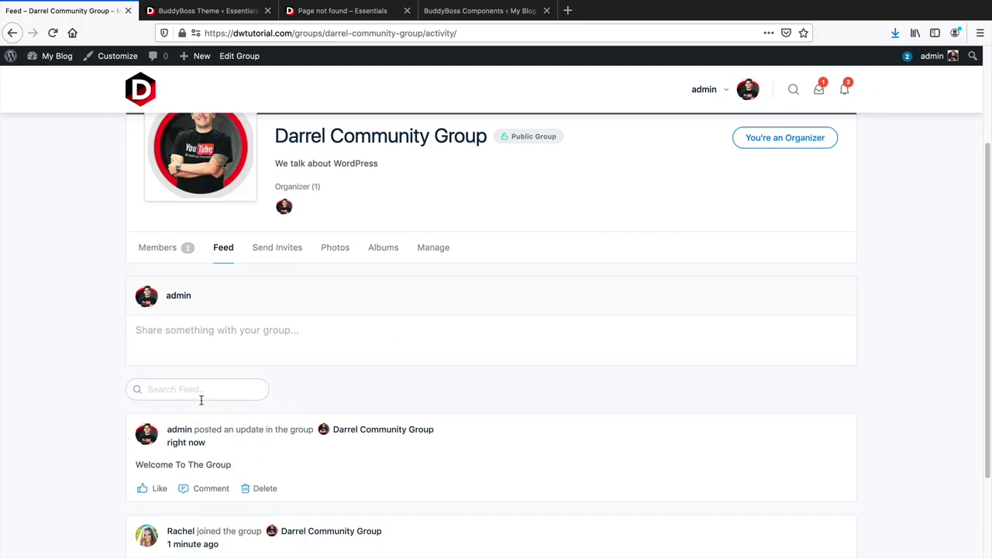
# Look through the group's members list
pyautogui.click(161, 250)
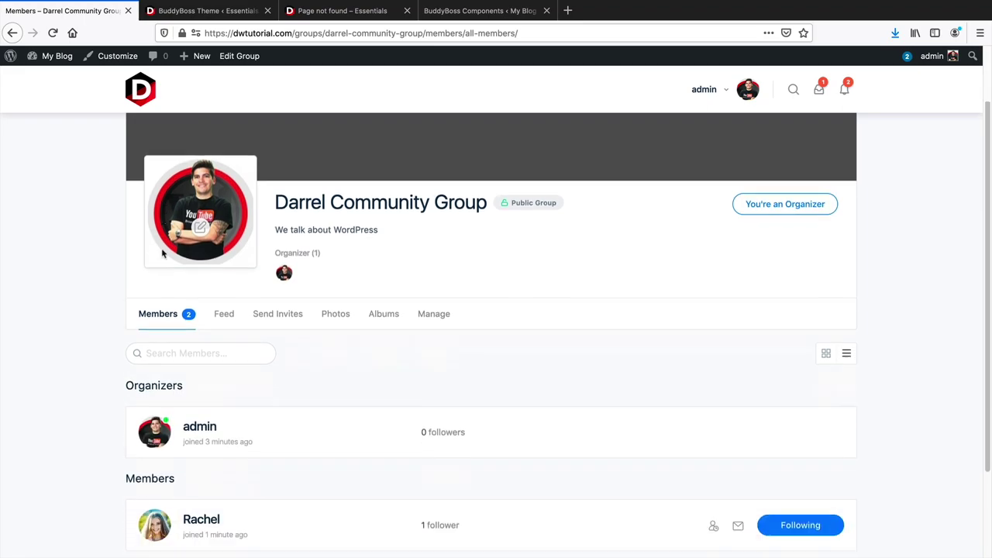
pyautogui.scroll(-2, 162, 253)
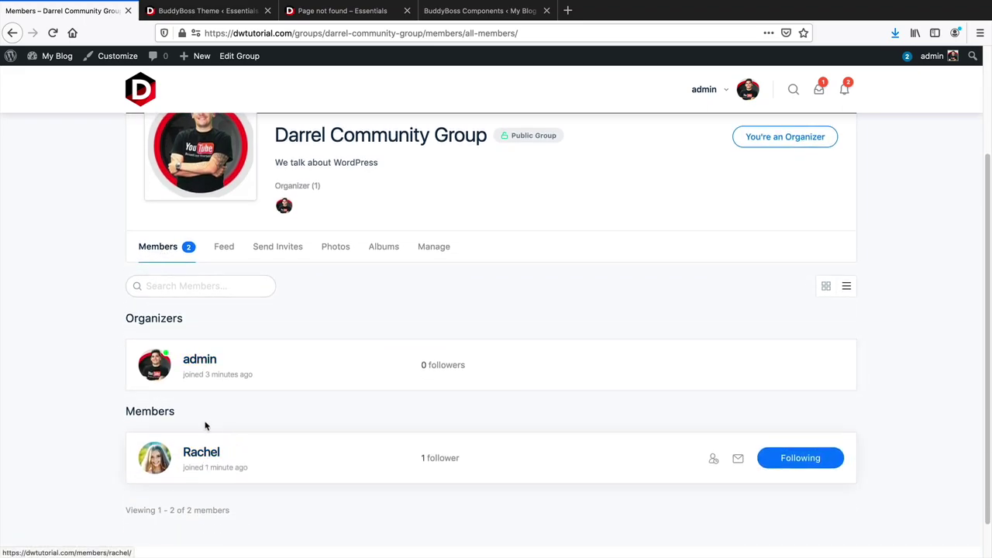
pyautogui.scroll(4, 231, 396)
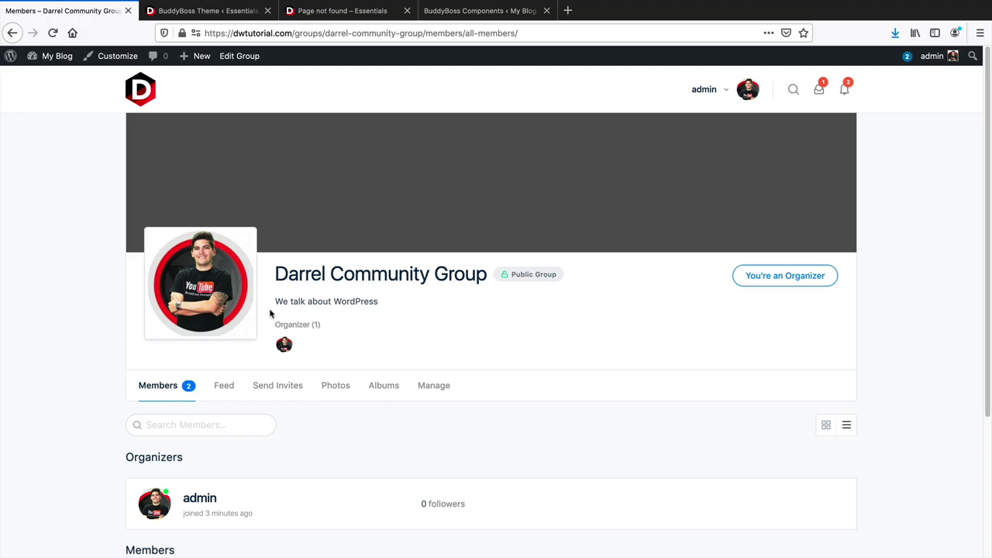
# Return to the News Feed home page via the site logo and check the GROUPS widget
pyautogui.click(147, 93)
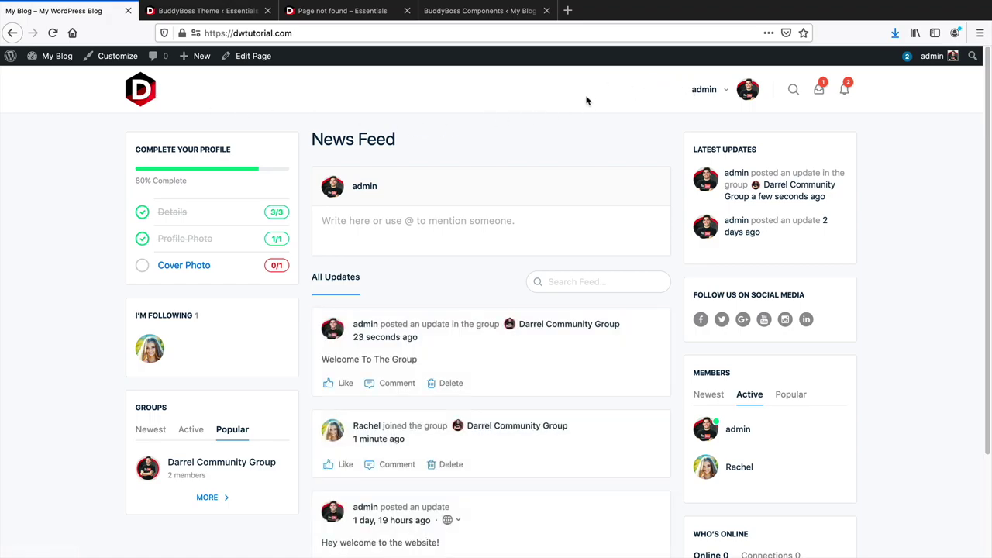
pyautogui.scroll(-3, 43, 326)
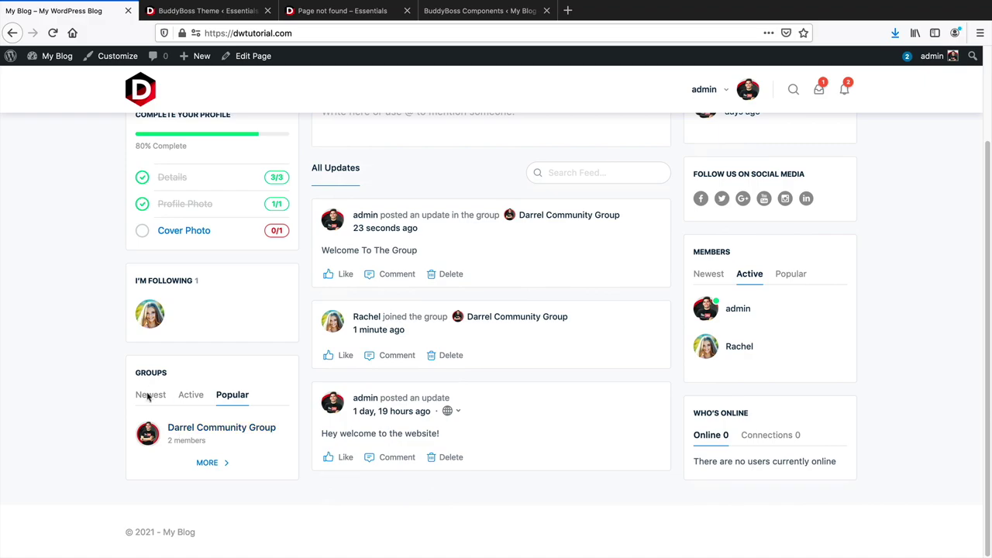
pyautogui.moveTo(166, 373); pyautogui.dragTo(139, 380)
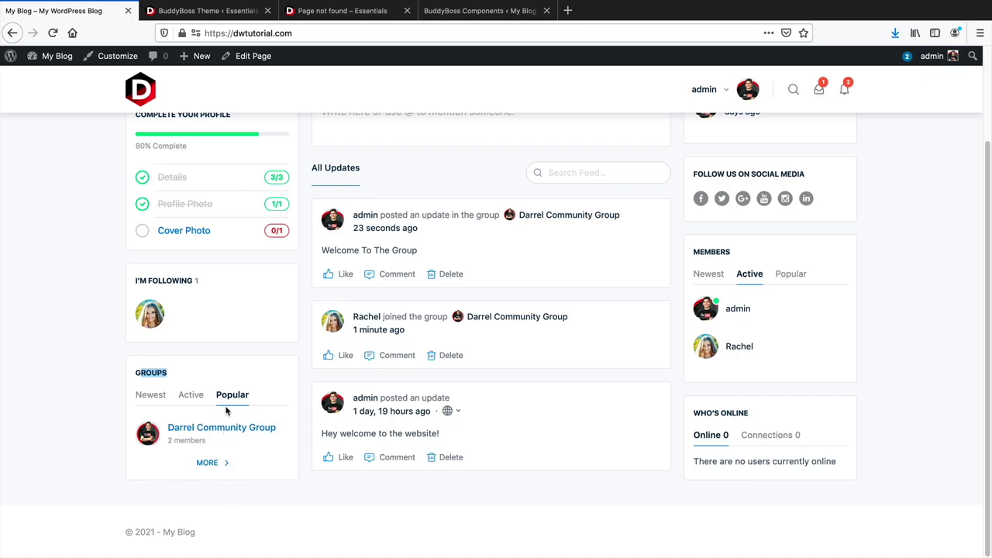
pyautogui.click(85, 452)
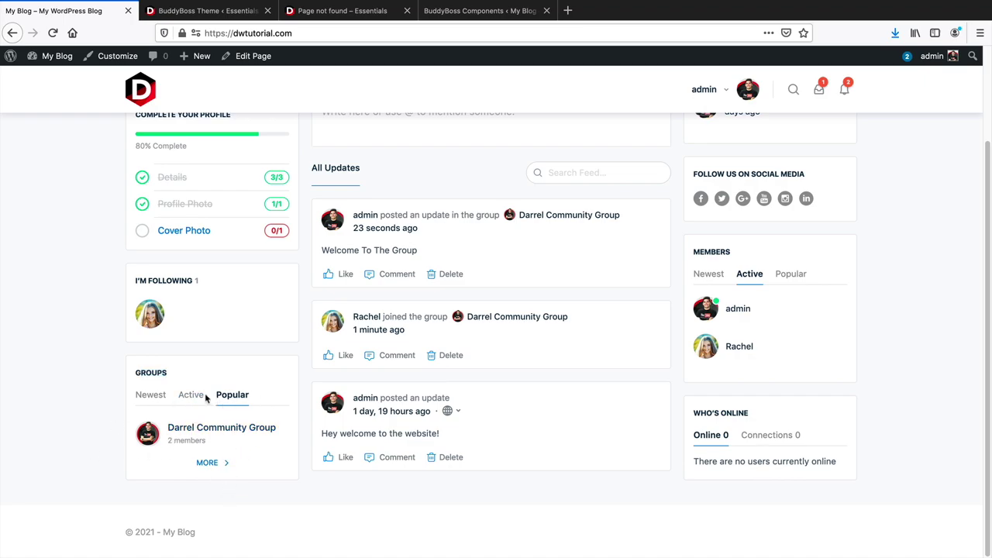
pyautogui.scroll(3, 195, 392)
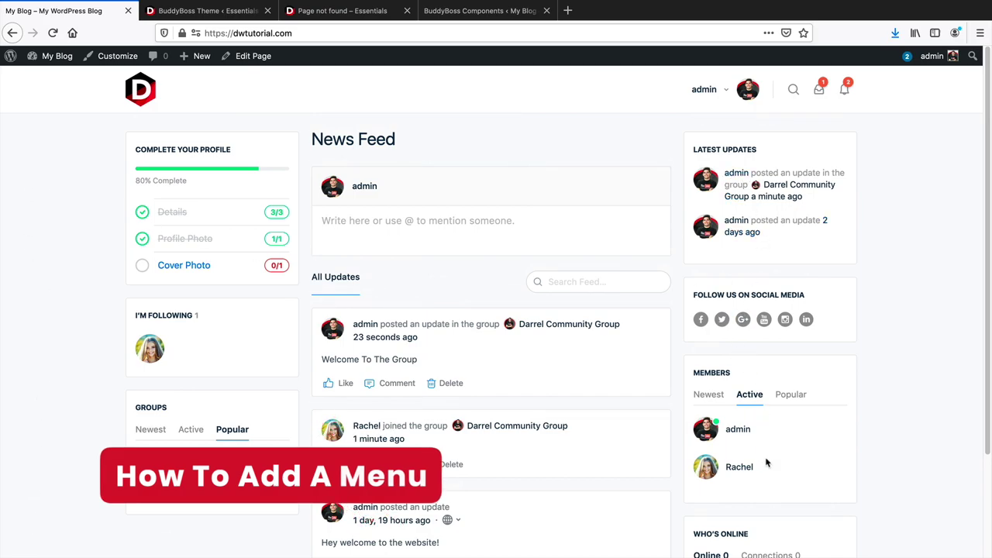
# Create a menu named 'Main Menu For Website' under Appearance > Menus
pyautogui.moveTo(58, 58)
pyautogui.click(58, 80)
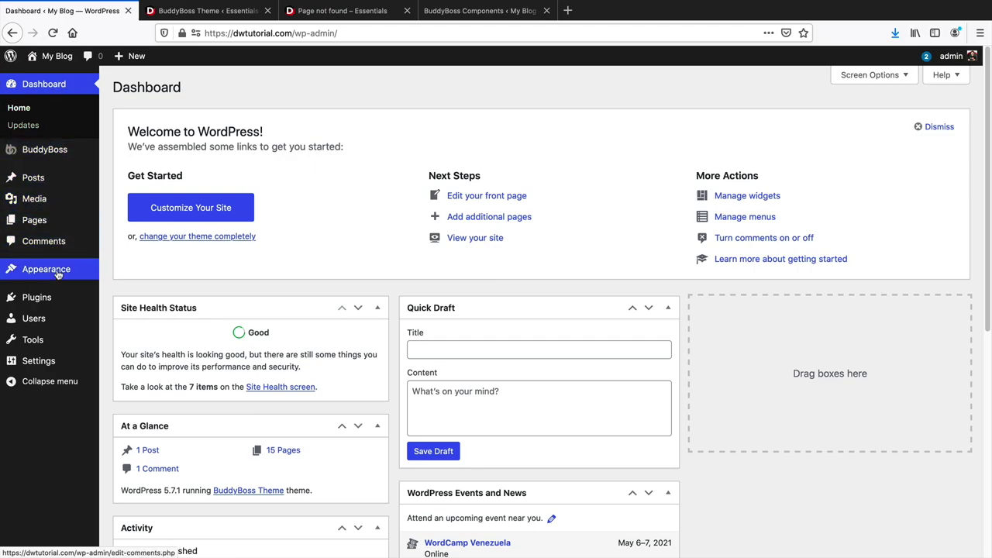
pyautogui.moveTo(58, 274)
pyautogui.click(129, 327)
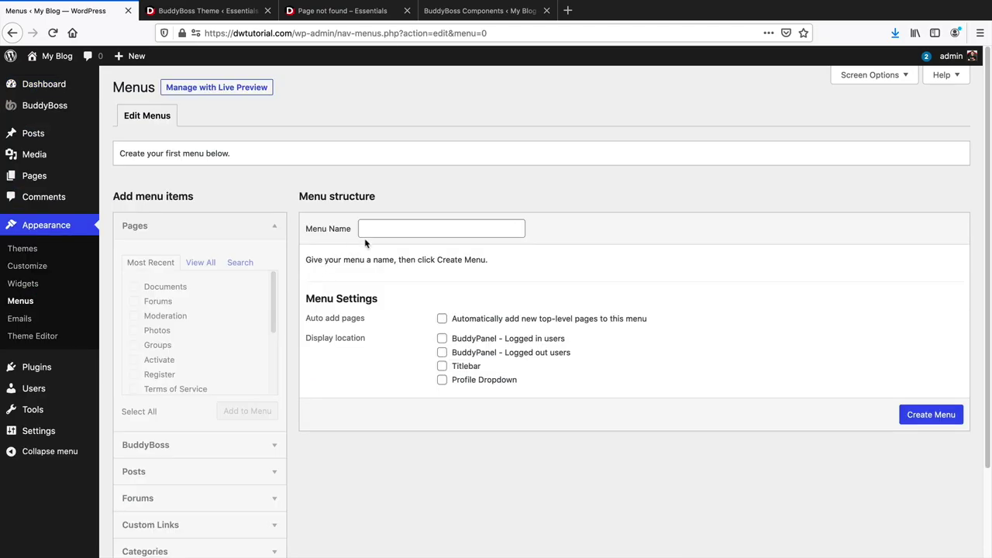
pyautogui.click(380, 228)
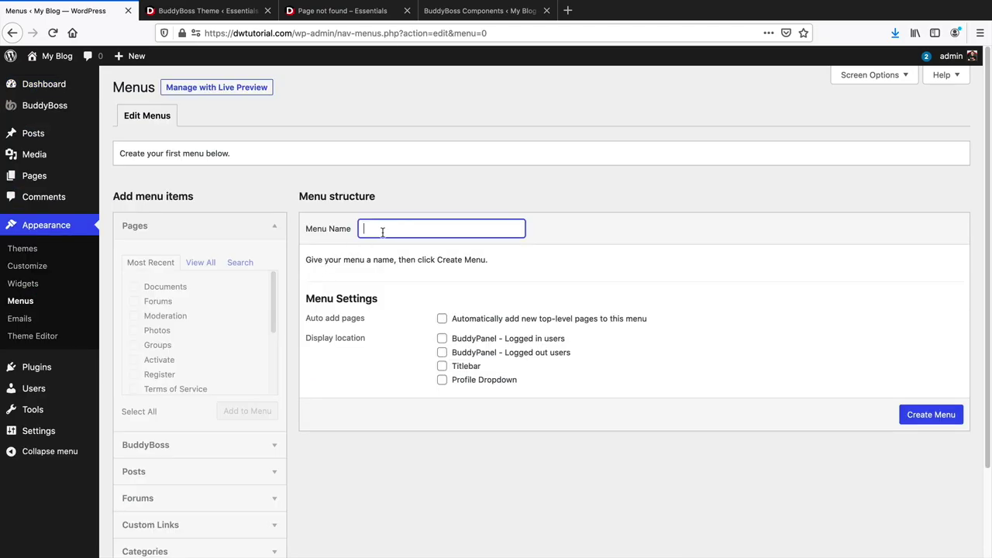
pyautogui.write('Main Men')
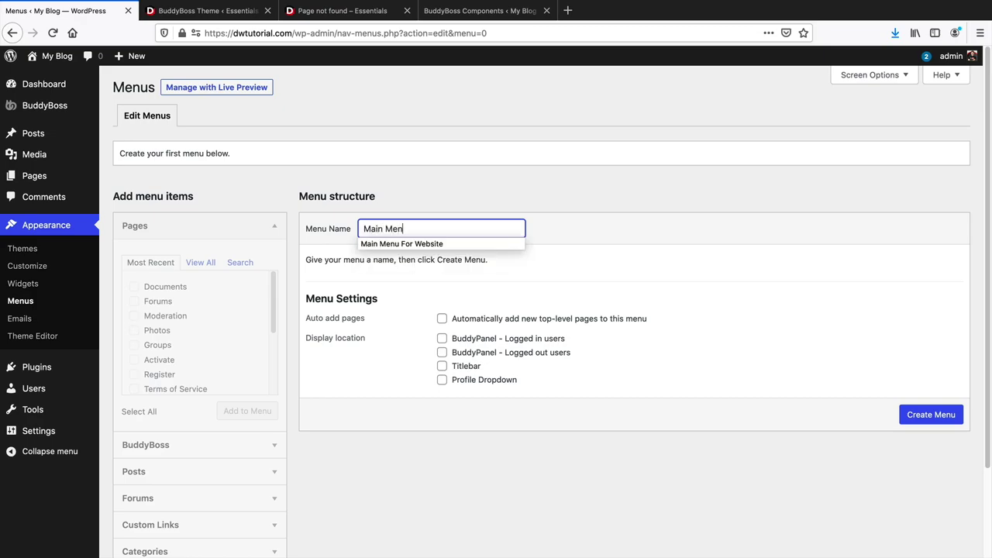
pyautogui.write('u')
pyautogui.press('Down')
pyautogui.press('Return')
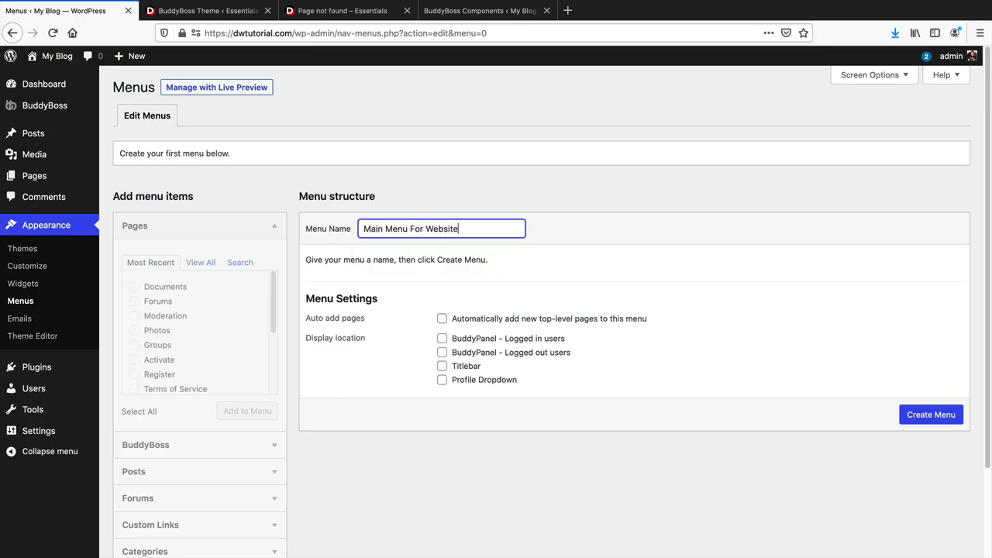
pyautogui.click(934, 415)
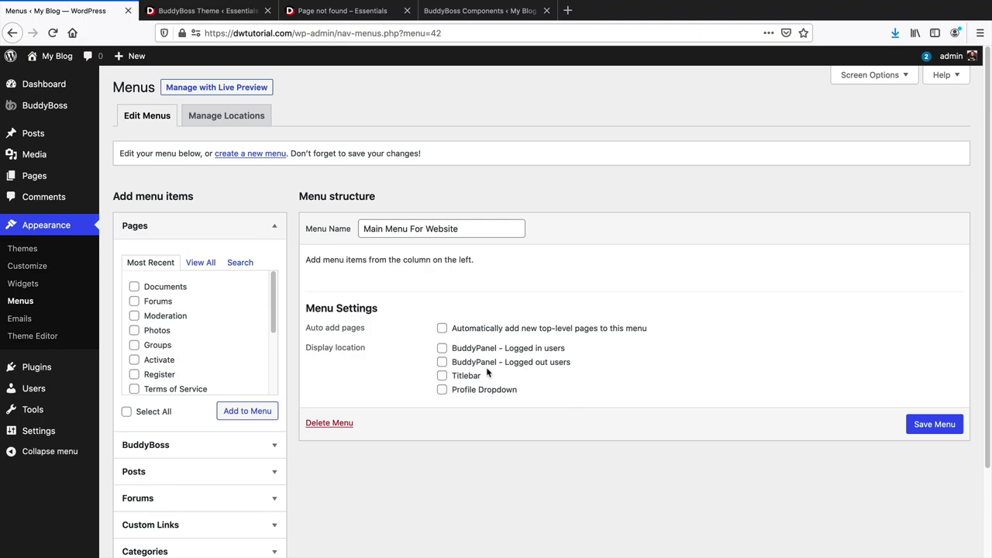
# Add the News Feed, Groups and Members pages to the menu
pyautogui.click(203, 264)
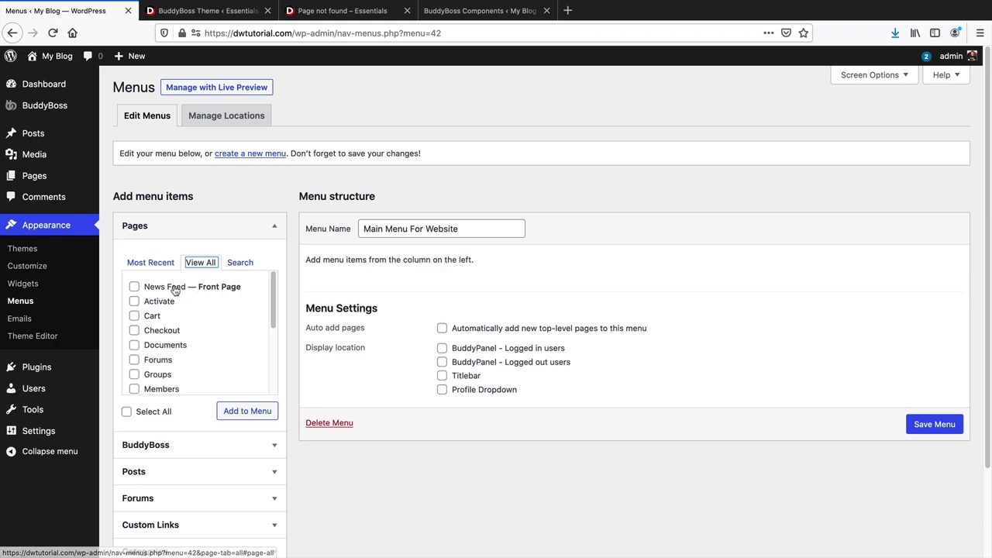
pyautogui.click(134, 286)
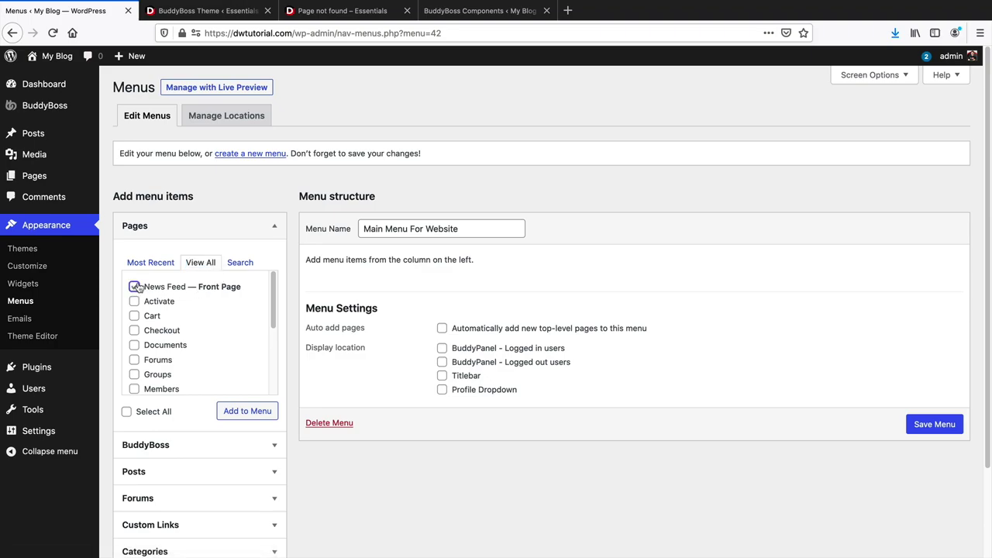
pyautogui.click(247, 414)
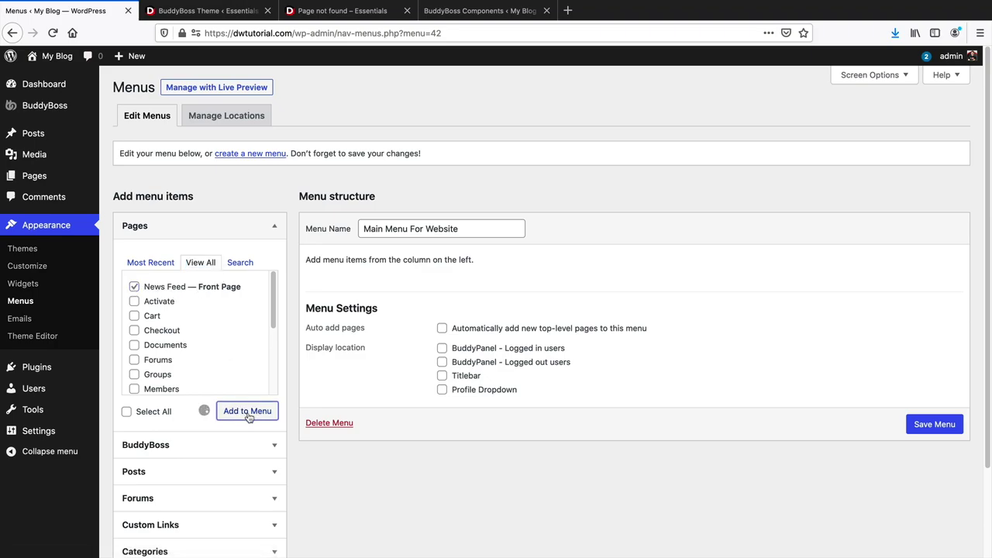
pyautogui.click(134, 374)
pyautogui.click(238, 411)
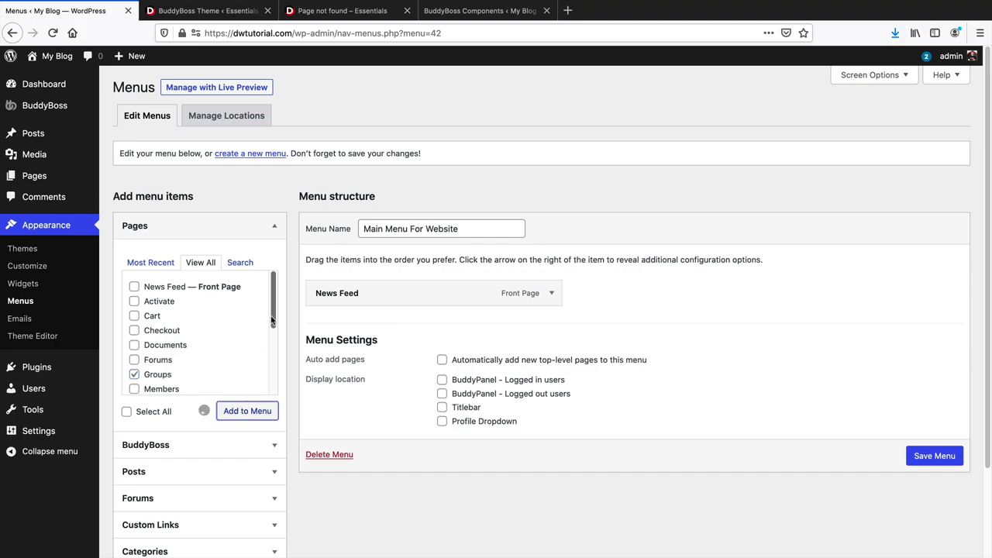
pyautogui.scroll(-2, 271, 341)
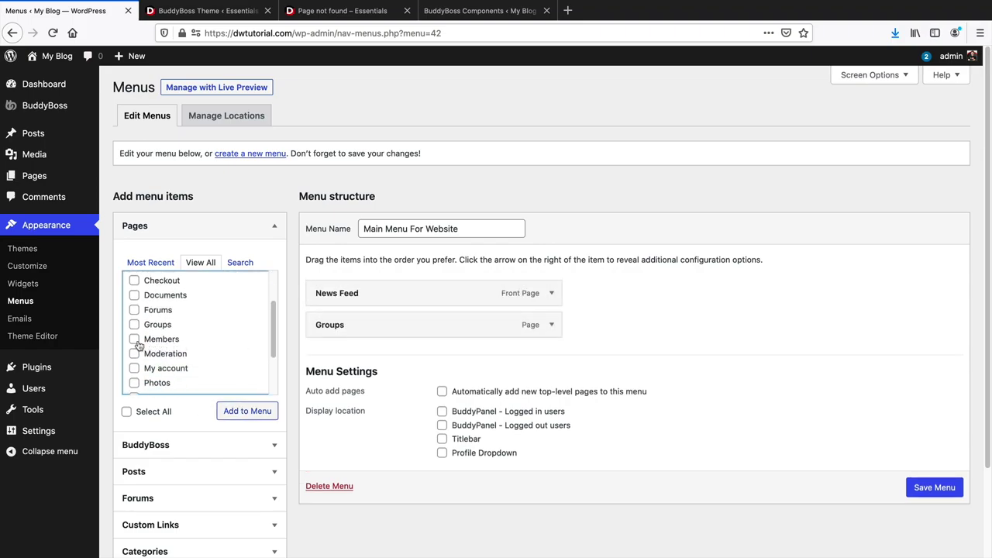
pyautogui.click(135, 339)
pyautogui.click(229, 411)
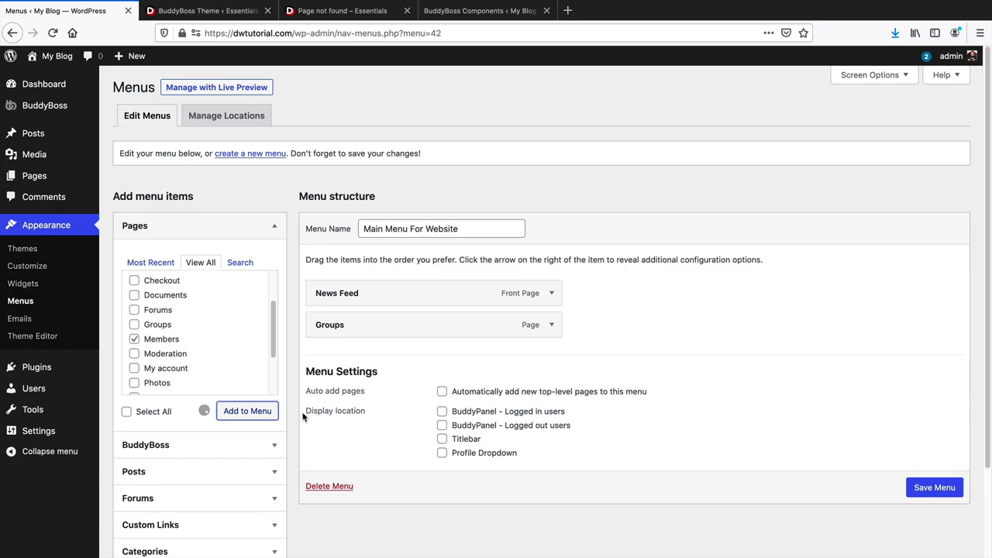
# Browse the BuddyBoss link options without adding any
pyautogui.scroll(-1, 299, 415)
pyautogui.click(283, 408)
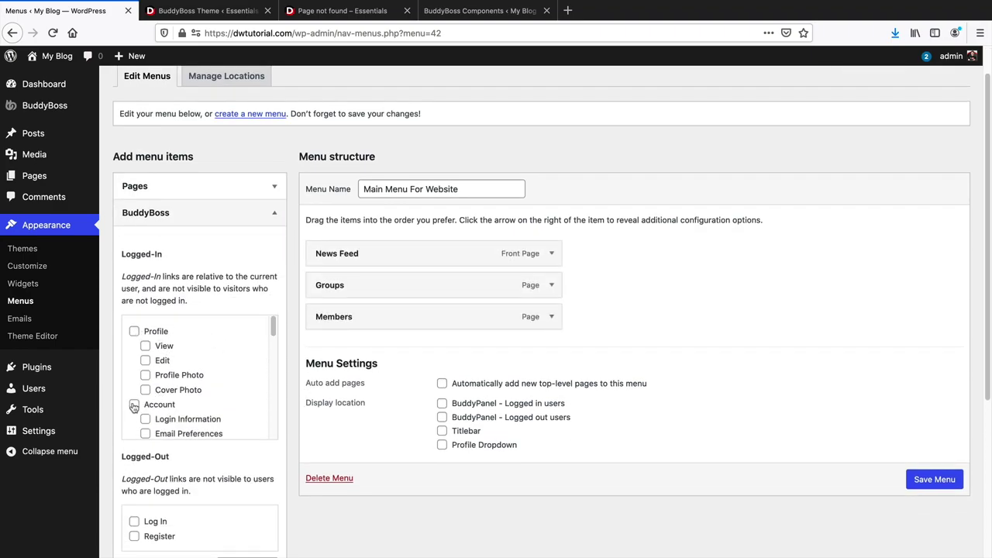
pyautogui.scroll(-2, 163, 375)
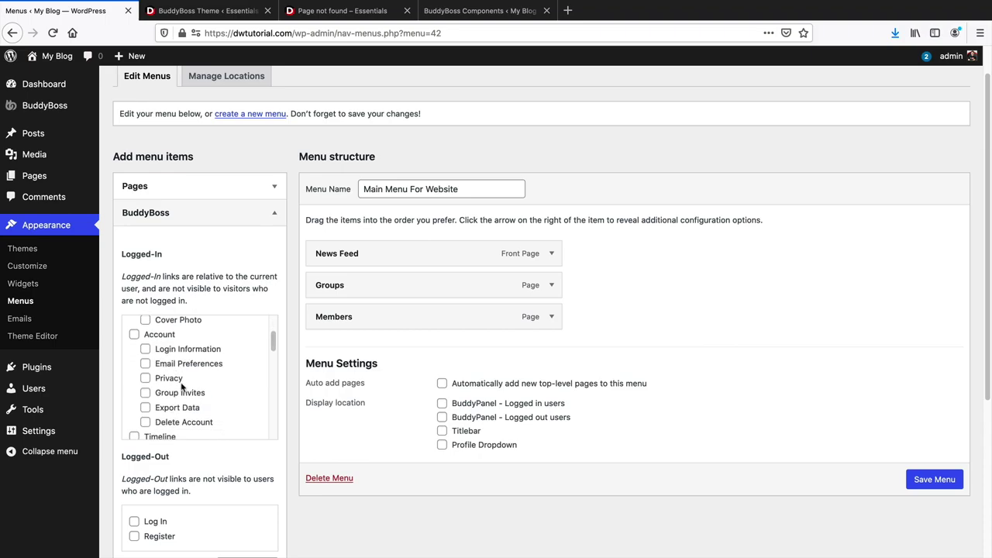
pyautogui.scroll(-4, 186, 380)
pyautogui.scroll(-5, 238, 387)
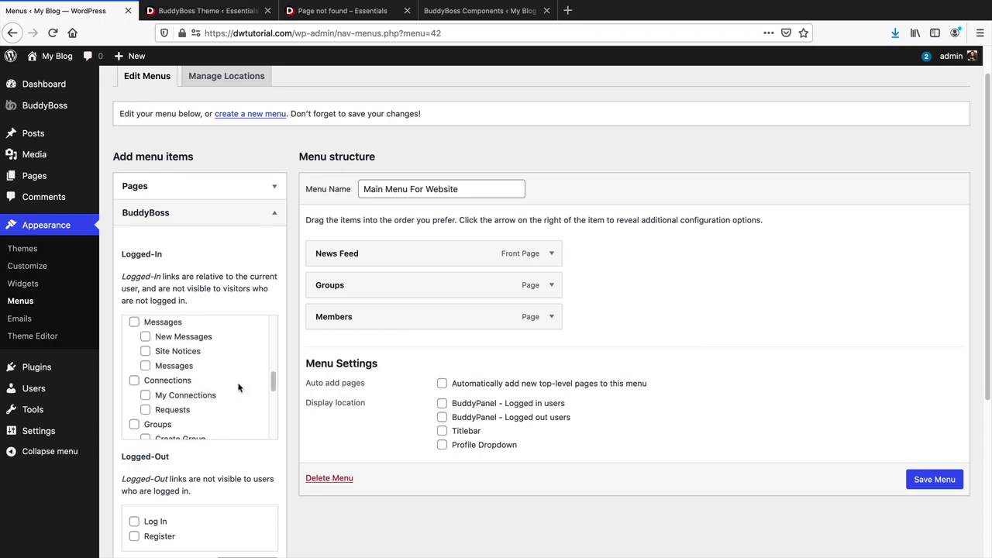
pyautogui.scroll(3, 239, 388)
pyautogui.moveTo(272, 380); pyautogui.dragTo(273, 329)
pyautogui.click(273, 212)
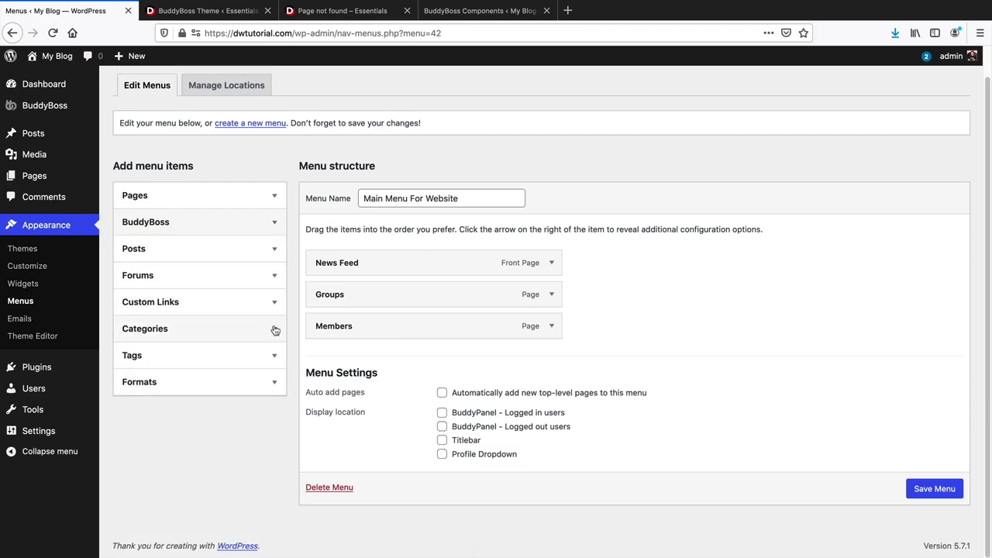
# Relabel the News Feed item as 'Home' and save the menu
pyautogui.click(552, 264)
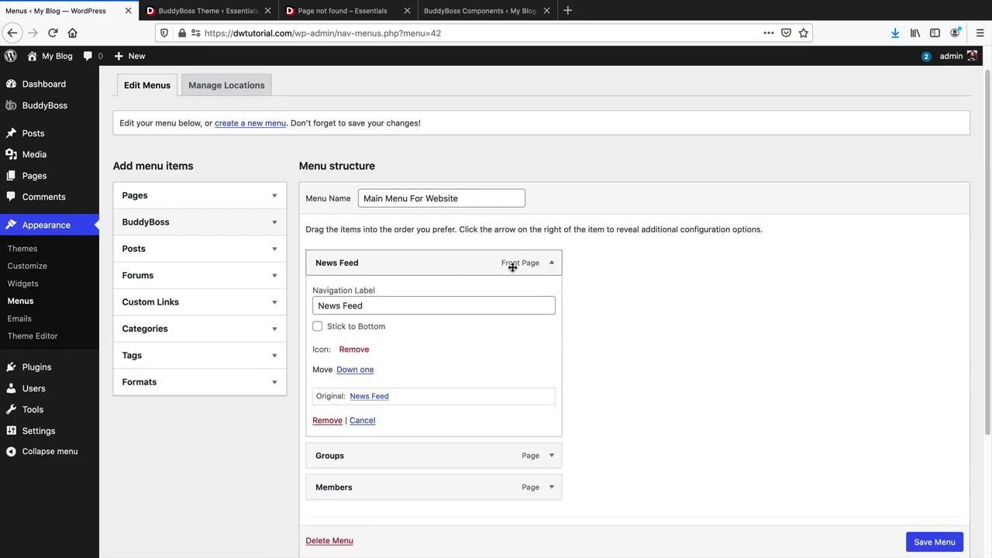
pyautogui.moveTo(421, 303); pyautogui.dragTo(311, 293)
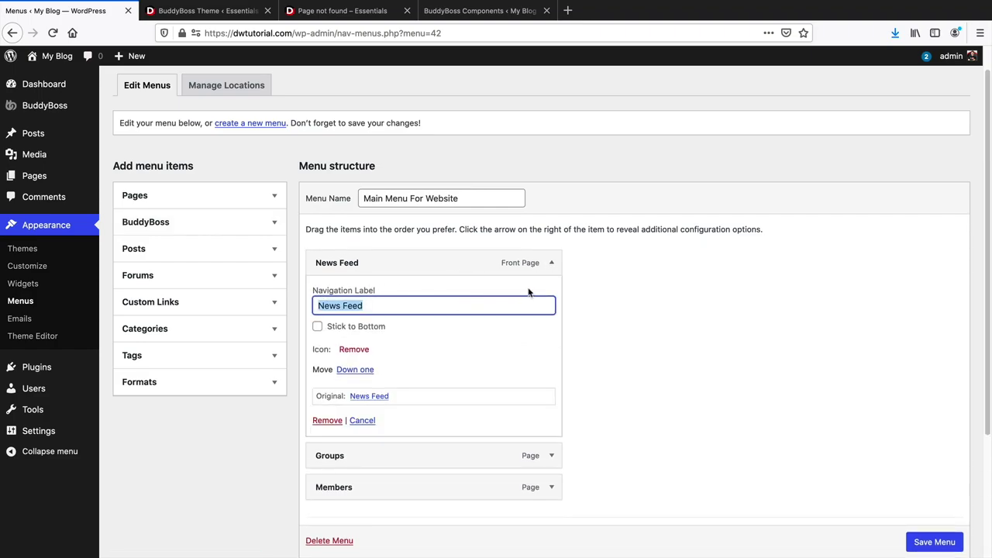
pyautogui.write('Home')
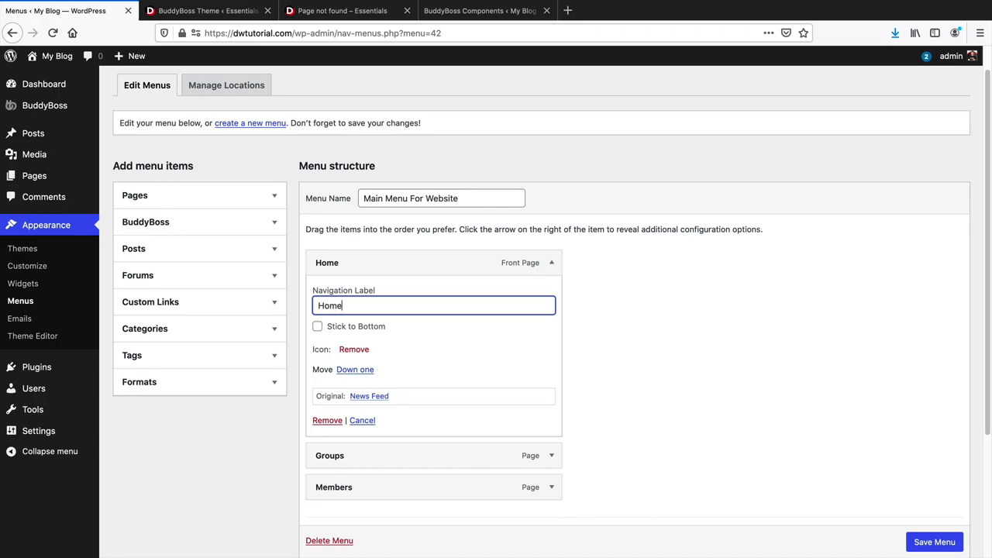
pyautogui.click(551, 263)
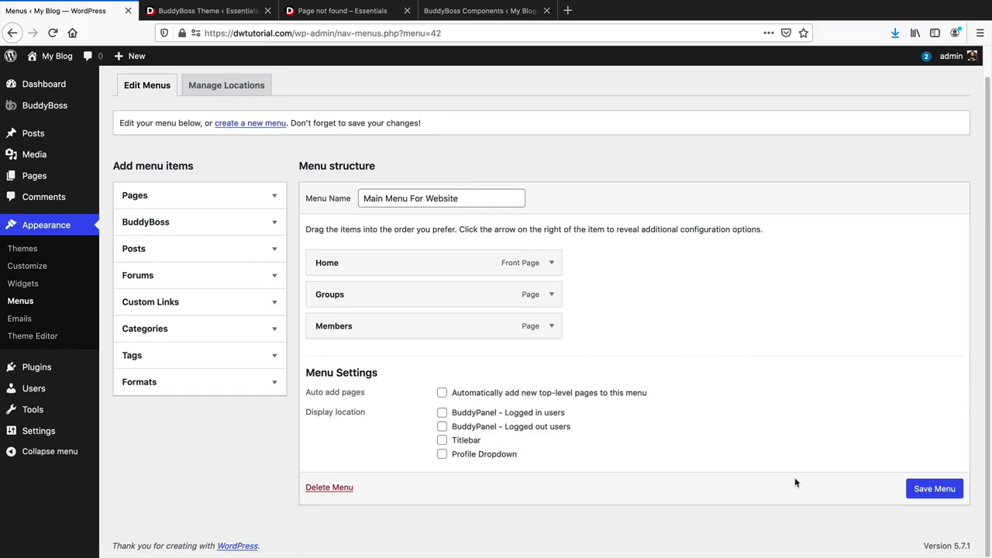
pyautogui.click(938, 490)
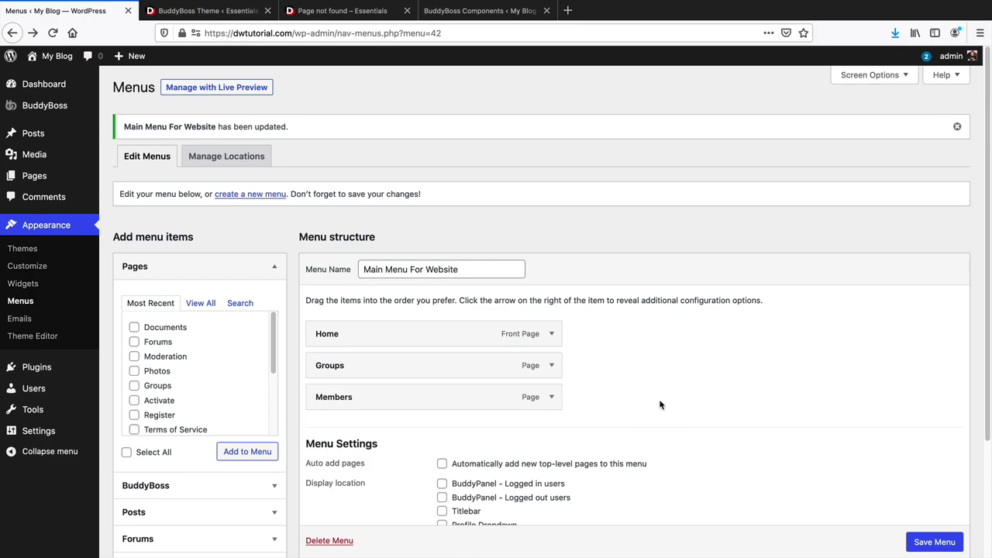
# Assign the menu to the logged-in and logged-out BuddyPanel locations and save
pyautogui.scroll(-2, 660, 403)
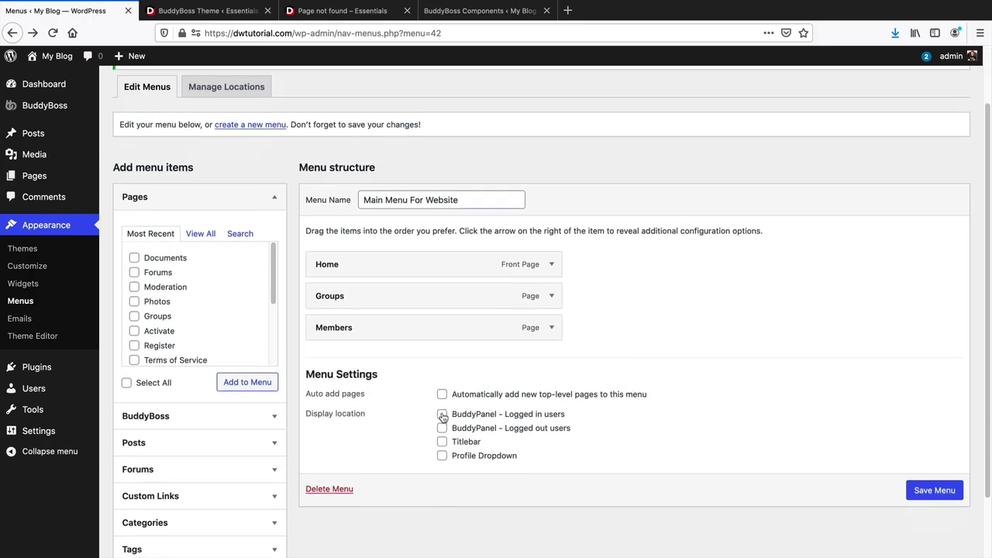
pyautogui.click(443, 437)
pyautogui.click(442, 429)
pyautogui.click(931, 497)
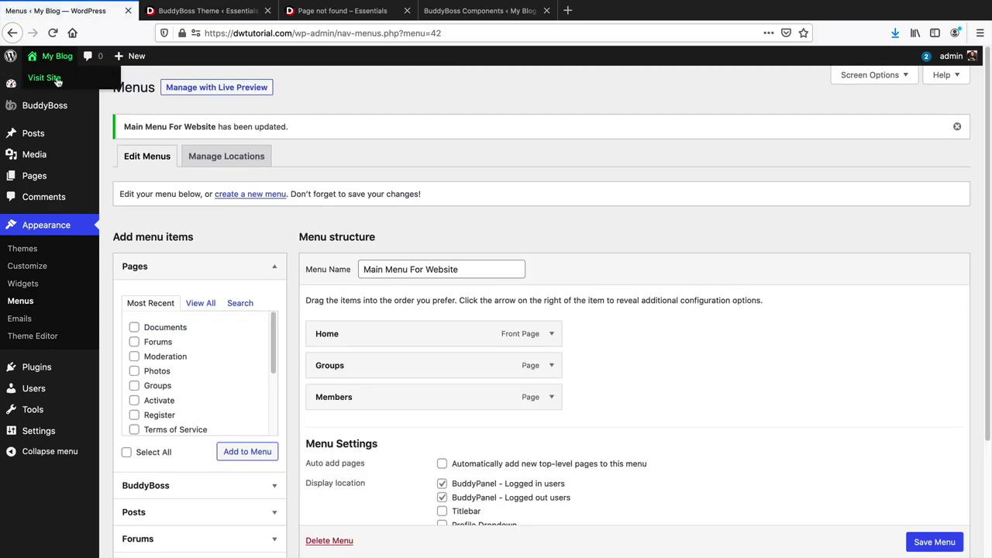
pyautogui.click(47, 79)
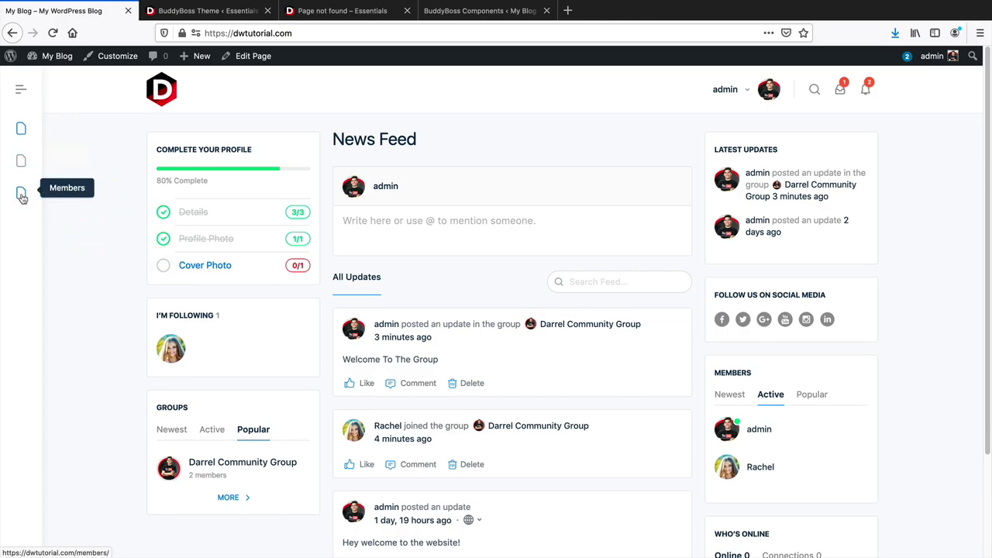
pyautogui.click(21, 88)
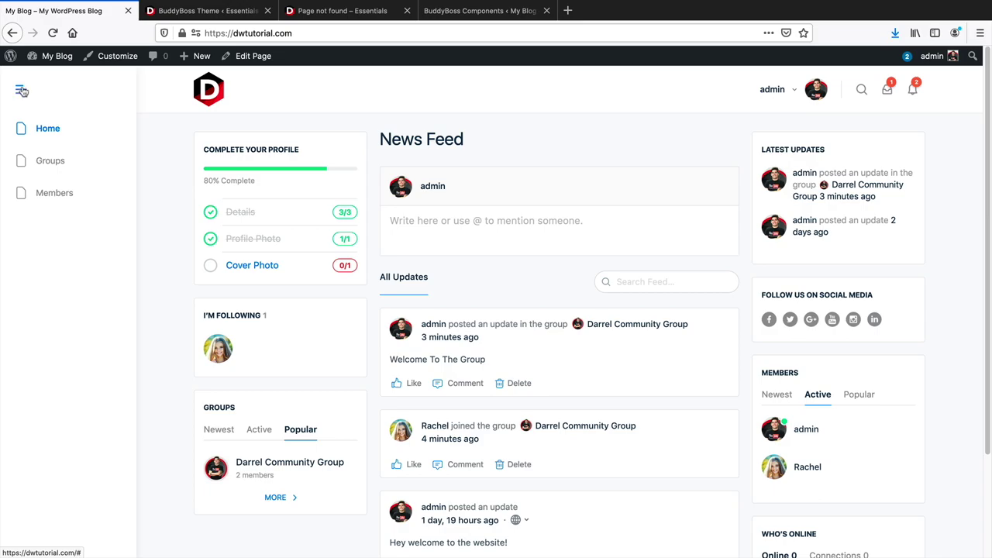
pyautogui.click(50, 163)
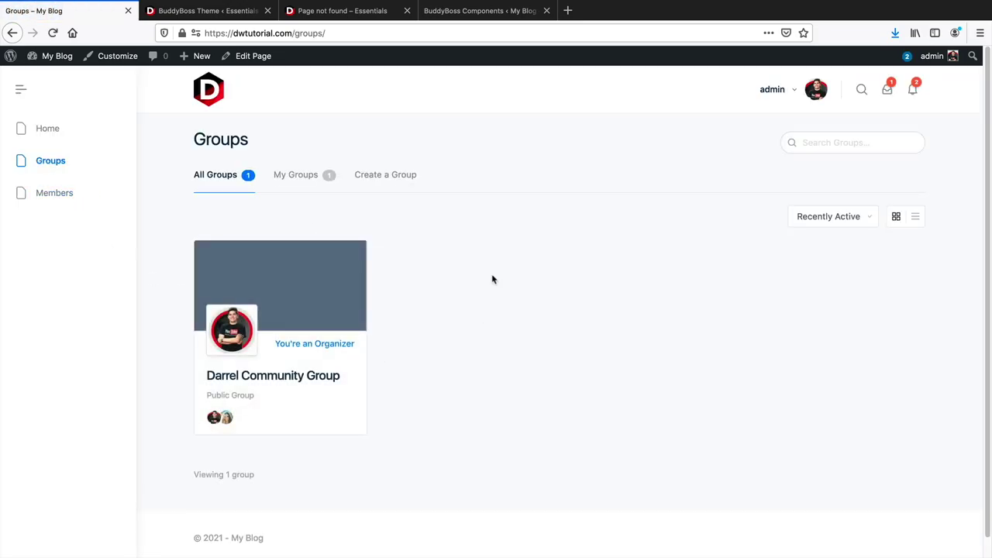
pyautogui.click(52, 196)
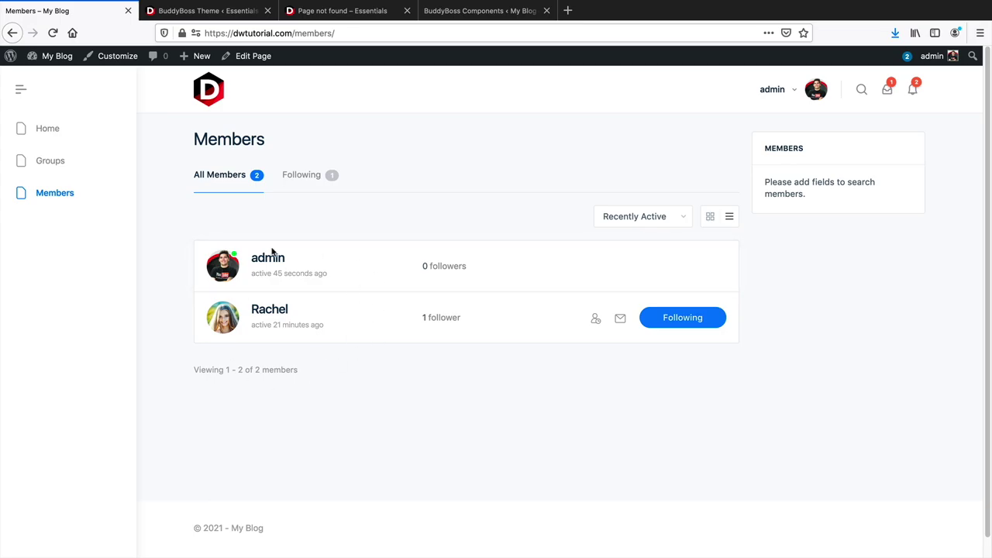
pyautogui.click(46, 128)
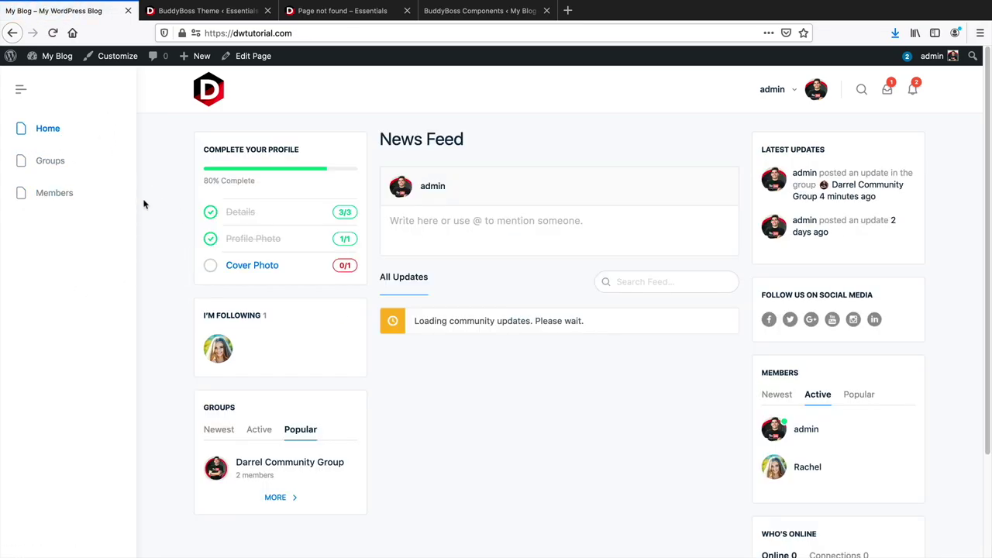
pyautogui.click(23, 91)
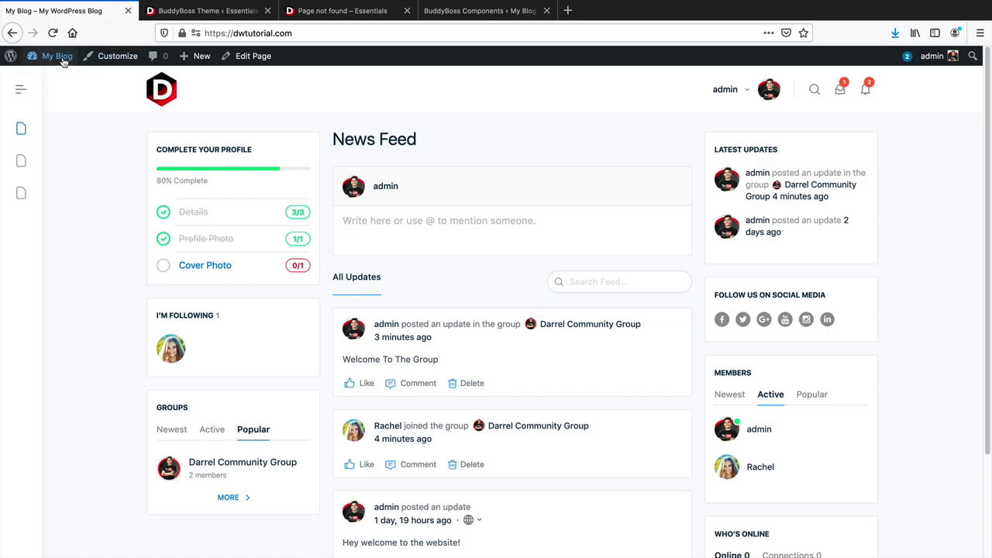
# Enable the Titlebar display location for Main Menu For Website and save the menu
pyautogui.moveTo(59, 57)
pyautogui.click(53, 126)
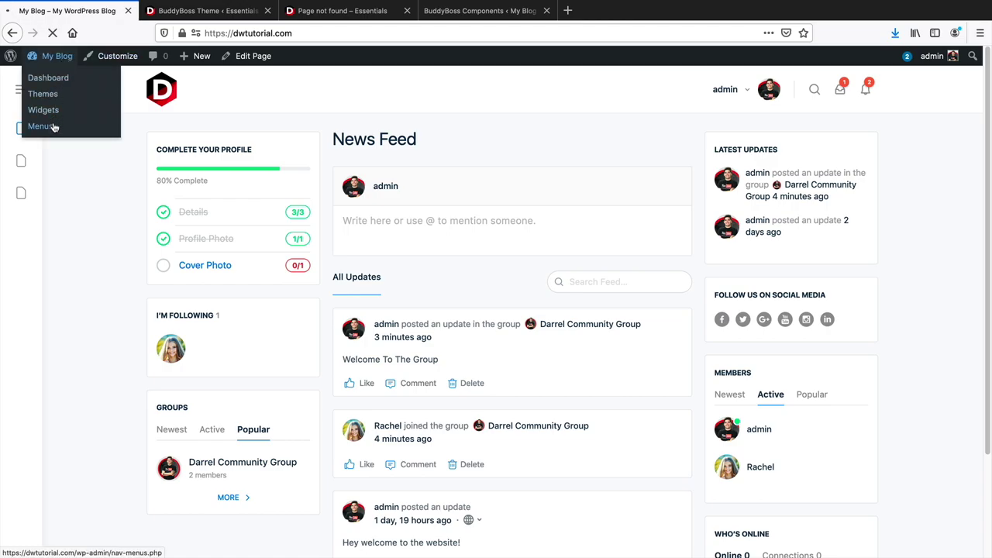
pyautogui.scroll(-1, 438, 418)
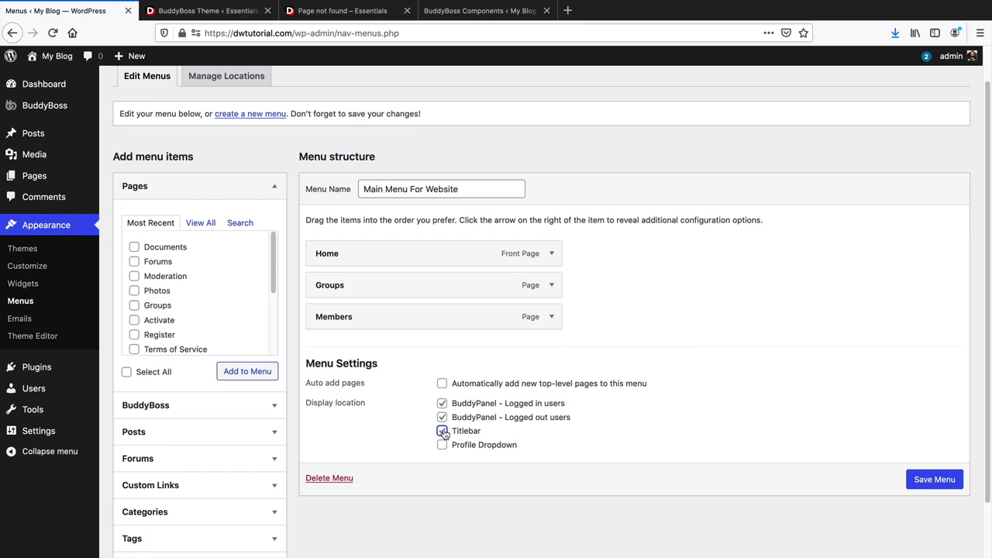
pyautogui.click(929, 481)
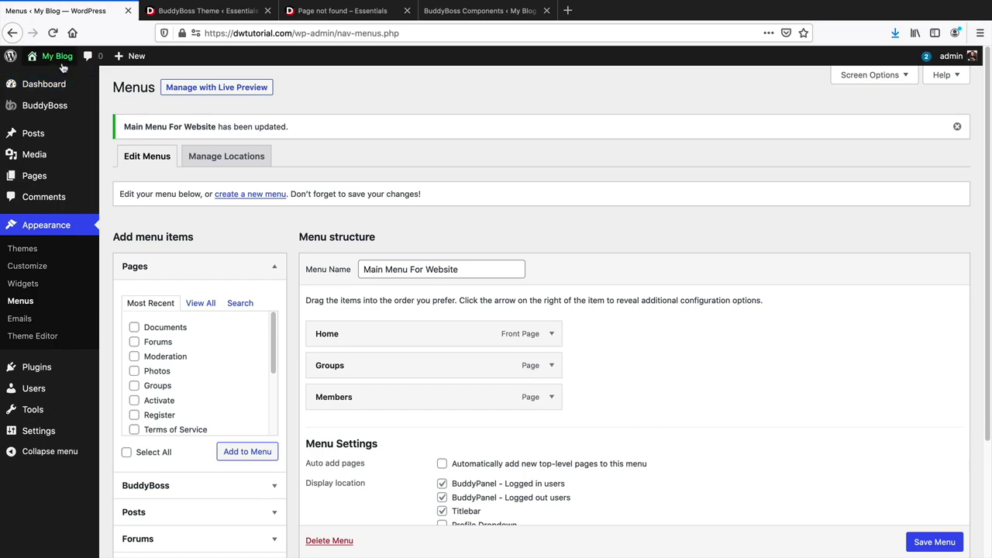
# Visit the live site's News Feed from the My Blog menu
pyautogui.moveTo(58, 57)
pyautogui.click(61, 79)
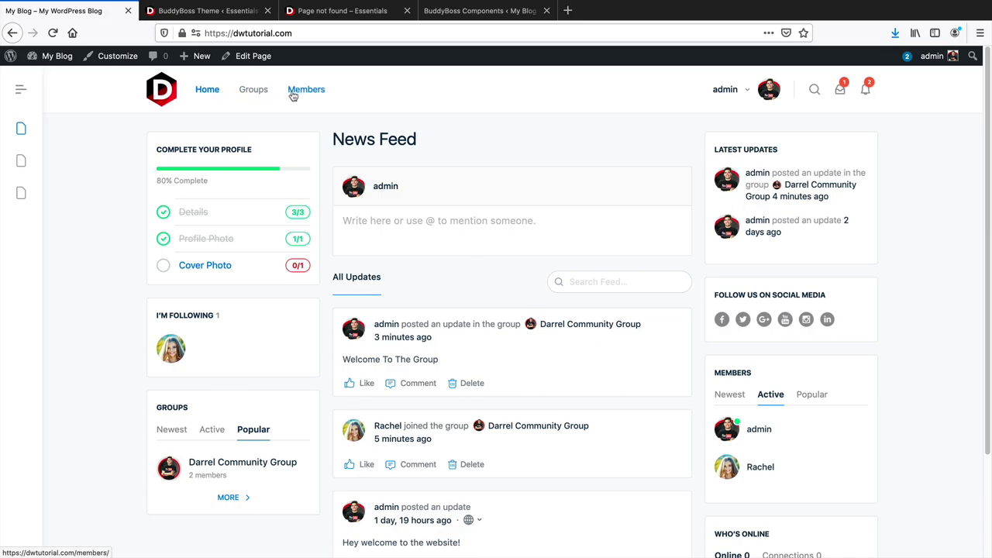
pyautogui.click(207, 91)
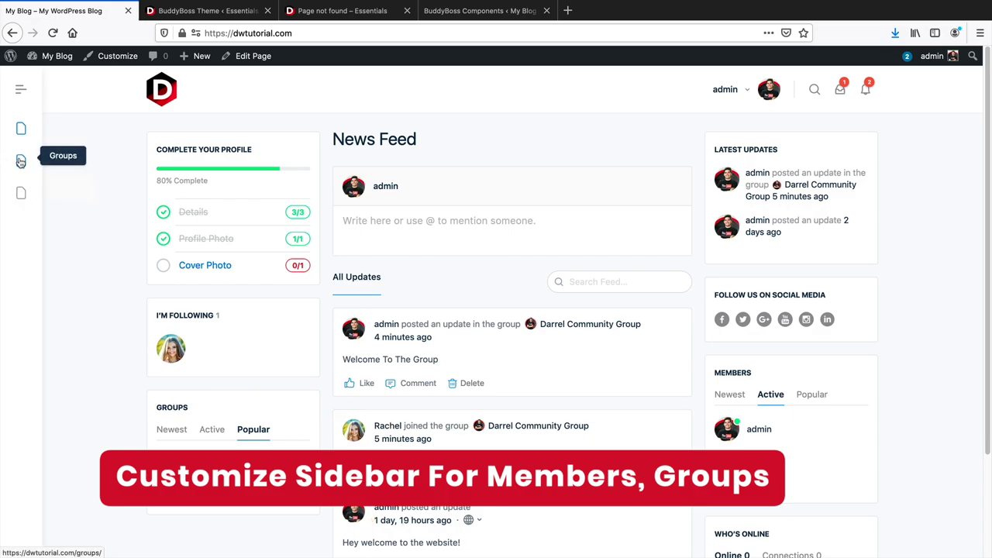
# From the Groups page, open the Customizer's Groups → Directory widget area
pyautogui.click(21, 161)
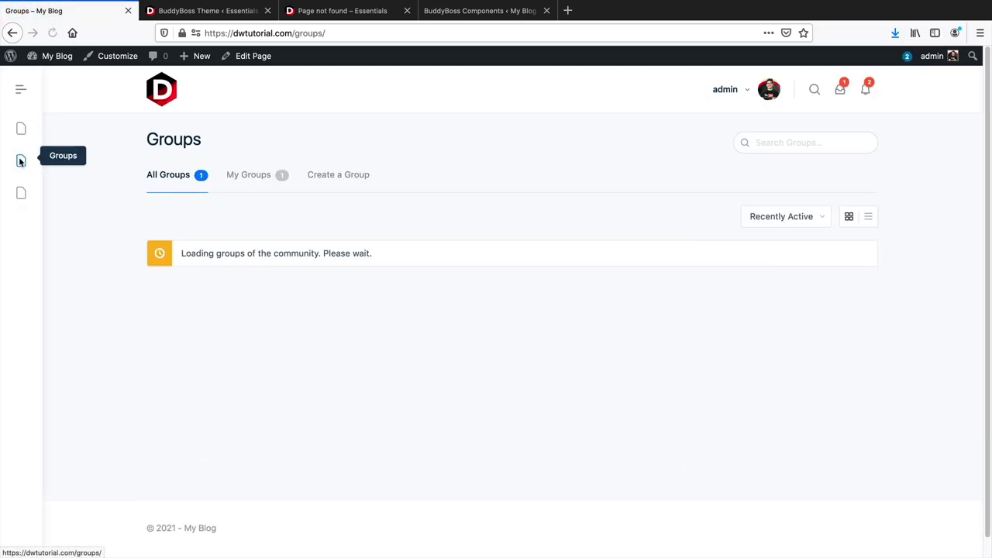
pyautogui.click(119, 61)
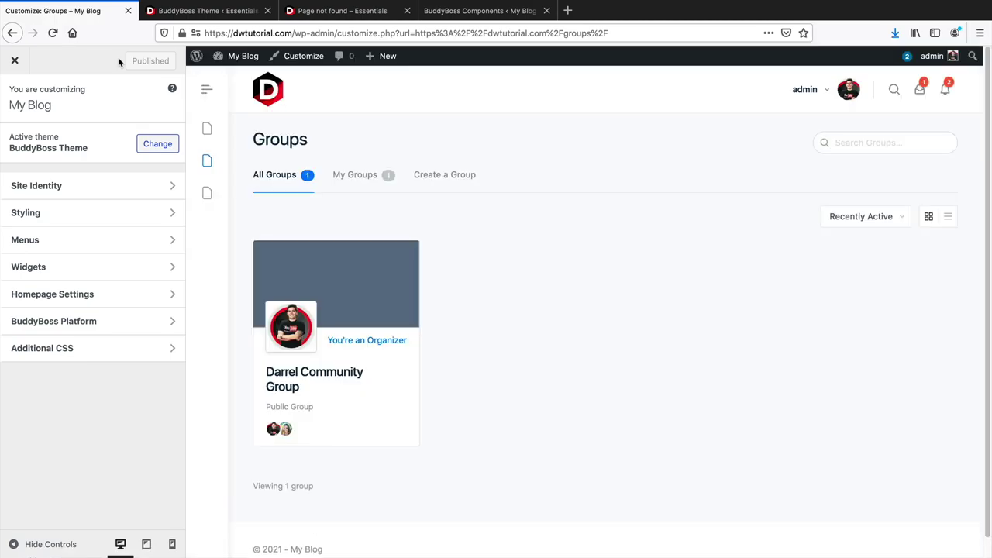
pyautogui.click(69, 267)
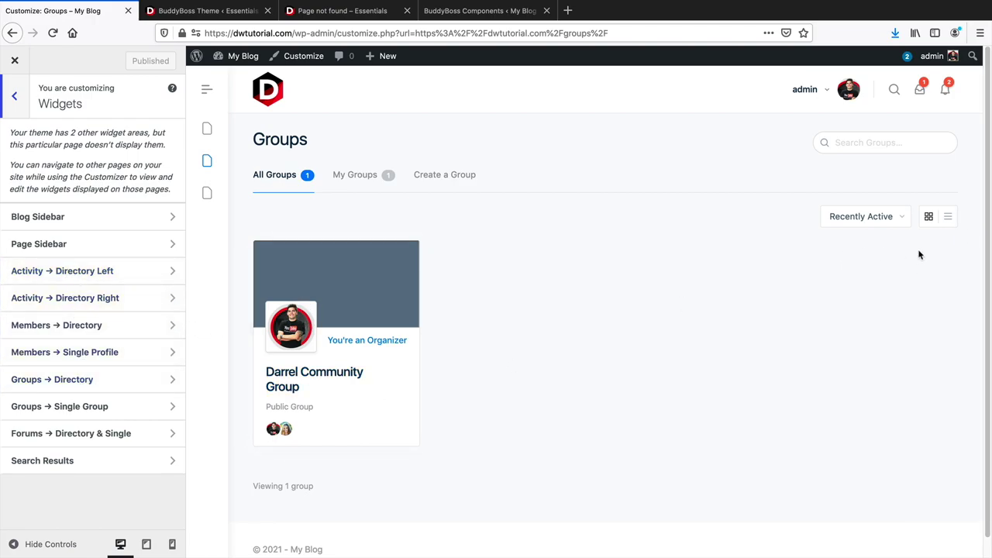
pyautogui.click(80, 383)
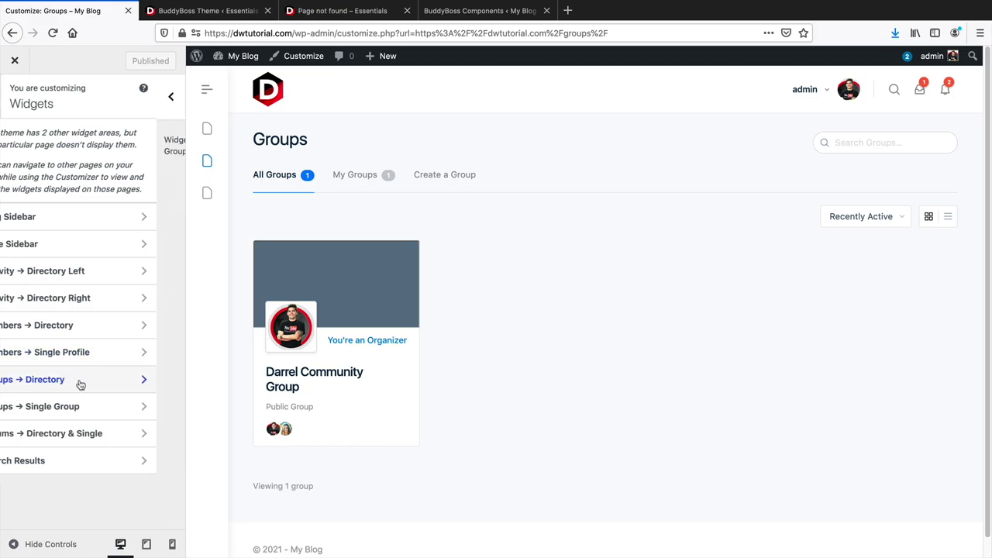
# Add the (BB) Recently Active Members widget to the Groups directory sidebar
pyautogui.click(150, 184)
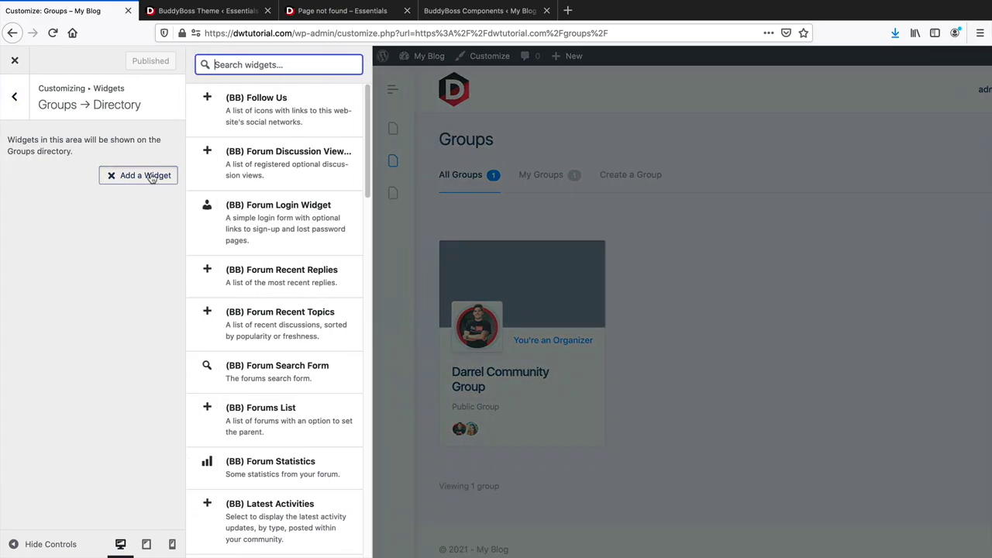
pyautogui.scroll(-5, 321, 405)
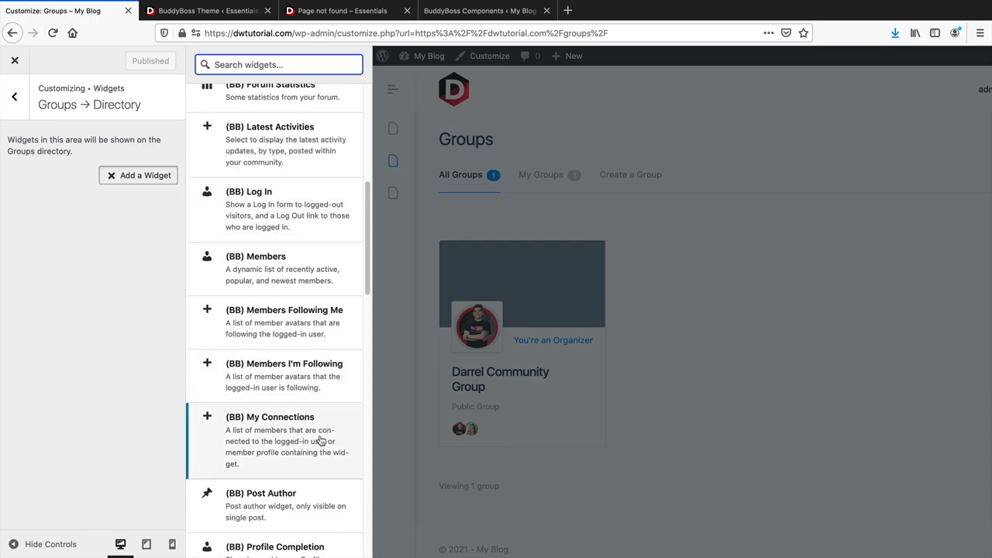
pyautogui.scroll(-2, 310, 483)
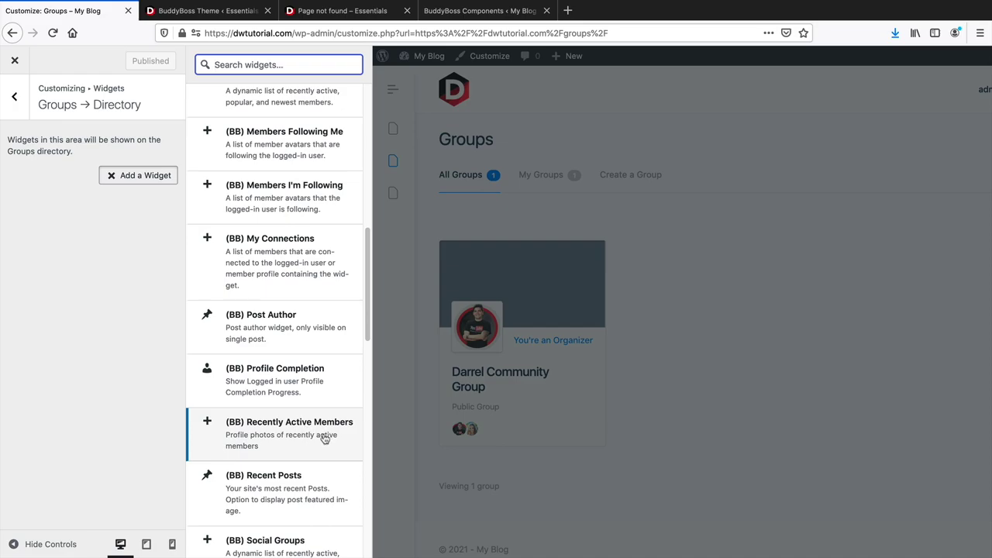
pyautogui.click(311, 442)
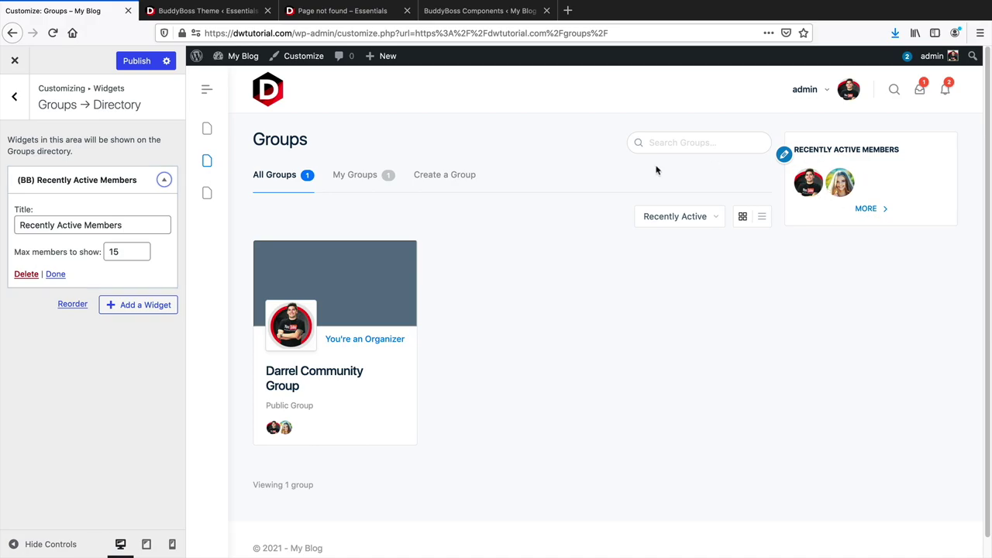
pyautogui.click(165, 182)
# Add the (BB) Members widget and publish the Groups sidebar changes
pyautogui.click(148, 212)
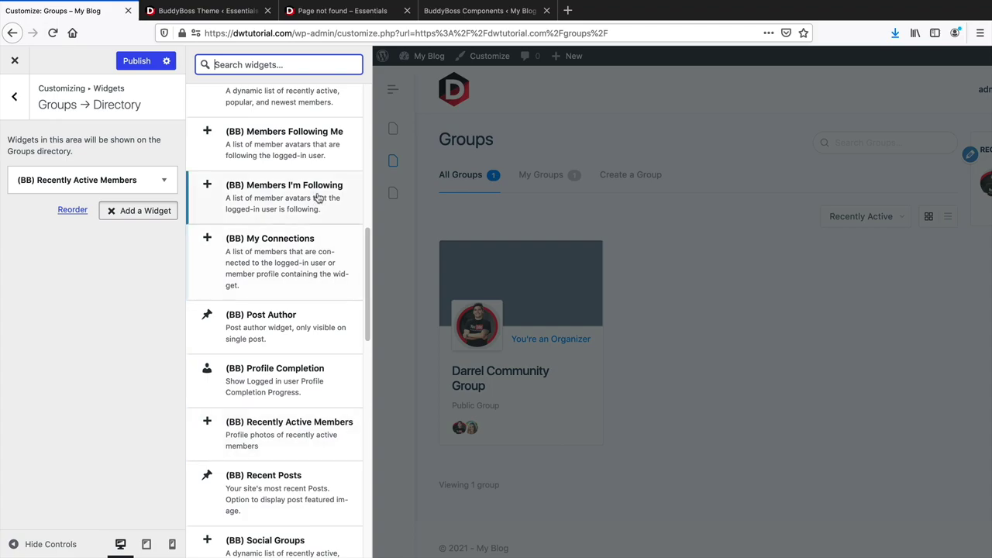
pyautogui.scroll(3, 322, 146)
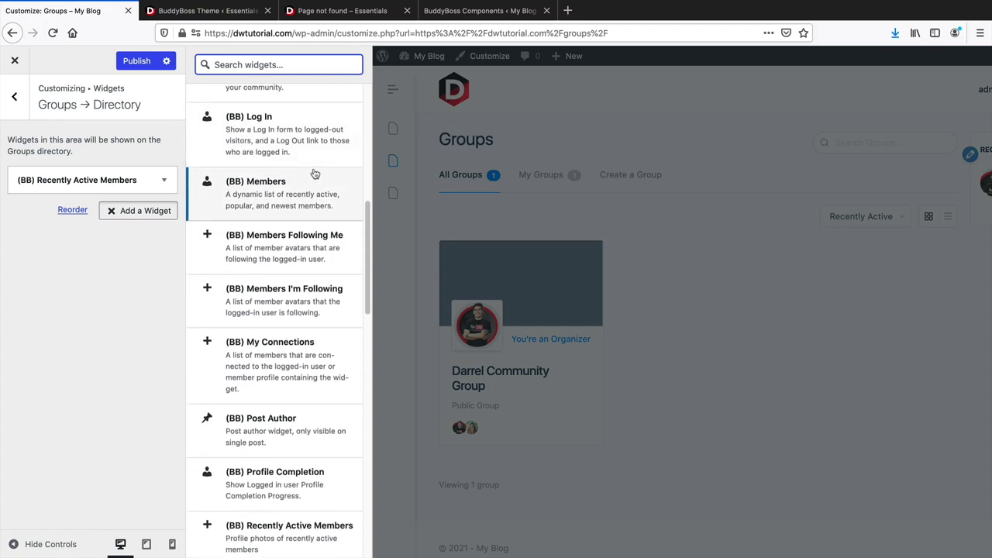
pyautogui.click(295, 198)
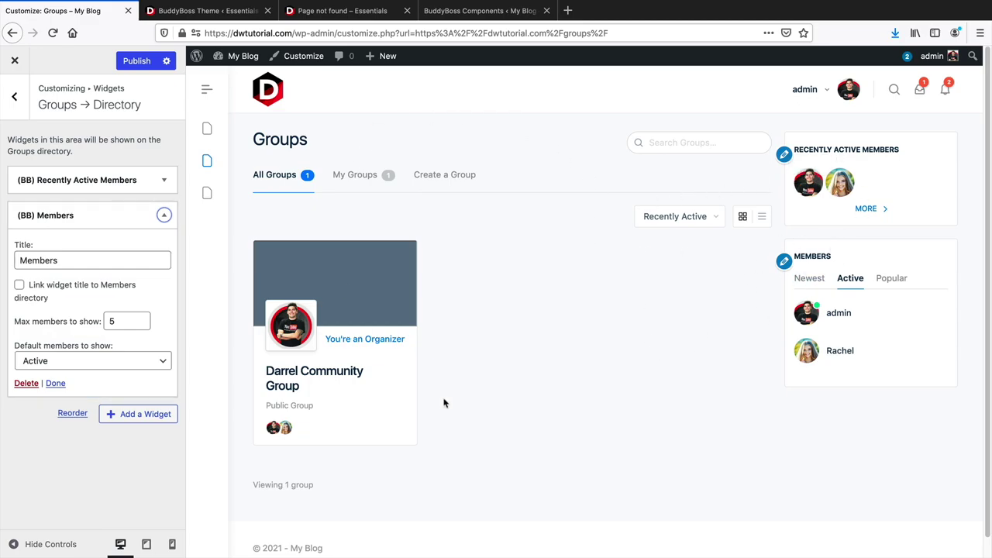
pyautogui.click(136, 62)
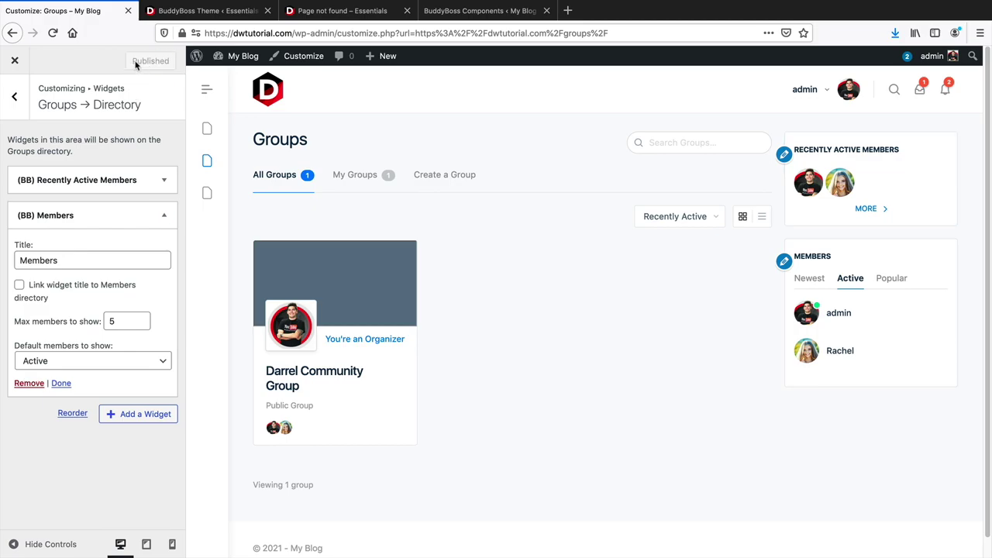
pyautogui.click(15, 98)
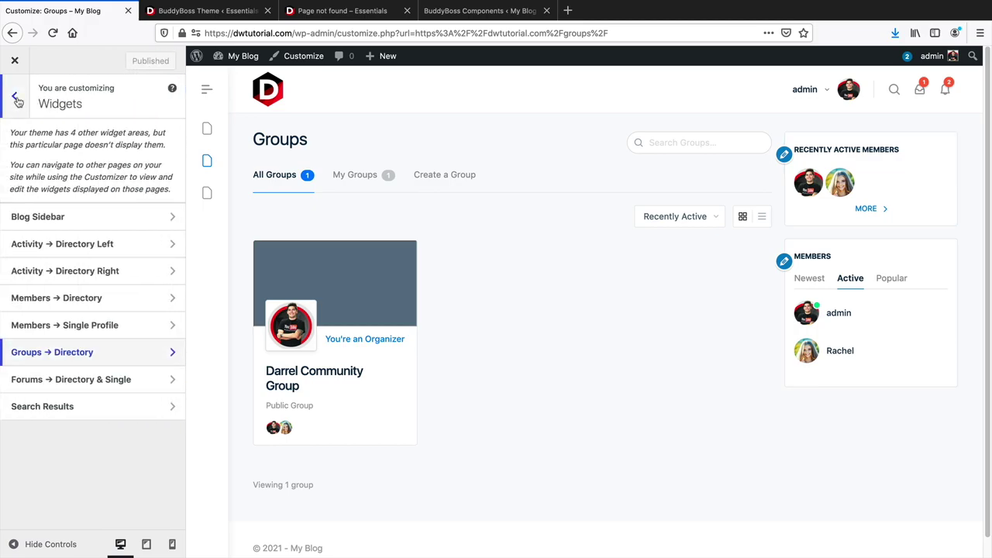
# Preview the Members directory and open its Members → Directory widget area
pyautogui.click(17, 99)
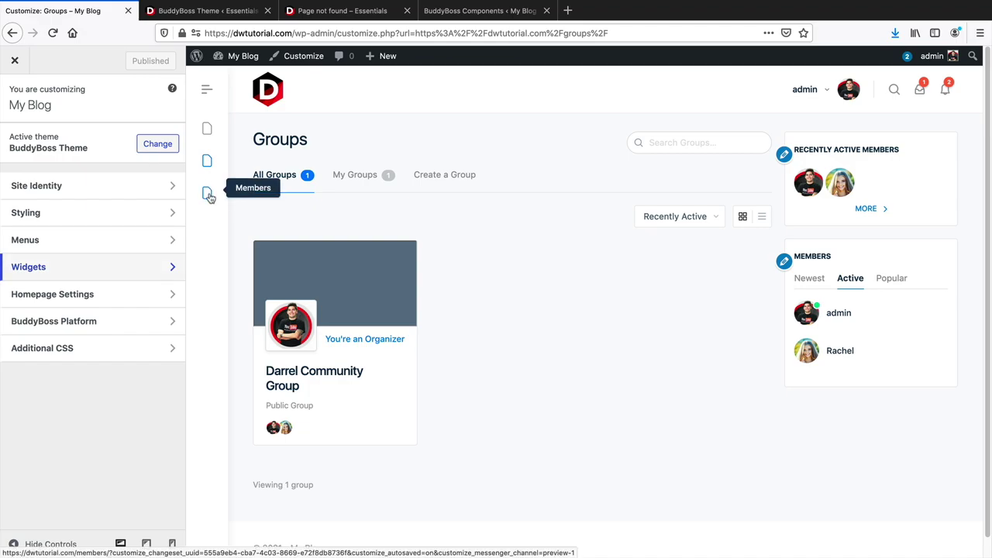
pyautogui.click(208, 195)
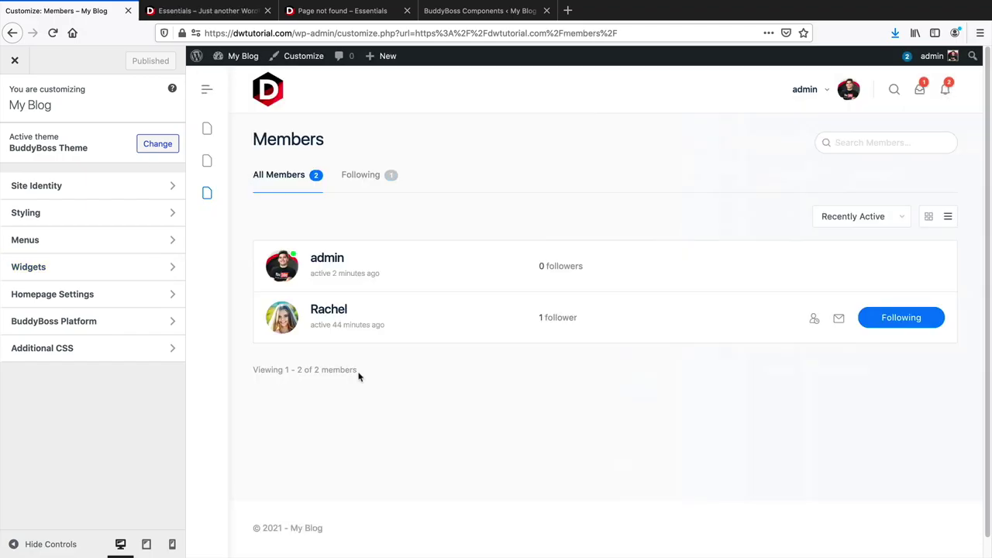
pyautogui.click(117, 270)
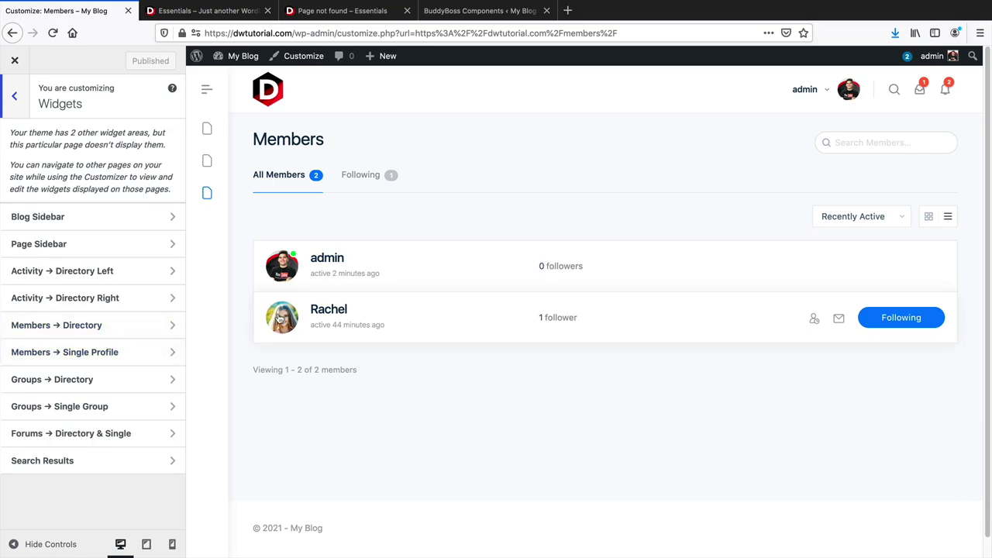
pyautogui.click(81, 329)
# Search widgets for 'grou' and add the (BB) Social Groups widget to the Members sidebar
pyautogui.click(140, 178)
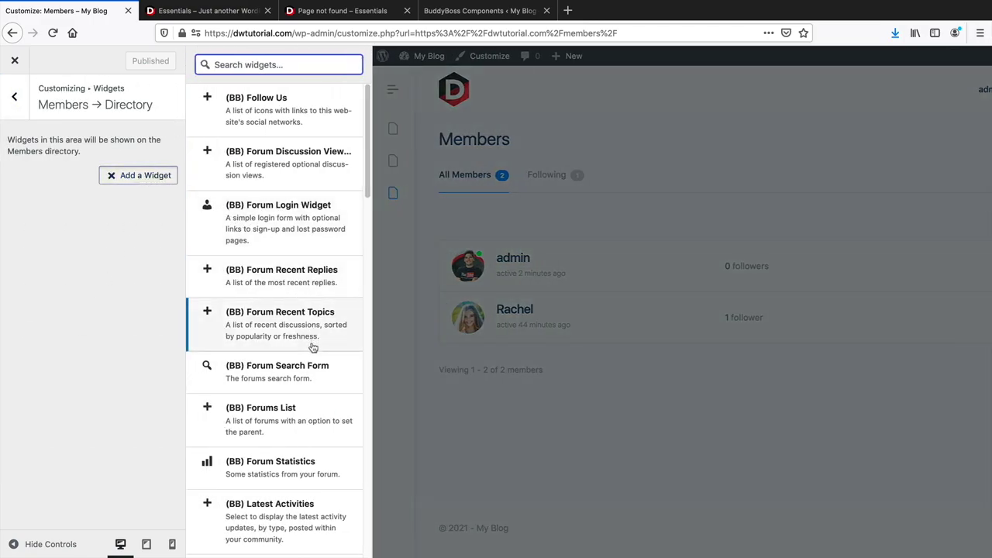
pyautogui.scroll(-9, 322, 302)
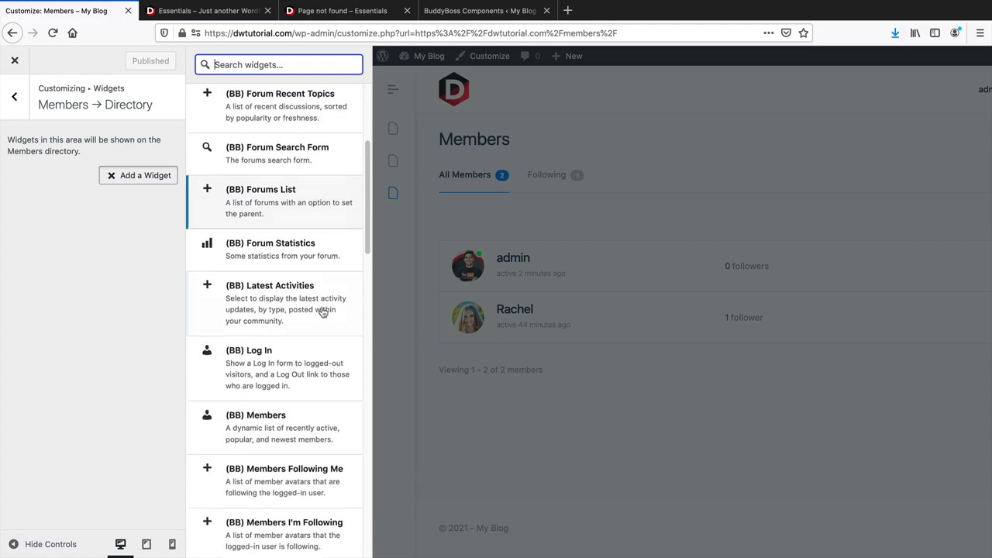
pyautogui.scroll(-4, 323, 313)
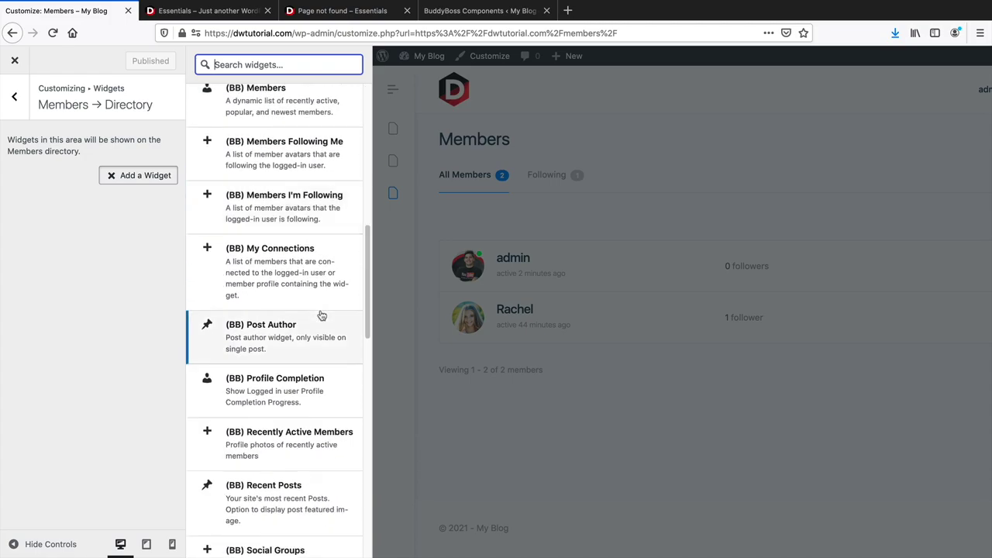
pyautogui.scroll(6, 318, 317)
pyautogui.write('gr')
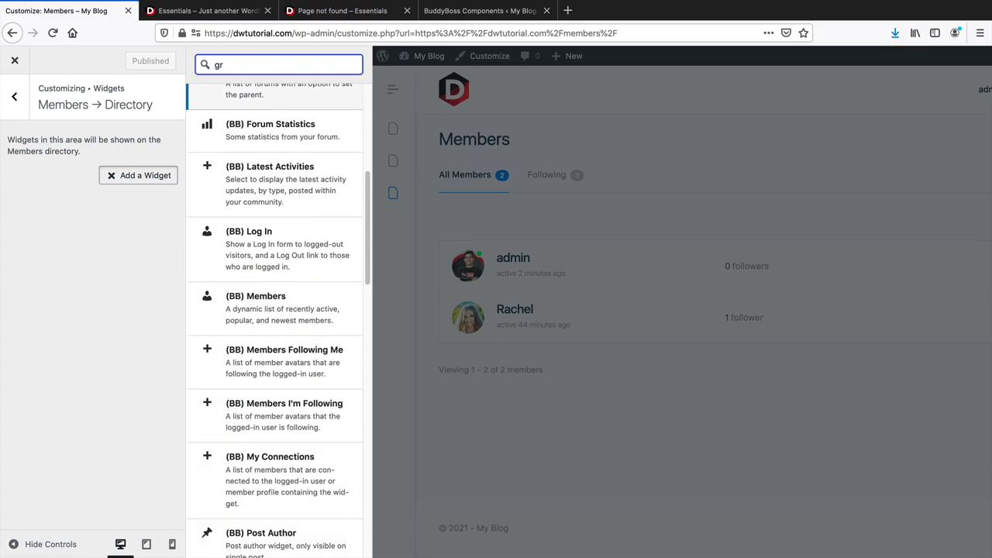
pyautogui.write('ou')
pyautogui.click(283, 111)
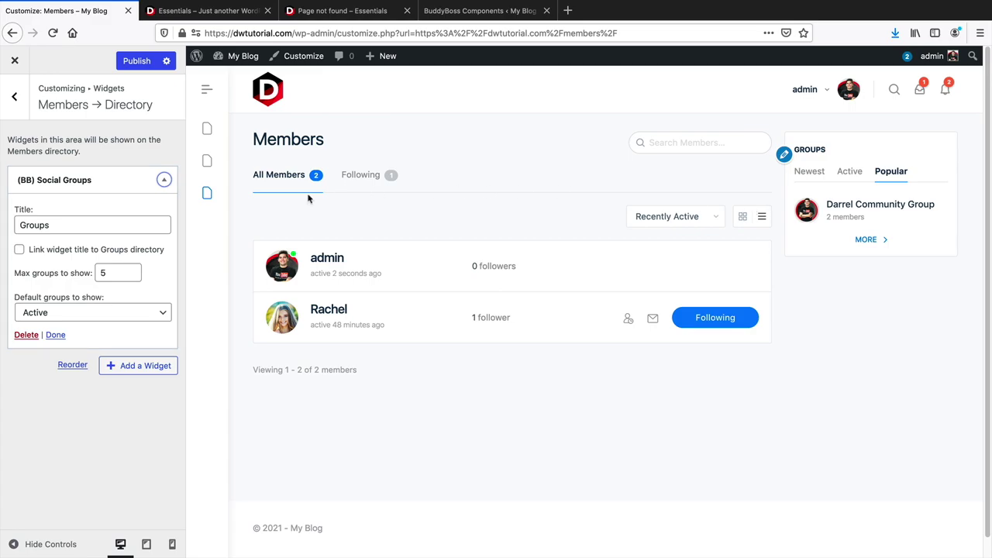
pyautogui.click(162, 181)
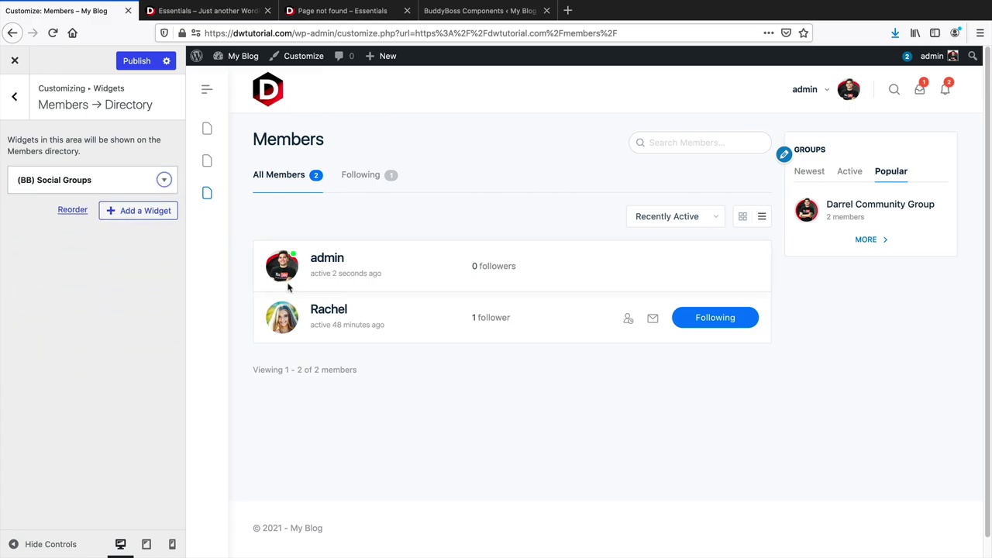
# Publish the widget changes and close the Customizer
pyautogui.click(14, 96)
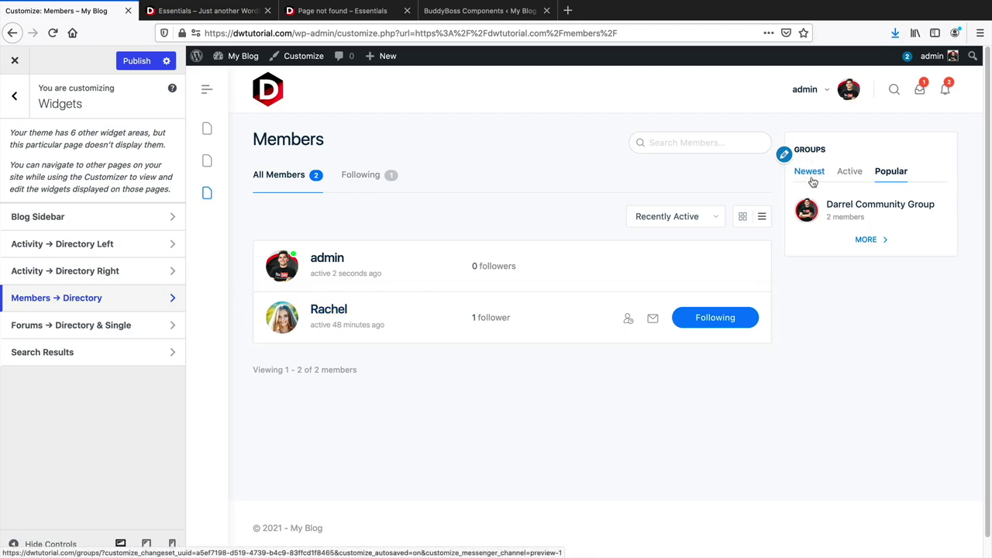
pyautogui.click(140, 62)
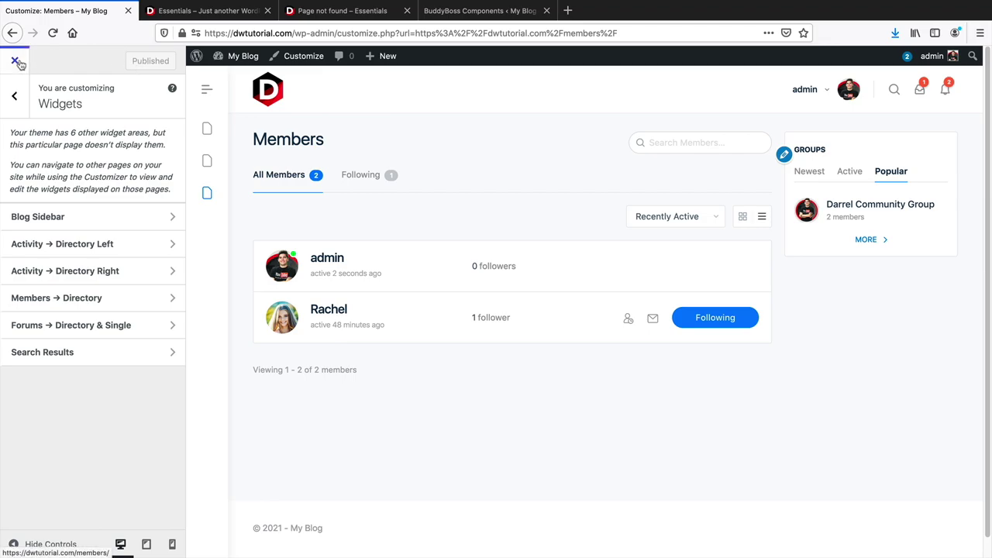
pyautogui.click(17, 61)
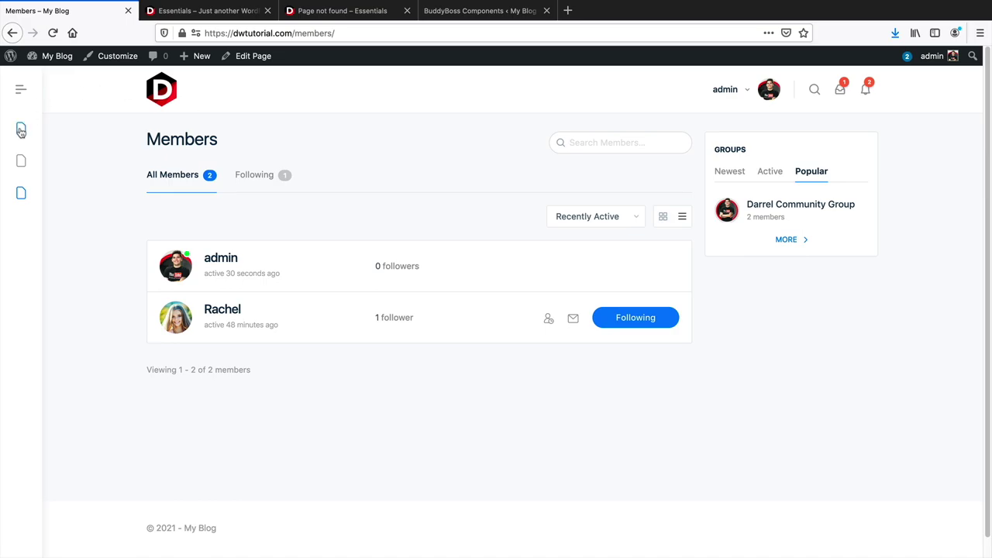
# Create and publish an empty page titled 'Main Members', then go to All Pages
pyautogui.moveTo(200, 59)
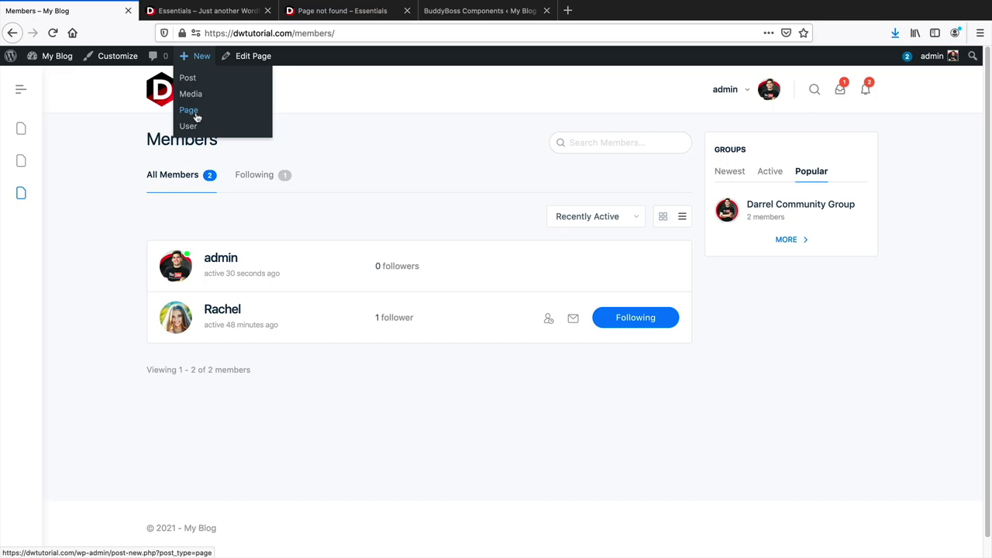
pyautogui.click(196, 116)
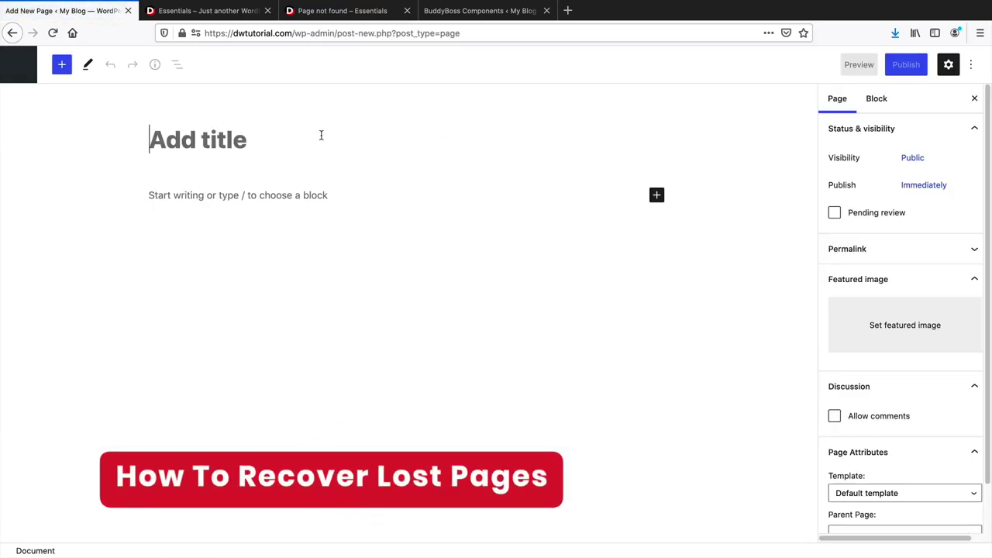
pyautogui.write('M')
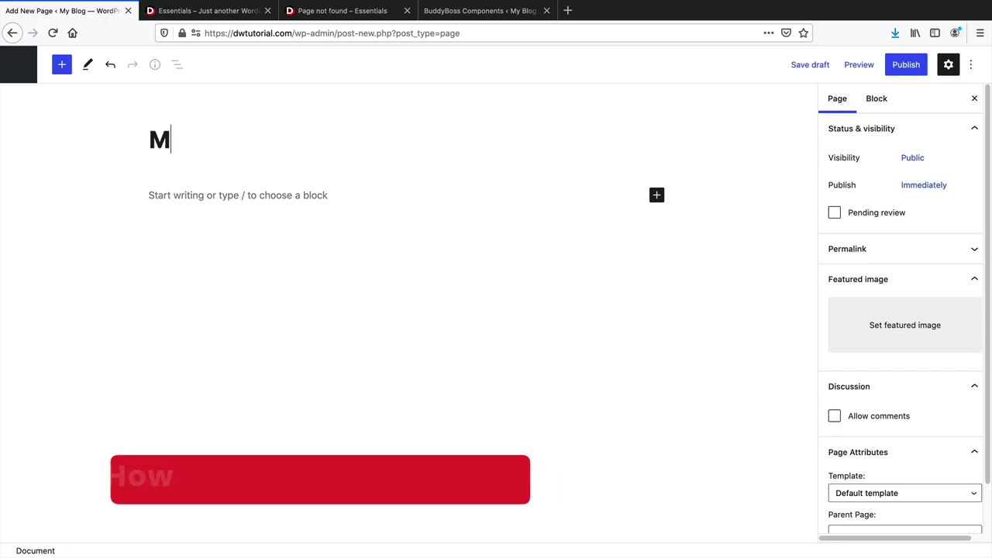
pyautogui.write('ain Members')
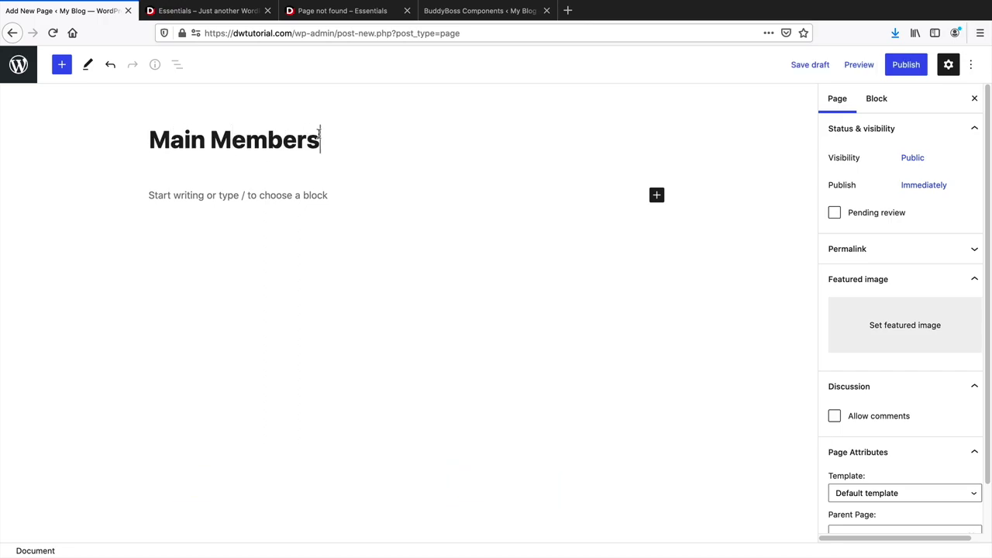
pyautogui.click(903, 68)
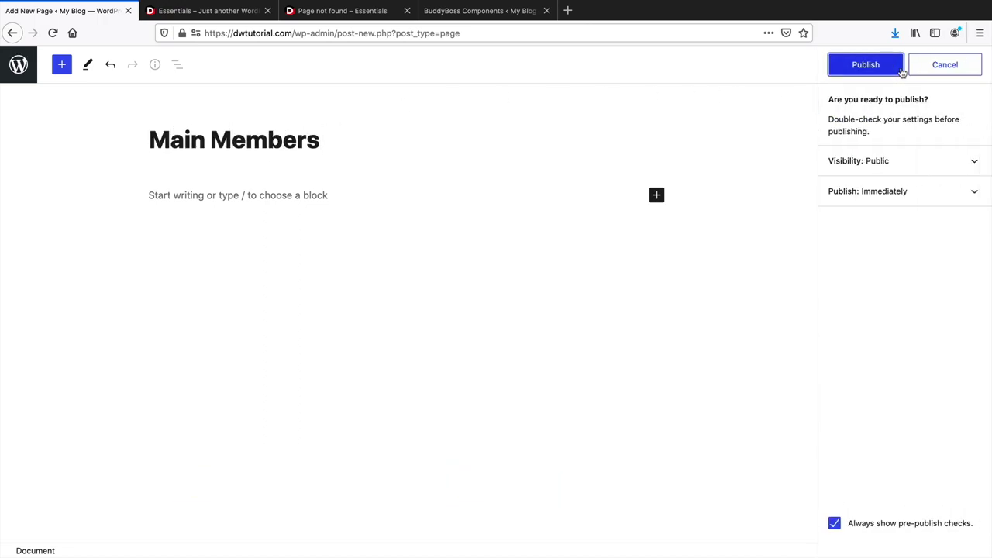
pyautogui.click(873, 68)
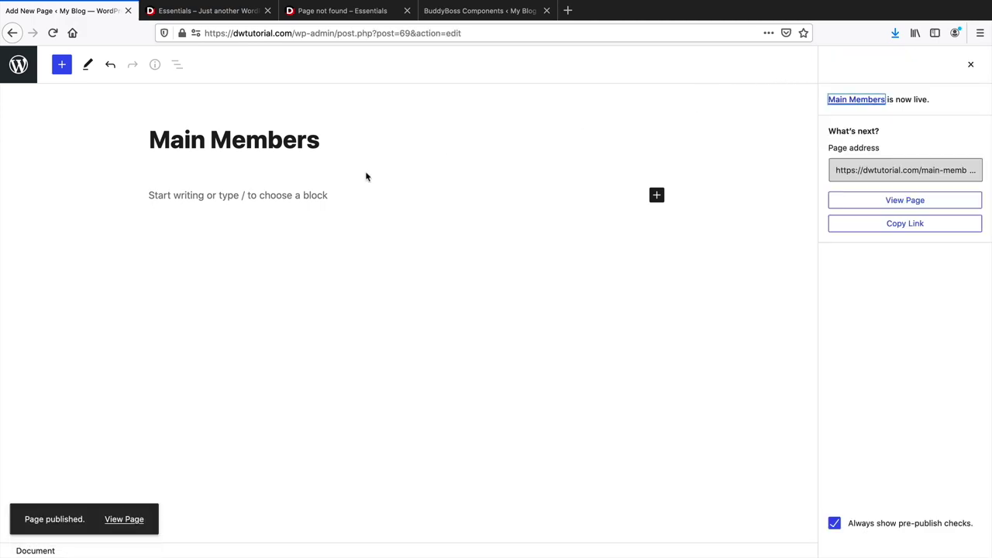
pyautogui.click(18, 68)
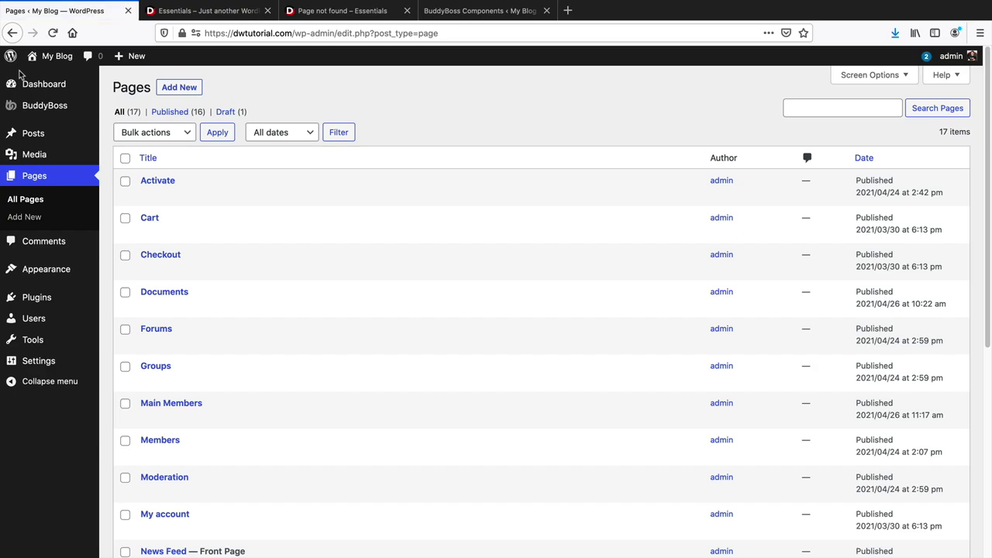
# In BuddyBoss Settings > Pages, assign Main Members to the Members directory and save
pyautogui.moveTo(23, 107)
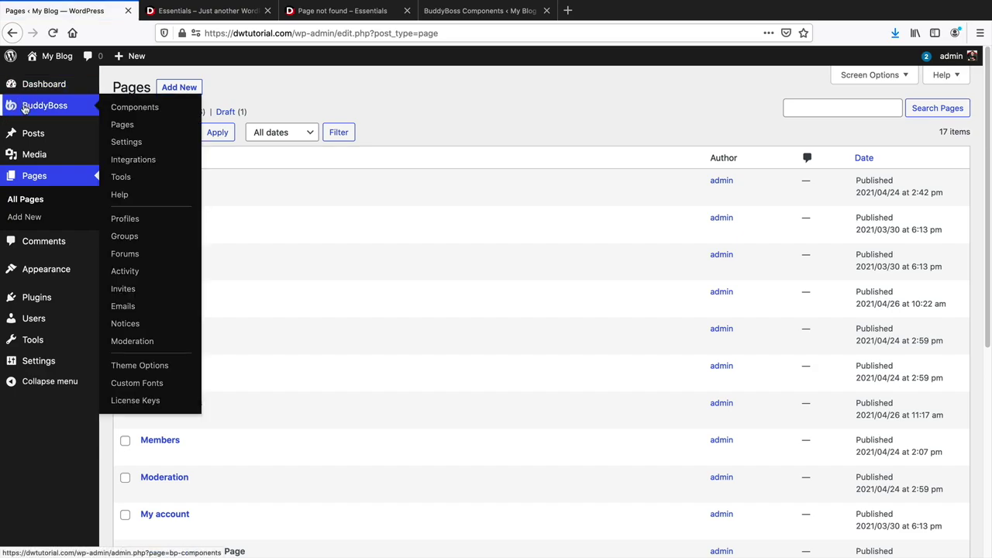
pyautogui.click(136, 147)
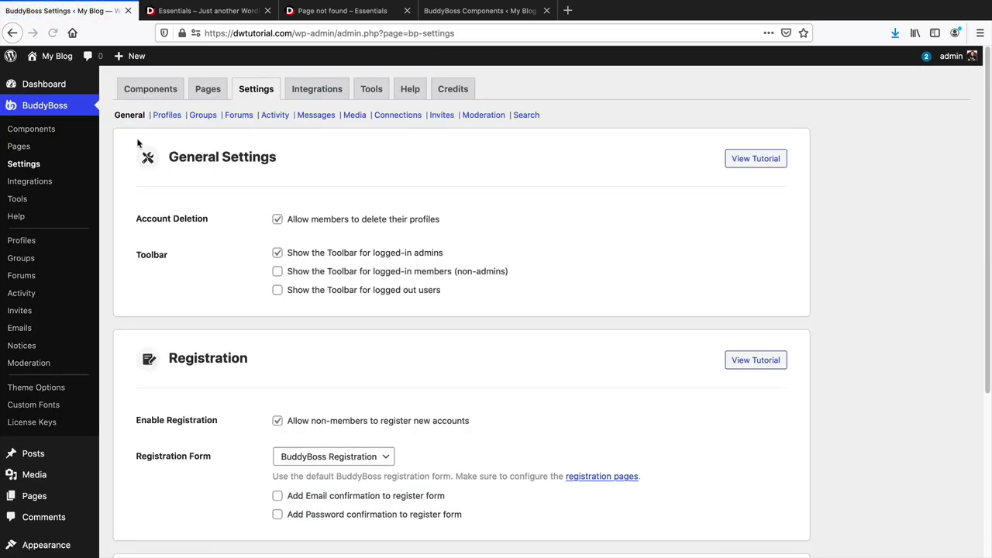
pyautogui.click(203, 89)
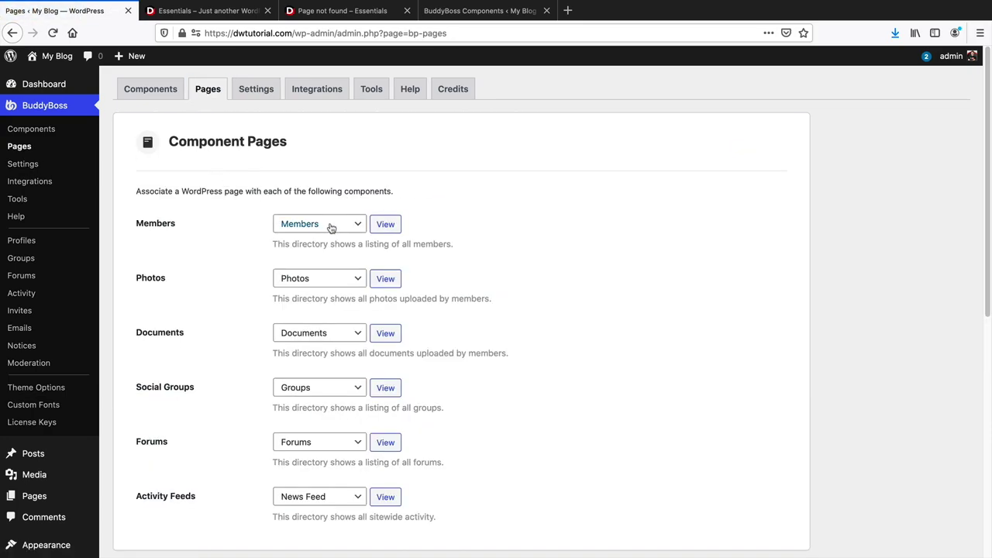
pyautogui.moveTo(136, 224); pyautogui.dragTo(194, 226)
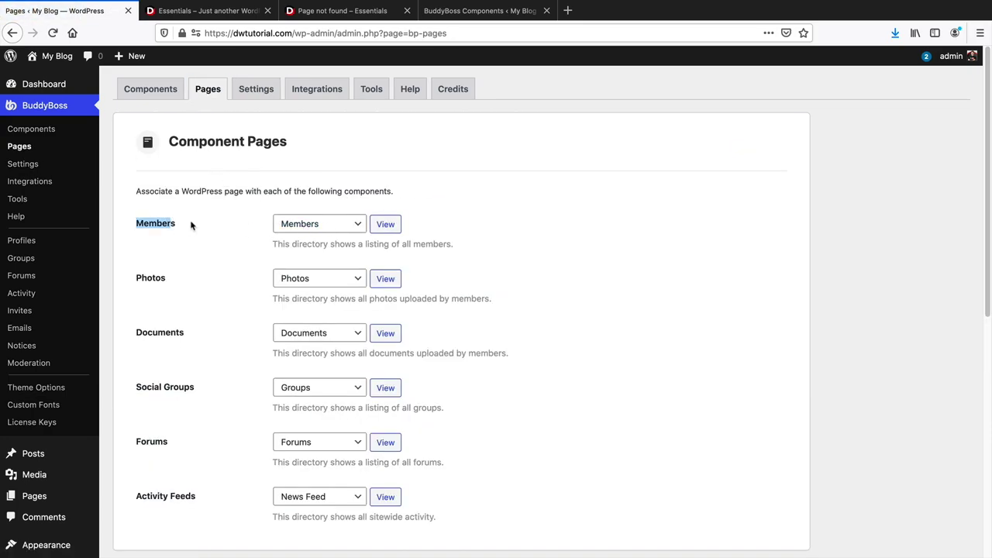
pyautogui.click(322, 225)
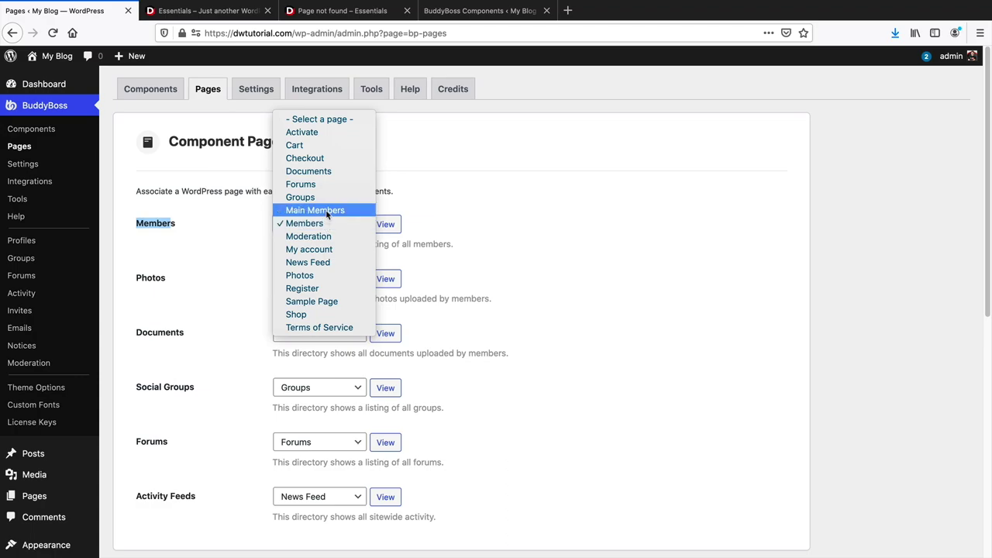
pyautogui.click(327, 214)
pyautogui.scroll(-5, 513, 301)
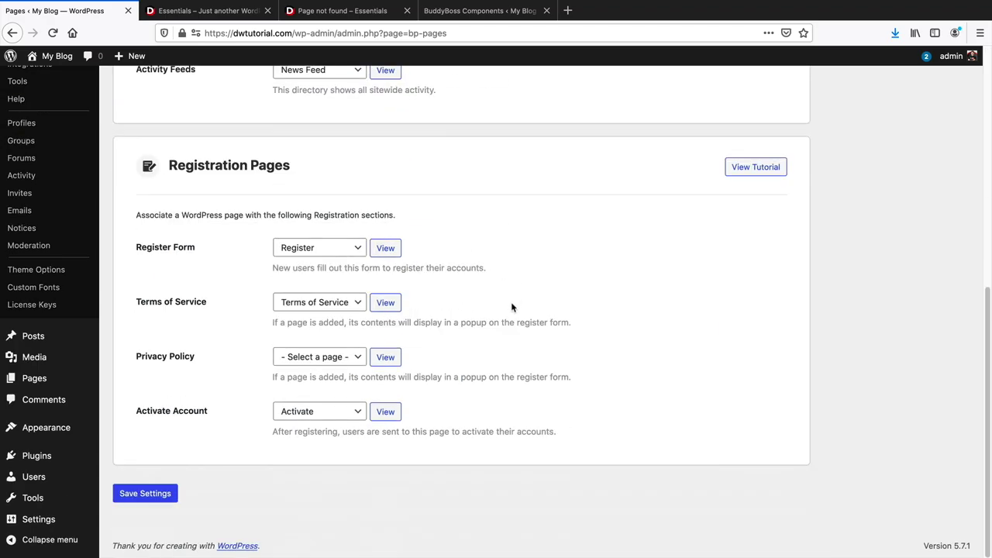
pyautogui.click(133, 494)
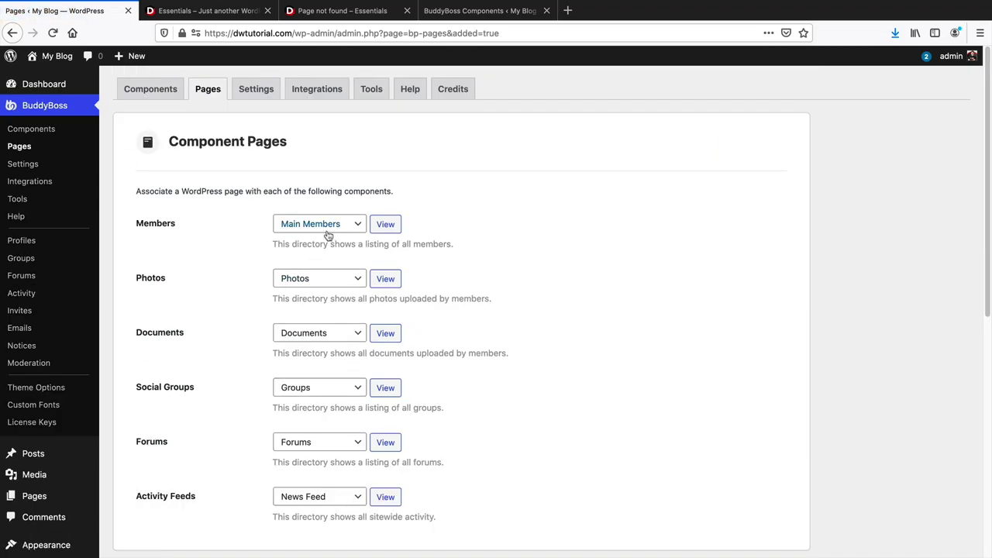
pyautogui.scroll(-3, 83, 435)
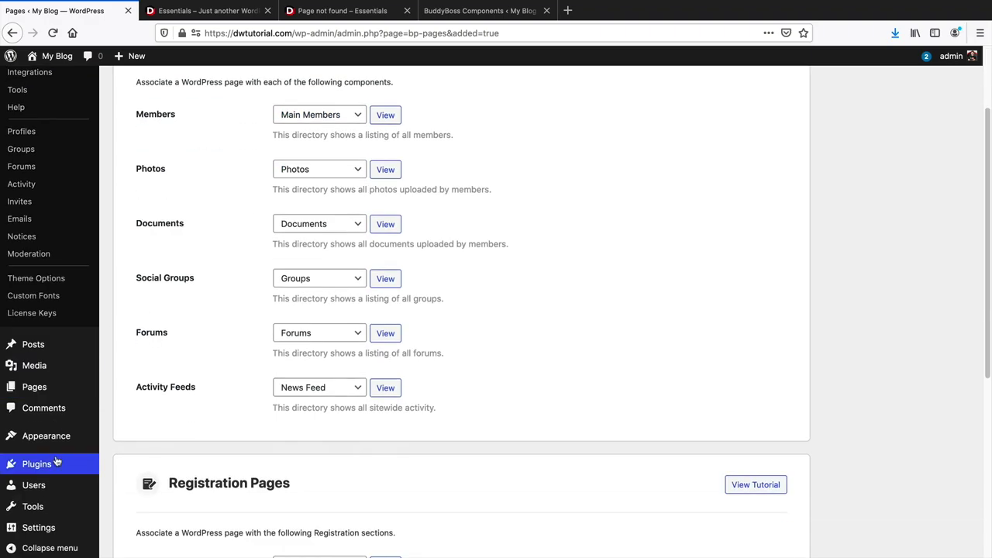
# Add the Main Members page to Main Menu For Website and save the menu
pyautogui.moveTo(66, 435)
pyautogui.click(116, 488)
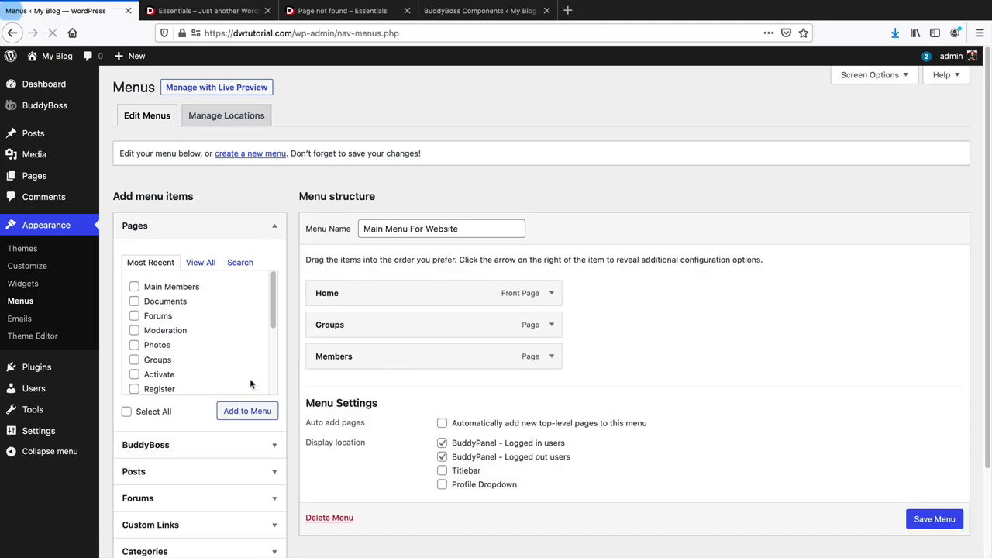
pyautogui.click(135, 287)
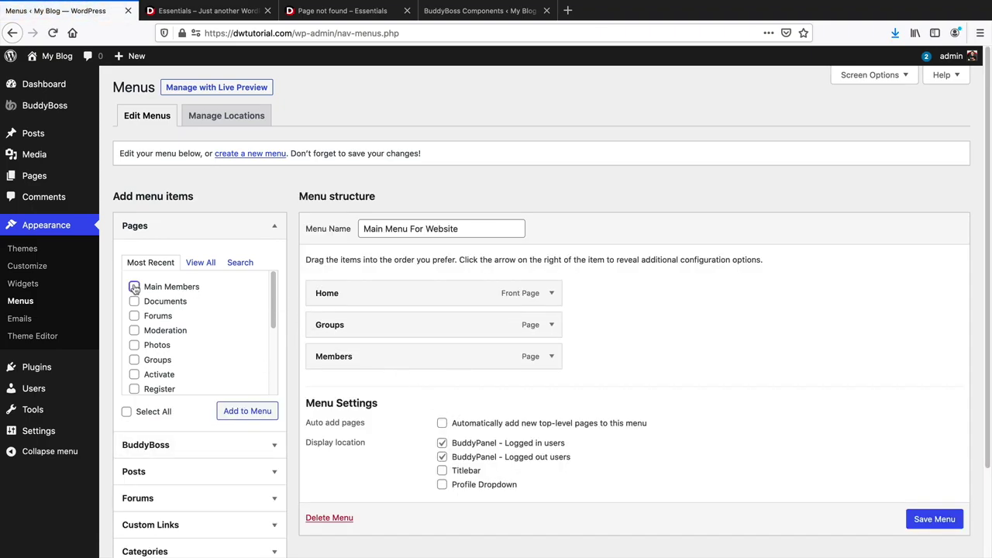
pyautogui.click(262, 414)
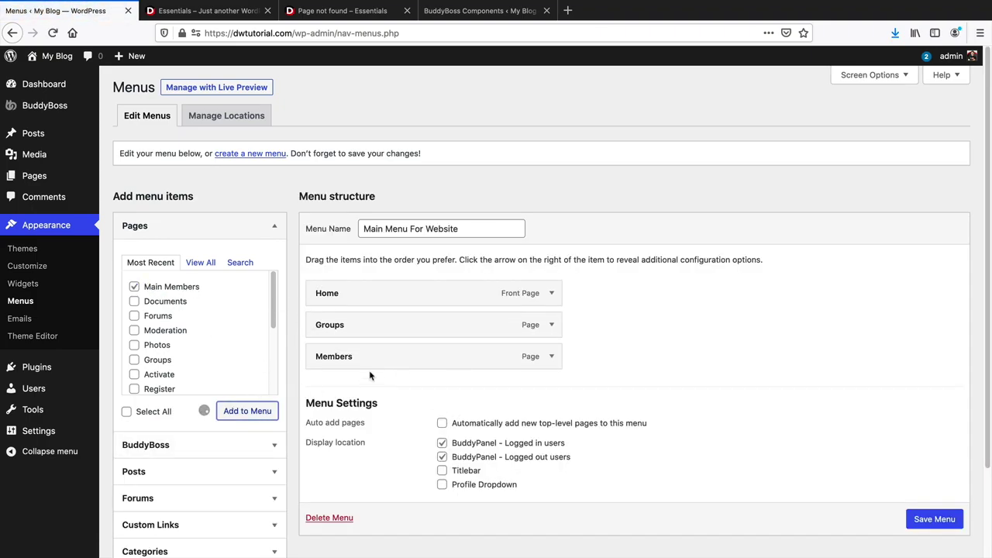
pyautogui.scroll(-1, 856, 542)
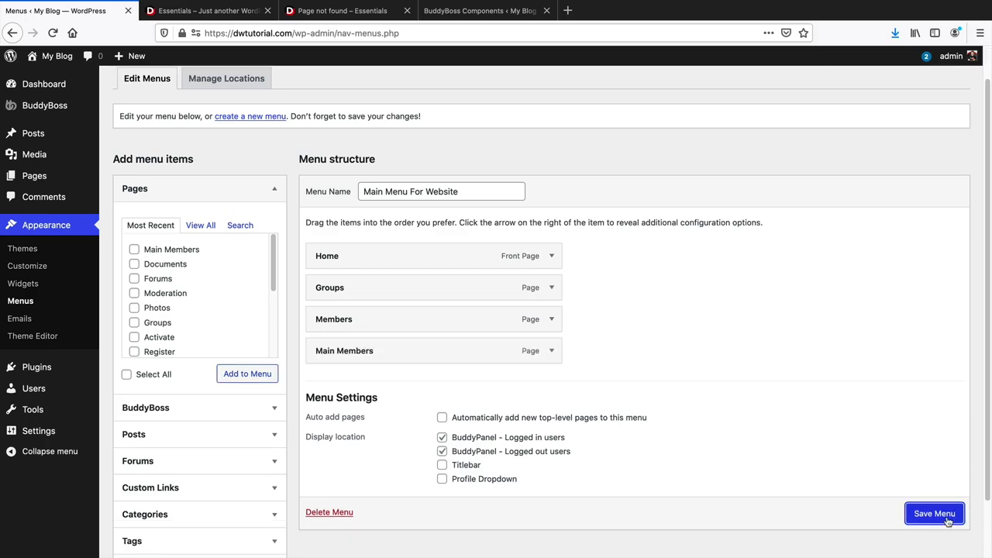
pyautogui.click(948, 518)
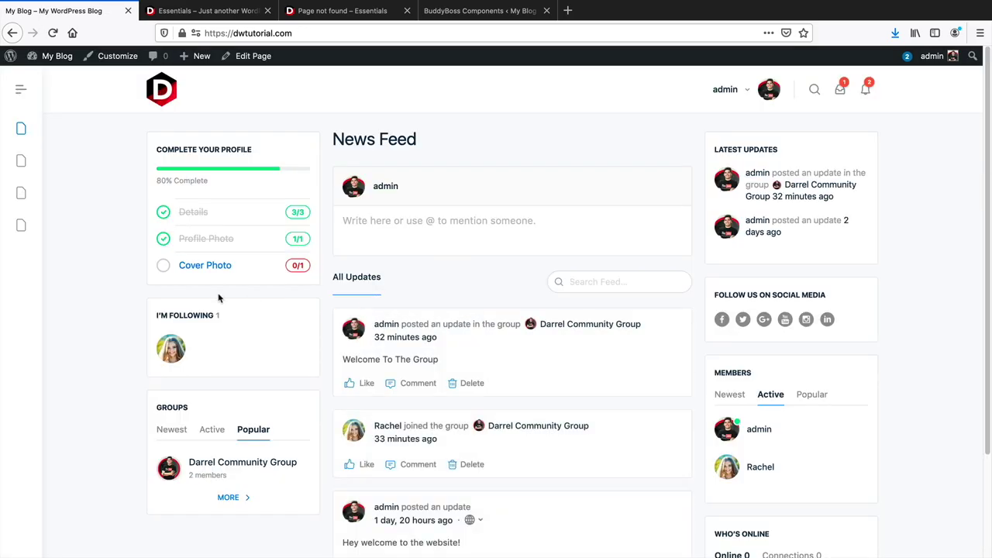
# Compare the old Members page with Main Members, then switch to the Essentials tab
pyautogui.click(23, 192)
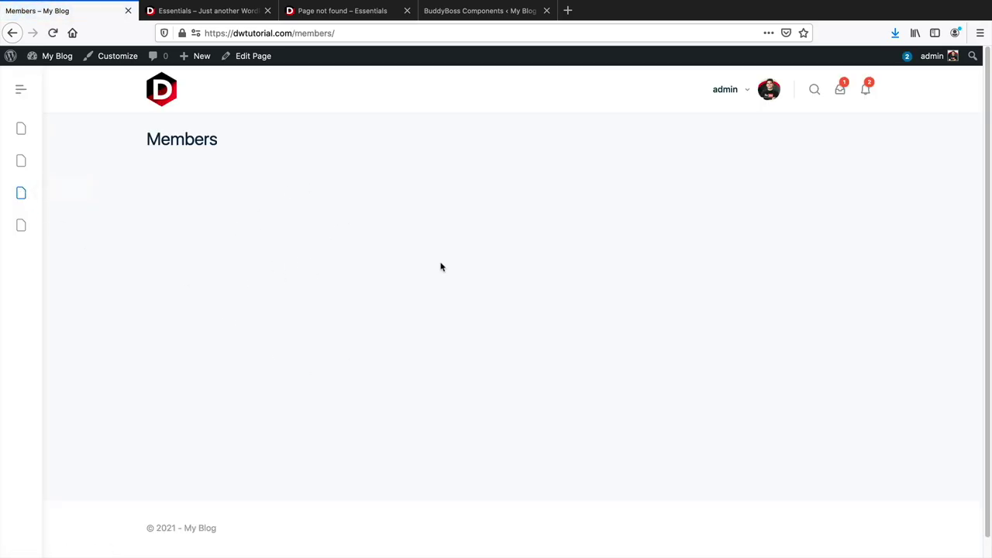
pyautogui.click(23, 227)
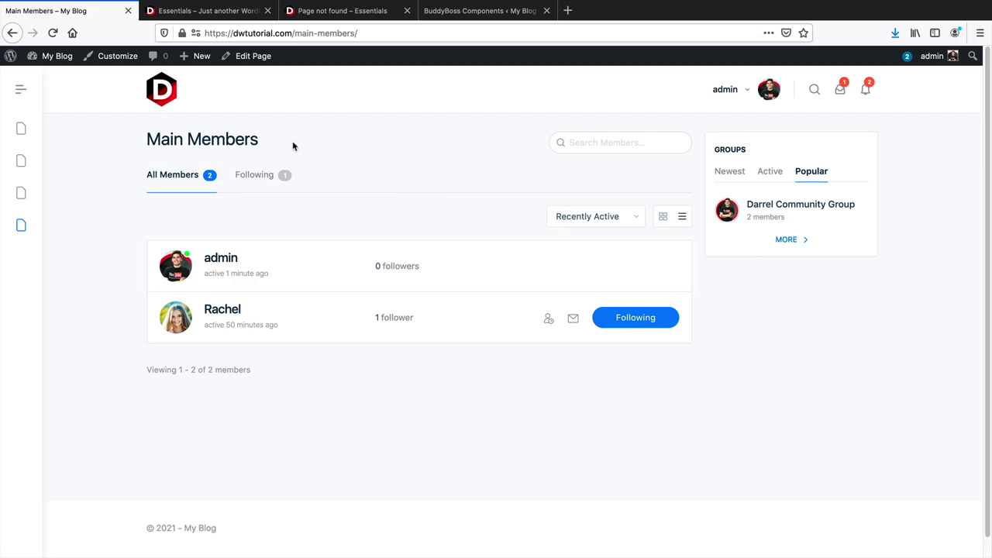
pyautogui.click(224, 13)
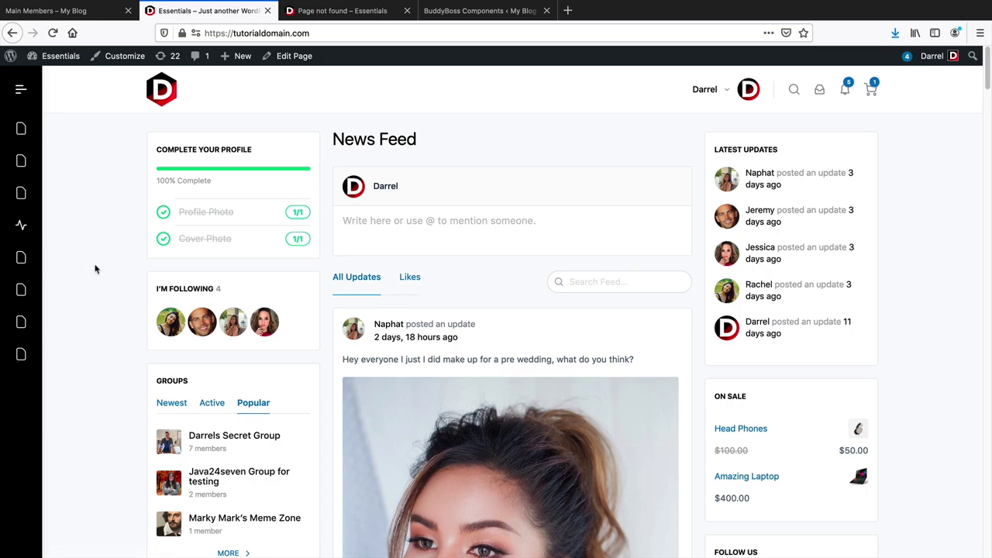
# Scroll through the My Blog News Feed home page
pyautogui.scroll(-1, 96, 269)
pyautogui.scroll(1, 139, 271)
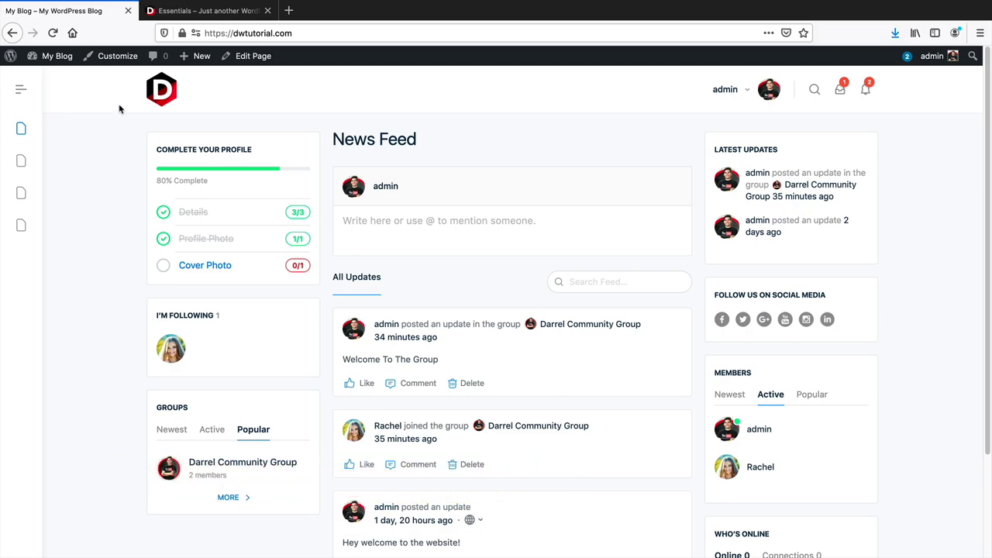
# Open BuddyBoss Settings from the admin dashboard and scroll to the Registration section
pyautogui.moveTo(56, 58)
pyautogui.click(48, 79)
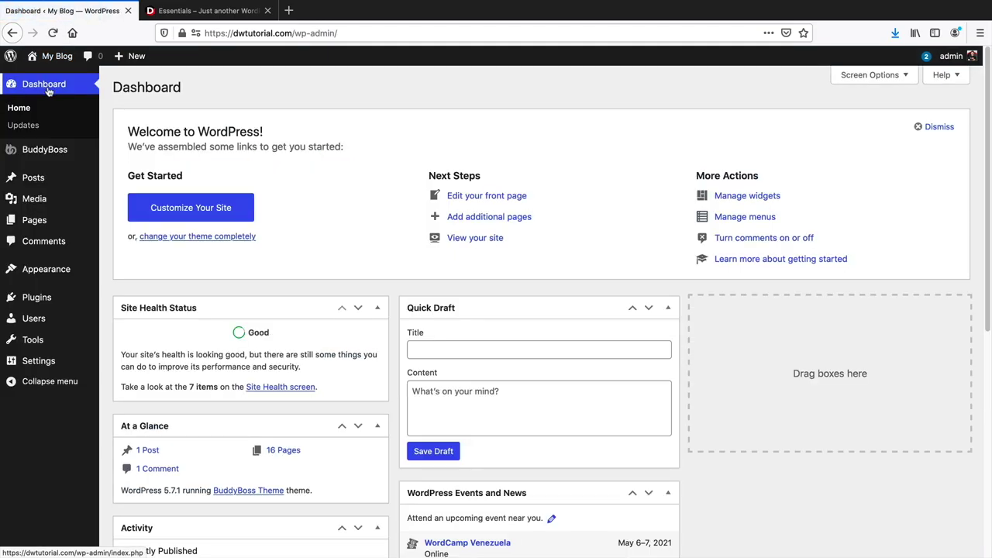
pyautogui.moveTo(52, 276)
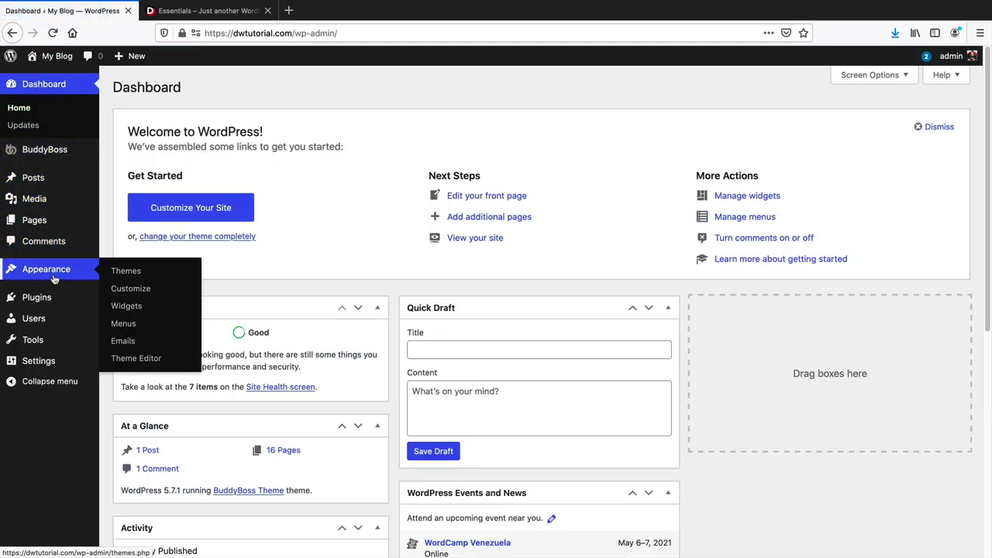
pyautogui.moveTo(74, 147)
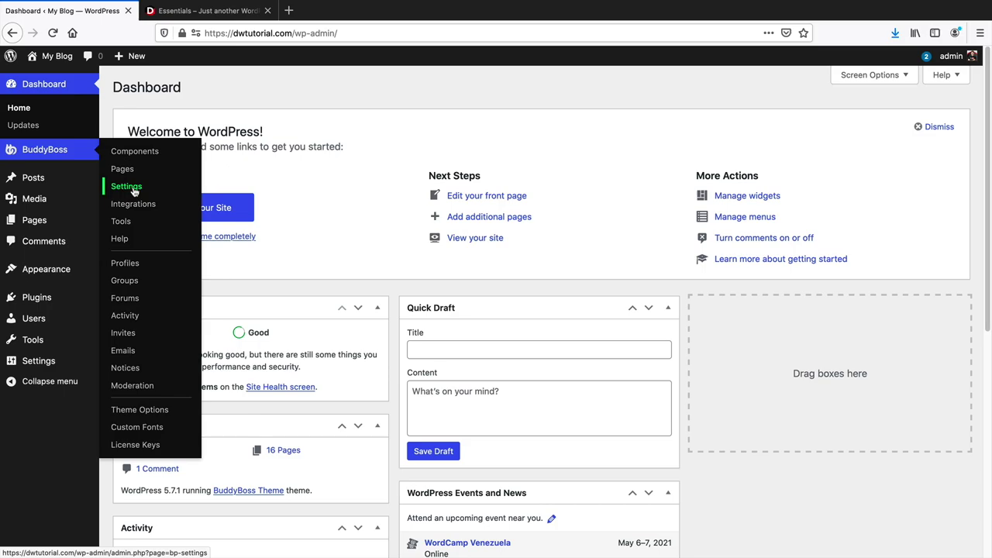
pyautogui.click(135, 192)
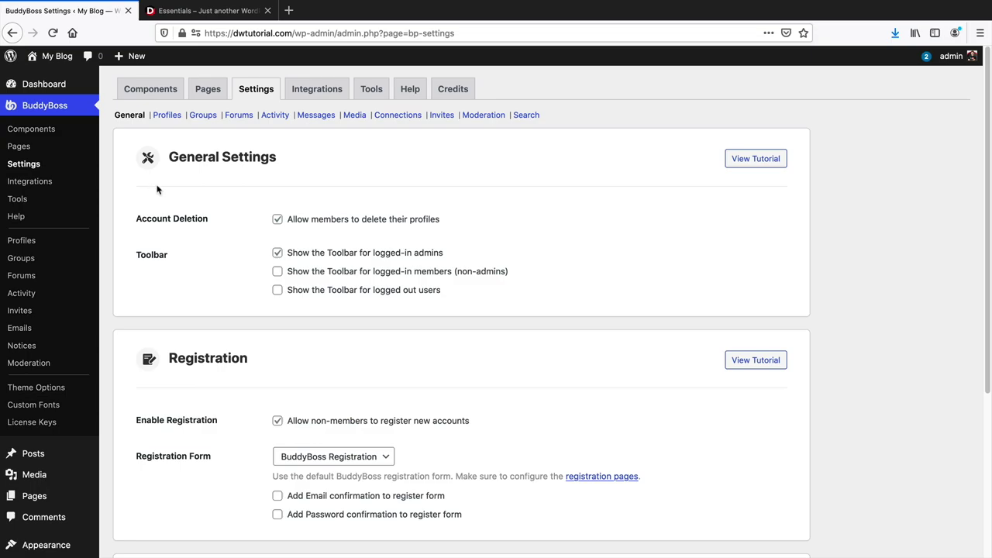
pyautogui.scroll(-3, 521, 256)
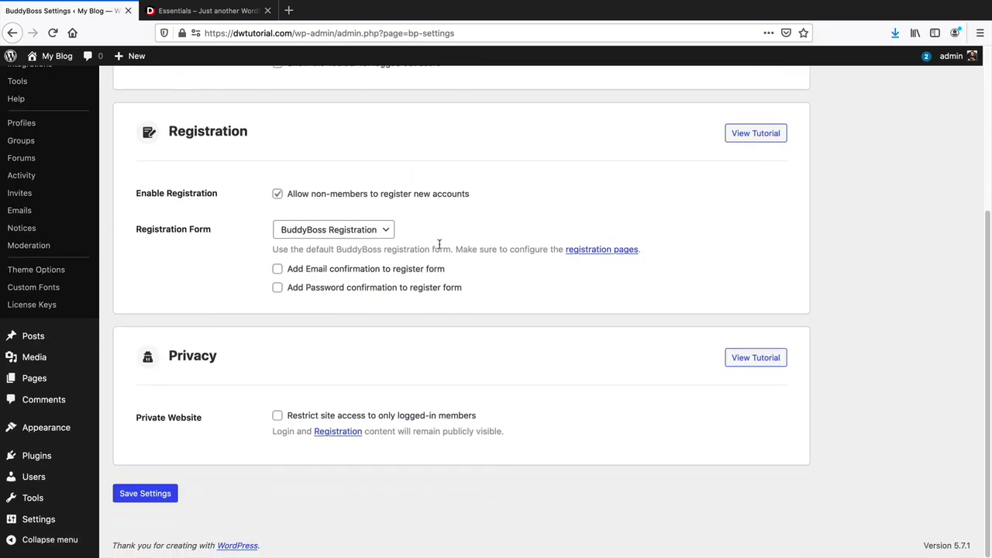
# Keep BuddyBoss Registration as the form and open the registration pages link privately
pyautogui.moveTo(137, 194); pyautogui.dragTo(222, 194)
pyautogui.click(475, 199)
pyautogui.moveTo(474, 200)
pyautogui.mouseDown()
pyautogui.moveTo(287, 193)
pyautogui.moveTo(476, 198)
pyautogui.mouseUp()
pyautogui.click(311, 231)
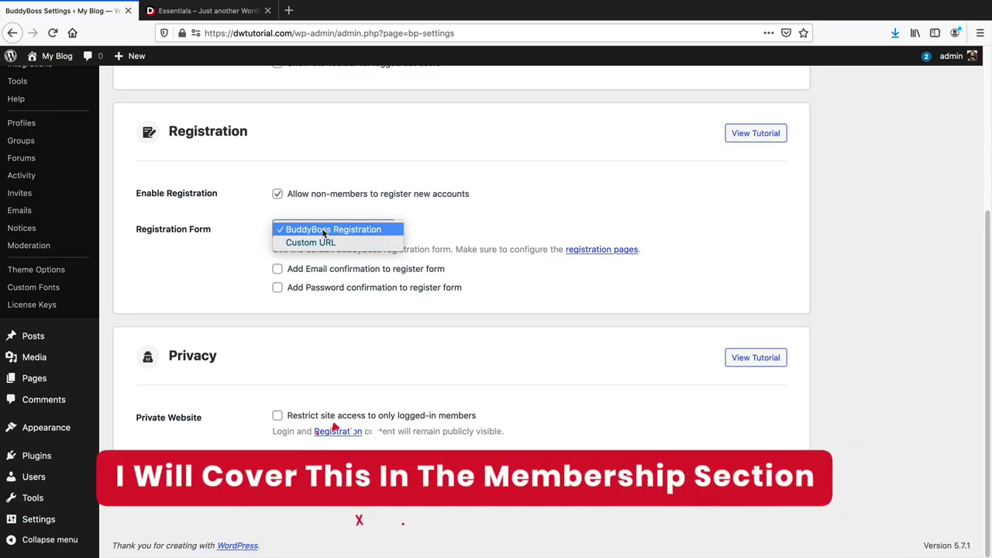
pyautogui.click(322, 231)
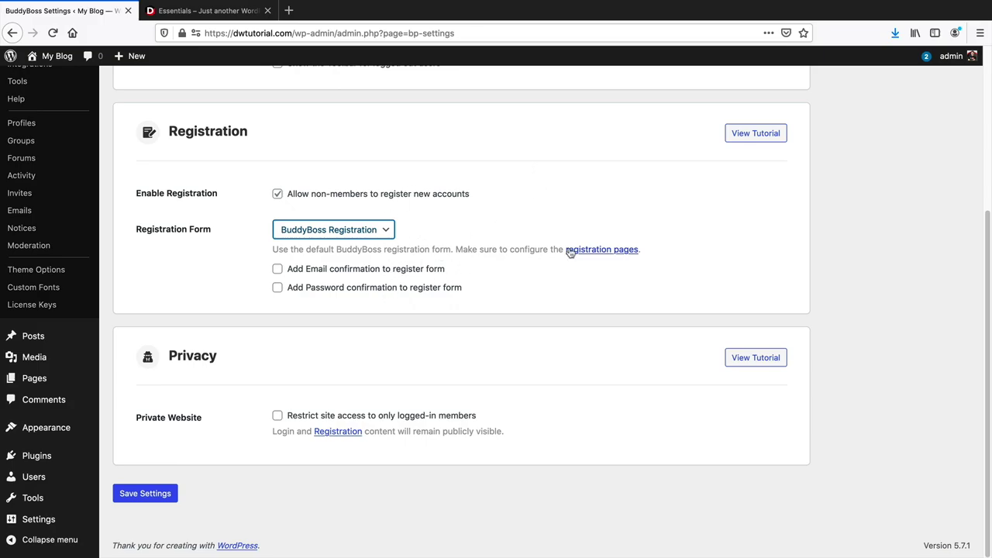
pyautogui.rightClick(596, 256)
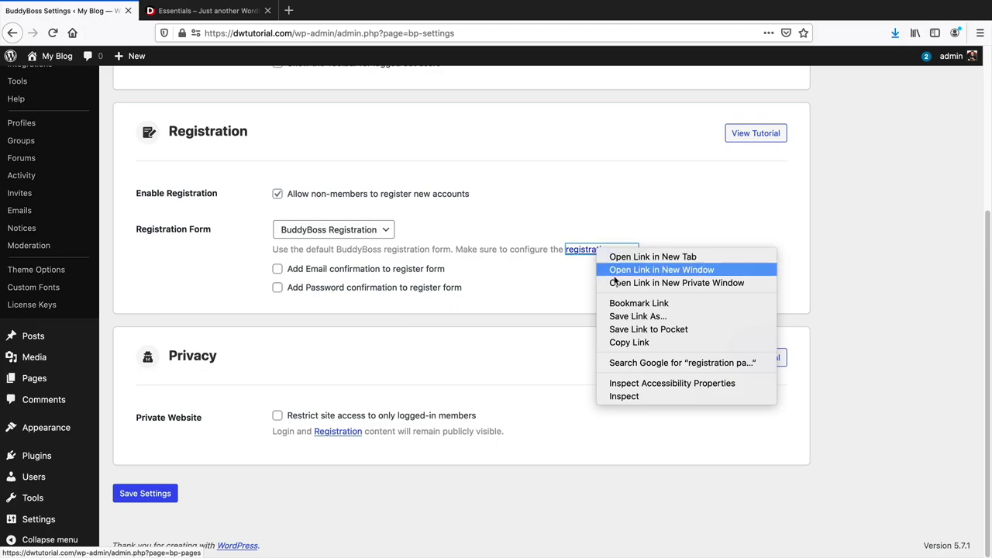
pyautogui.click(649, 284)
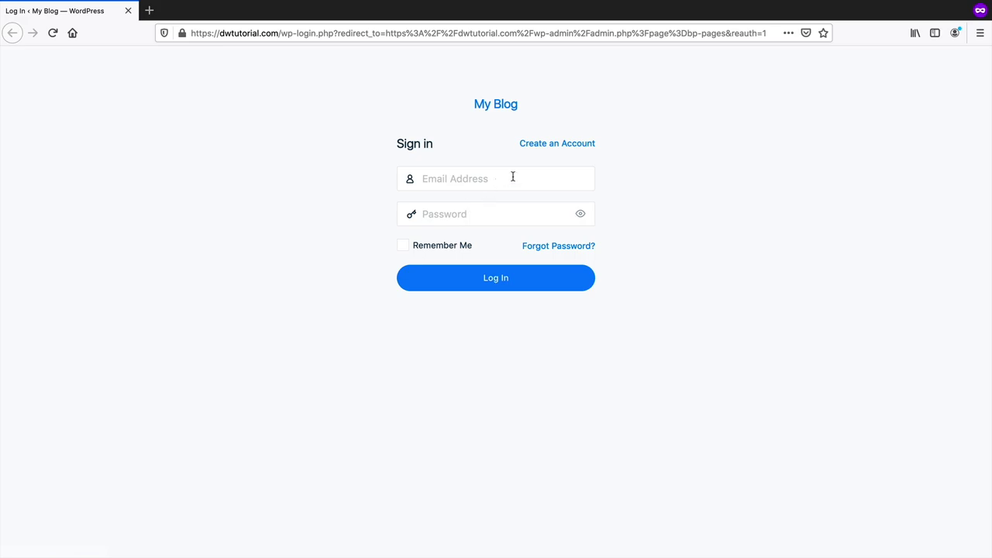
# Fill in the Create an Account form with the new member's details and submit it
pyautogui.click(568, 148)
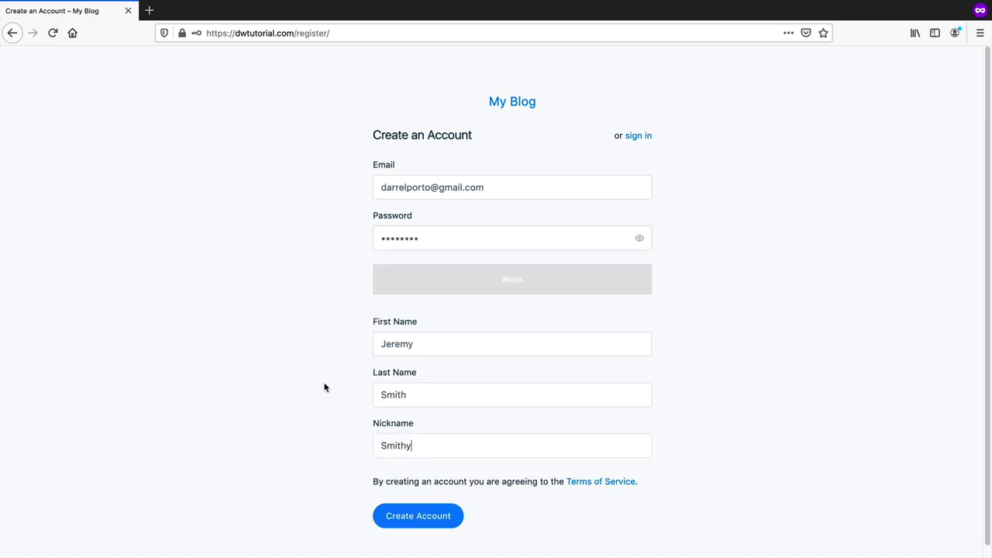
pyautogui.click(404, 521)
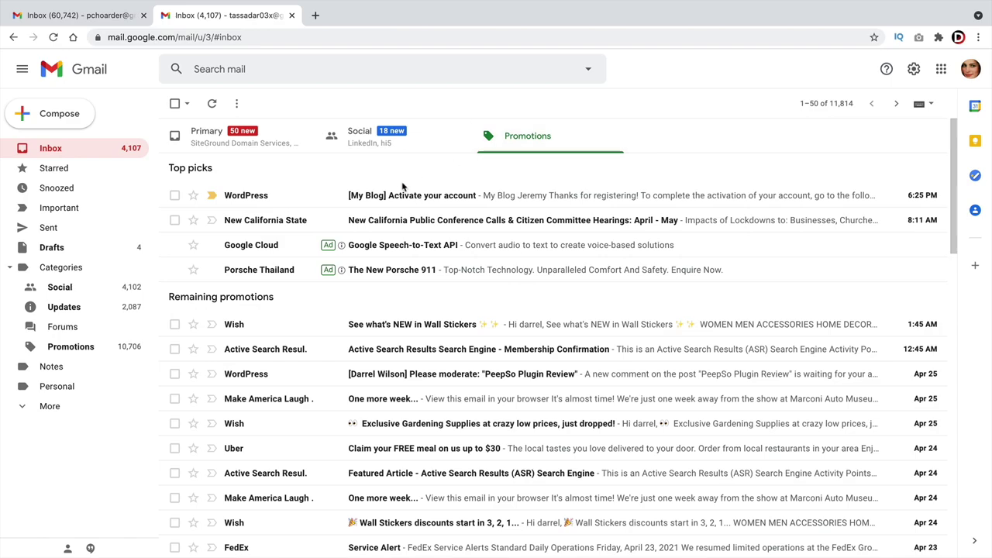
# Activate the new My Blog account from its Gmail activation email, then go to the sign-in page
pyautogui.click(444, 200)
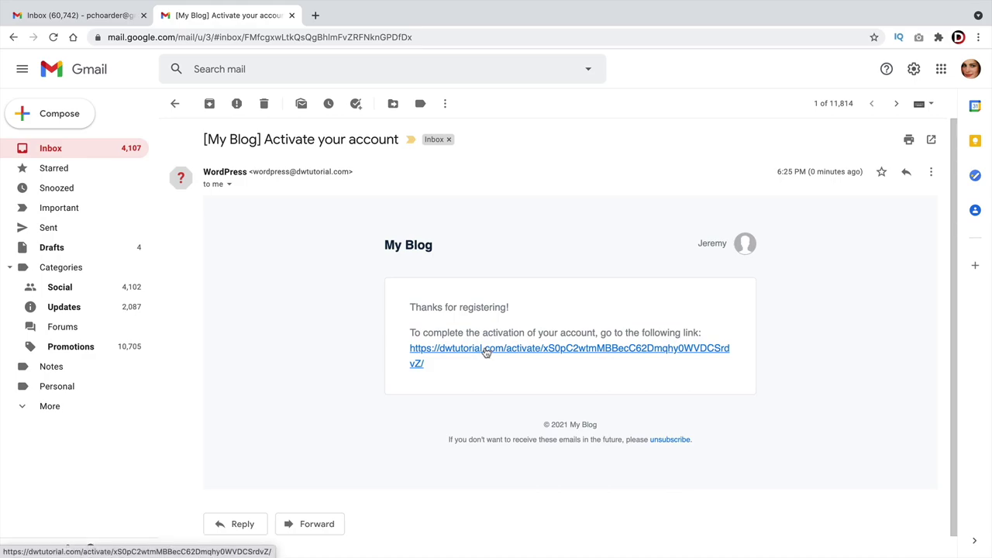
pyautogui.click(486, 351)
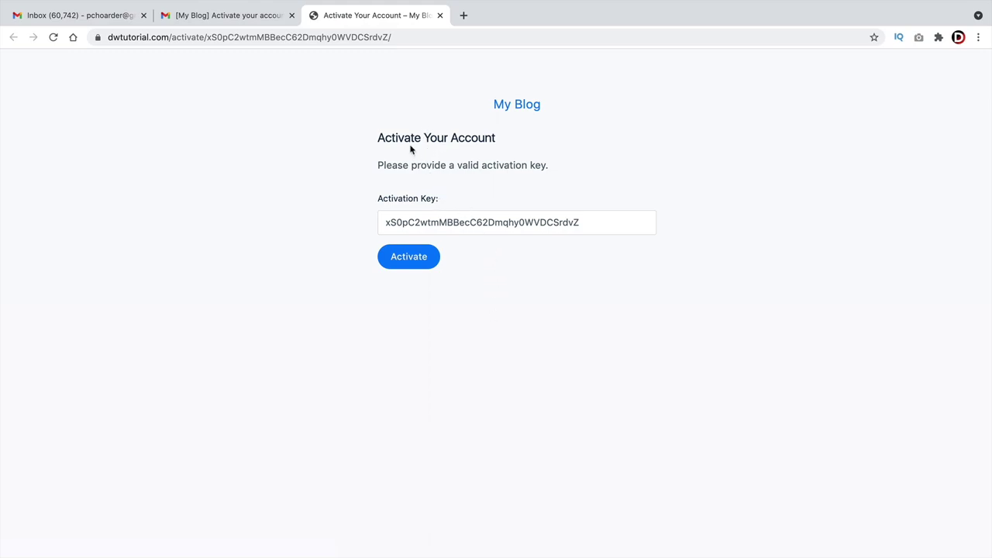
pyautogui.click(407, 258)
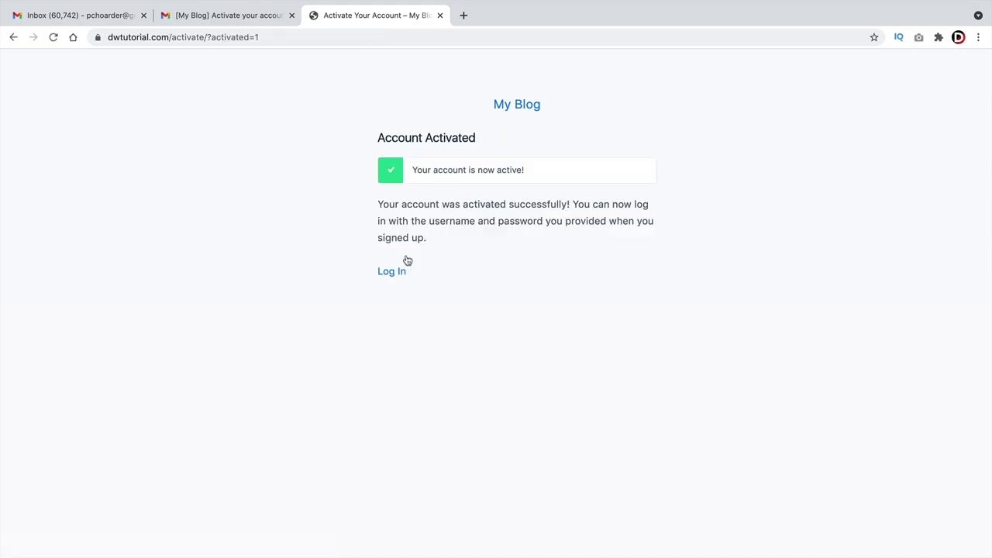
pyautogui.moveTo(529, 170); pyautogui.dragTo(416, 166)
pyautogui.click(422, 207)
pyautogui.click(393, 276)
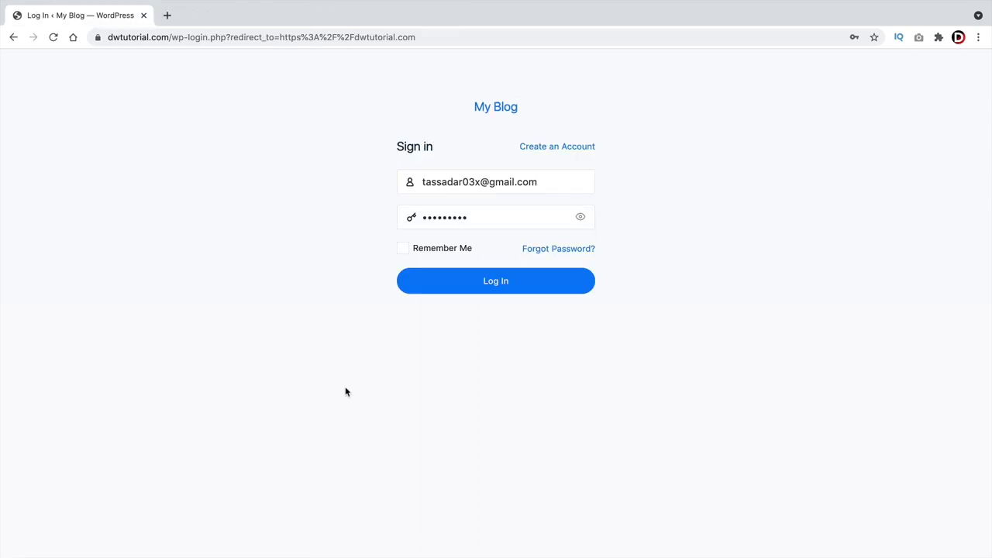
# Log in as Jeremy, like his registration post in the News Feed and comment 'thanks!'
pyautogui.click(502, 285)
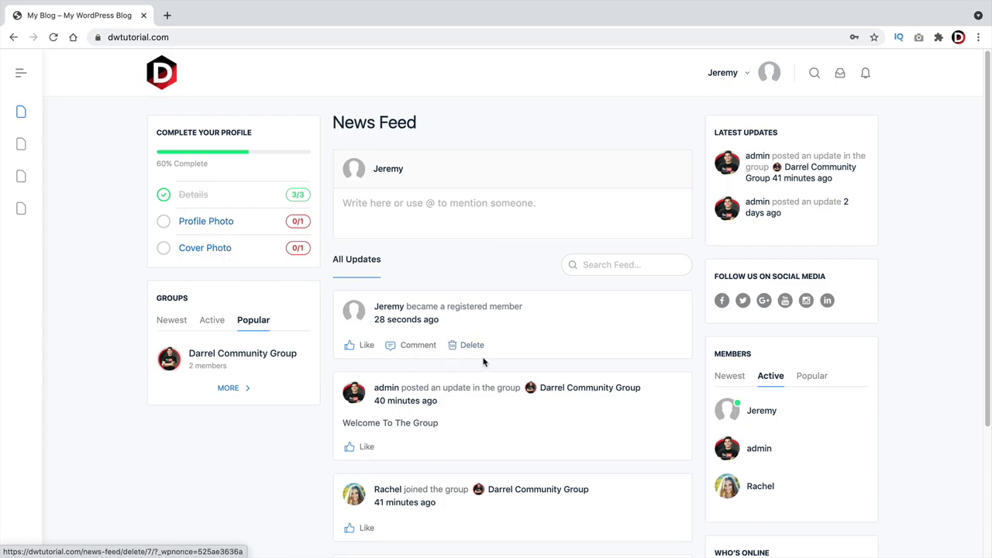
pyautogui.scroll(-2, 465, 349)
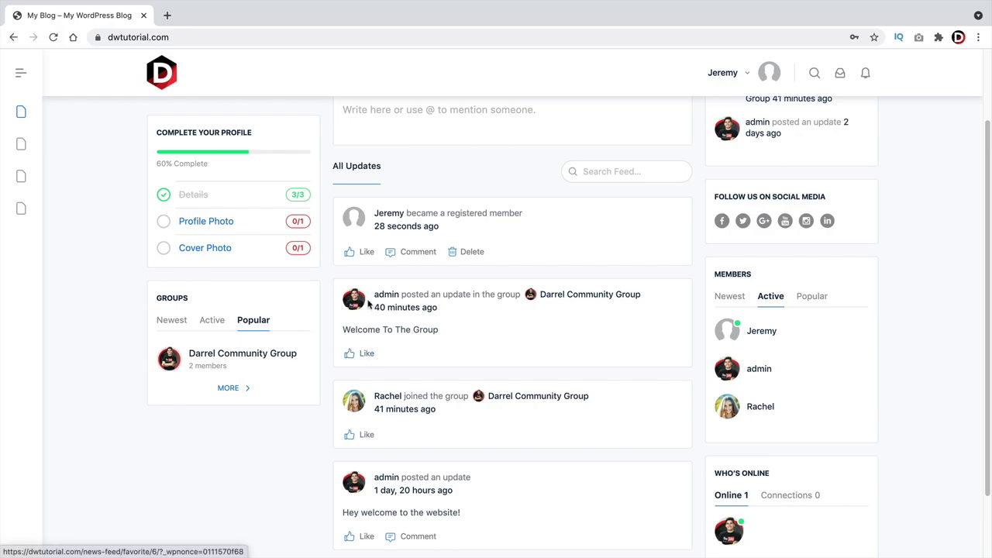
pyautogui.click(364, 251)
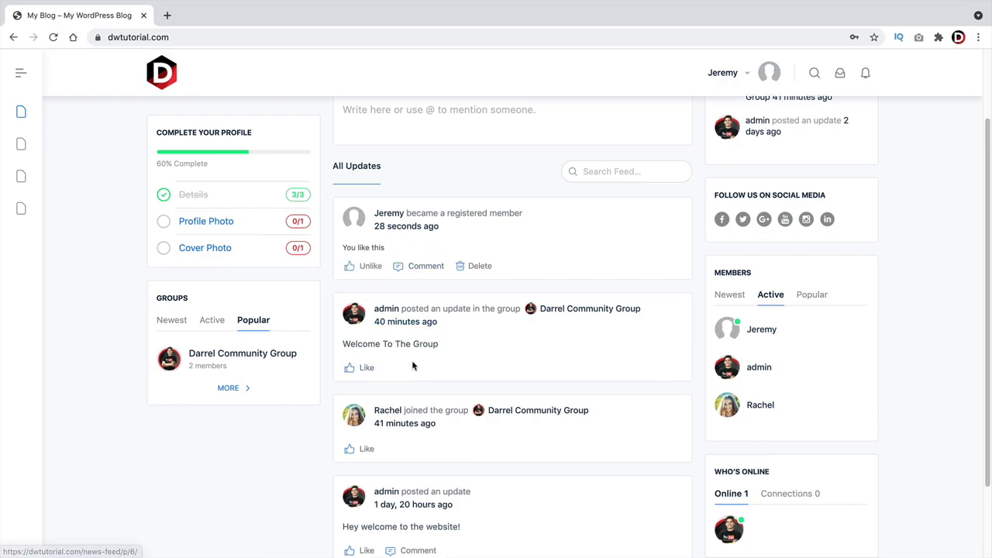
pyautogui.click(425, 269)
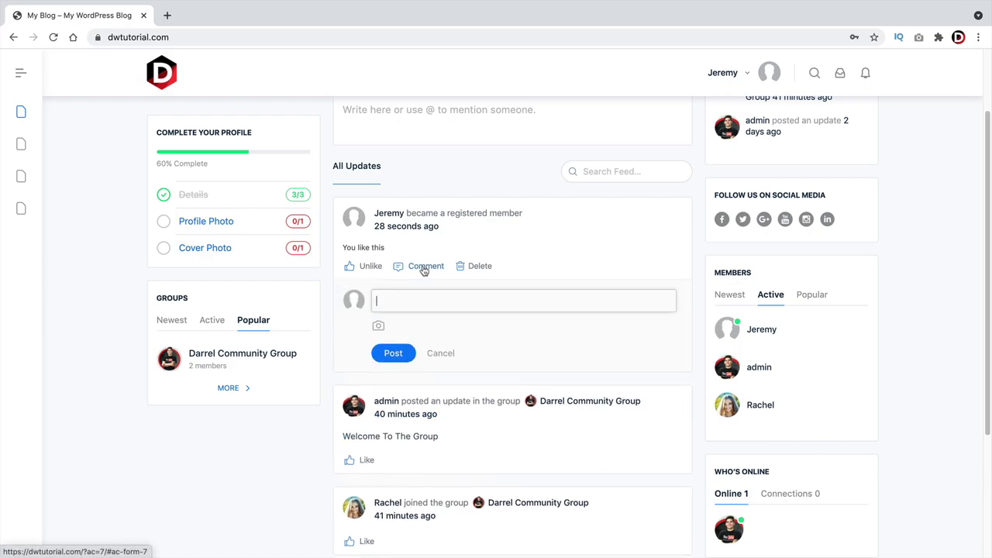
pyautogui.write('thanks!')
pyautogui.click(393, 353)
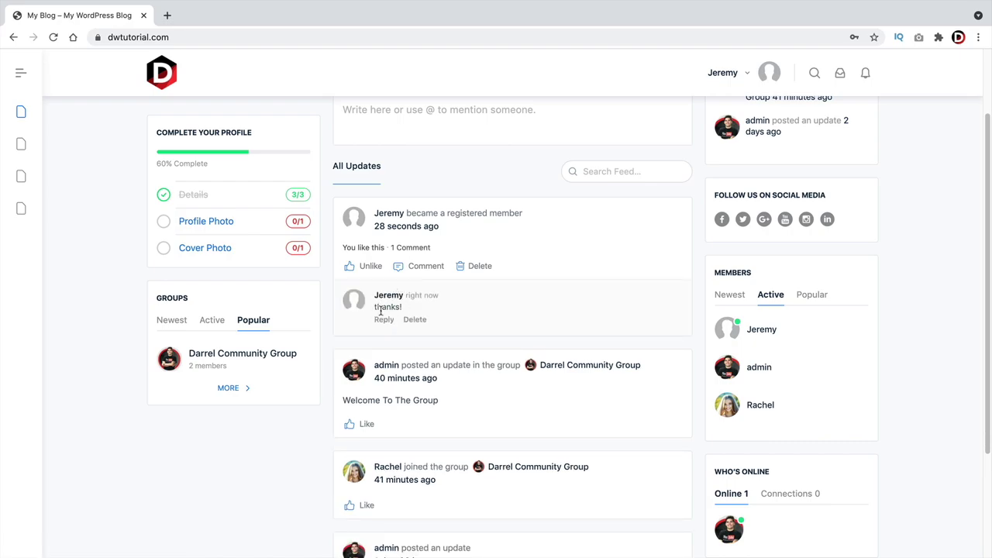
pyautogui.scroll(3, 379, 311)
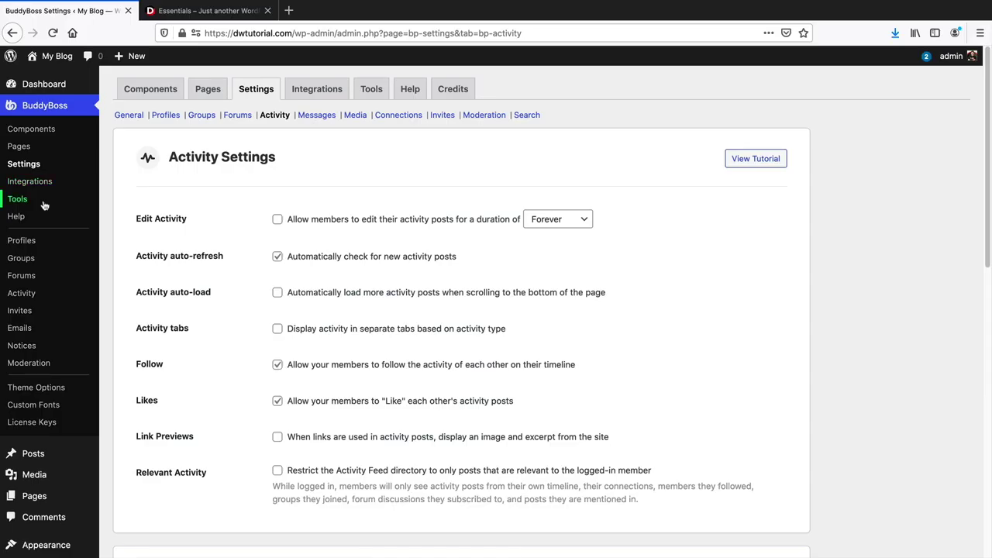
# Find the '[{{{site.name}}}] Verify your new email address' template in BuddyBoss Emails and open it
pyautogui.click(26, 329)
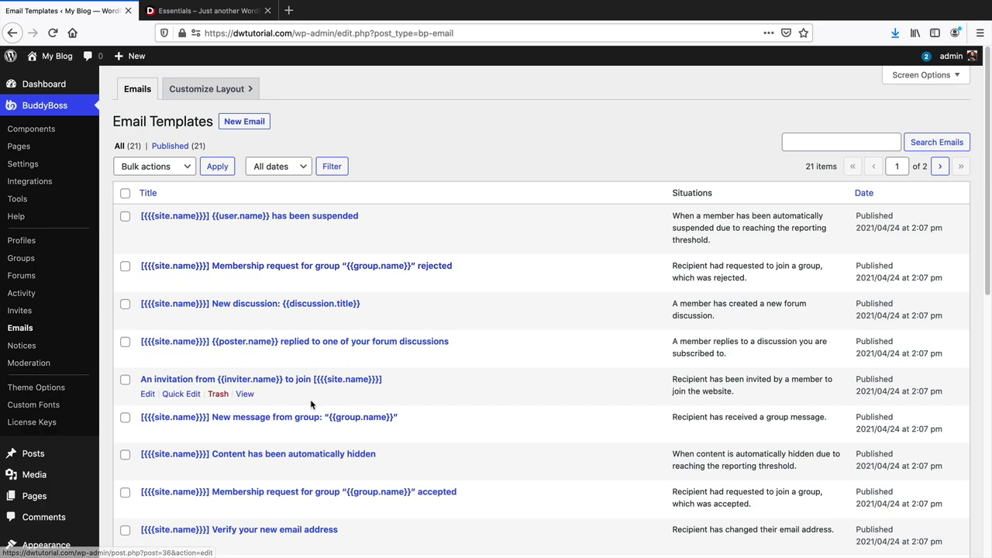
pyautogui.scroll(-3, 295, 387)
pyautogui.scroll(-4, 302, 410)
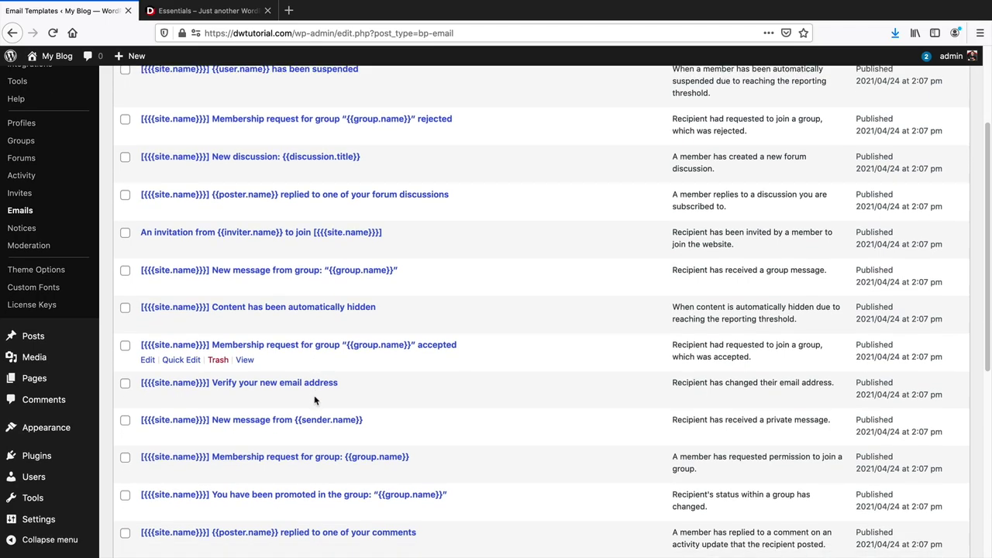
pyautogui.scroll(-1, 314, 397)
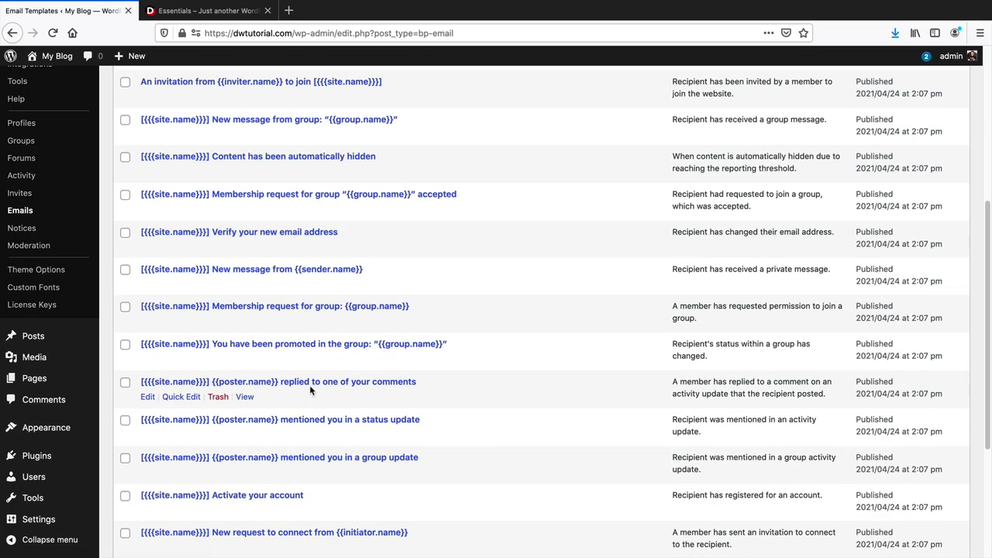
pyautogui.scroll(-4, 310, 389)
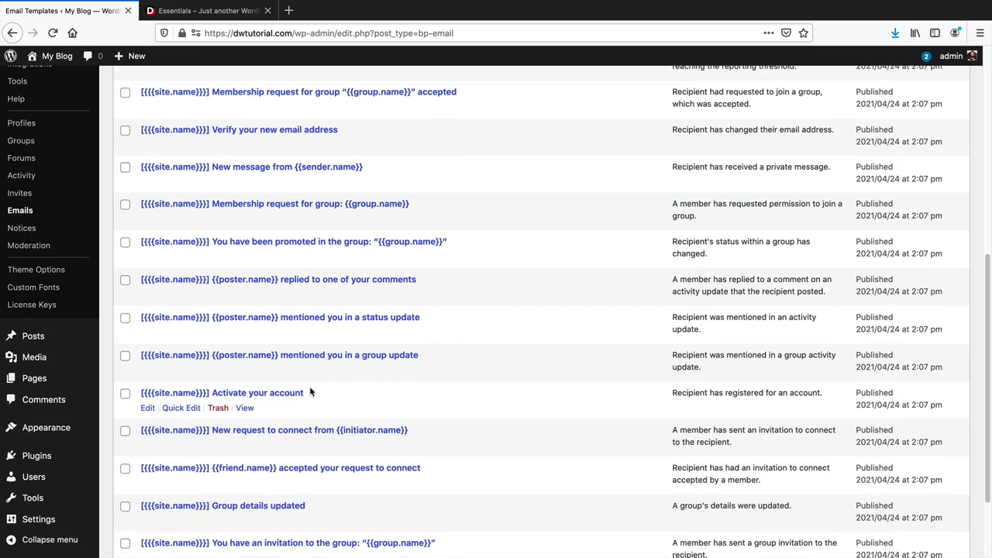
pyautogui.scroll(-1, 310, 392)
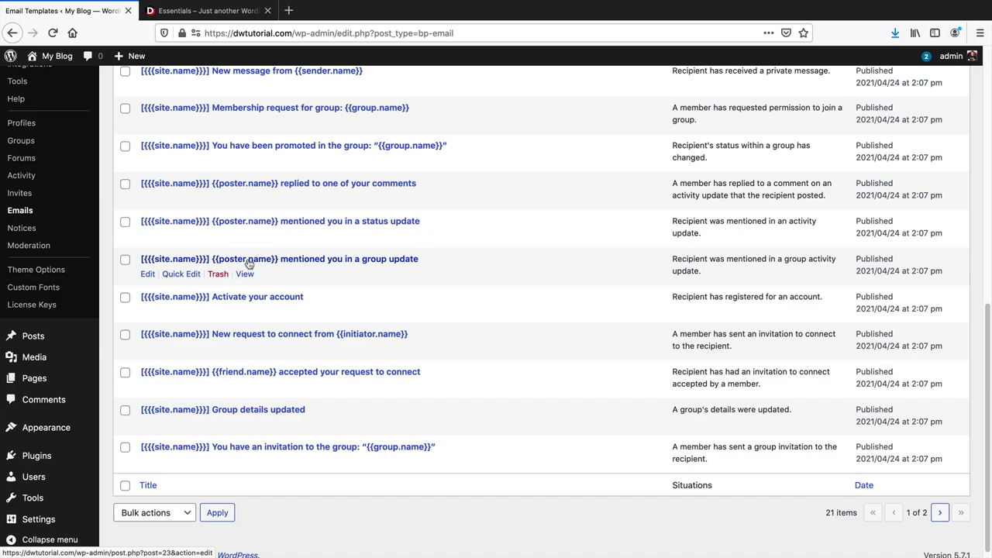
pyautogui.scroll(5, 248, 263)
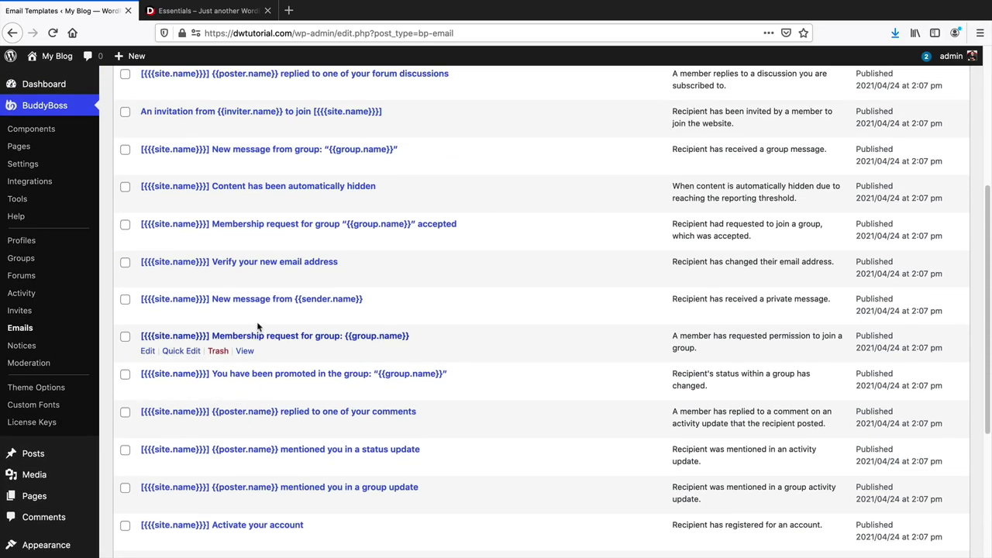
pyautogui.click(283, 263)
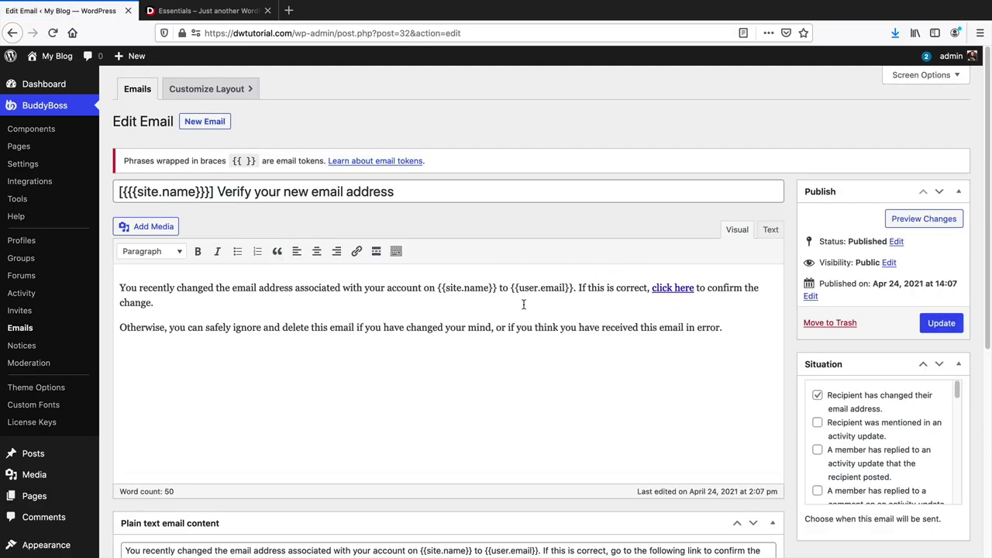
# Review the email's subject, body and sending situations, leaving the comment and discussion situations unticked
pyautogui.moveTo(721, 328); pyautogui.dragTo(132, 279)
pyautogui.moveTo(218, 191); pyautogui.dragTo(397, 200)
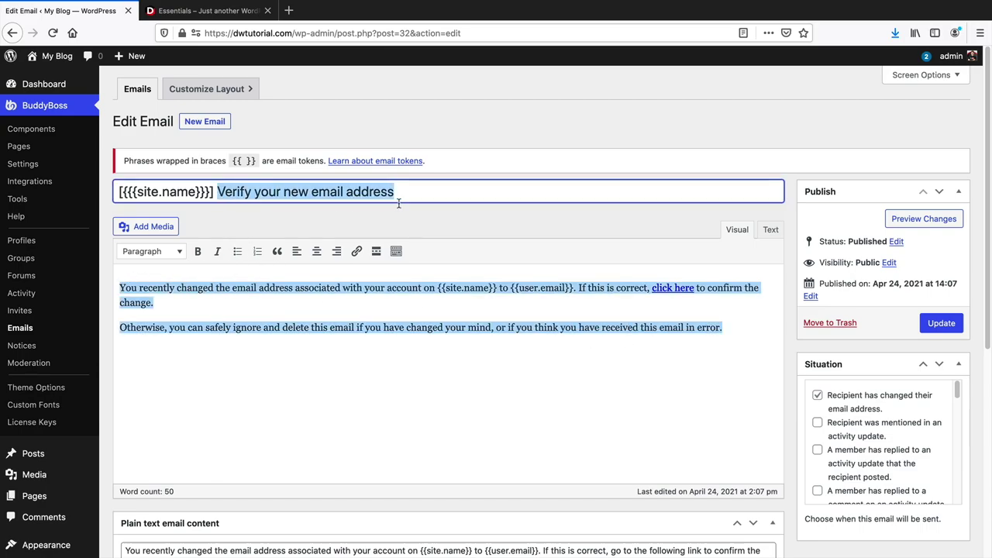
pyautogui.click(724, 160)
pyautogui.scroll(-4, 783, 326)
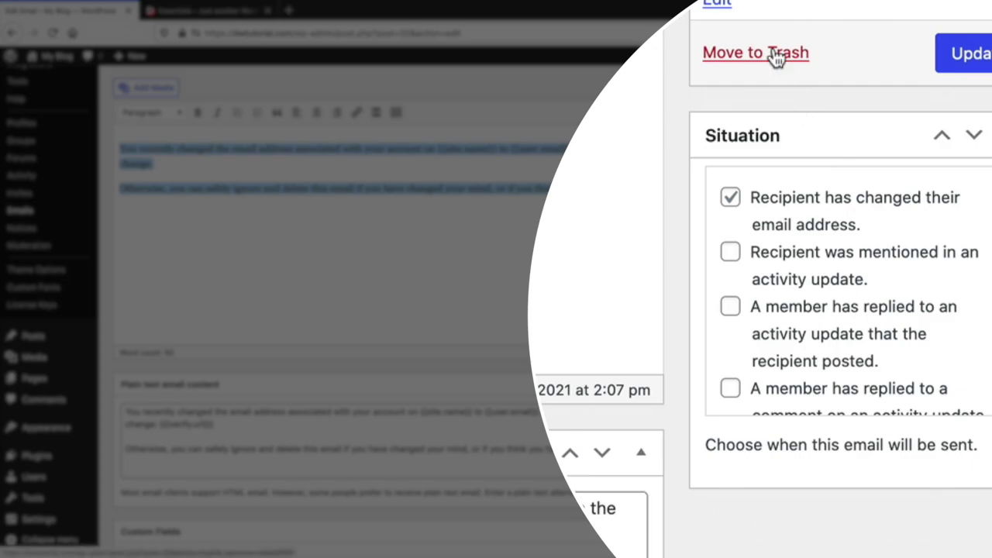
pyautogui.click(730, 197)
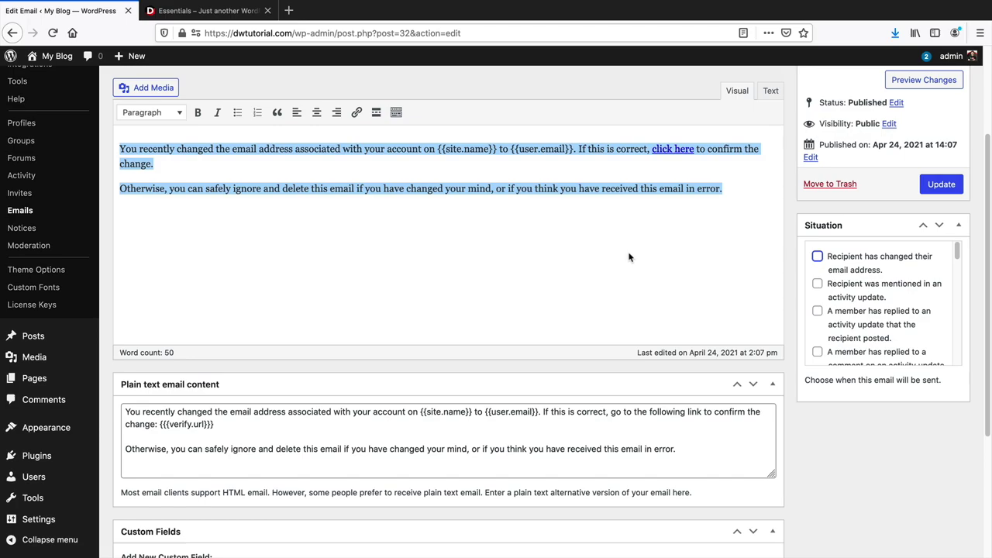
pyautogui.click(817, 257)
pyautogui.scroll(-2, 868, 303)
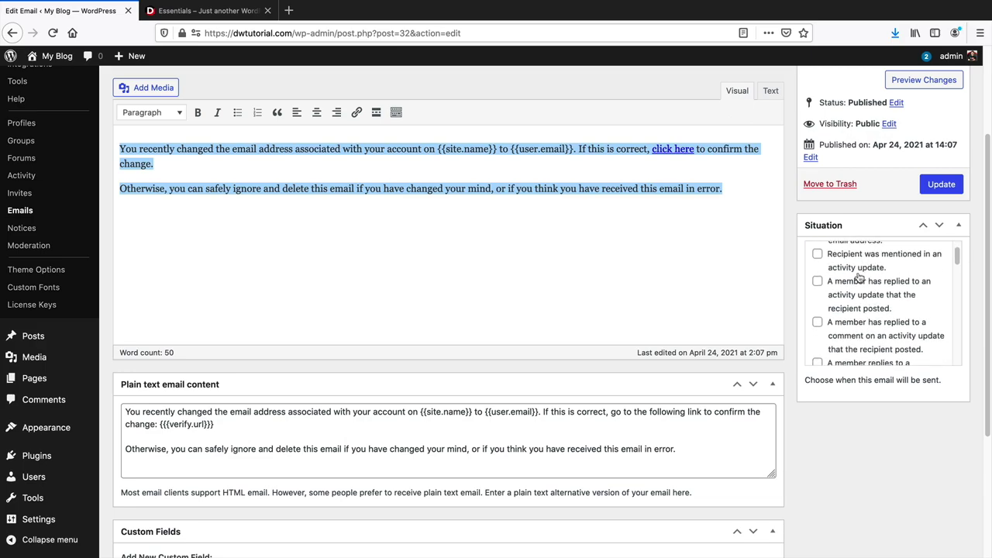
pyautogui.scroll(-1, 859, 277)
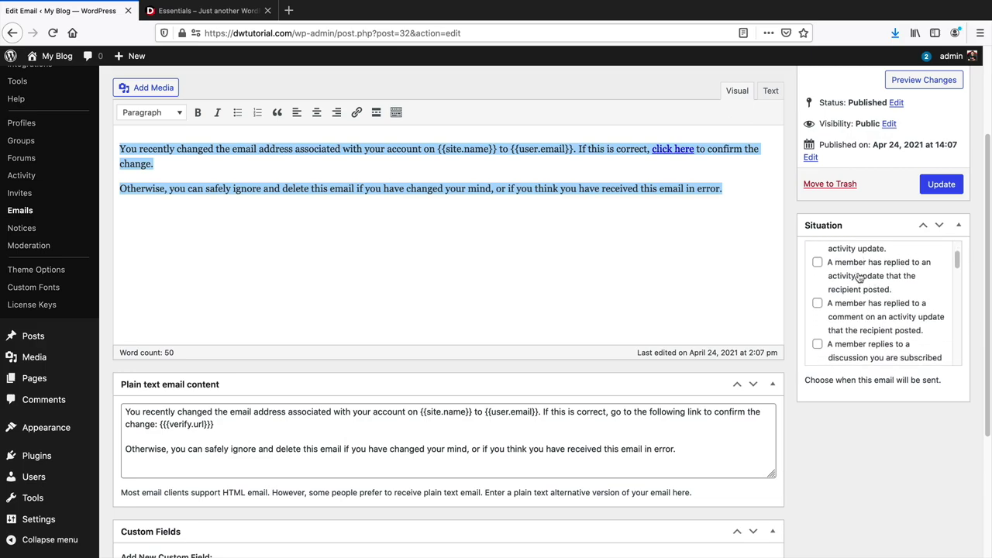
pyautogui.click(818, 304)
pyautogui.click(820, 345)
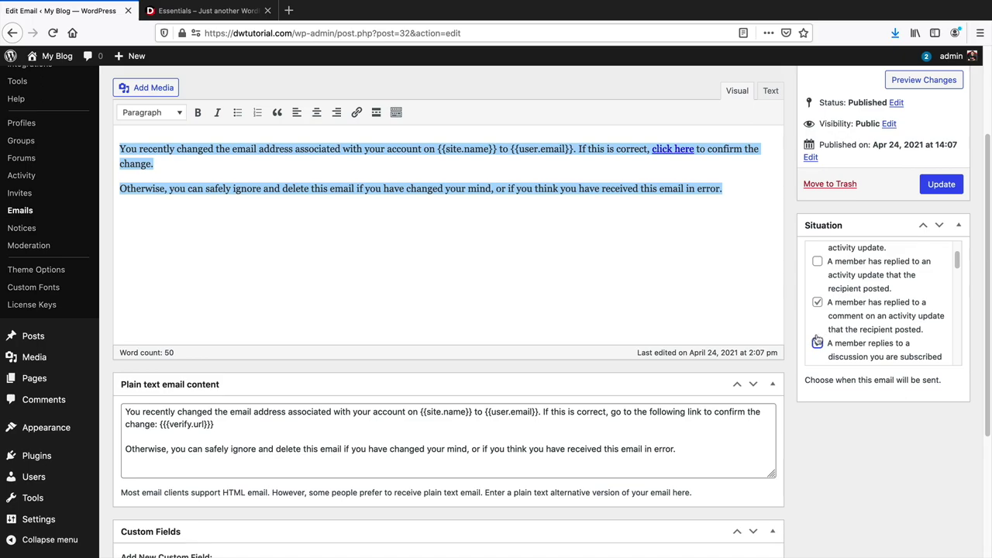
pyautogui.click(817, 344)
pyautogui.click(819, 303)
# Keep the changed-email-address situation ticked, update the email, and open the customizer's Header settings
pyautogui.moveTo(959, 266)
pyautogui.mouseDown()
pyautogui.moveTo(948, 368)
pyautogui.moveTo(954, 256)
pyautogui.mouseUp()
pyautogui.scroll(1, 787, 279)
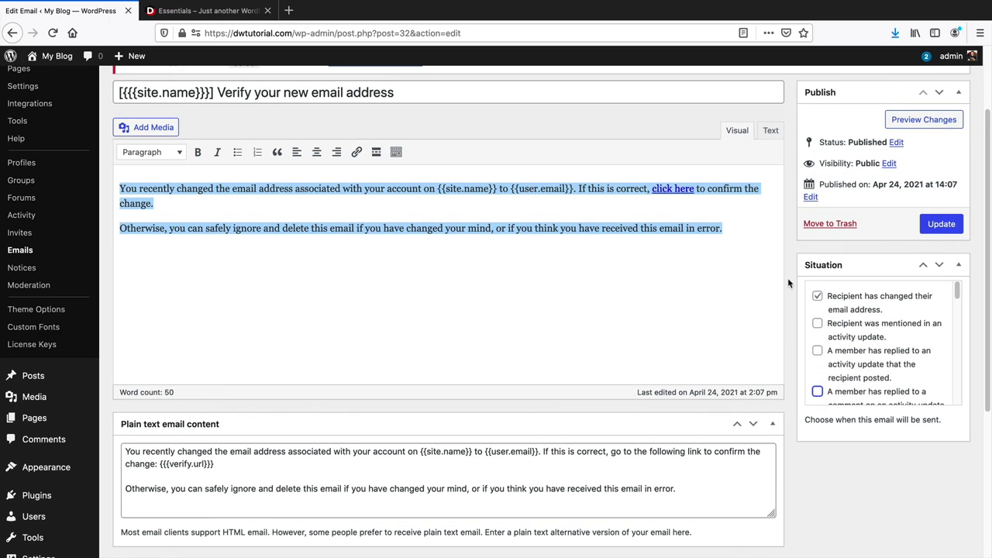
pyautogui.click(817, 295)
pyautogui.click(818, 301)
pyautogui.moveTo(217, 93); pyautogui.dragTo(412, 94)
pyautogui.click(411, 94)
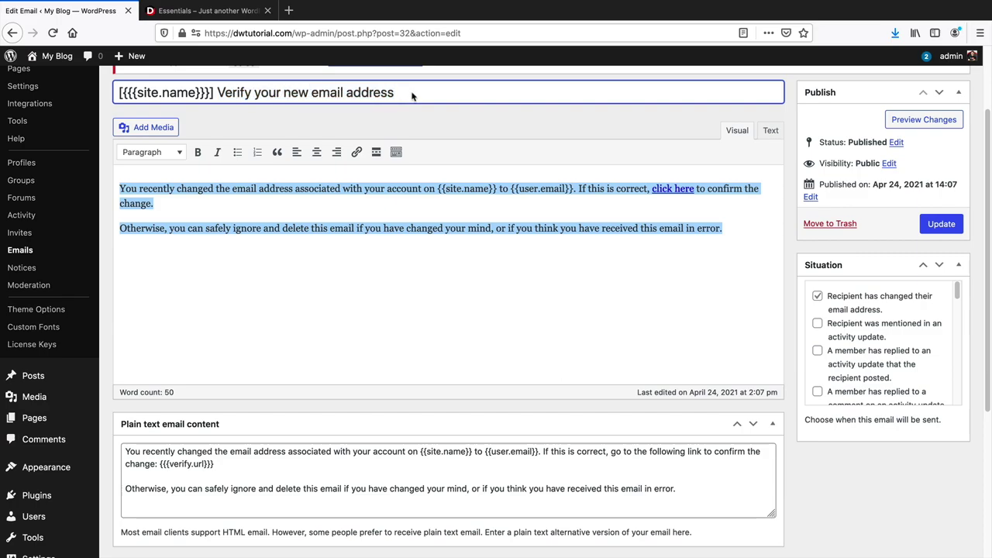
pyautogui.click(941, 226)
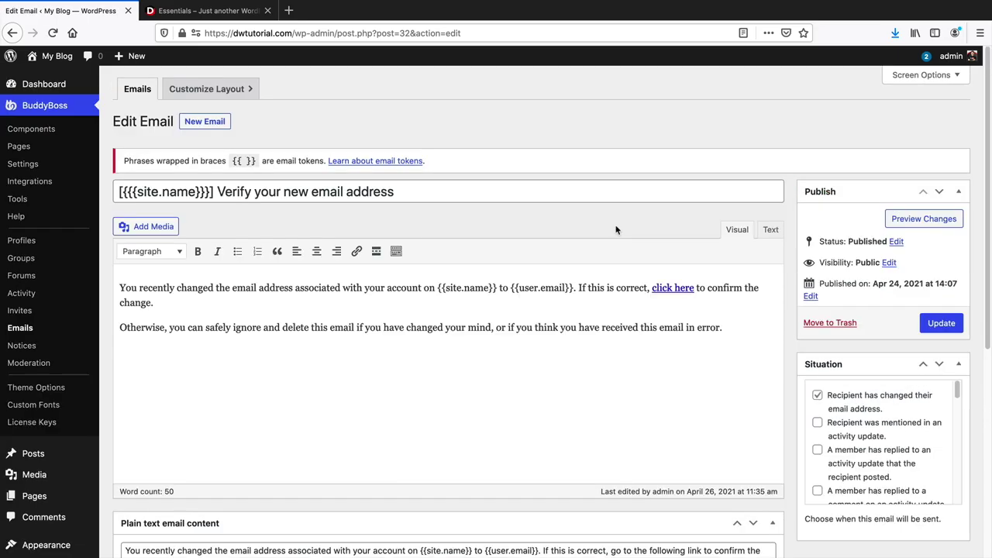
pyautogui.click(203, 90)
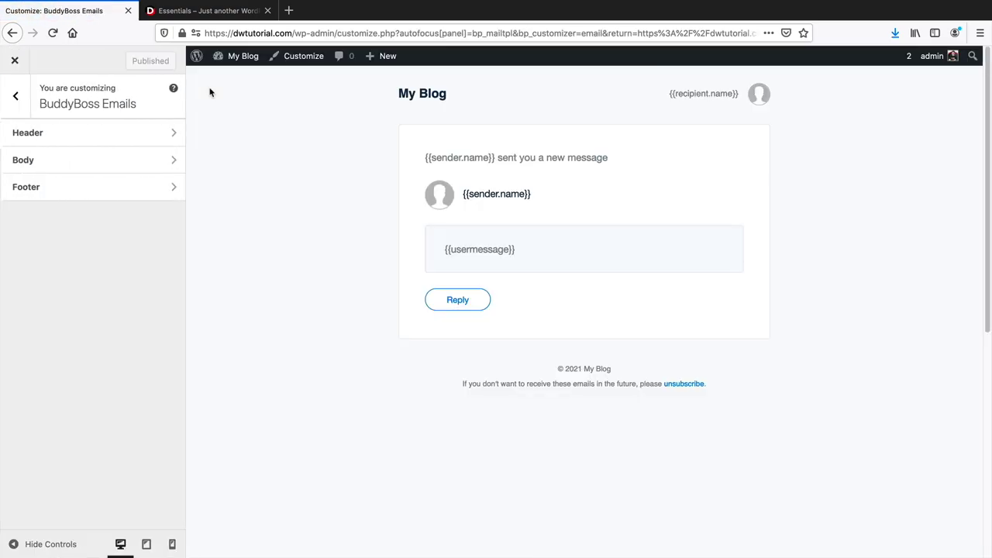
pyautogui.click(138, 136)
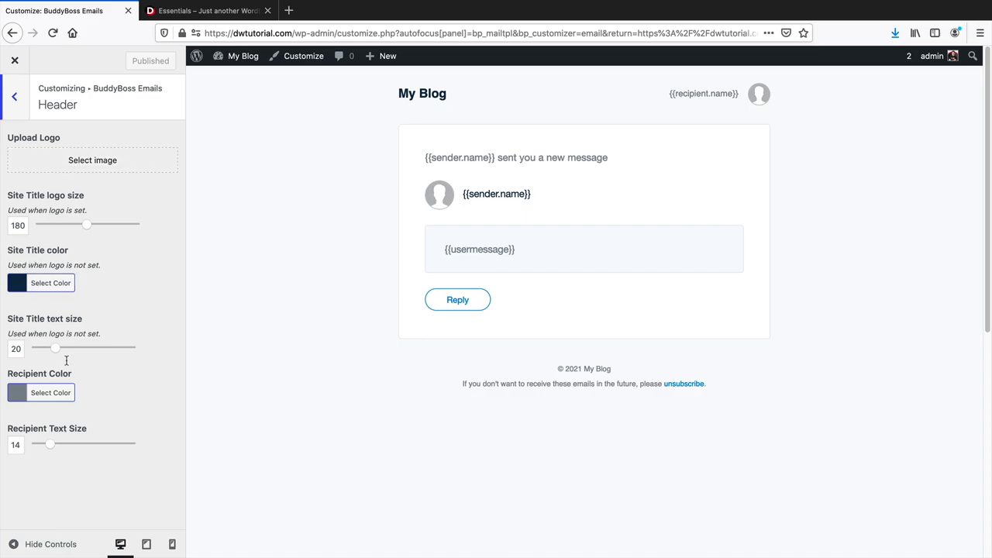
pyautogui.click(14, 99)
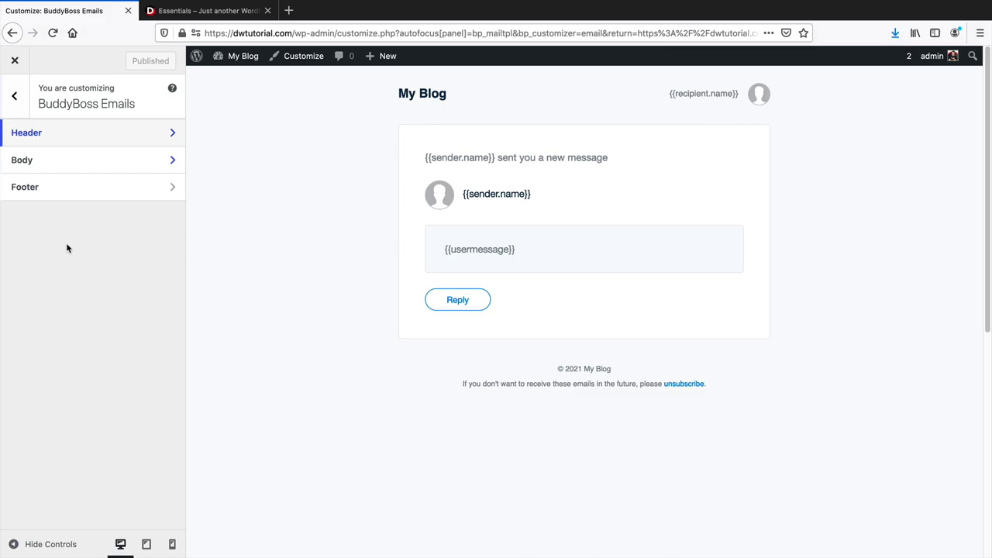
pyautogui.click(54, 163)
pyautogui.click(14, 96)
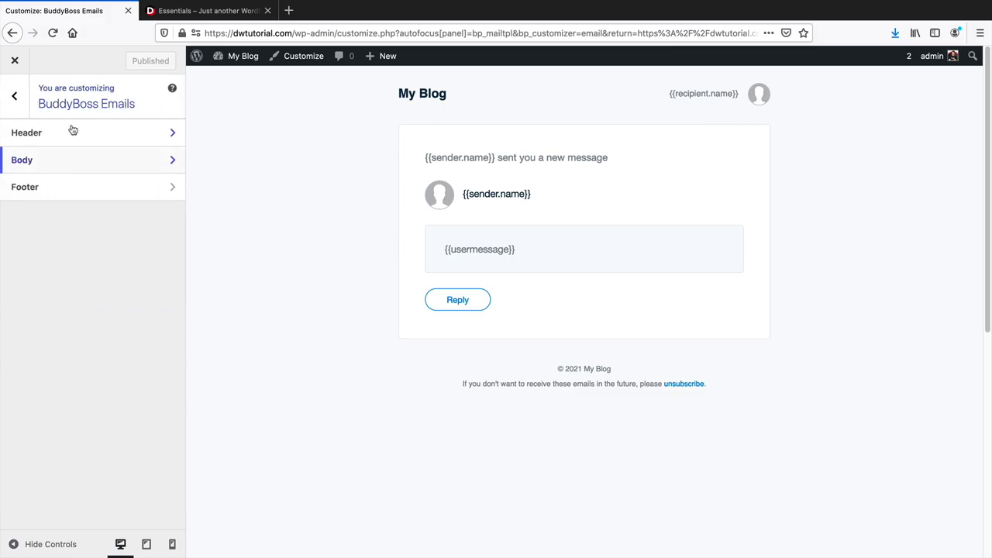
pyautogui.click(55, 135)
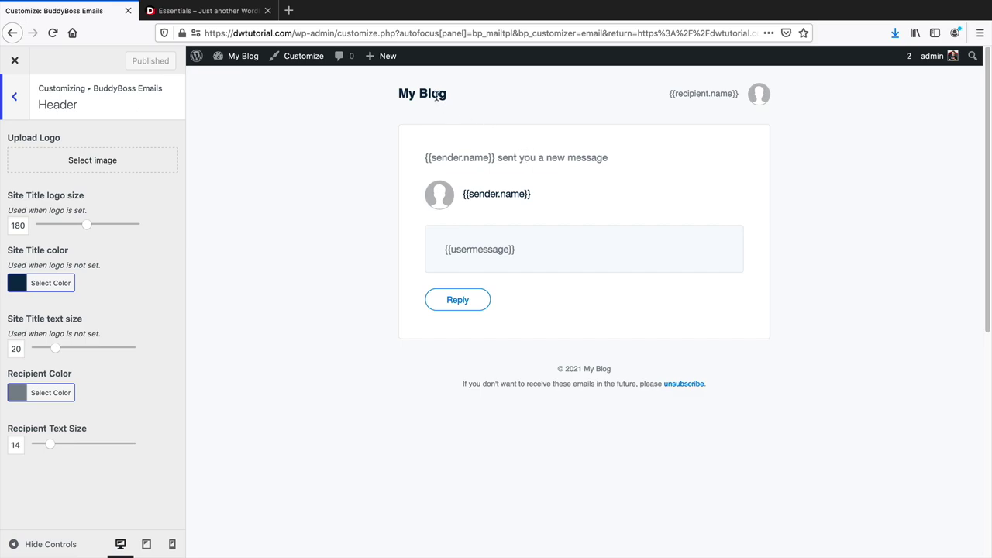
pyautogui.click(15, 109)
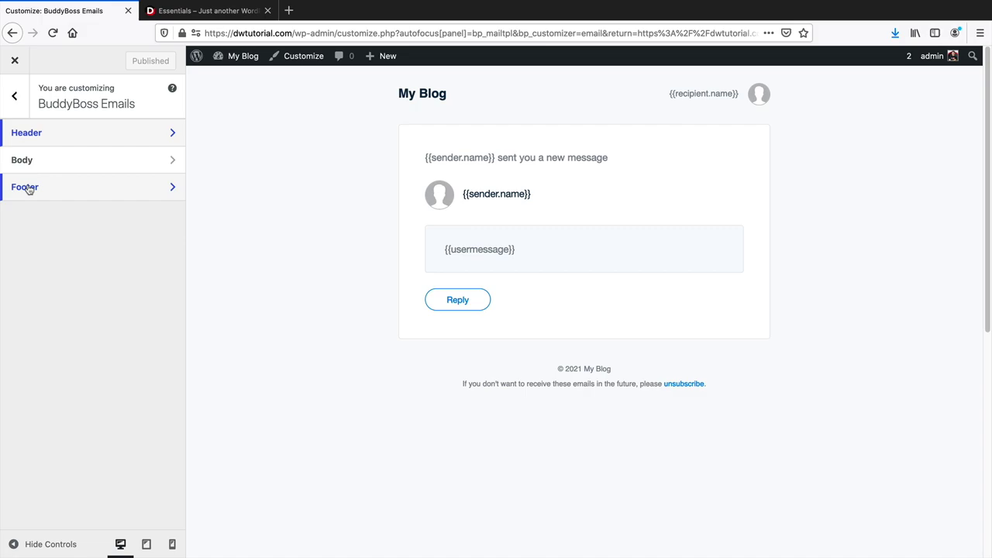
pyautogui.click(29, 189)
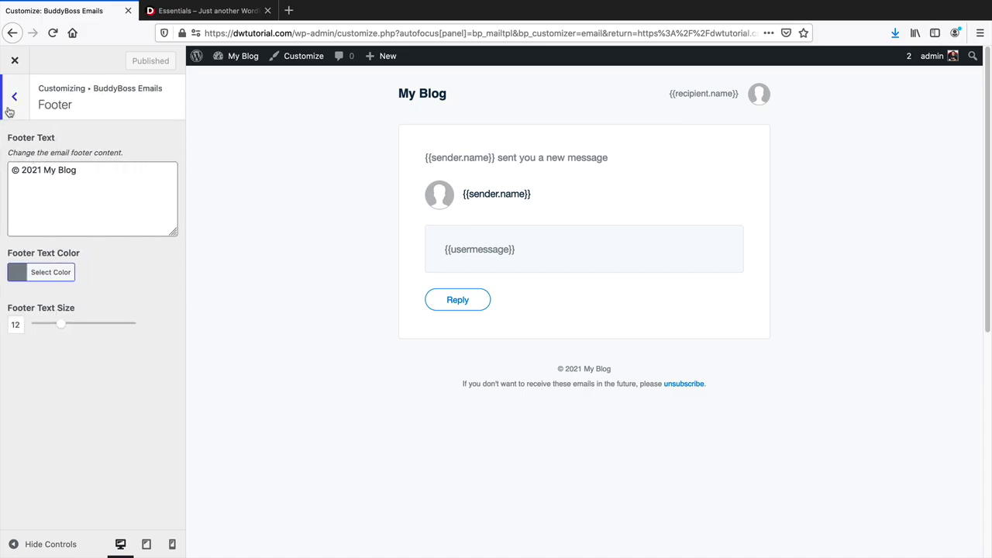
pyautogui.click(14, 109)
pyautogui.click(28, 163)
pyautogui.click(17, 110)
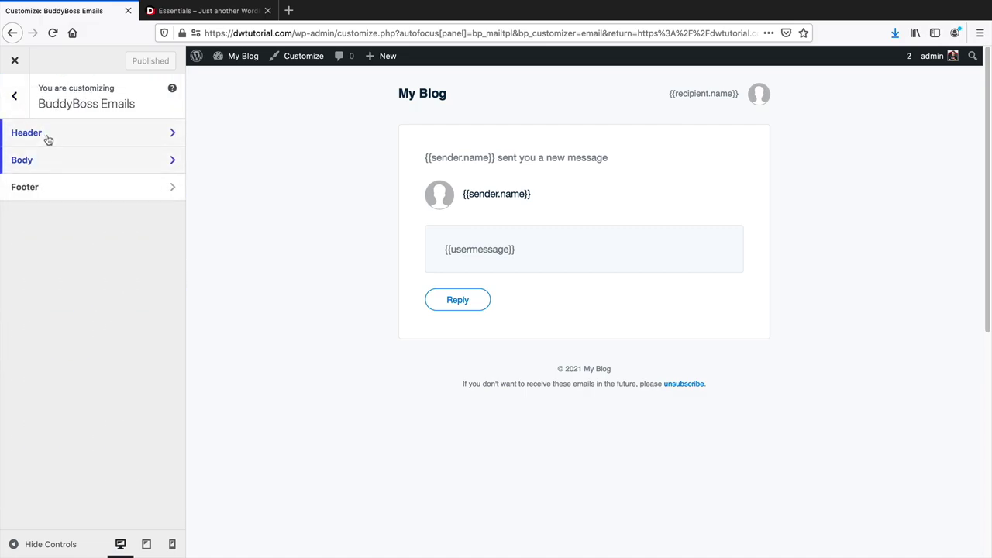
pyautogui.click(44, 135)
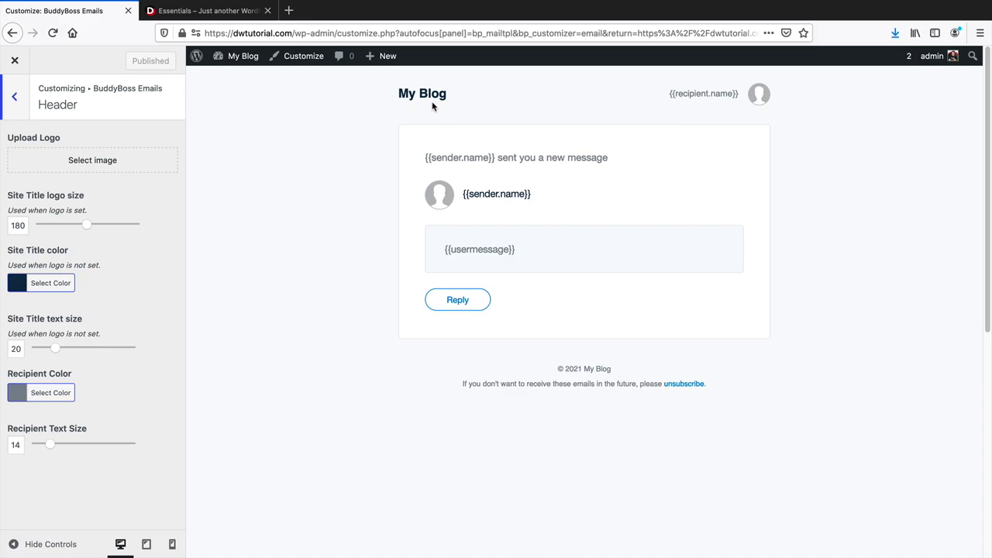
# Set the red-and-black D image as the email header logo, adjust its size, and publish
pyautogui.click(96, 165)
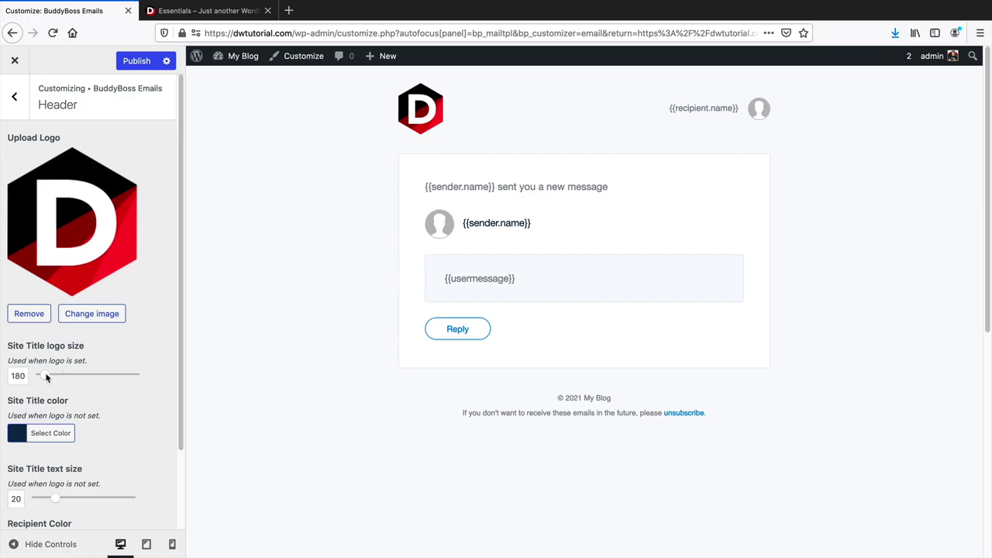
pyautogui.moveTo(45, 375)
pyautogui.mouseDown()
pyautogui.moveTo(85, 376)
pyautogui.moveTo(44, 377)
pyautogui.moveTo(42, 388)
pyautogui.mouseUp()
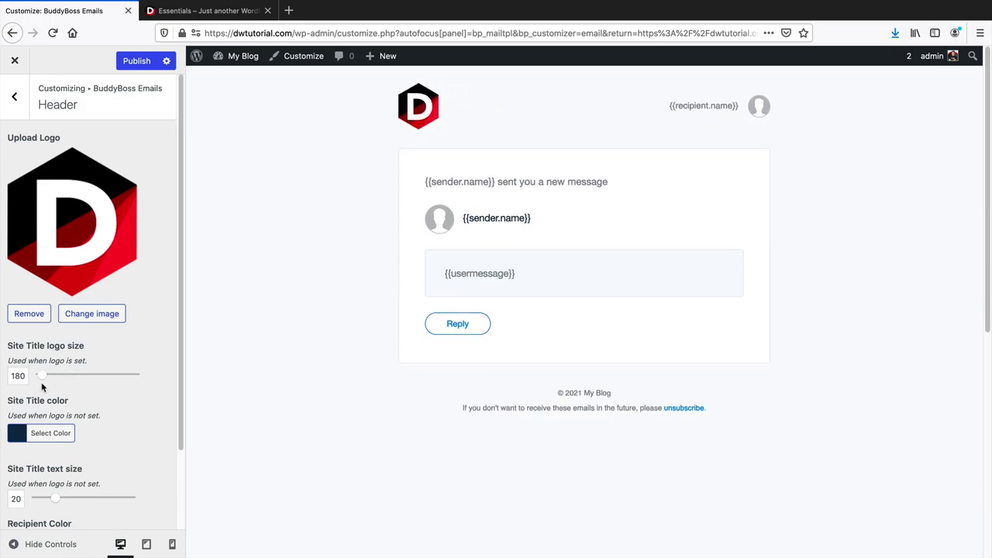
pyautogui.click(143, 62)
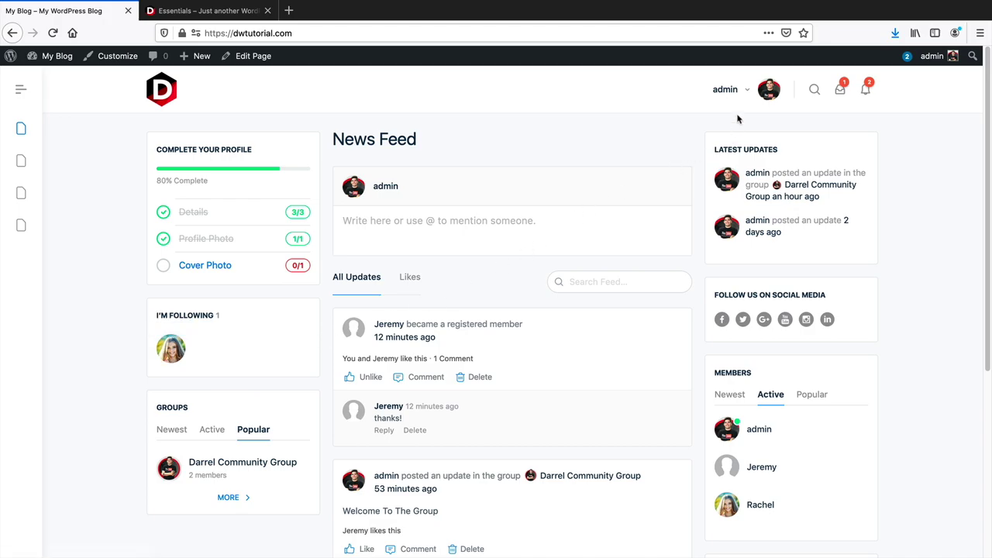
pyautogui.moveTo(747, 92)
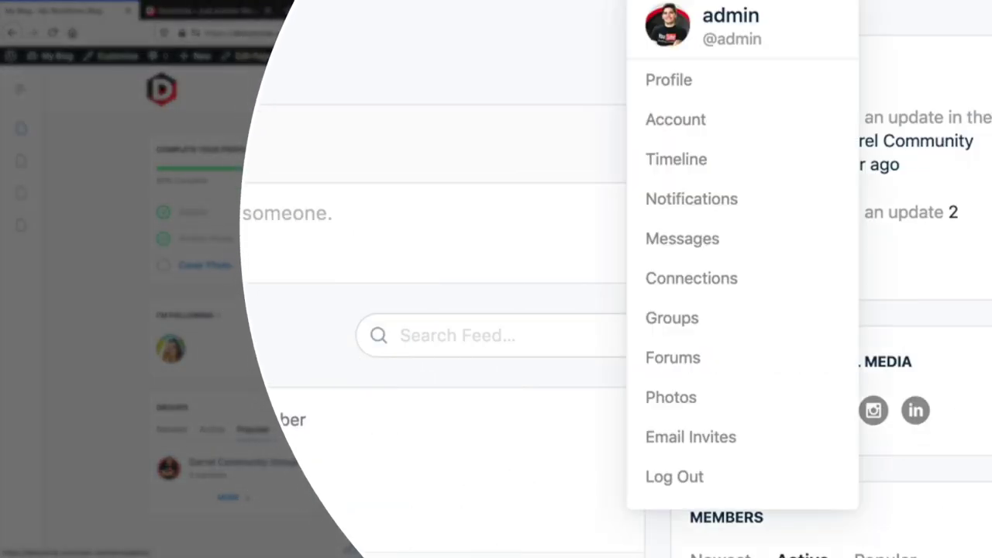
pyautogui.moveTo(699, 128)
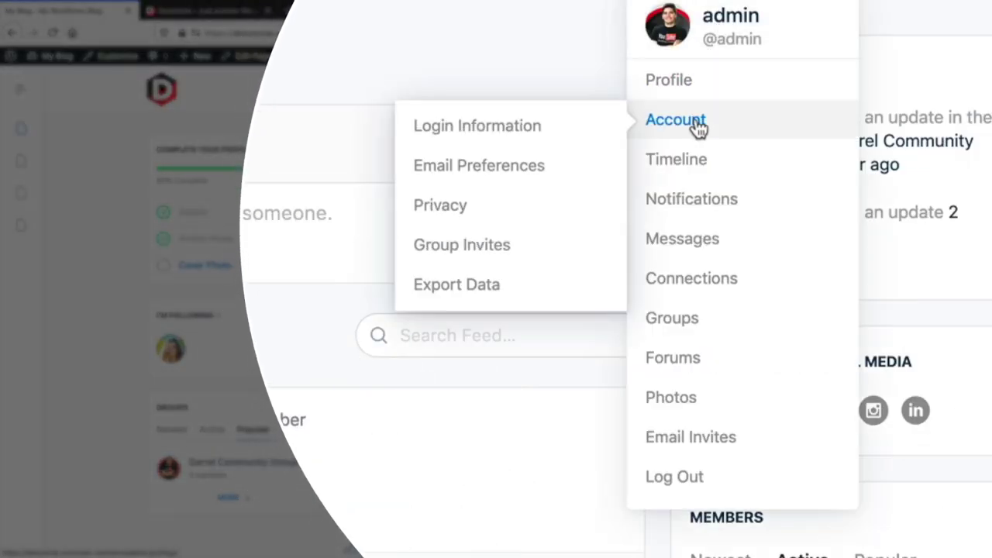
pyautogui.click(502, 174)
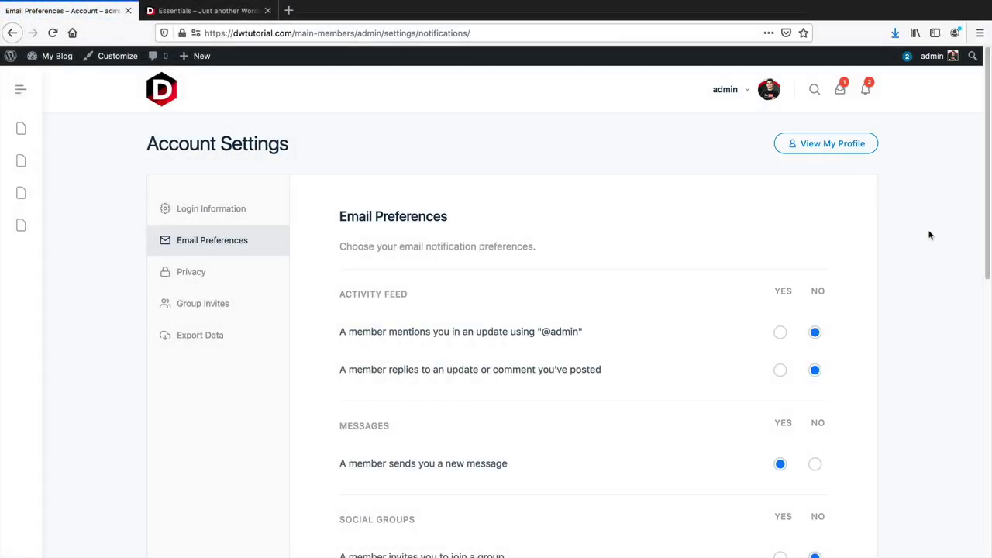
pyautogui.scroll(-2, 983, 262)
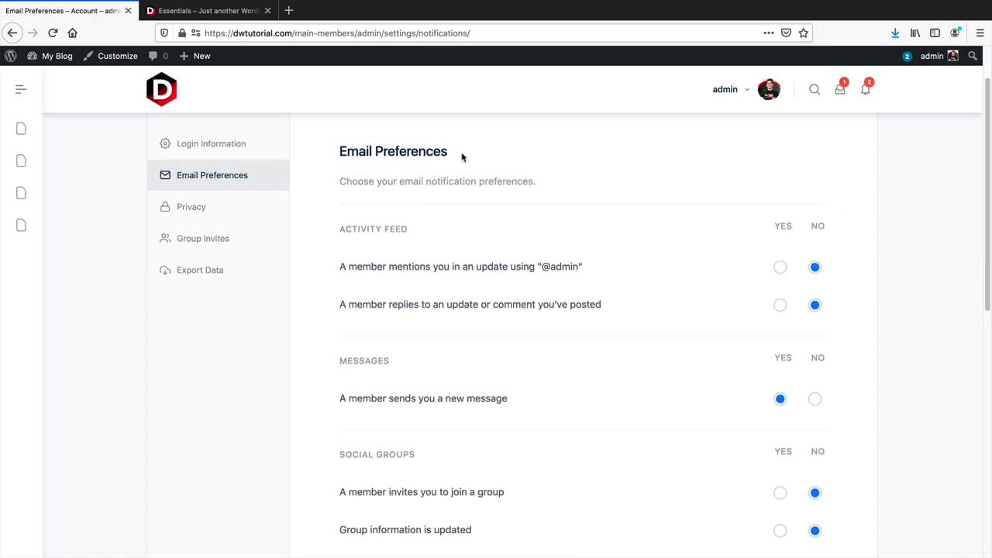
pyautogui.moveTo(462, 157); pyautogui.dragTo(335, 153)
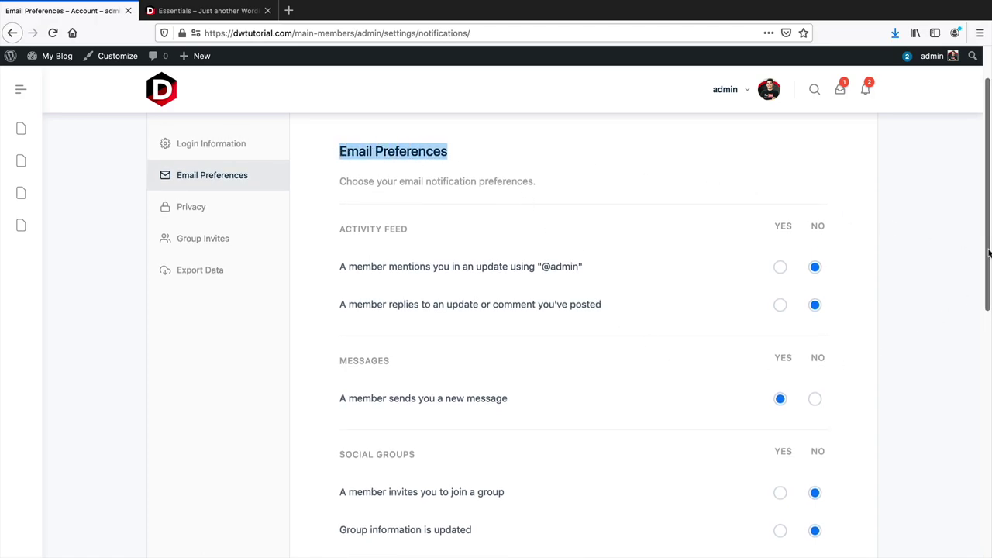
pyautogui.moveTo(990, 252); pyautogui.dragTo(989, 403)
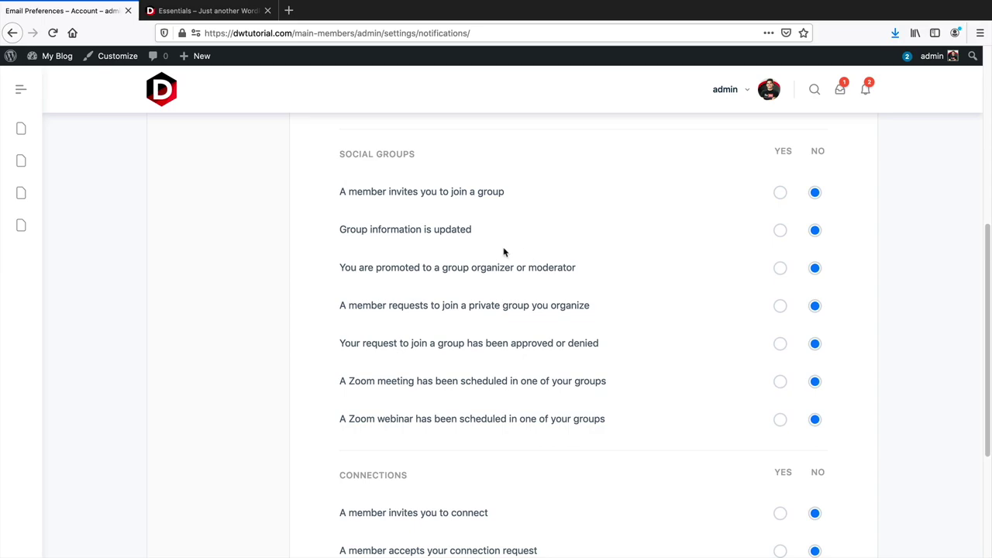
pyautogui.moveTo(472, 231); pyautogui.dragTo(326, 229)
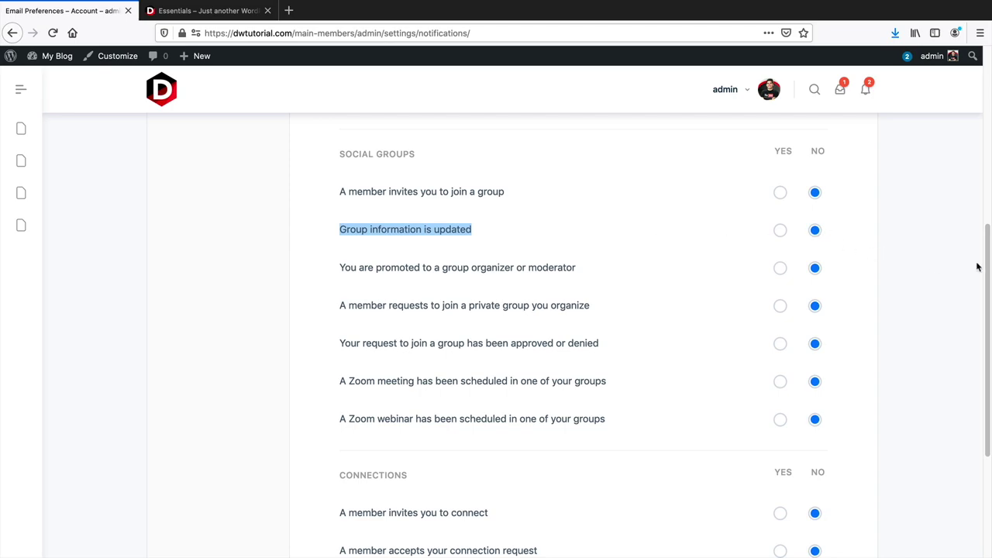
pyautogui.scroll(-3, 976, 268)
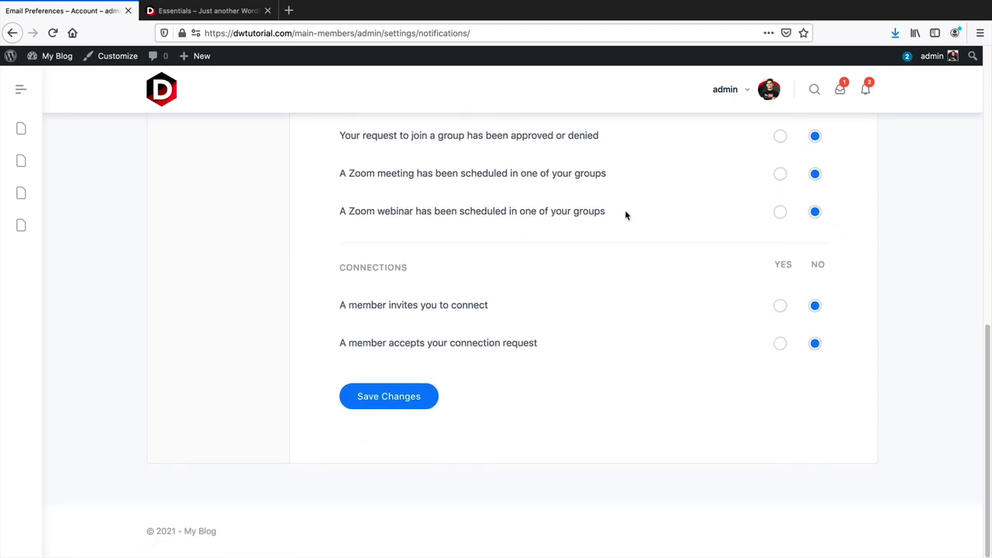
pyautogui.click(396, 402)
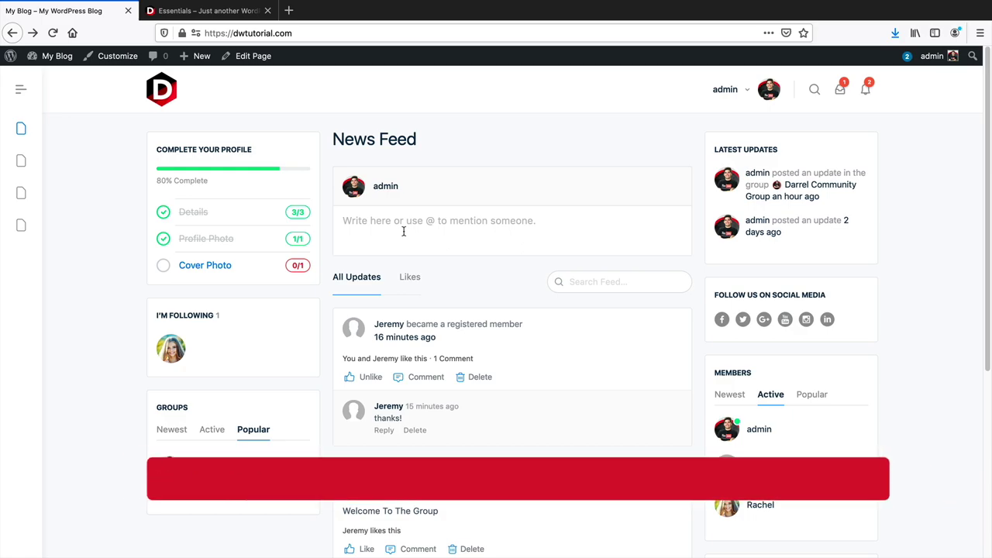
# Go from the admin dashboard to the Users > Add New form
pyautogui.moveTo(49, 55)
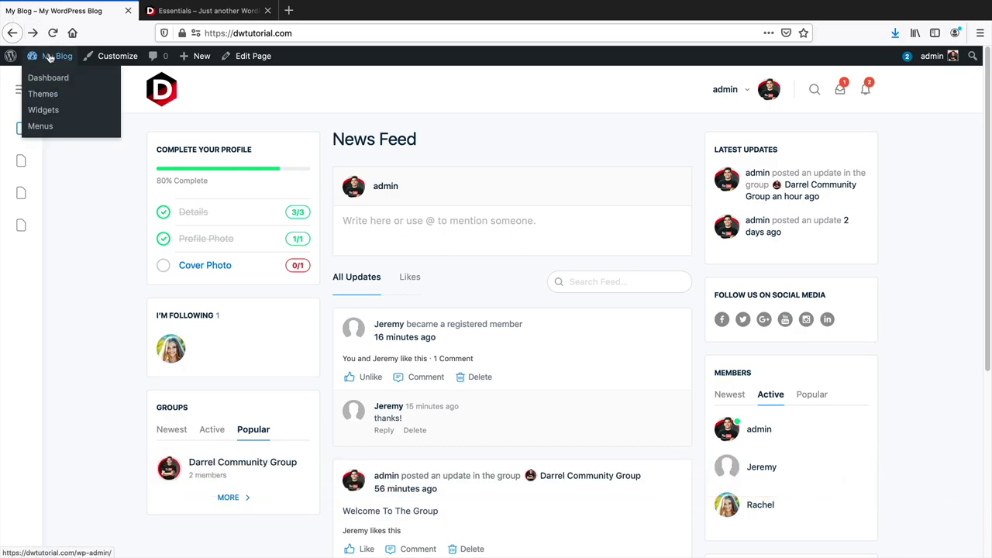
pyautogui.click(52, 80)
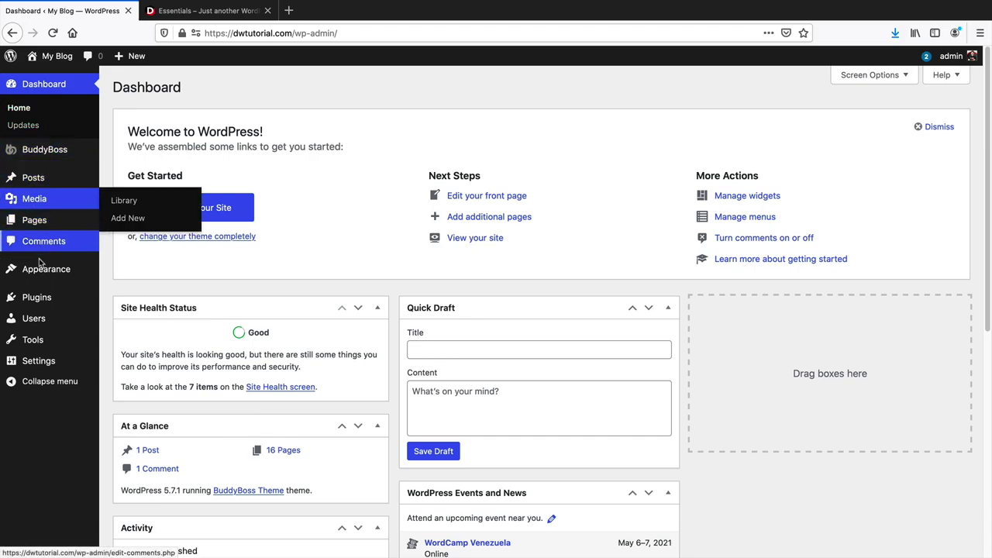
pyautogui.moveTo(39, 315)
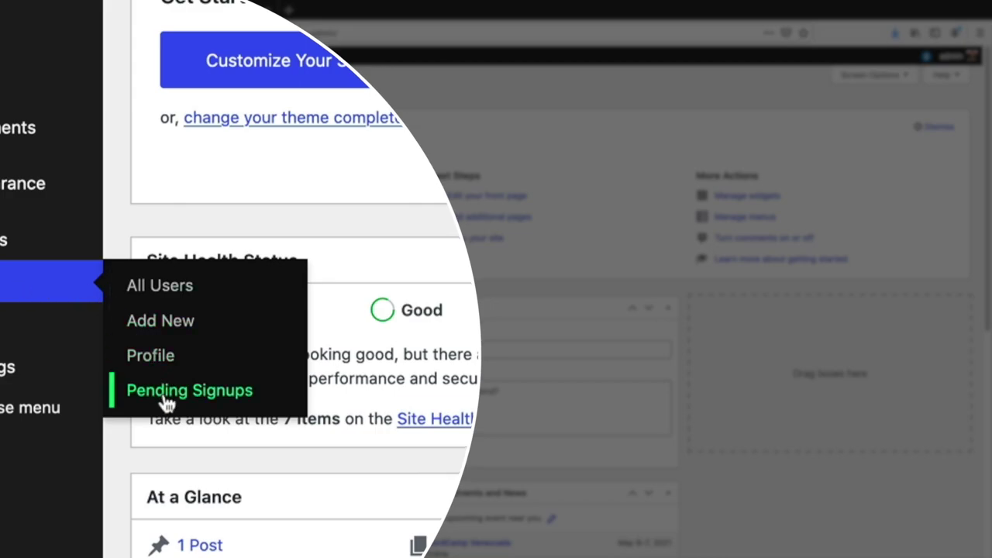
pyautogui.click(161, 321)
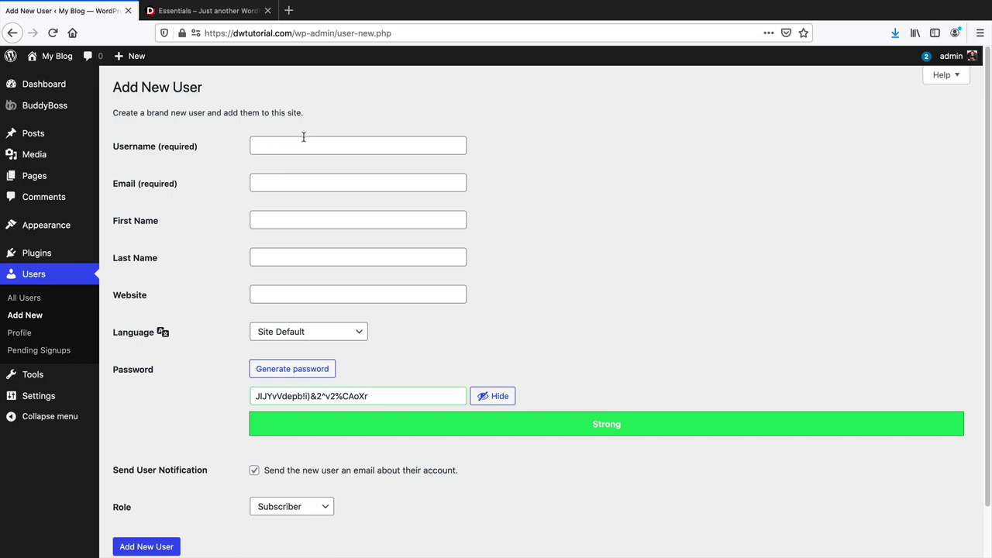
# Create a Subscriber user with a new username and a confirmed weak password
pyautogui.click(309, 144)
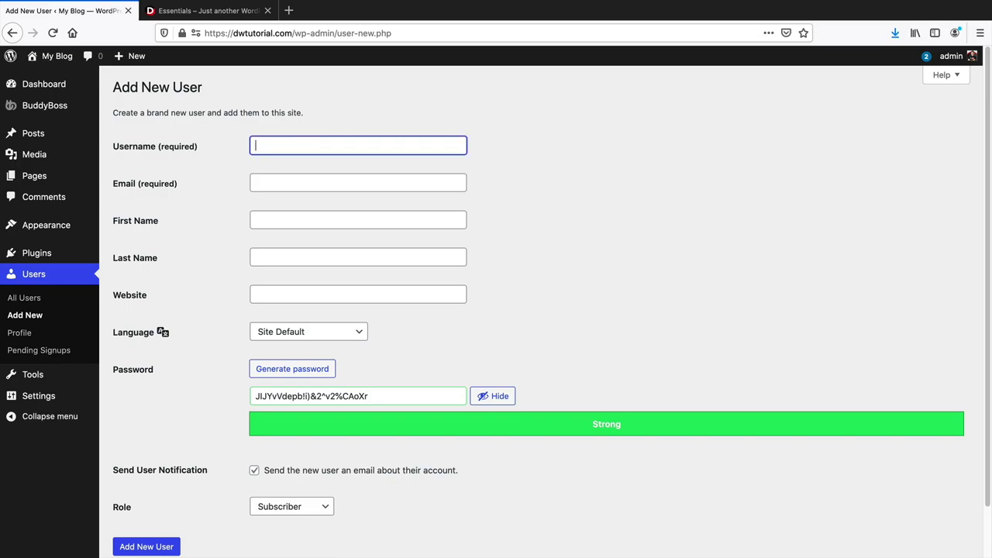
pyautogui.write('Johnny')
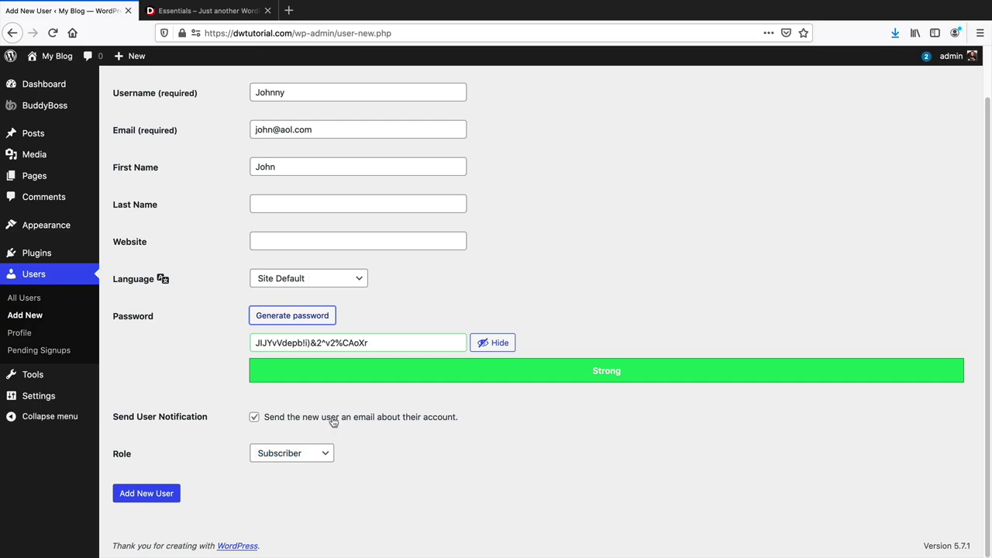
pyautogui.tripleClick(348, 347)
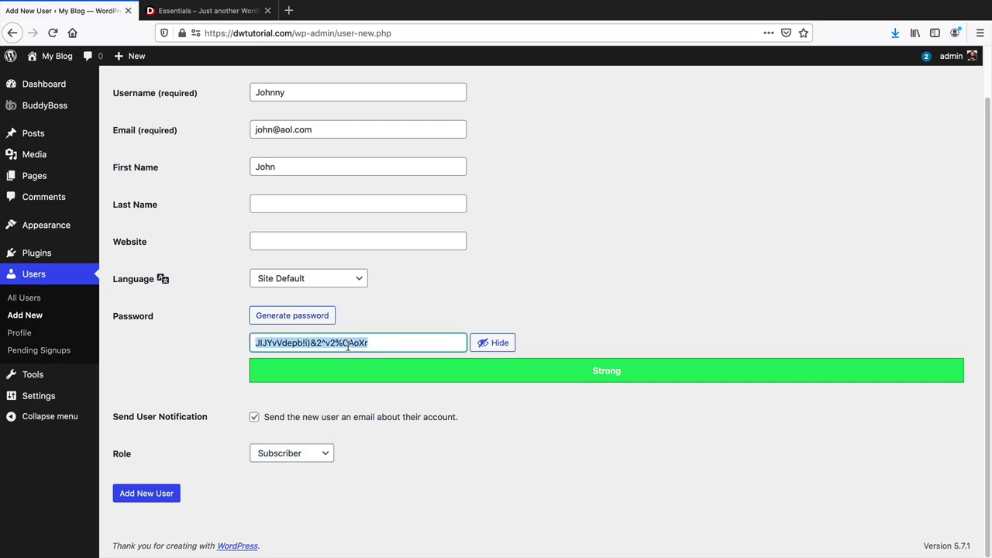
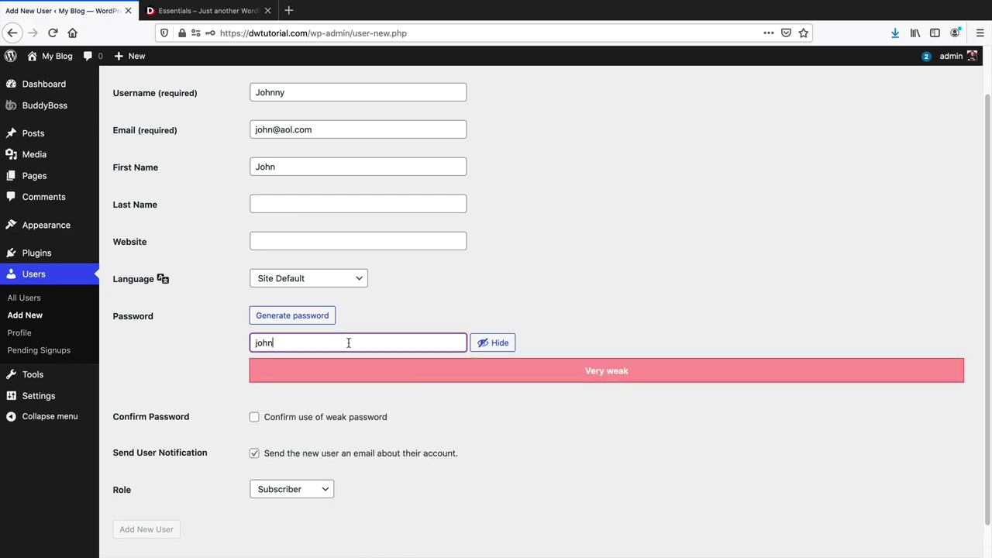
pyautogui.click(320, 418)
pyautogui.click(146, 530)
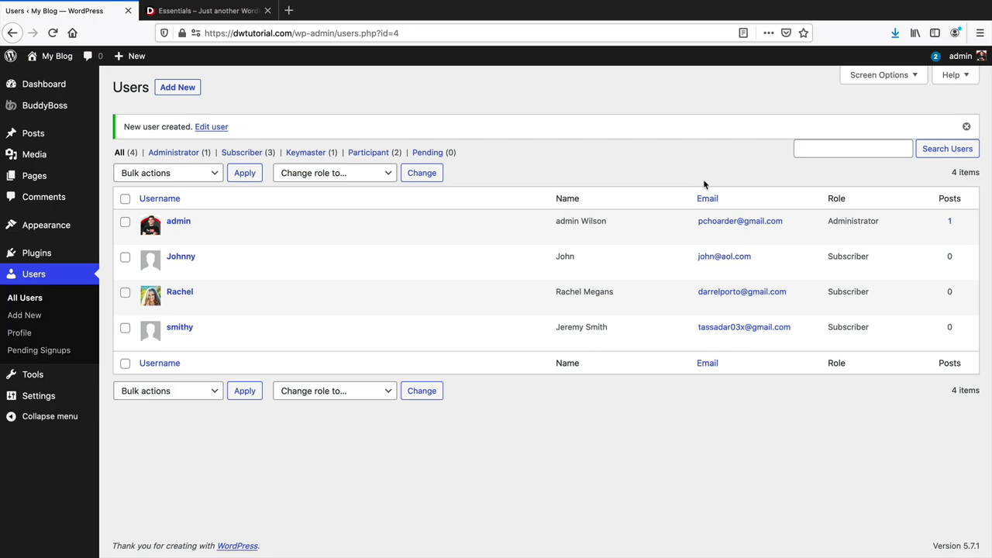
# Reload Users > Pending Signups and activate and confirm the single pending account
pyautogui.moveTo(243, 270)
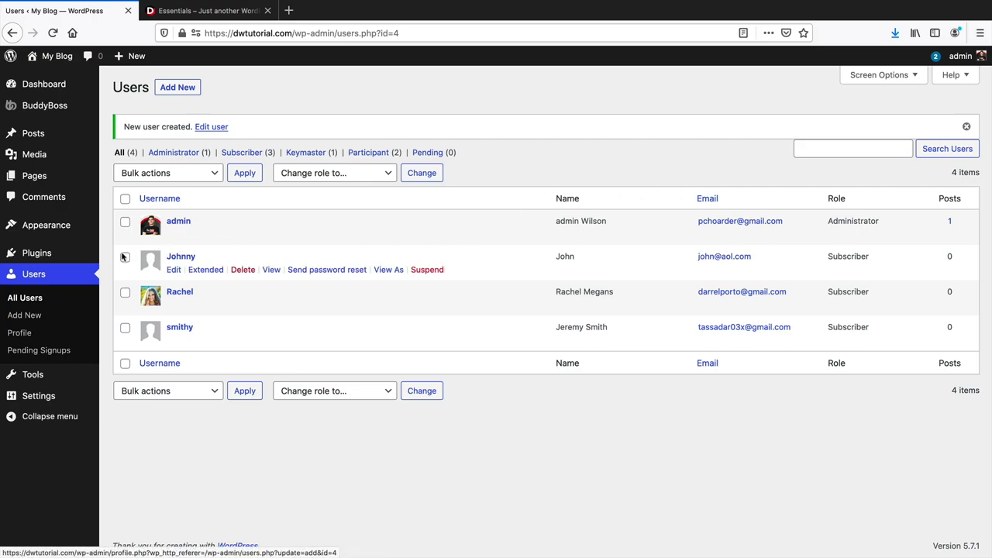
pyautogui.click(39, 352)
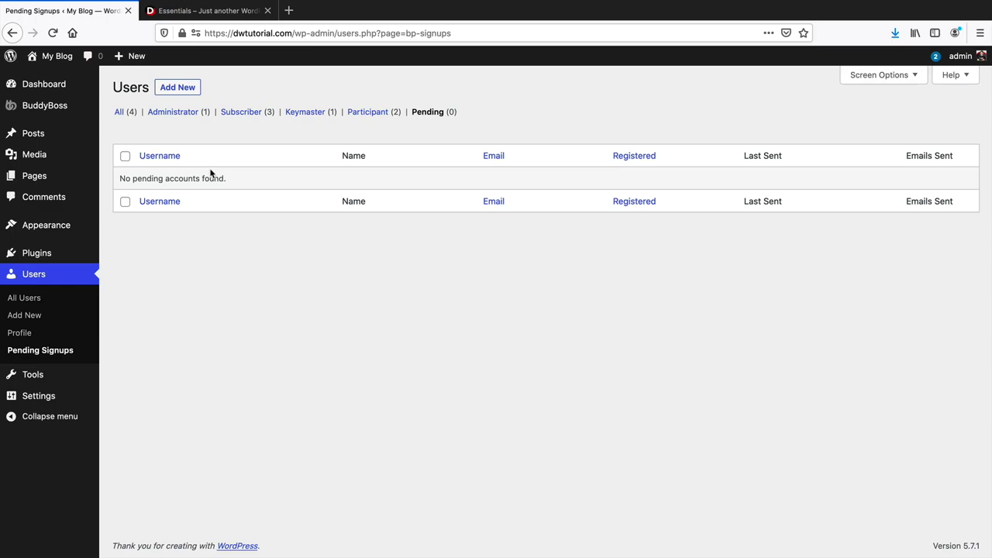
pyautogui.press('super+r')
pyautogui.moveTo(170, 186)
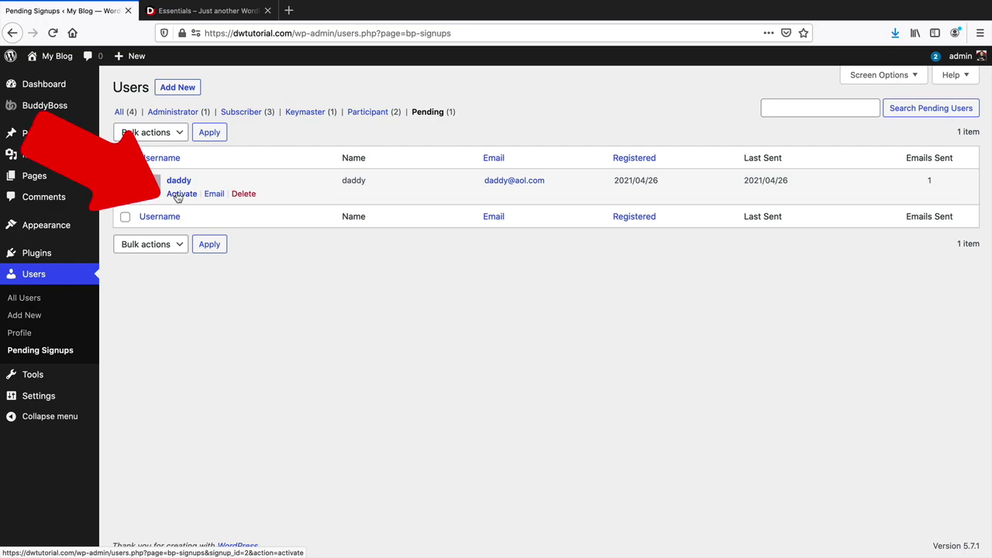
pyautogui.click(179, 195)
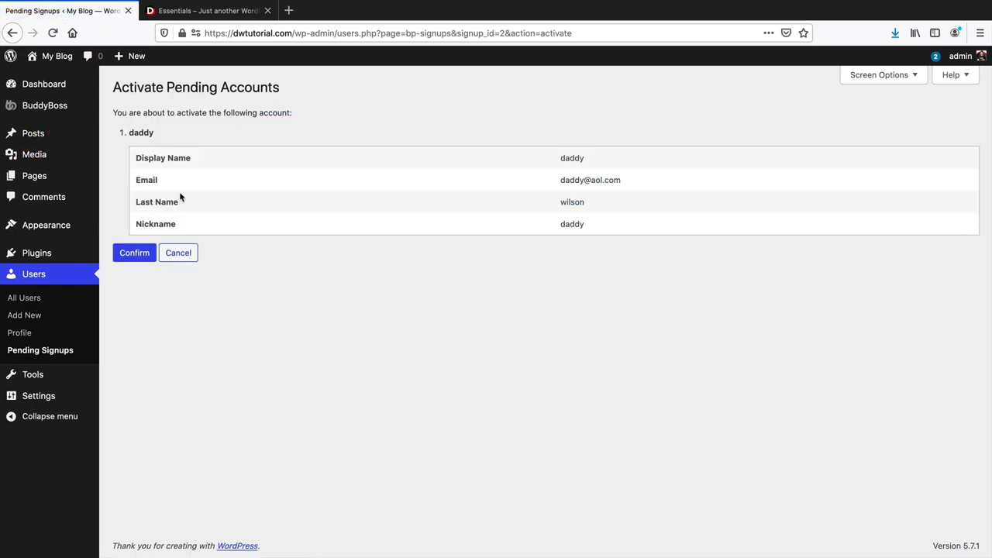
pyautogui.click(133, 253)
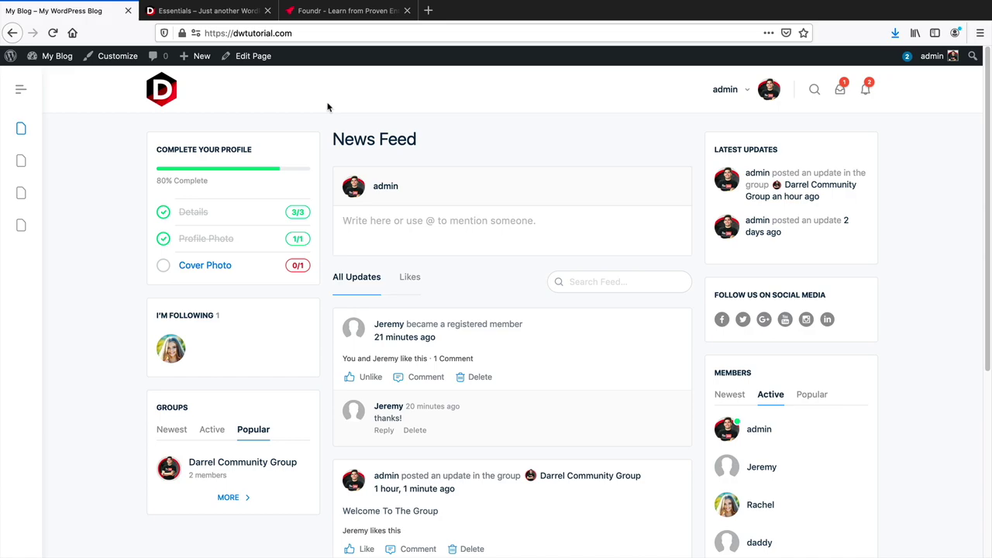
pyautogui.click(330, 14)
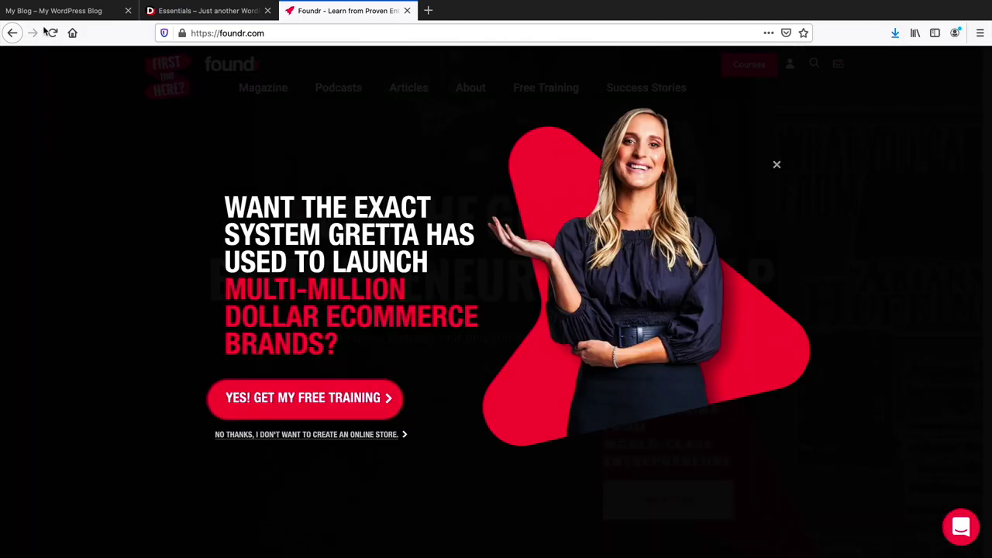
pyautogui.click(54, 11)
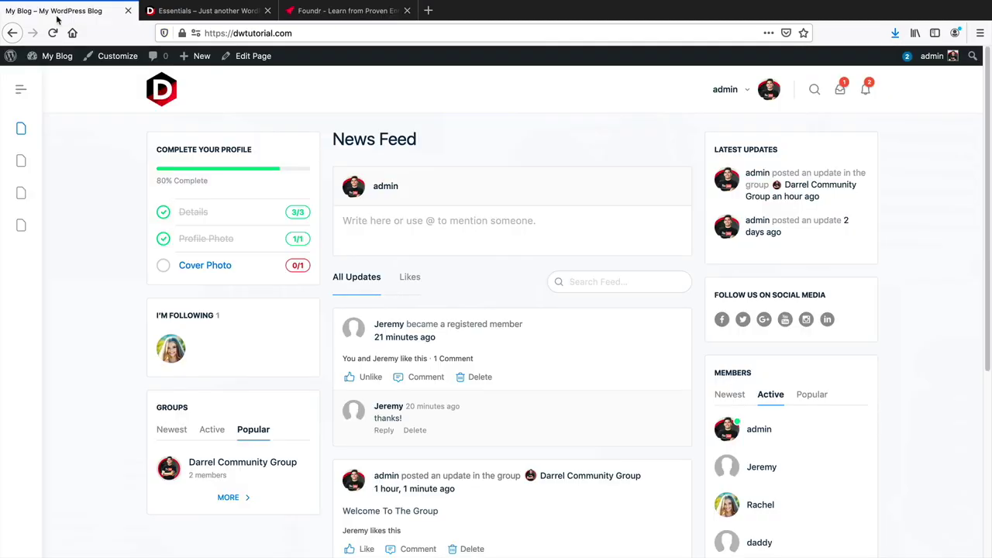
pyautogui.click(336, 11)
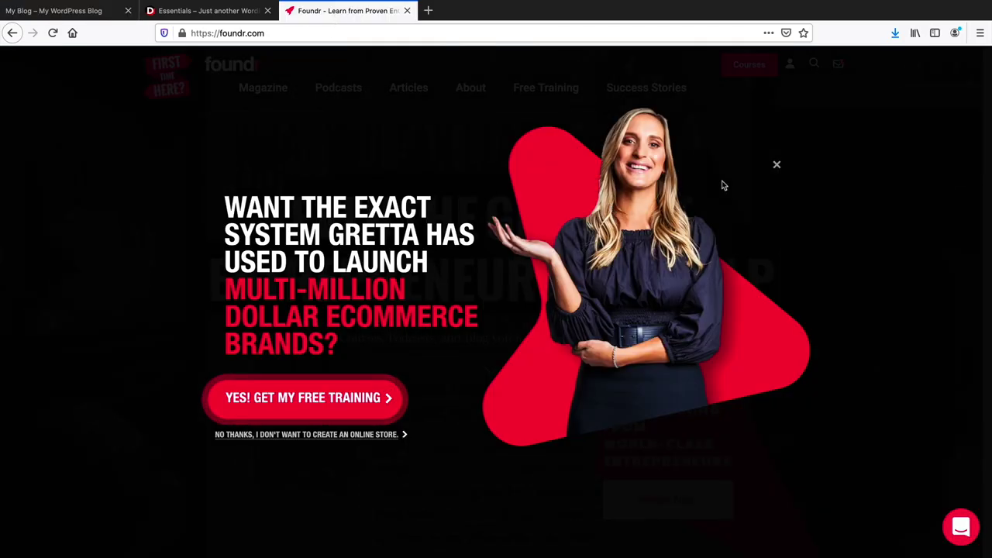
pyautogui.click(776, 164)
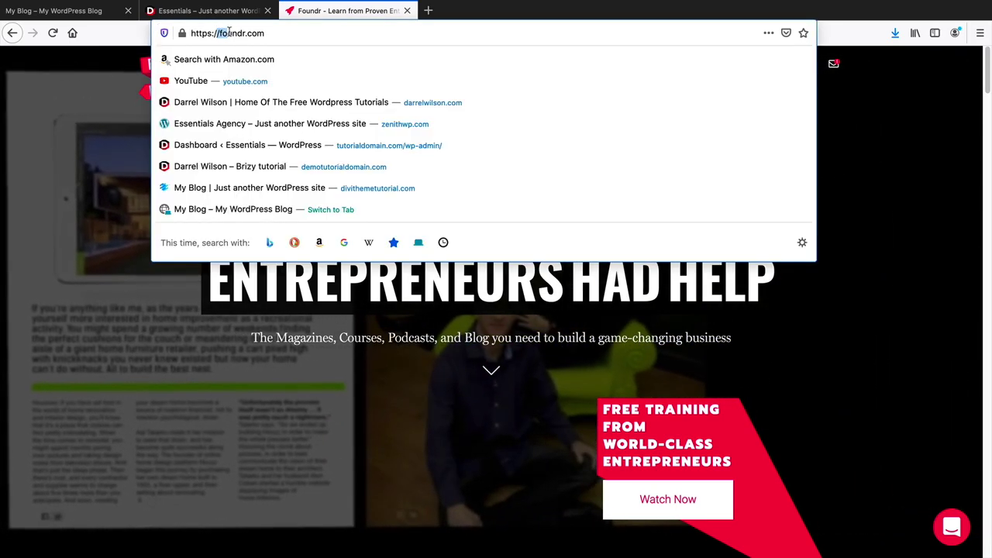
pyautogui.click(215, 33)
pyautogui.click(124, 117)
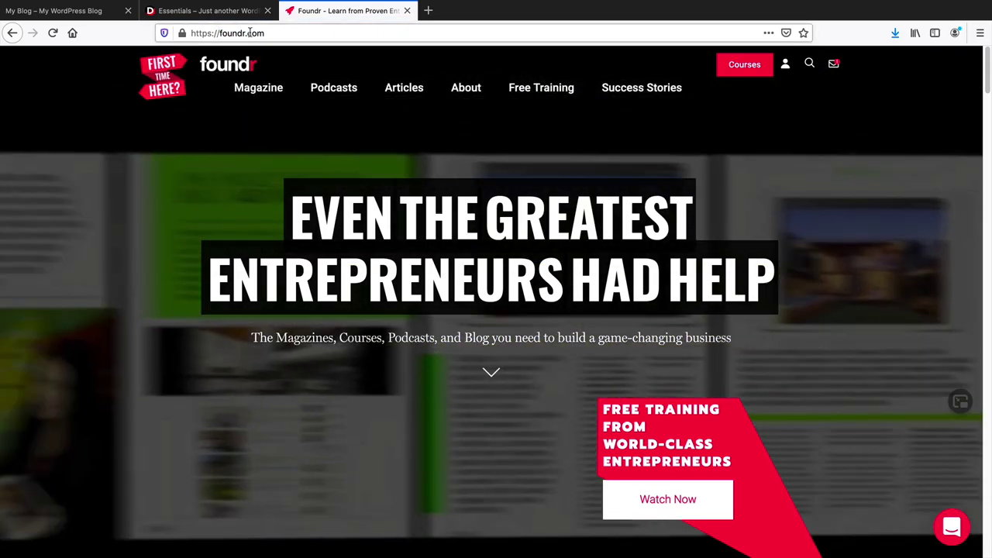
pyautogui.click(262, 33)
pyautogui.tripleClick(262, 33)
pyautogui.click(85, 138)
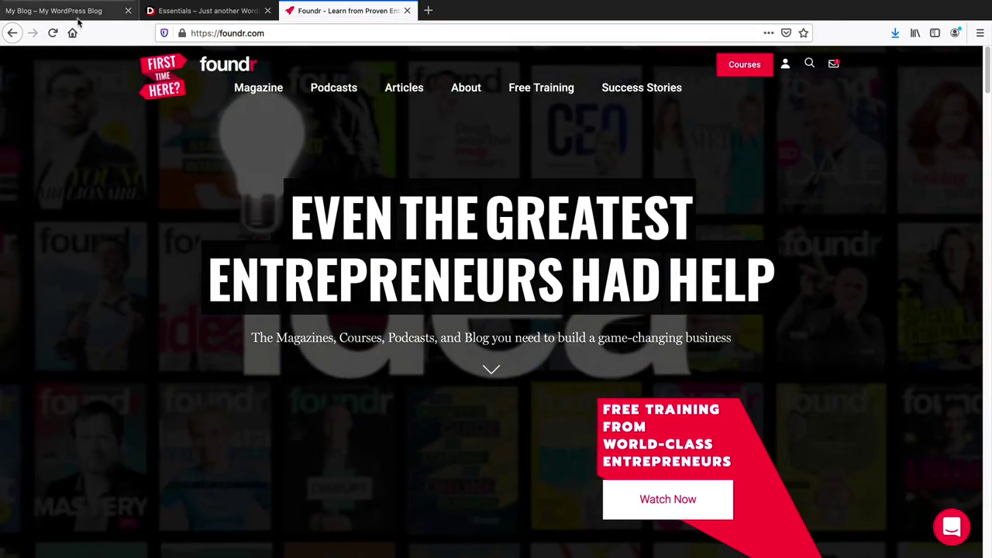
pyautogui.click(78, 19)
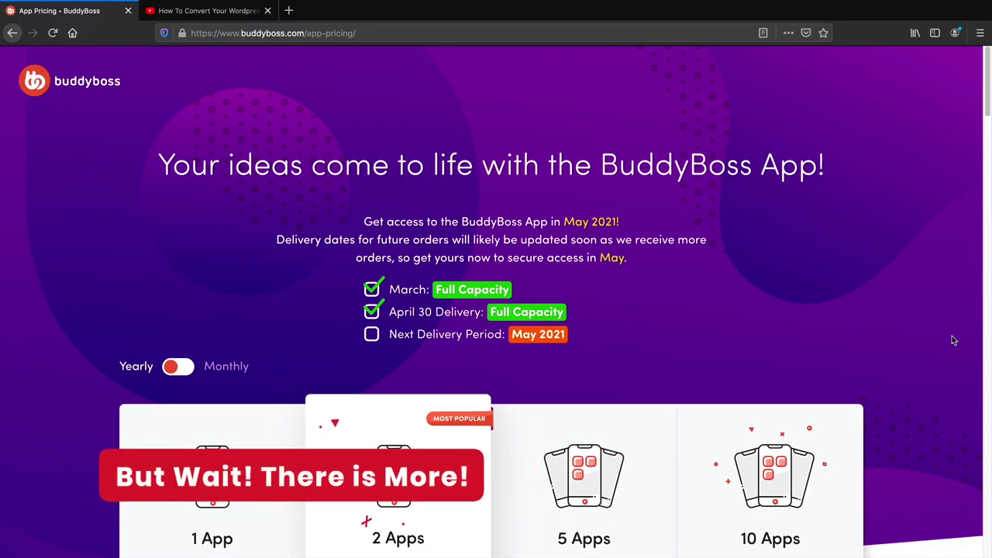
# Bring the 1, 2, 5 and 10 app plan prices into view, briefly checking the YouTube tab
pyautogui.middleClick(952, 336)
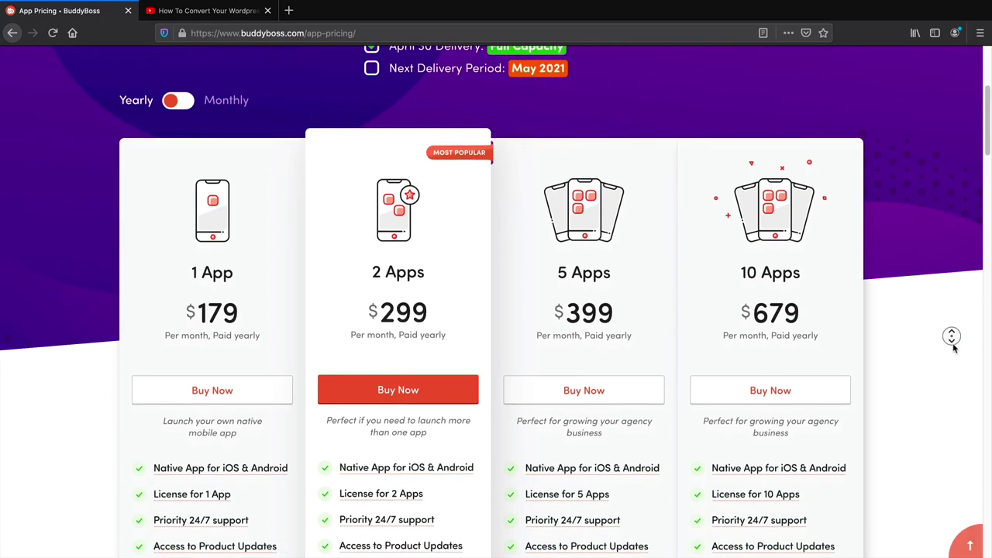
pyautogui.click(953, 348)
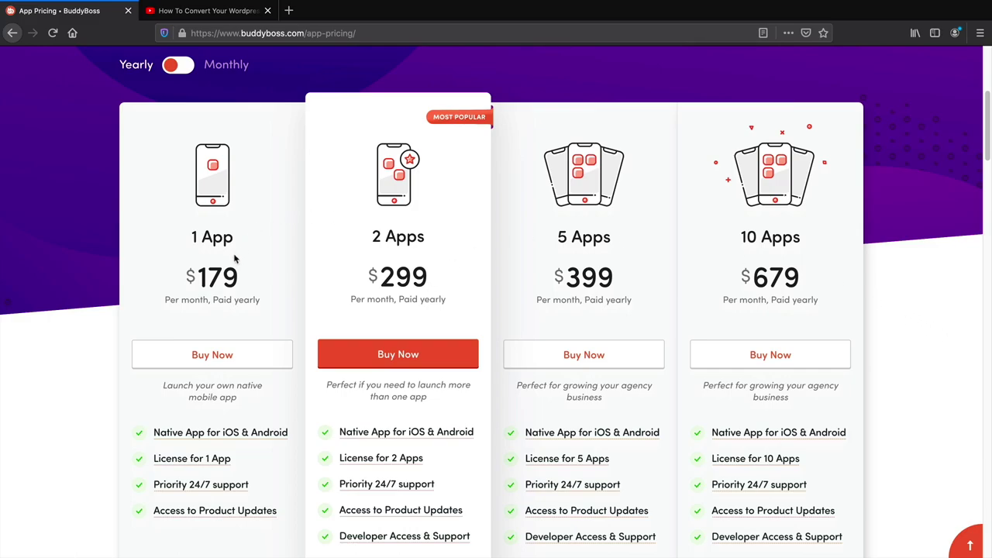
pyautogui.moveTo(390, 436)
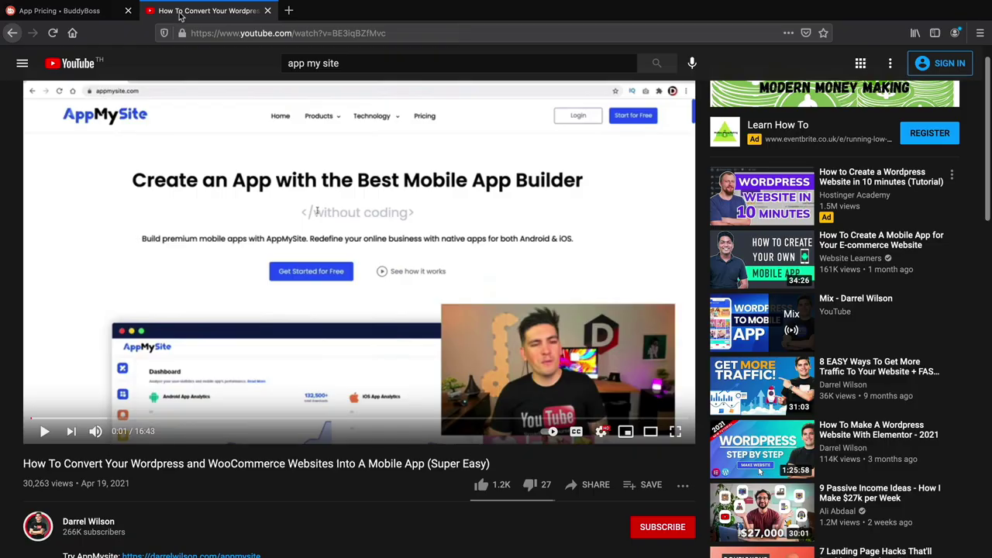
pyautogui.click(180, 12)
pyautogui.click(98, 20)
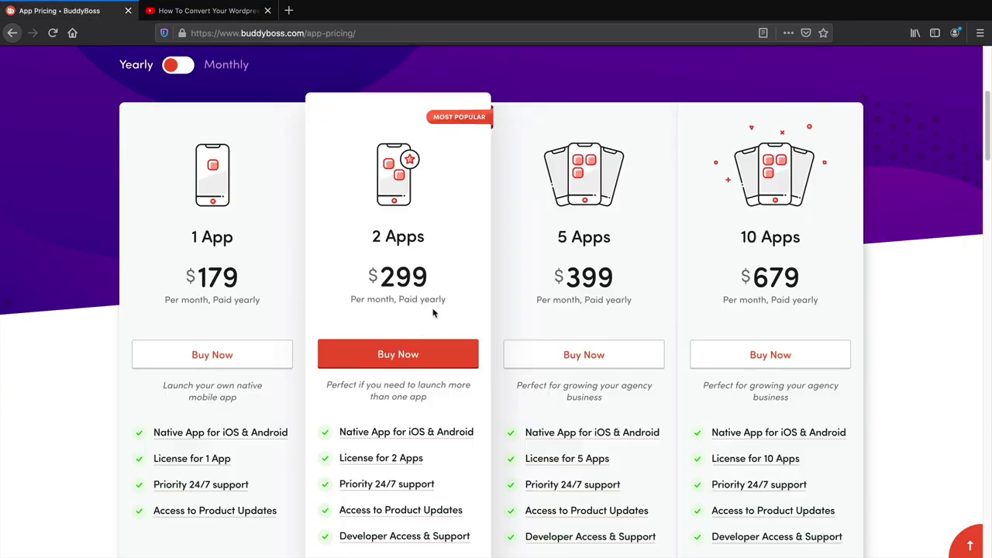
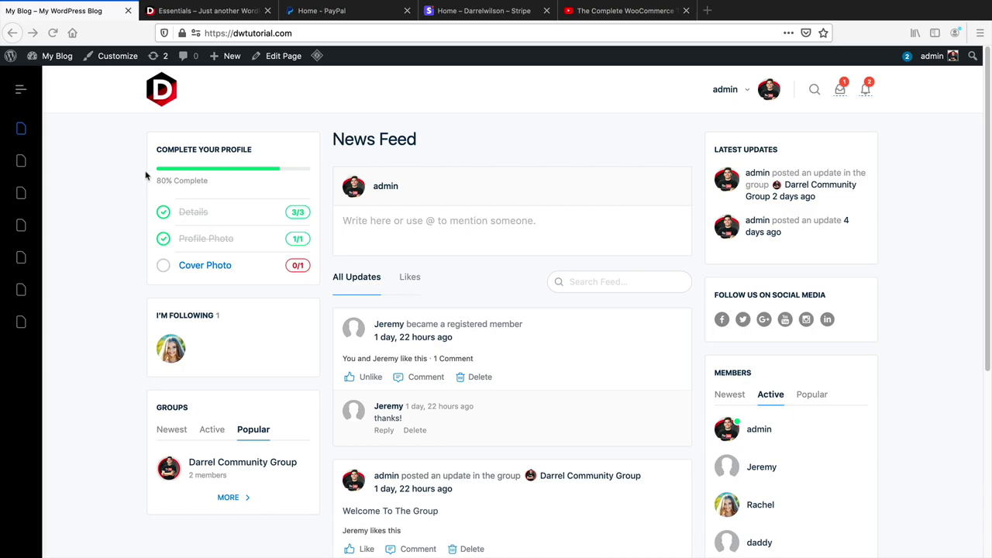
# Search the plugin directory for 'woocommerce', then install and activate WooCommerce
pyautogui.moveTo(65, 59)
pyautogui.click(60, 84)
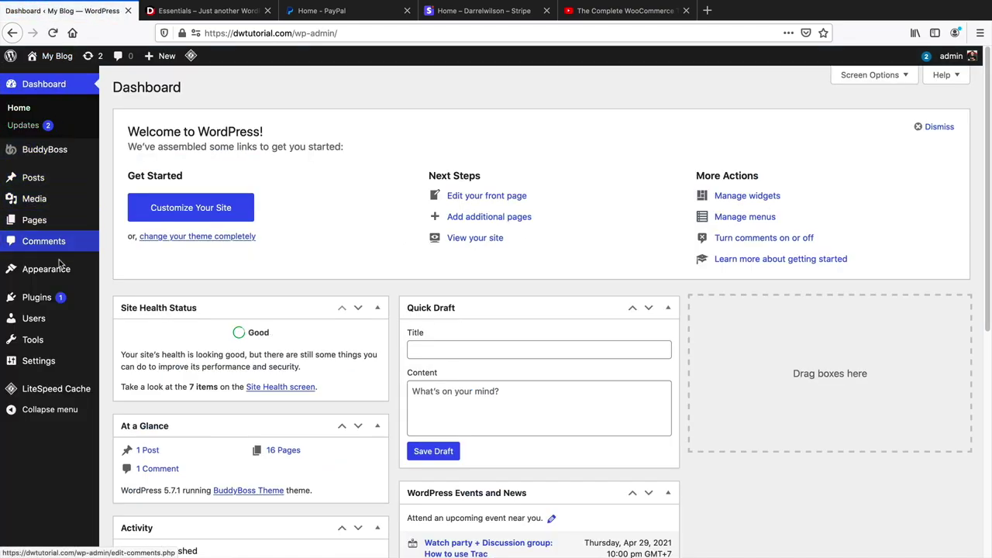
pyautogui.moveTo(56, 299)
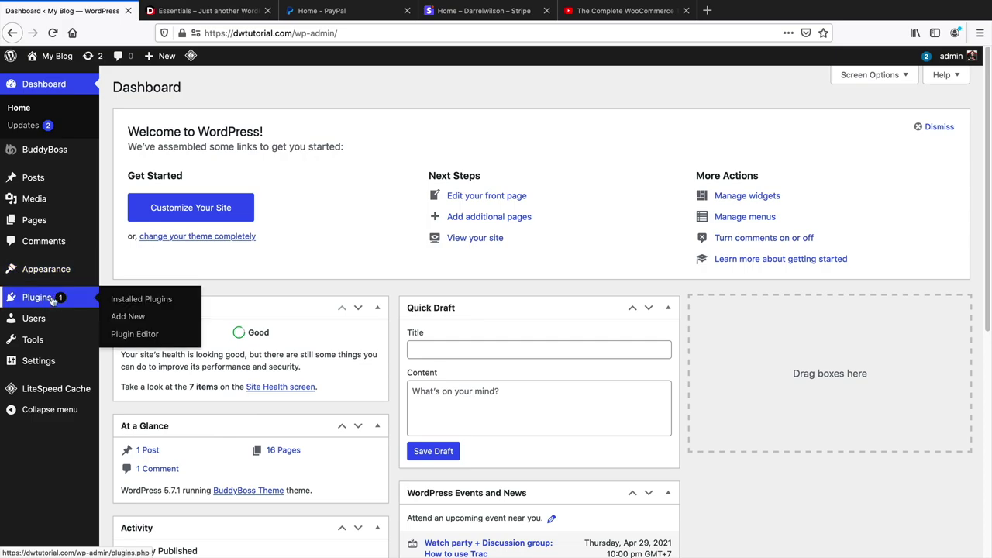
pyautogui.click(130, 318)
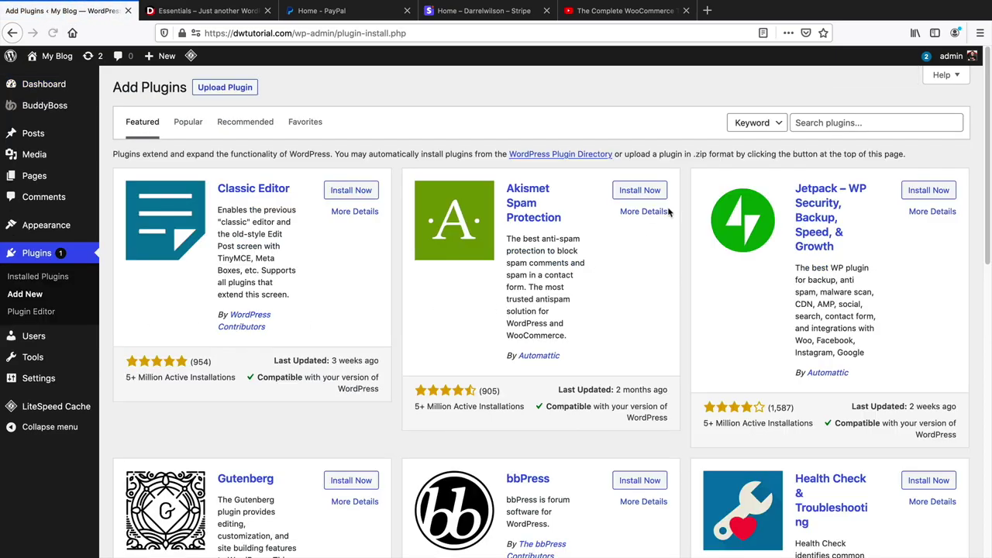
pyautogui.click(818, 124)
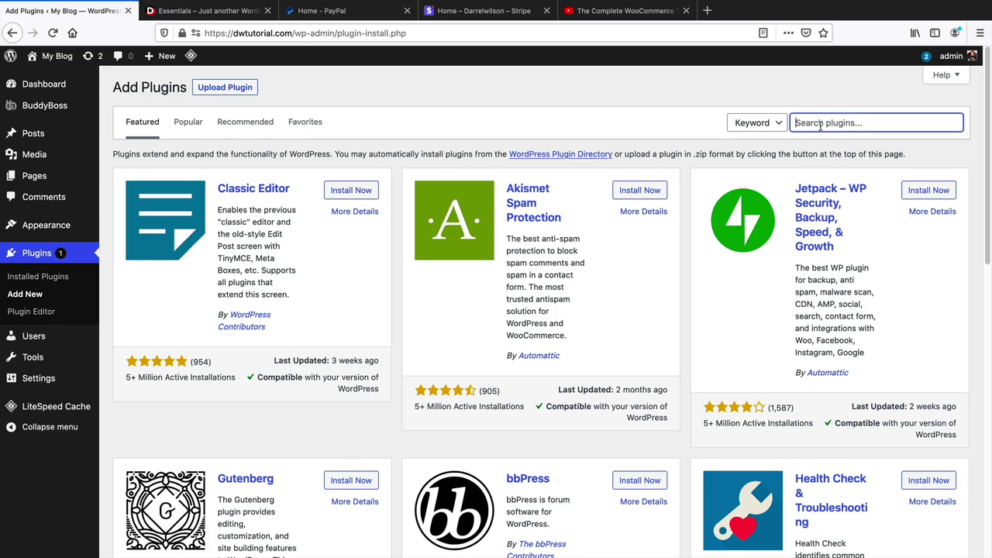
pyautogui.write('woocommerce')
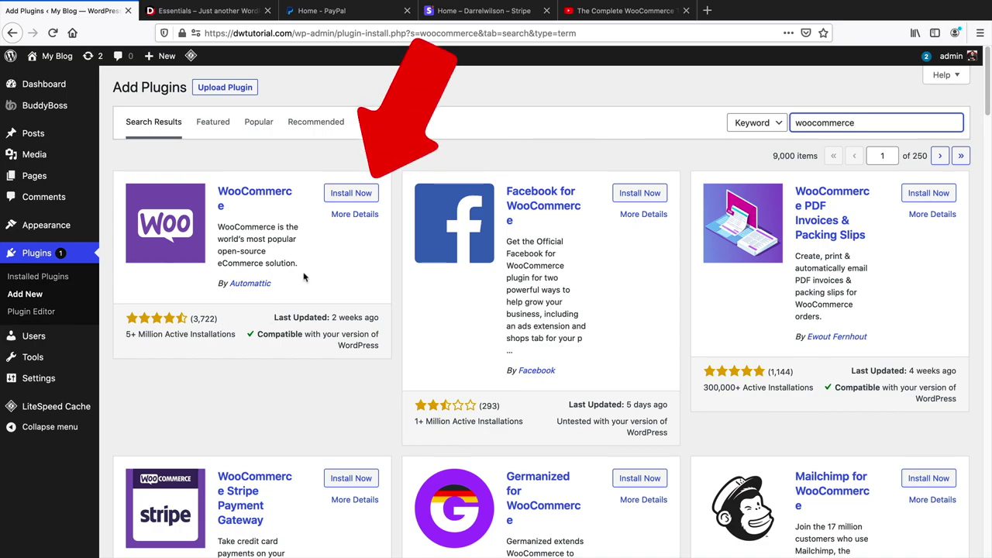
pyautogui.click(347, 196)
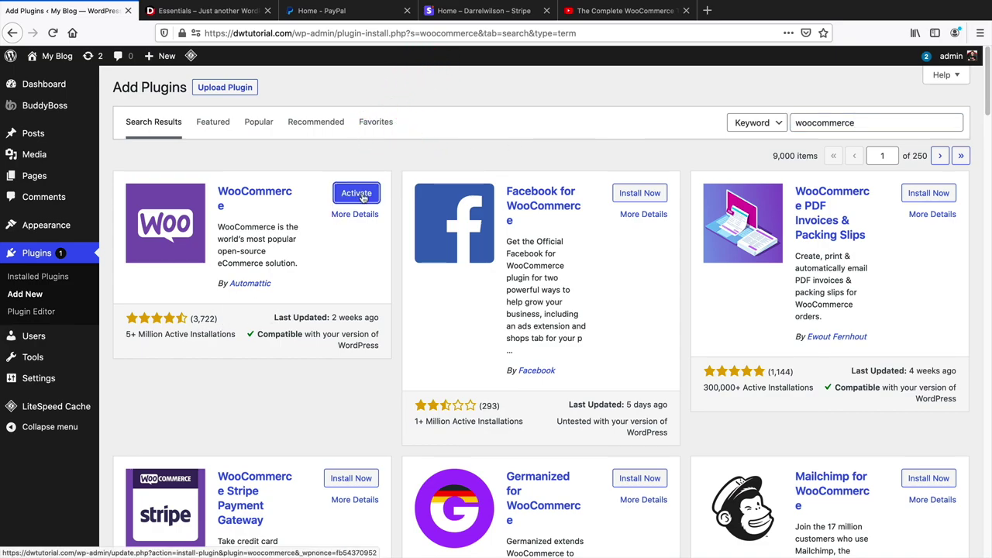
pyautogui.click(360, 195)
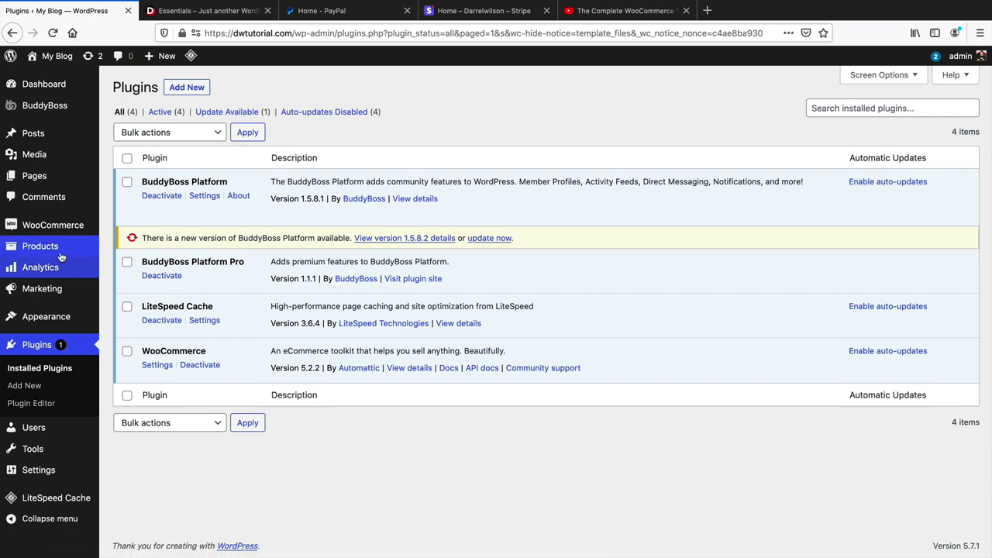
# Start a new product from the All Products list
pyautogui.moveTo(49, 248)
pyautogui.click(134, 249)
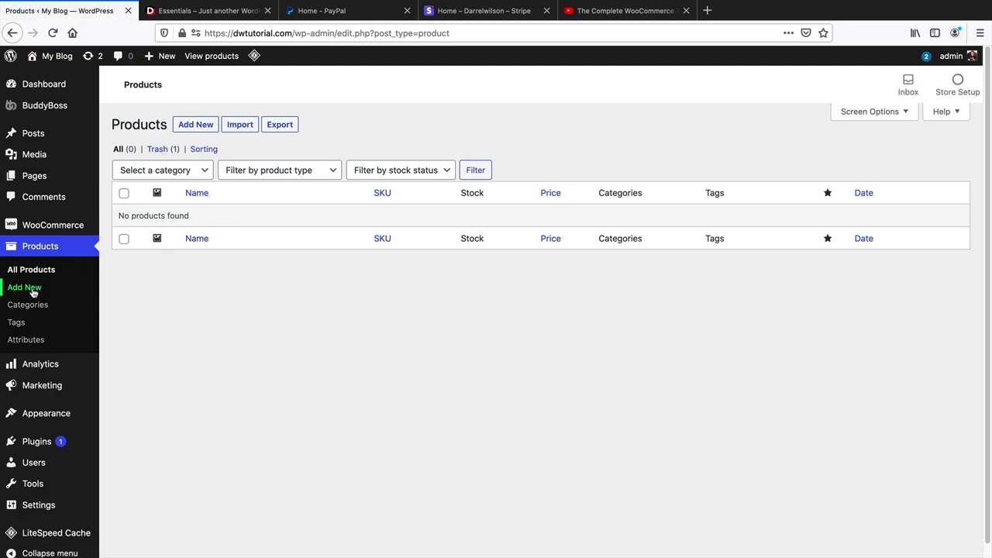
pyautogui.click(195, 126)
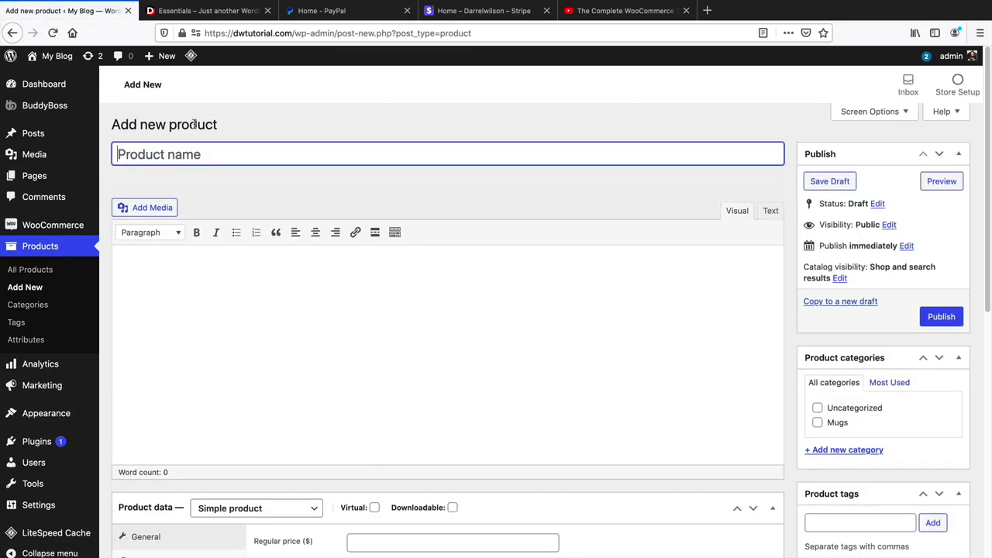
# Keep the product type as Simple product, checking the tutorial video before returning
pyautogui.click(235, 509)
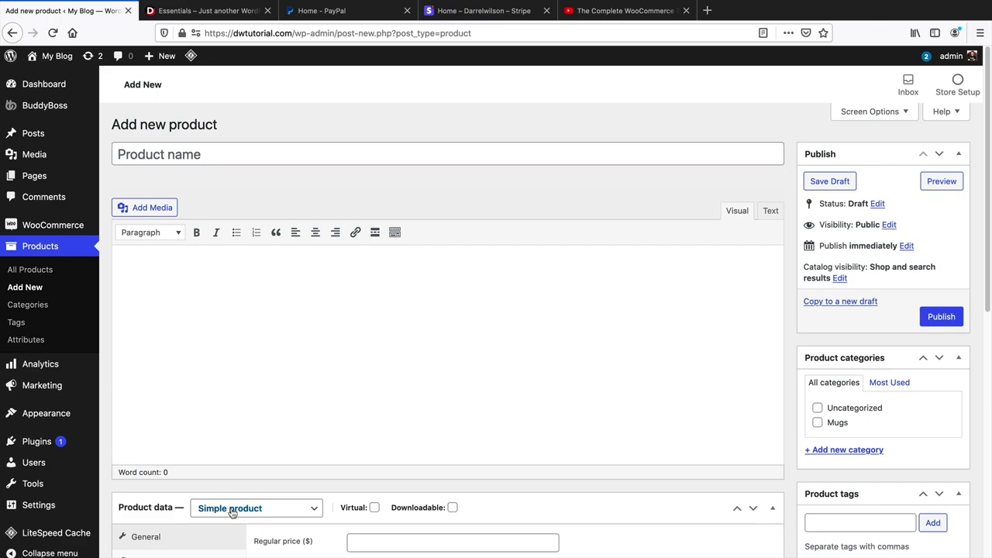
pyautogui.click(337, 439)
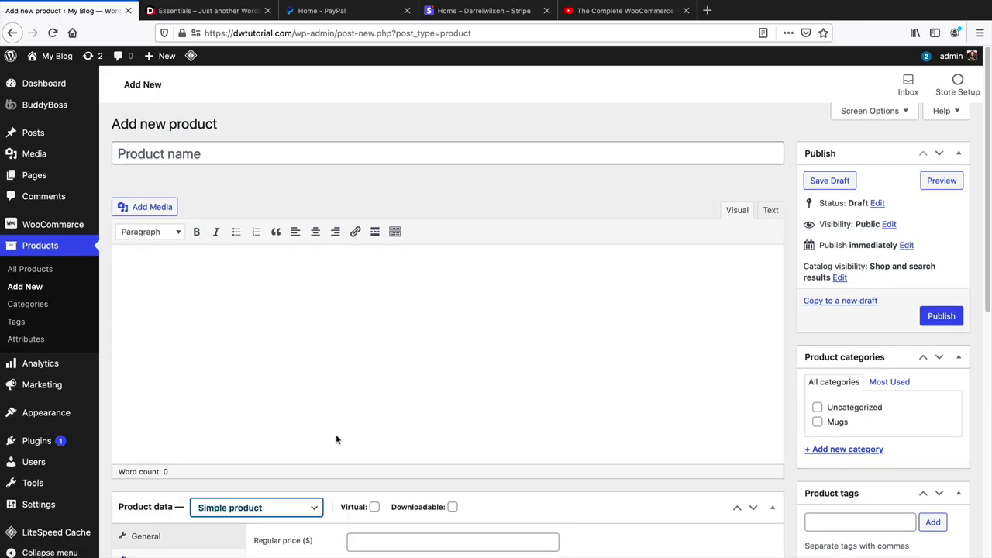
pyautogui.scroll(-4, 284, 411)
pyautogui.click(277, 341)
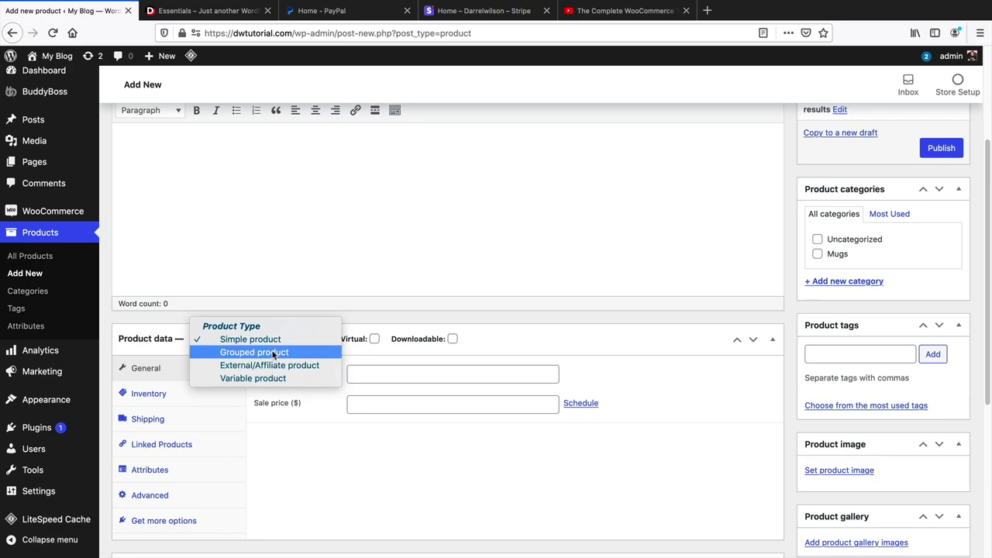
pyautogui.click(427, 171)
pyautogui.scroll(4, 374, 260)
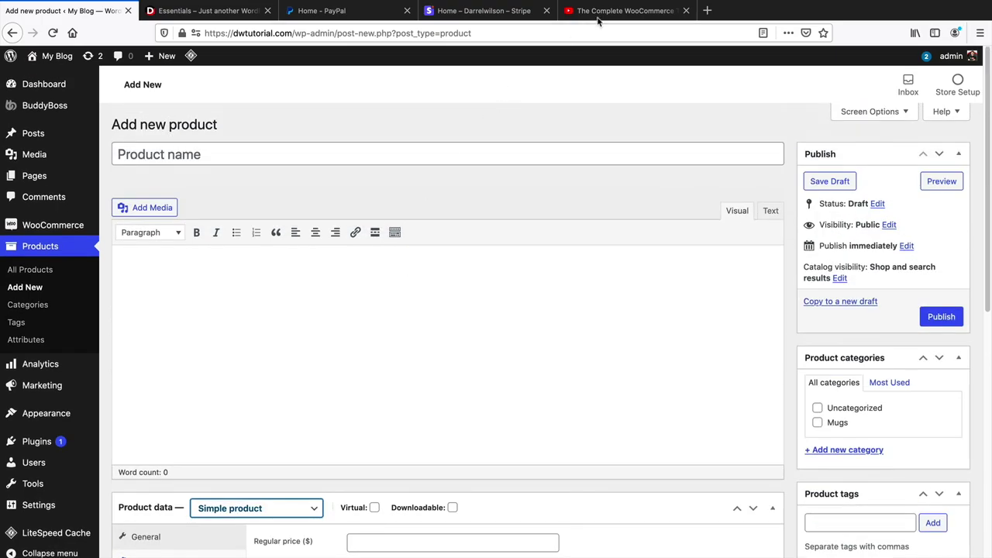
pyautogui.click(620, 11)
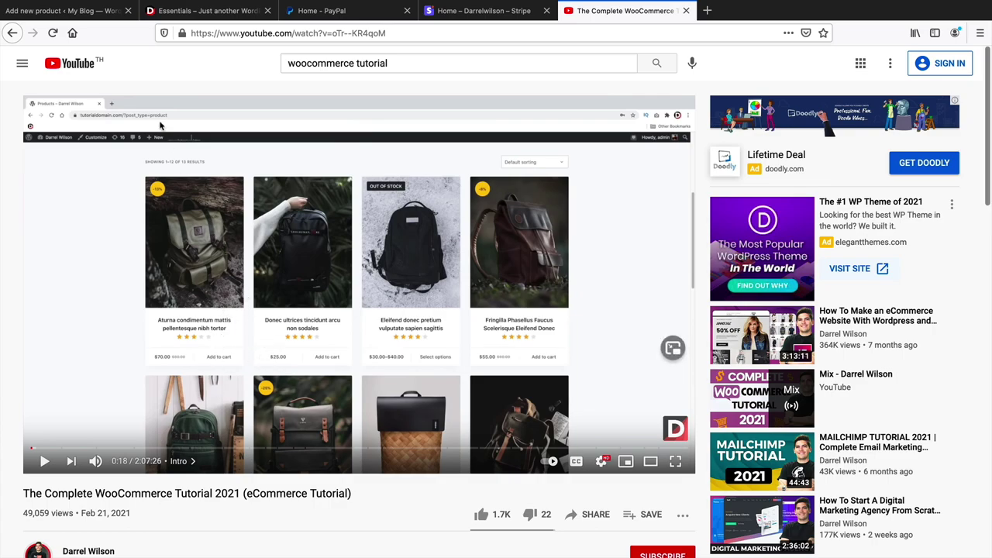
pyautogui.click(92, 12)
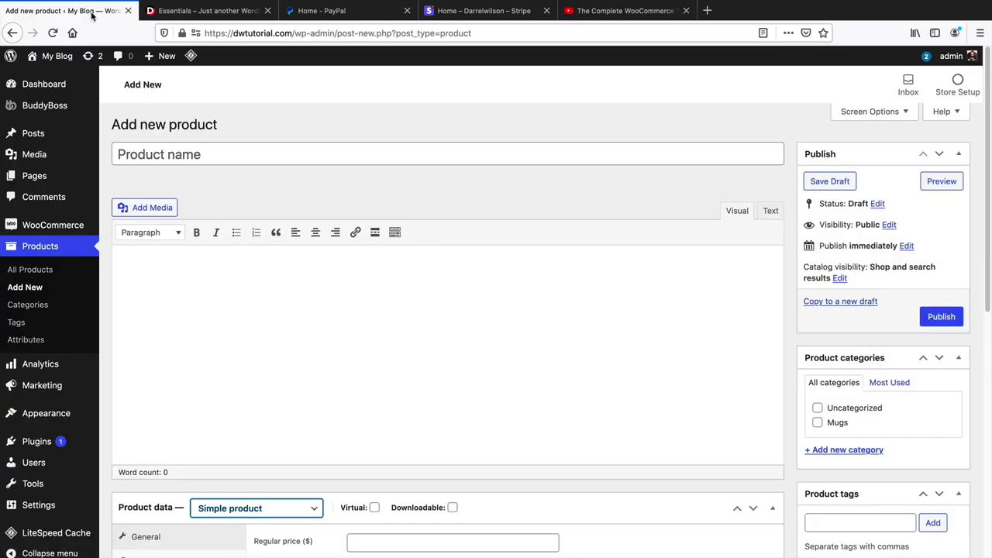
# Name the product 'Coffee Mugs'
pyautogui.click(212, 152)
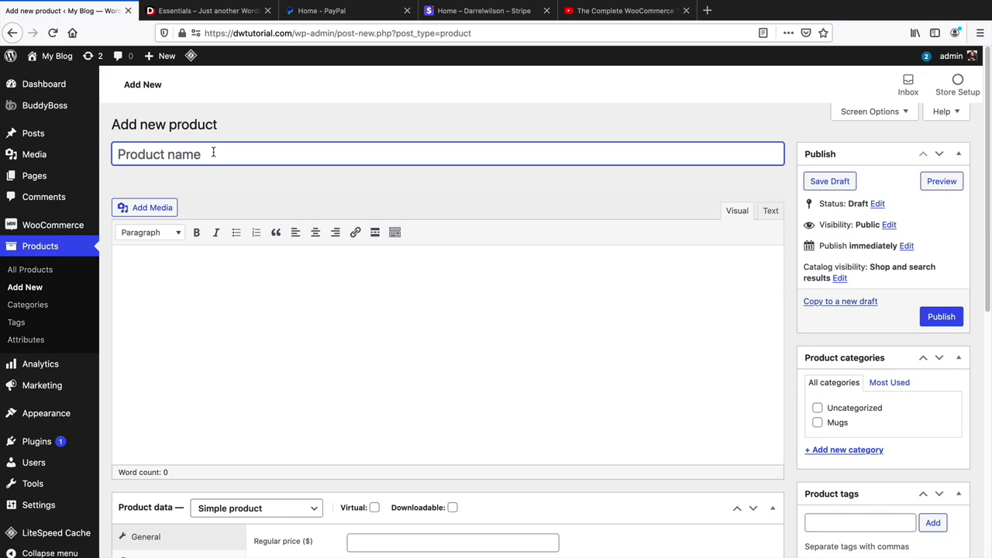
pyautogui.write('Coffee Mu')
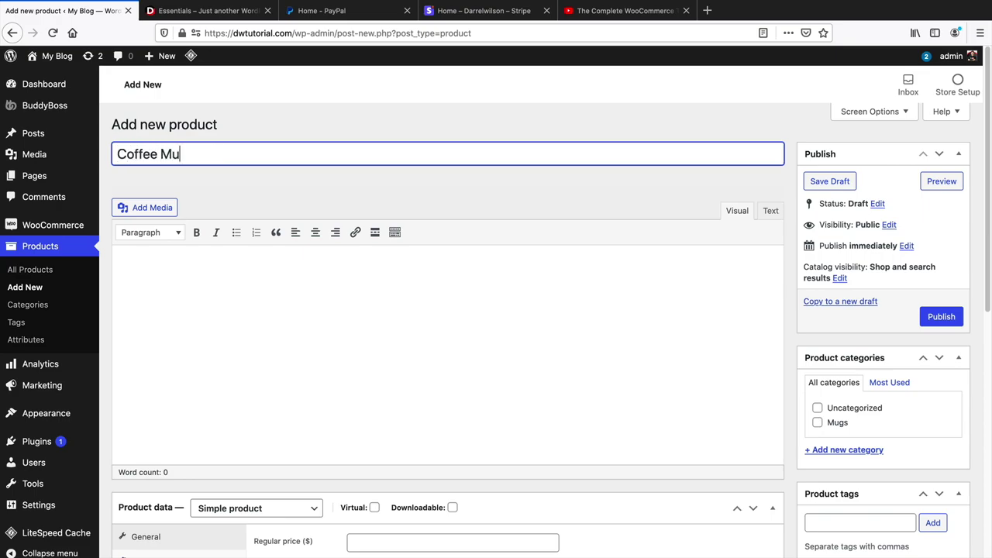
pyautogui.write('gs Fo')
pyautogui.click(165, 276)
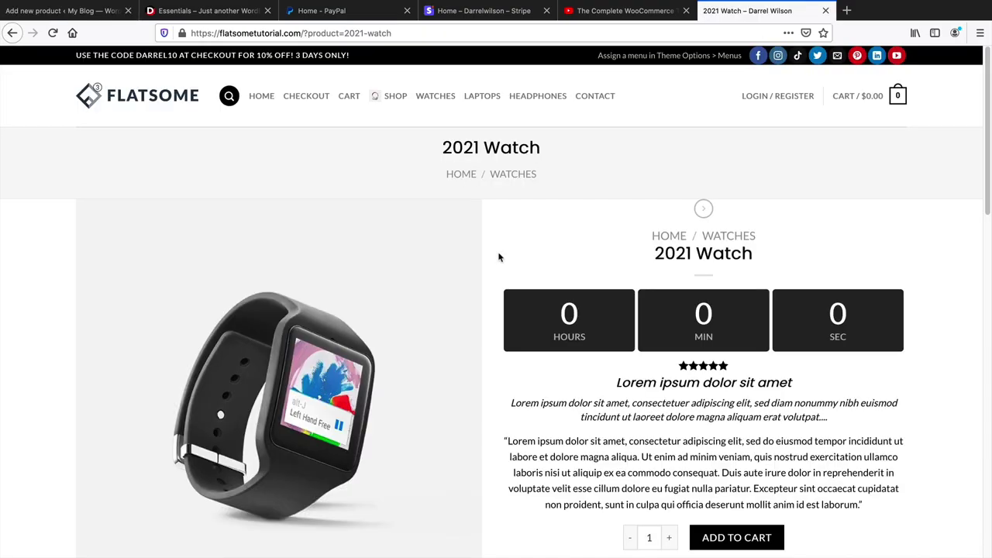
# Copy the 2021 Watch page's lorem ipsum paragraph and paste it as the product description
pyautogui.scroll(-1, 499, 257)
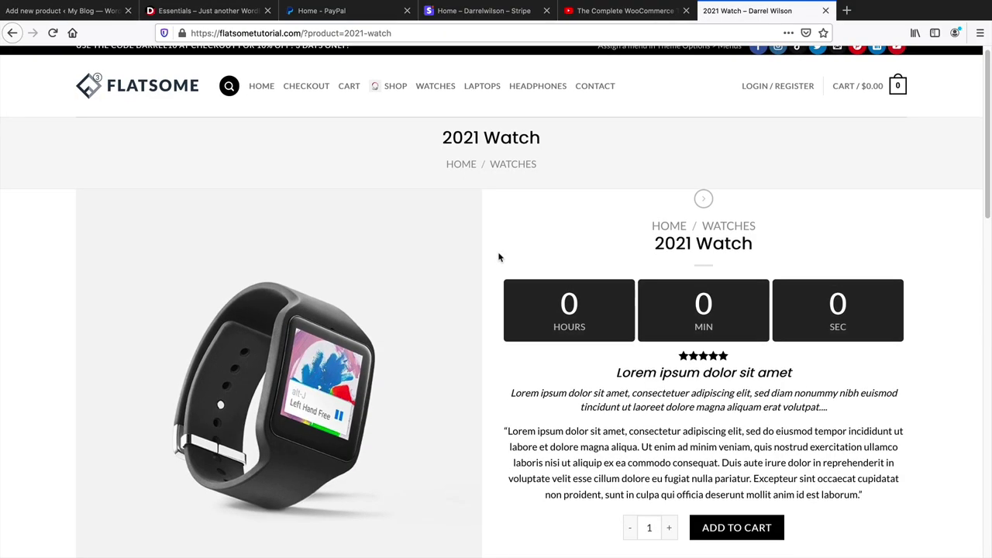
pyautogui.middleClick(498, 257)
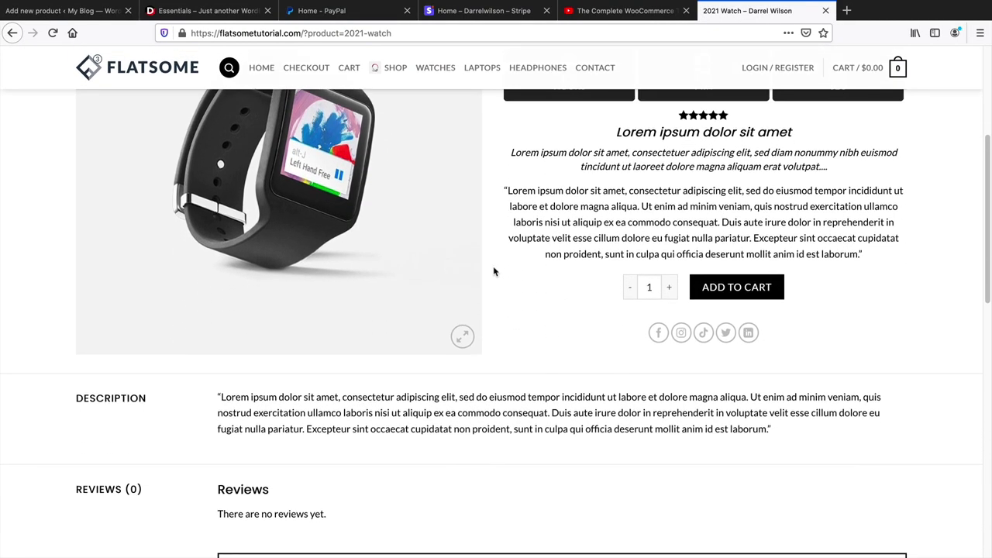
pyautogui.click(497, 270)
pyautogui.moveTo(219, 396); pyautogui.dragTo(773, 444)
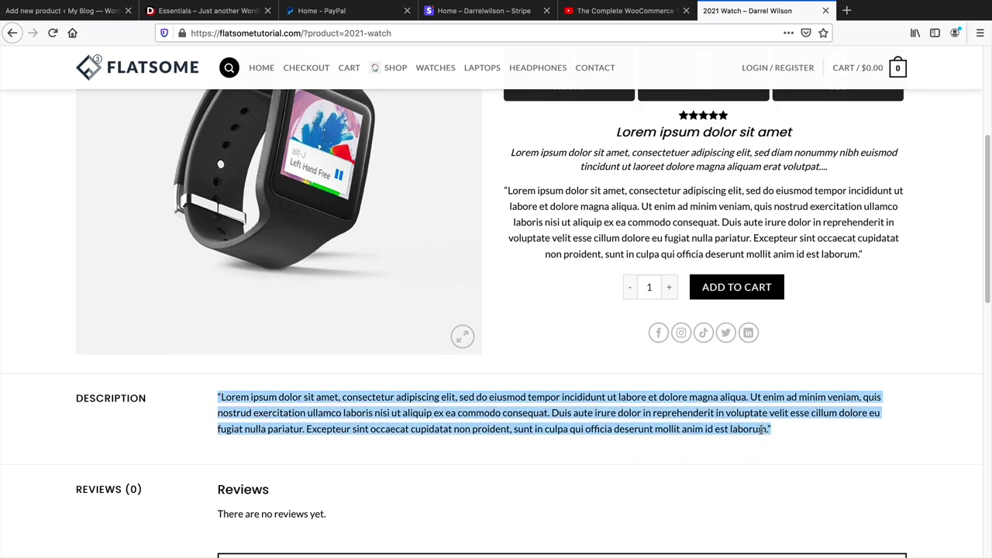
pyautogui.rightClick(762, 429)
pyautogui.click(783, 436)
pyautogui.click(62, 11)
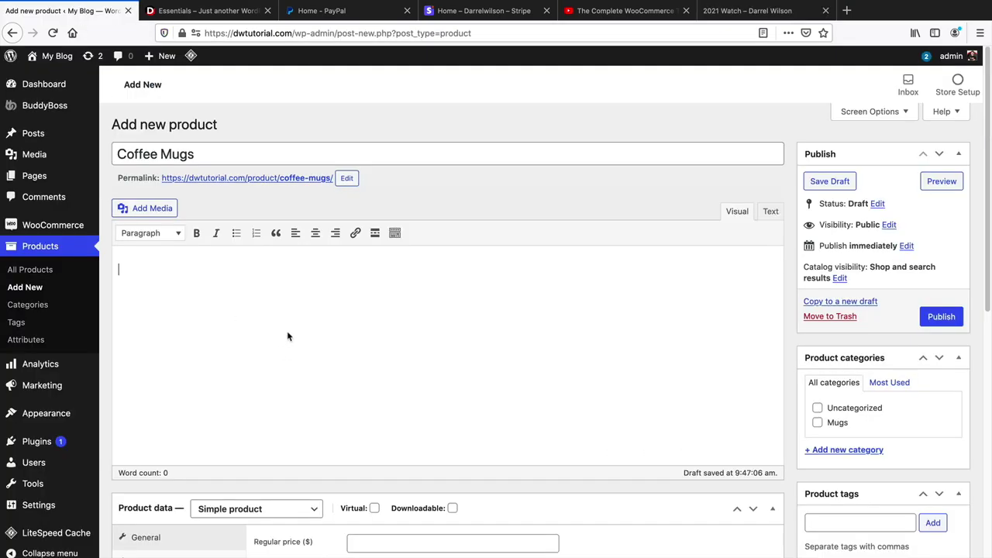
pyautogui.click(728, 13)
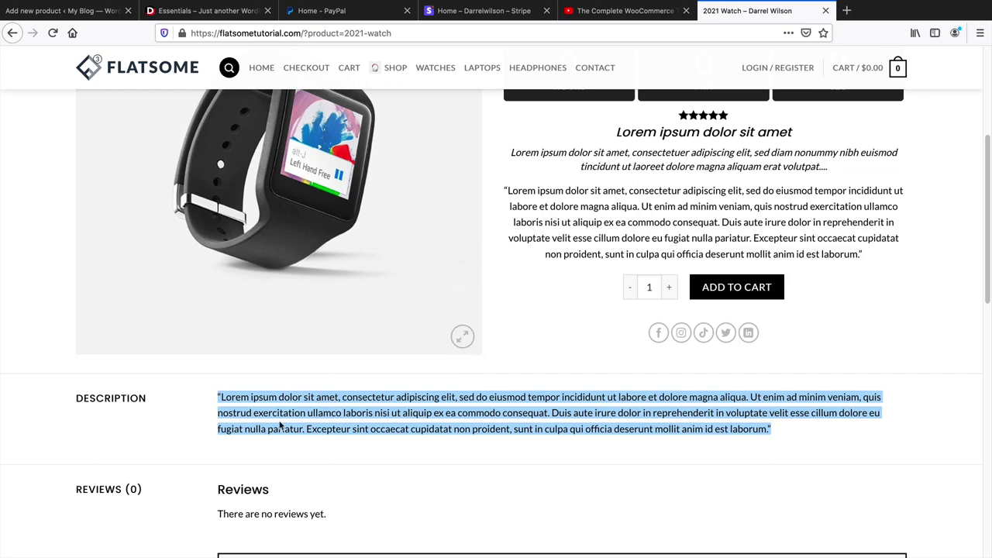
pyautogui.click(76, 10)
pyautogui.rightClick(155, 266)
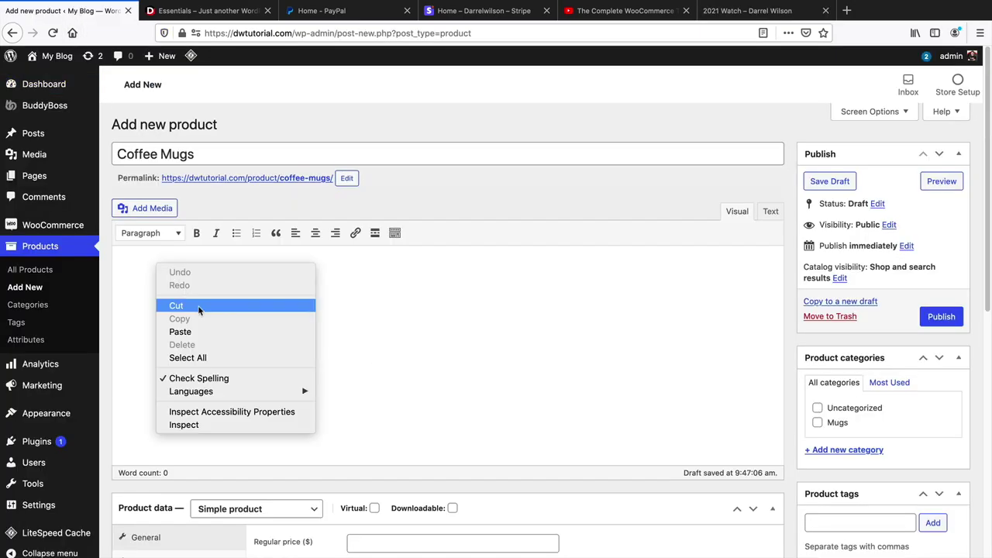
pyautogui.click(206, 332)
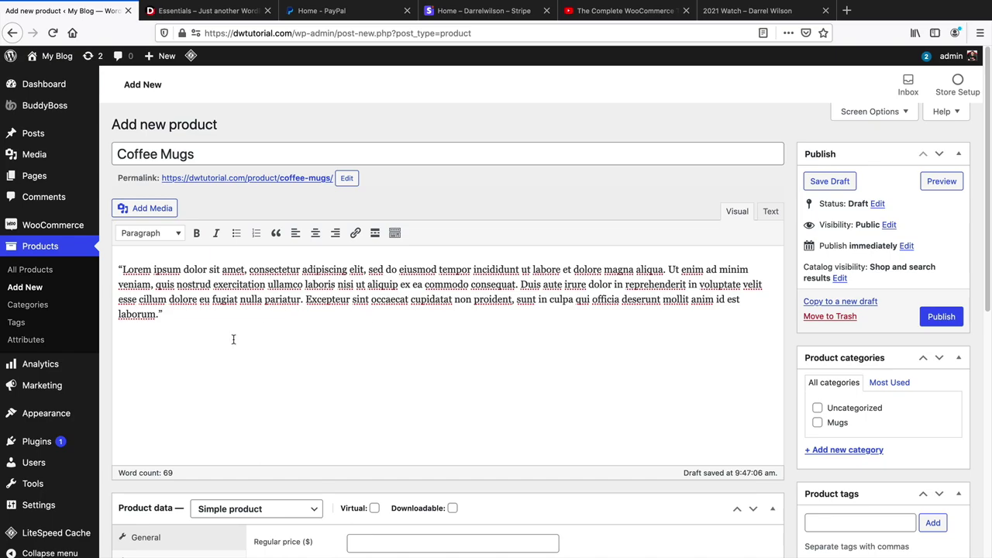
# Set the regular price to 100 and enter a sale price
pyautogui.scroll(-5, 241, 354)
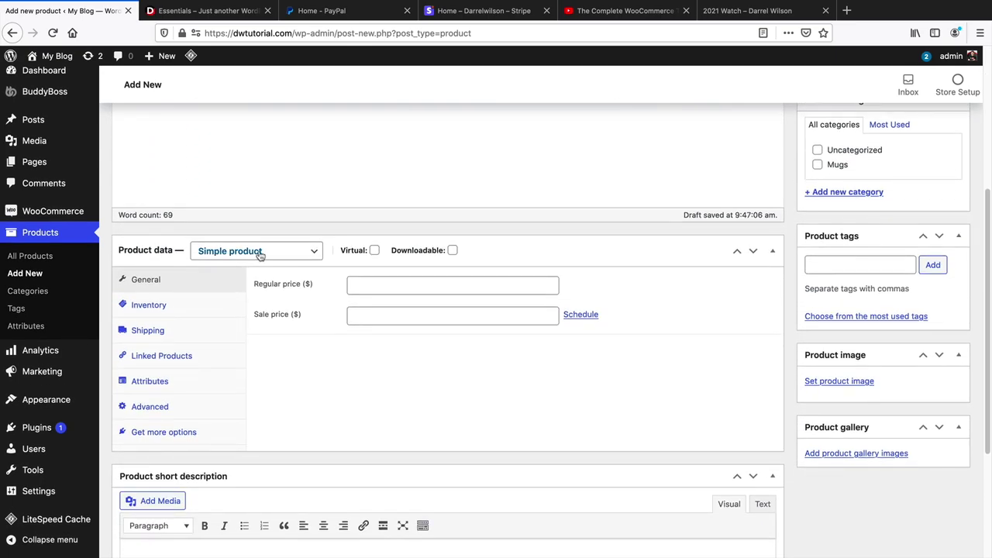
pyautogui.click(426, 285)
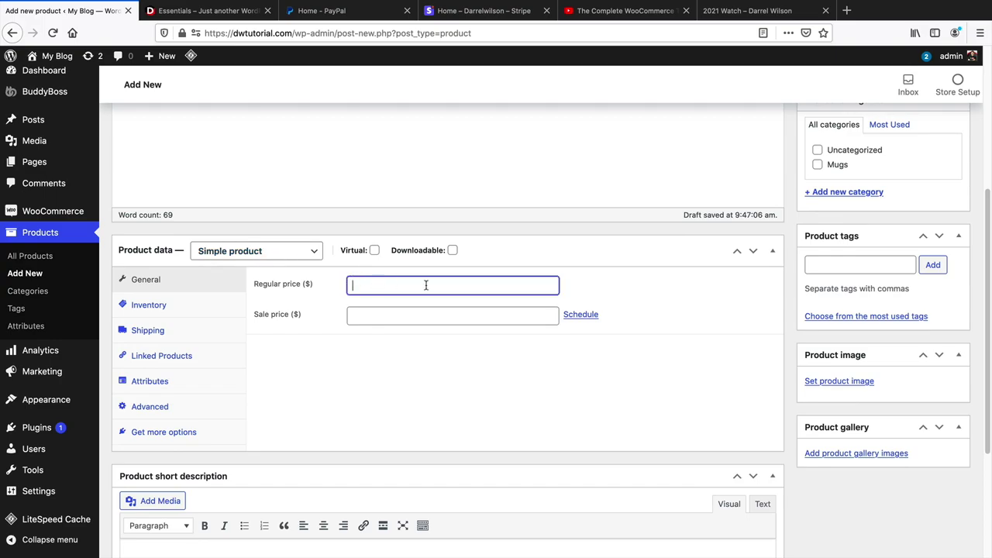
pyautogui.write('100')
pyautogui.press('Tab')
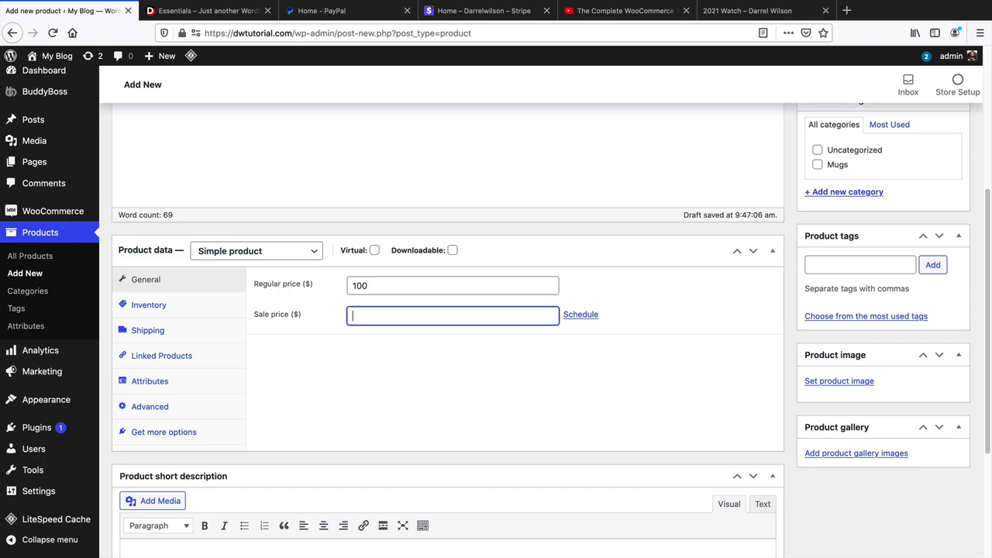
pyautogui.write('50')
# Schedule the sale to run from 2021-04-21 to 2021-04-30
pyautogui.click(581, 314)
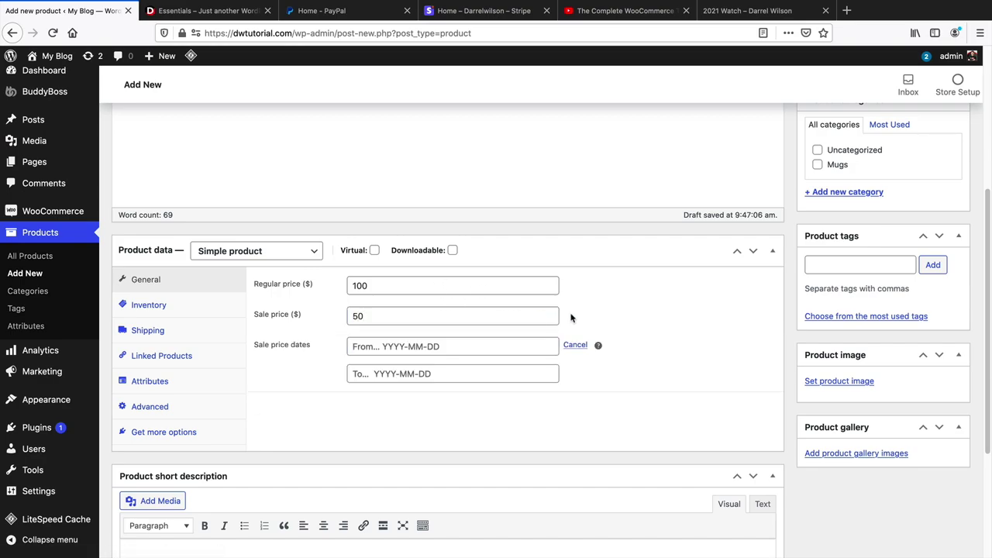
pyautogui.click(435, 345)
pyautogui.click(405, 461)
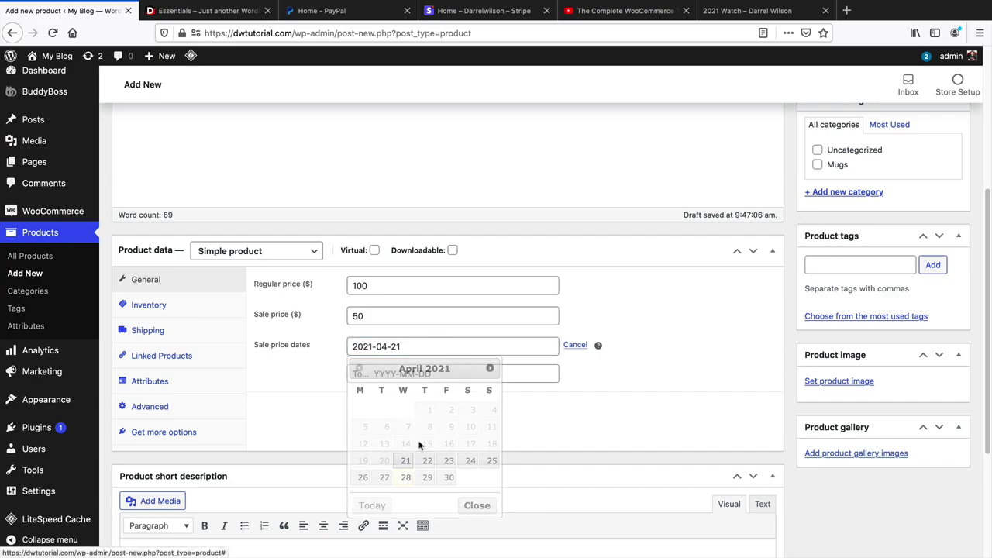
pyautogui.click(457, 375)
pyautogui.click(445, 504)
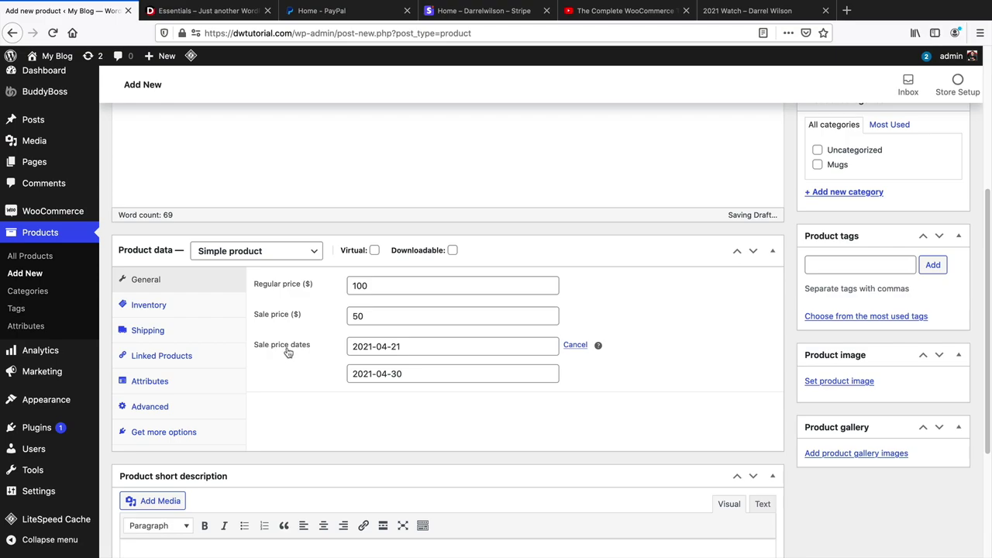
# In Inventory, keep In stock, enable Manage stock, and set stock quantity to 20
pyautogui.click(164, 309)
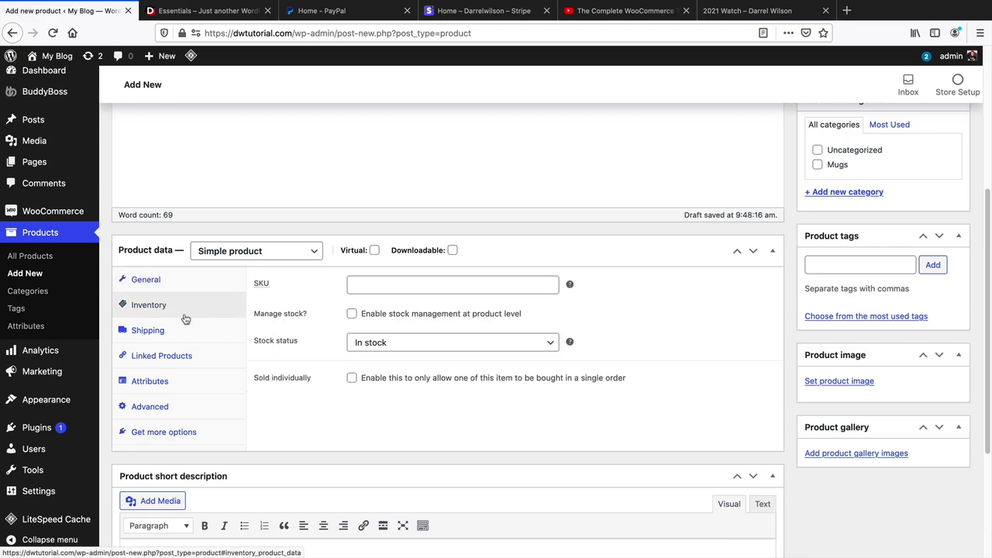
pyautogui.click(366, 342)
pyautogui.click(380, 342)
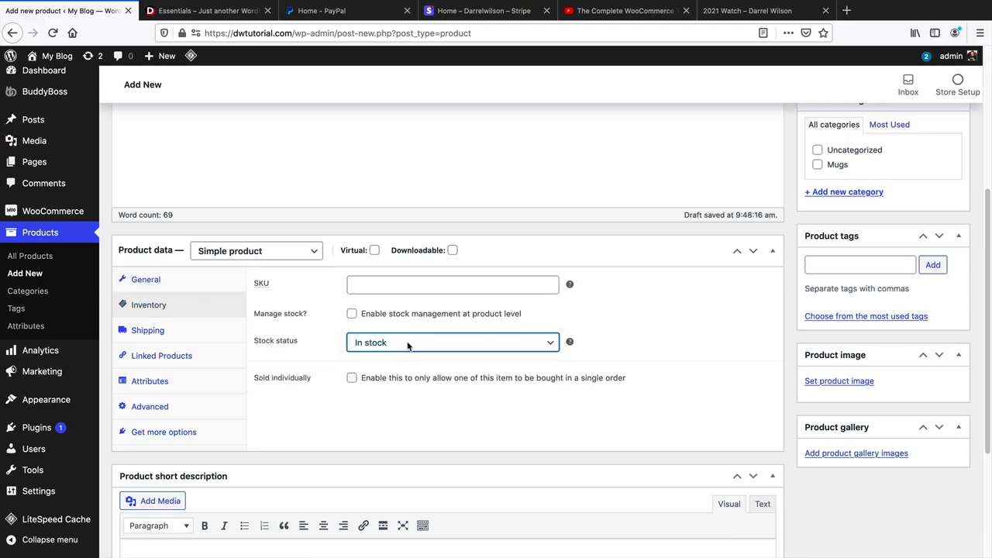
pyautogui.click(407, 343)
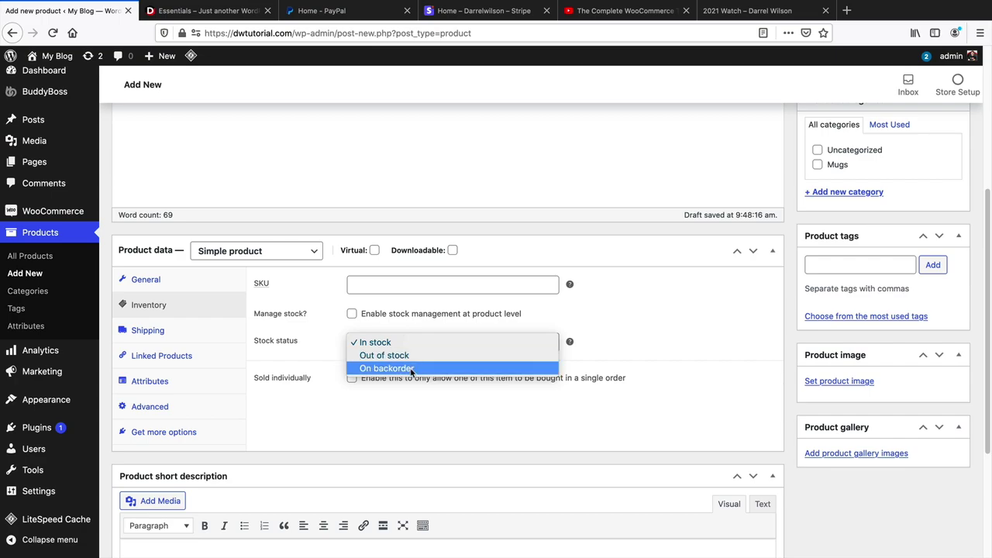
pyautogui.click(409, 342)
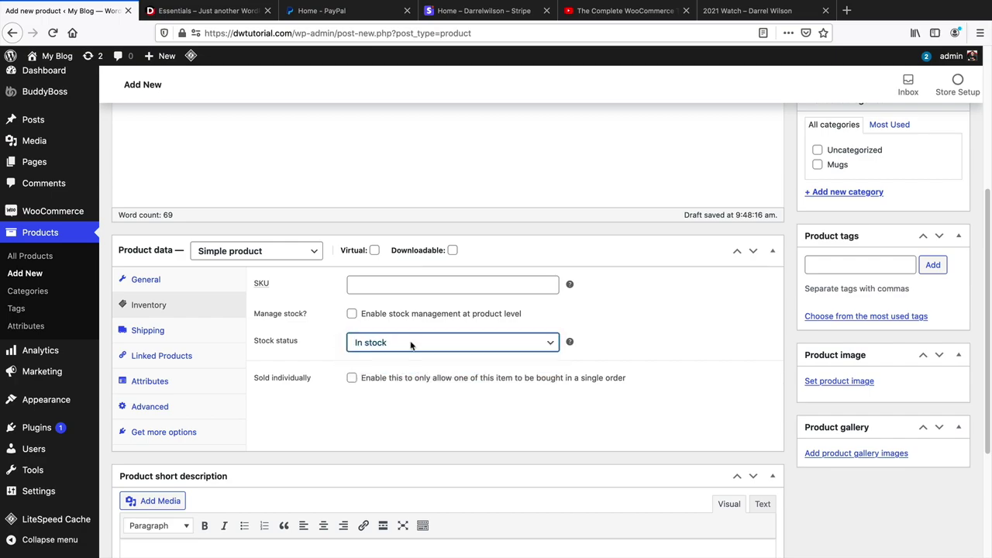
pyautogui.click(352, 314)
pyautogui.doubleClick(356, 343)
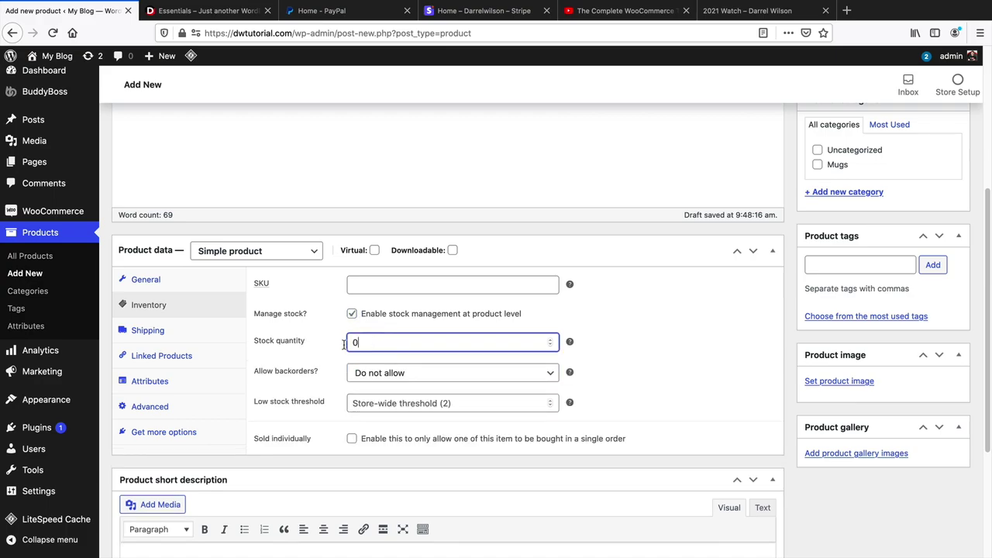
pyautogui.write('20')
# Look over the Shipping and Linked Products settings, glancing at the tutorial video
pyautogui.click(194, 338)
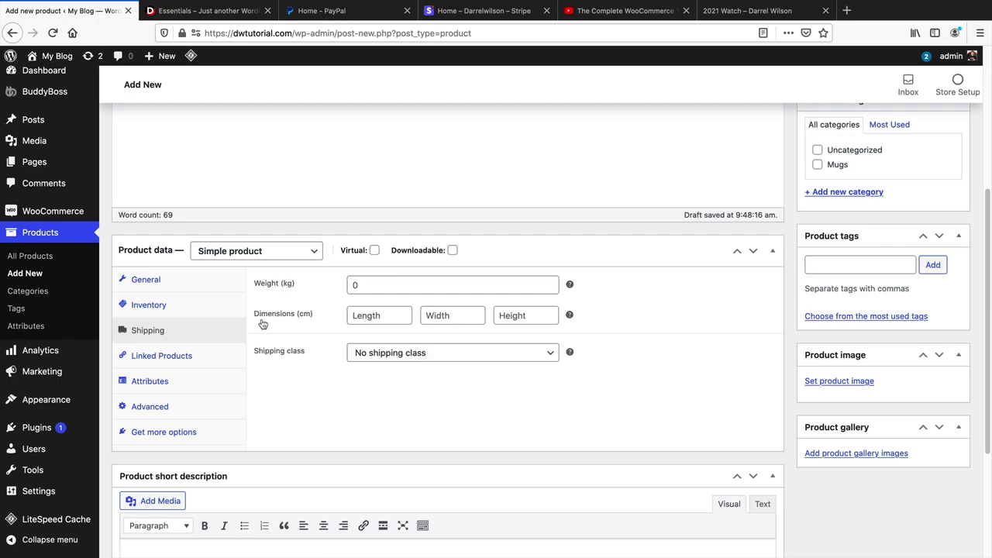
pyautogui.click(193, 359)
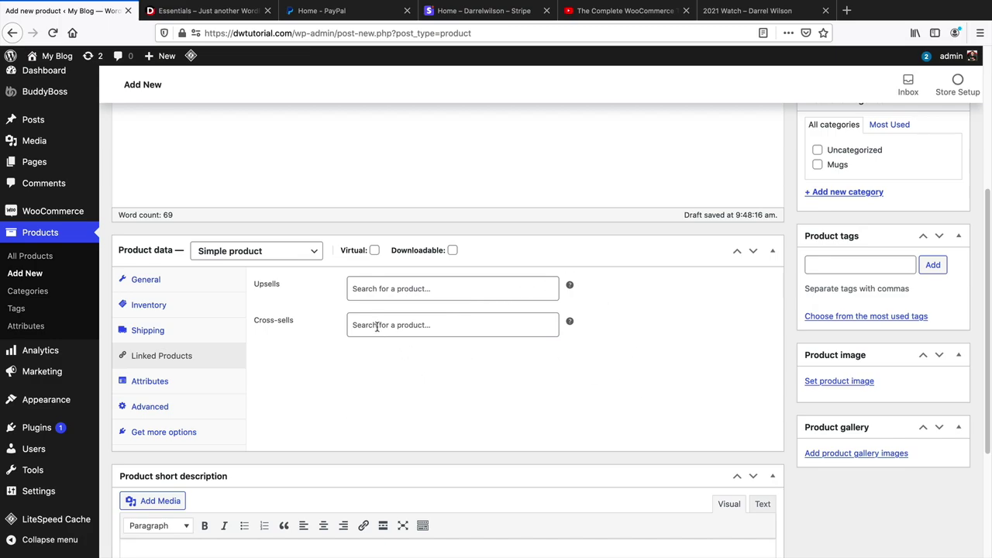
pyautogui.click(609, 11)
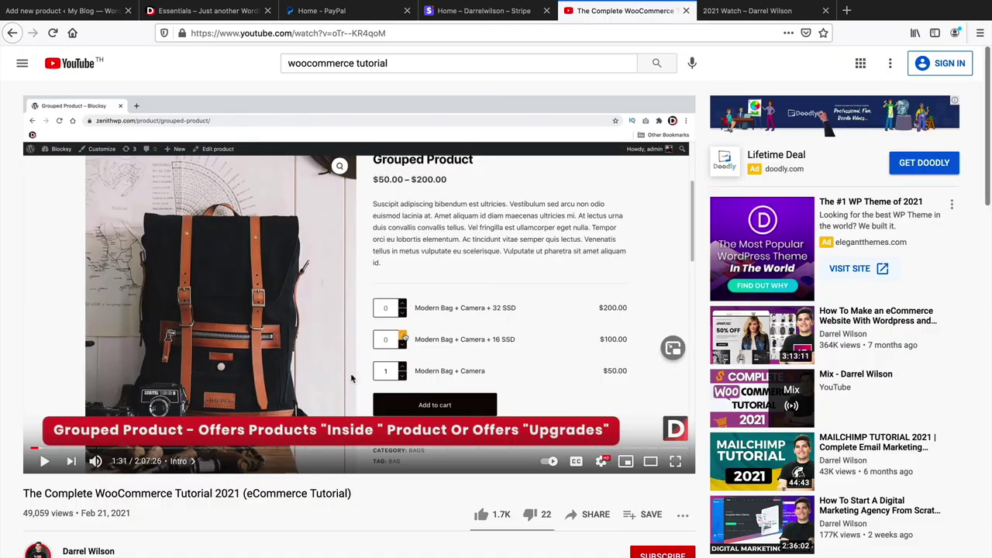
pyautogui.click(62, 11)
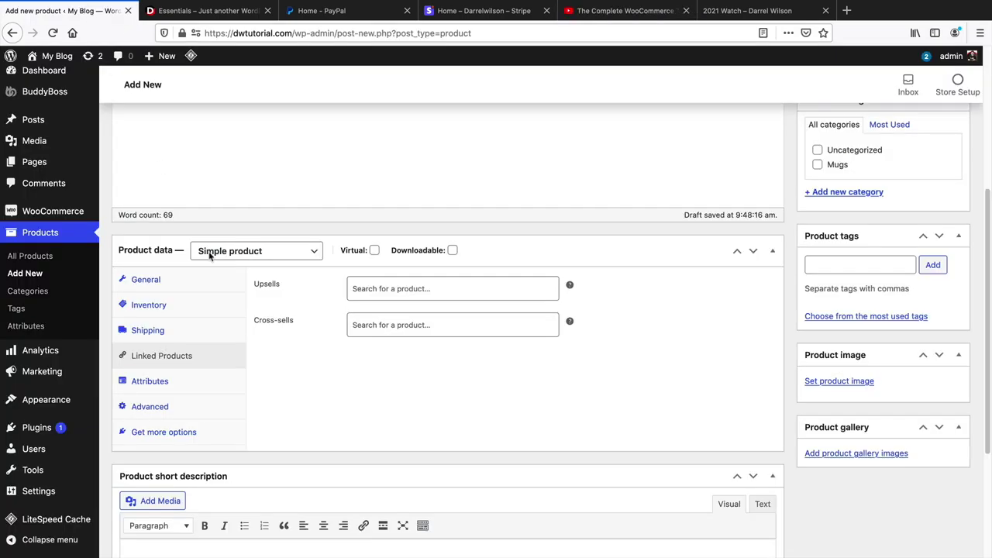
# Copy the quoted paragraph from the 2021 Watch page into the product short description
pyautogui.scroll(-2, 278, 351)
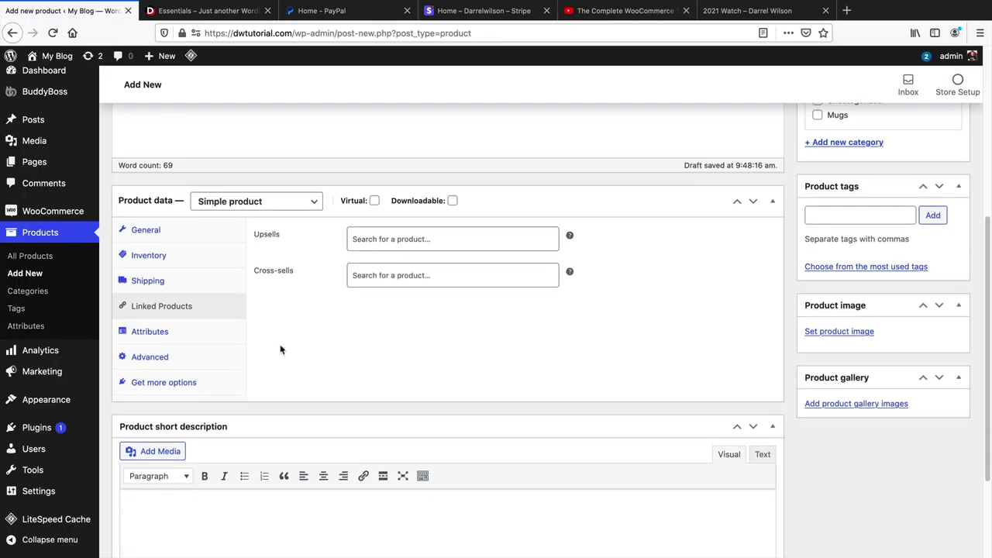
pyautogui.scroll(-3, 281, 349)
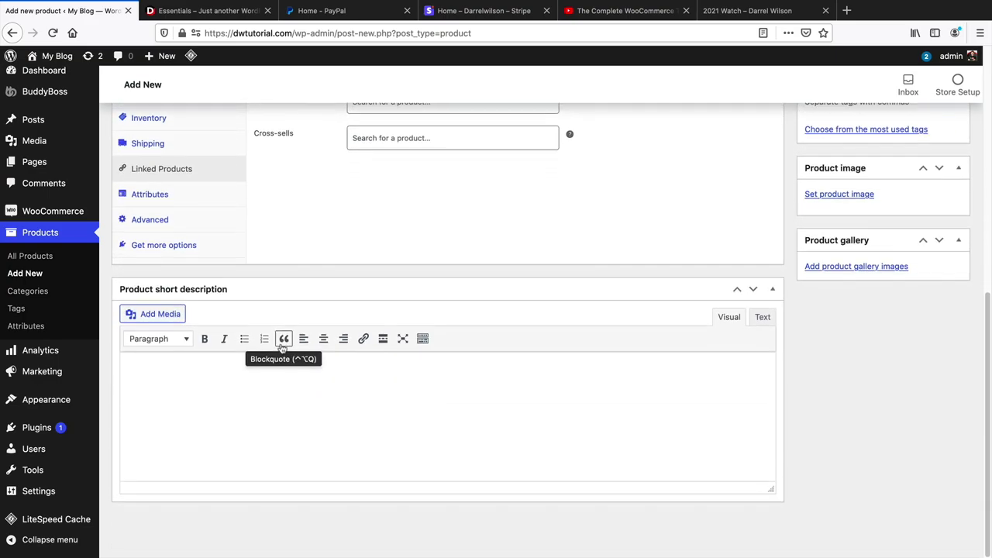
pyautogui.click(203, 407)
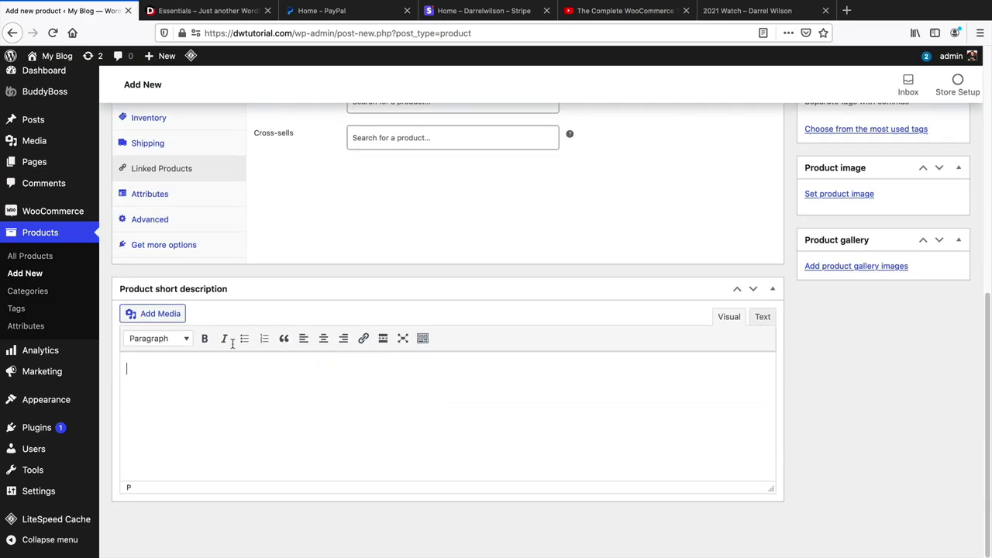
pyautogui.click(709, 17)
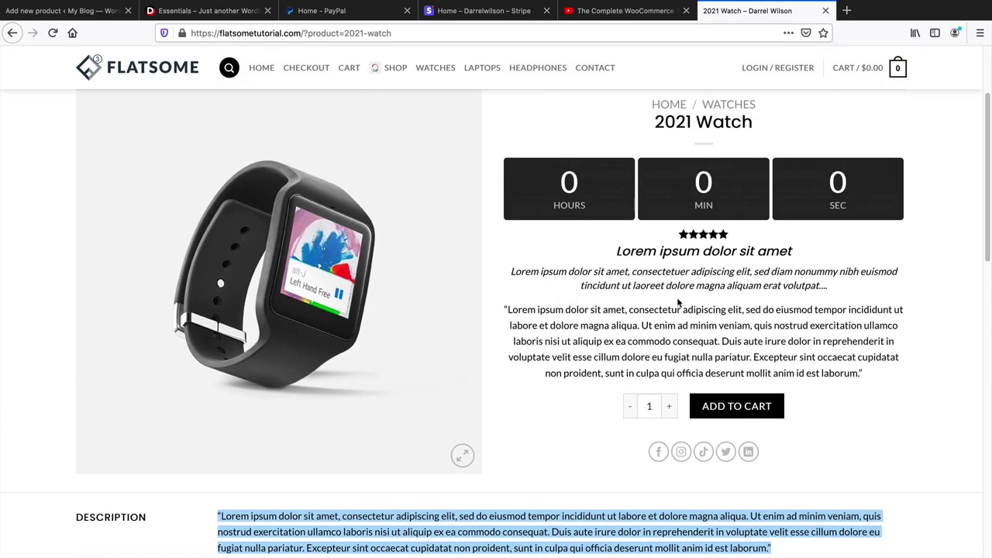
pyautogui.moveTo(867, 374); pyautogui.dragTo(506, 308)
pyautogui.rightClick(511, 307)
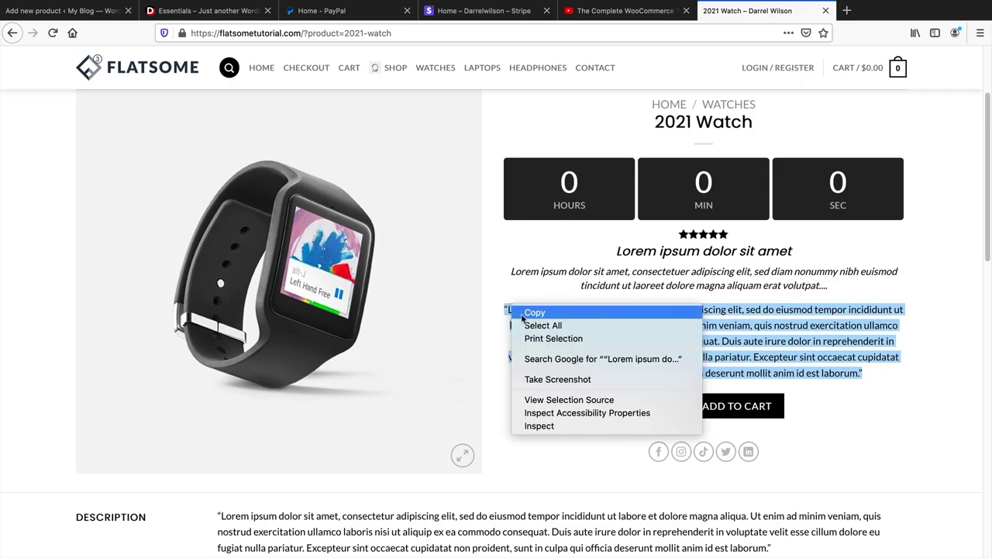
pyautogui.click(535, 312)
pyautogui.click(87, 14)
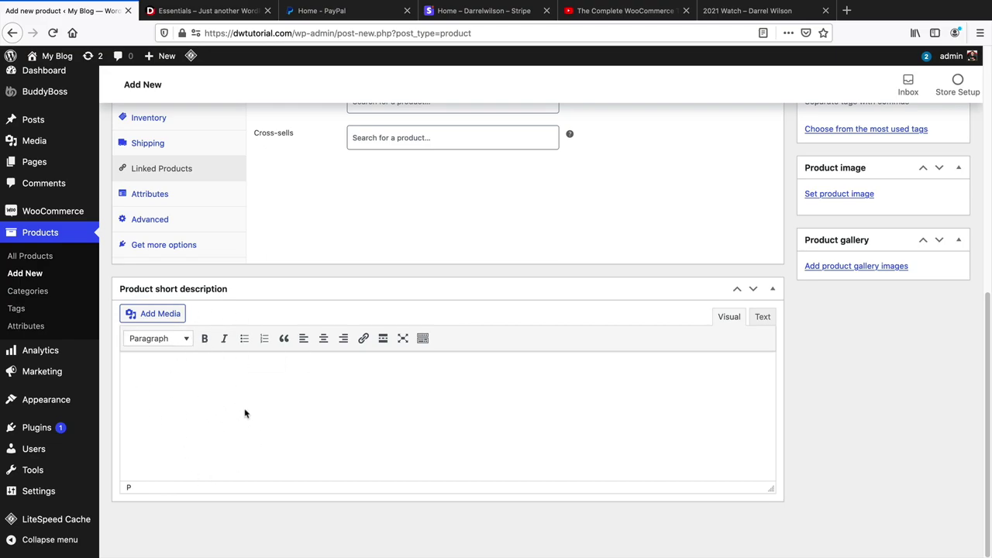
pyautogui.rightClick(140, 369)
pyautogui.click(171, 433)
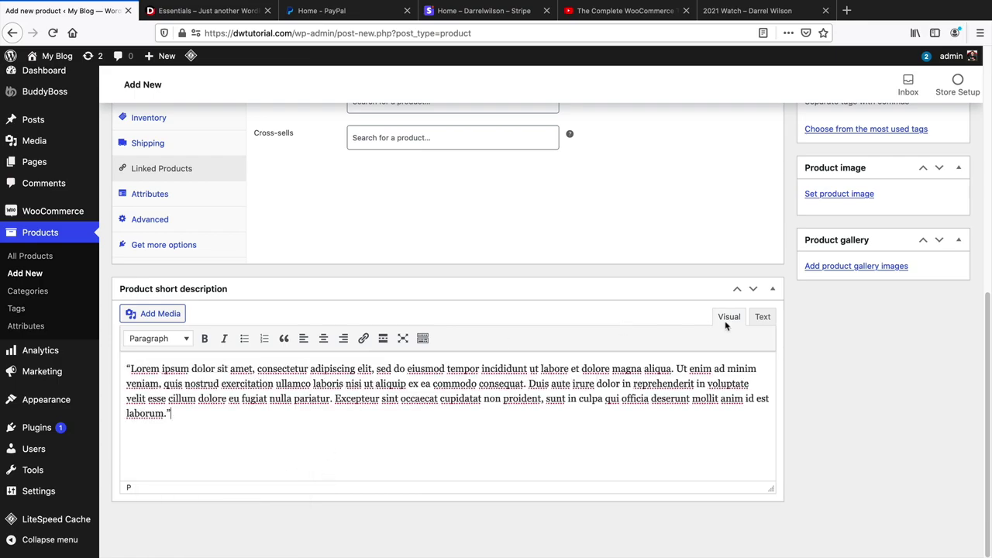
pyautogui.scroll(3, 809, 367)
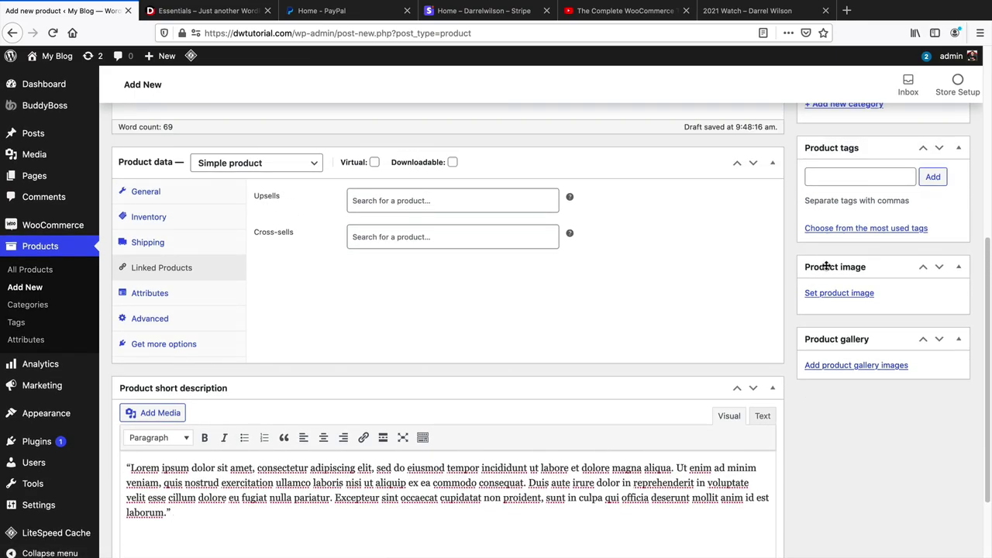
# Set the black mug photo as the product image
pyautogui.click(850, 294)
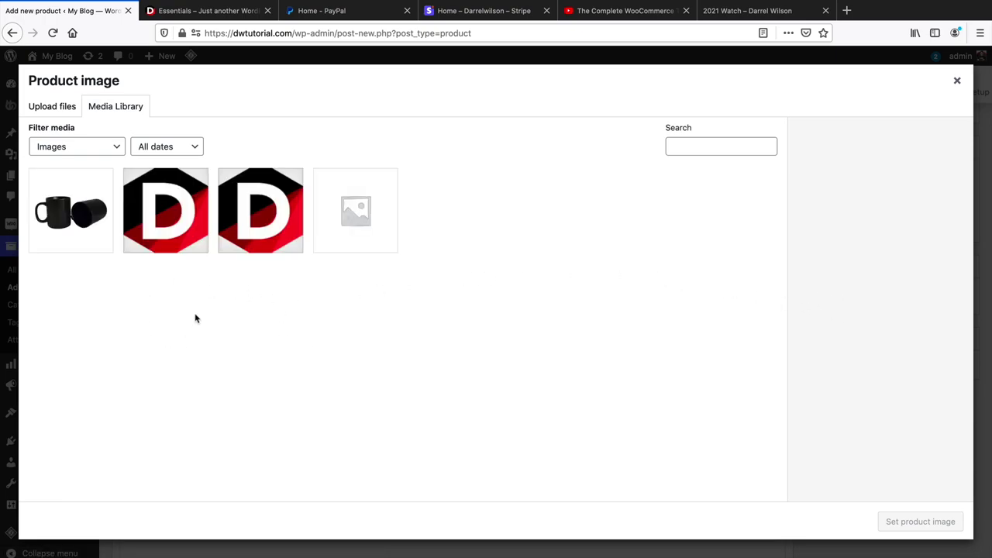
pyautogui.click(62, 206)
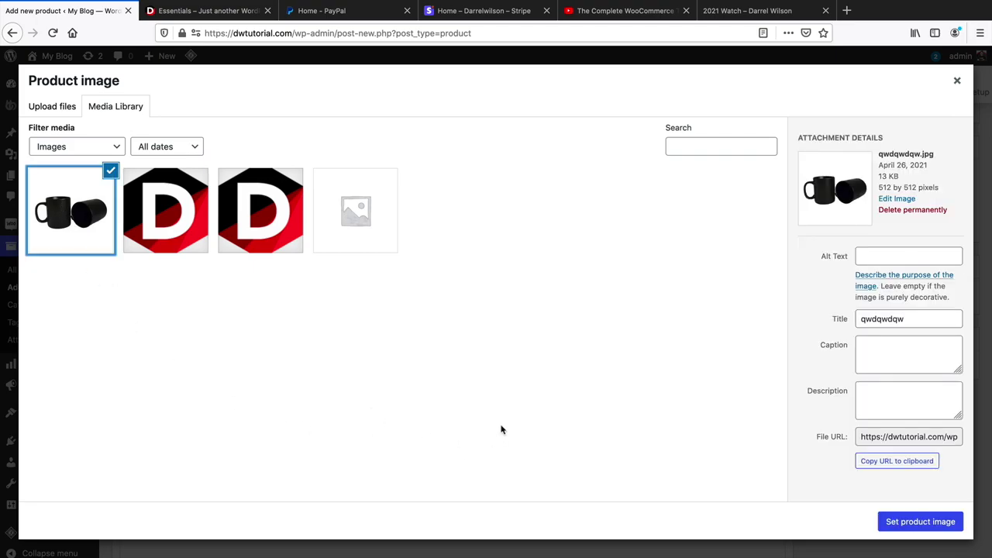
pyautogui.click(921, 521)
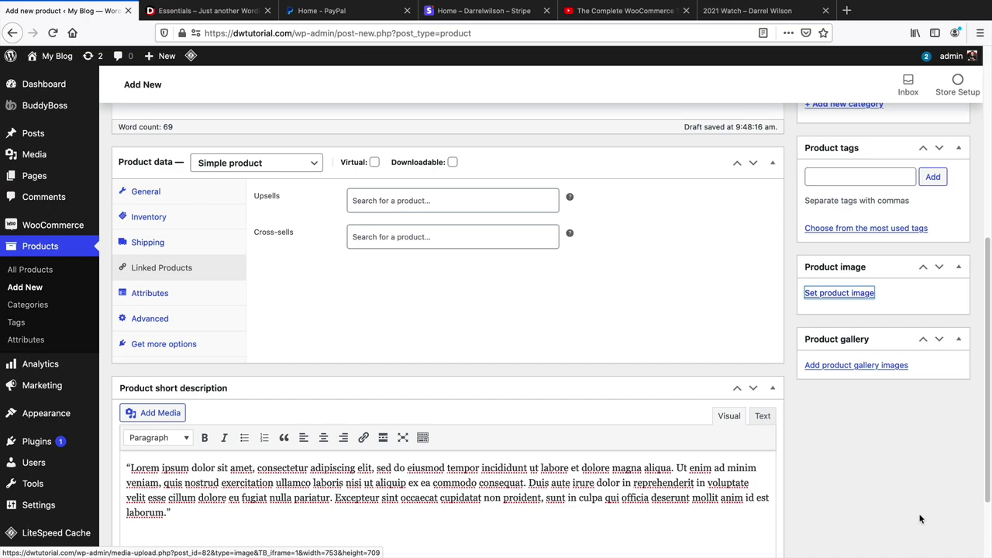
# Add the mug photo and the red D logo to the product gallery
pyautogui.scroll(-3, 872, 376)
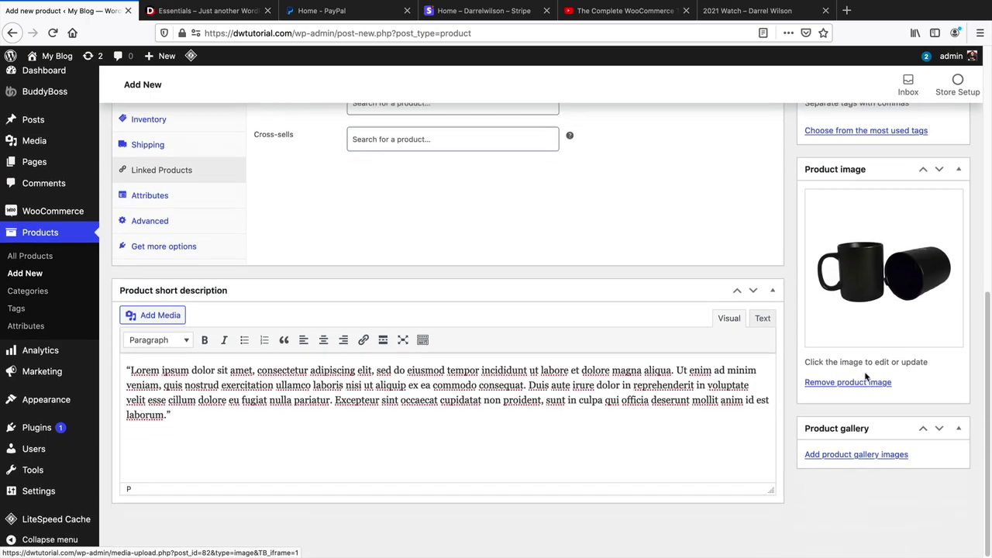
pyautogui.click(859, 453)
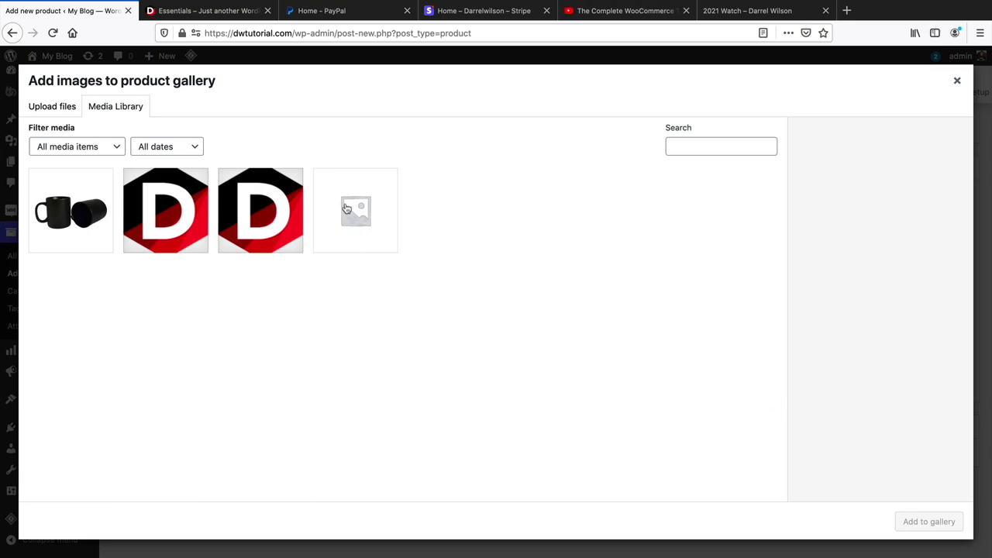
pyautogui.click(345, 206)
pyautogui.keyDown('shift'); pyautogui.click(91, 205); pyautogui.keyUp('shift')
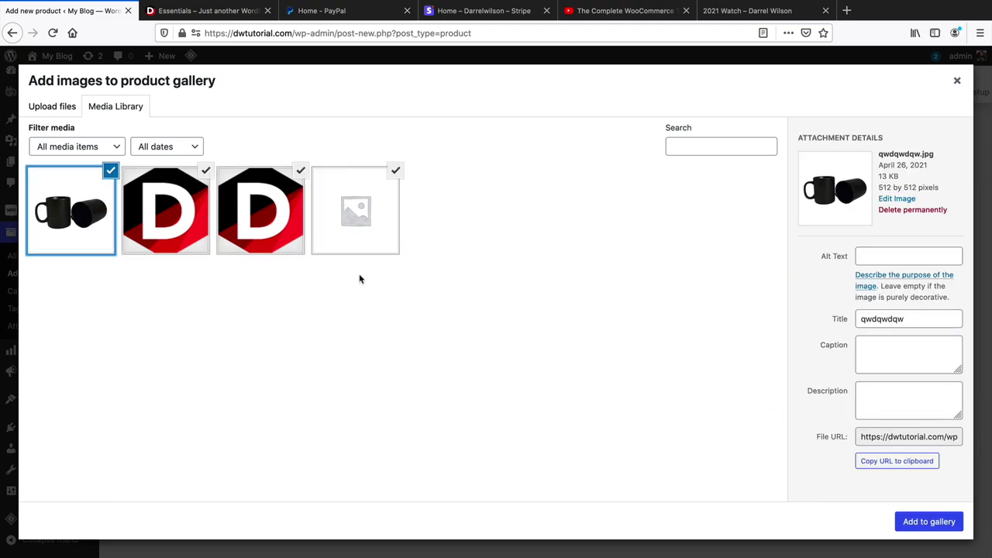
pyautogui.click(92, 201)
pyautogui.click(165, 205)
pyautogui.click(335, 195)
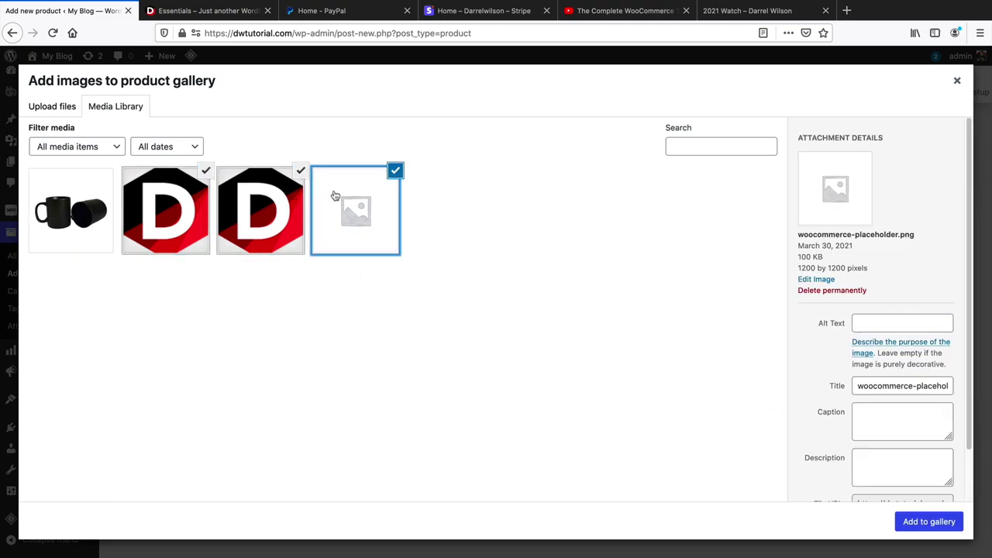
pyautogui.click(314, 182)
pyautogui.click(303, 172)
pyautogui.click(206, 172)
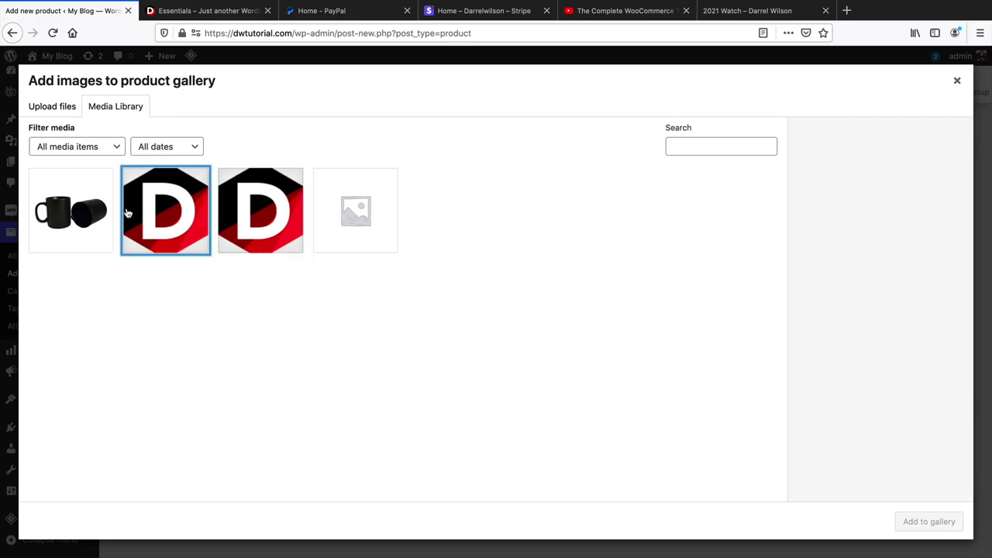
pyautogui.click(91, 207)
pyautogui.click(145, 208)
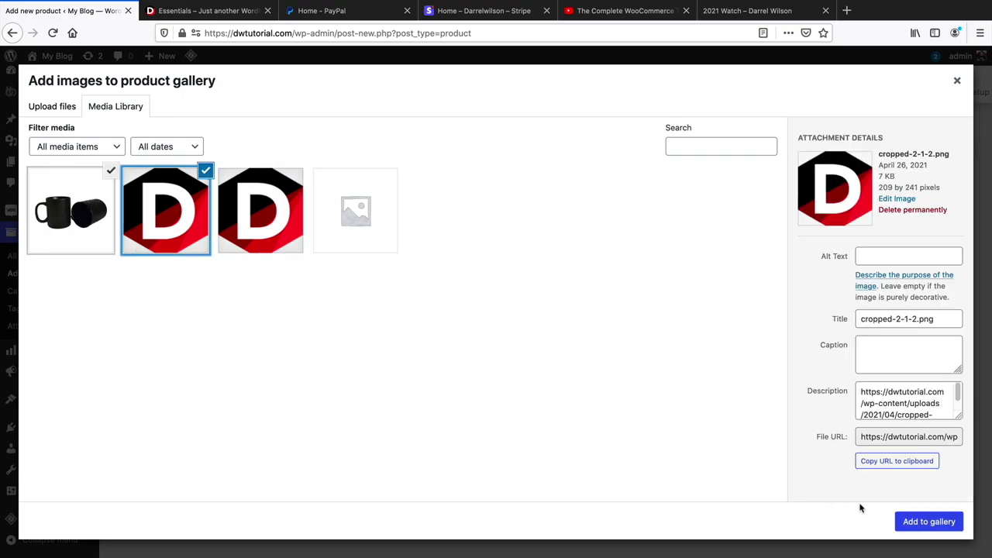
pyautogui.click(899, 520)
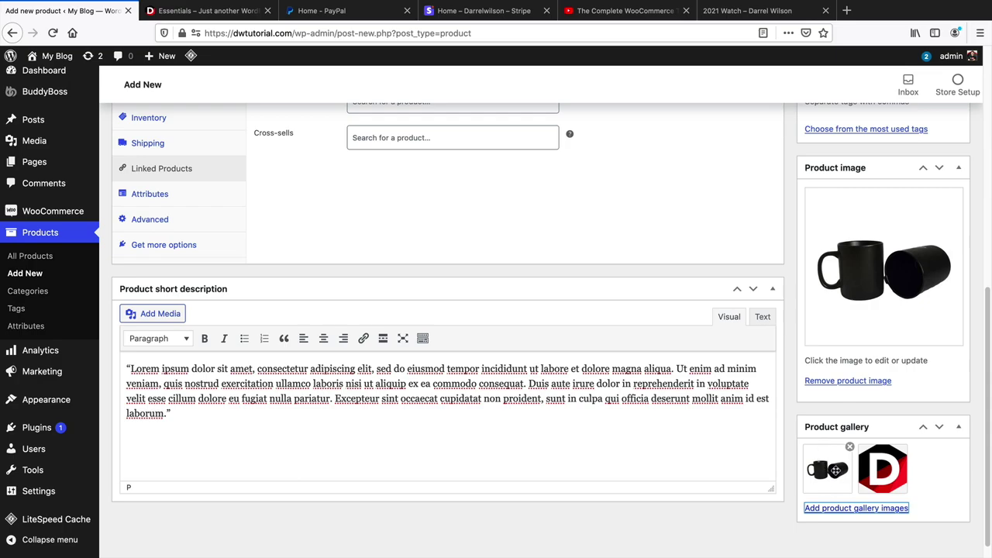
# Put the product in the Mugs category
pyautogui.scroll(3, 791, 401)
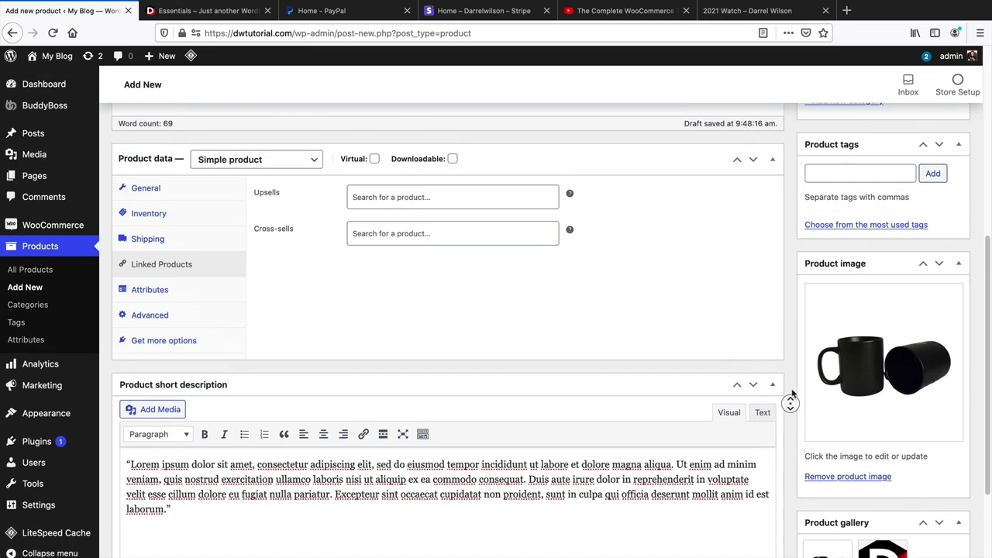
pyautogui.scroll(5, 791, 401)
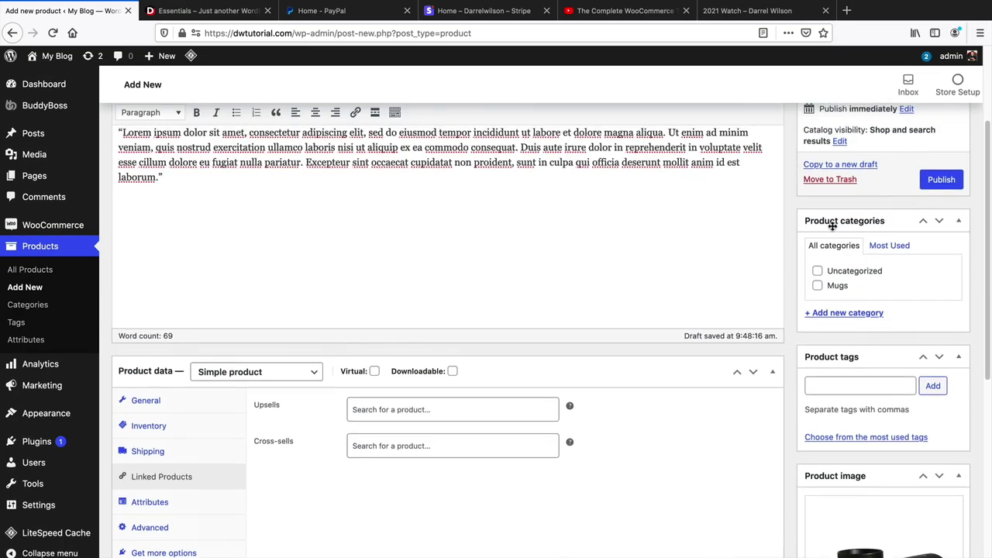
pyautogui.click(818, 286)
# Publish Coffee Mugs and view its live product page
pyautogui.scroll(3, 760, 407)
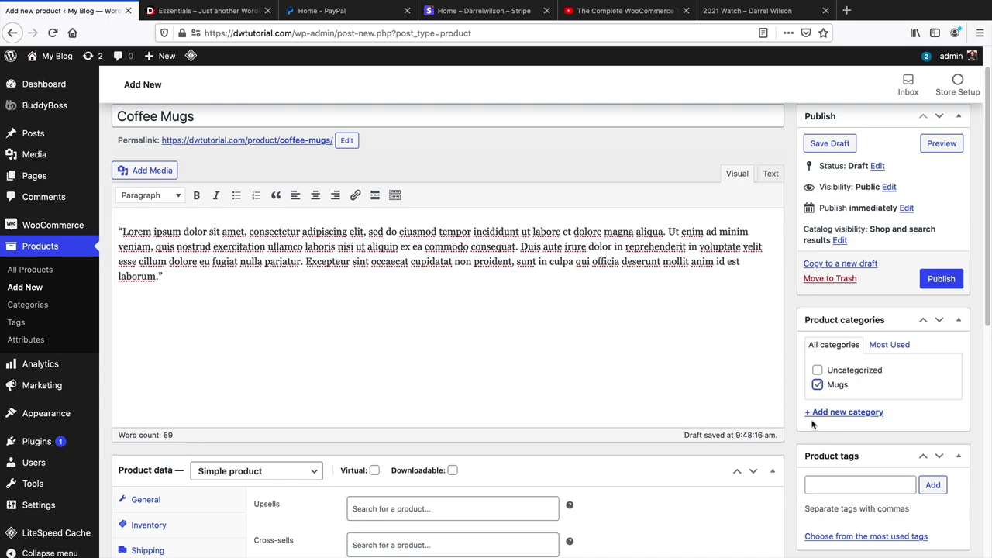
pyautogui.scroll(1, 813, 424)
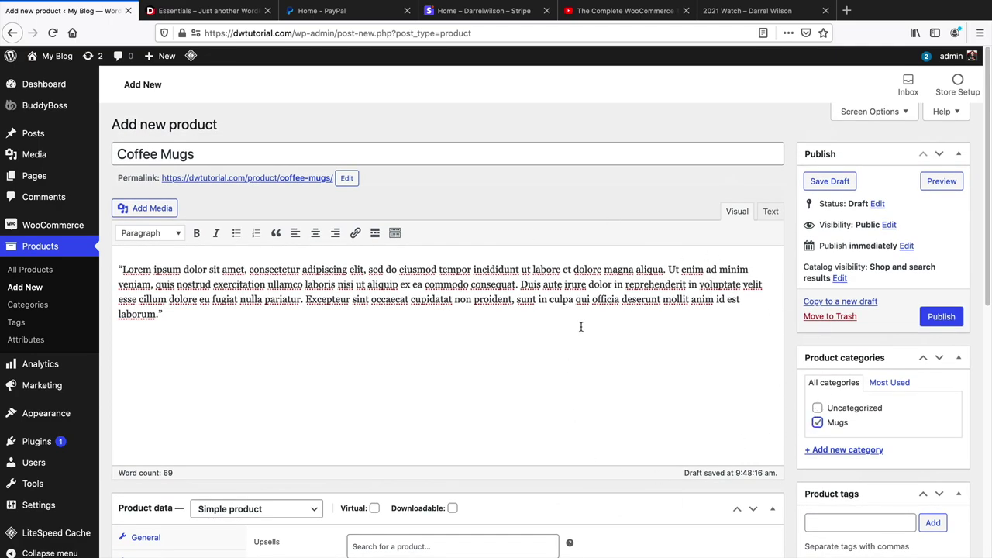
pyautogui.click(947, 317)
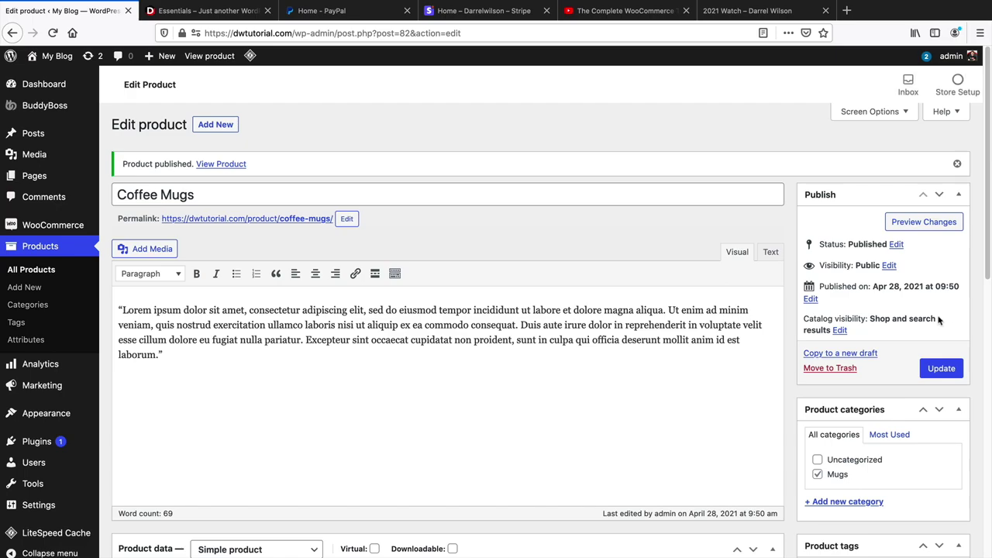
pyautogui.click(215, 166)
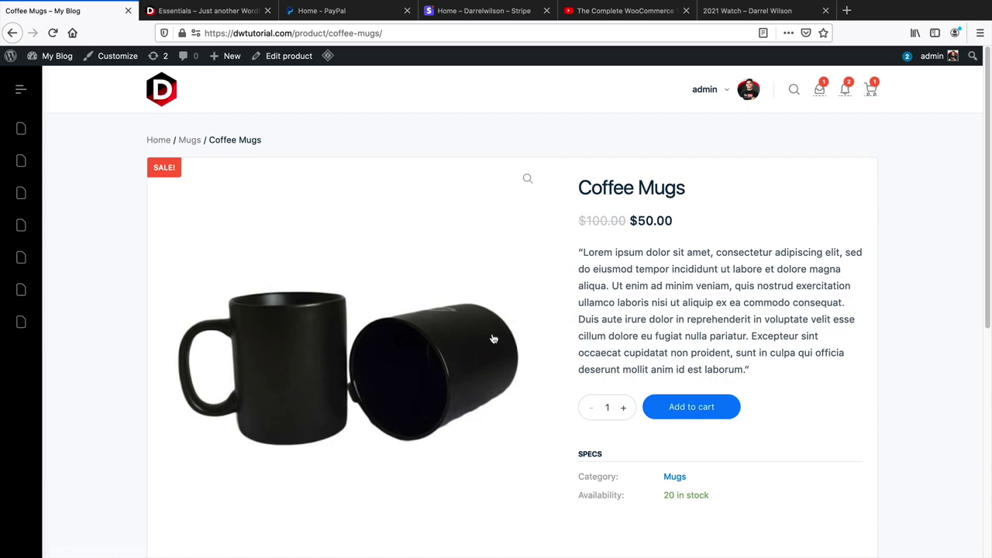
pyautogui.scroll(-1, 469, 392)
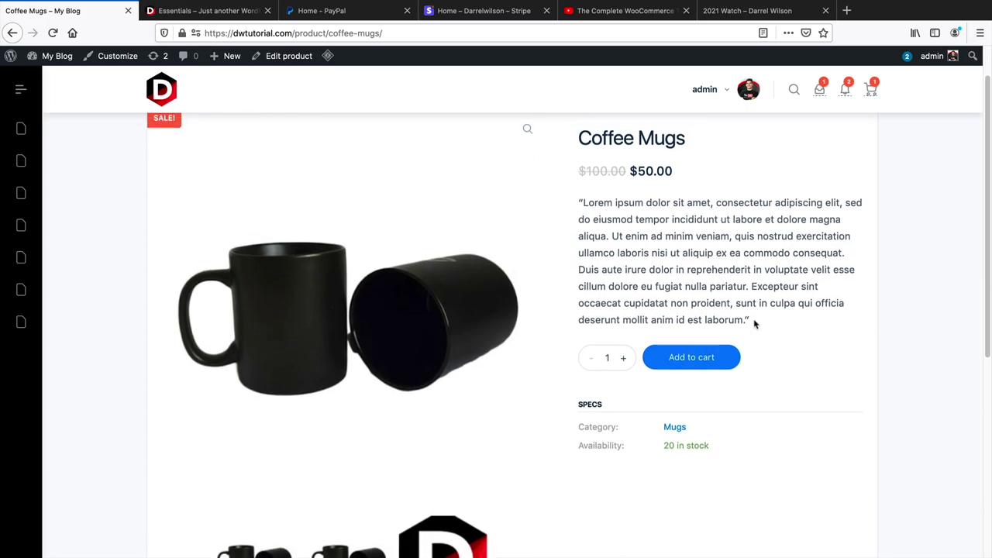
pyautogui.moveTo(752, 321); pyautogui.dragTo(603, 229)
pyautogui.click(684, 285)
pyautogui.scroll(-1, 698, 348)
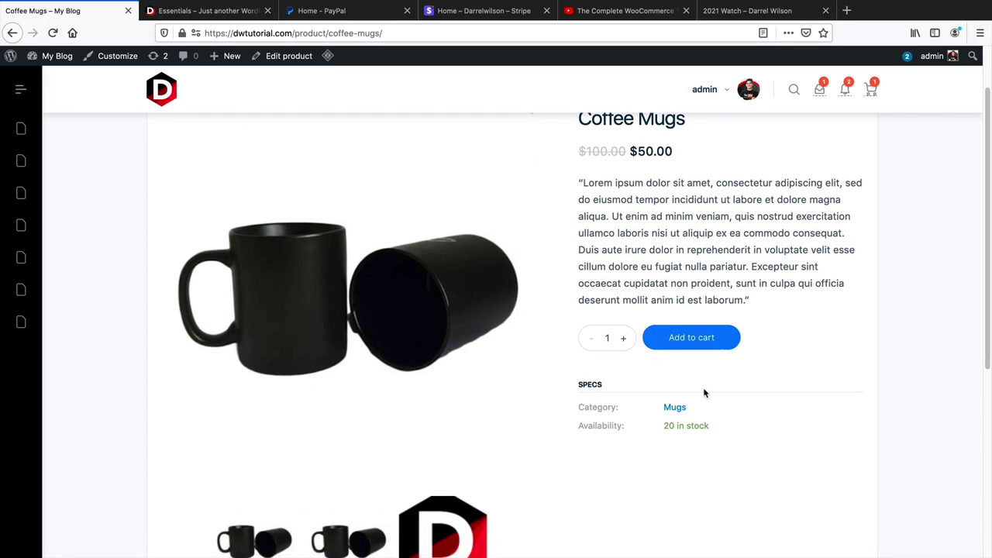
pyautogui.moveTo(718, 427); pyautogui.dragTo(578, 420)
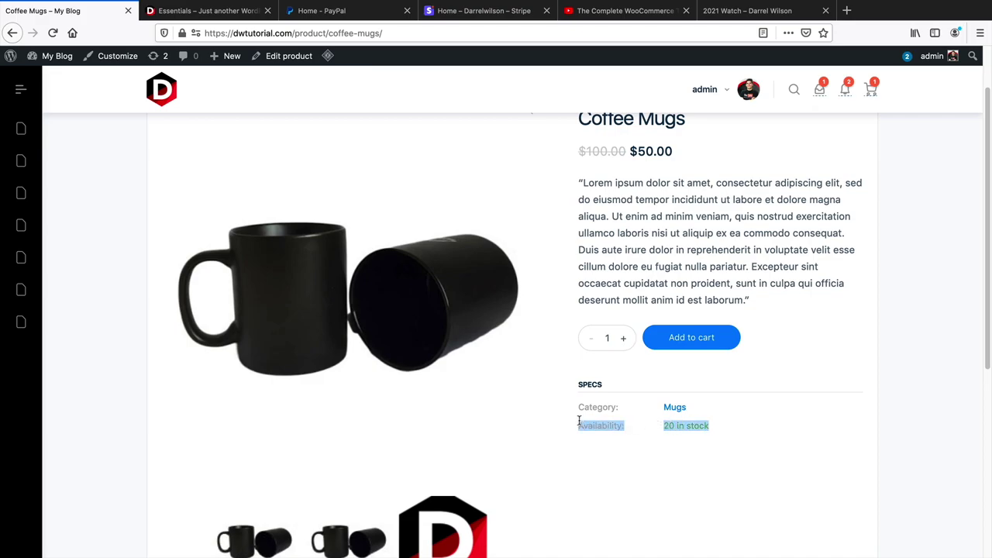
pyautogui.click(690, 428)
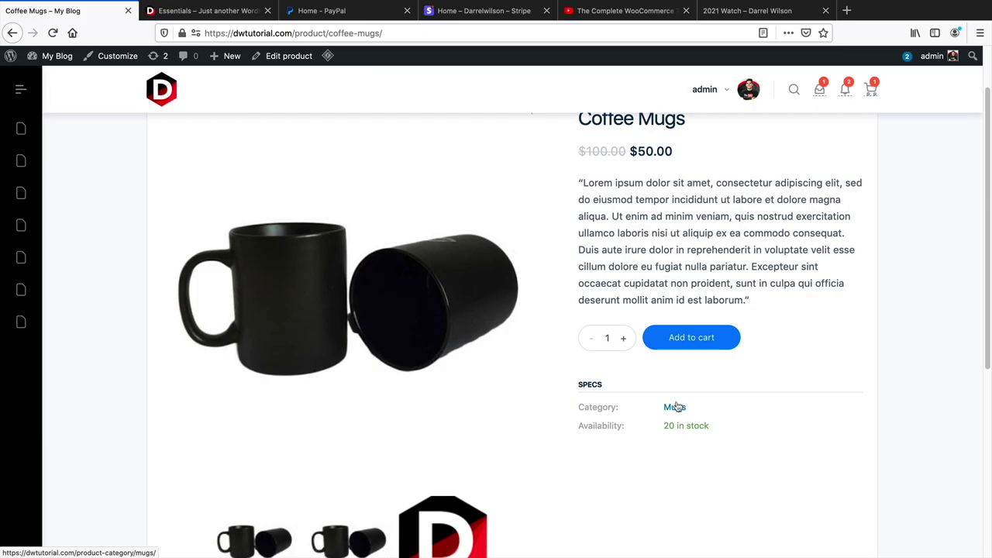
pyautogui.click(675, 408)
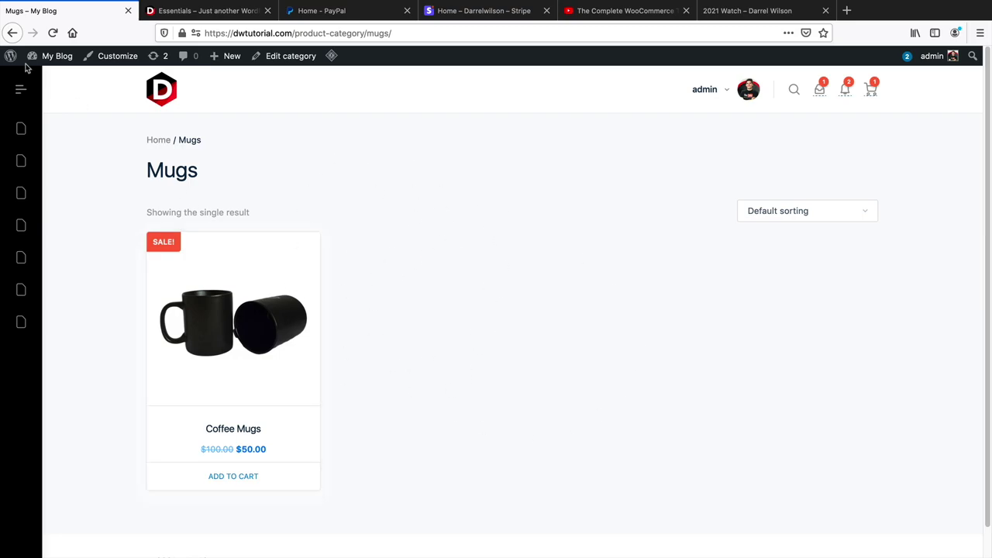
pyautogui.click(12, 32)
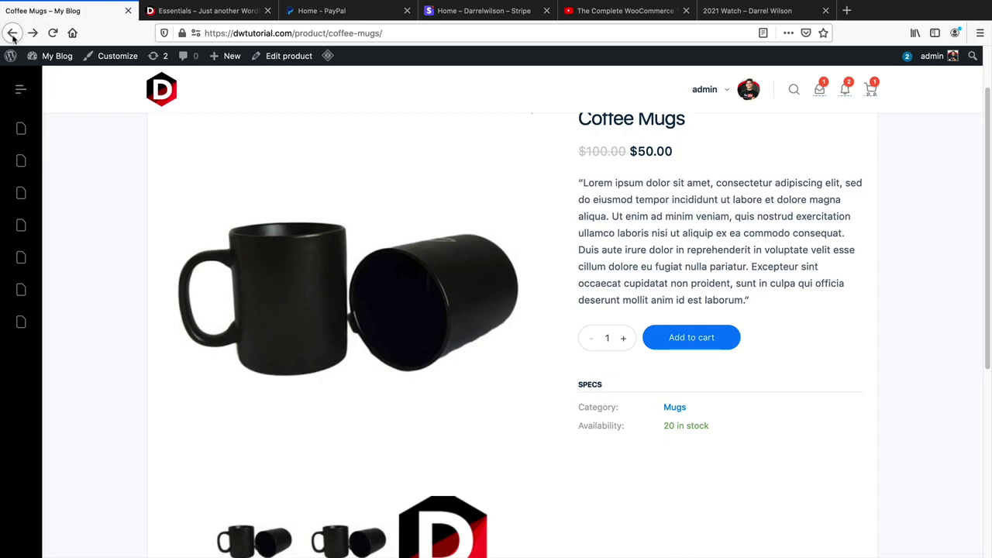
pyautogui.middleClick(629, 249)
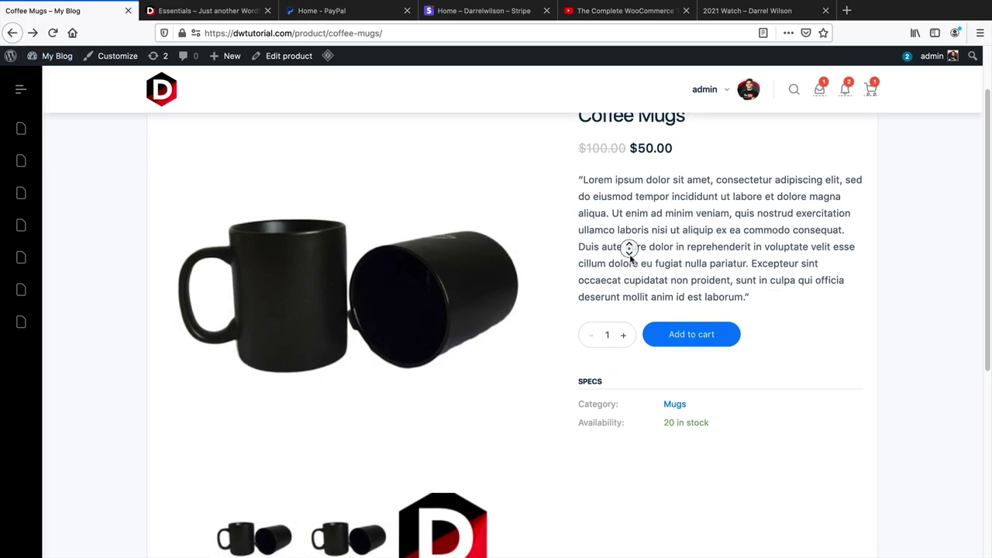
pyautogui.scroll(-4, 629, 257)
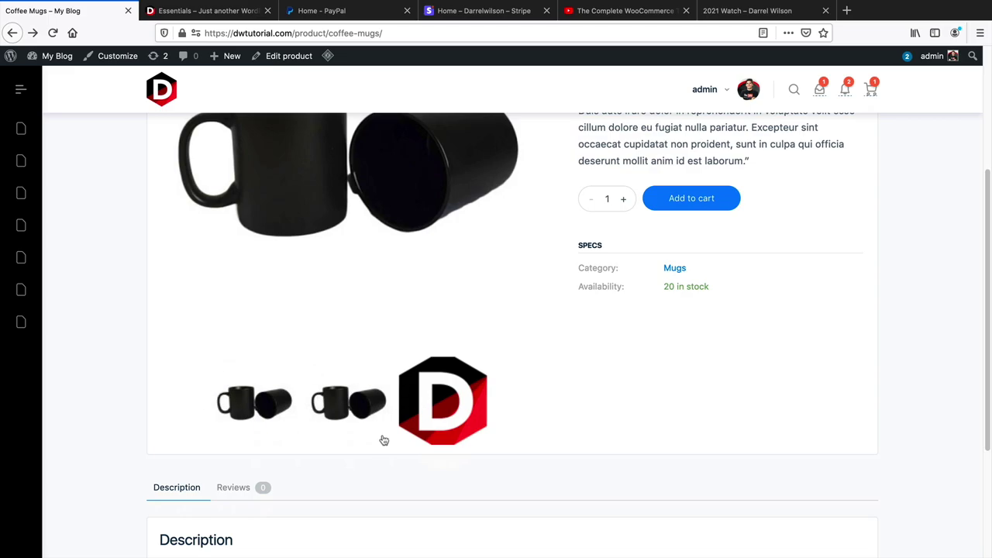
pyautogui.middleClick(678, 347)
pyautogui.scroll(-5, 677, 357)
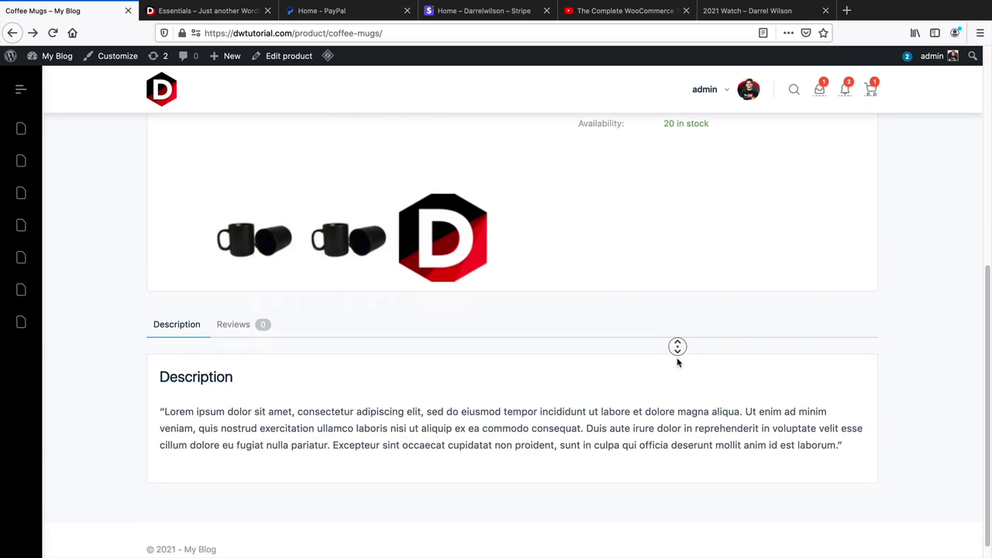
pyautogui.middleClick(678, 362)
pyautogui.moveTo(167, 394); pyautogui.dragTo(850, 428)
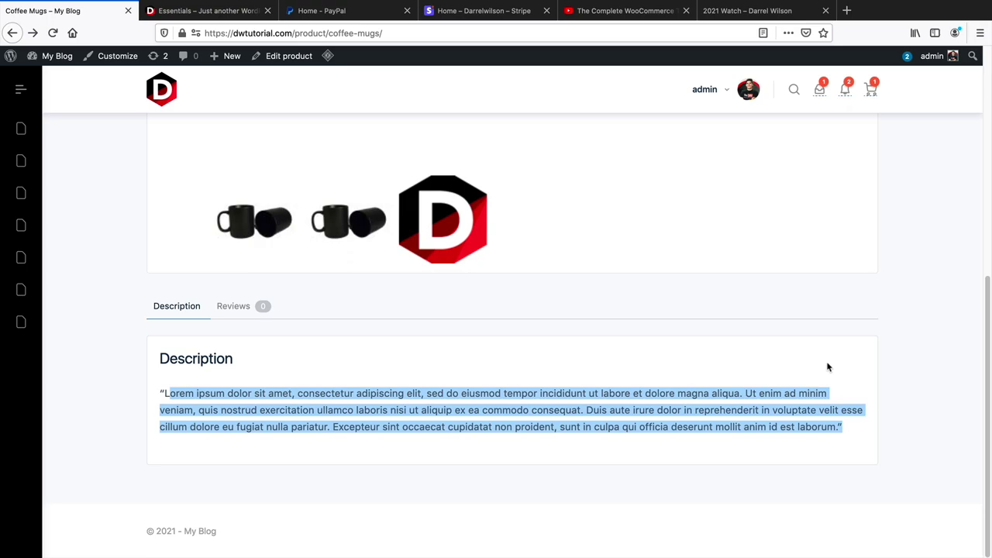
pyautogui.click(356, 417)
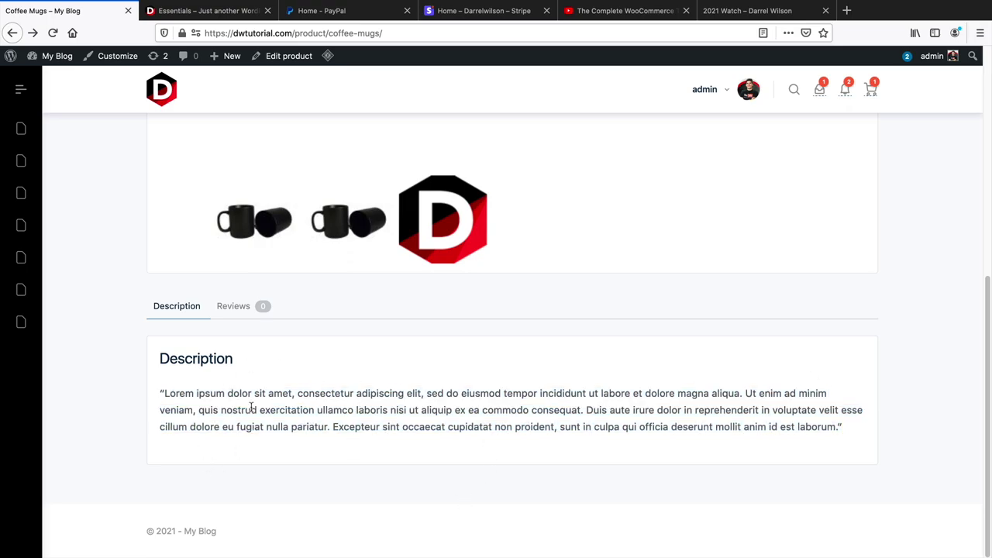
pyautogui.middleClick(349, 444)
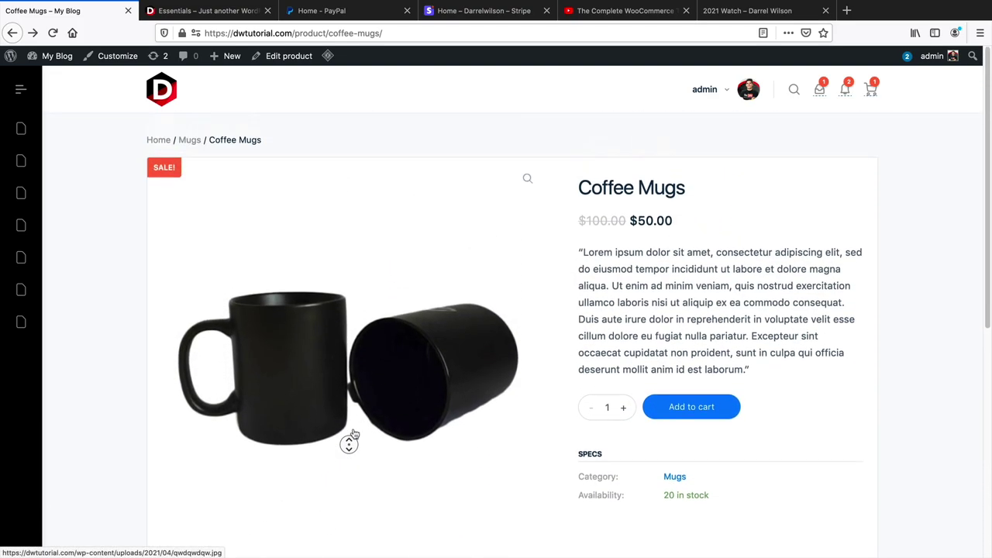
pyautogui.middleClick(349, 440)
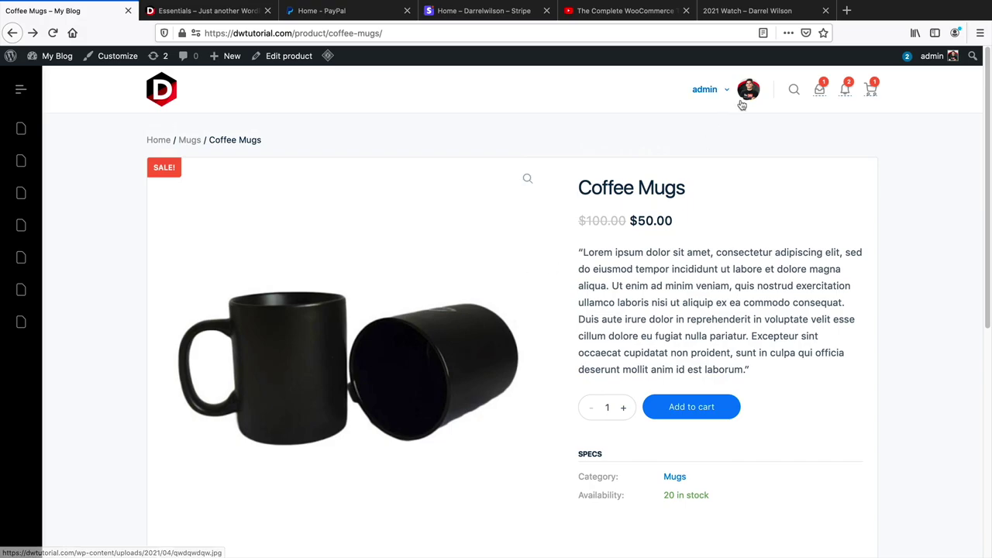
# Go to the News Feed home page, note its PRODUCTS sidebar, and open the Customizer
pyautogui.click(162, 90)
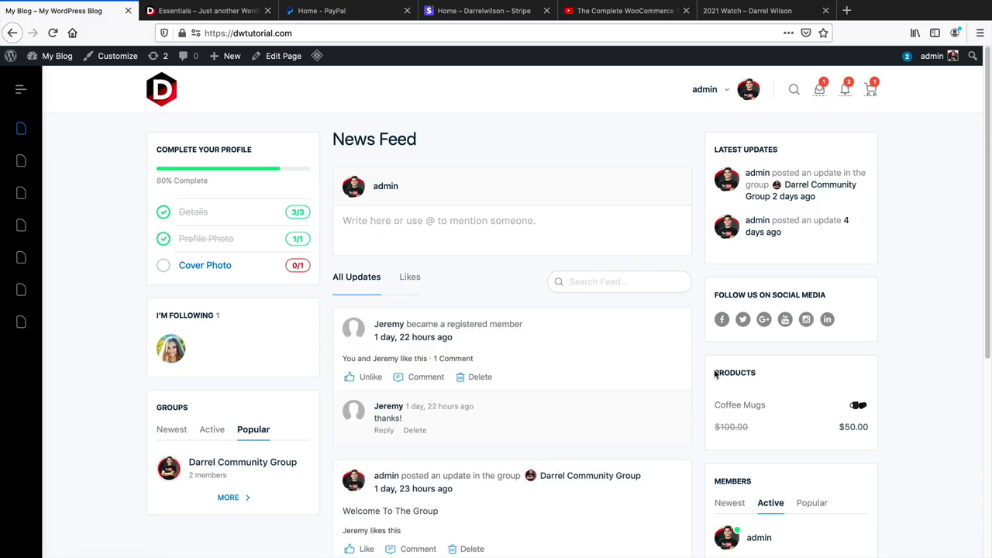
pyautogui.moveTo(715, 374); pyautogui.dragTo(759, 377)
pyautogui.click(120, 58)
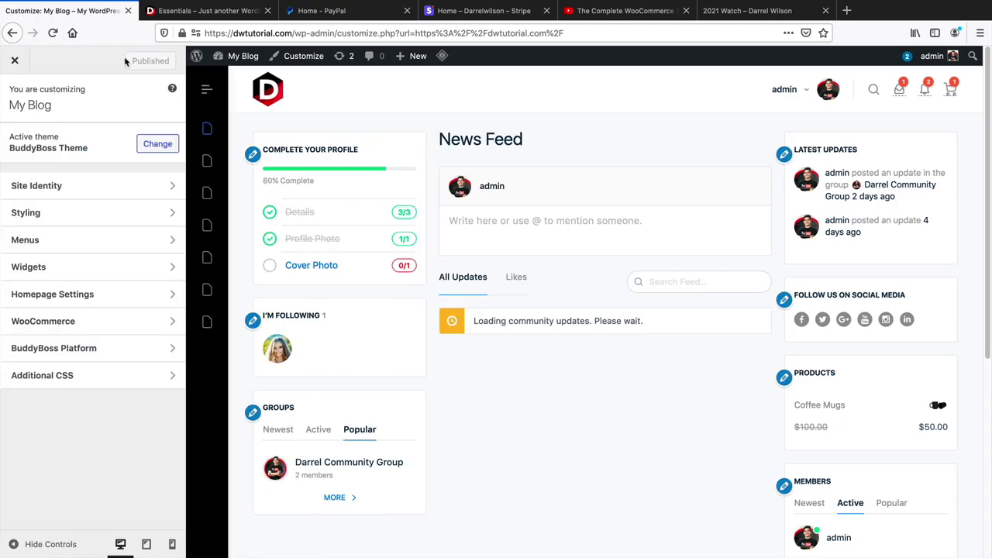
# In Customizer Widgets, open Activity → Directory Right and browse the Add a Widget list
pyautogui.click(49, 267)
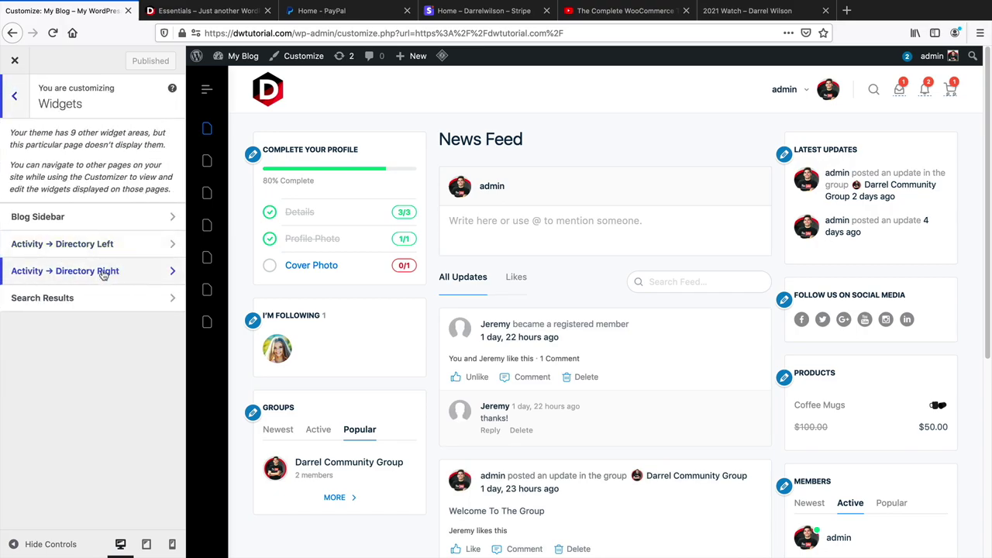
pyautogui.click(142, 277)
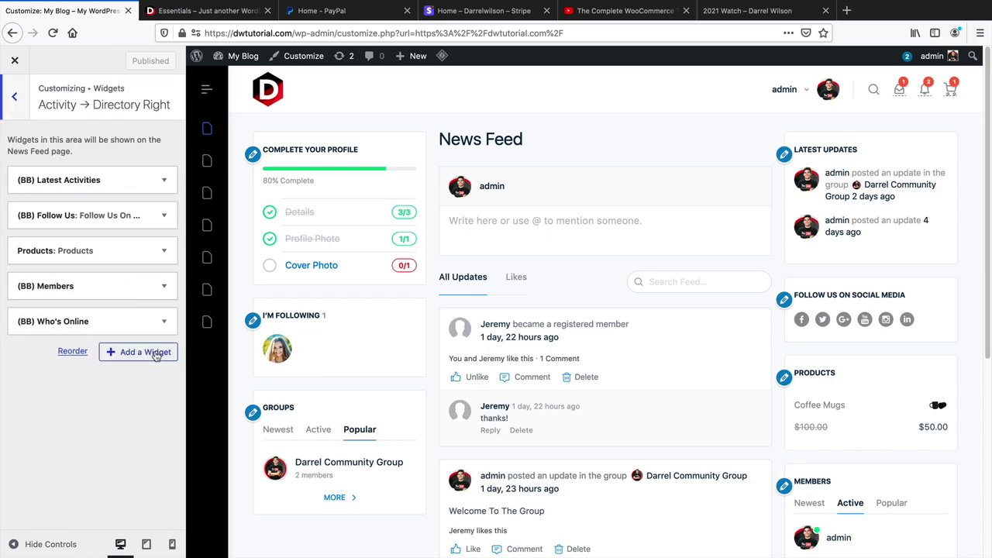
pyautogui.click(153, 353)
pyautogui.scroll(-5, 259, 346)
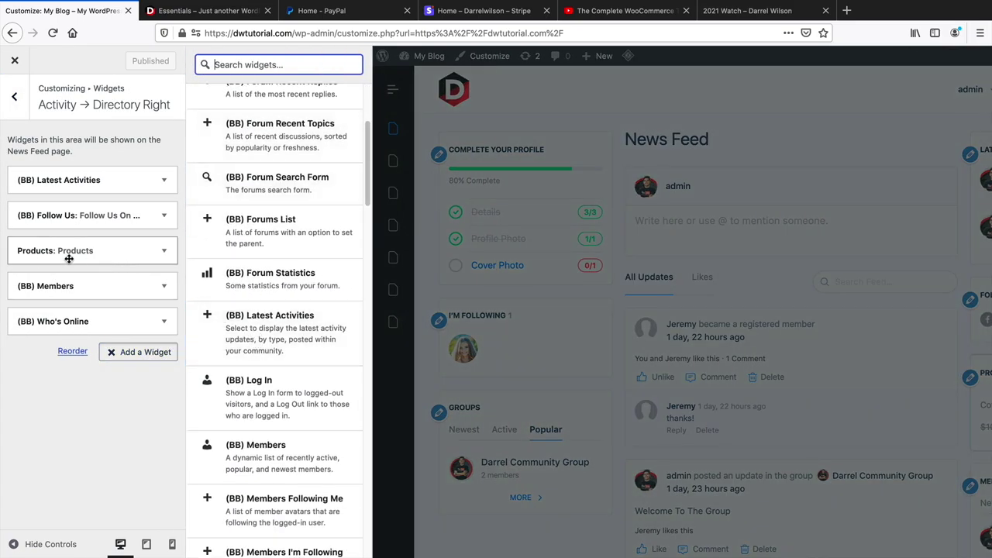
pyautogui.scroll(-4, 265, 284)
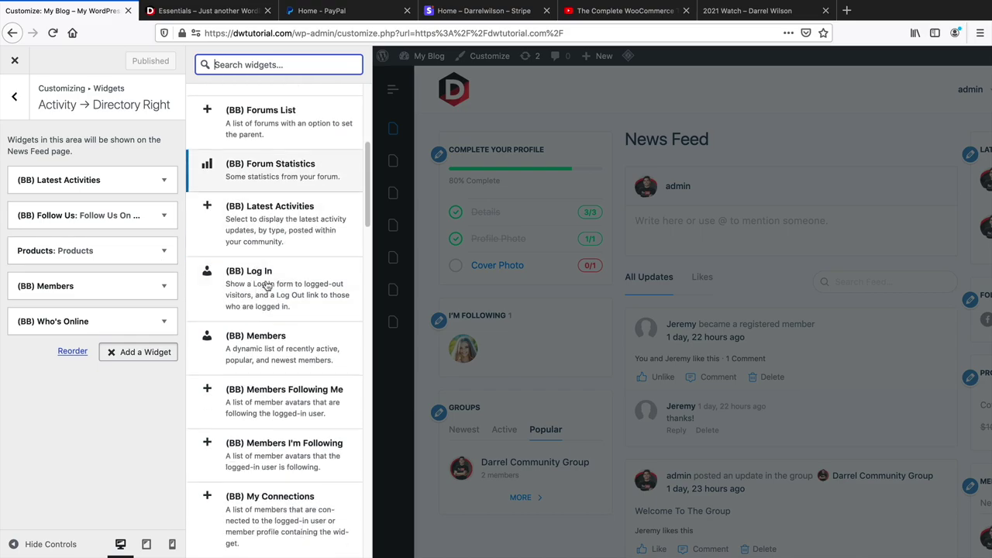
pyautogui.scroll(-15, 288, 269)
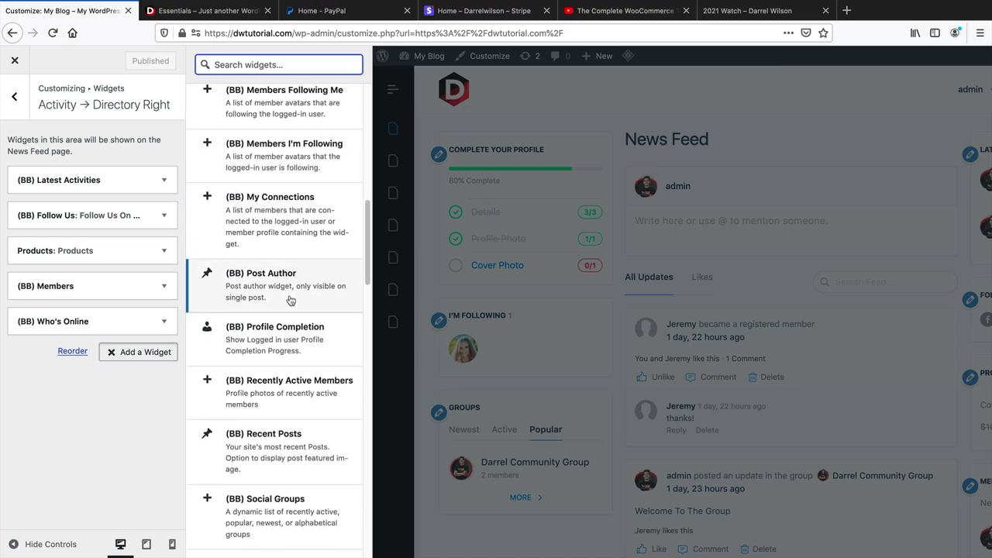
pyautogui.scroll(-6, 290, 300)
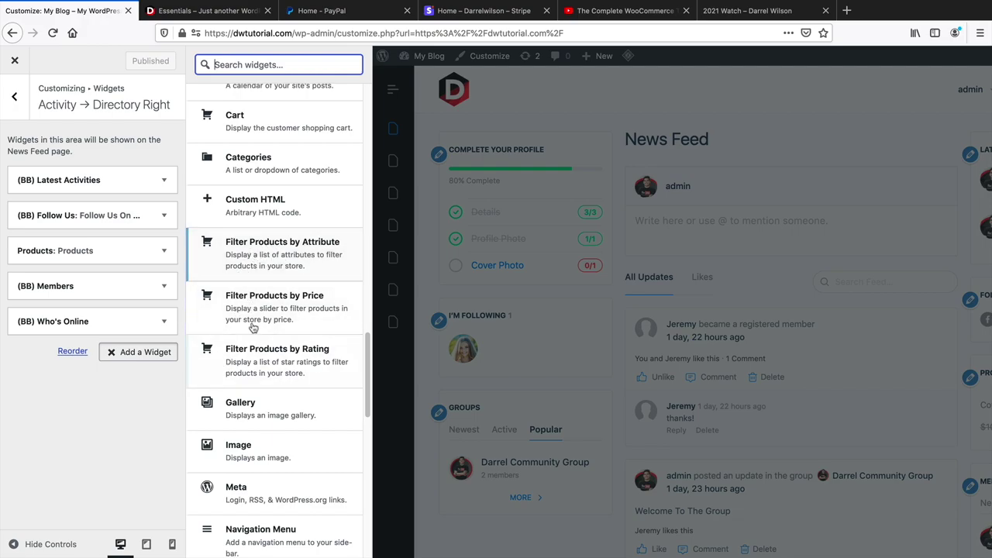
pyautogui.scroll(-5, 267, 364)
pyautogui.scroll(-3, 269, 353)
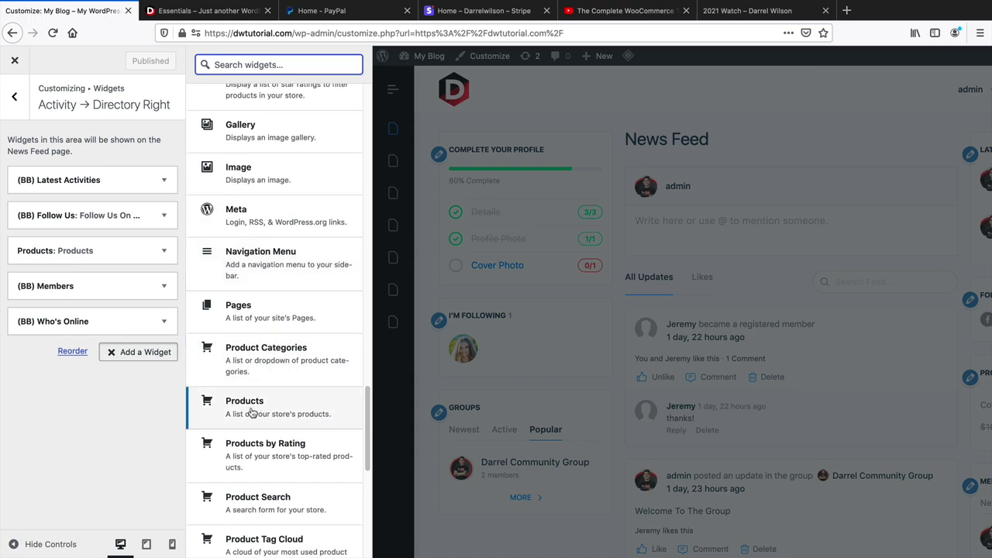
pyautogui.scroll(-5, 255, 388)
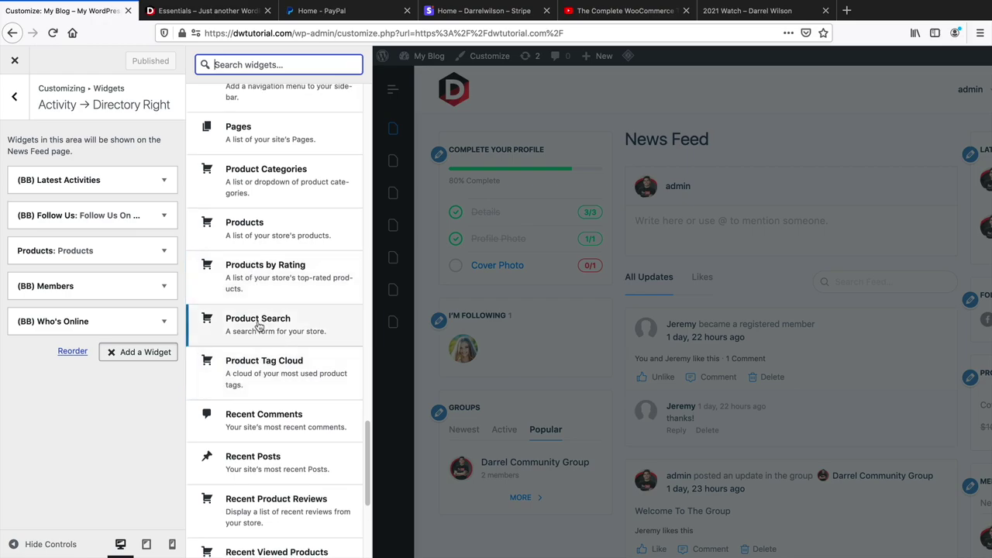
pyautogui.scroll(1, 268, 322)
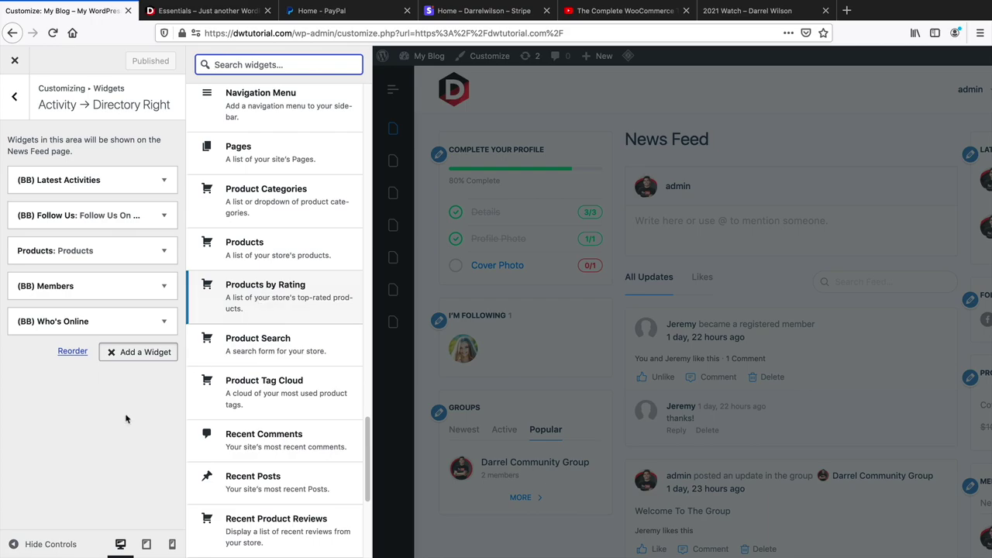
pyautogui.doubleClick(88, 446)
pyautogui.scroll(-1, 621, 391)
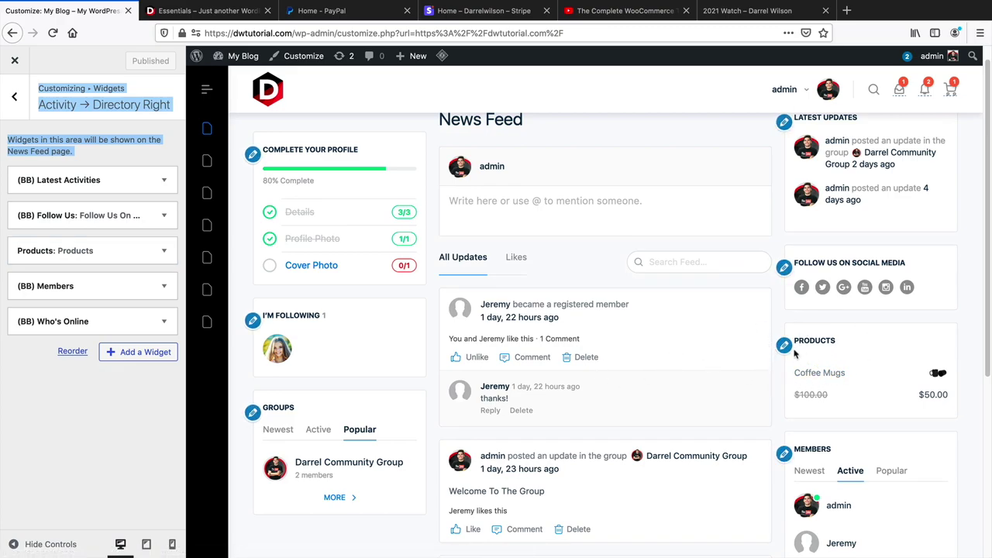
# Retitle the Products widget 'Our Store' and publish the Customizer changes
pyautogui.click(162, 251)
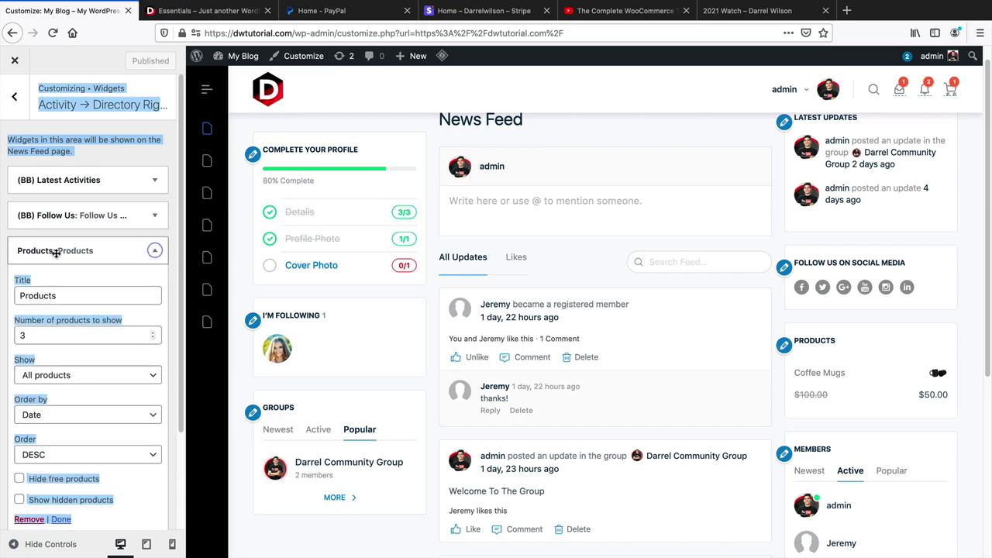
pyautogui.scroll(-1, 62, 262)
pyautogui.doubleClick(80, 274)
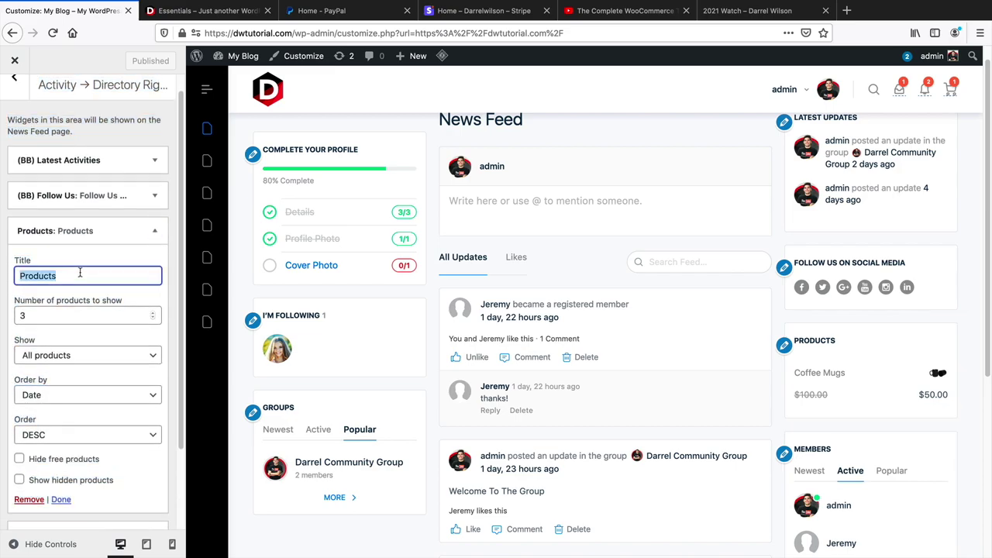
pyautogui.write('Our')
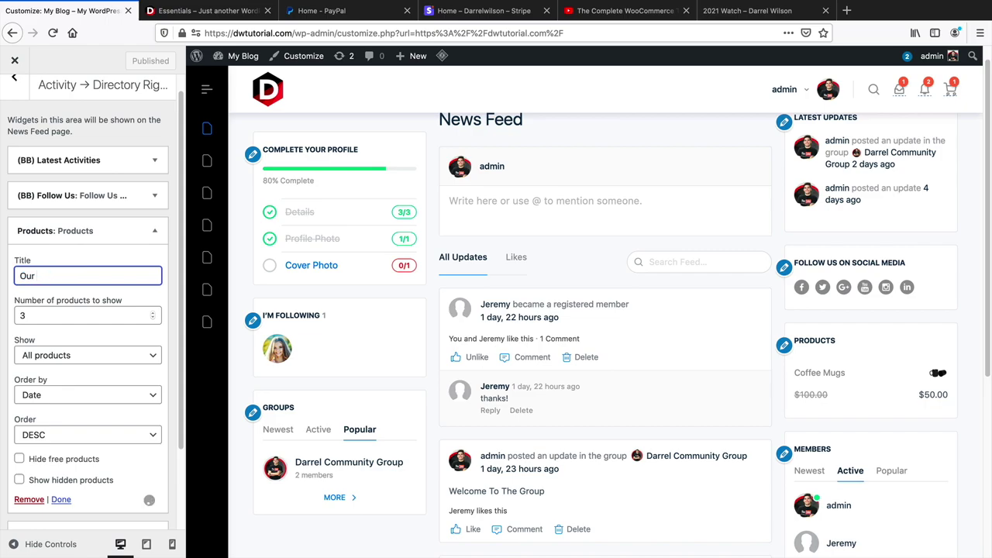
pyautogui.write(' Store')
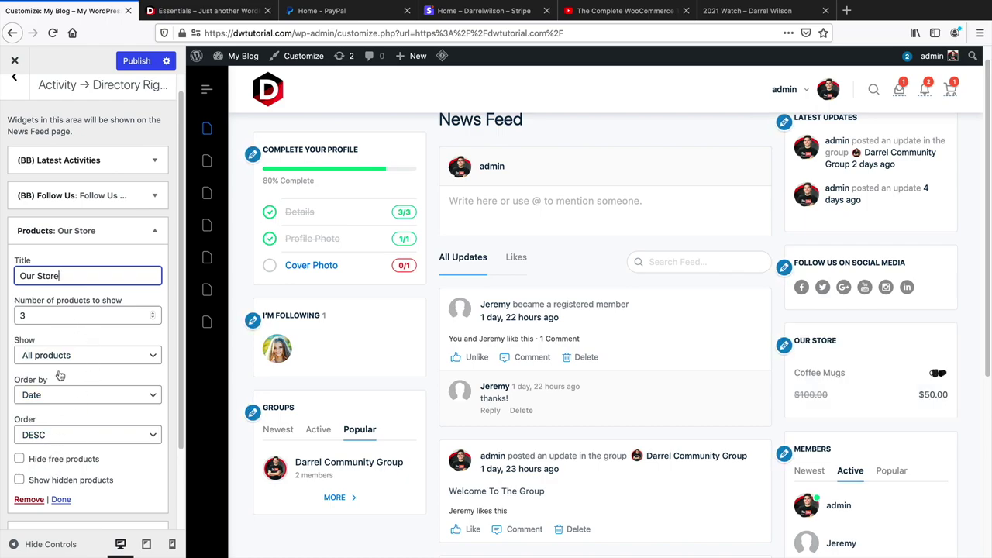
pyautogui.click(61, 499)
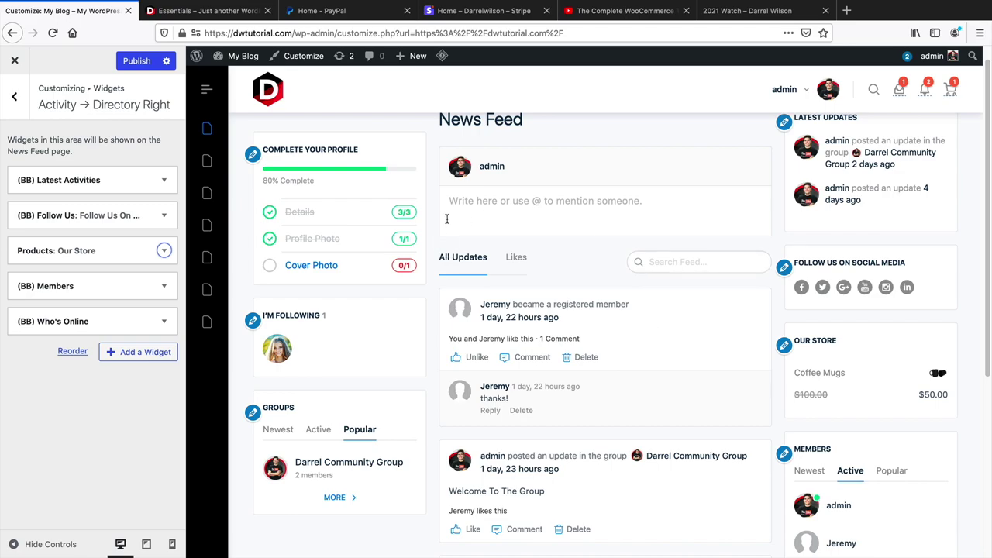
pyautogui.click(137, 62)
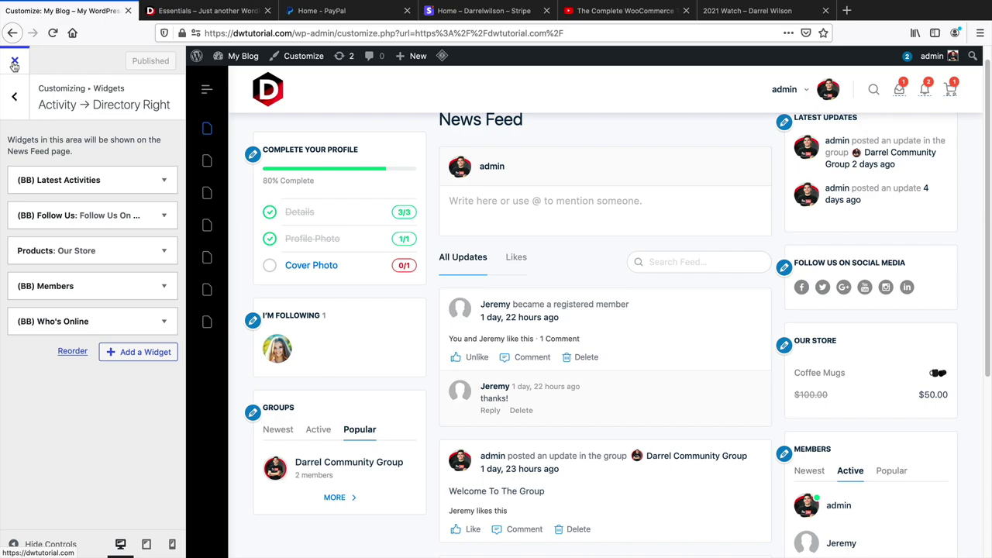
# Exit the Customizer, confirm the Shop page lists only Coffee Mugs, then return to News Feed
pyautogui.click(14, 62)
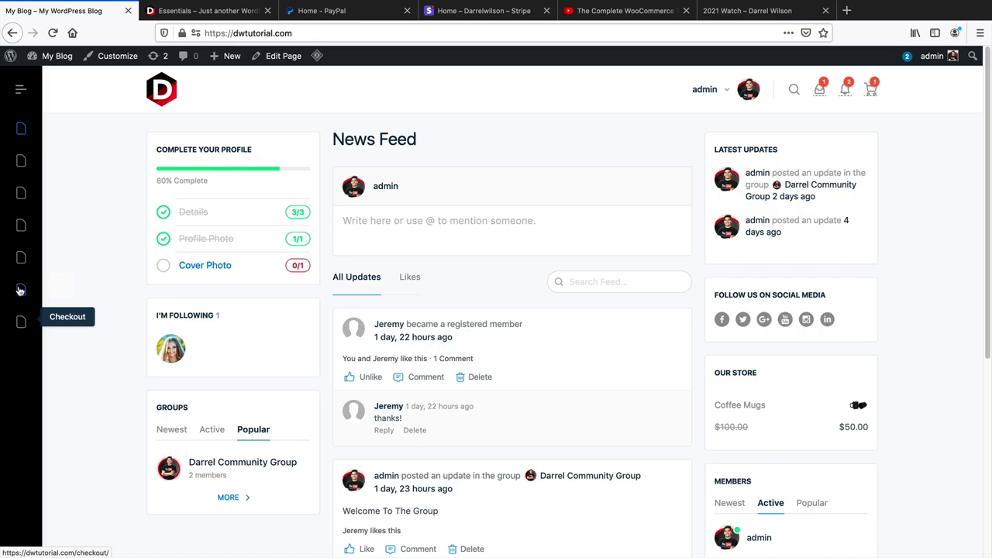
pyautogui.click(21, 225)
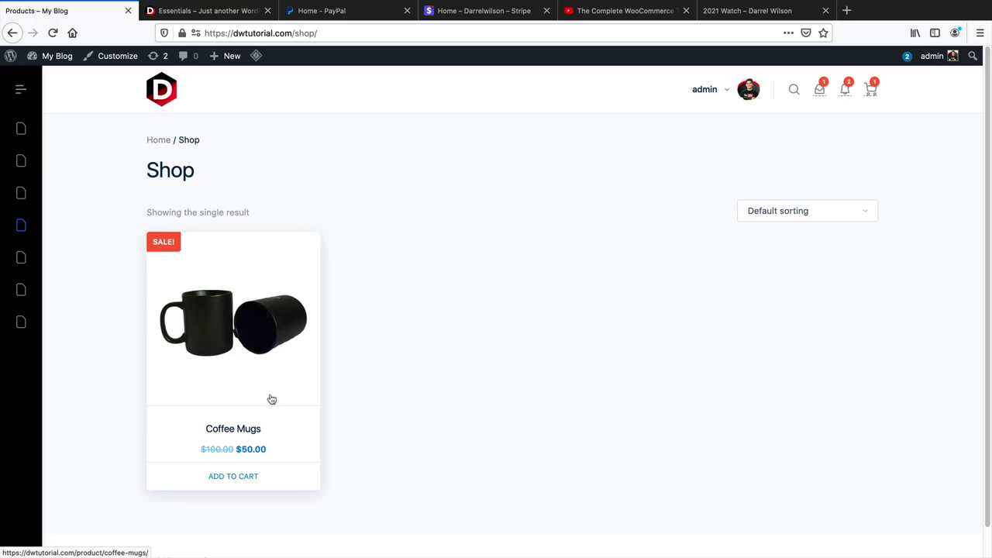
pyautogui.click(13, 33)
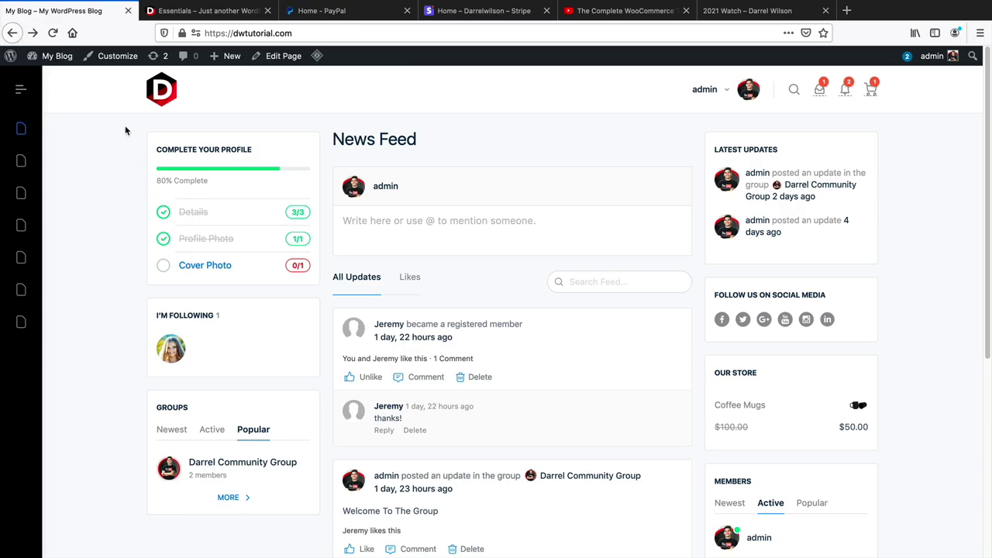
pyautogui.moveTo(65, 61)
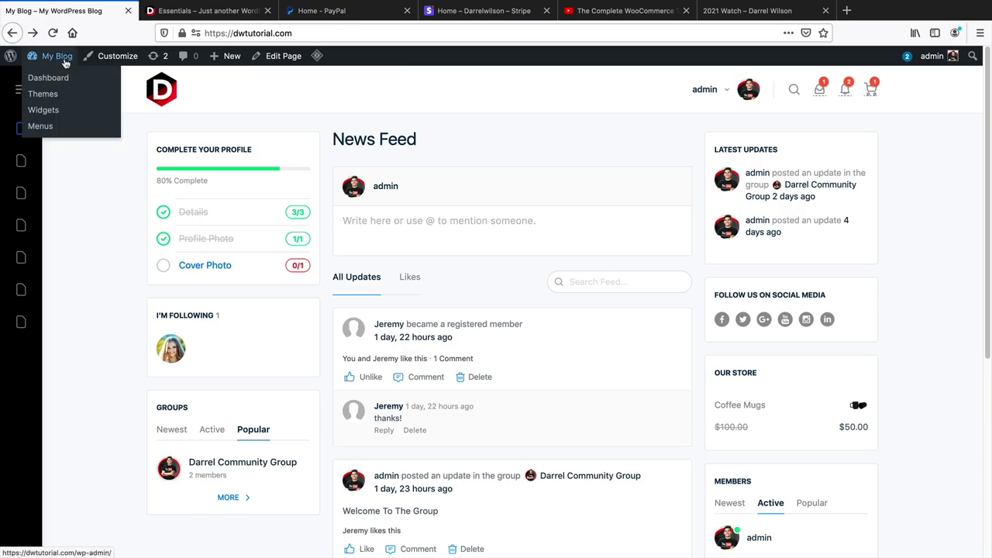
# Add the Shop page to the Main Menu For Website
pyautogui.click(47, 130)
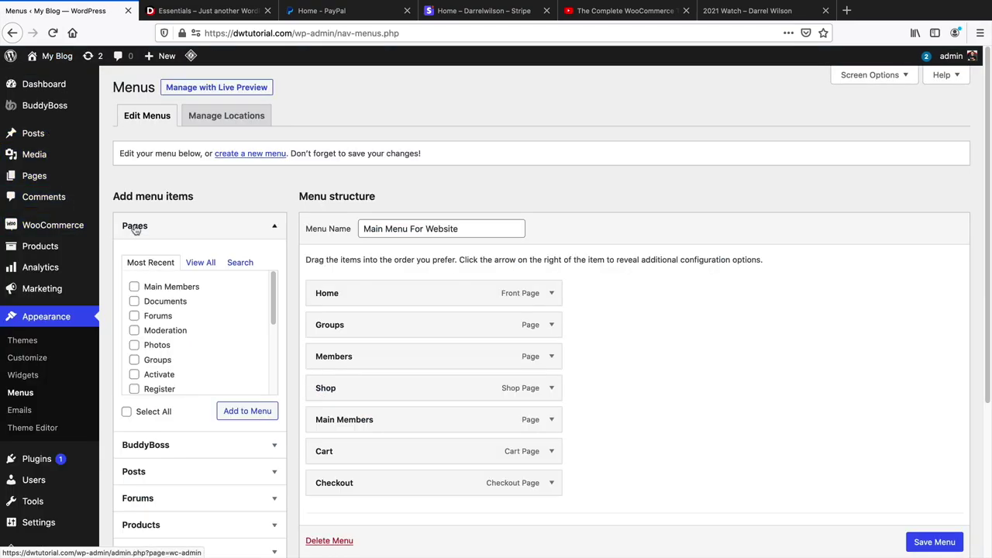
pyautogui.click(200, 262)
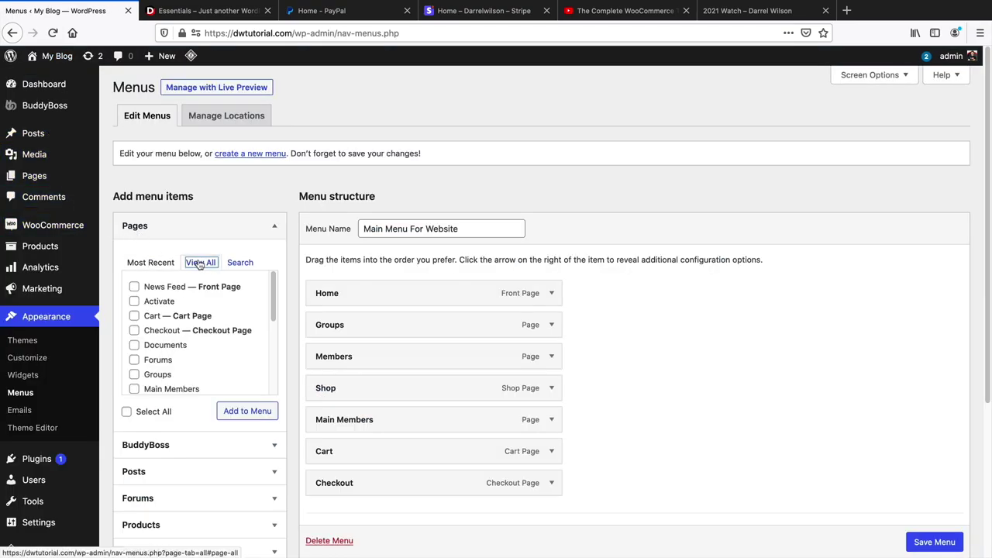
pyautogui.scroll(-1, 283, 256)
pyautogui.scroll(-1, 284, 248)
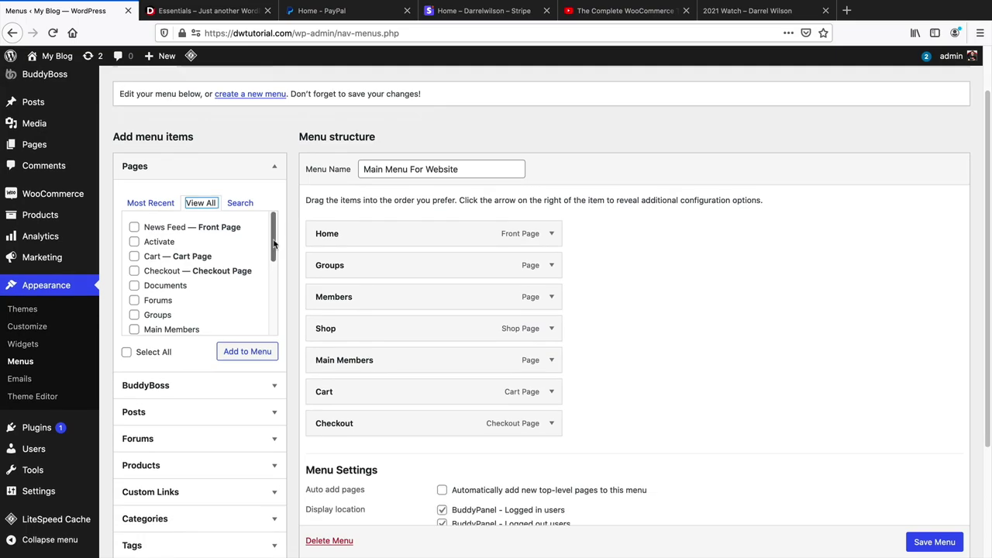
pyautogui.click(272, 245)
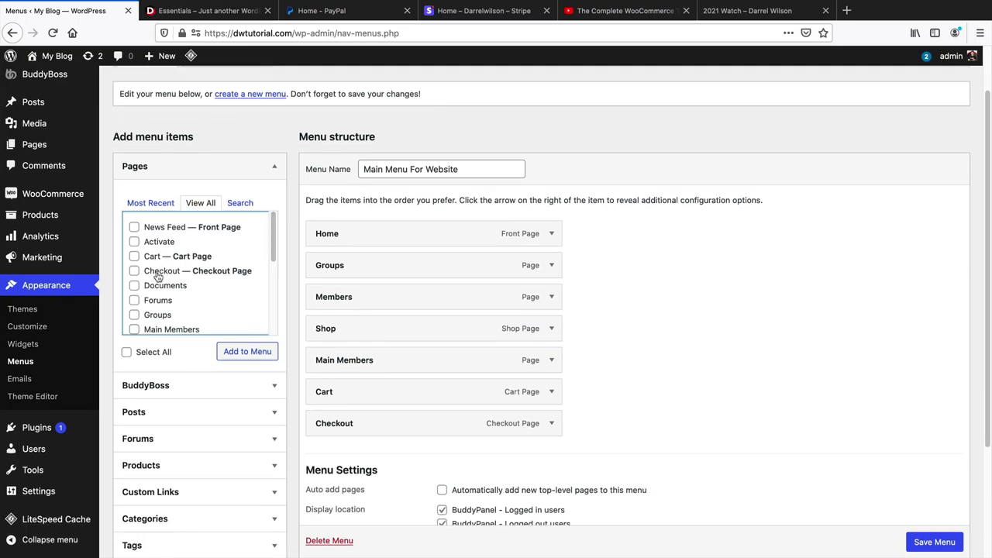
pyautogui.moveTo(272, 236); pyautogui.dragTo(270, 316)
pyautogui.click(134, 313)
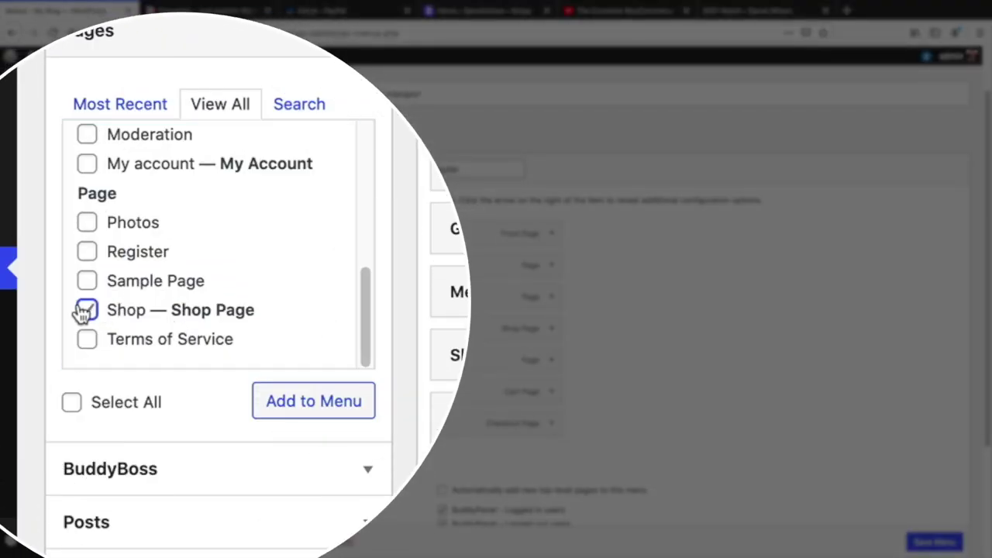
pyautogui.click(233, 353)
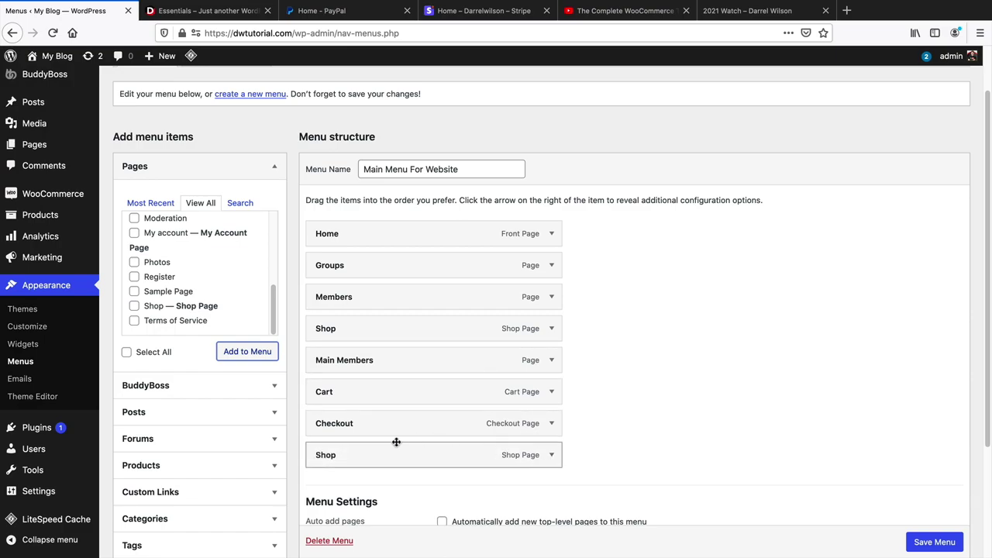
# Delete the duplicate Shop item from the menu
pyautogui.moveTo(385, 326)
pyautogui.mouseDown()
pyautogui.moveTo(377, 440)
pyautogui.moveTo(389, 317)
pyautogui.moveTo(387, 328)
pyautogui.mouseUp()
pyautogui.click(551, 456)
pyautogui.scroll(-1, 465, 465)
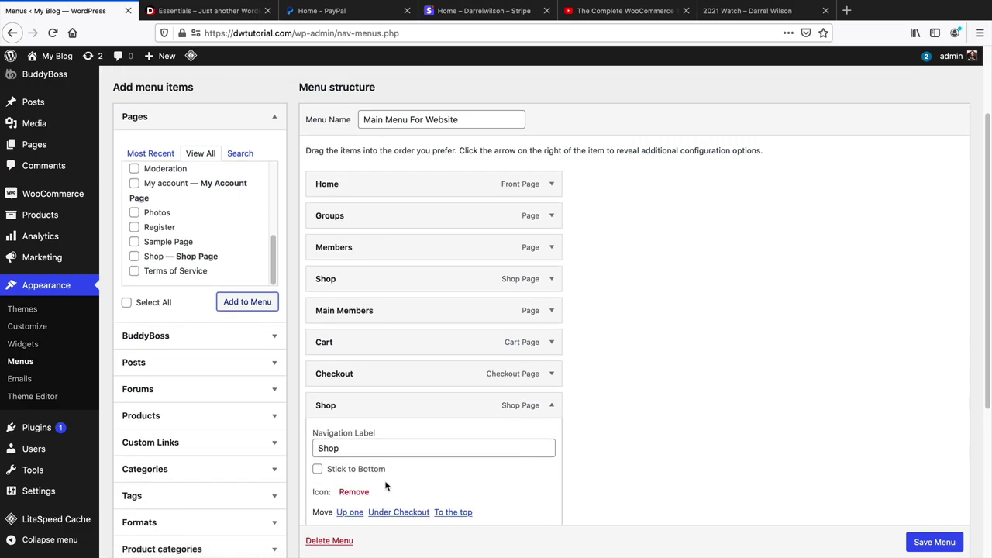
pyautogui.scroll(-2, 359, 495)
pyautogui.click(328, 505)
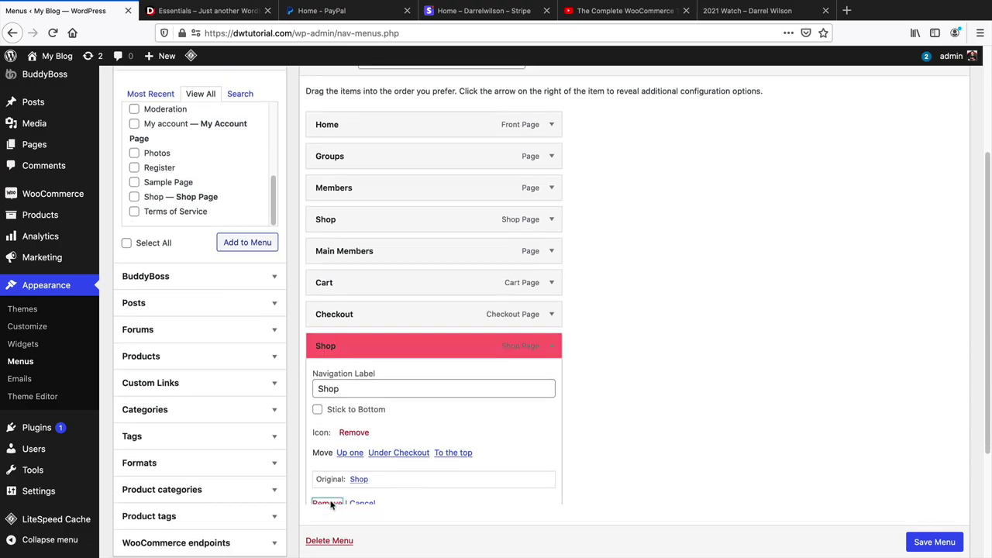
pyautogui.scroll(1, 504, 321)
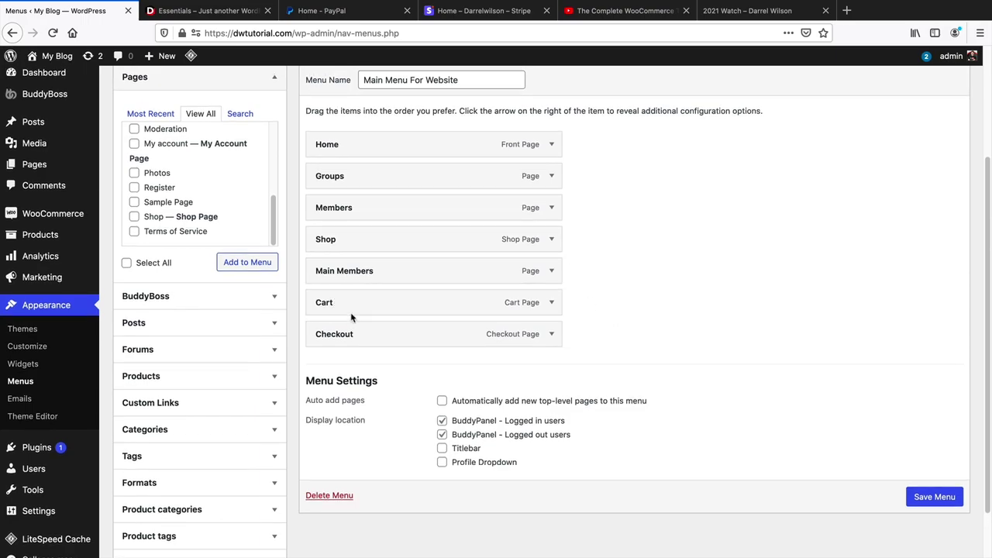
# Nest Cart and Checkout as sub items under Shop and save the menu
pyautogui.moveTo(350, 314); pyautogui.dragTo(375, 272)
pyautogui.moveTo(373, 334); pyautogui.dragTo(388, 298)
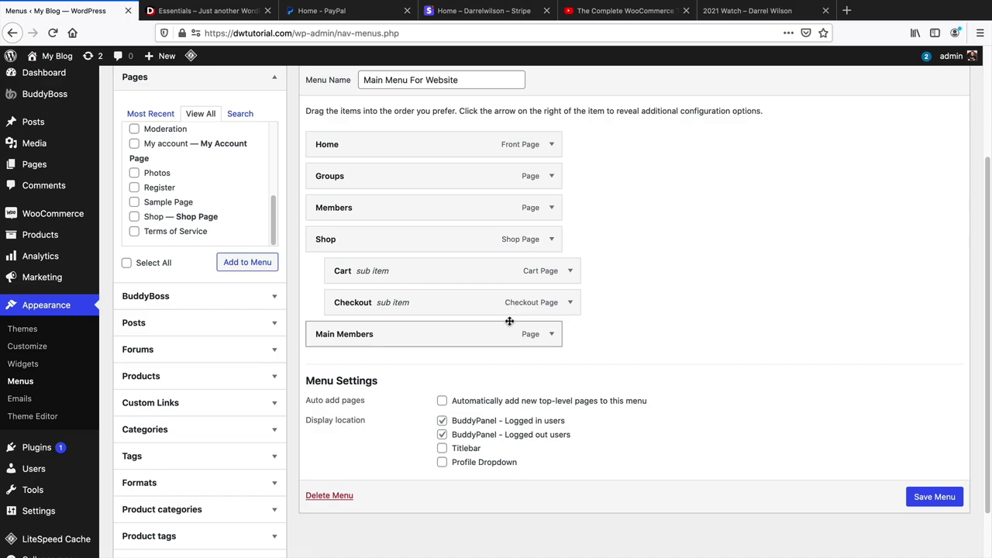
pyautogui.scroll(-2, 510, 321)
pyautogui.click(200, 451)
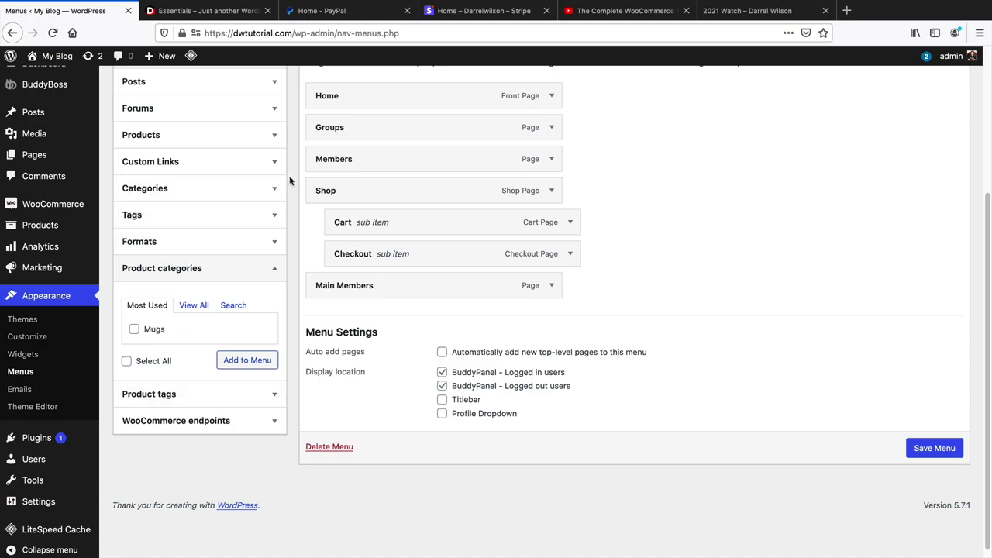
pyautogui.click(279, 136)
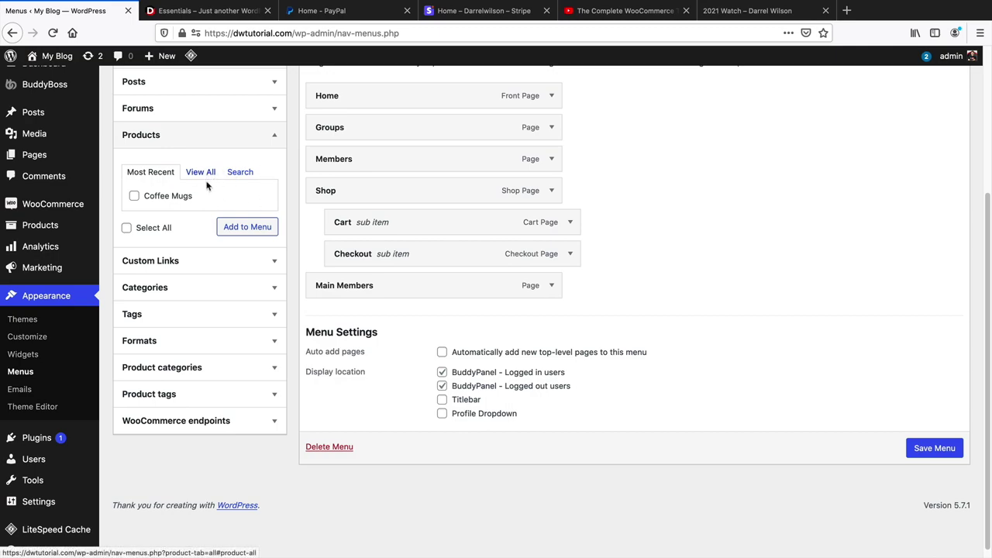
pyautogui.click(935, 448)
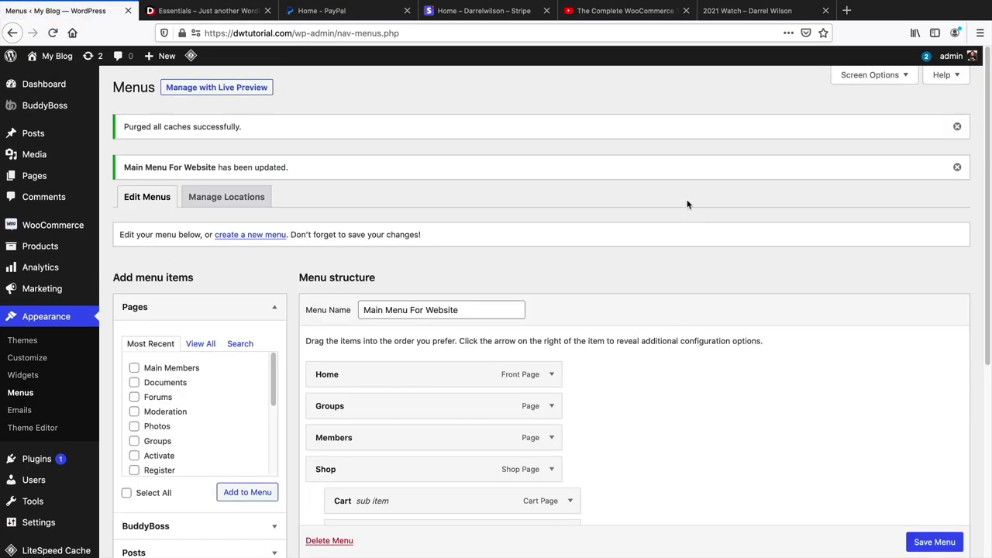
pyautogui.click(610, 14)
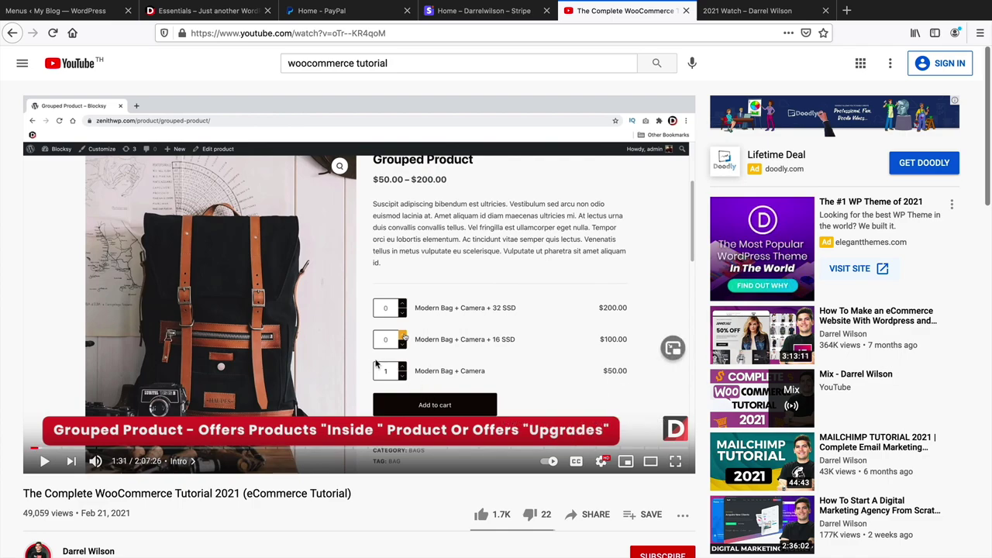
# Review the WooCommerce tutorial video, then return to the WordPress Menus editor
pyautogui.click(90, 13)
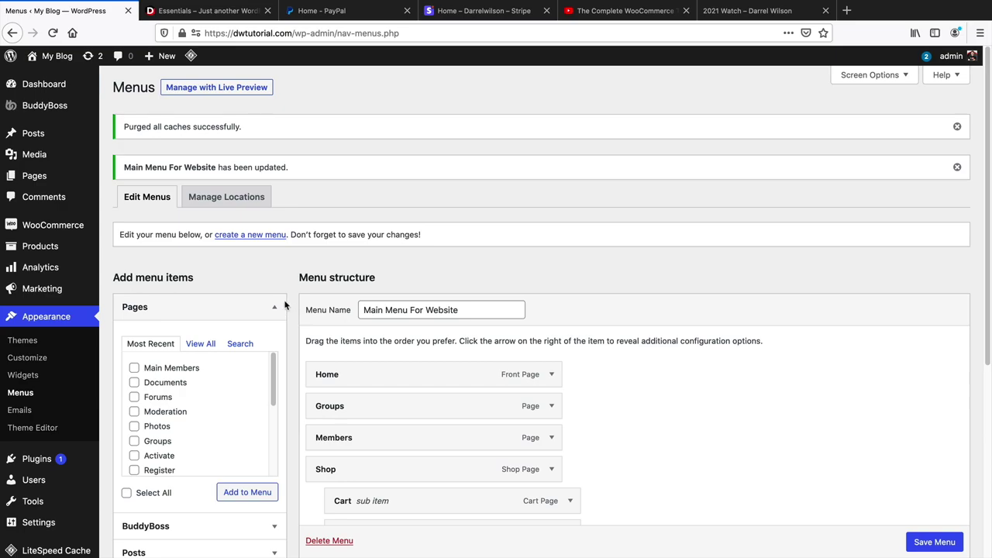
pyautogui.moveTo(77, 233)
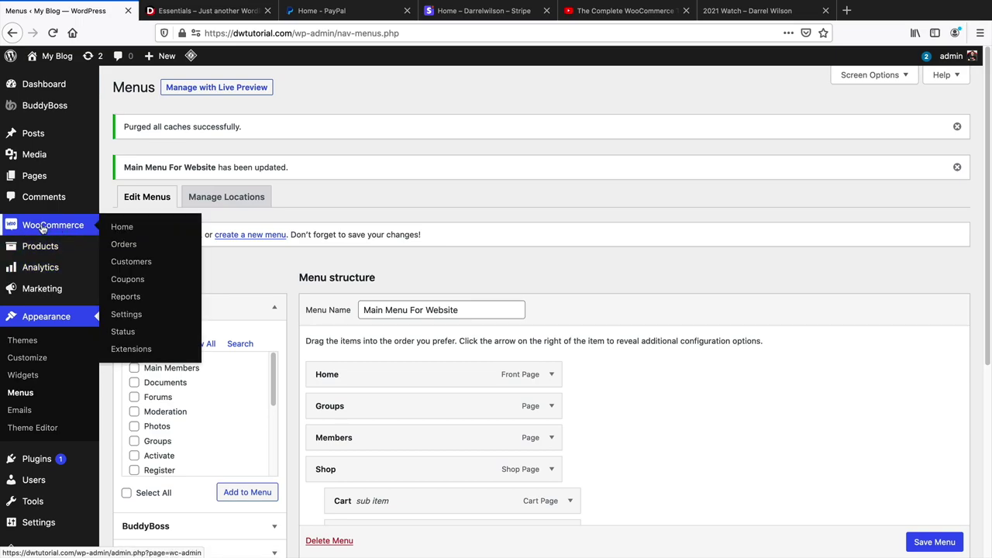
# In WooCommerce general settings, keep the currency as United States (US) dollar ($)
pyautogui.click(127, 315)
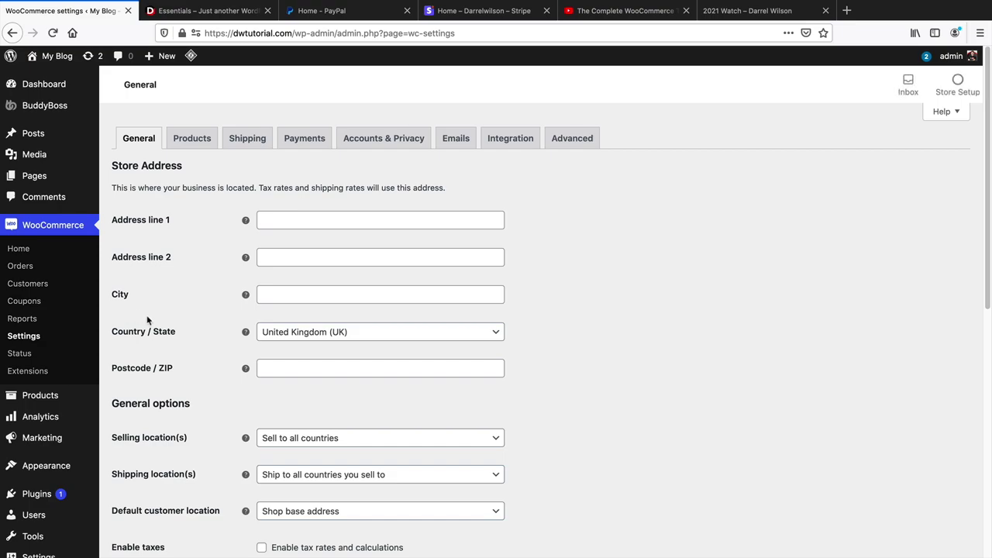
pyautogui.scroll(-3, 544, 347)
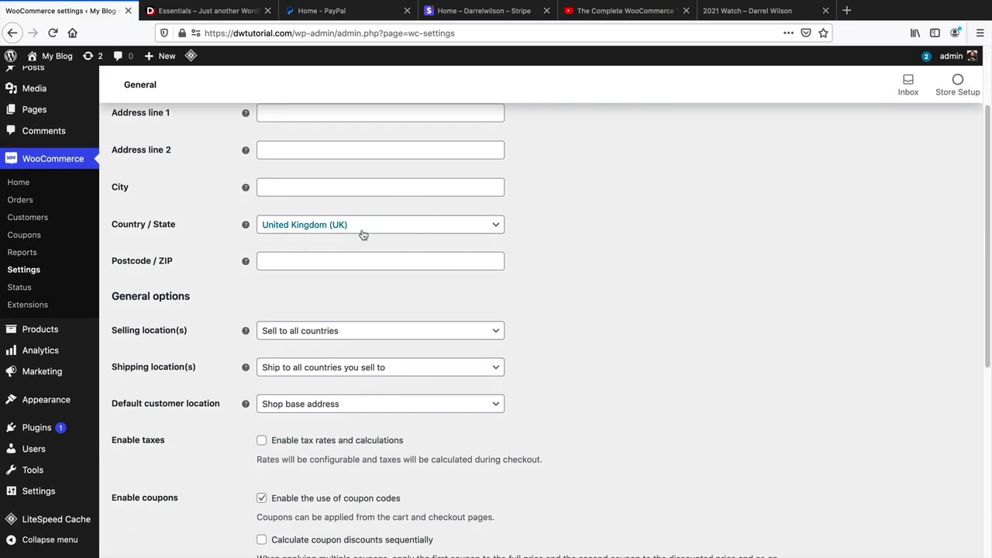
pyautogui.scroll(-10, 516, 355)
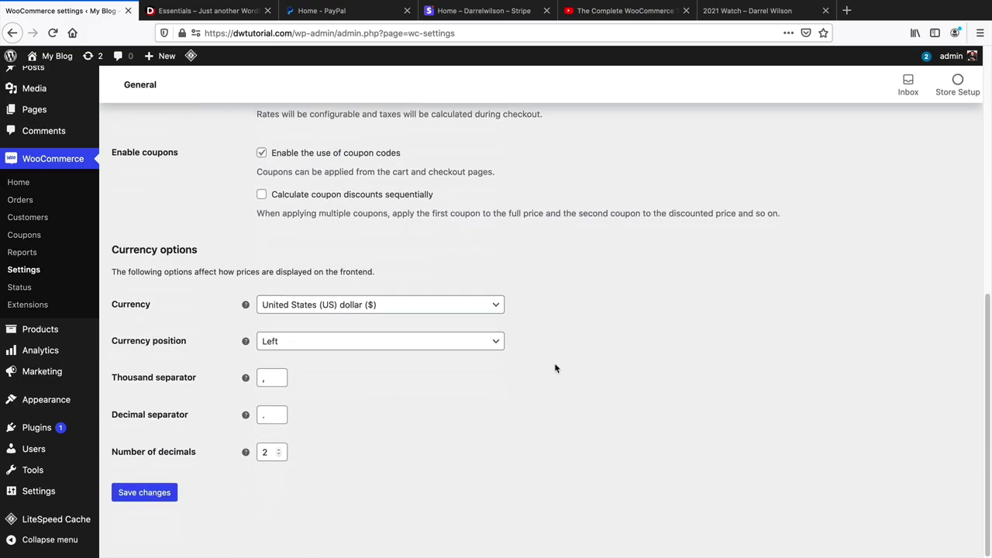
pyautogui.click(345, 308)
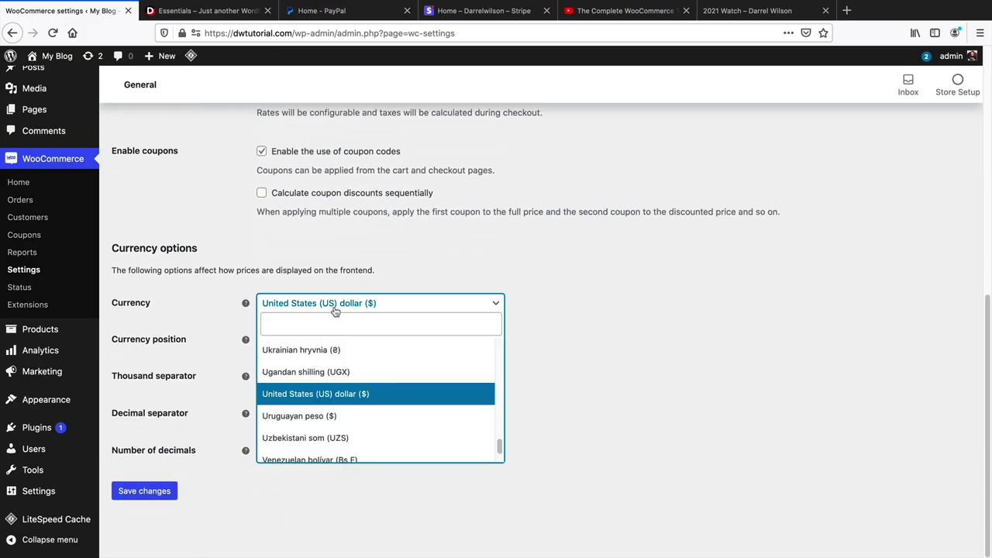
pyautogui.click(326, 397)
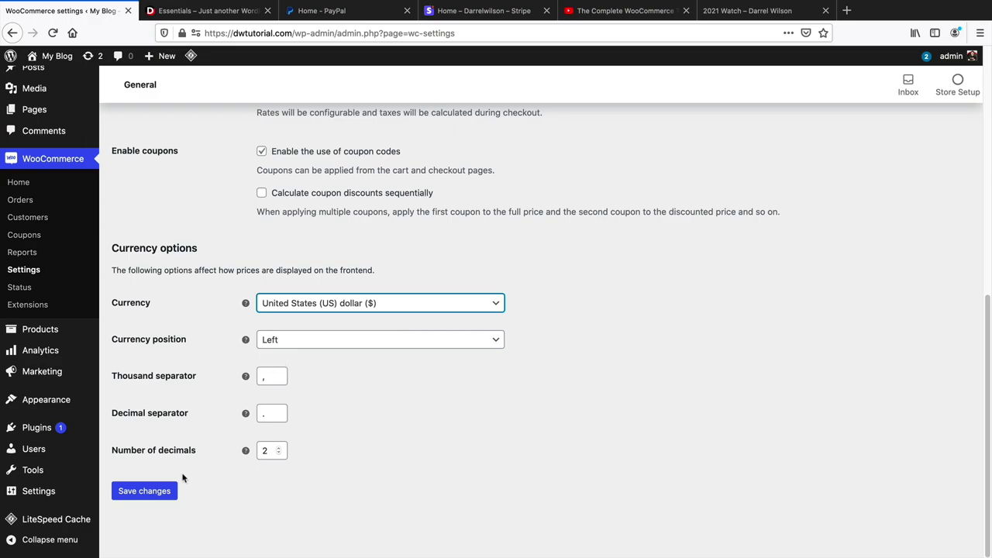
pyautogui.click(354, 308)
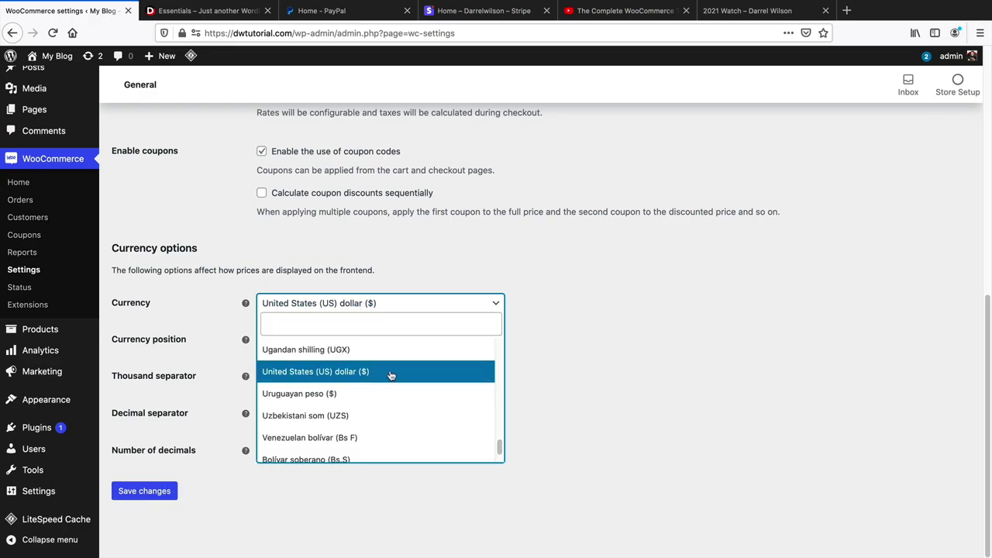
pyautogui.click(390, 373)
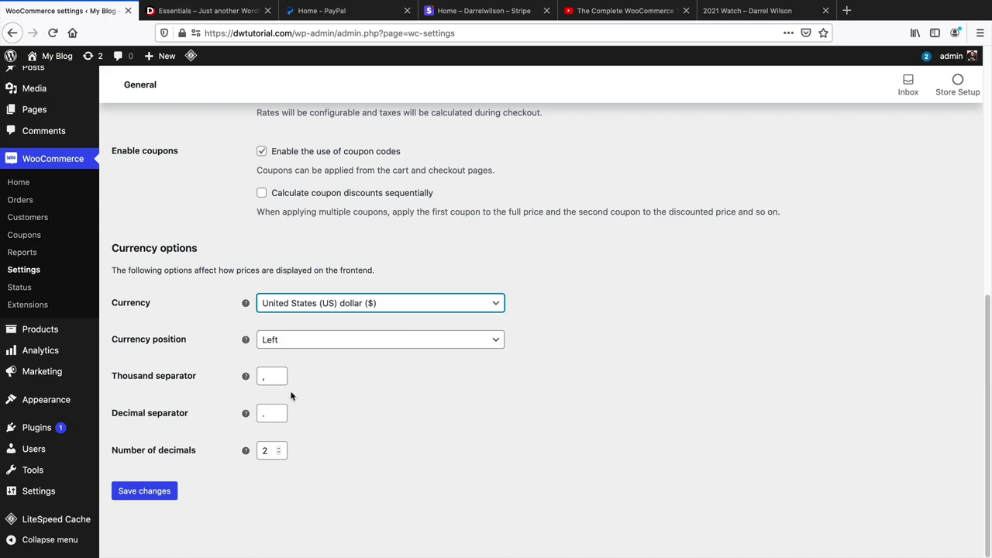
pyautogui.scroll(3, 357, 439)
pyautogui.scroll(3, 362, 436)
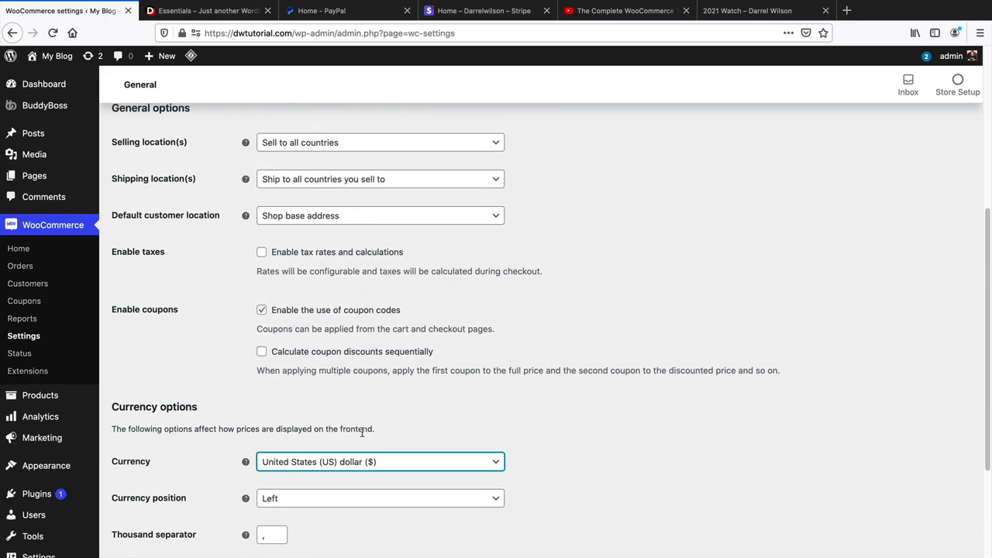
pyautogui.scroll(4, 364, 446)
pyautogui.scroll(3, 400, 448)
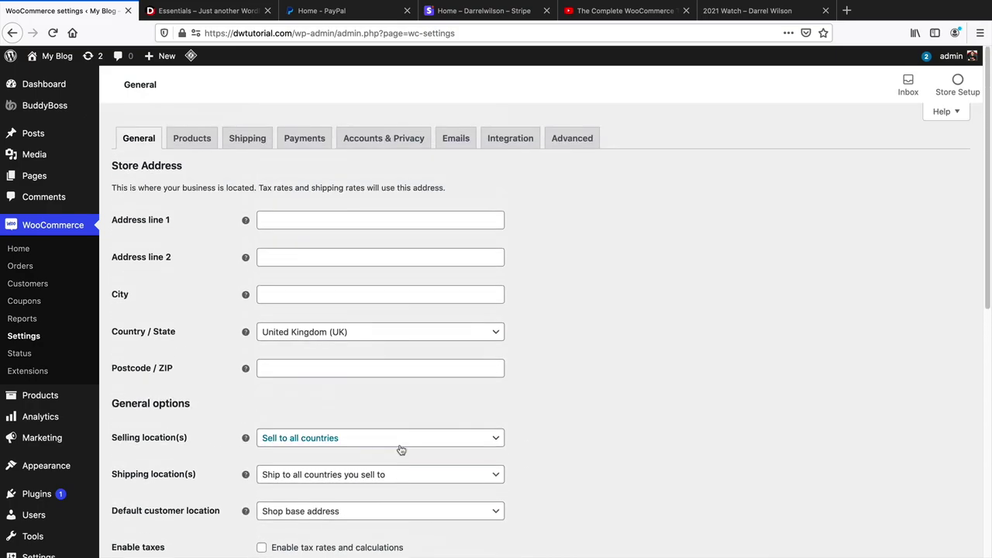
pyautogui.click(307, 138)
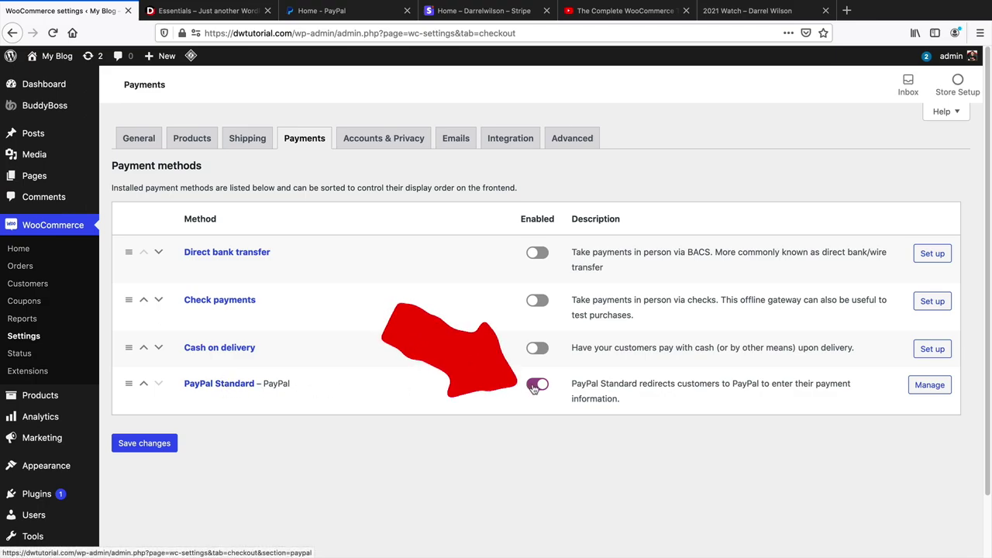
# Open PayPal Standard settings and highlight the PayPal email field before viewing the PayPal dashboard
pyautogui.click(929, 386)
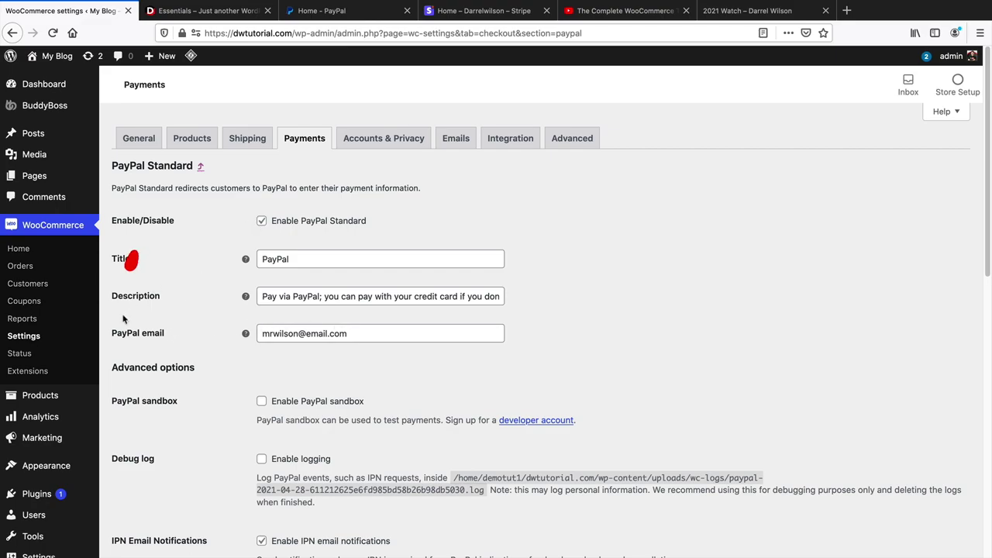
pyautogui.moveTo(111, 334); pyautogui.dragTo(175, 338)
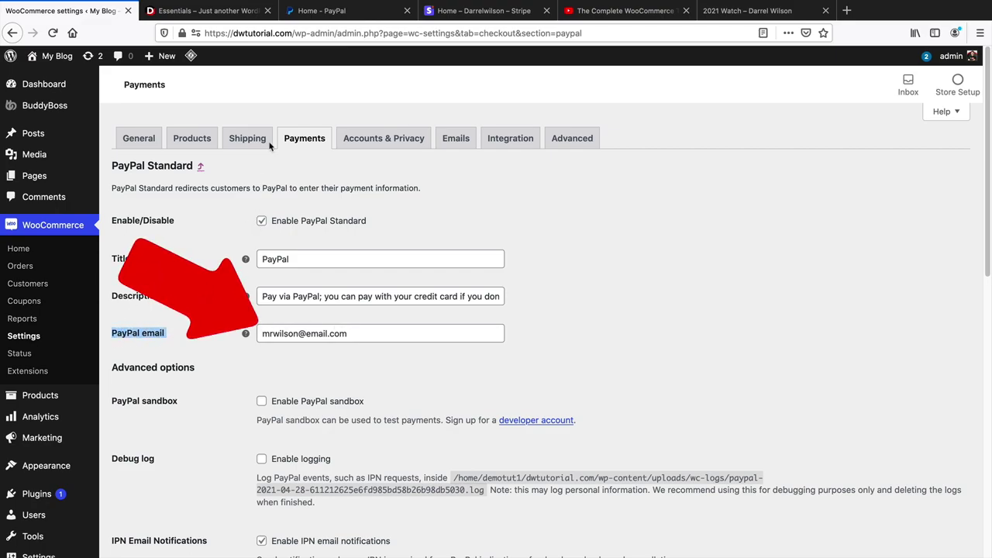
pyautogui.click(318, 11)
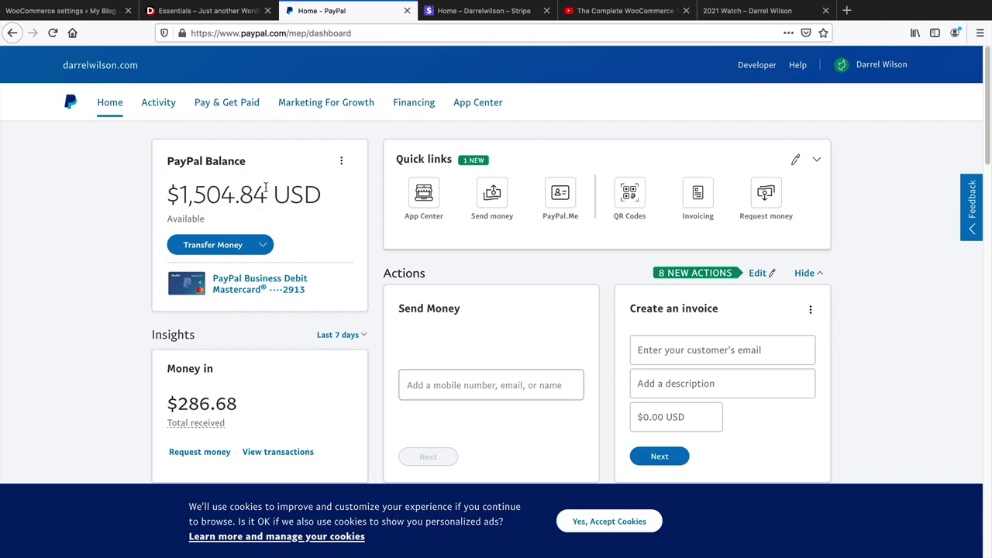
# Compare the store's PayPal email with the PayPal dashboard account, ending on PayPal Standard settings
pyautogui.click(70, 10)
pyautogui.moveTo(351, 327); pyautogui.dragTo(250, 329)
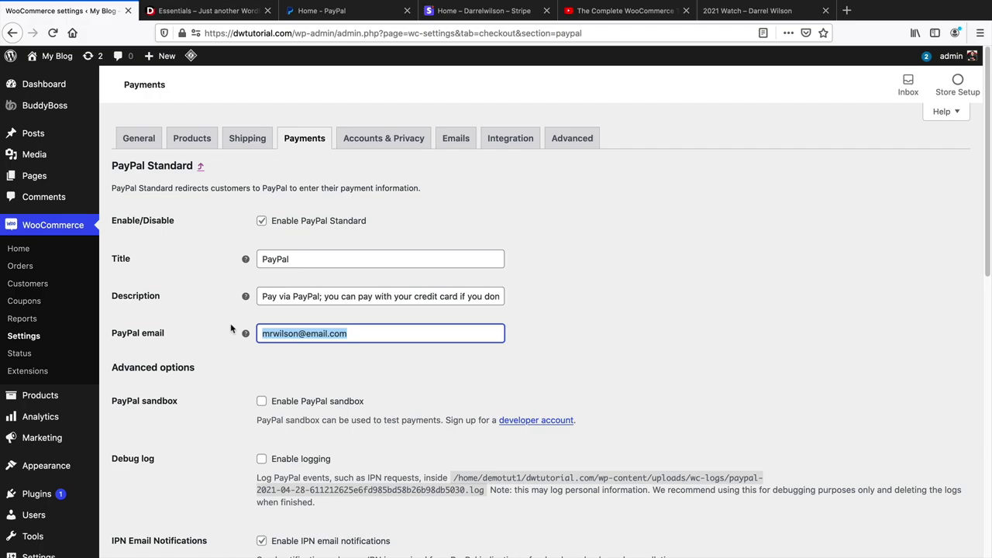
pyautogui.click(231, 329)
pyautogui.click(318, 11)
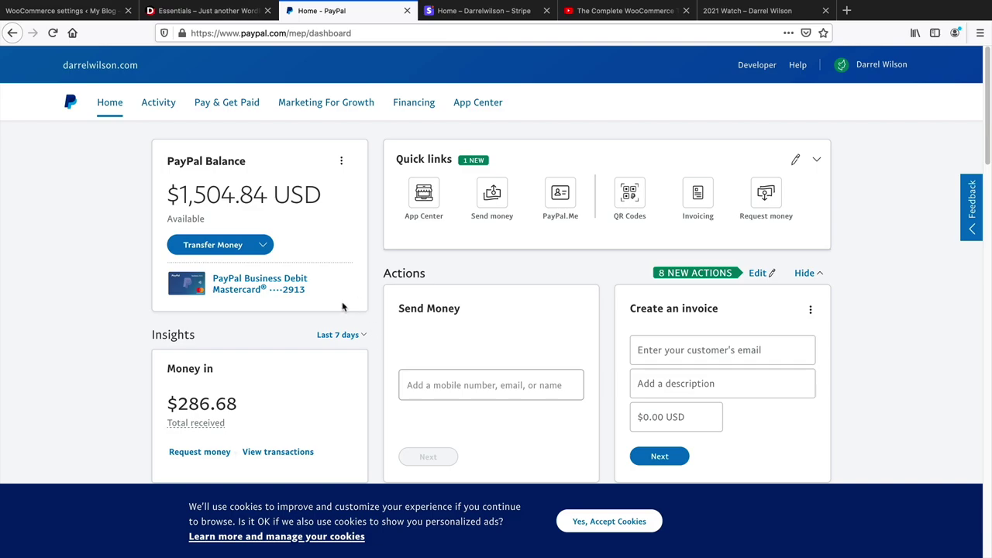
pyautogui.click(99, 11)
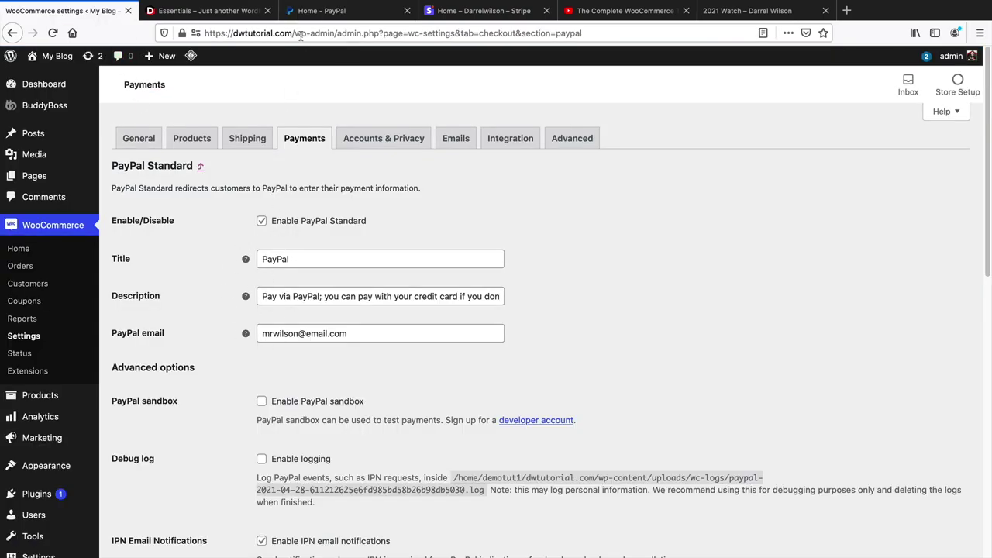
pyautogui.click(314, 11)
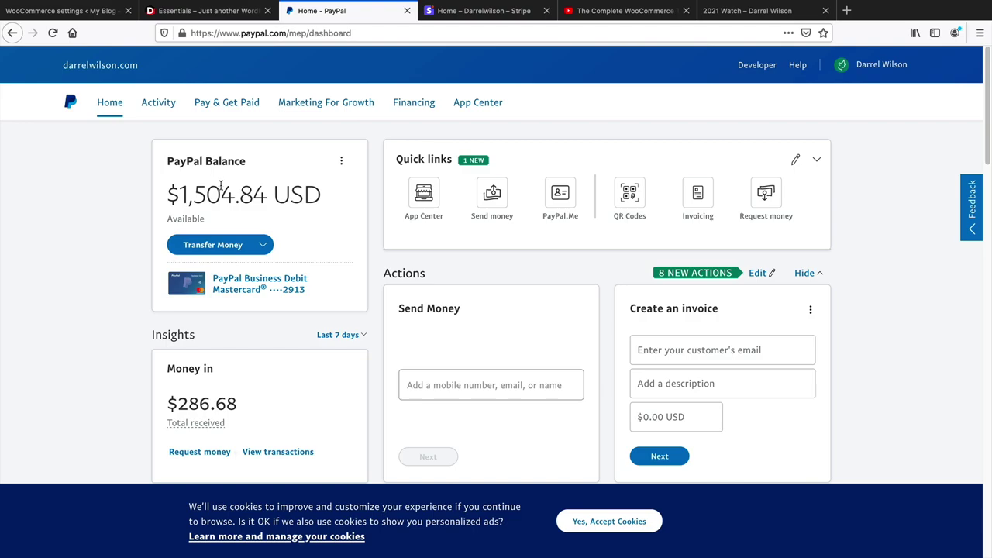
pyautogui.click(93, 11)
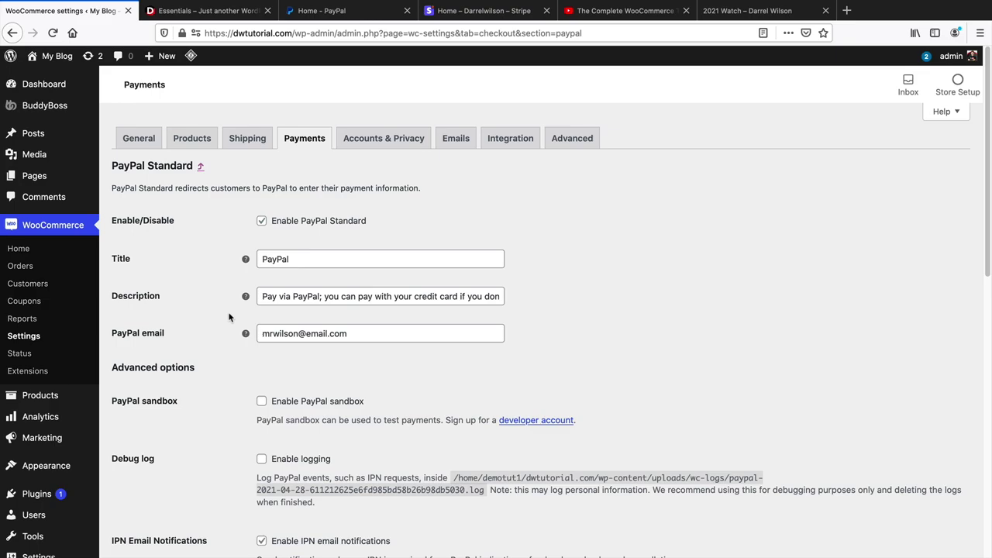
# Search plugins for 'stripe', then install and activate WooCommerce Stripe Payment Gateway
pyautogui.moveTo(29, 498)
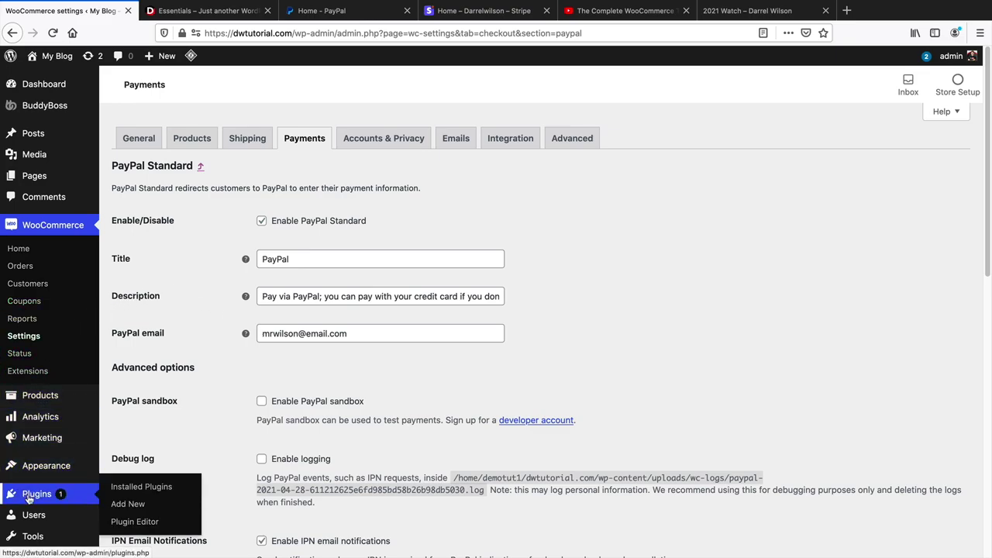
pyautogui.click(136, 506)
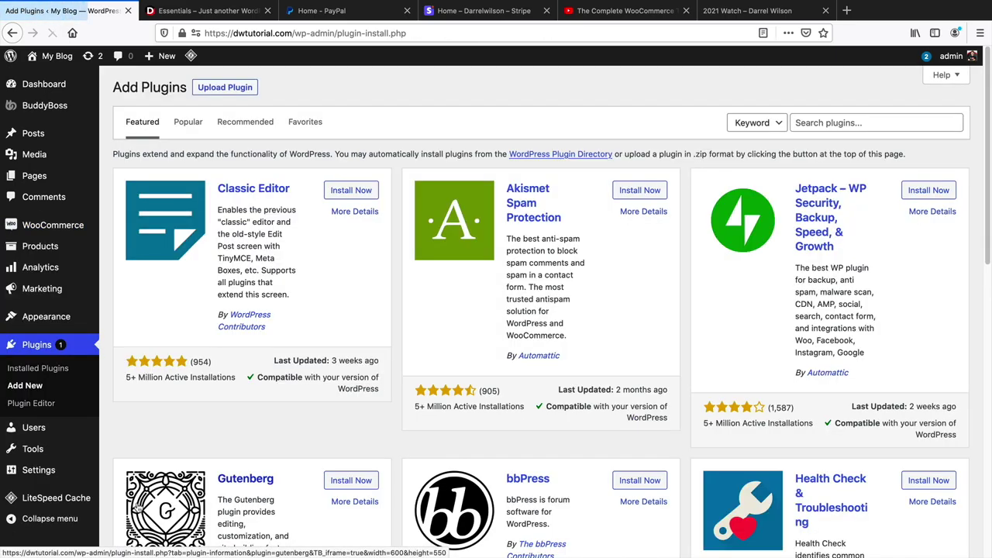
pyautogui.click(804, 126)
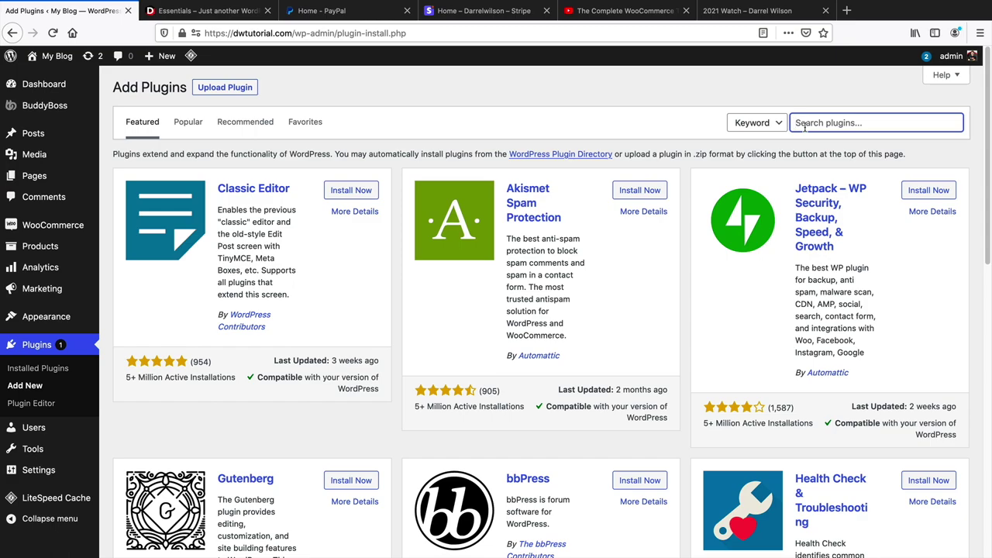
pyautogui.write('stripe')
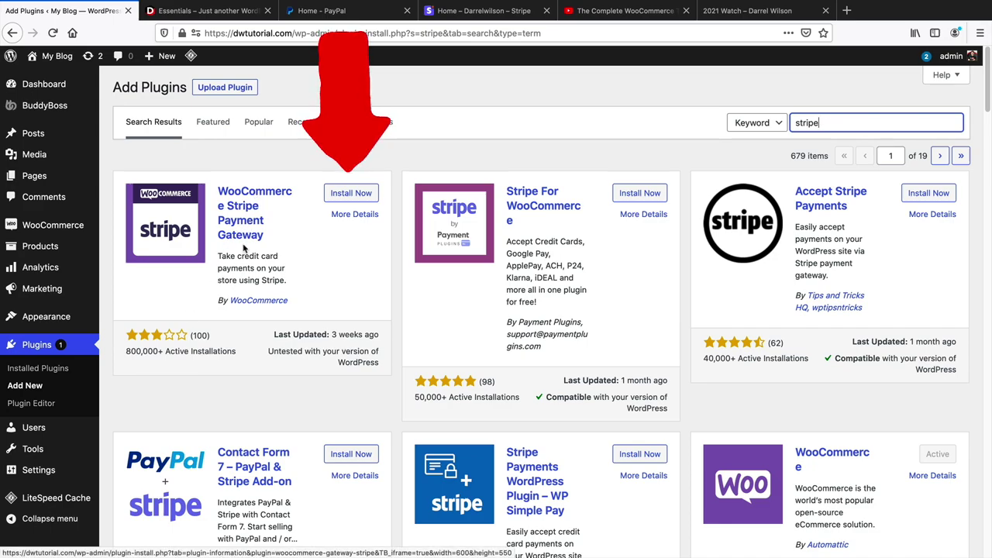
pyautogui.click(349, 194)
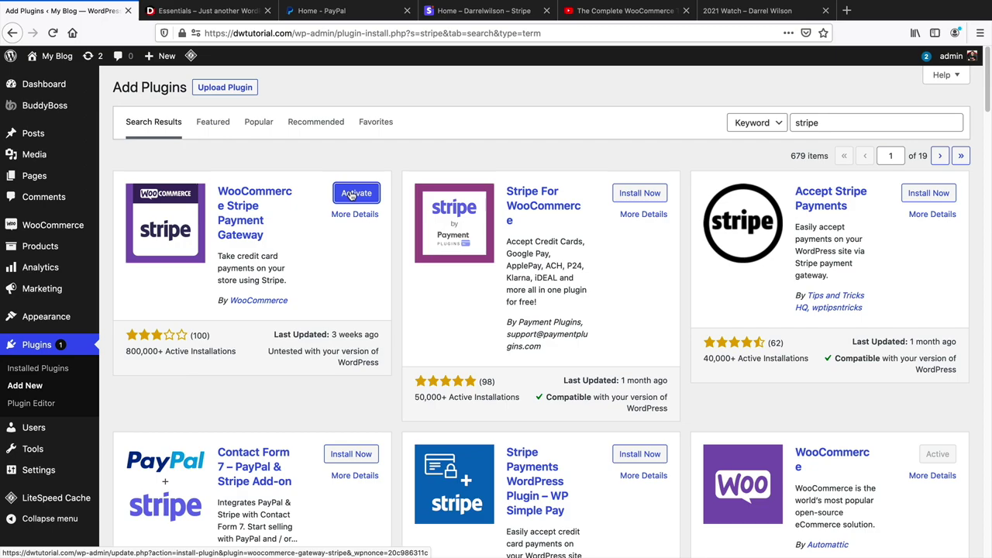
pyautogui.click(352, 194)
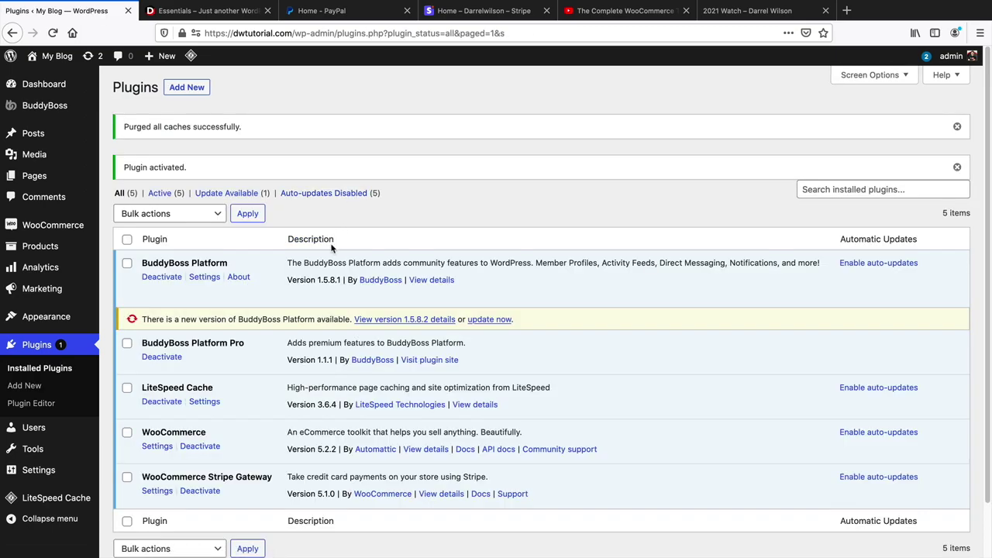
pyautogui.moveTo(198, 478); pyautogui.dragTo(258, 475)
# Switch on Stripe in WooCommerce Payments and open its setup page
pyautogui.click(256, 473)
pyautogui.moveTo(93, 225)
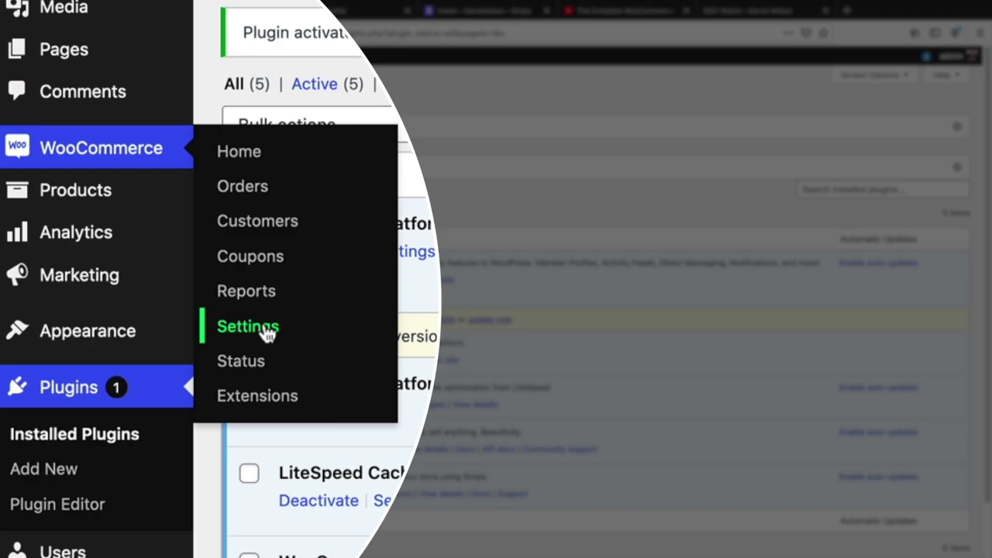
pyautogui.click(267, 332)
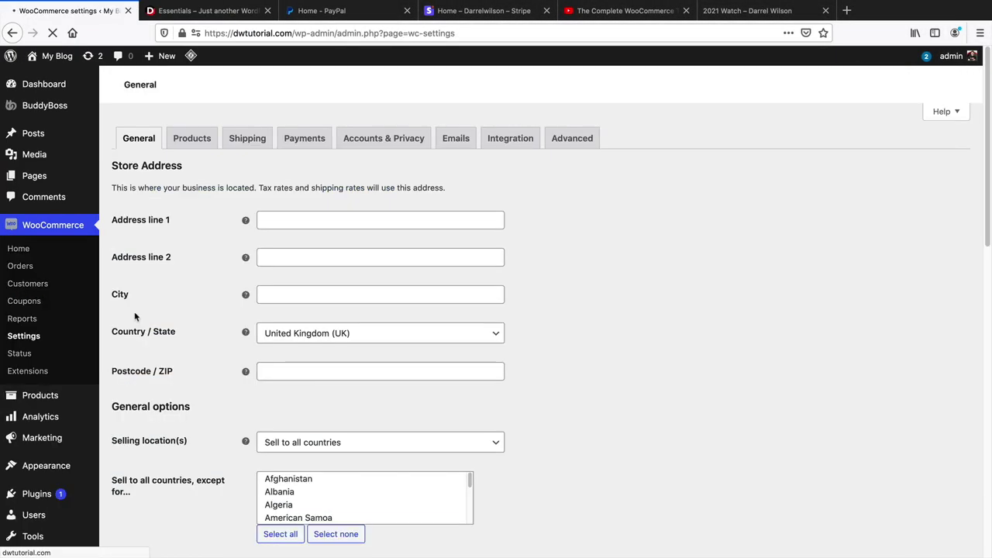
pyautogui.click(301, 143)
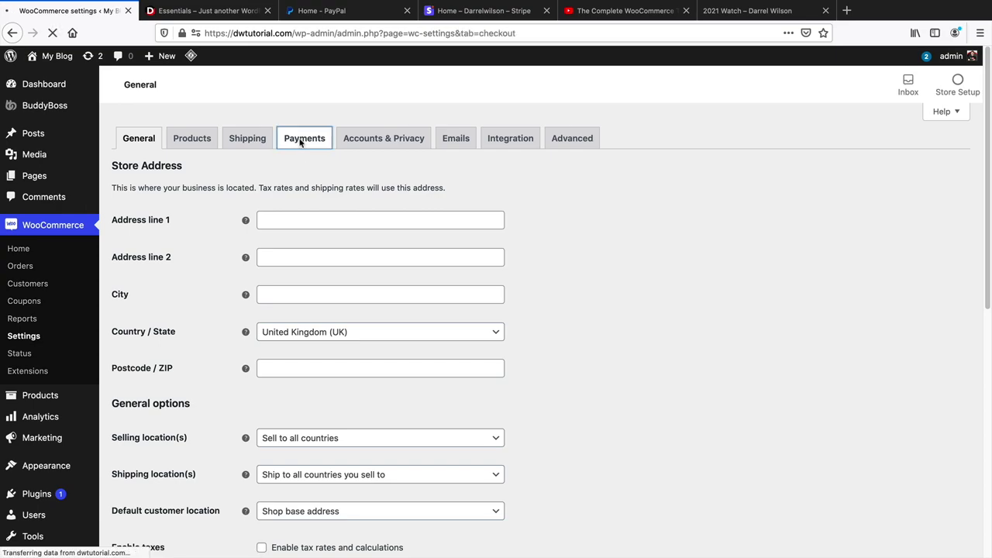
pyautogui.scroll(-5, 361, 284)
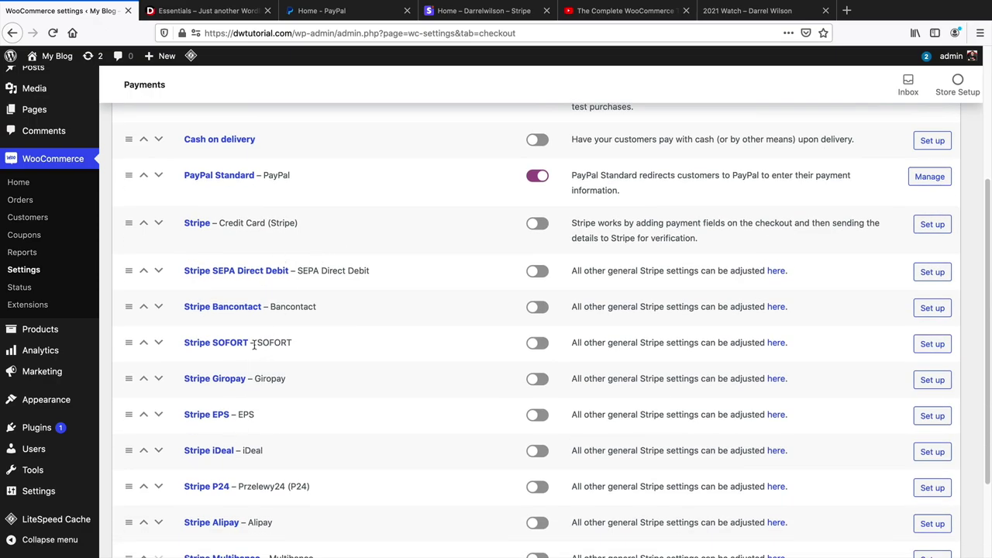
pyautogui.scroll(-1, 265, 400)
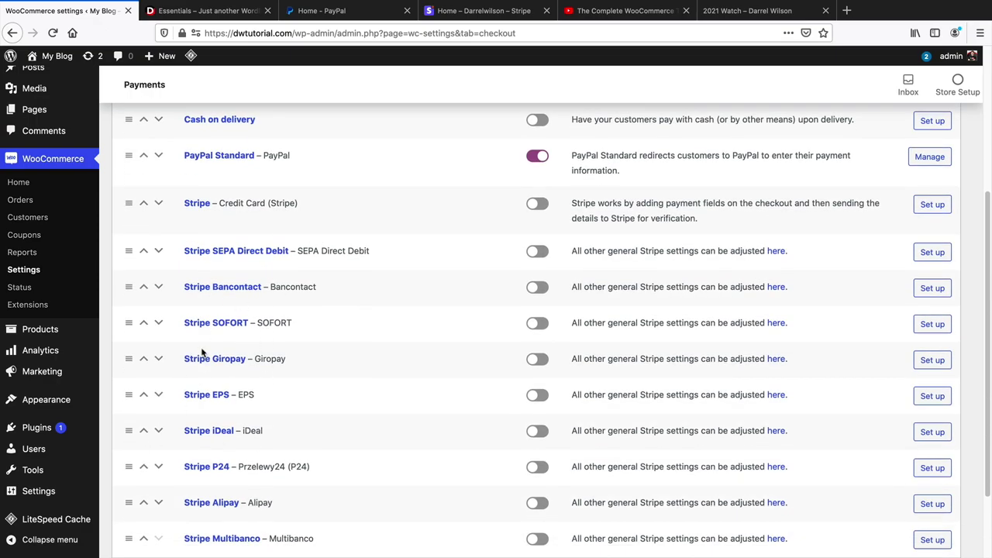
pyautogui.scroll(-1, 217, 448)
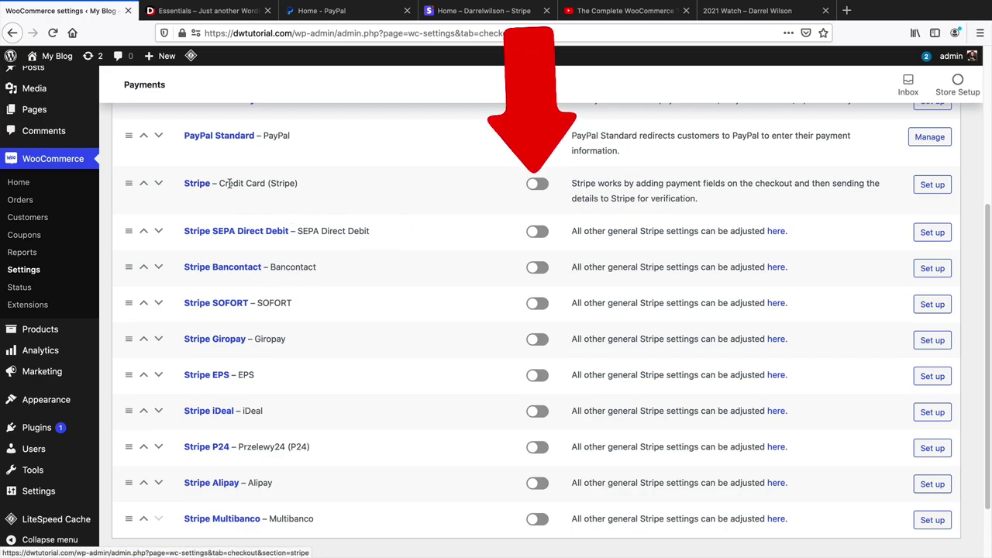
pyautogui.click(539, 191)
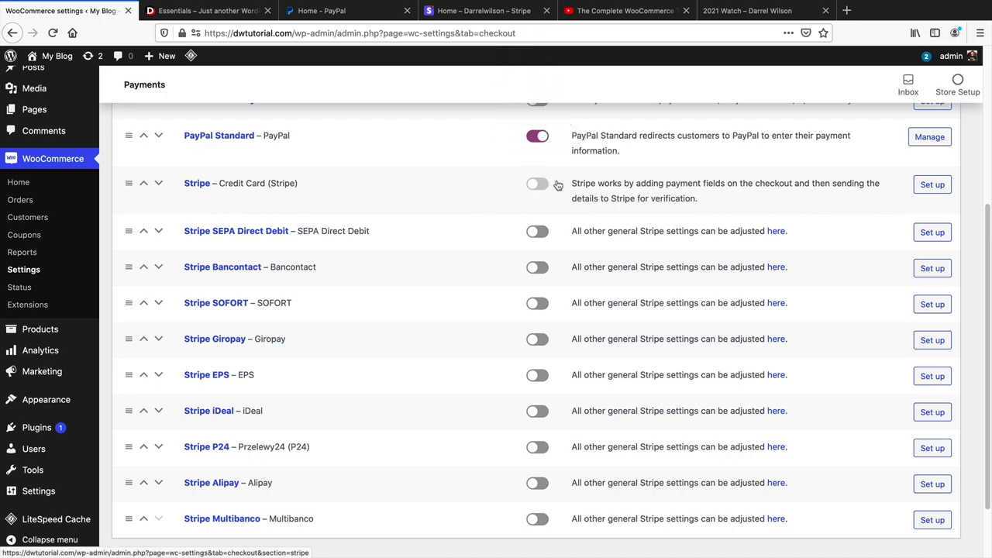
pyautogui.click(933, 187)
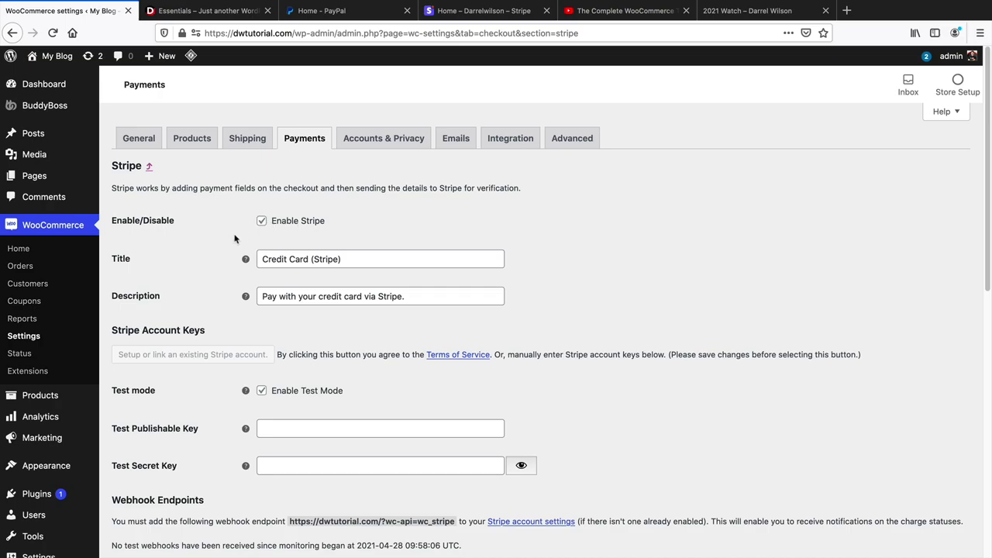
# Check the empty Stripe test key fields, then switch to the stripe.com tab
pyautogui.scroll(-4, 235, 239)
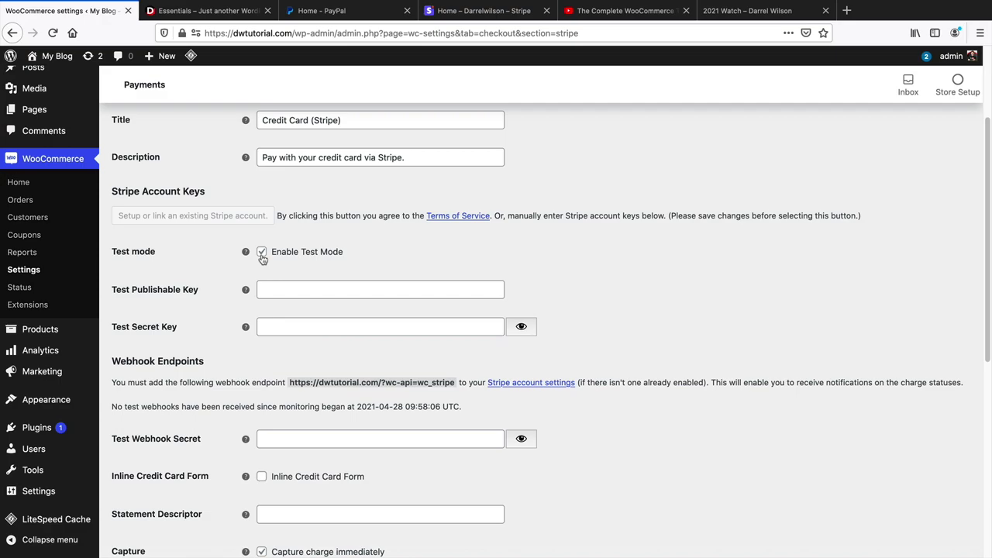
pyautogui.click(494, 14)
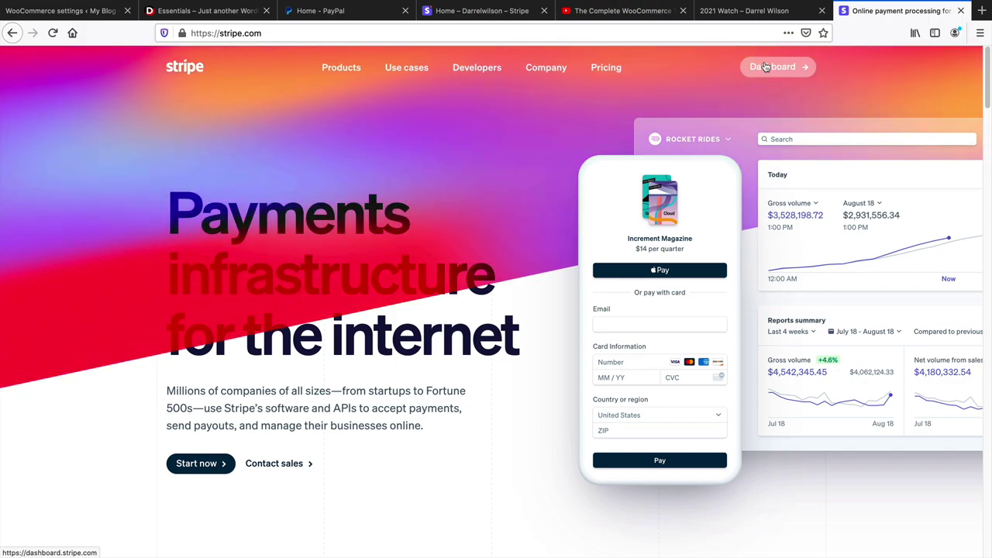
# Enable test data in the Stripe Dashboard and copy the publishable test key from Developers > API keys
pyautogui.click(775, 67)
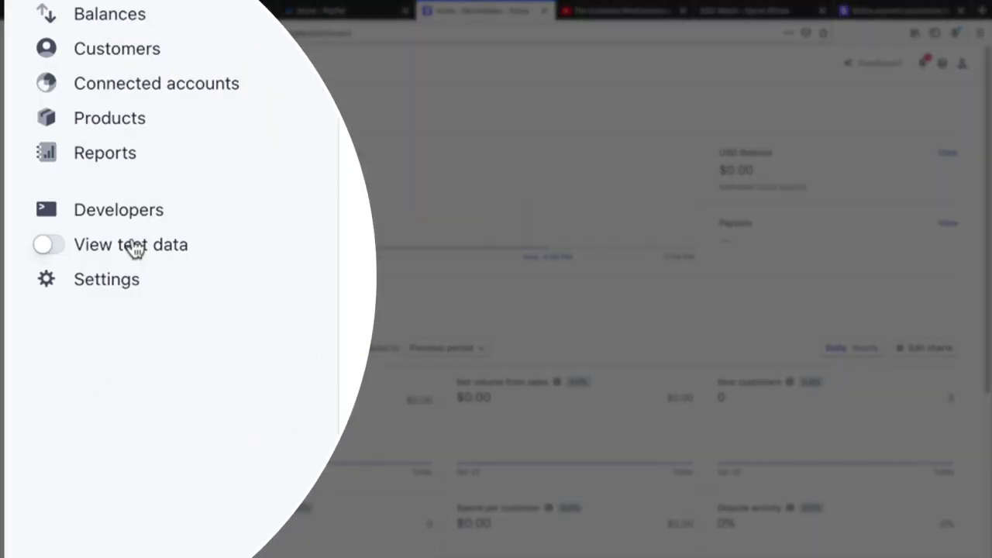
pyautogui.click(43, 248)
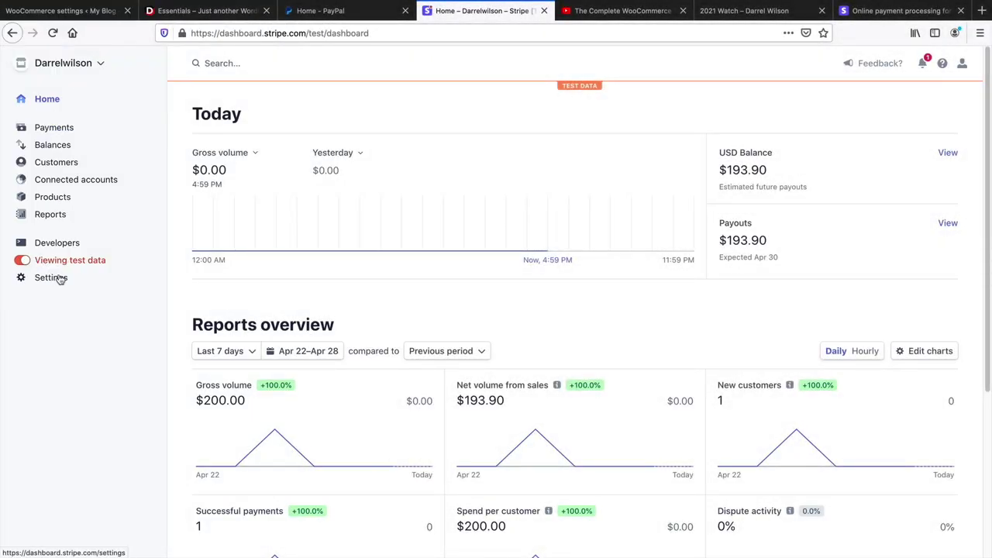
pyautogui.click(62, 245)
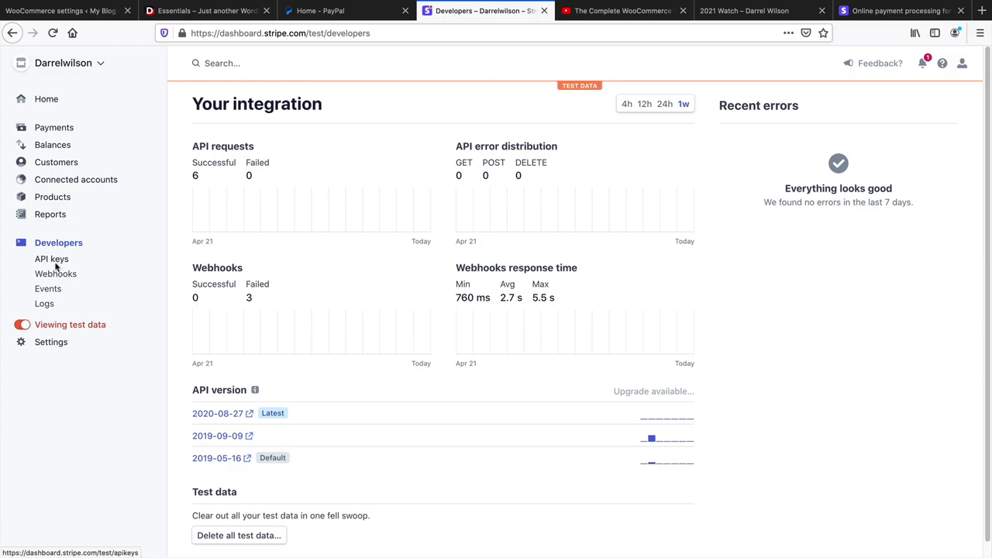
pyautogui.click(54, 263)
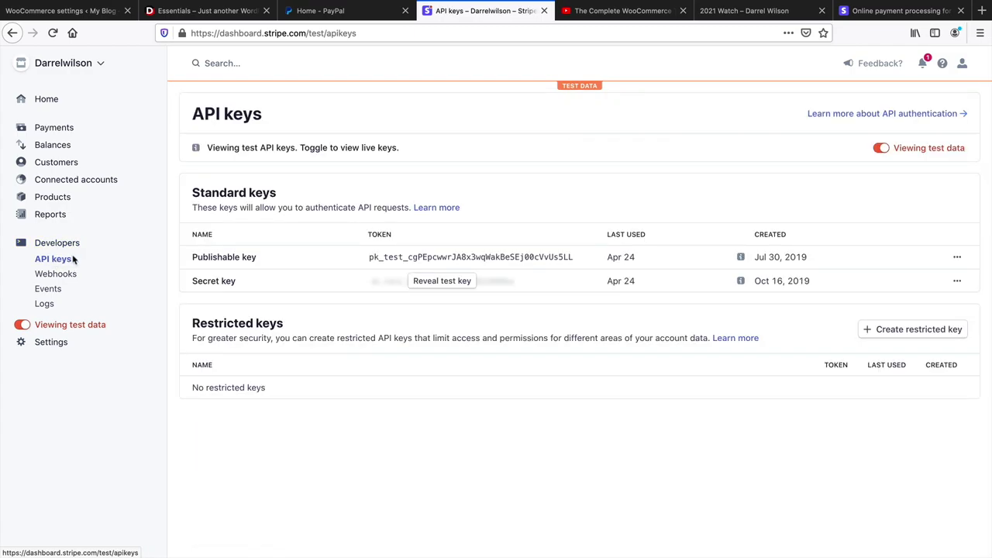
pyautogui.click(443, 281)
pyautogui.click(395, 259)
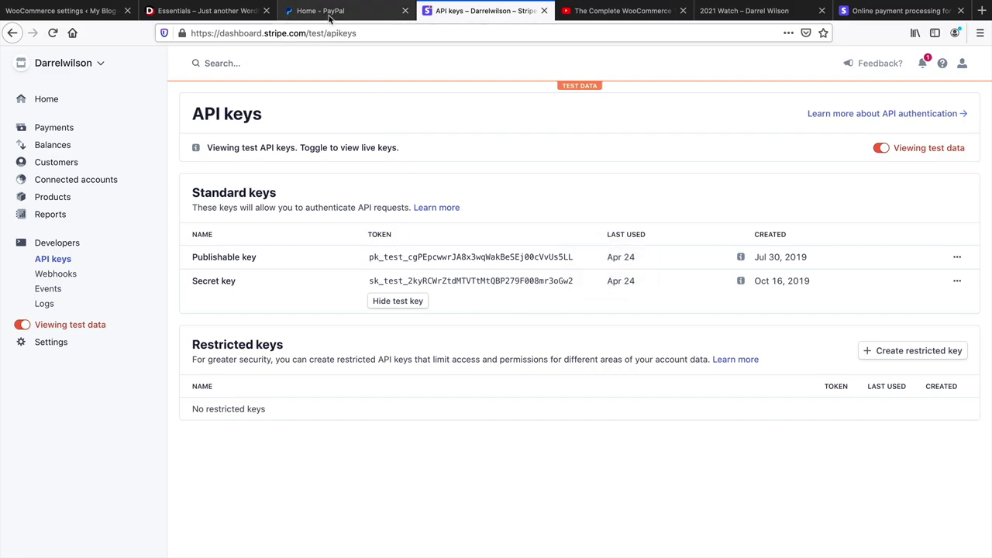
pyautogui.click(93, 12)
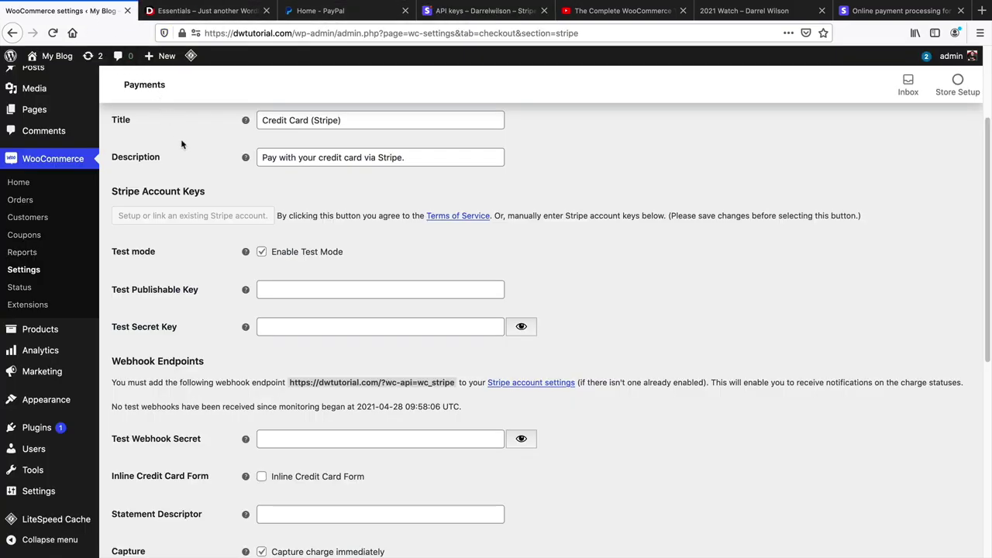
# Paste the Stripe test publishable key and test secret key into the WooCommerce Stripe settings
pyautogui.rightClick(273, 288)
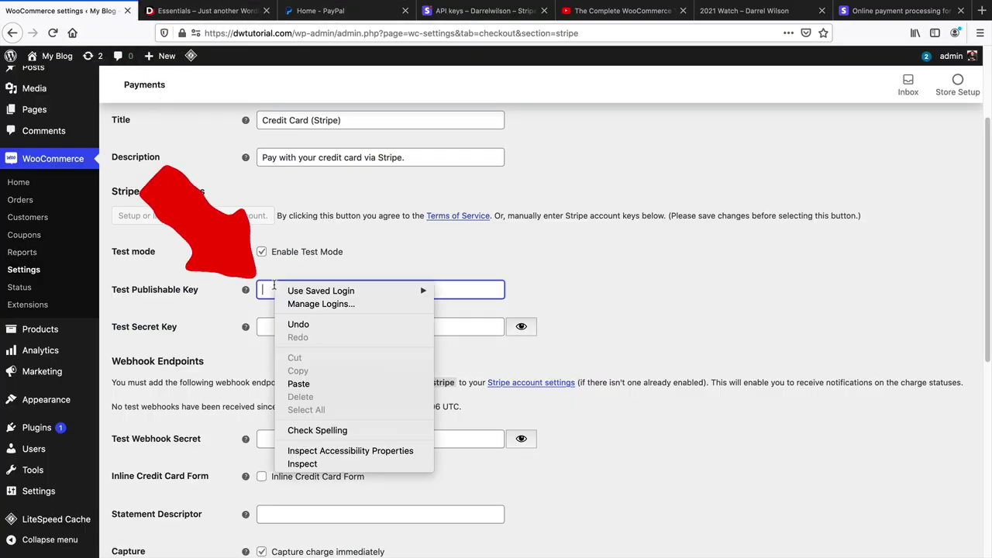
pyautogui.click(296, 380)
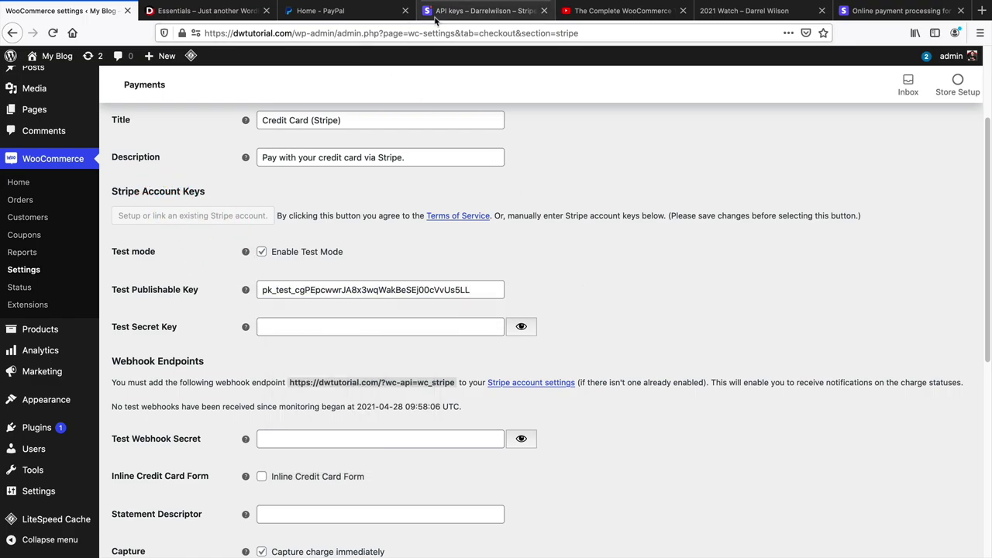
pyautogui.click(480, 11)
pyautogui.click(440, 280)
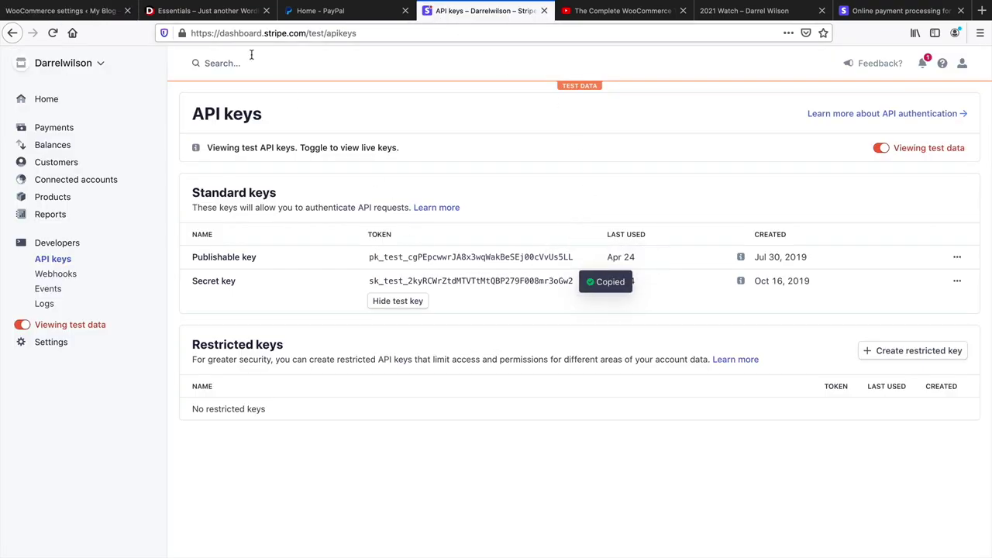
pyautogui.click(99, 12)
pyautogui.rightClick(288, 327)
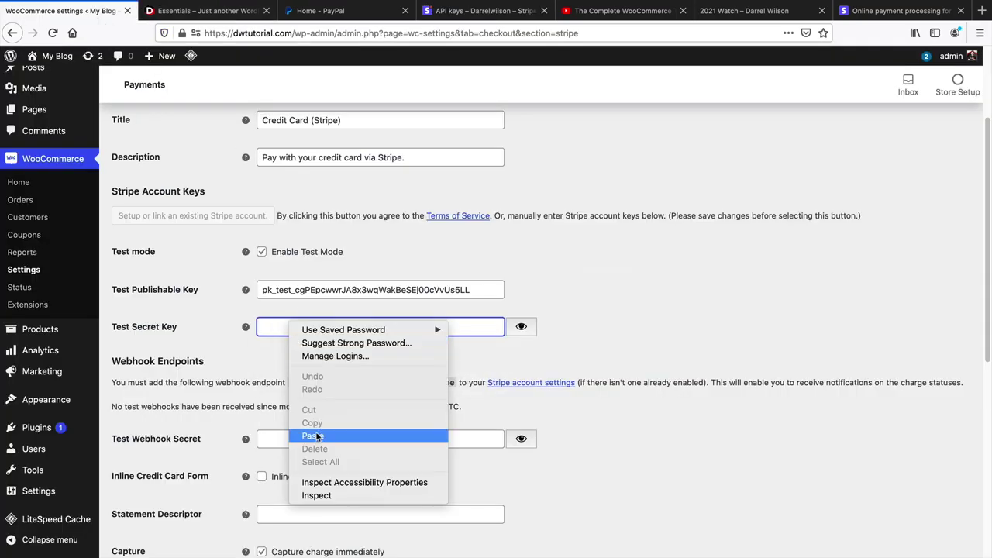
pyautogui.click(321, 436)
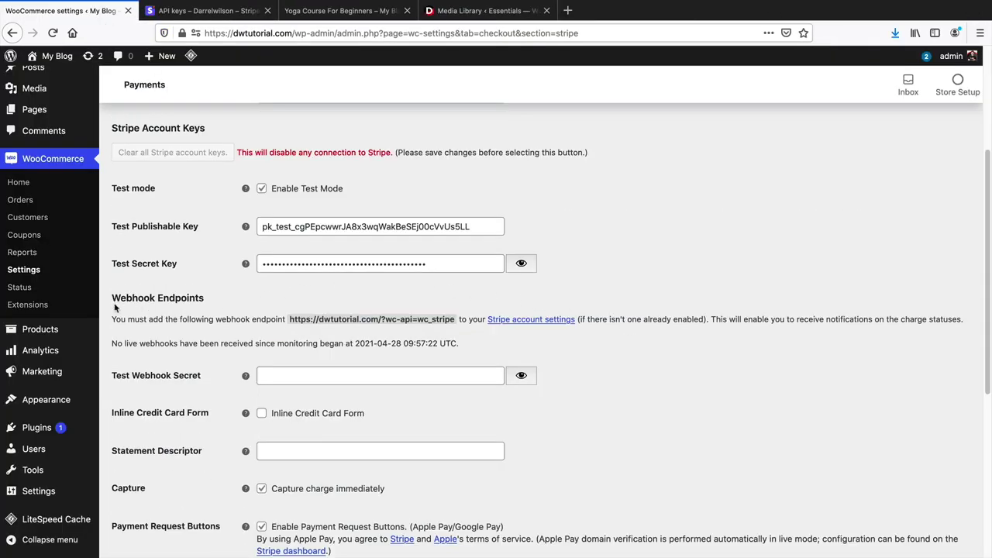
# Copy the webhook endpoint URL shown in the Stripe settings
pyautogui.moveTo(115, 307); pyautogui.dragTo(169, 304)
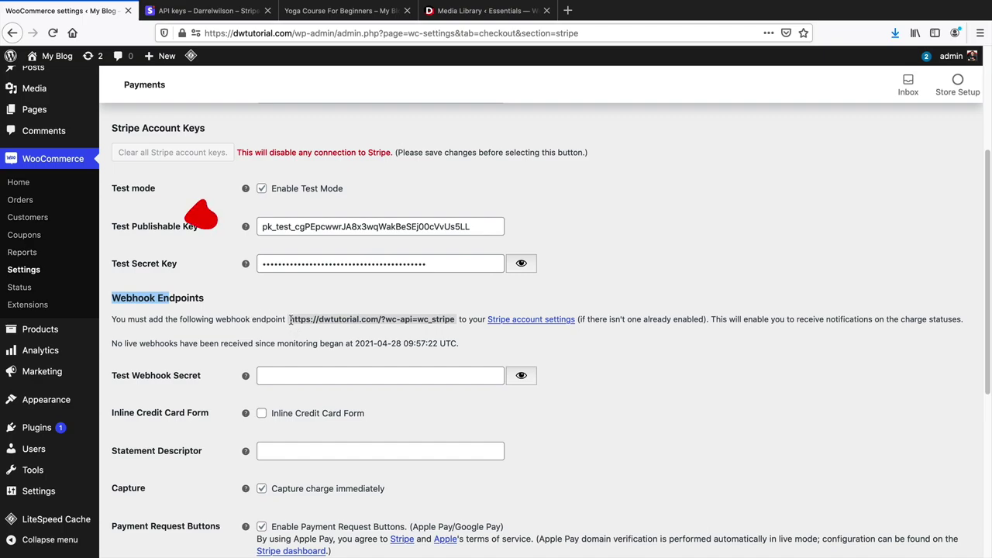
pyautogui.moveTo(290, 319); pyautogui.dragTo(456, 320)
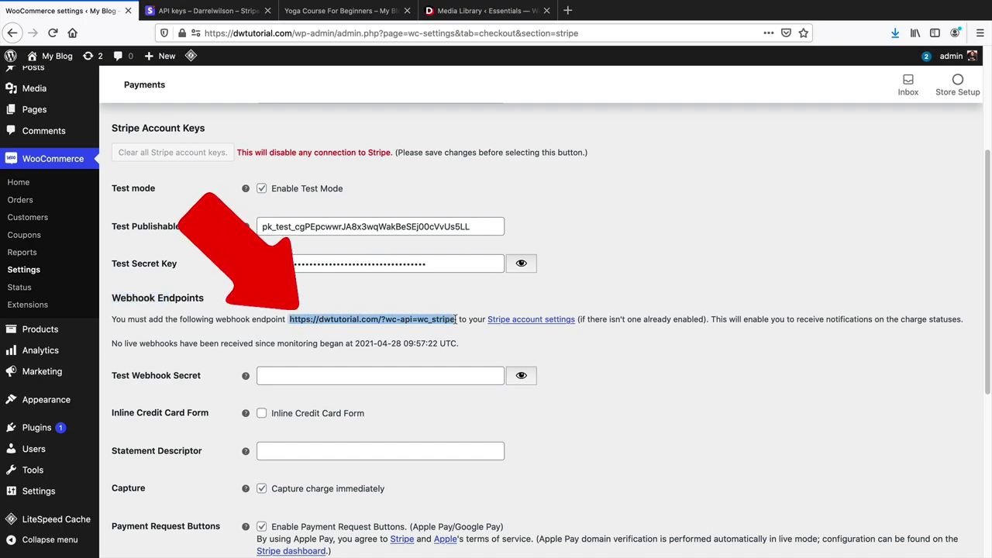
pyautogui.rightClick(446, 319)
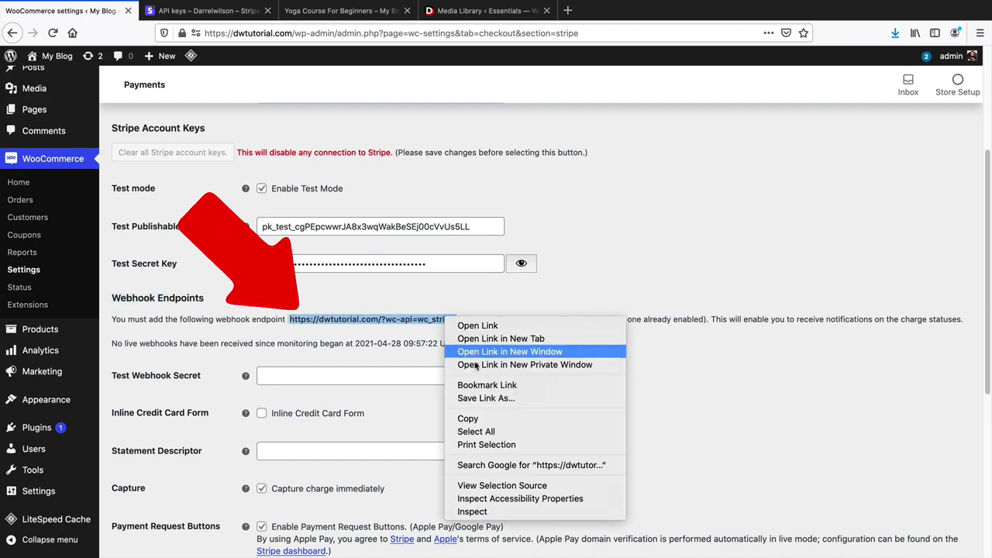
pyautogui.click(473, 414)
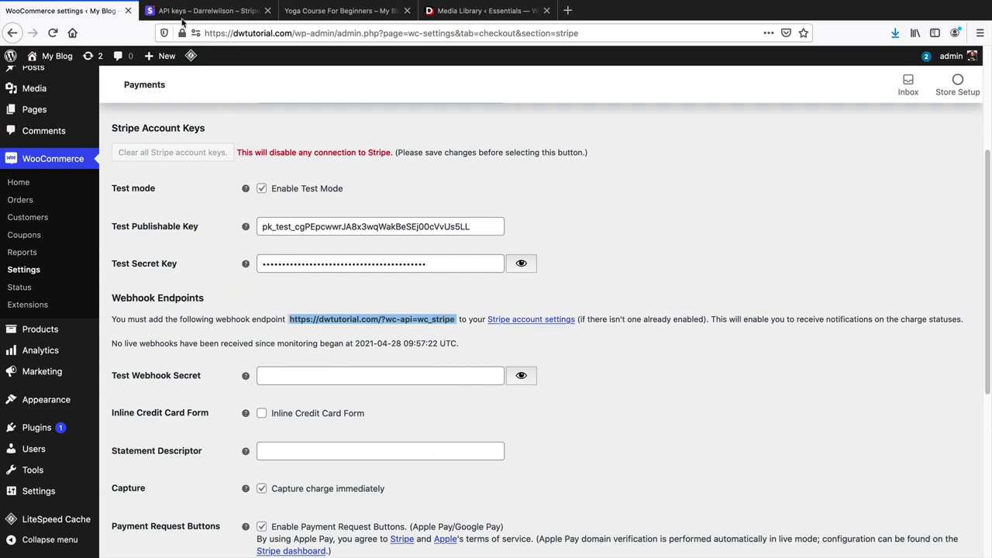
pyautogui.click(186, 10)
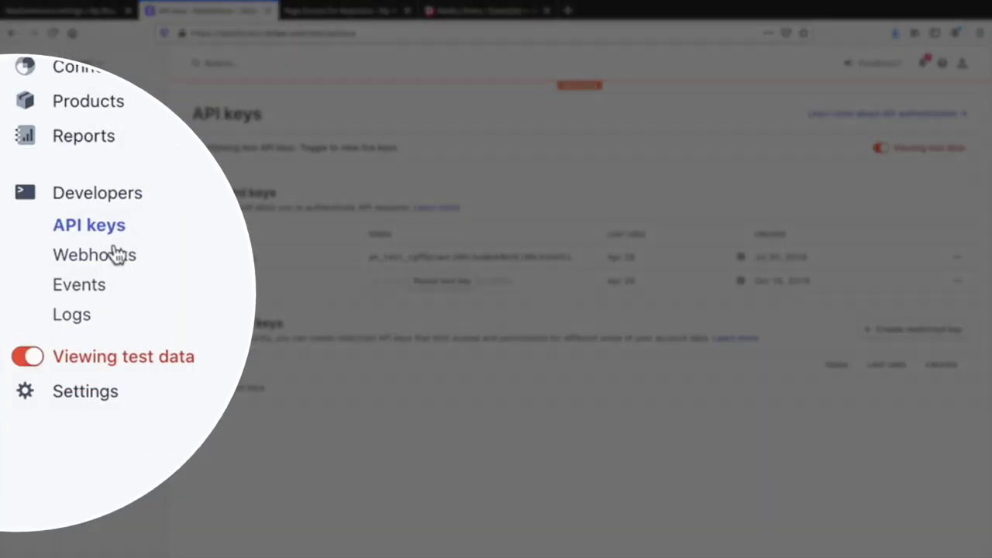
pyautogui.click(105, 261)
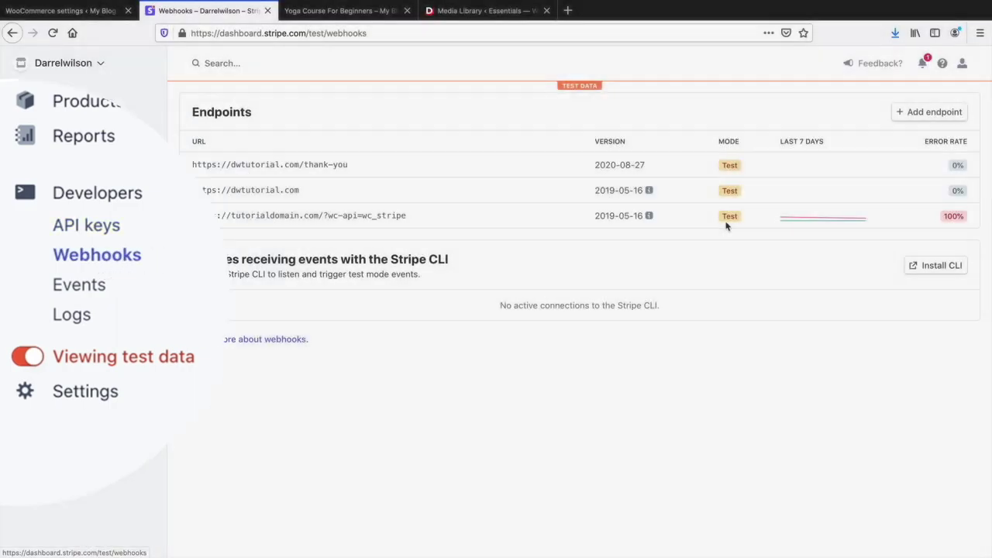
pyautogui.click(927, 114)
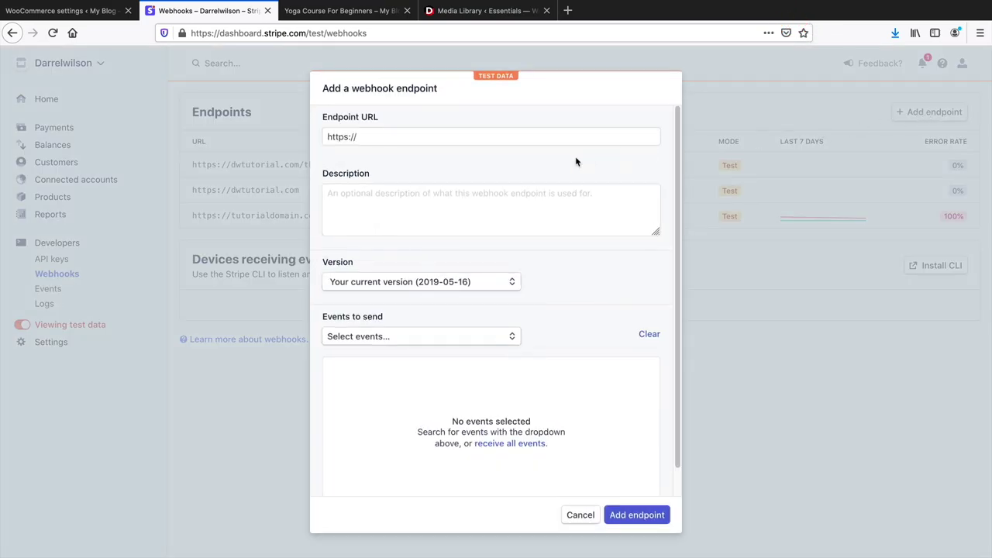
pyautogui.tripleClick(355, 137)
pyautogui.rightClick(354, 137)
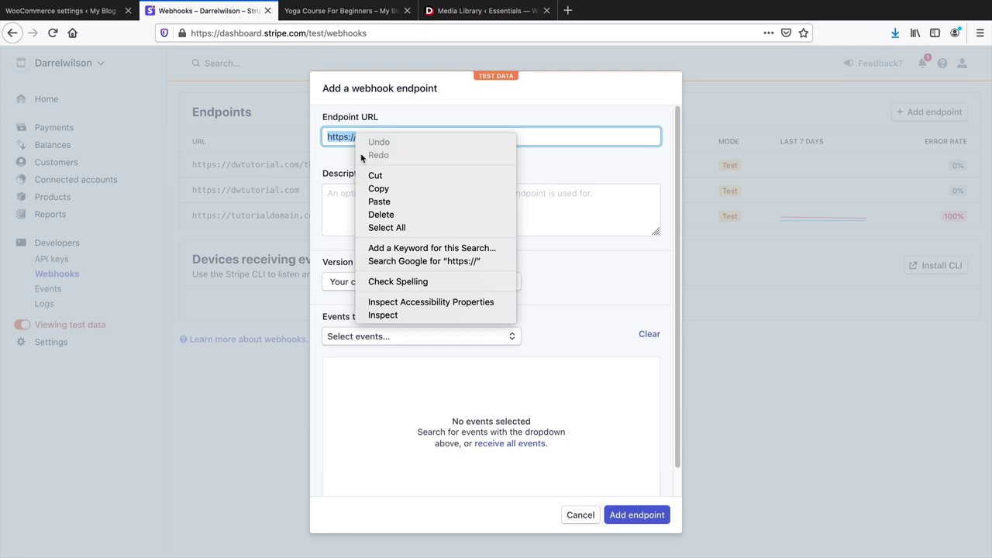
pyautogui.click(379, 200)
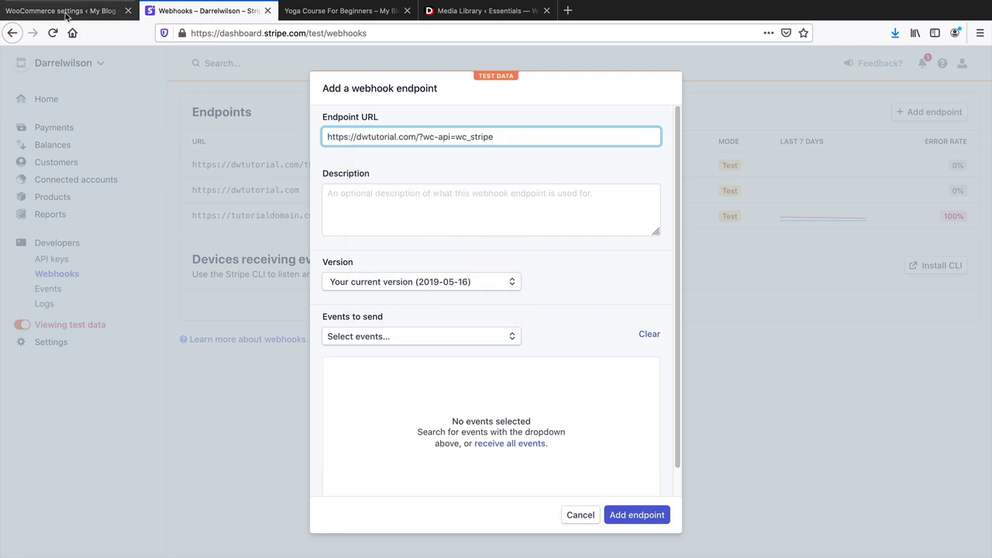
pyautogui.click(62, 11)
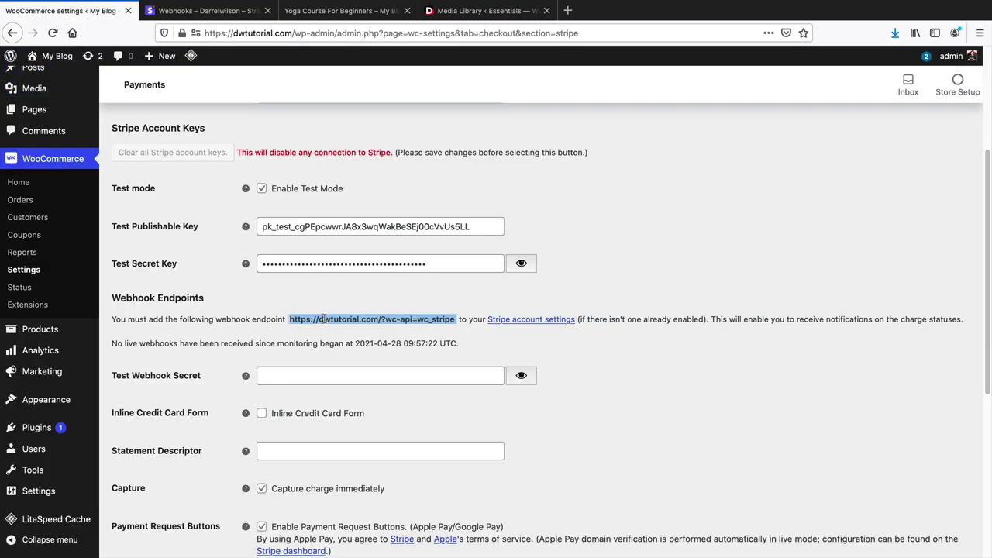
pyautogui.click(208, 11)
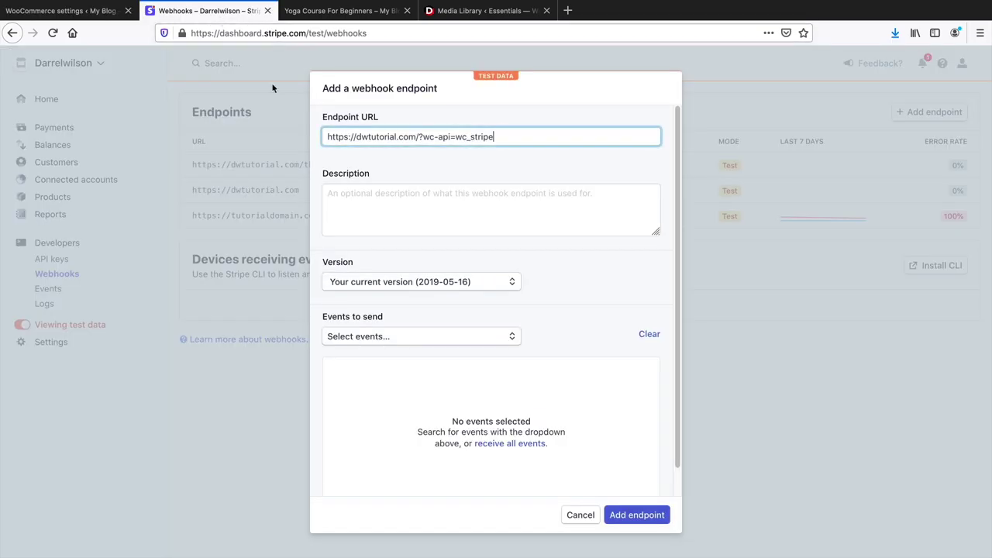
# Describe it as 'This is to accept payments on our website', select charge.captured, and create it
pyautogui.click(439, 206)
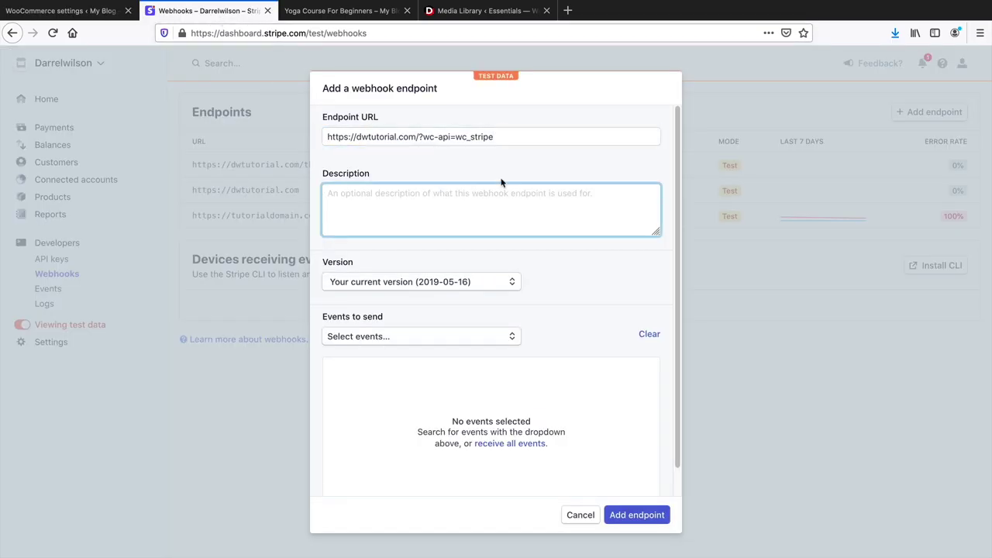
pyautogui.write('This is to accept')
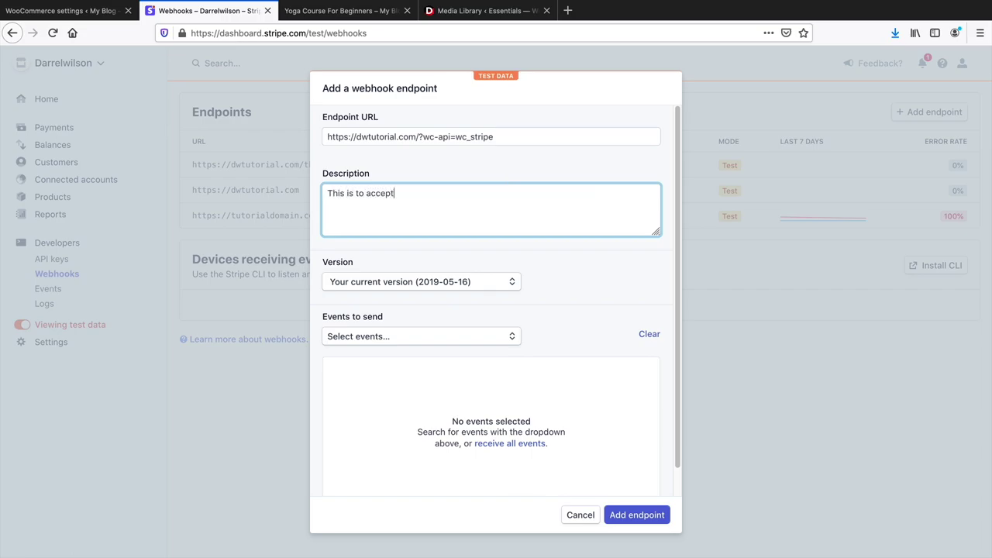
pyautogui.write(' payments on our website')
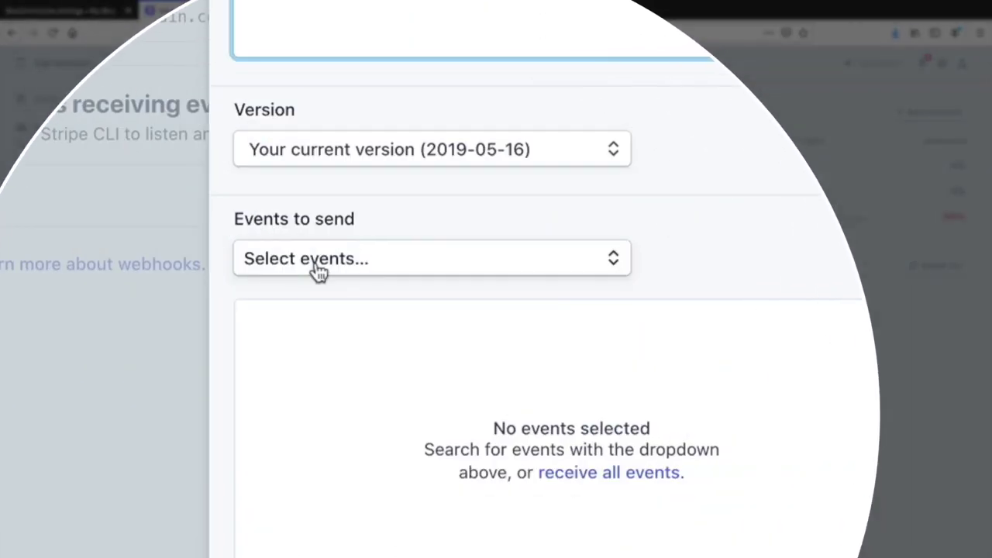
pyautogui.click(381, 339)
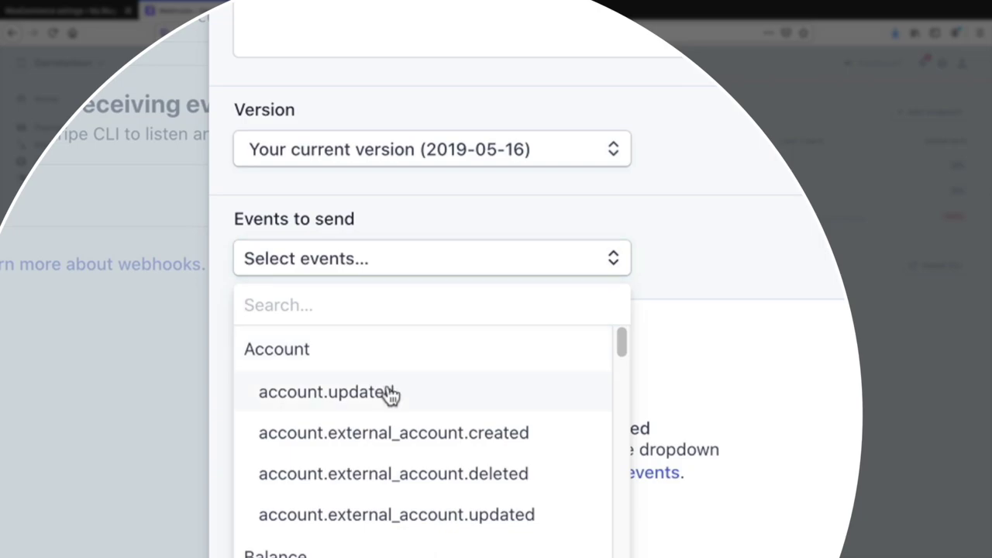
pyautogui.scroll(-5, 389, 394)
pyautogui.scroll(-1, 390, 395)
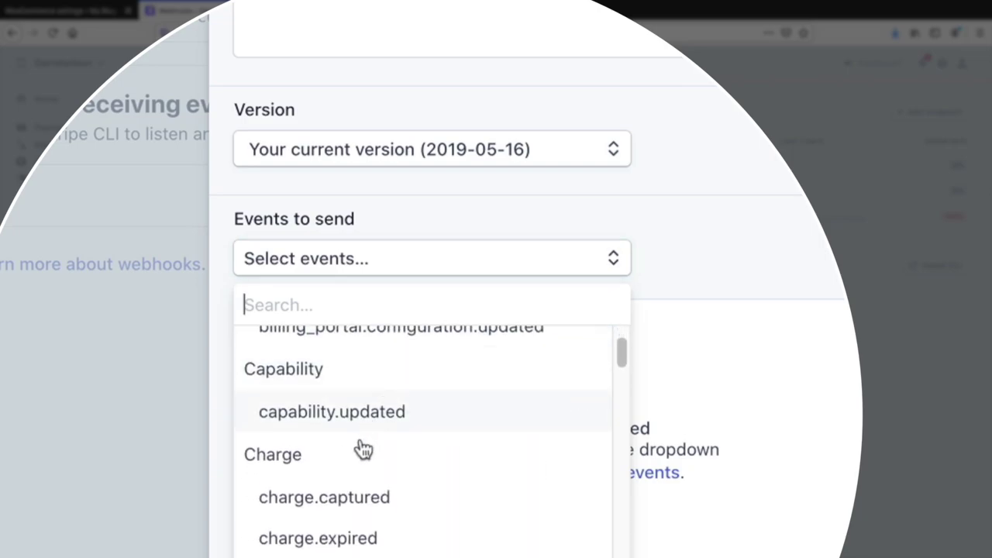
pyautogui.click(361, 504)
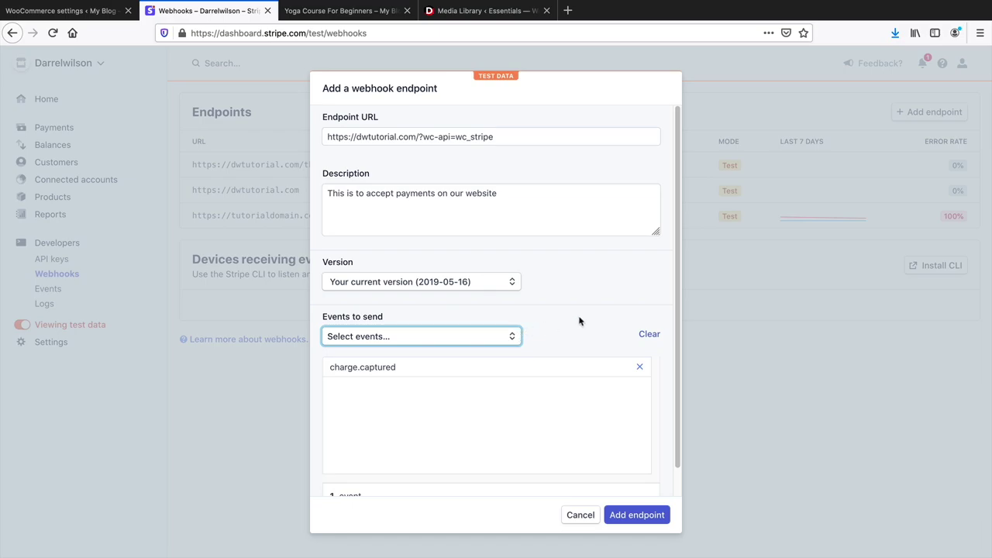
pyautogui.scroll(-1, 579, 322)
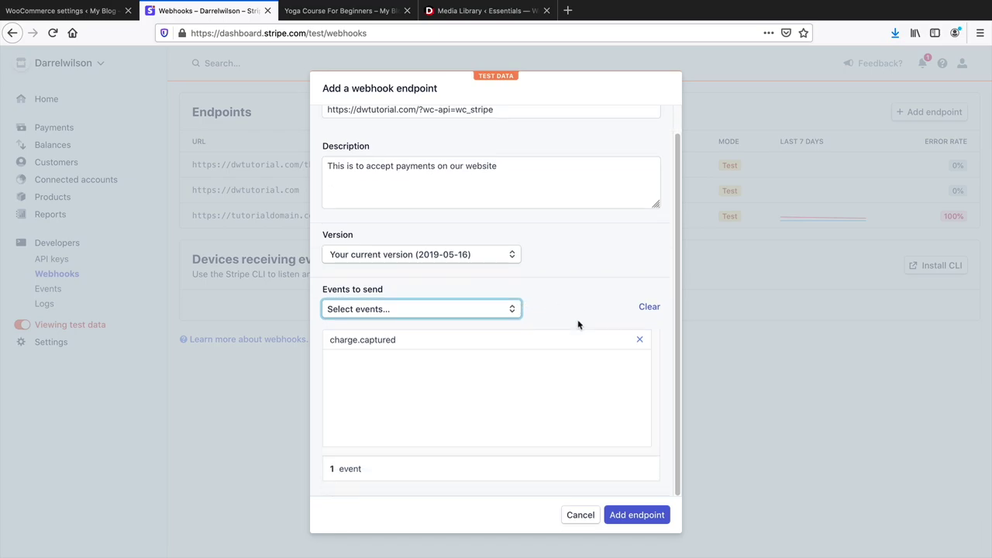
pyautogui.click(634, 518)
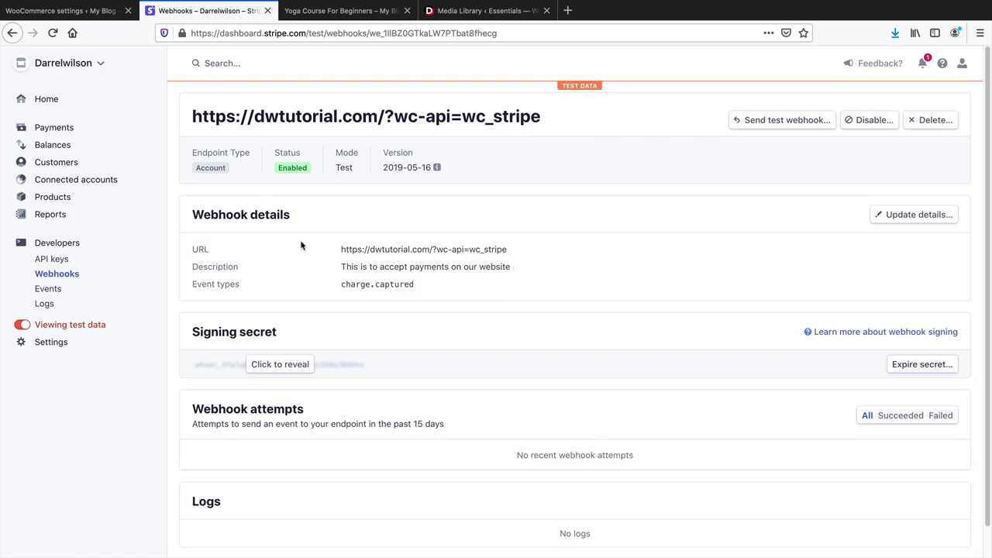
# Reveal and copy the new endpoint's signing secret
pyautogui.click(280, 364)
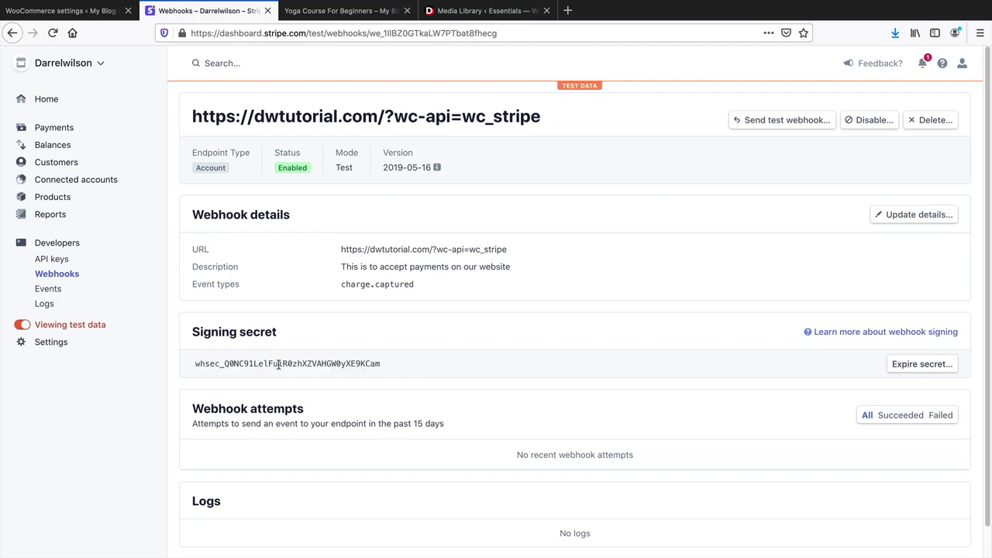
pyautogui.doubleClick(279, 365)
pyautogui.rightClick(280, 365)
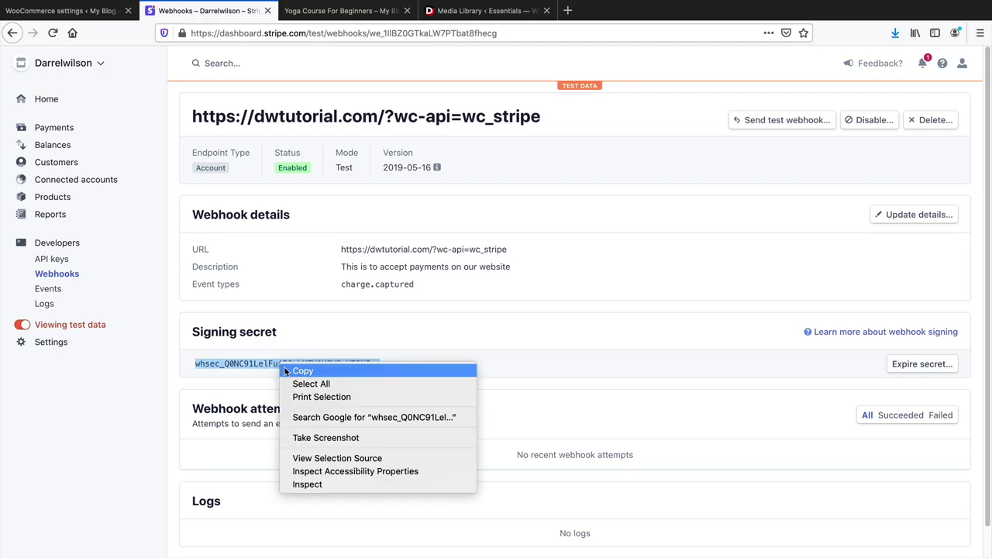
pyautogui.click(302, 371)
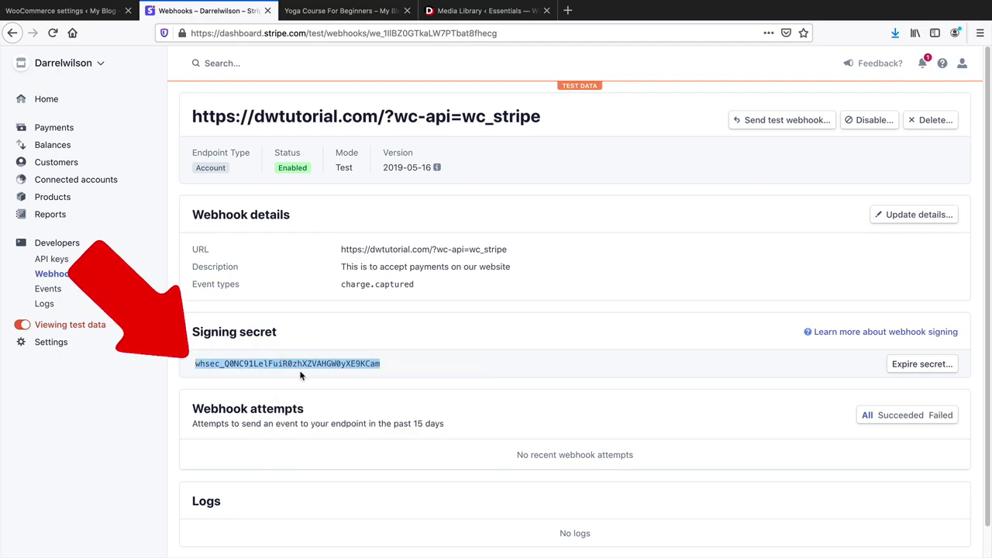
# Paste the Stripe signing secret into the Test Webhook Secret field
pyautogui.click(66, 10)
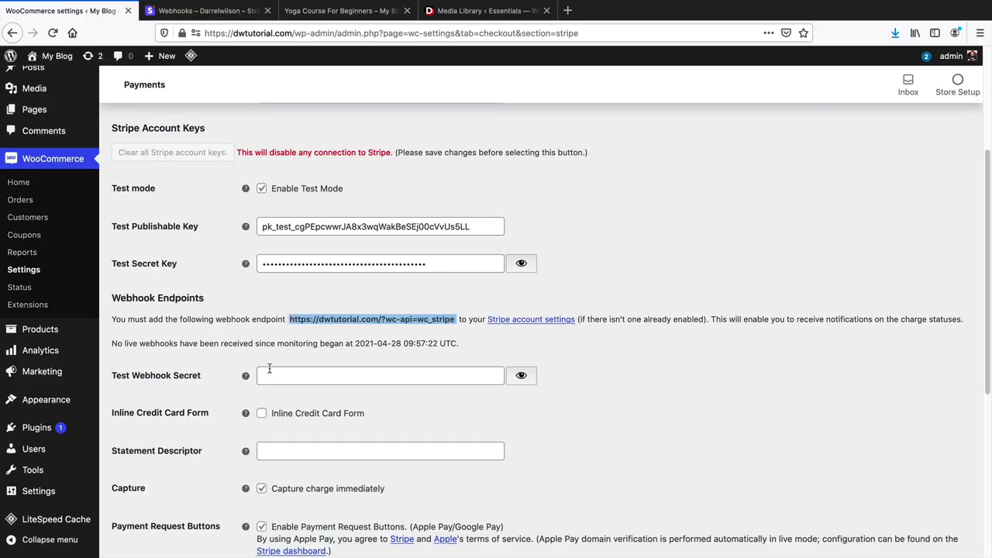
pyautogui.click(271, 374)
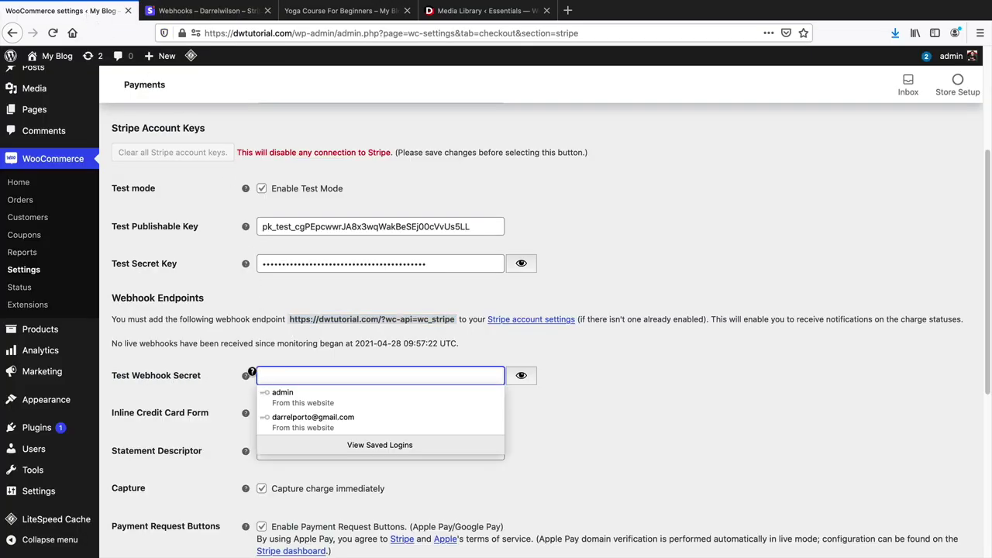
pyautogui.rightClick(265, 372)
pyautogui.click(291, 481)
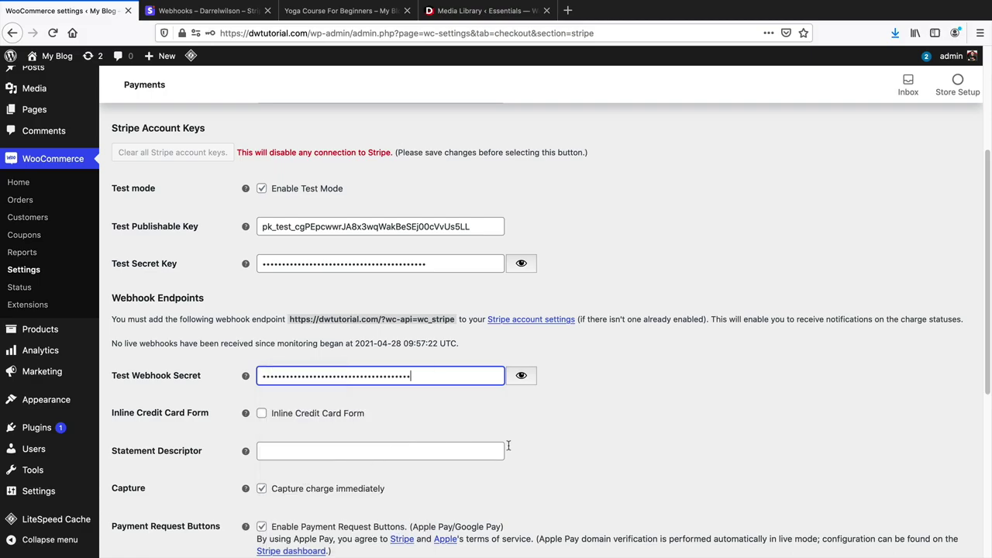
pyautogui.scroll(-4, 670, 399)
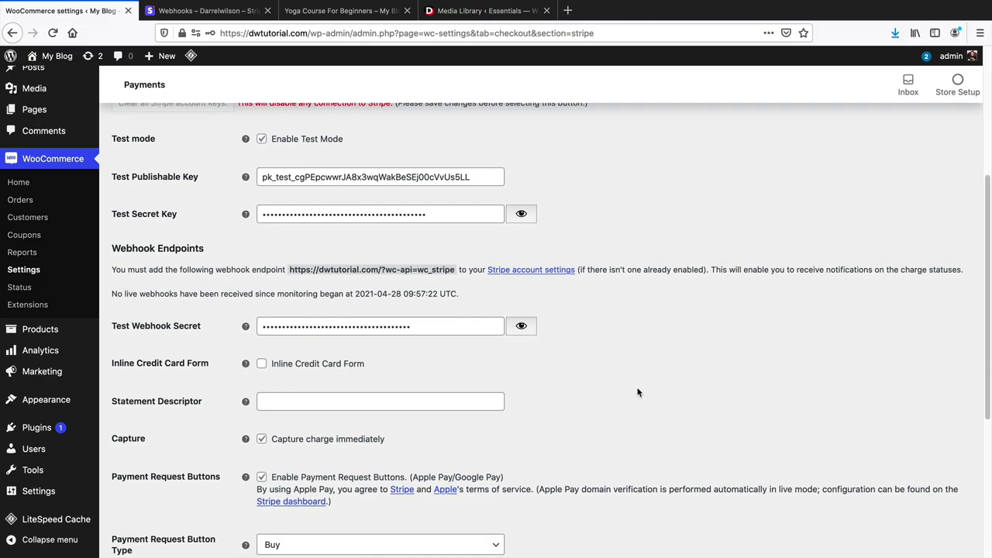
pyautogui.scroll(-1, 593, 380)
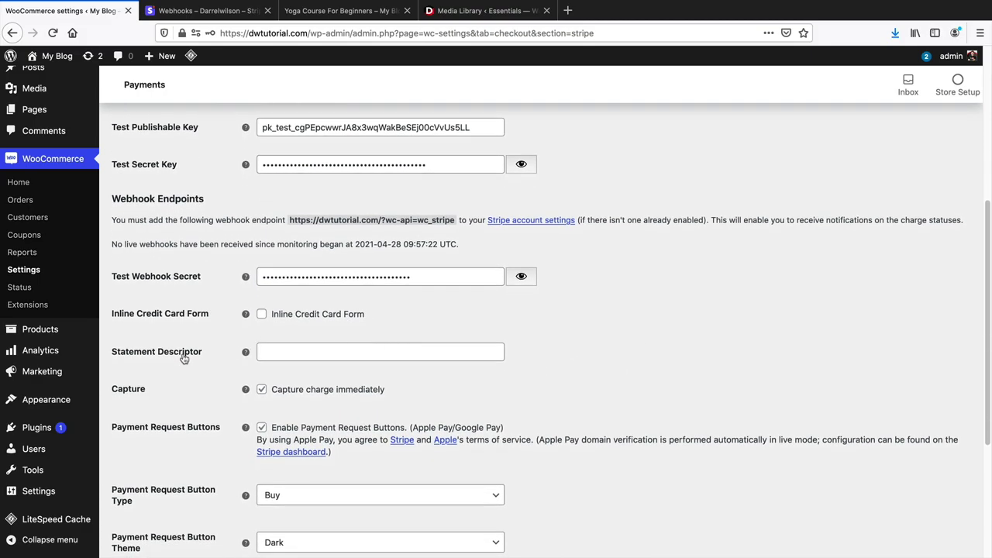
# Enter 'Dwtutorial Website' as statement descriptor, leave Inline Credit Card Form off, and save
pyautogui.click(279, 349)
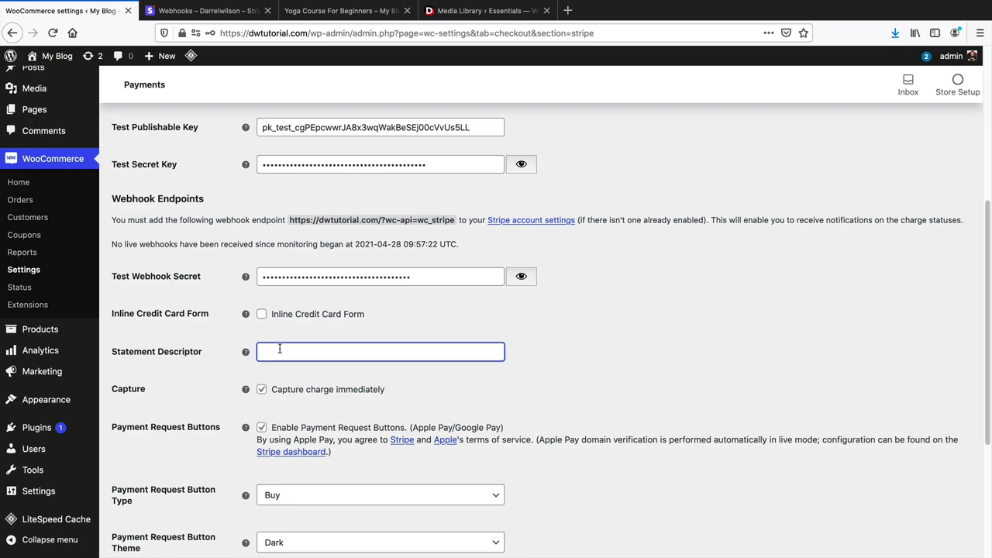
pyautogui.write('Dwtutorial Website')
pyautogui.click(261, 314)
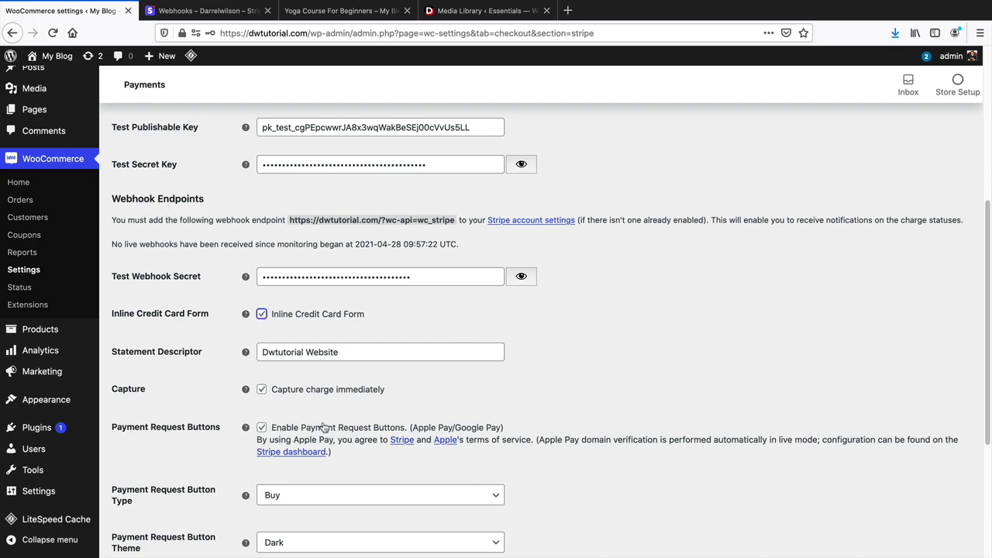
pyautogui.click(262, 315)
pyautogui.middleClick(565, 345)
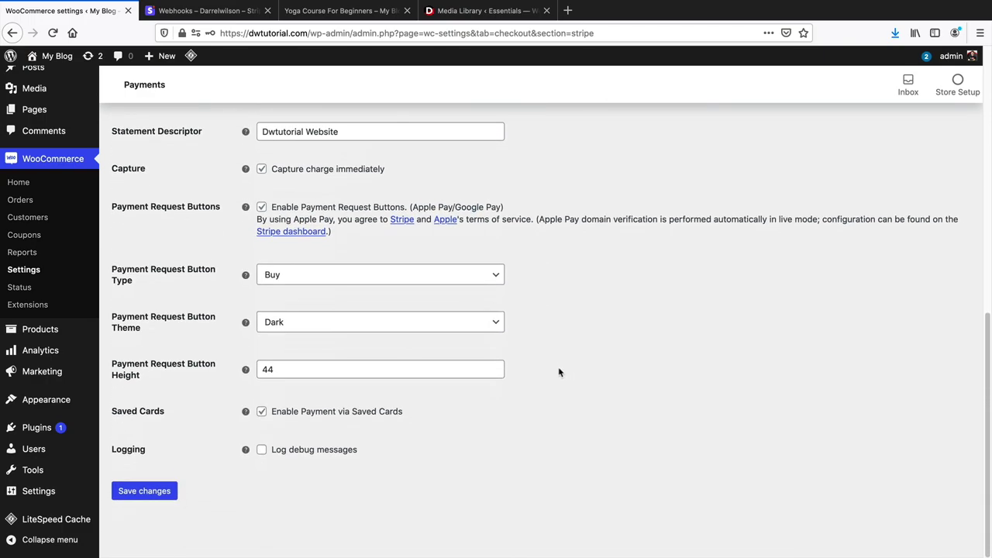
pyautogui.click(145, 491)
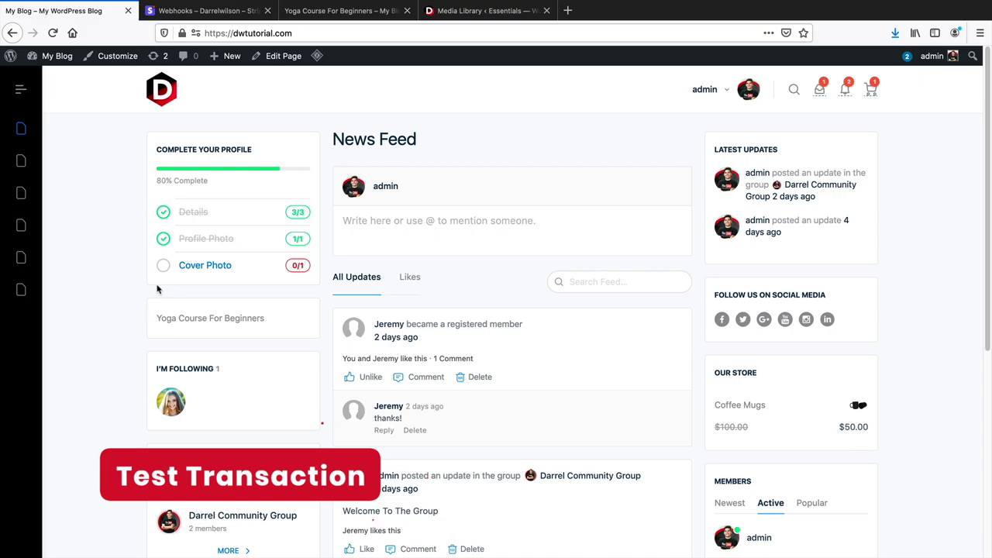
# Add one Coffee Mugs to the cart and check out with Credit Card (Stripe)
pyautogui.click(740, 406)
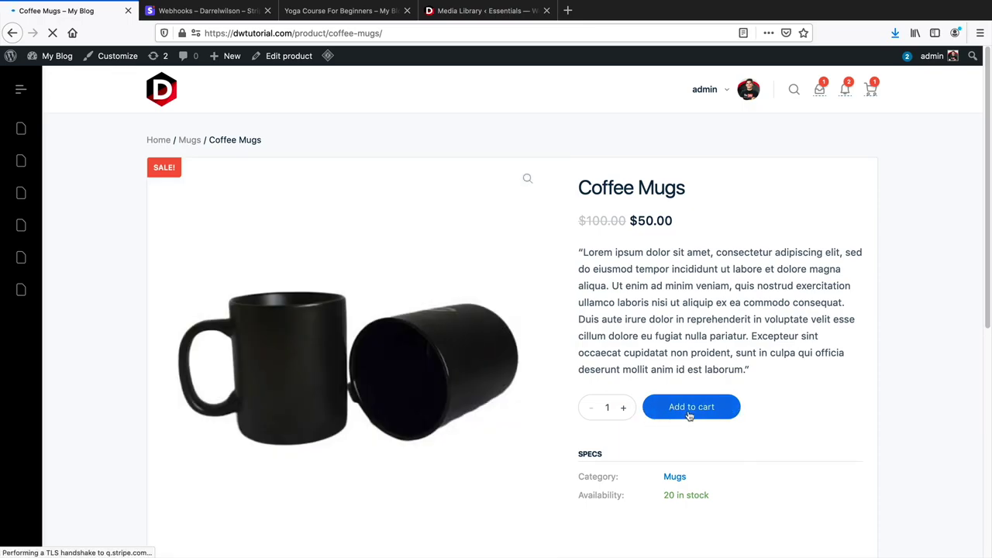
pyautogui.click(691, 411)
pyautogui.click(829, 178)
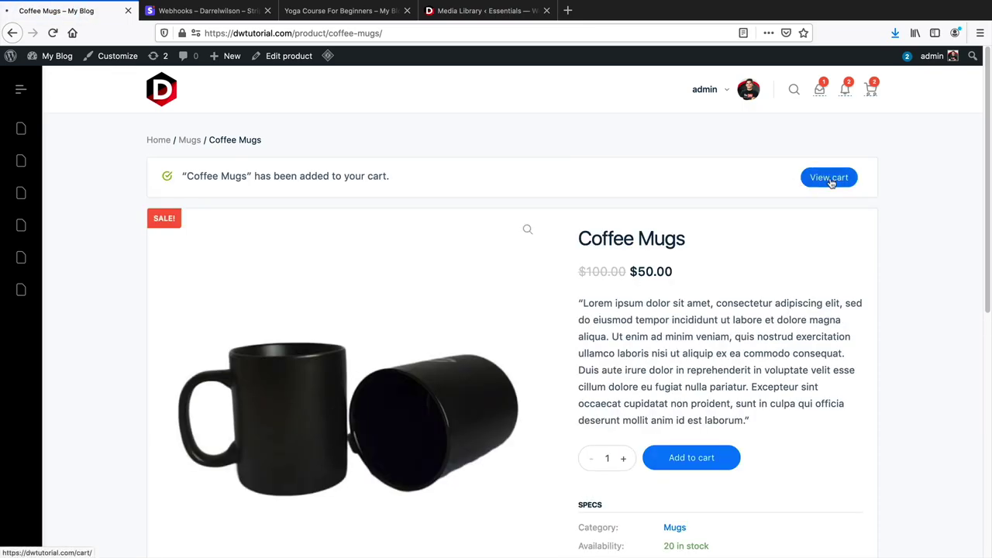
pyautogui.middleClick(892, 299)
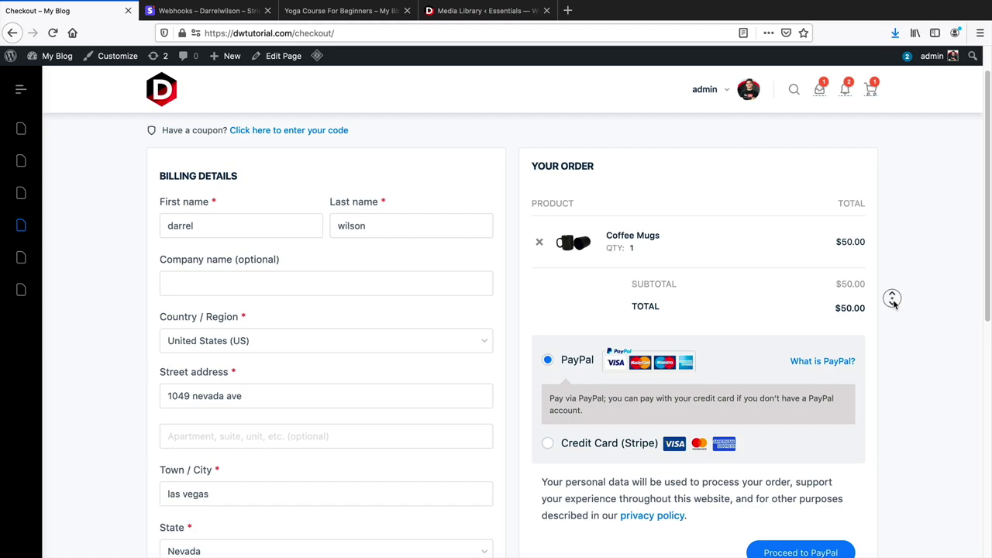
pyautogui.middleClick(893, 304)
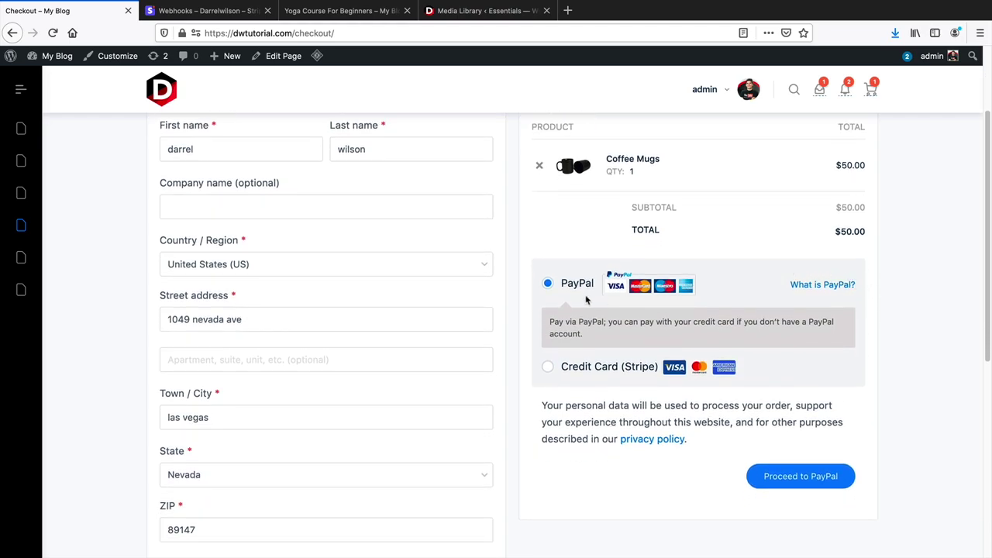
pyautogui.click(549, 368)
pyautogui.scroll(-2, 558, 404)
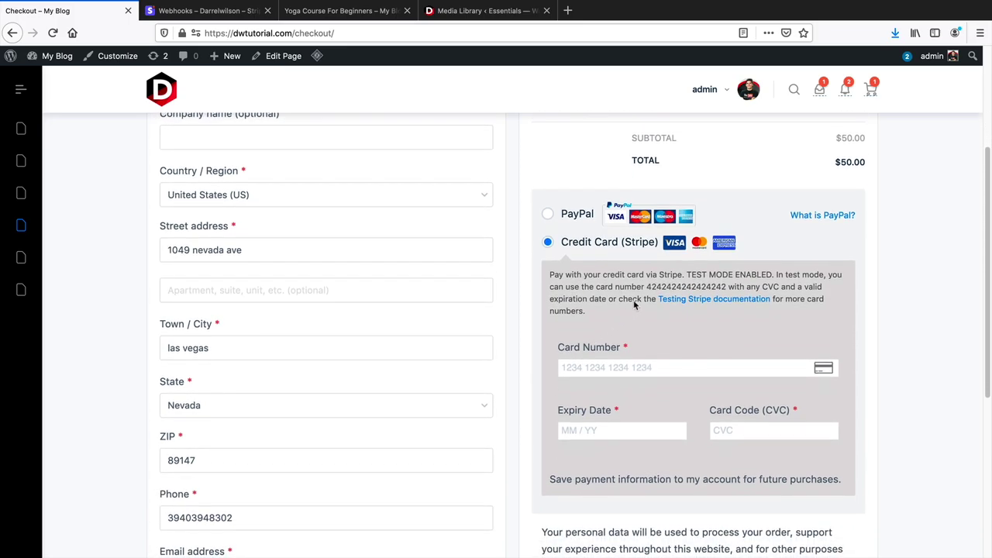
pyautogui.click(620, 367)
pyautogui.write('31313')
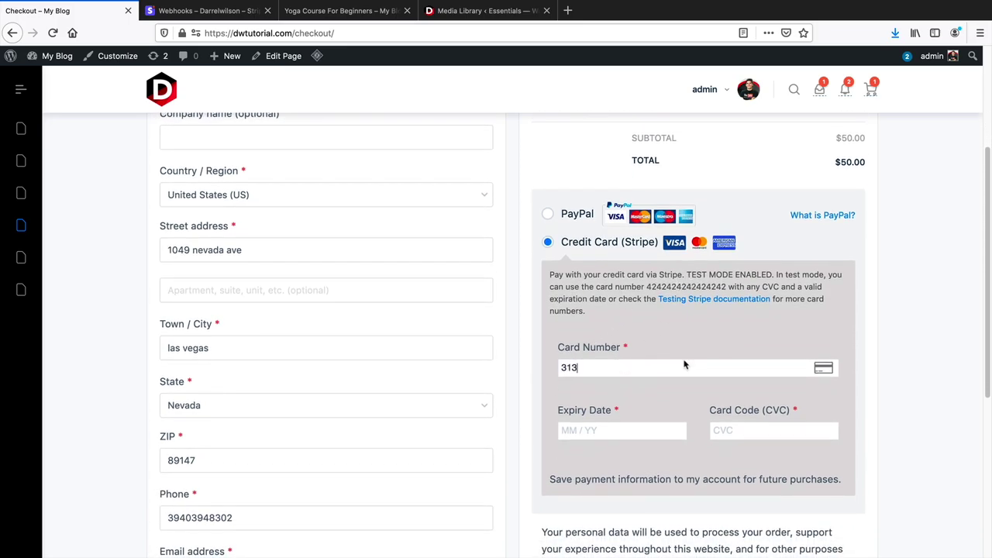
pyautogui.press('BackSpace')
pyautogui.press('BackSpace')
pyautogui.write('4242424242424242')
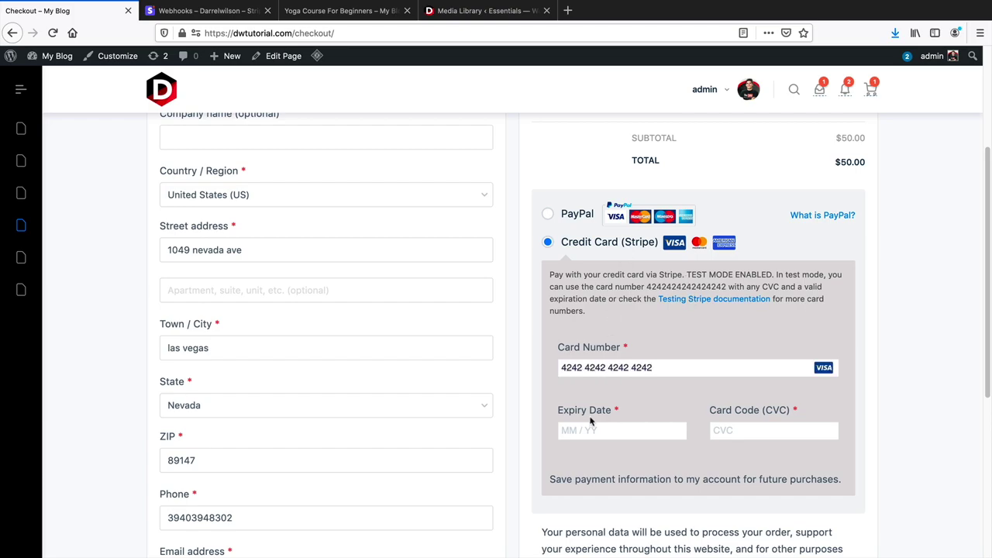
pyautogui.click(593, 430)
pyautogui.write('1234')
pyautogui.click(753, 434)
pyautogui.write('123')
pyautogui.scroll(-3, 834, 425)
pyautogui.click(814, 415)
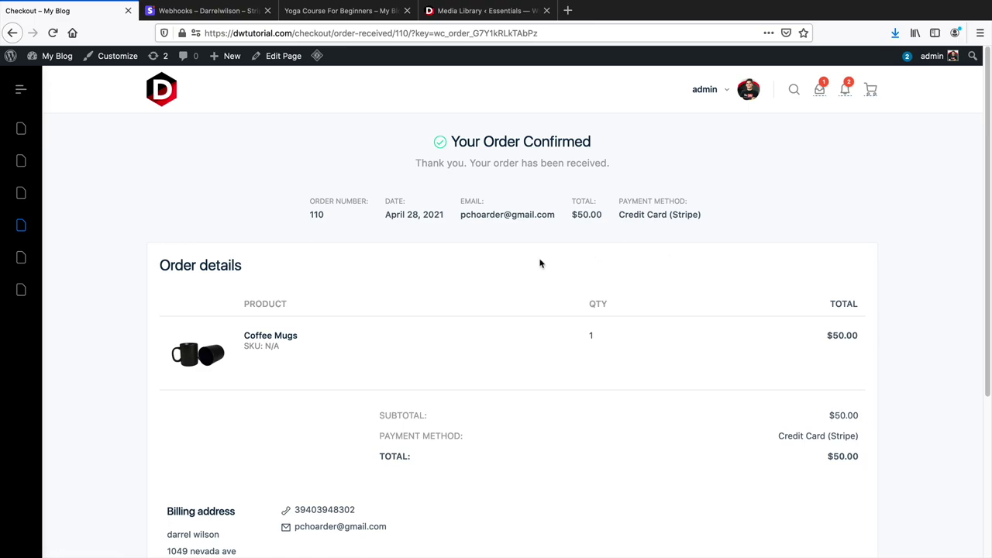
# Check the $50.00 total on the order-received page, then open the Stripe dashboard Home
pyautogui.middleClick(836, 187)
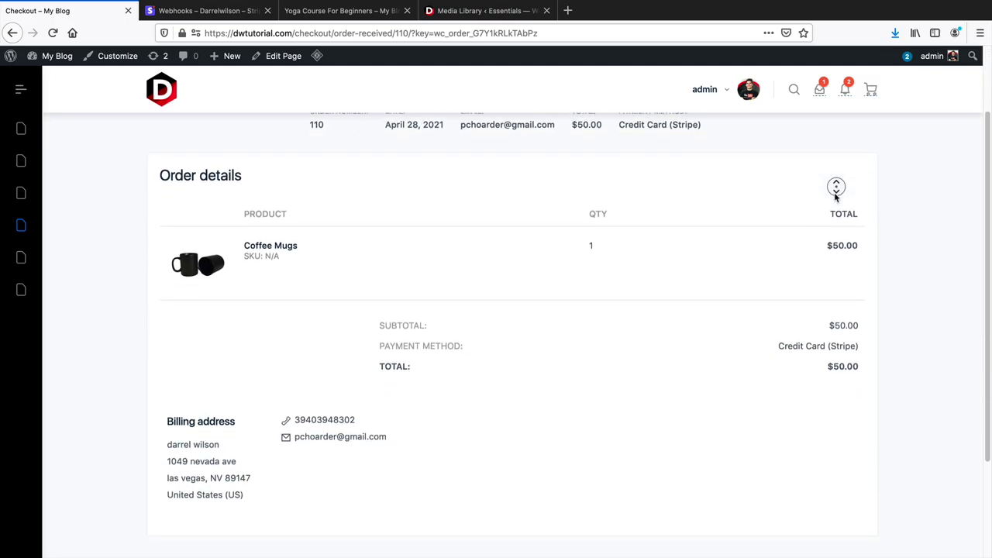
pyautogui.middleClick(834, 199)
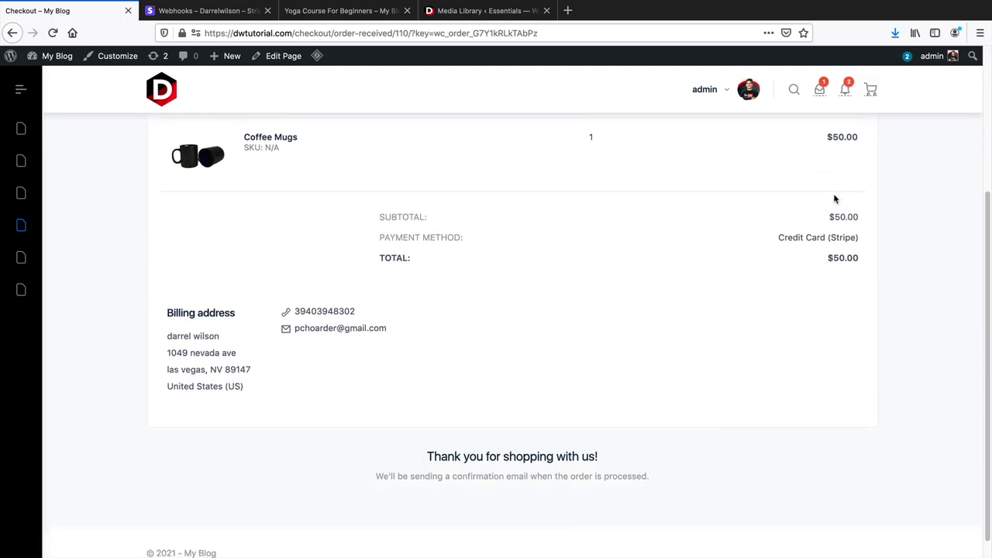
pyautogui.scroll(5, 835, 200)
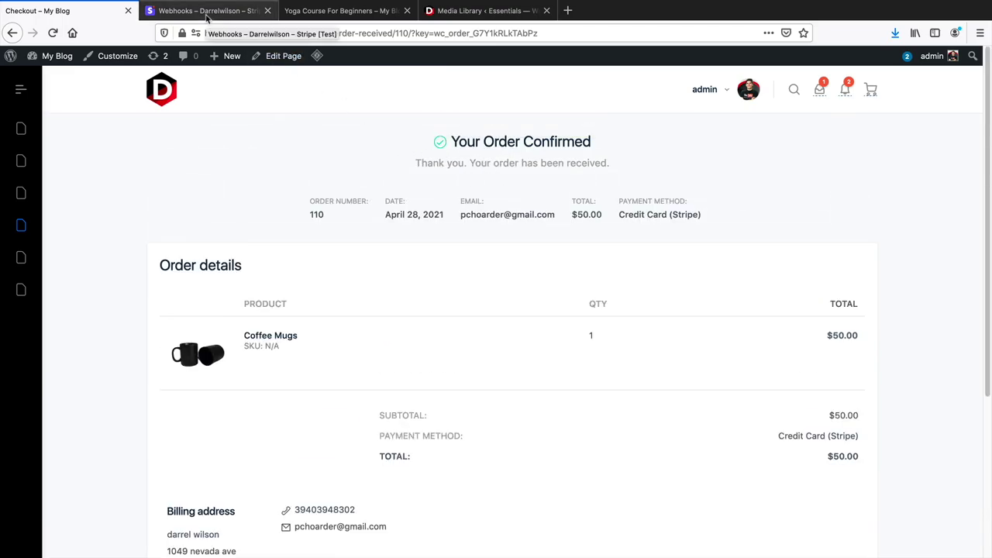
pyautogui.click(206, 11)
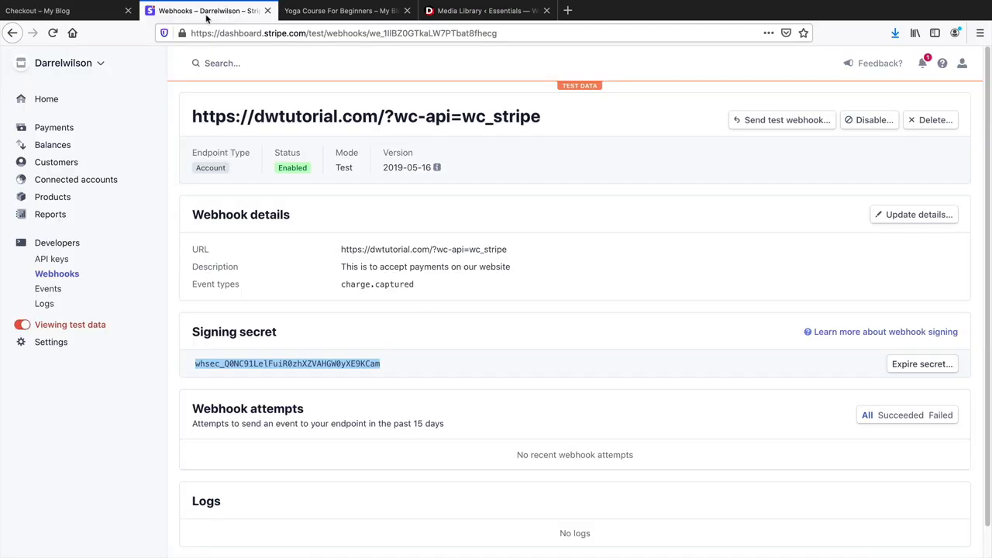
pyautogui.click(69, 12)
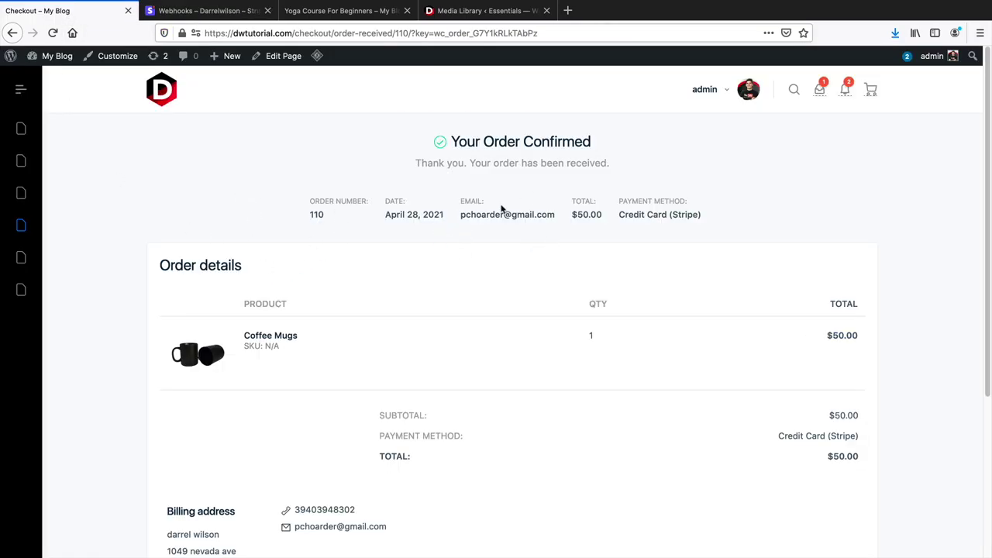
pyautogui.moveTo(573, 215); pyautogui.dragTo(602, 216)
pyautogui.click(208, 11)
pyautogui.click(45, 100)
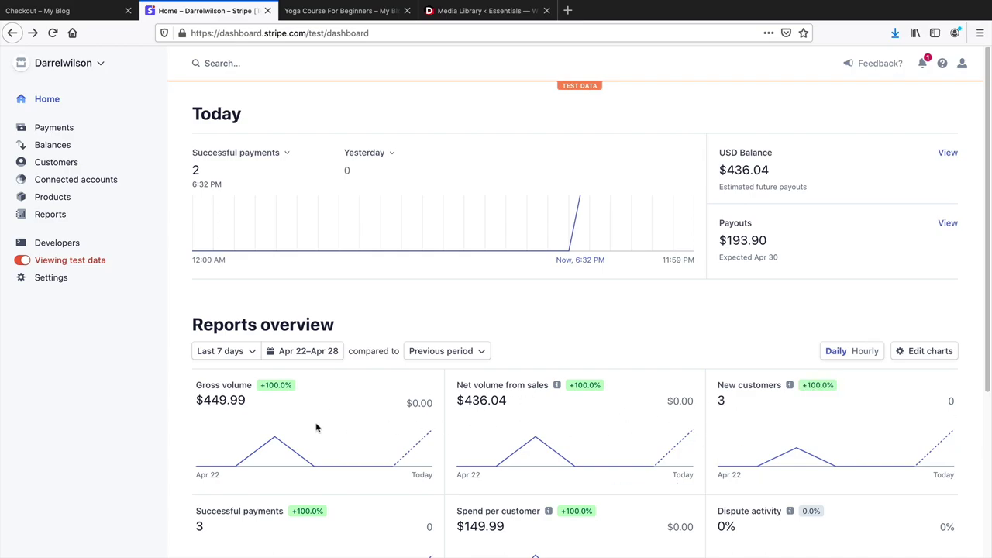
# Find the $50.00 Succeeded payment under Stripe Payments, then return to the store's checkout tab
pyautogui.click(72, 127)
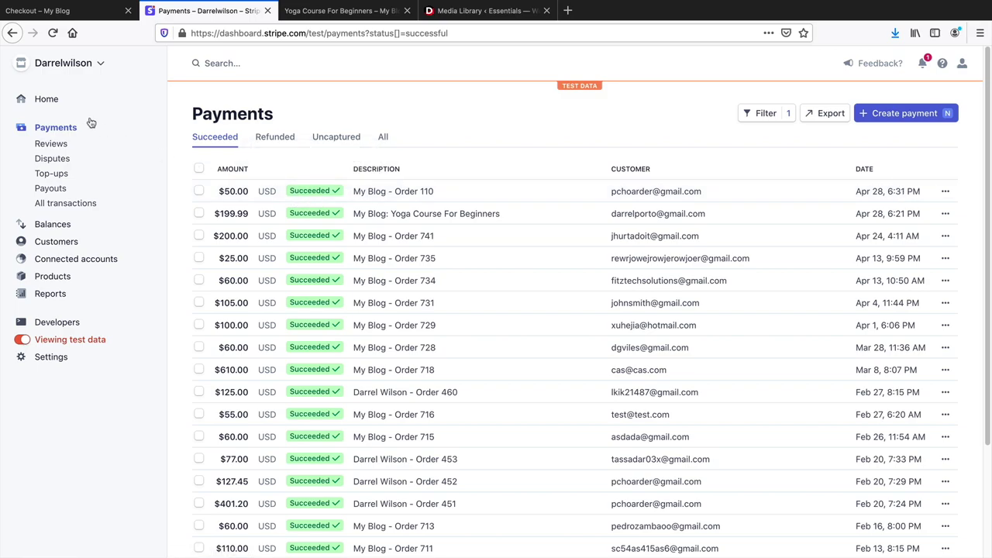
pyautogui.click(66, 100)
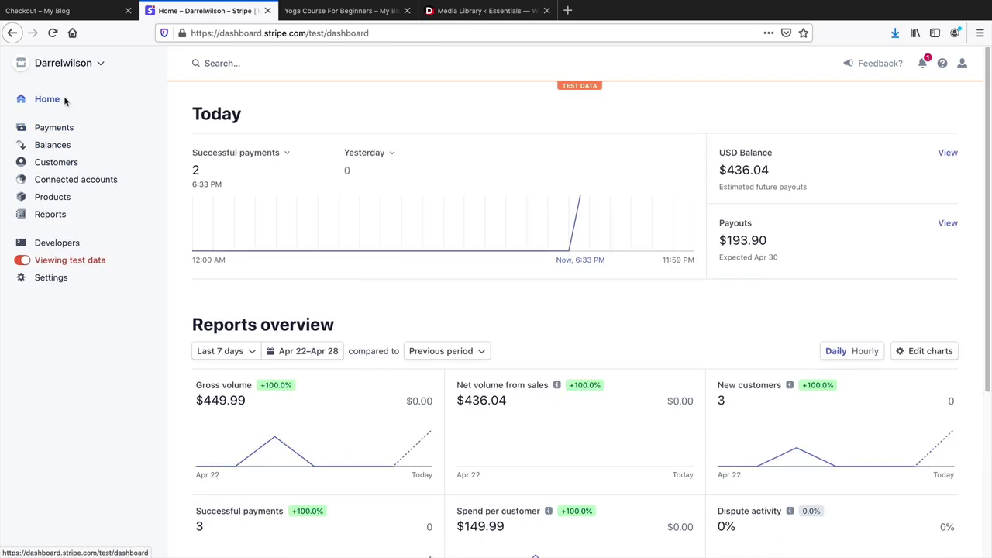
pyautogui.click(65, 11)
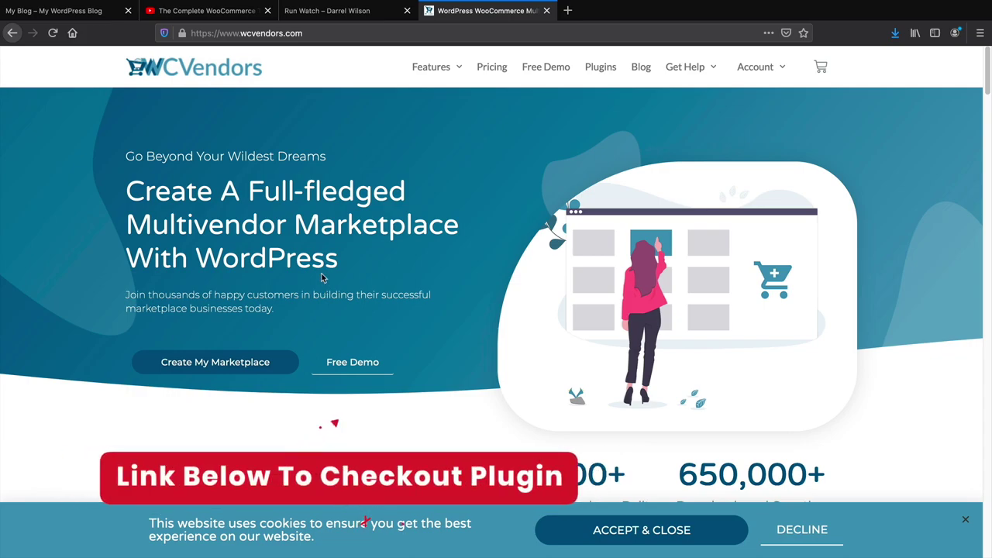
# Switch to the 'My Blog – My WordPress Blog' tab
pyautogui.click(81, 11)
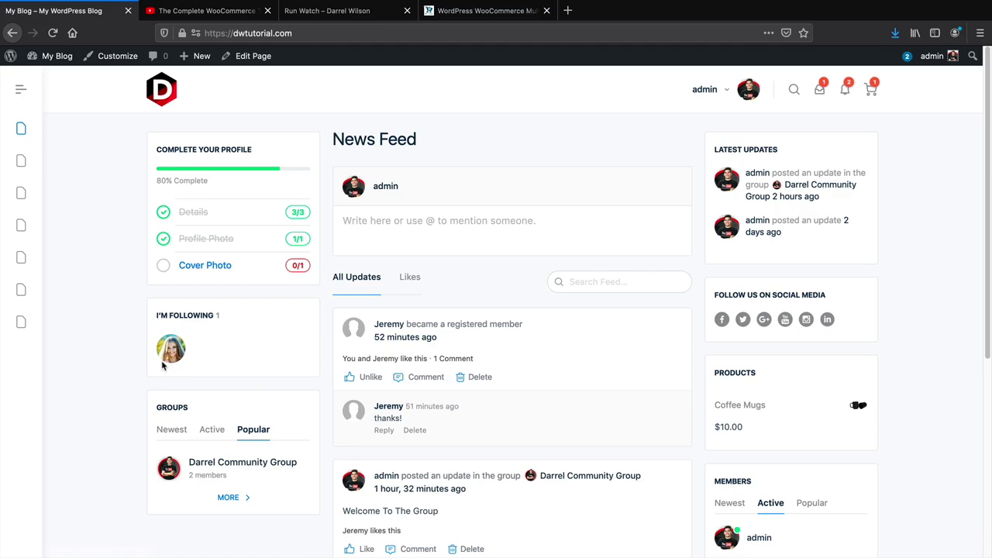
# Switch to the WC Vendors homepage tab
pyautogui.click(441, 17)
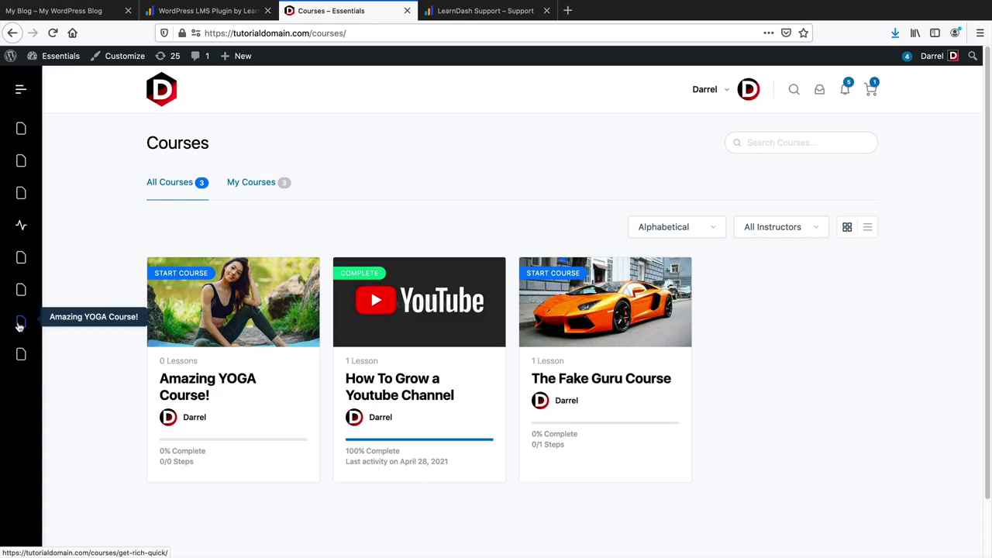
# Open the Amazing YOGA Course page and play, pause and close its preview video
pyautogui.click(20, 324)
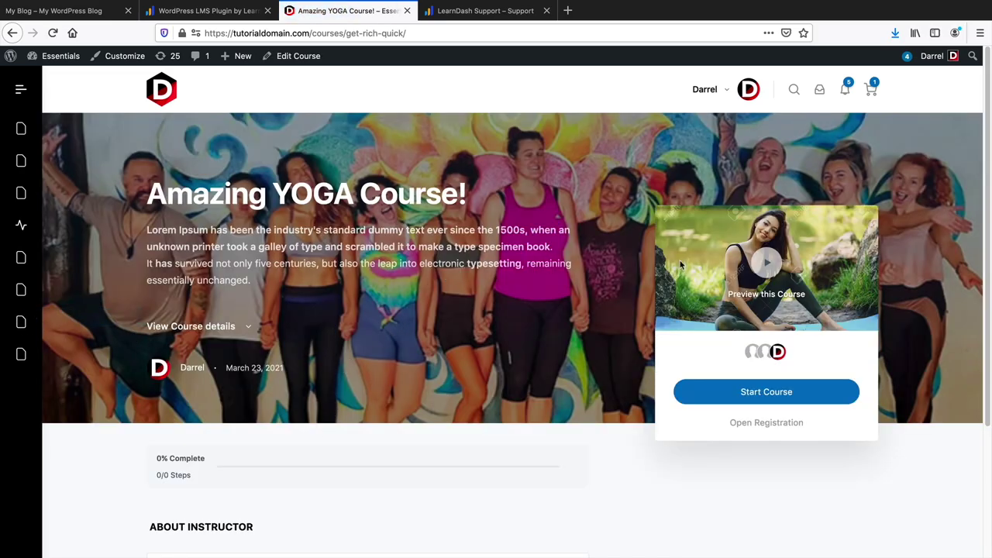
pyautogui.click(767, 263)
pyautogui.click(508, 307)
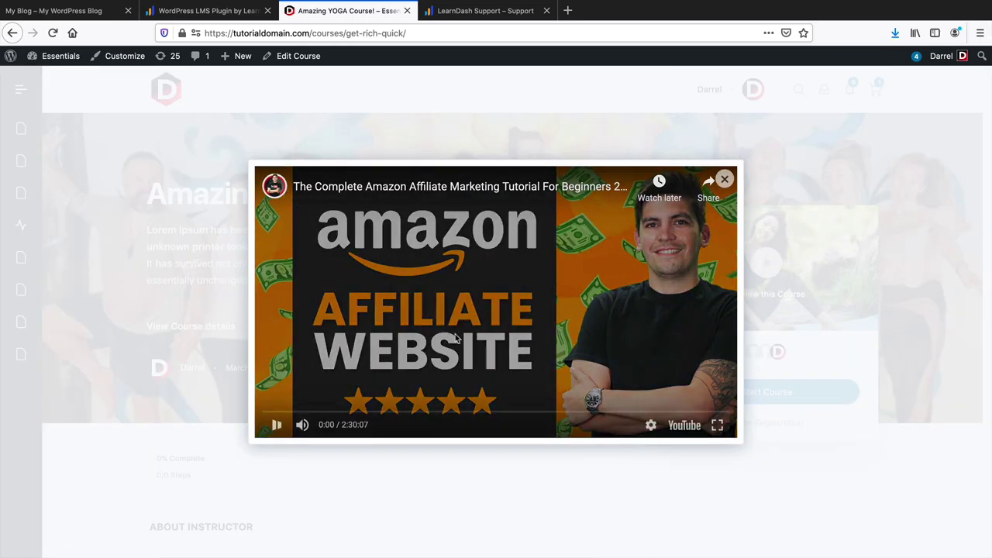
pyautogui.click(277, 424)
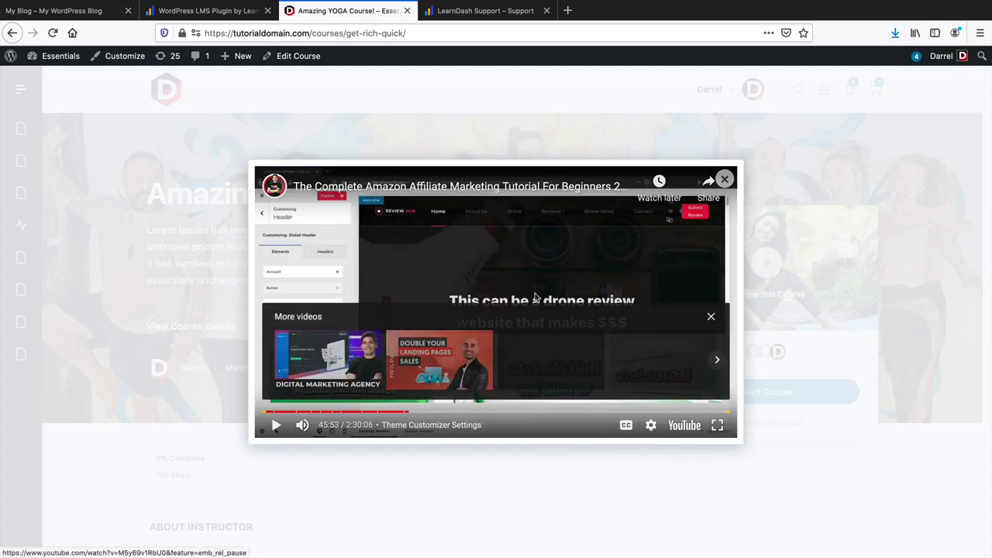
pyautogui.click(725, 180)
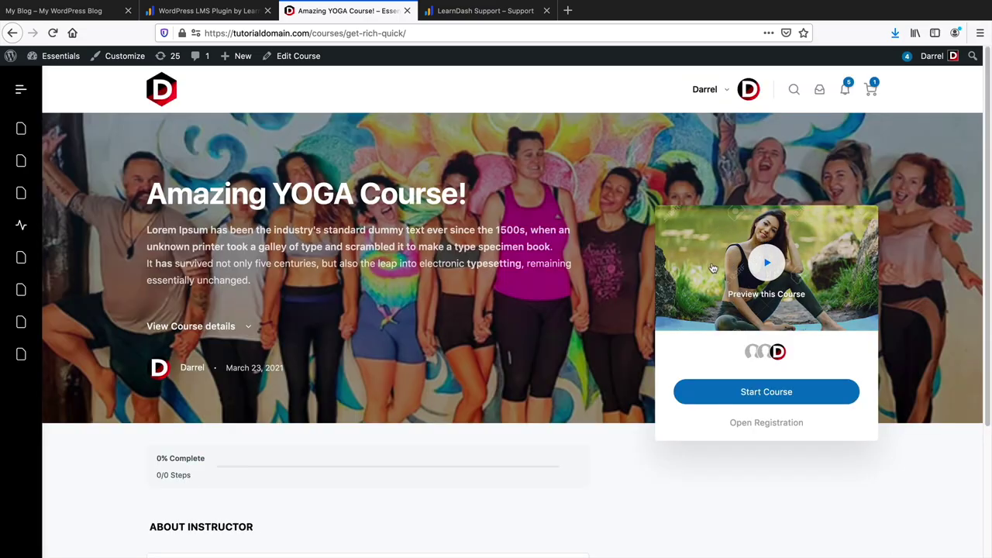
# Go home, open The Fake Guru Course page, then return to the News Feed
pyautogui.click(159, 91)
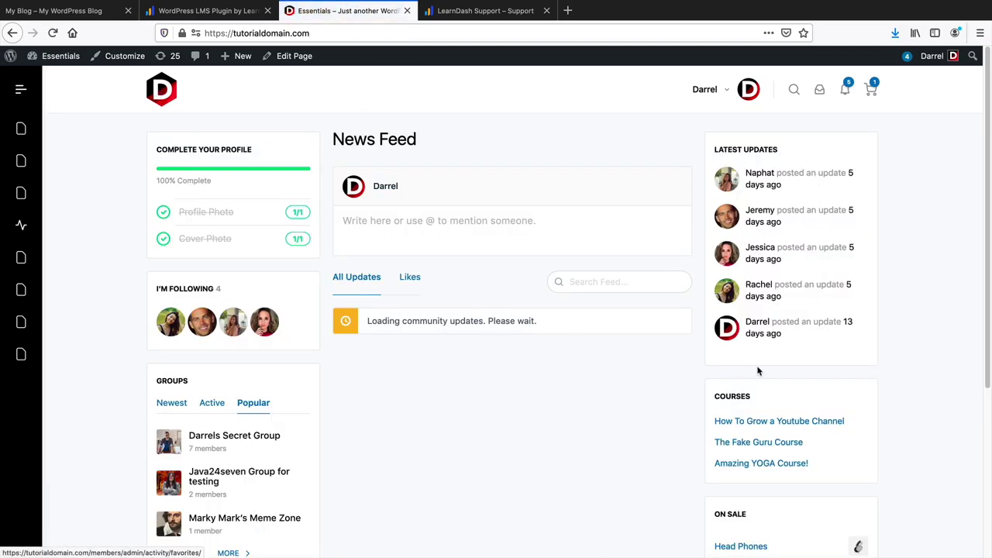
pyautogui.scroll(-1, 868, 368)
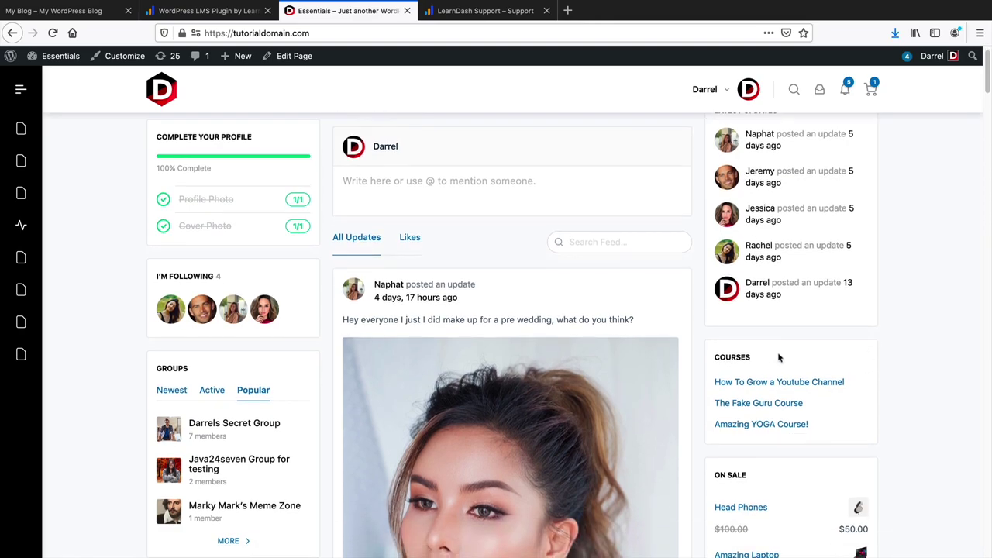
pyautogui.moveTo(721, 356); pyautogui.dragTo(743, 356)
pyautogui.click(742, 356)
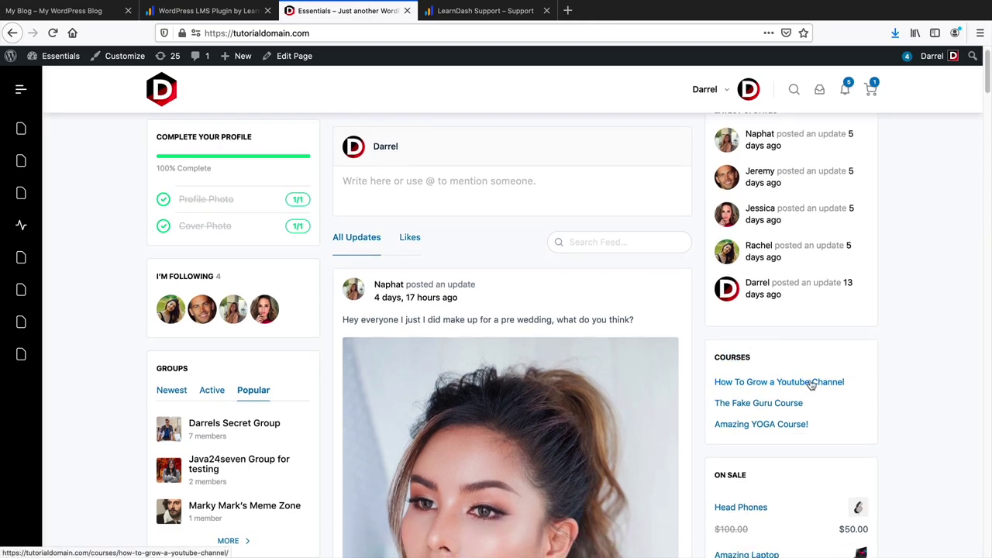
pyautogui.click(770, 406)
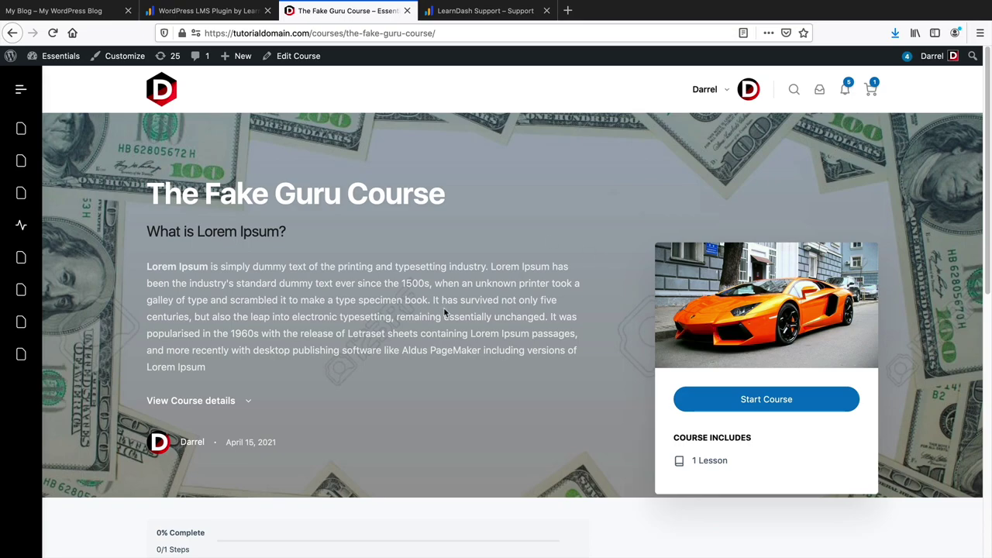
pyautogui.click(156, 90)
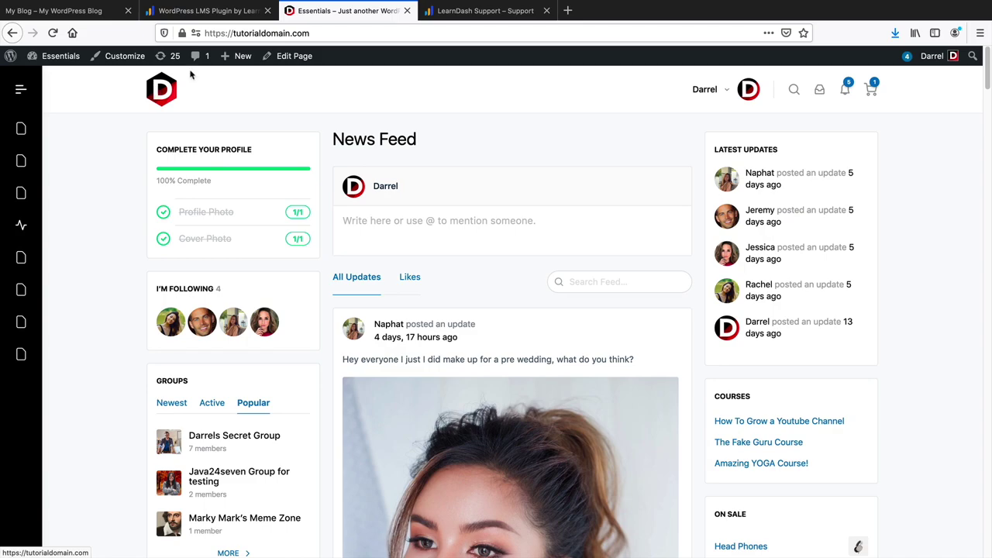
# Move from the LearnDash Support tab to the 'WordPress LMS Plugin by LearnDash' homepage
pyautogui.click(481, 17)
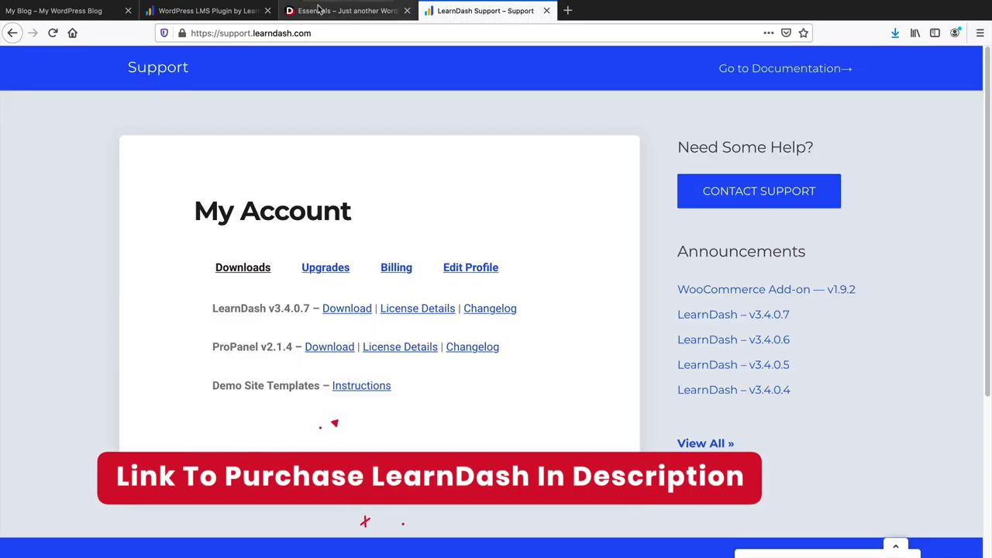
pyautogui.click(231, 11)
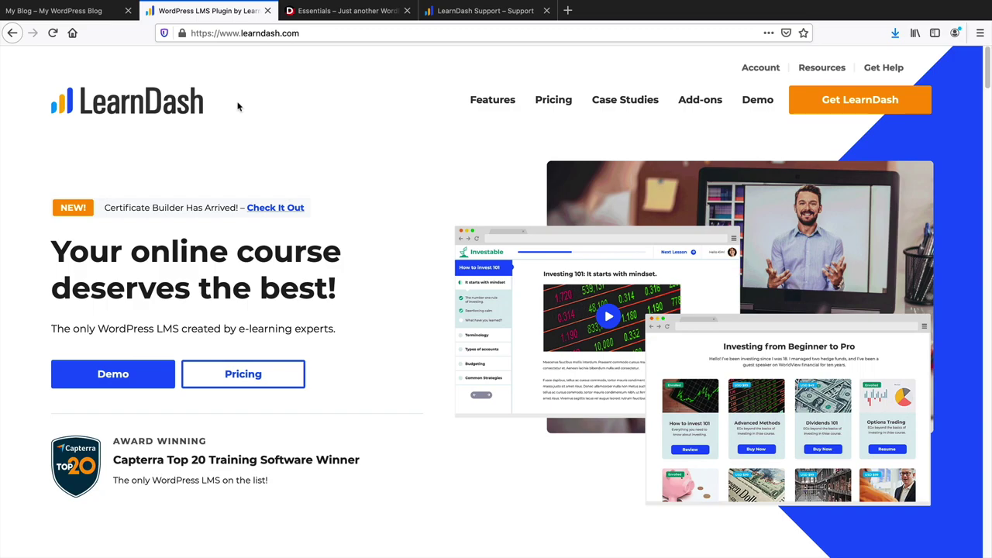
# Open the LearnDash pricing page and scroll through the Pro, Plus and Basic package features
pyautogui.click(254, 380)
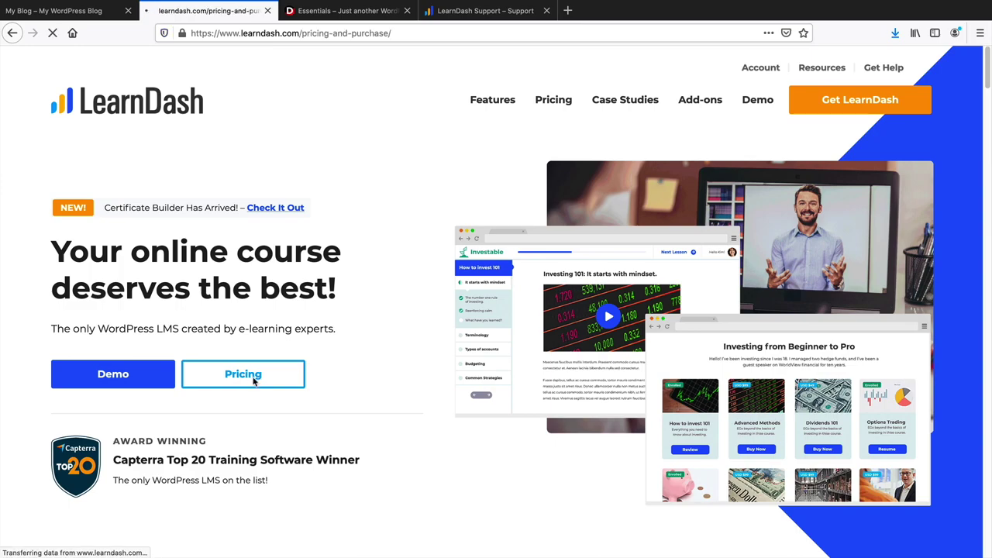
pyautogui.scroll(-4, 254, 379)
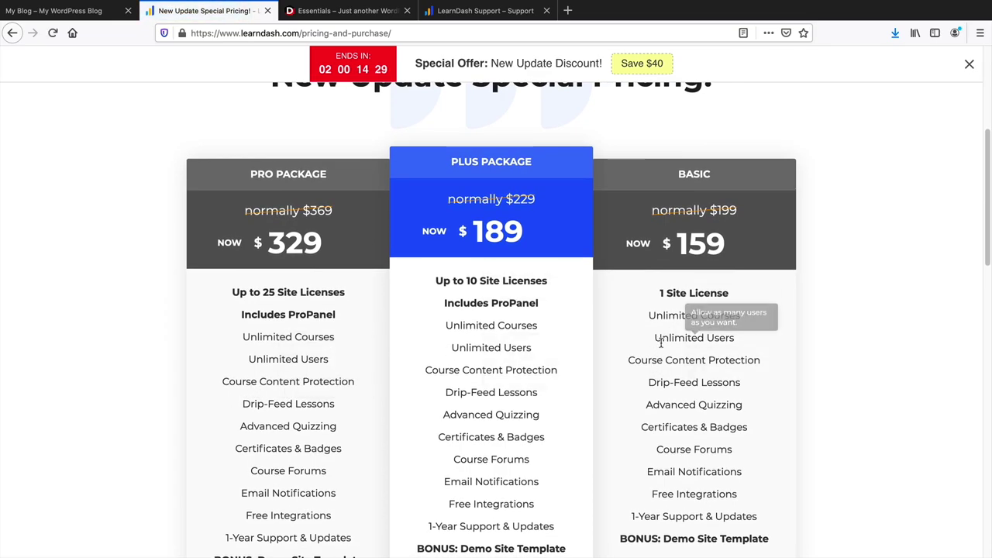
pyautogui.scroll(-2, 657, 345)
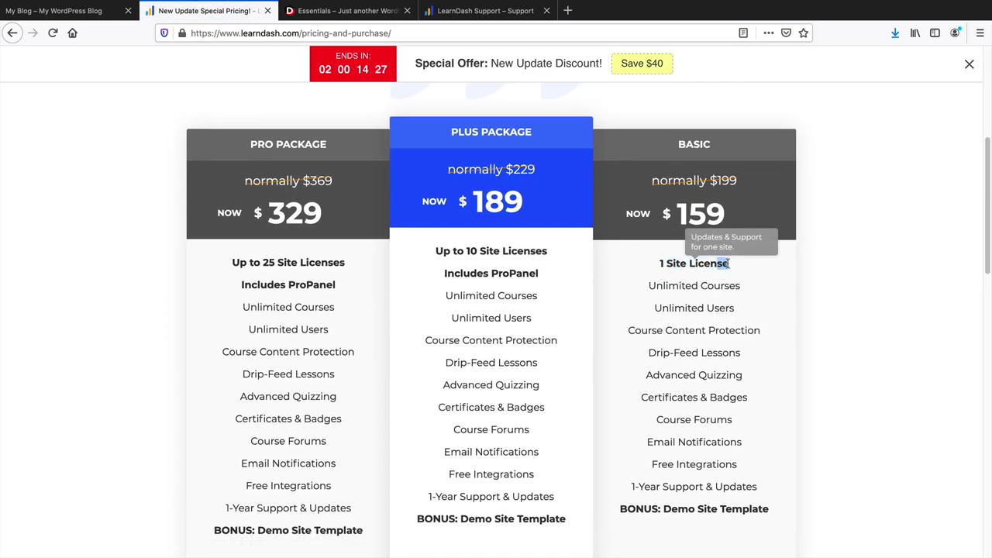
pyautogui.moveTo(554, 272)
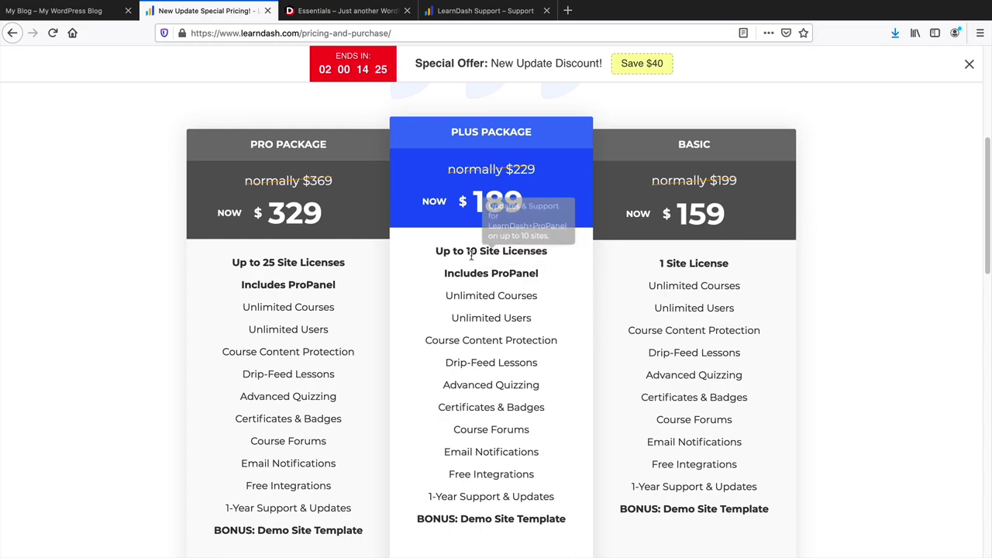
pyautogui.tripleClick(245, 266)
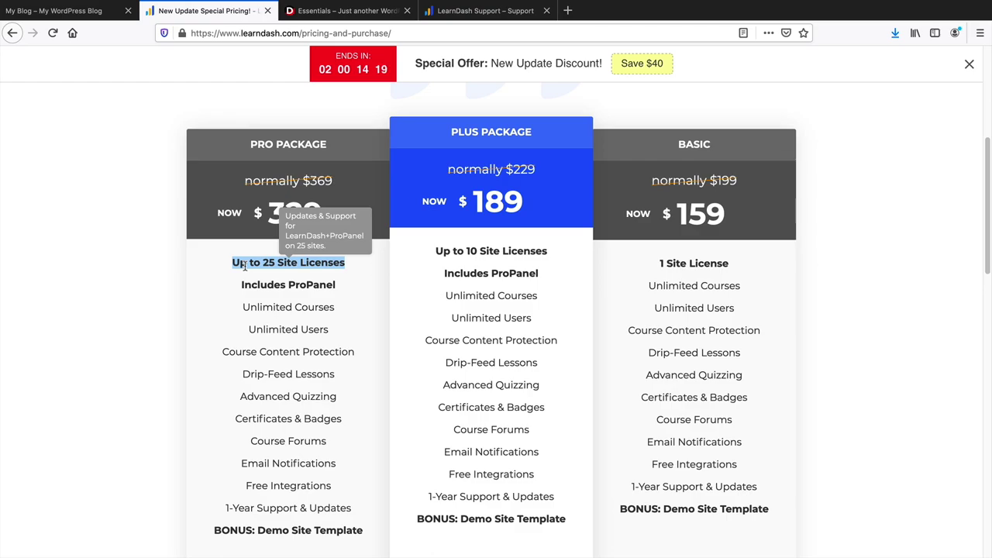
pyautogui.scroll(-2, 244, 266)
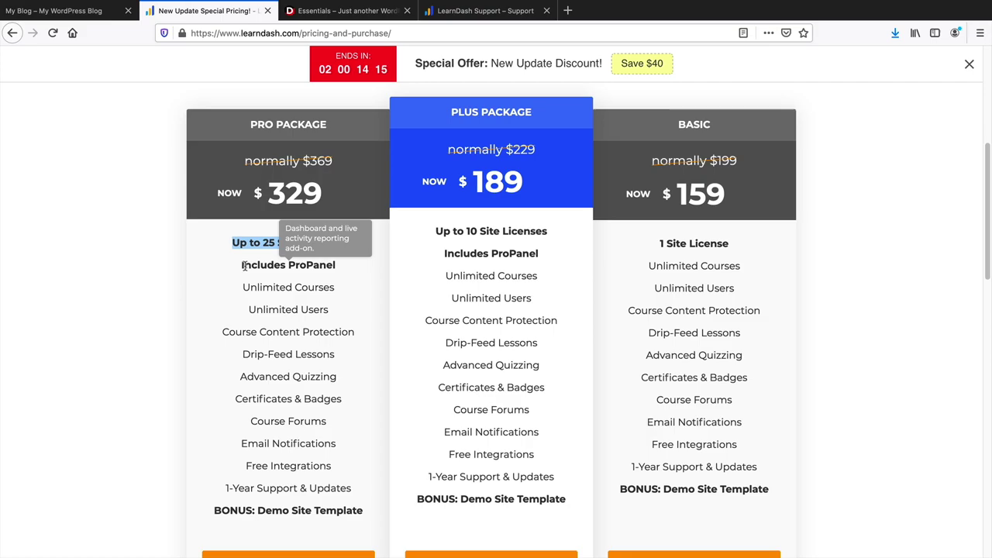
# Glance at the WordPress news feed, then return to the pricing page's Add to Cart buttons
pyautogui.click(56, 10)
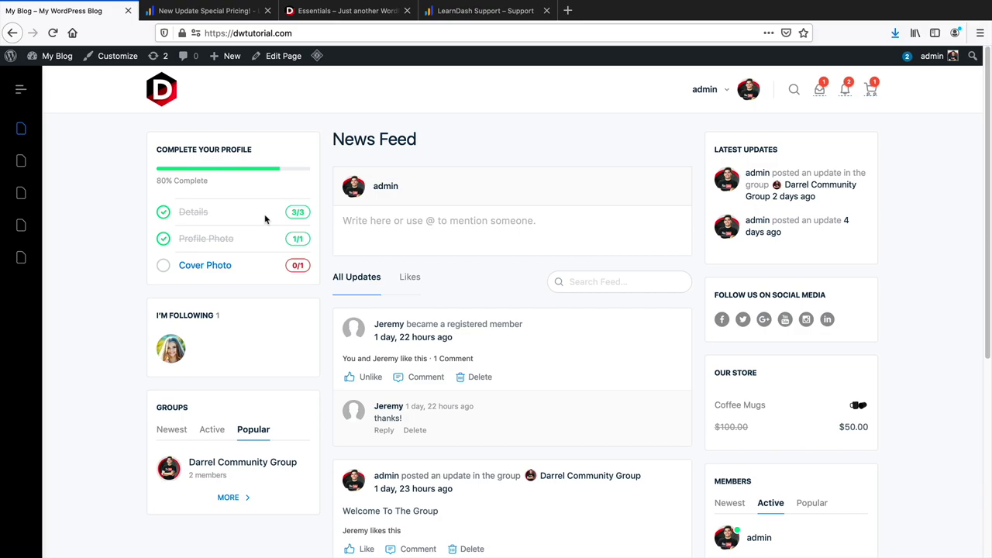
pyautogui.click(225, 12)
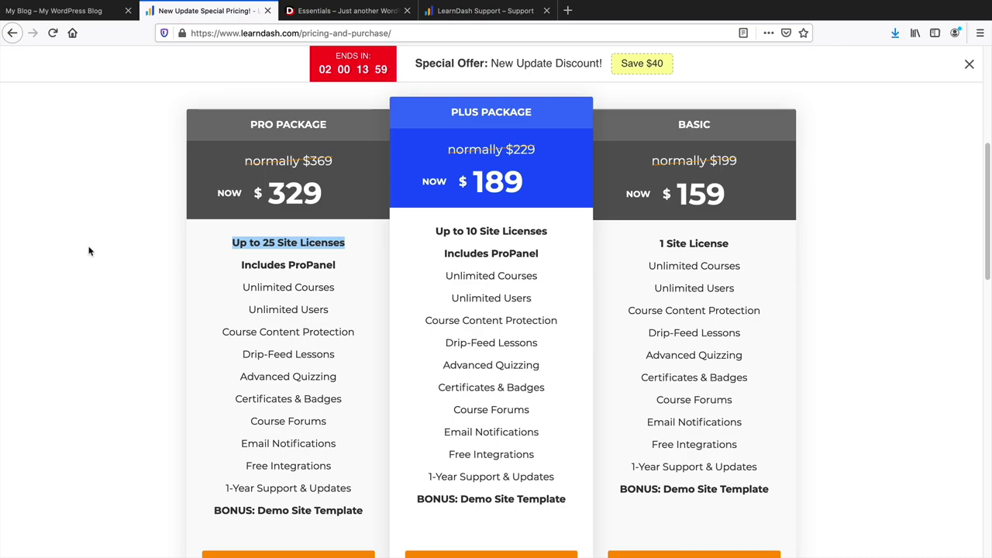
pyautogui.moveTo(315, 258)
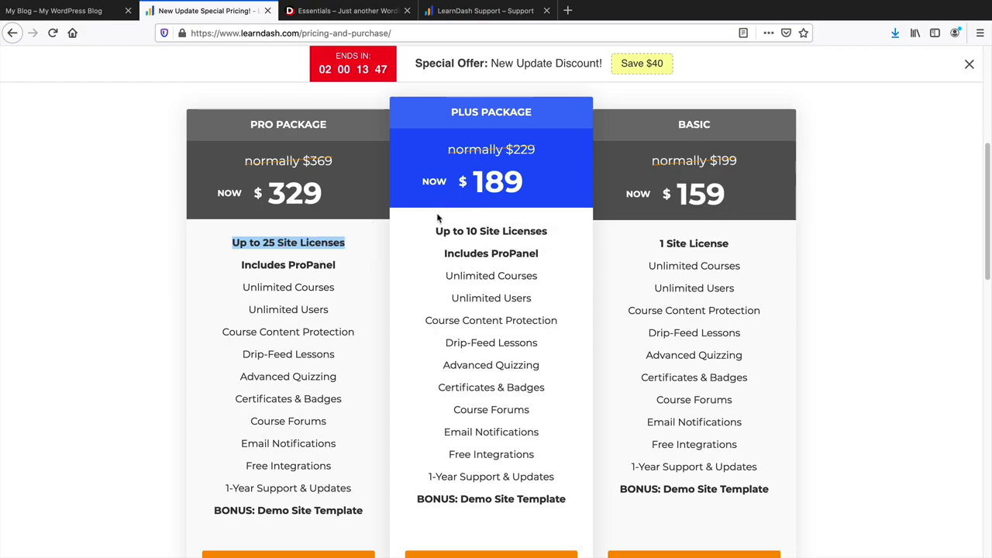
pyautogui.click(702, 306)
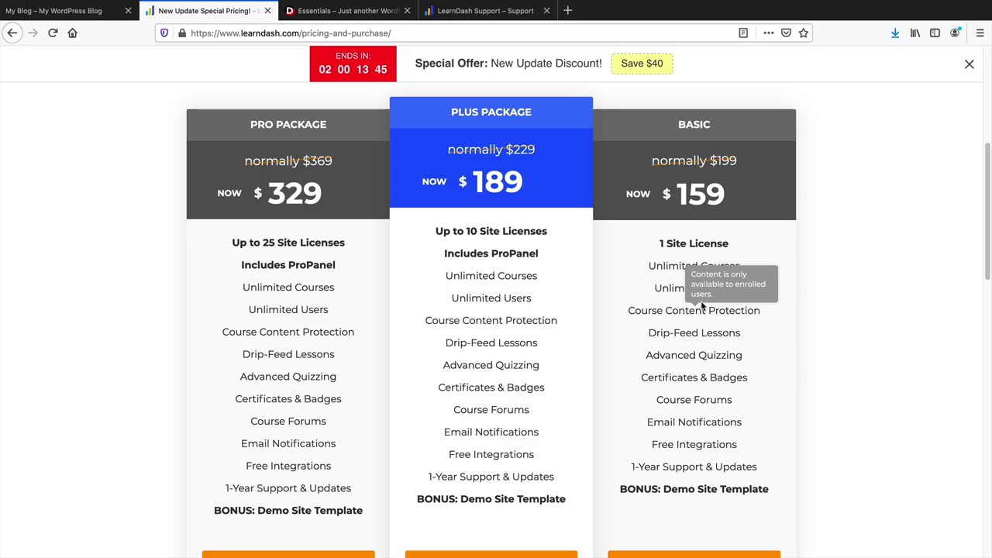
pyautogui.scroll(-3, 676, 303)
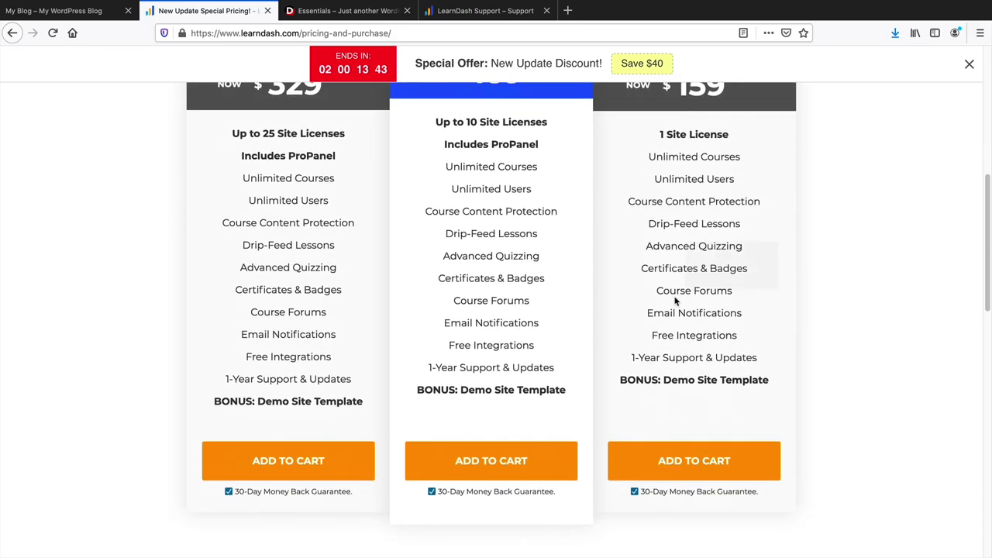
pyautogui.click(689, 439)
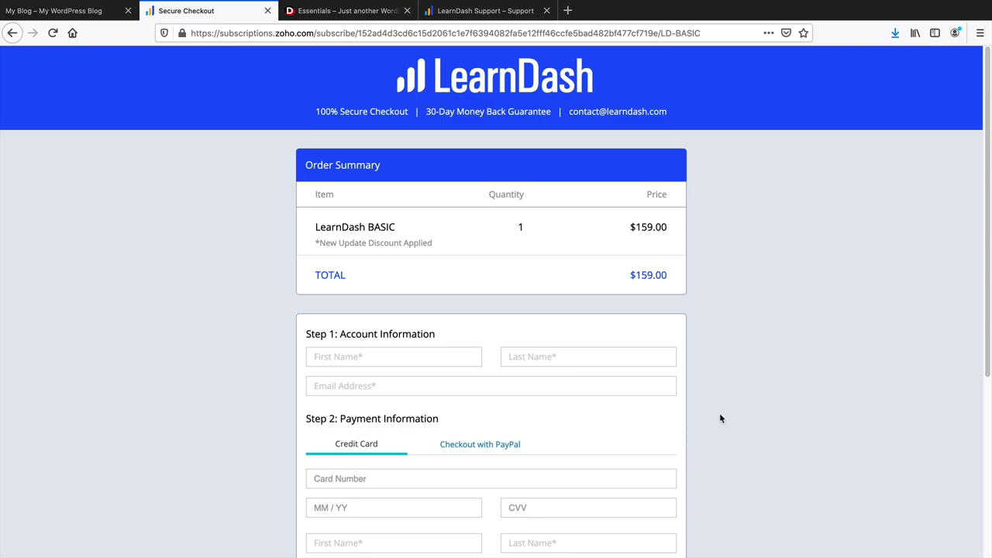
pyautogui.middleClick(720, 417)
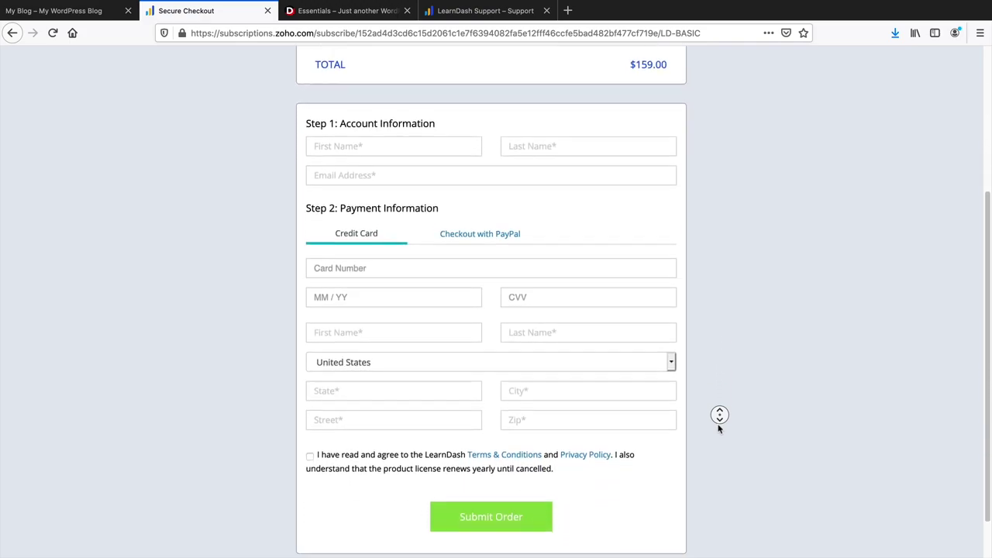
pyautogui.click(717, 428)
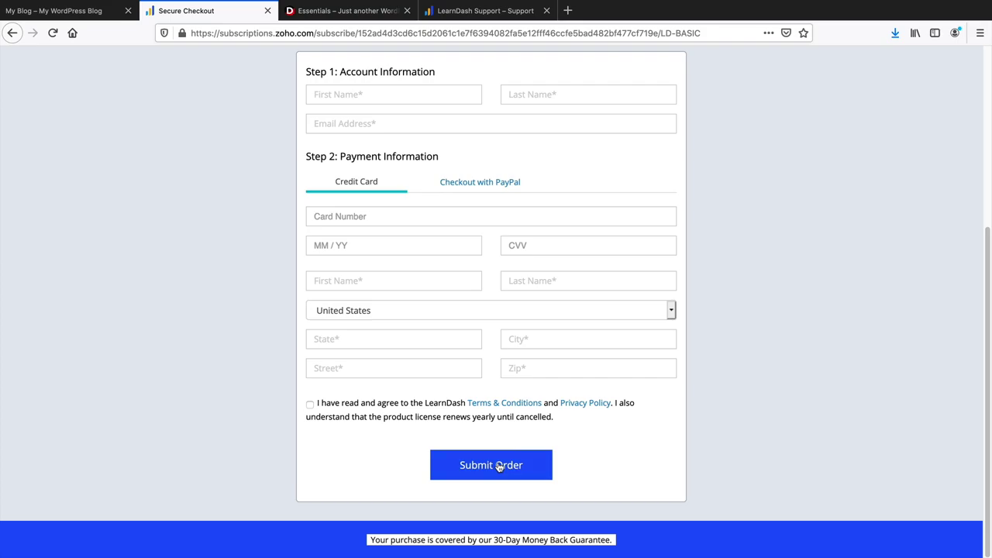
pyautogui.scroll(5, 521, 226)
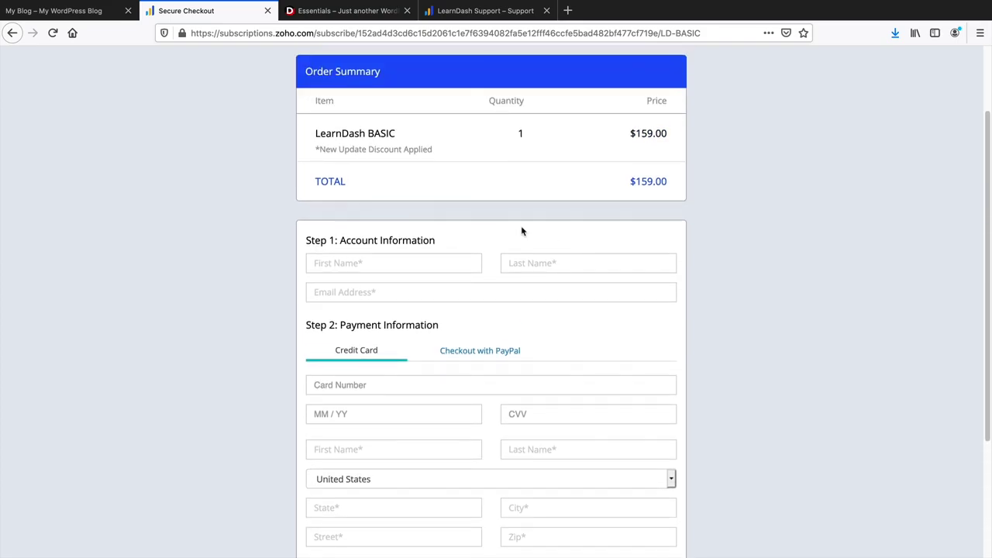
pyautogui.scroll(2, 372, 148)
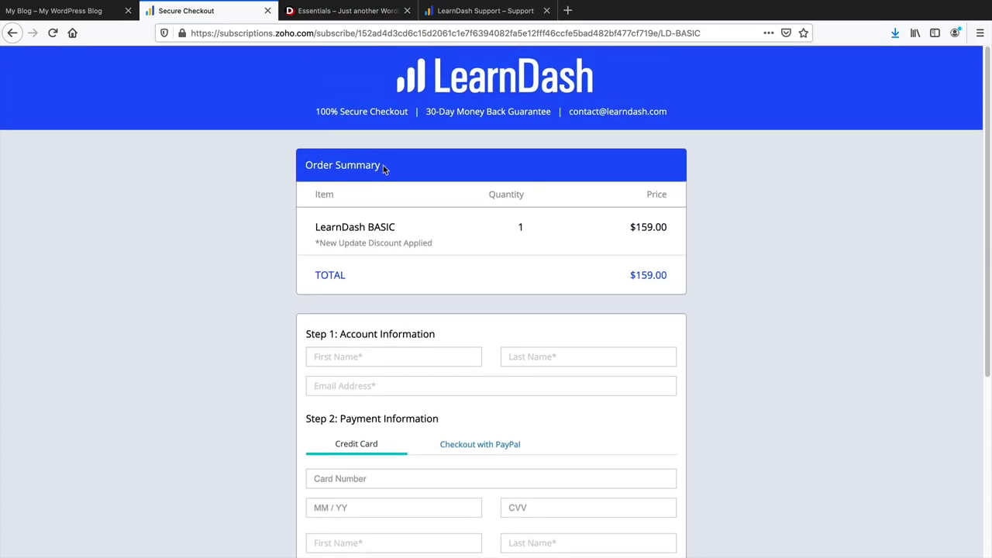
pyautogui.scroll(-7, 473, 346)
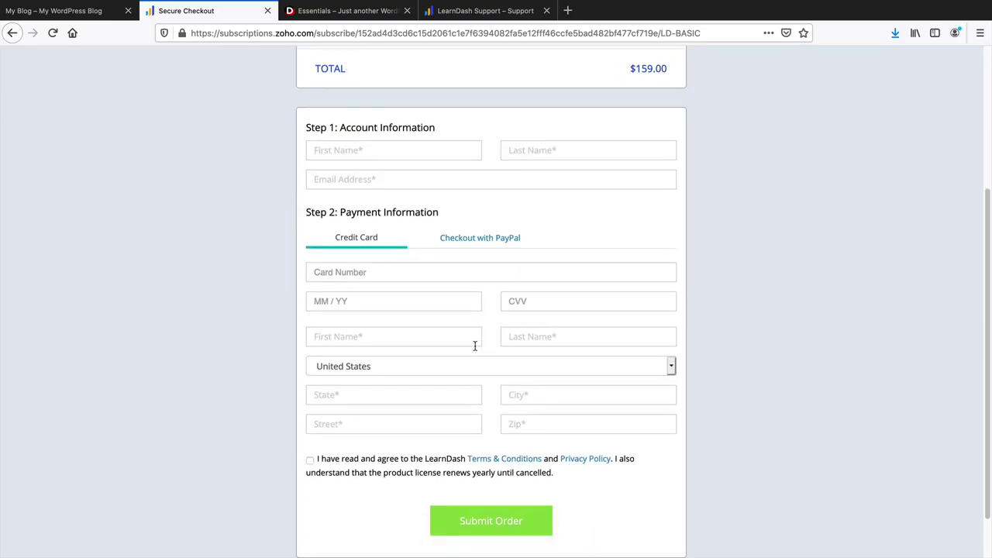
pyautogui.scroll(7, 437, 438)
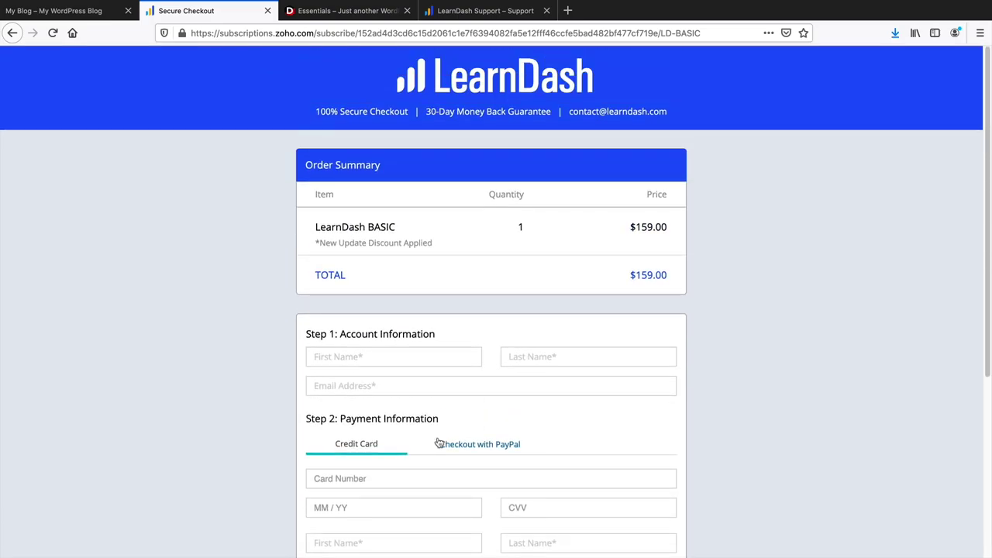
pyautogui.click(485, 13)
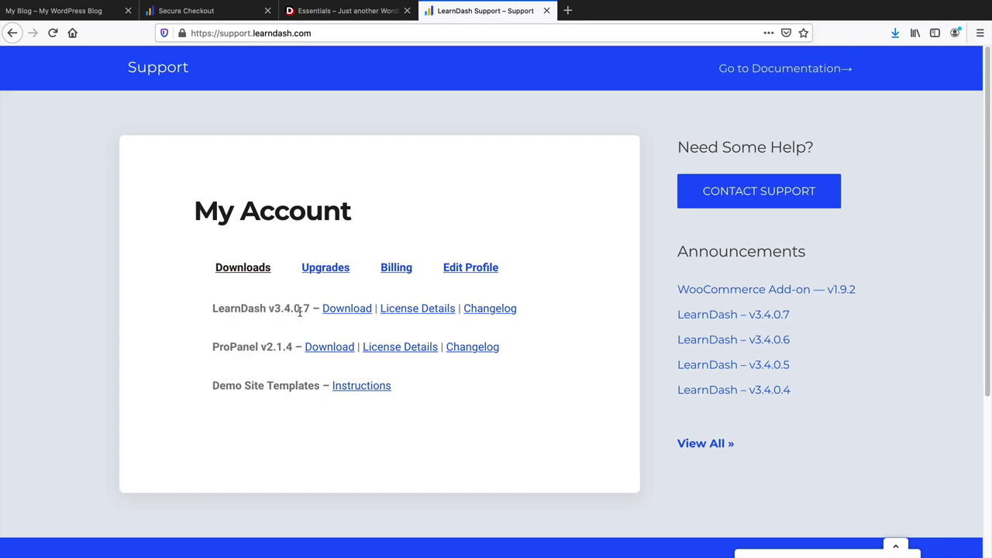
# Download and save the learndash-v3.4.0.7.zip plugin archive
pyautogui.click(347, 309)
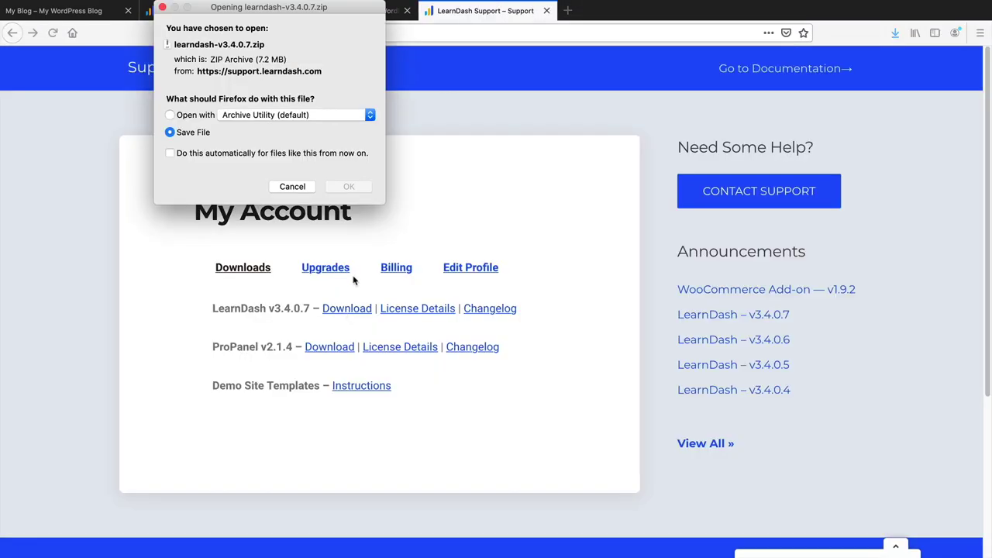
pyautogui.click(350, 190)
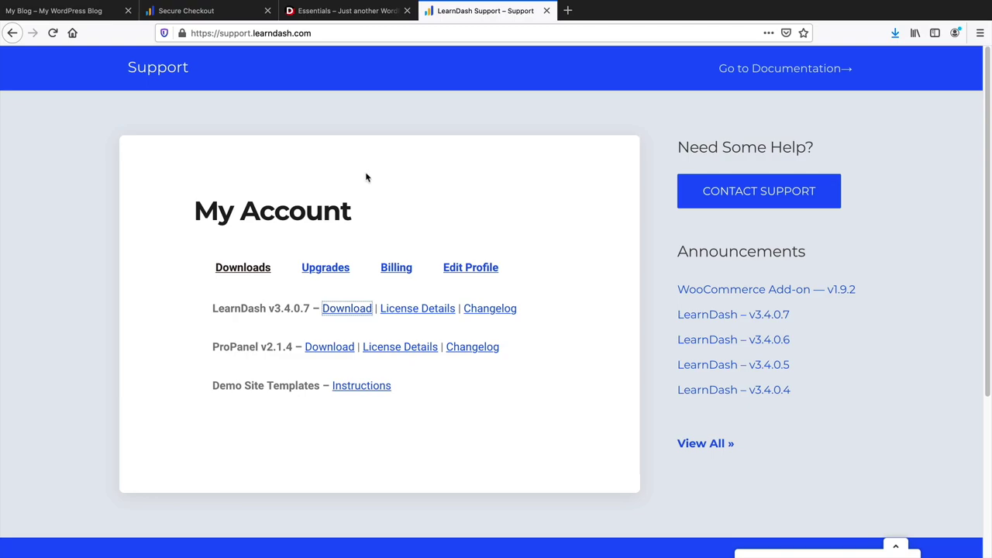
# Go to the WordPress admin dashboard and open Plugins > Add New
pyautogui.click(68, 12)
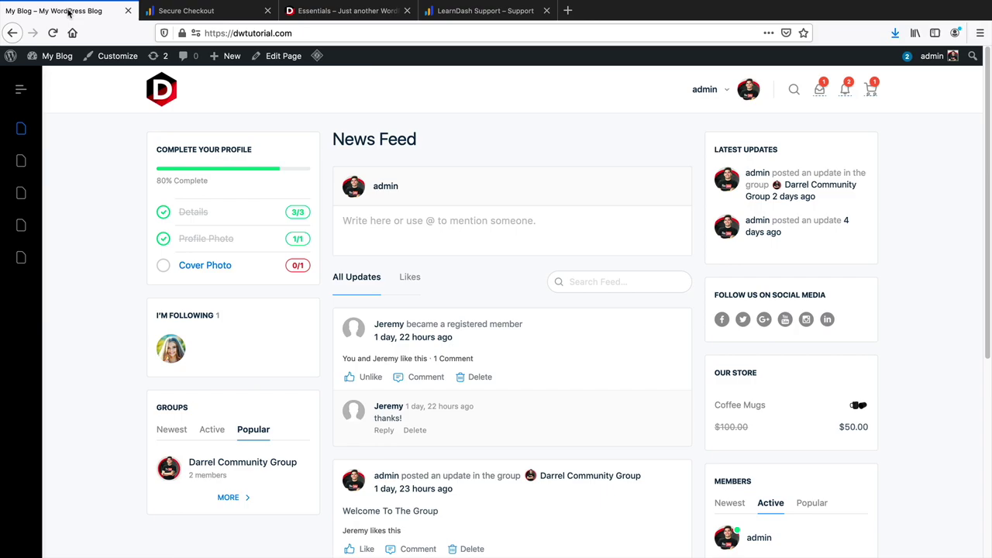
pyautogui.moveTo(49, 54)
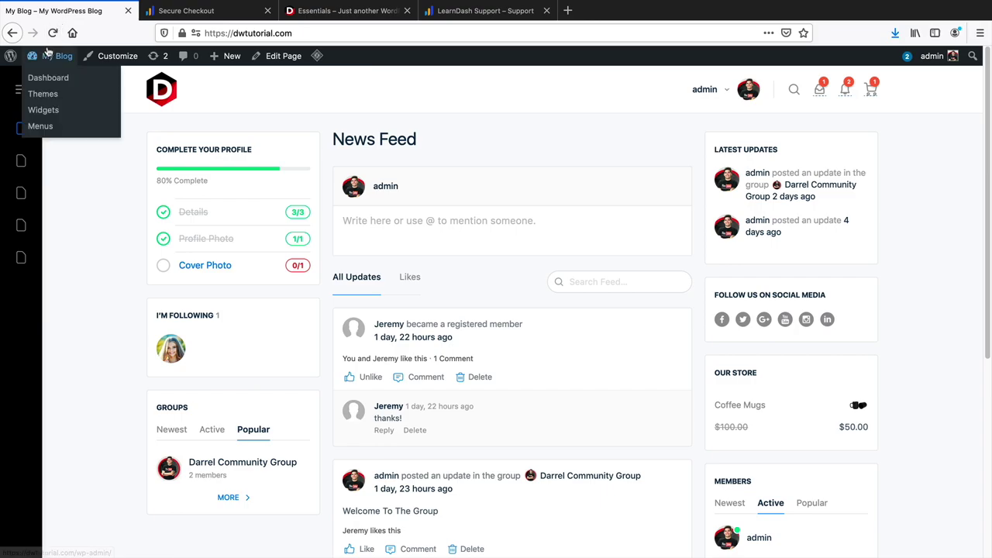
pyautogui.click(46, 80)
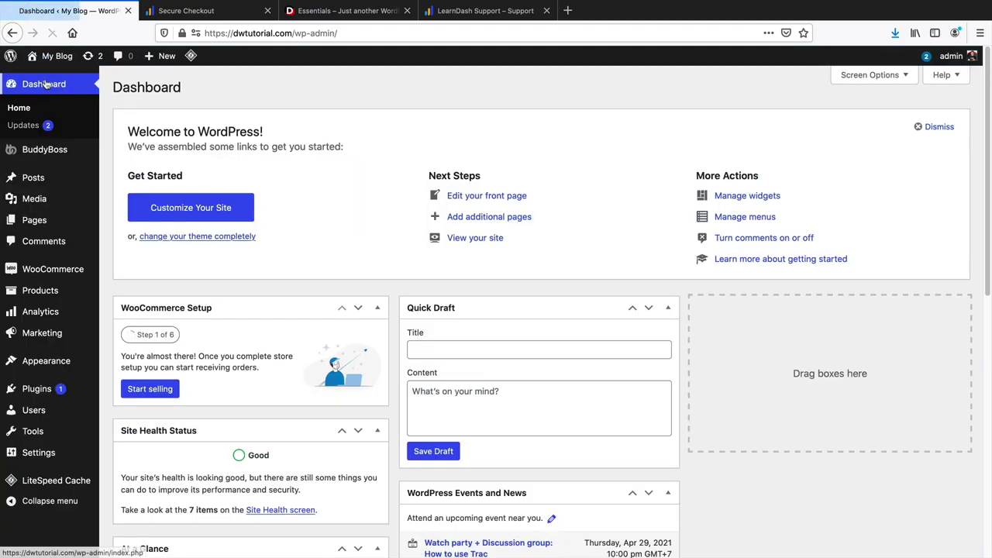
pyautogui.moveTo(58, 389)
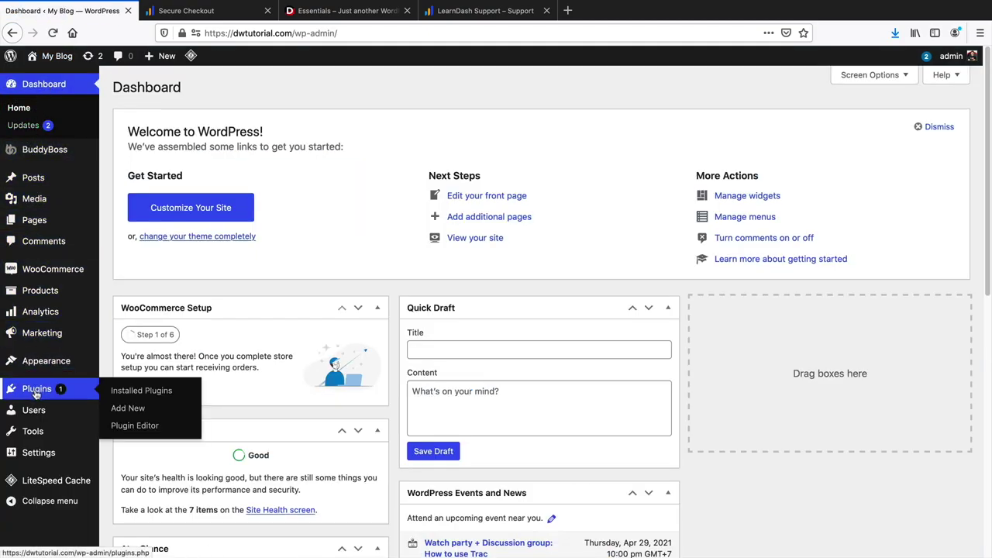
pyautogui.click(124, 409)
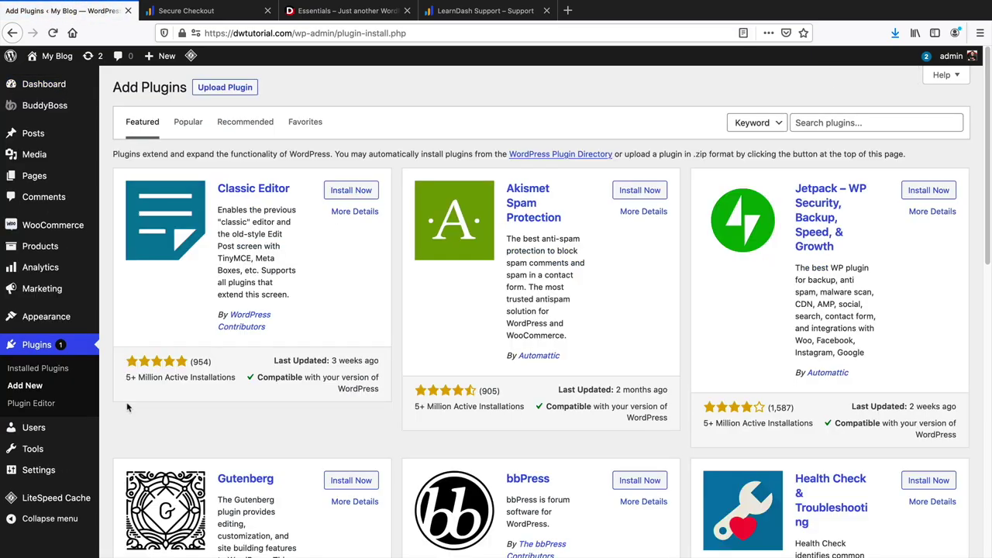
# Upload learndash-v3.4.0.7.zip from Downloads and install it
pyautogui.click(231, 90)
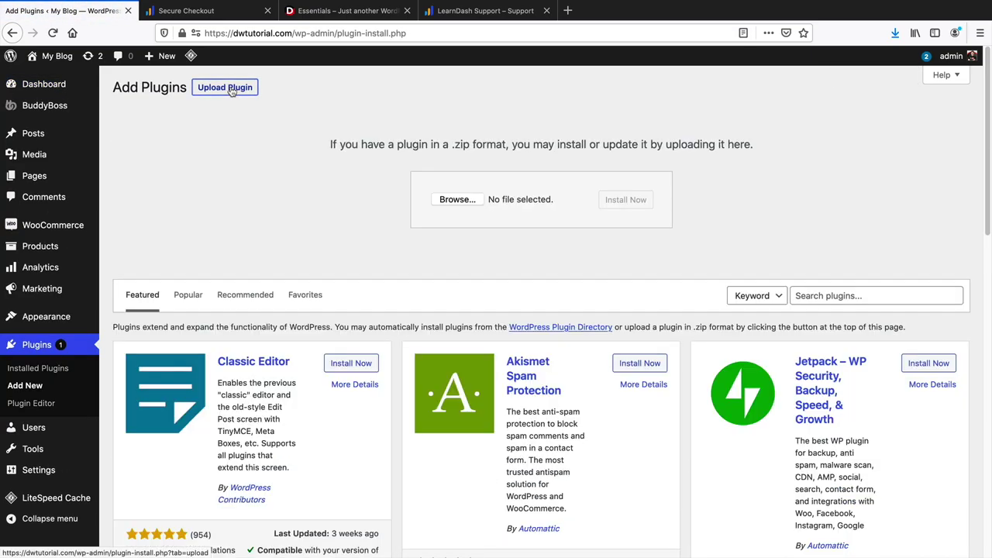
pyautogui.click(471, 200)
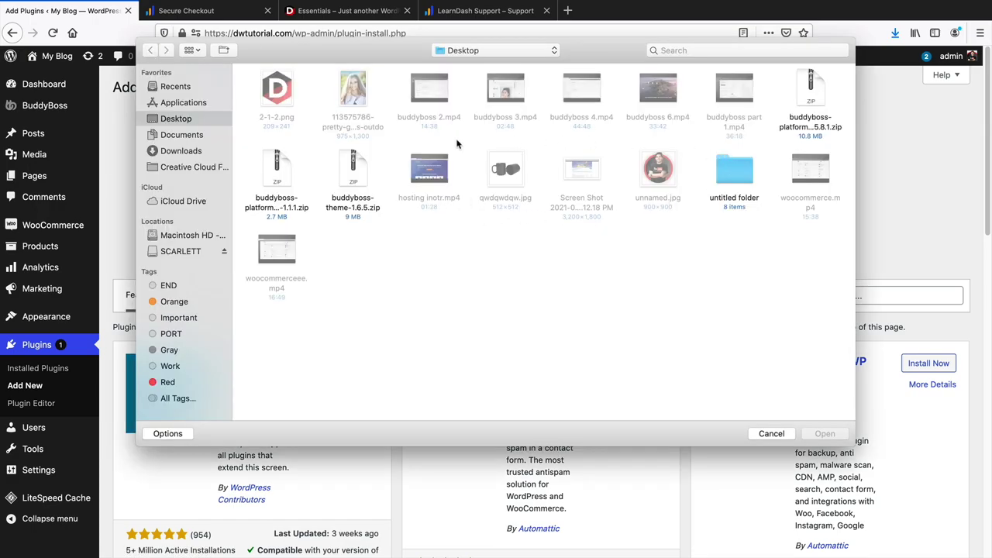
pyautogui.click(182, 152)
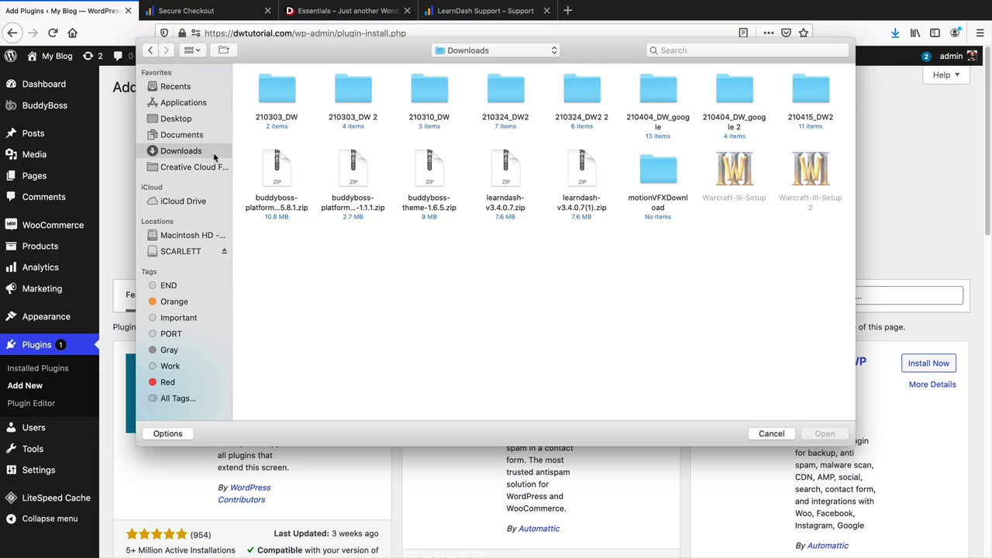
pyautogui.click(504, 174)
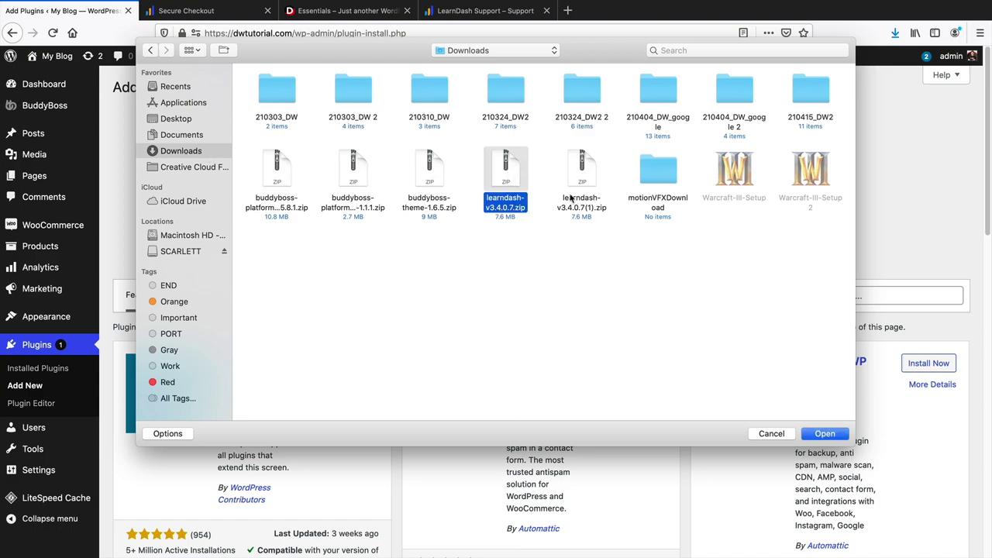
pyautogui.click(824, 434)
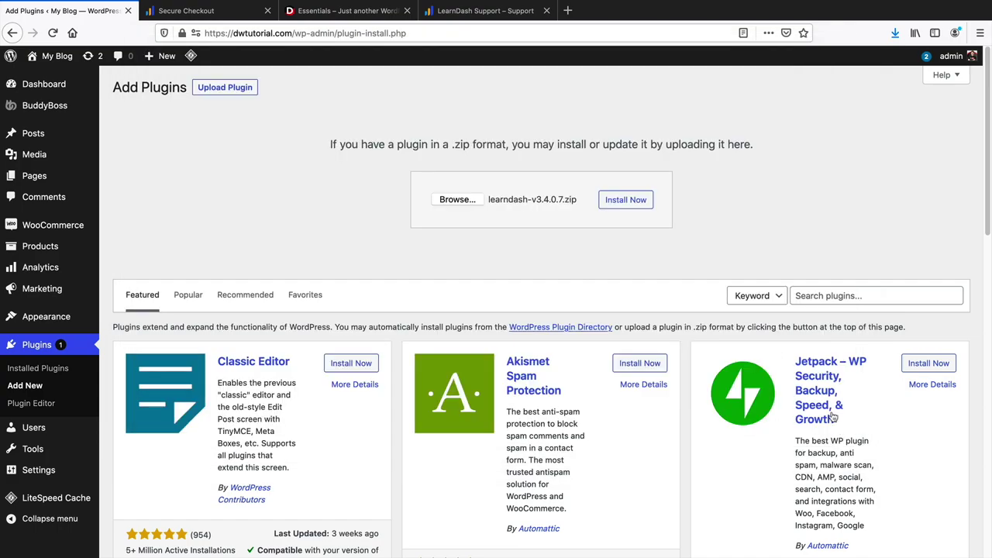
pyautogui.click(642, 200)
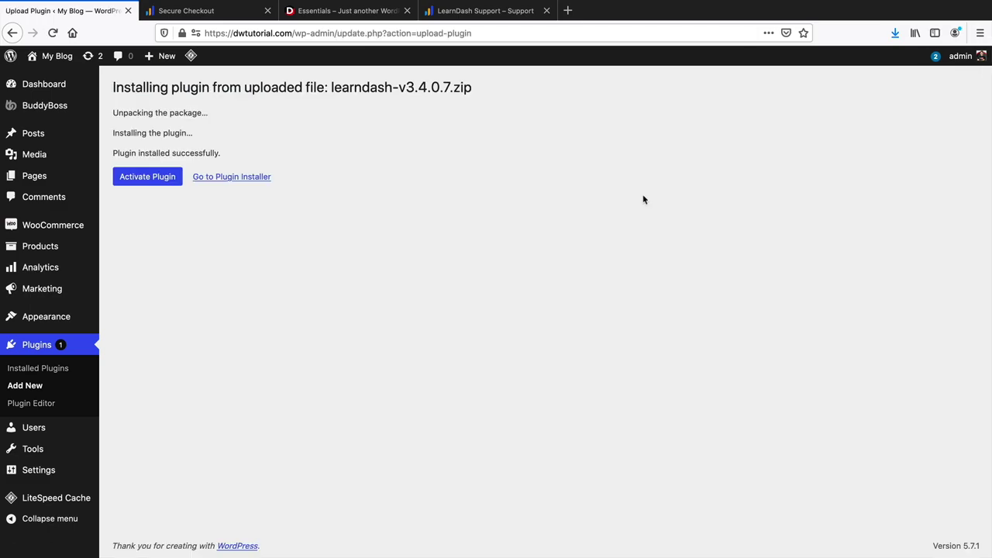
# Activate LearnDash LMS, dismiss the 'First time using LearnDash?' prompt, and open the license page
pyautogui.click(146, 179)
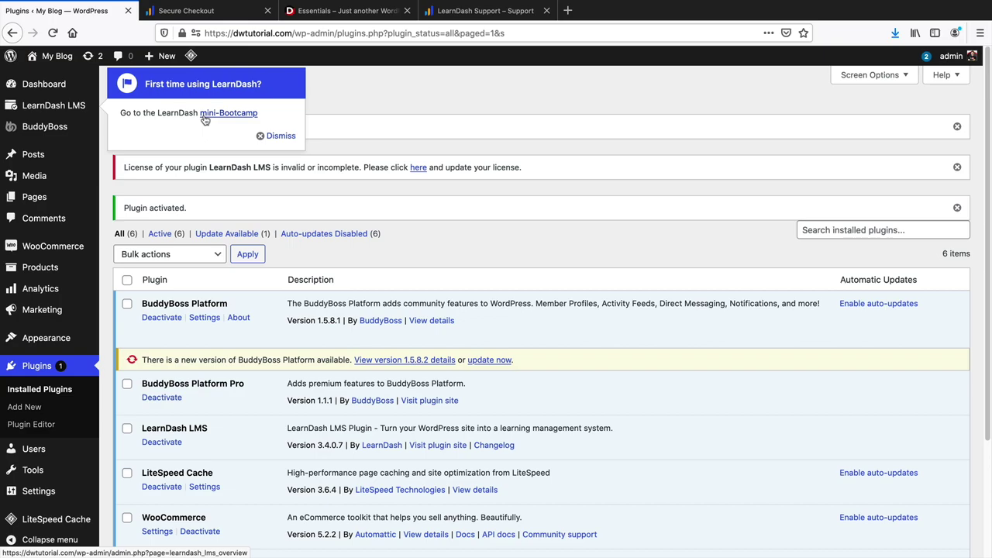
pyautogui.click(273, 137)
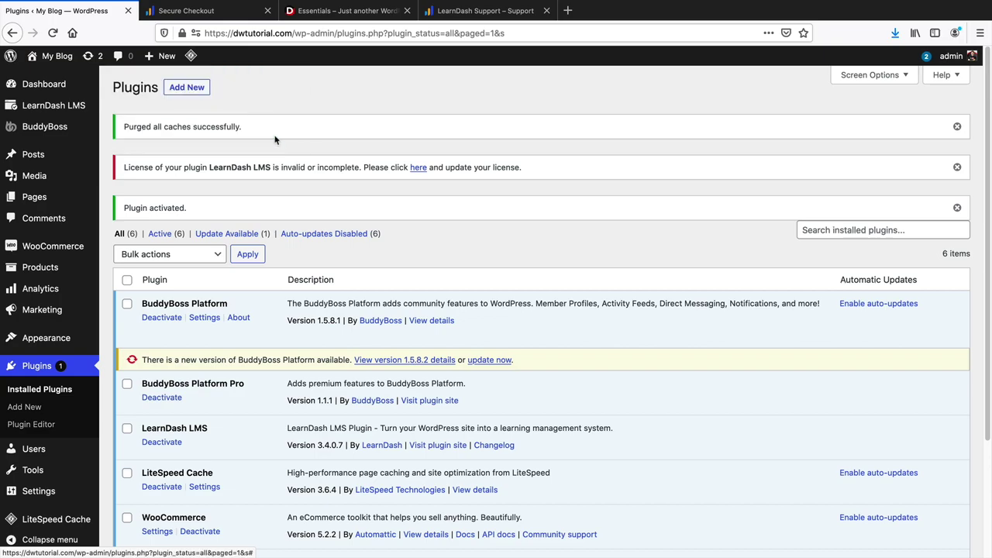
pyautogui.click(419, 167)
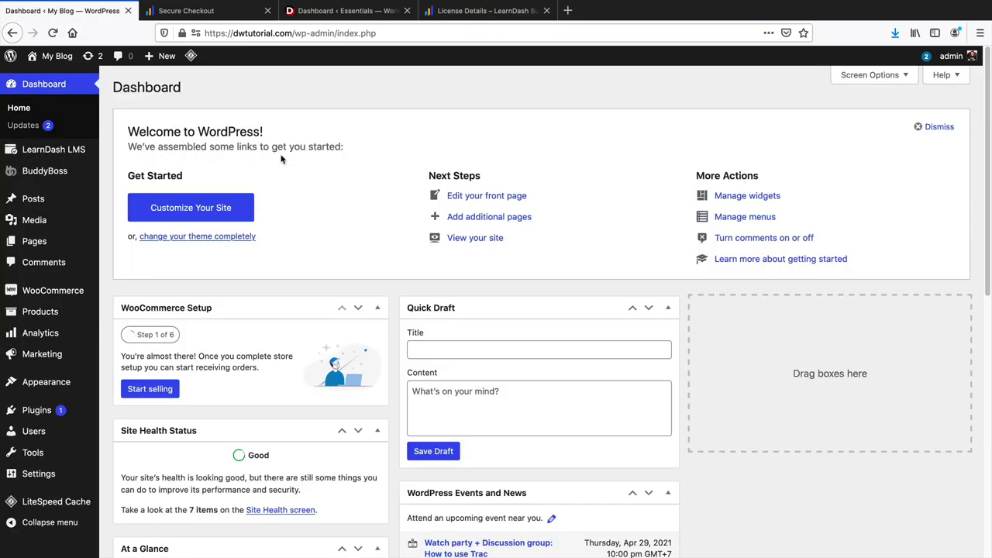
pyautogui.moveTo(85, 155)
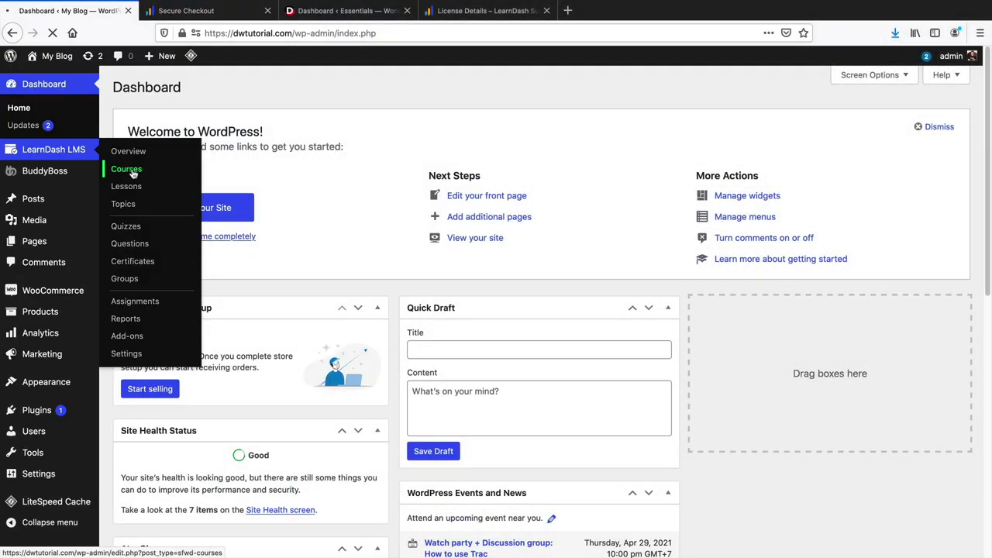
# Start a new LearnDash course from the Courses list and close the welcome guide
pyautogui.click(255, 145)
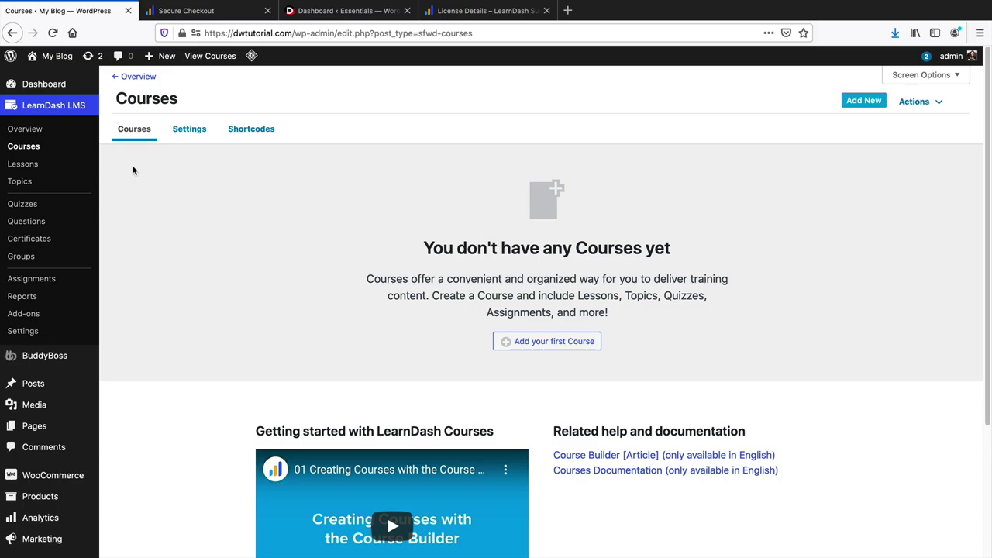
pyautogui.click(567, 346)
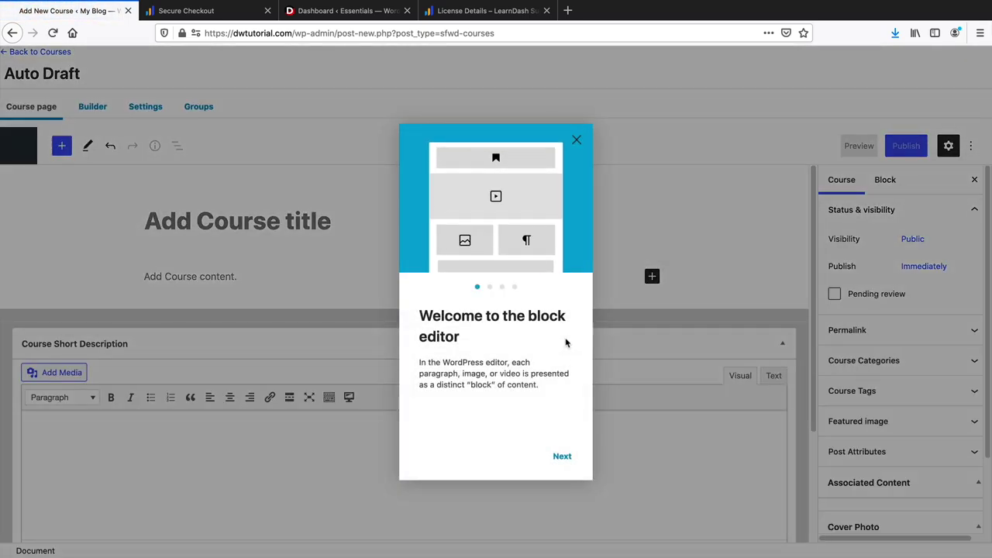
pyautogui.click(577, 138)
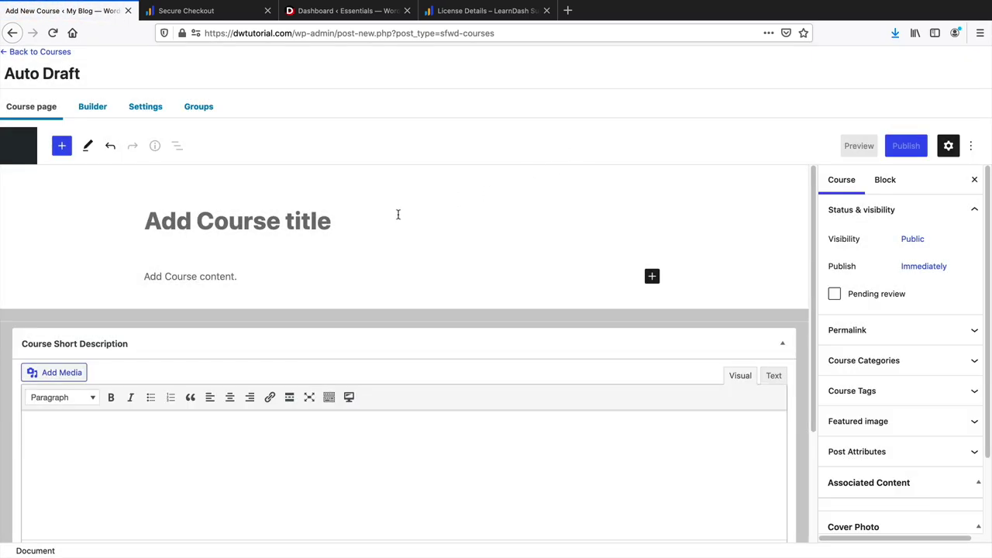
# Title the course 'Yoga Course For Beginners' and publish it
pyautogui.write('Yoga Cour')
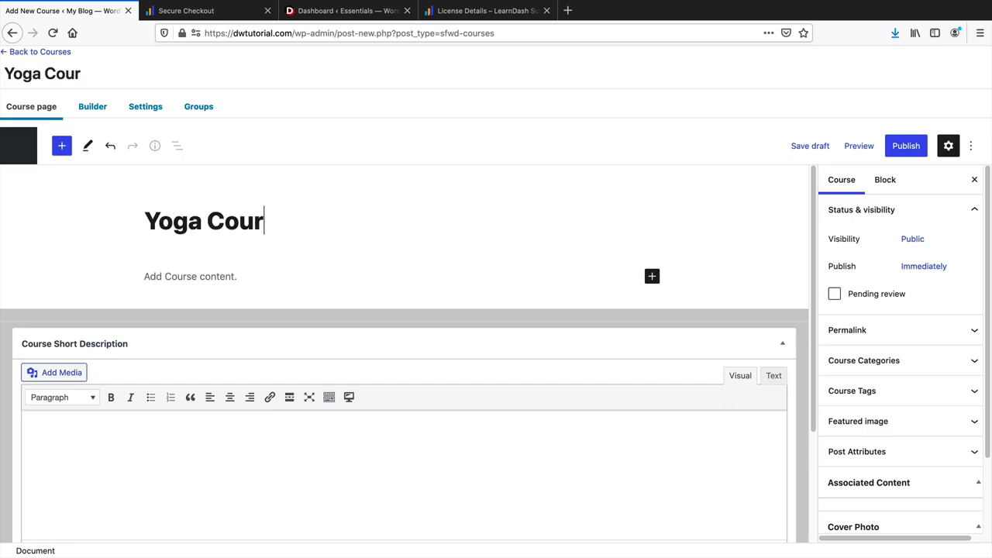
pyautogui.write('se For V')
pyautogui.press('BackSpace')
pyautogui.write('B')
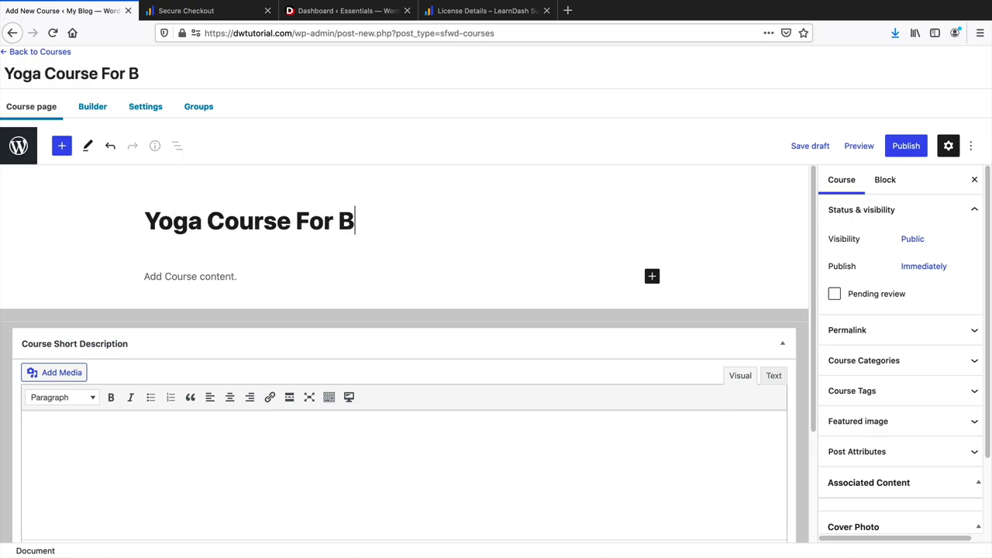
pyautogui.write('eginners')
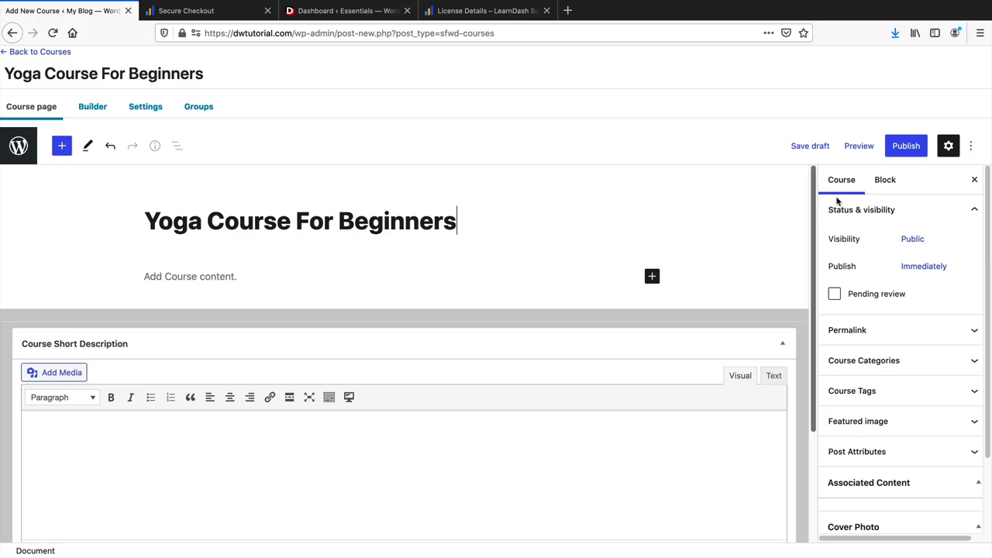
pyautogui.click(907, 148)
pyautogui.click(898, 140)
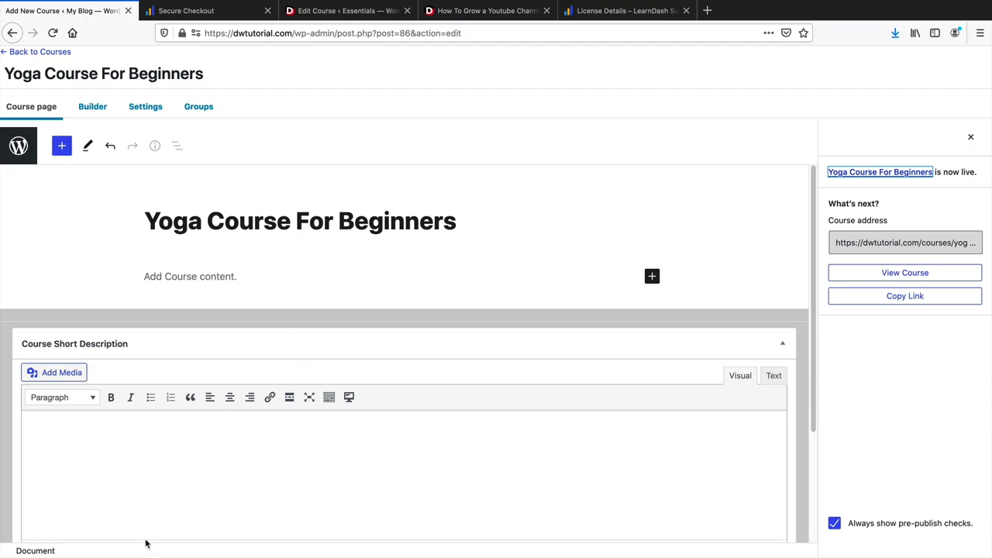
# Review the How To Grow a Youtube Channel course's title and description for reference
pyautogui.click(485, 12)
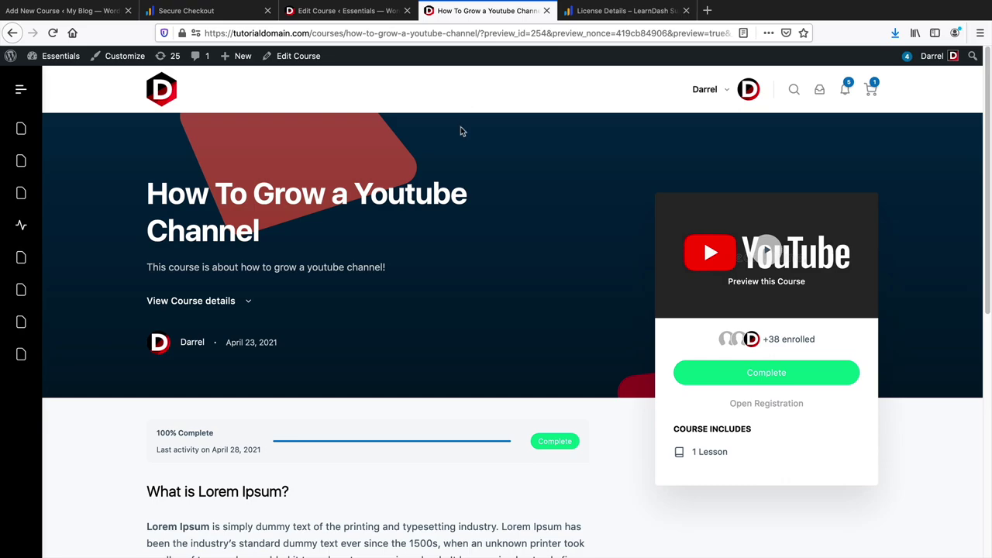
pyautogui.moveTo(283, 228); pyautogui.dragTo(141, 199)
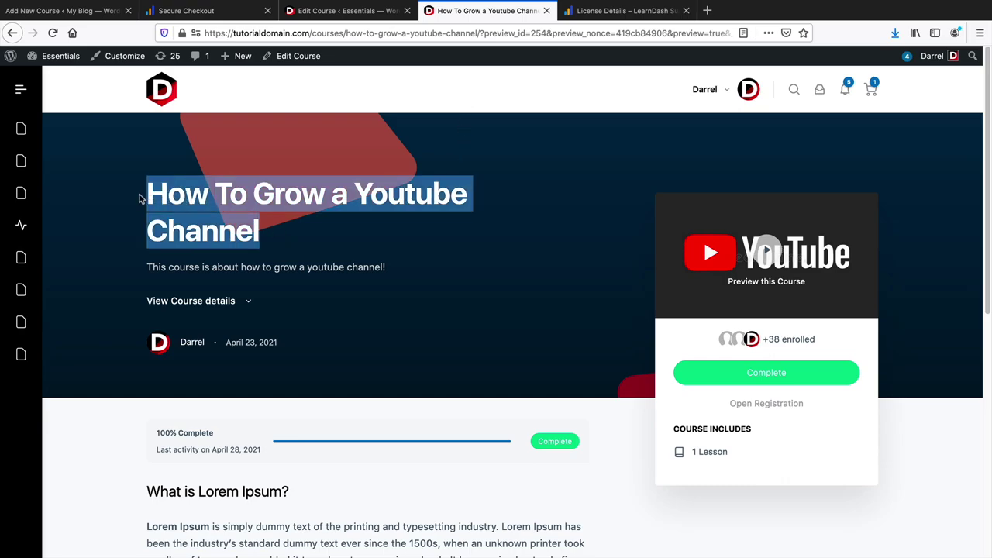
pyautogui.tripleClick(223, 266)
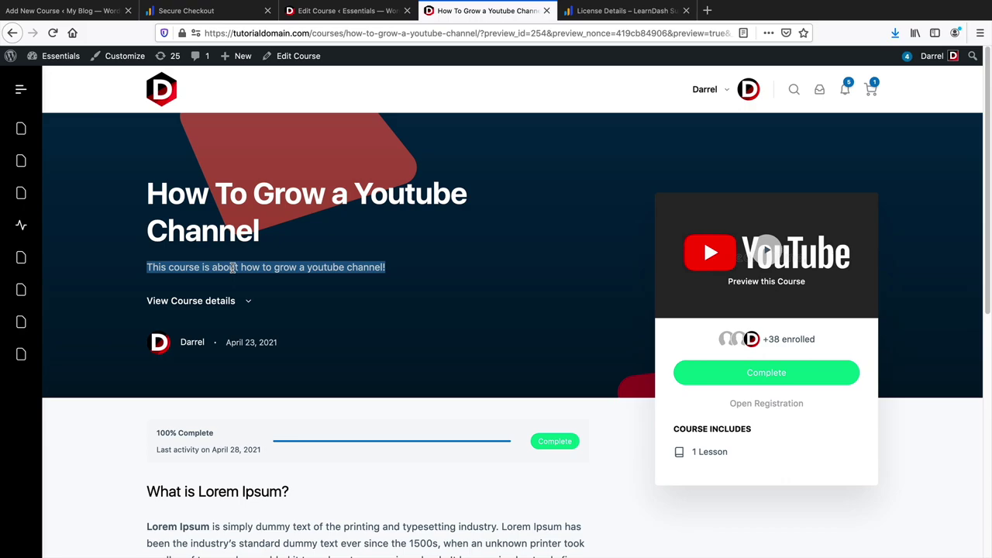
pyautogui.moveTo(288, 225); pyautogui.dragTo(144, 192)
pyautogui.moveTo(158, 267); pyautogui.dragTo(384, 271)
pyautogui.hotkey('ctrl', 'shift', 'Tab')
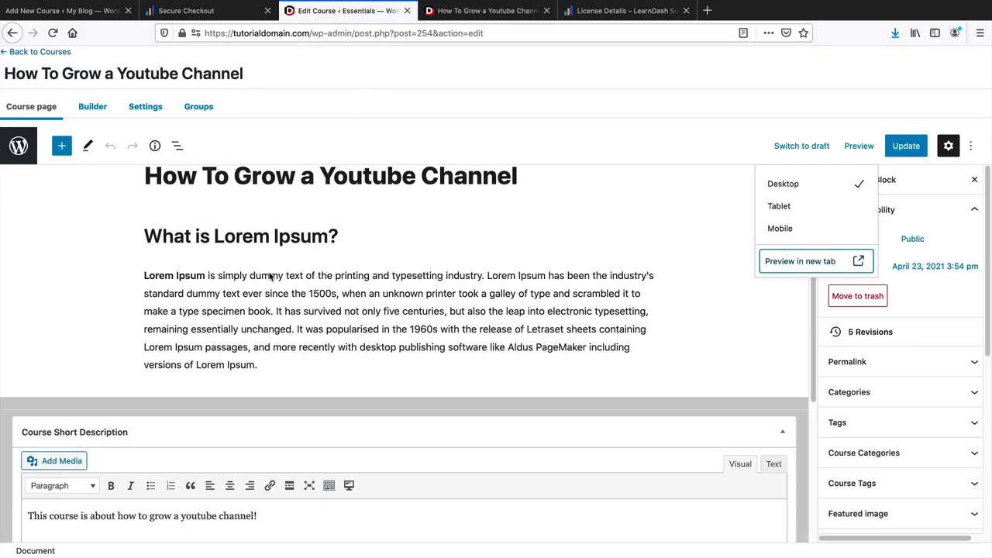
pyautogui.scroll(-3, 245, 293)
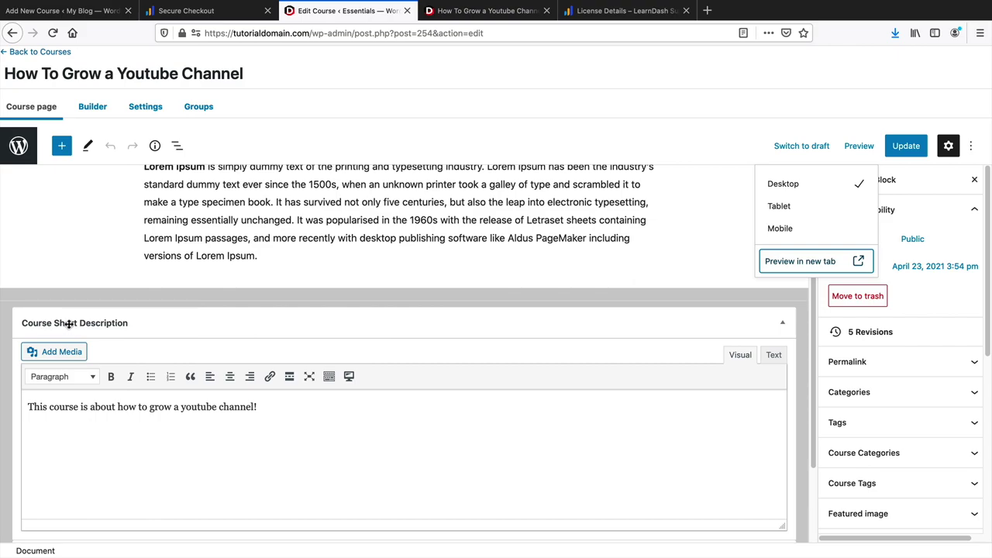
pyautogui.hotkey('ctrl', 'shift', 'Tab')
pyautogui.hotkey('ctrl', 'shift', 'Tab')
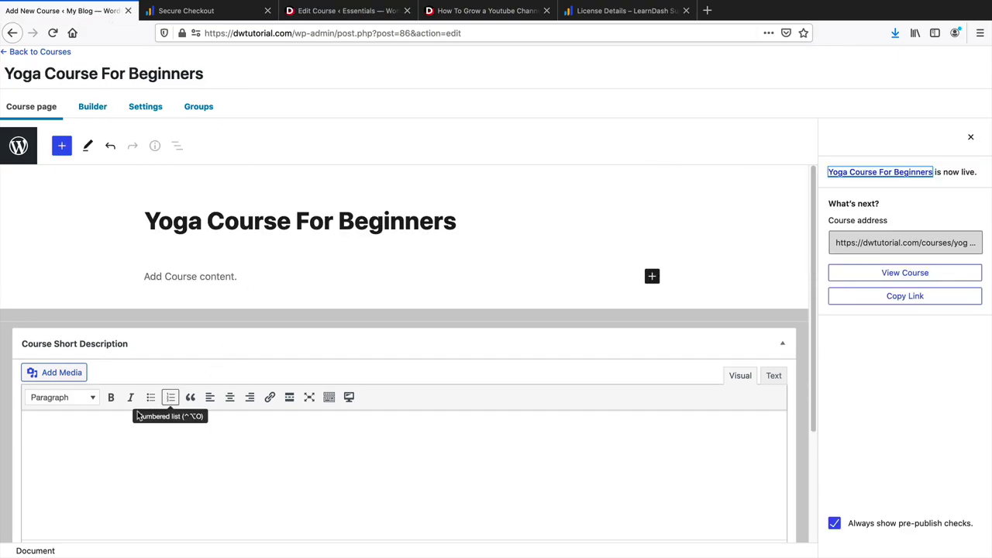
# Copy the example course's description line
pyautogui.click(74, 433)
pyautogui.hotkey('ctrl', 'shift', 'Tab')
pyautogui.hotkey('ctrl', 'shift', 'Tab')
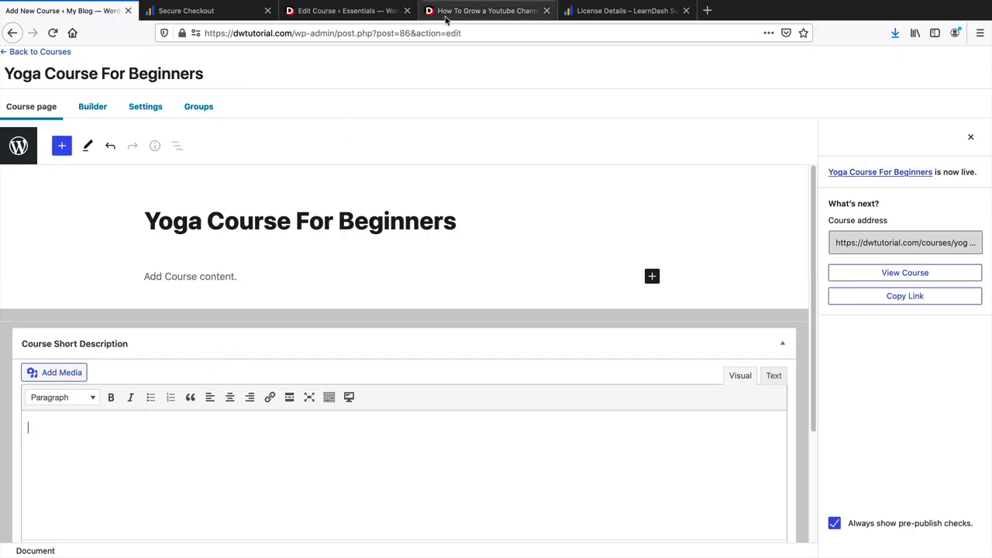
pyautogui.click(287, 267)
pyautogui.tripleClick(287, 266)
pyautogui.rightClick(287, 265)
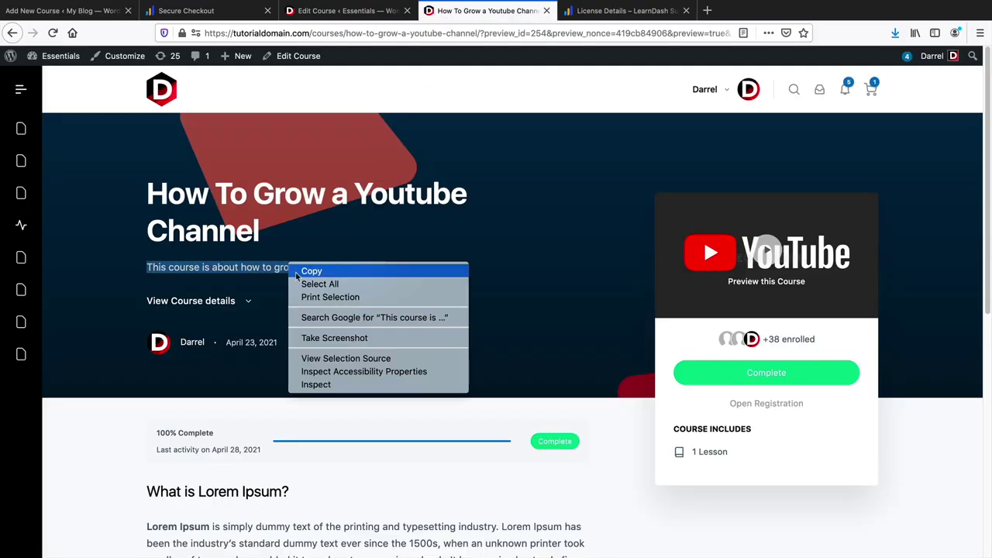
pyautogui.click(310, 268)
pyautogui.click(258, 266)
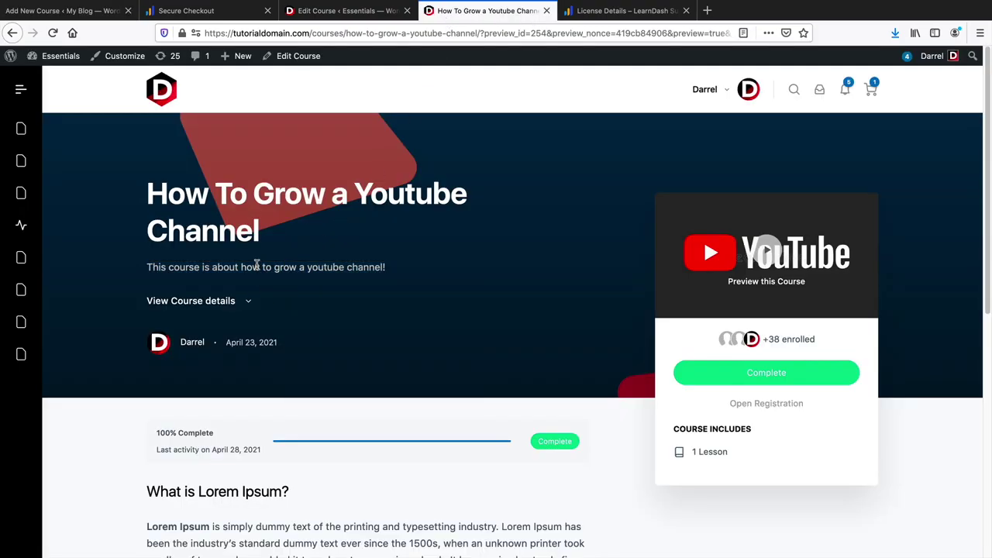
# Enter 'This is a course about yoga for beginners' as the Yoga course short description
pyautogui.hotkey('ctrl', 'Tab')
pyautogui.hotkey('ctrl', 'Tab')
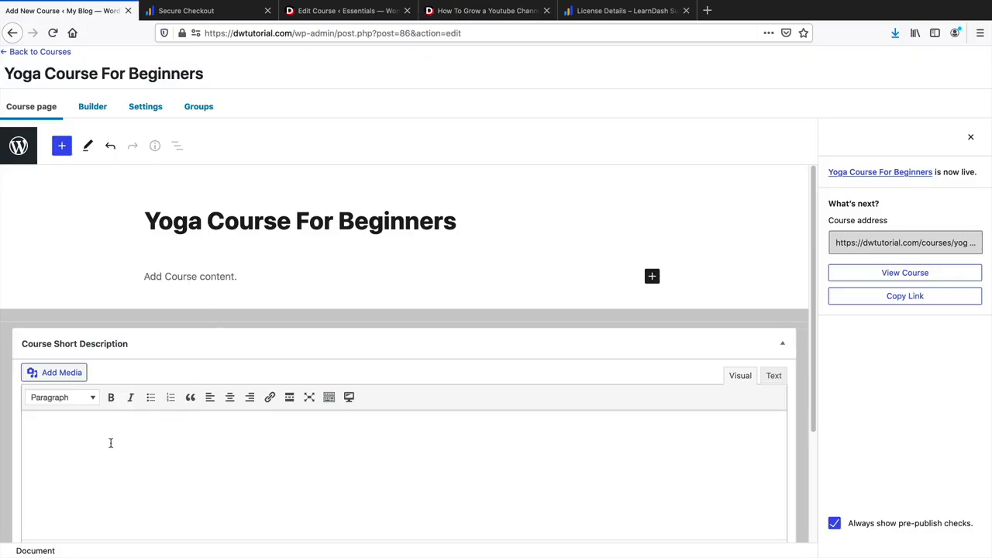
pyautogui.click(110, 443)
pyautogui.write('This is a course about yo')
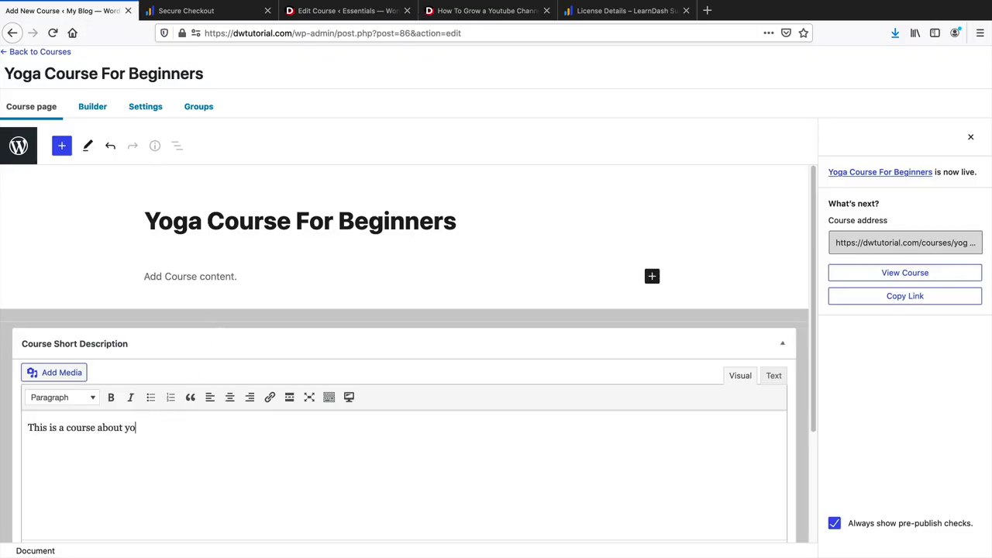
pyautogui.write('ga for beginners')
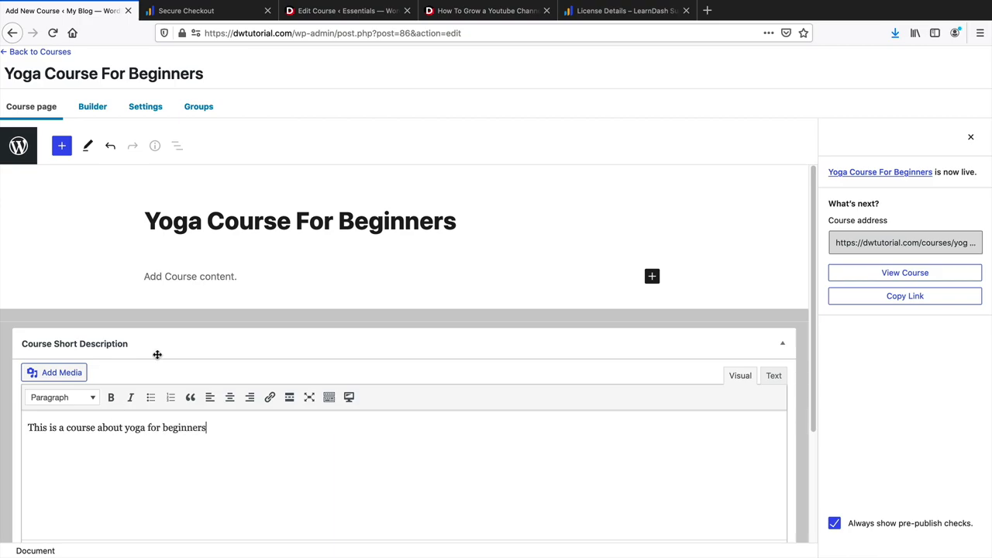
pyautogui.click(219, 276)
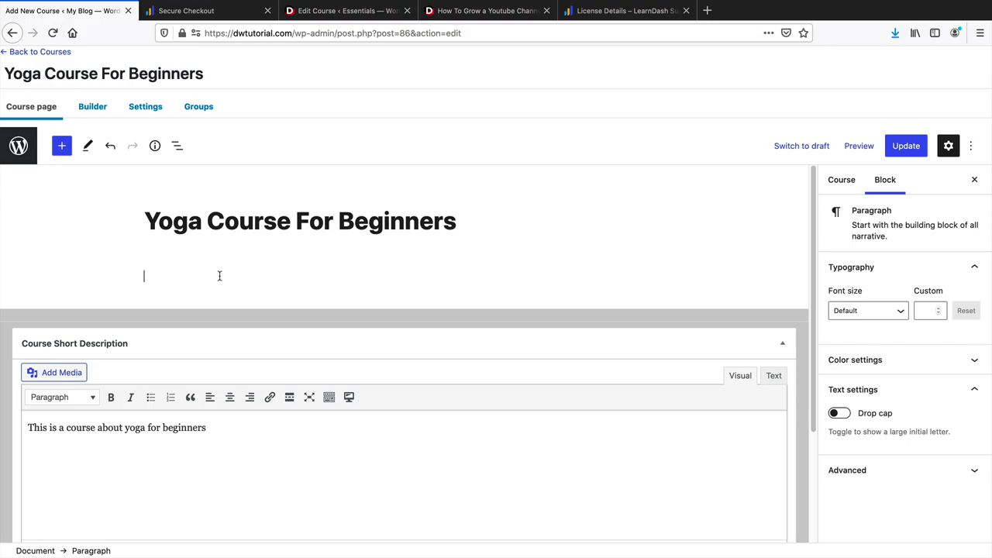
# Copy the 'What is Lorem Ipsum?' heading and paragraph from the example course page
pyautogui.click(488, 11)
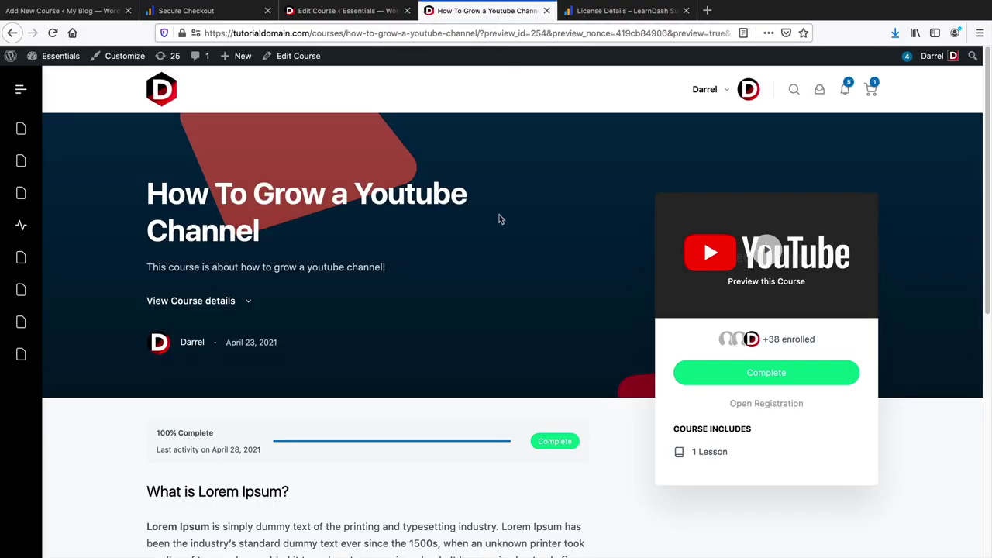
pyautogui.scroll(-3, 281, 372)
pyautogui.moveTo(289, 446); pyautogui.dragTo(144, 310)
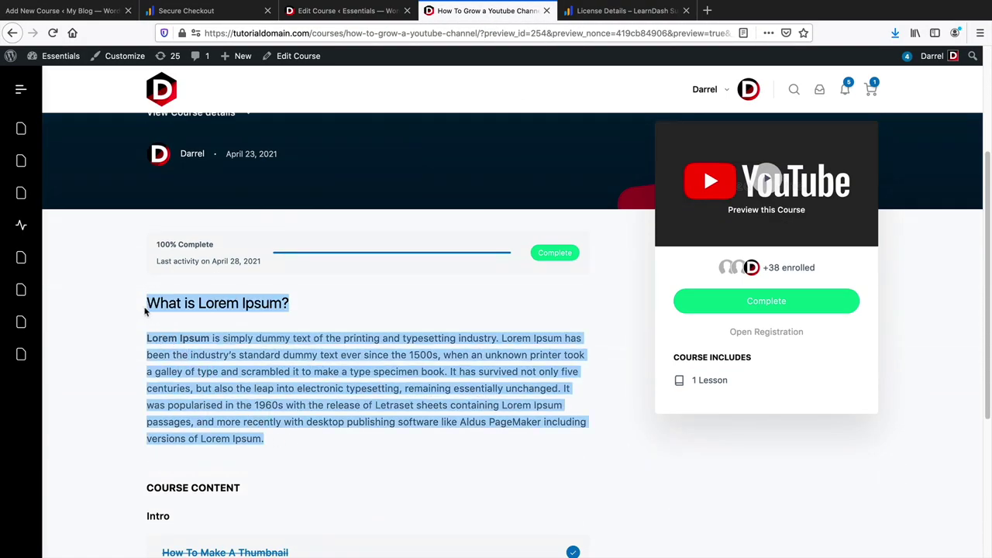
pyautogui.rightClick(152, 296)
pyautogui.click(177, 306)
# Paste the Lorem Ipsum heading and paragraph into the Yoga course content
pyautogui.click(329, 17)
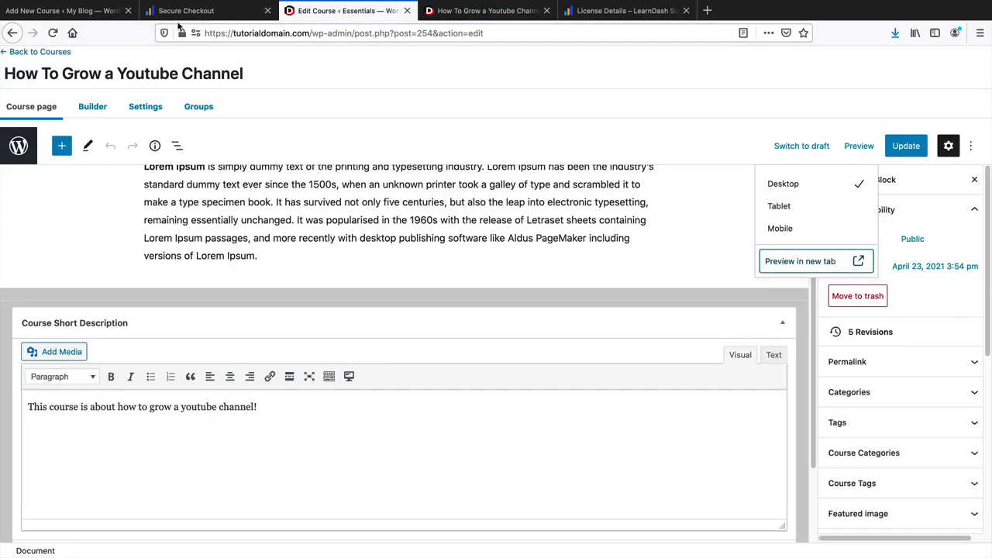
pyautogui.click(71, 16)
pyautogui.rightClick(162, 274)
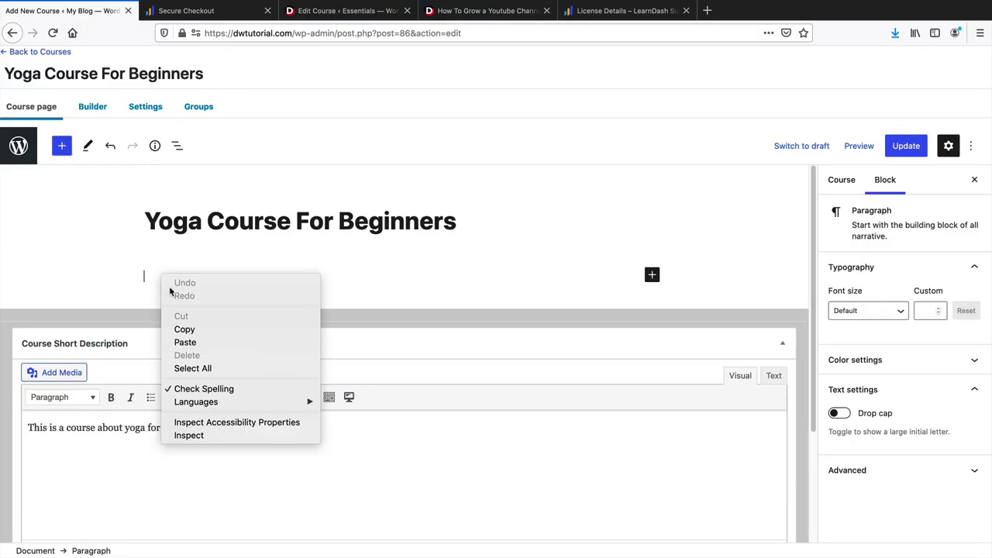
pyautogui.click(186, 342)
pyautogui.scroll(-5, 309, 322)
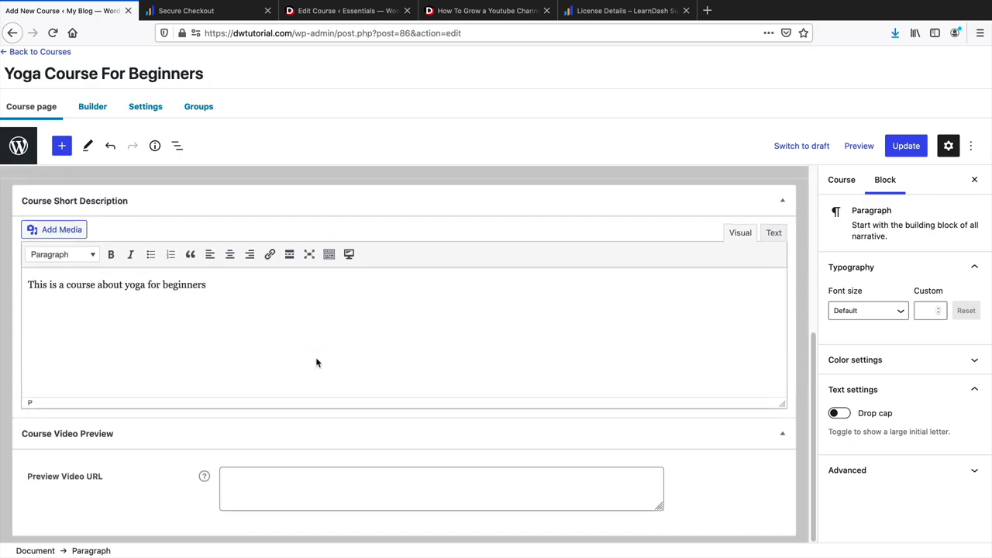
pyautogui.scroll(5, 316, 362)
pyautogui.click(338, 223)
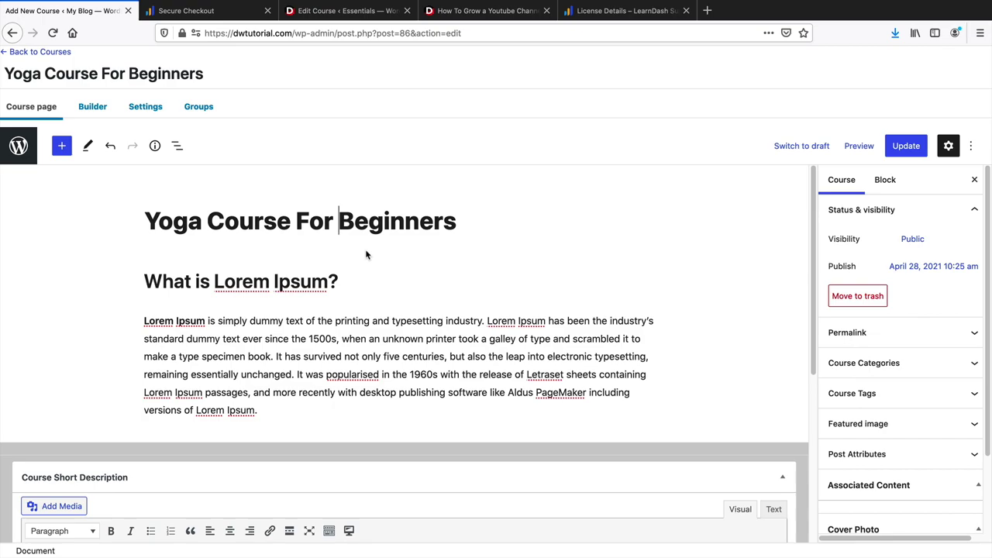
# Play the reference course's YouTube preview video to get its link
pyautogui.scroll(-5, 366, 256)
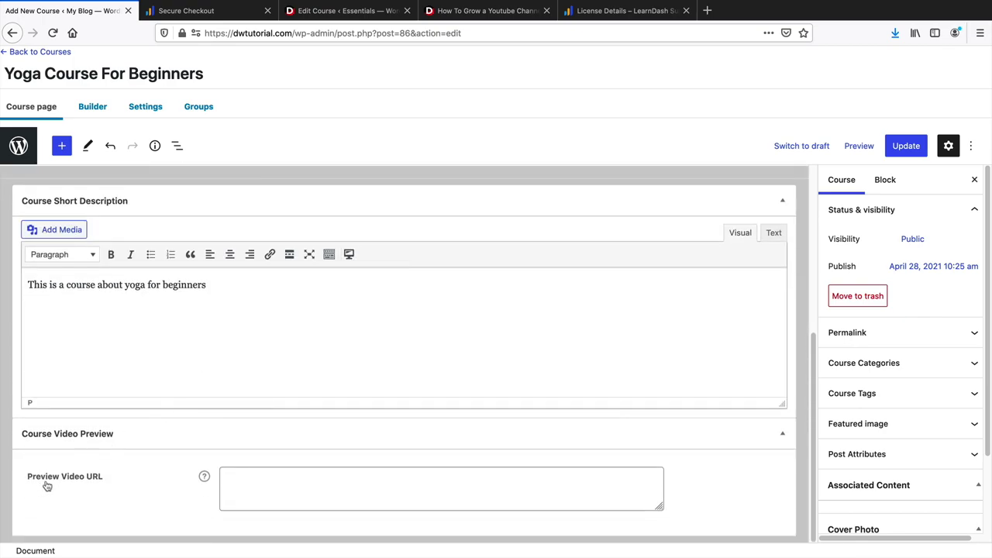
pyautogui.click(465, 11)
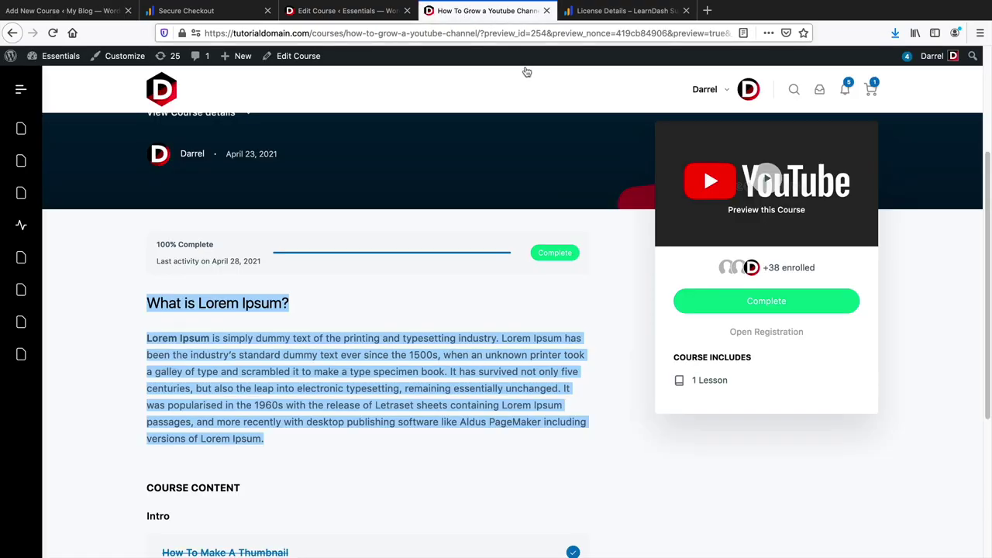
pyautogui.scroll(3, 489, 253)
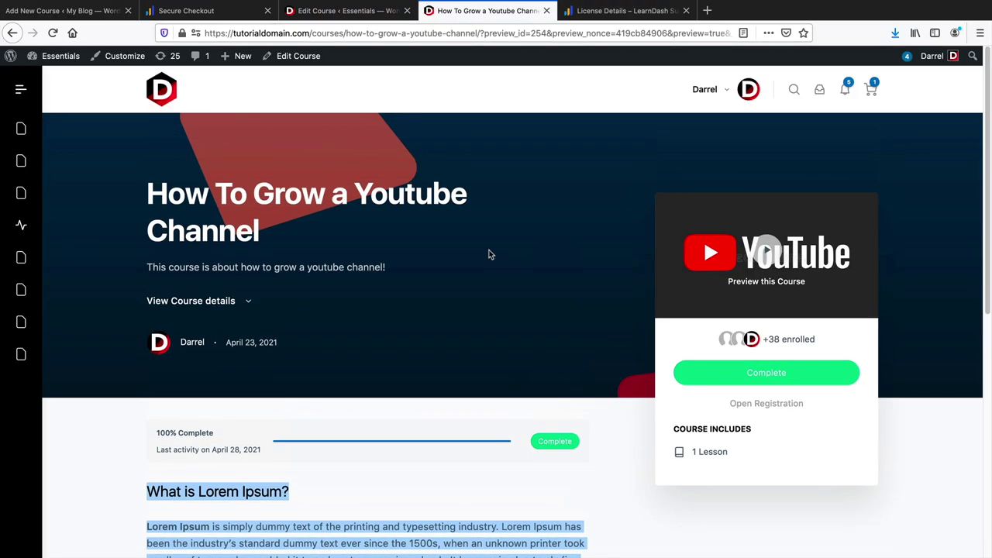
pyautogui.click(767, 253)
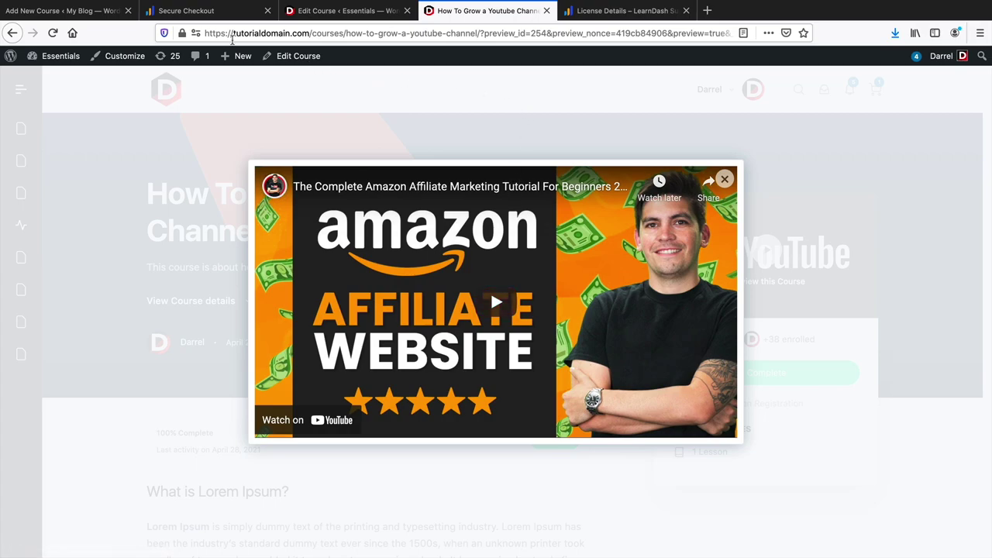
# Paste the YouTube link as the Preview Video URL and update the course
pyautogui.click(80, 16)
pyautogui.click(235, 481)
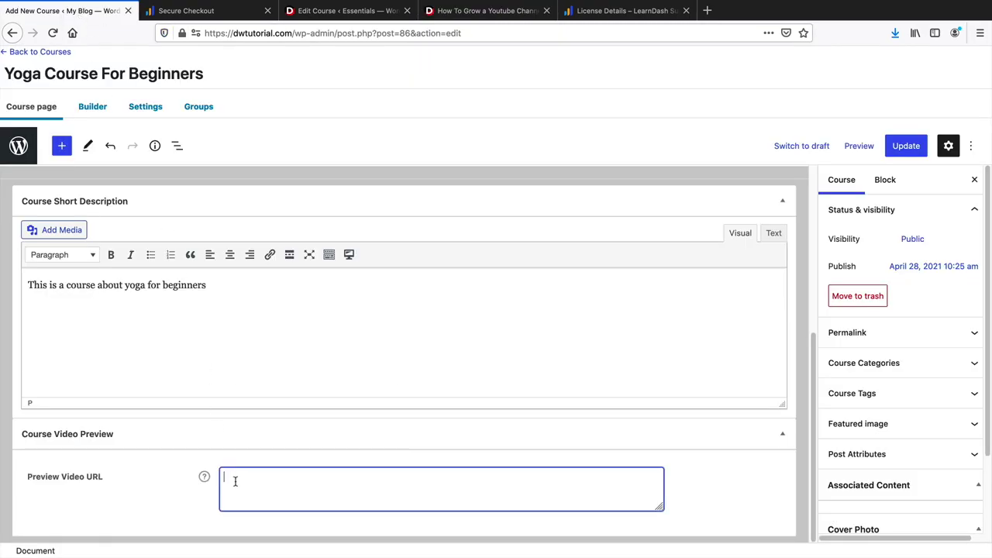
pyautogui.rightClick(235, 480)
pyautogui.click(262, 459)
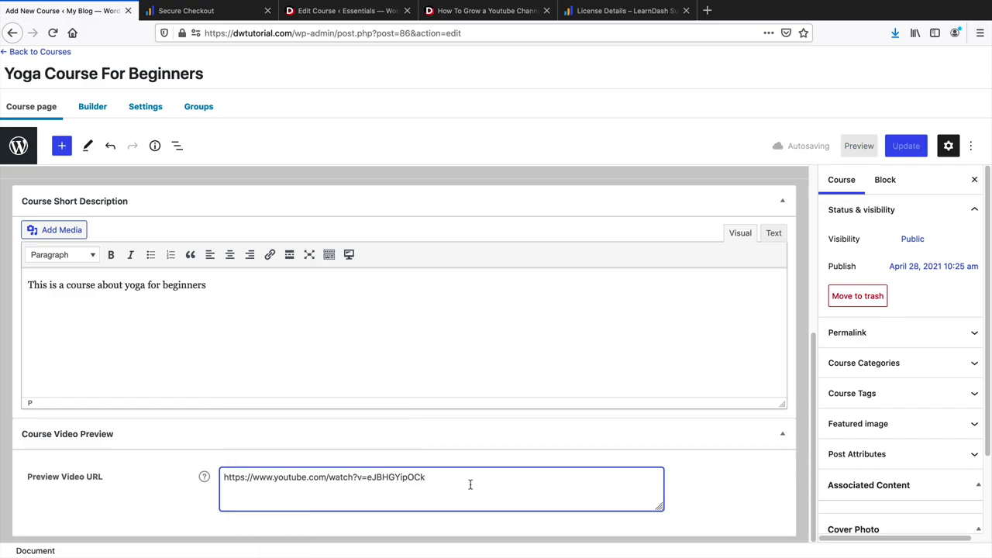
pyautogui.click(905, 146)
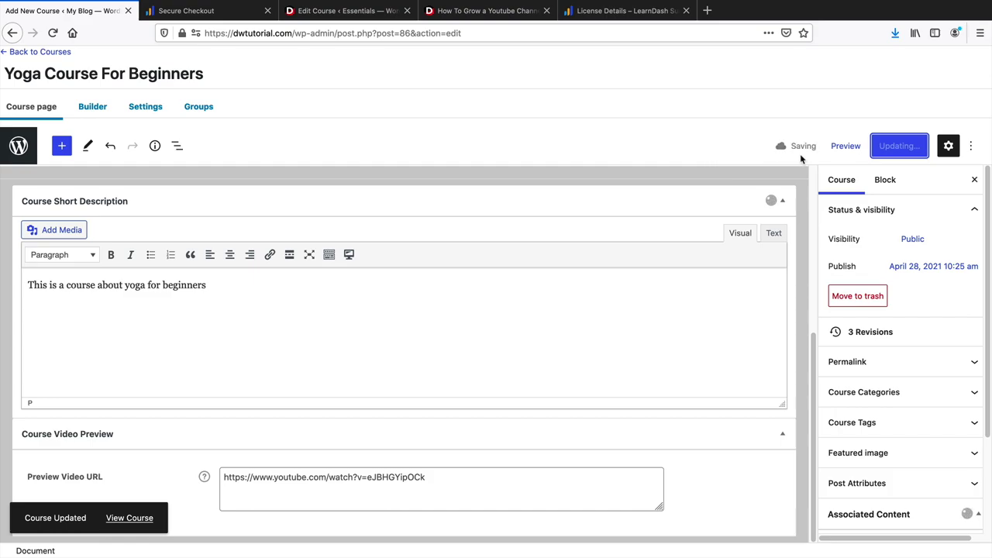
# Preview the course in a new tab, checking title, description and video, then return
pyautogui.click(860, 147)
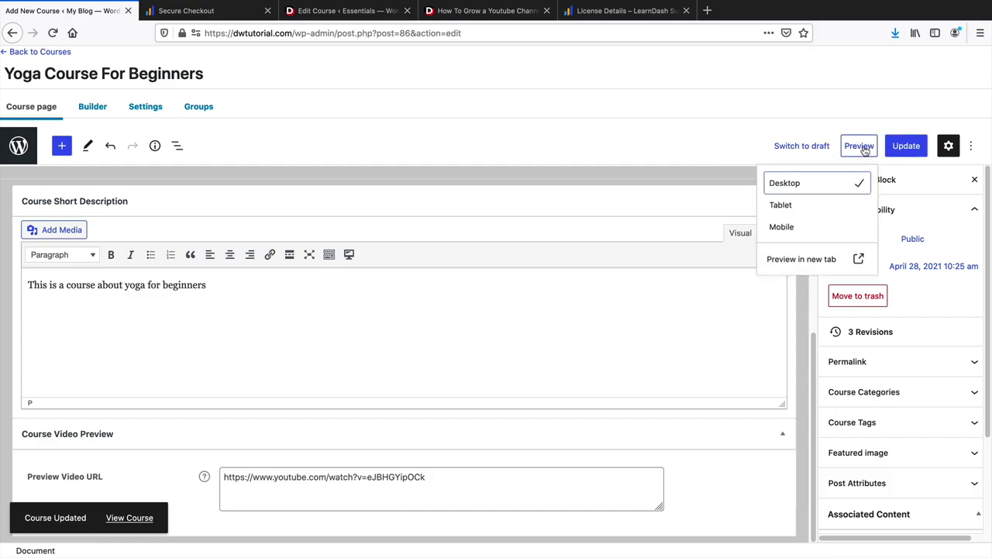
pyautogui.click(806, 264)
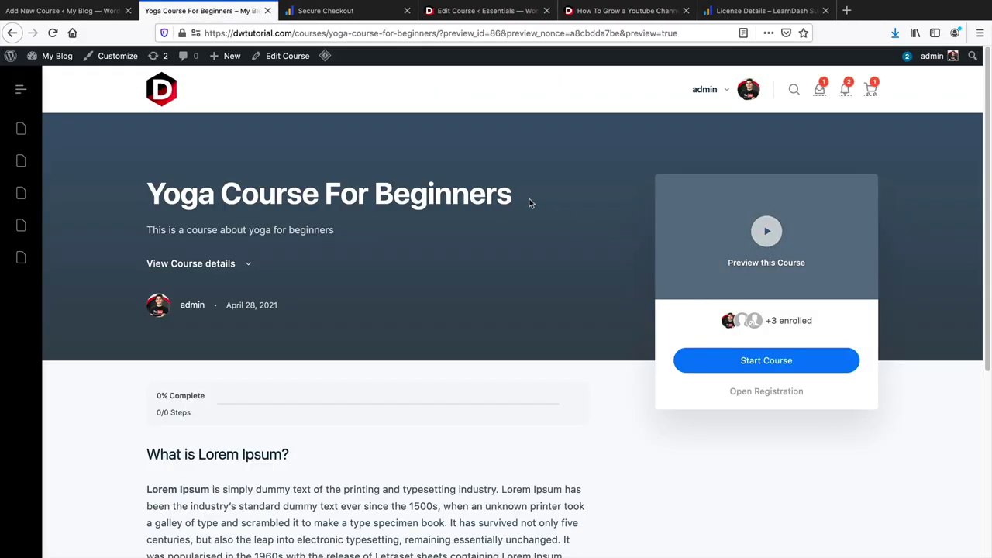
pyautogui.moveTo(530, 203); pyautogui.dragTo(129, 196)
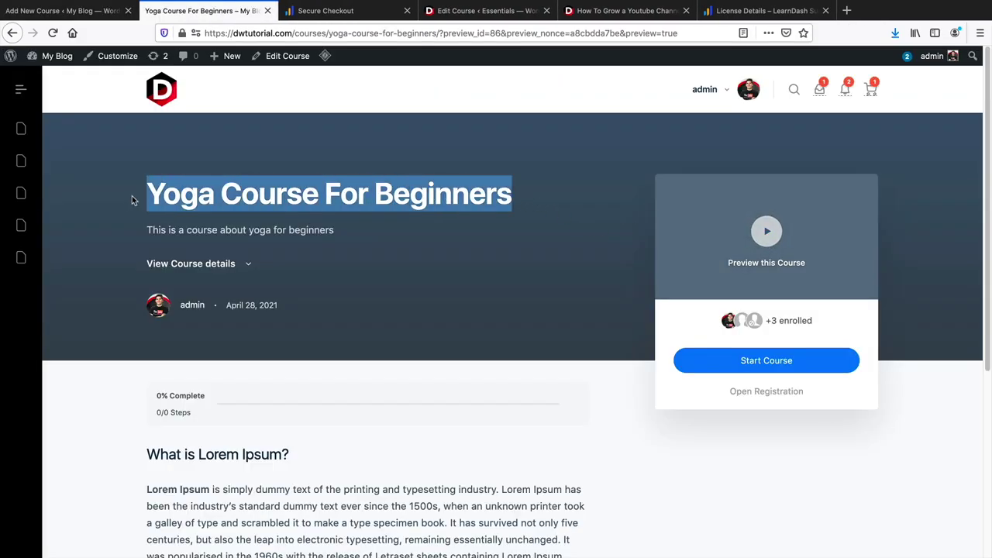
pyautogui.moveTo(346, 232); pyautogui.dragTo(147, 229)
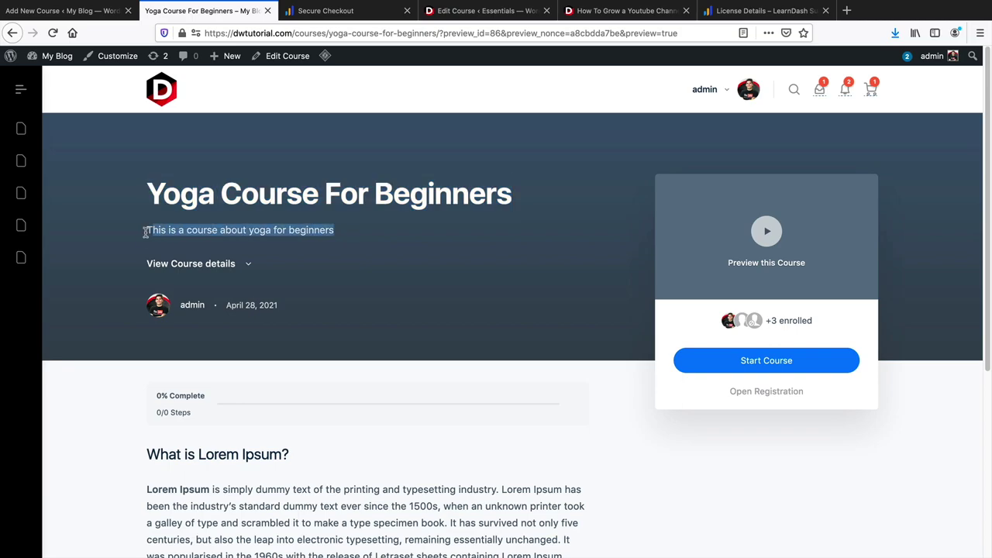
pyautogui.scroll(-3, 223, 233)
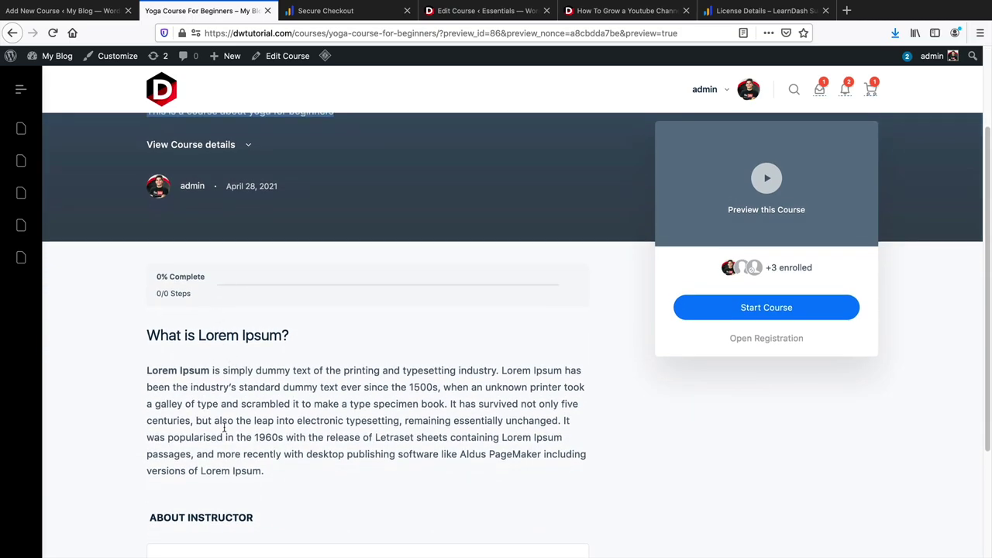
pyautogui.scroll(-2, 225, 419)
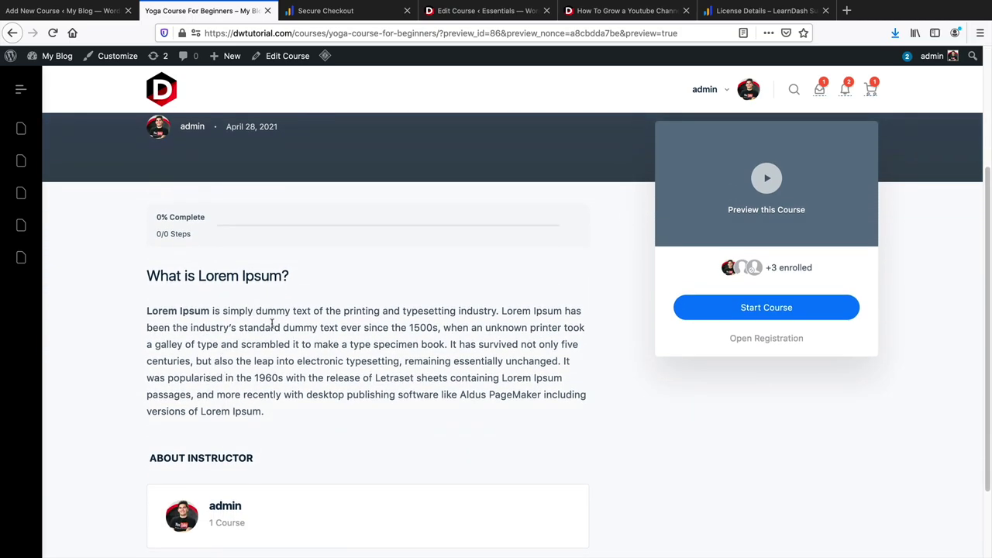
pyautogui.scroll(5, 272, 324)
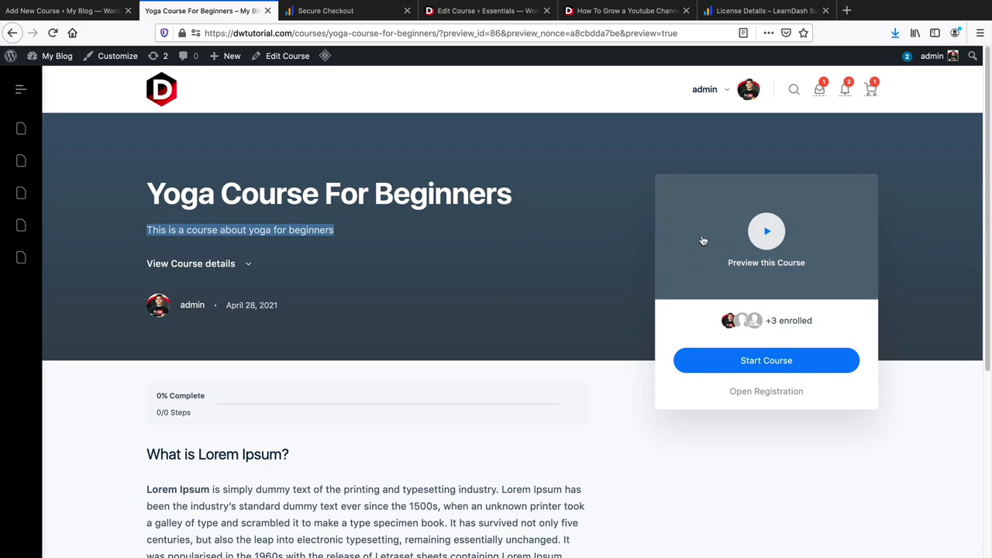
pyautogui.click(64, 12)
pyautogui.click(799, 422)
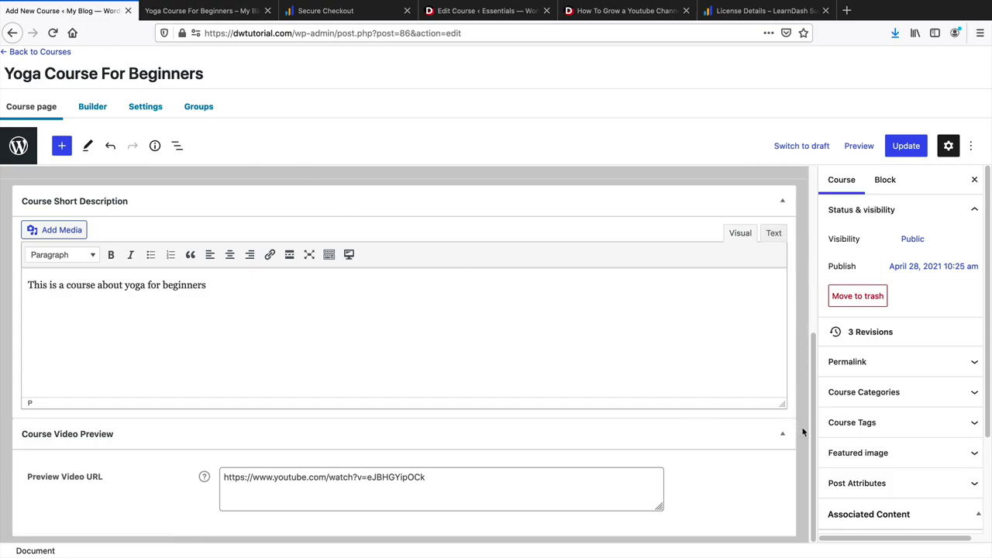
# Upload 119294883-yoga-girl.jpg from the Desktop and make it the Yoga Course For Beginners featured image
pyautogui.scroll(-3, 905, 452)
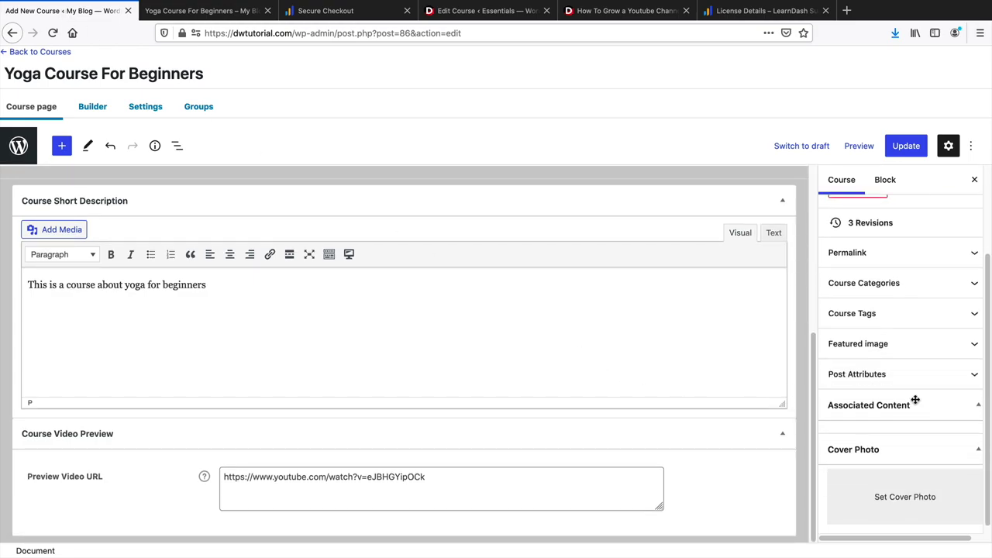
pyautogui.click(931, 346)
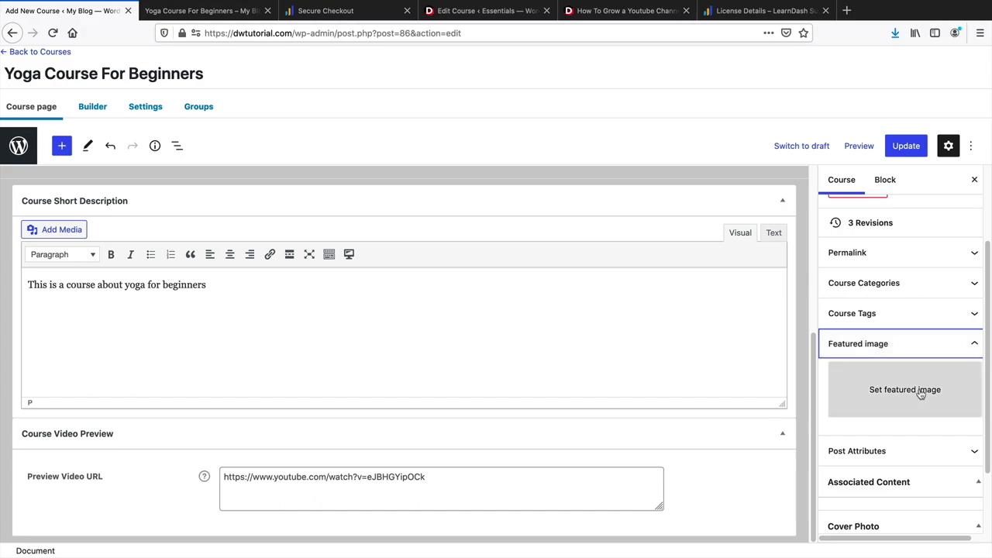
pyautogui.click(921, 395)
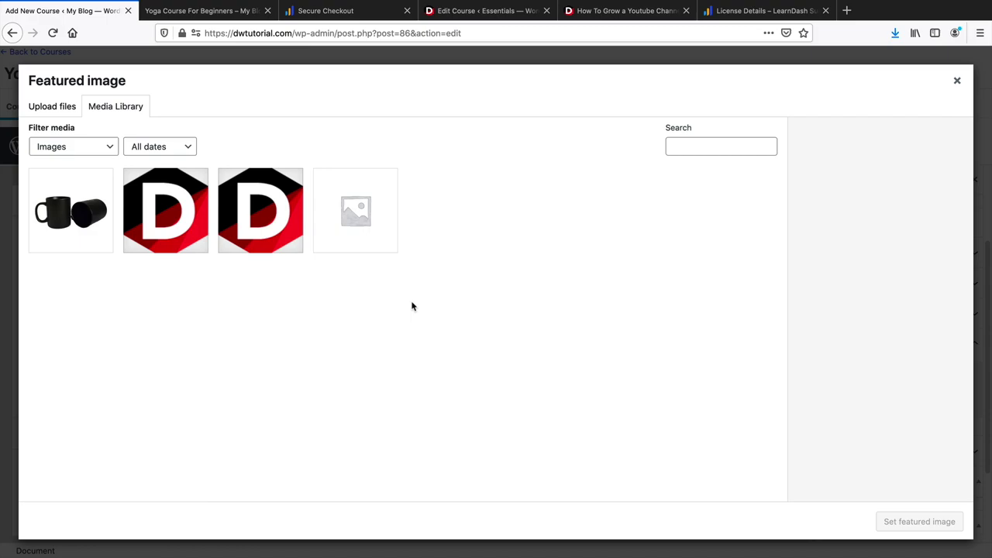
pyautogui.click(65, 107)
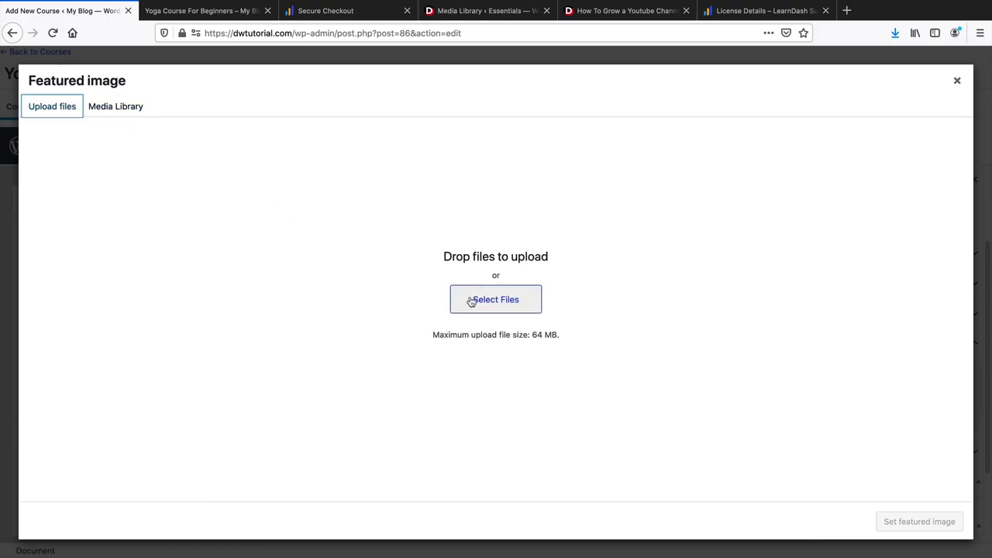
pyautogui.click(470, 302)
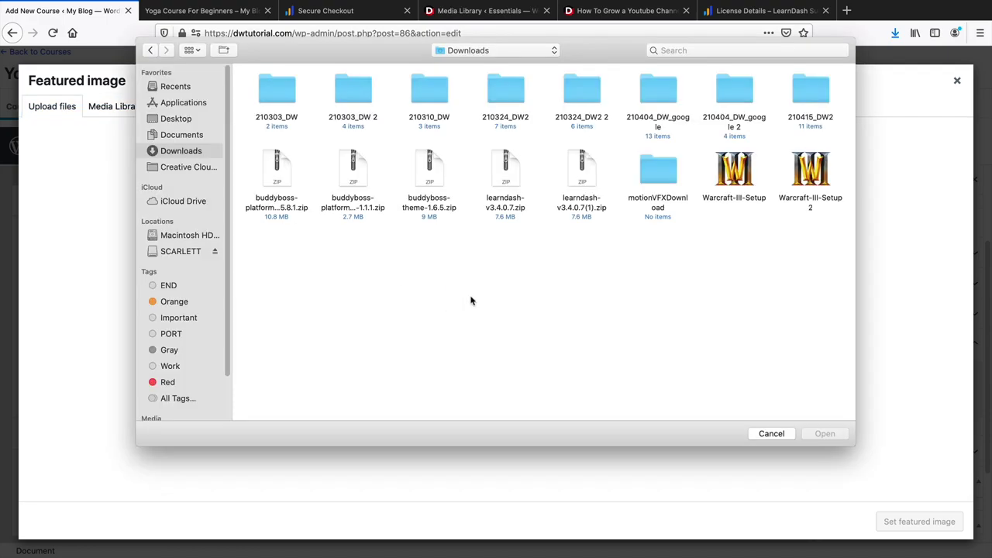
pyautogui.click(165, 120)
pyautogui.doubleClick(433, 101)
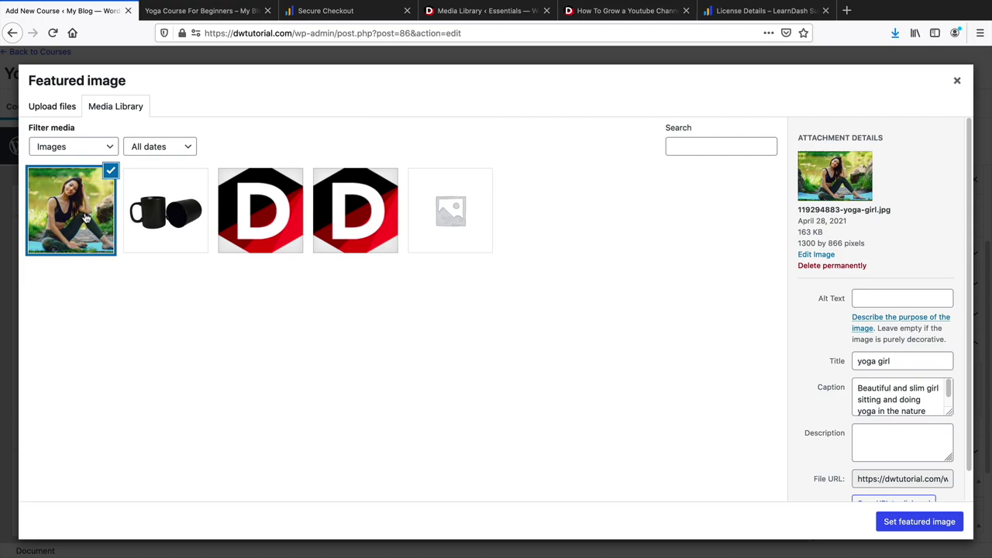
pyautogui.click(886, 521)
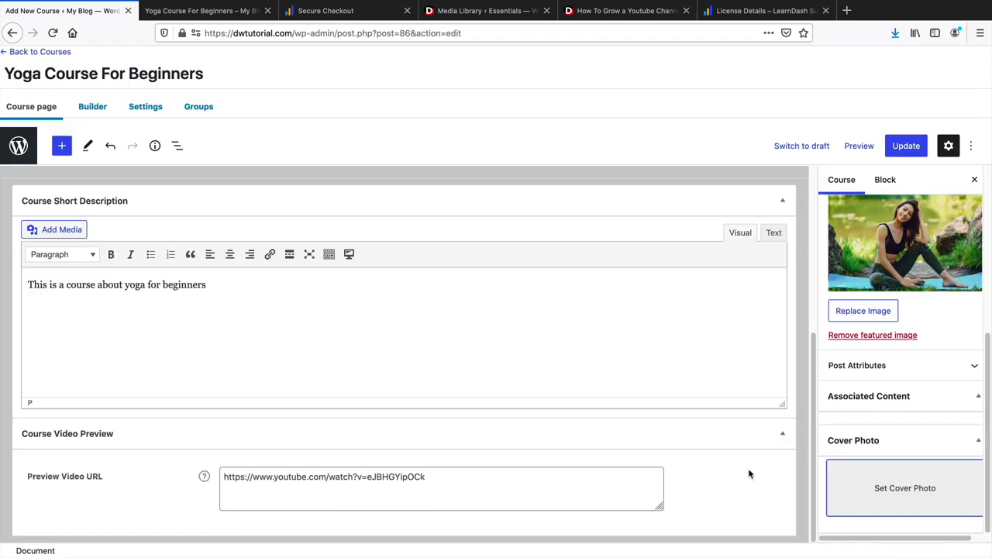
# Choose a cover photo for Yoga Course For Beginners and view the live course page
pyautogui.click(885, 479)
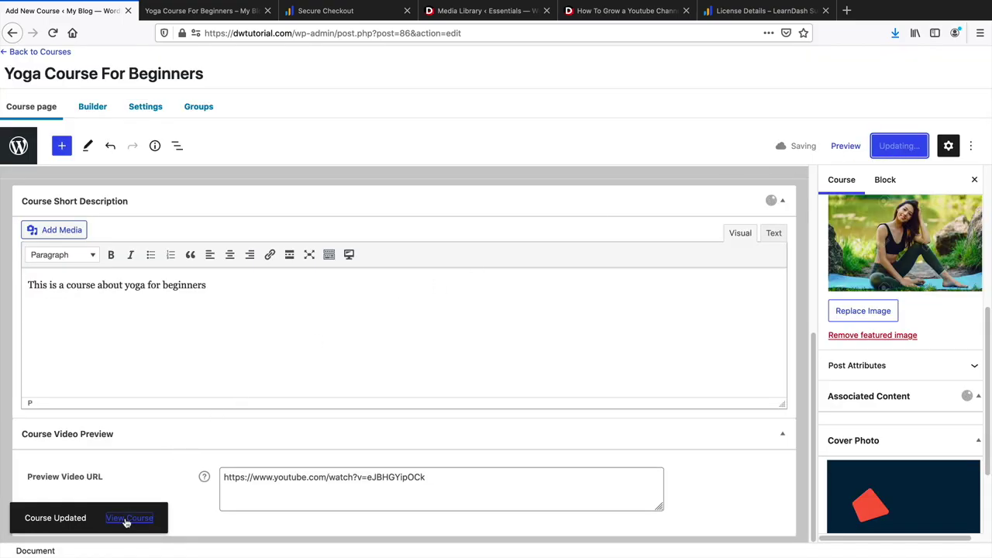
pyautogui.click(127, 519)
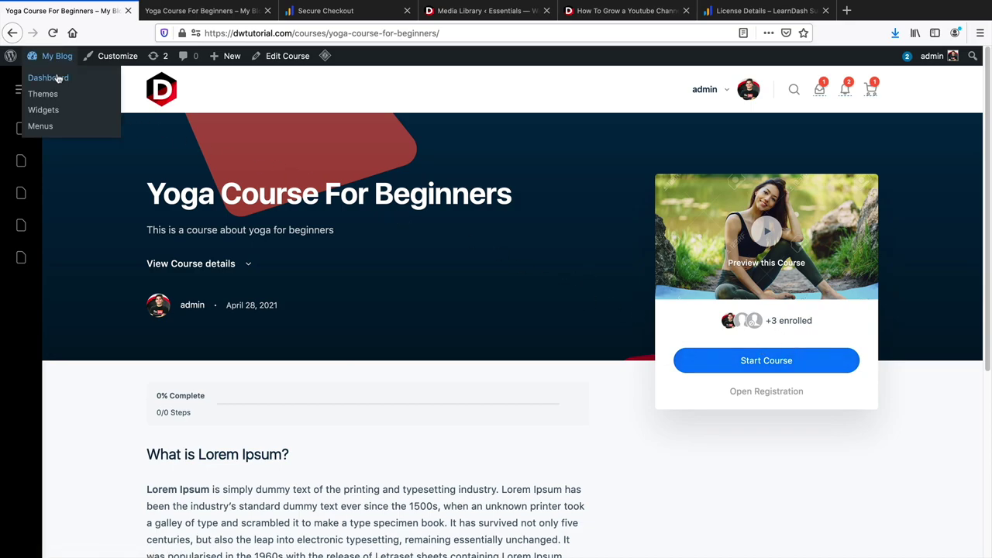
# From the Dashboard, go to LearnDash LMS Lessons and add the first lesson
pyautogui.click(57, 79)
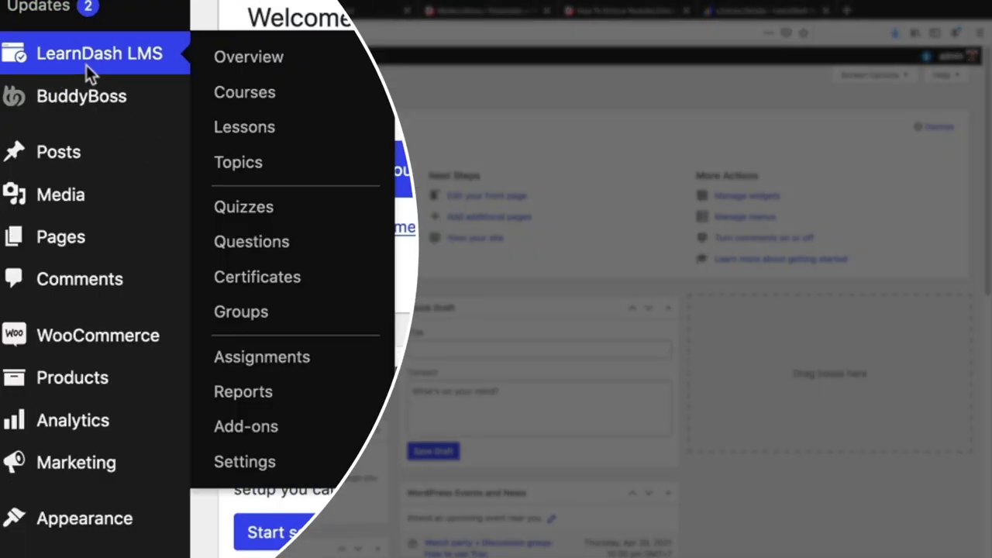
pyautogui.click(262, 130)
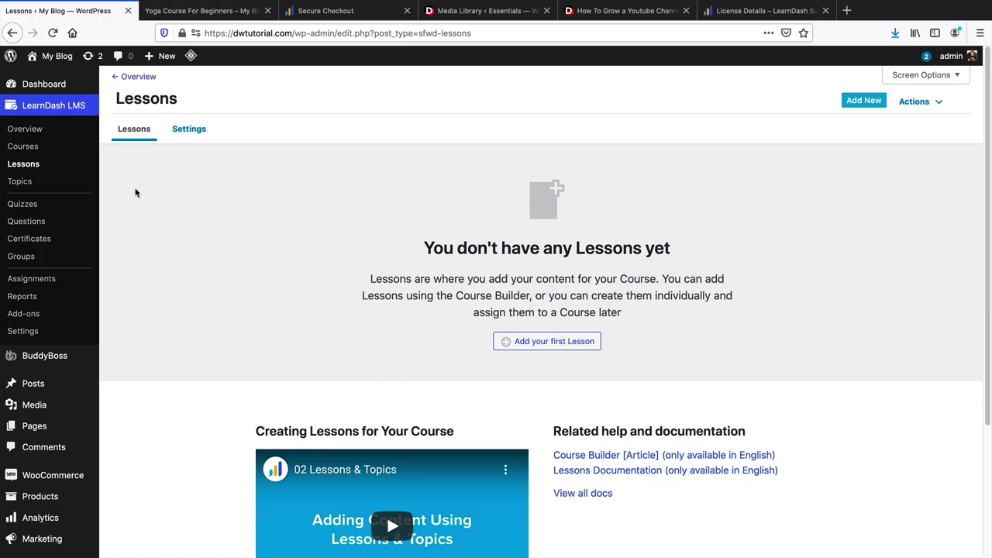
pyautogui.click(554, 346)
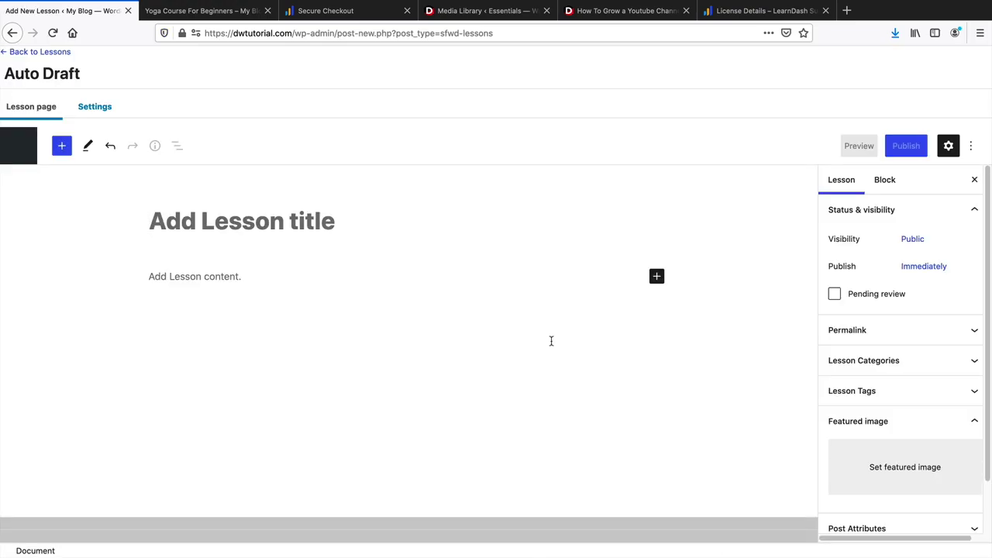
# Title the lesson 'Intro To Yoga' and search the block inserter for 'vid'
pyautogui.write('Intro To')
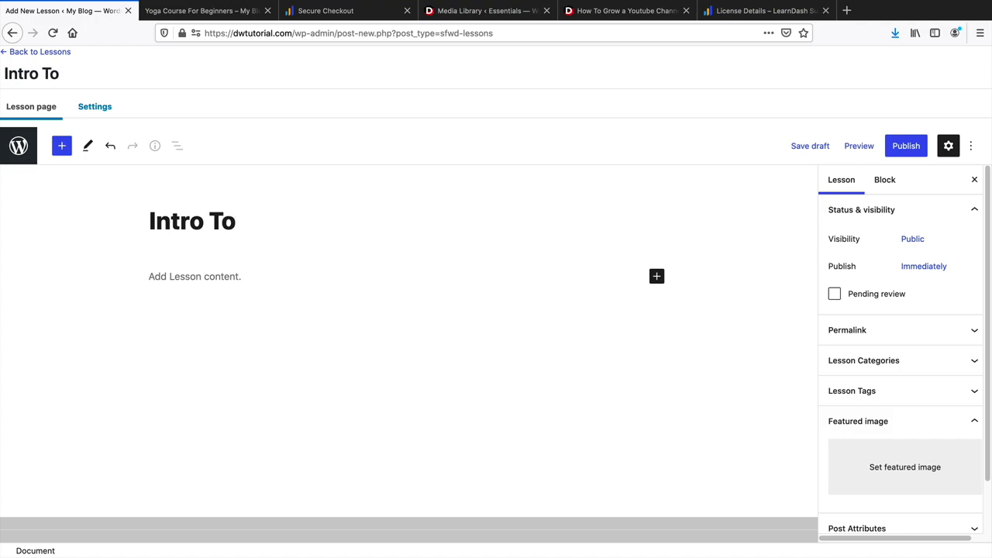
pyautogui.write(' Yoga')
pyautogui.press('Return')
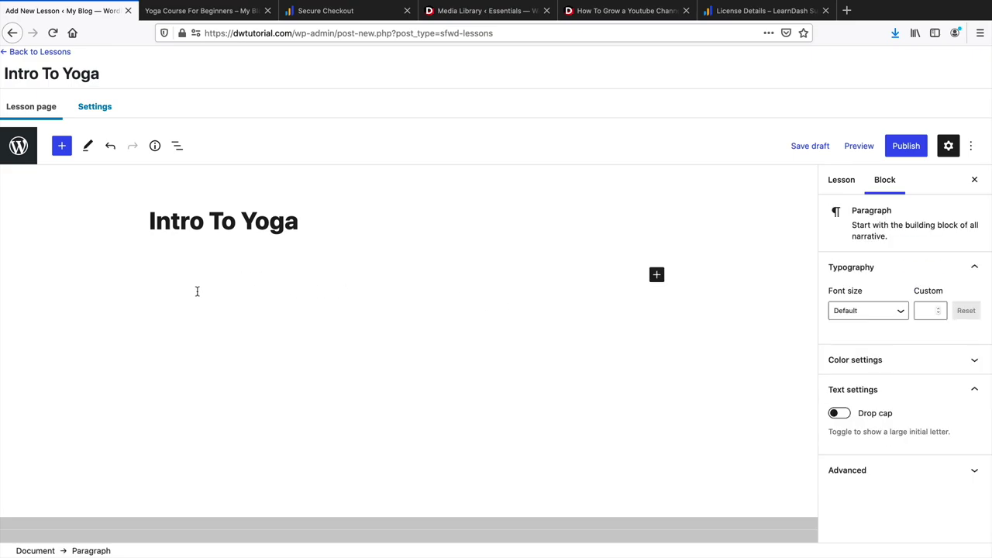
pyautogui.click(196, 264)
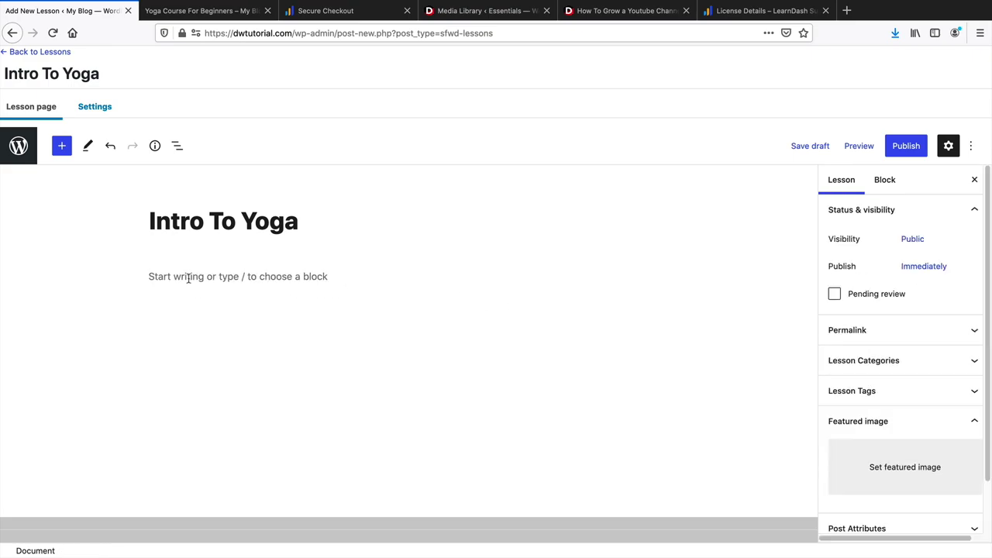
pyautogui.click(188, 279)
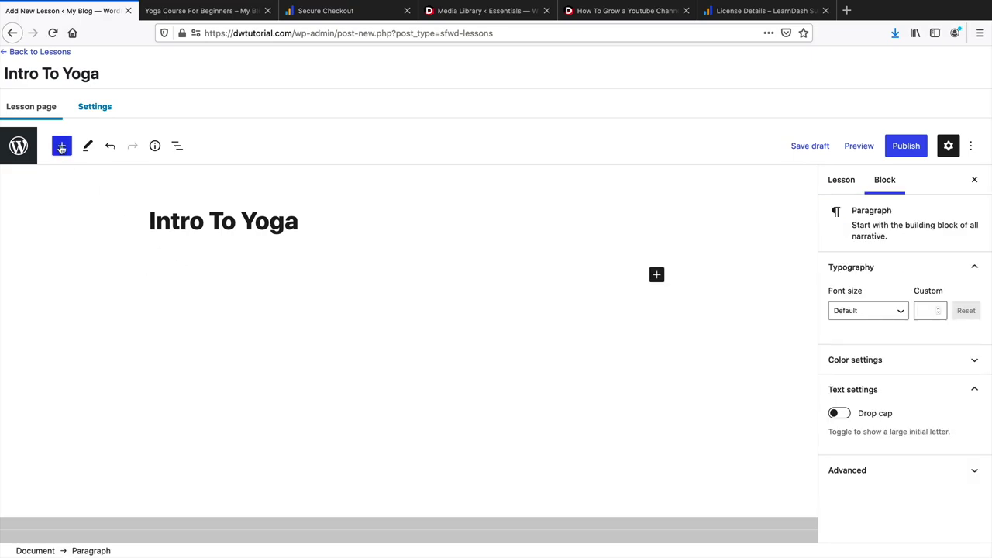
pyautogui.click(61, 147)
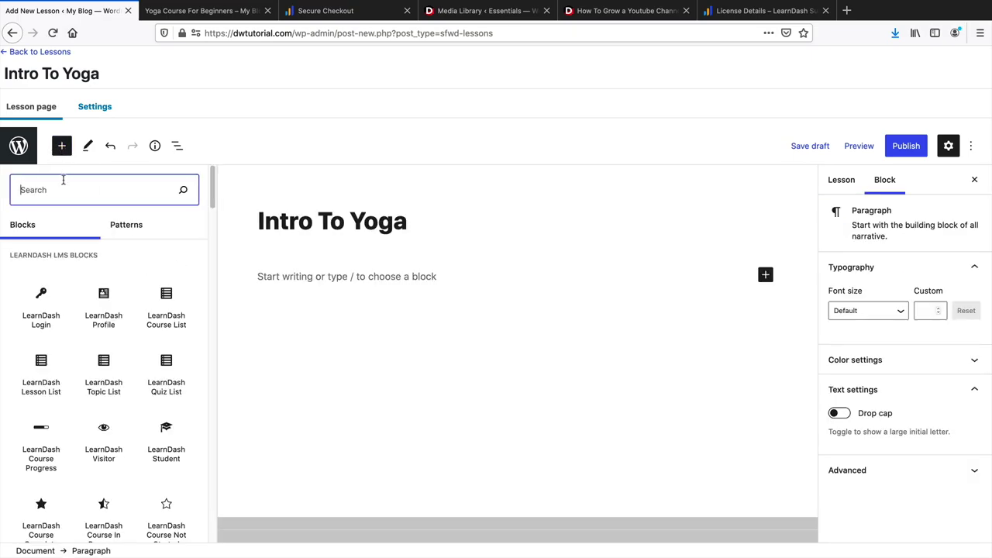
pyautogui.write('vid')
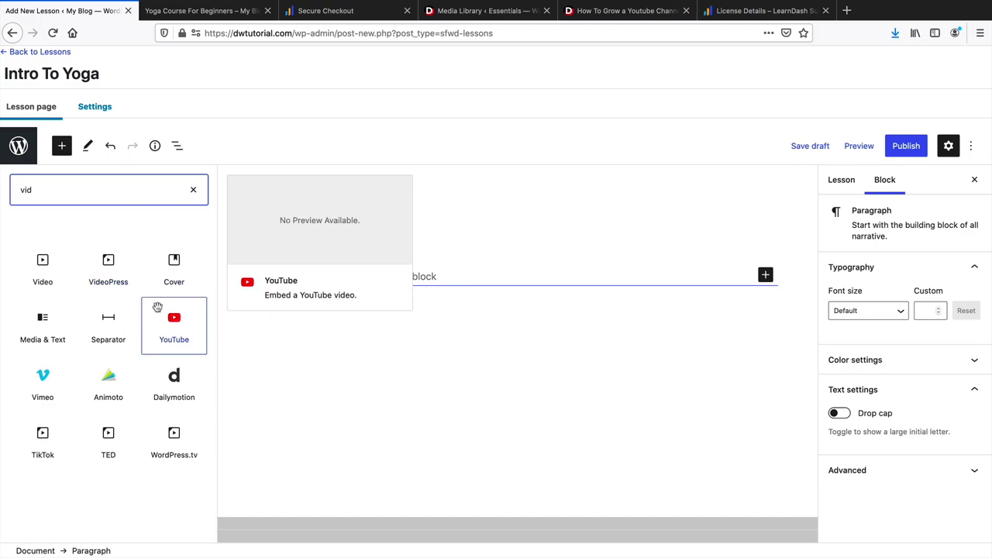
# Add a YouTube block, paste the video link and embed it in the lesson body
pyautogui.click(173, 319)
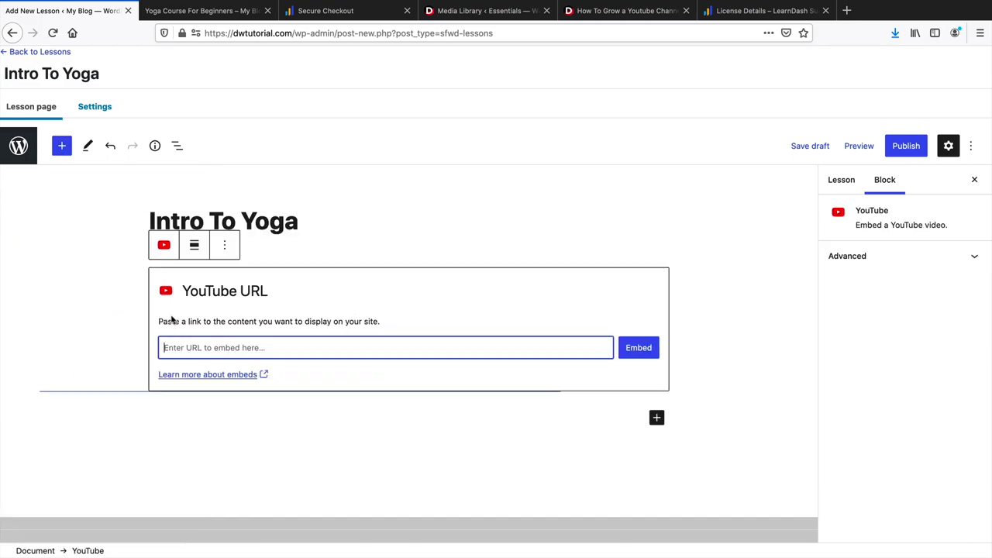
pyautogui.rightClick(282, 353)
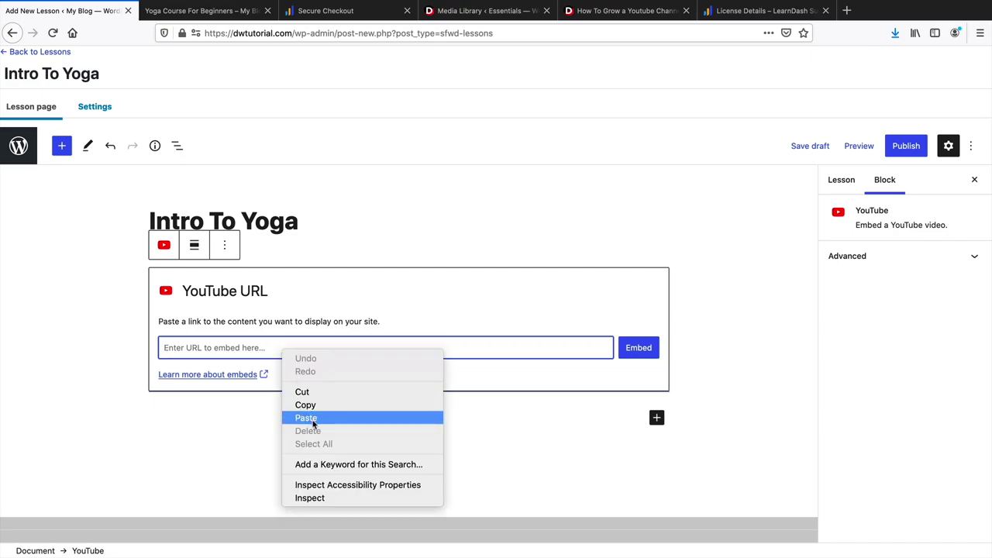
pyautogui.click(314, 419)
pyautogui.rightClick(195, 343)
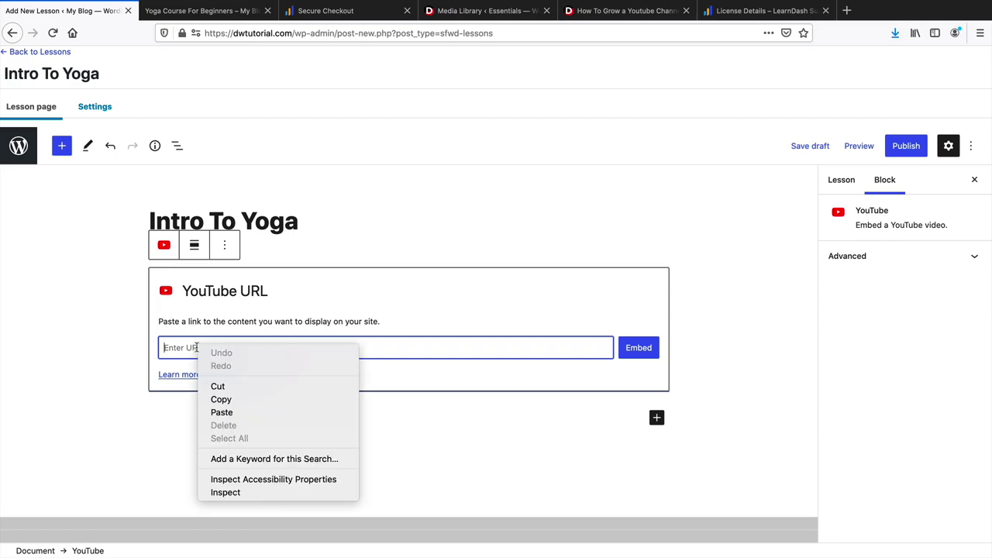
pyautogui.click(211, 409)
pyautogui.click(630, 349)
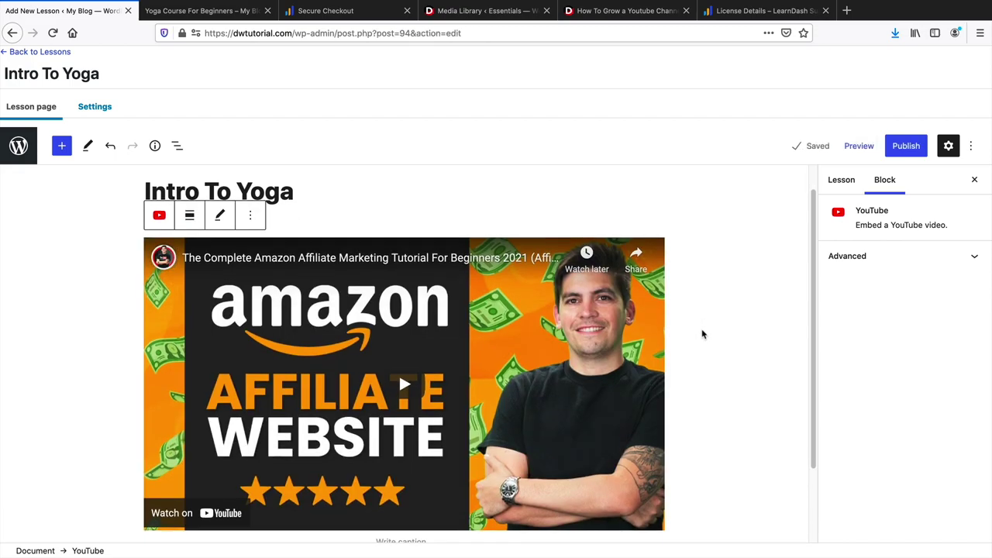
pyautogui.scroll(-2, 703, 334)
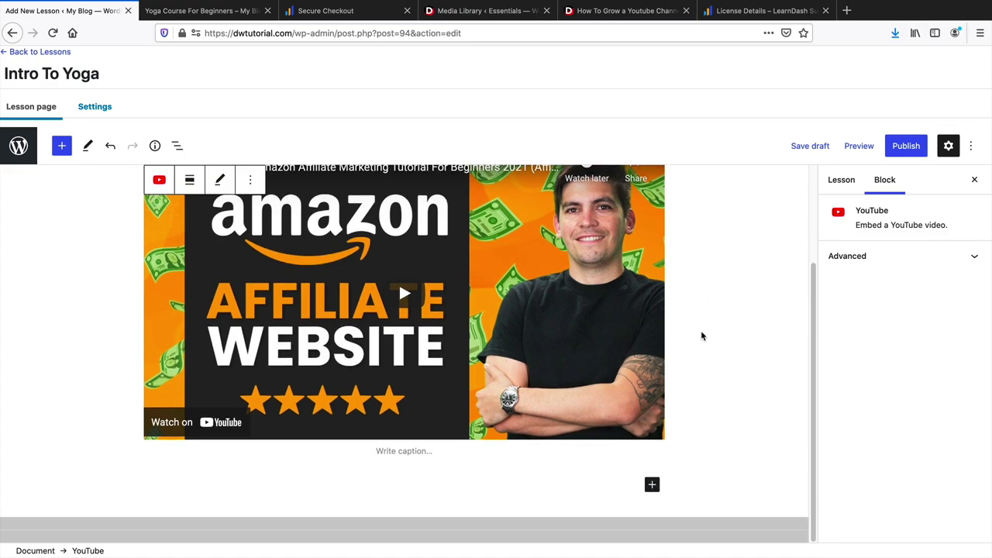
pyautogui.click(344, 483)
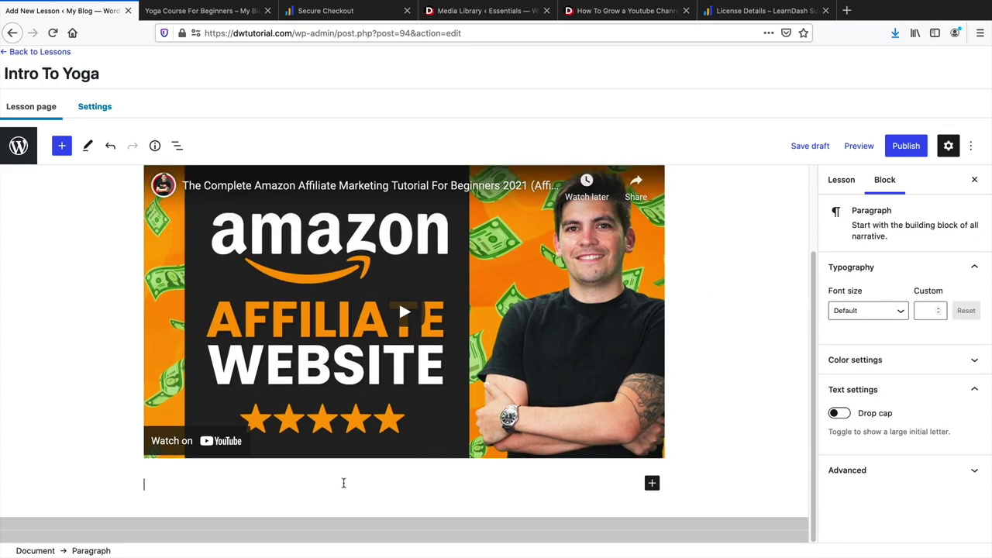
# Write 'talk about the course! Welcome to our course!' and add a 'Download Here' line to link
pyautogui.write('talk about the cour')
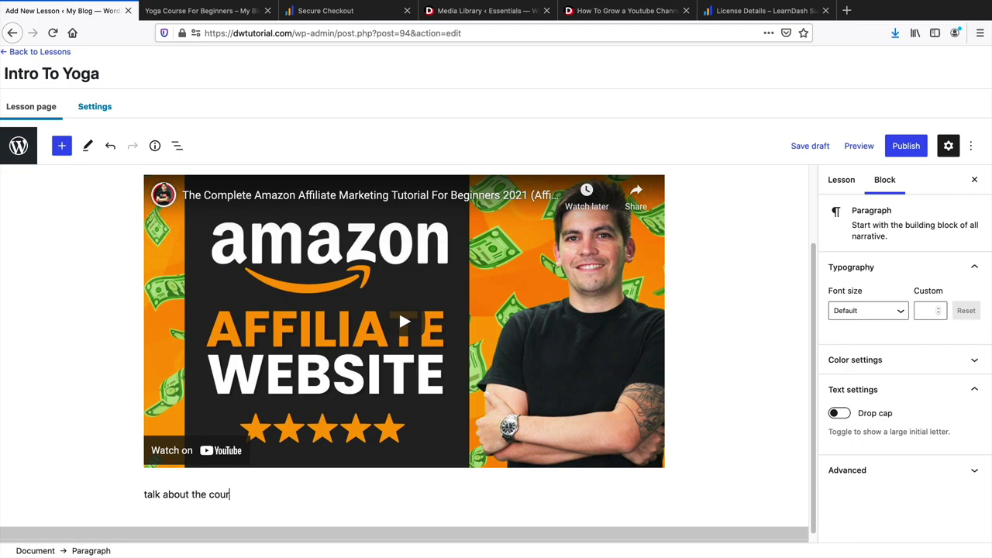
pyautogui.write('se! Welcome to our ')
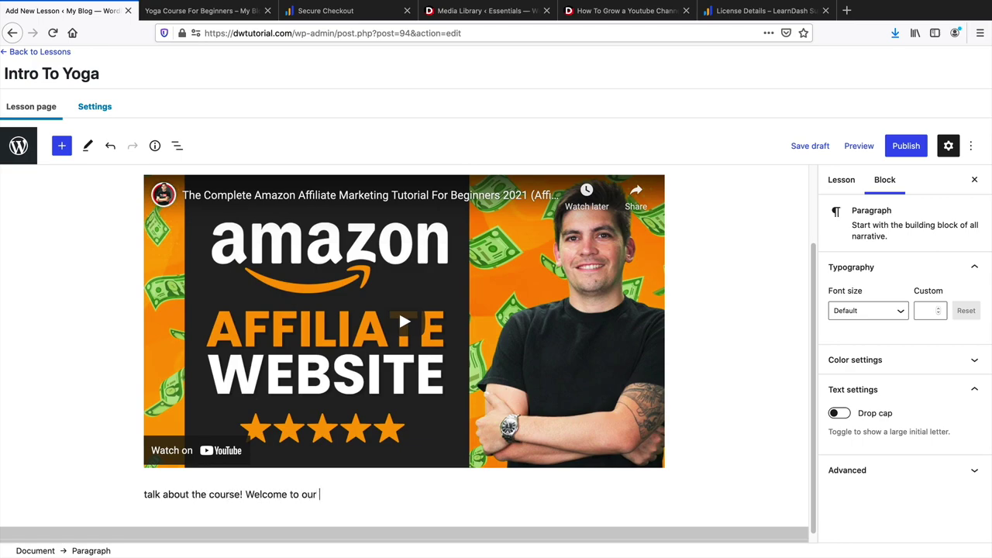
pyautogui.write('course!')
pyautogui.scroll(-1, 345, 487)
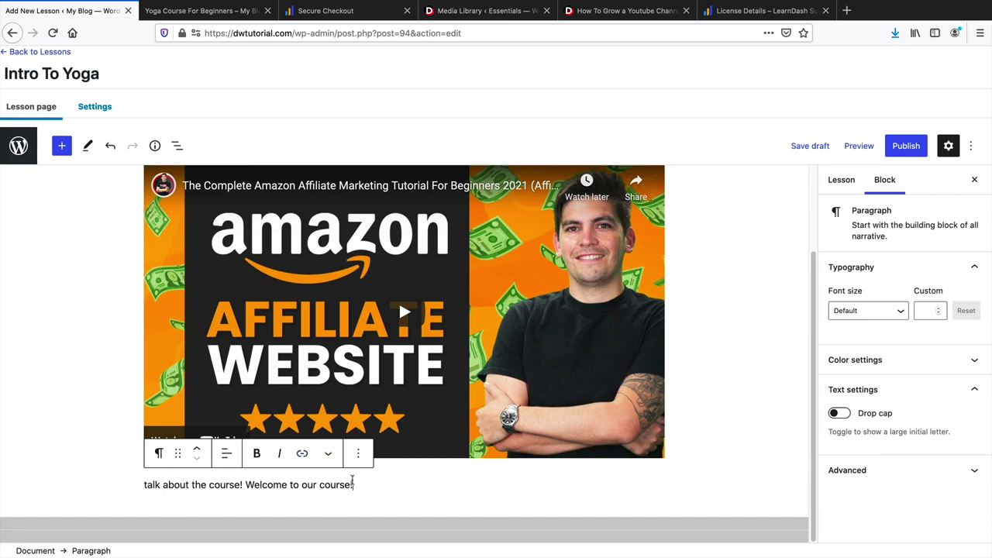
pyautogui.press('Return')
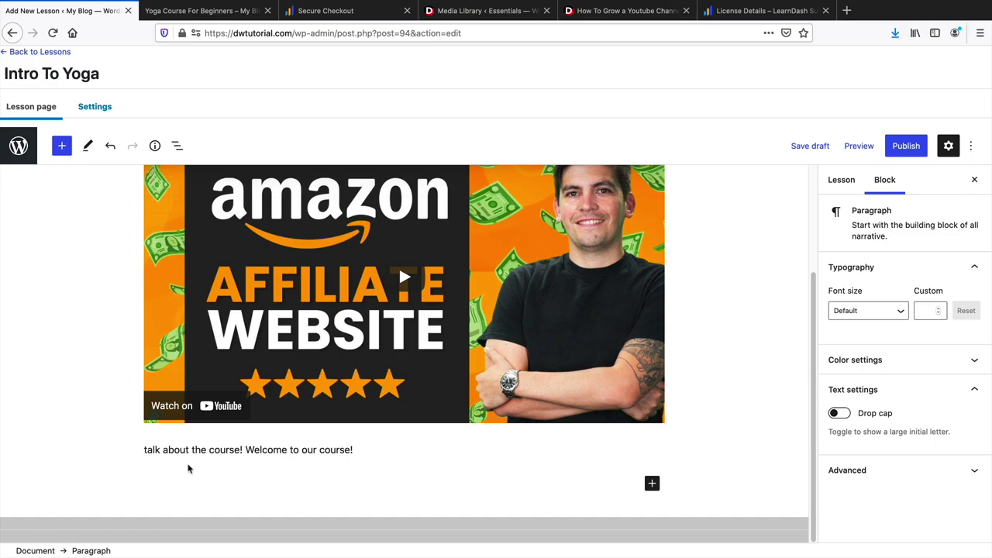
pyautogui.write('Download Here')
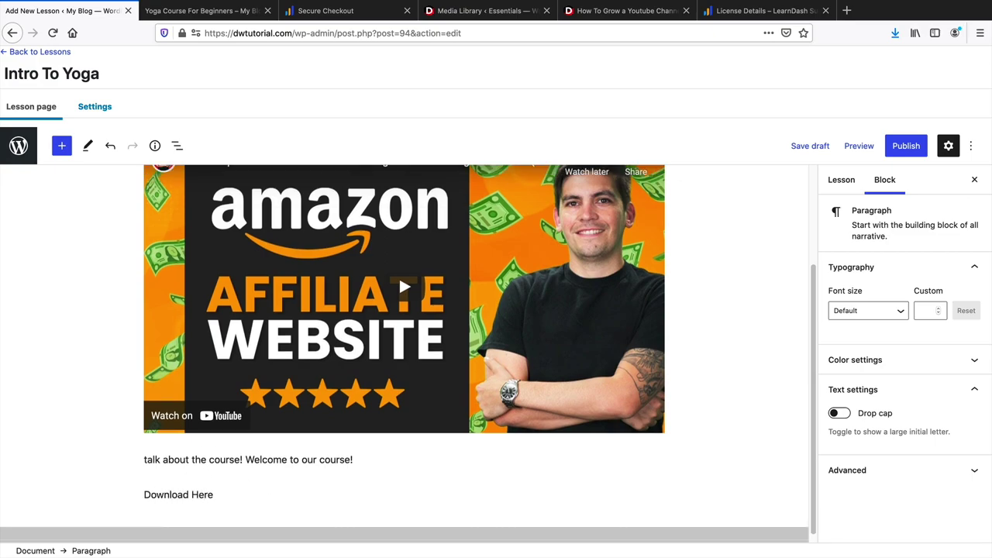
pyautogui.tripleClick(200, 495)
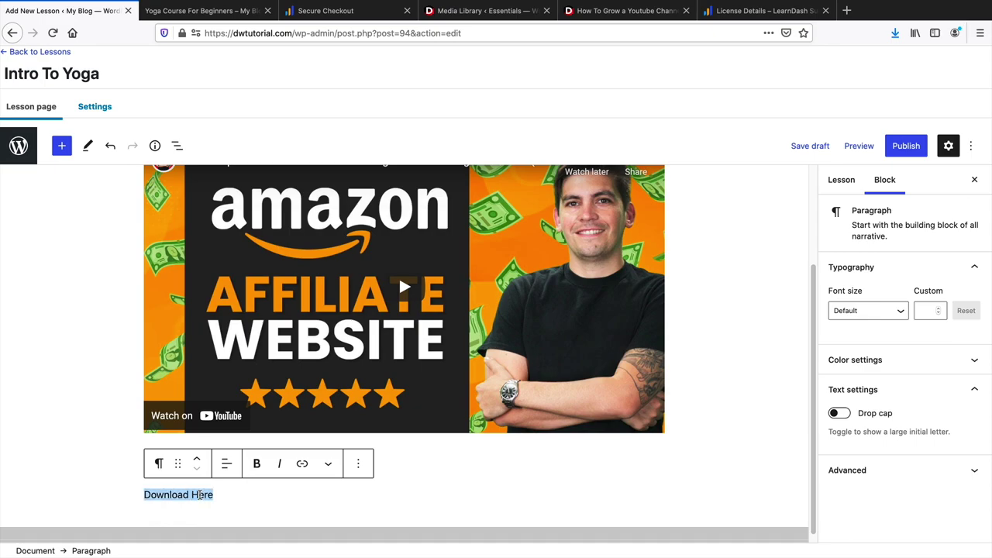
pyautogui.click(302, 464)
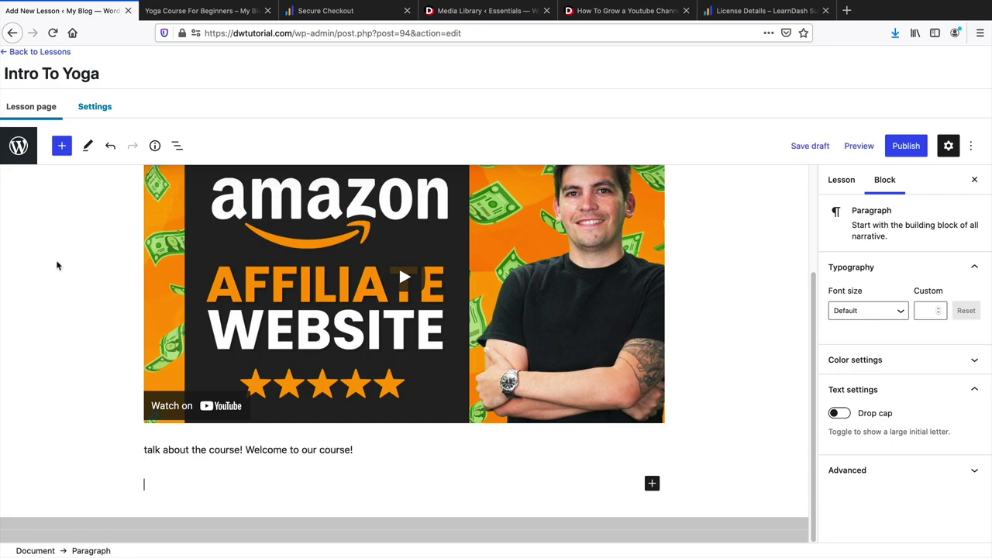
# Add a File block and upload qwdqwdqw.jpg from the computer
pyautogui.click(57, 147)
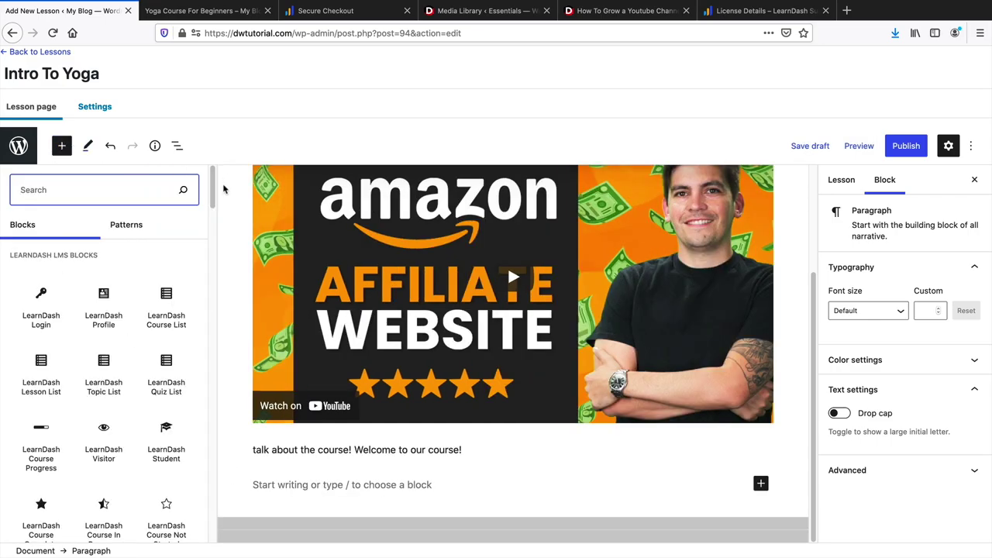
pyautogui.write('file')
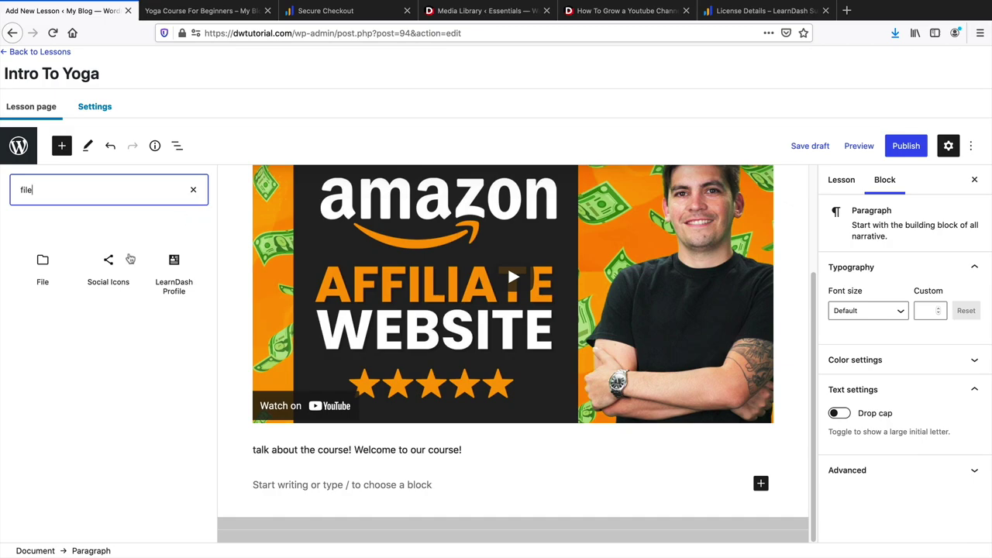
pyautogui.click(44, 269)
pyautogui.scroll(-3, 93, 410)
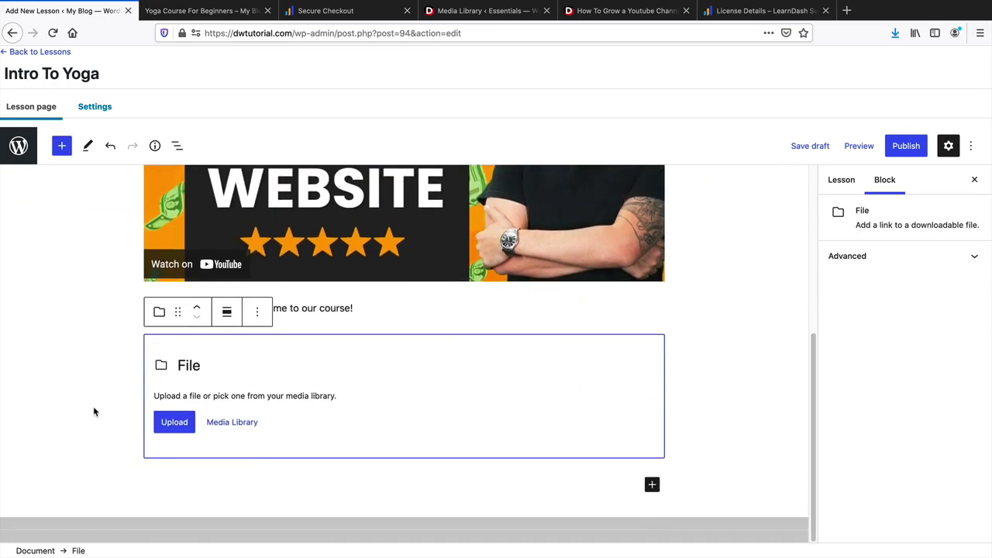
pyautogui.click(177, 428)
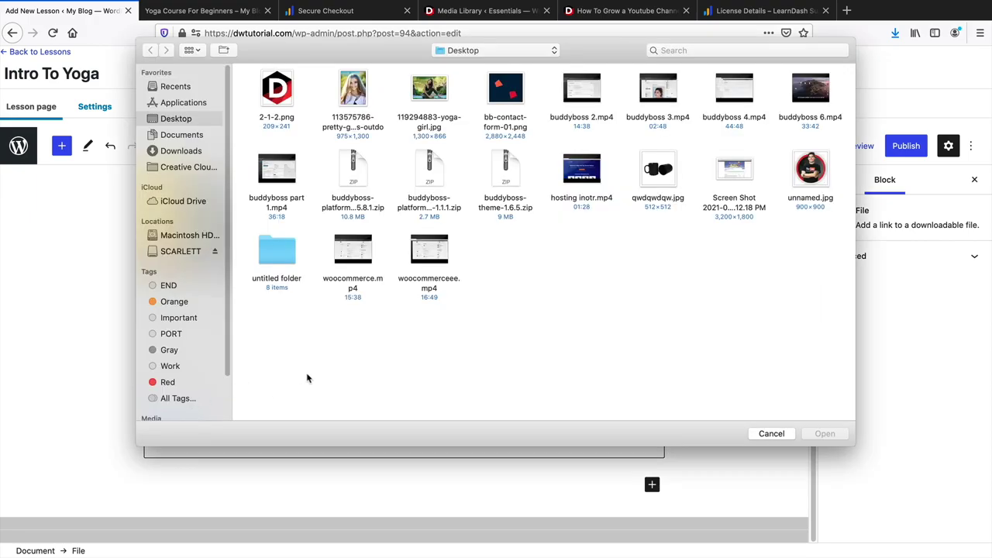
pyautogui.click(658, 199)
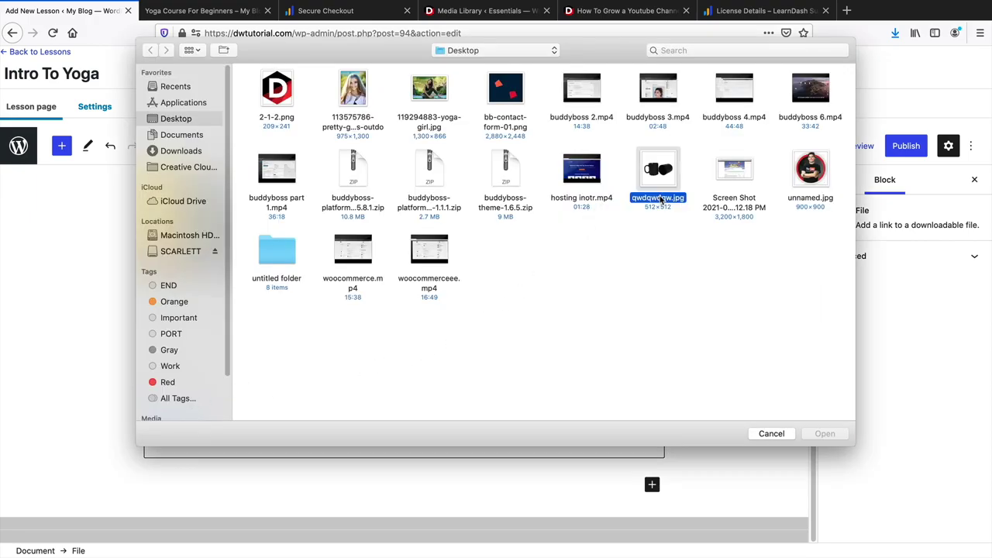
pyautogui.click(825, 433)
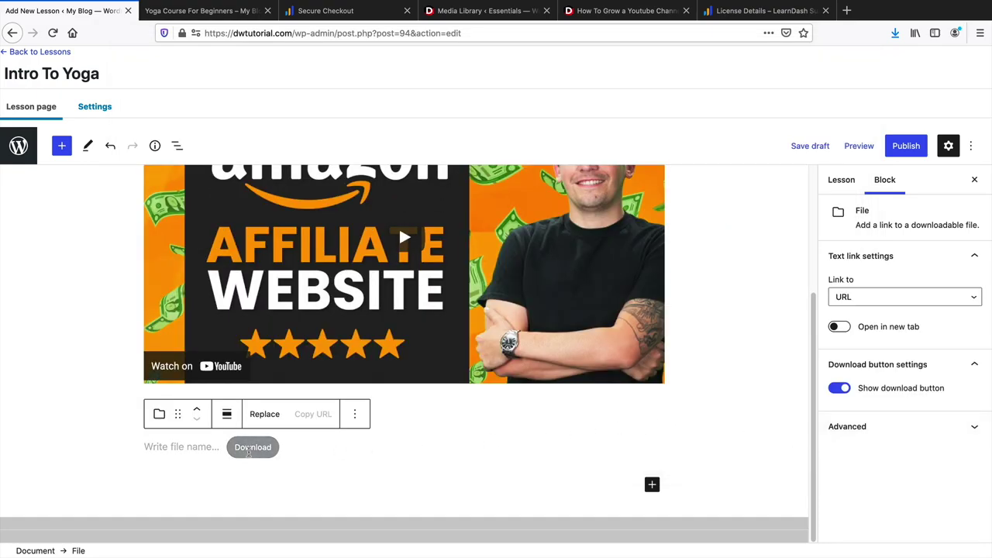
# Replace the file's link text with 'Course Syllabus'
pyautogui.click(189, 447)
pyautogui.tripleClick(190, 447)
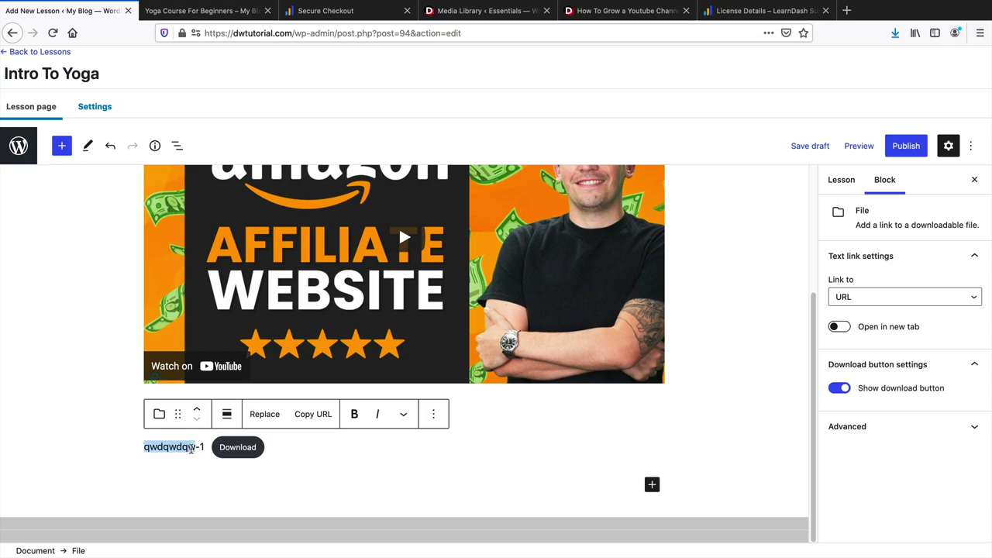
pyautogui.write('Course')
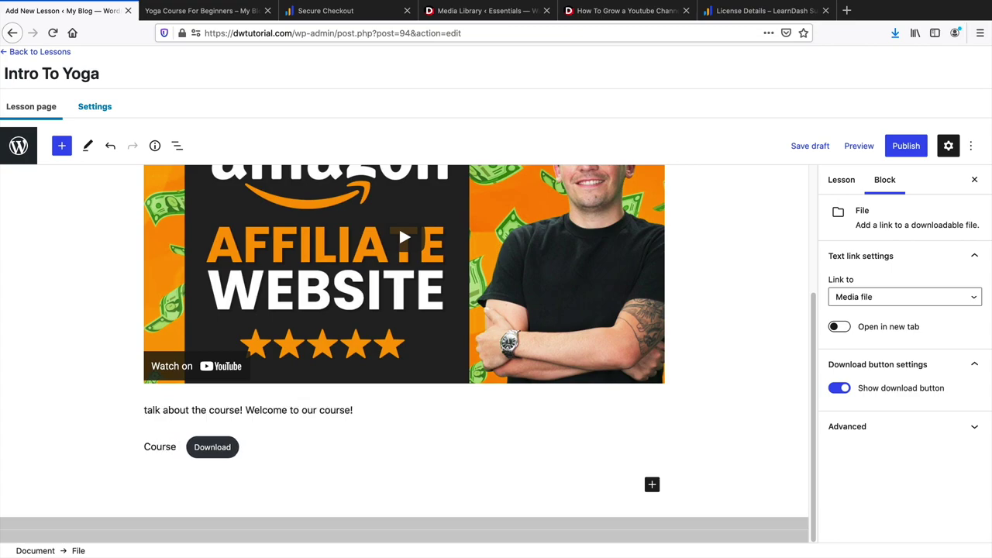
pyautogui.write(' Syllabus')
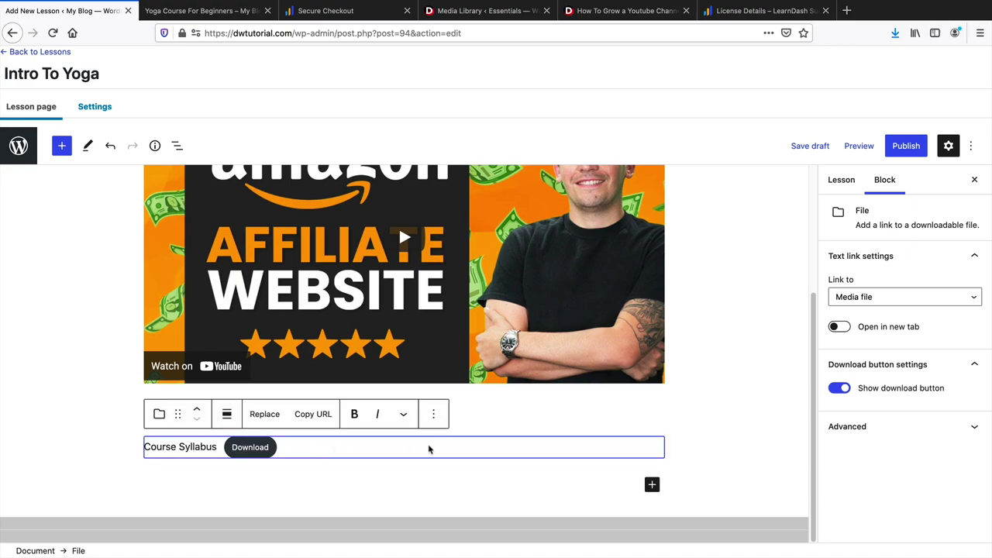
pyautogui.scroll(2, 430, 450)
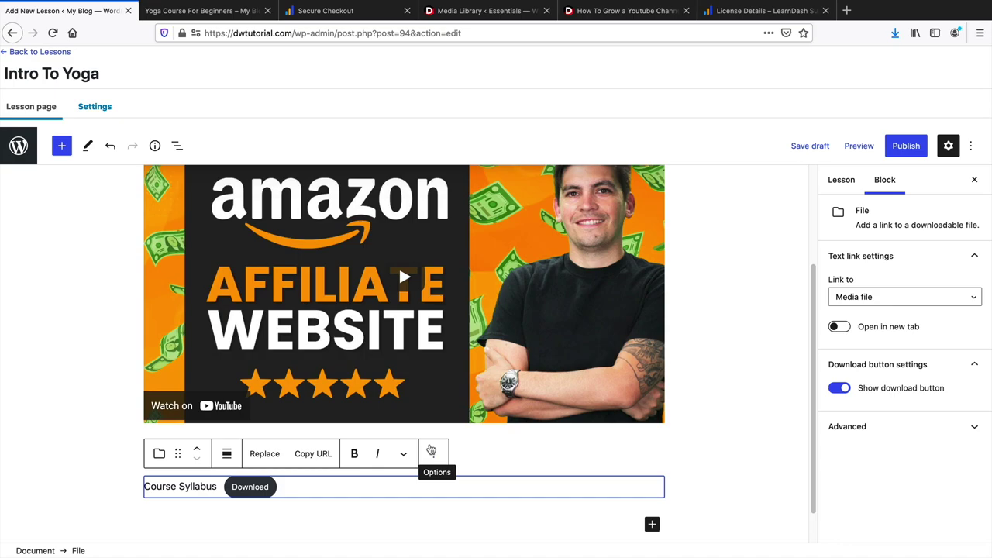
pyautogui.click(61, 146)
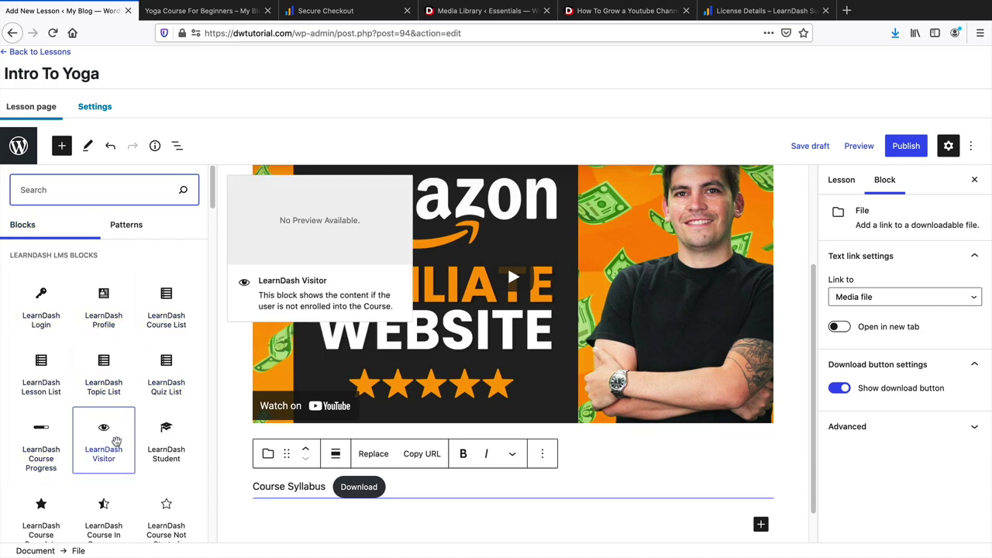
pyautogui.scroll(-9, 116, 442)
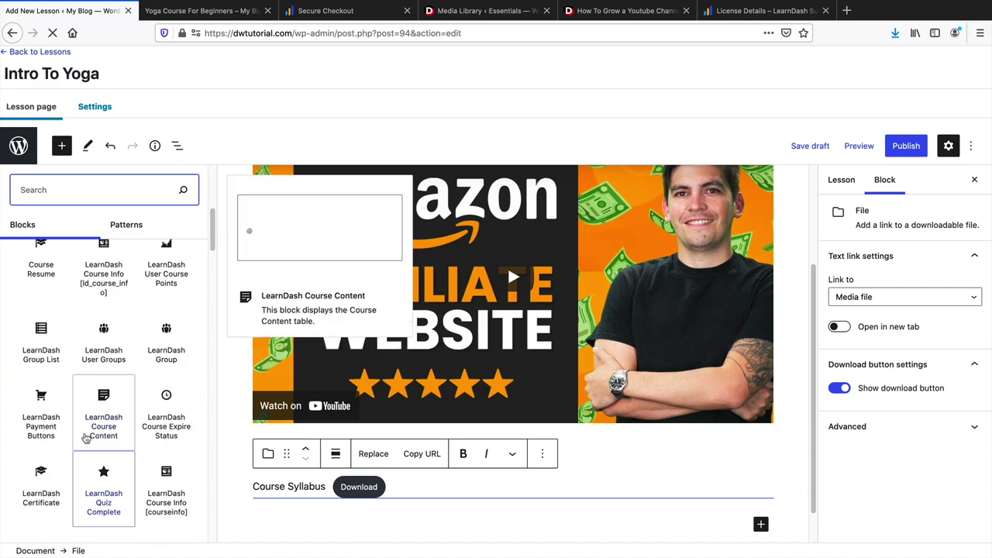
pyautogui.scroll(-3, 145, 505)
pyautogui.scroll(3, 144, 505)
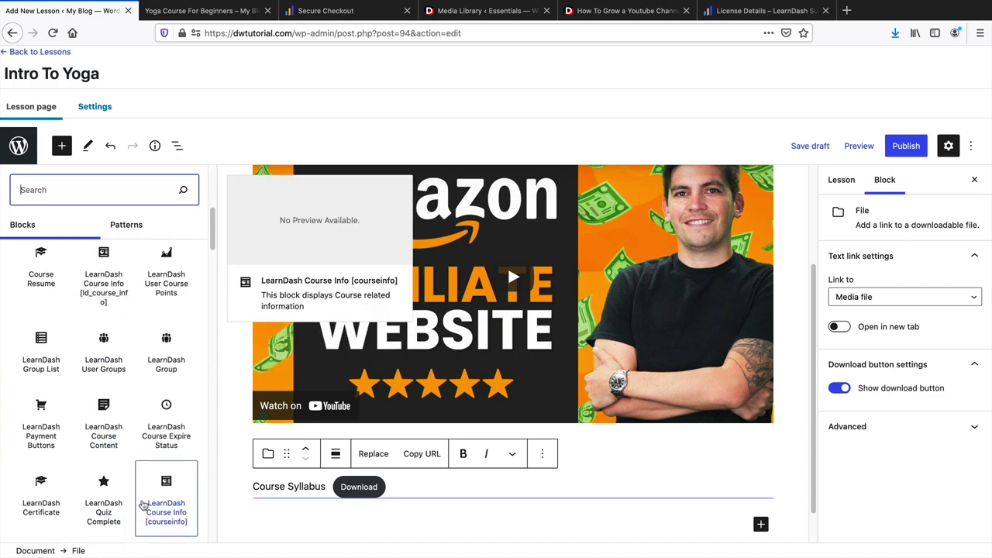
pyautogui.scroll(10, 144, 505)
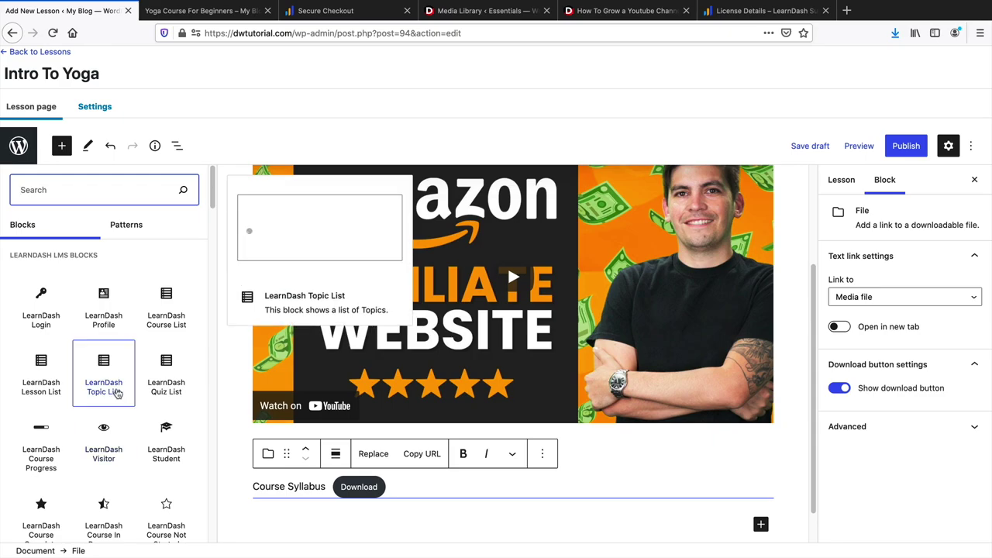
pyautogui.click(336, 513)
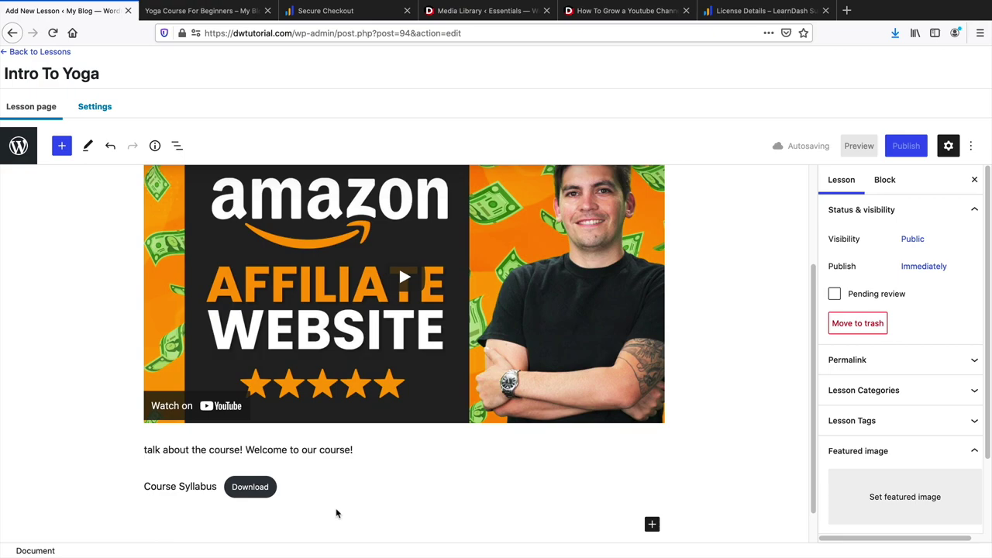
# Reload the Intro To Yoga editor and publish the lesson, confirming in the pre-publish panel
pyautogui.press('super+r')
pyautogui.click(446, 476)
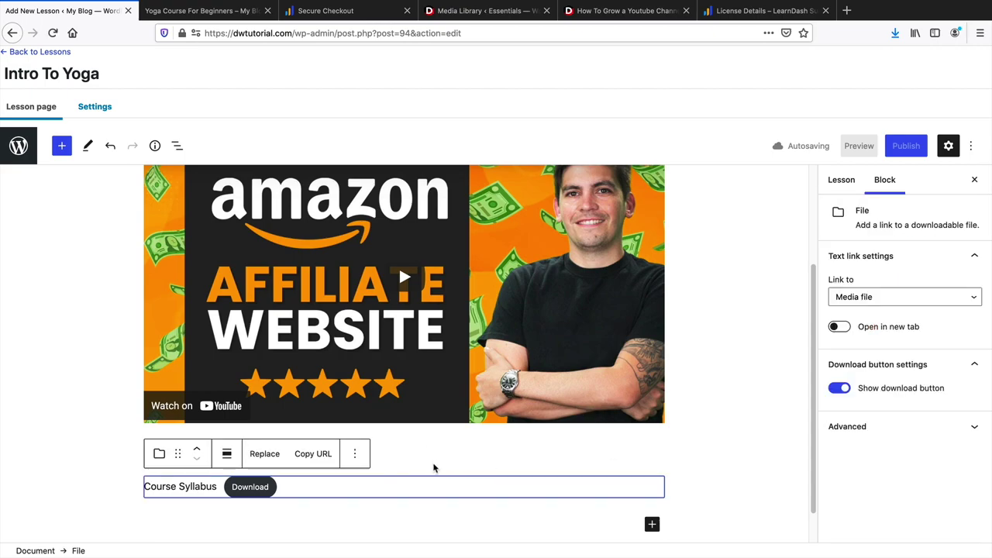
pyautogui.click(434, 476)
pyautogui.scroll(-1, 483, 483)
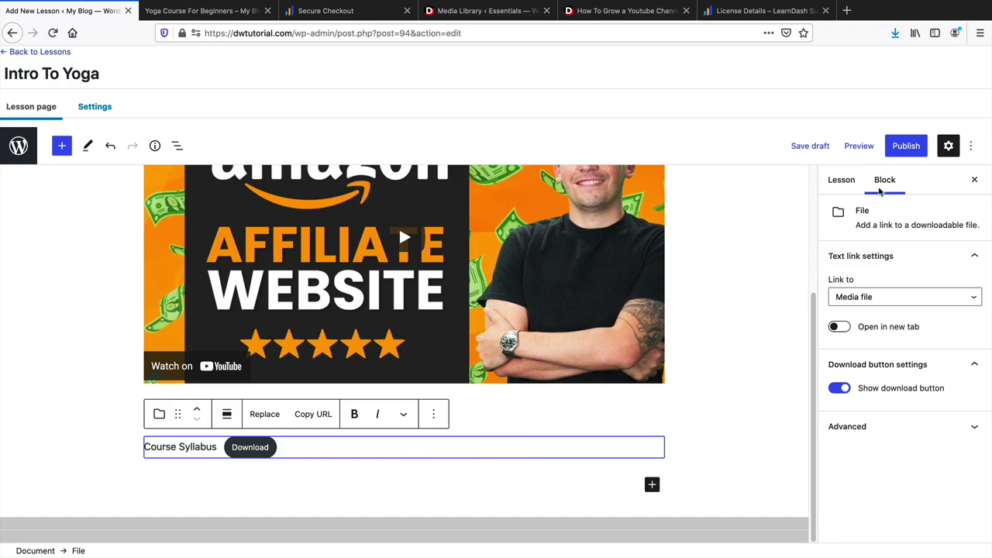
pyautogui.click(901, 148)
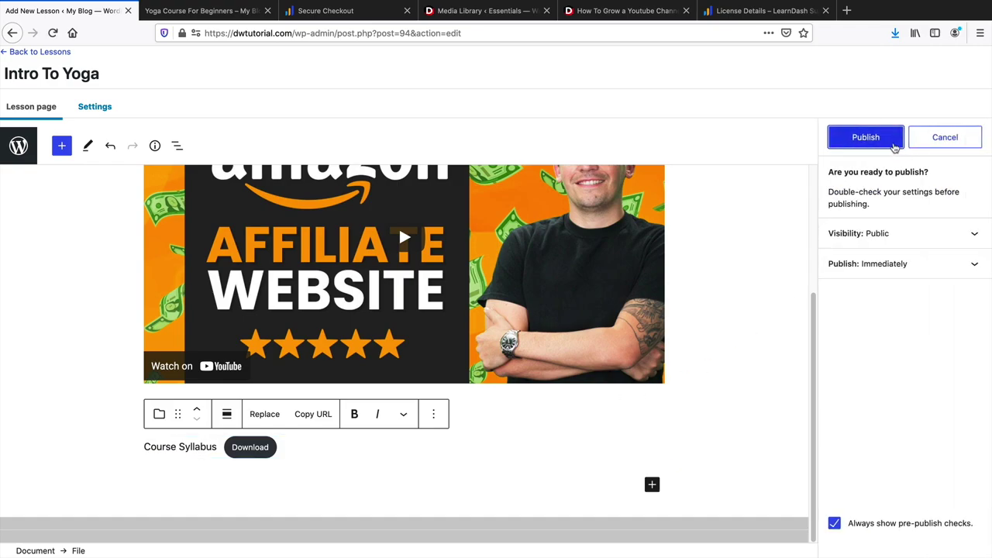
pyautogui.click(891, 142)
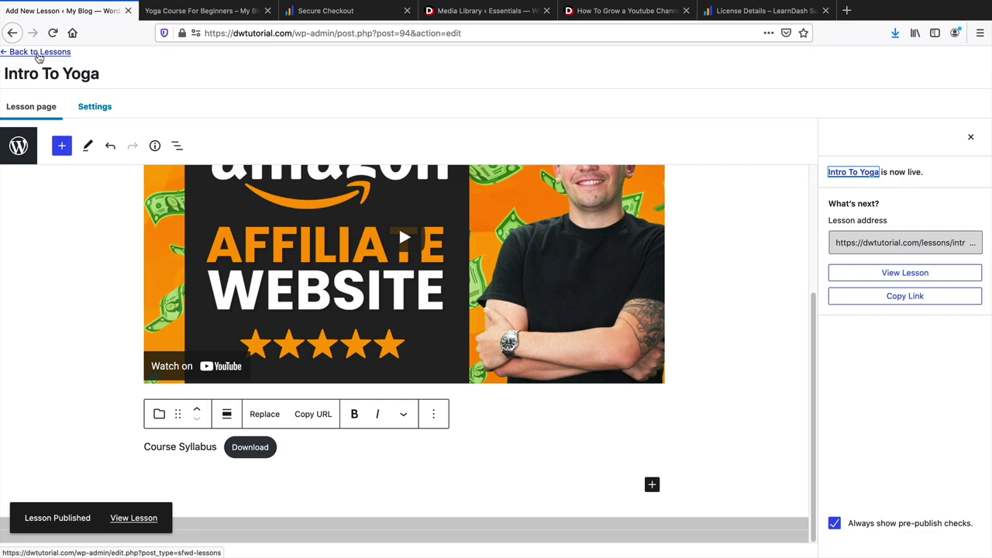
# Return to the Lessons list, then open the LearnDash Topics list
pyautogui.click(38, 54)
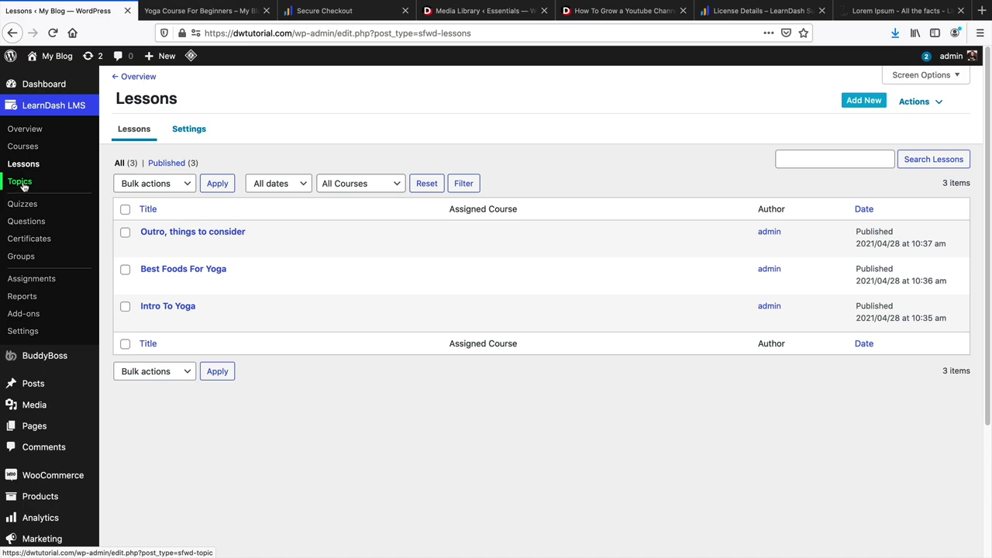
pyautogui.click(23, 185)
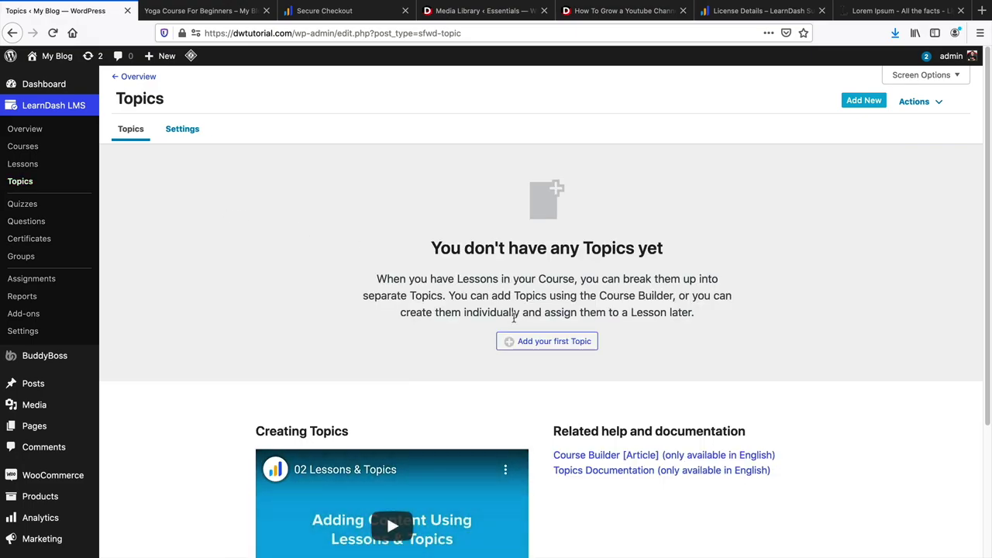
# Create the first topic titled 'Best Exercises to start with'
pyautogui.click(546, 346)
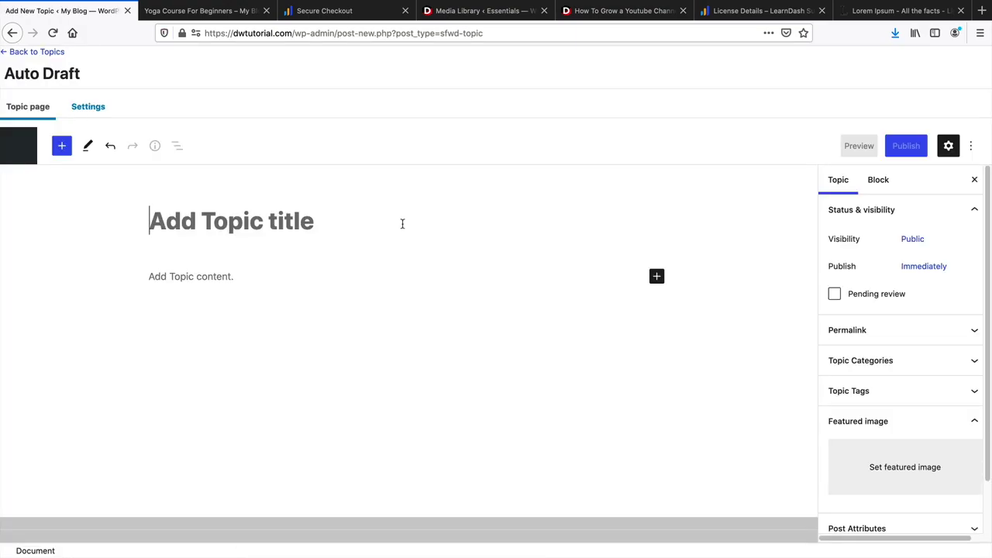
pyautogui.write('Best Exe')
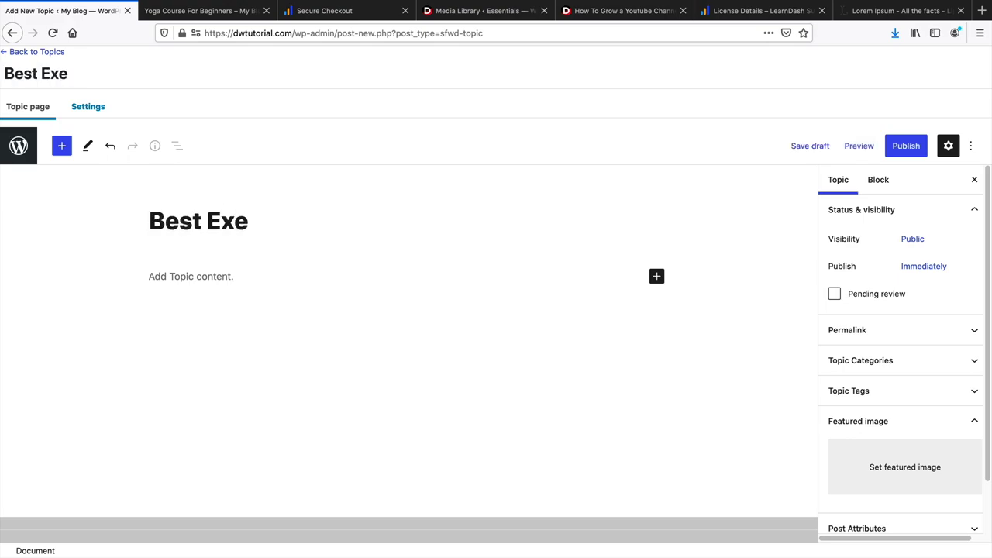
pyautogui.press('BackSpace')
pyautogui.write('erc')
pyautogui.write('ises to srart')
pyautogui.press('BackSpace')
pyautogui.press('BackSpace')
pyautogui.press('BackSpace')
pyautogui.press('BackSpace')
pyautogui.press('BackSpace')
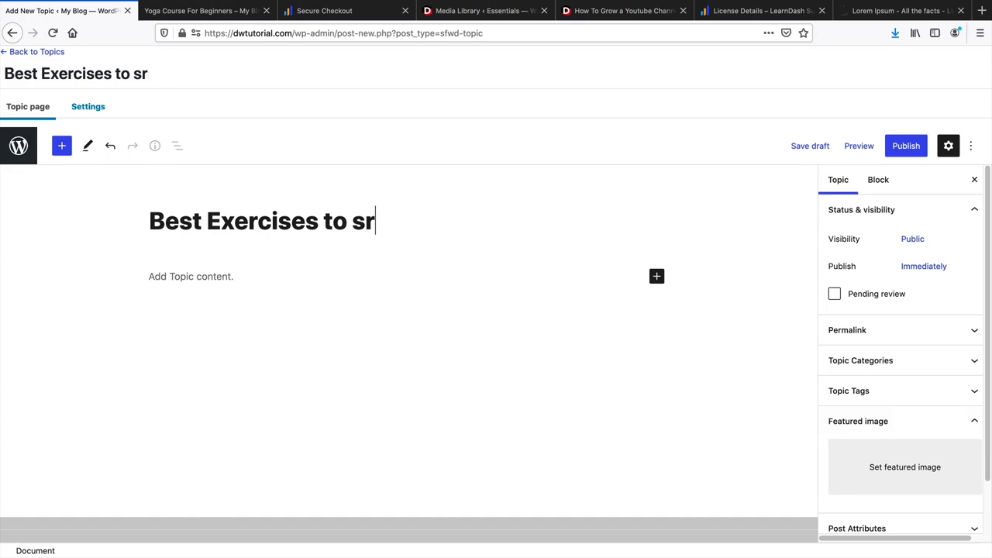
pyautogui.write('start with')
pyautogui.press('Return')
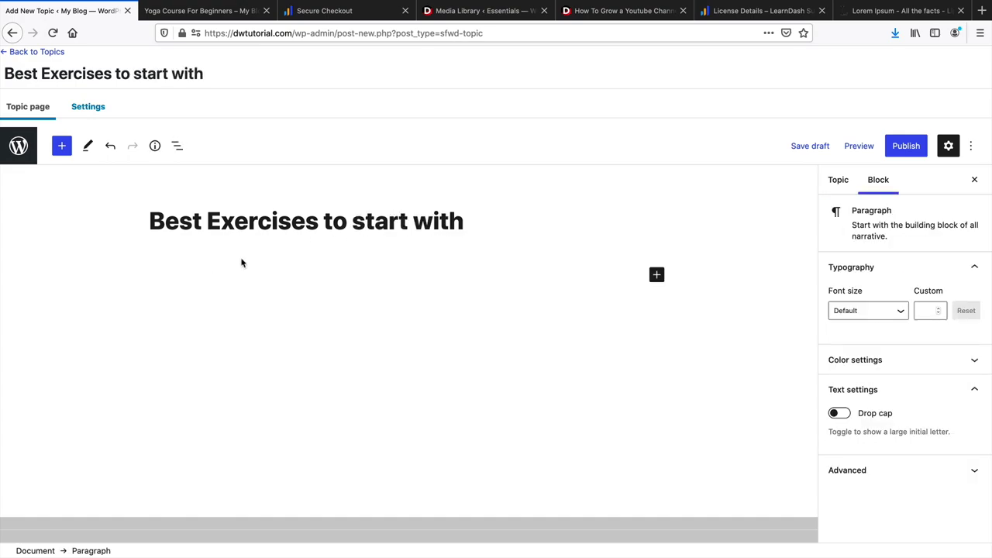
# Paste Lorem Ipsum text into the topic body and publish it
pyautogui.rightClick(159, 276)
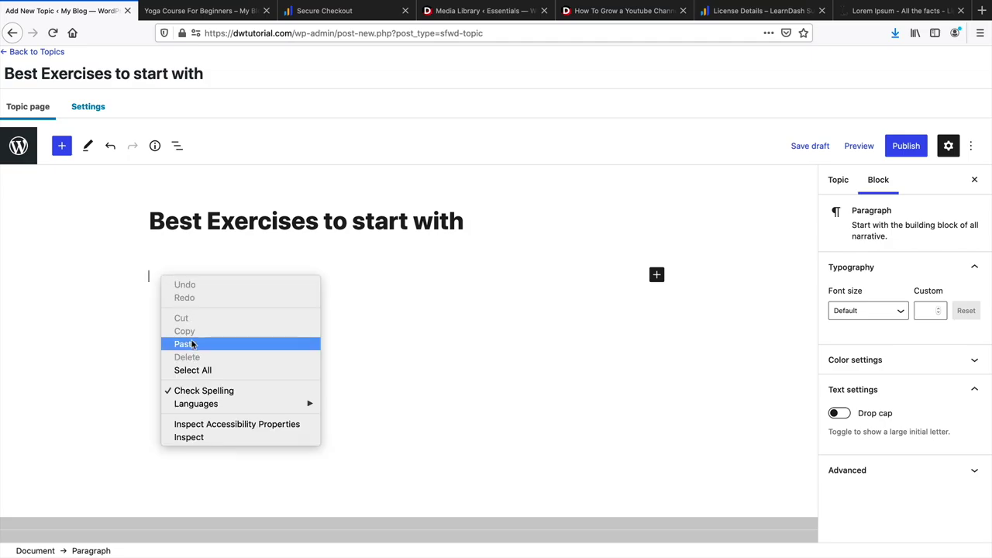
pyautogui.click(193, 344)
pyautogui.scroll(10, 193, 339)
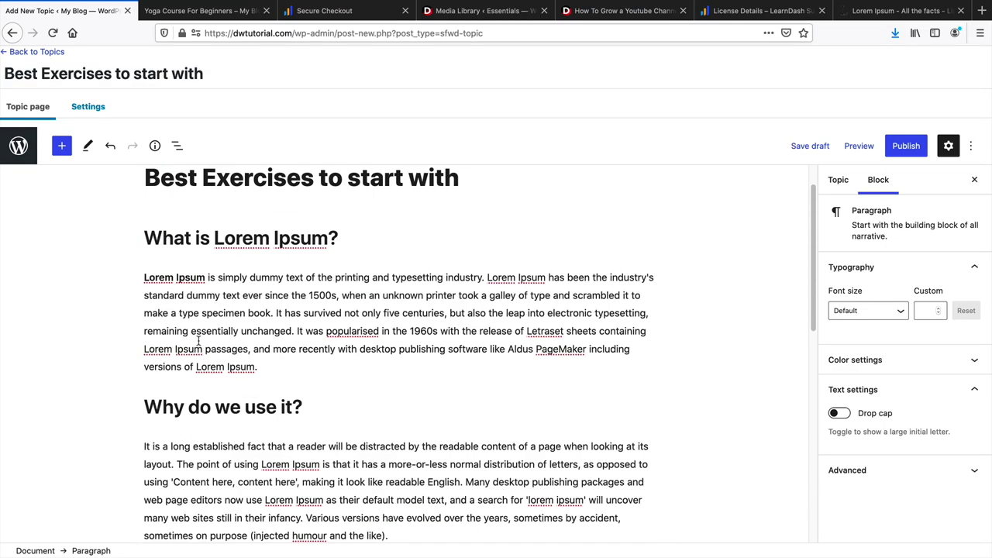
pyautogui.click(906, 146)
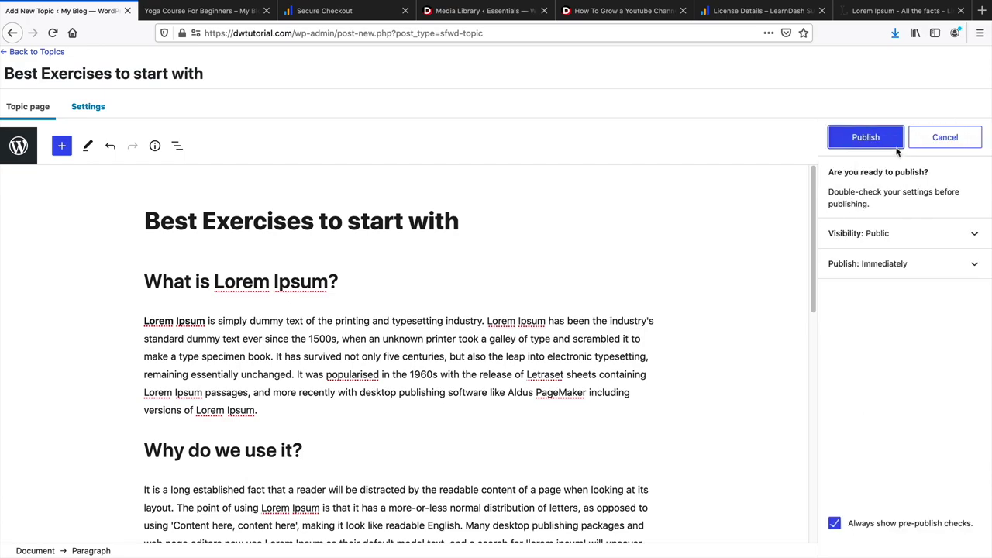
pyautogui.click(888, 137)
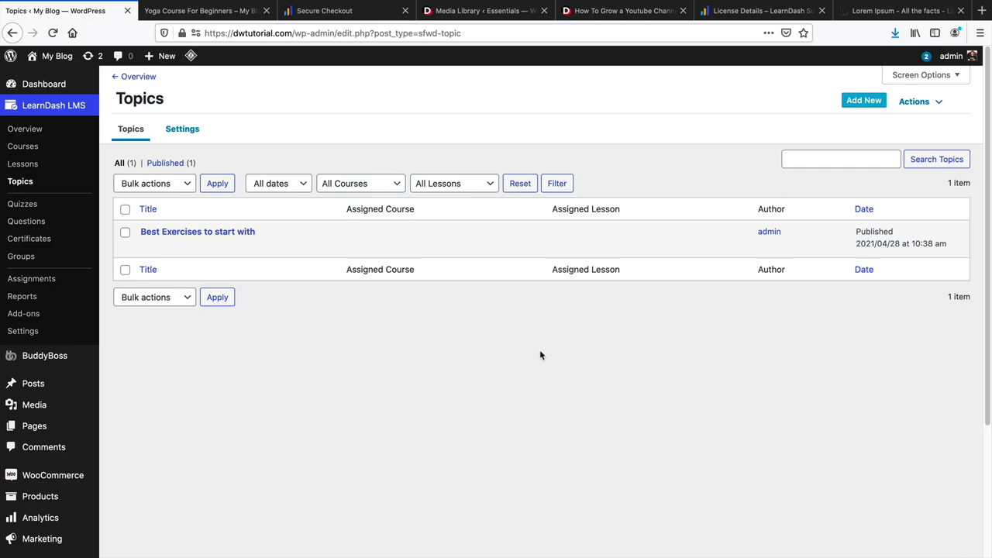
# Add the Intro To Yoga lesson to Yoga Course For Beginners in the course builder
pyautogui.click(24, 148)
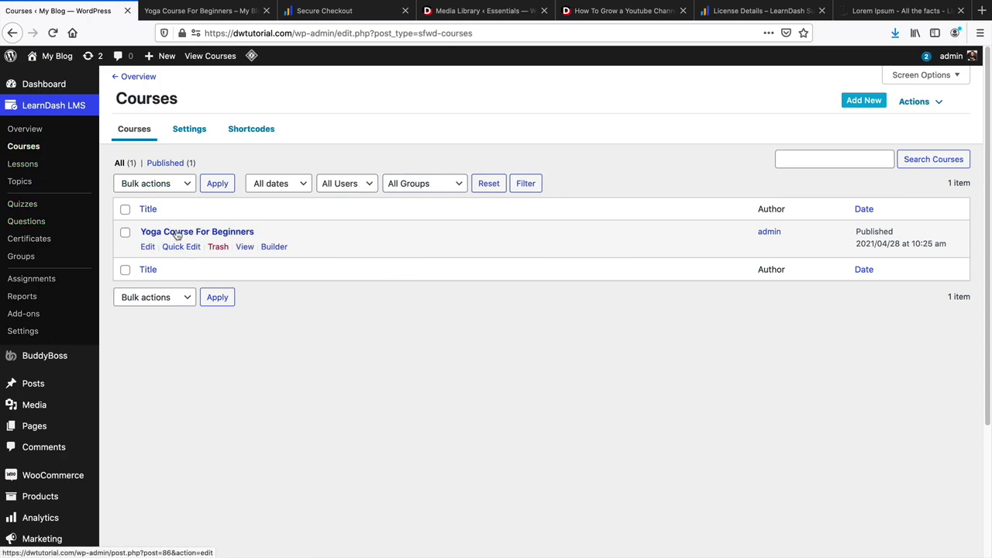
pyautogui.click(274, 247)
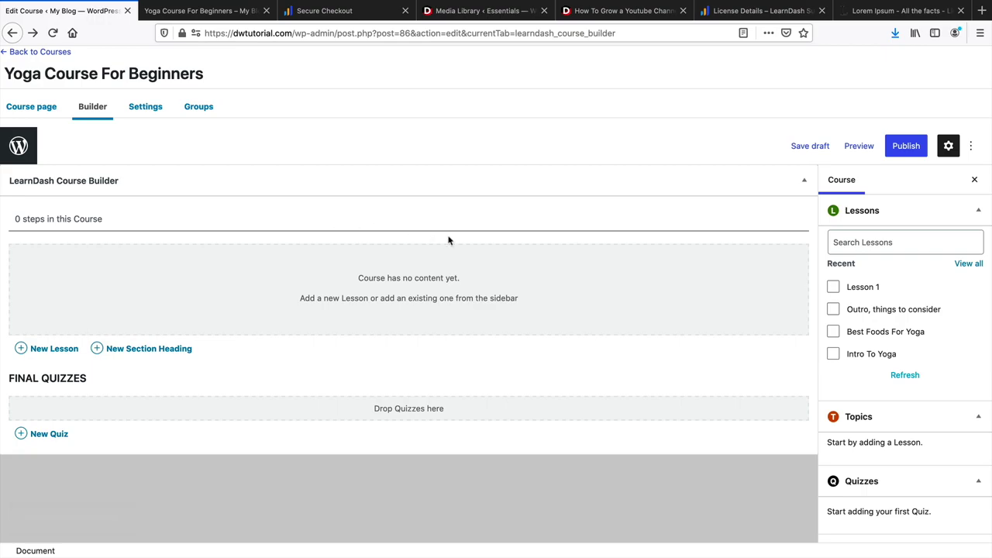
pyautogui.click(978, 211)
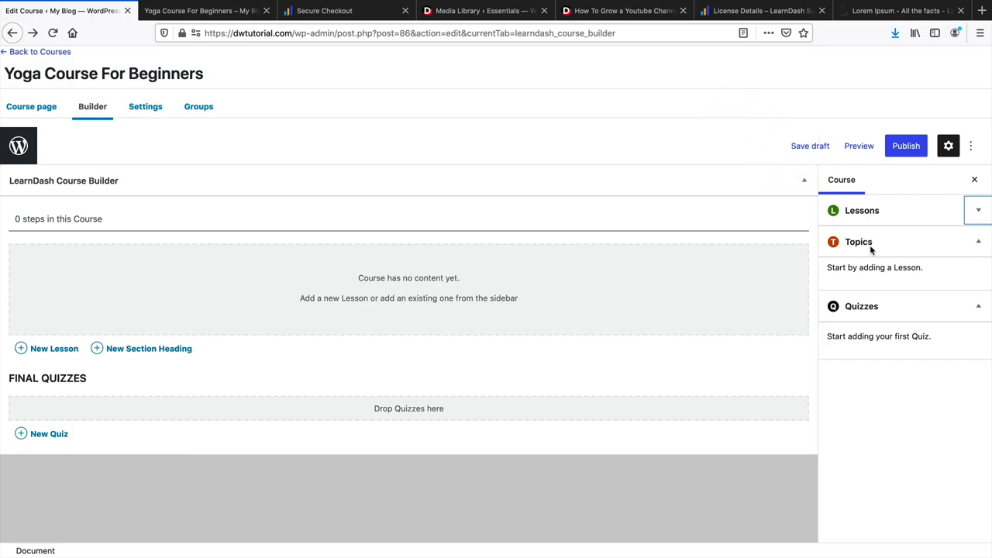
pyautogui.click(981, 213)
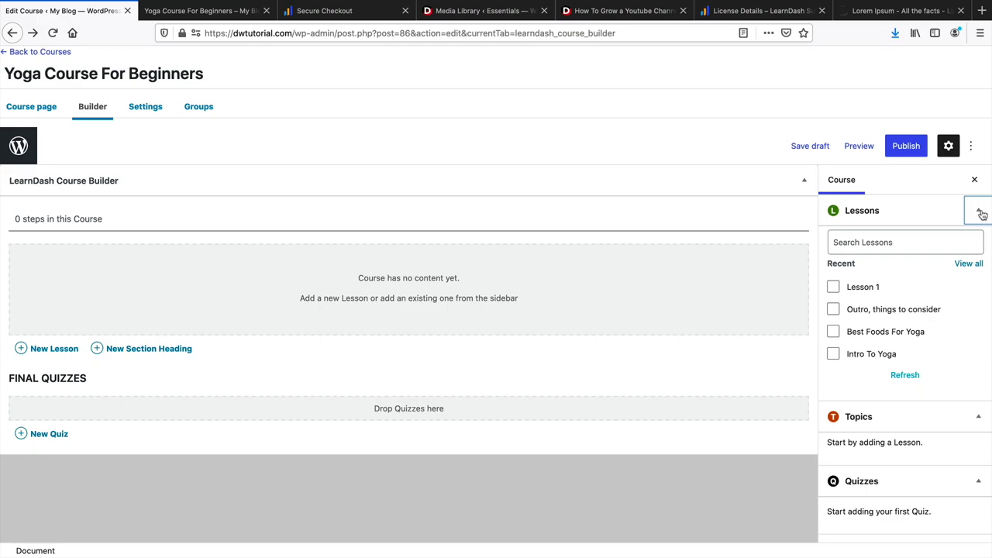
pyautogui.click(833, 354)
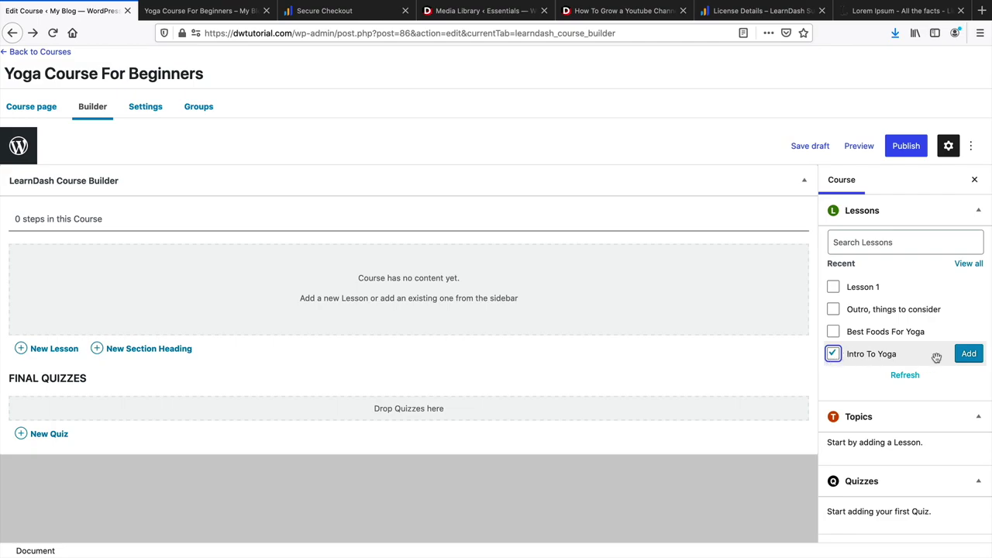
pyautogui.click(969, 354)
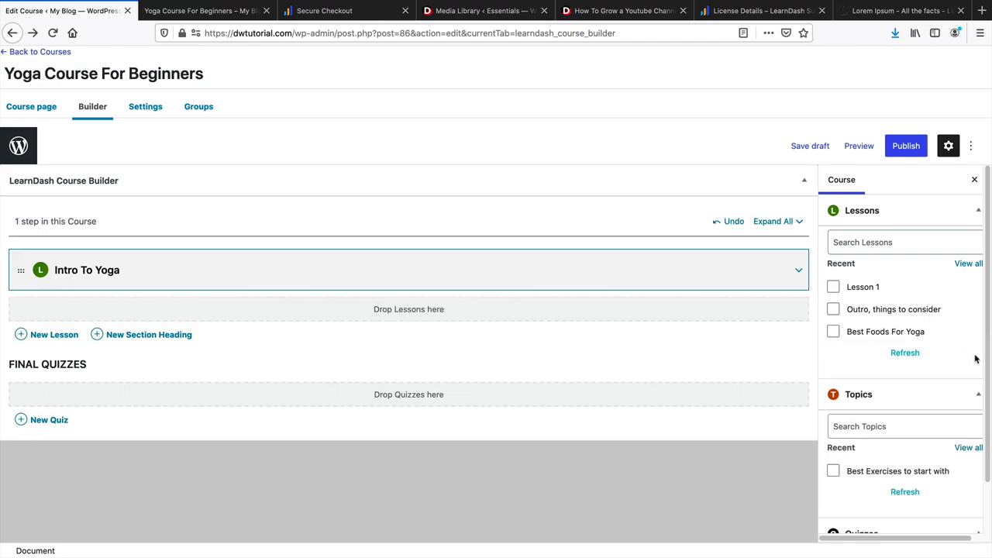
# Nest the Best Exercises to start with topic under the Intro To Yoga lesson
pyautogui.click(799, 270)
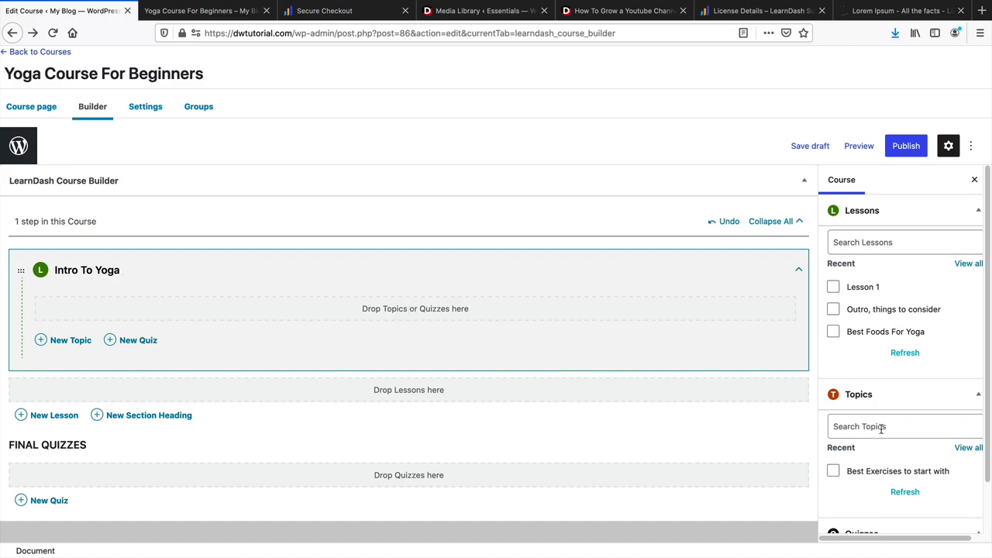
pyautogui.click(979, 396)
pyautogui.click(979, 396)
pyautogui.click(833, 472)
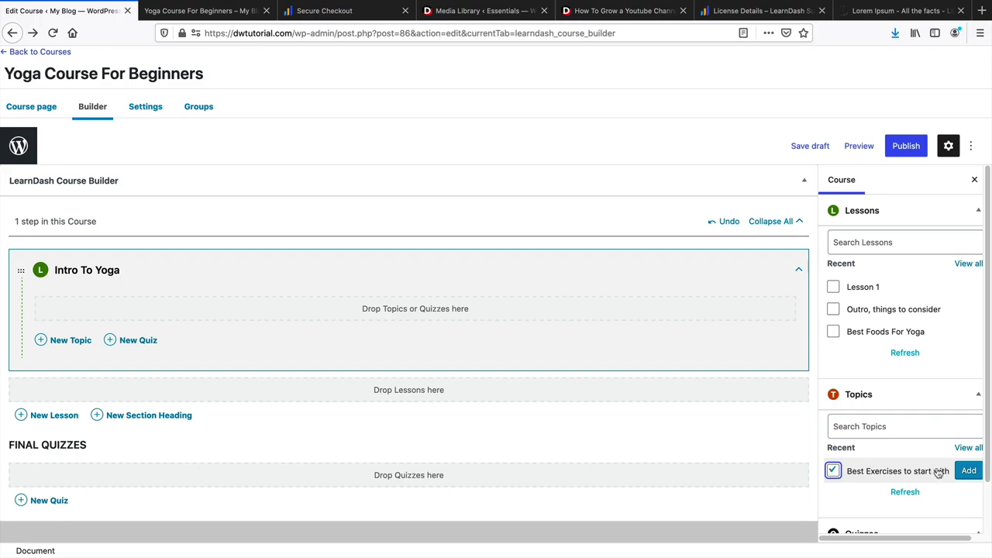
pyautogui.click(968, 470)
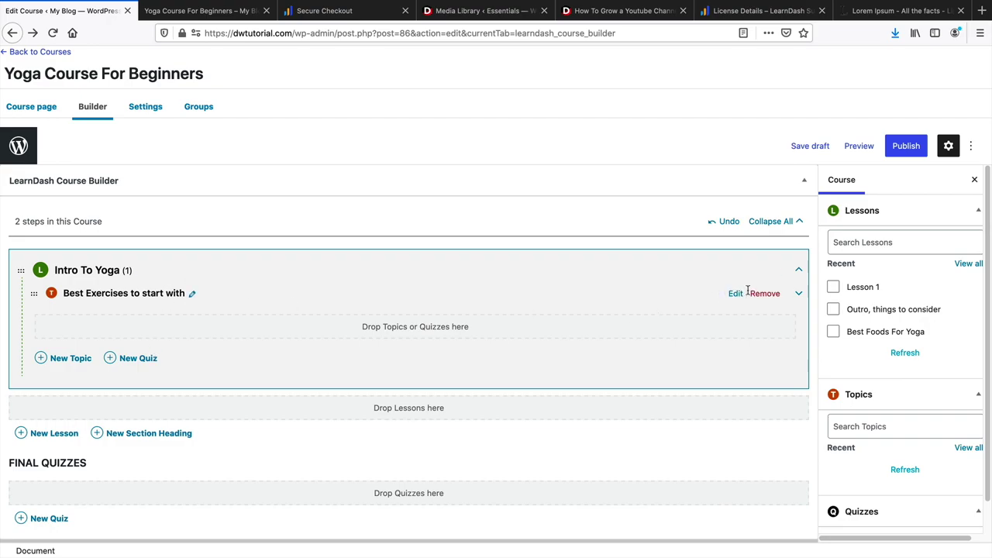
# Remove the topic from Intro To Yoga and add the Outro, things to consider lesson
pyautogui.click(760, 293)
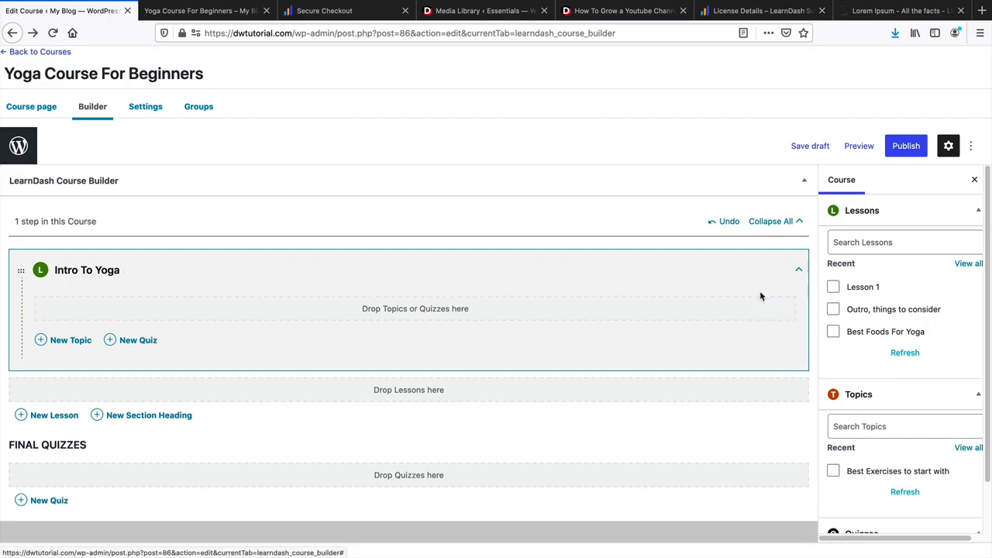
pyautogui.click(833, 309)
pyautogui.click(834, 331)
pyautogui.click(834, 286)
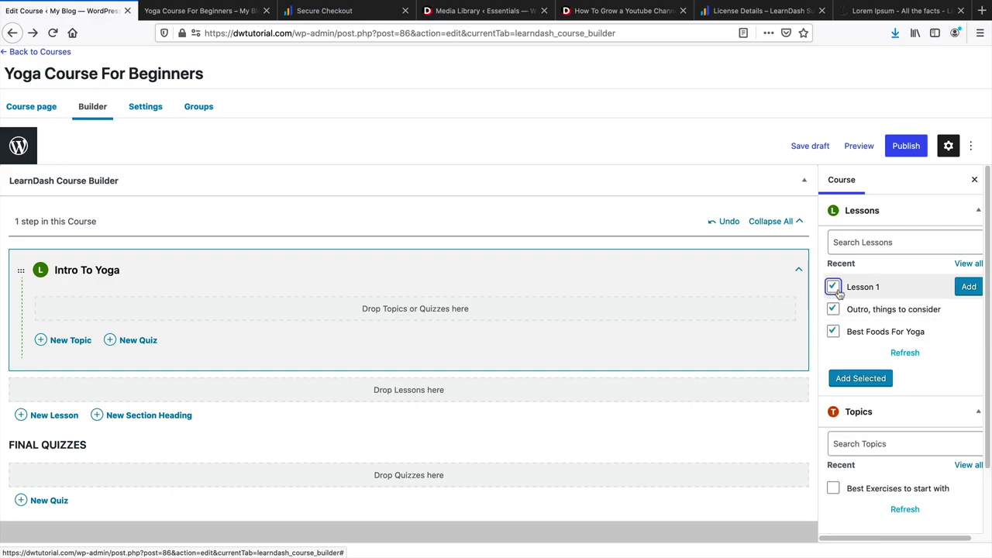
pyautogui.click(969, 310)
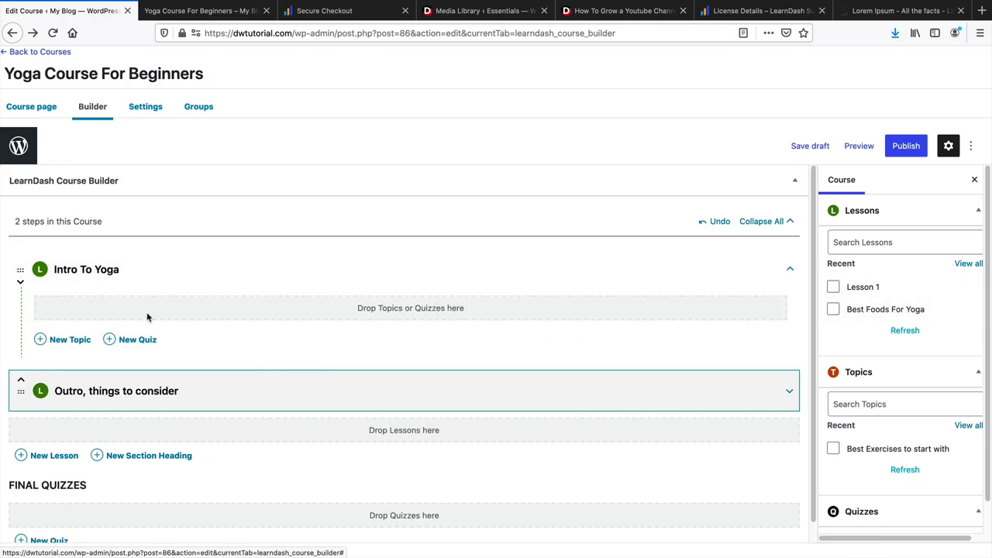
# Collapse Intro To Yoga and add the Best Foods For Yoga lesson to the course
pyautogui.scroll(-1, 124, 349)
pyautogui.scroll(1, 126, 348)
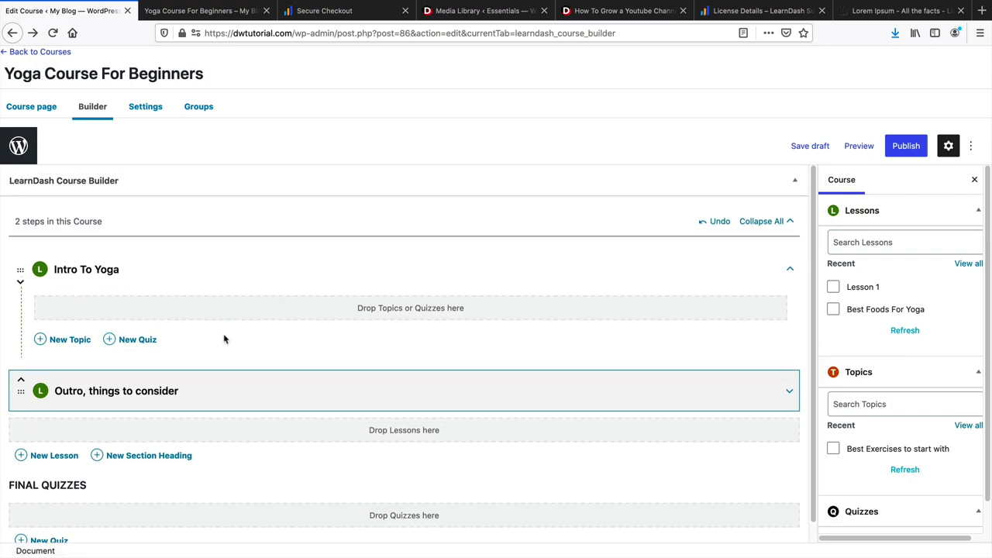
pyautogui.scroll(-1, 217, 364)
pyautogui.scroll(1, 215, 367)
pyautogui.click(790, 269)
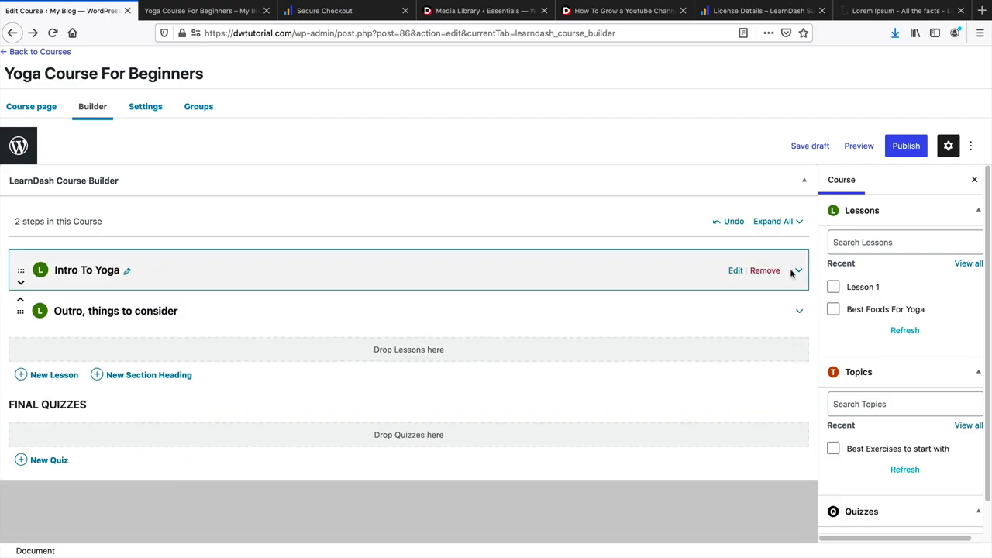
pyautogui.click(833, 310)
pyautogui.click(958, 311)
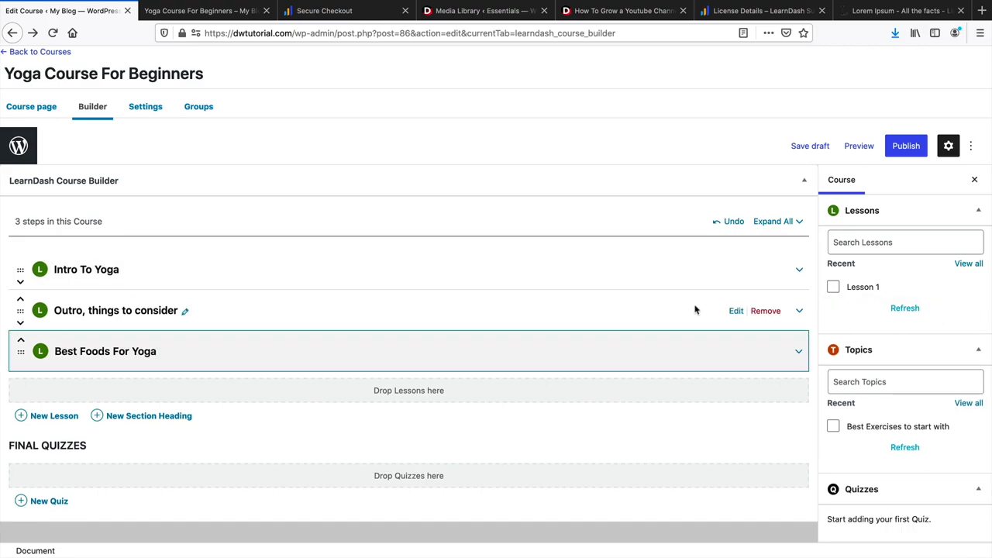
pyautogui.click(833, 287)
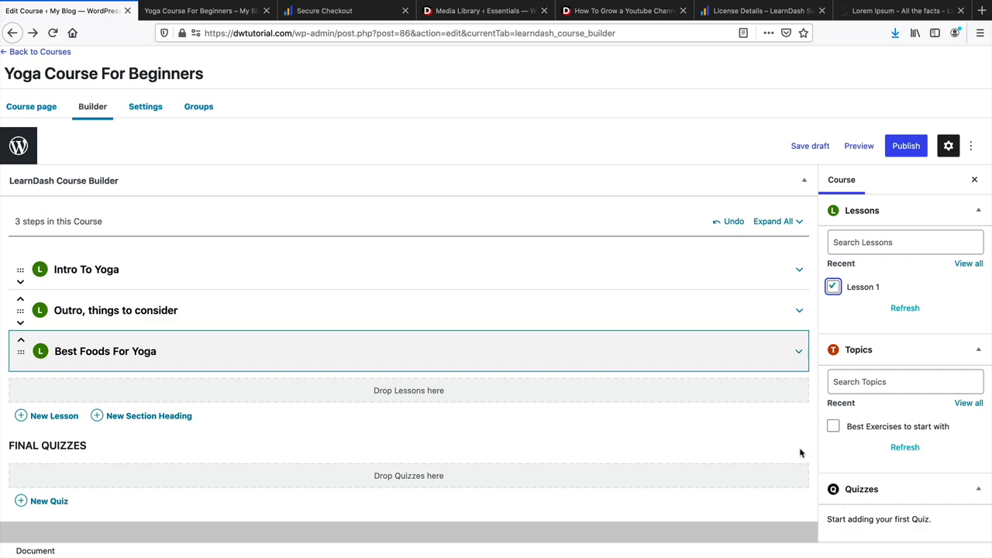
# Move Outro below Best Foods For Yoga and publish the course
pyautogui.click(20, 324)
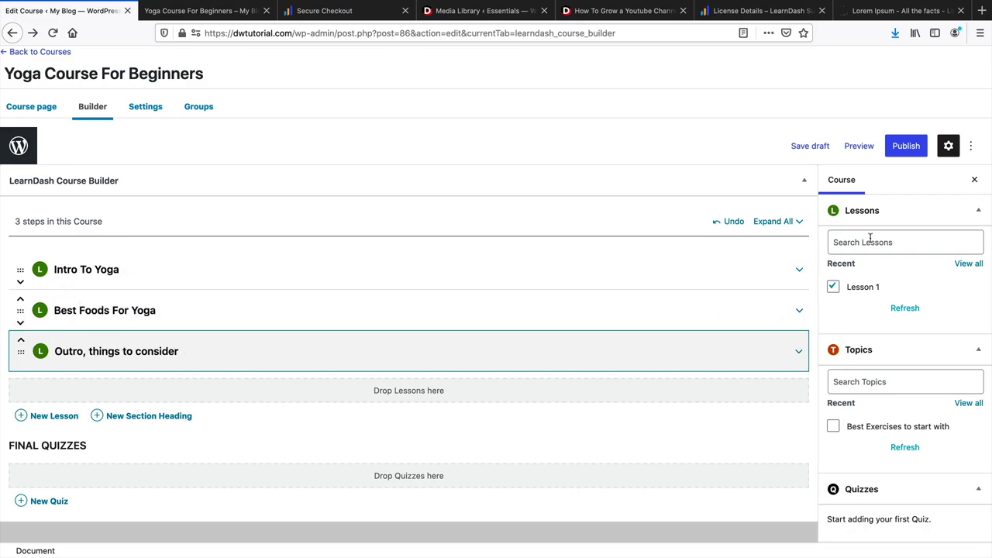
pyautogui.click(907, 147)
pyautogui.click(878, 140)
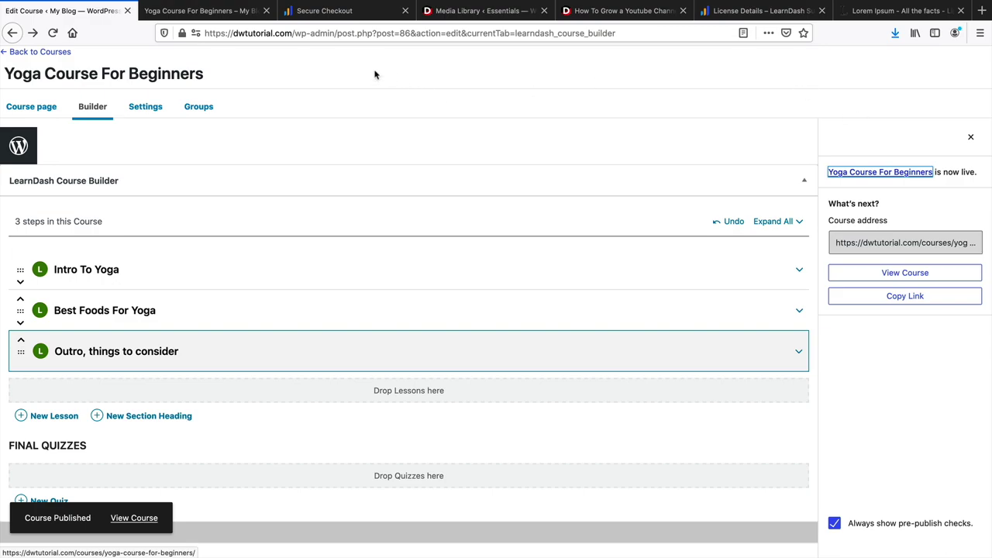
# Reload the course's live preview page and start the course at its first lesson
pyautogui.click(186, 13)
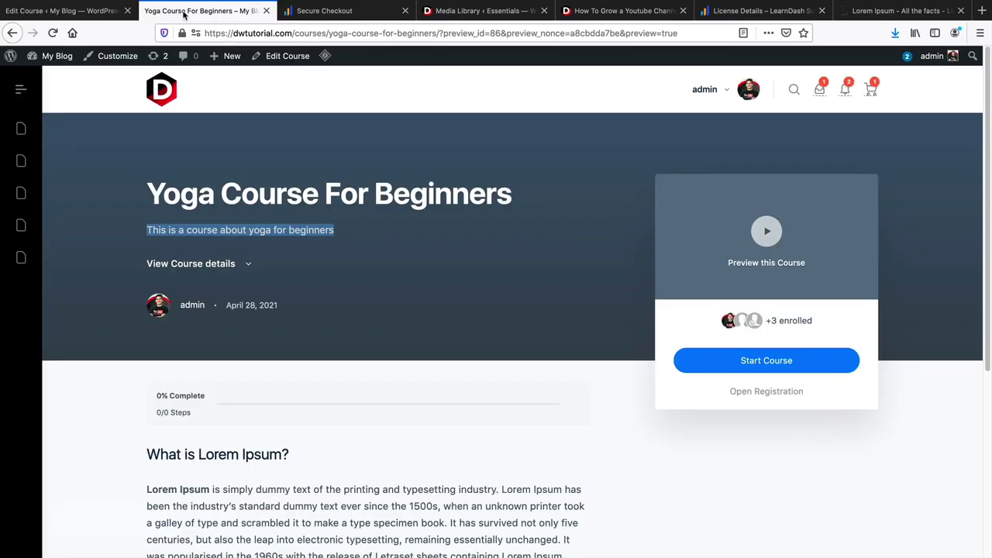
pyautogui.click(53, 33)
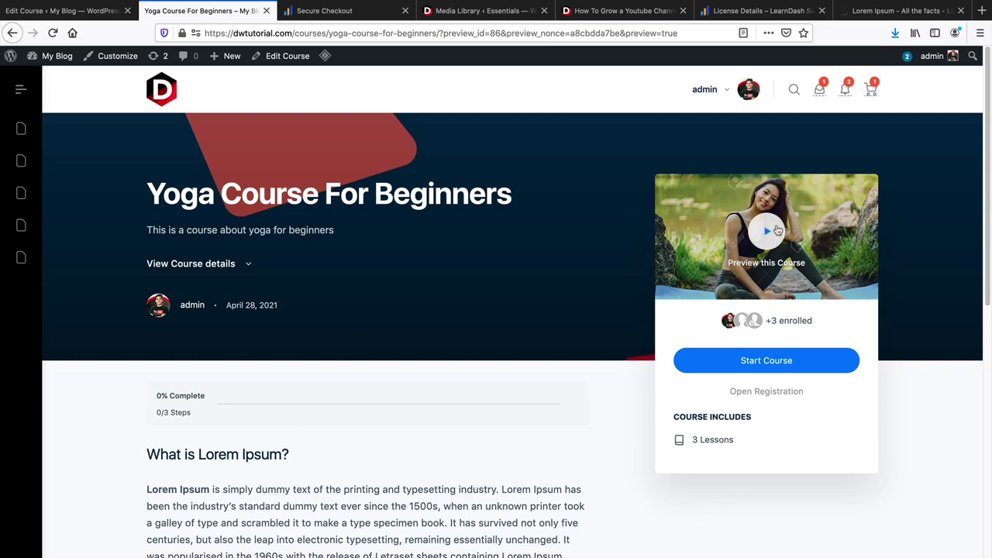
pyautogui.click(772, 365)
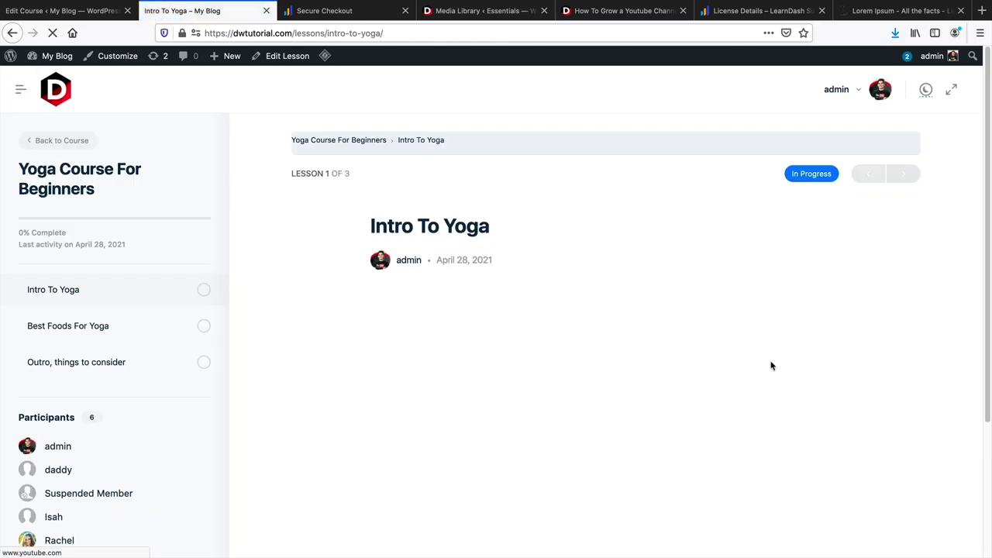
pyautogui.scroll(-1, 613, 261)
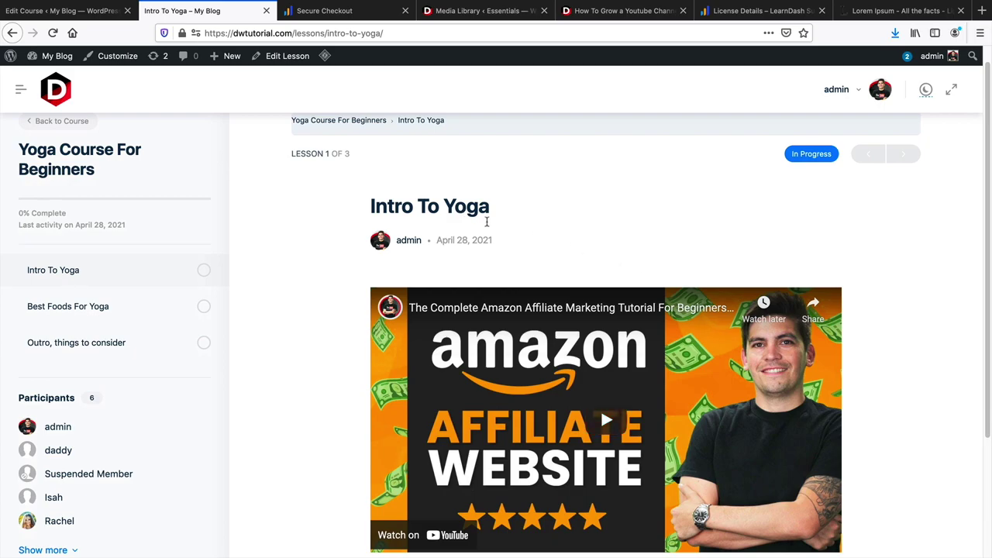
pyautogui.scroll(-2, 534, 239)
pyautogui.scroll(-3, 404, 449)
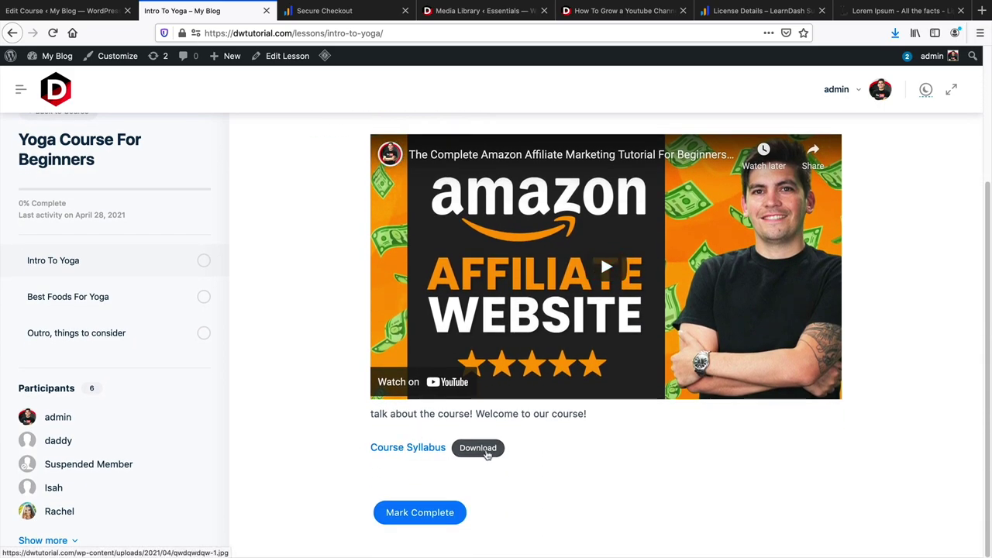
# Mark Intro To Yoga, Best Foods For Yoga and Outro lessons complete, then return to the editor
pyautogui.click(410, 518)
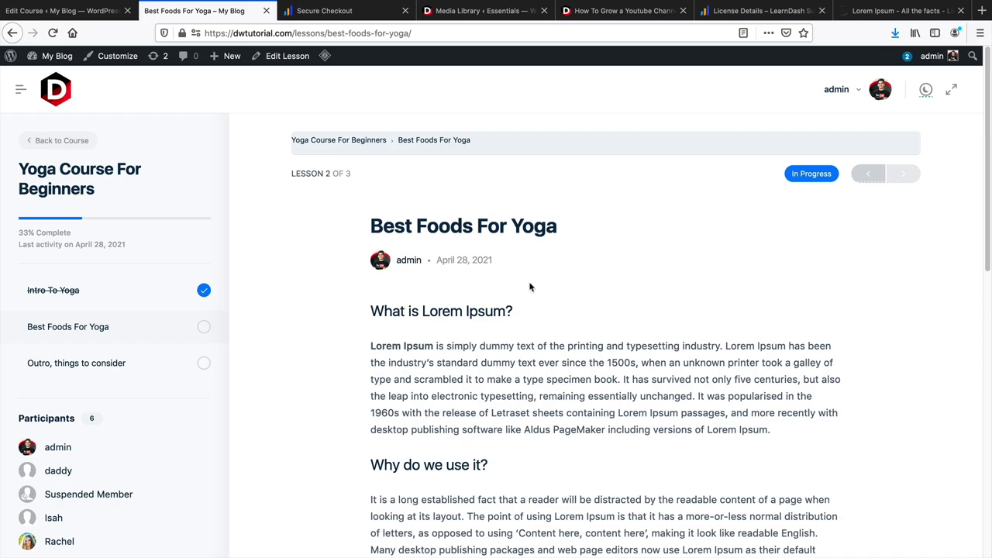
pyautogui.scroll(-5, 470, 255)
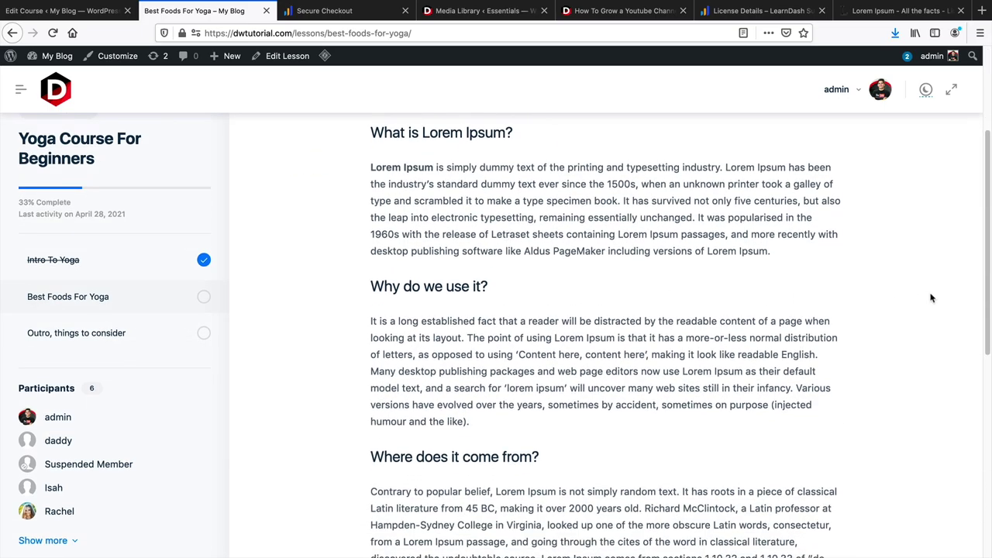
pyautogui.moveTo(986, 342); pyautogui.dragTo(979, 492)
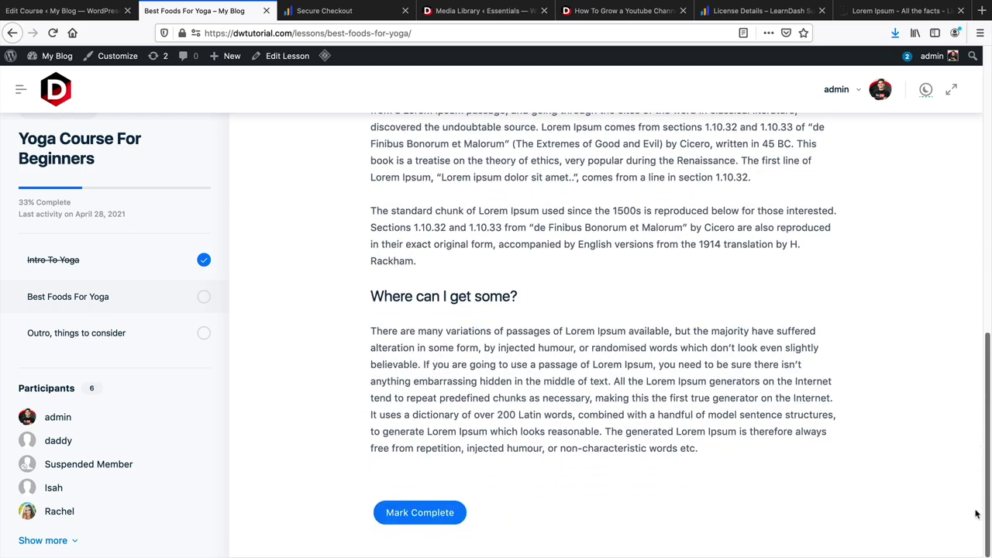
pyautogui.click(432, 518)
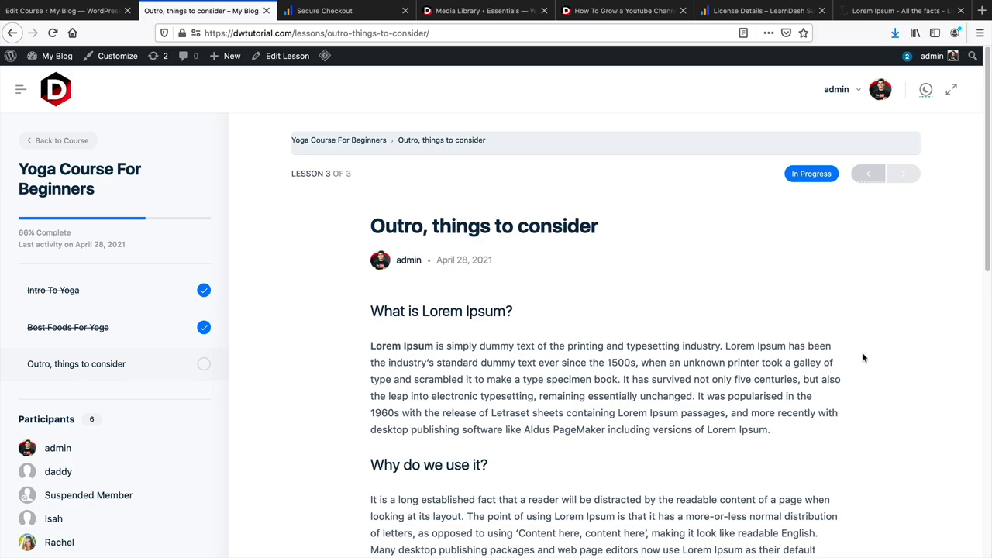
pyautogui.moveTo(983, 240); pyautogui.dragTo(987, 543)
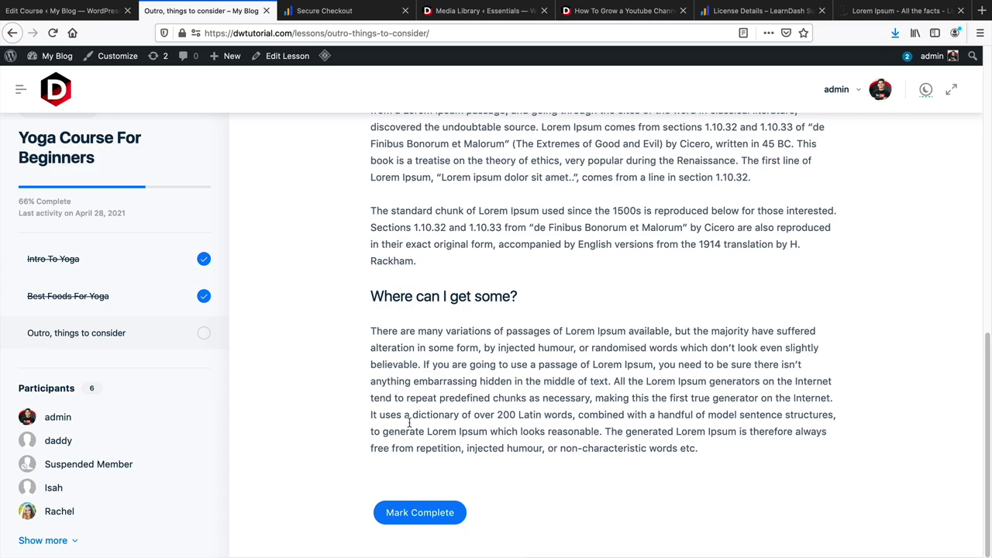
pyautogui.click(402, 522)
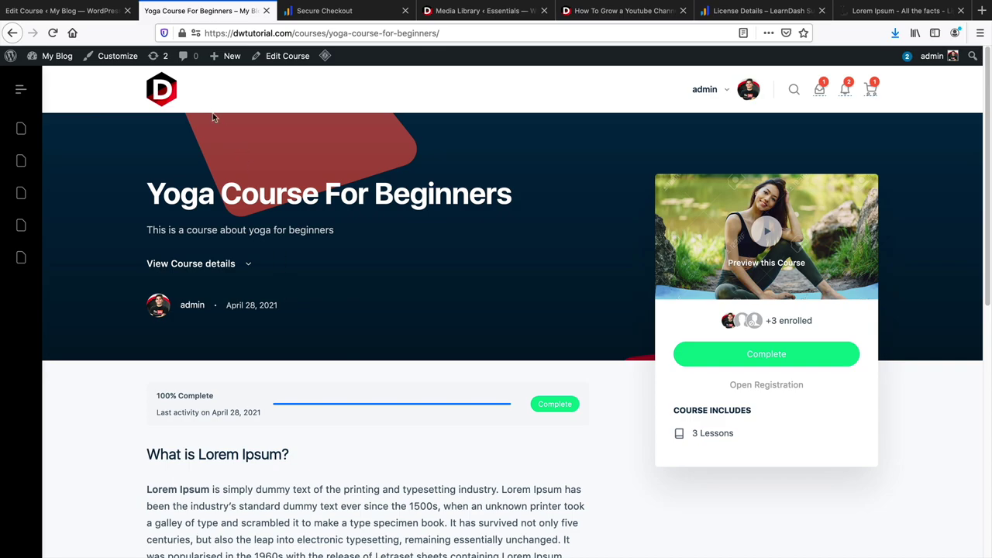
pyautogui.click(107, 11)
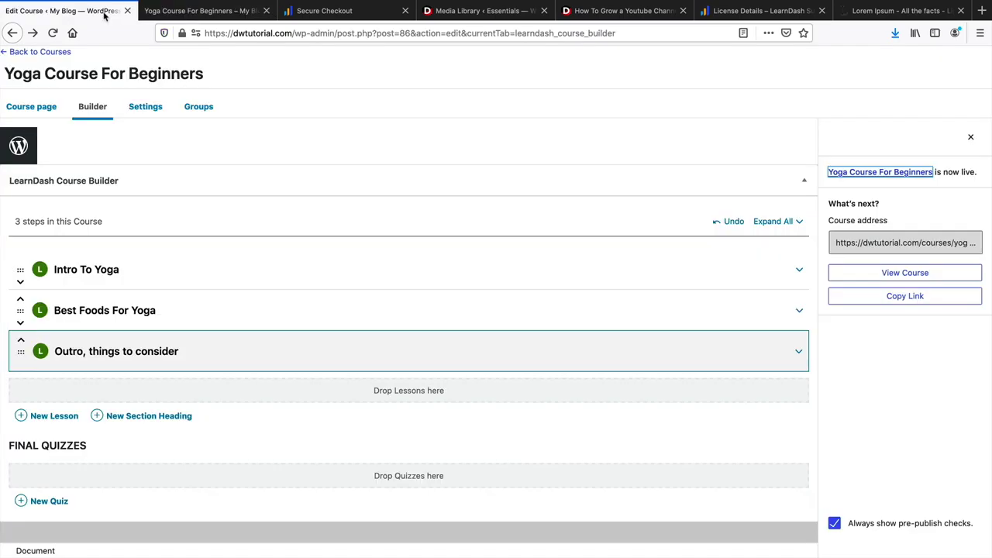
# Go back to the Courses list and open the LearnDash Add-ons page
pyautogui.click(35, 52)
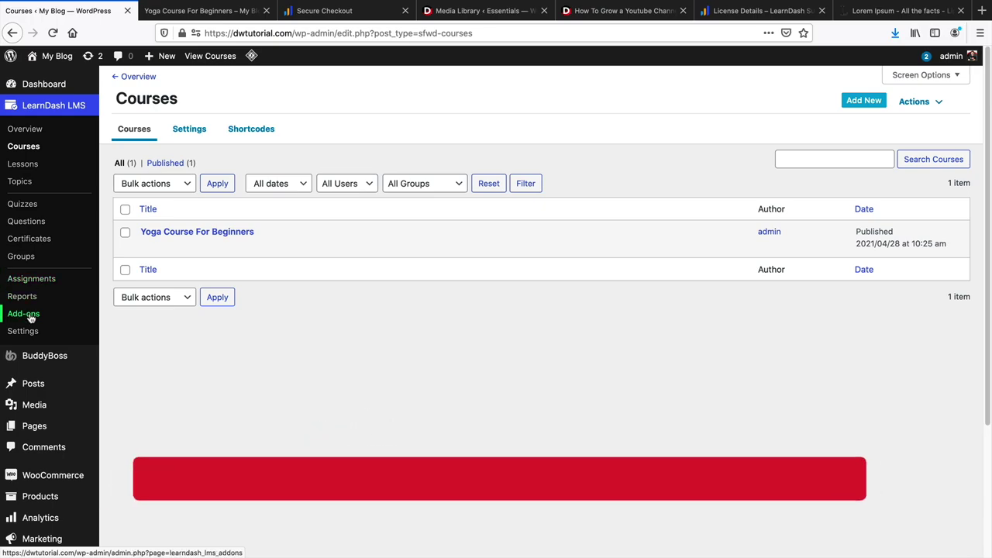
pyautogui.click(31, 317)
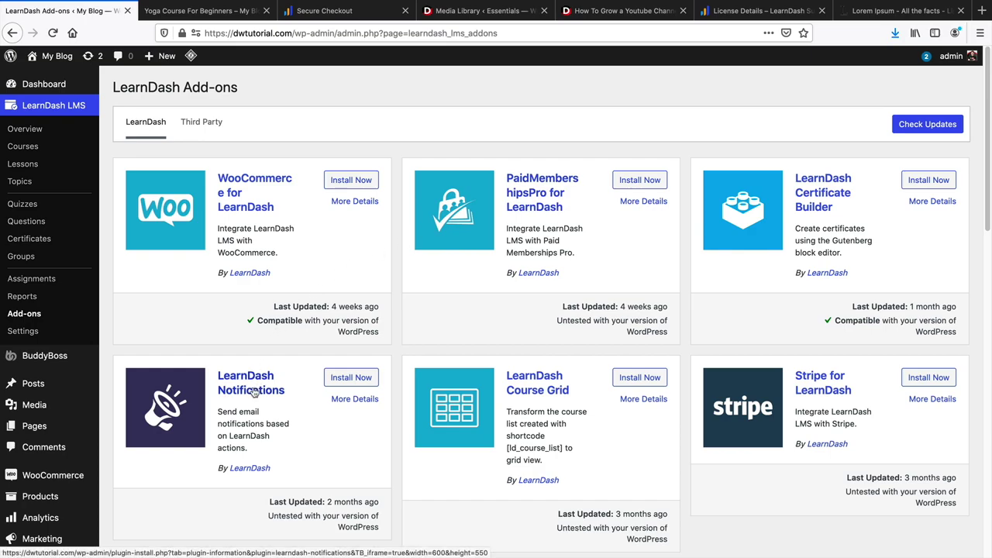
# Install the Stripe for LearnDash 1.8.0 add-on and activate it
pyautogui.scroll(-1, 990, 175)
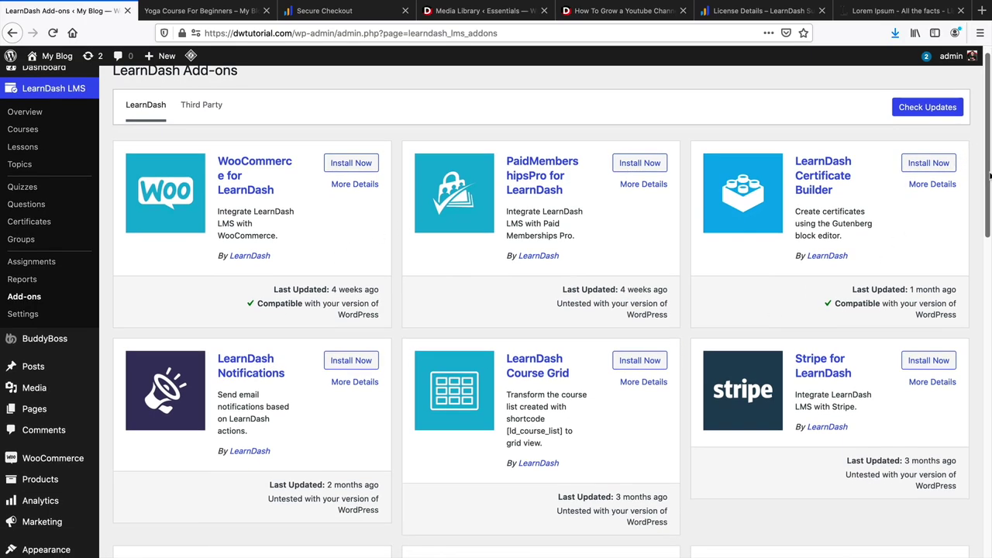
pyautogui.moveTo(989, 175); pyautogui.dragTo(990, 235)
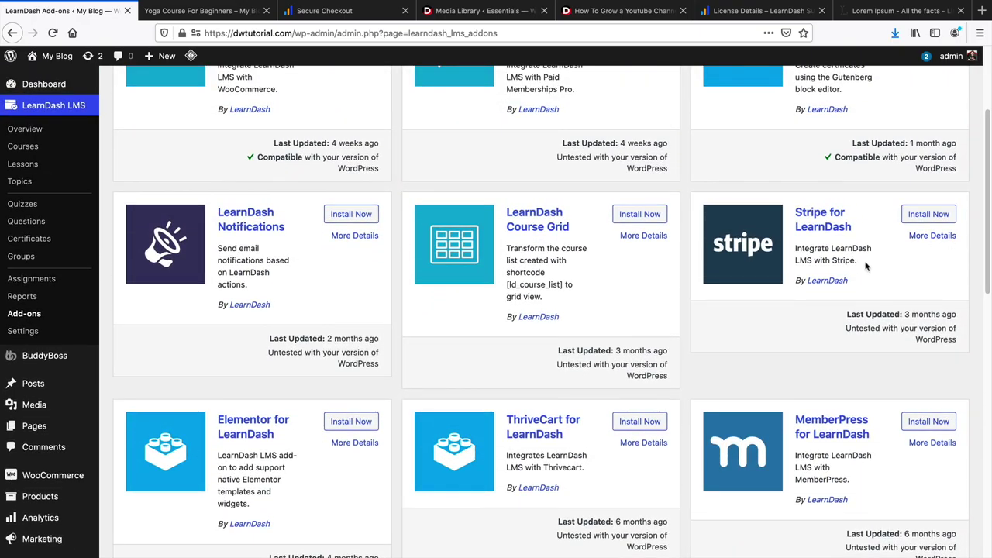
pyautogui.click(921, 220)
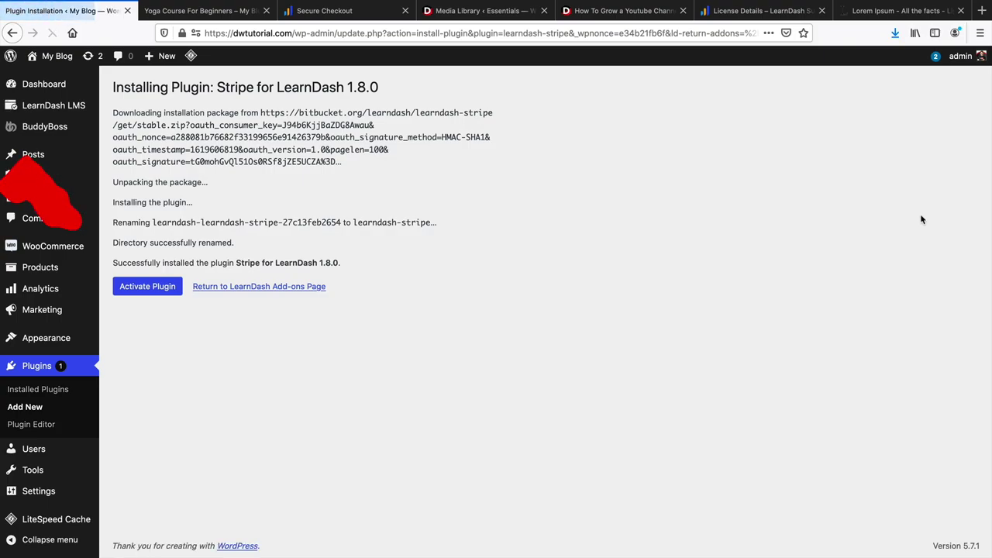
pyautogui.click(155, 290)
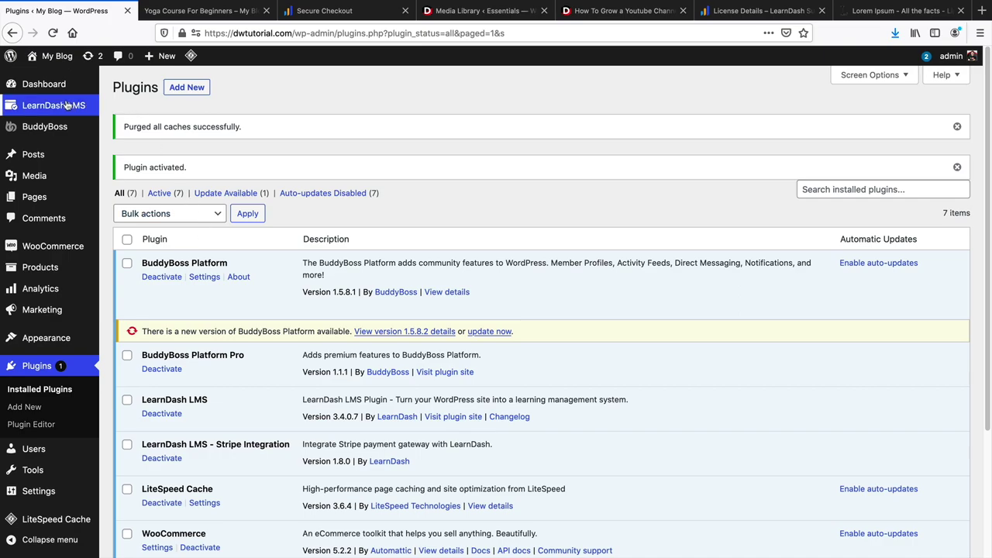
# Enter and save the PayPal e-mail address in LearnDash PayPal Settings, then view Stripe Settings
pyautogui.moveTo(47, 109)
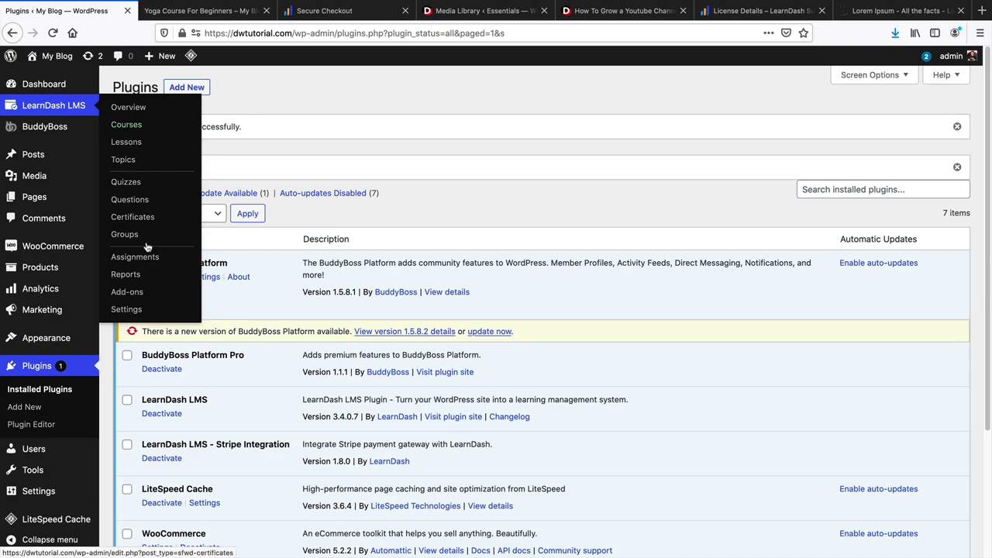
pyautogui.click(138, 309)
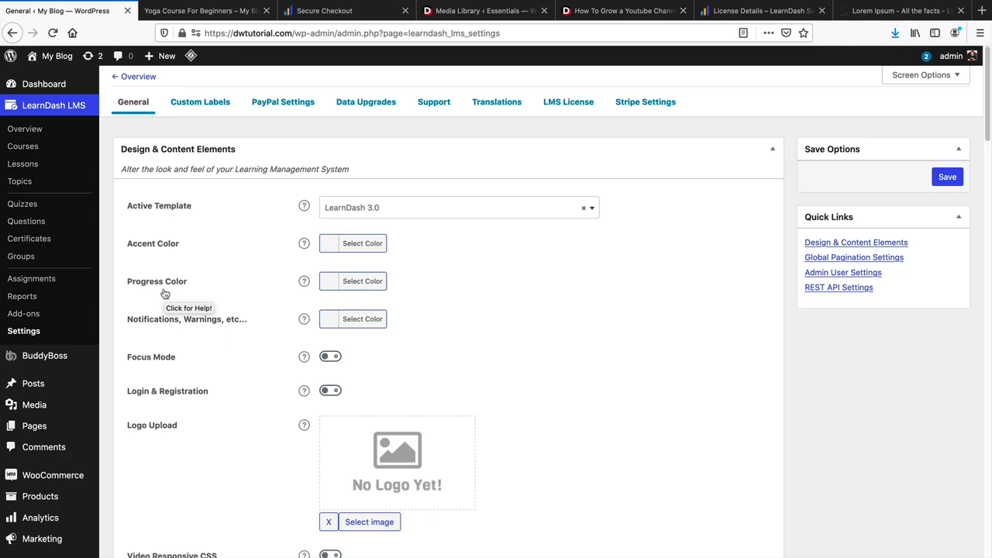
pyautogui.click(306, 104)
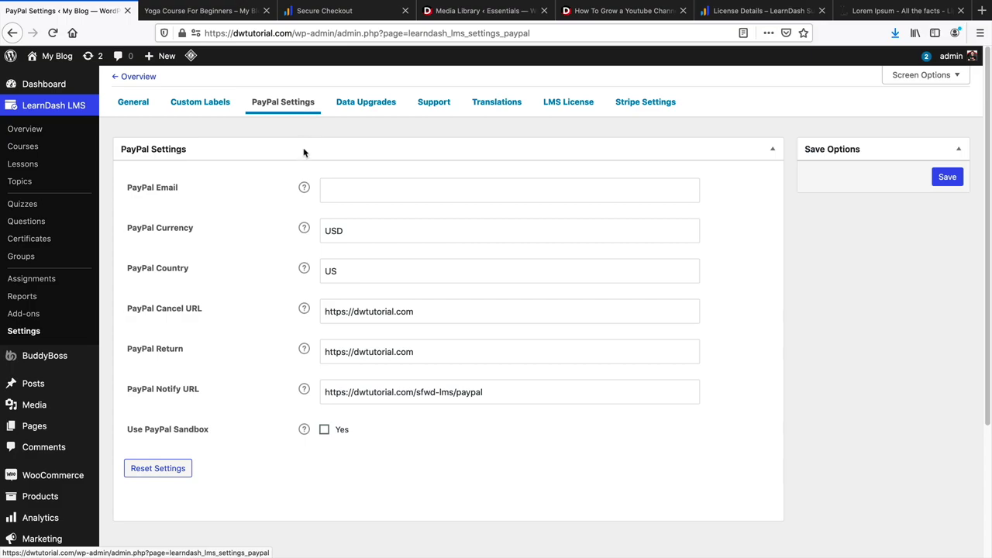
pyautogui.click(357, 184)
pyautogui.click(361, 186)
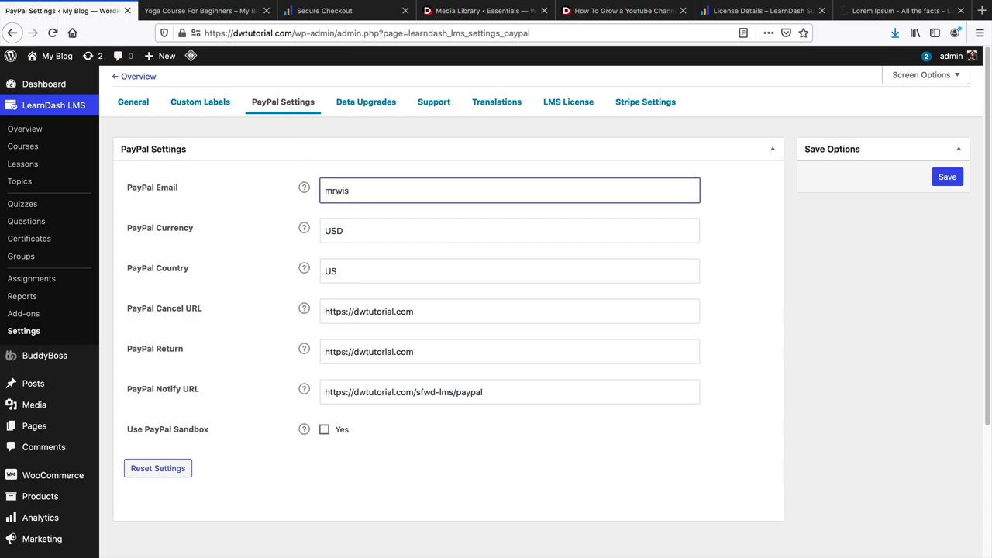
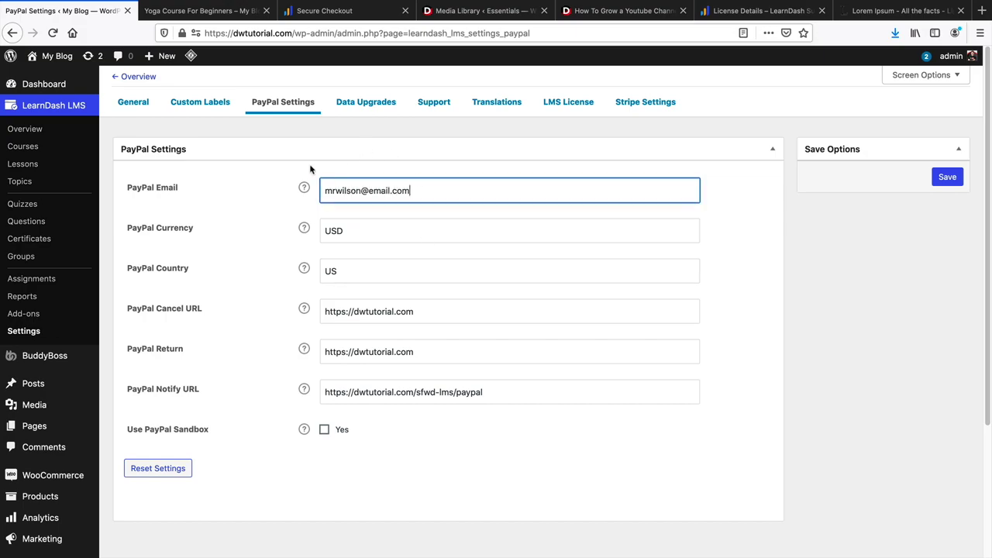
pyautogui.click(949, 181)
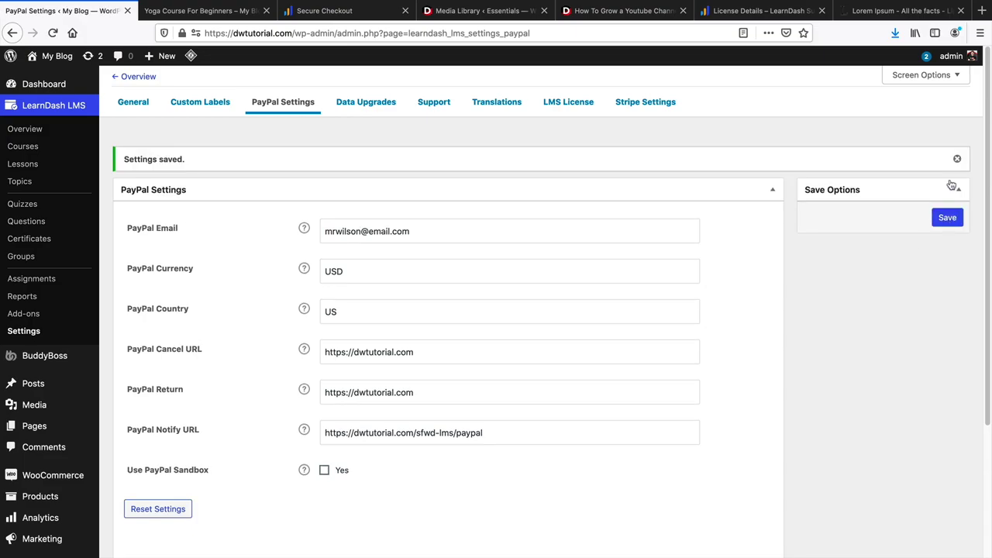
pyautogui.click(641, 106)
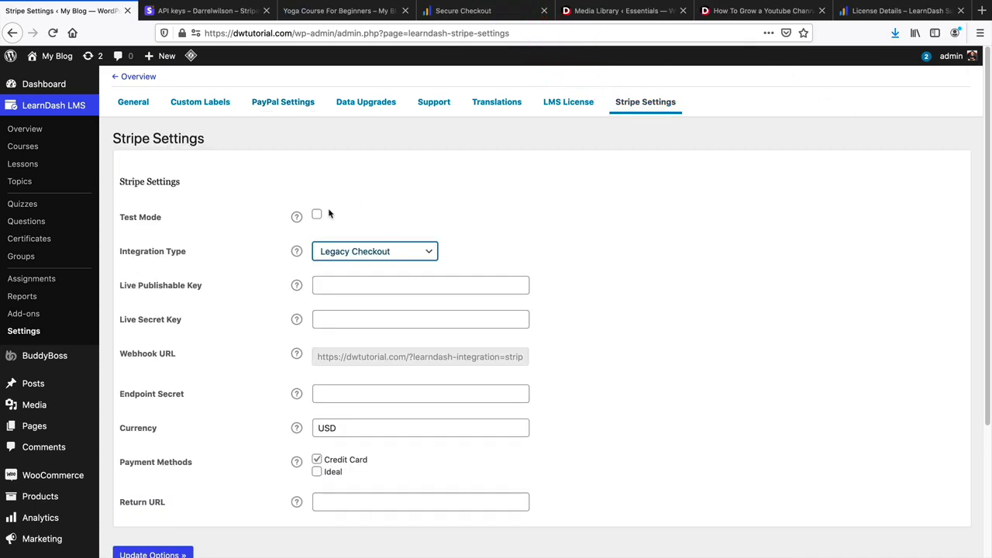
# Turn on Stripe Test Mode and paste the test publishable key copied from Stripe
pyautogui.click(317, 217)
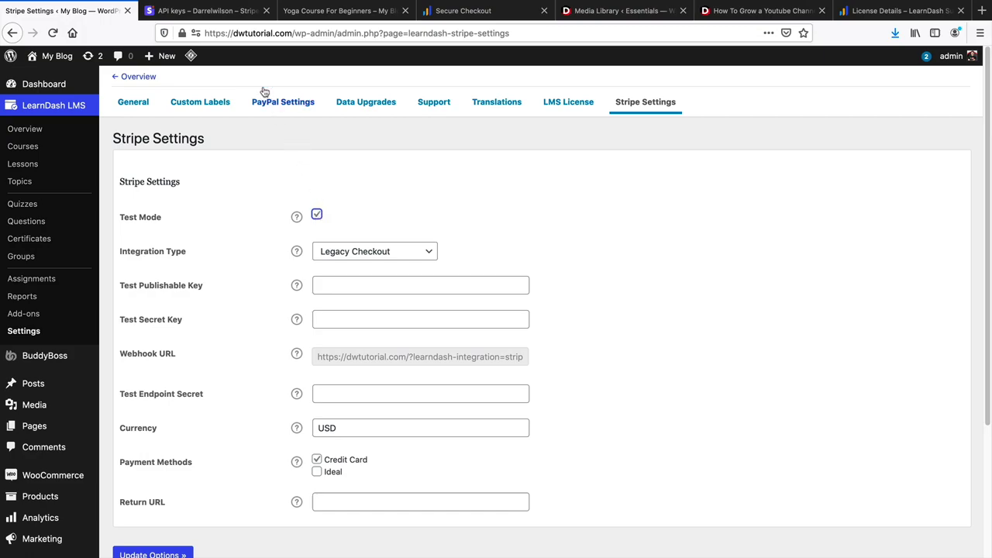
pyautogui.click(228, 17)
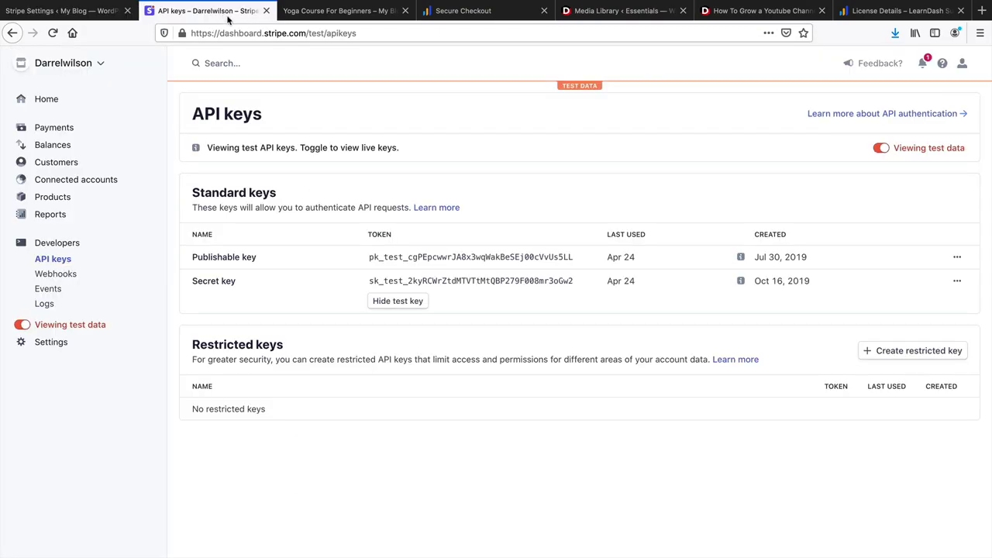
pyautogui.click(400, 257)
pyautogui.click(70, 11)
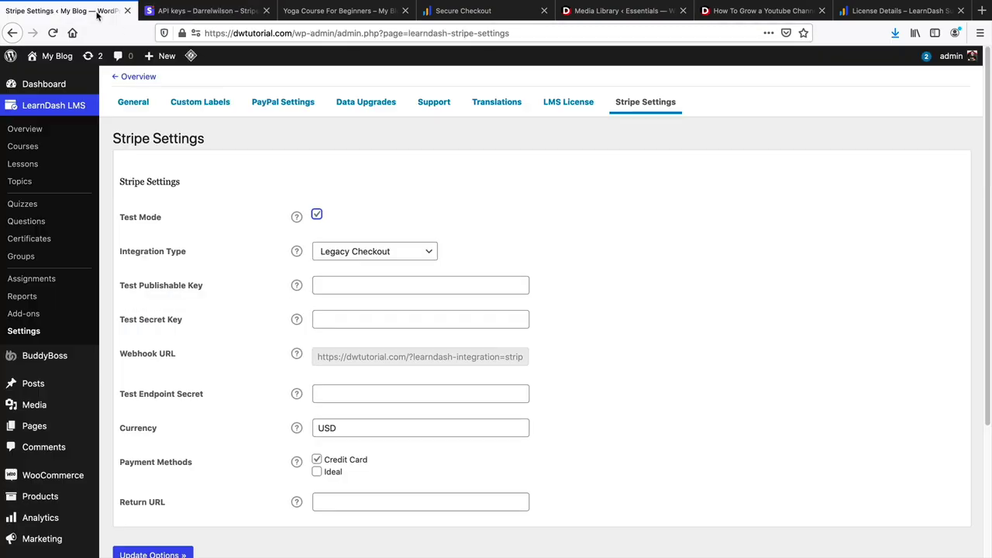
pyautogui.click(336, 286)
pyautogui.rightClick(338, 285)
pyautogui.click(371, 350)
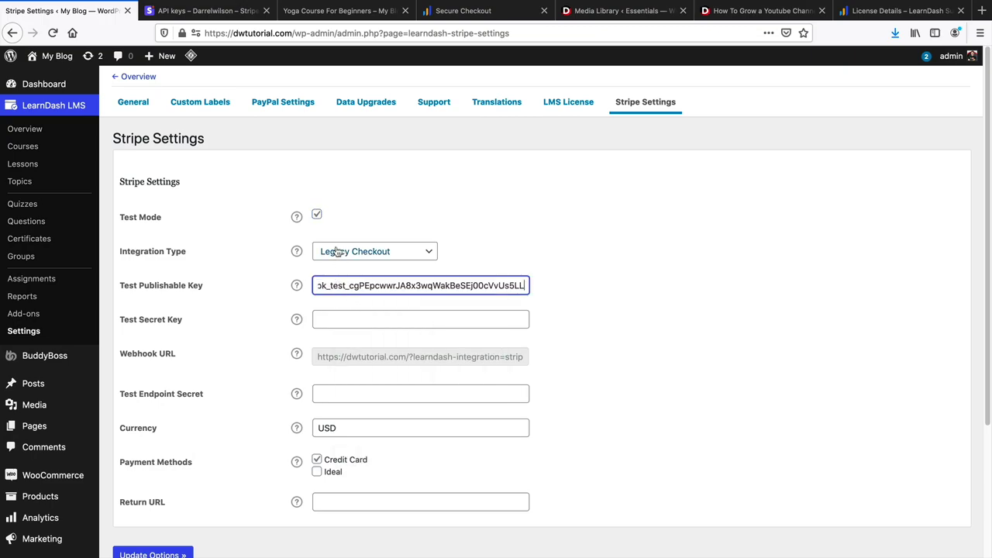
# Copy the test secret key from Stripe into the Test Secret Key field
pyautogui.click(205, 14)
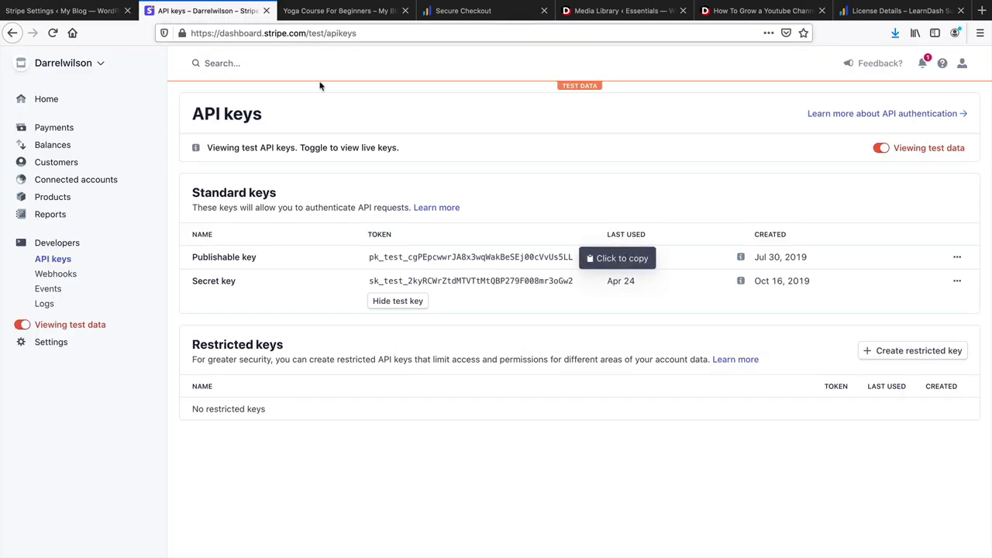
pyautogui.click(400, 282)
pyautogui.click(80, 11)
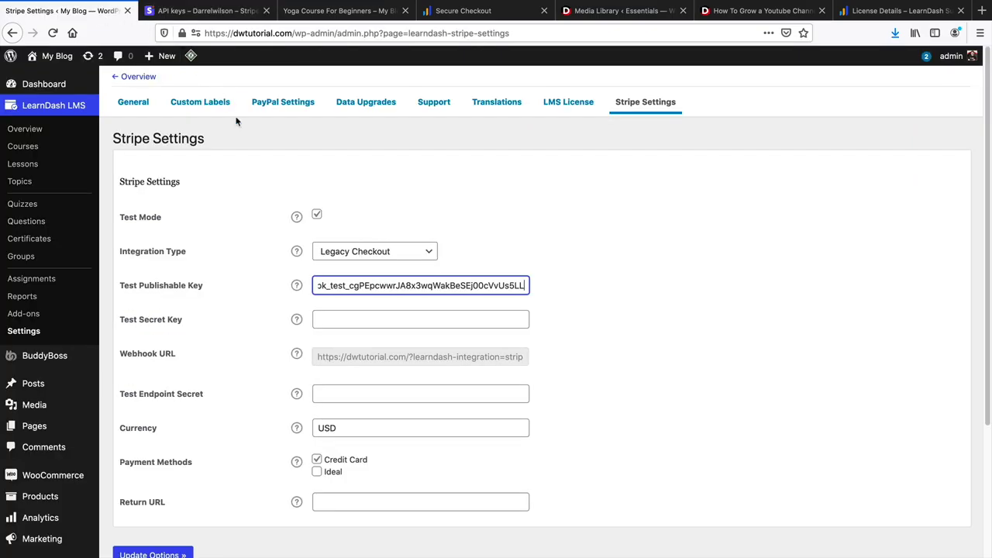
pyautogui.click(331, 319)
pyautogui.rightClick(331, 320)
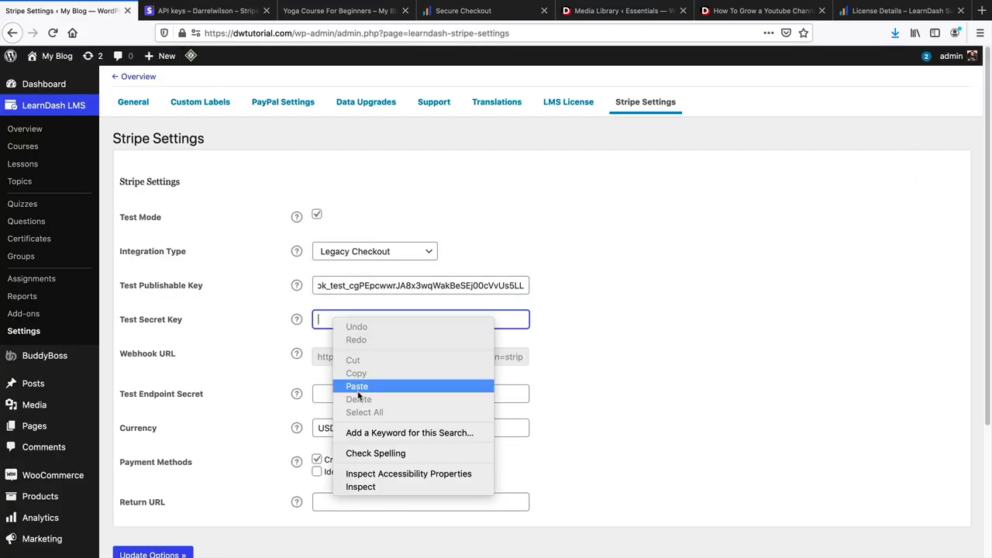
pyautogui.click(355, 385)
# Copy the LearnDash Webhook URL and return to the Stripe dashboard
pyautogui.scroll(-1, 238, 267)
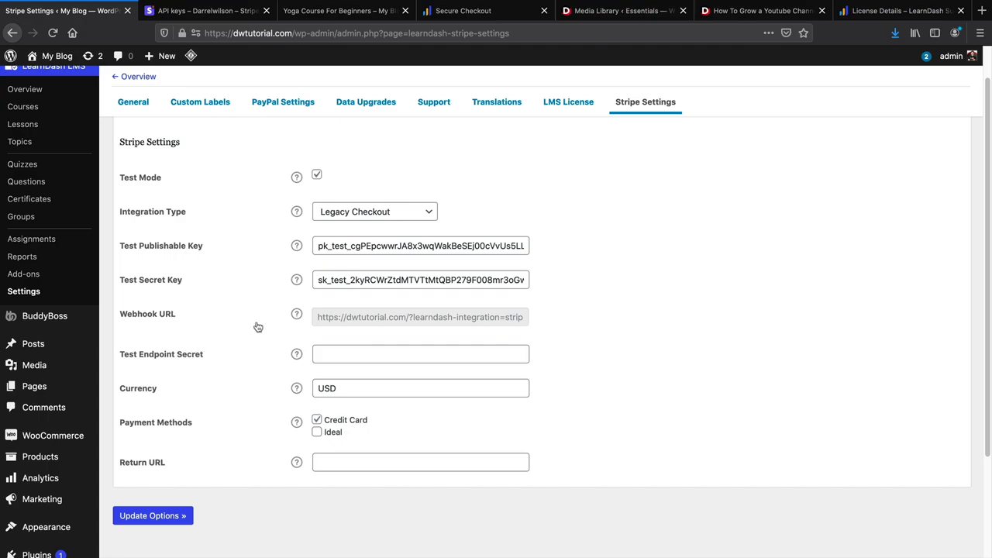
pyautogui.tripleClick(365, 319)
pyautogui.rightClick(369, 319)
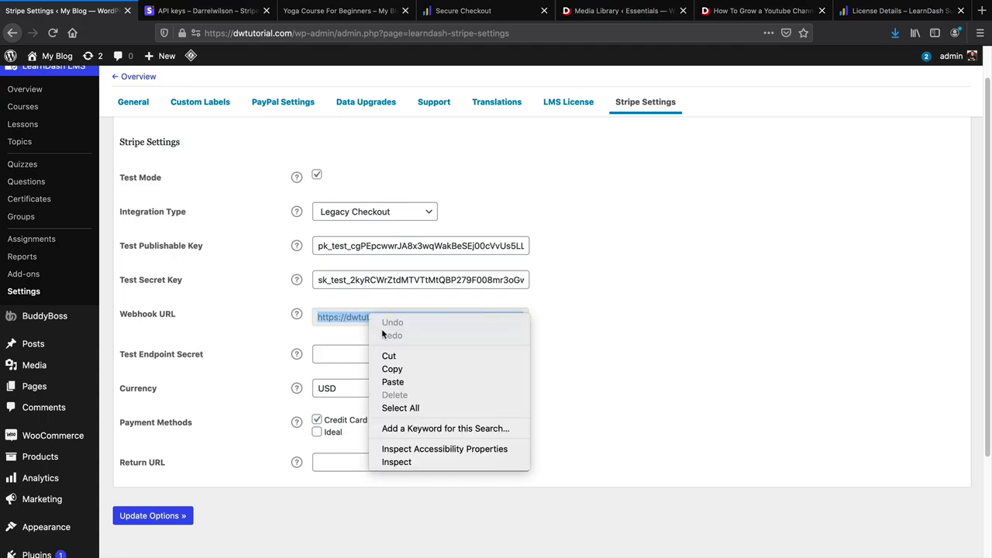
pyautogui.click(393, 370)
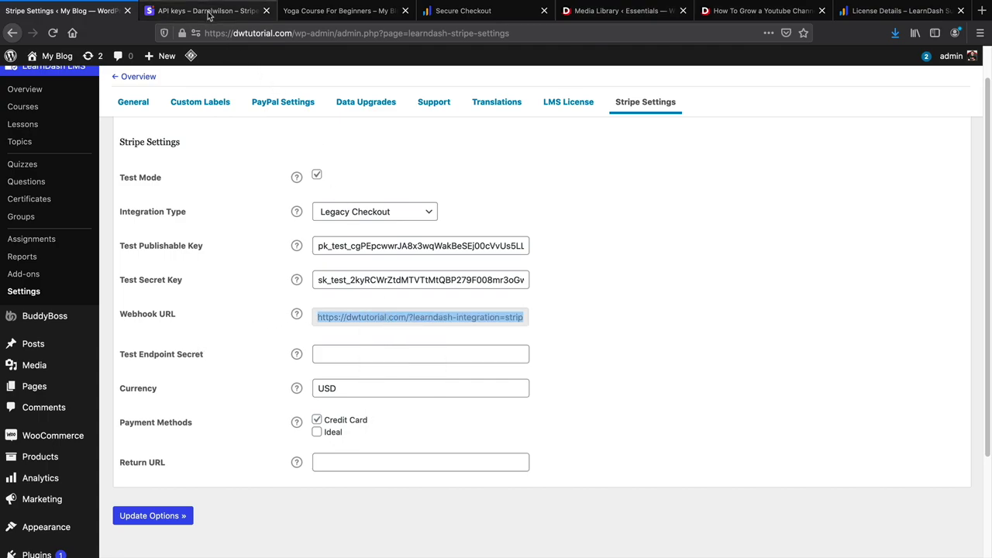
pyautogui.click(209, 10)
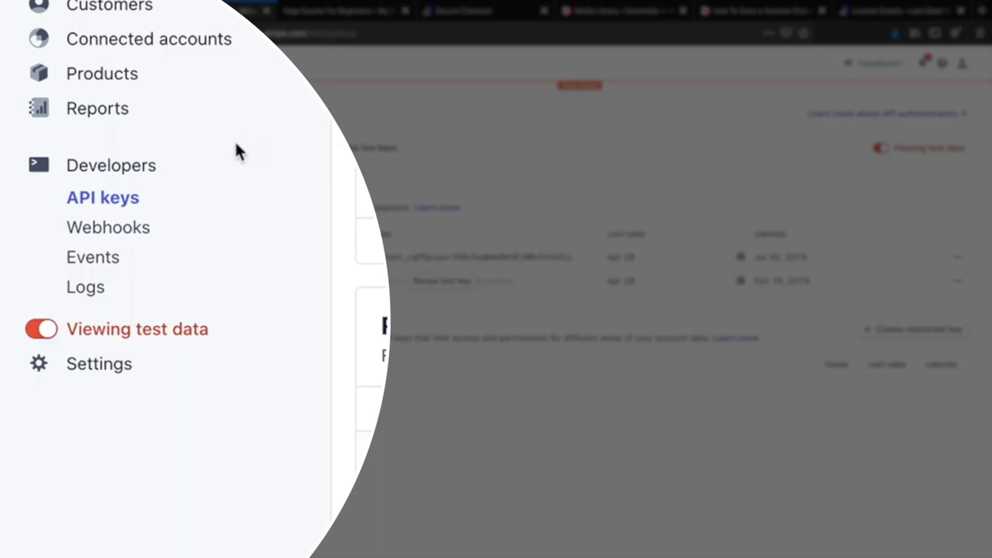
# Start a webhook endpoint with the LearnDash URL, described 'This is used to accept payments for our courses'
pyautogui.click(120, 231)
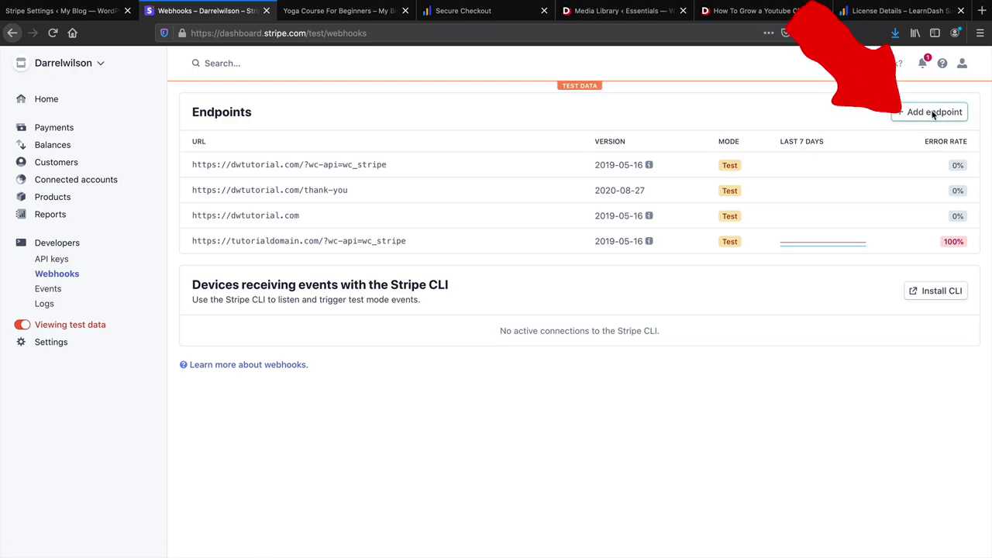
pyautogui.click(934, 113)
pyautogui.tripleClick(340, 136)
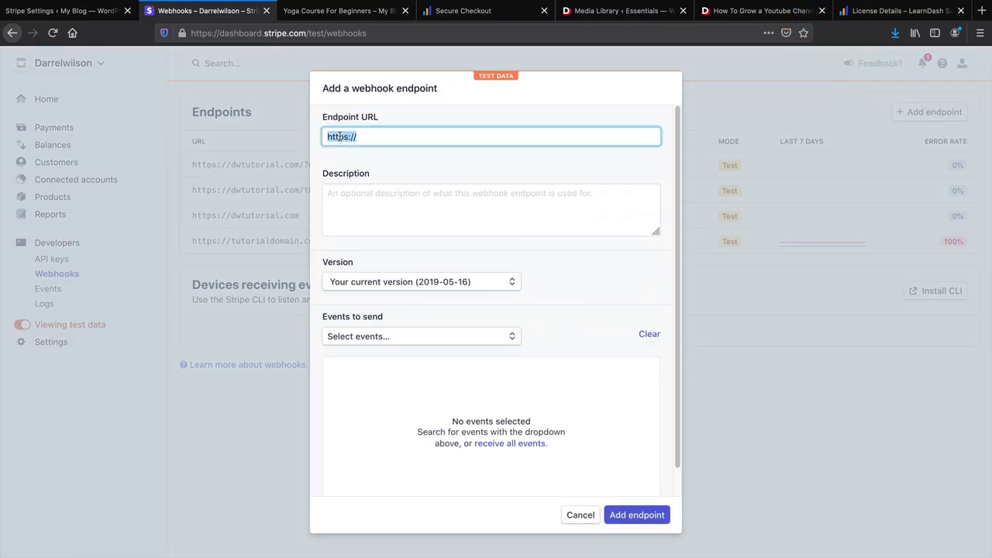
pyautogui.rightClick(339, 136)
pyautogui.click(365, 202)
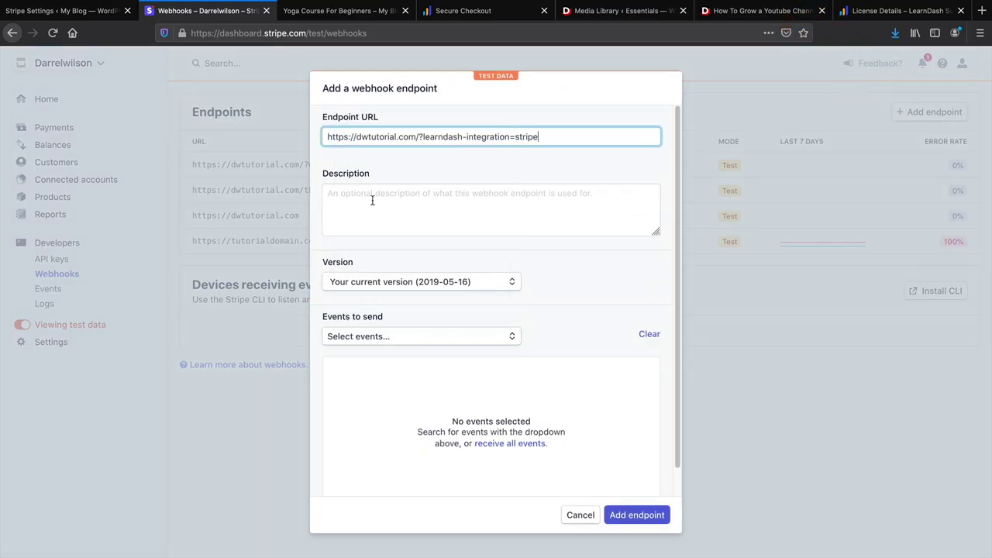
pyautogui.click(421, 198)
pyautogui.write('Th')
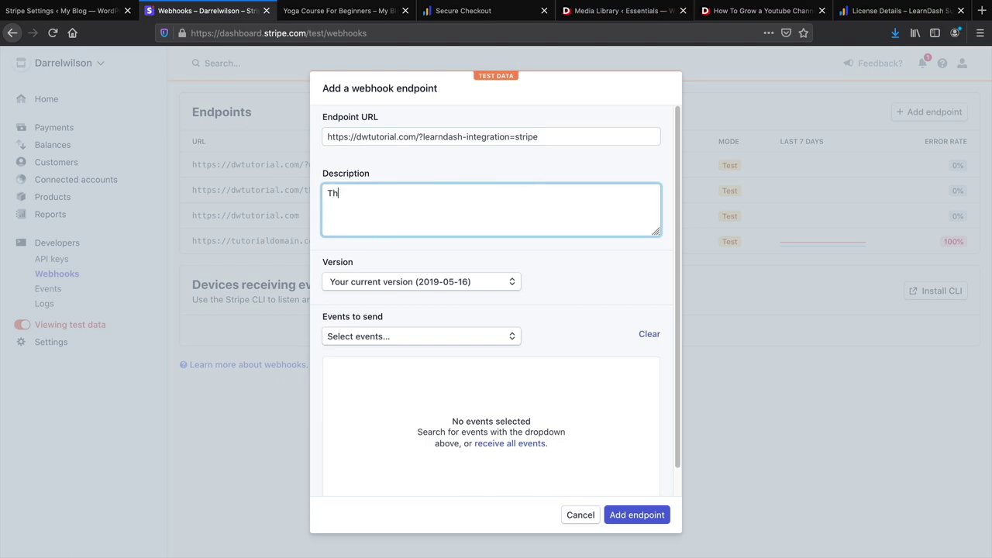
pyautogui.write('is is used to accept payments for our')
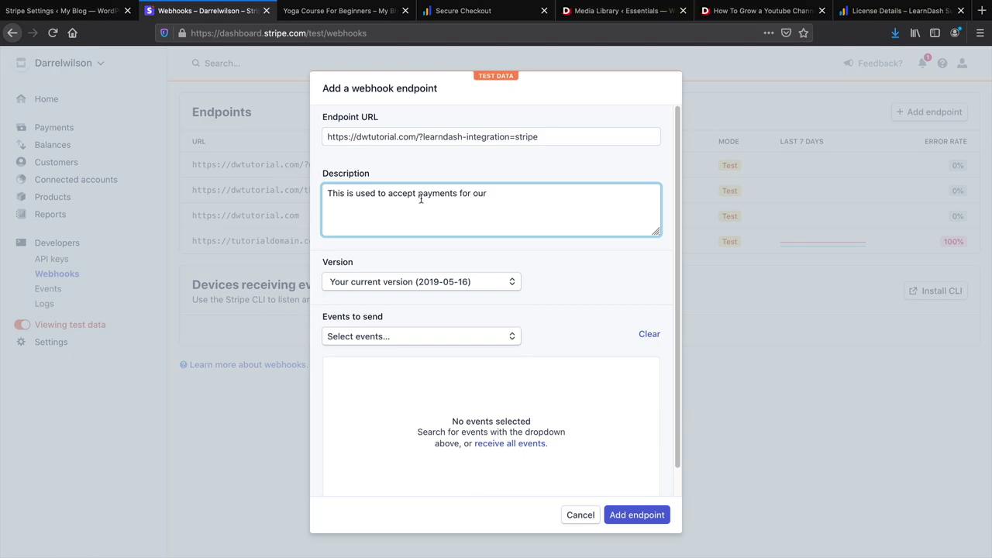
pyautogui.write(' courses')
# Select the charge.captured event and create the webhook endpoint
pyautogui.click(365, 336)
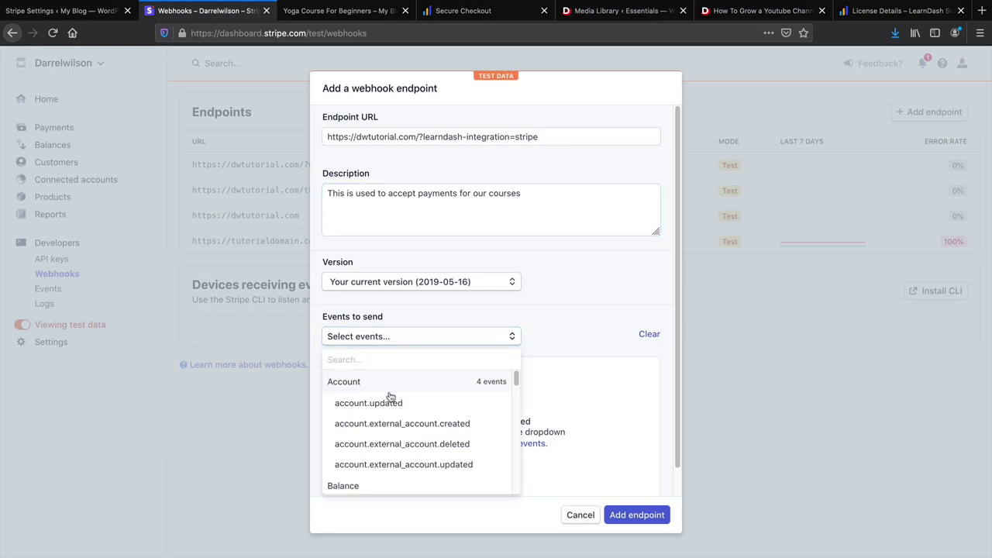
pyautogui.scroll(-5, 387, 427)
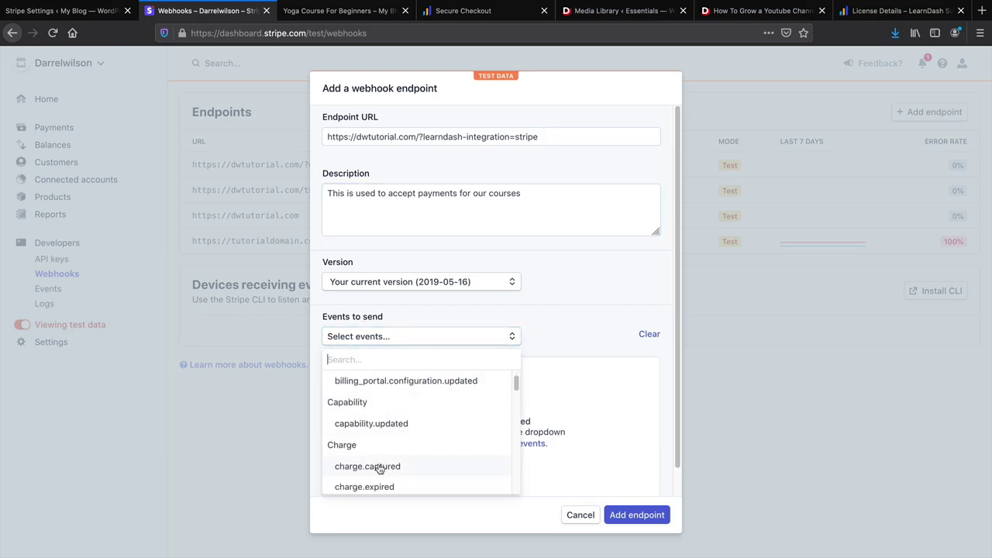
pyautogui.click(379, 467)
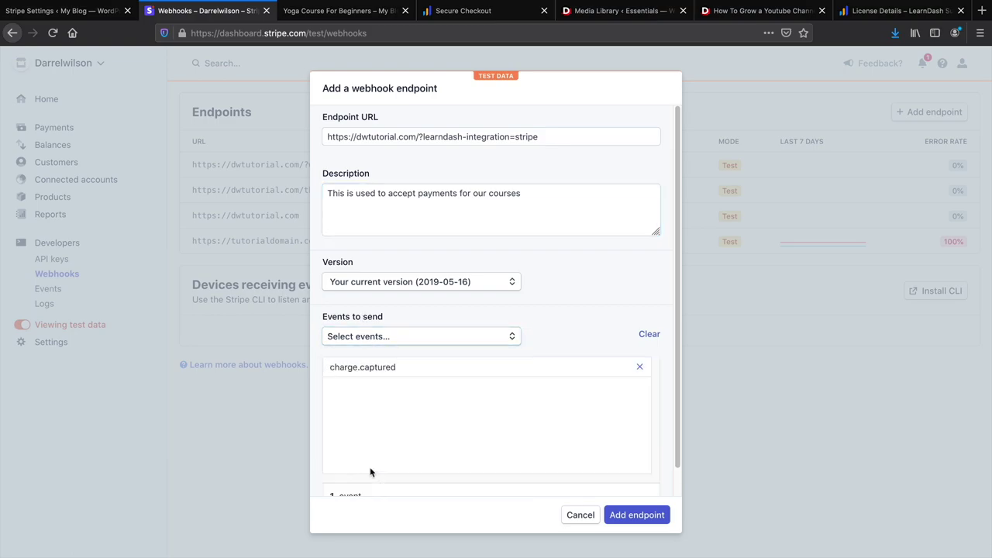
pyautogui.click(627, 518)
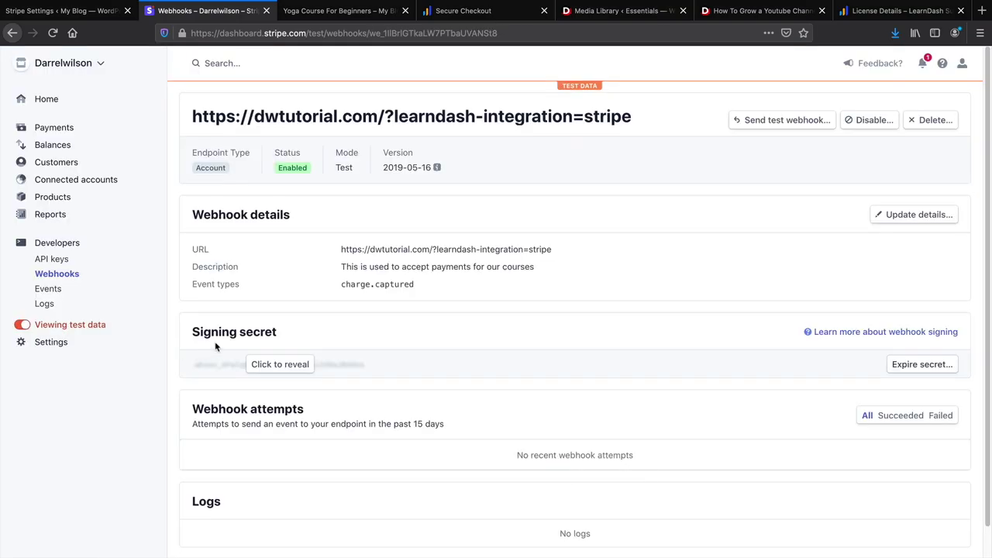
# Copy the endpoint value and focus LearnDash's Test Endpoint Secret field
pyautogui.tripleClick(365, 246)
pyautogui.rightClick(366, 242)
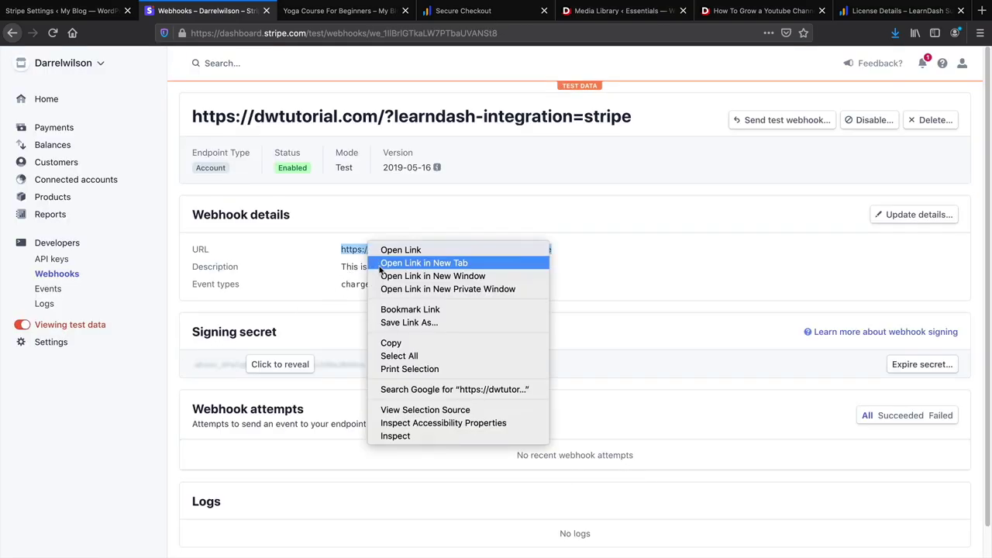
pyautogui.click(390, 343)
pyautogui.click(99, 16)
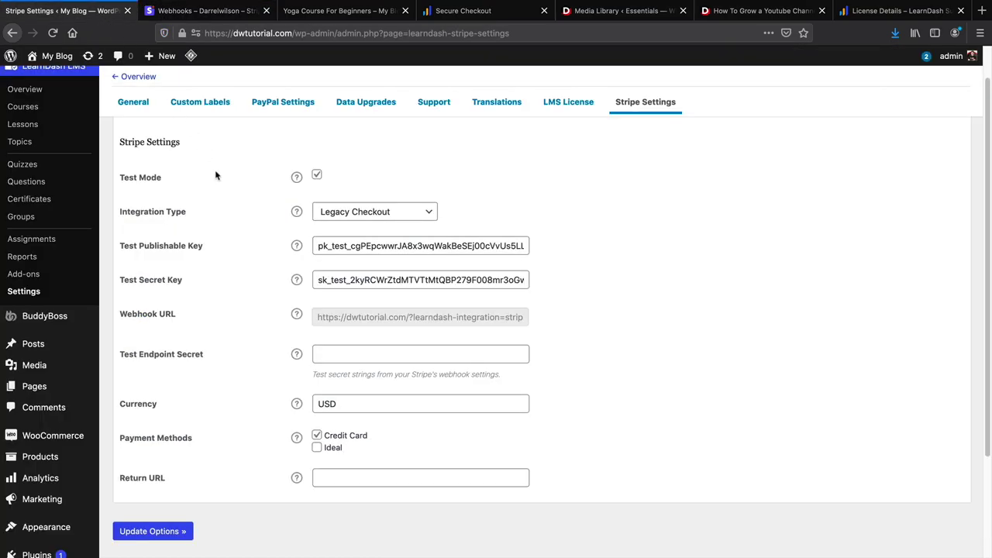
pyautogui.click(323, 350)
# Paste the copied value into Test Endpoint Secret and go to the LearnDash Courses list
pyautogui.rightClick(326, 353)
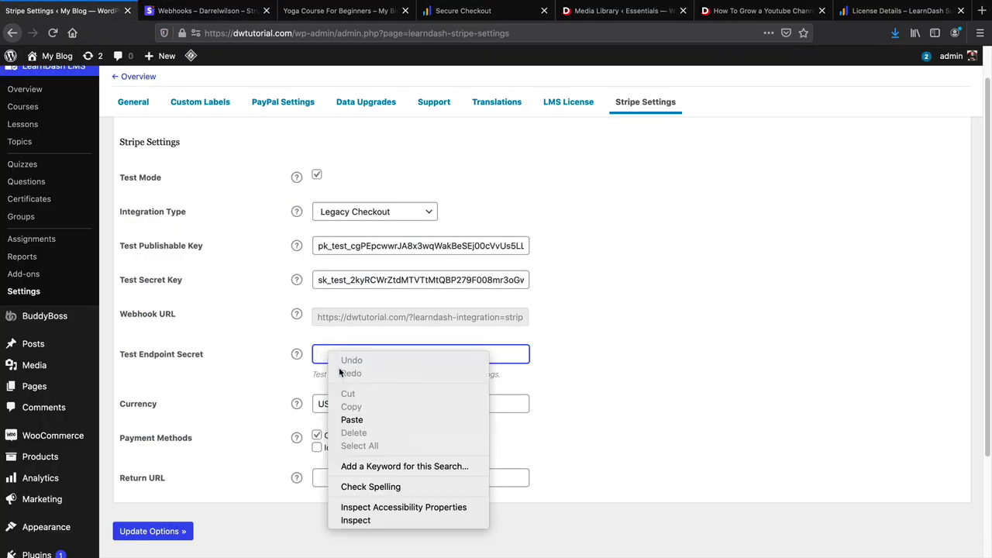
pyautogui.click(352, 419)
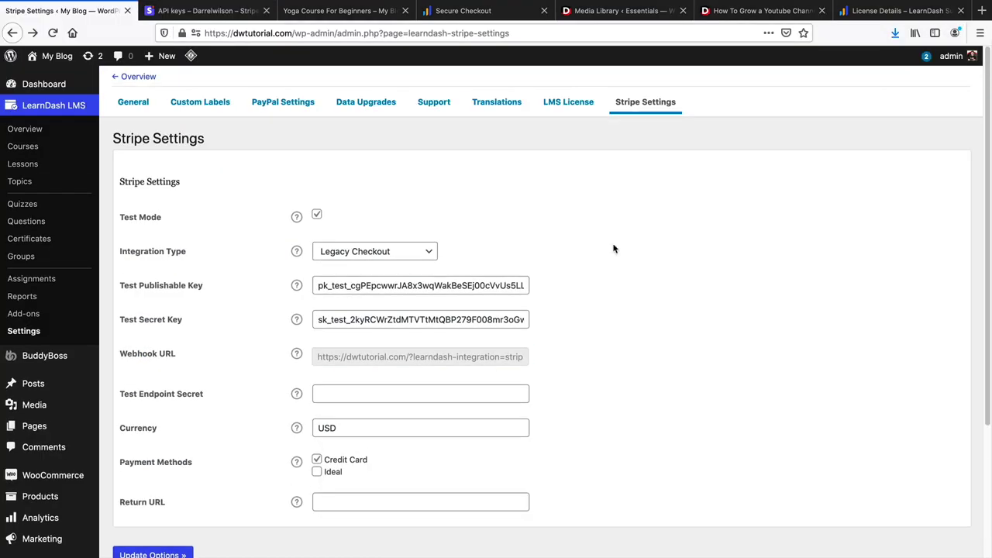
pyautogui.click(46, 148)
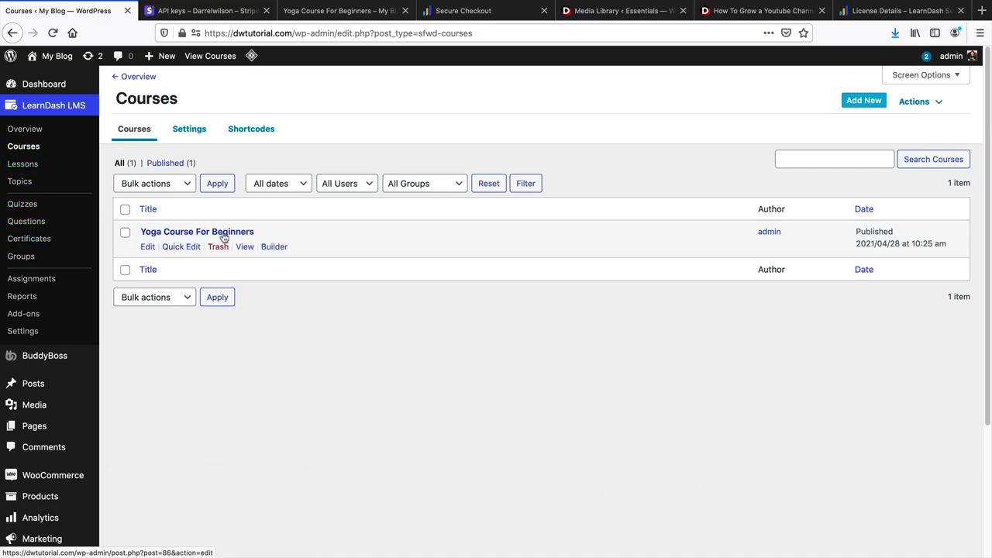
# Open Yoga Course For Beginners for editing and show its Settings tab
pyautogui.click(147, 248)
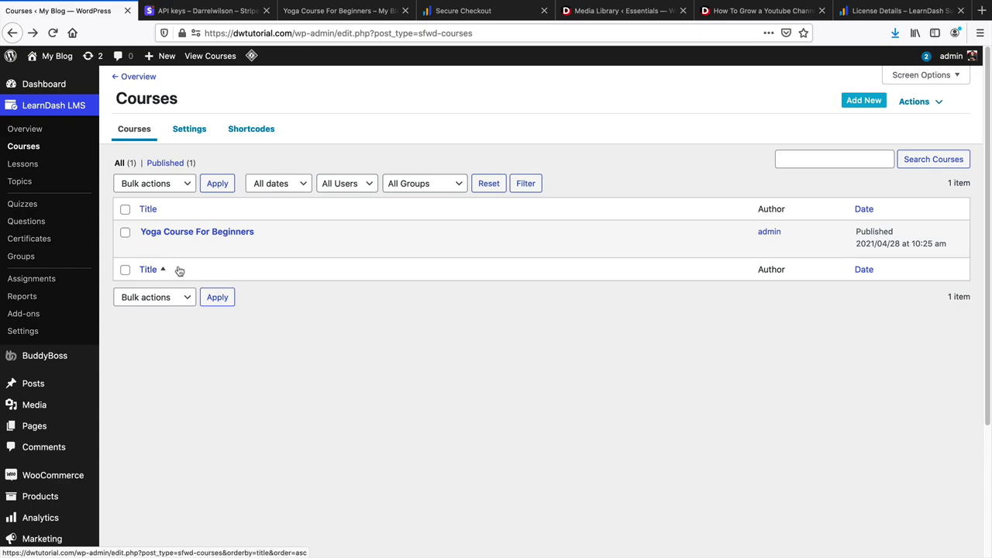
pyautogui.click(187, 136)
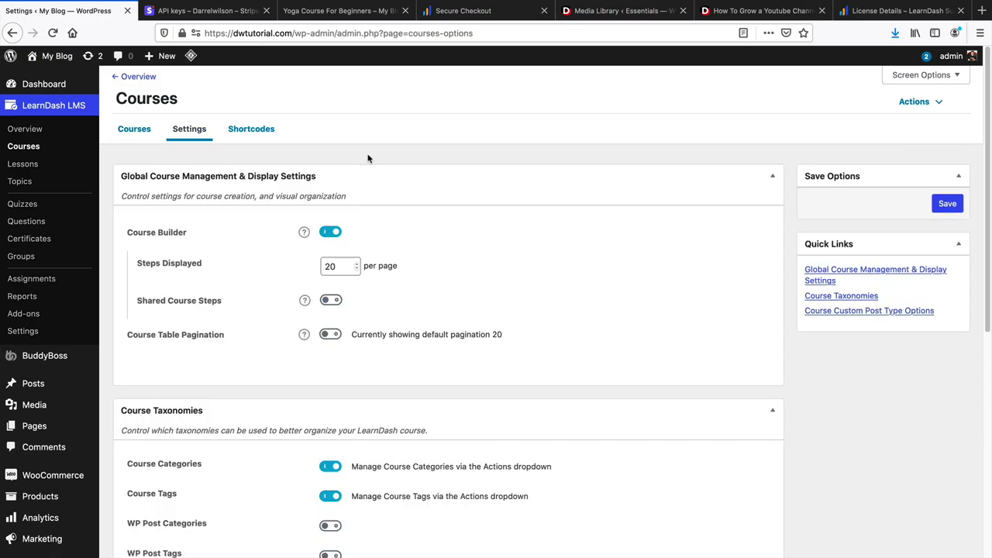
pyautogui.middleClick(368, 154)
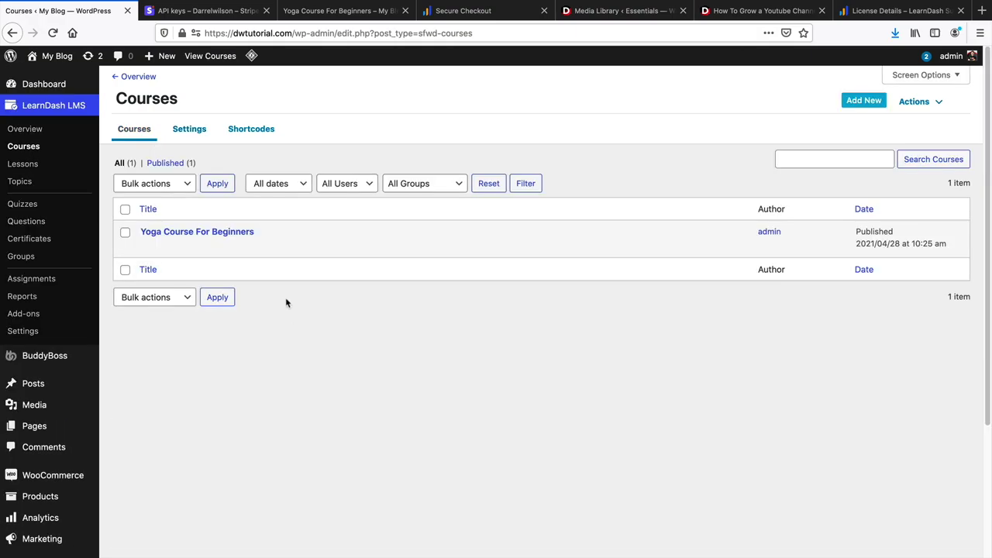
pyautogui.moveTo(178, 250)
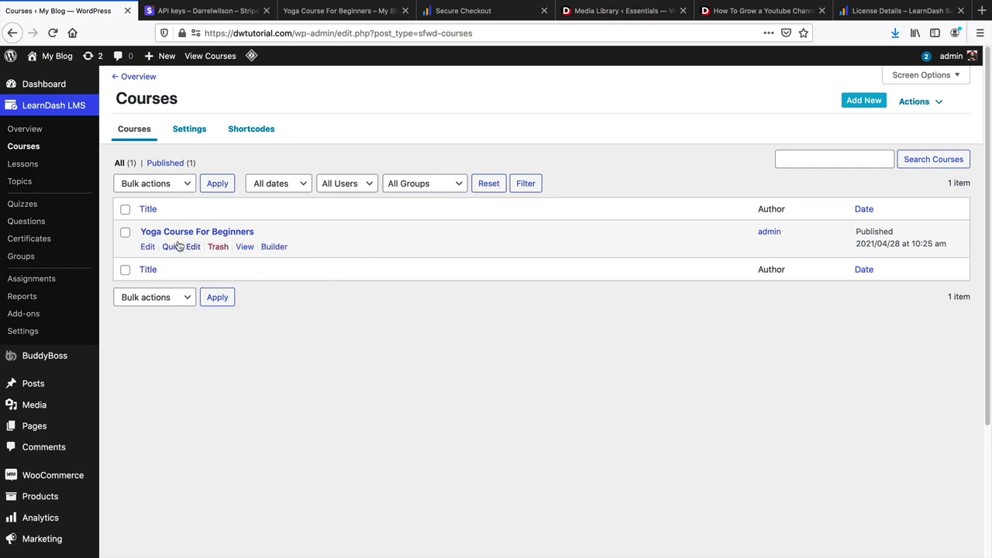
pyautogui.click(147, 245)
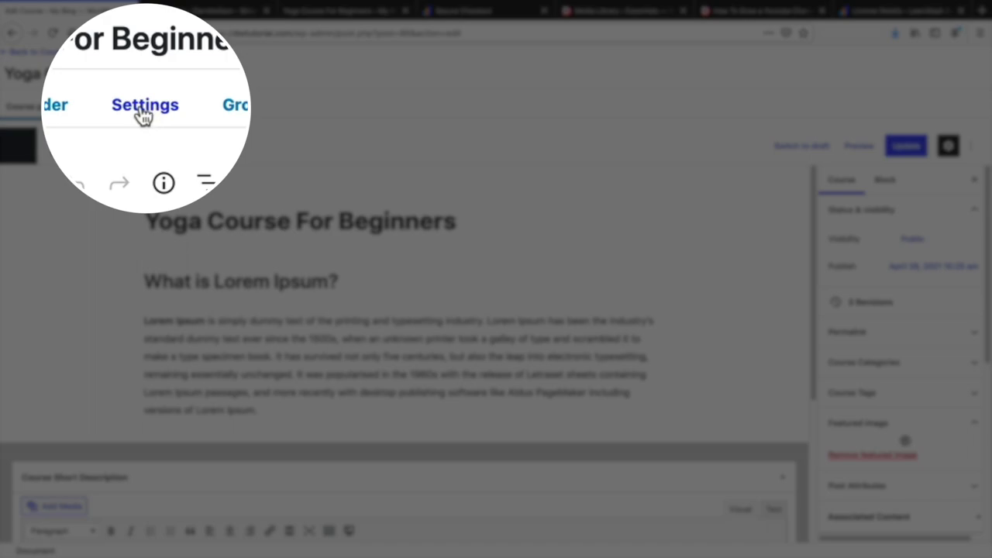
pyautogui.click(145, 107)
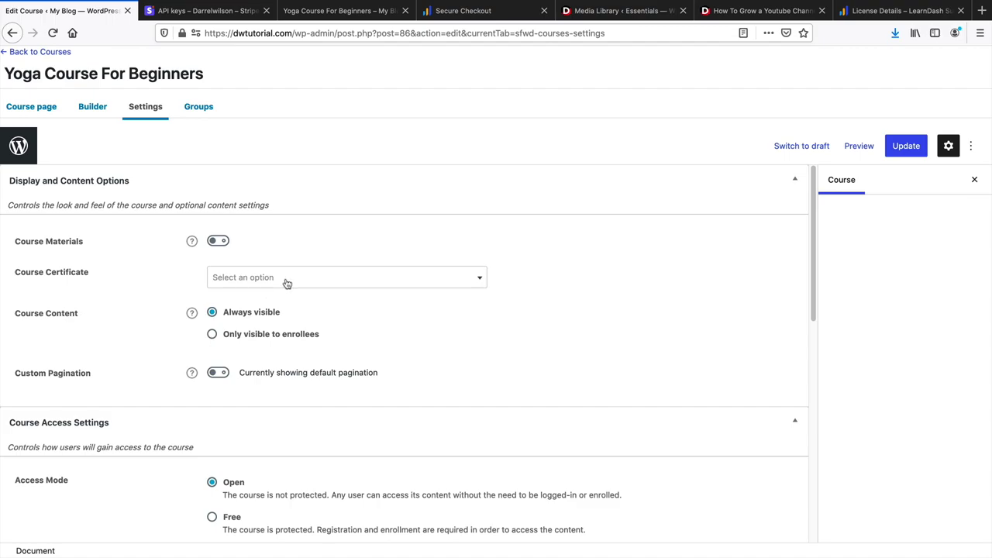
# Set the Yoga Course For Beginners access mode to Buy now with a course price of 199.99
pyautogui.middleClick(669, 282)
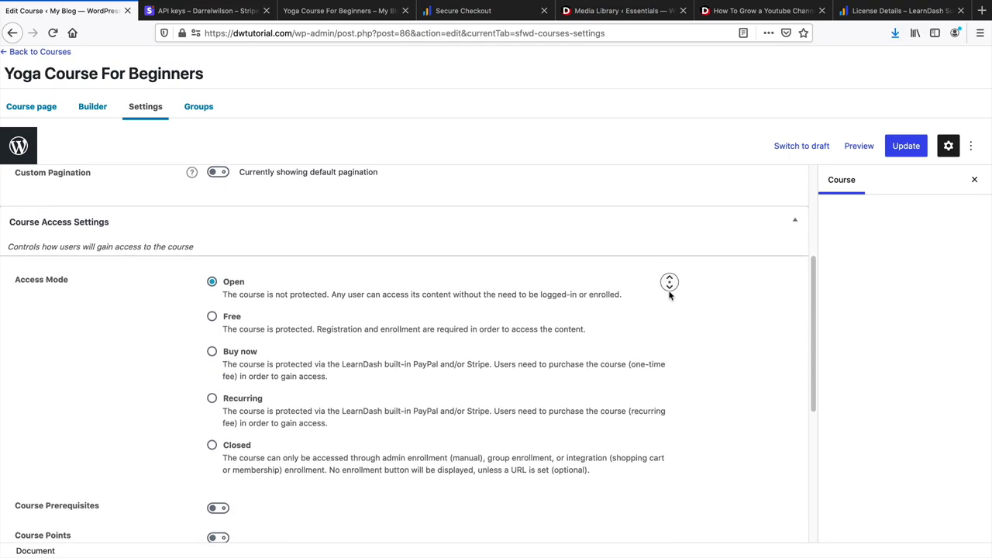
pyautogui.click(669, 293)
pyautogui.scroll(1, 488, 321)
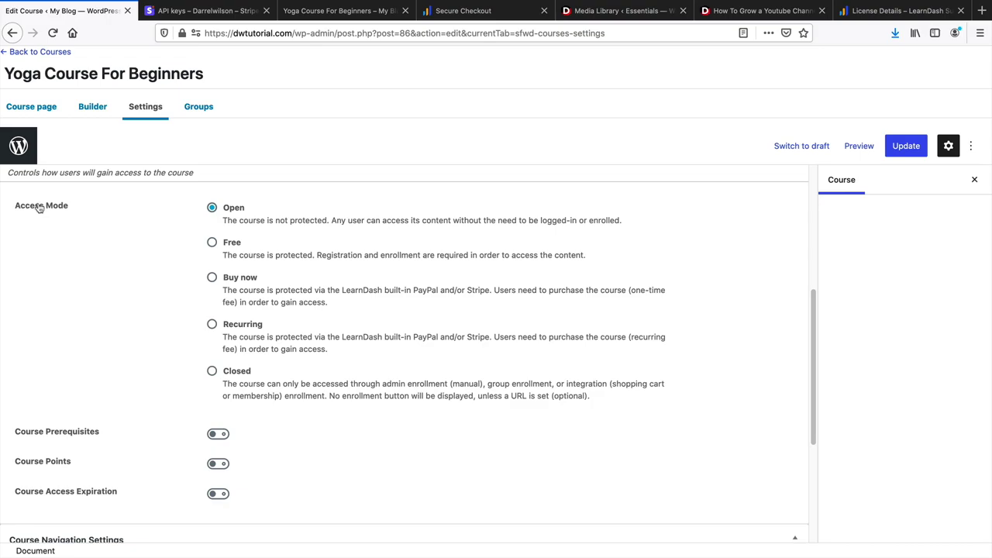
pyautogui.click(212, 211)
pyautogui.click(212, 244)
pyautogui.click(221, 280)
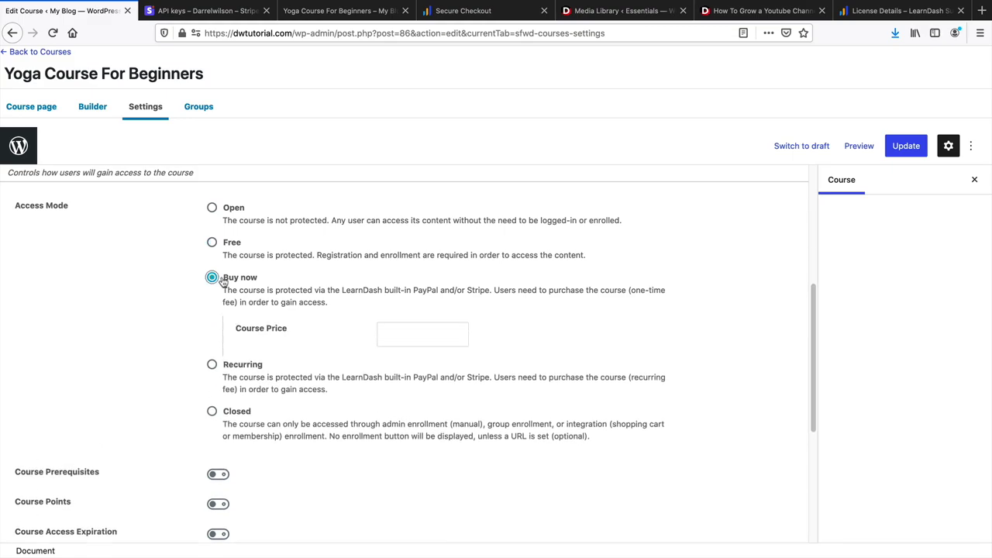
pyautogui.click(418, 334)
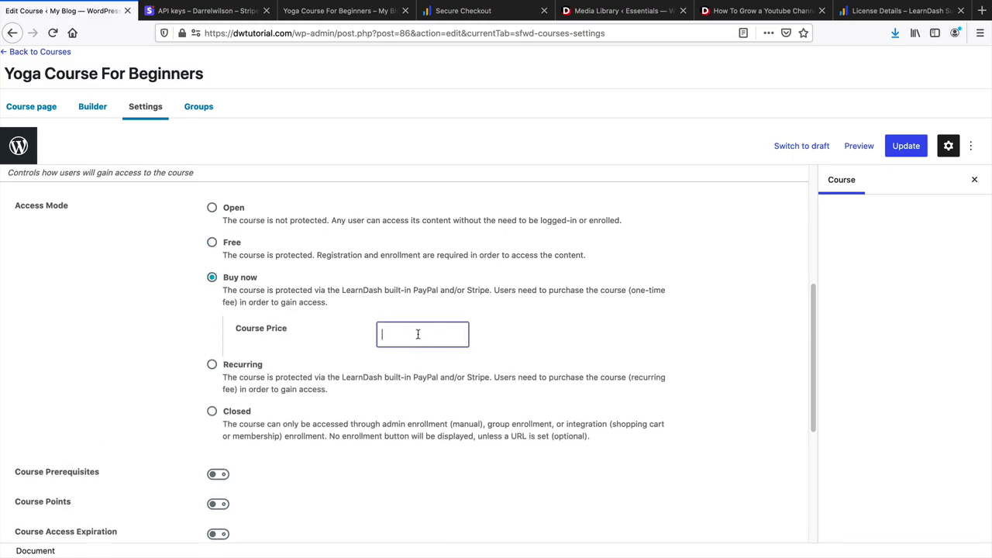
pyautogui.write('199.99')
pyautogui.moveTo(390, 288); pyautogui.dragTo(223, 290)
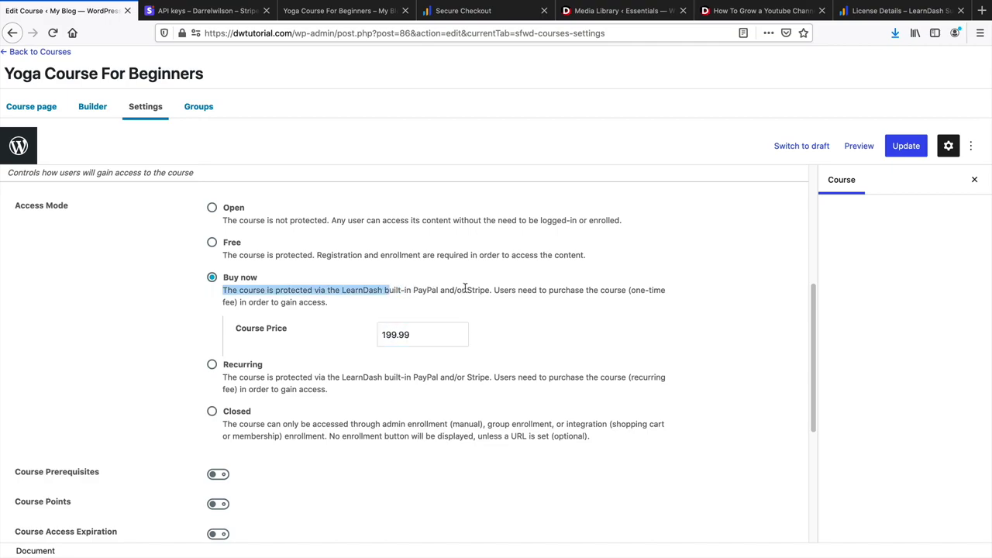
pyautogui.moveTo(465, 288); pyautogui.dragTo(490, 289)
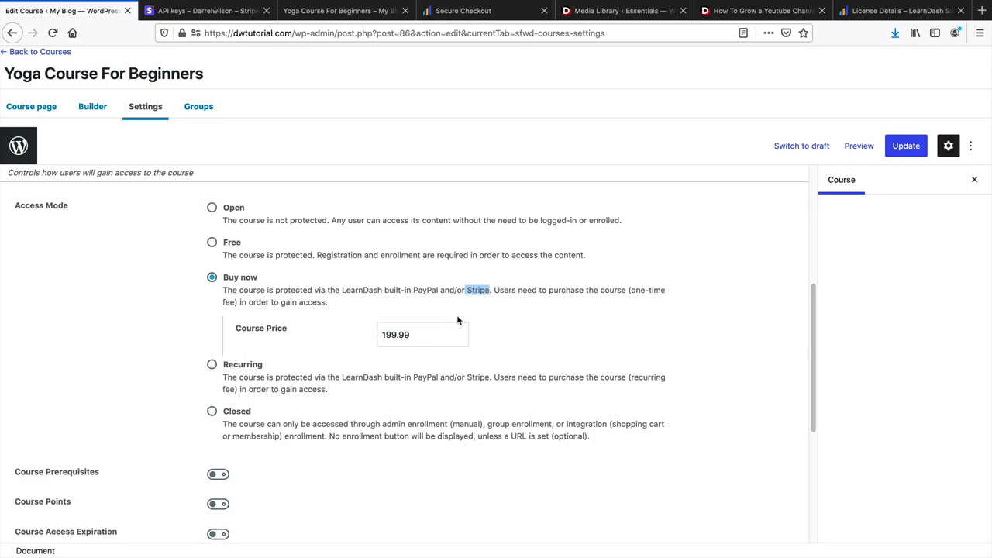
pyautogui.click(439, 336)
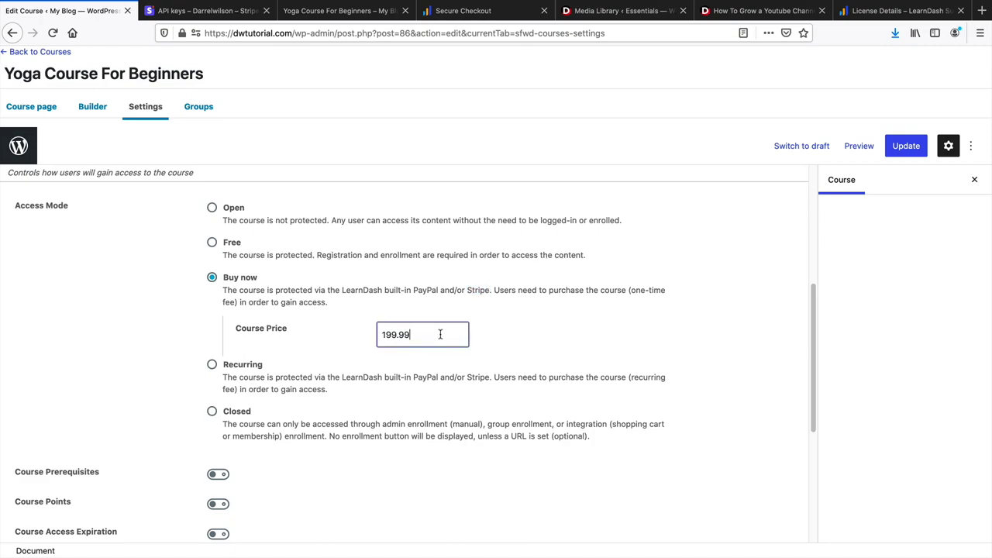
# Switch the course access mode to Recurring with a course price of 20
pyautogui.click(212, 365)
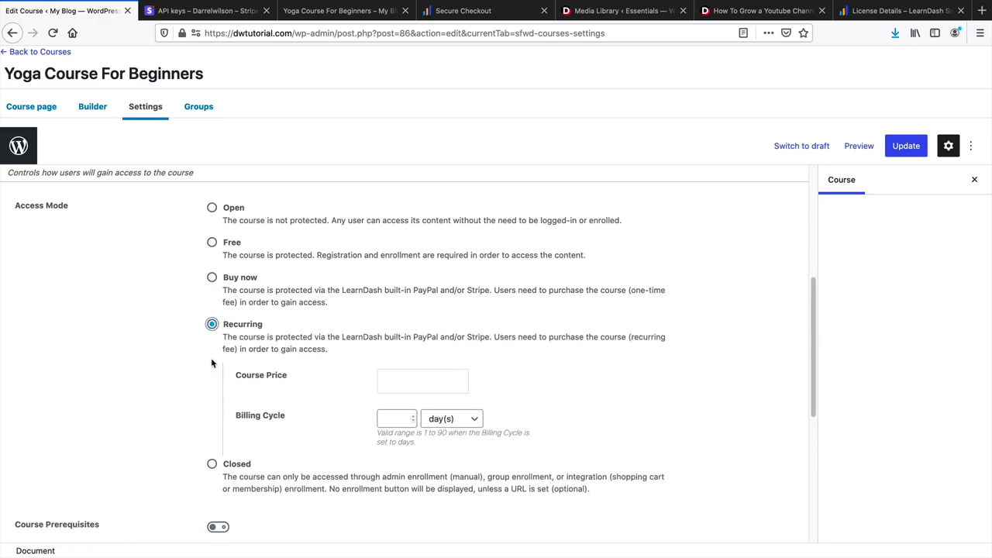
pyautogui.click(412, 383)
pyautogui.write('20')
pyautogui.press('Tab')
pyautogui.press('Tab')
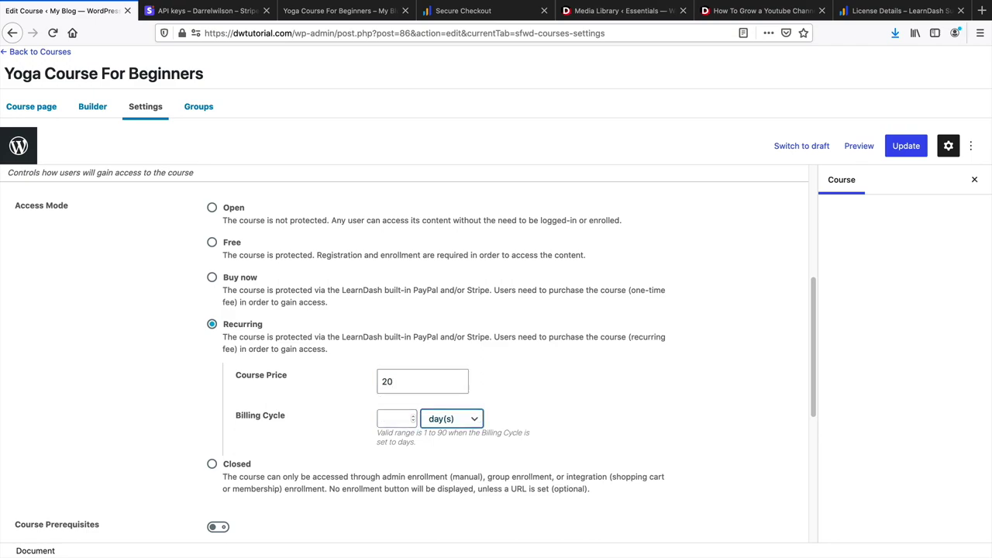
# Set the recurring billing cycle to 30 day(s)
pyautogui.click(435, 416)
pyautogui.click(450, 444)
pyautogui.hotkey('shift', 'Tab')
pyautogui.write('1')
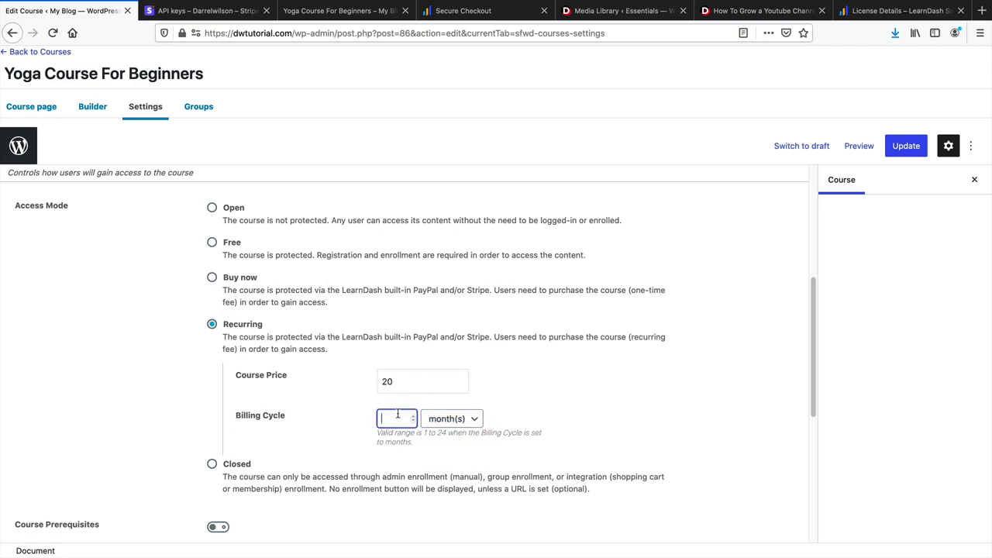
pyautogui.click(444, 422)
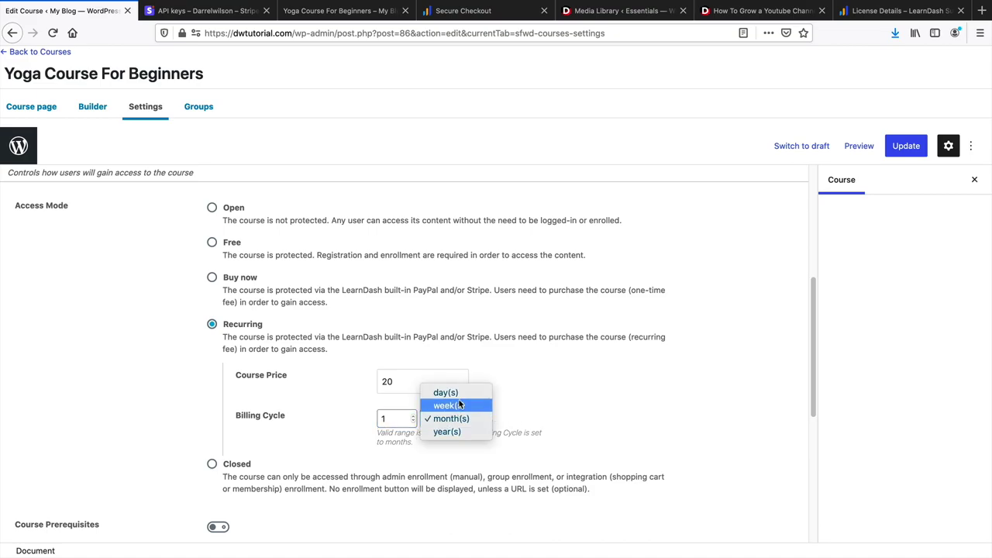
pyautogui.click(445, 392)
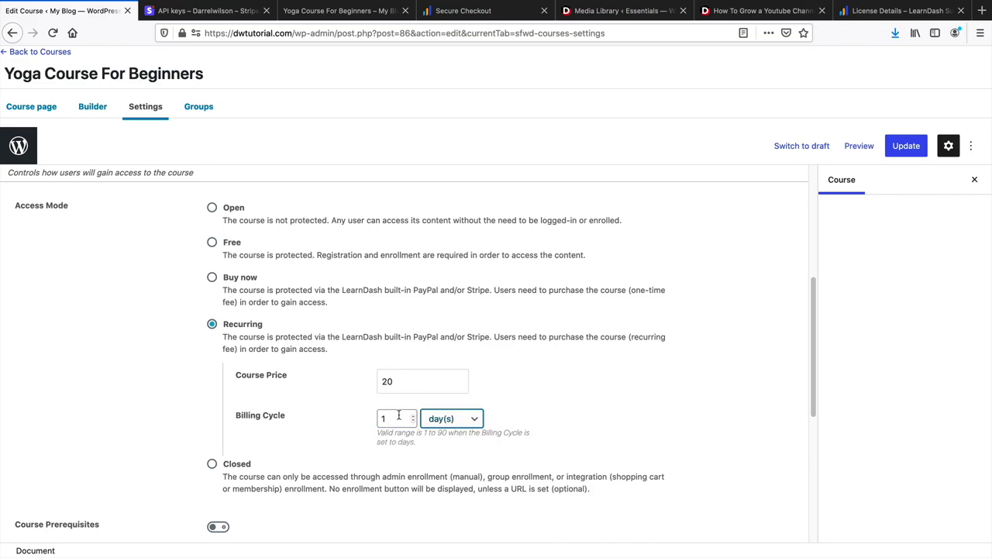
pyautogui.hotkey('shift', 'Tab')
pyautogui.write('3')
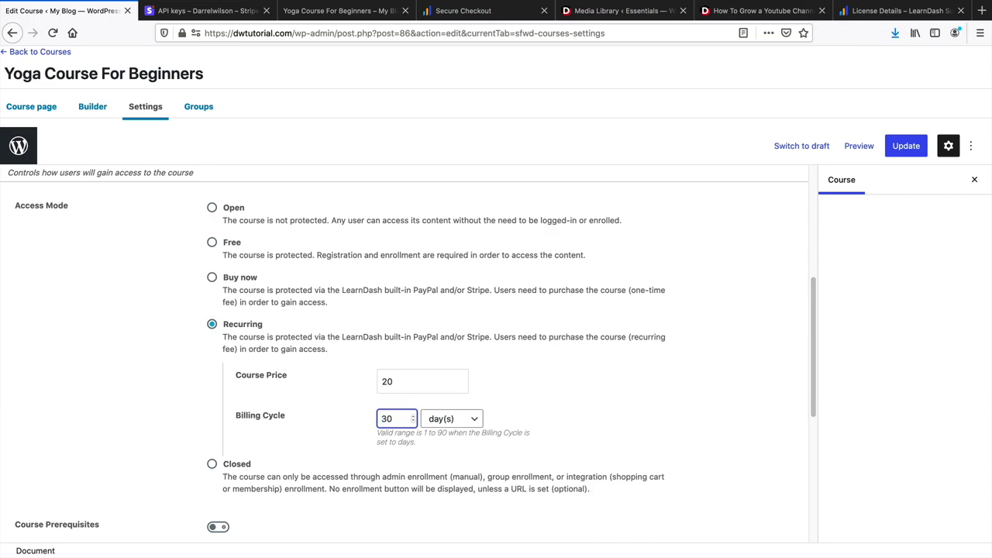
pyautogui.press('Tab')
# Put the course back on Buy now at 199.99 and update it, then return to LearnDash
pyautogui.click(213, 278)
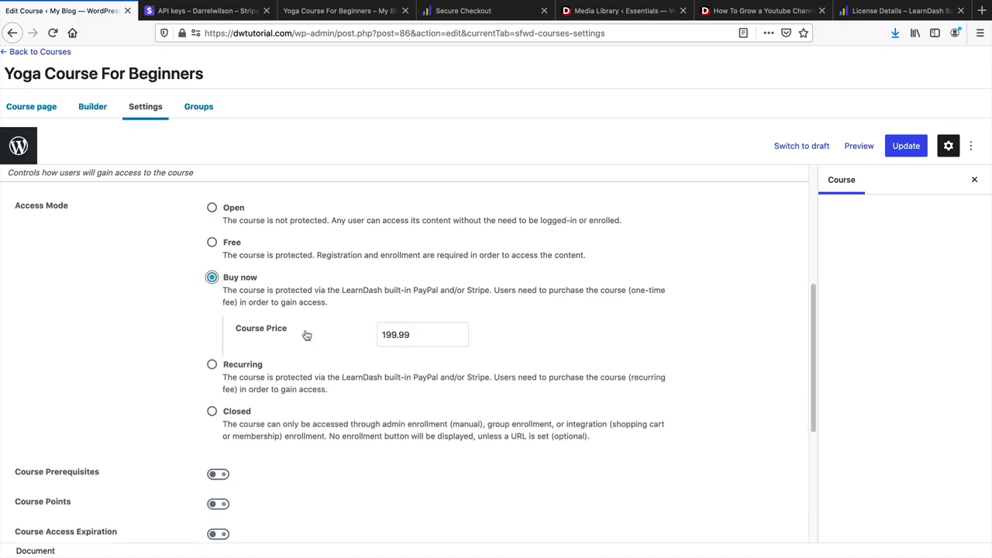
pyautogui.click(424, 336)
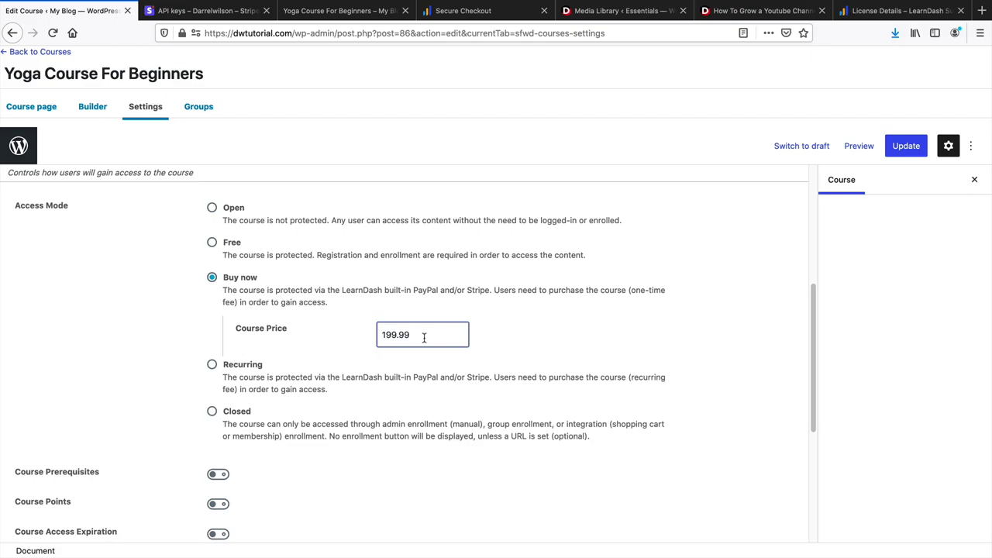
pyautogui.click(908, 147)
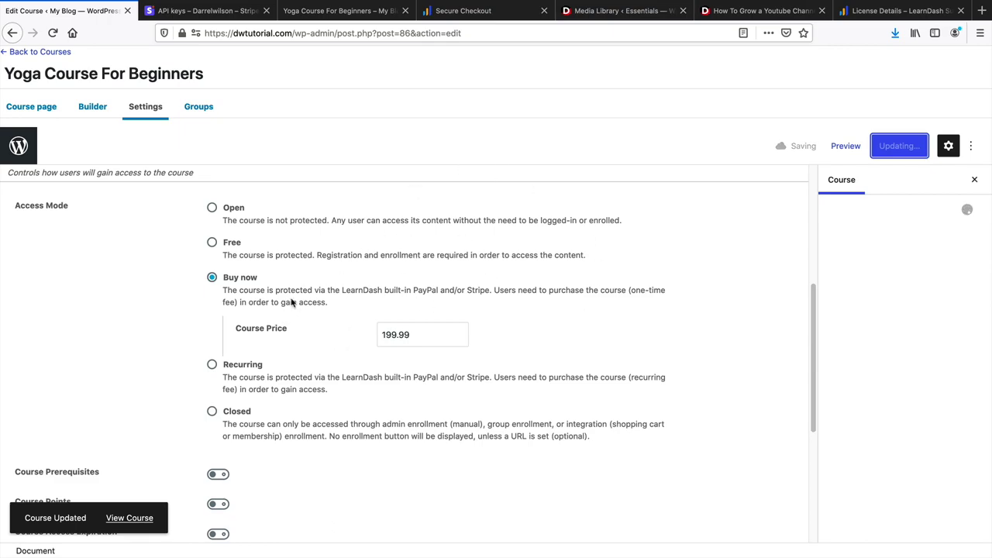
pyautogui.click(46, 52)
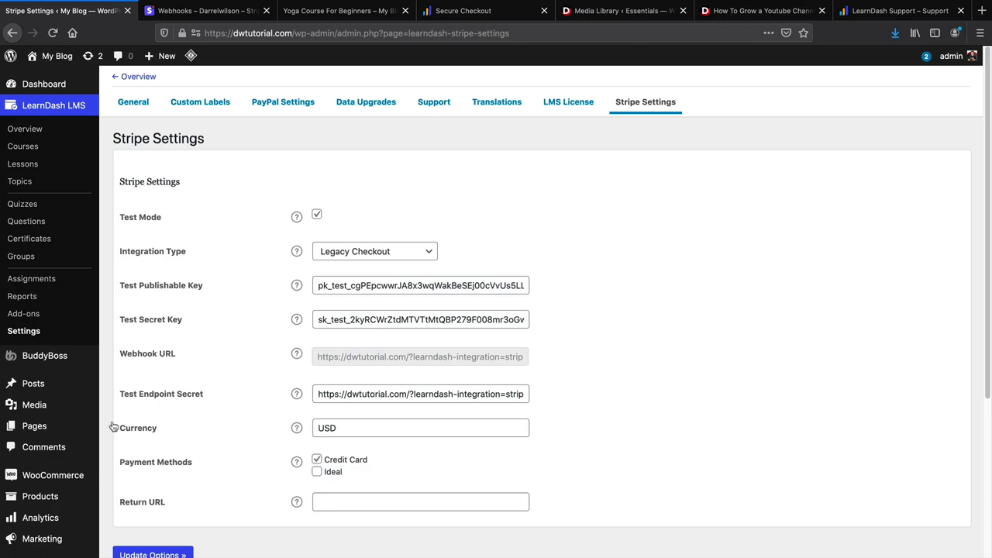
# Create a new page titled 'Thank You Page' and publish it
pyautogui.moveTo(85, 426)
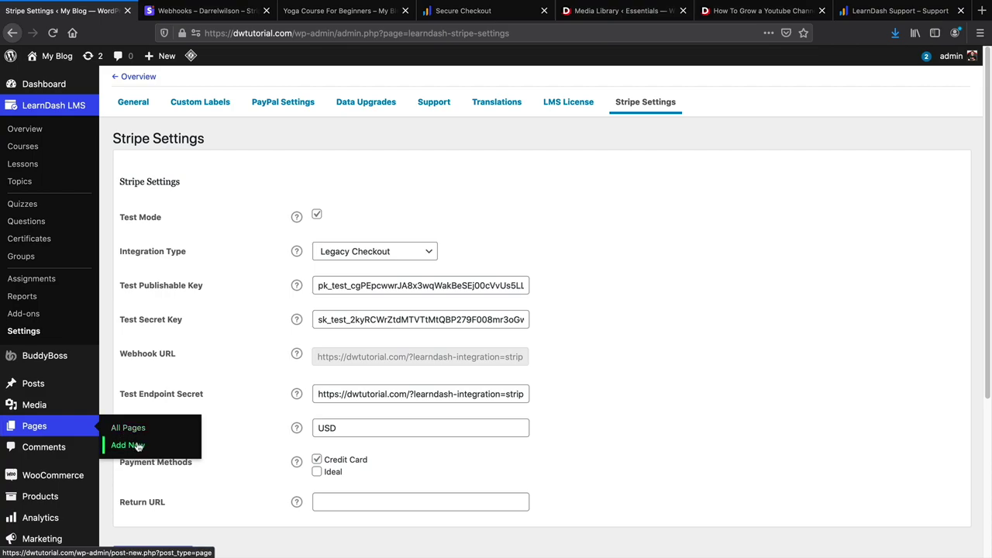
pyautogui.click(129, 444)
pyautogui.write('Thank YouPa')
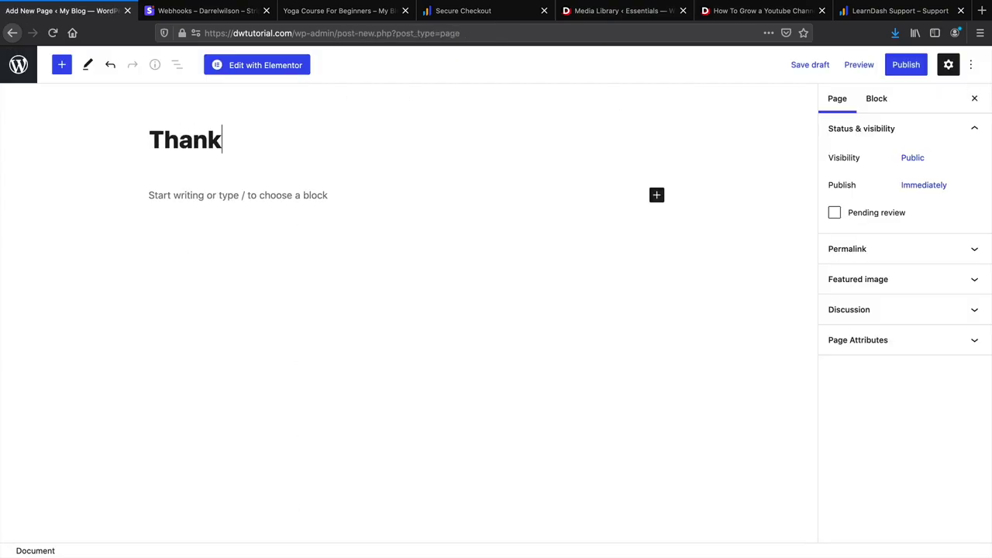
pyautogui.press('BackSpace')
pyautogui.press('BackSpace')
pyautogui.write('Page')
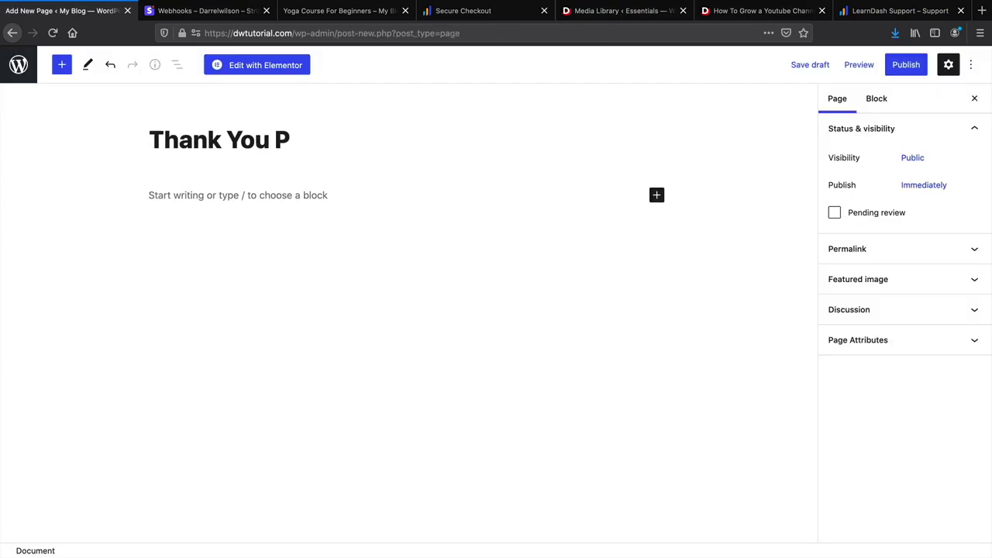
pyautogui.click(893, 67)
pyautogui.click(893, 68)
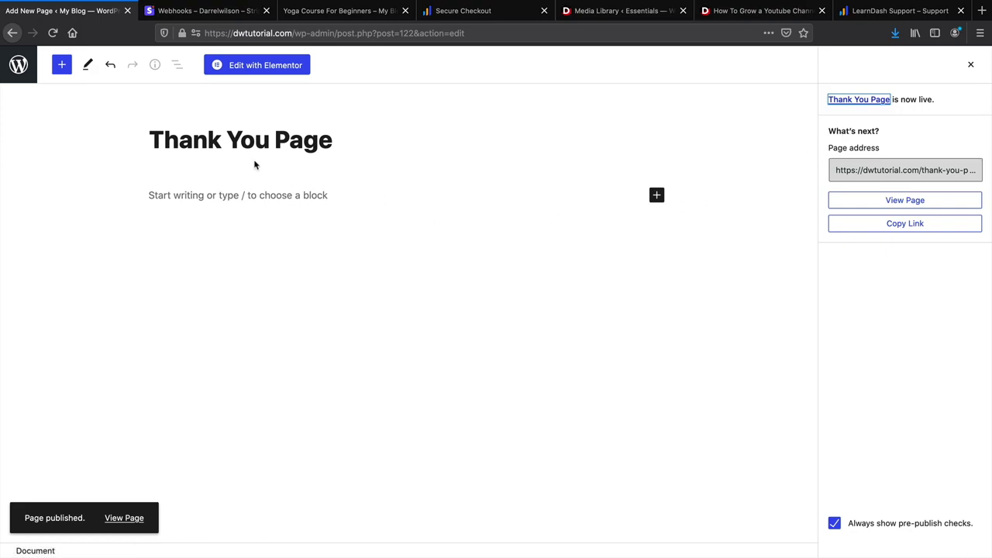
pyautogui.click(62, 67)
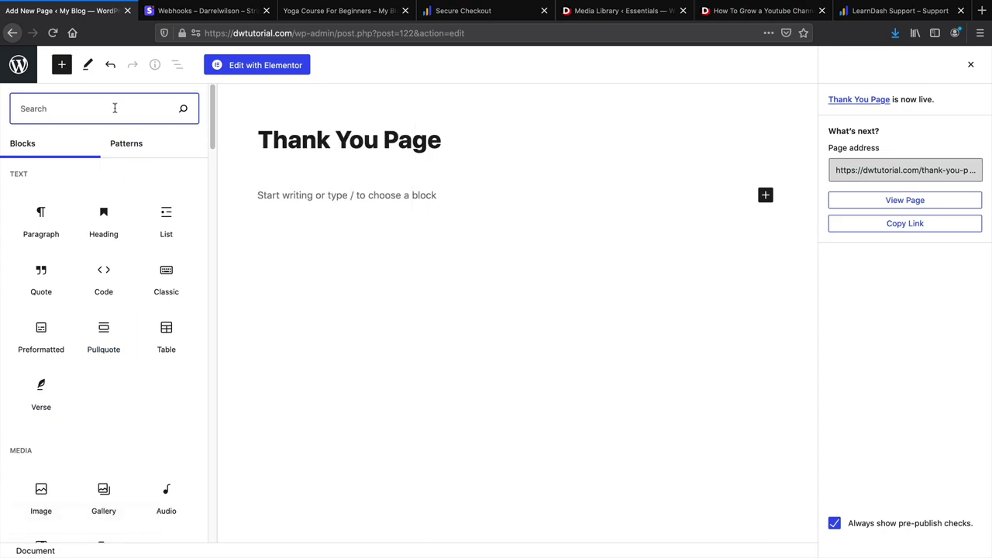
# Search blocks for 'lea' and insert the LearnDash Course List block into the page
pyautogui.write('lm')
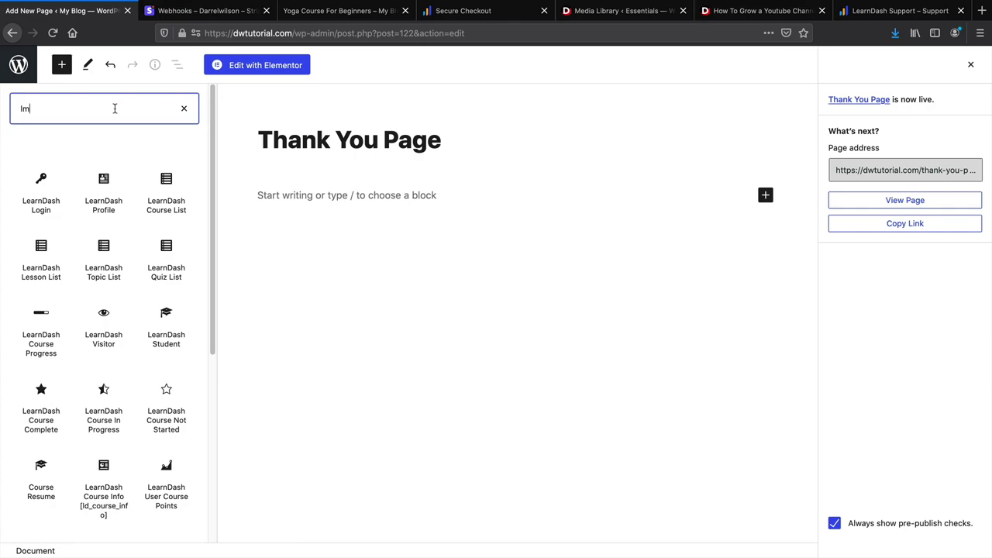
pyautogui.press('BackSpace')
pyautogui.write('ea')
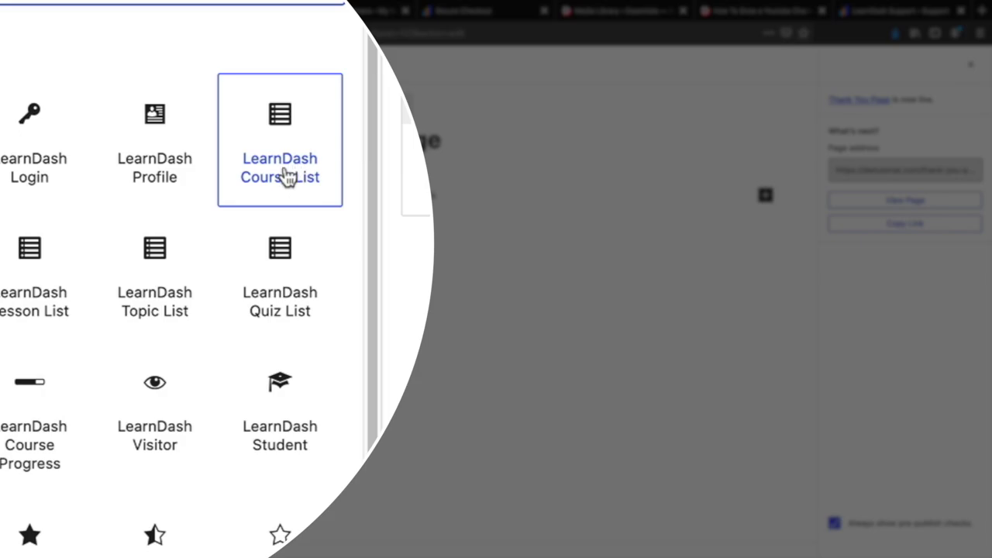
pyautogui.click(290, 175)
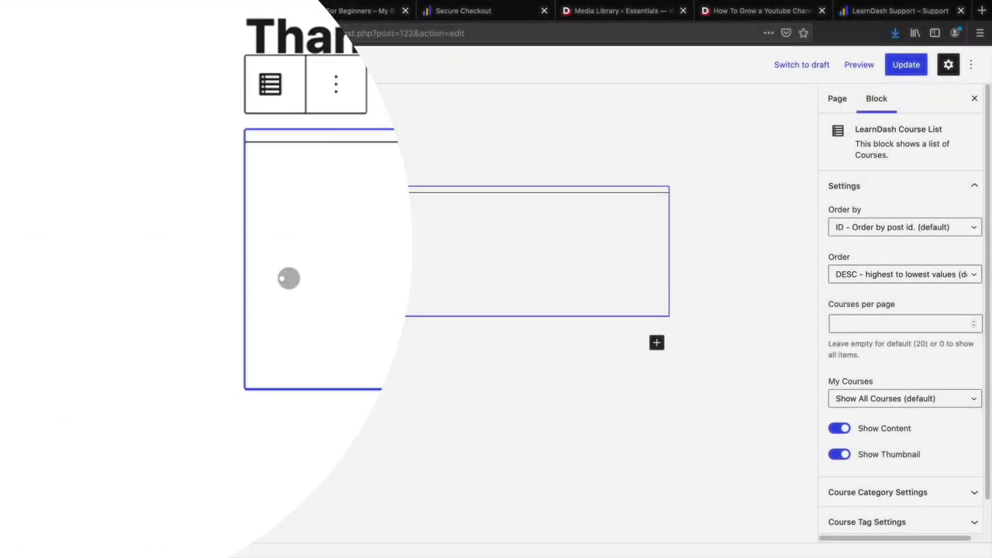
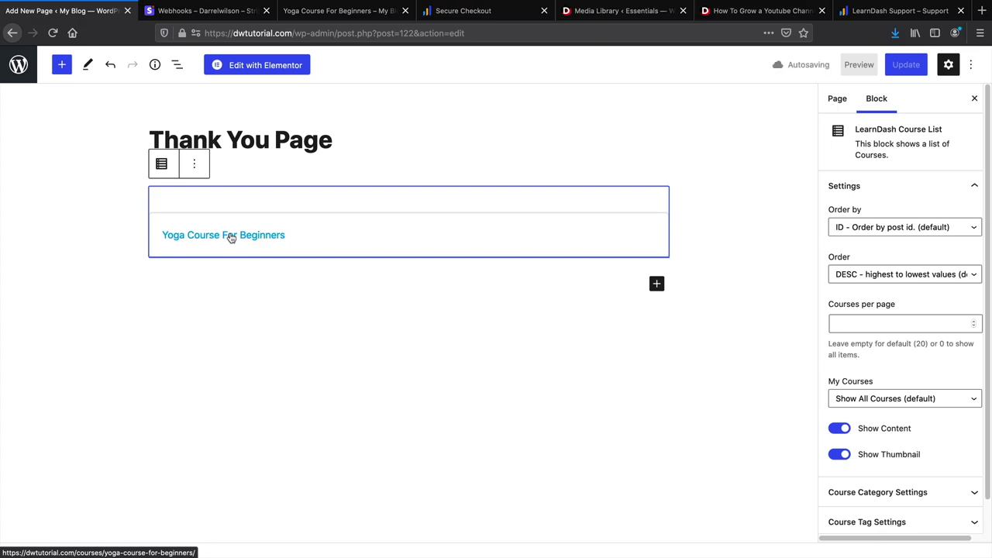
# Leave the page editor without saving and search Add Plugins for 'elementor'
pyautogui.click(19, 75)
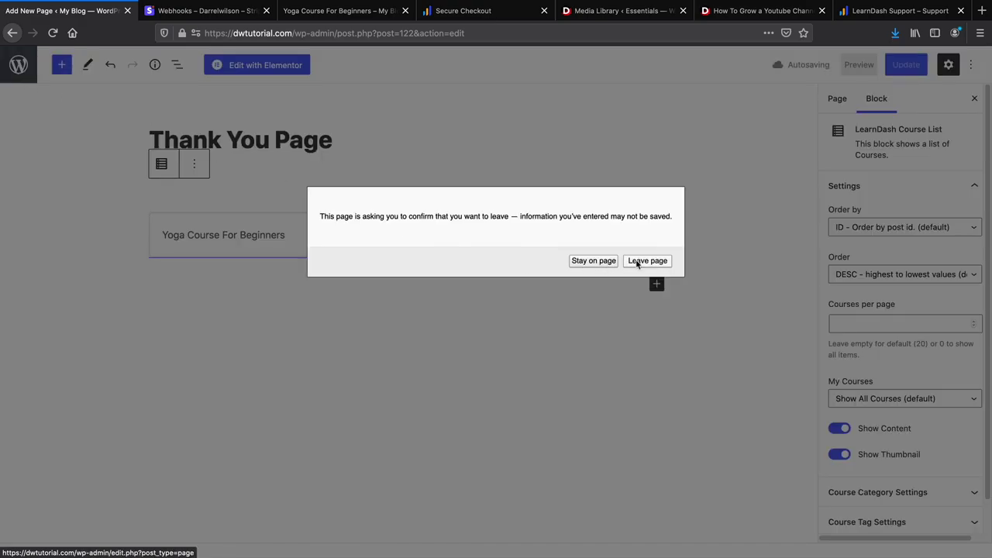
pyautogui.click(647, 260)
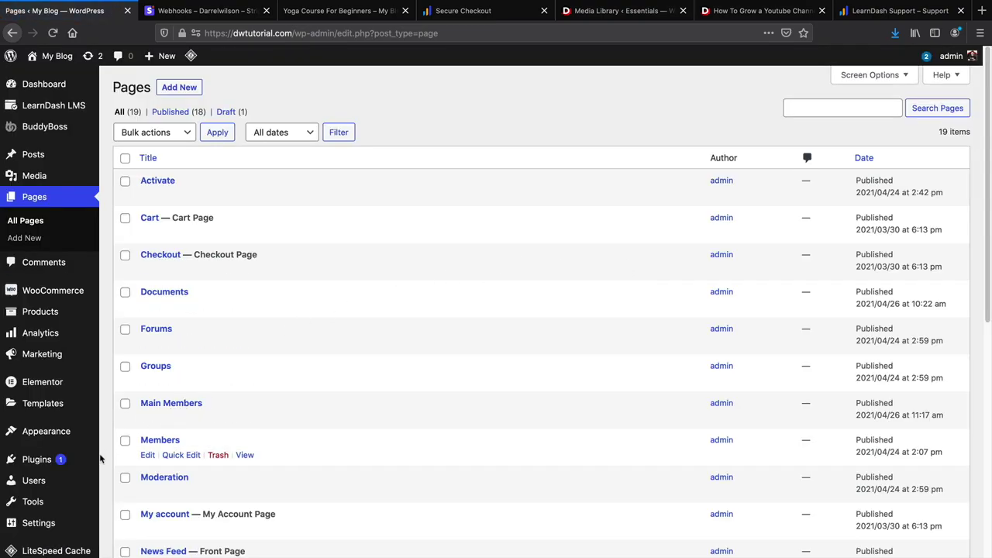
pyautogui.moveTo(54, 469)
pyautogui.click(126, 482)
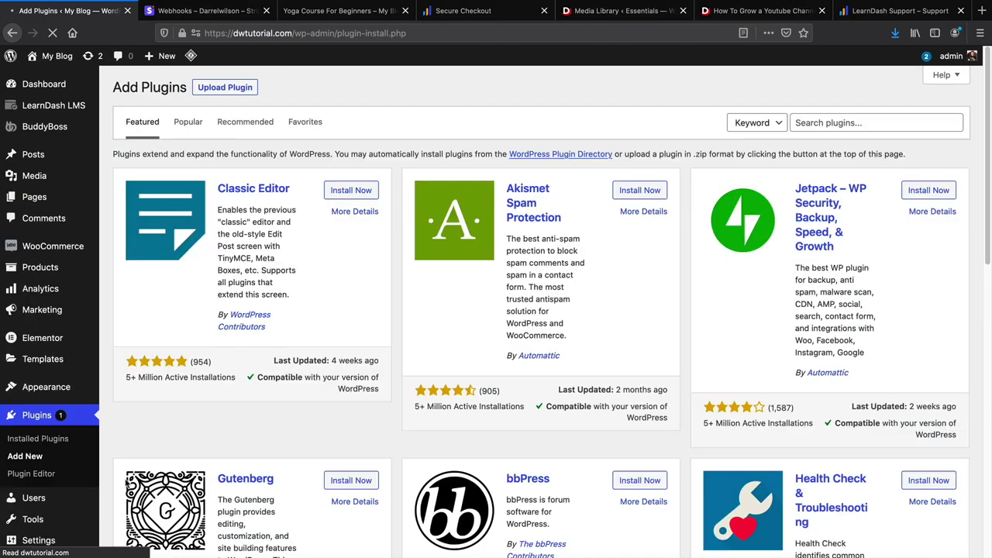
pyautogui.click(849, 129)
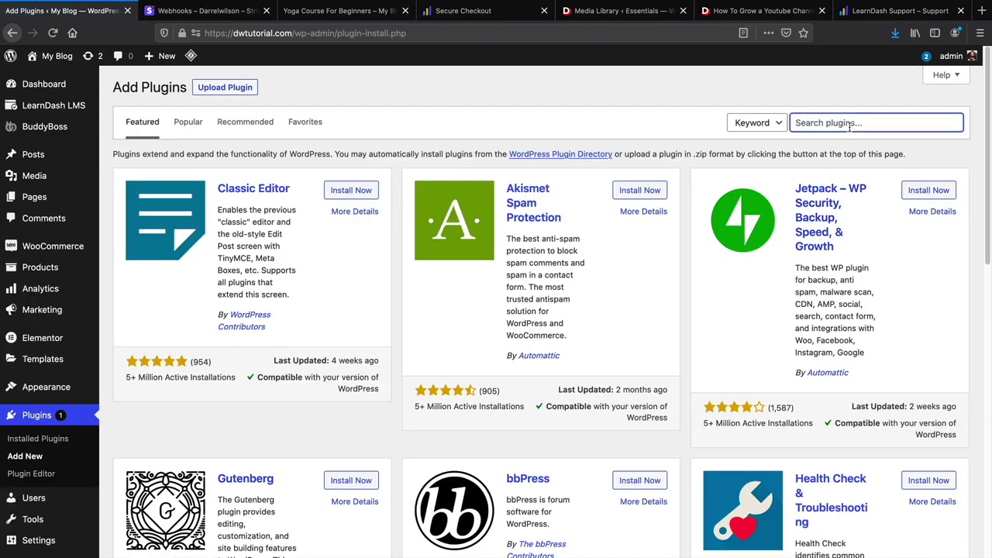
pyautogui.write('elementor')
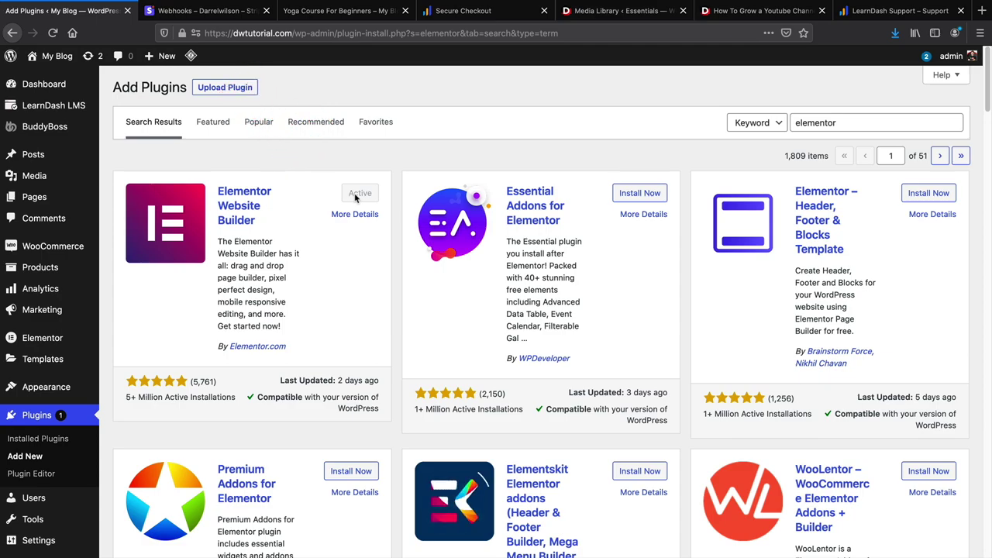
# Open the Thank You Page from All Pages and switch it into the Elementor editor
pyautogui.moveTo(65, 200)
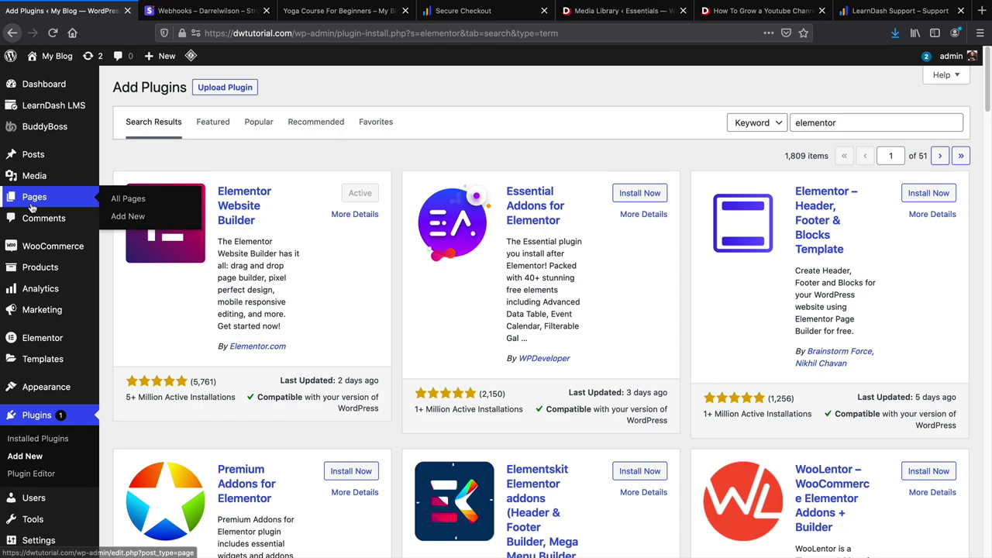
pyautogui.click(136, 202)
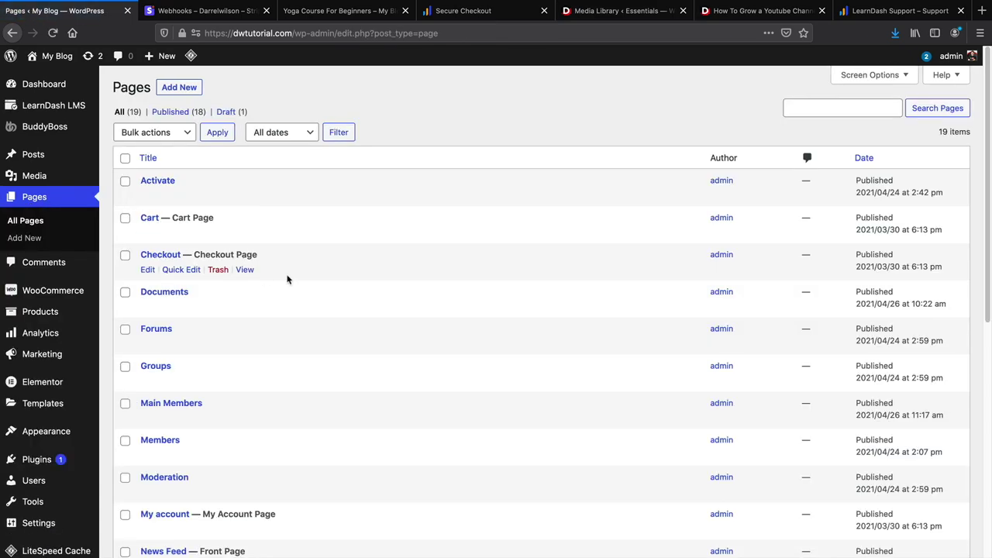
pyautogui.scroll(-5, 295, 277)
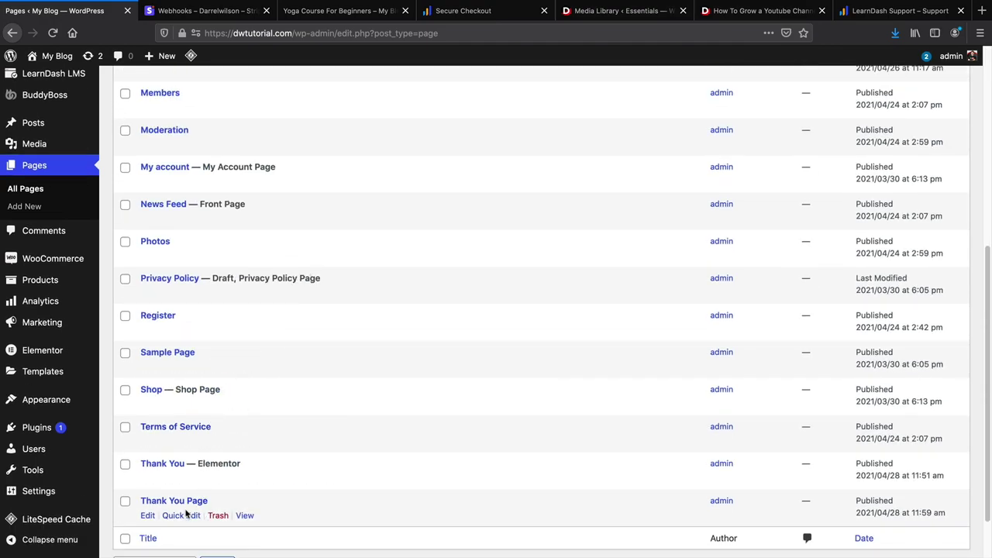
pyautogui.click(245, 516)
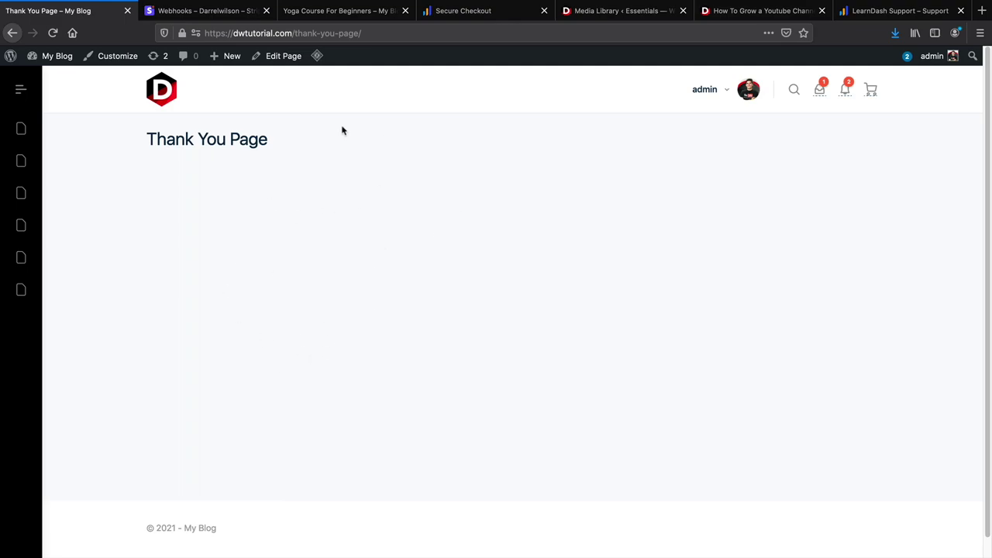
pyautogui.click(285, 58)
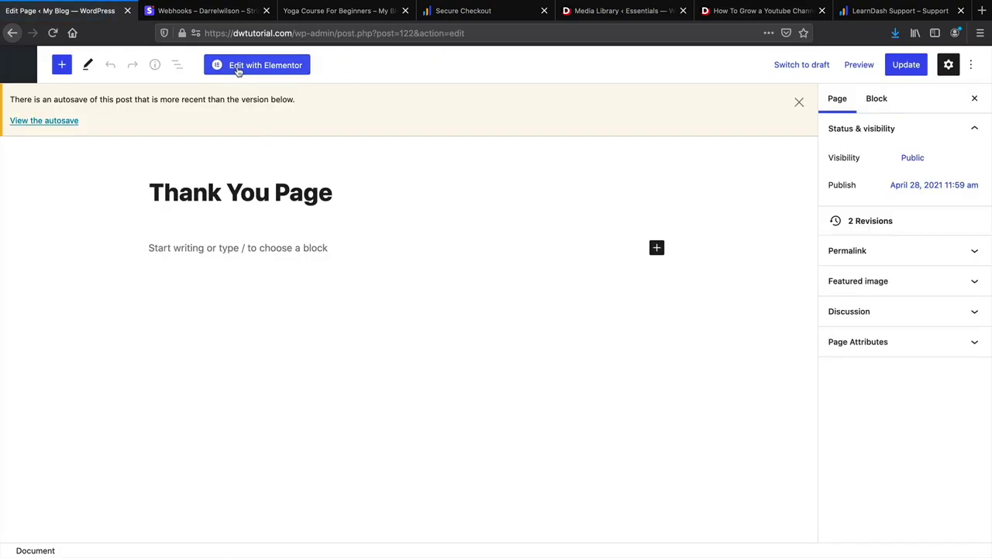
pyautogui.click(250, 66)
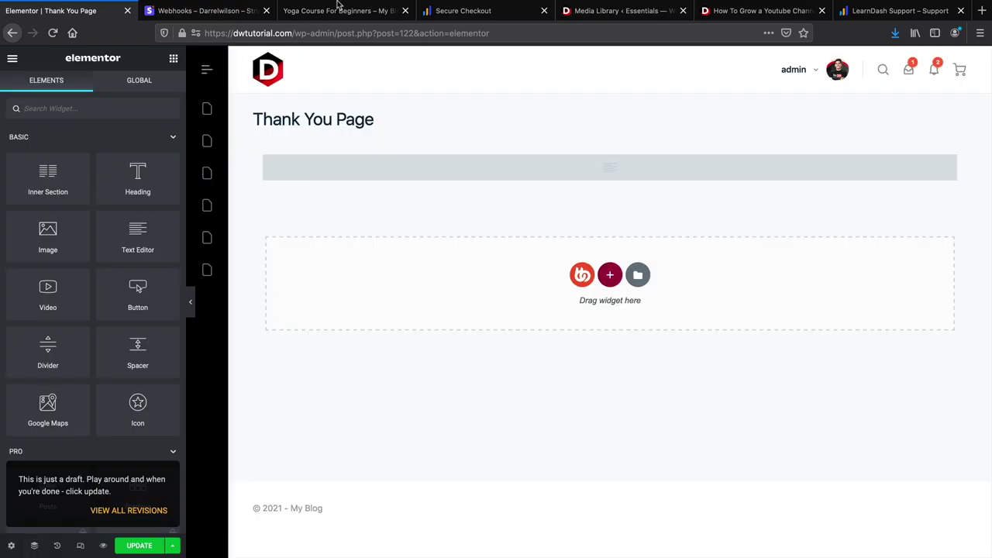
# Delete the empty section and insert the BuddyBoss 'About 07' section template
pyautogui.moveTo(569, 160)
pyautogui.click(628, 143)
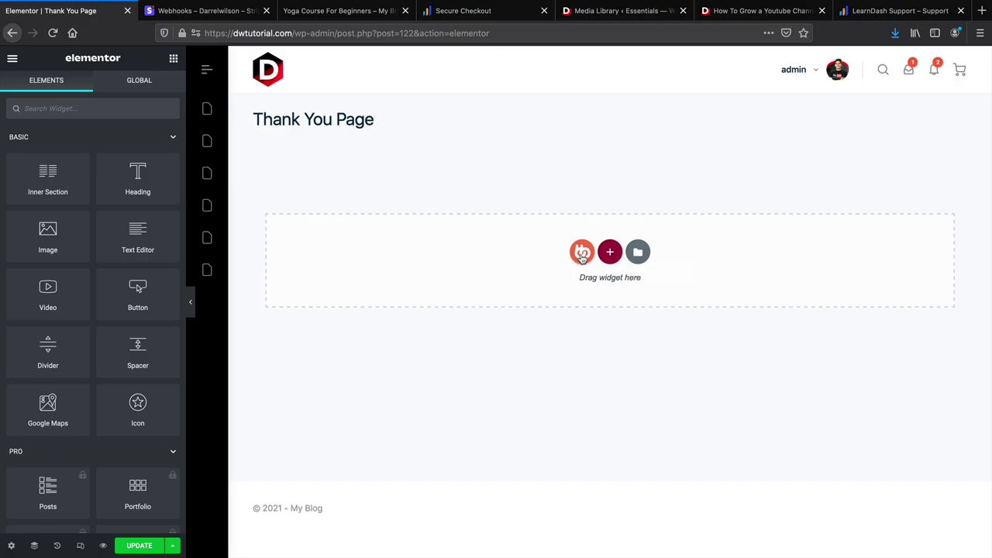
pyautogui.click(582, 254)
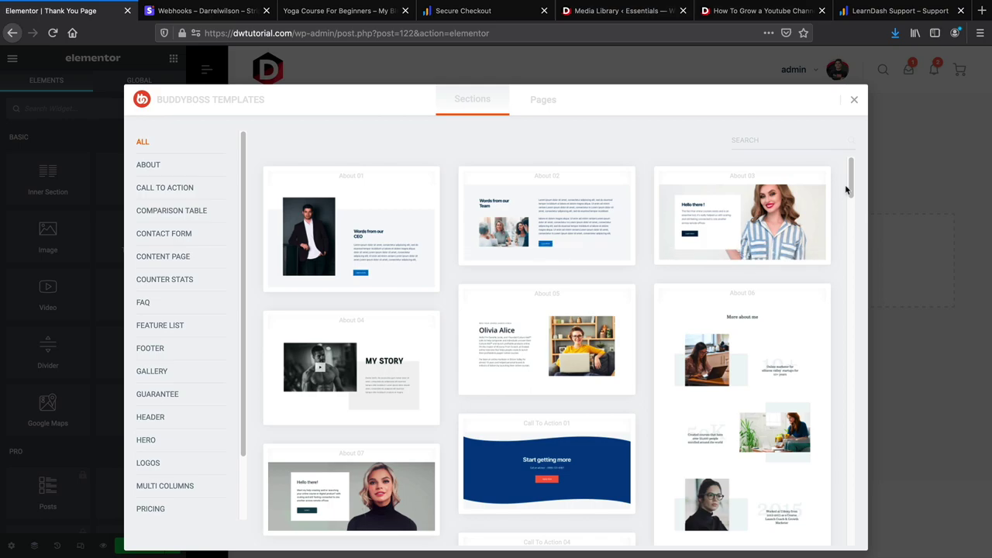
pyautogui.moveTo(845, 186); pyautogui.dragTo(838, 152)
pyautogui.scroll(-5, 752, 286)
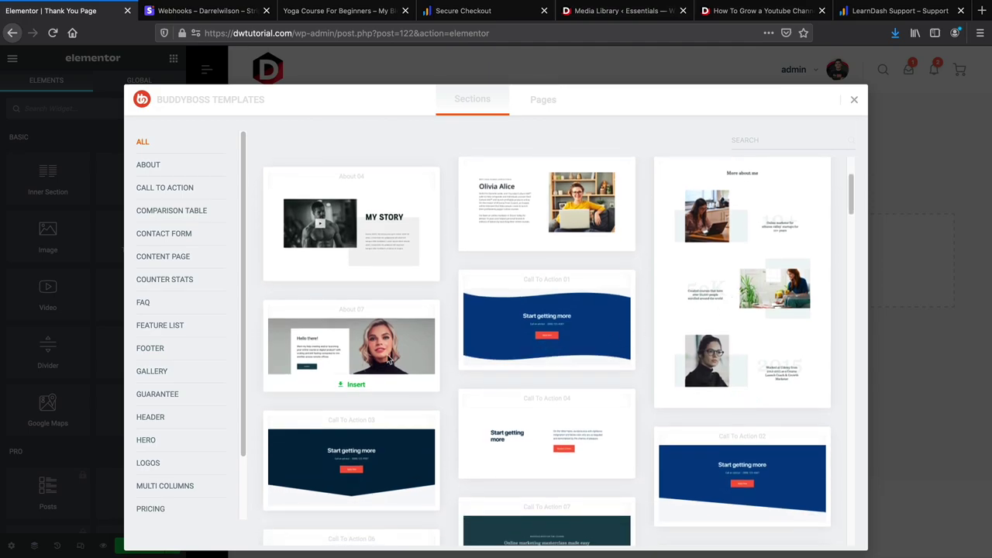
pyautogui.click(357, 384)
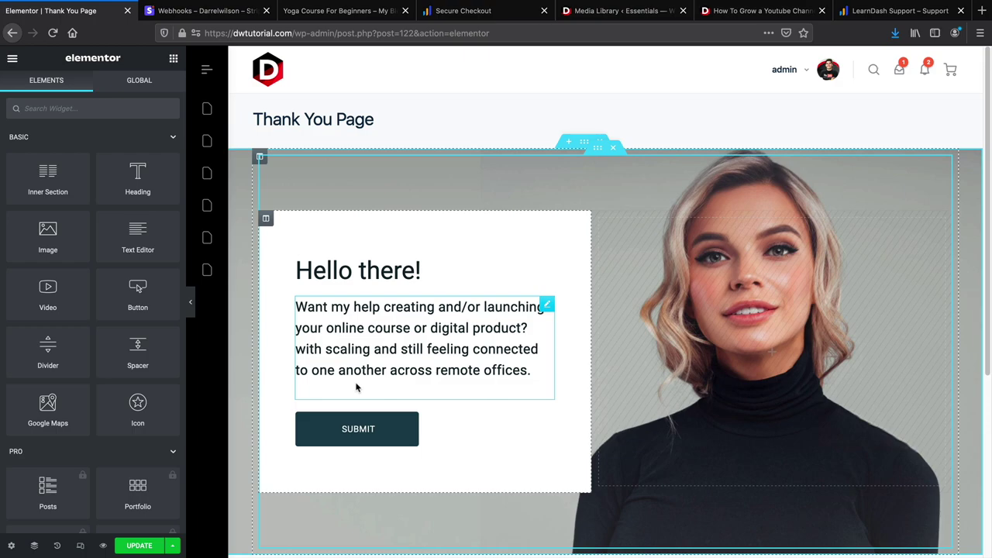
# Retype the section heading 'Hello there!' as 'Thank You!'
pyautogui.click(380, 350)
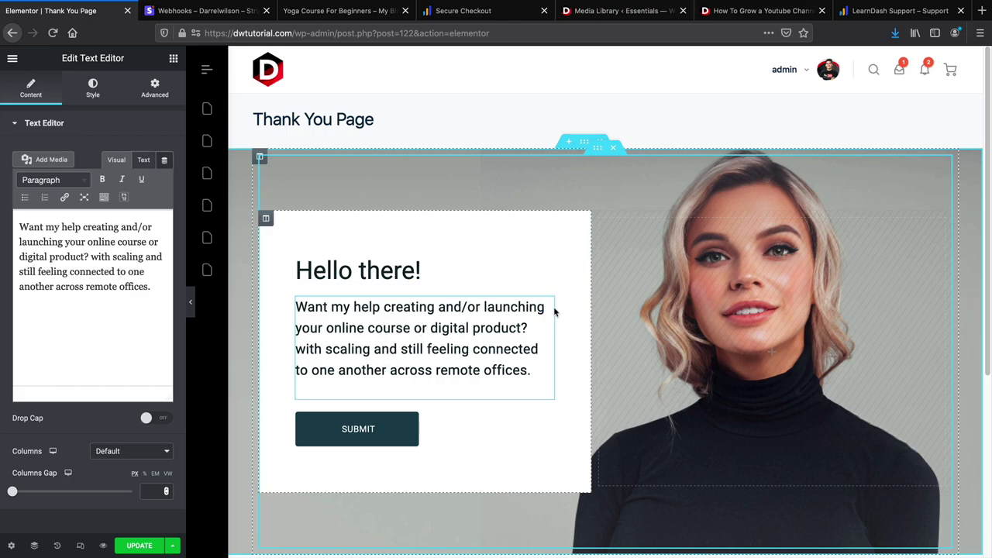
pyautogui.moveTo(549, 307); pyautogui.dragTo(353, 299)
pyautogui.tripleClick(419, 273)
pyautogui.write('Th')
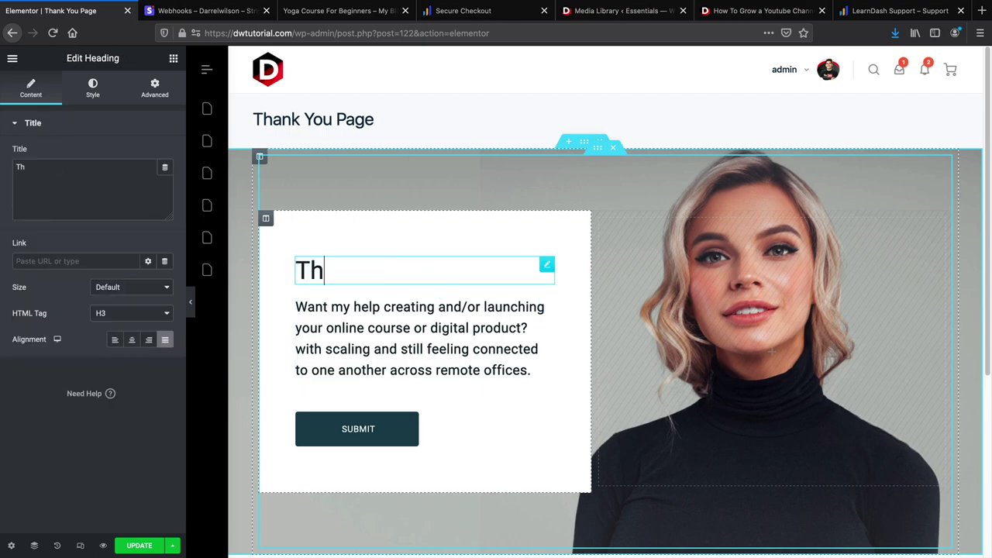
pyautogui.write('ank You!')
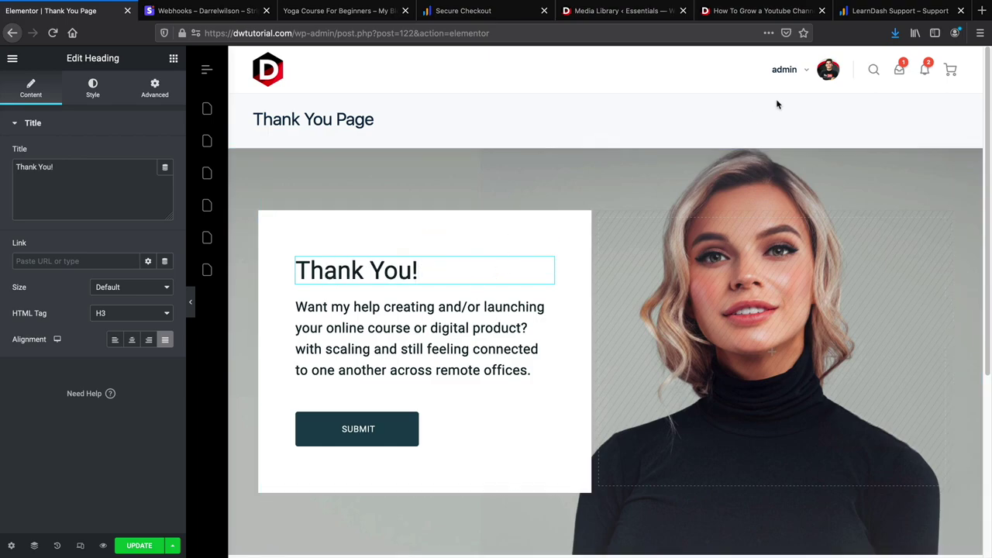
pyautogui.click(914, 17)
# Copy the [ld_course_list] shortcode from LearnDash's Shortcodes & Blocks table and return to Elementor
pyautogui.click(145, 182)
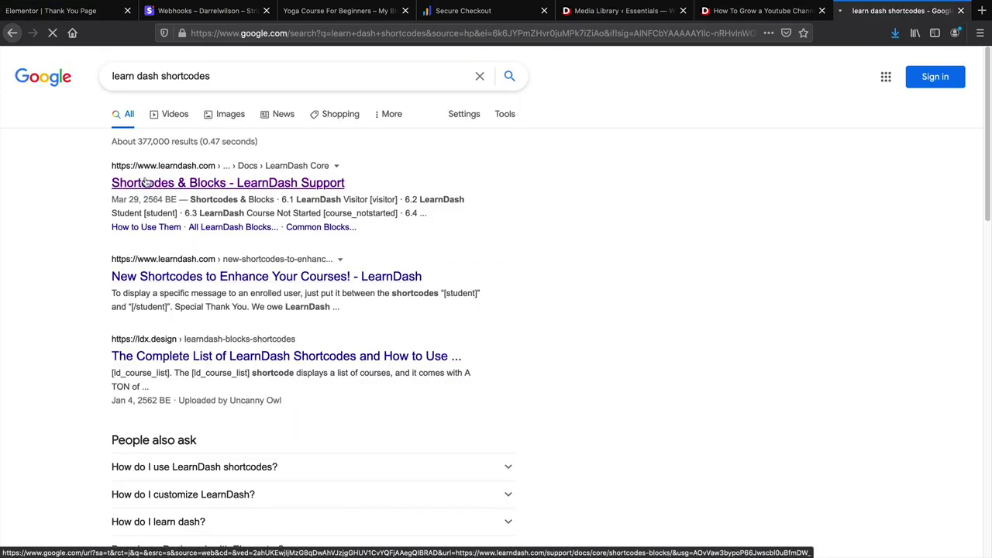
pyautogui.scroll(-5, 710, 319)
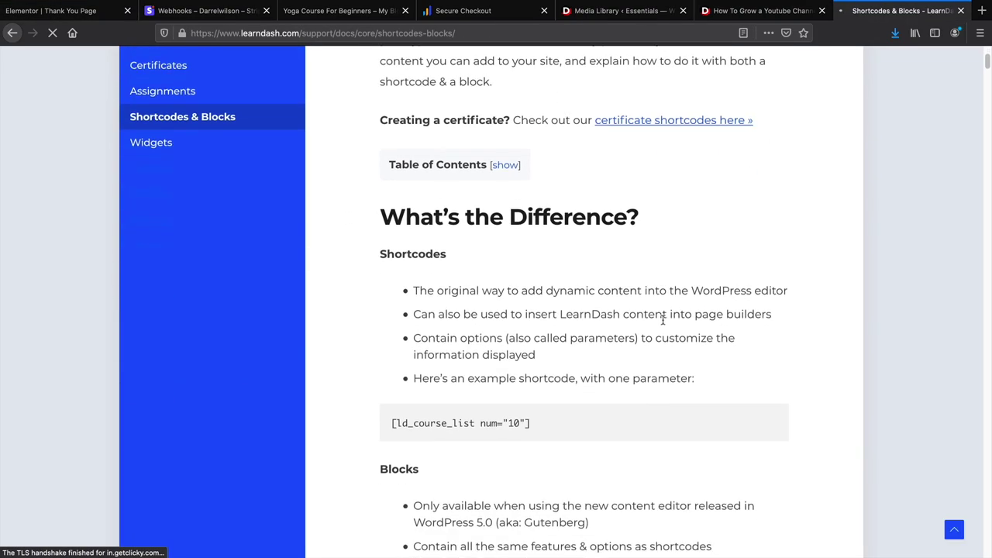
pyautogui.scroll(-15, 711, 319)
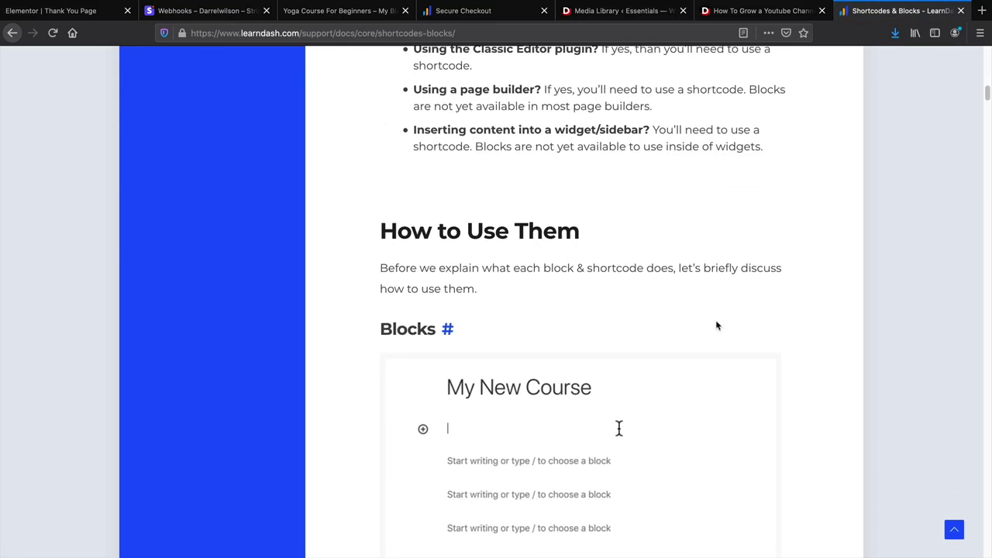
pyautogui.scroll(-15, 717, 327)
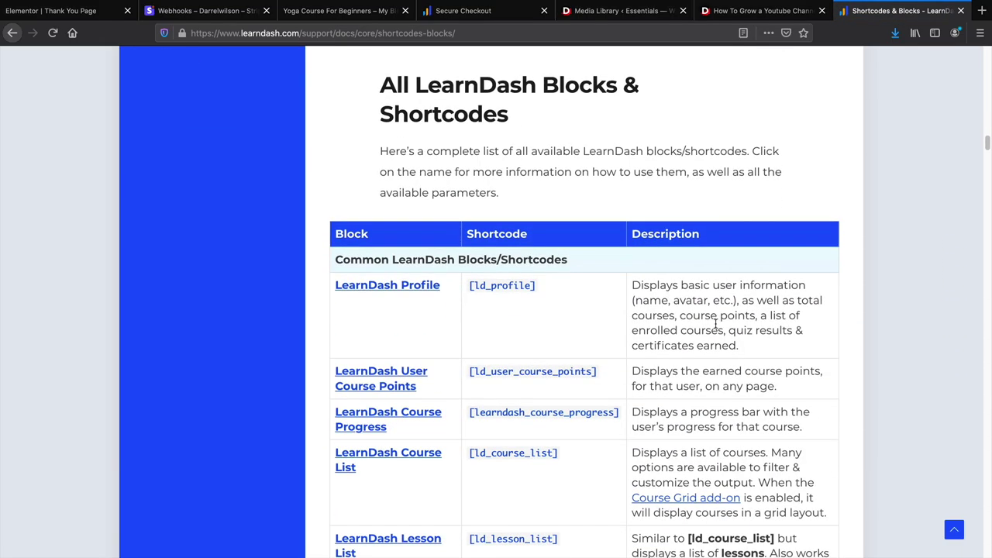
pyautogui.scroll(-6, 715, 323)
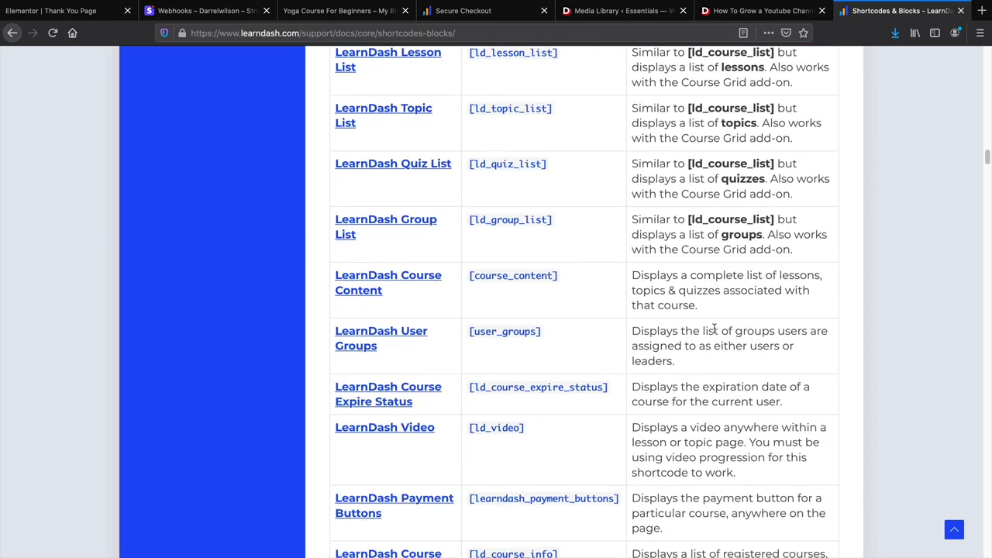
pyautogui.scroll(4, 714, 329)
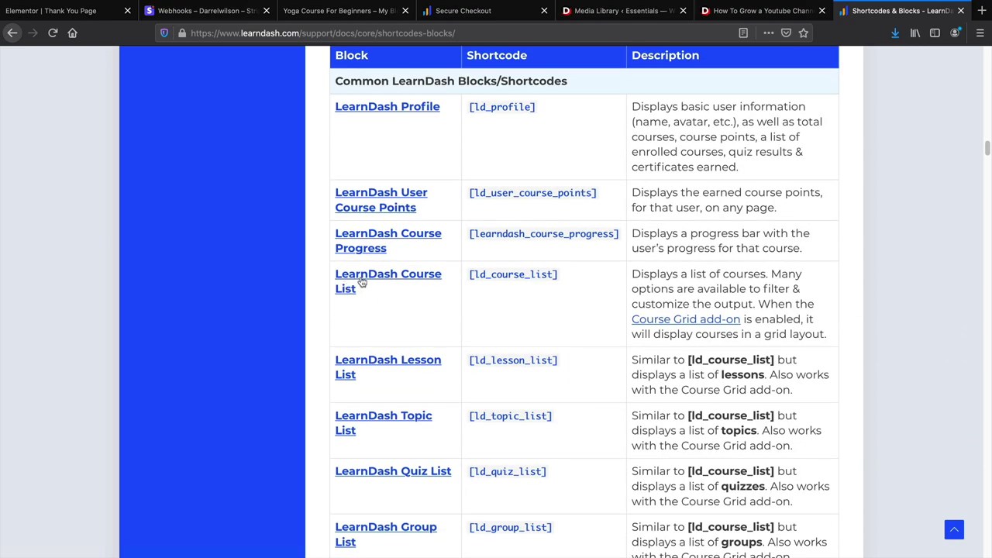
pyautogui.tripleClick(497, 275)
pyautogui.rightClick(505, 282)
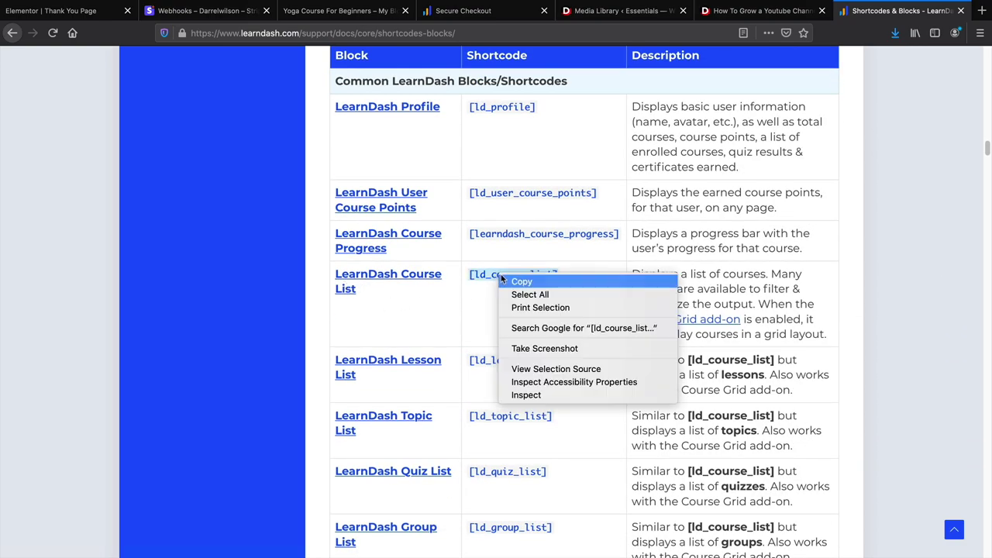
pyautogui.click(504, 281)
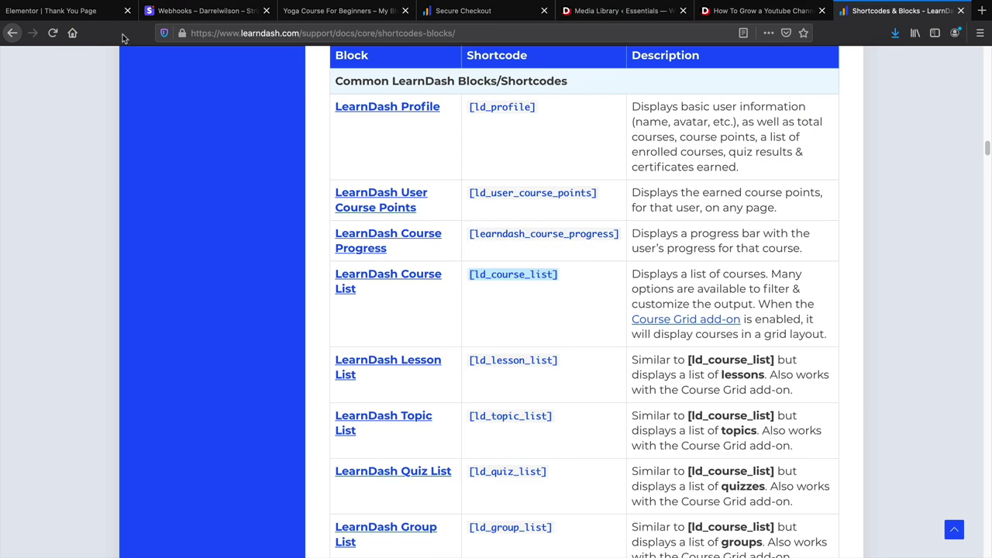
pyautogui.click(85, 12)
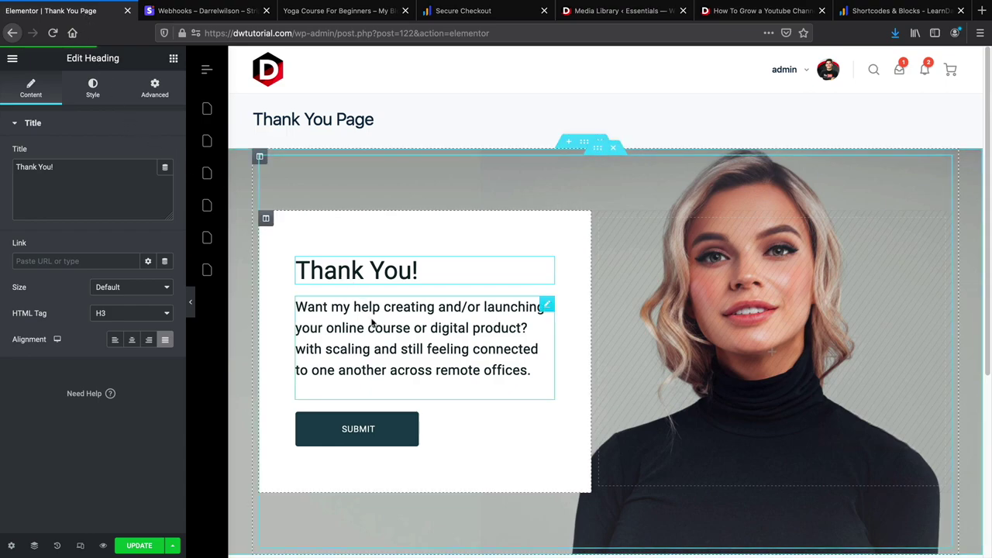
# Replace the paragraph text with 'Go Back To Courses Page' above the pasted [ld_course_list] shortcode
pyautogui.click(394, 309)
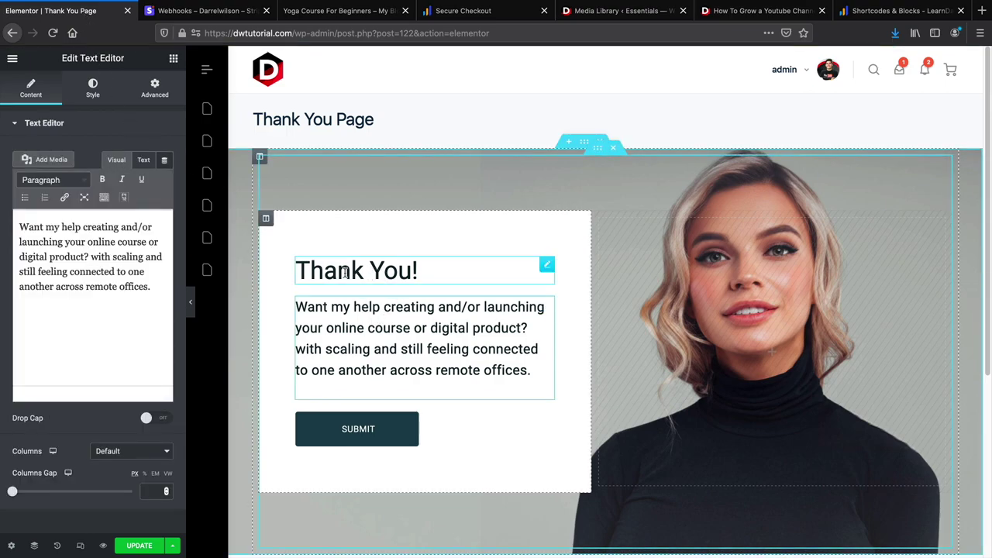
pyautogui.click(360, 428)
pyautogui.click(16, 220)
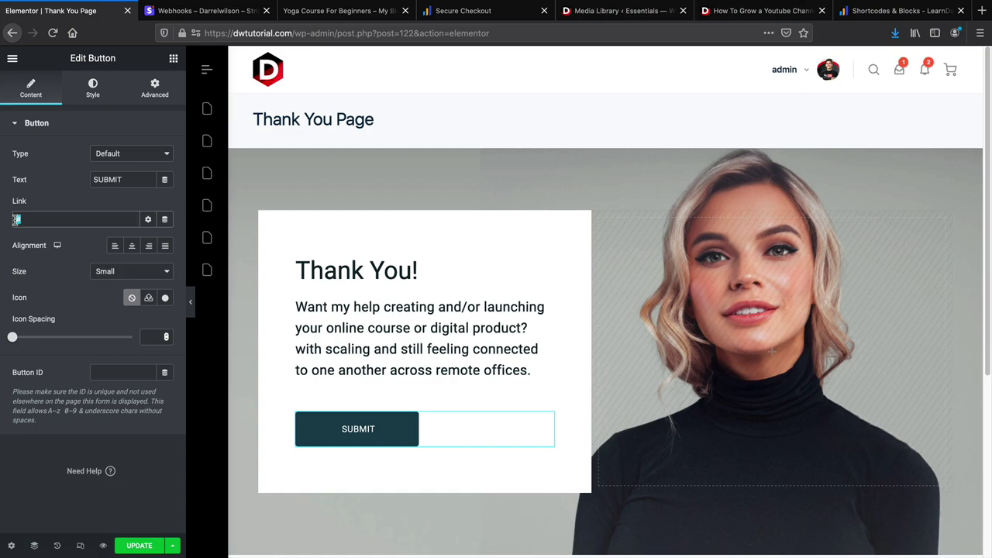
pyautogui.click(547, 305)
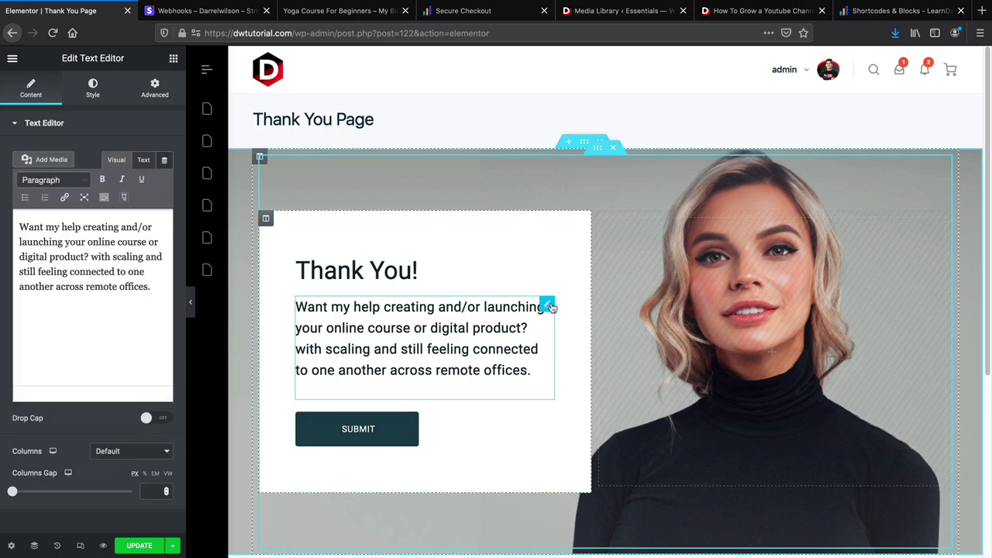
pyautogui.click(143, 160)
pyautogui.moveTo(142, 288); pyautogui.dragTo(2, 210)
pyautogui.rightClick(36, 230)
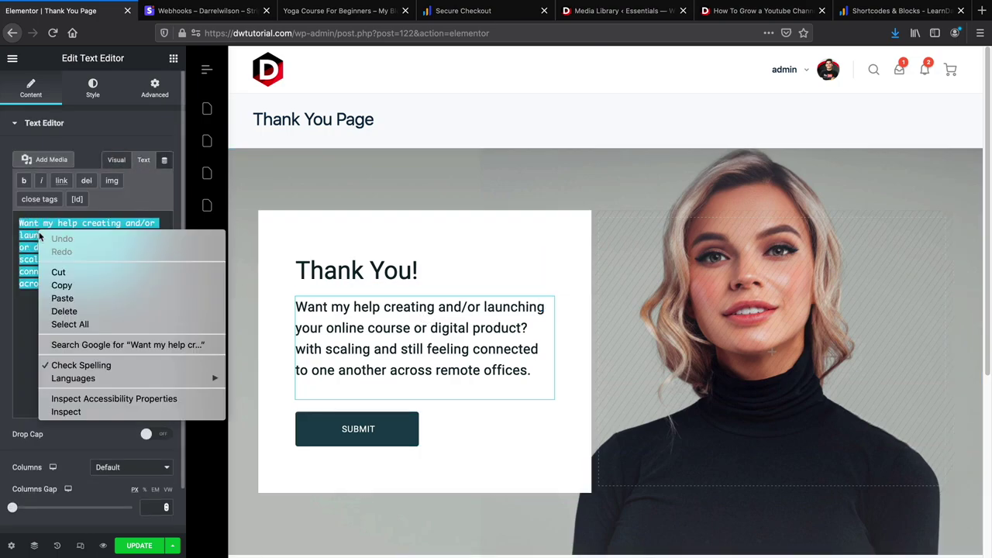
pyautogui.click(77, 298)
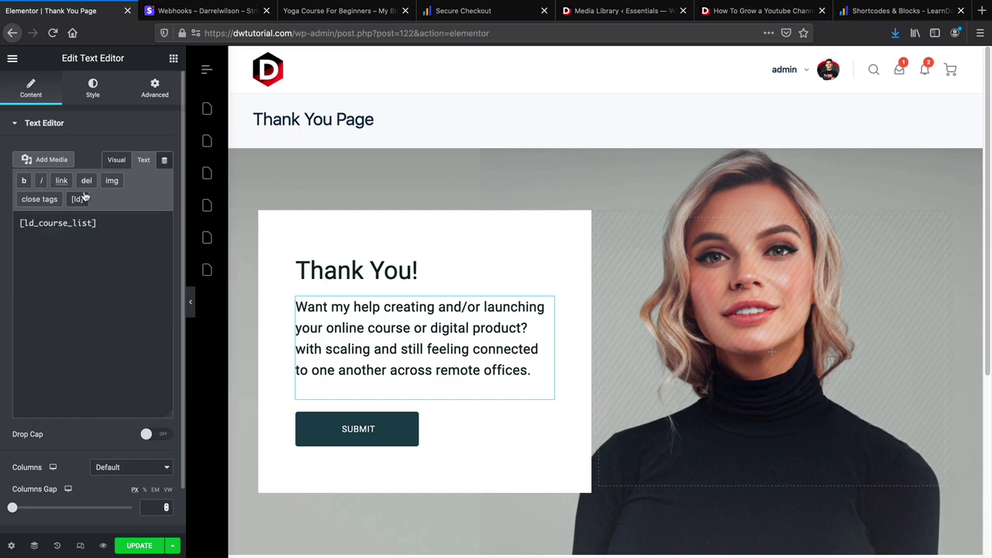
pyautogui.click(118, 160)
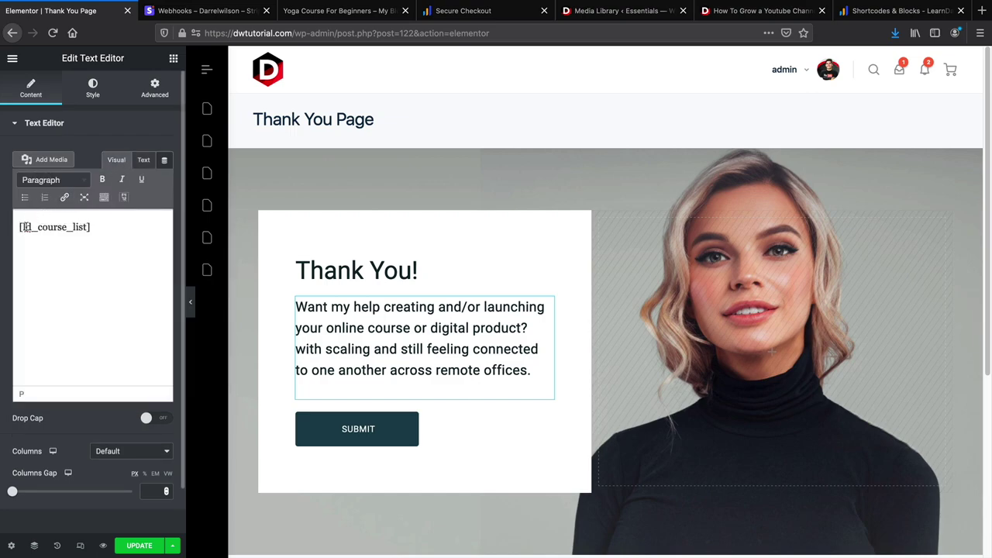
pyautogui.press('Return')
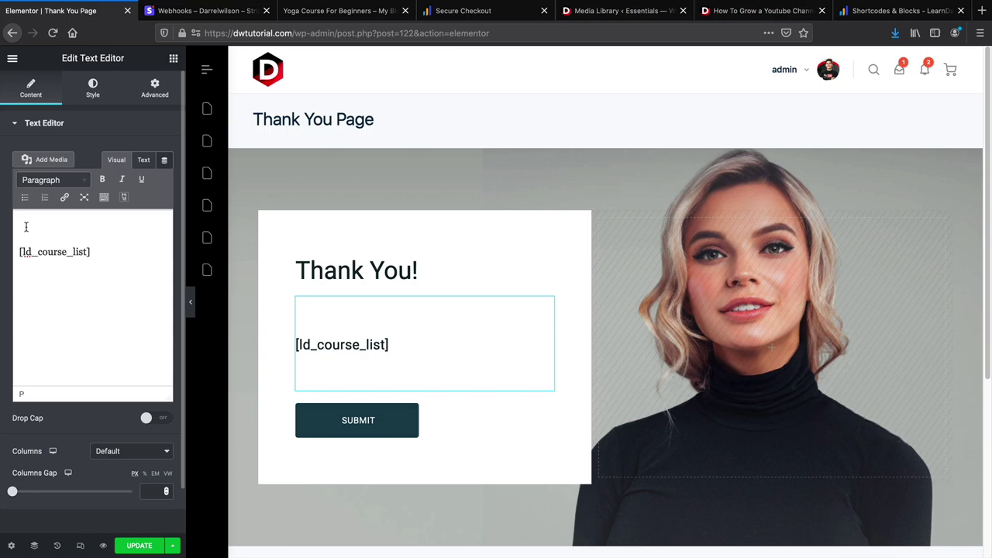
pyautogui.write('Go Back To Cour')
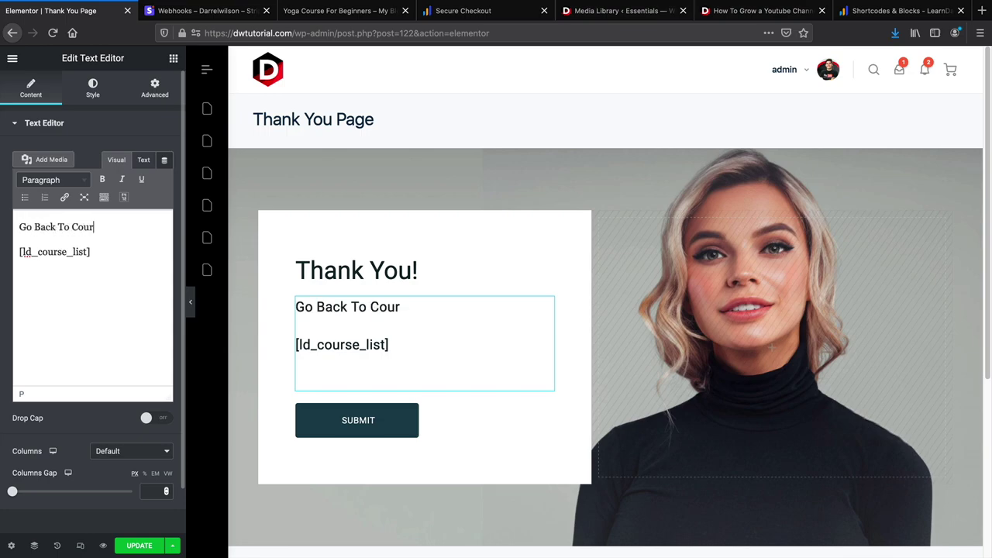
pyautogui.write('ses Page')
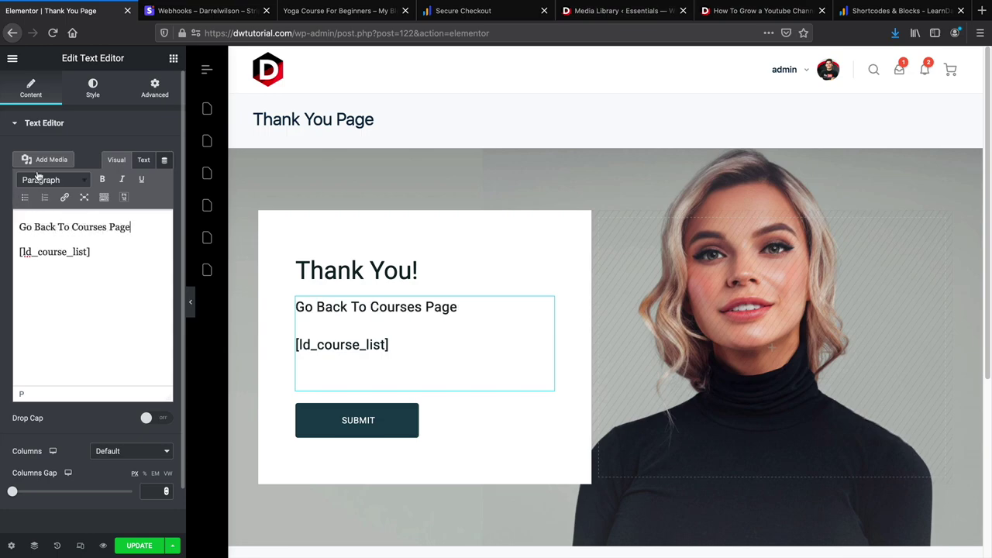
# Save the page and preview the updated Thank You page
pyautogui.click(150, 547)
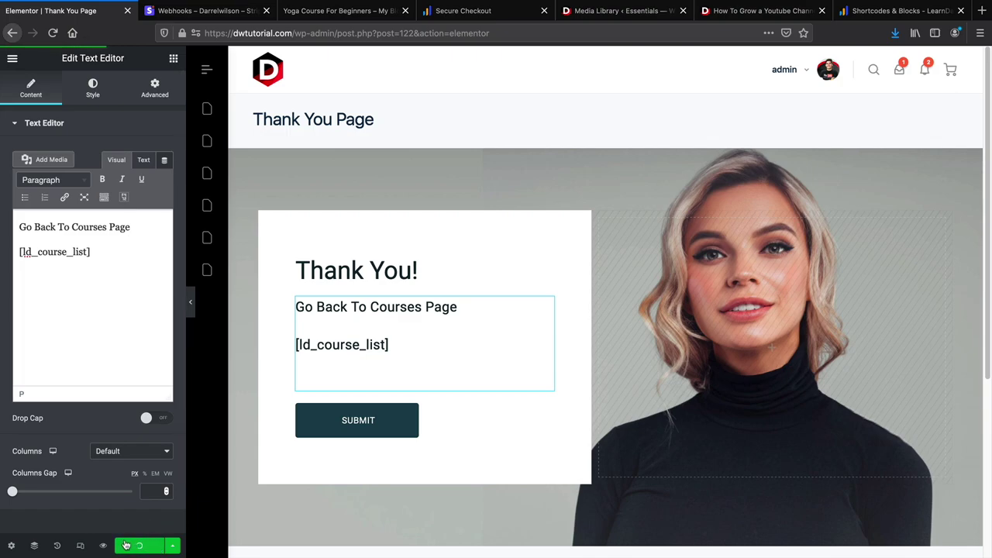
pyautogui.click(103, 546)
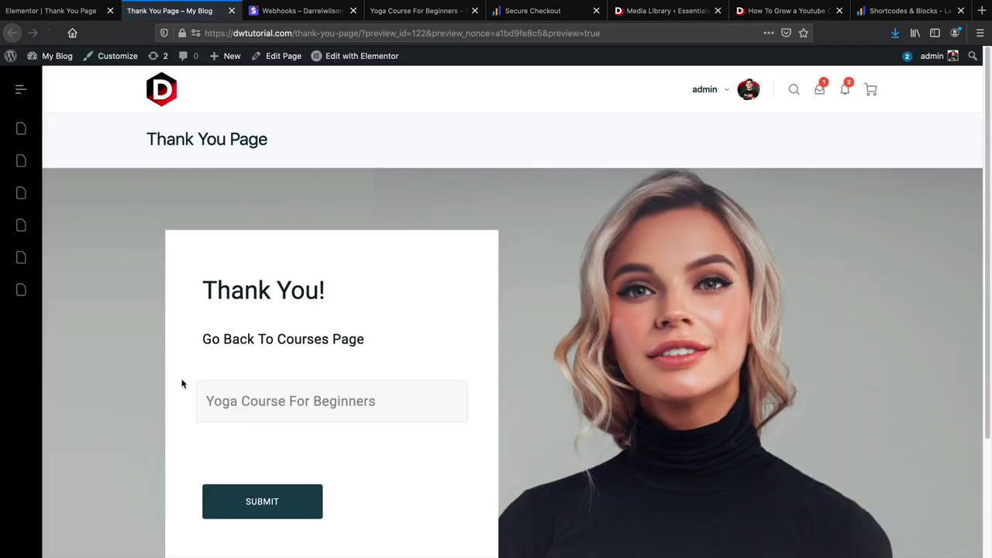
pyautogui.scroll(-2, 182, 383)
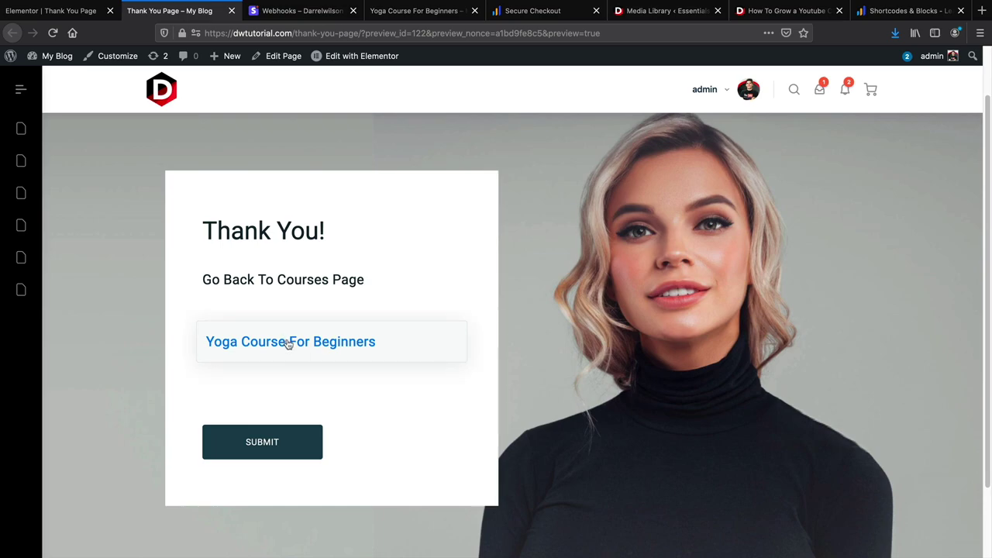
pyautogui.click(66, 16)
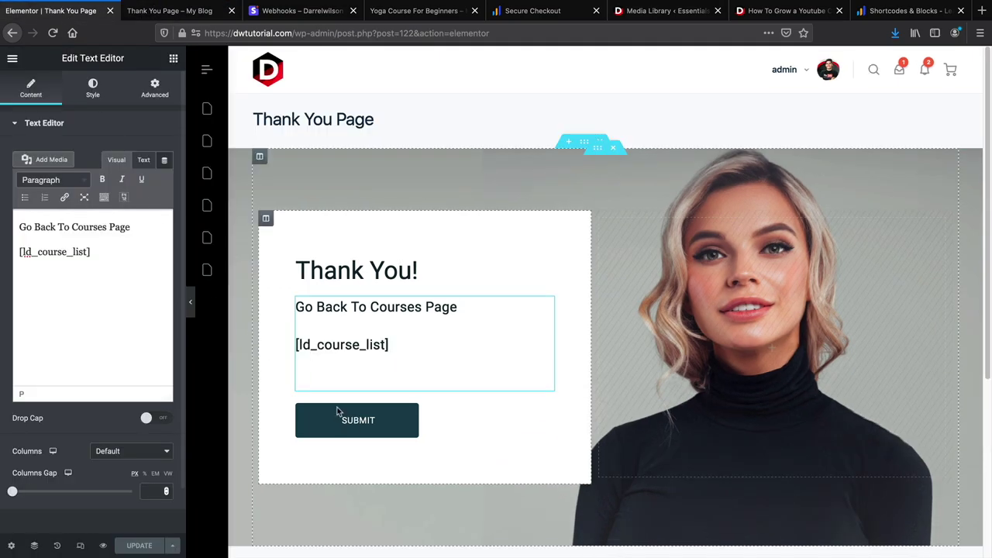
# Delete the SUBMIT button widget, update the page, and view the live Thank You page
pyautogui.click(357, 419)
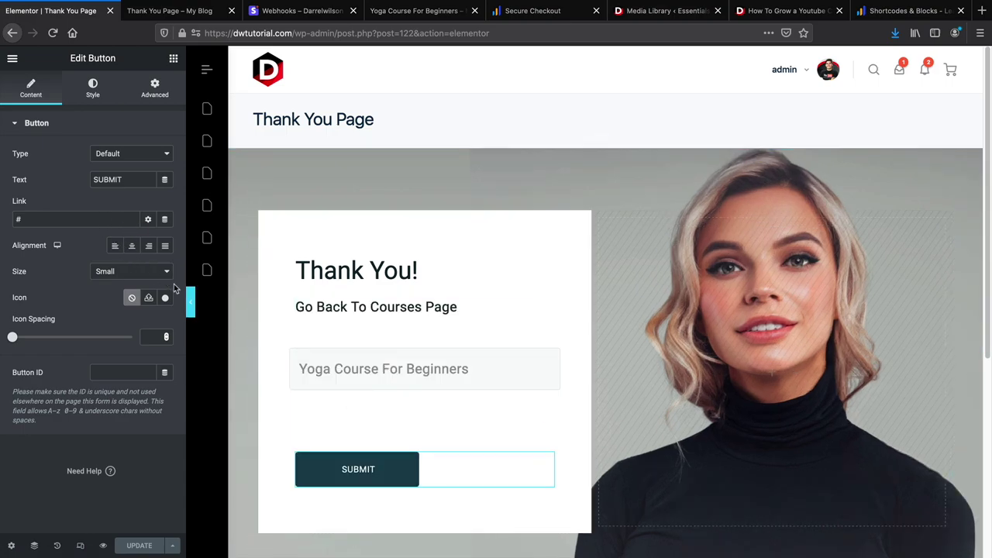
pyautogui.click(404, 468)
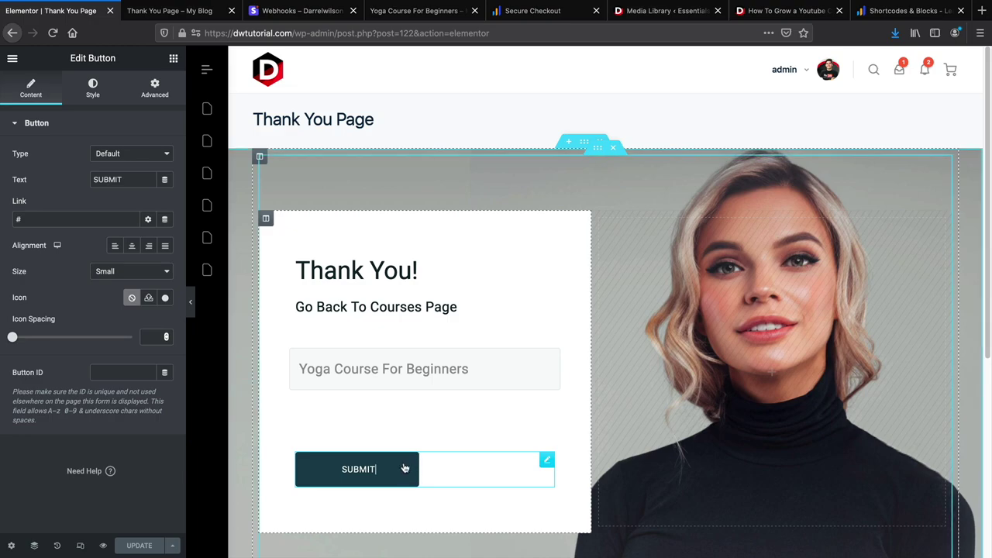
pyautogui.rightClick(546, 463)
pyautogui.click(576, 546)
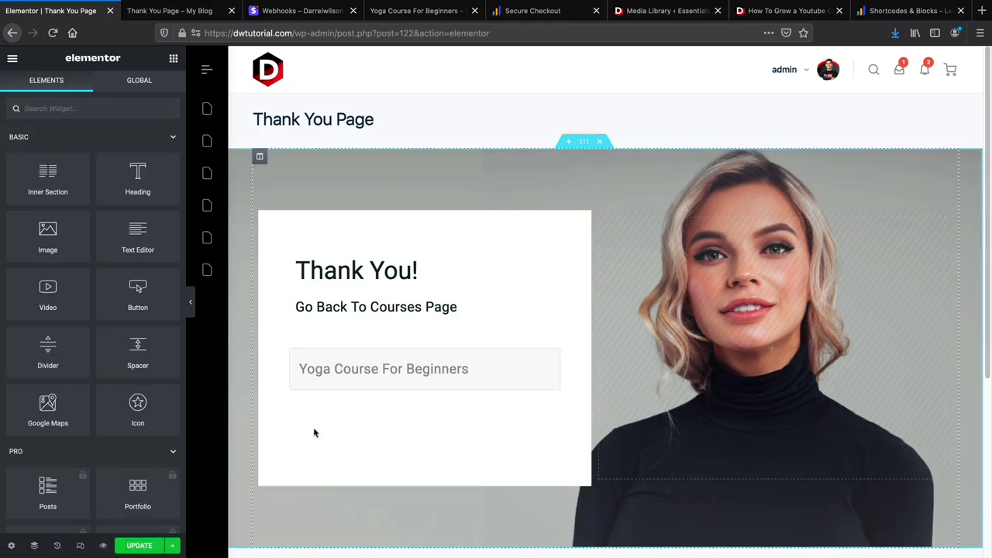
pyautogui.click(138, 549)
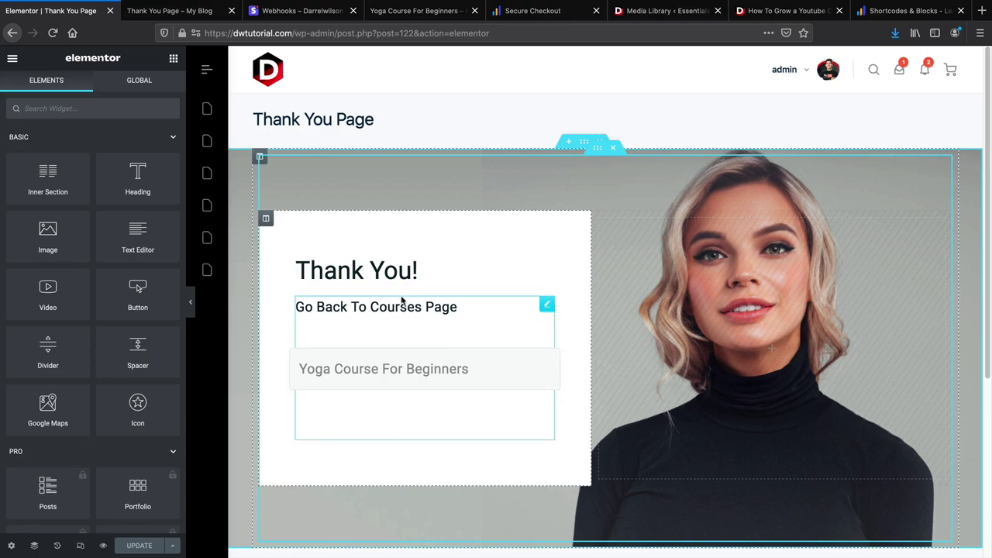
pyautogui.click(12, 58)
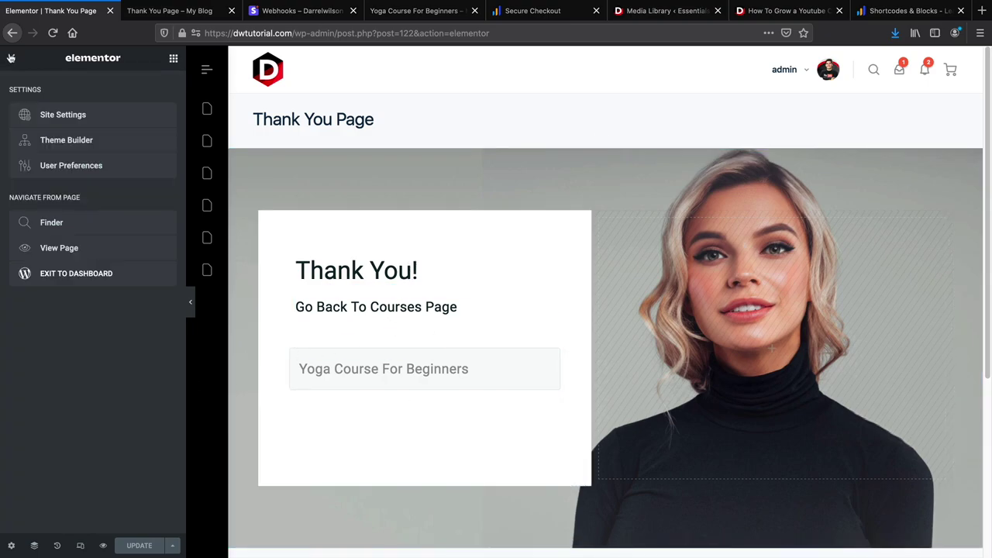
pyautogui.click(93, 256)
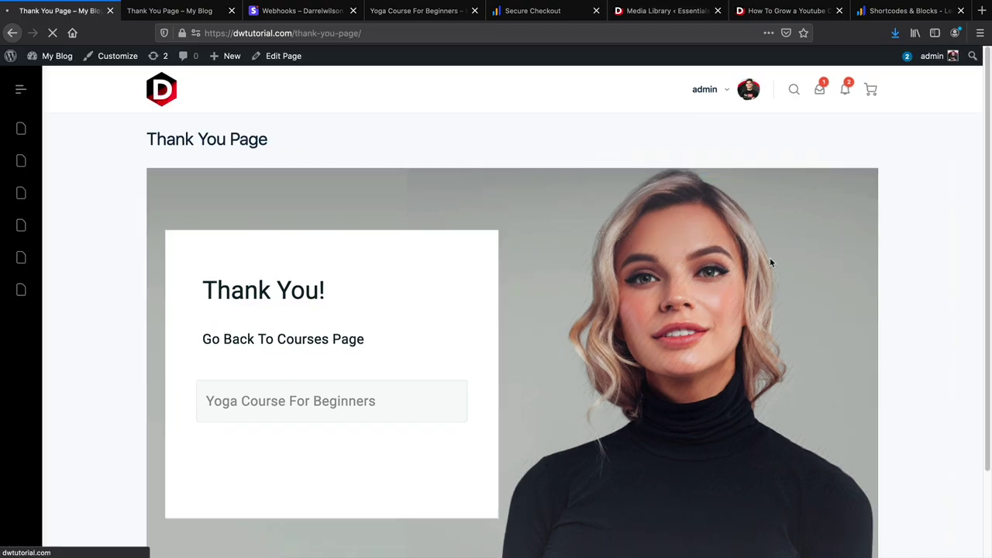
# Test the Yoga Course For Beginners link, go back, and copy the Thank You page URL
pyautogui.click(243, 403)
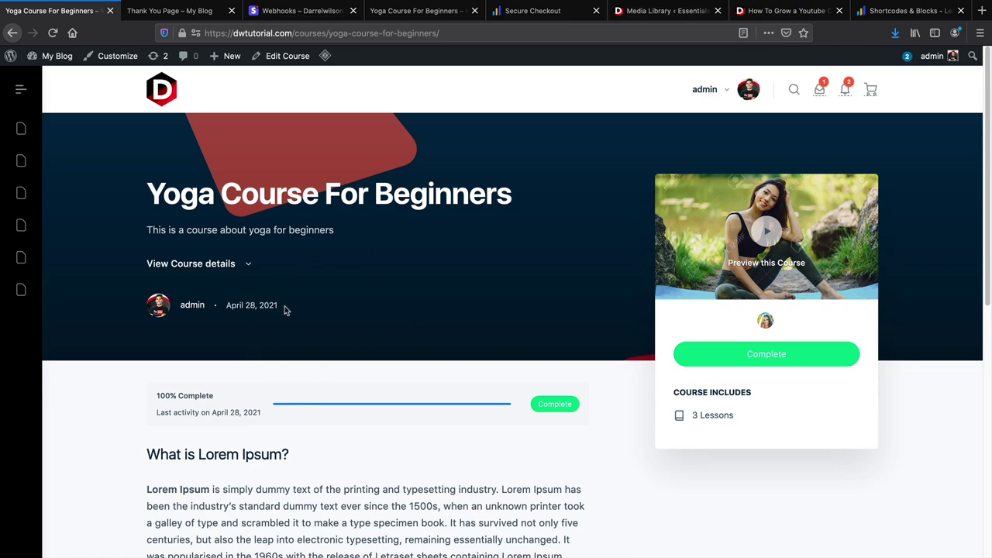
pyautogui.click(14, 32)
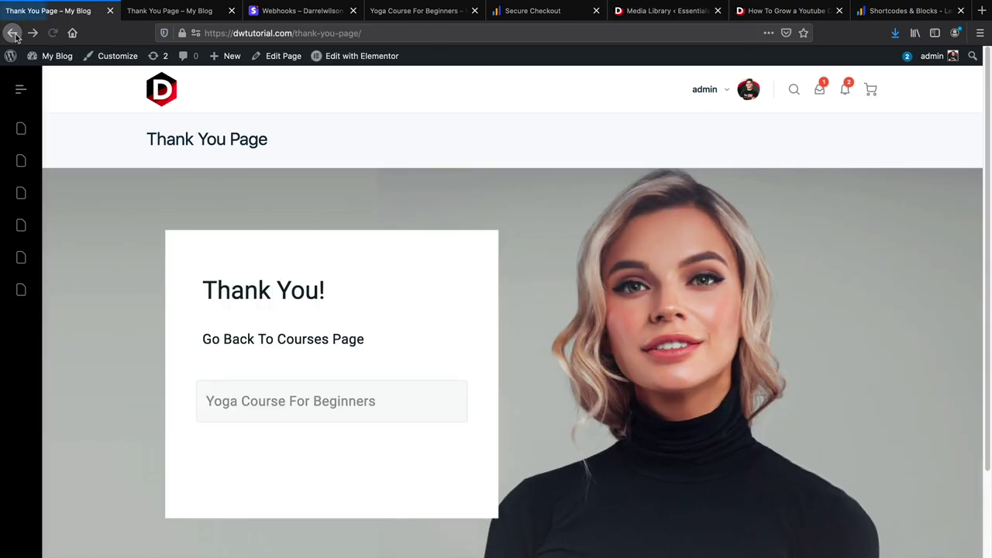
pyautogui.rightClick(293, 33)
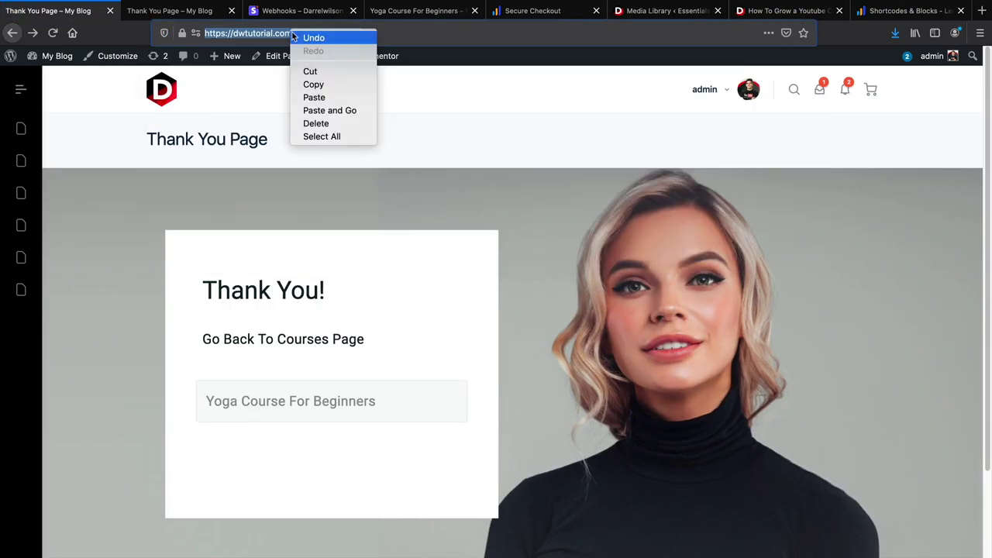
pyautogui.click(325, 85)
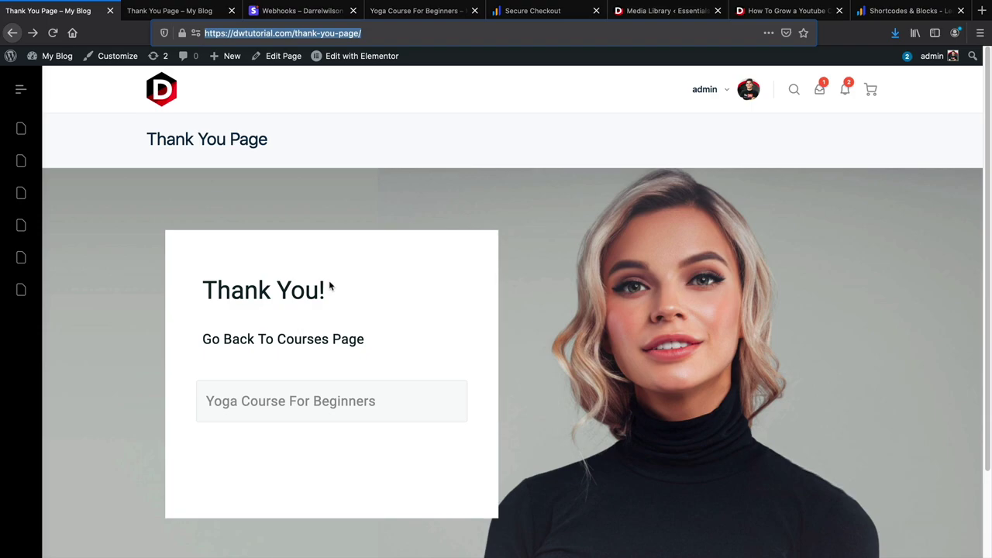
pyautogui.click(48, 81)
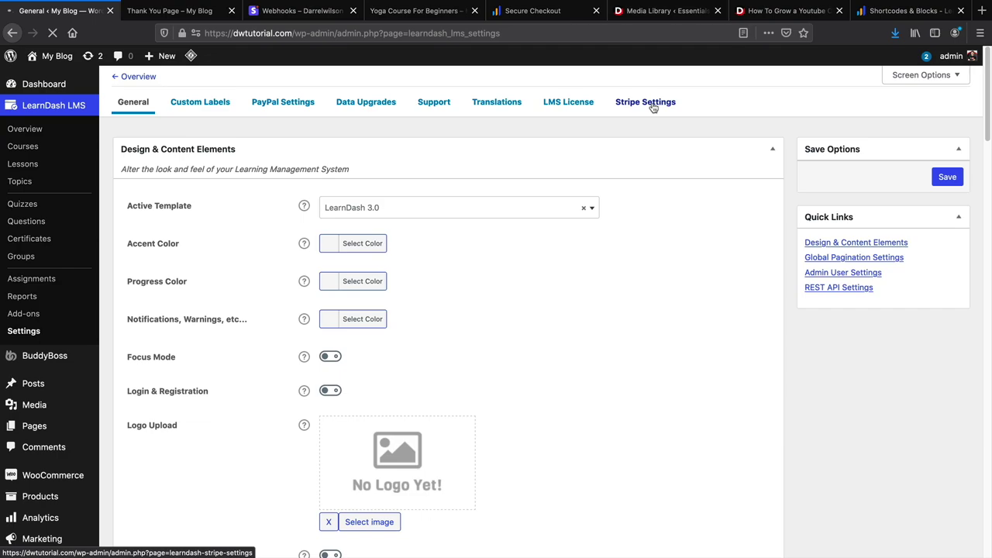
pyautogui.click(653, 105)
pyautogui.scroll(-5, 574, 194)
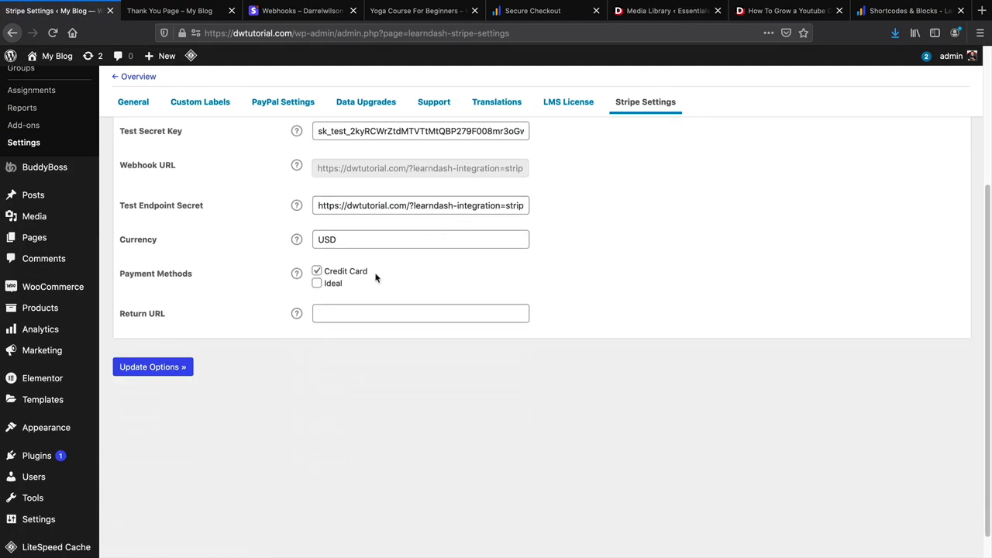
pyautogui.click(341, 310)
pyautogui.rightClick(341, 310)
pyautogui.click(366, 371)
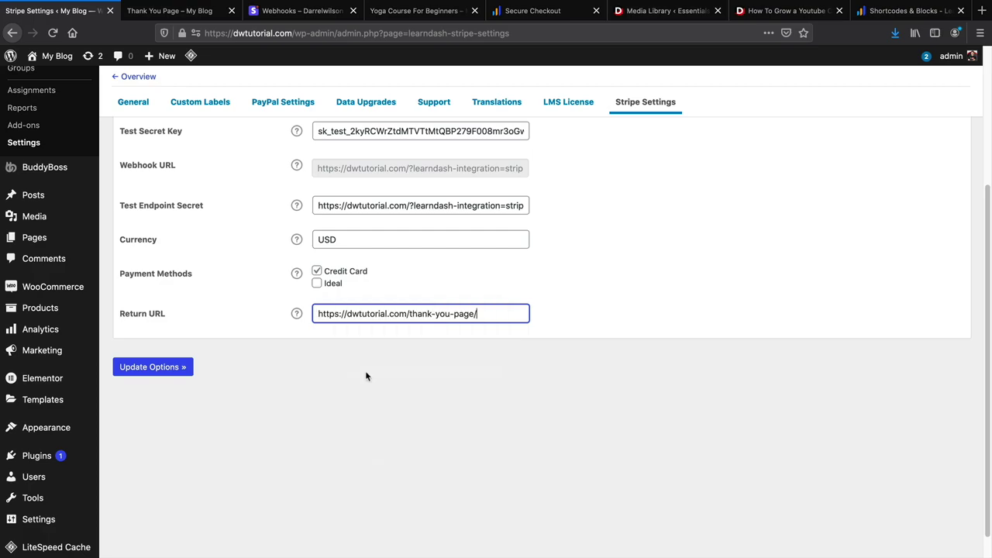
pyautogui.click(174, 368)
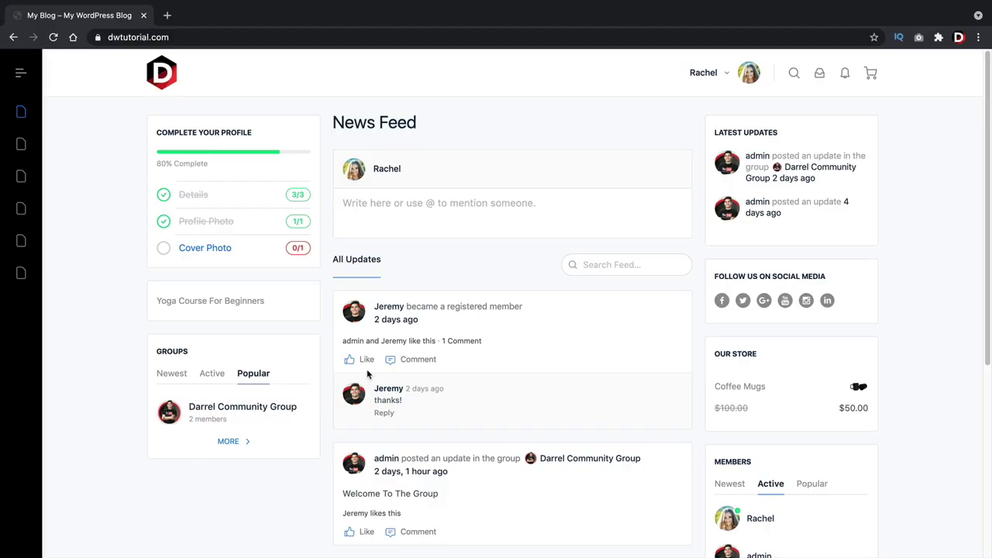
# Buy Yoga Course For Beginners with test card number, expiry and CVC, paying $199.99
pyautogui.click(17, 274)
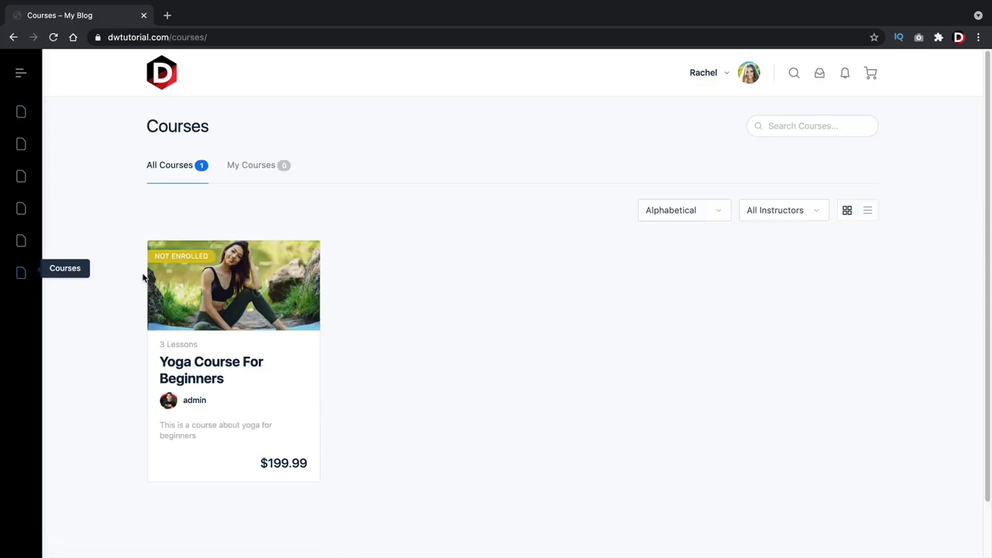
pyautogui.click(194, 368)
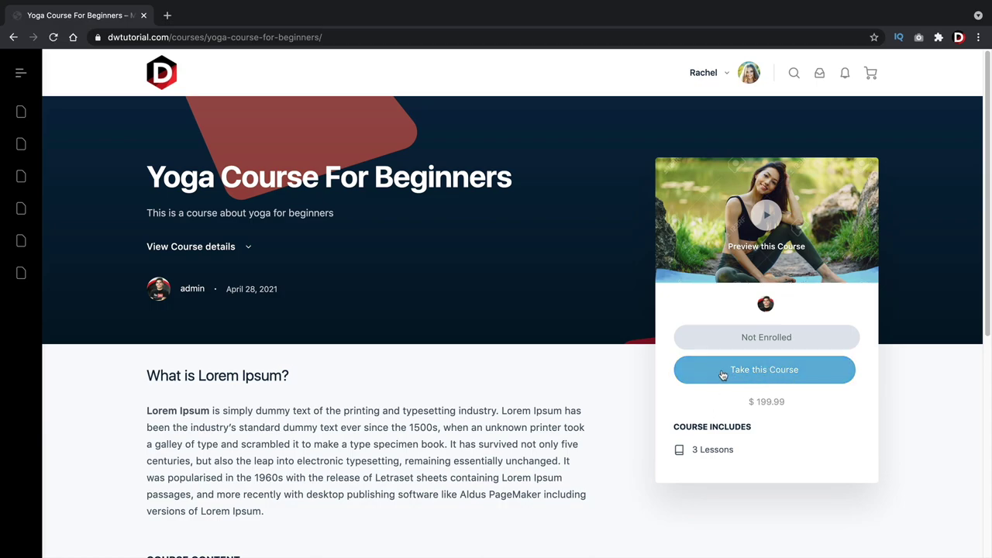
pyautogui.click(748, 373)
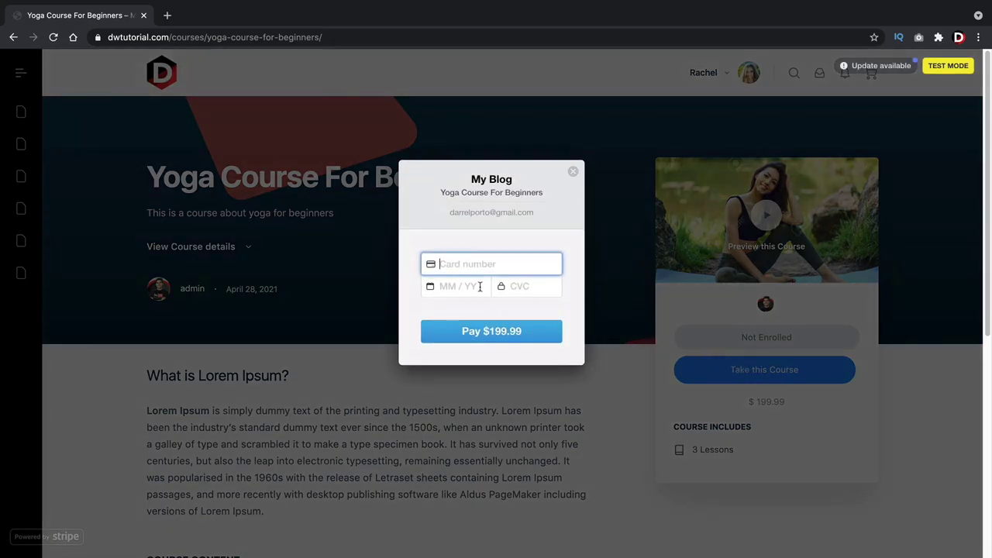
pyautogui.write('4242 4242 4242 4242')
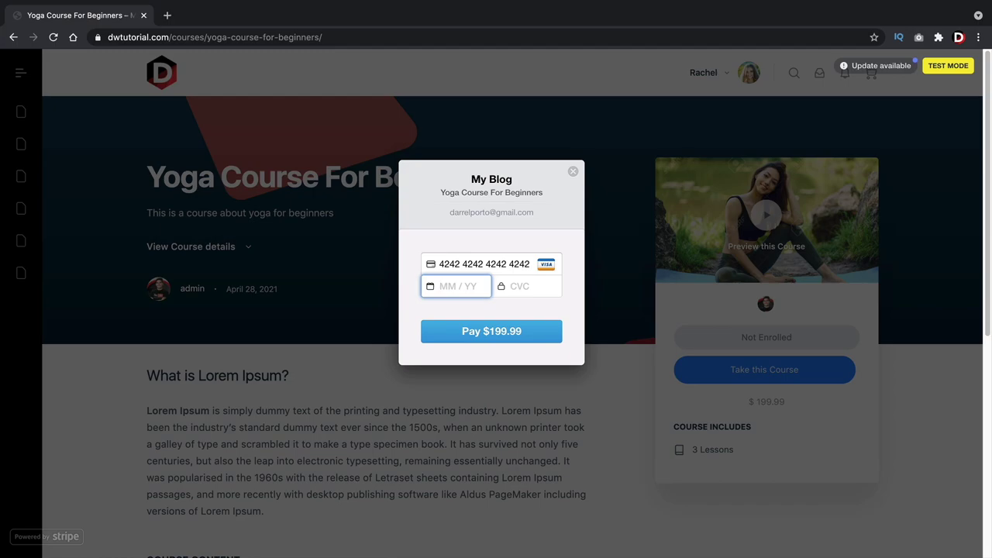
pyautogui.write('0342')
pyautogui.write('3')
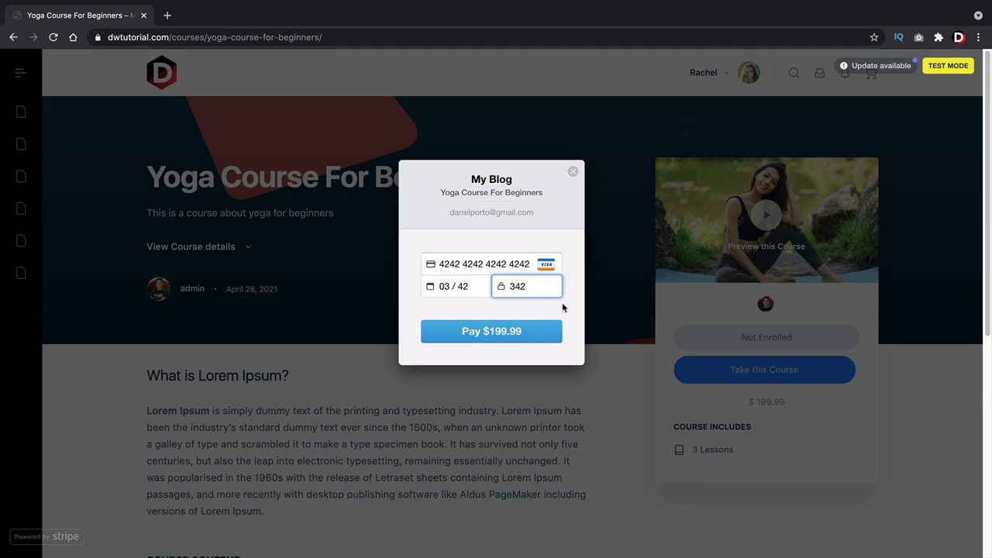
pyautogui.click(500, 333)
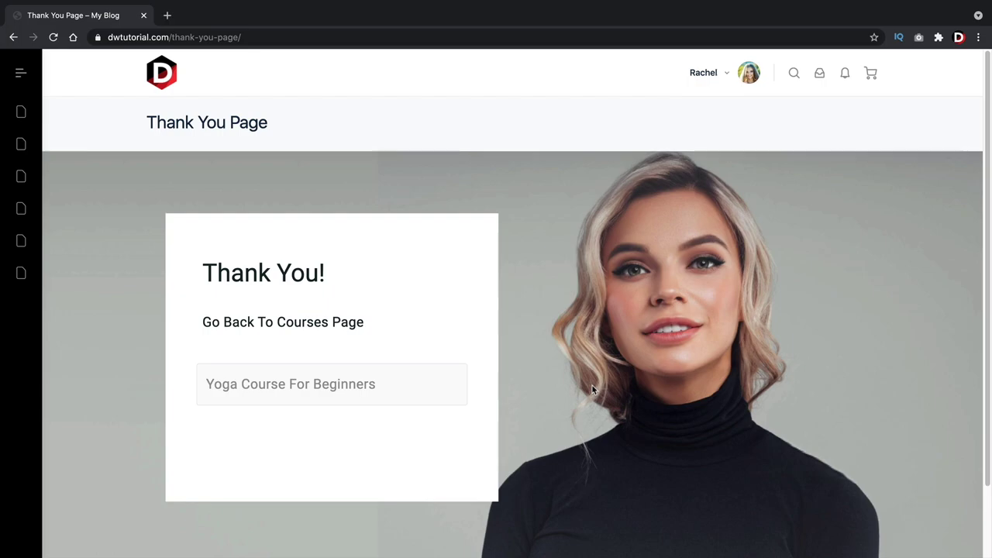
# Open the purchased course (0% complete), then switch to the admin's News Feed in Firefox
pyautogui.click(259, 392)
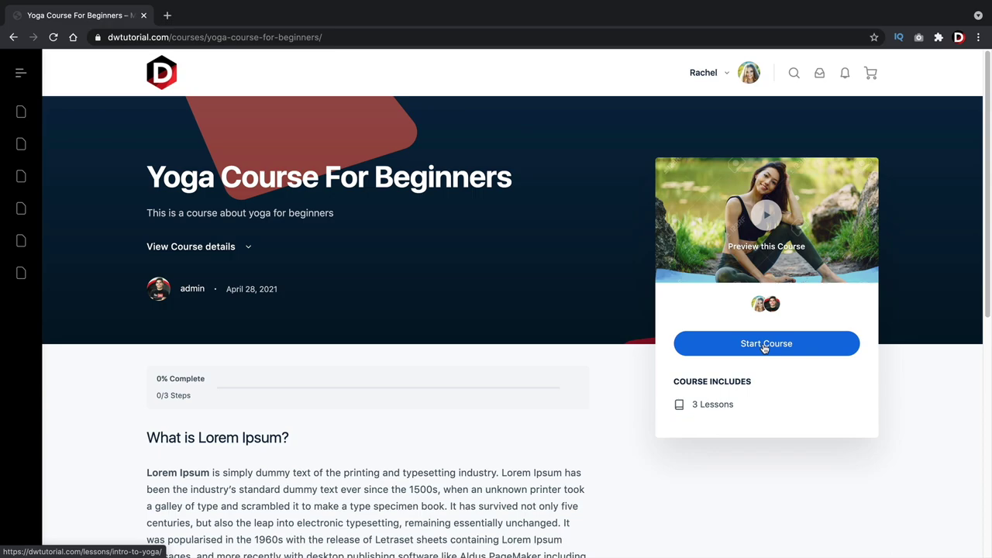
pyautogui.click(768, 341)
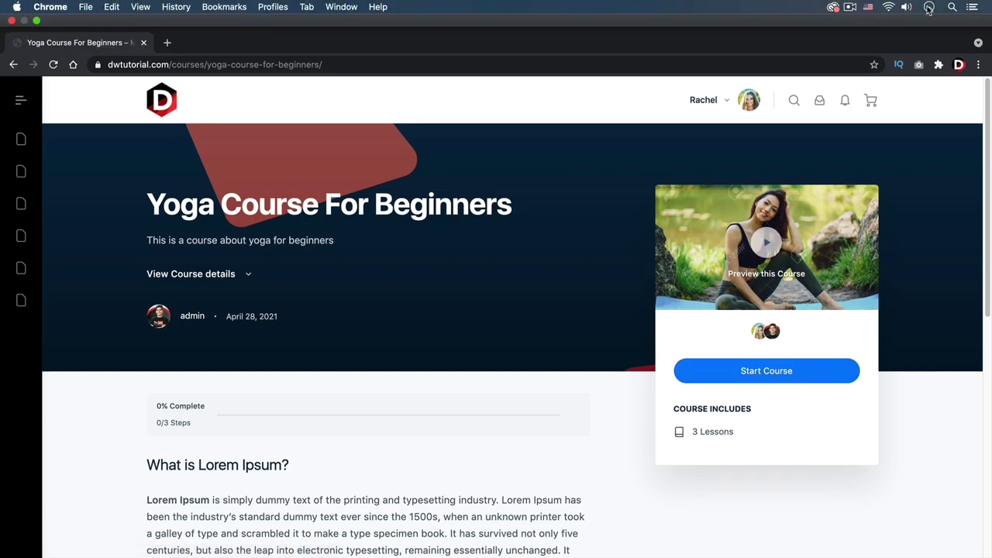
pyautogui.click(930, 7)
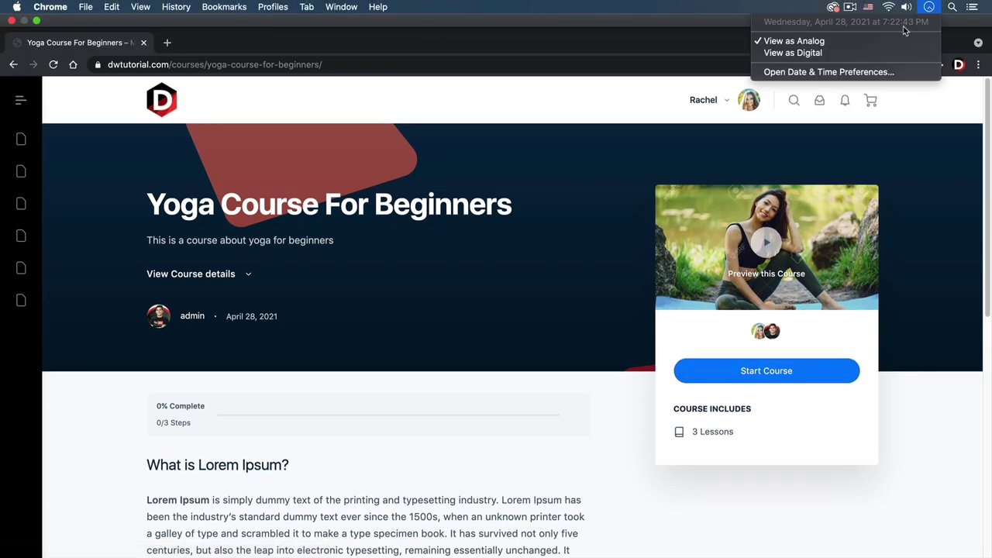
pyautogui.click(494, 168)
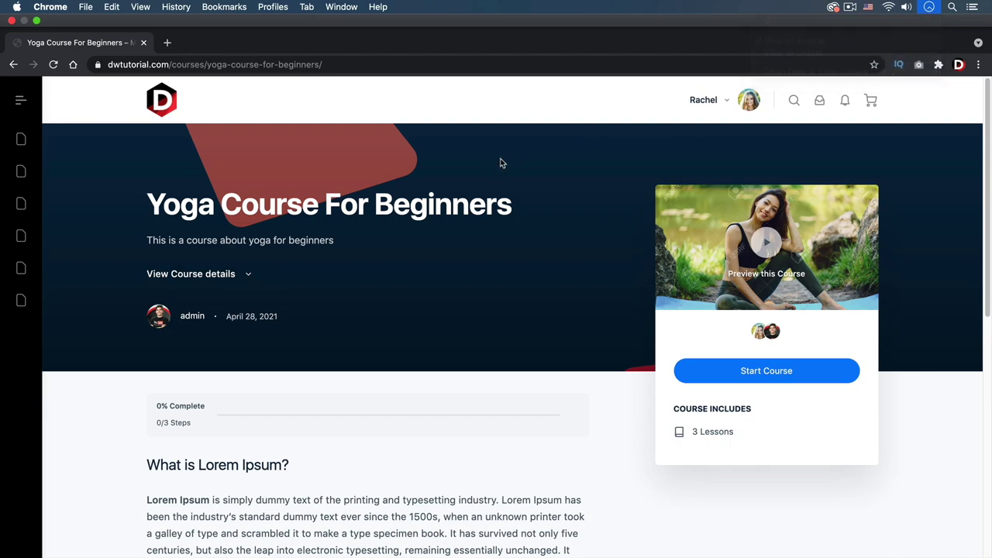
pyautogui.moveTo(438, 547)
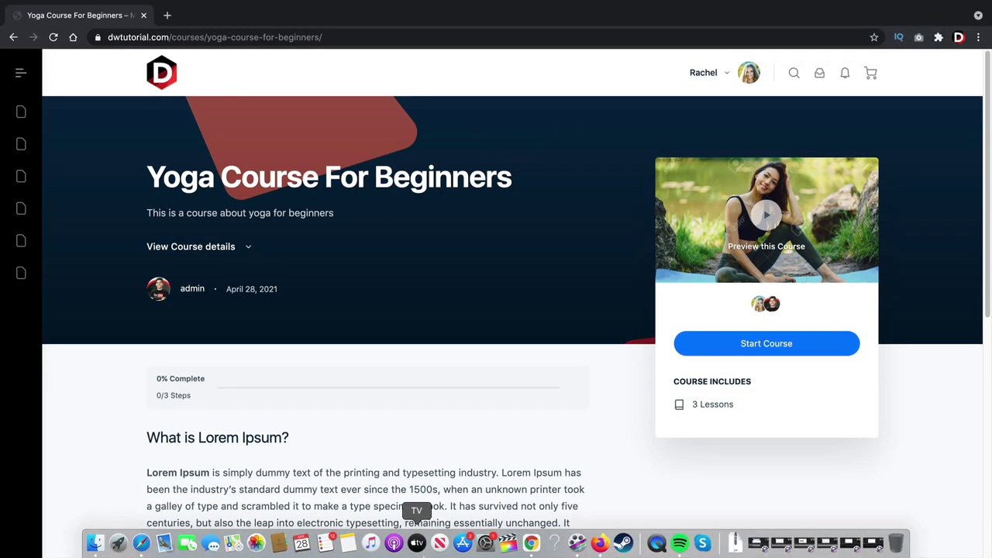
pyautogui.click(601, 545)
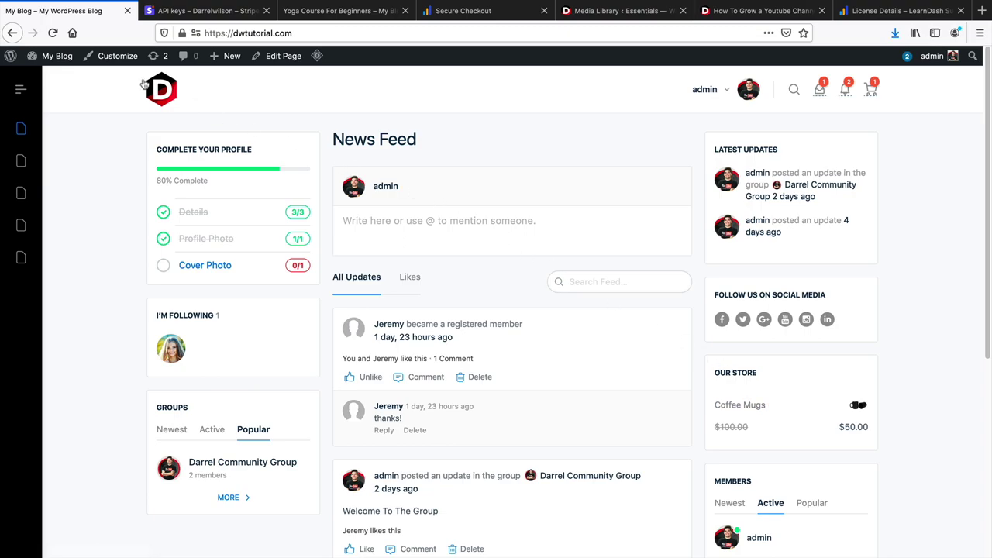
# In the Customizer, add the Courses archive link to Main Menu For Website and publish
pyautogui.click(111, 58)
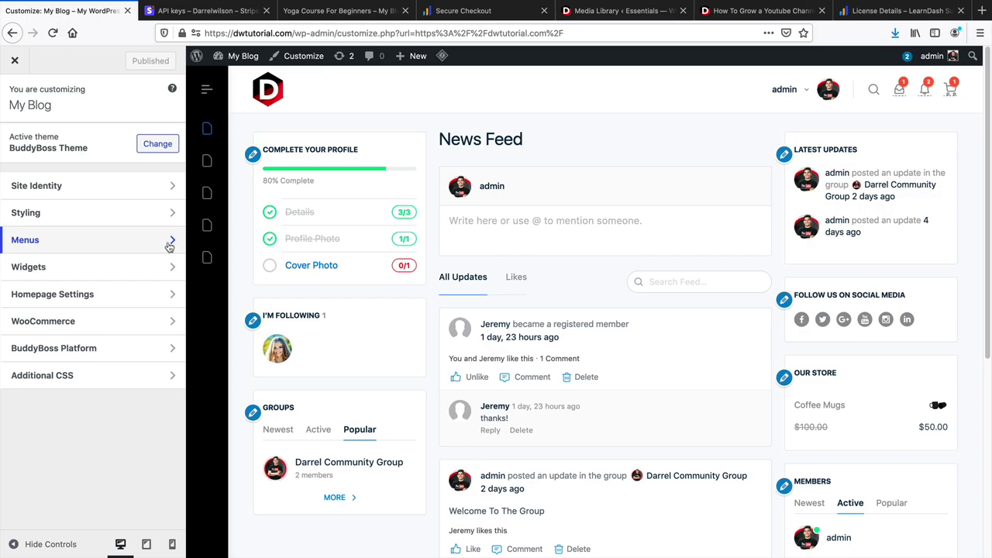
pyautogui.click(169, 246)
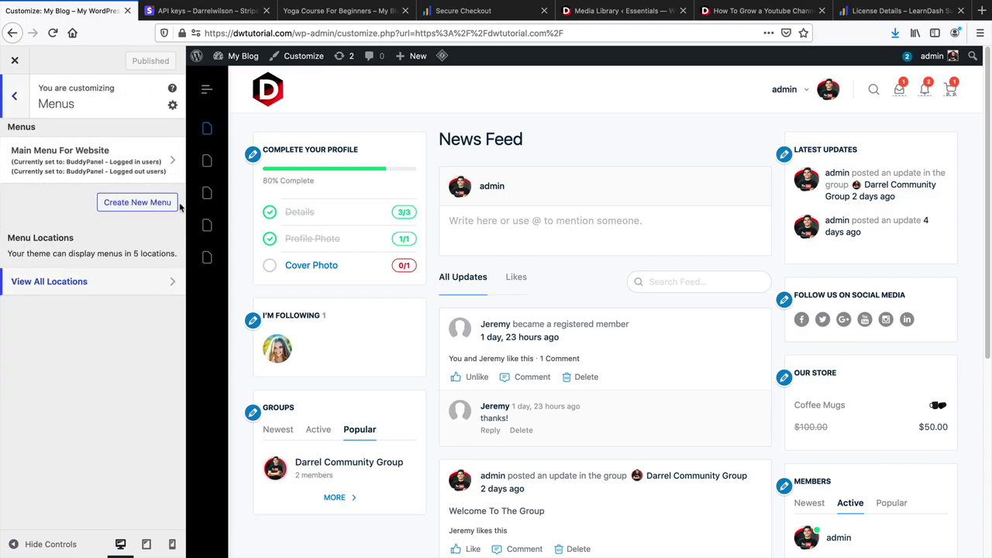
pyautogui.click(172, 159)
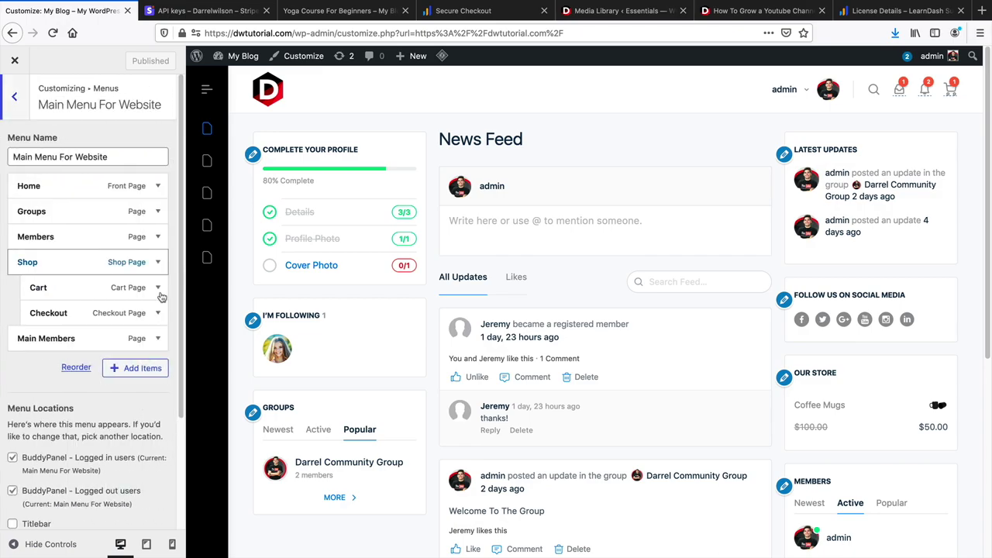
pyautogui.click(136, 368)
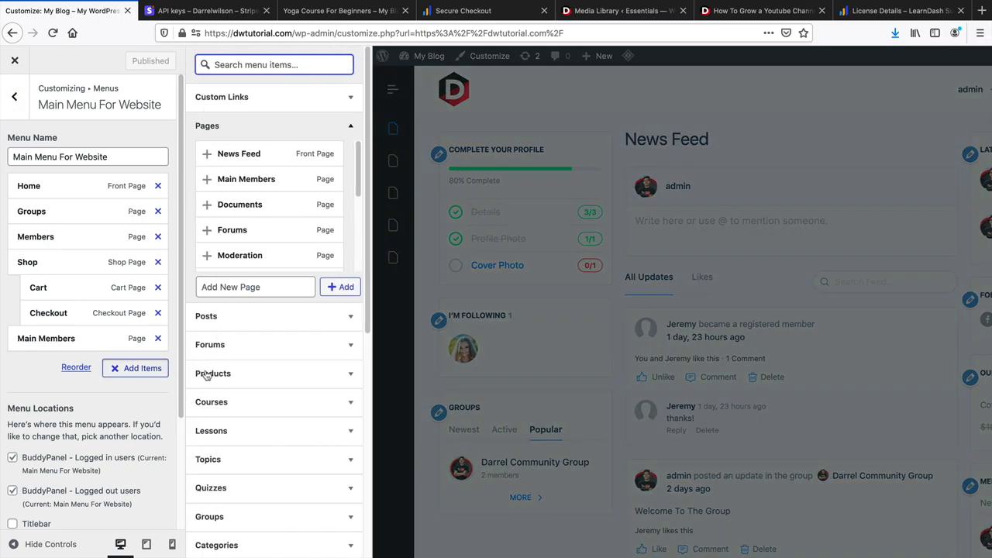
pyautogui.click(349, 403)
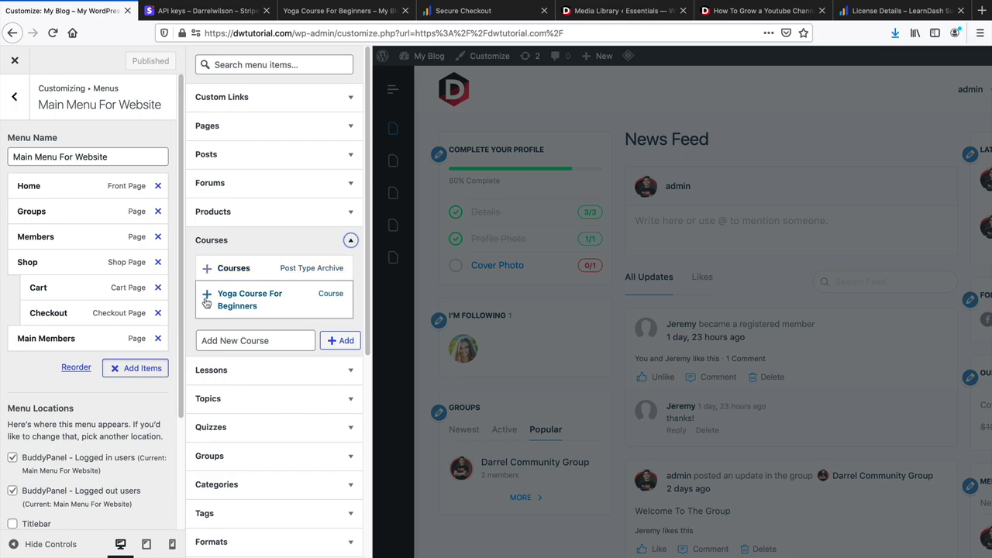
pyautogui.click(207, 268)
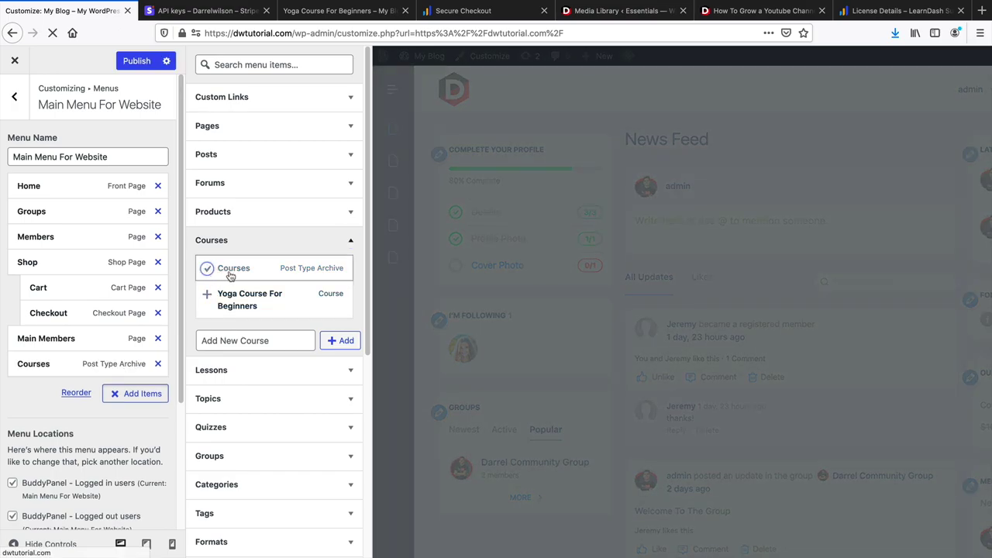
pyautogui.click(350, 241)
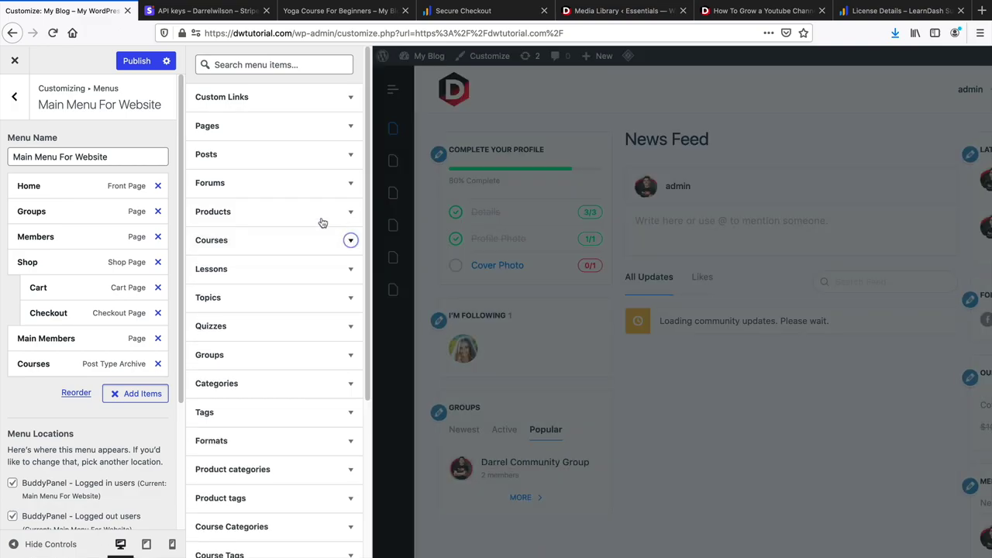
pyautogui.click(141, 61)
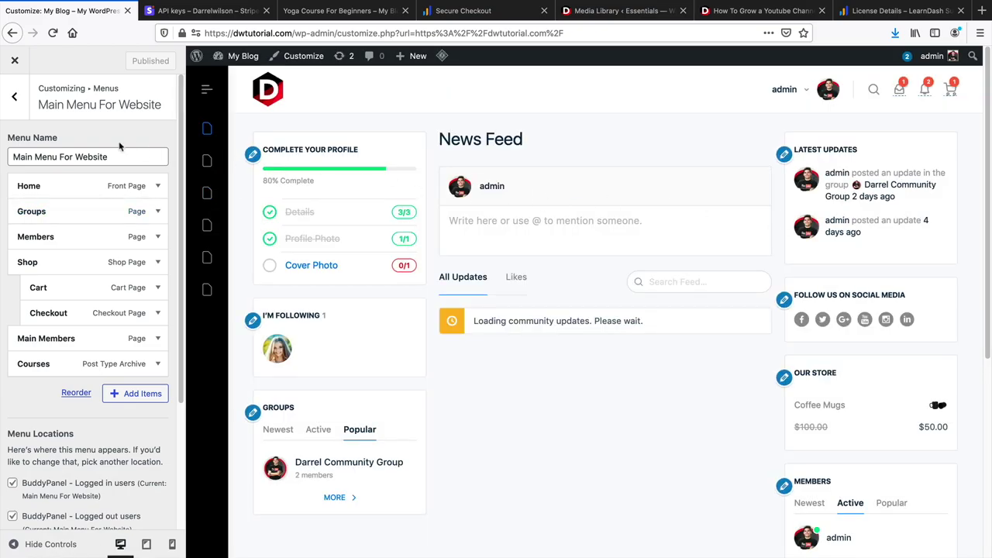
pyautogui.click(13, 96)
# Add a Course widget to the Activity → Directory Left widget area, searching 'cou'
pyautogui.click(12, 98)
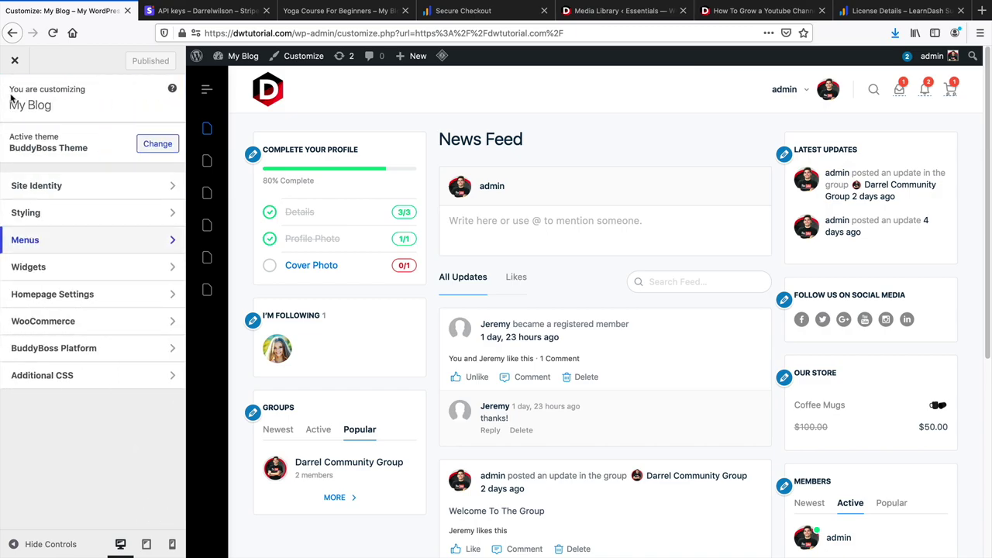
pyautogui.click(39, 266)
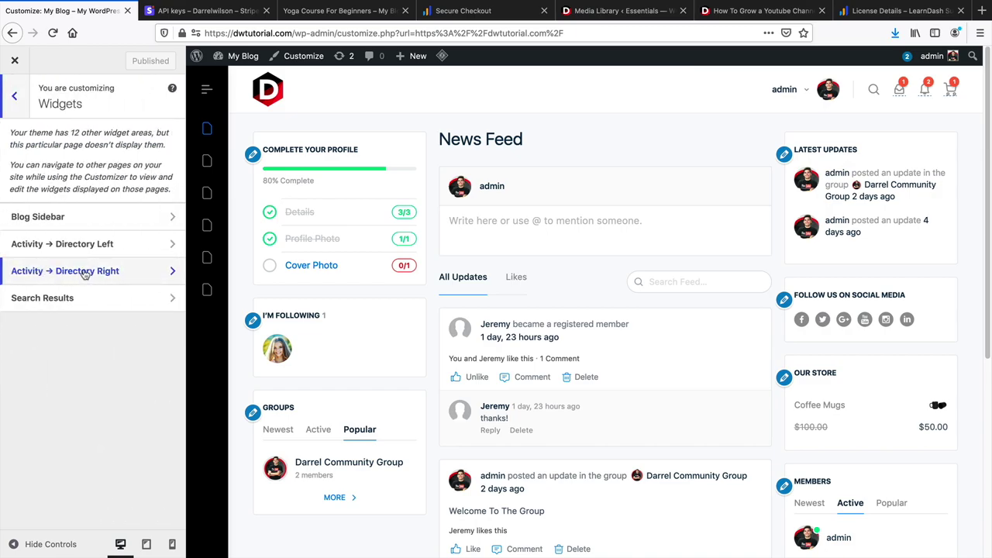
pyautogui.click(89, 245)
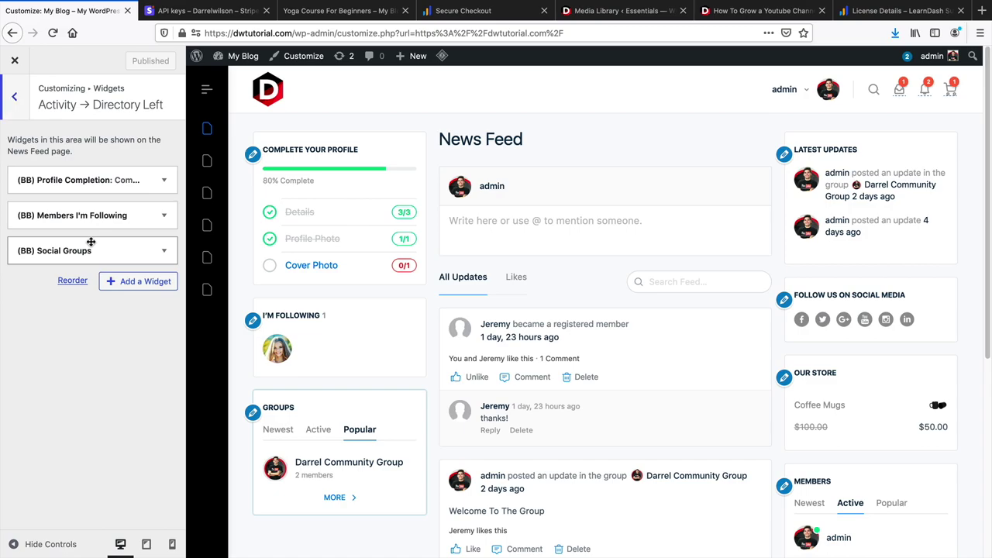
pyautogui.click(132, 282)
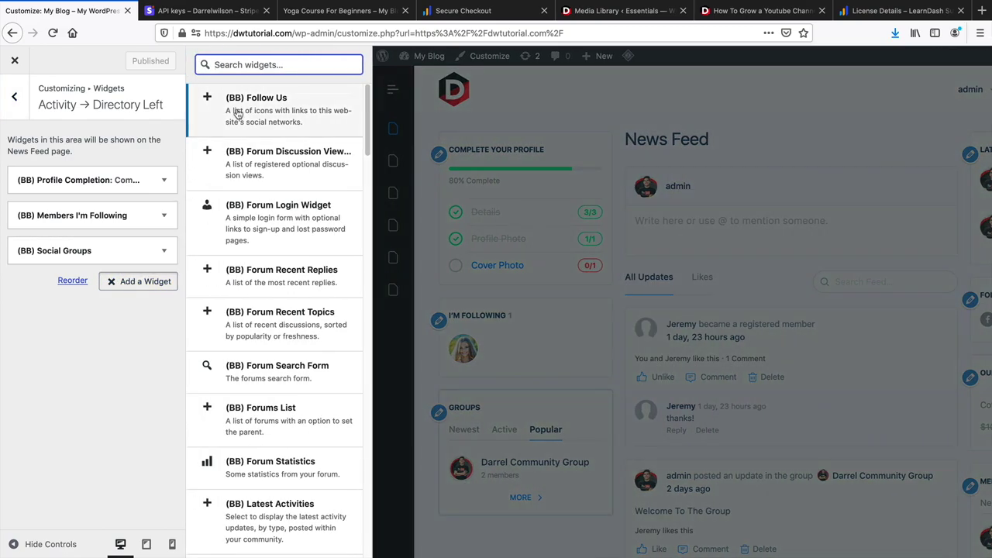
pyautogui.write('cour')
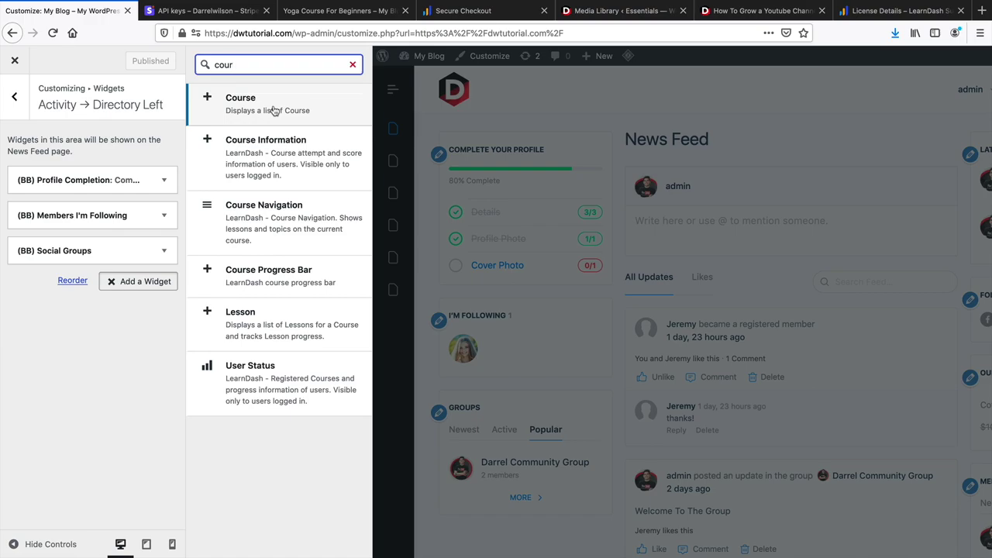
pyautogui.click(273, 111)
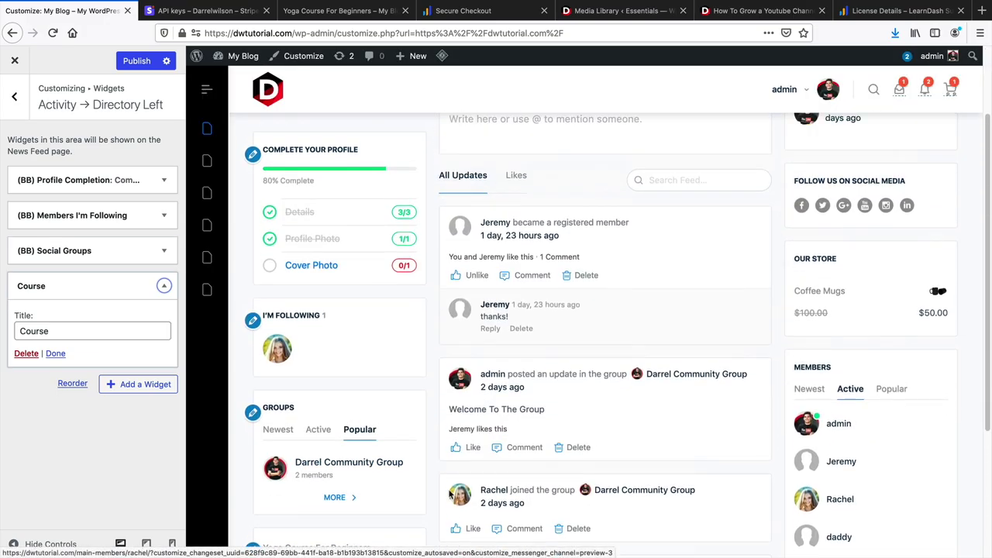
# Move the Course widget into second place, publish, and close the Customizer
pyautogui.click(164, 286)
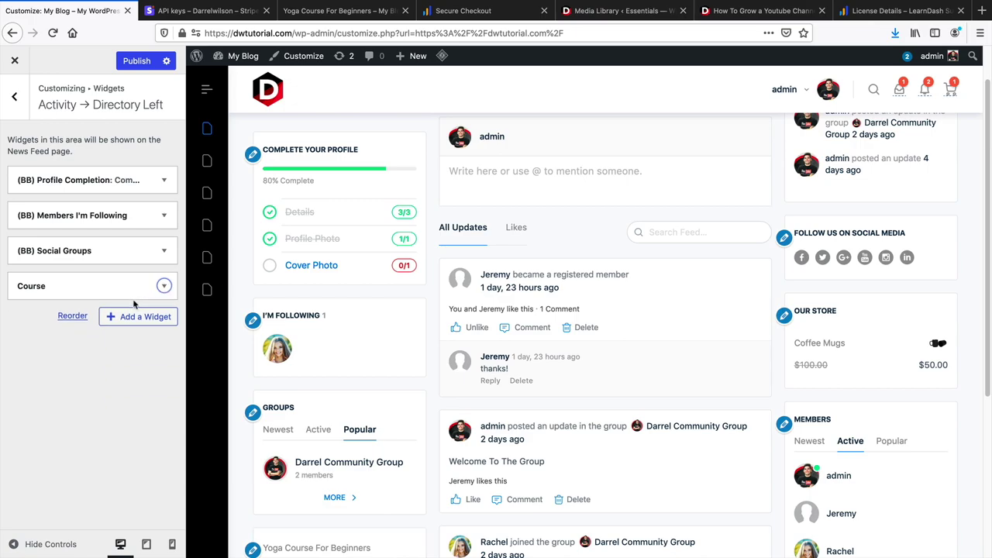
pyautogui.moveTo(113, 292); pyautogui.dragTo(121, 214)
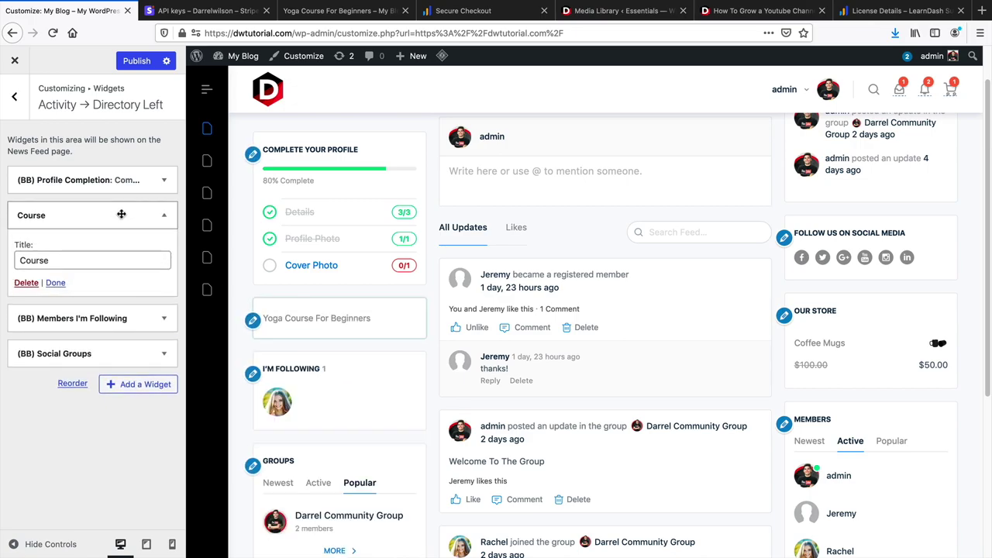
pyautogui.click(164, 217)
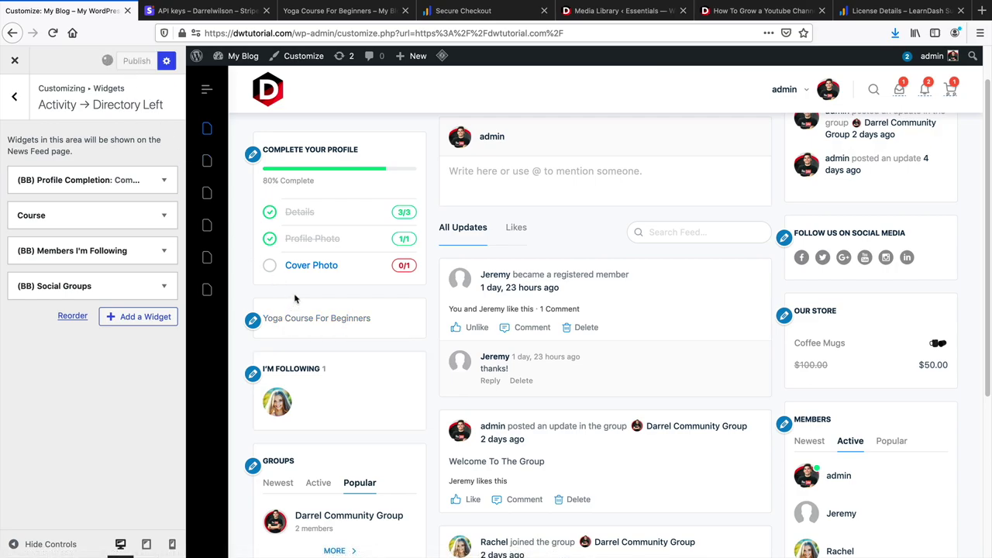
pyautogui.click(16, 62)
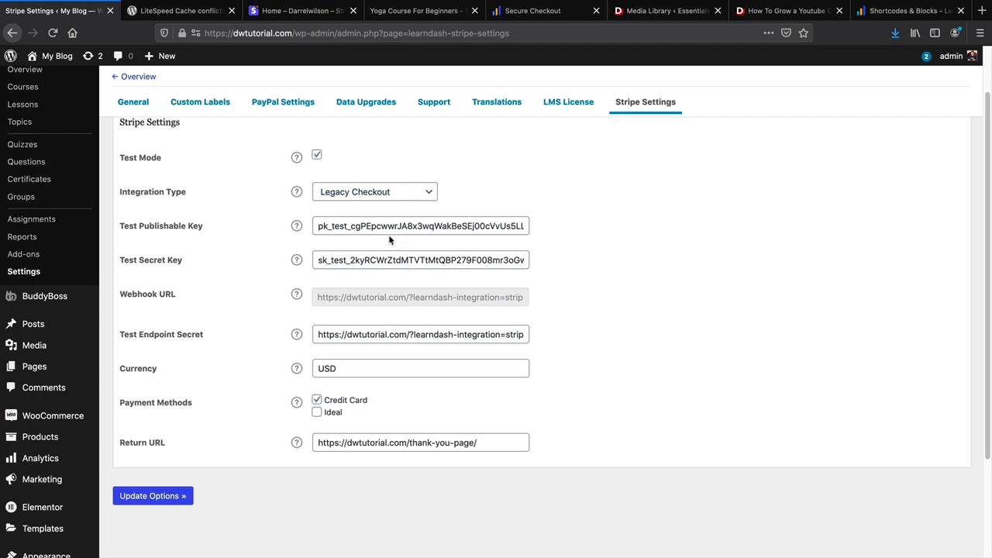
# Keep the Stripe Integration Type as Legacy Checkout, then go to the Stripe dashboard home
pyautogui.click(373, 196)
pyautogui.click(372, 195)
pyautogui.click(372, 195)
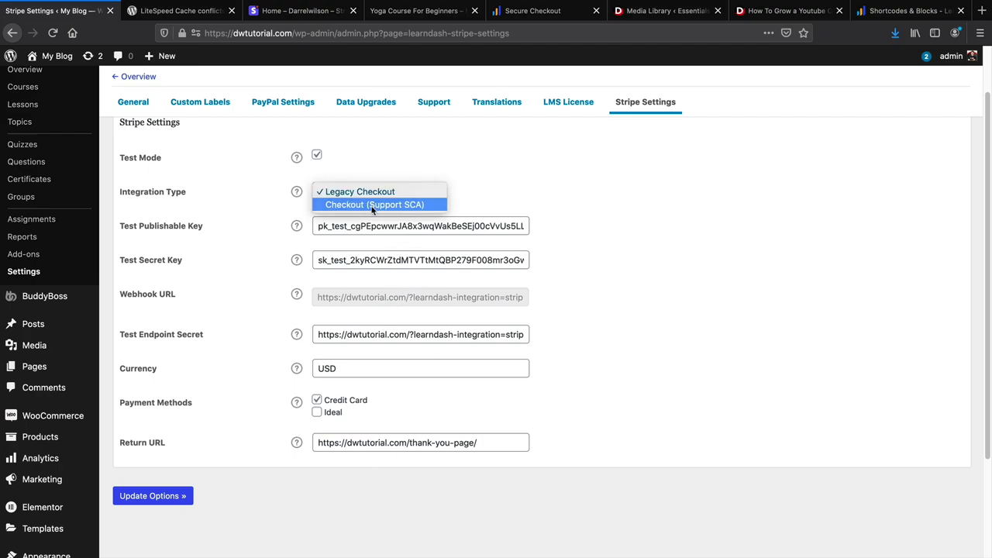
pyautogui.click(372, 197)
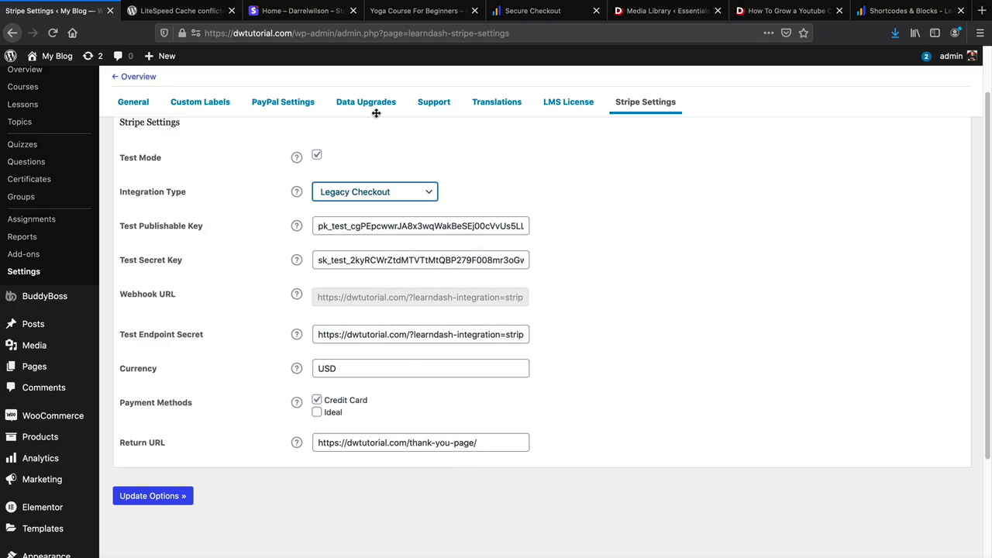
pyautogui.click(305, 11)
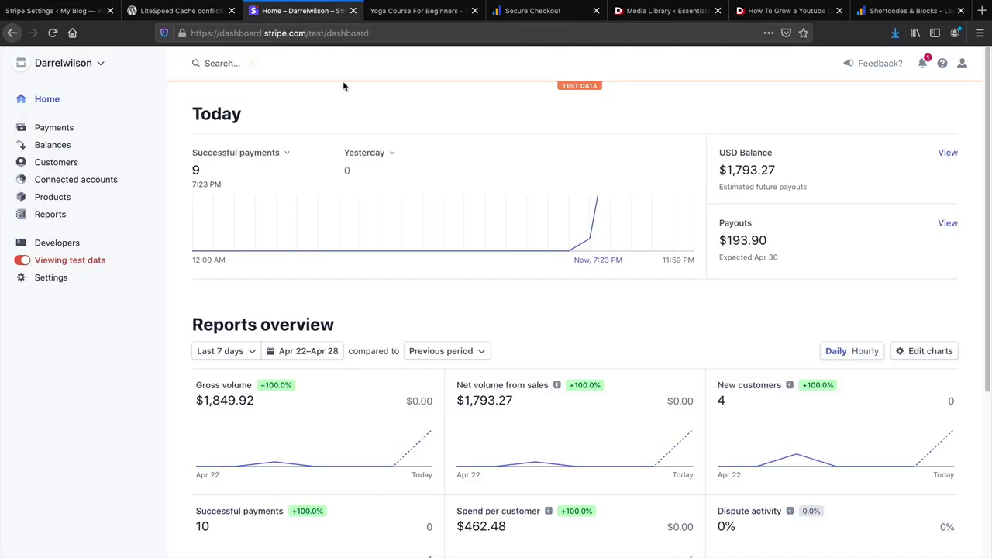
# Review Stripe's payments, live-data API keys and connection info, then go to the LiteSpeed Cache thread
pyautogui.click(75, 129)
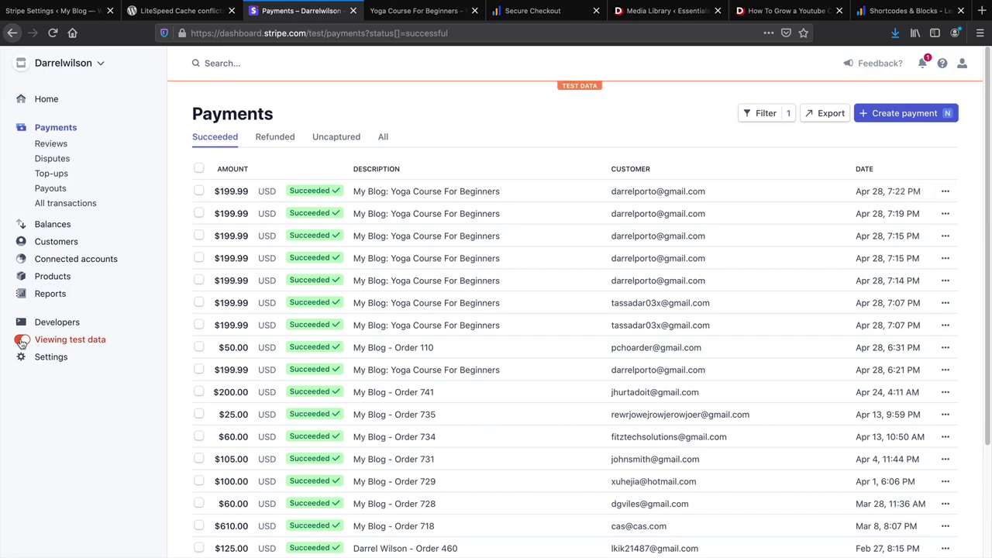
pyautogui.click(45, 323)
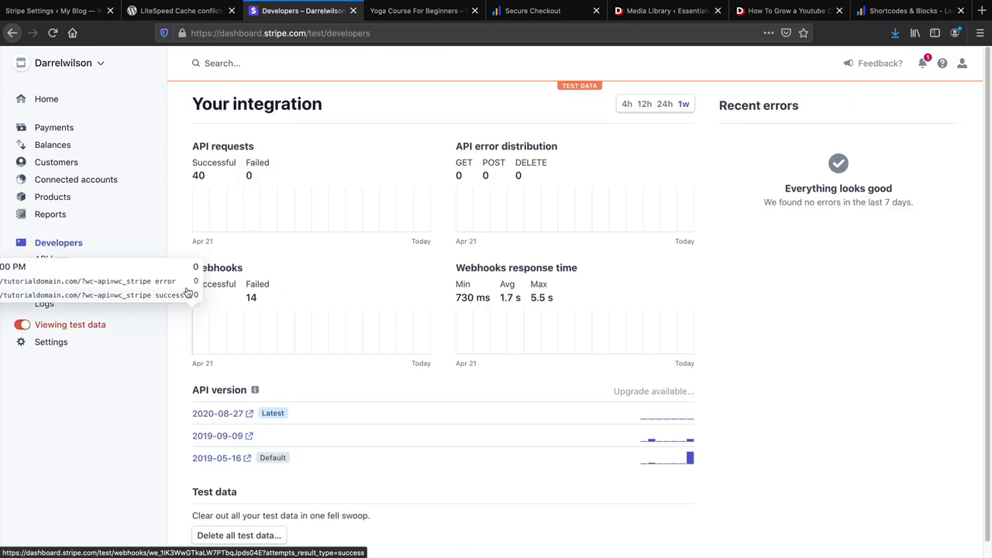
pyautogui.click(23, 326)
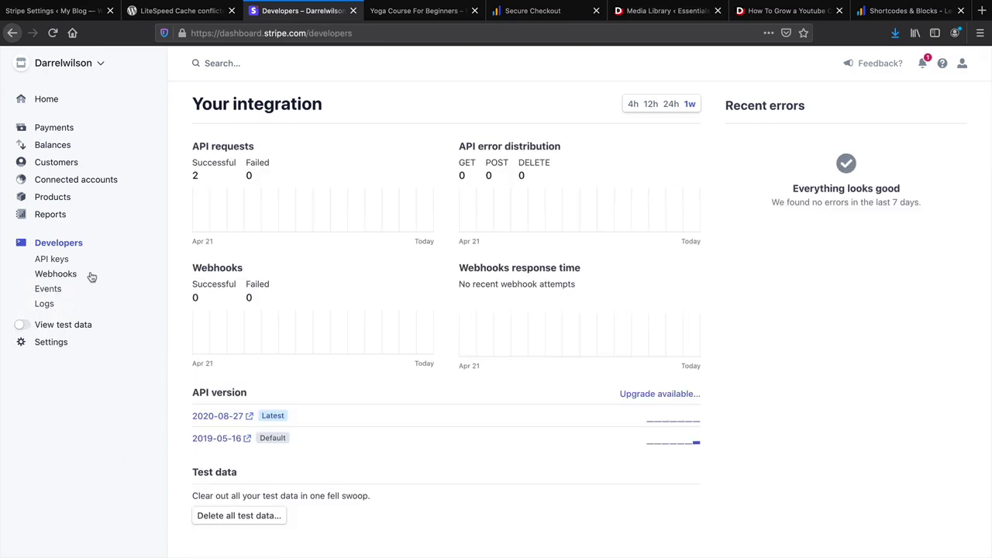
pyautogui.click(70, 259)
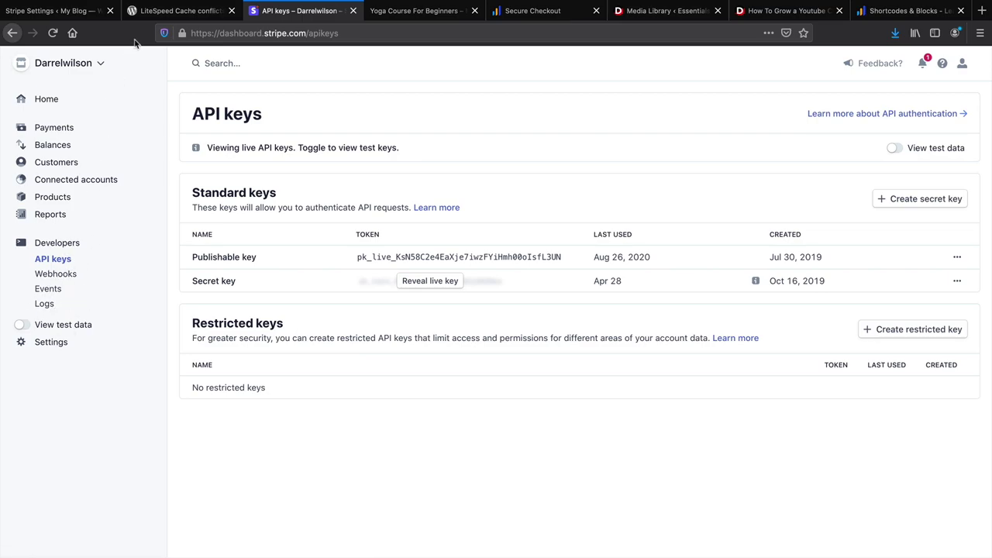
pyautogui.click(182, 33)
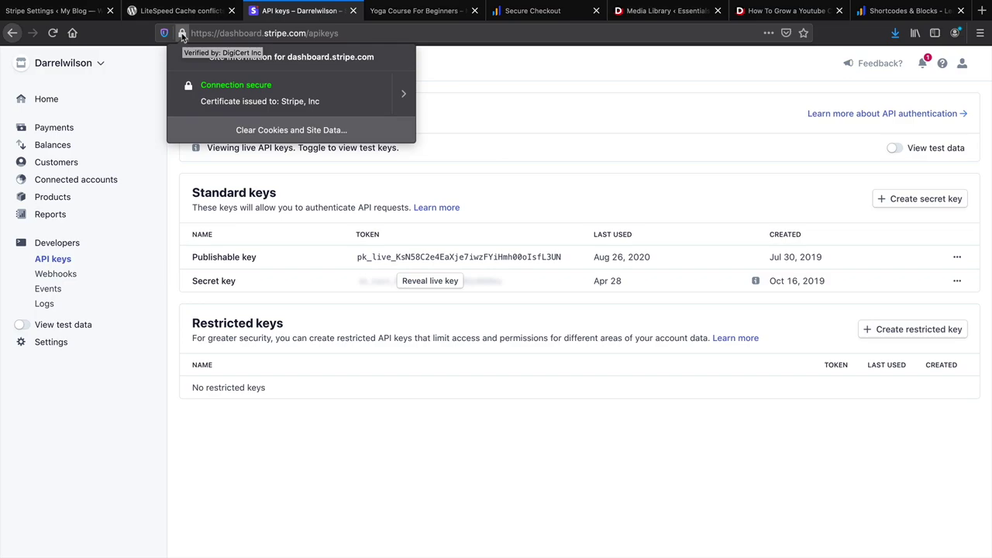
pyautogui.click(181, 16)
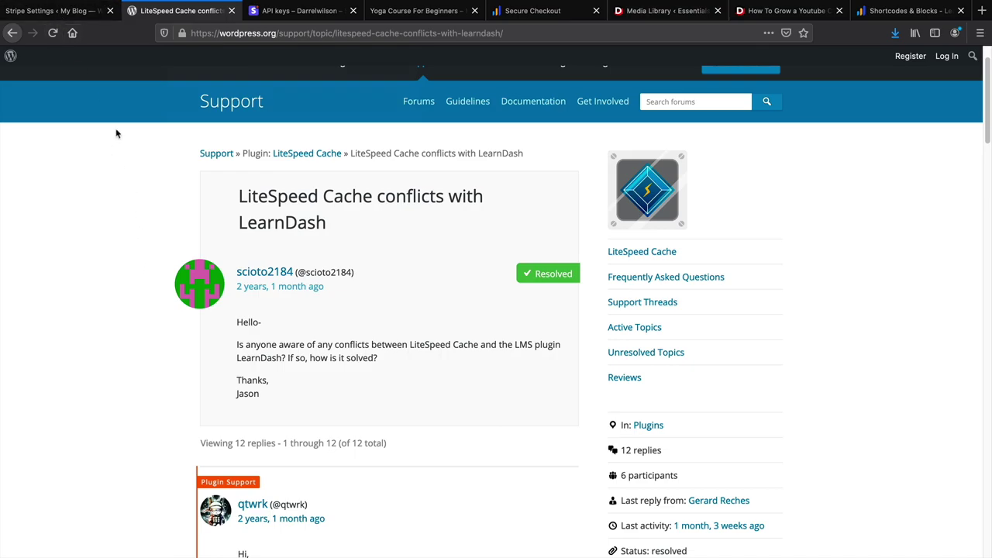
# Recheck Stripe payments and the LiteSpeed Cache thread title, then return to LearnDash Stripe Settings
pyautogui.click(72, 12)
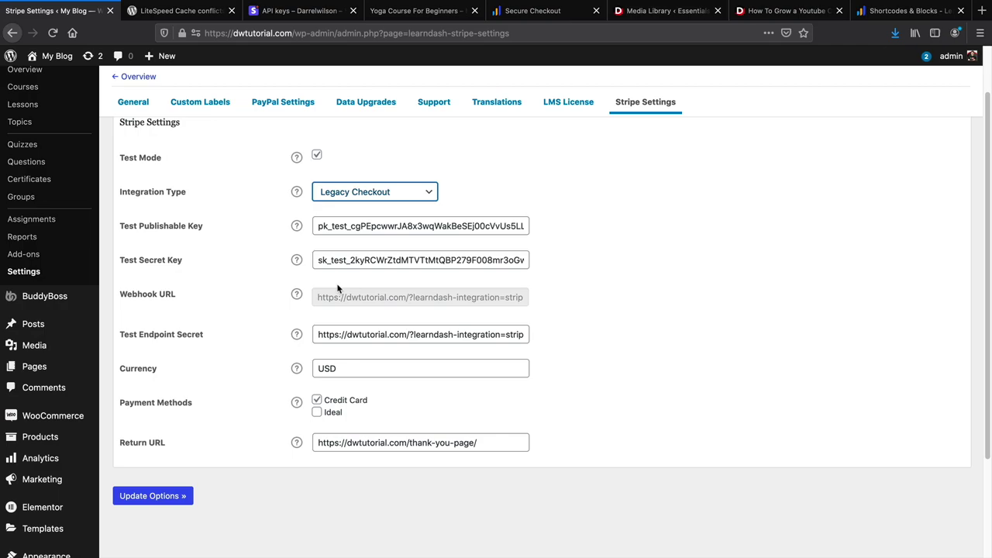
pyautogui.click(275, 13)
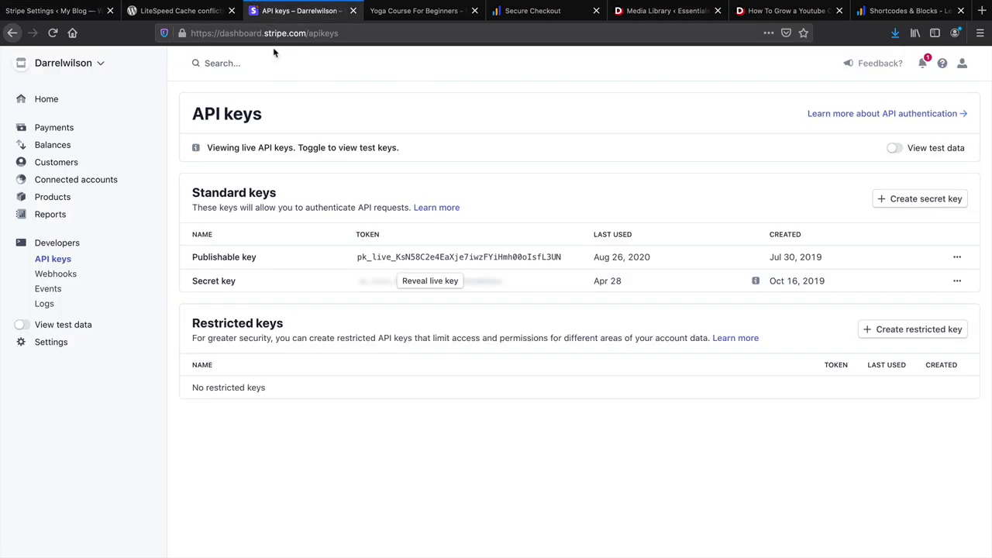
pyautogui.click(64, 129)
pyautogui.click(188, 13)
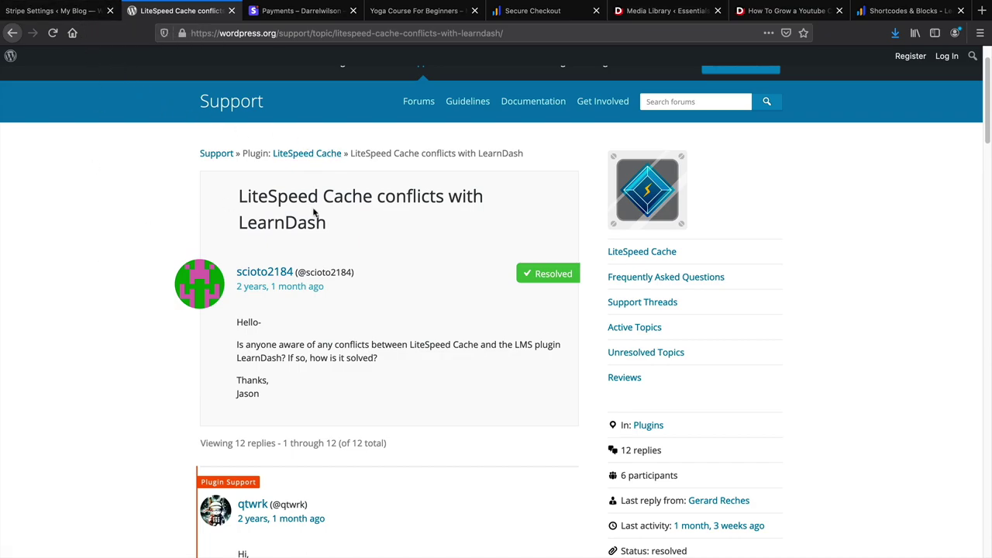
pyautogui.moveTo(327, 221); pyautogui.dragTo(223, 192)
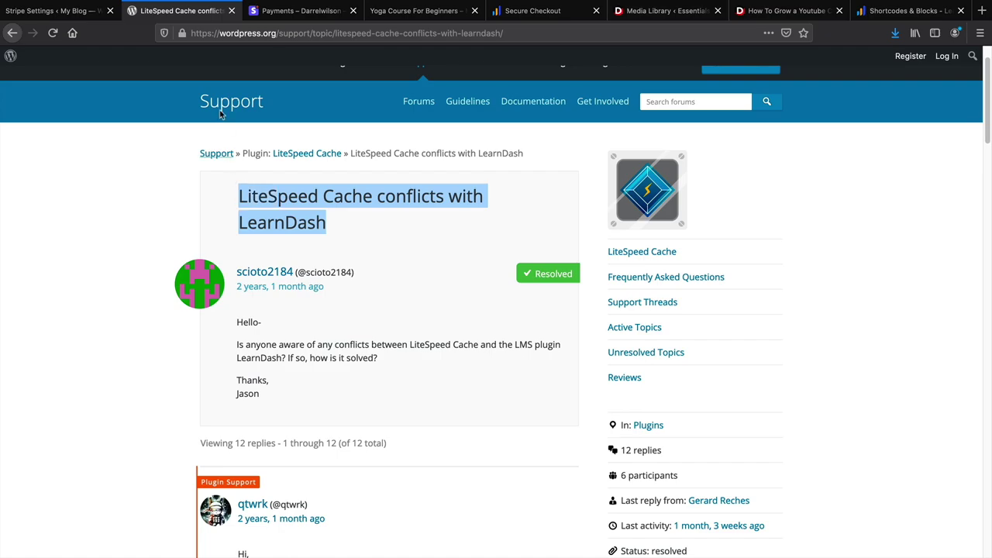
pyautogui.click(86, 14)
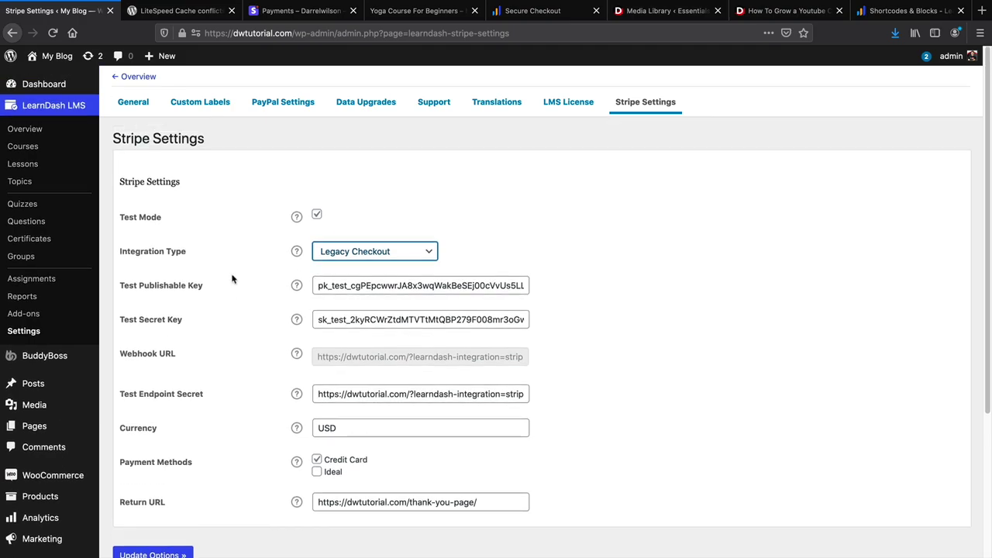
# Visit the live site from the My Blog admin-bar menu to reach the News Feed
pyautogui.click(67, 80)
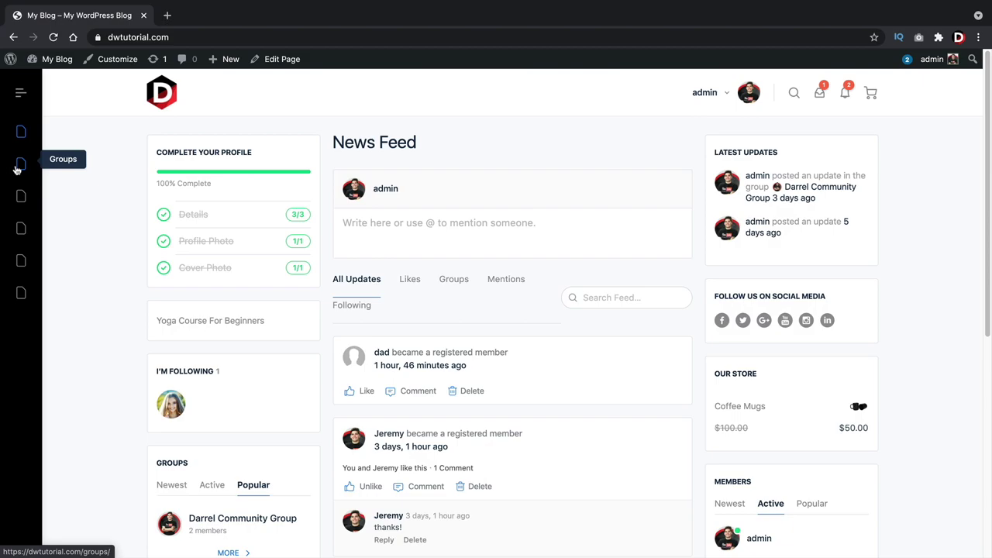
# Compare Groups: admin sees Darrel Community Group; the member sees 'You are unauthorized to view this page.'
pyautogui.click(17, 168)
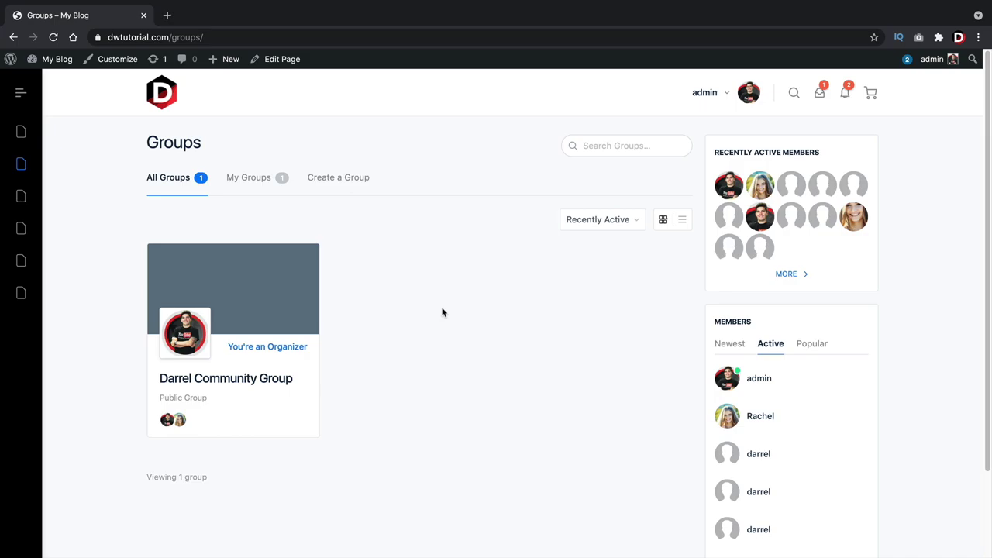
pyautogui.press('super+Tab')
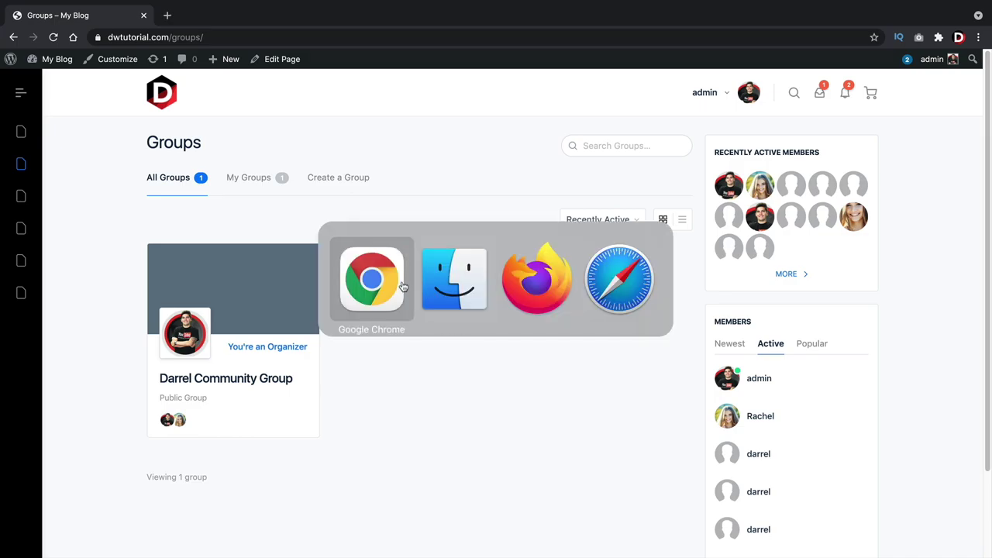
pyautogui.click(543, 287)
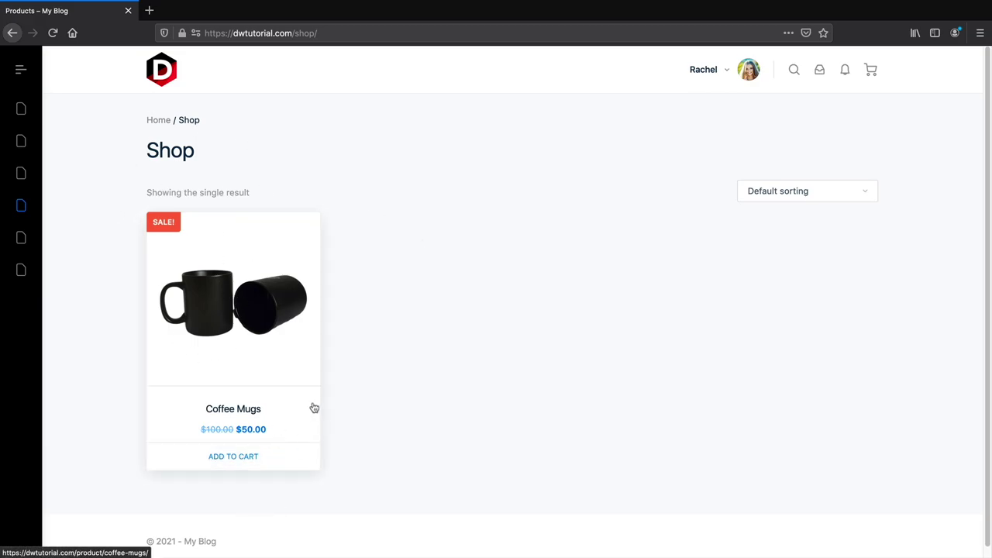
pyautogui.click(22, 145)
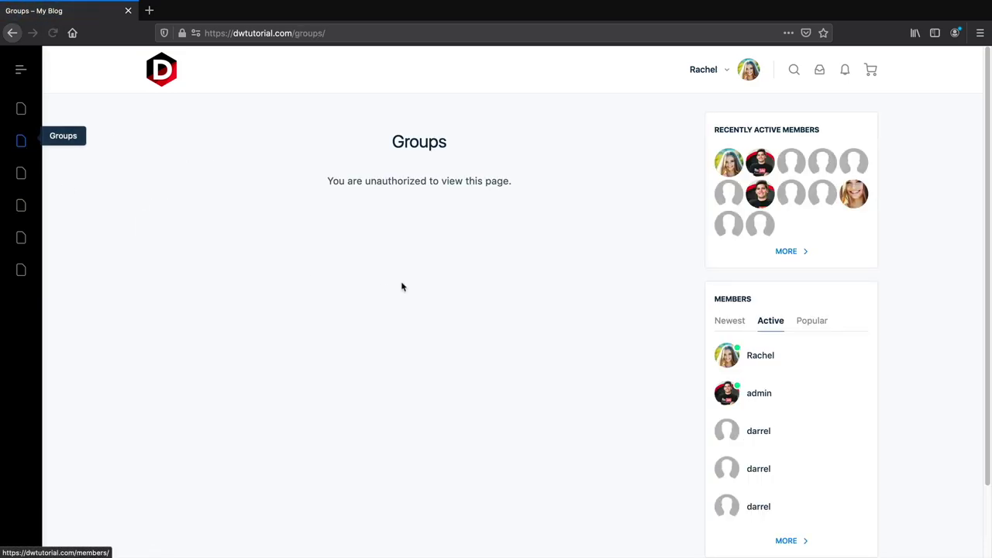
pyautogui.moveTo(286, 183); pyautogui.dragTo(536, 184)
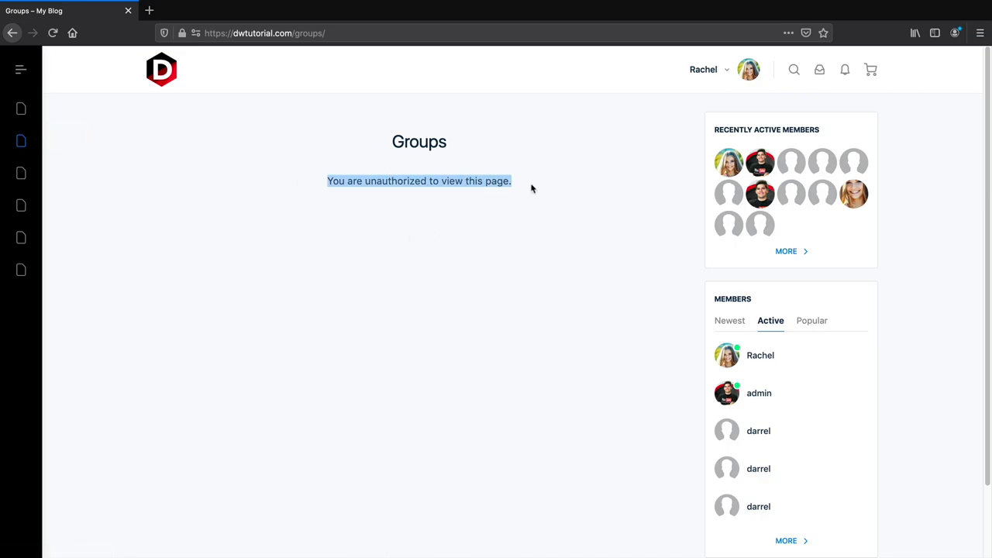
pyautogui.click(532, 184)
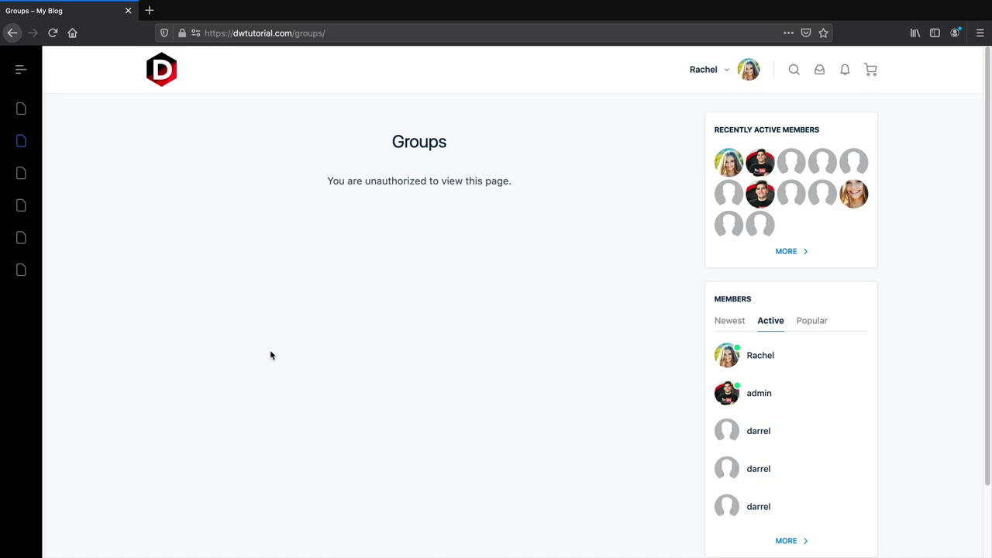
pyautogui.press('super+Tab')
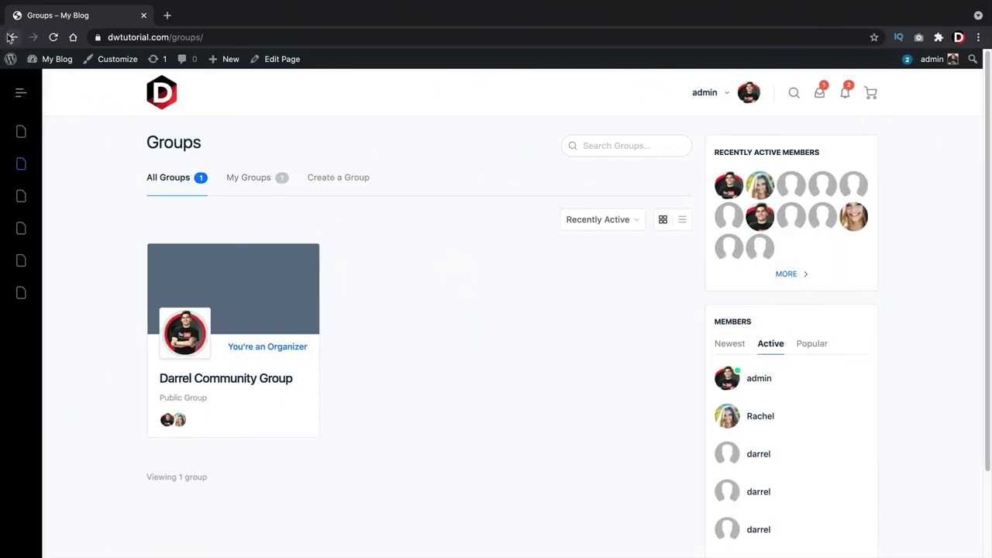
# Go back to the sign-up page, scroll through its pricing plans, then return to the News Feed home
pyautogui.click(11, 37)
pyautogui.click(11, 37)
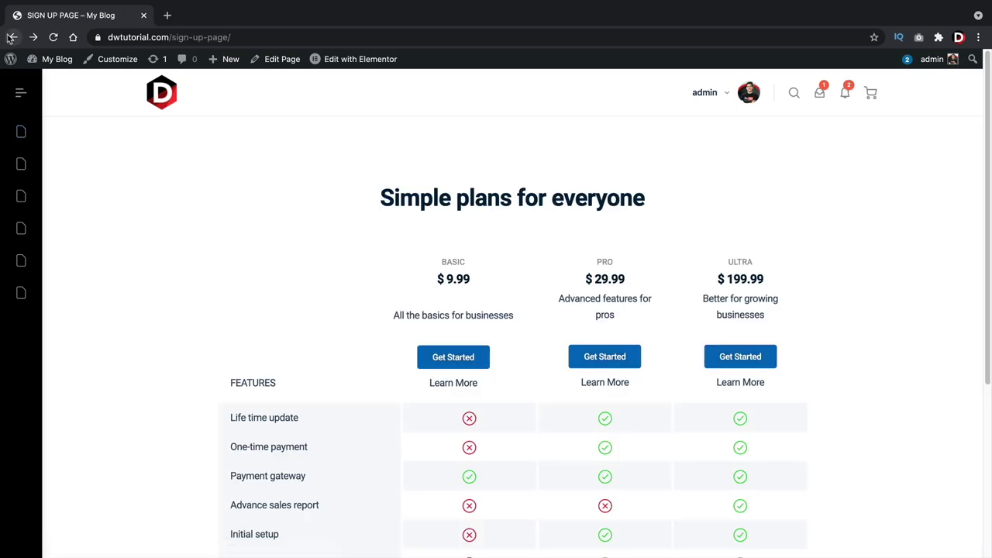
pyautogui.scroll(-1, 524, 329)
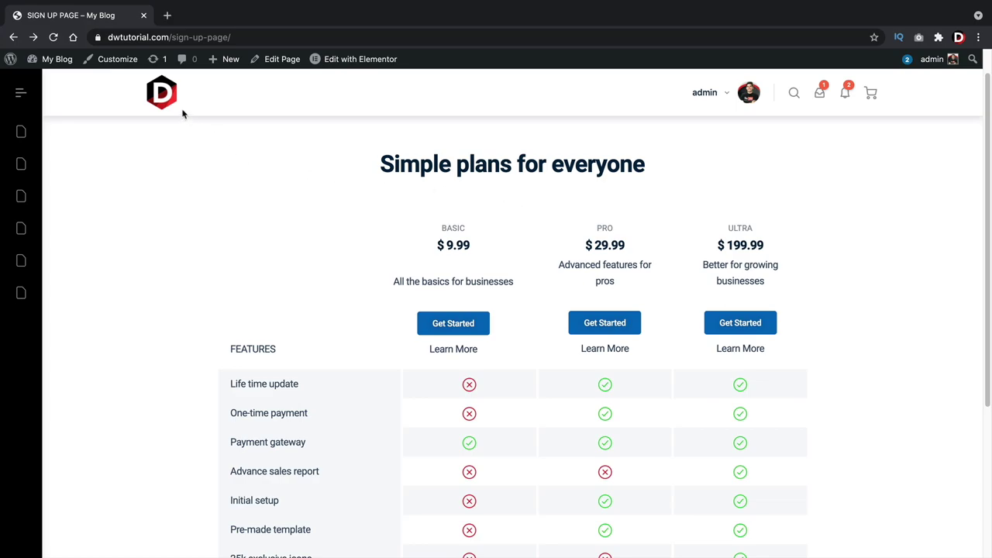
pyautogui.click(165, 94)
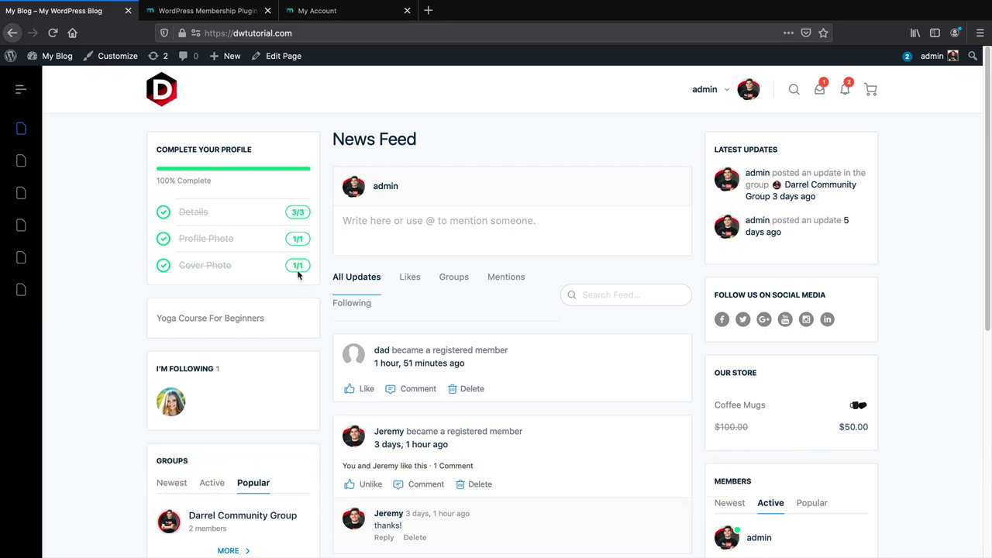
# On memberpress.com, dismiss the signup popup and open the Pro, Plus and Basic pricing plans
pyautogui.click(207, 12)
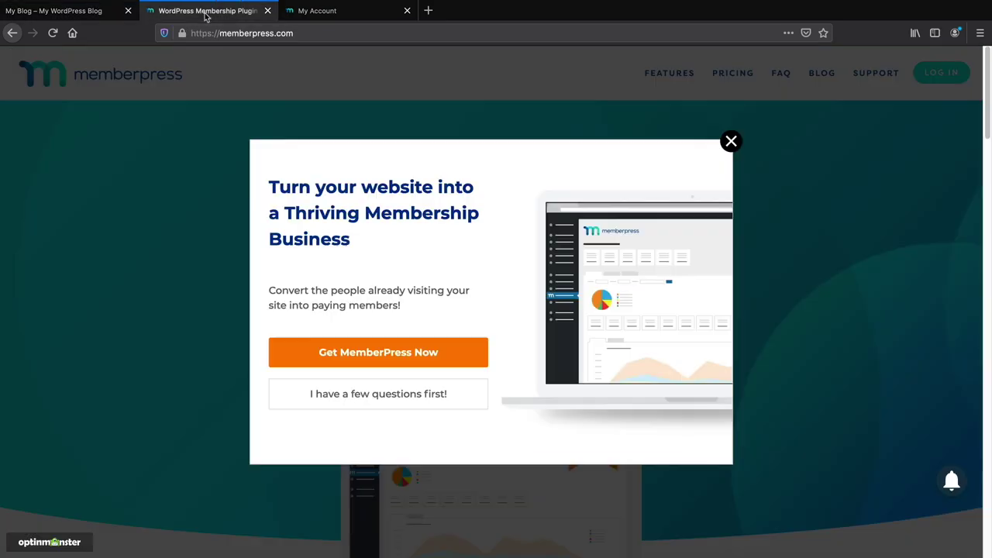
pyautogui.click(731, 140)
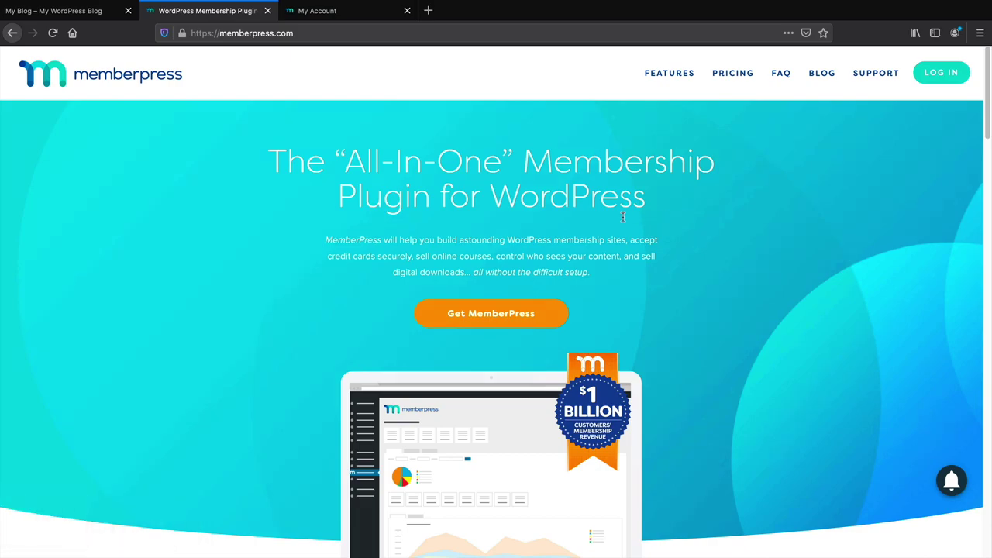
pyautogui.click(500, 322)
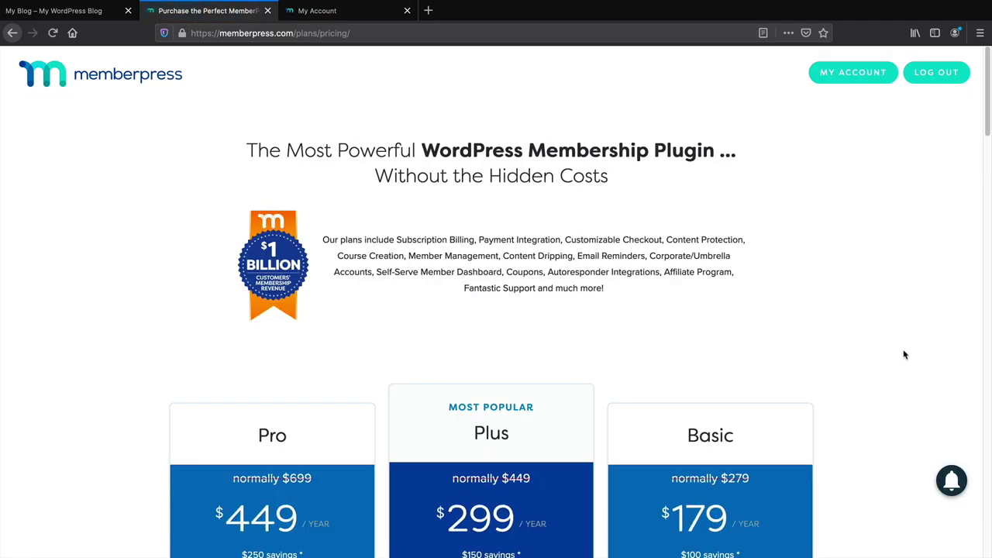
pyautogui.middleClick(904, 354)
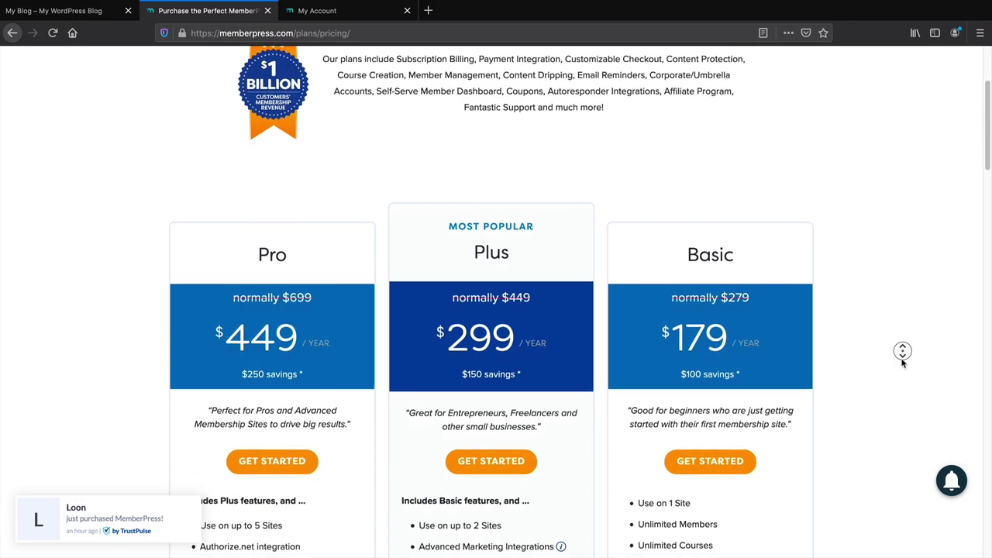
pyautogui.click(902, 363)
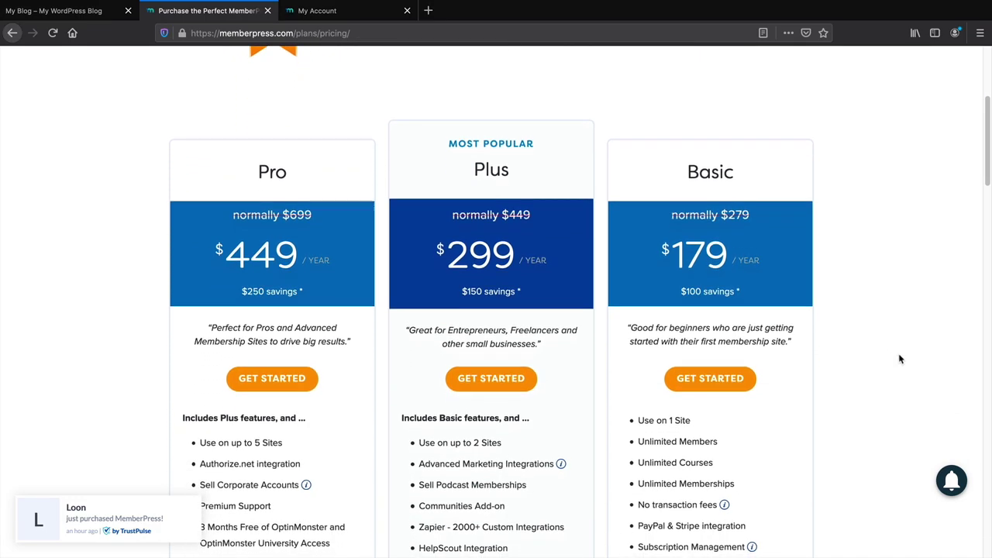
pyautogui.scroll(-1, 900, 359)
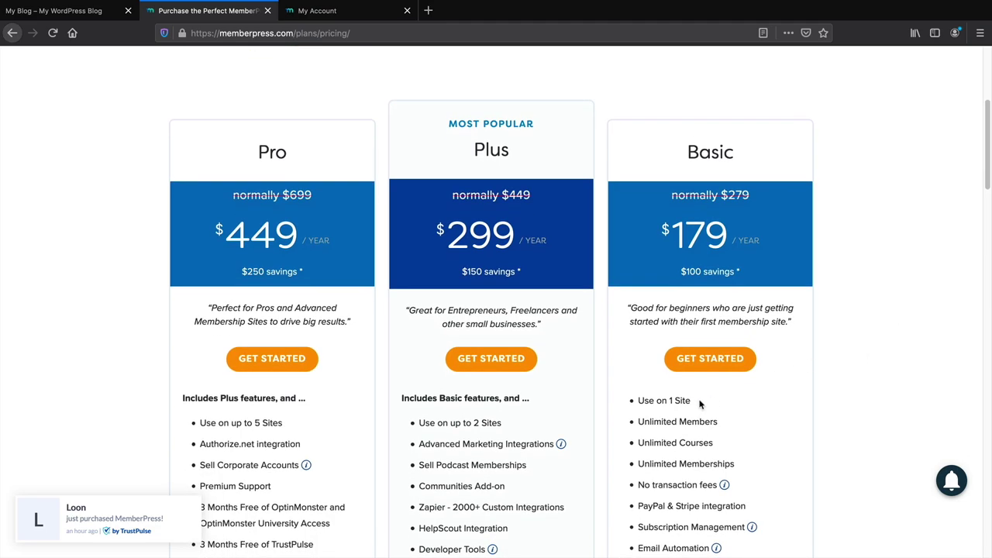
# Highlight the site limits (Basic 1, Plus up to 2, Pro up to 5) and scroll further down the plan features
pyautogui.moveTo(701, 404); pyautogui.dragTo(641, 401)
pyautogui.moveTo(519, 426); pyautogui.dragTo(407, 415)
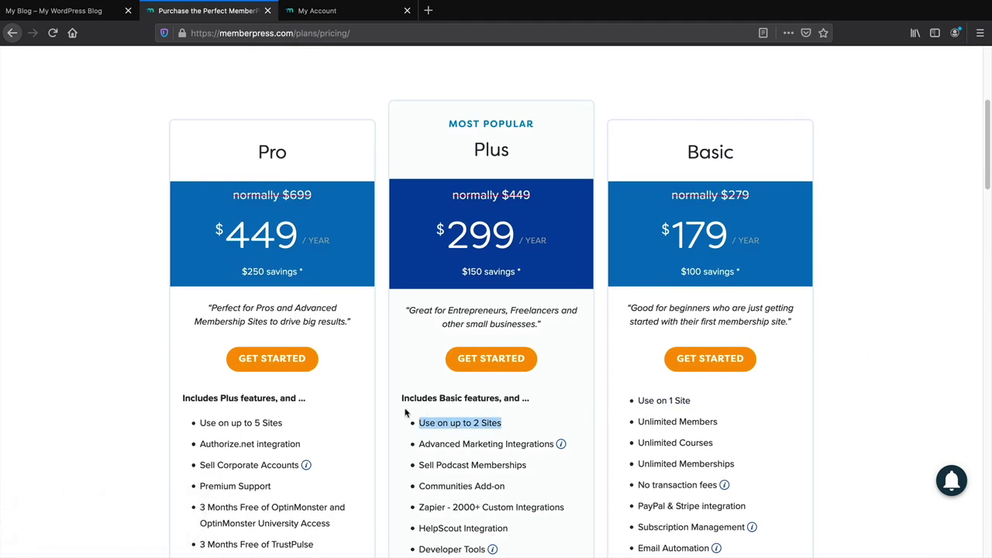
pyautogui.moveTo(299, 425); pyautogui.dragTo(197, 425)
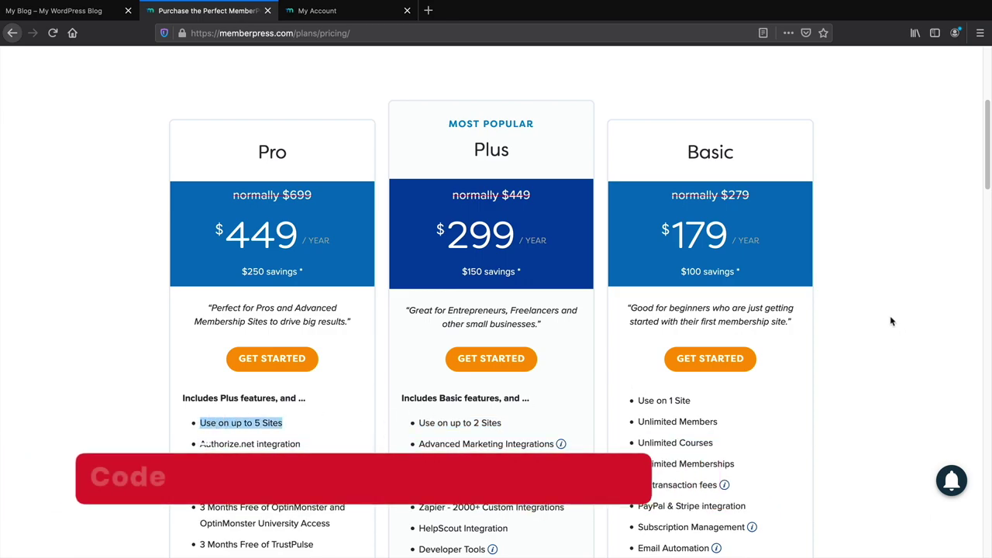
pyautogui.click(891, 321)
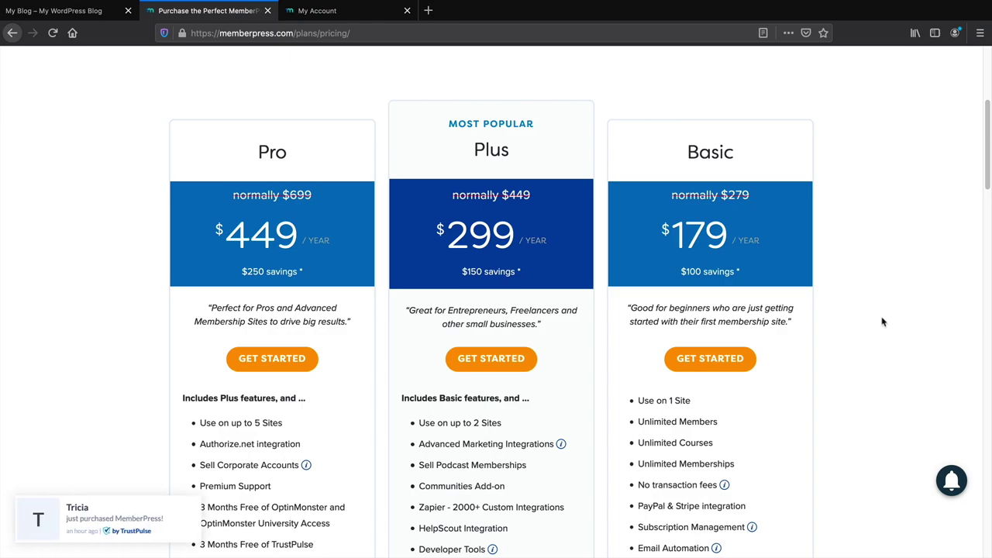
pyautogui.middleClick(881, 317)
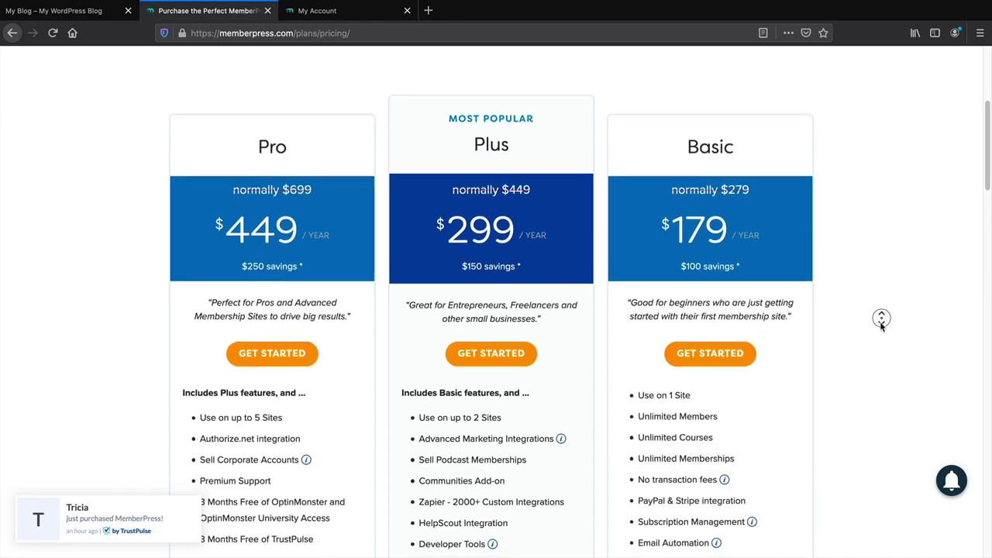
pyautogui.click(880, 328)
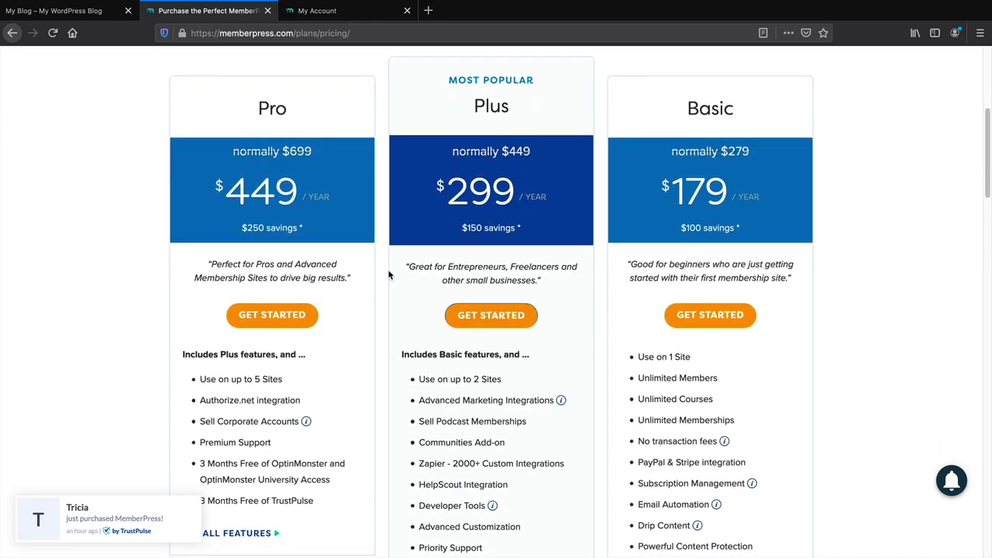
# Start checkout for the Basic plan and bring the payment method section into view
pyautogui.click(700, 319)
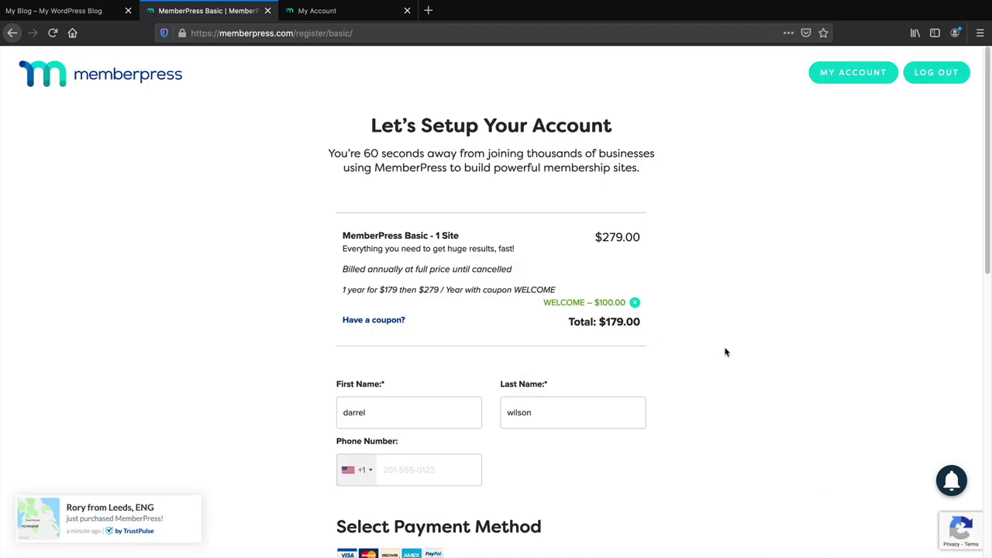
pyautogui.middleClick(713, 332)
pyautogui.moveTo(714, 342)
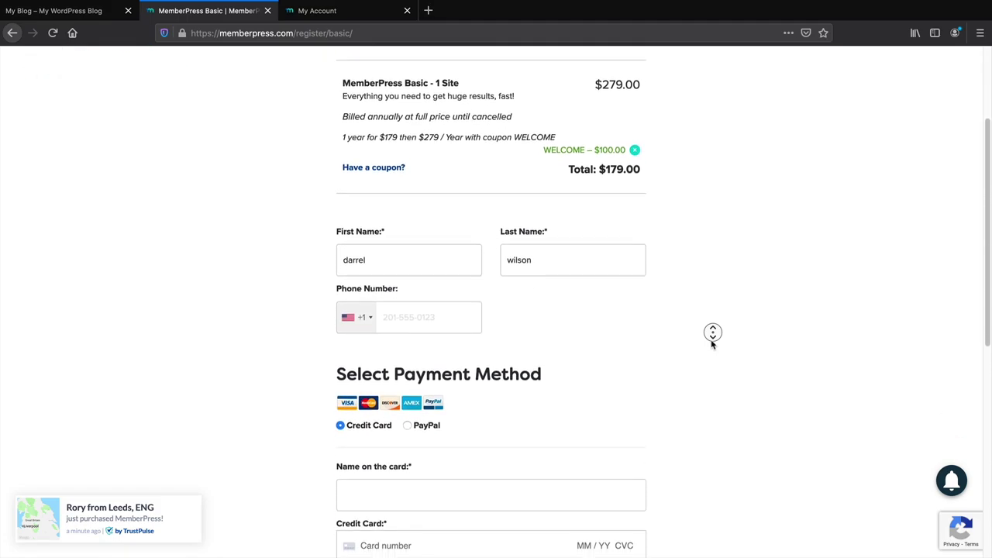
pyautogui.click(712, 345)
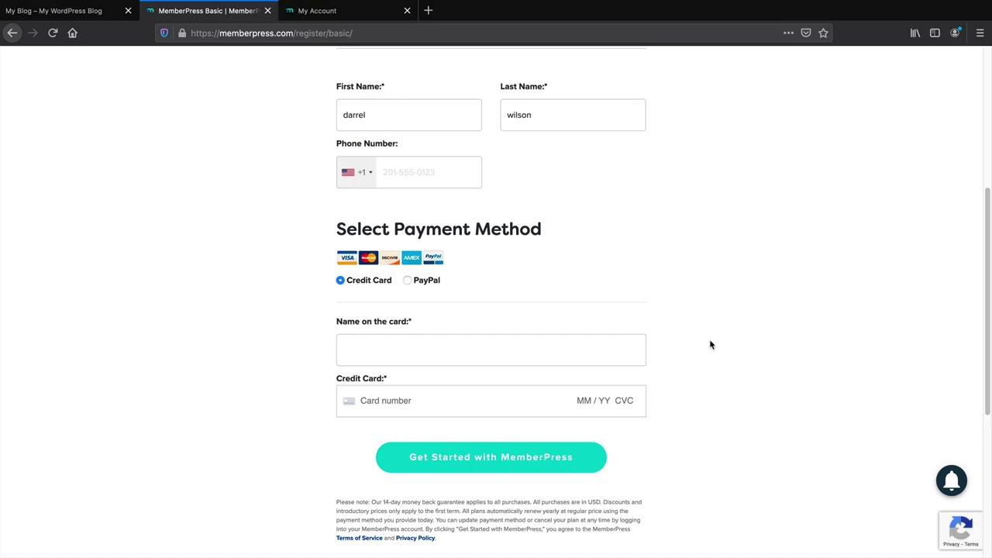
# Check the MemberPress account's Downloads for version 1.9.17, then return to the blog site
pyautogui.hotkey('ctrl', 'Tab')
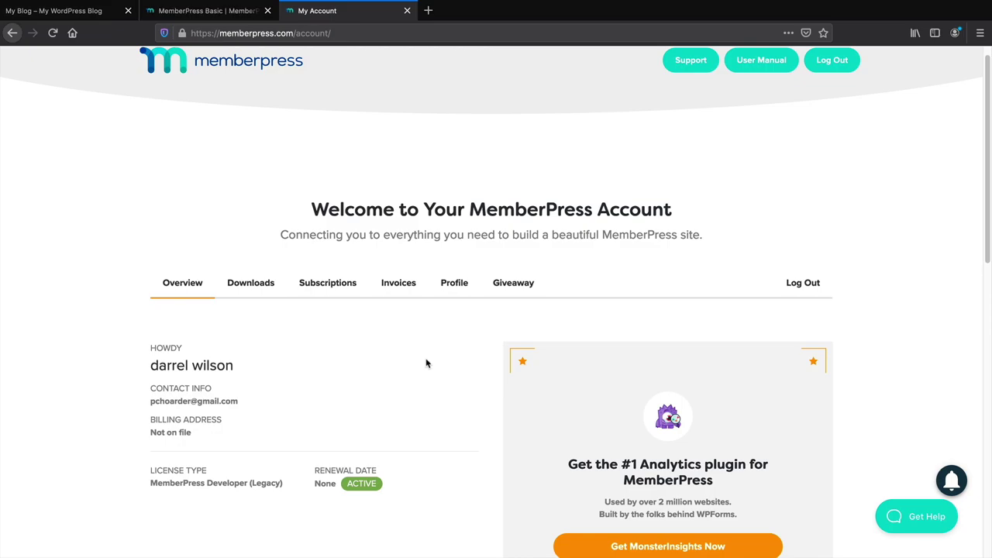
pyautogui.scroll(-2, 425, 363)
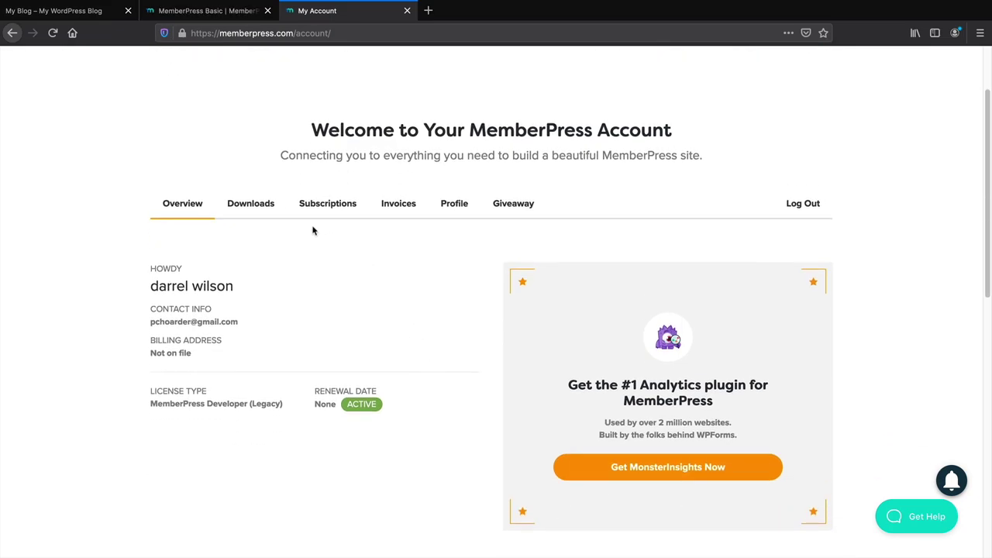
pyautogui.click(258, 209)
pyautogui.click(177, 427)
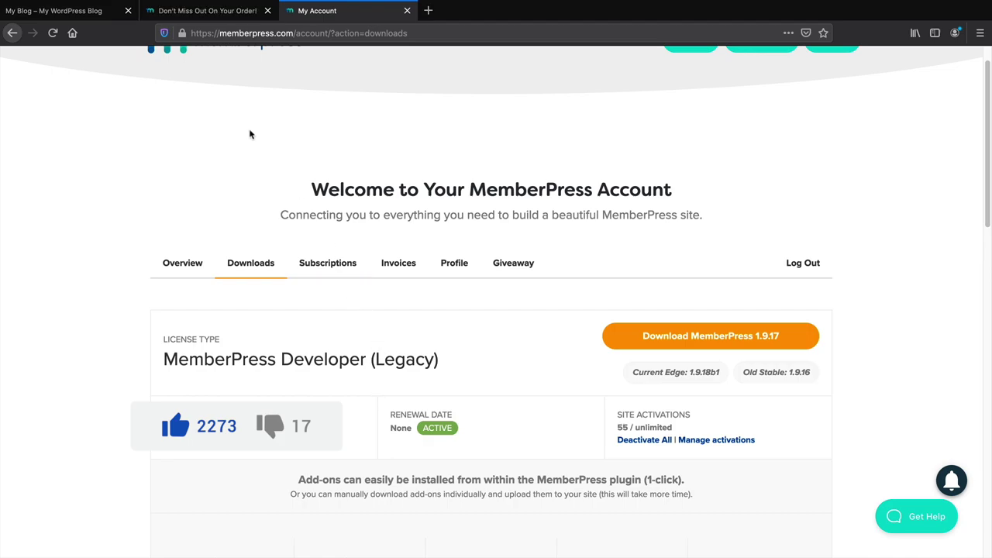
pyautogui.click(77, 13)
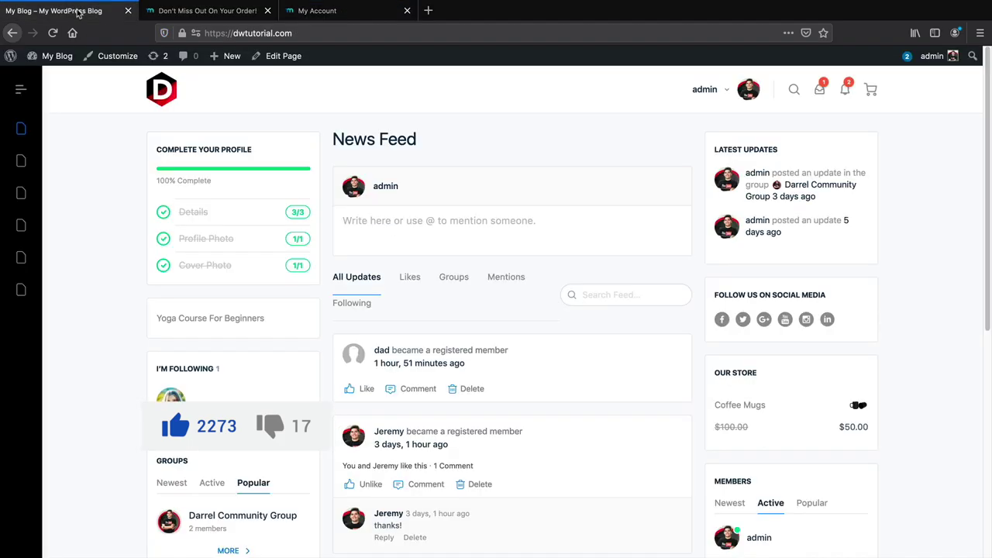
# Upload memberpress-developer-1.9.17.zip as a new plugin, install it and activate it
pyautogui.click(46, 78)
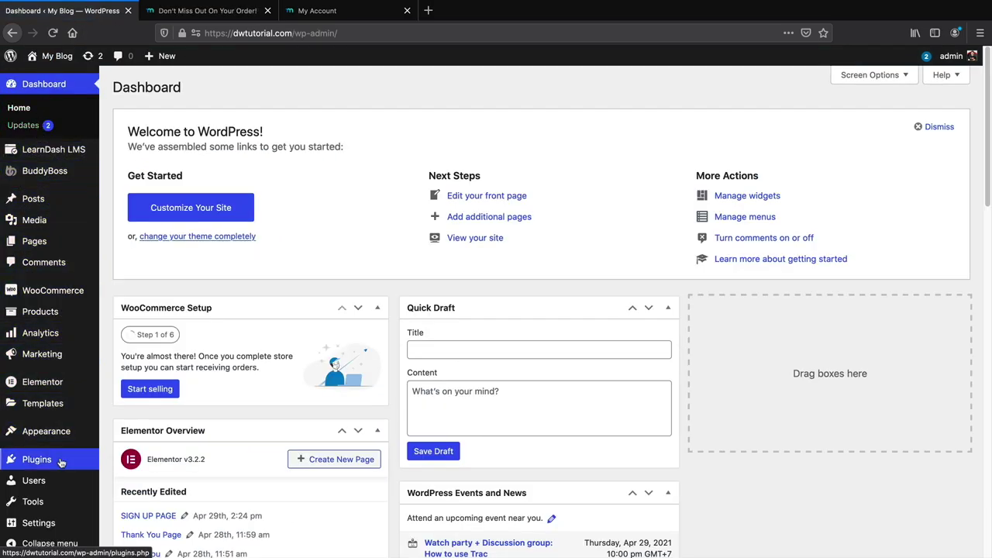
pyautogui.moveTo(55, 459)
pyautogui.click(125, 480)
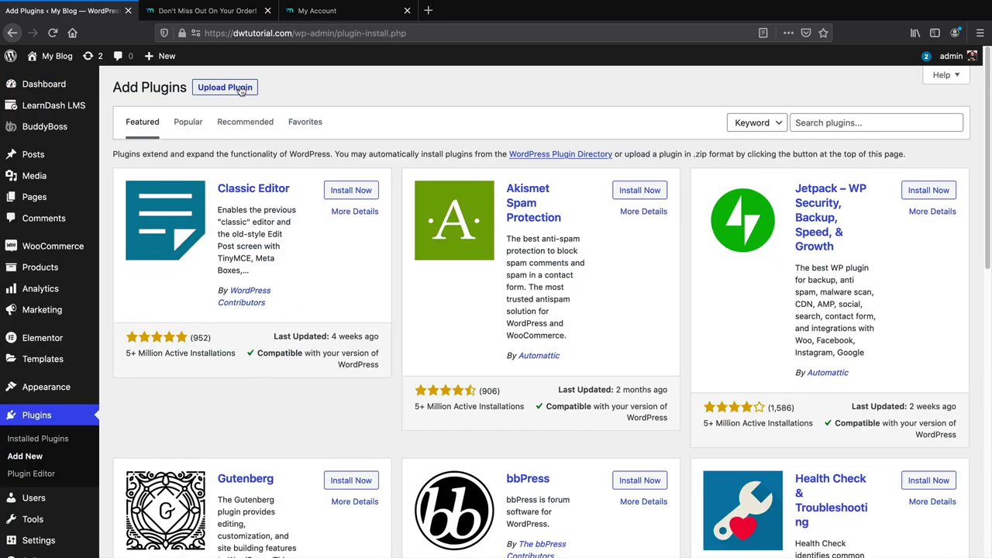
pyautogui.click(240, 89)
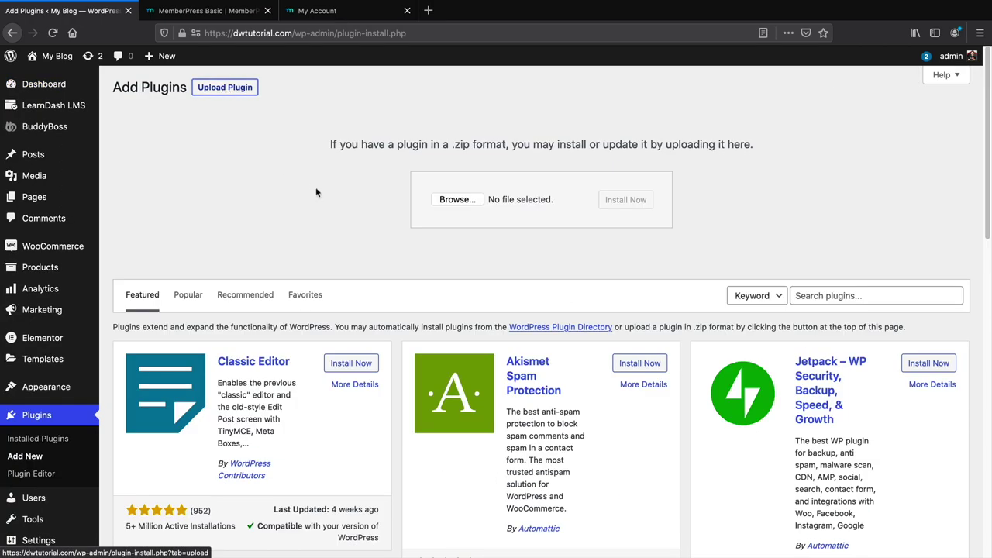
pyautogui.click(446, 202)
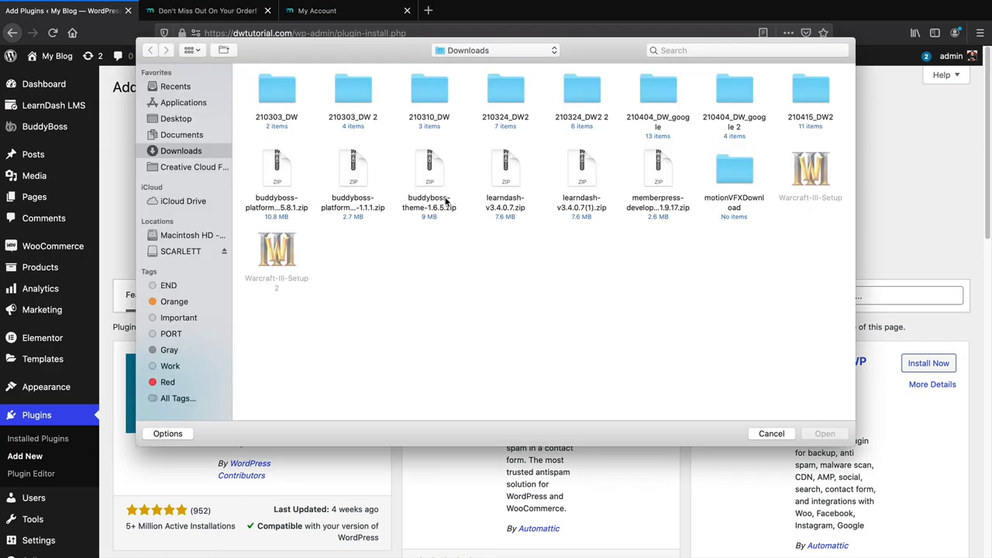
pyautogui.doubleClick(660, 177)
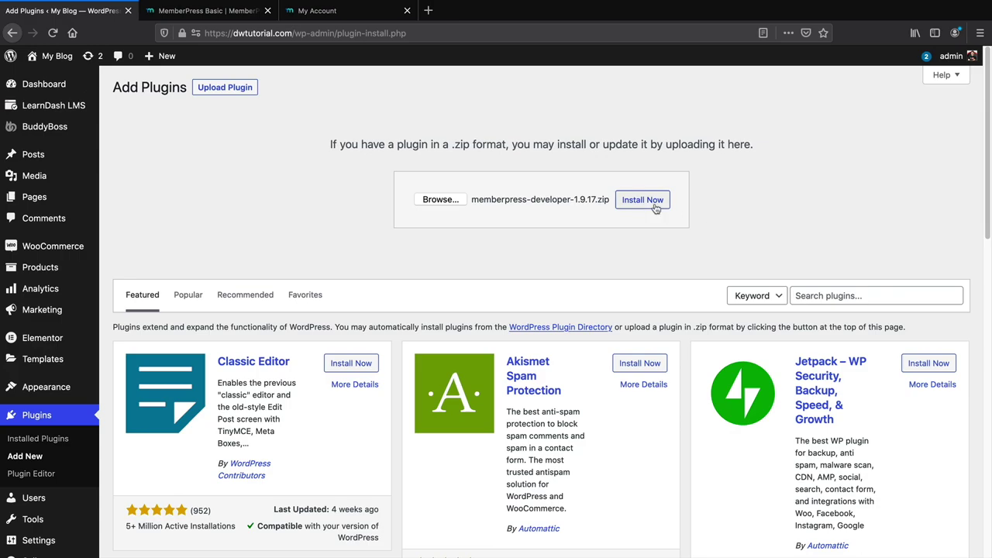
pyautogui.click(655, 207)
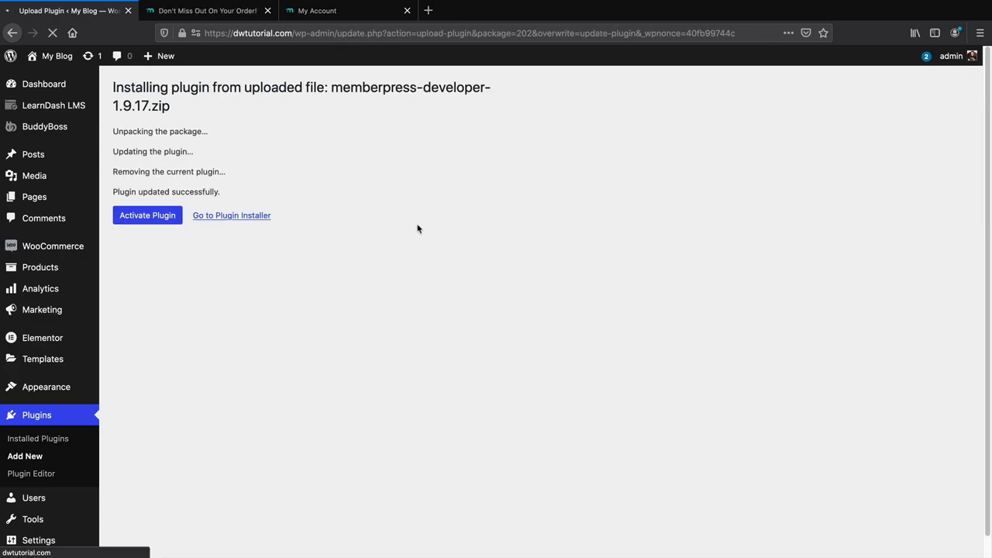
pyautogui.click(146, 221)
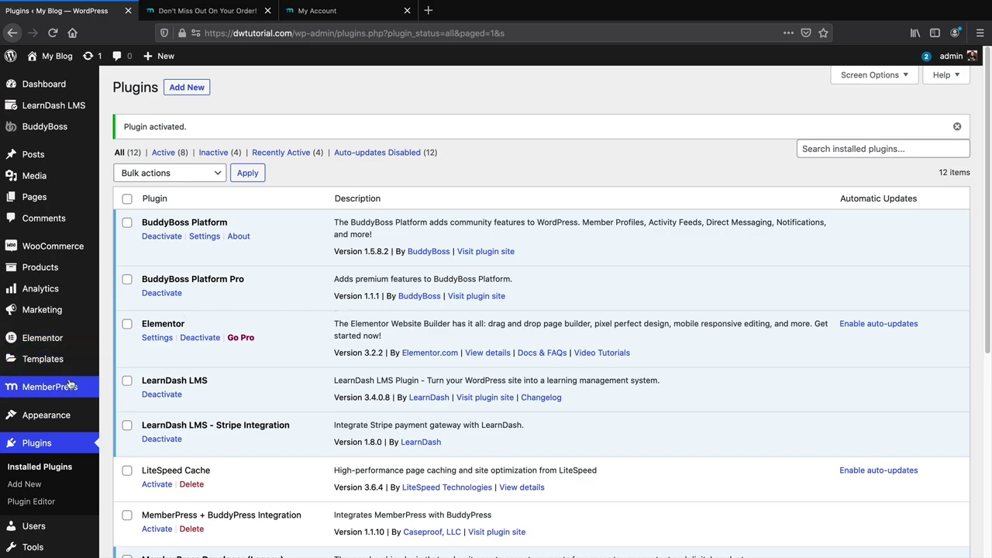
# Activate the BuddyPress Integration card in the MemberPress Add-ons list, then browse the remaining add-ons
pyautogui.moveTo(55, 396)
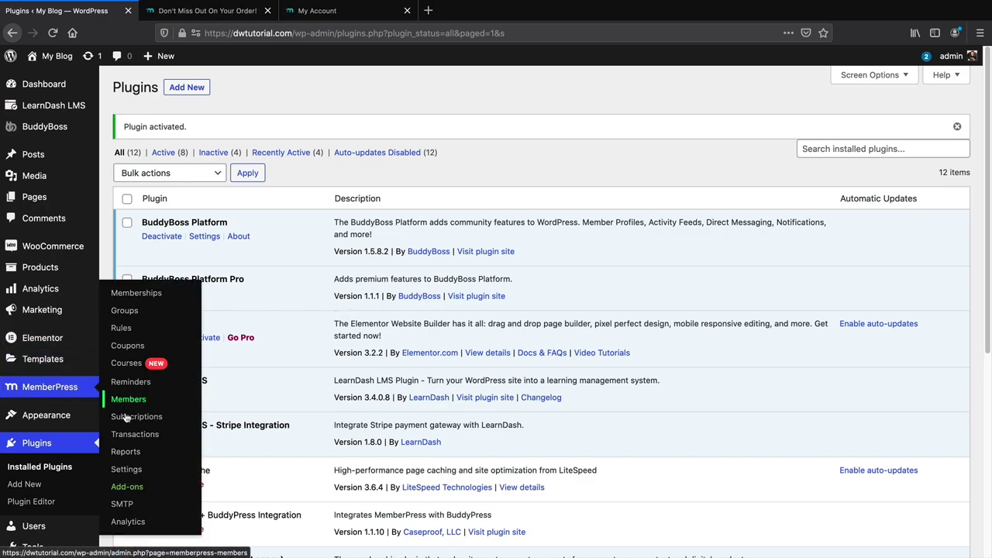
pyautogui.click(131, 491)
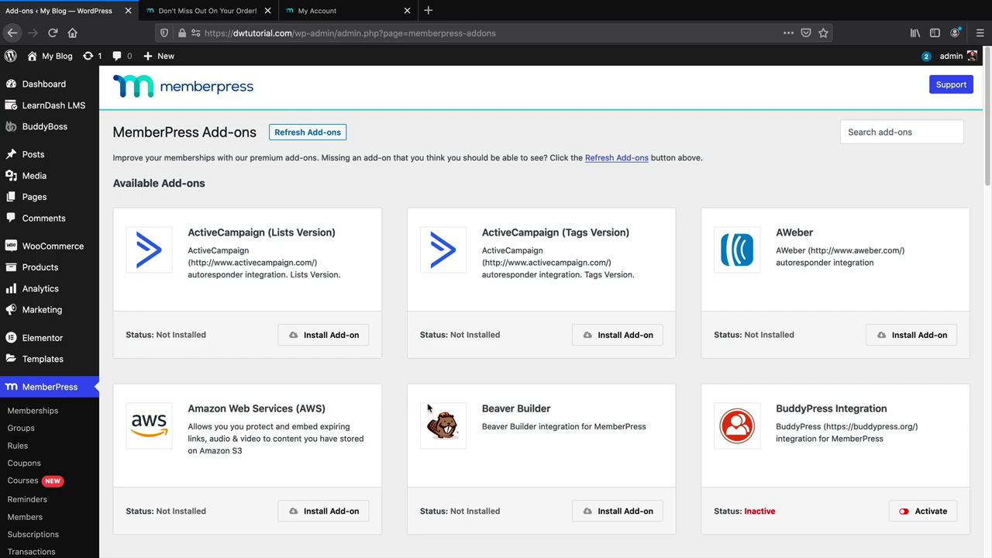
pyautogui.scroll(-4, 442, 406)
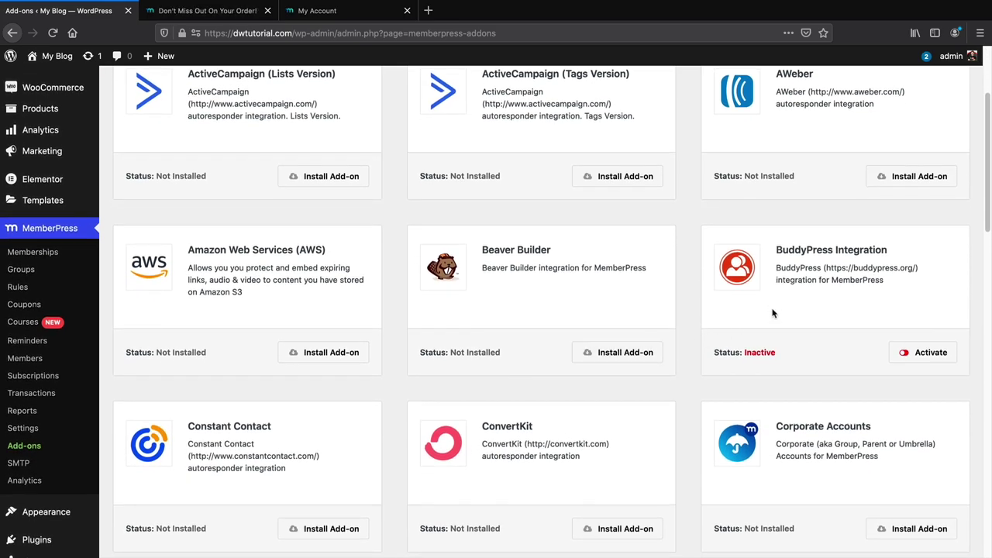
pyautogui.moveTo(776, 249); pyautogui.dragTo(887, 249)
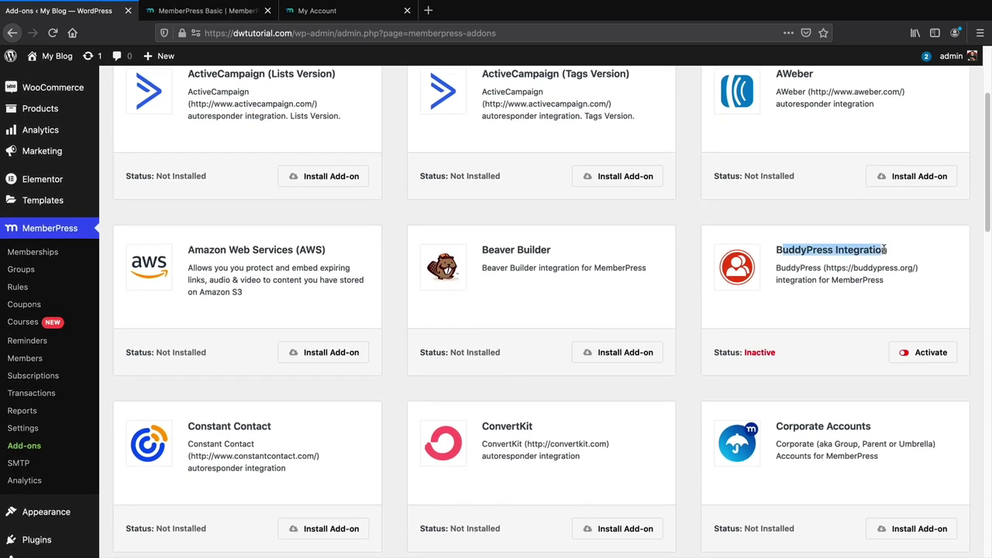
pyautogui.doubleClick(860, 250)
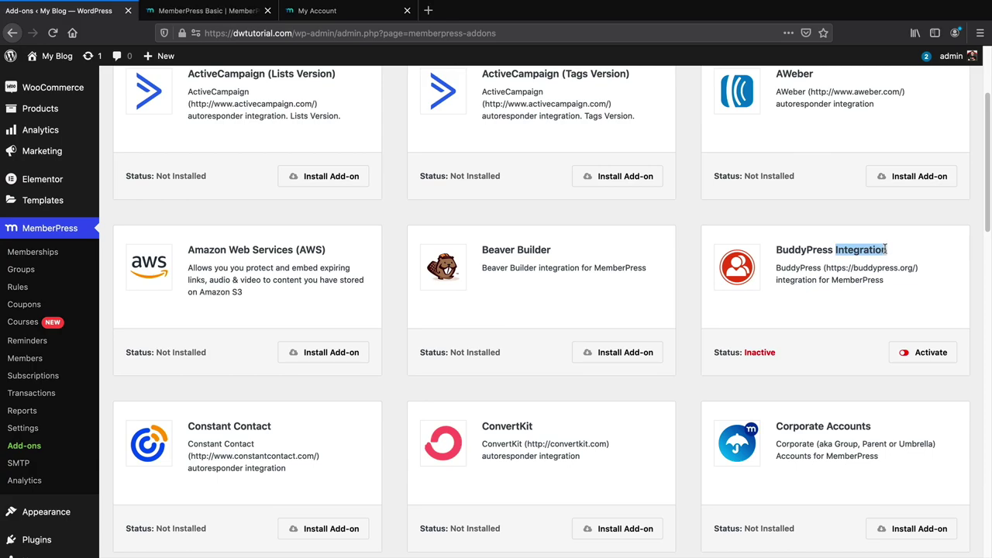
pyautogui.tripleClick(834, 250)
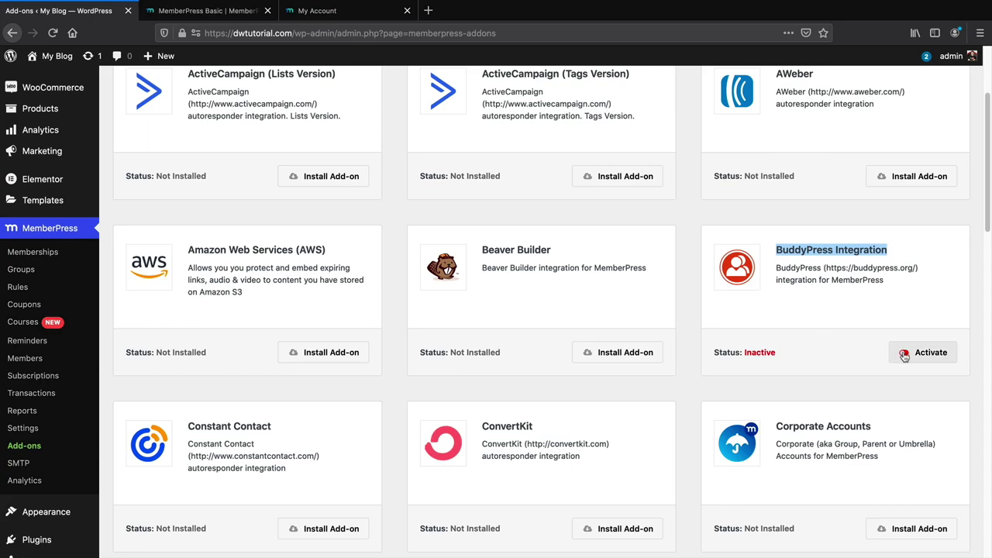
pyautogui.click(904, 356)
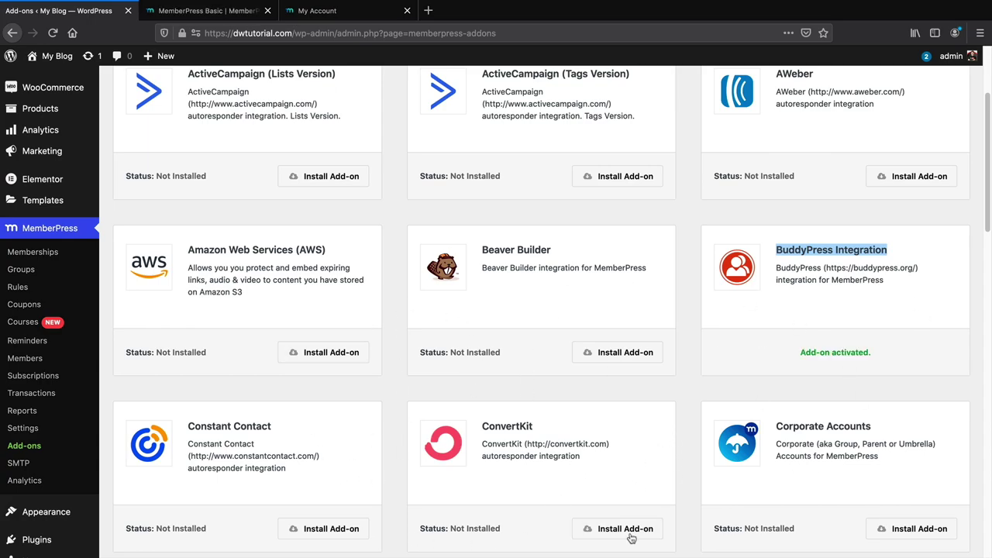
pyautogui.middleClick(647, 407)
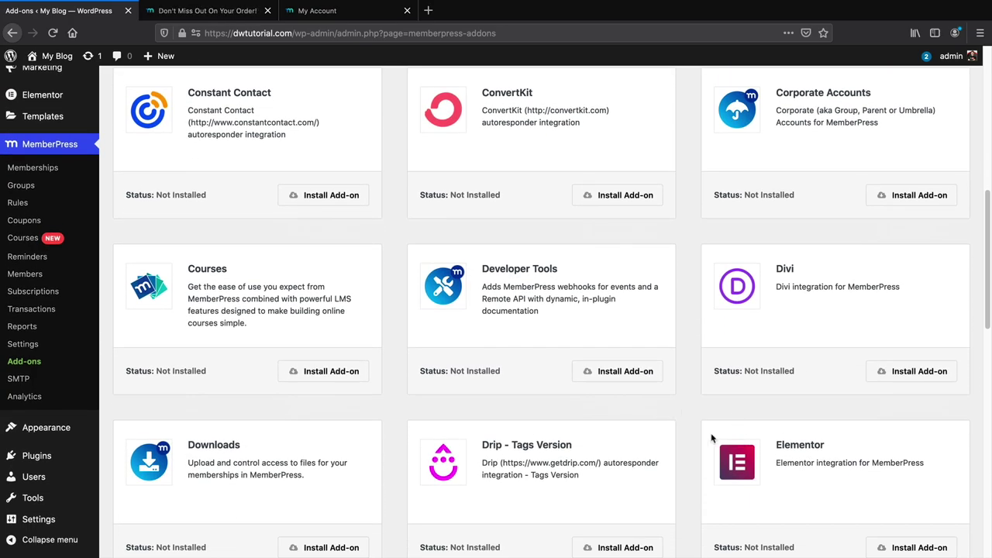
pyautogui.scroll(-3, 702, 438)
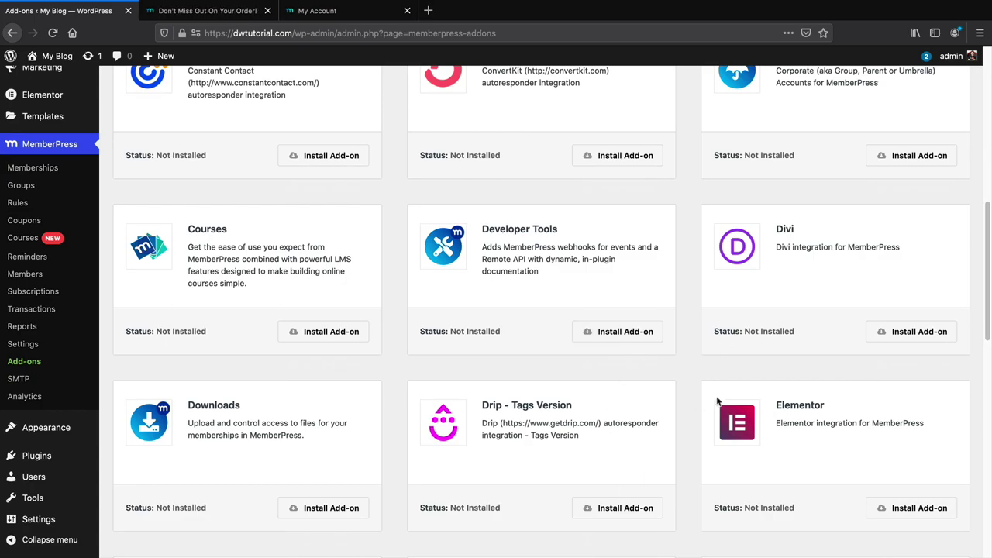
pyautogui.moveTo(988, 321); pyautogui.dragTo(989, 161)
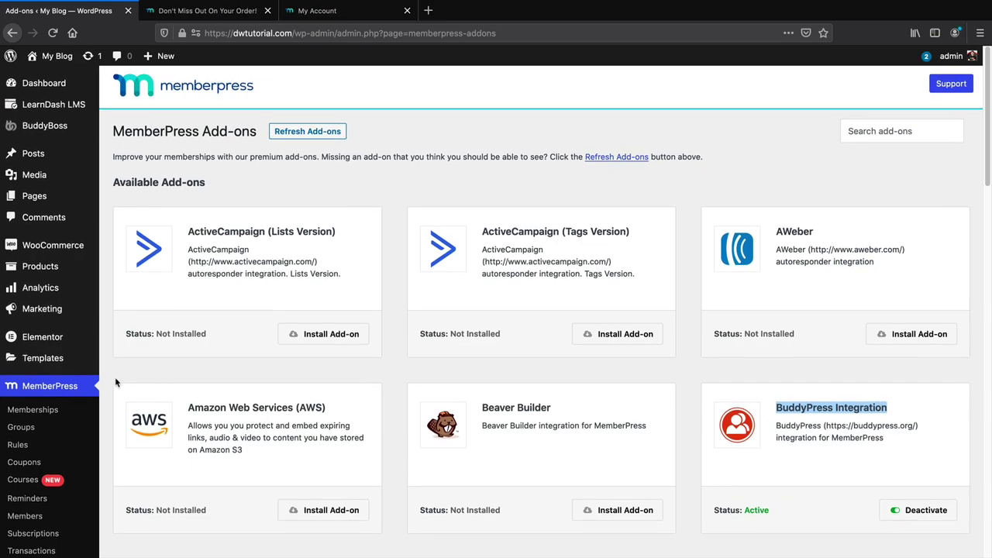
pyautogui.scroll(-2, 80, 375)
pyautogui.scroll(-2, 80, 375)
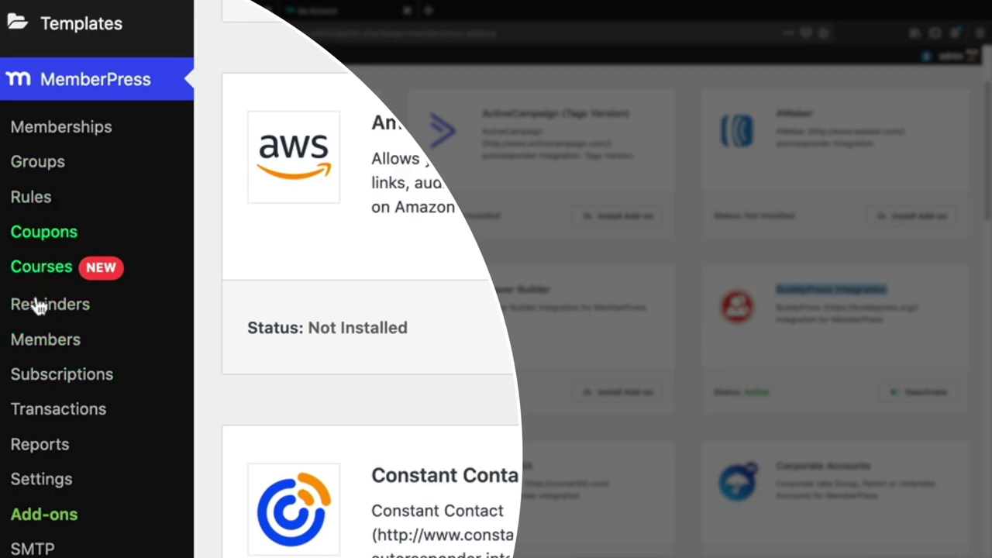
# Go to MemberPress Memberships and add a new membership
pyautogui.click(81, 134)
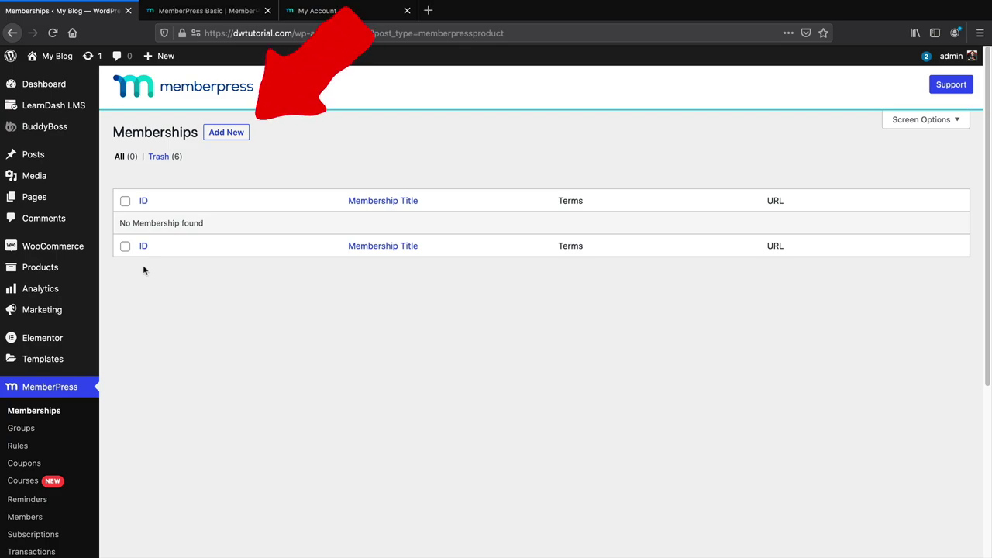
pyautogui.click(226, 136)
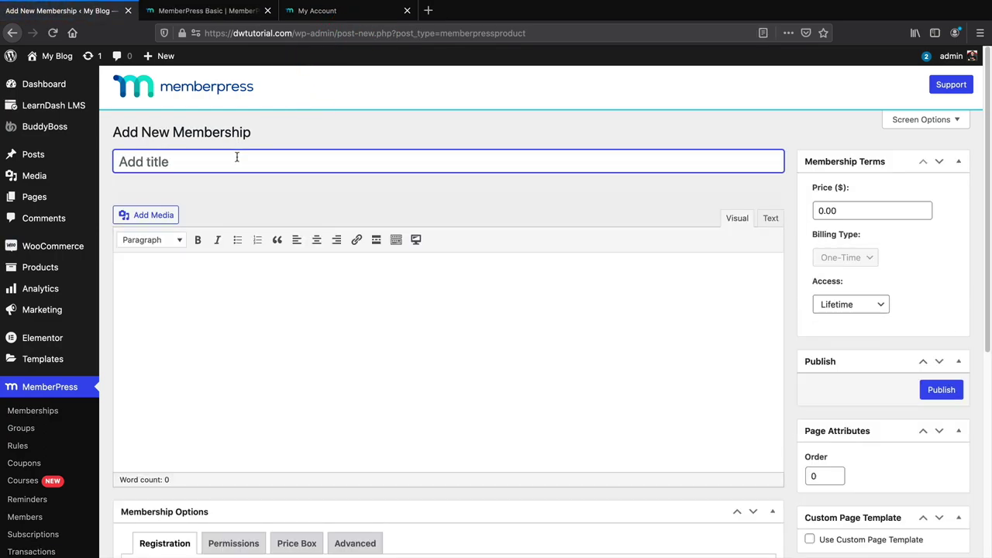
# Title the membership 'Bronze Membership', describe it as having no access to groups or forums, and publish
pyautogui.write('Bronze M')
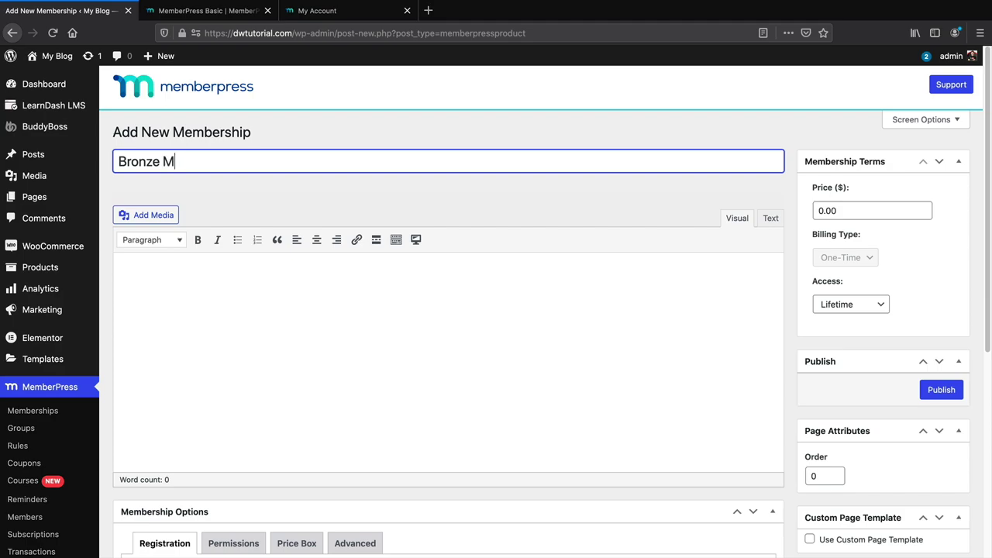
pyautogui.write('embership')
pyautogui.press('Tab')
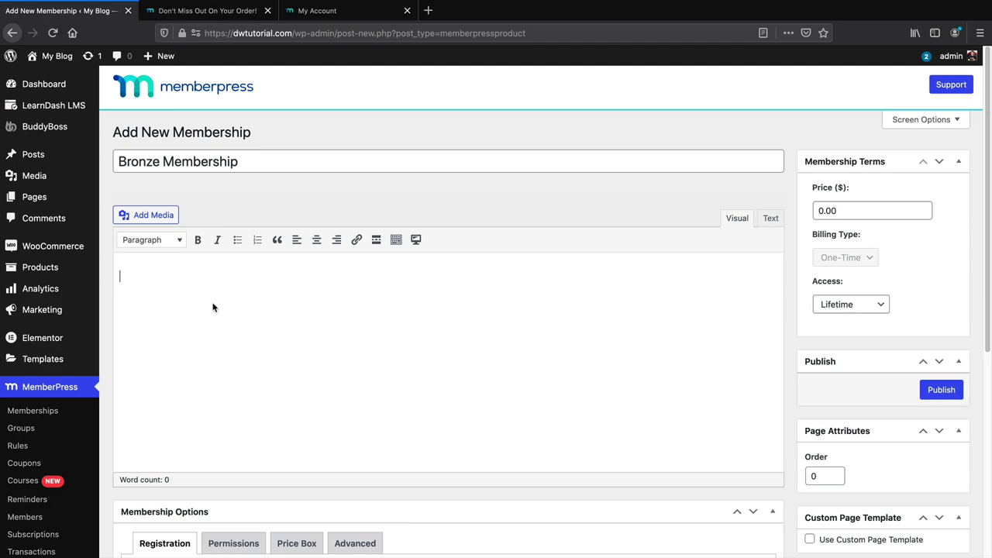
pyautogui.write('This')
pyautogui.write(' is t')
pyautogui.press('BackSpace')
pyautogui.write('is the bronze membership,')
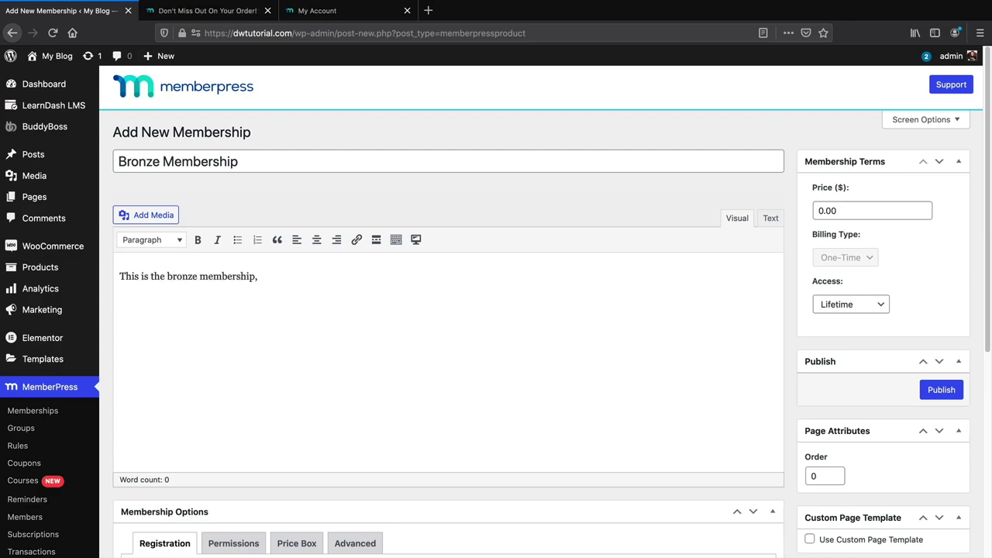
pyautogui.write(' no access to groups o')
pyautogui.write('r for')
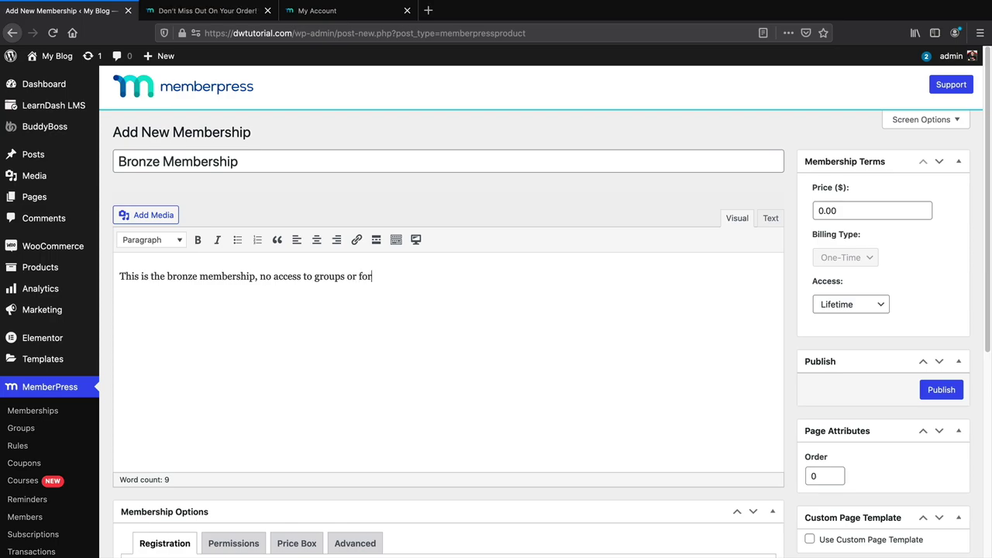
pyautogui.write('ums.')
pyautogui.click(367, 277)
pyautogui.click(941, 390)
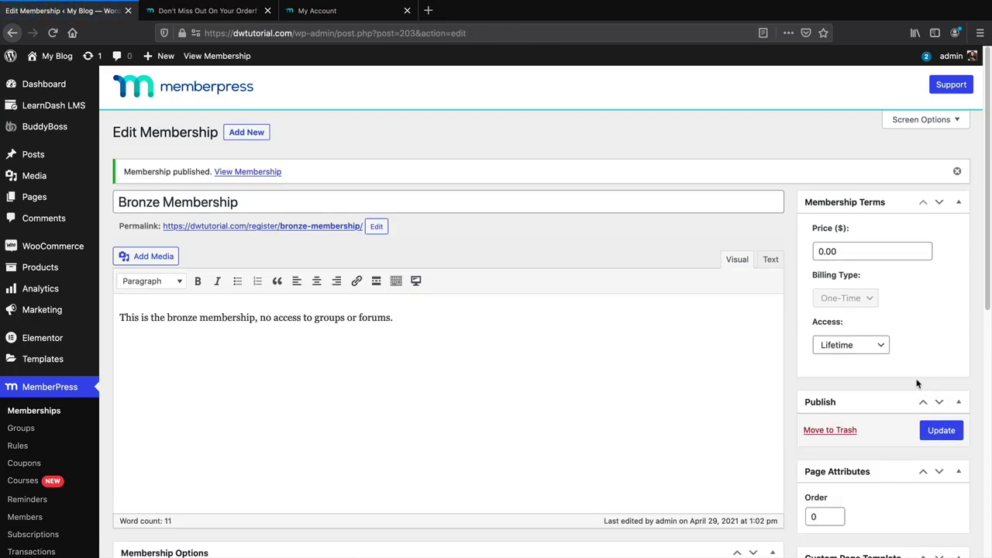
# Add another membership titled 'Gold Membership' with the description 'Access to the whole website'
pyautogui.click(242, 136)
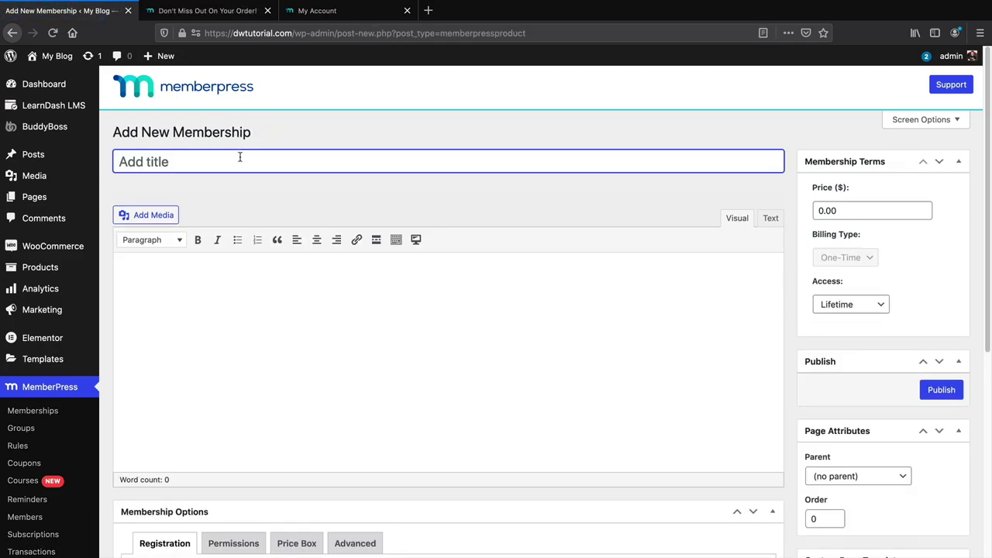
pyautogui.write('Gold Membership')
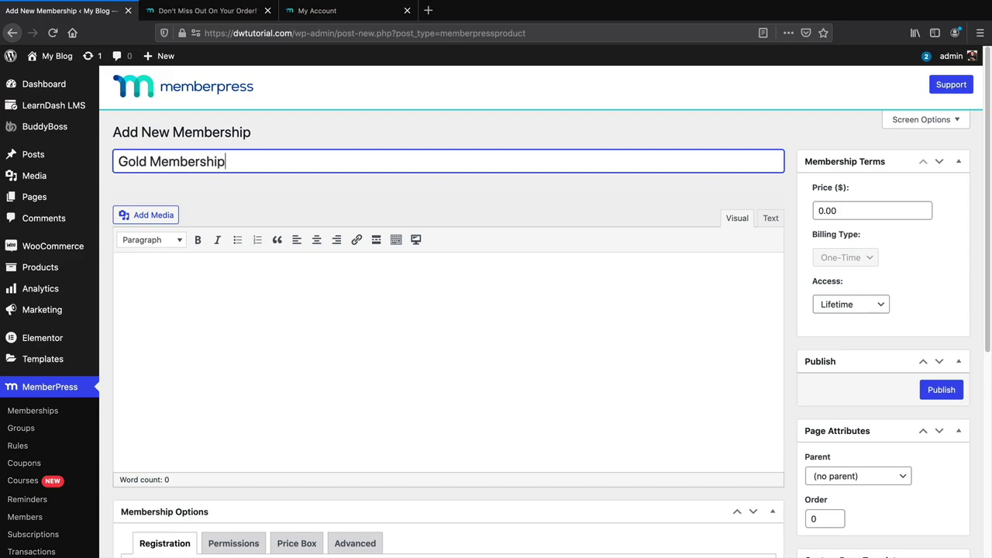
pyautogui.press('Tab')
pyautogui.write('A')
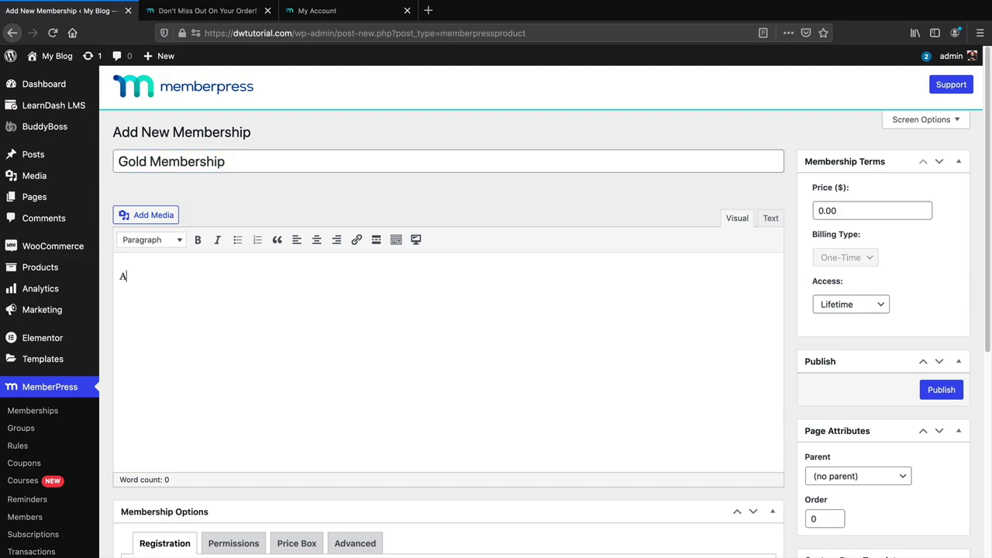
pyautogui.write('ccess to the whole websio')
pyautogui.press('BackSpace')
pyautogui.press('BackSpace')
pyautogui.press('BackSpace')
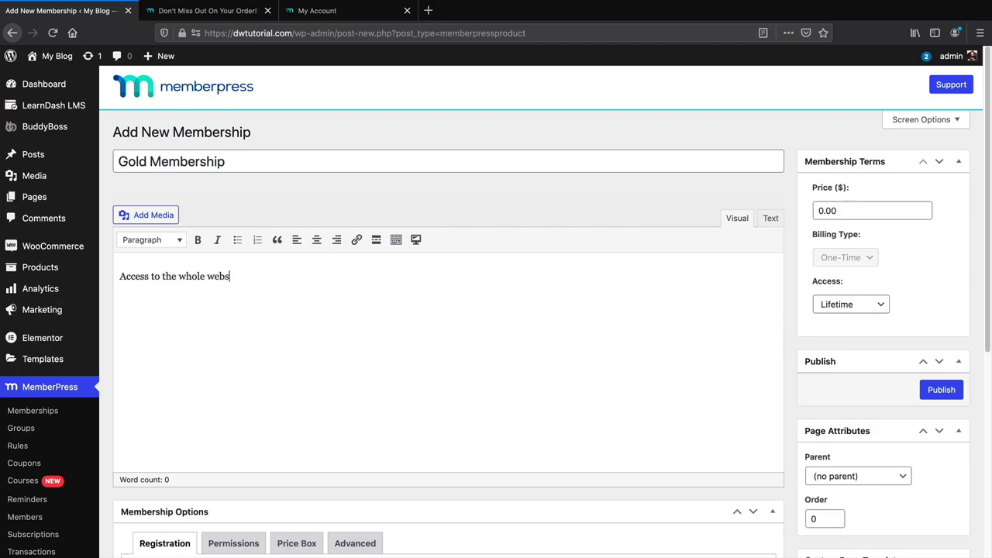
pyautogui.write('site')
pyautogui.press('BackSpace')
pyautogui.press('BackSpace')
pyautogui.write('i')
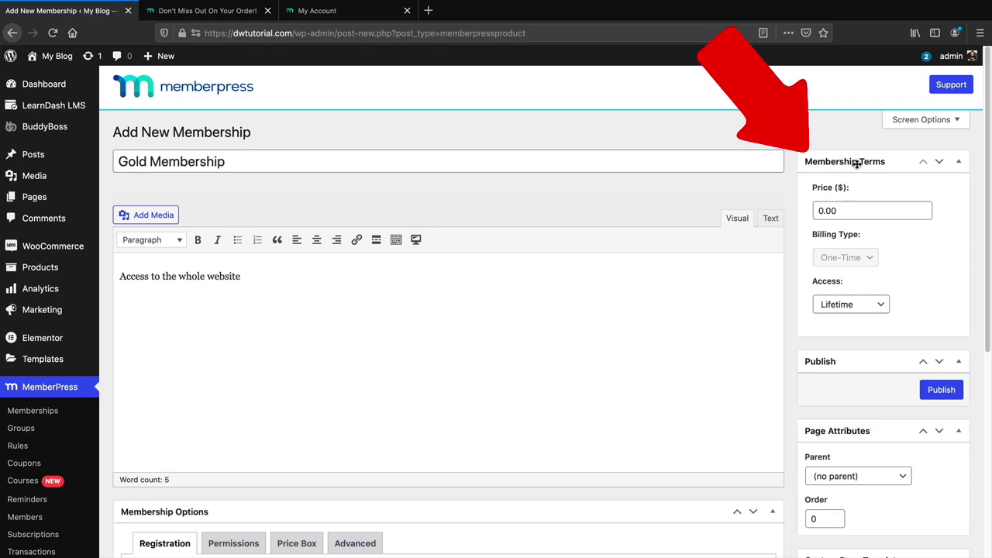
# Set the Gold Membership price to 5 with Recurring billing on a Monthly interval
pyautogui.doubleClick(893, 205)
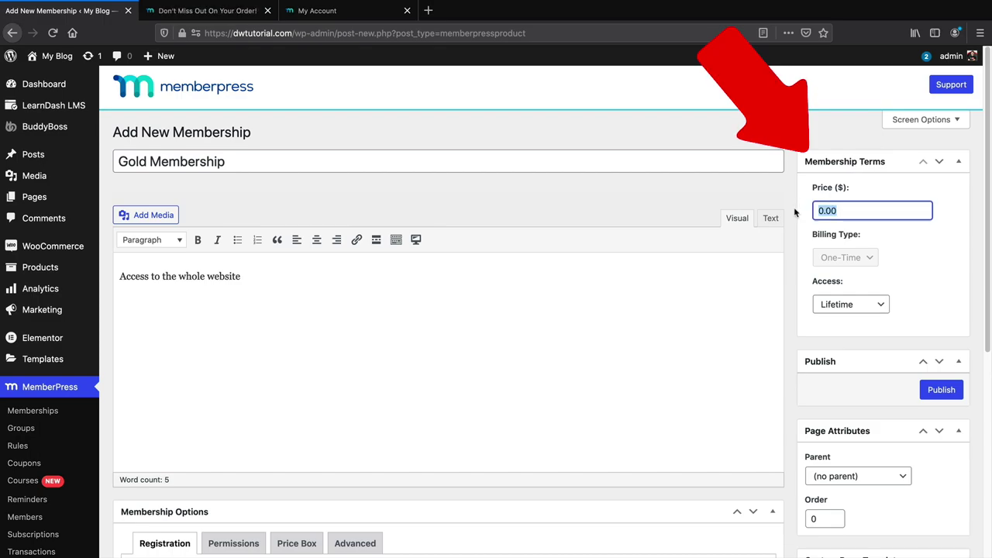
pyautogui.write('5')
pyautogui.click(804, 230)
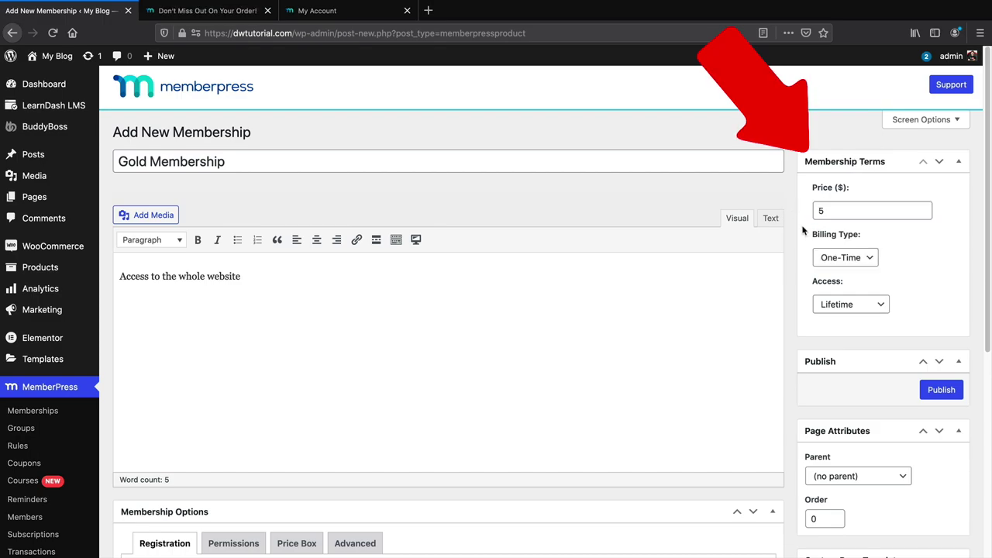
pyautogui.click(862, 262)
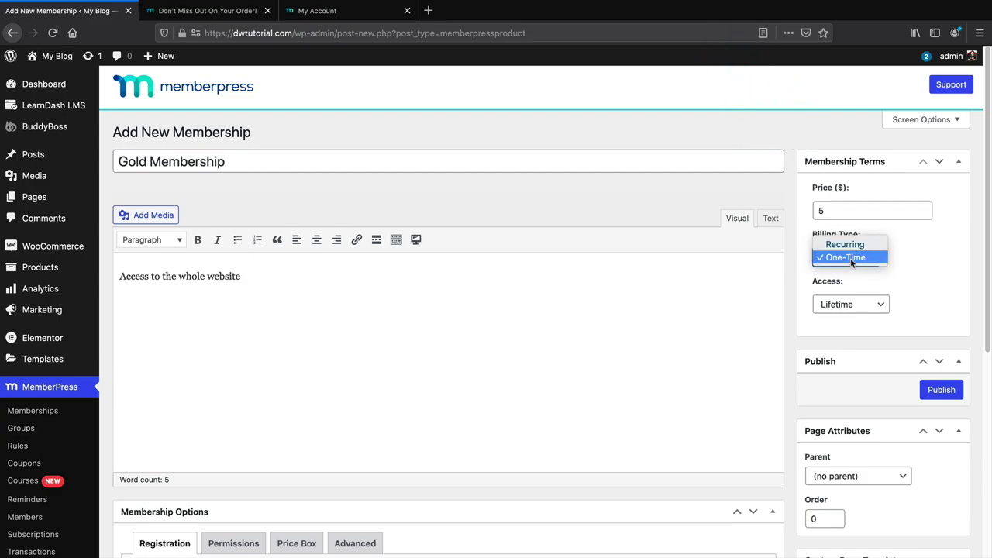
pyautogui.click(853, 246)
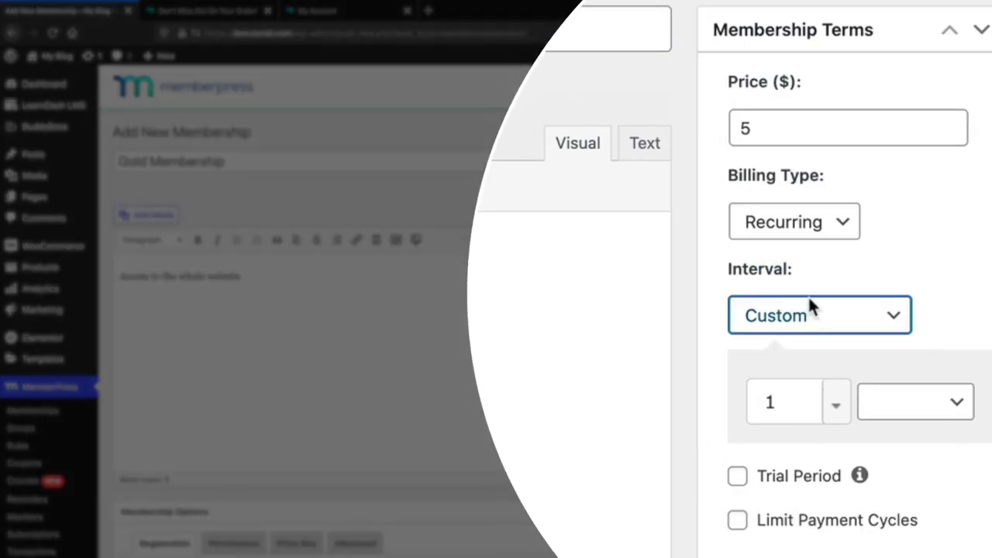
pyautogui.click(824, 302)
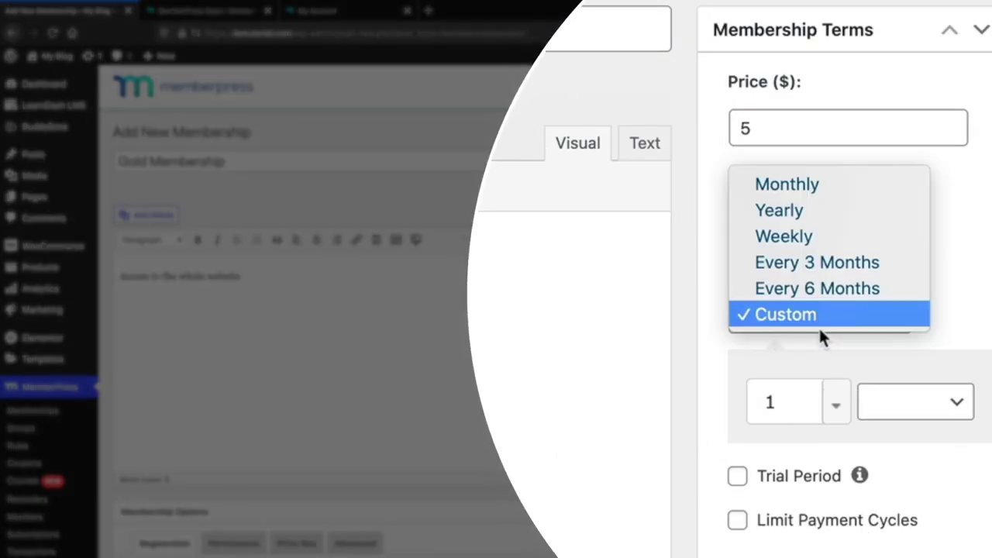
pyautogui.click(826, 186)
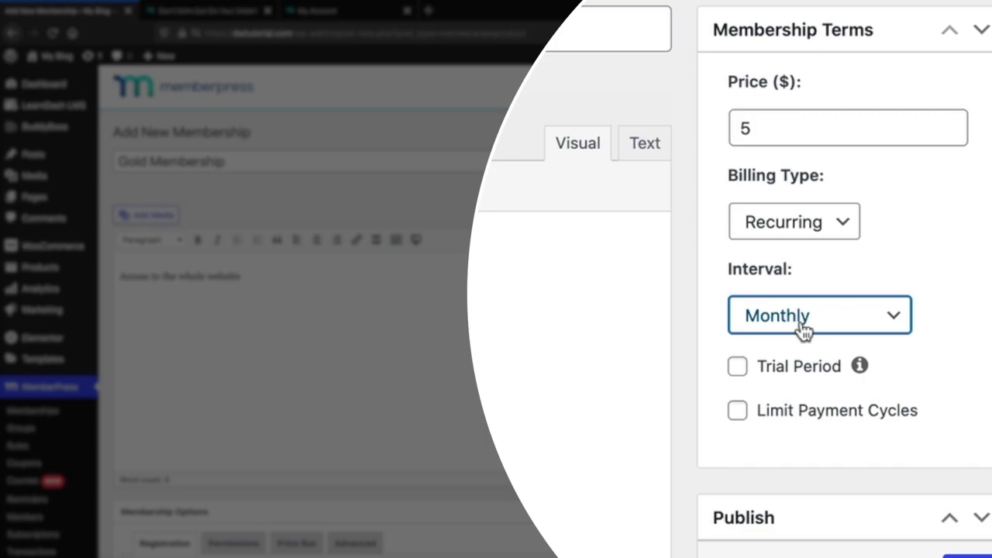
# Enable a 7-day trial period and leave payment cycles unlimited
pyautogui.click(742, 372)
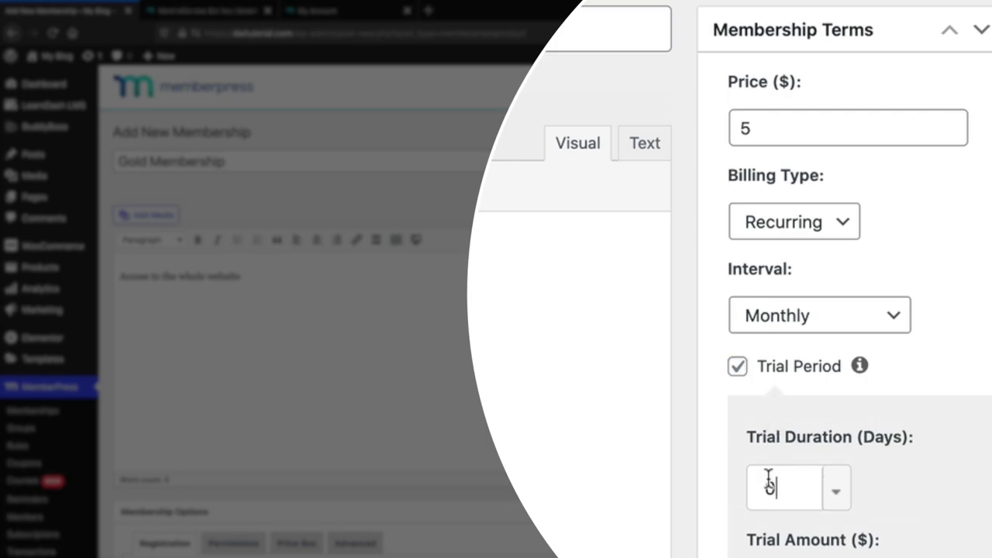
pyautogui.doubleClick(751, 475)
pyautogui.write('7')
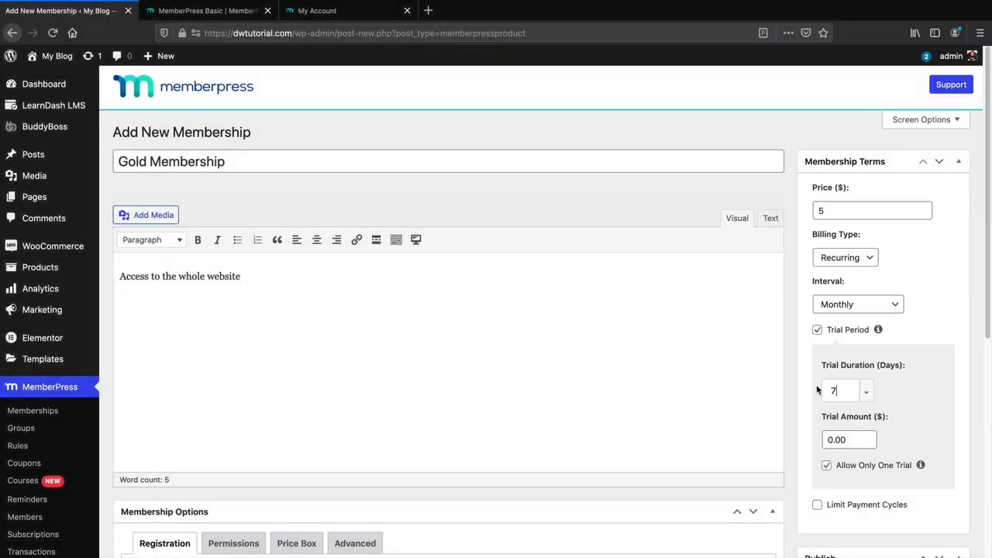
pyautogui.scroll(-3, 775, 406)
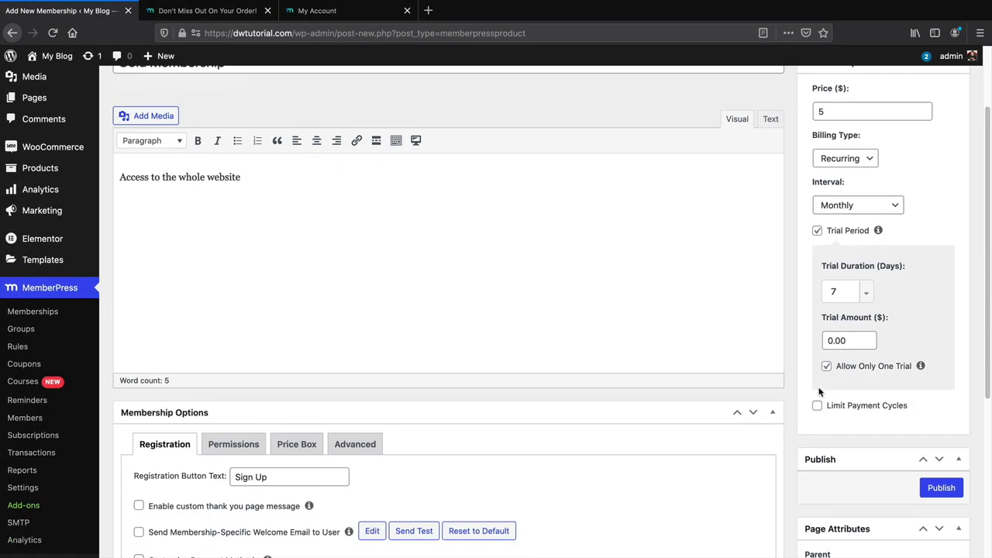
pyautogui.click(819, 385)
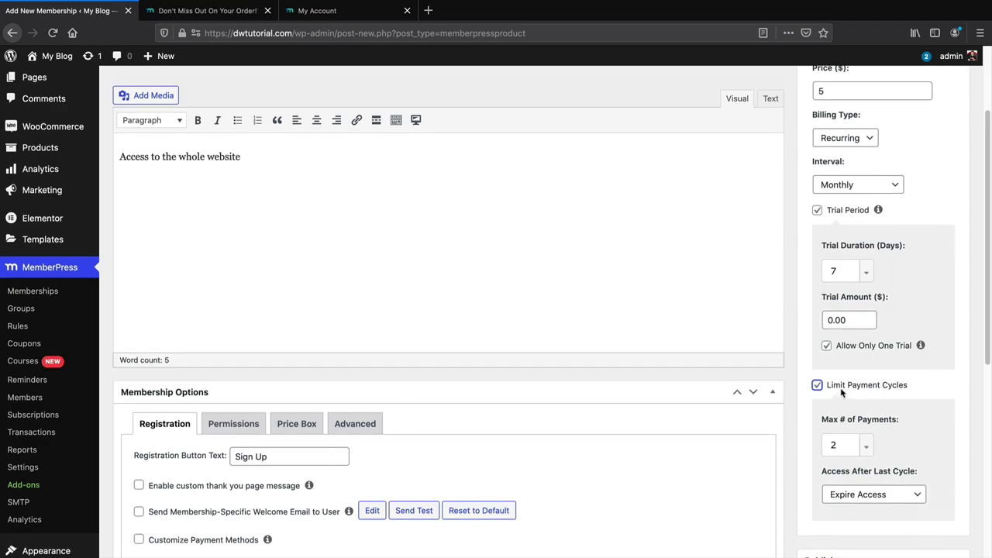
pyautogui.scroll(-2, 842, 393)
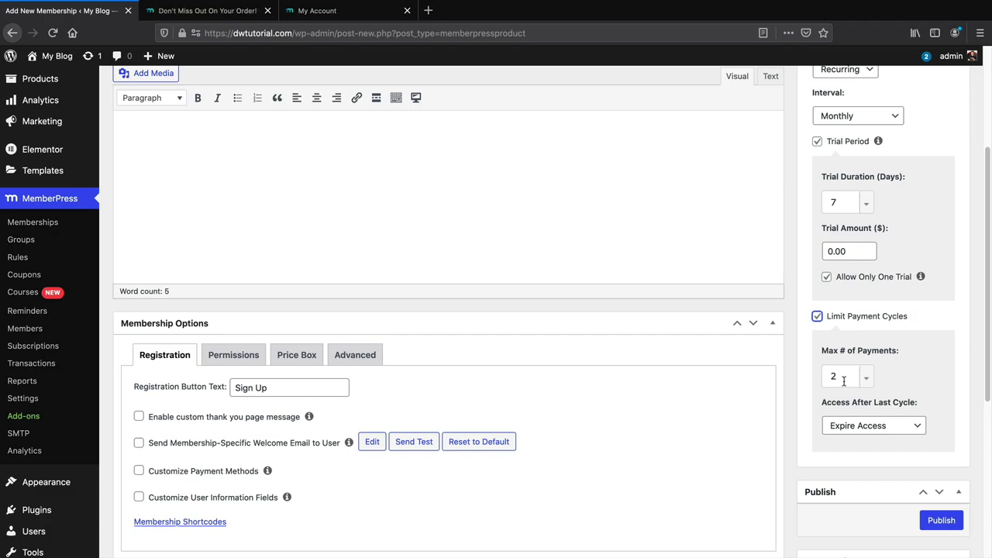
pyautogui.doubleClick(844, 377)
pyautogui.write('14')
pyautogui.scroll(1, 810, 349)
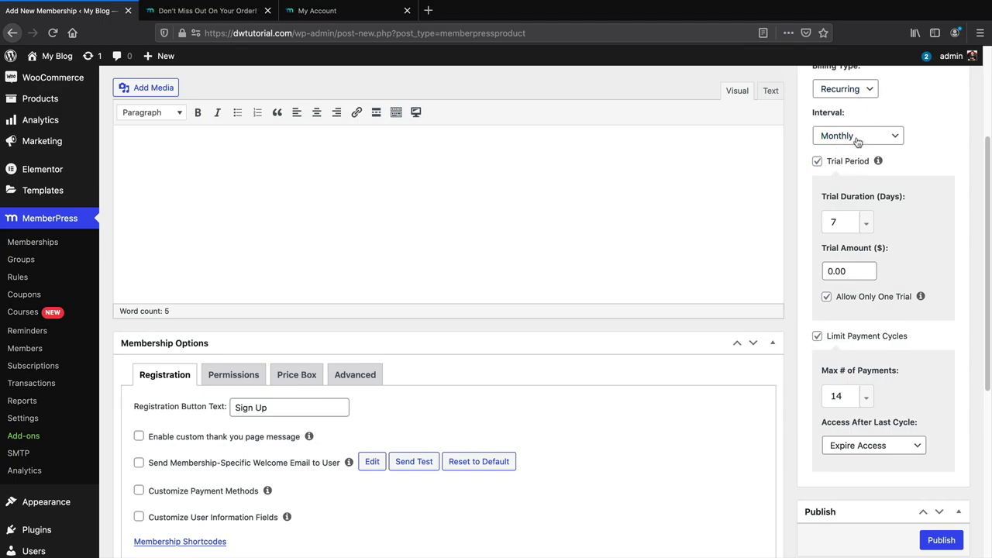
pyautogui.click(817, 336)
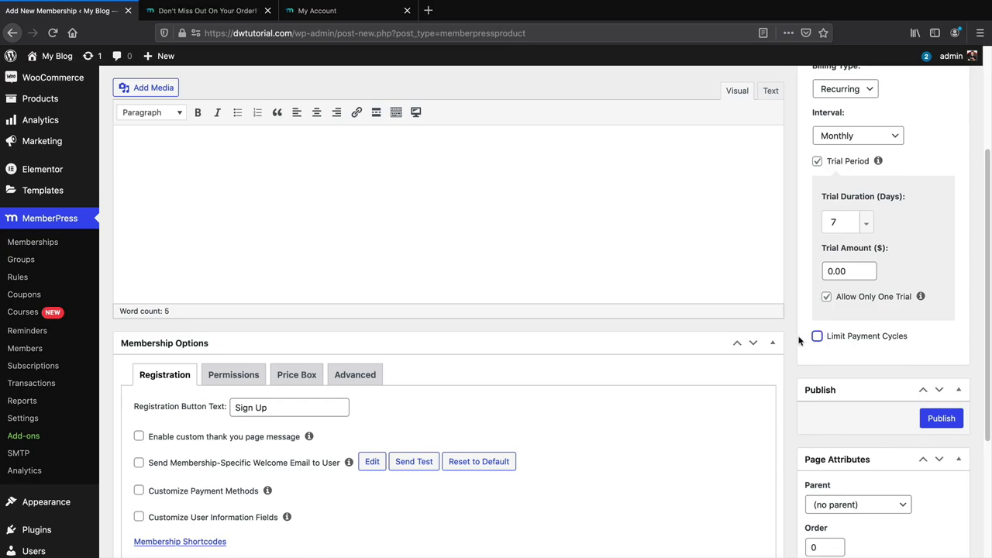
pyautogui.scroll(3, 797, 337)
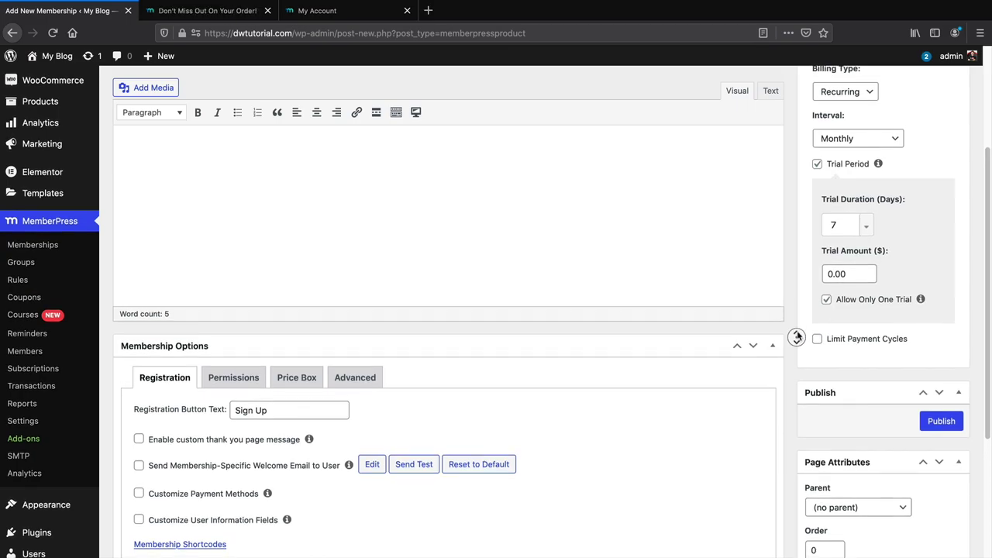
pyautogui.scroll(1, 797, 337)
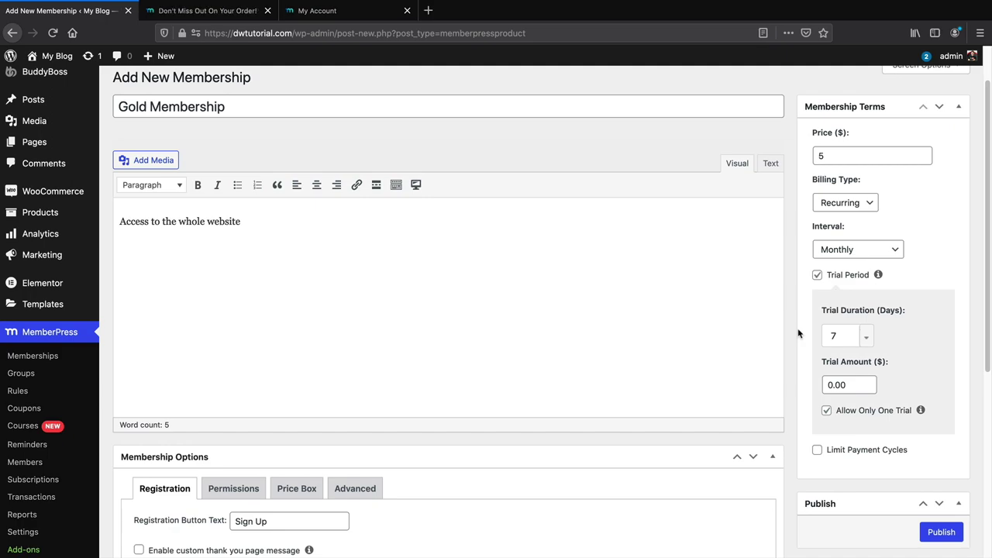
# Switch Gold Membership billing to One-Time and keep access set to Lifetime
pyautogui.click(832, 253)
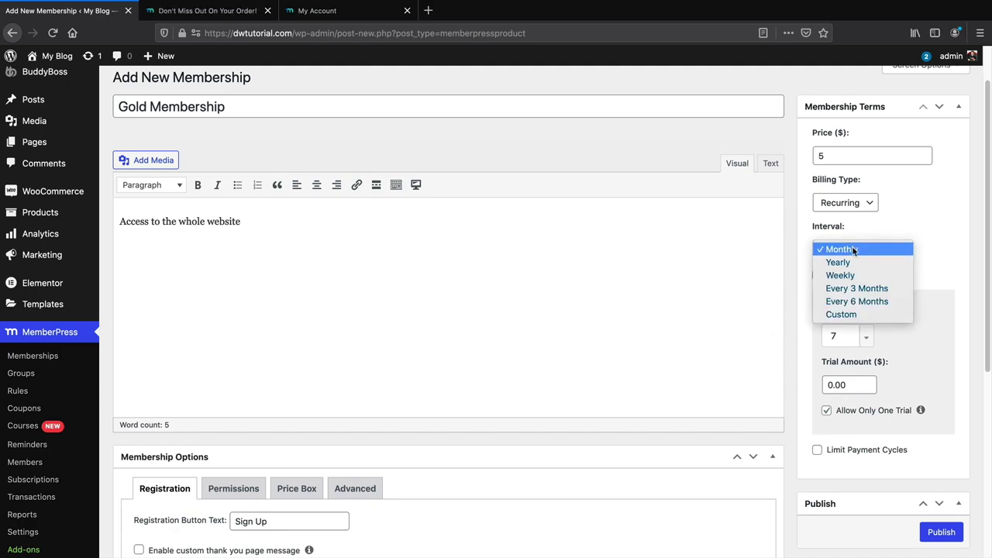
pyautogui.click(860, 207)
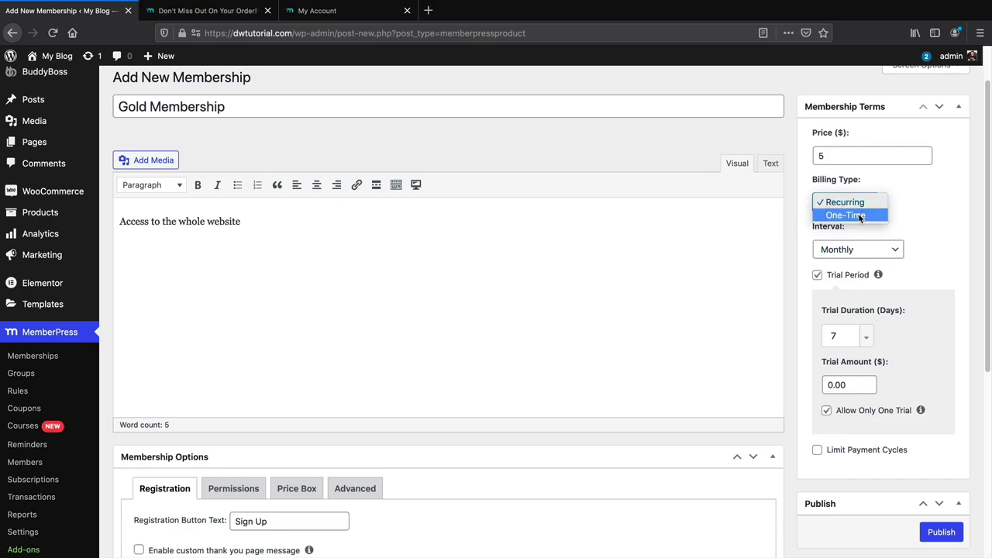
pyautogui.click(859, 203)
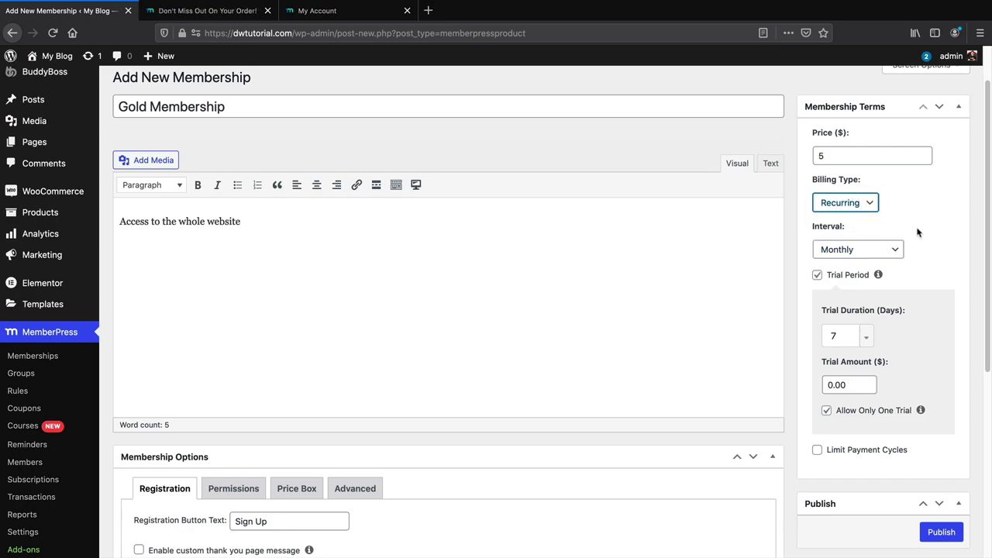
pyautogui.click(869, 206)
pyautogui.click(867, 215)
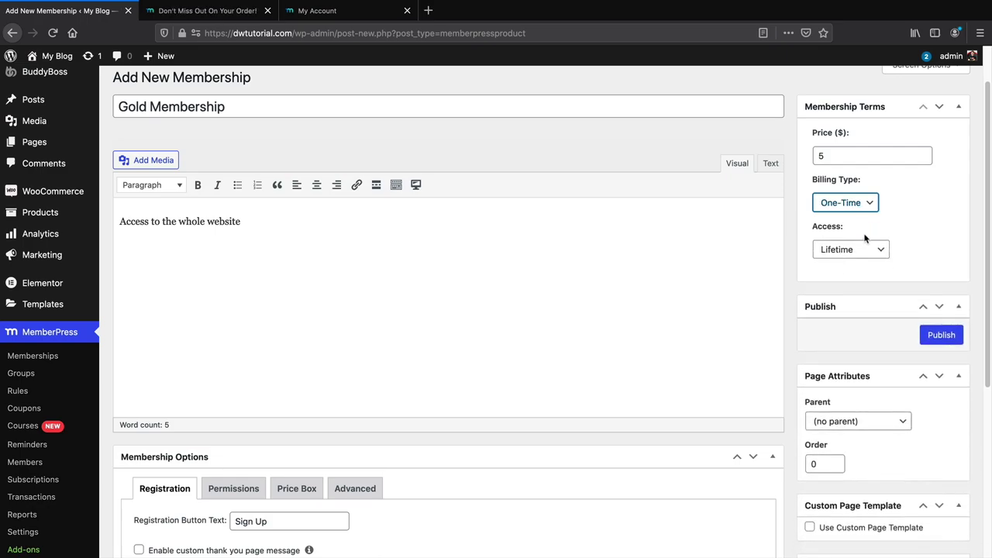
pyautogui.click(864, 249)
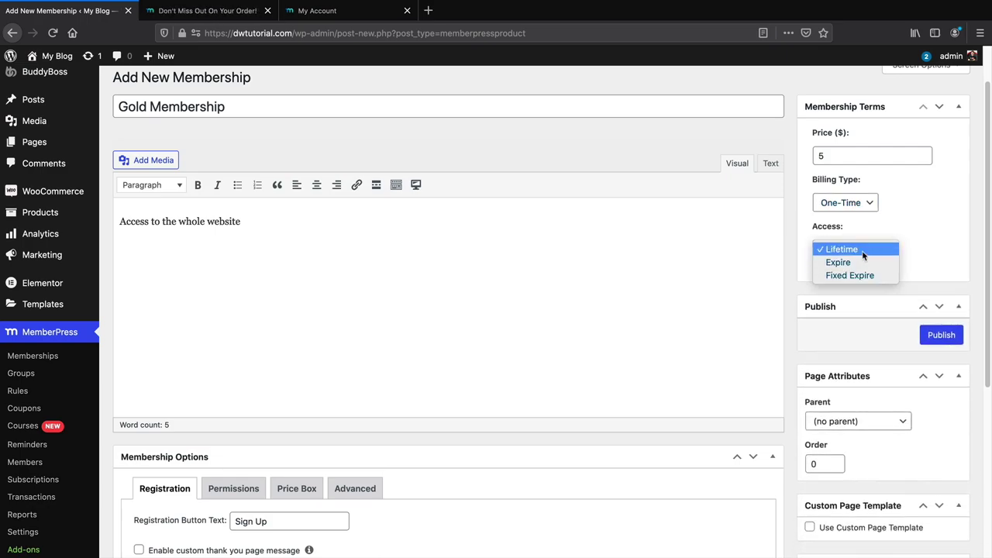
pyautogui.click(863, 262)
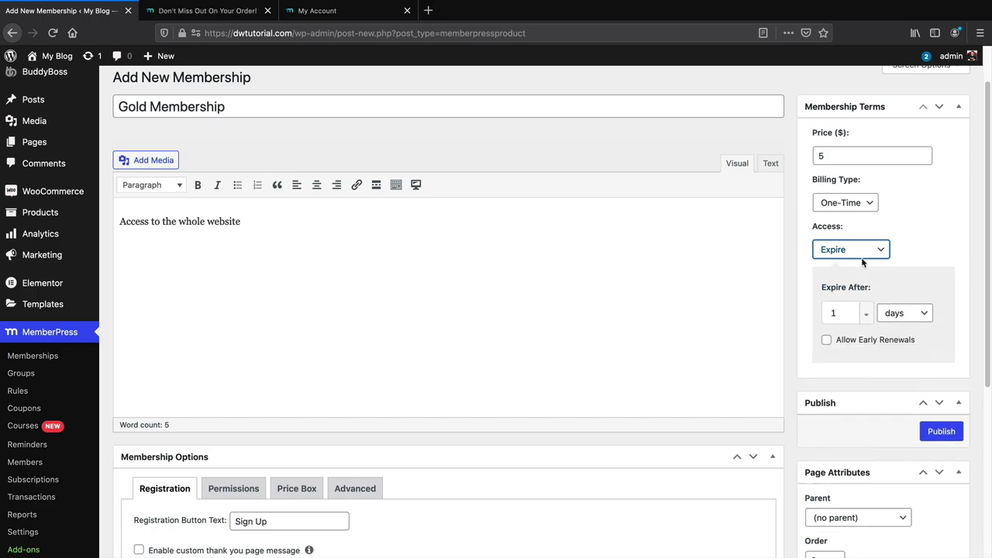
pyautogui.click(867, 249)
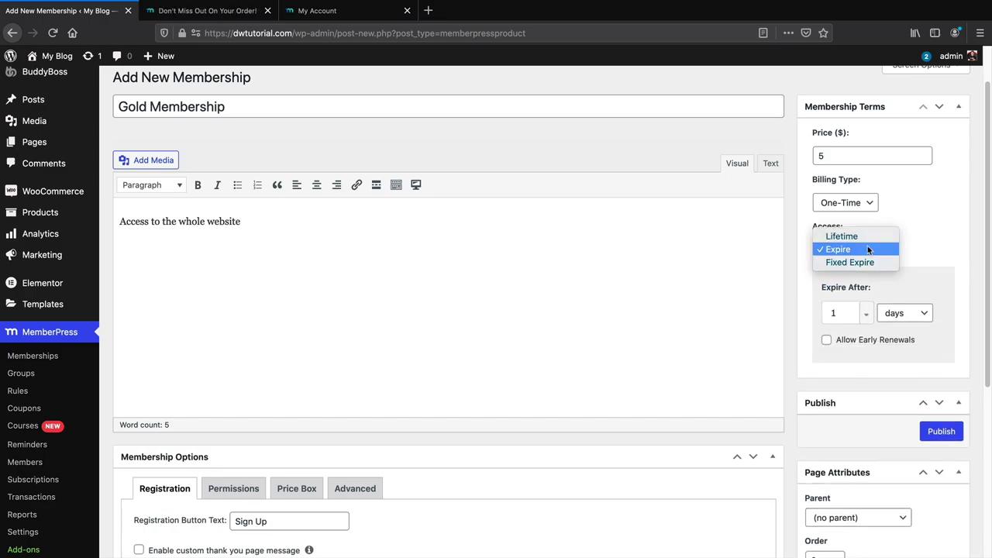
pyautogui.click(866, 237)
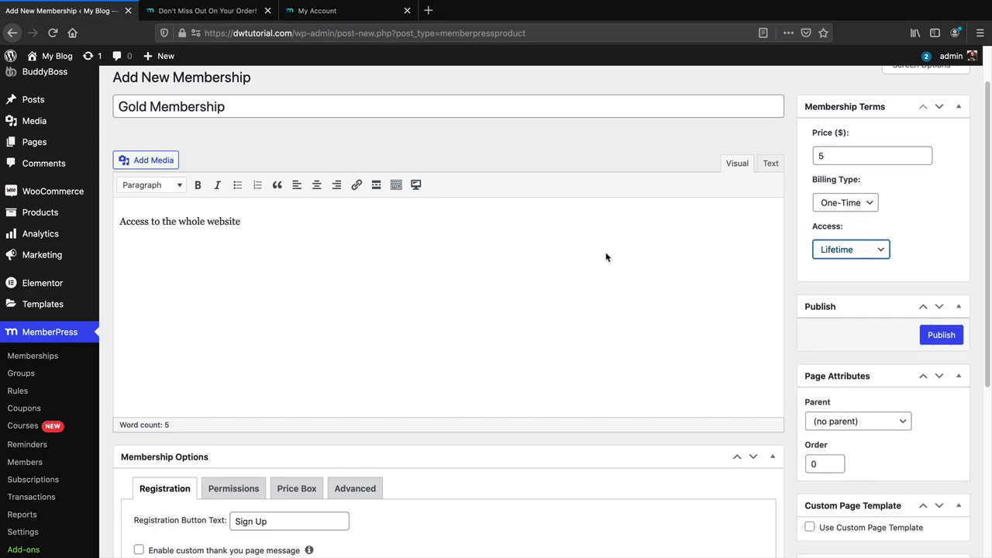
pyautogui.scroll(-5, 393, 355)
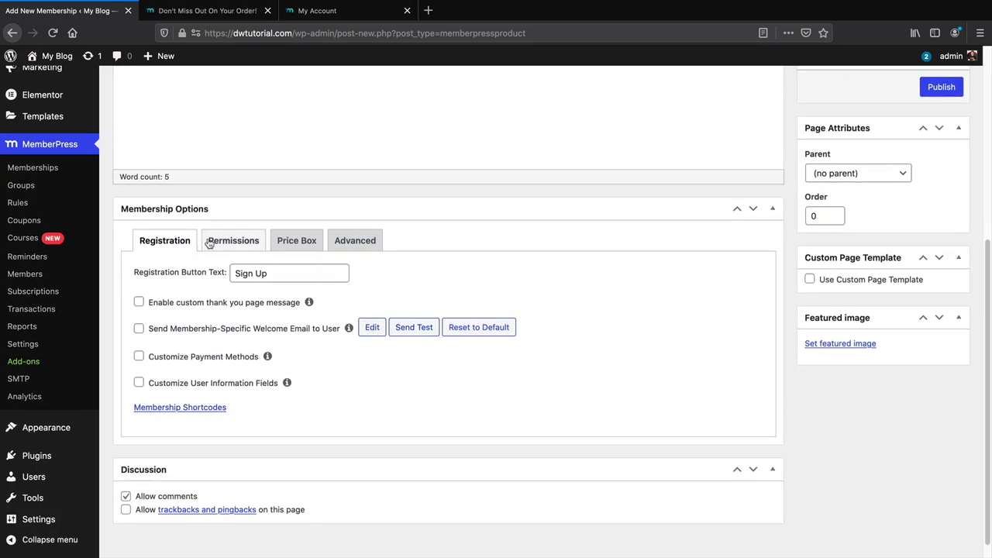
pyautogui.click(233, 243)
pyautogui.click(292, 243)
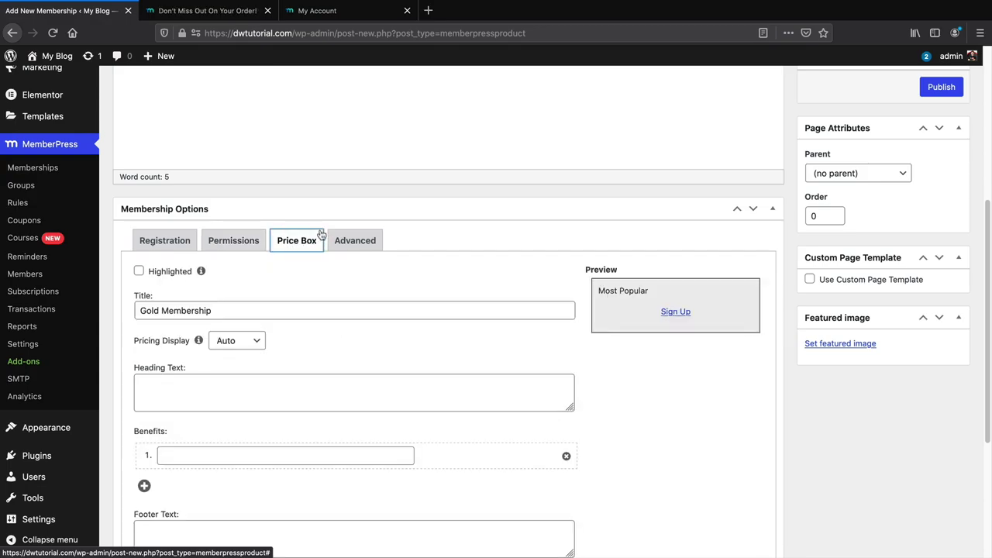
pyautogui.click(349, 242)
pyautogui.click(290, 251)
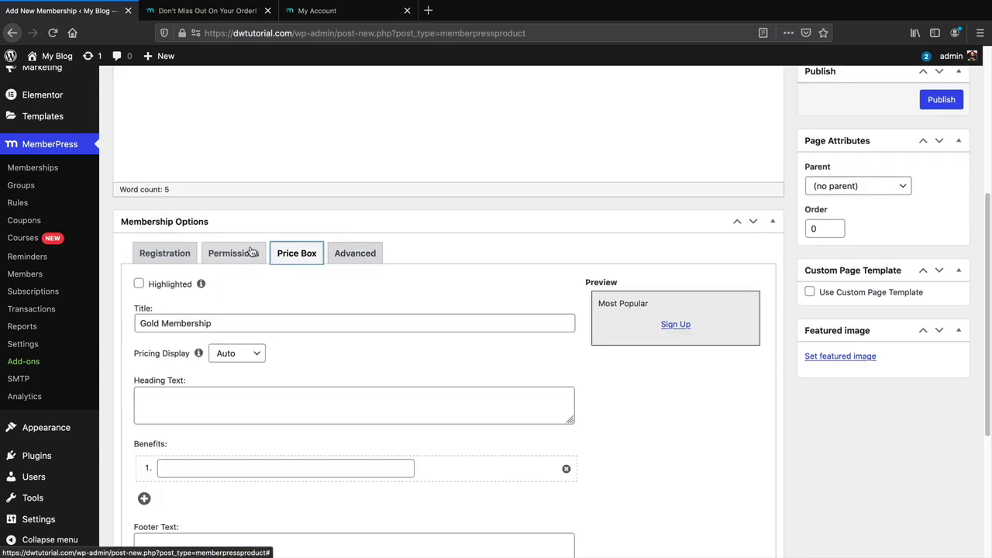
pyautogui.click(233, 253)
pyautogui.click(165, 252)
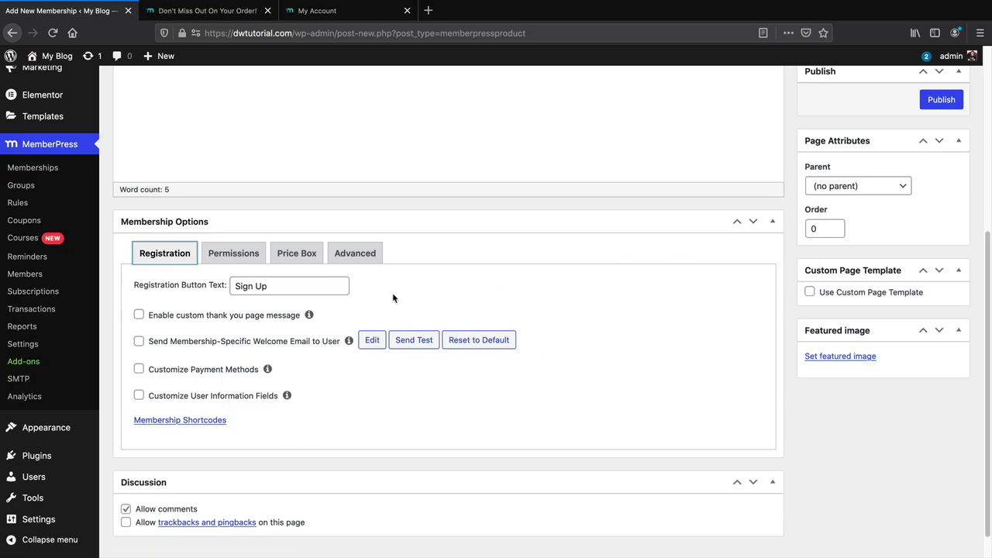
pyautogui.scroll(7, 760, 380)
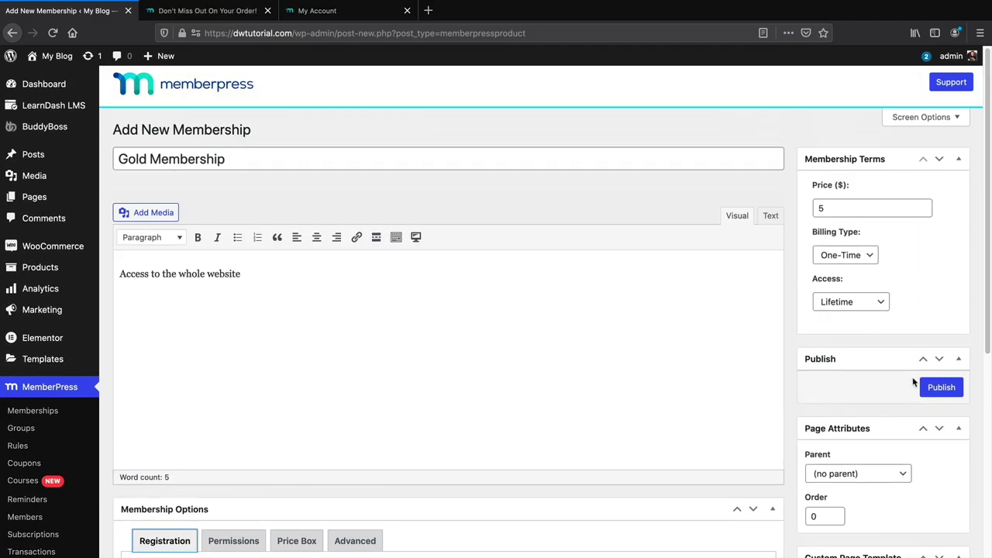
# Publish Gold Membership, return to the Memberships list, and select the site's base URL
pyautogui.click(942, 389)
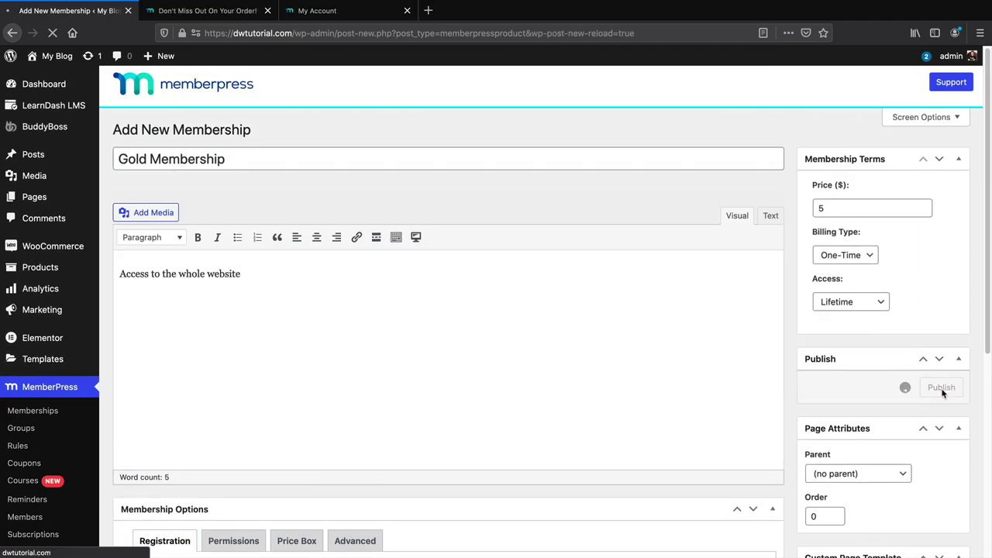
pyautogui.click(62, 415)
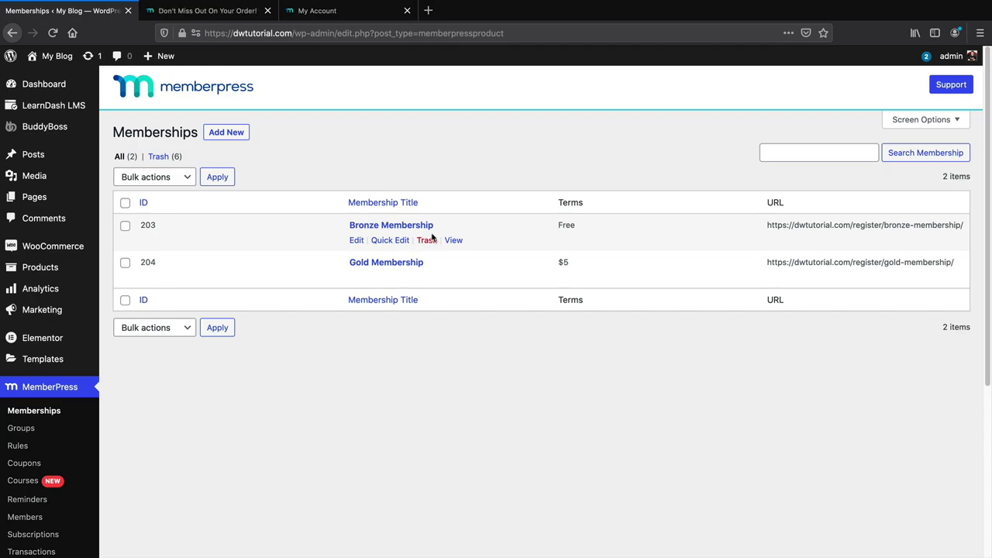
pyautogui.moveTo(296, 35); pyautogui.dragTo(178, 34)
# Copy the site's base URL, then add a new rule under MemberPress Rules
pyautogui.rightClick(233, 34)
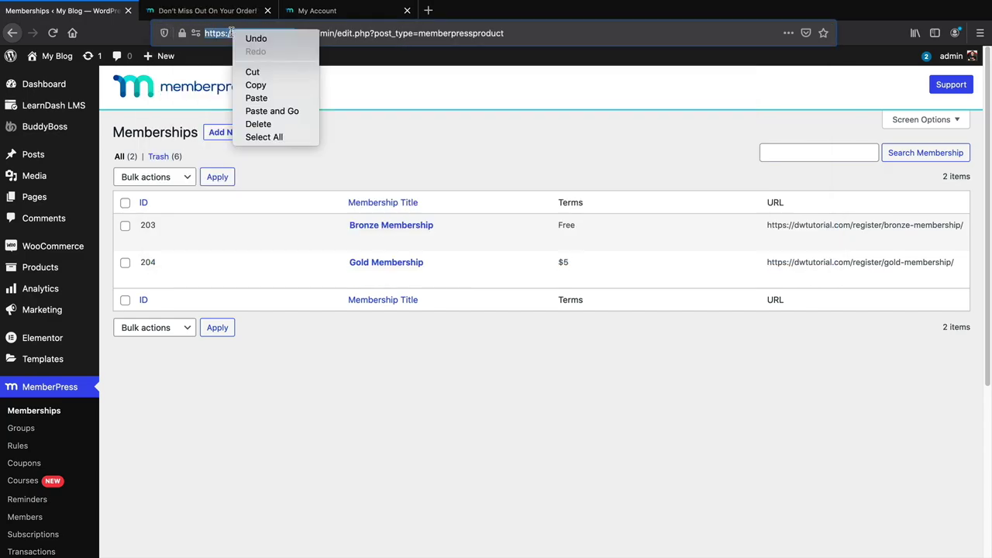
pyautogui.click(252, 90)
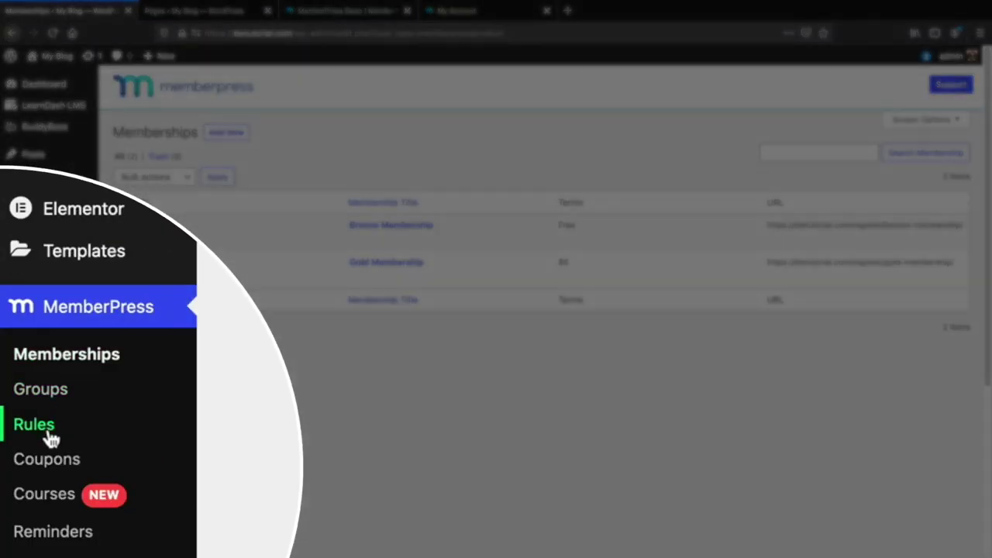
pyautogui.click(50, 439)
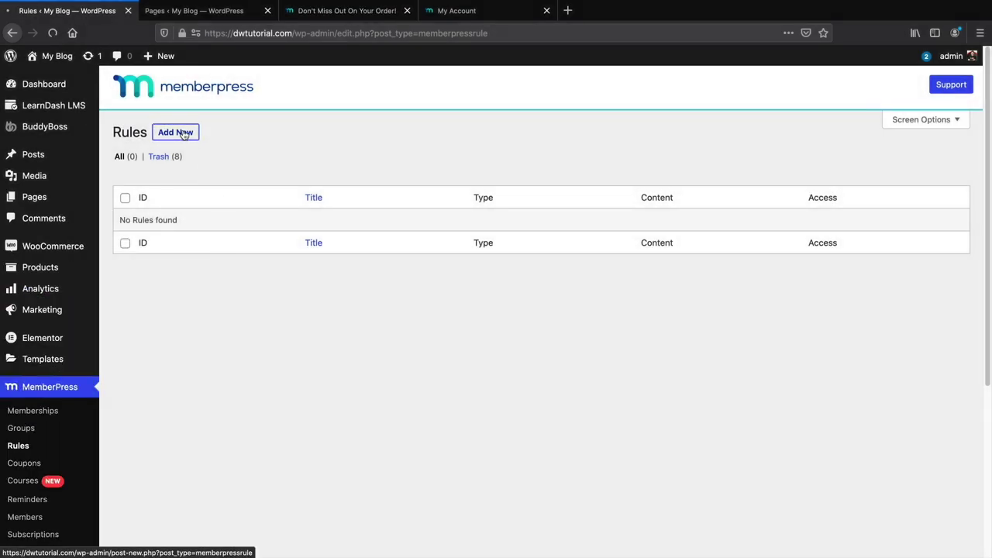
pyautogui.click(180, 134)
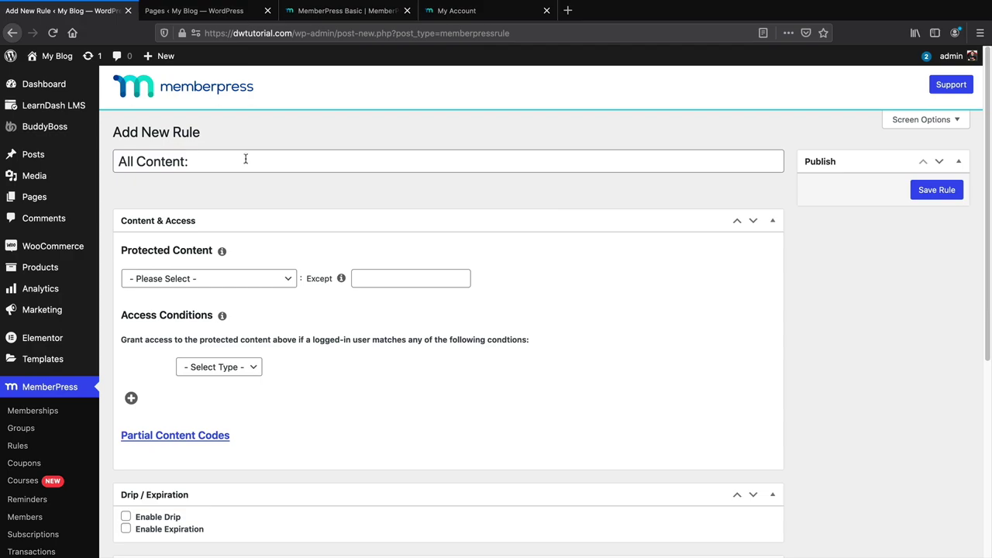
# Append 'But No Groups Or Forums' to the rule title after 'All Content:'
pyautogui.click(190, 162)
pyautogui.tripleClick(204, 159)
pyautogui.click(215, 161)
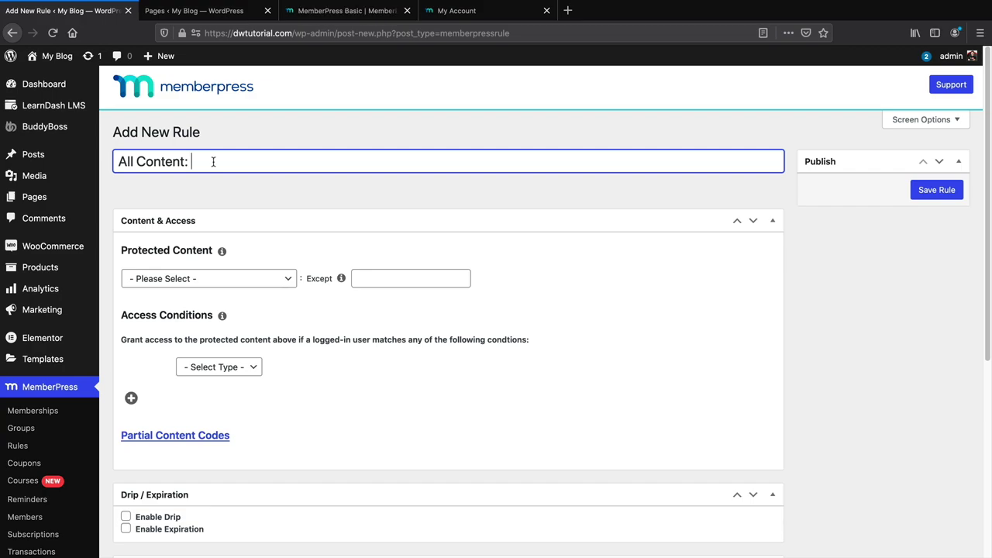
pyautogui.write('But No Gro')
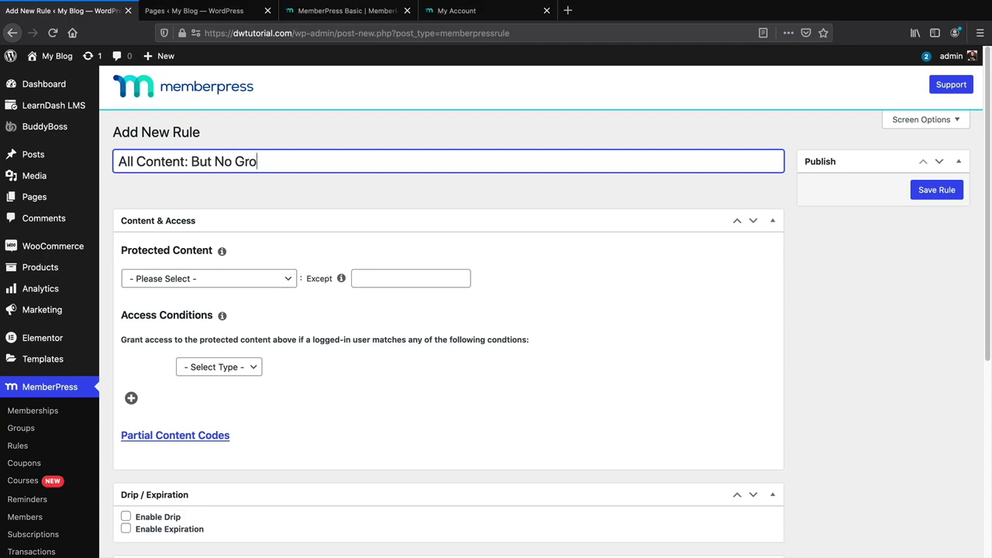
pyautogui.write('ups Or Forums')
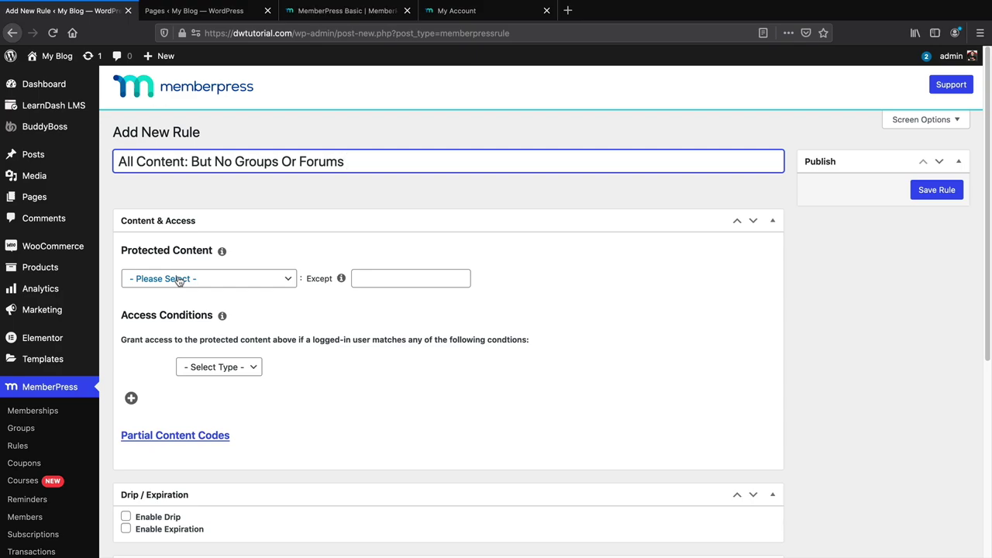
pyautogui.click(179, 281)
pyautogui.scroll(-15, 193, 396)
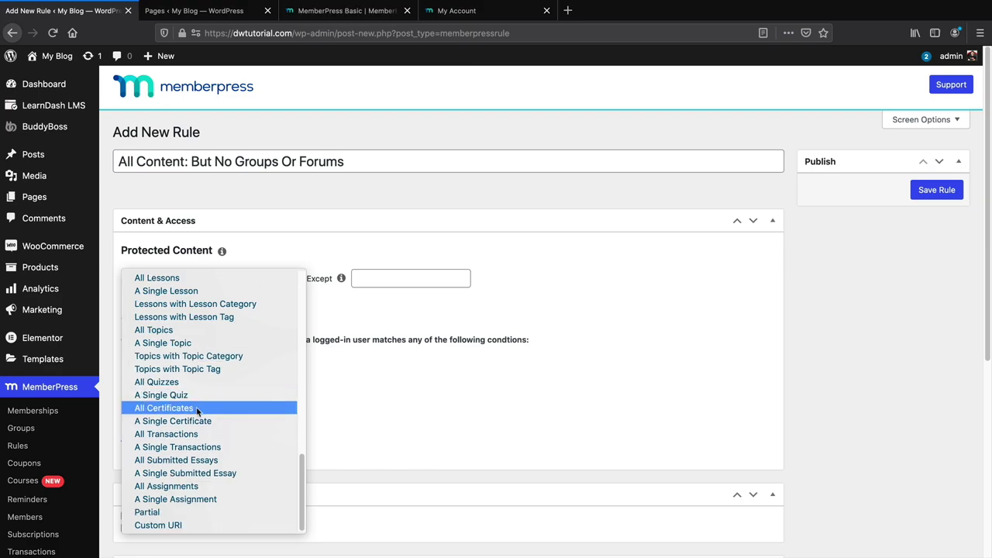
# Choose All Pages as the rule's protected content
pyautogui.scroll(5, 197, 410)
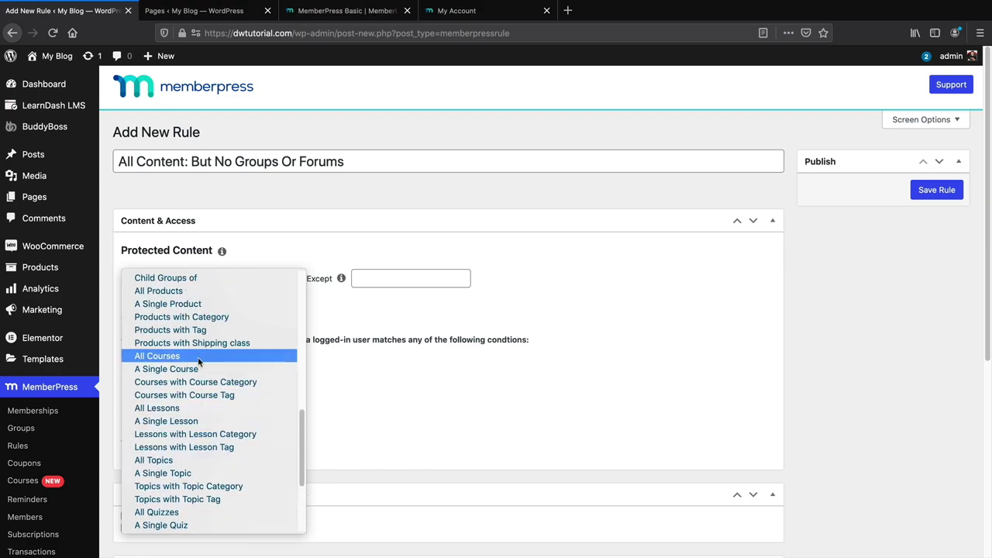
pyautogui.scroll(3, 195, 332)
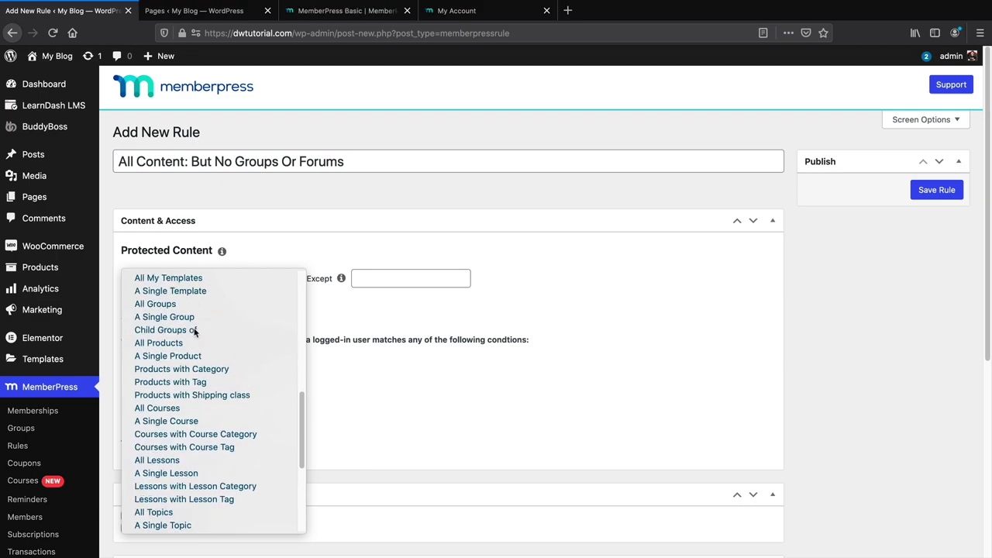
pyautogui.scroll(5, 197, 334)
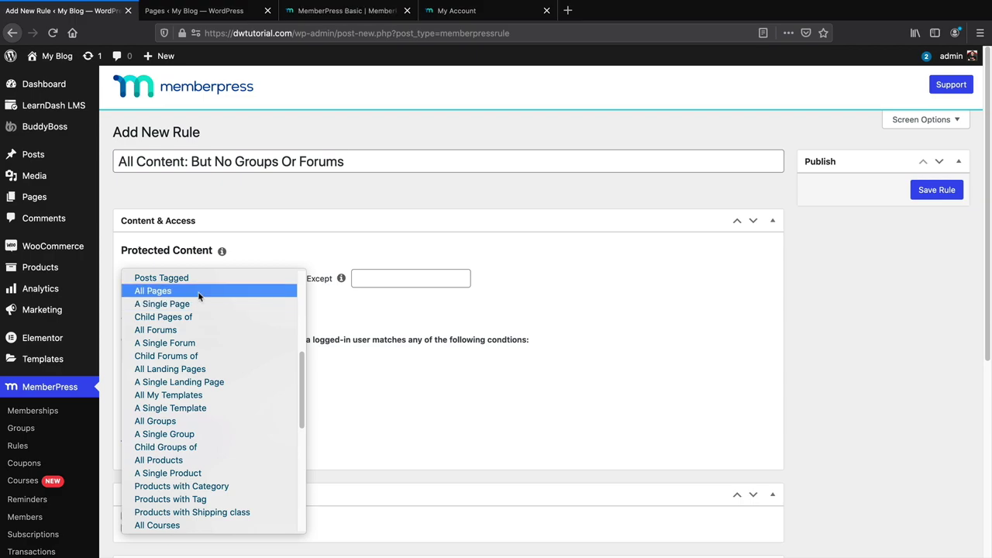
pyautogui.click(198, 293)
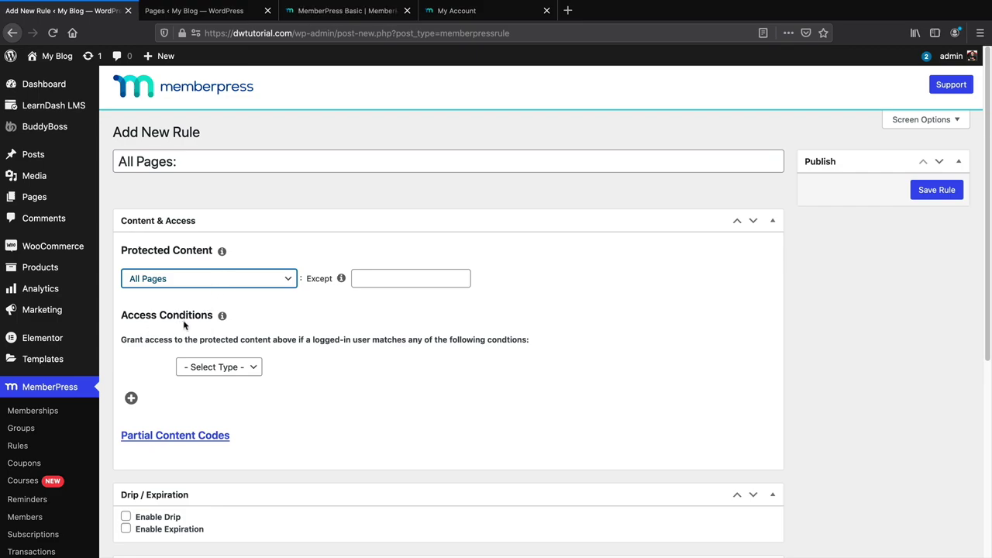
# Set the access condition to Membership is Bronze Membership
pyautogui.click(218, 369)
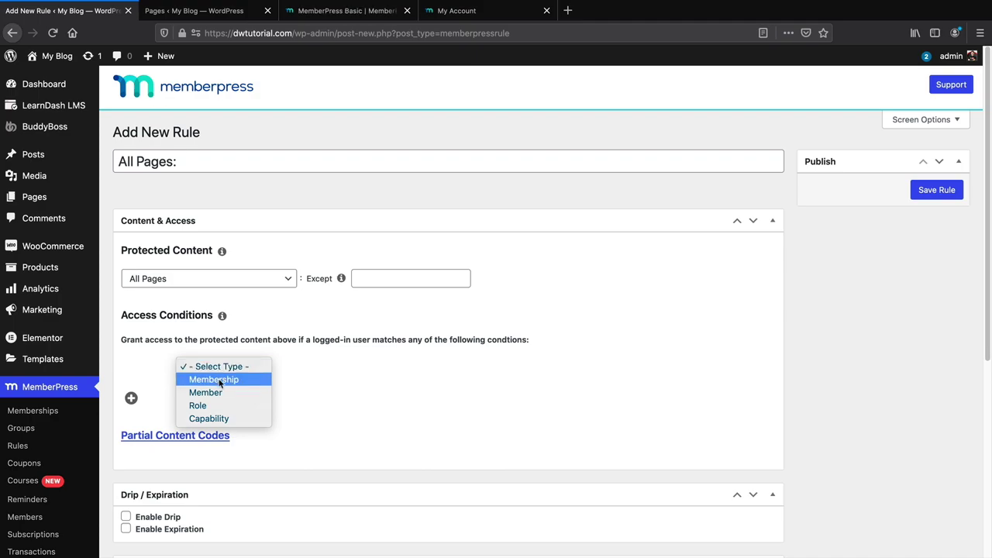
pyautogui.click(219, 379)
pyautogui.click(392, 369)
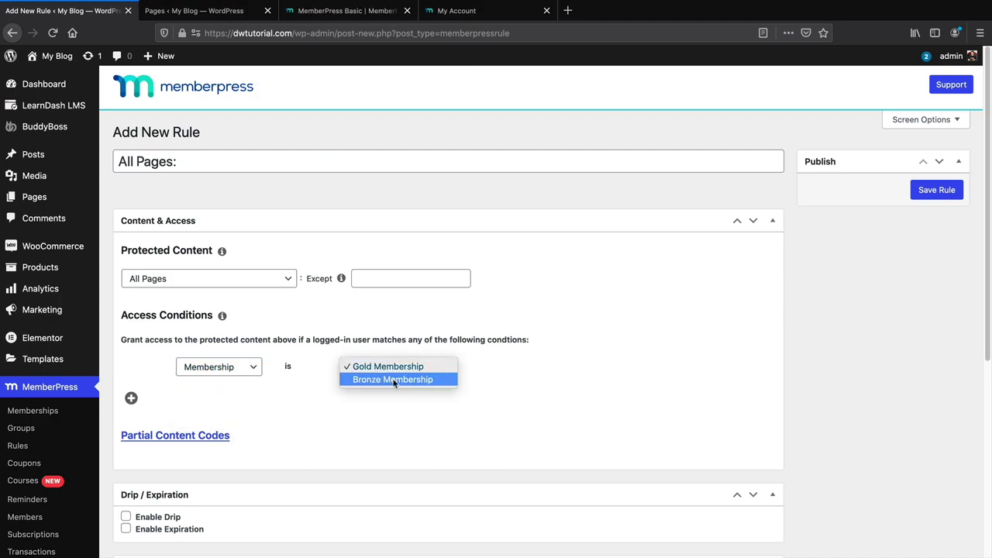
pyautogui.click(393, 380)
# Retitle the rule 'All Pages: But No Groups And Forums' and save it
pyautogui.click(263, 161)
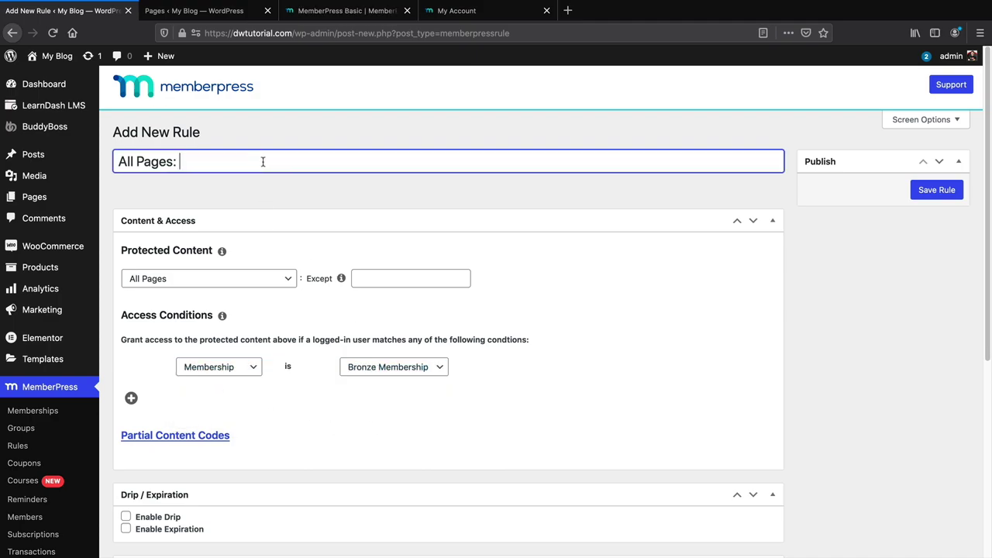
pyautogui.write('Groups And Forusm')
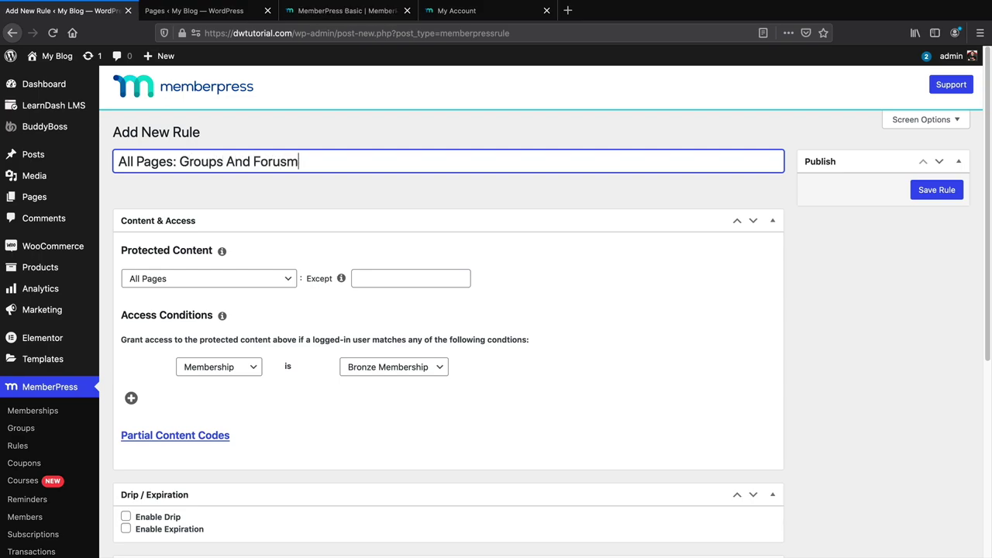
pyautogui.press('BackSpace')
pyautogui.press('BackSpace')
pyautogui.write('ms')
pyautogui.click(180, 162)
pyautogui.write('But No')
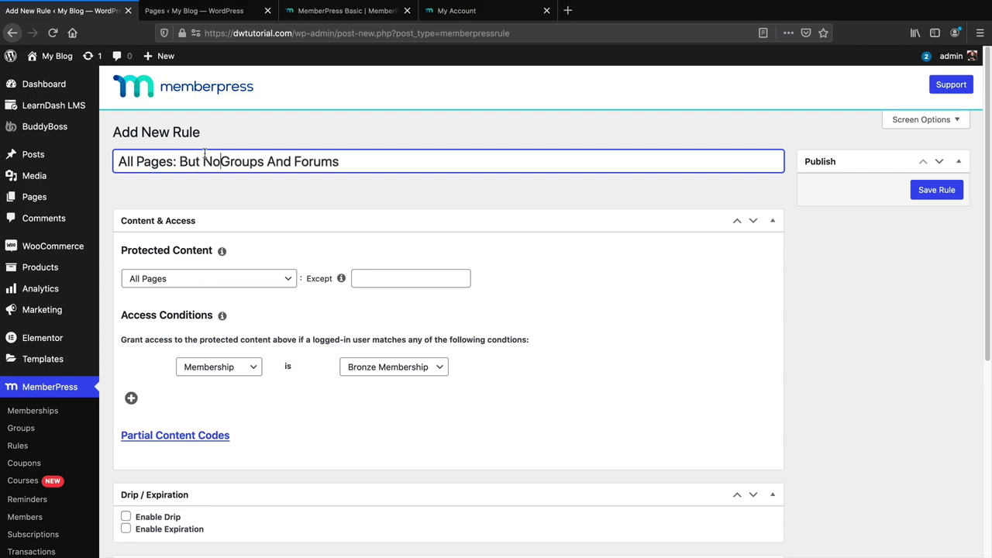
pyautogui.click(921, 193)
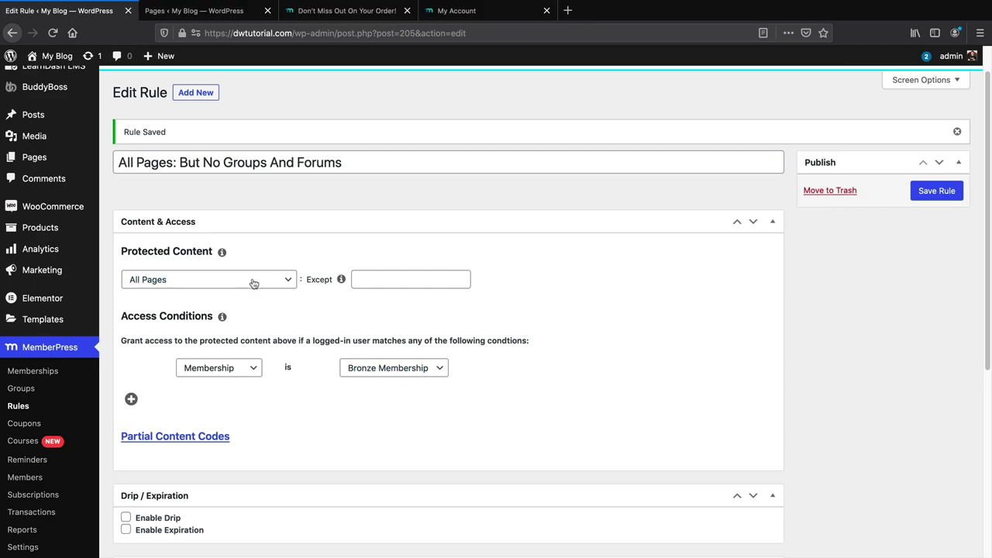
# Leave the rule's Except field empty and go to the site's Pages list
pyautogui.click(369, 280)
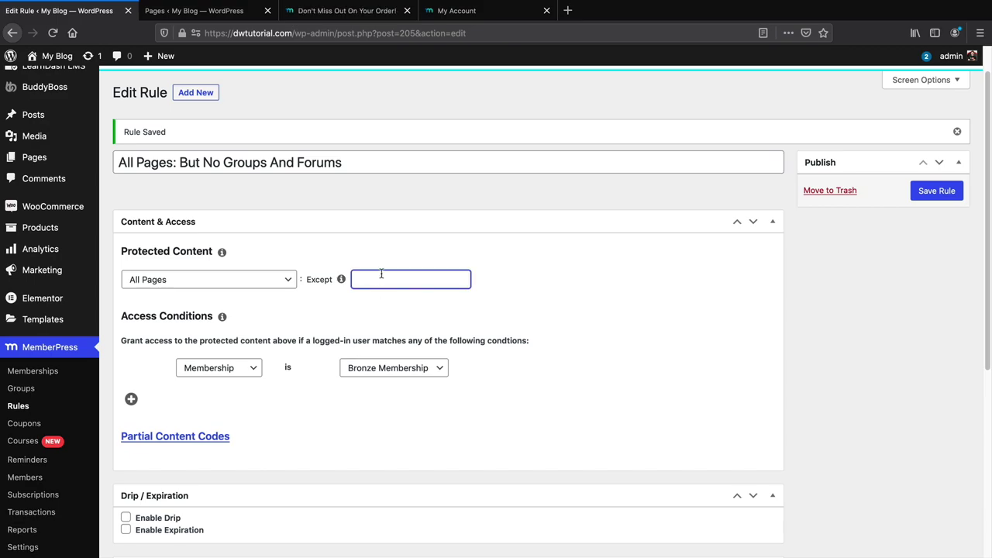
pyautogui.click(382, 273)
pyautogui.click(396, 265)
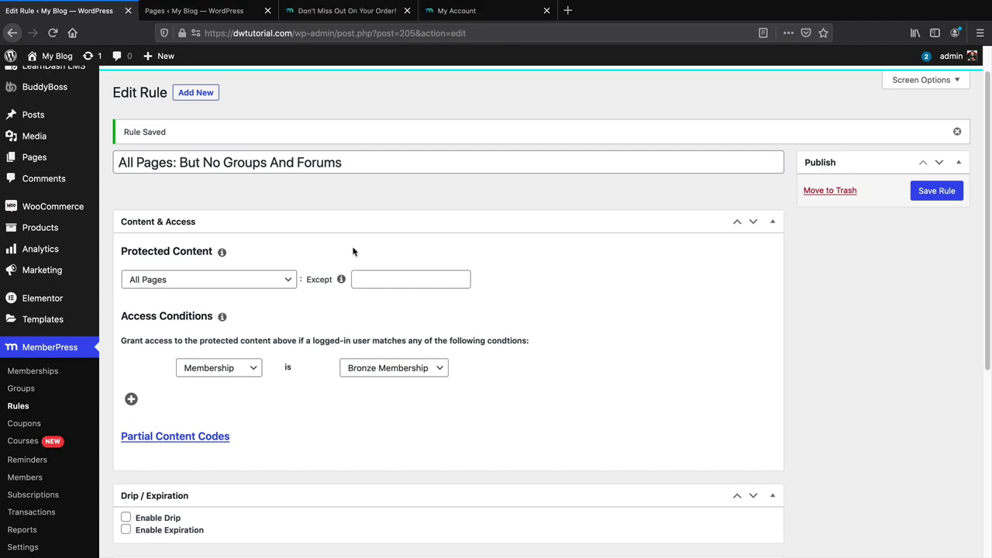
pyautogui.click(207, 14)
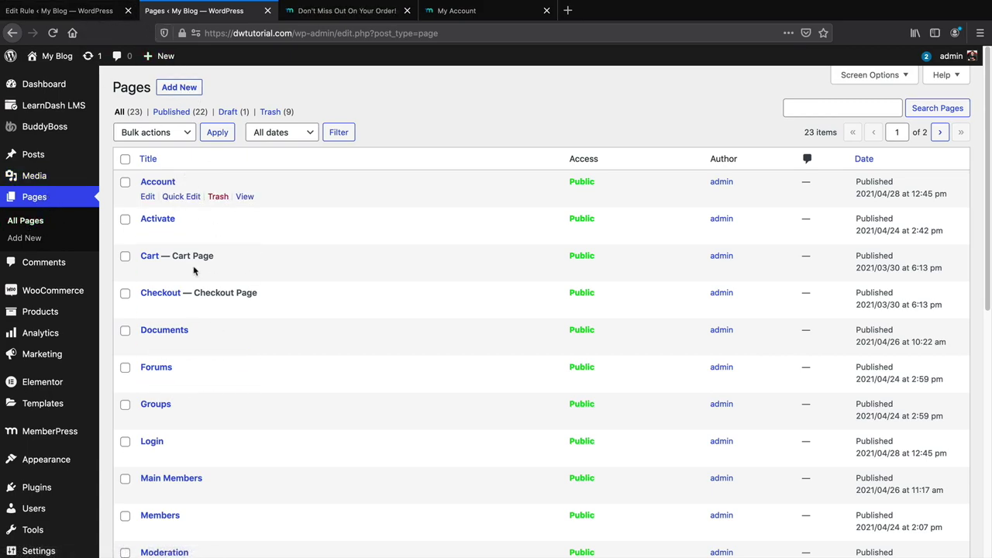
# Find the Groups page in the All Pages list and open it in the block editor
pyautogui.scroll(-1, 222, 288)
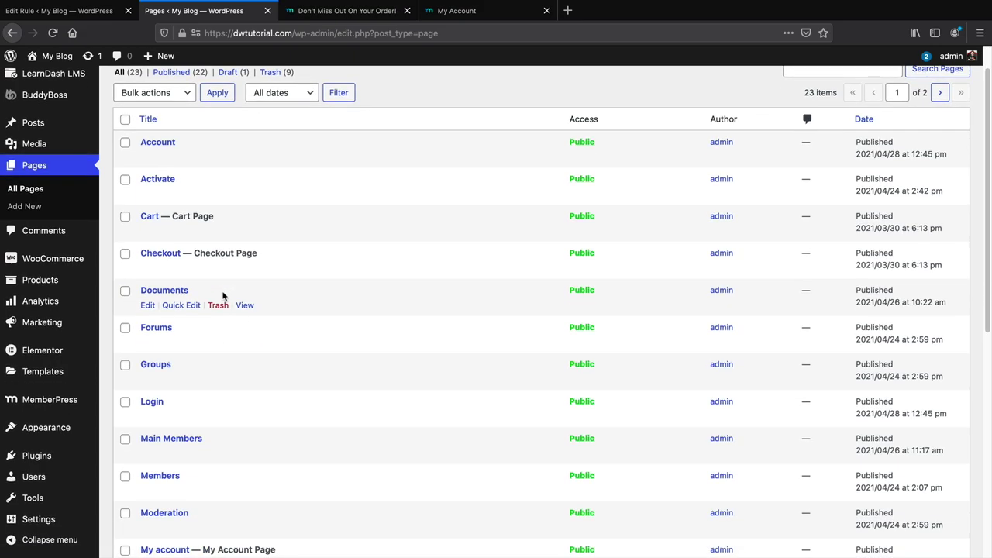
pyautogui.scroll(1, 222, 293)
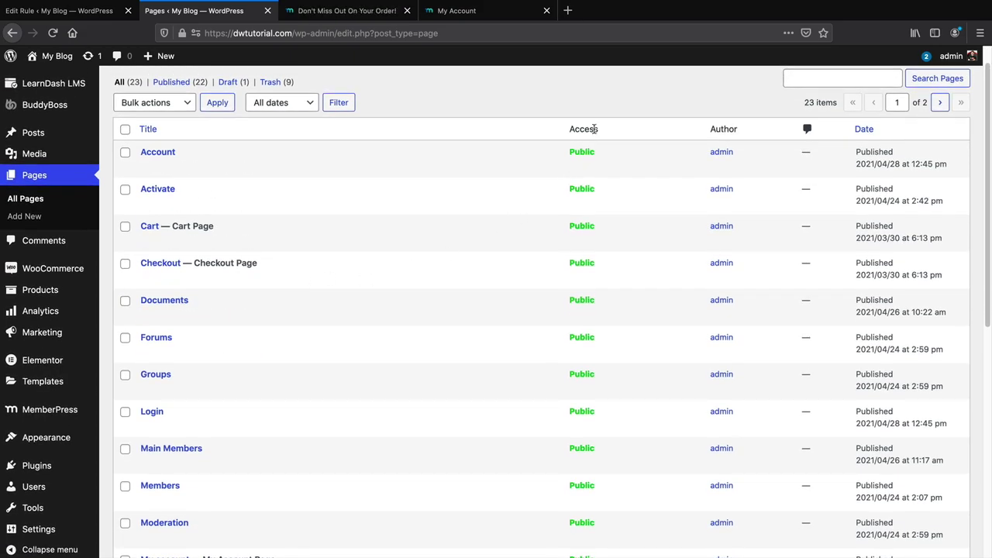
pyautogui.scroll(-7, 572, 393)
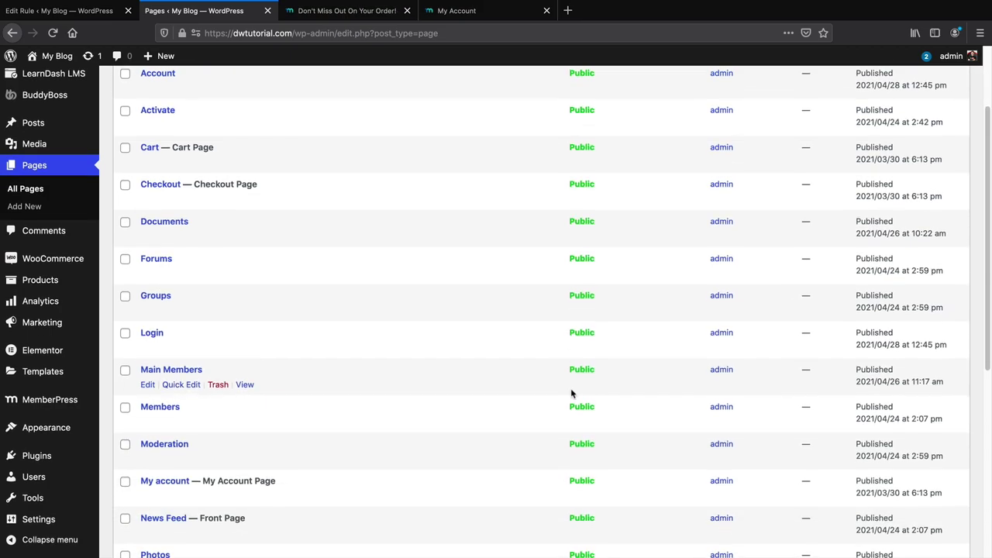
pyautogui.scroll(-2, 571, 396)
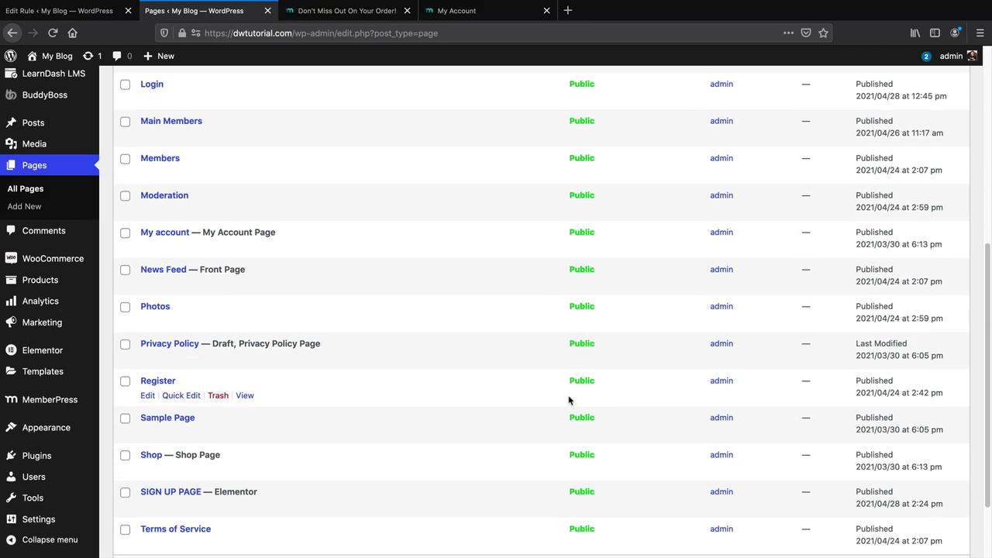
pyautogui.scroll(-3, 569, 398)
pyautogui.scroll(11, 578, 375)
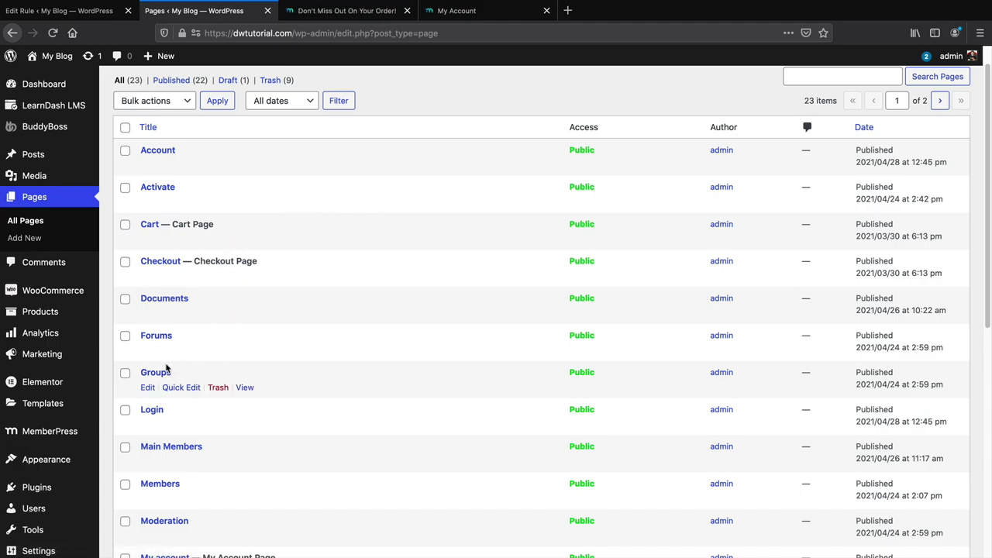
pyautogui.click(147, 389)
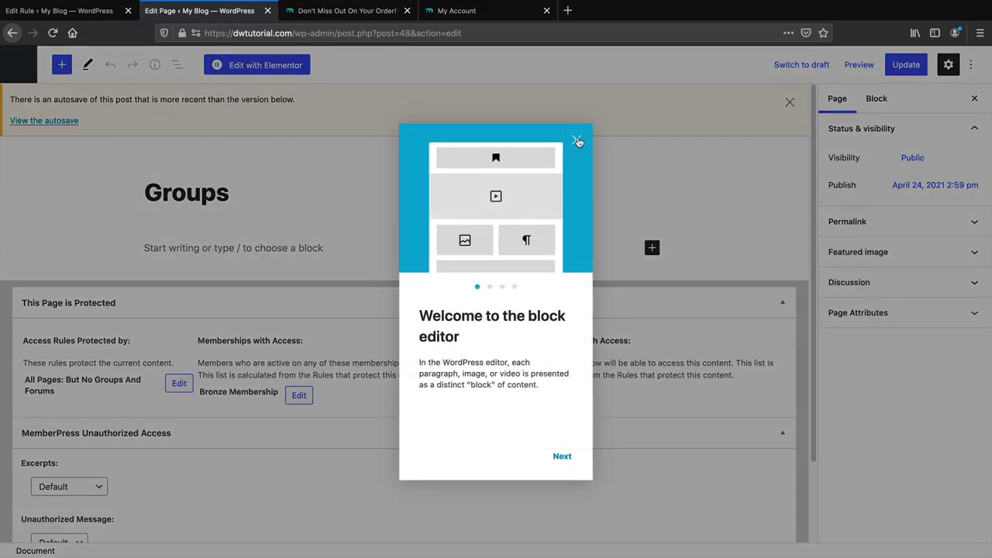
# Read the Groups page ID 48 from its edit URL and enter '48,' in the rule's Except field
pyautogui.click(576, 140)
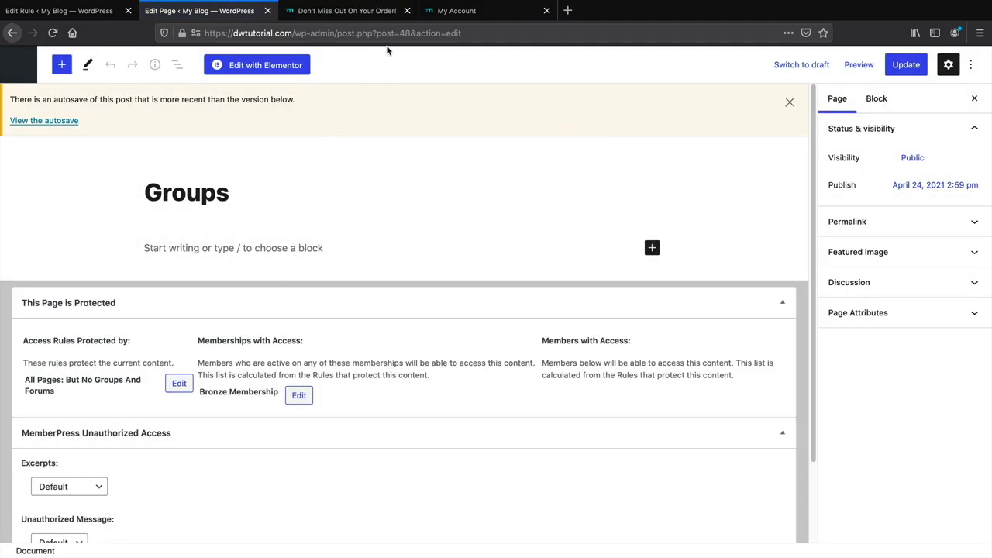
pyautogui.moveTo(380, 33); pyautogui.dragTo(408, 34)
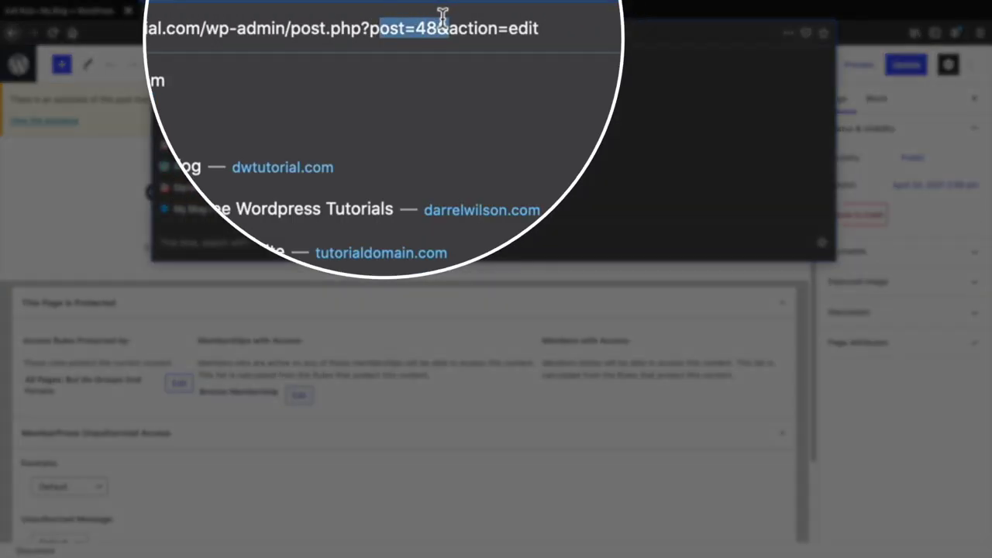
pyautogui.click(113, 204)
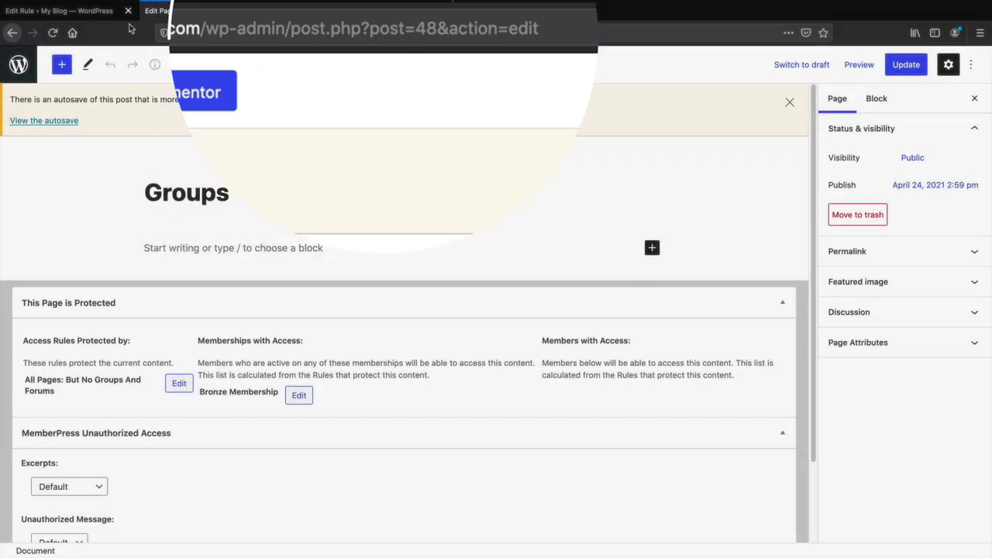
pyautogui.click(101, 13)
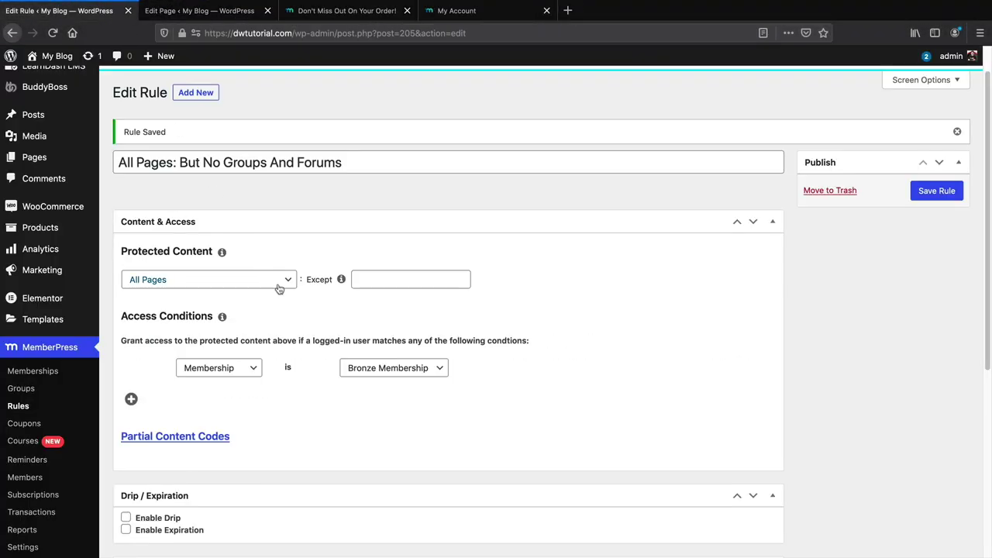
pyautogui.click(383, 279)
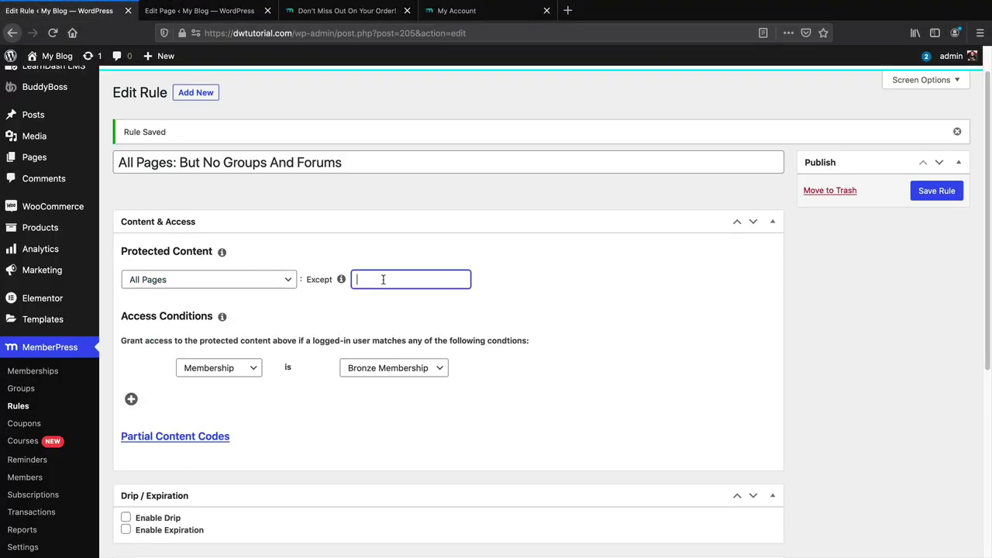
pyautogui.write('48,')
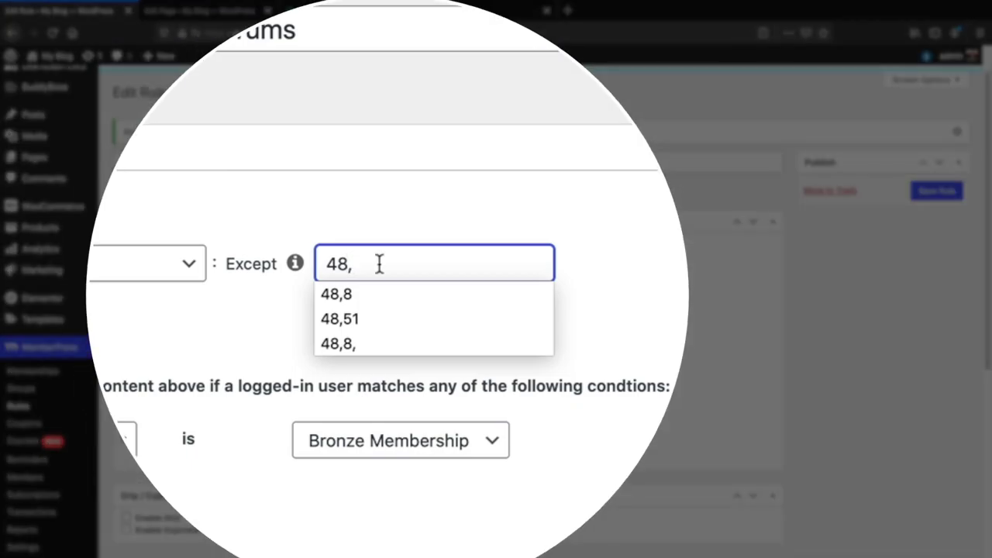
pyautogui.click(409, 196)
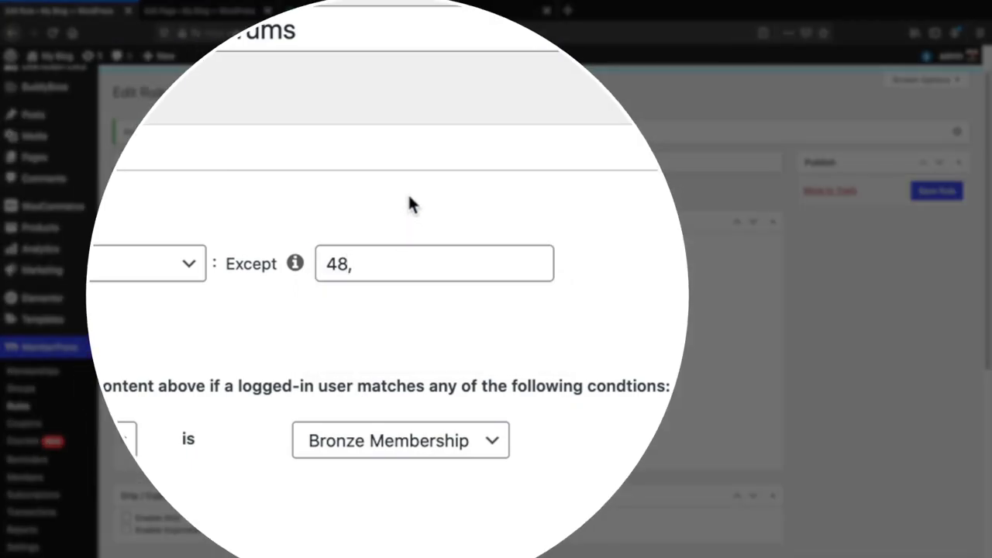
pyautogui.click(382, 260)
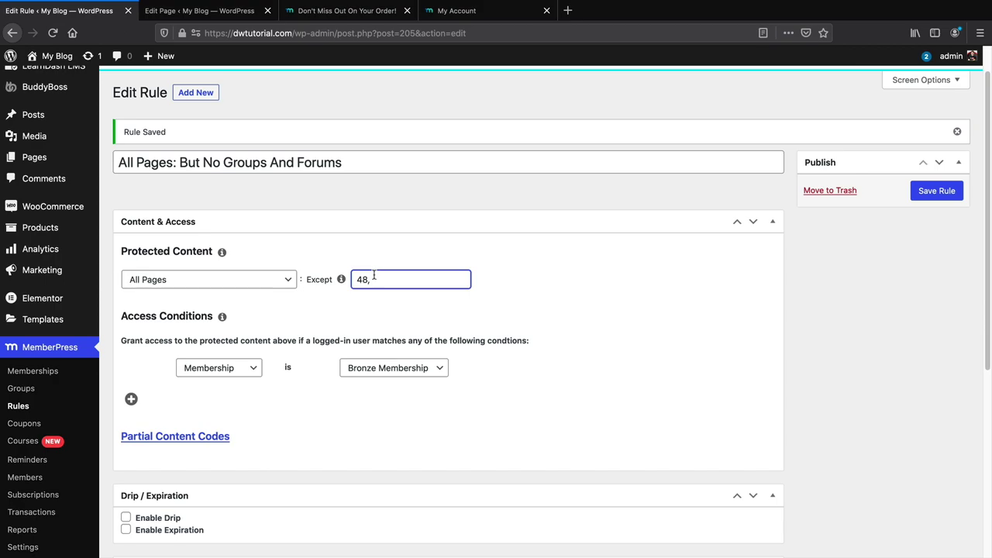
pyautogui.click(218, 13)
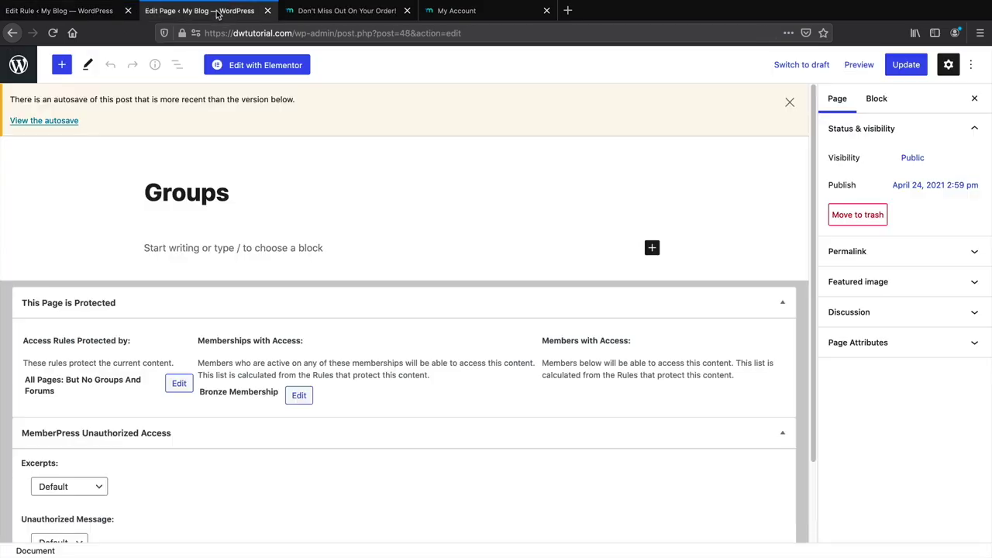
pyautogui.hotkey('ctrl', 'shift', 'Tab')
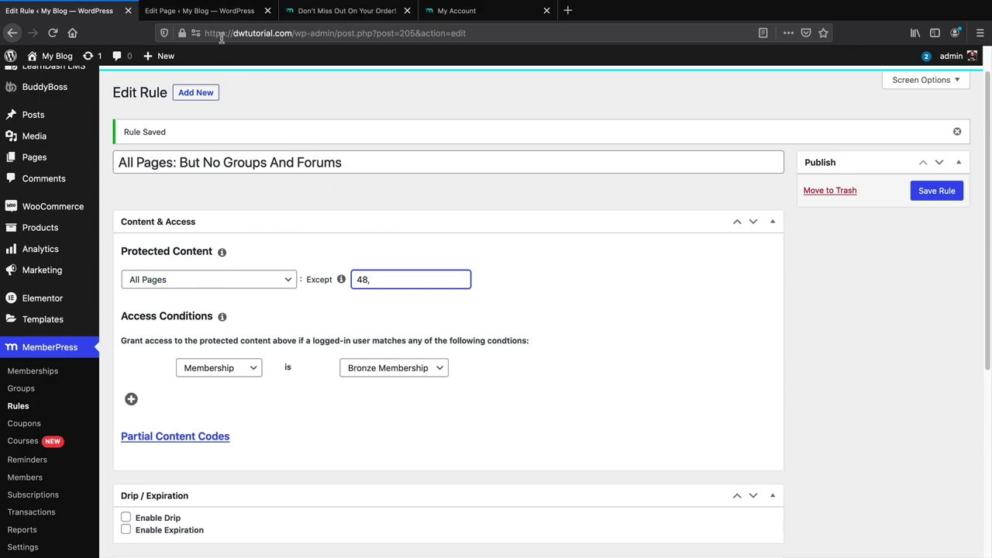
# Look up the Forums page ID, add 51 to the exceptions, and save the rule
pyautogui.click(221, 10)
pyautogui.click(17, 62)
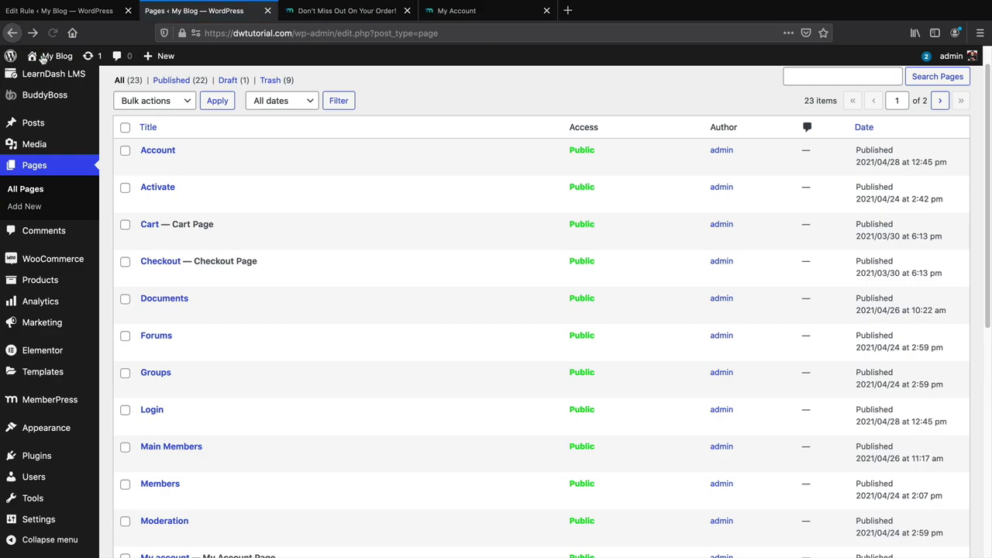
pyautogui.click(148, 351)
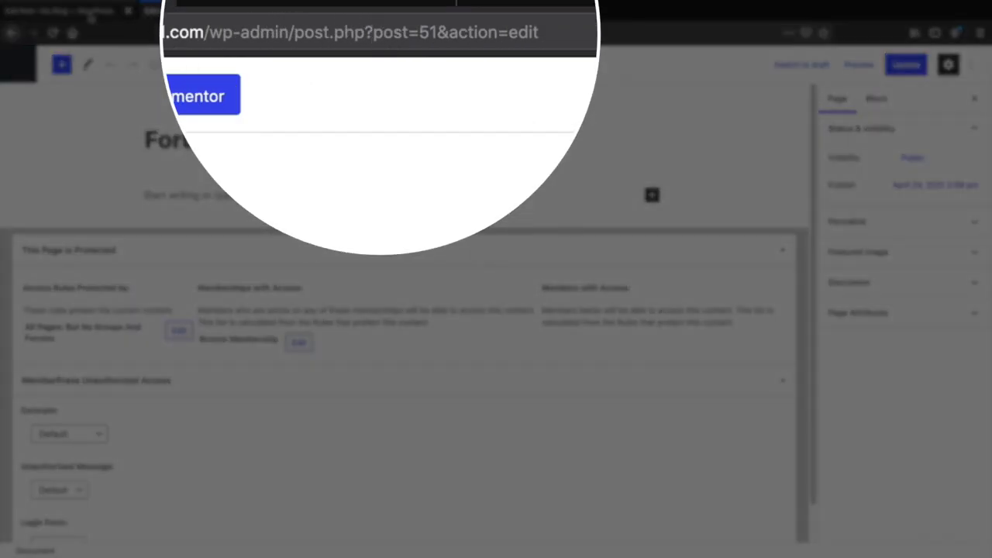
pyautogui.click(92, 12)
pyautogui.write('51')
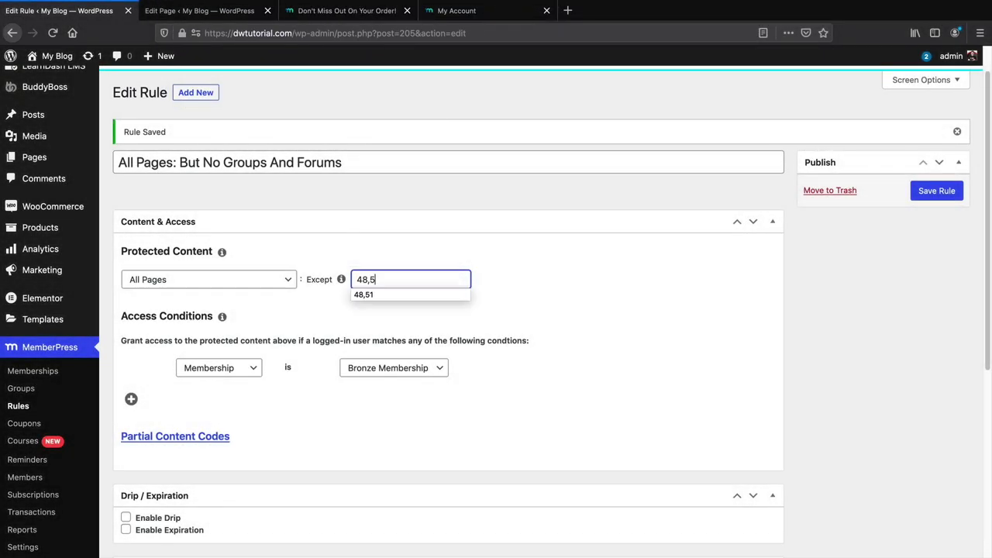
pyautogui.click(477, 254)
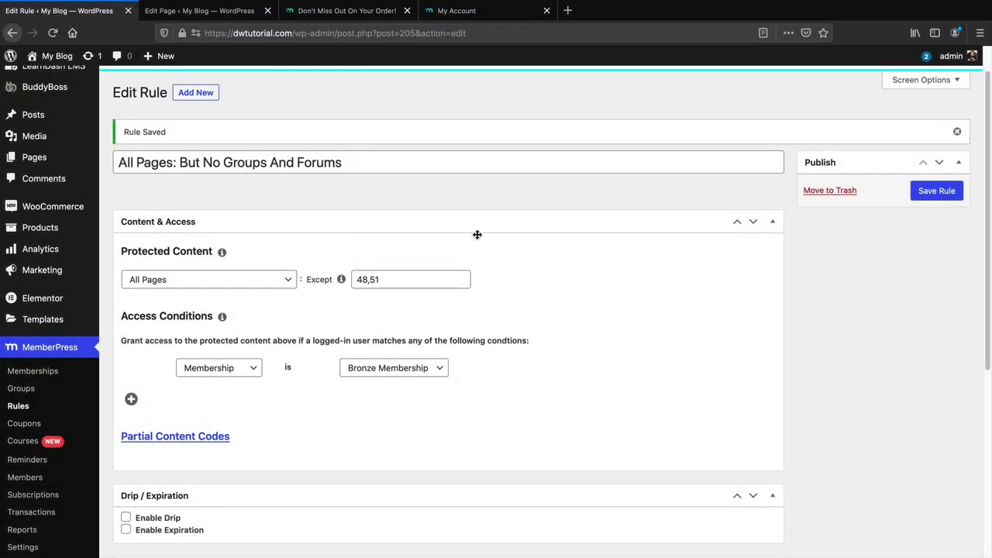
pyautogui.click(940, 191)
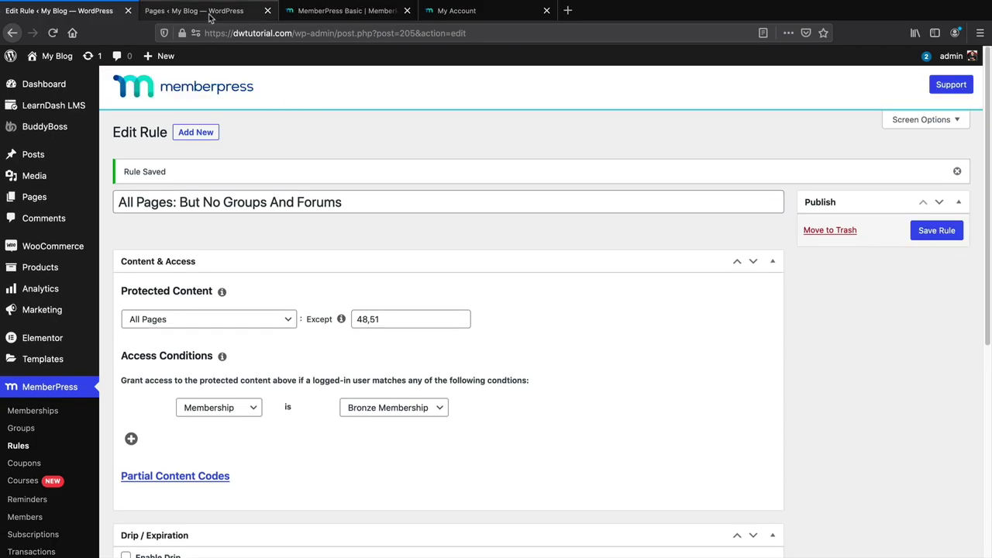
# In the Pages list, check the Access column for Account, Activate, Cart, Checkout and Documents
pyautogui.click(208, 15)
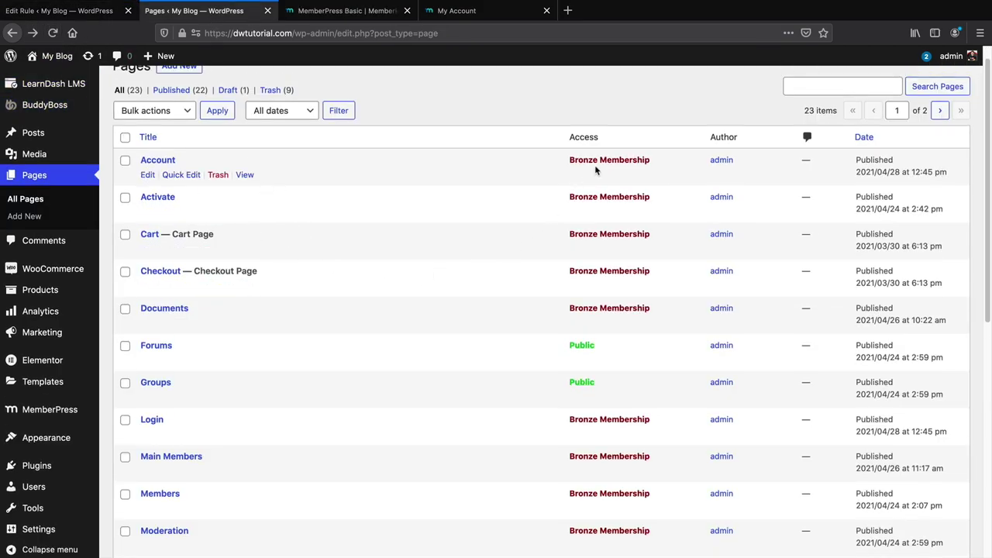
pyautogui.moveTo(577, 160); pyautogui.dragTo(637, 162)
pyautogui.moveTo(588, 198); pyautogui.dragTo(646, 198)
pyautogui.moveTo(588, 234); pyautogui.dragTo(650, 234)
pyautogui.moveTo(572, 267); pyautogui.dragTo(651, 271)
pyautogui.moveTo(589, 308); pyautogui.dragTo(643, 310)
# Check further down that Moderation and Register still require Bronze Membership
pyautogui.scroll(-3, 644, 310)
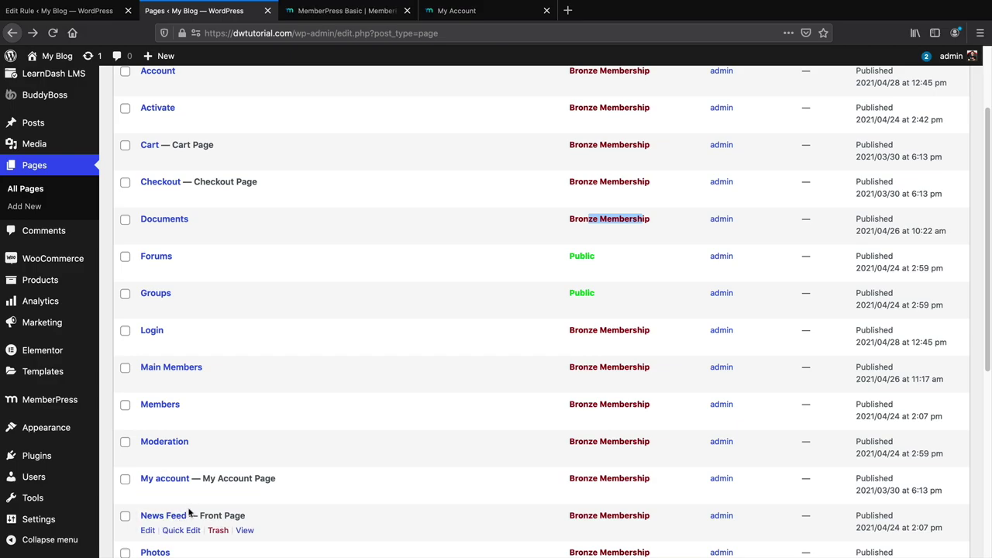
pyautogui.moveTo(583, 441); pyautogui.dragTo(648, 441)
pyautogui.scroll(2, 476, 261)
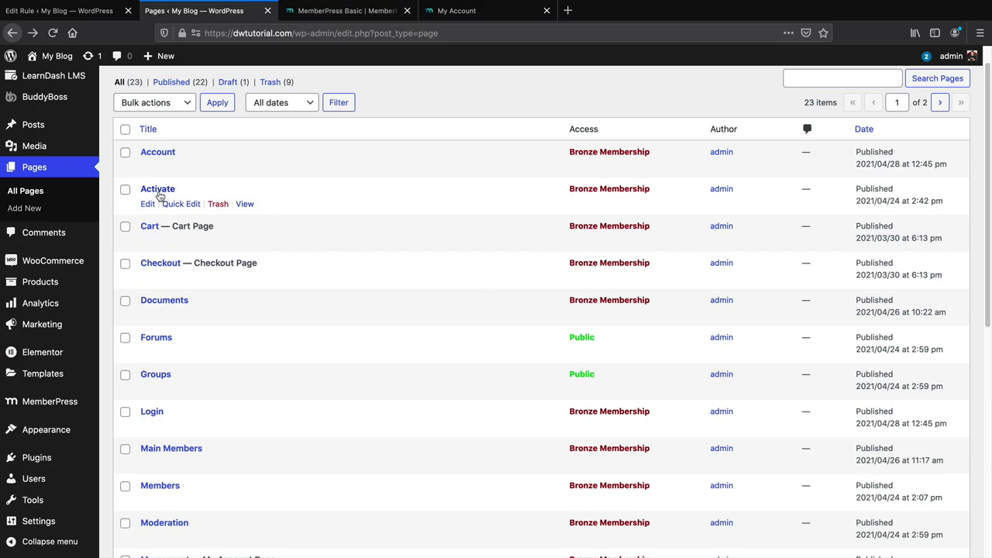
pyautogui.scroll(-8, 183, 220)
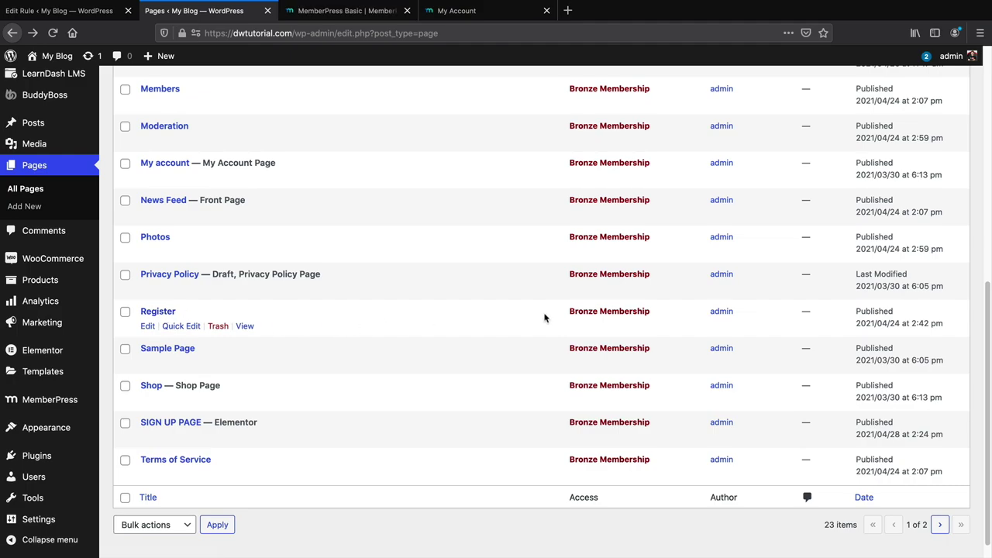
pyautogui.moveTo(571, 313); pyautogui.dragTo(660, 316)
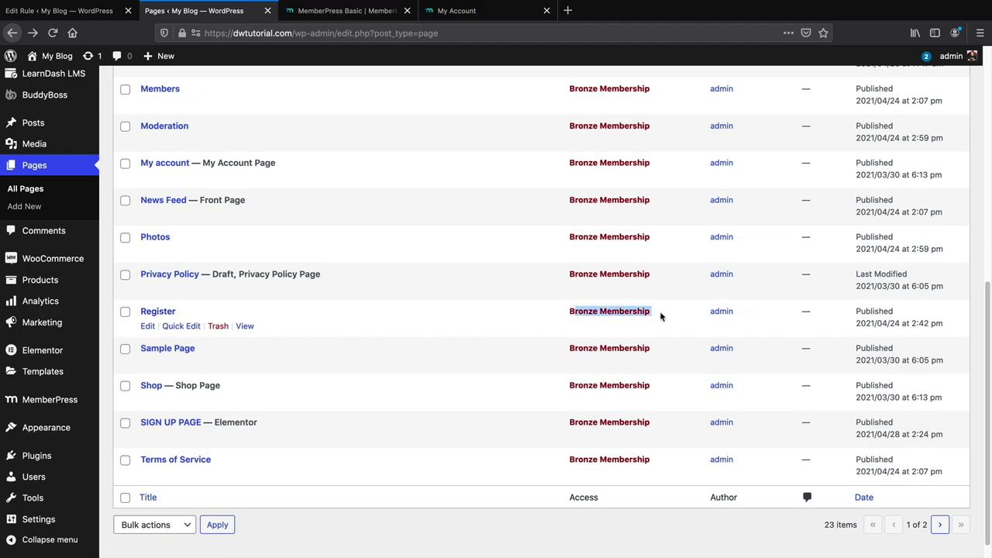
pyautogui.tripleClick(650, 316)
pyautogui.rightClick(244, 327)
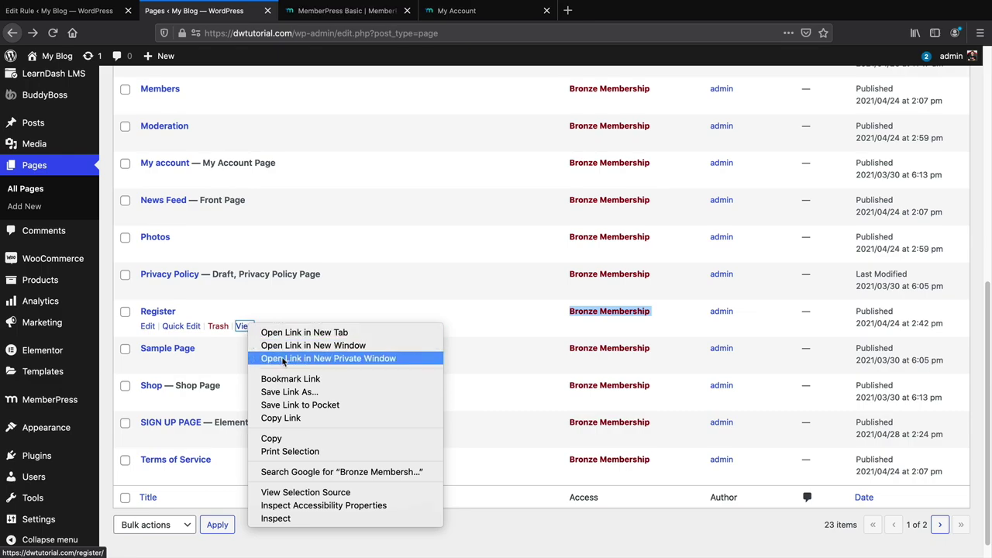
pyautogui.click(284, 359)
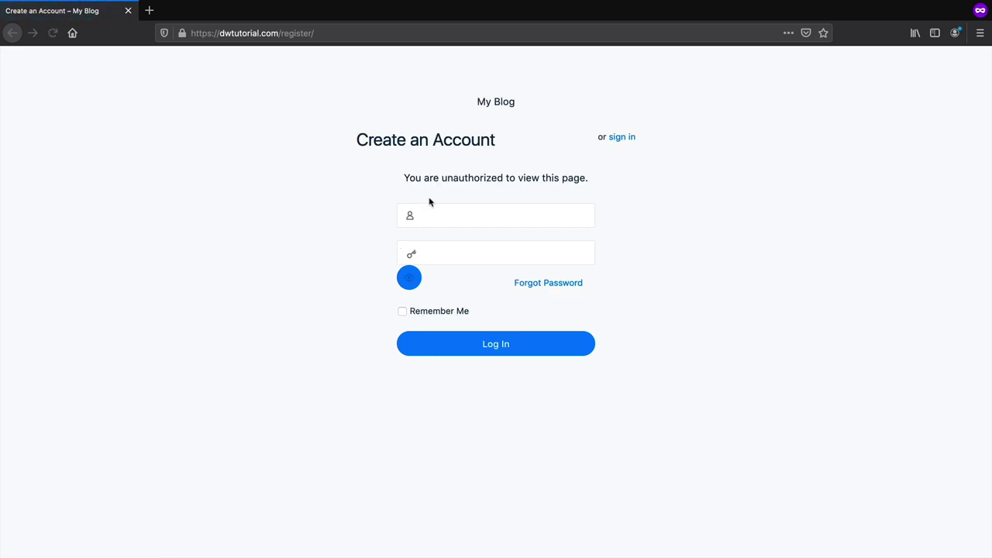
pyautogui.moveTo(410, 174); pyautogui.dragTo(586, 174)
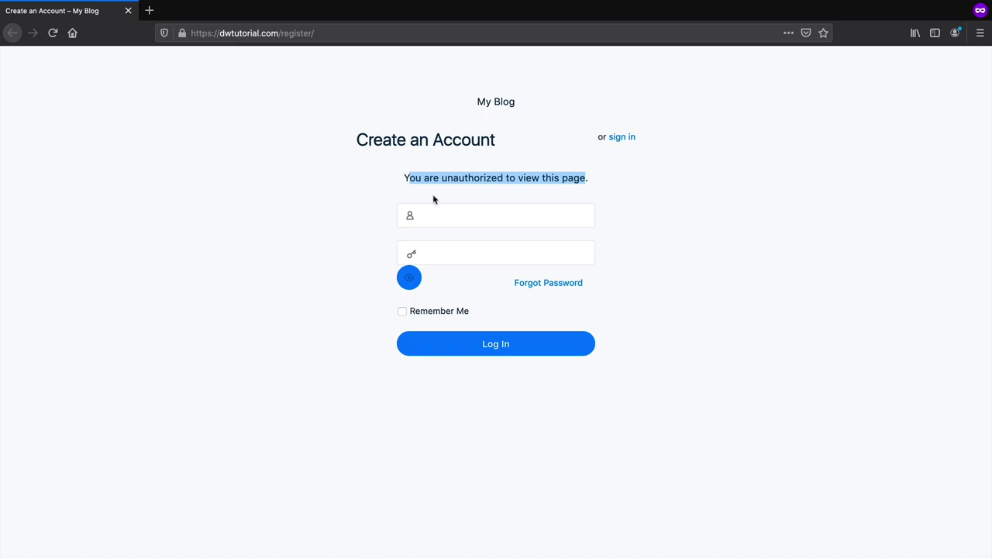
pyautogui.hotkey('ctrl', 'Left')
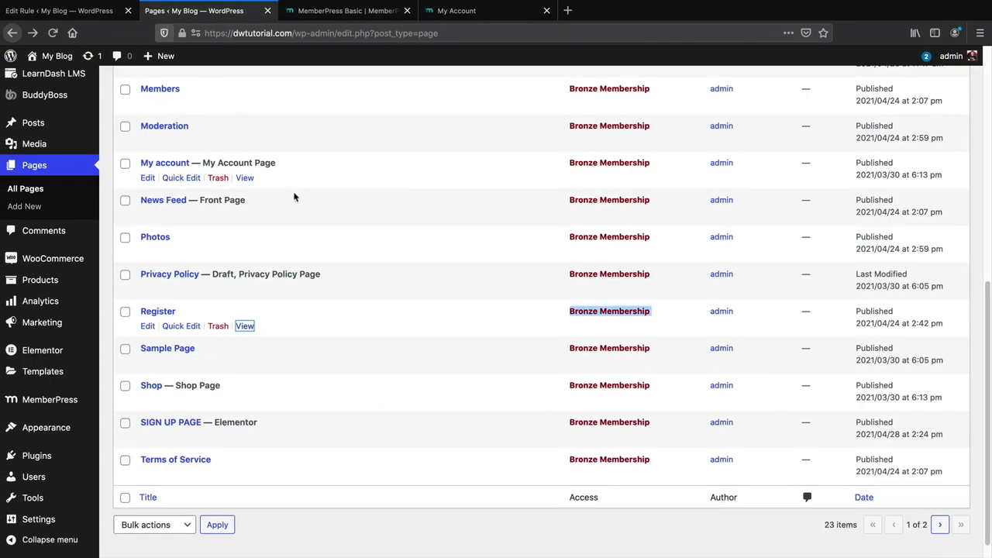
# Look up the Register page ID and append ',42' to the rule's exceptions
pyautogui.click(148, 326)
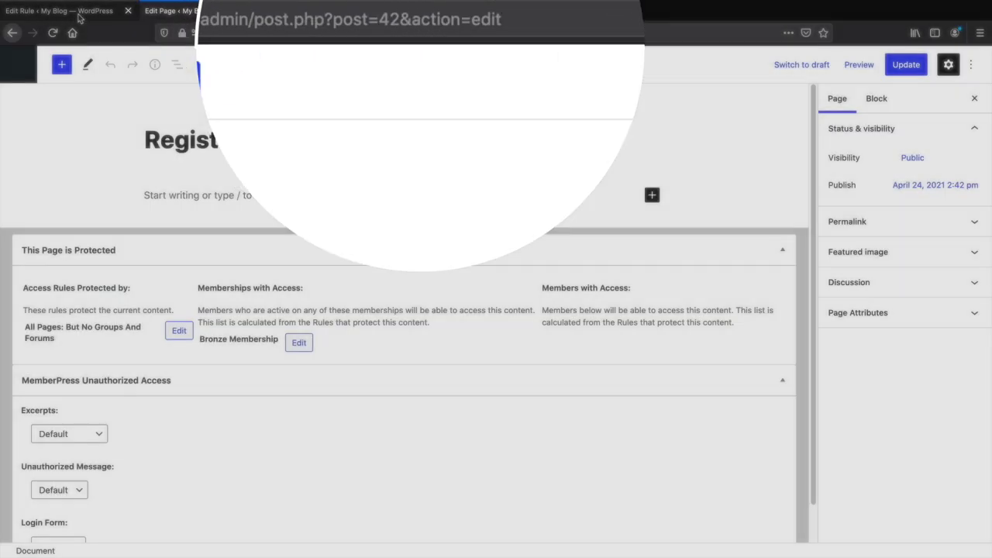
pyautogui.click(78, 17)
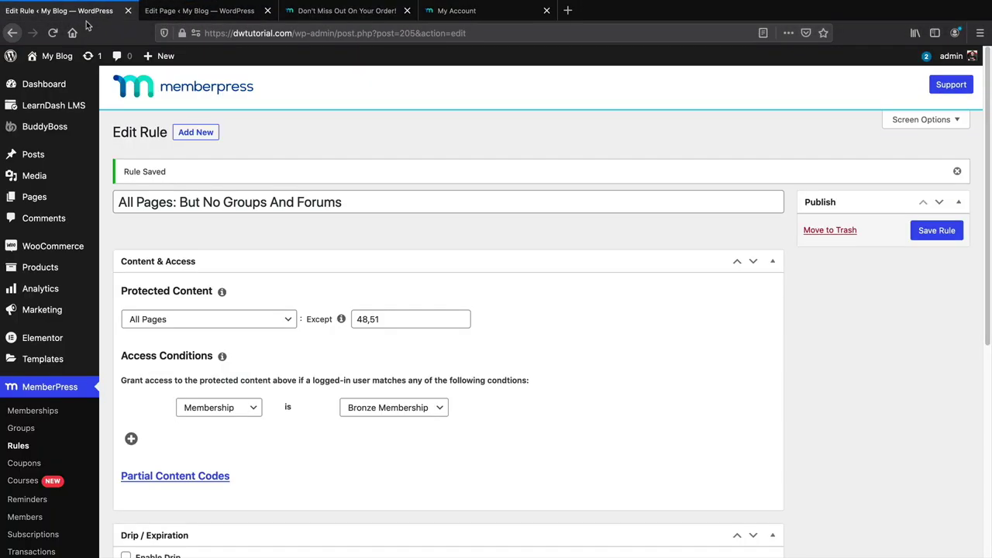
pyautogui.click(406, 318)
pyautogui.write(',42')
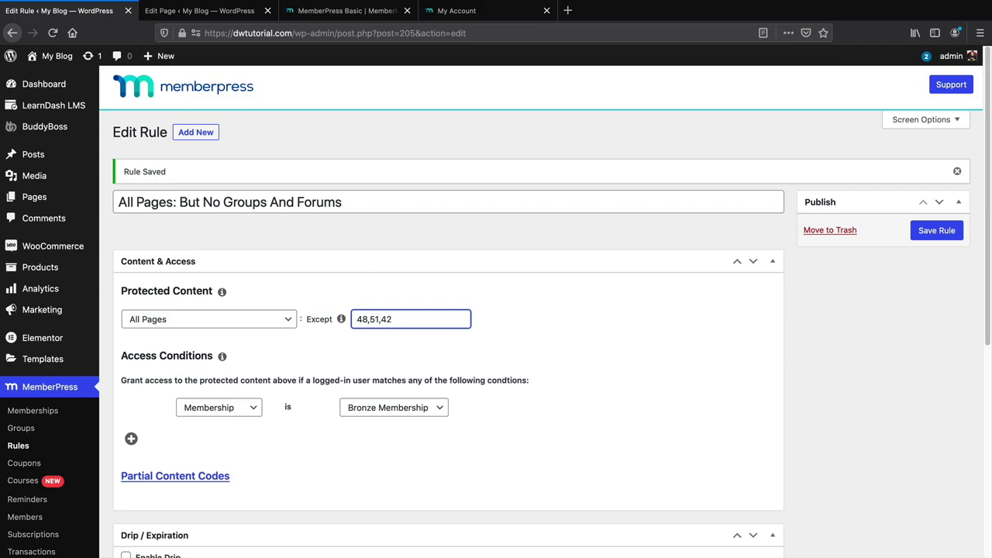
# Look up the Activate and Login page IDs, adding a comma to the exceptions
pyautogui.click(199, 11)
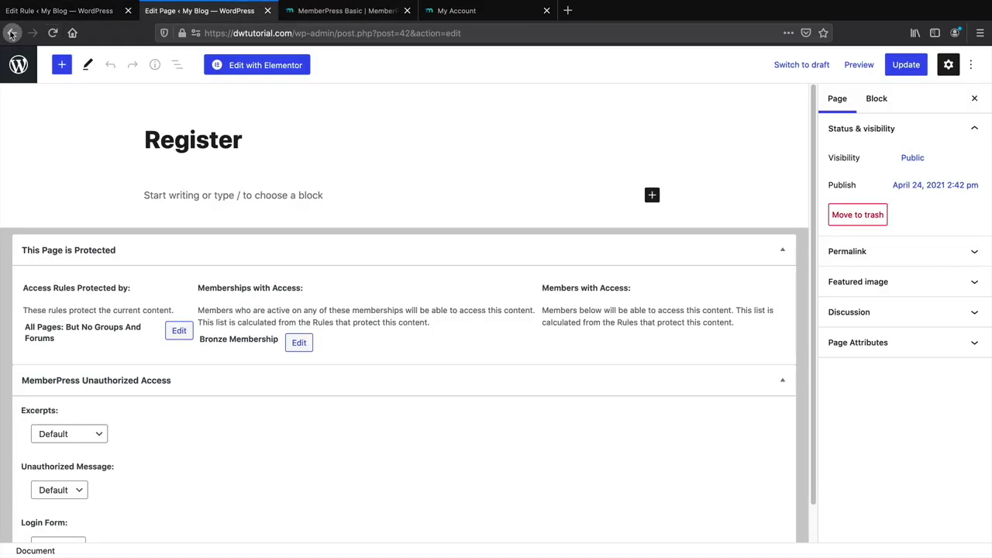
pyautogui.click(13, 33)
pyautogui.scroll(5, 215, 322)
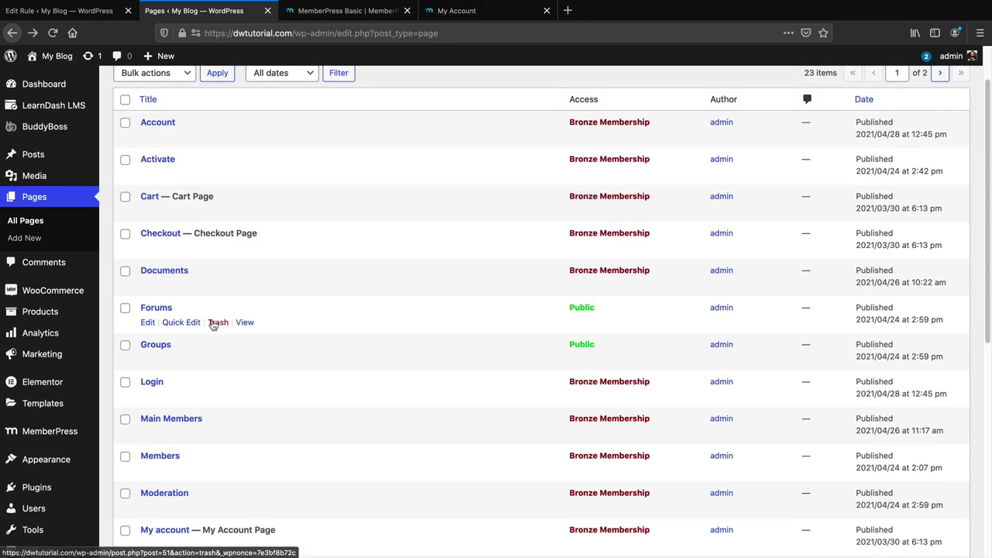
pyautogui.click(148, 174)
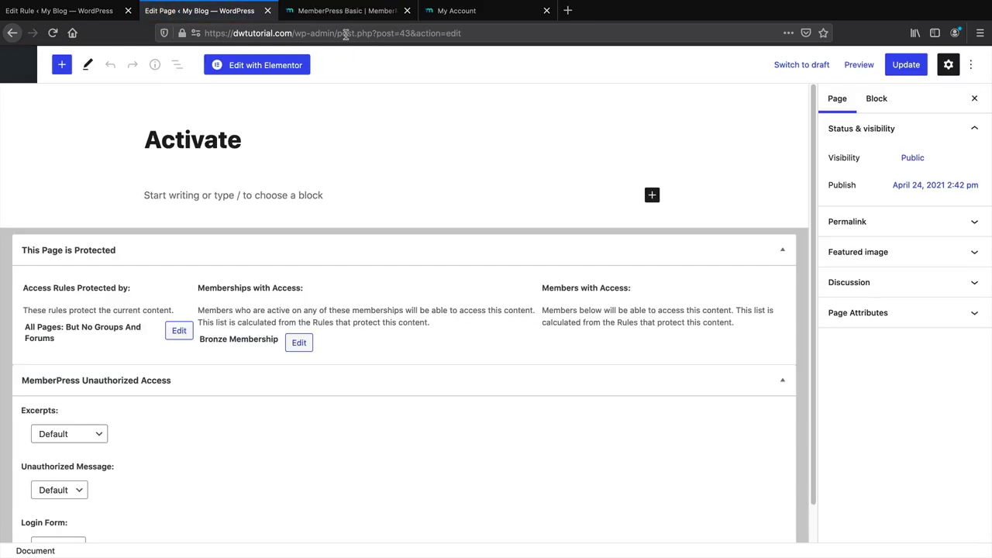
pyautogui.click(91, 13)
pyautogui.write(',51,42,43')
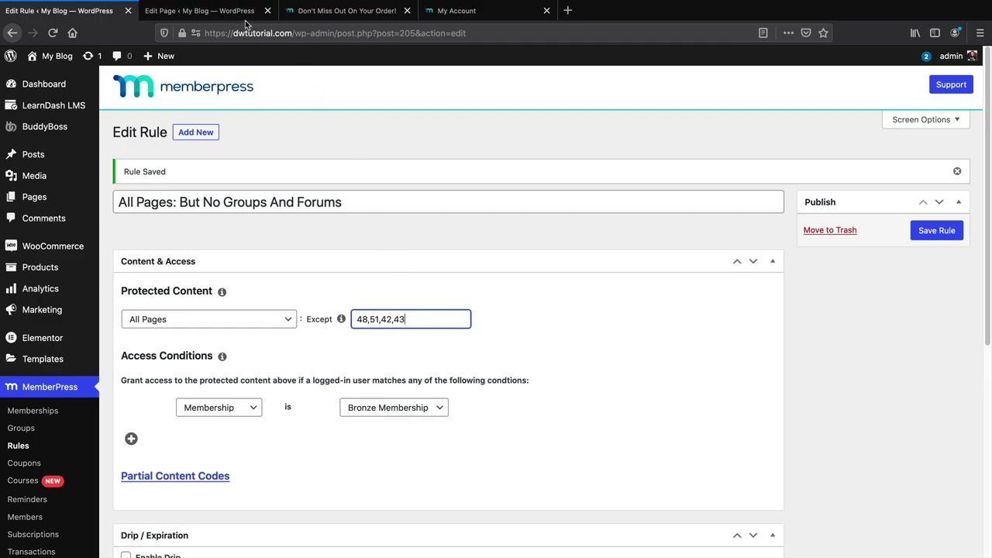
pyautogui.click(232, 12)
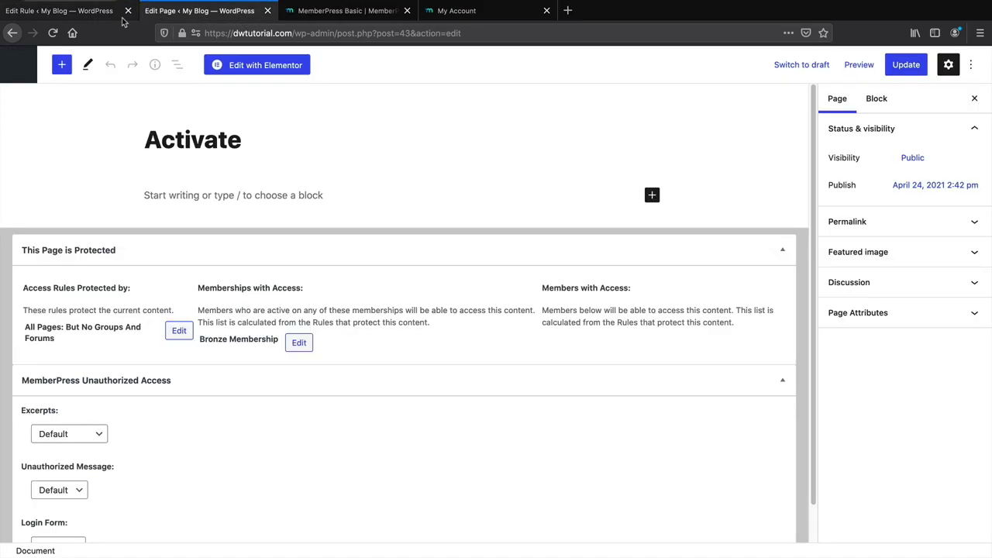
pyautogui.click(12, 33)
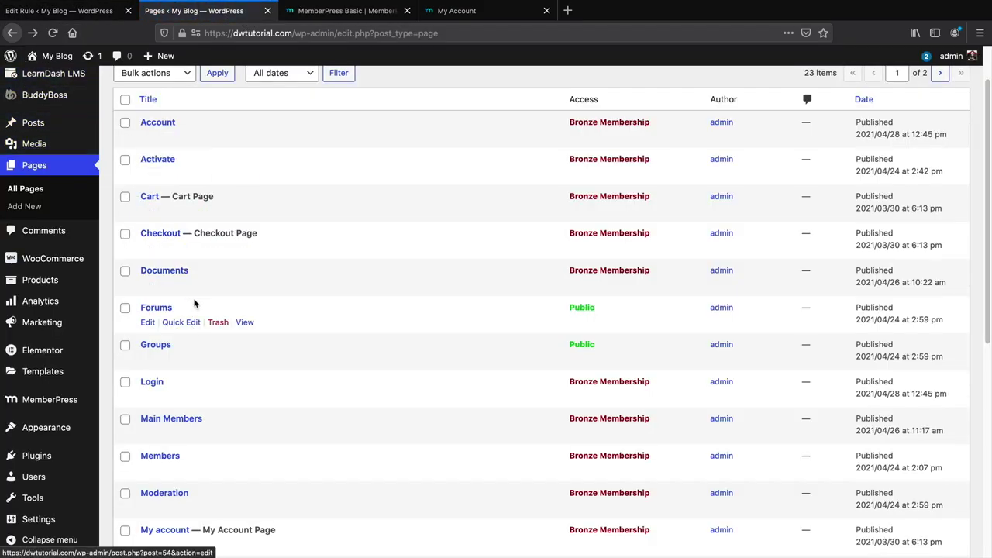
pyautogui.scroll(-2, 186, 321)
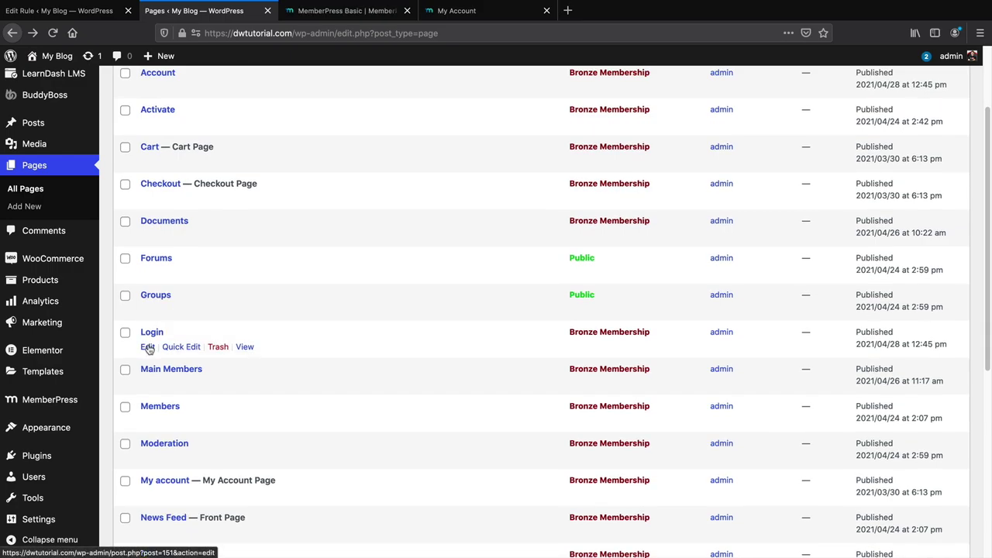
pyautogui.click(148, 347)
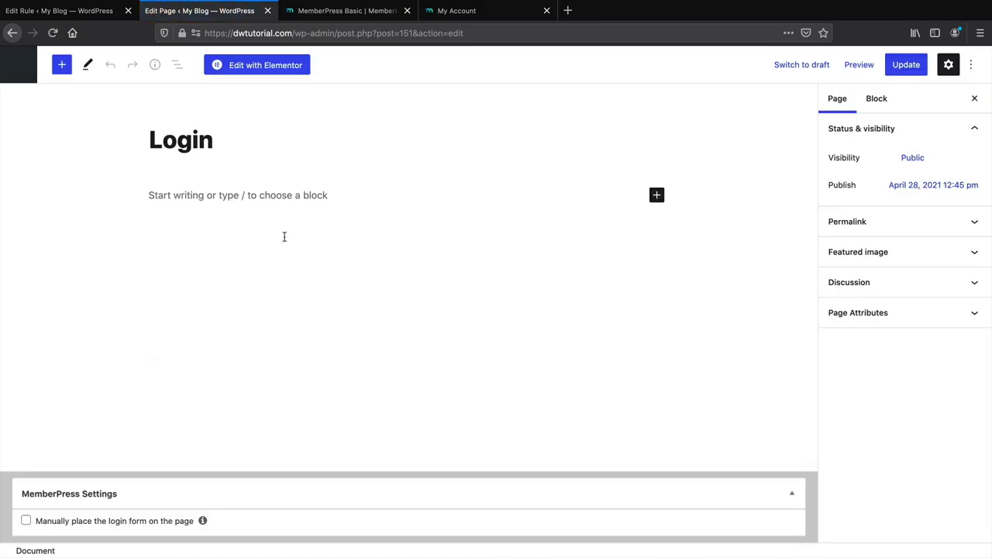
pyautogui.click(83, 17)
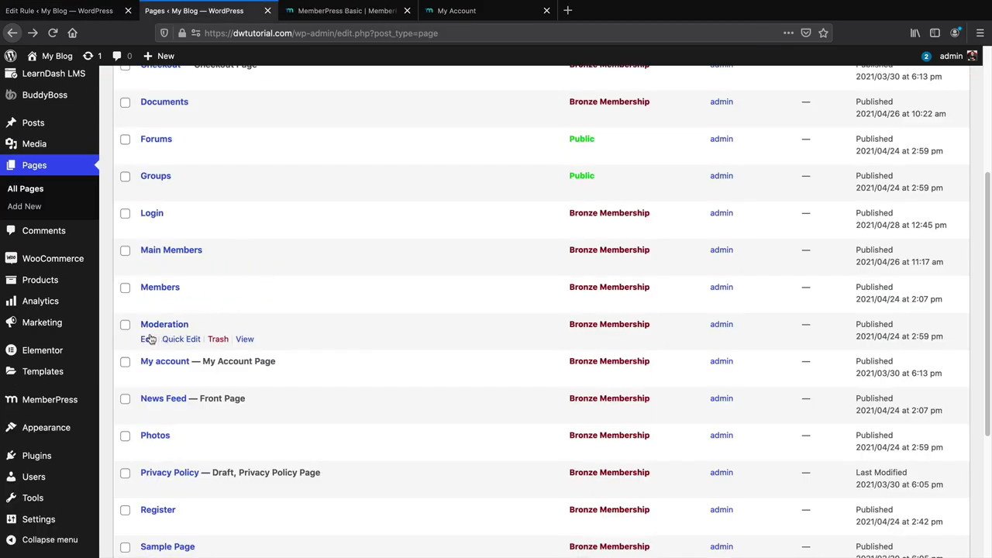
# Look up the Moderation page ID, append 50 to the exceptions, and save the rule
pyautogui.click(147, 340)
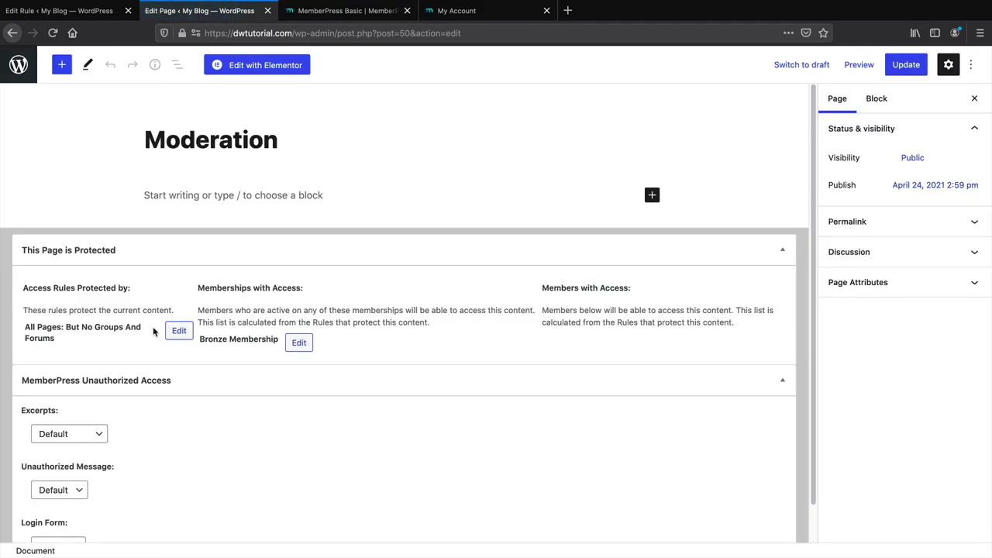
pyautogui.click(113, 13)
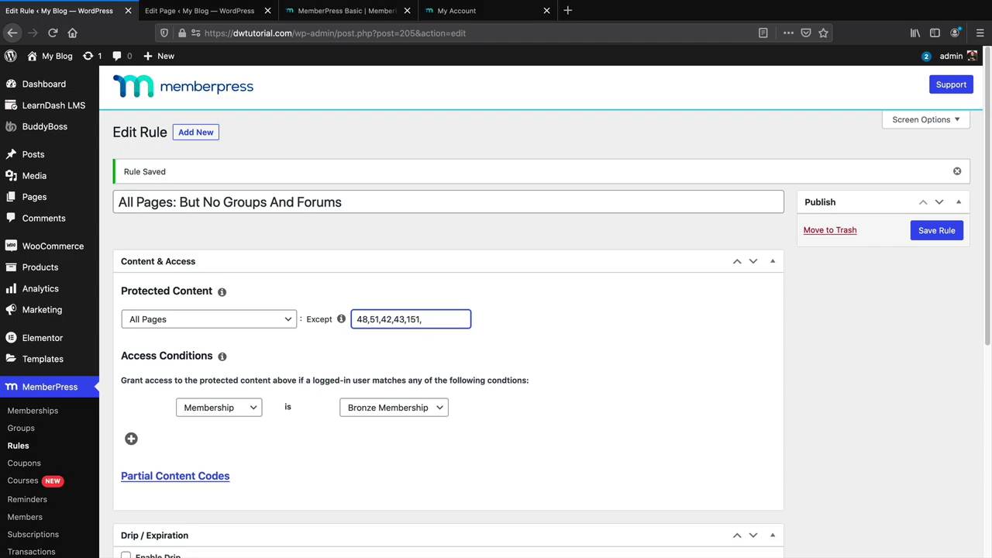
pyautogui.write('50')
pyautogui.click(941, 232)
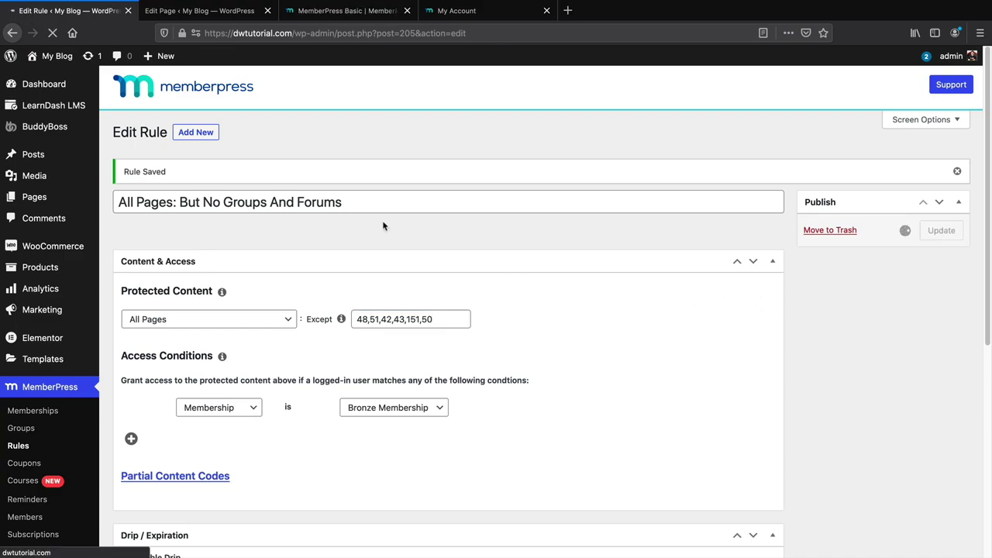
# Return to the Pages list
pyautogui.click(228, 14)
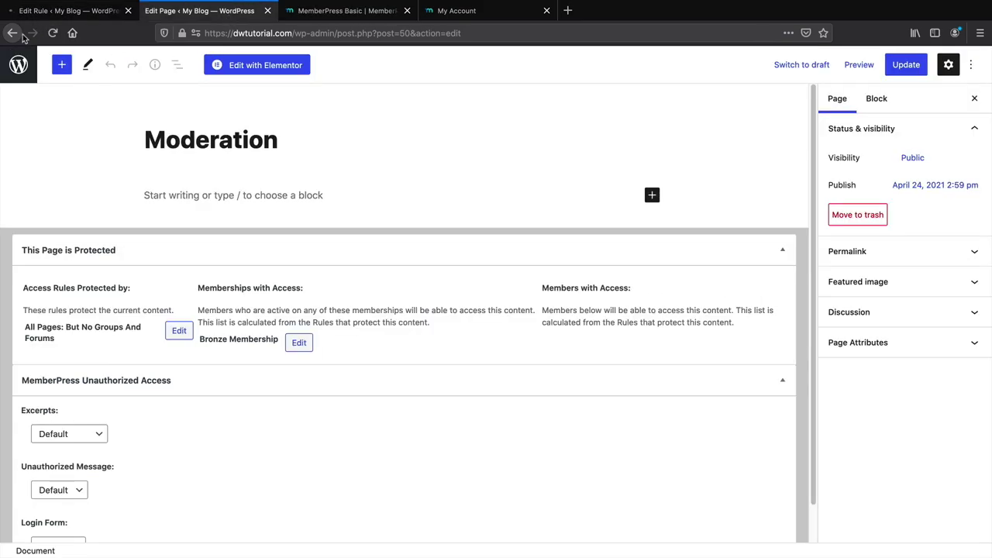
pyautogui.click(13, 33)
pyautogui.click(62, 11)
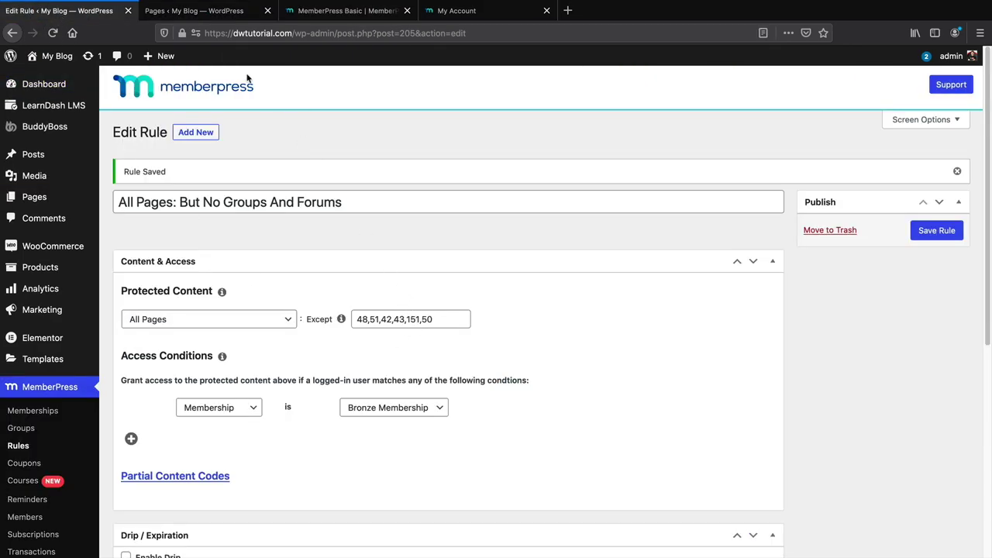
pyautogui.click(194, 11)
pyautogui.scroll(3, 321, 414)
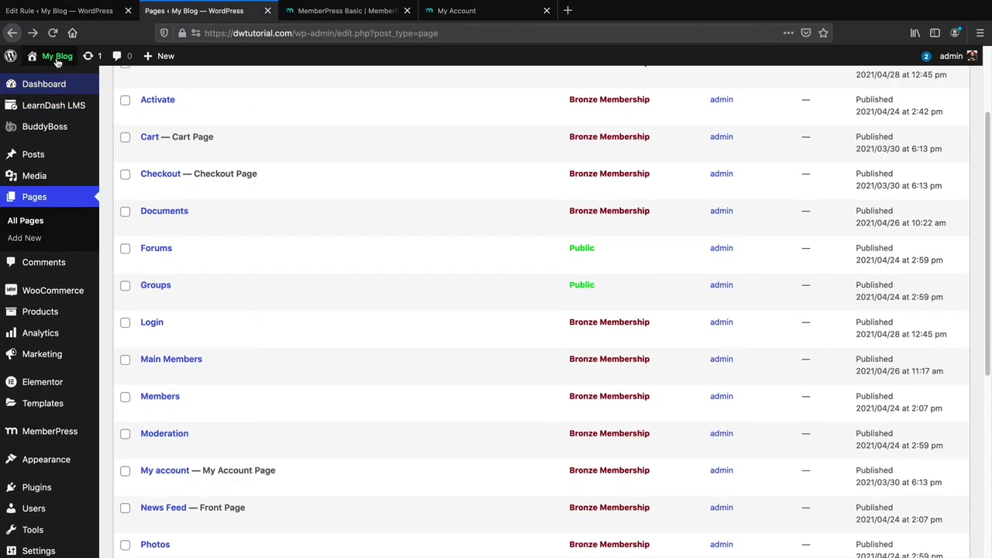
# Reload the Pages list to see the exempted pages marked Public
pyautogui.click(54, 34)
pyautogui.moveTo(218, 267)
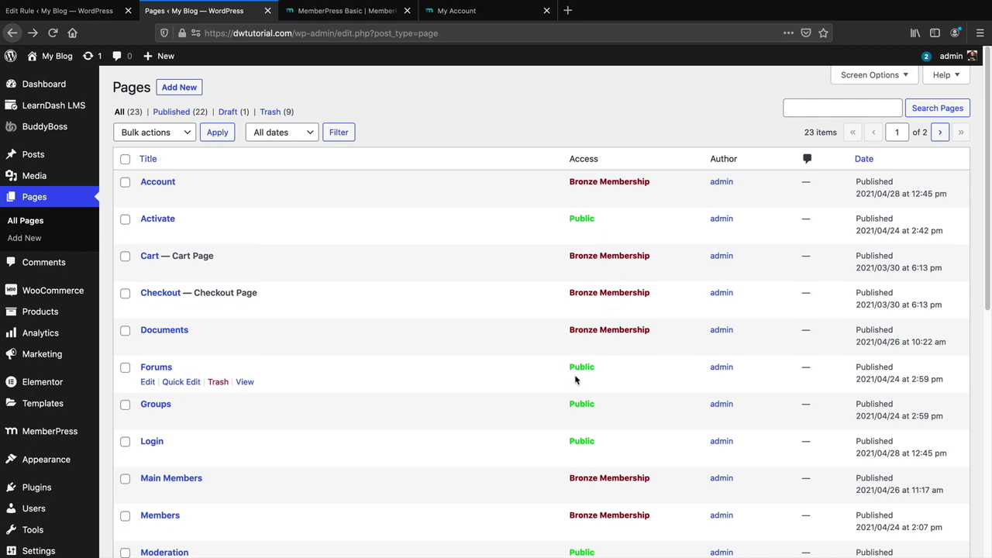
pyautogui.scroll(-3, 587, 429)
pyautogui.scroll(-5, 574, 428)
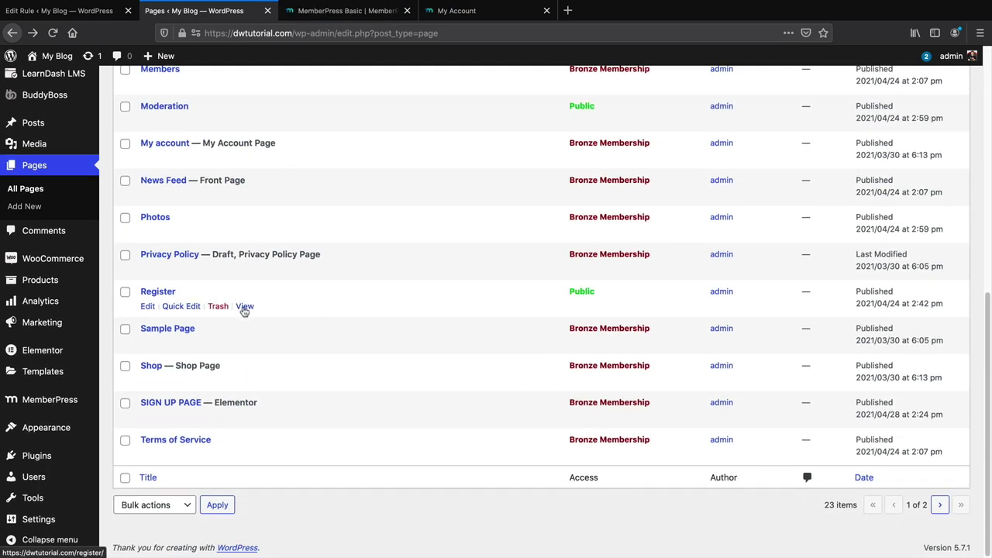
# View the Register page in a private window, confirm its Create an Account form, then close it
pyautogui.rightClick(243, 309)
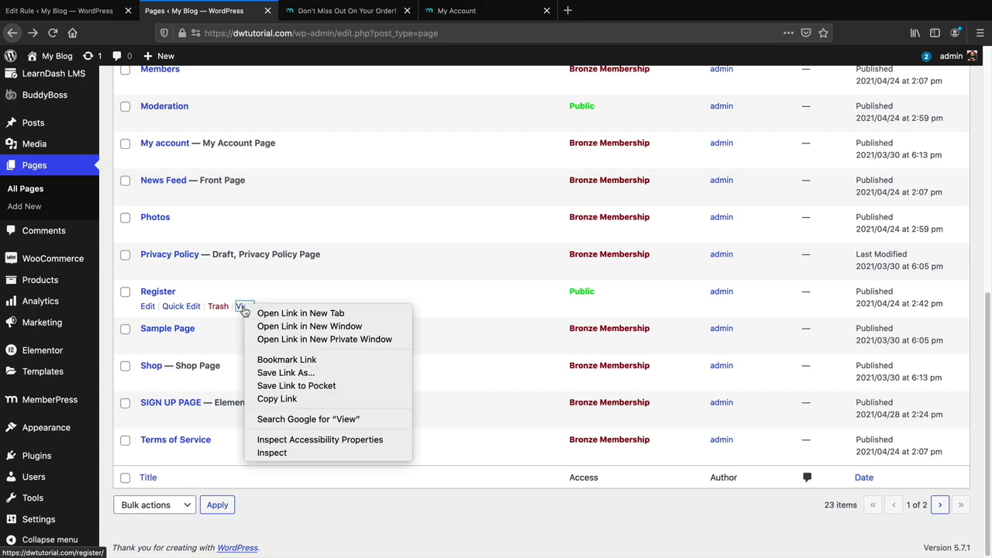
pyautogui.click(275, 339)
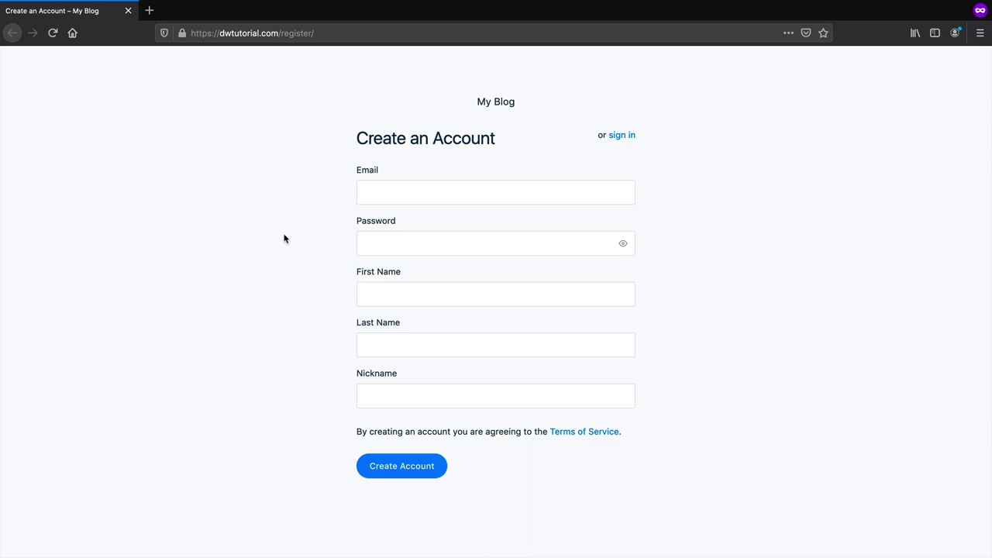
pyautogui.click(129, 11)
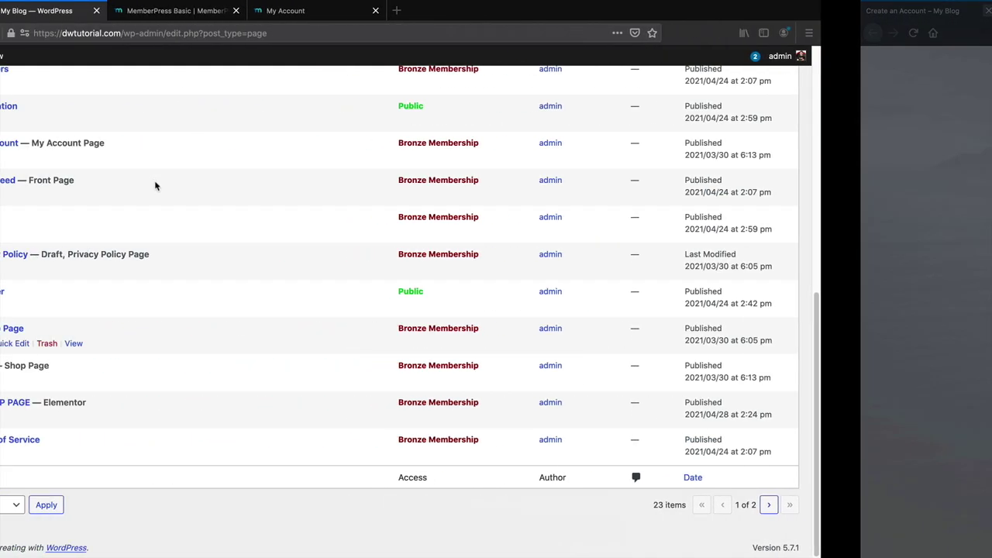
# Confirm the Forums and Groups pages show Public access, then return to the rule editor
pyautogui.scroll(3, 349, 335)
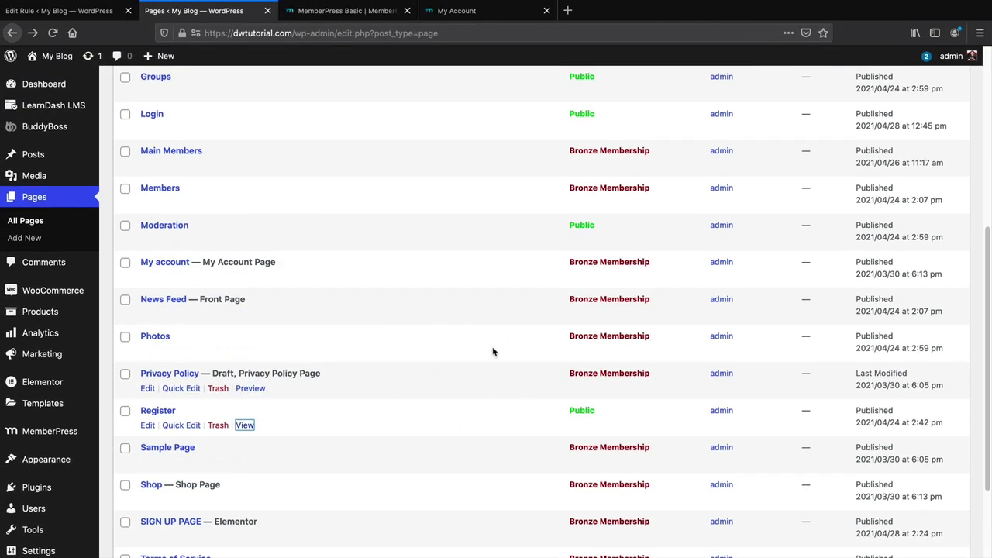
pyautogui.scroll(3, 492, 349)
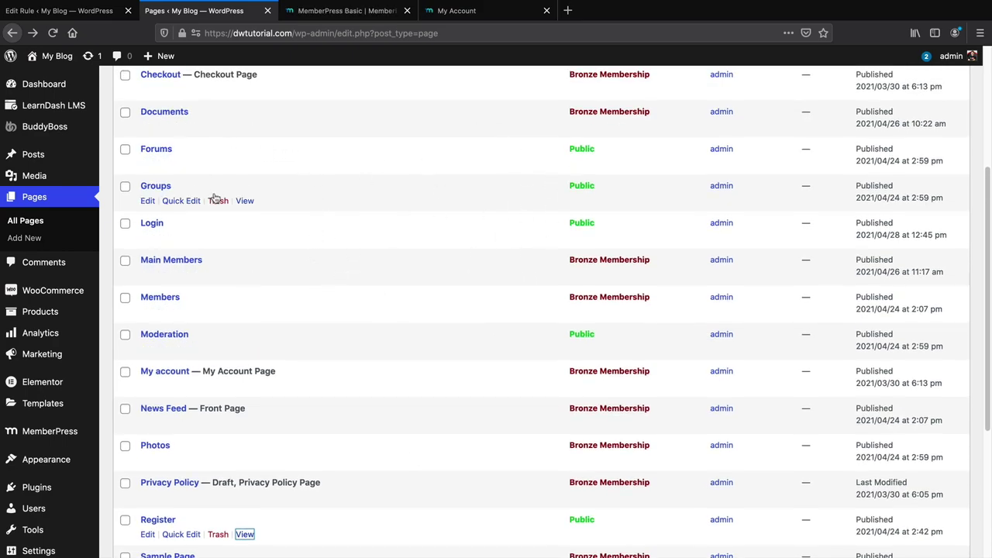
pyautogui.scroll(1, 229, 241)
pyautogui.scroll(1, 231, 244)
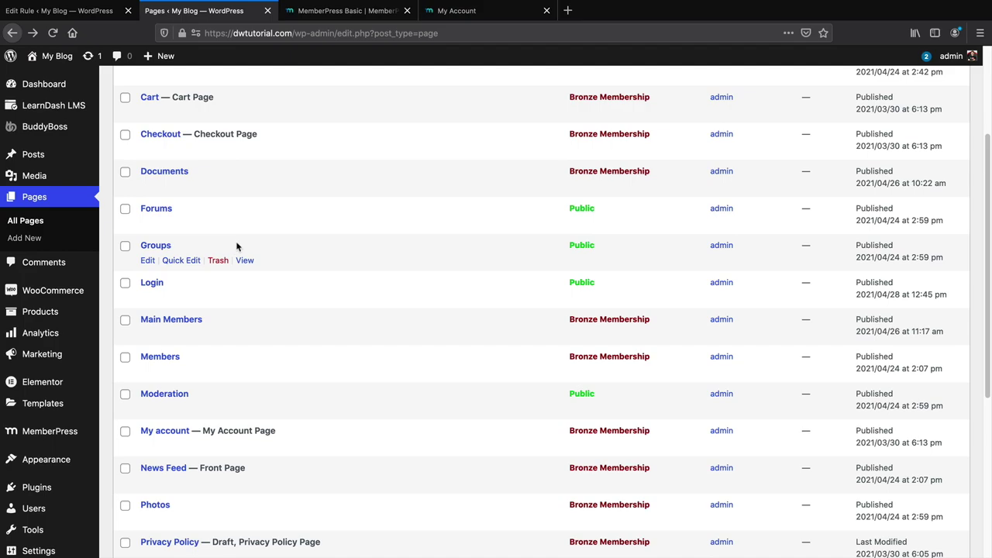
pyautogui.scroll(3, 342, 331)
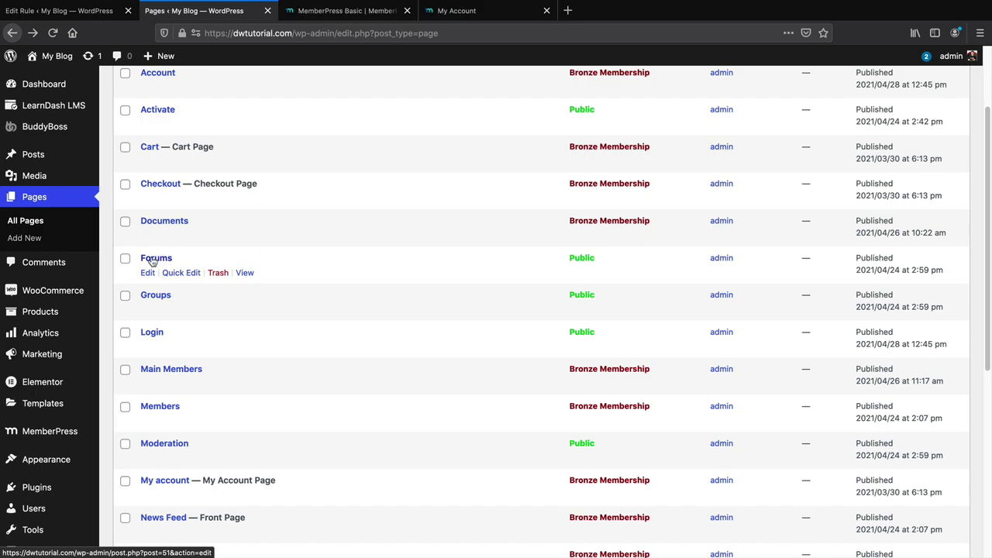
pyautogui.doubleClick(594, 258)
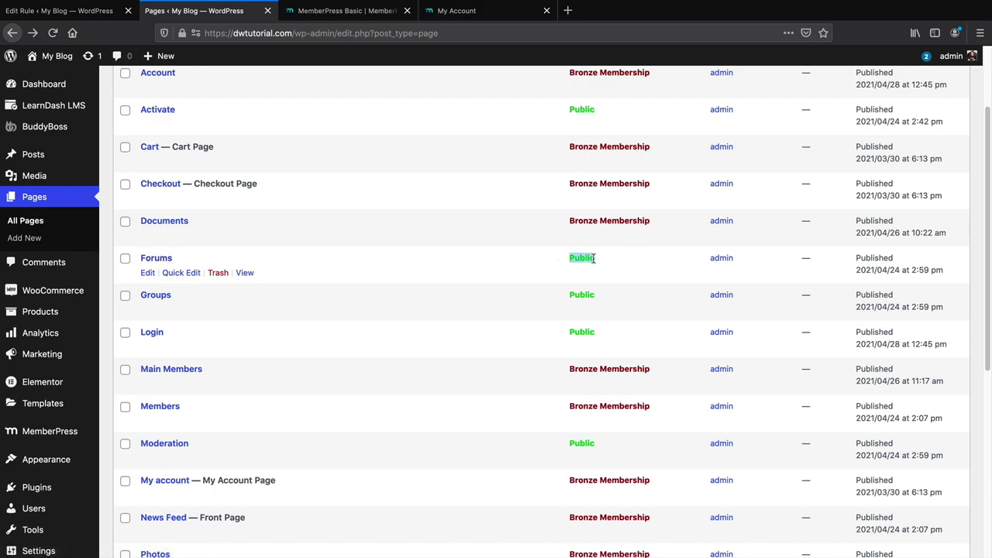
pyautogui.doubleClick(594, 300)
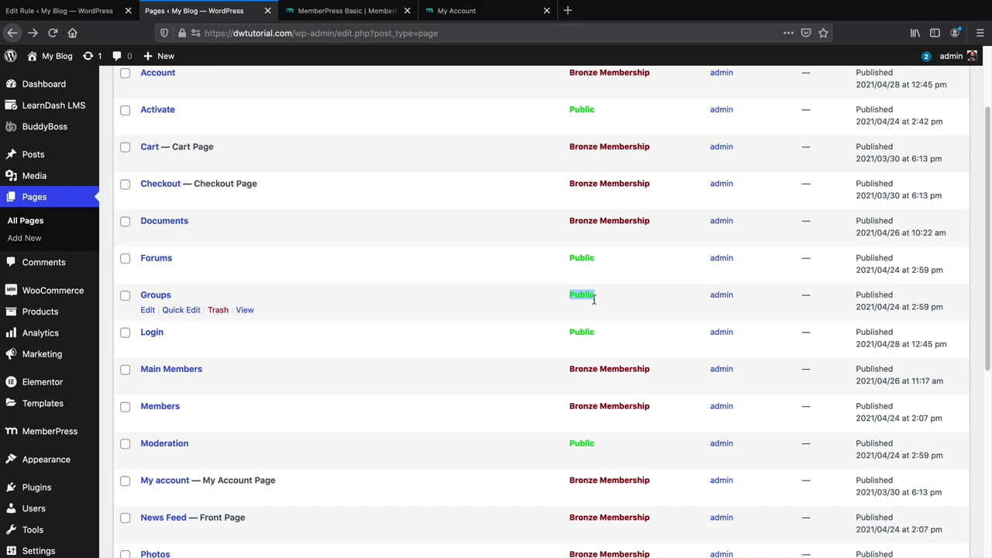
pyautogui.click(589, 256)
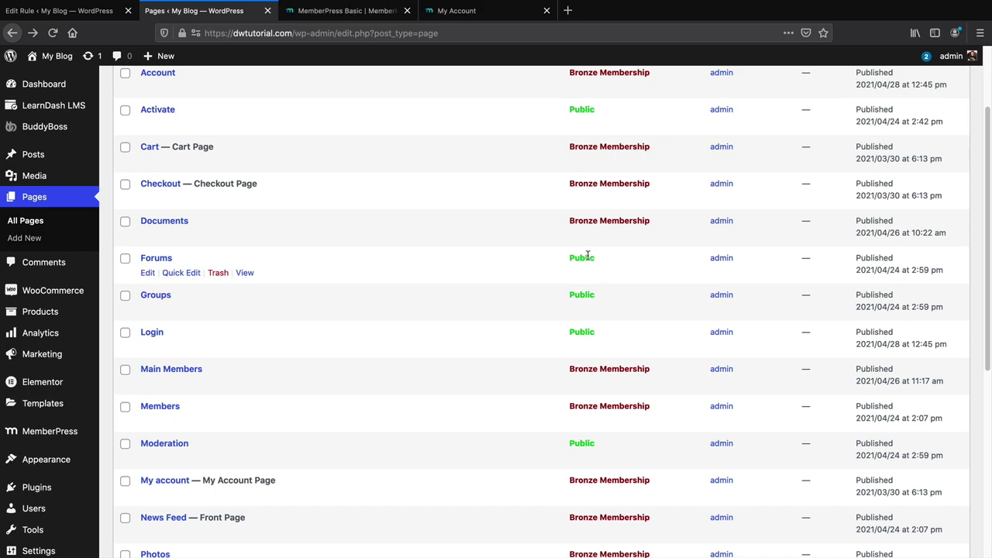
pyautogui.doubleClick(589, 258)
pyautogui.doubleClick(581, 295)
pyautogui.doubleClick(585, 260)
pyautogui.doubleClick(581, 295)
pyautogui.click(70, 13)
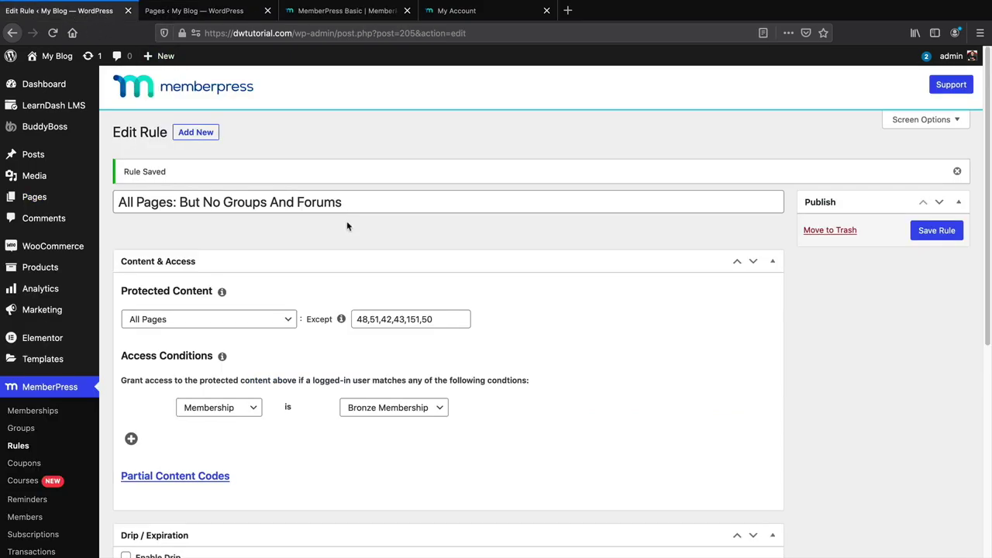
# Copy excepted page IDs 42,43,151,50 from the rule and go to the MemberPress Rules list
pyautogui.scroll(-1, 264, 341)
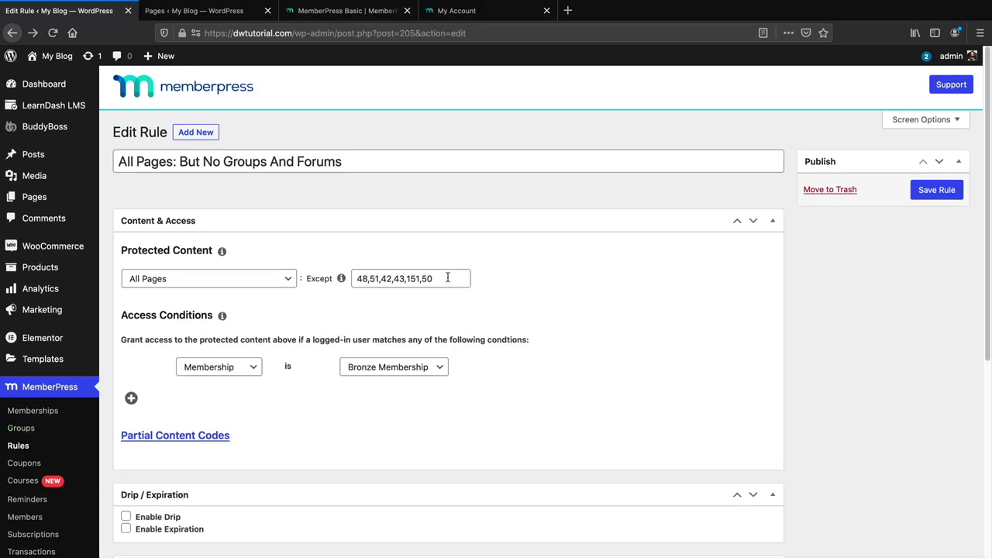
pyautogui.click(435, 278)
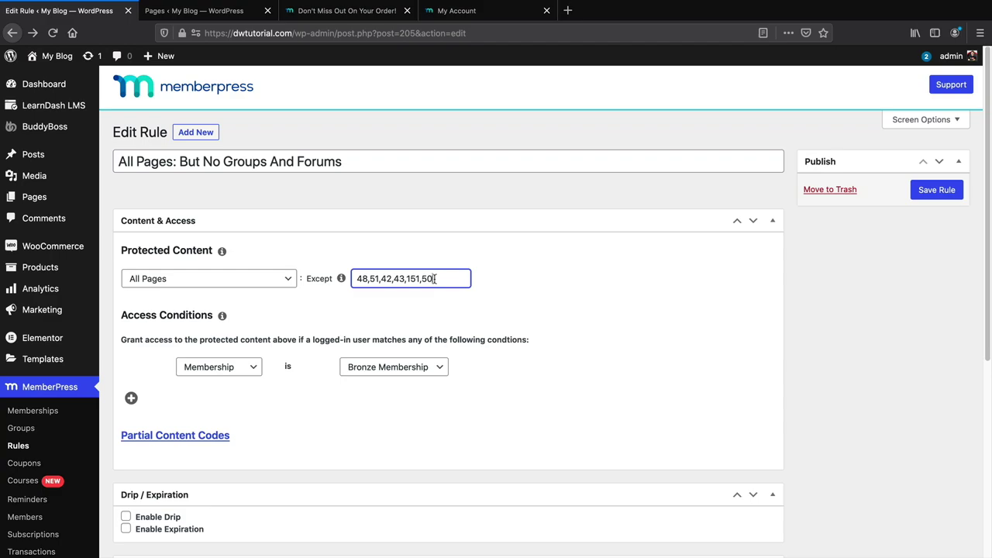
pyautogui.moveTo(435, 279); pyautogui.dragTo(379, 278)
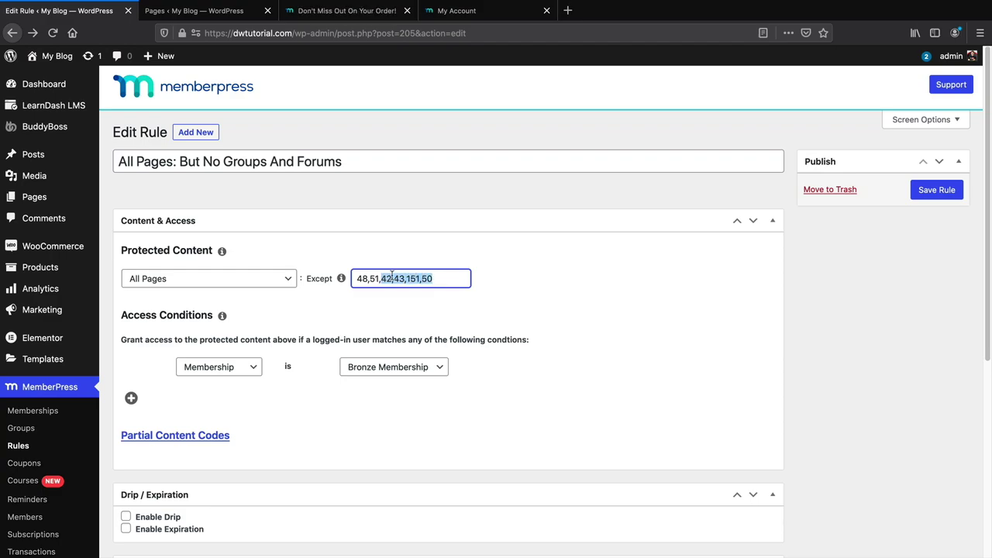
pyautogui.rightClick(393, 272)
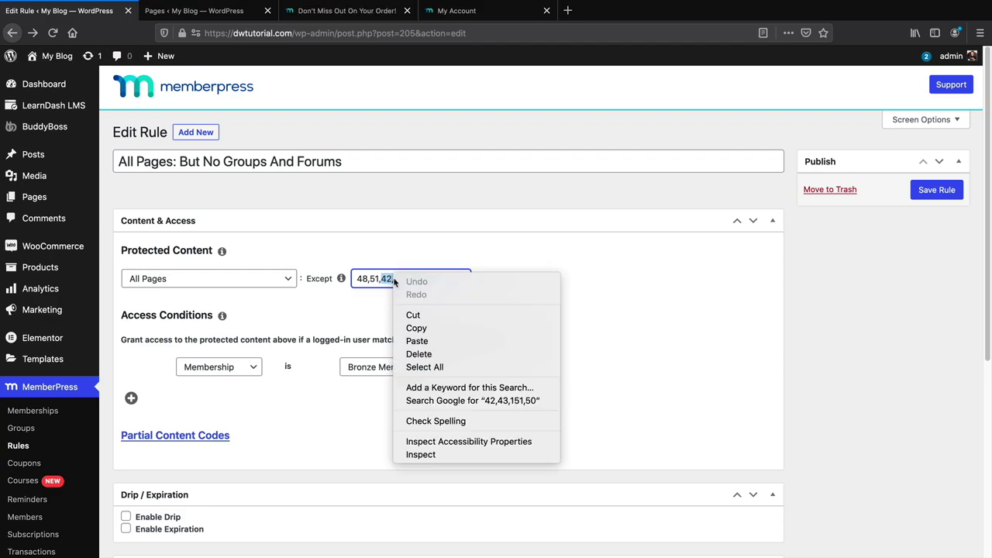
pyautogui.click(416, 329)
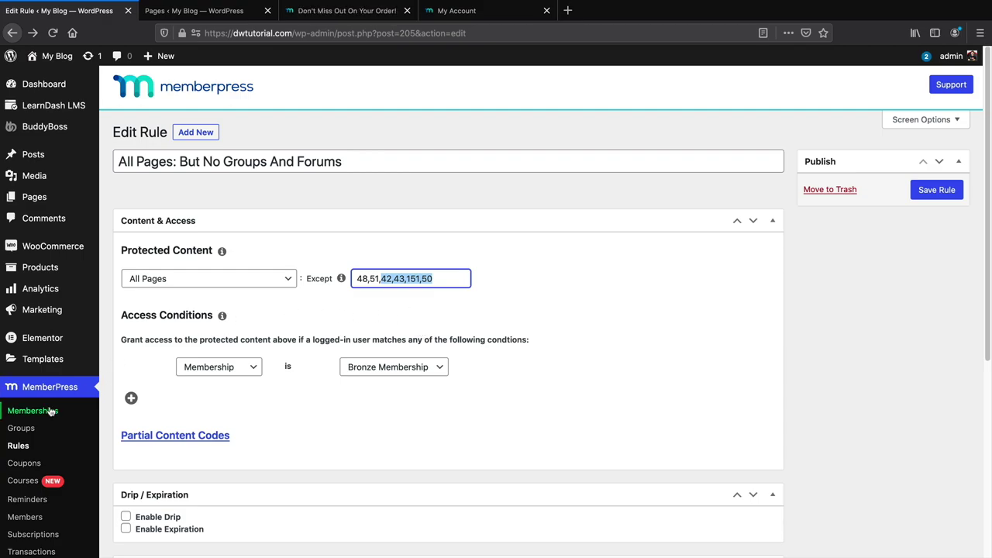
pyautogui.click(20, 448)
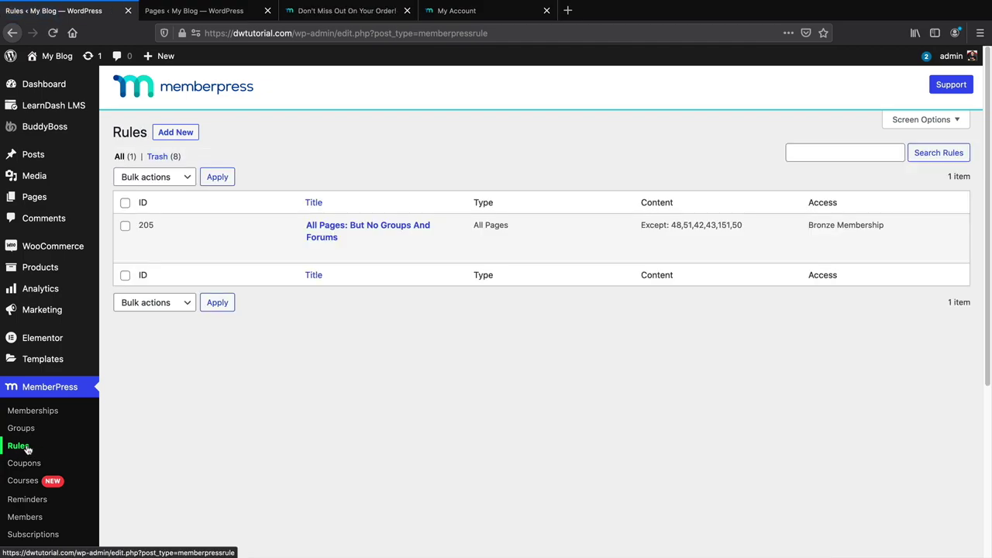
pyautogui.moveTo(354, 226)
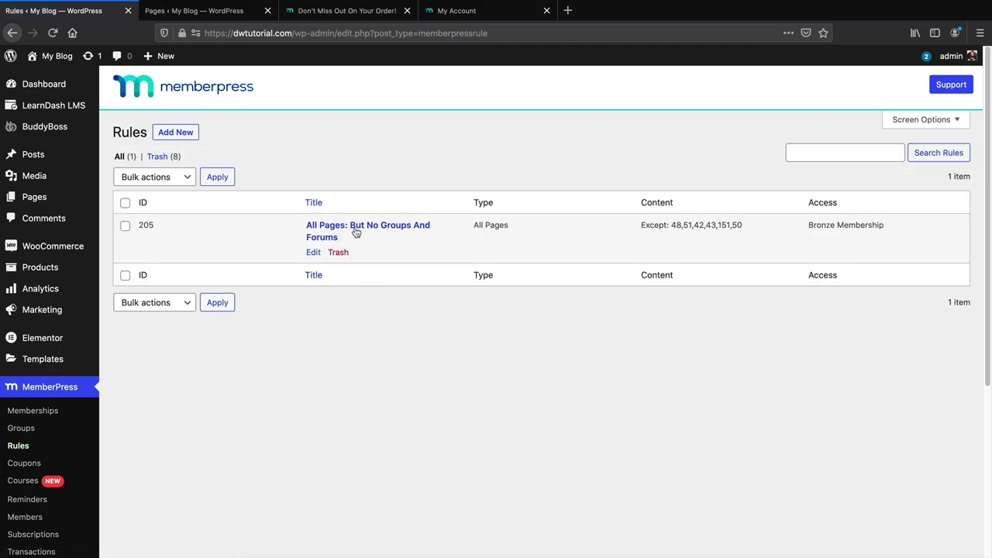
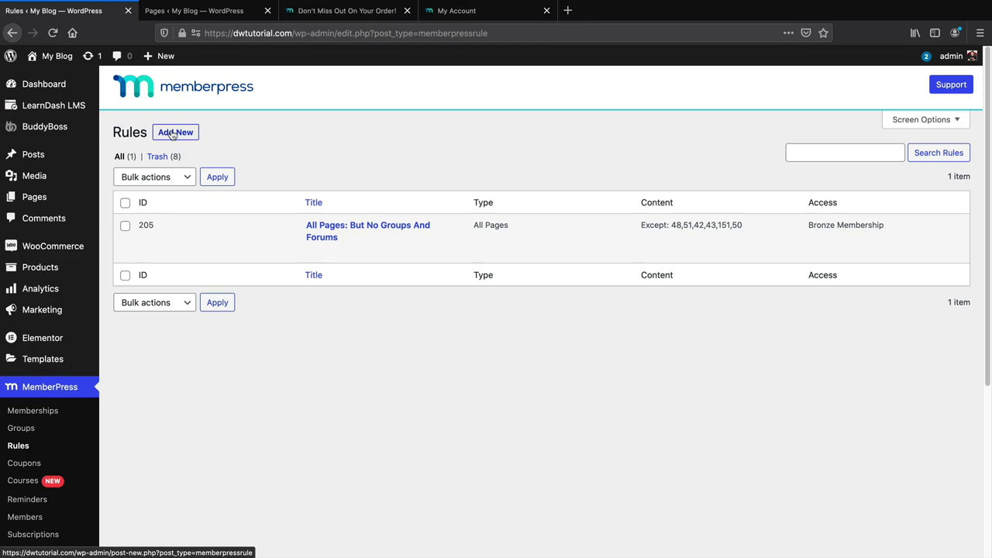
# Start a new access rule and begin editing its title
pyautogui.click(176, 134)
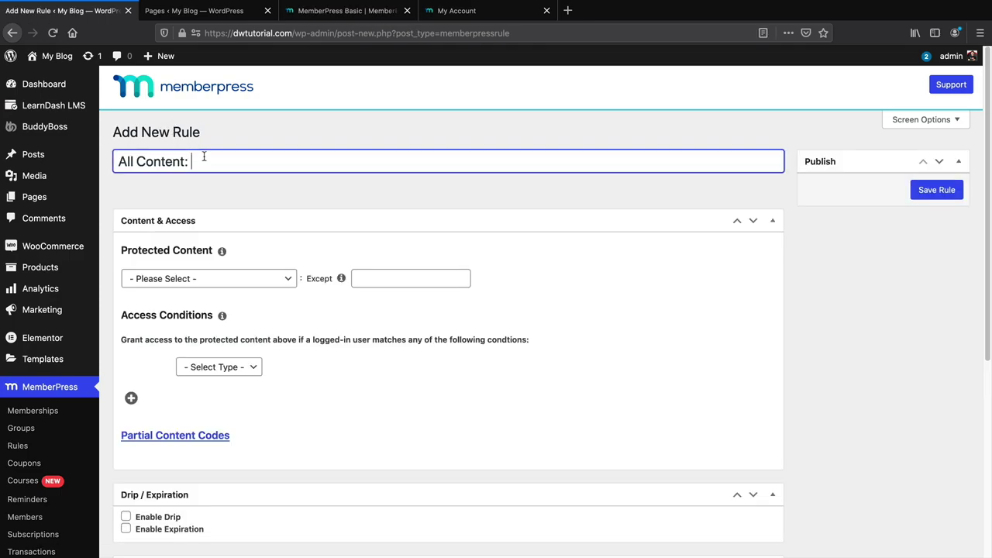
pyautogui.press('BackSpace')
pyautogui.press('BackSpace')
pyautogui.write('( GHi')
pyautogui.press('BackSpace')
pyautogui.press('BackSpace')
pyautogui.press('BackSpace')
pyautogui.write('Go')
pyautogui.click(935, 190)
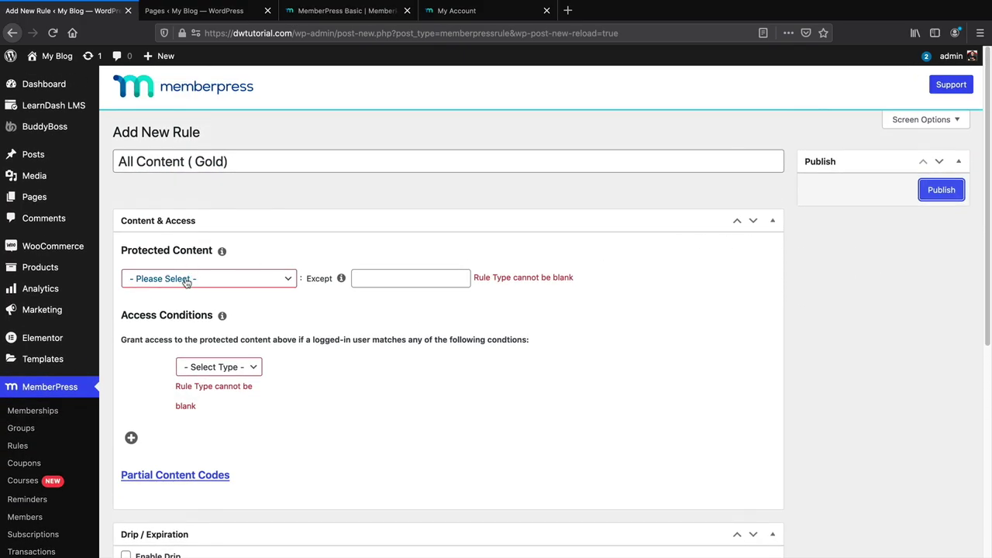
# Protect All Pages and grant access to Gold Membership holders
pyautogui.click(187, 280)
pyautogui.click(187, 280)
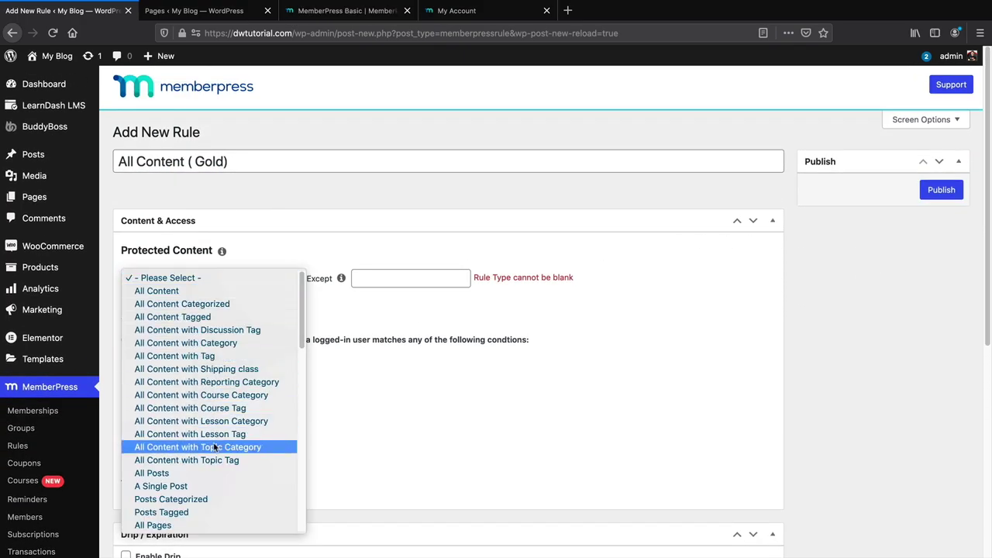
pyautogui.scroll(-5, 214, 458)
pyautogui.click(217, 394)
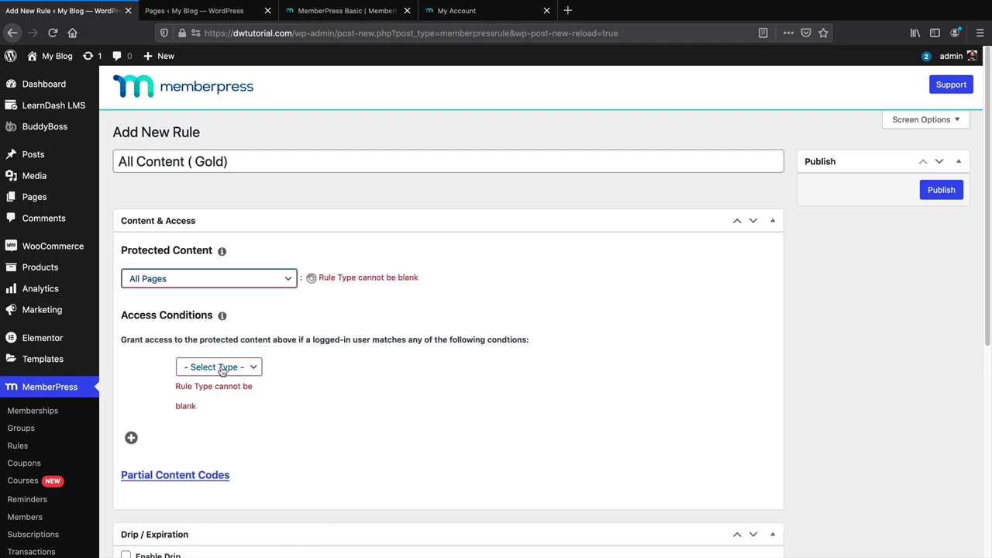
pyautogui.click(224, 366)
pyautogui.click(236, 380)
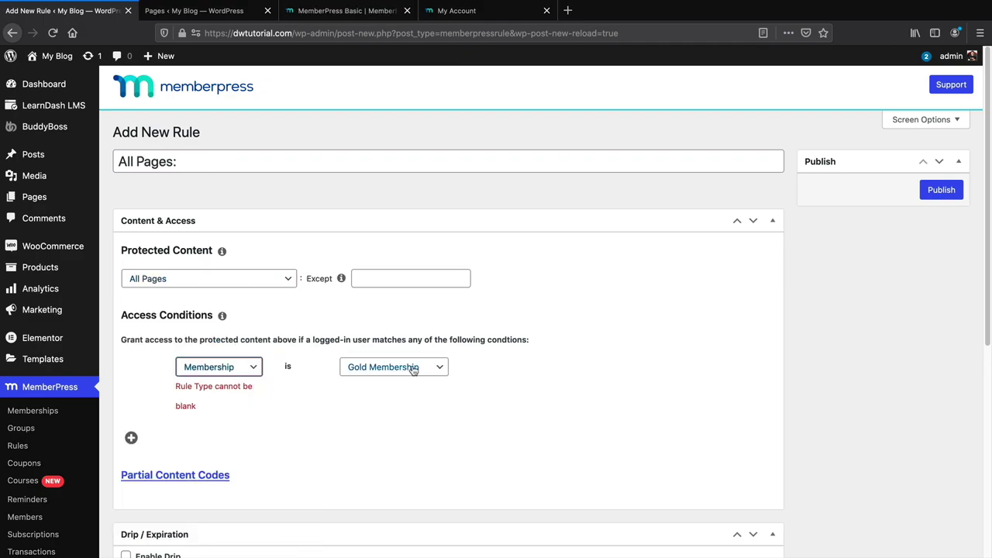
pyautogui.click(414, 367)
pyautogui.click(416, 366)
# Finish the title 'All Pages: Gold', exclude pages 42,43,151,50, and publish the rule
pyautogui.tripleClick(255, 162)
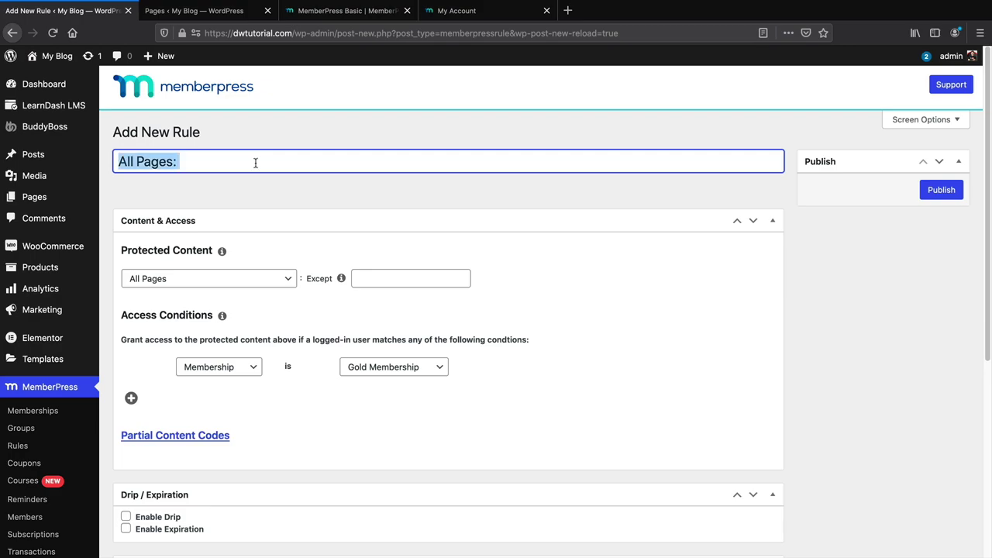
pyautogui.press('Right')
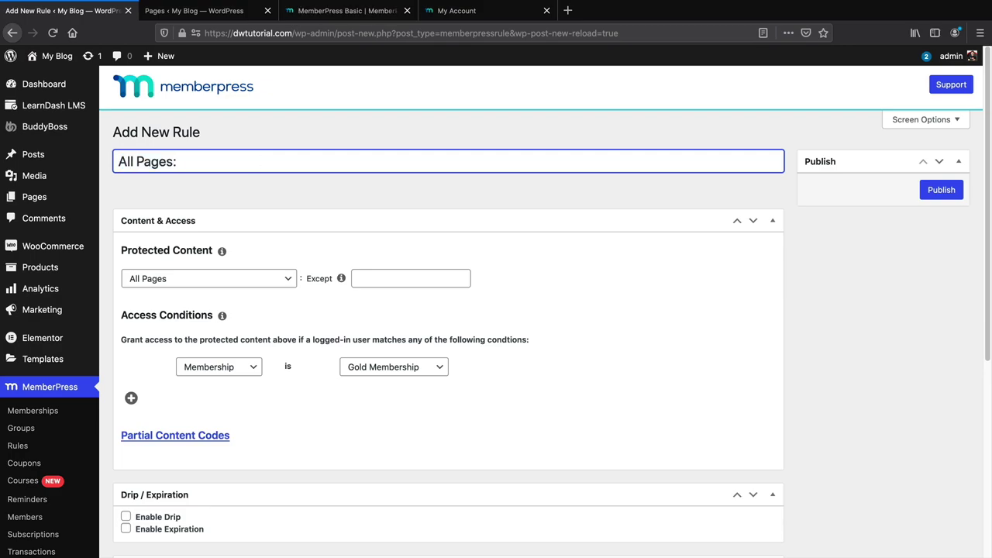
pyautogui.write('Gold')
pyautogui.click(376, 279)
pyautogui.rightClick(376, 279)
pyautogui.click(402, 343)
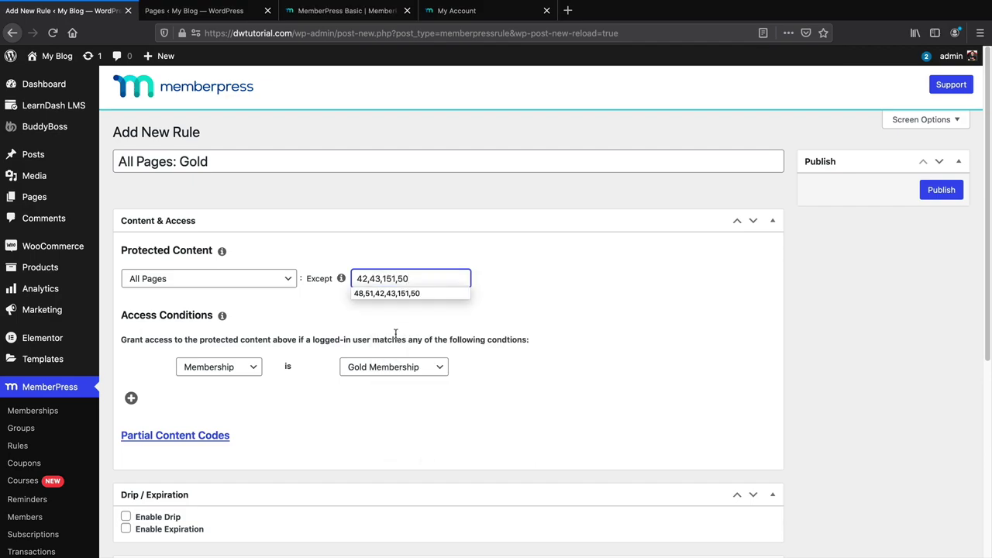
pyautogui.click(538, 268)
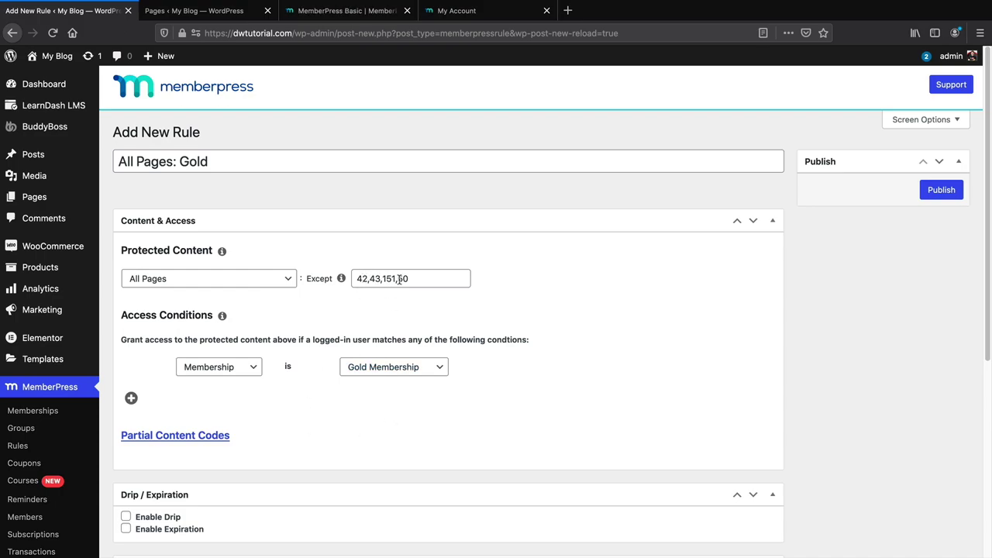
pyautogui.click(935, 194)
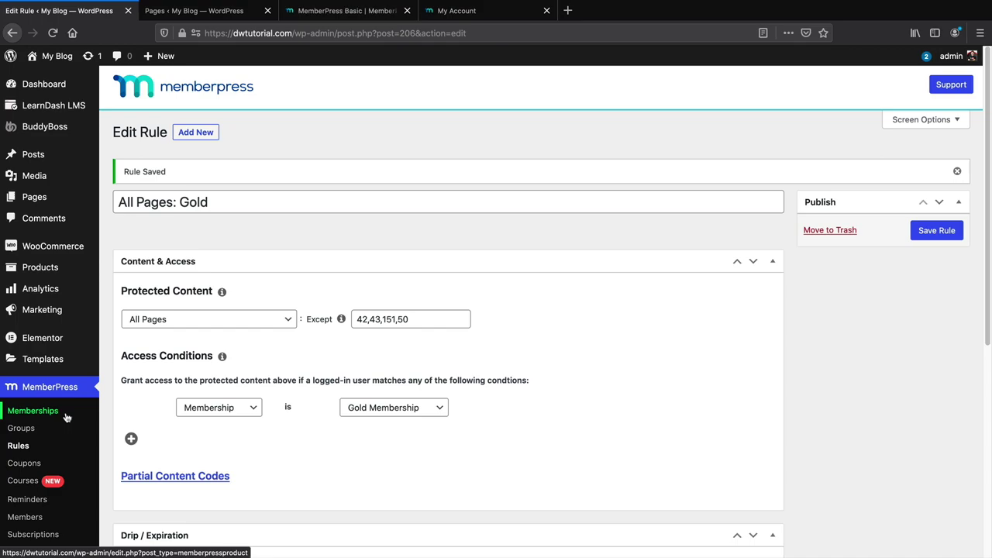
# Scroll through the saved Gold rule, then go to MemberPress Settings
pyautogui.scroll(-1, 598, 284)
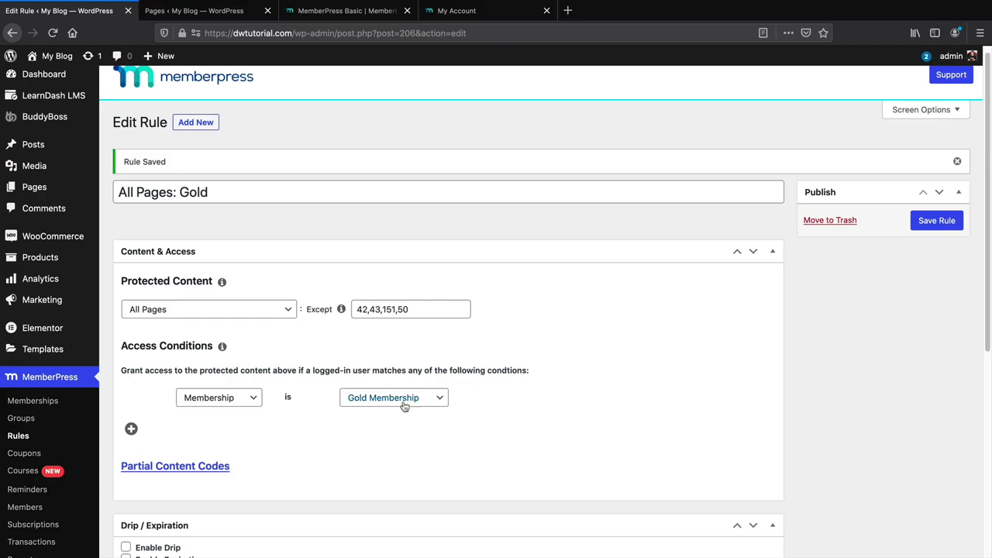
pyautogui.scroll(-3, 104, 377)
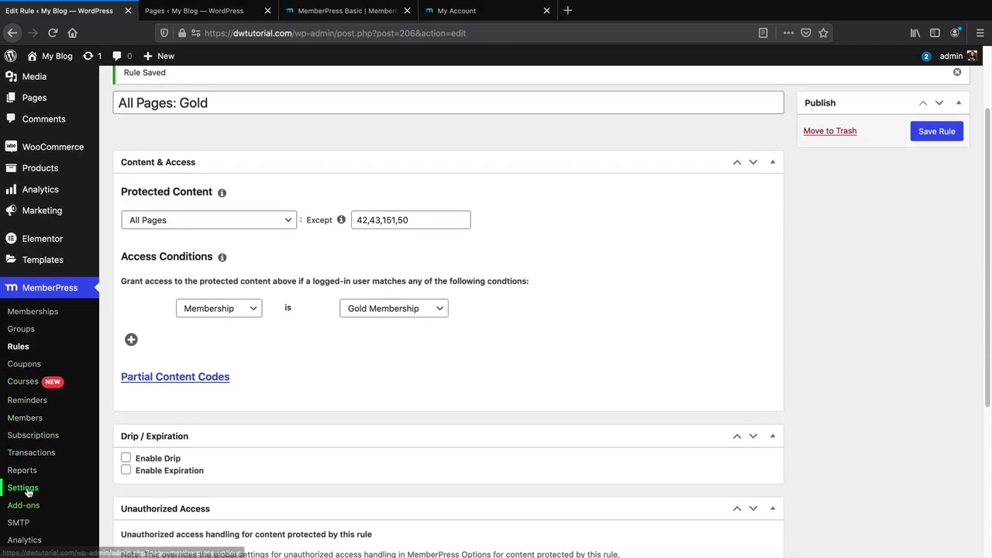
pyautogui.click(28, 490)
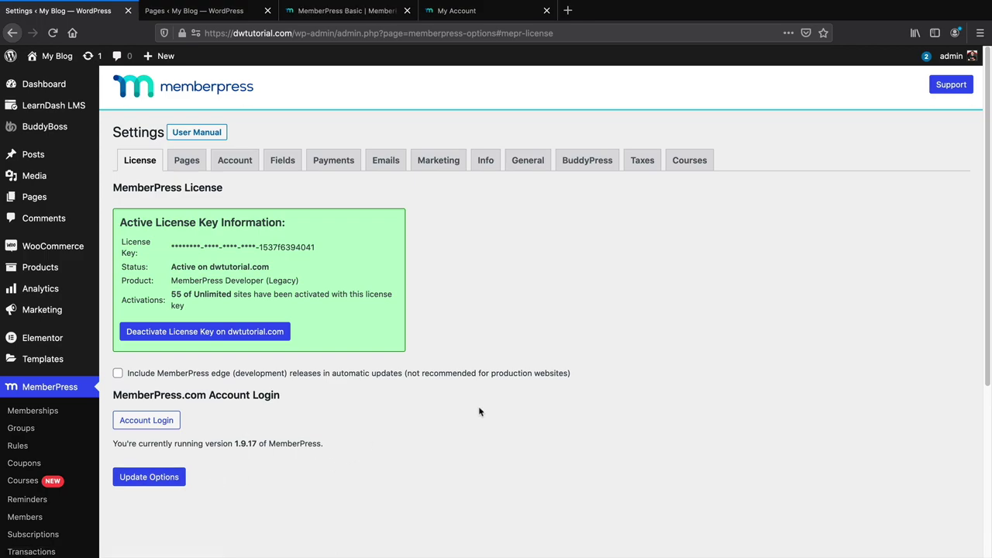
# On the BuddyPress tab, set Default Free Membership to Bronze Membership and update options
pyautogui.click(597, 163)
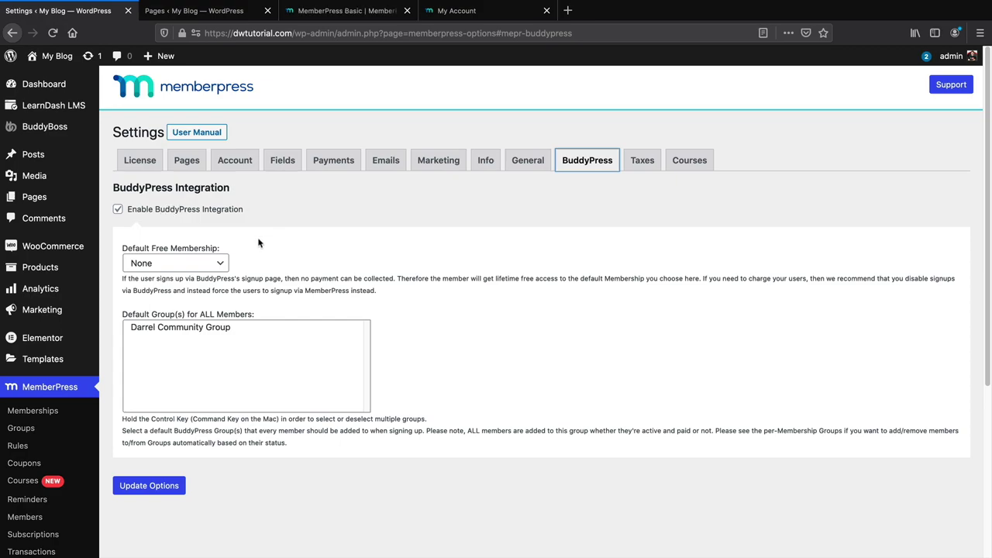
pyautogui.click(186, 264)
pyautogui.click(187, 289)
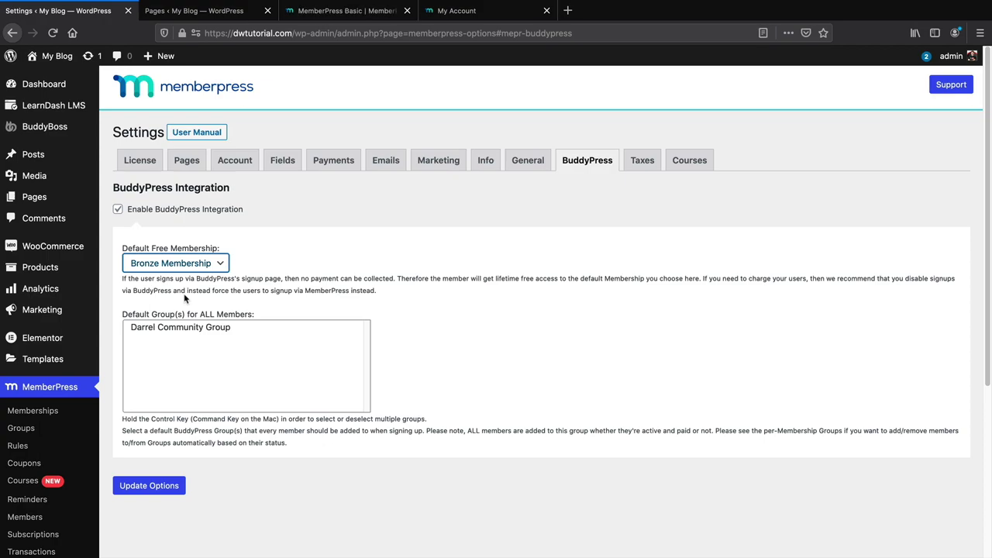
pyautogui.click(150, 486)
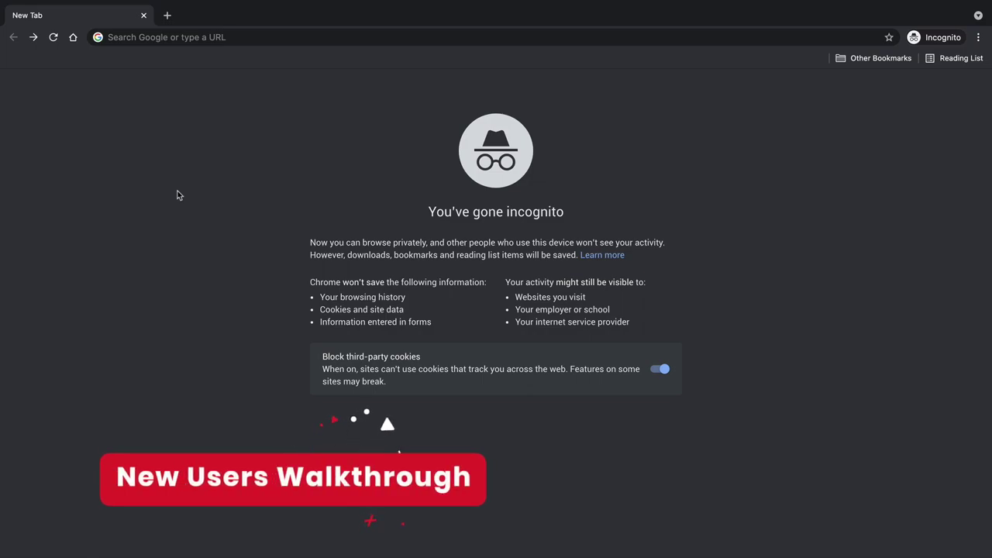
# Load dwtutorial.com in the incognito window and go to the account creation page
pyautogui.click(220, 43)
pyautogui.write('dw')
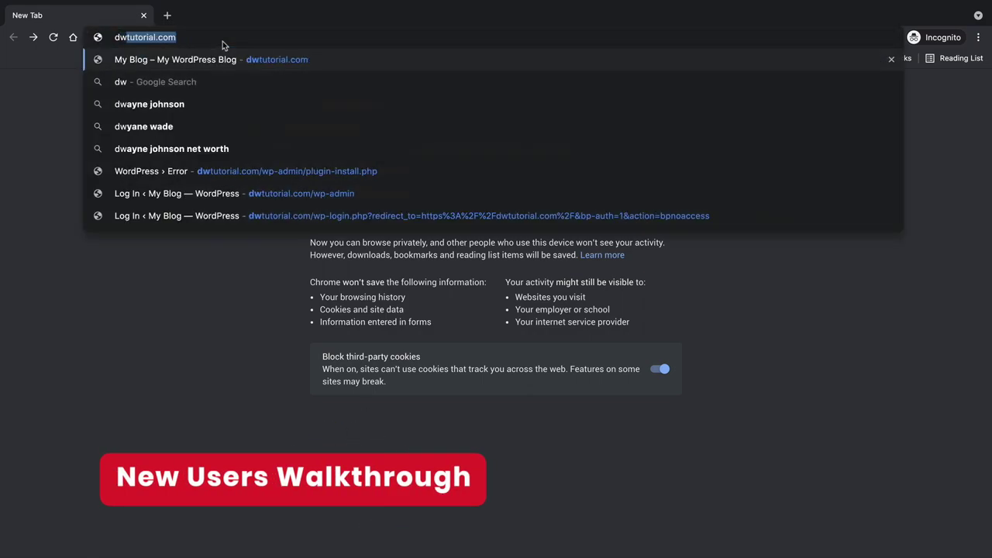
pyautogui.press('Return')
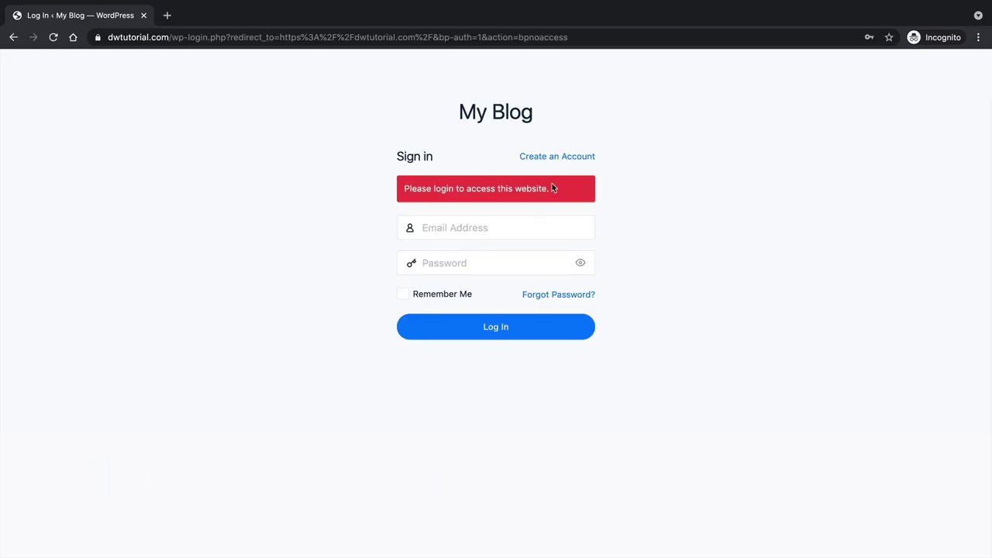
pyautogui.click(553, 157)
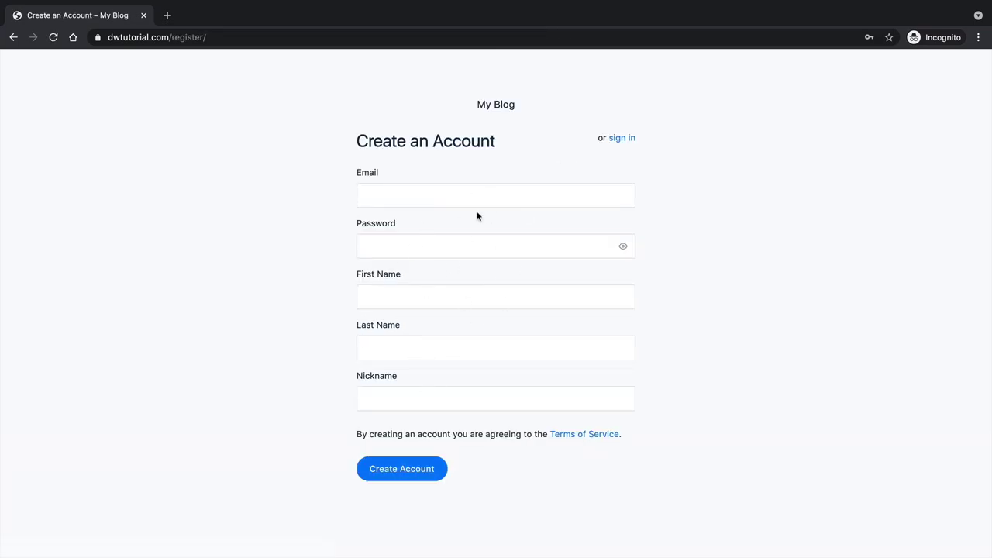
# Fill in the registration form, create the account and log in with it
pyautogui.click(476, 186)
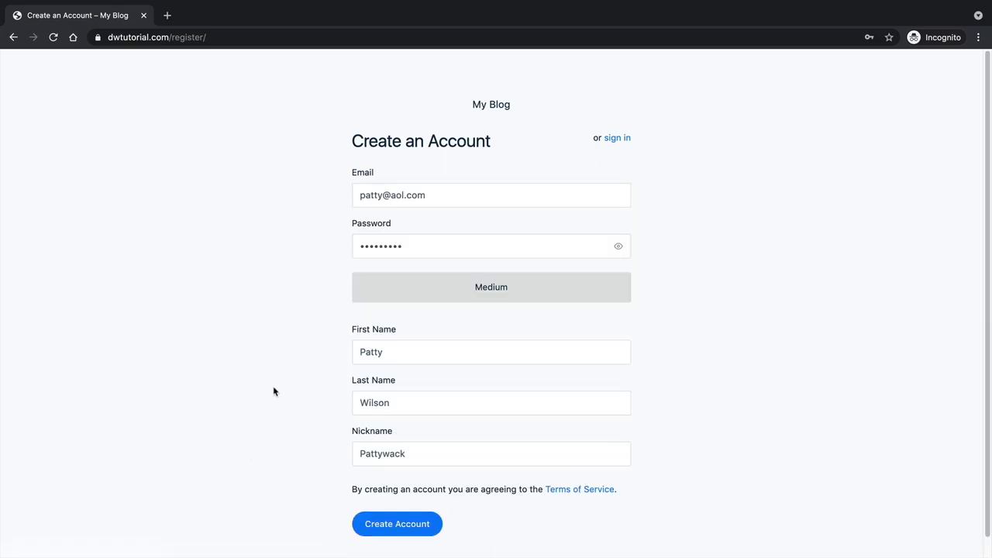
pyautogui.click(397, 529)
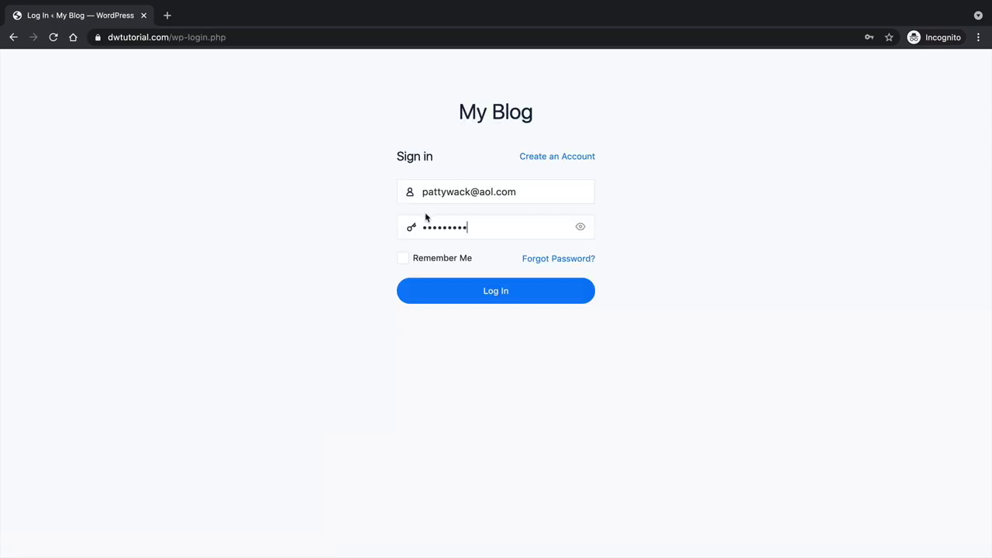
pyautogui.click(499, 292)
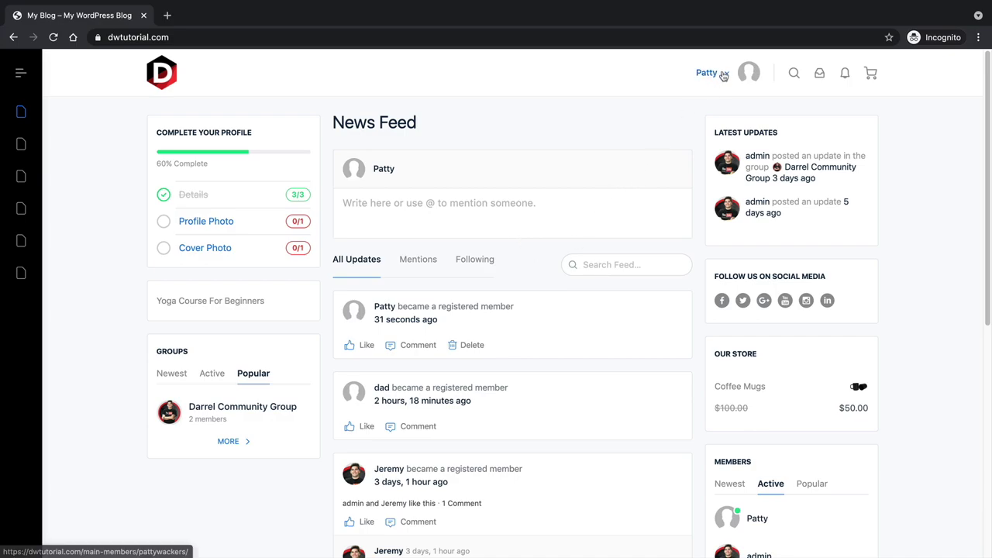
# Check Membership Info > Subscriptions and confirm the active lifetime Bronze Membership entry
pyautogui.moveTo(723, 75)
pyautogui.moveTo(710, 335)
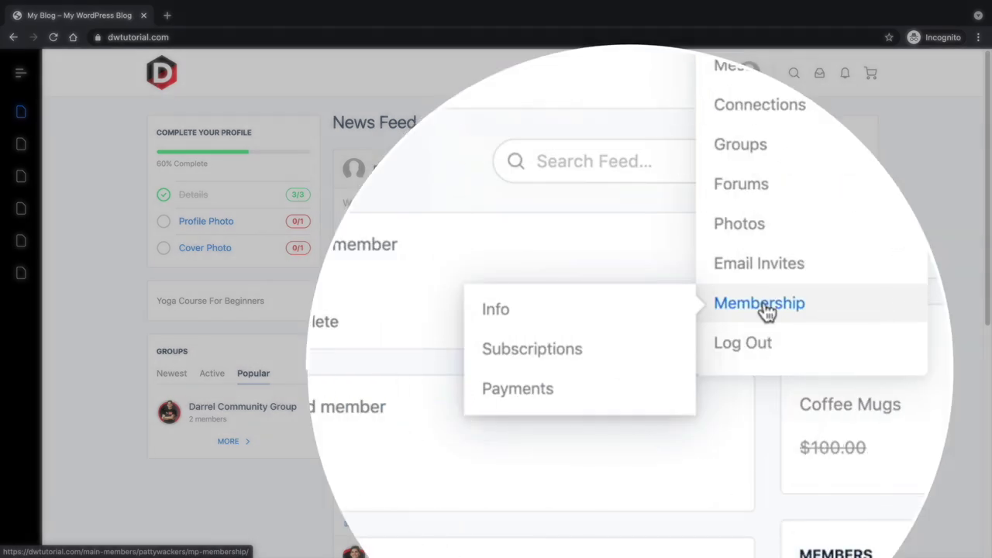
pyautogui.click(606, 305)
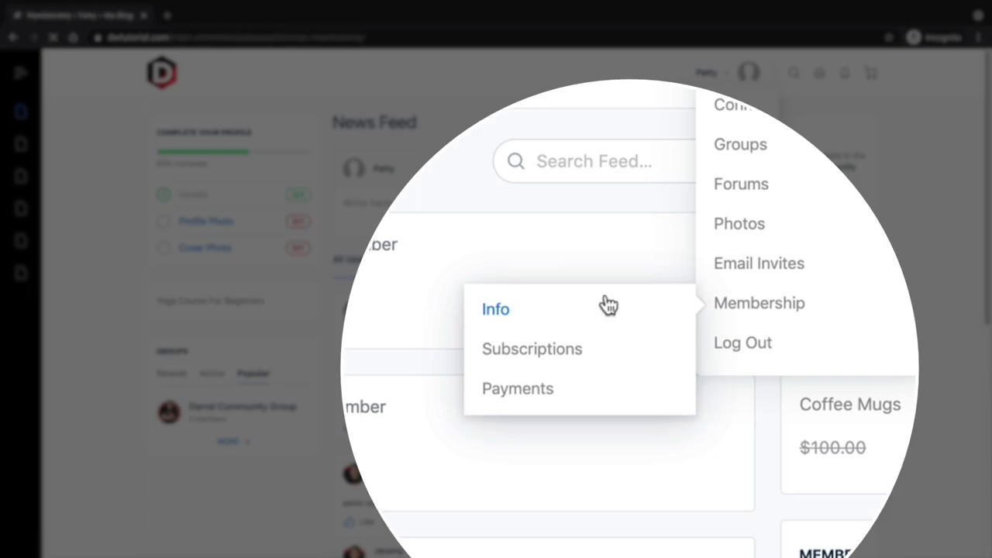
pyautogui.scroll(-2, 616, 335)
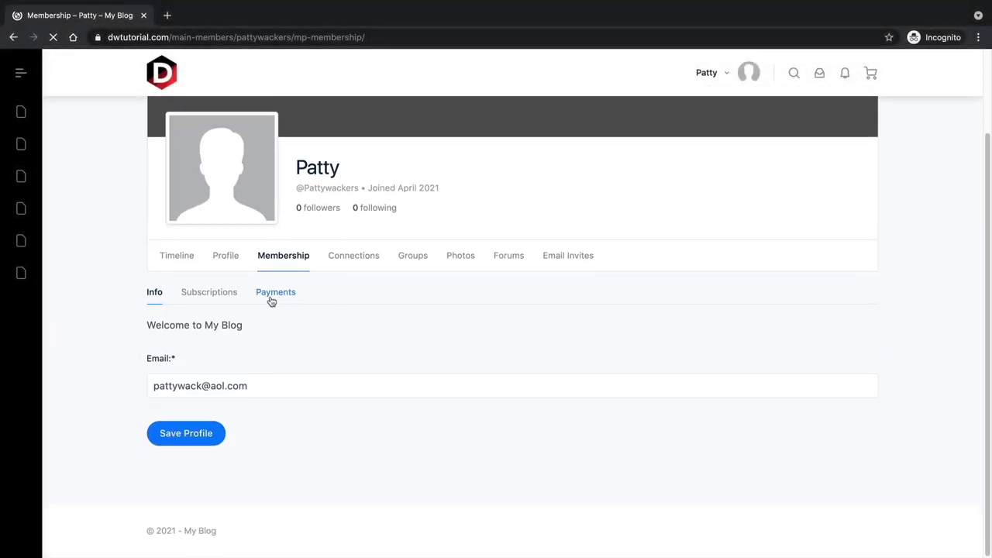
pyautogui.click(211, 293)
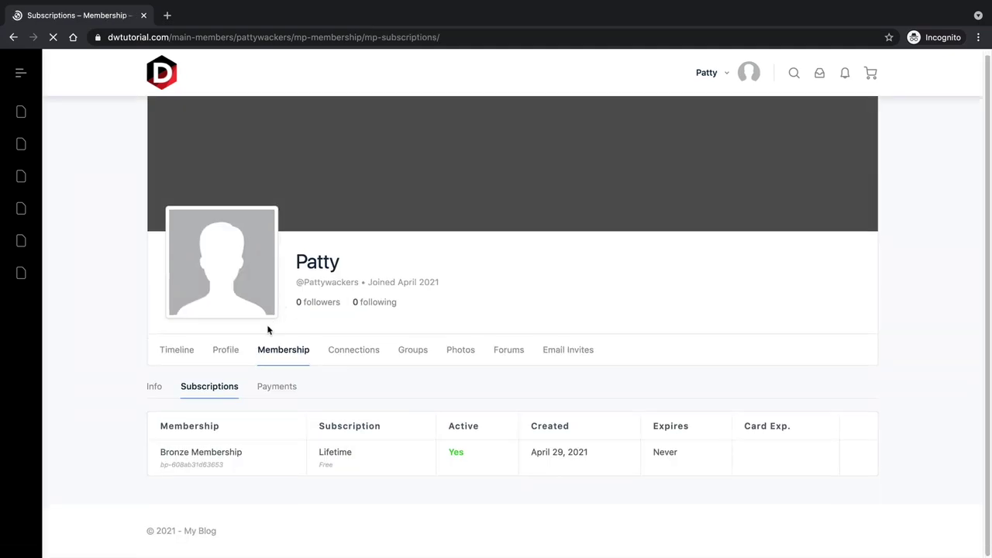
pyautogui.moveTo(166, 452); pyautogui.dragTo(254, 458)
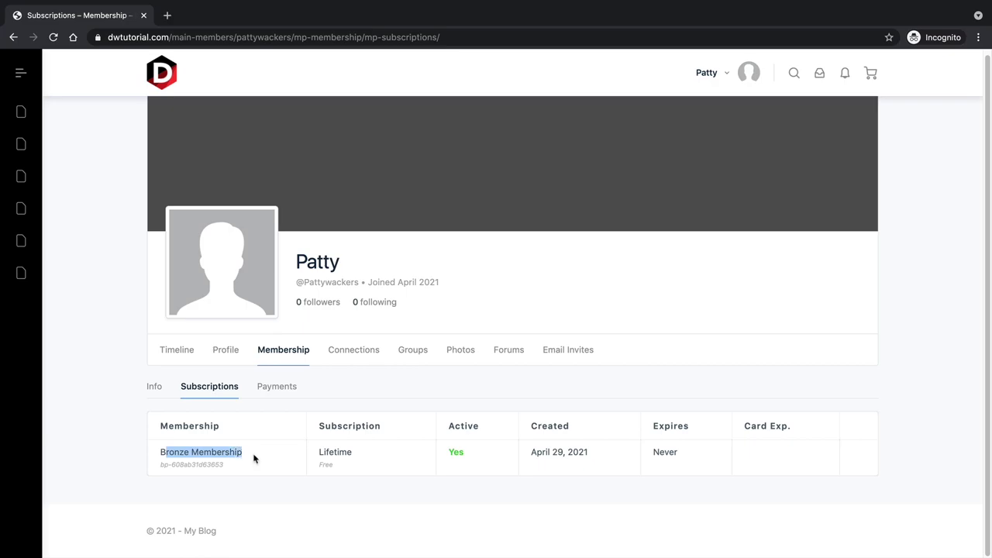
# Visit the home feed, Shop and Groups pages, confirming Groups shows an unauthorized access message
pyautogui.moveTo(193, 103)
pyautogui.click(158, 70)
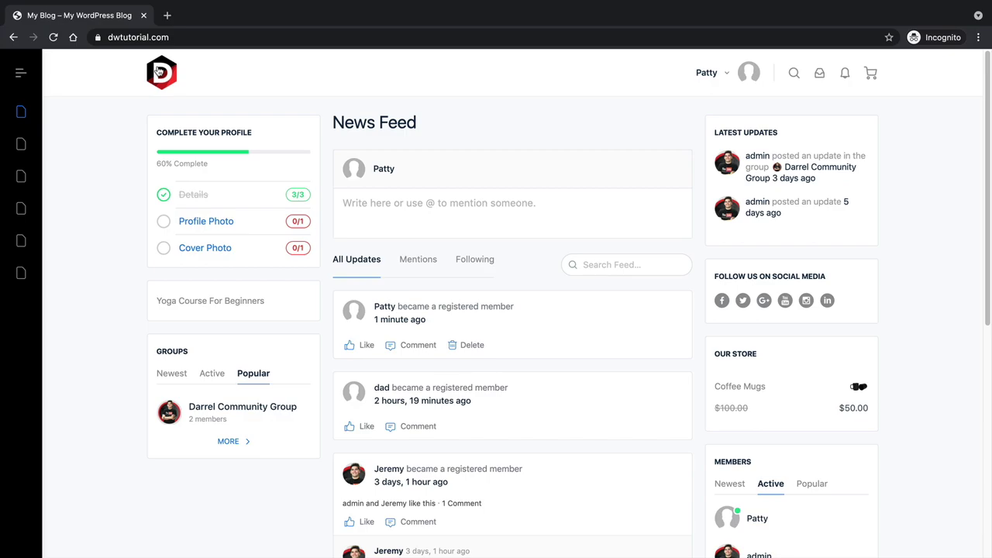
pyautogui.click(21, 210)
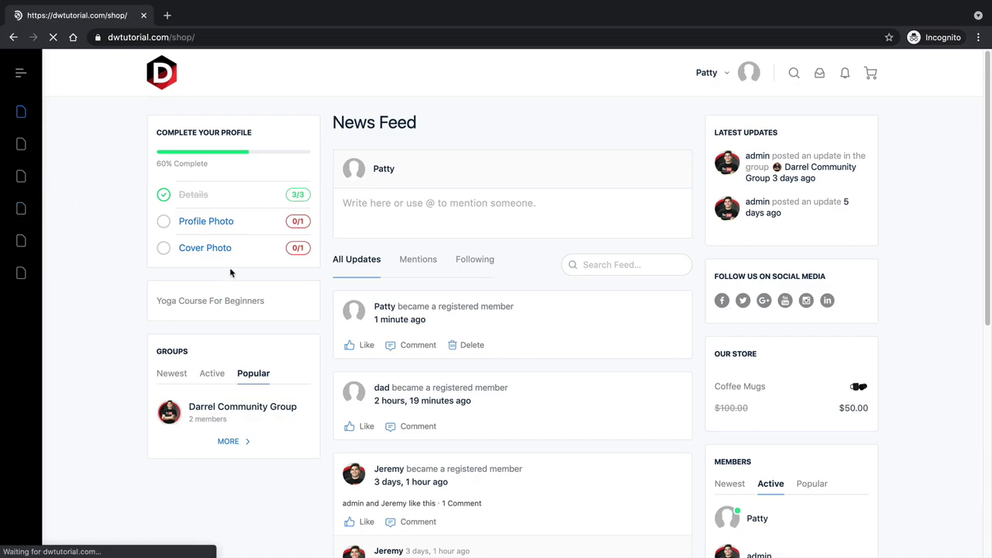
pyautogui.click(21, 145)
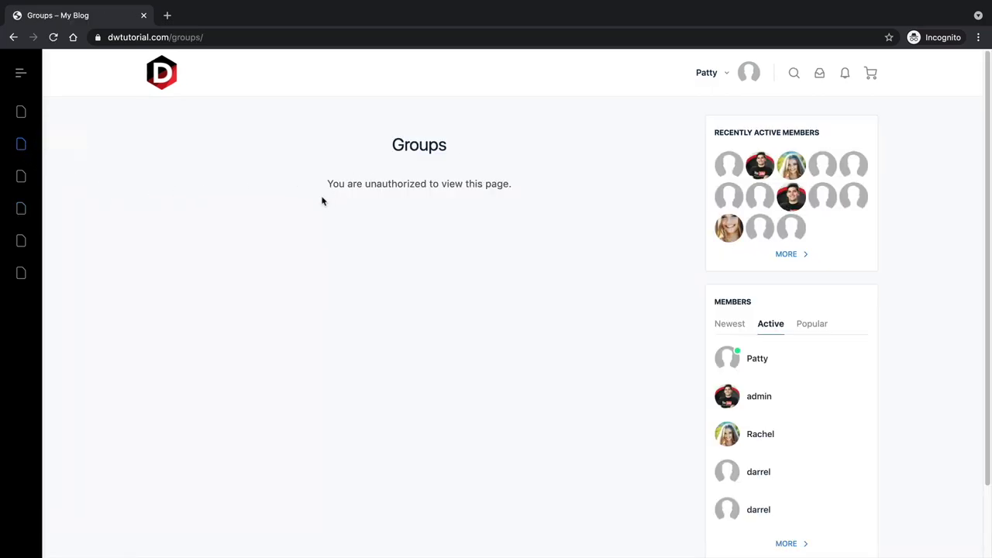
pyautogui.moveTo(323, 186); pyautogui.dragTo(525, 191)
pyautogui.click(525, 192)
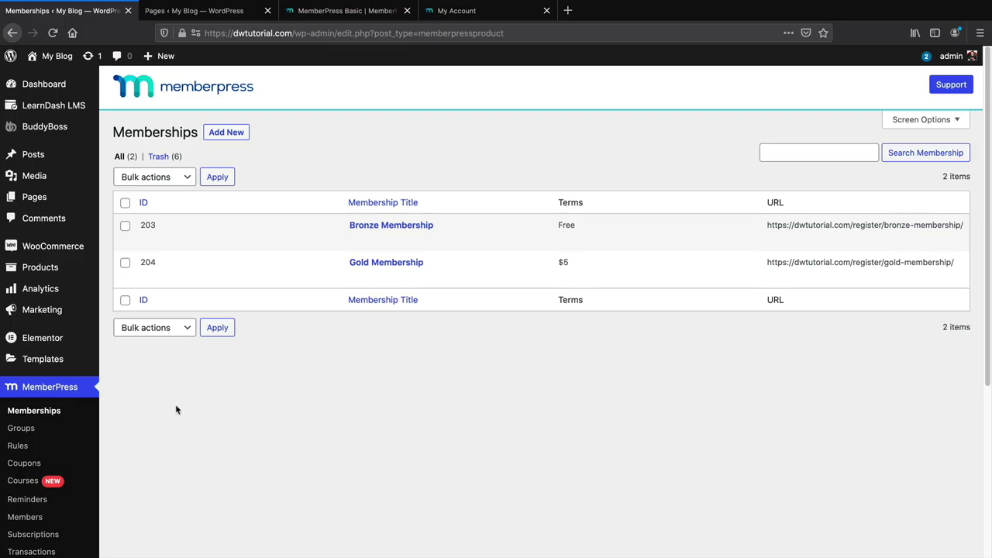
# View the Gold Membership sign-up page, then return to the Dashboard via My Blog
pyautogui.moveTo(392, 268)
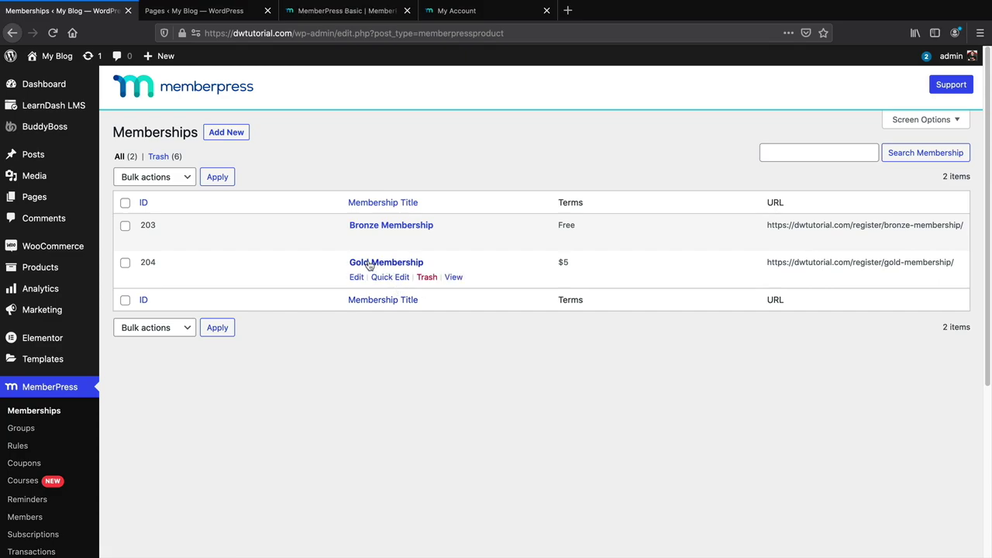
pyautogui.click(454, 277)
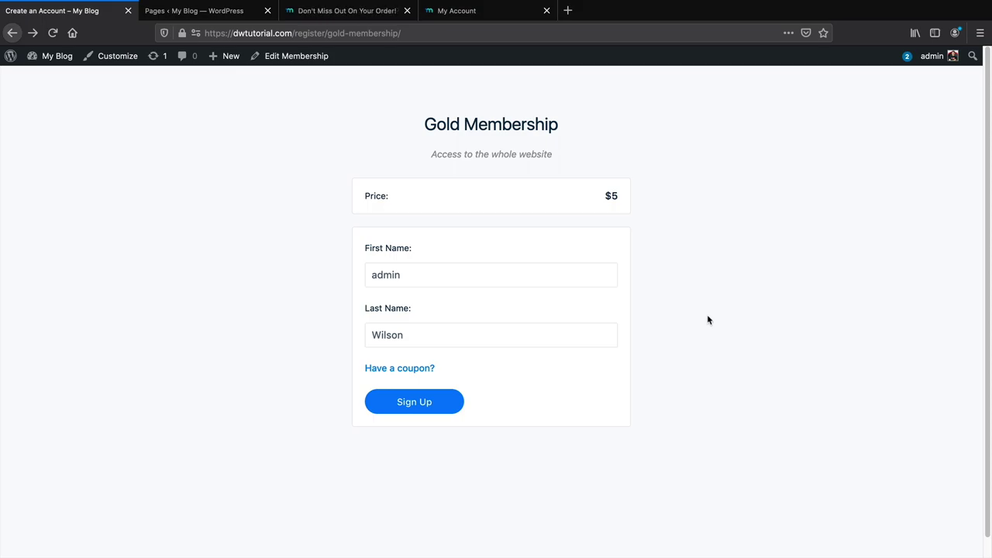
pyautogui.moveTo(228, 69)
pyautogui.moveTo(57, 55)
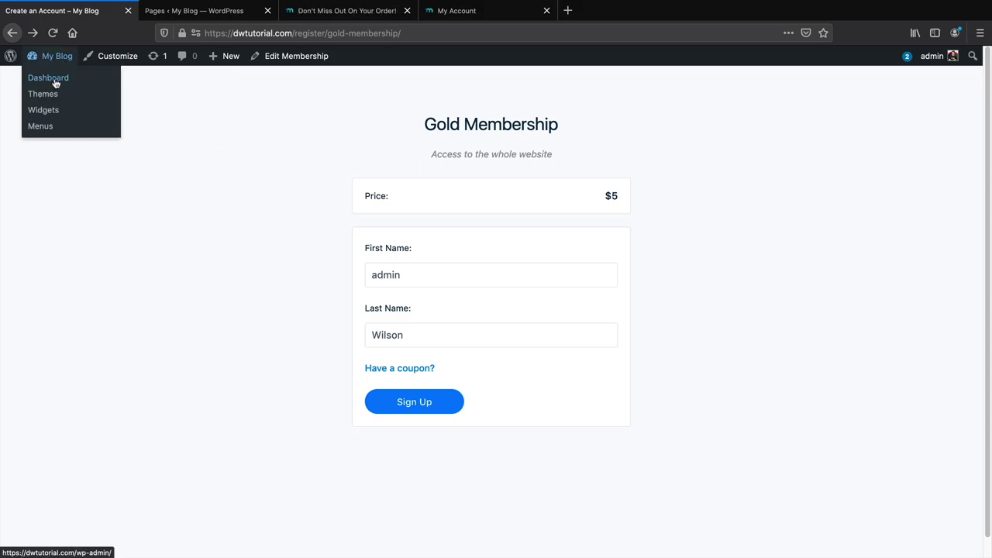
pyautogui.click(54, 82)
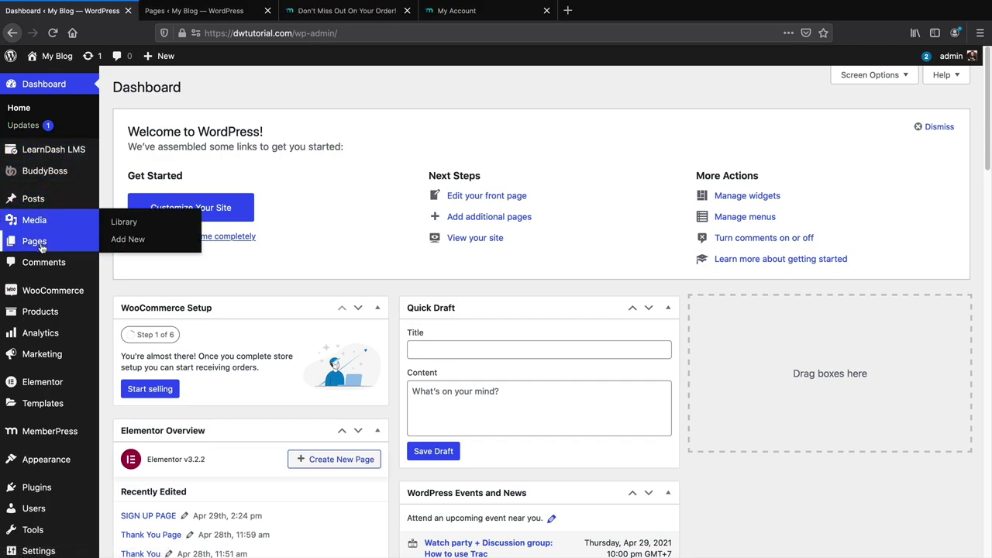
# Open Appearance > Menus and scroll to the Main Menu For Website editor
pyautogui.moveTo(113, 252)
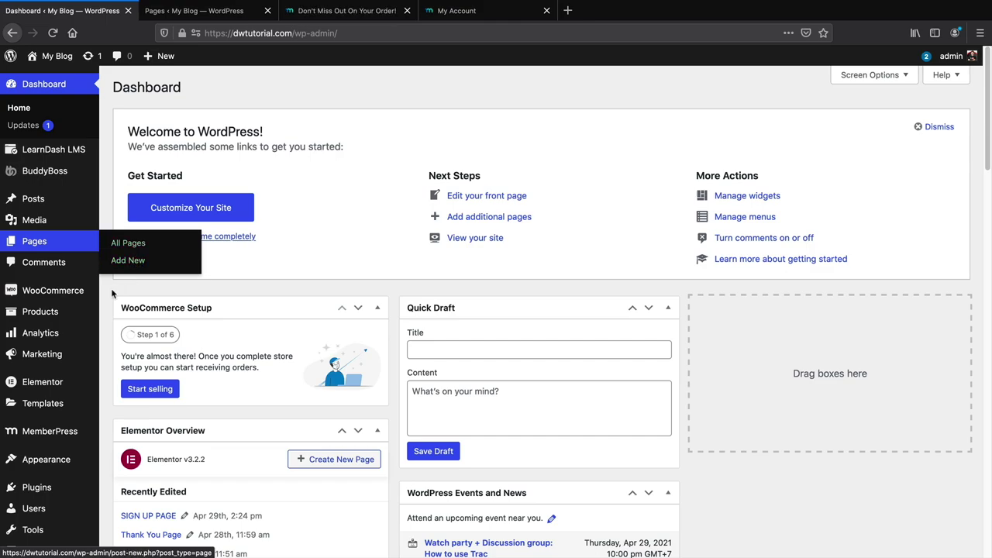
pyautogui.moveTo(62, 462)
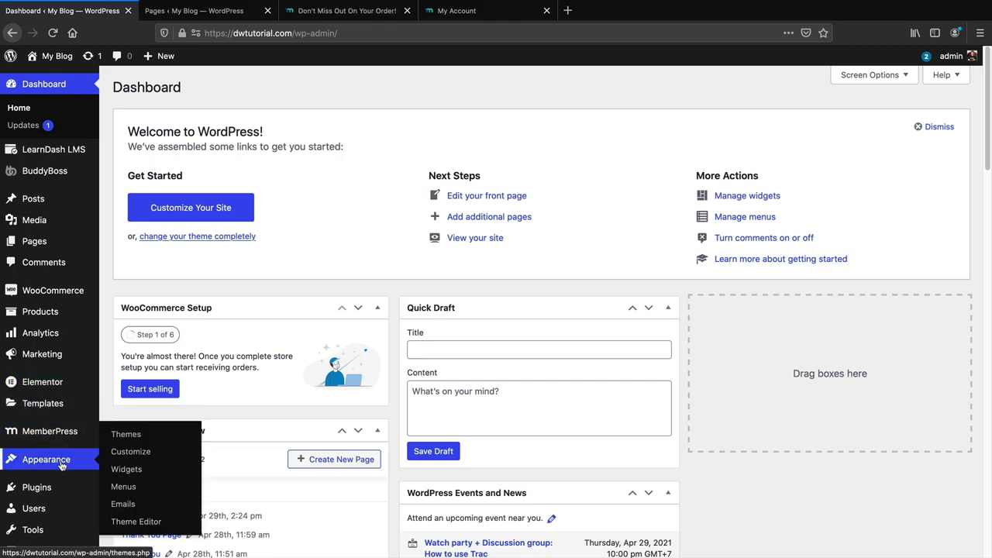
pyautogui.click(133, 487)
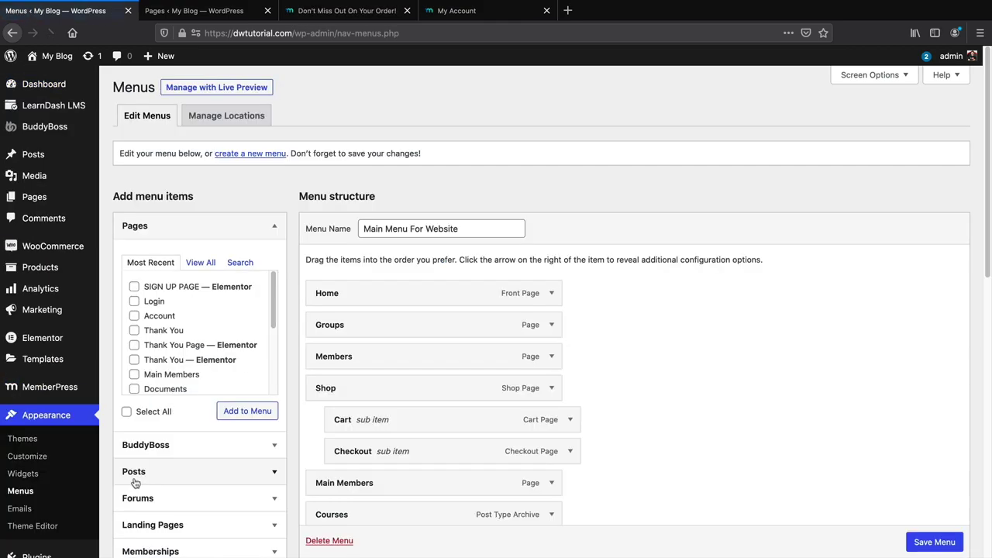
pyautogui.scroll(-2, 618, 393)
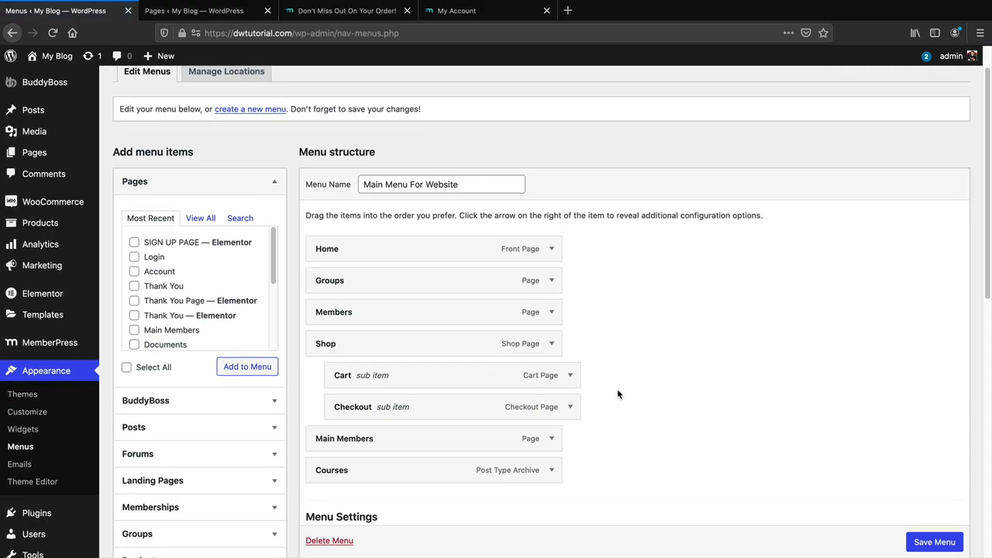
pyautogui.scroll(-2, 618, 394)
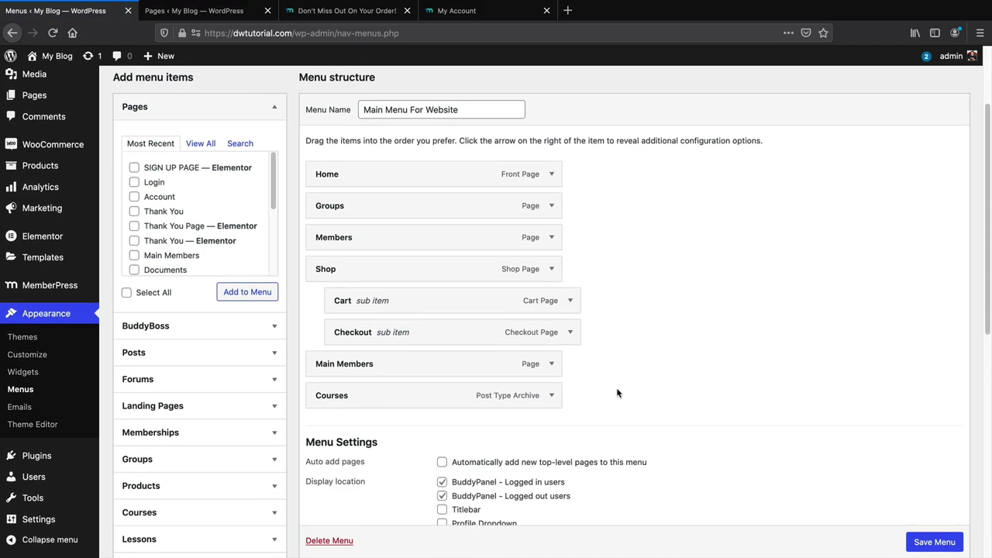
pyautogui.scroll(-4, 618, 394)
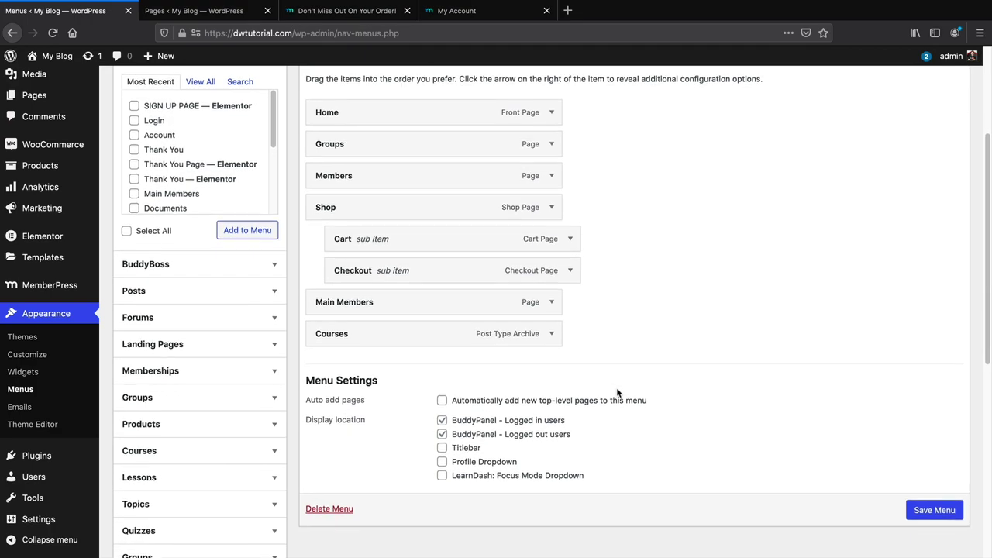
pyautogui.scroll(-2, 292, 354)
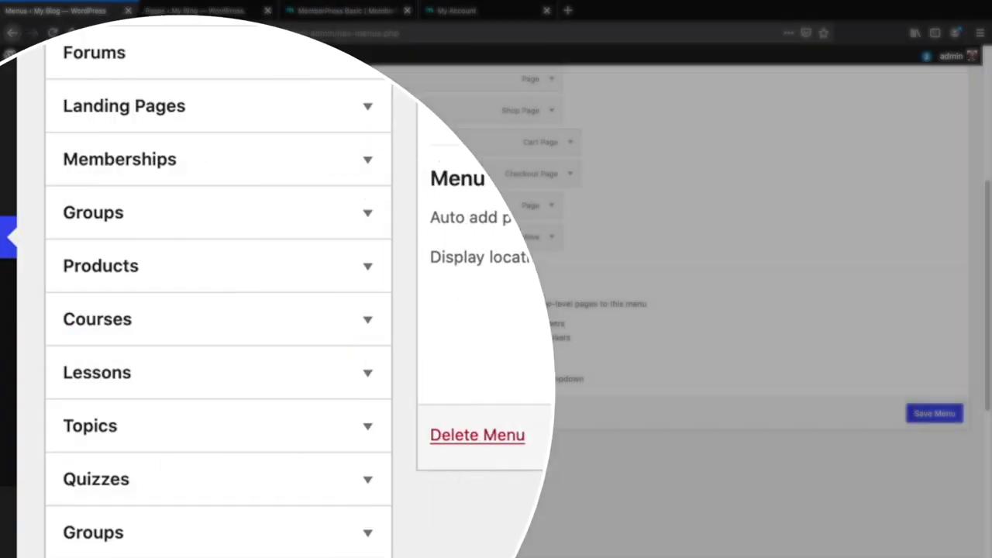
# Expand Custom Links and enter 'Upgrade' as the link text
pyautogui.click(268, 489)
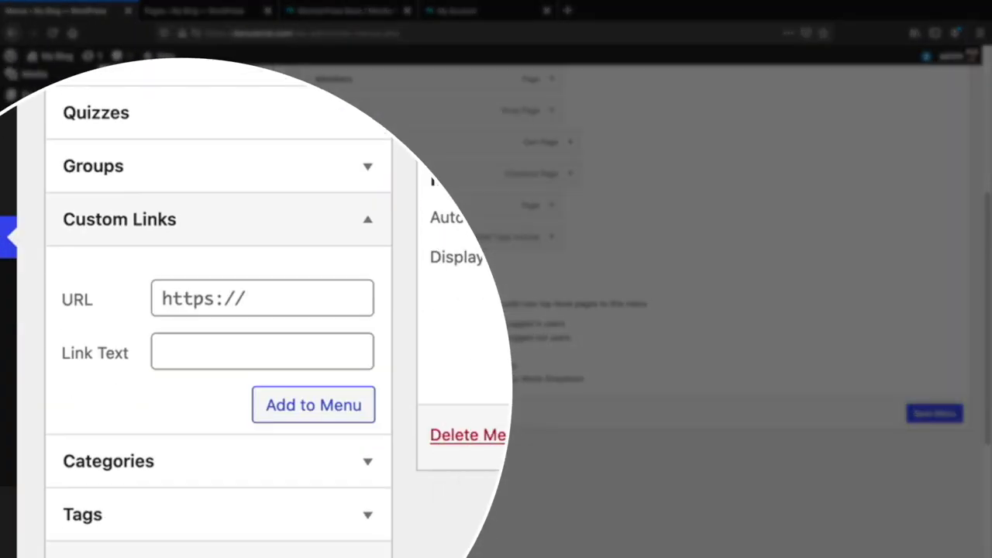
pyautogui.click(341, 391)
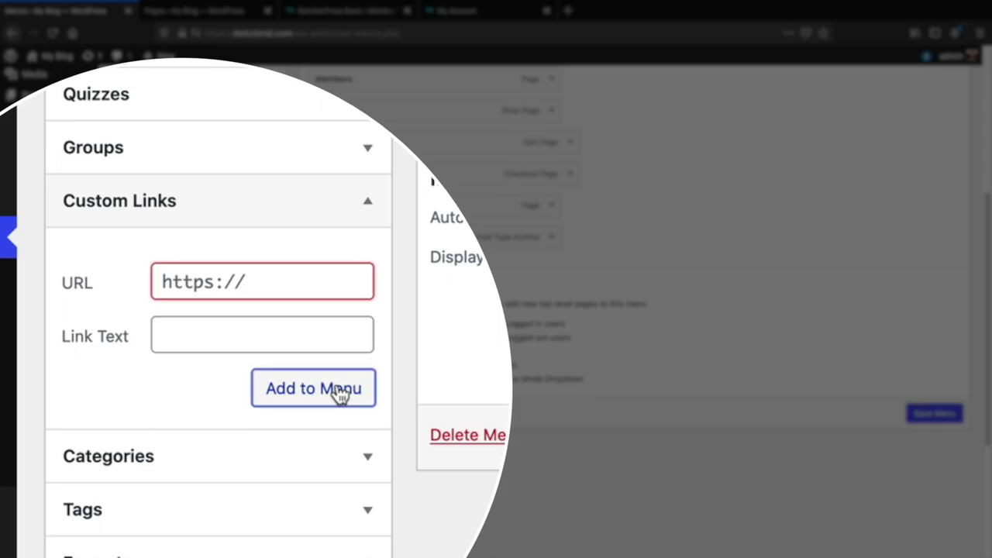
pyautogui.click(287, 335)
pyautogui.write('Upgreade')
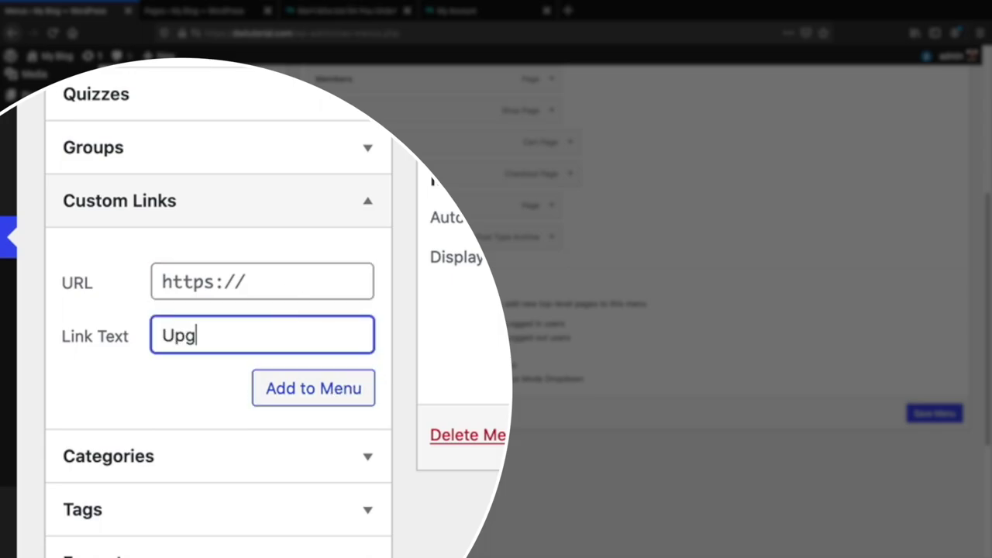
pyautogui.press('BackSpace')
pyautogui.press('BackSpace')
pyautogui.press('BackSpace')
pyautogui.press('BackSpace')
pyautogui.write('ade')
pyautogui.press('Tab')
# Paste the gold-membership register URL, add the Upgrade link to the menu, and save it
pyautogui.click(226, 268)
pyautogui.rightClick(194, 281)
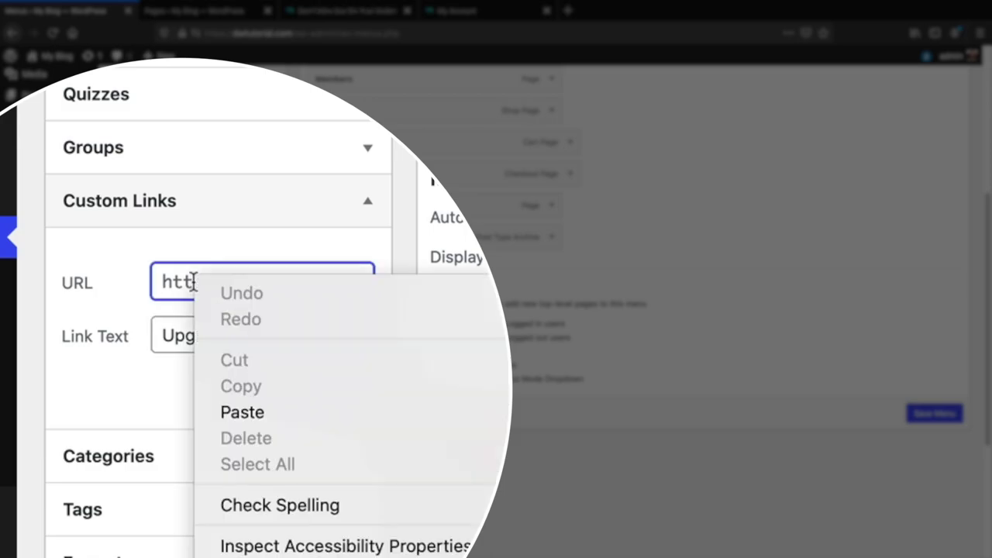
pyautogui.click(258, 409)
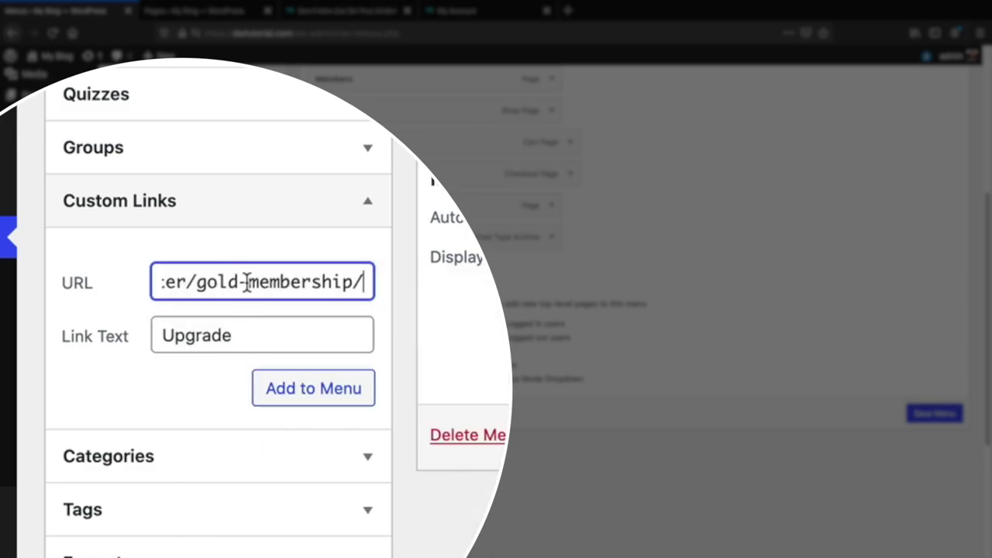
pyautogui.click(334, 397)
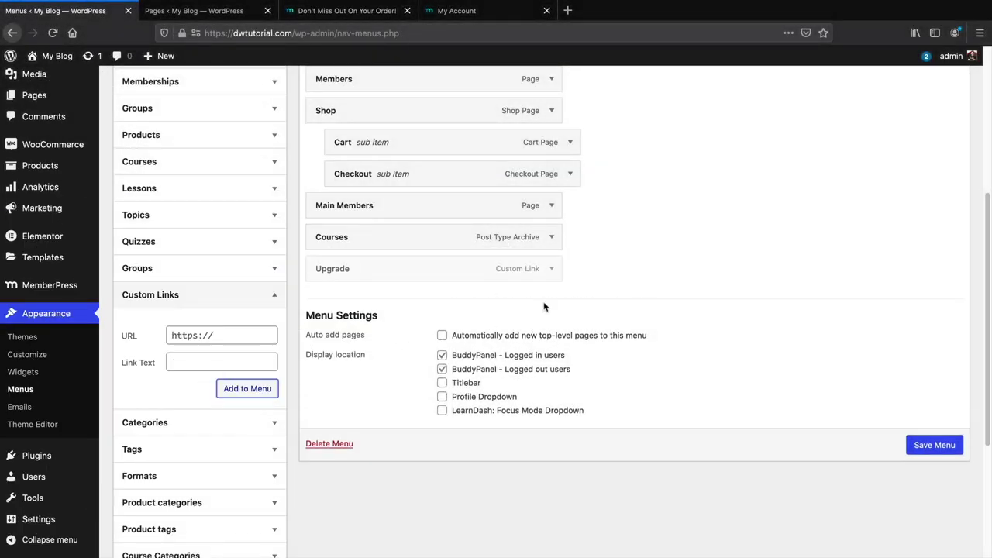
pyautogui.scroll(1, 565, 284)
pyautogui.click(934, 494)
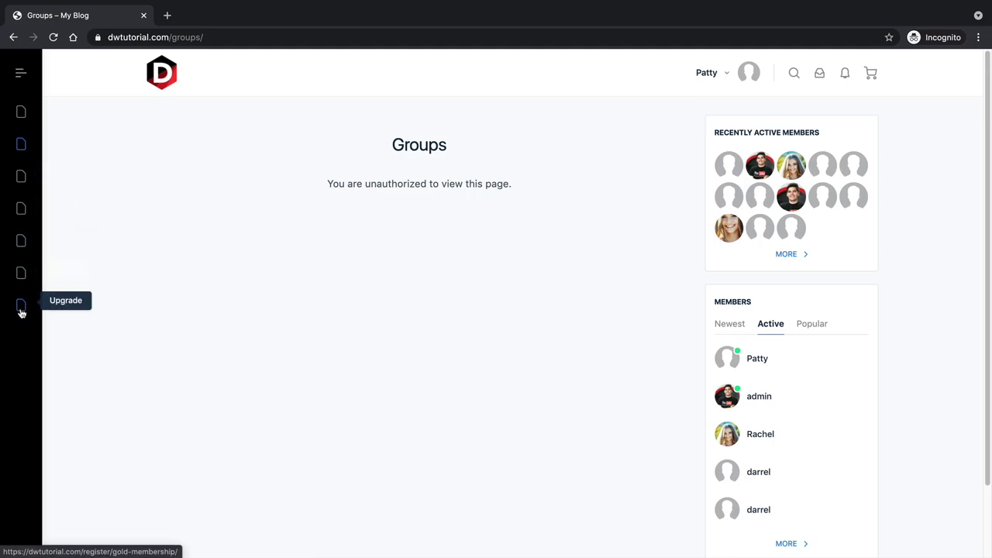
# Follow the Upgrade sidebar link to the $5 Gold Membership form, go back, and follow it again
pyautogui.click(22, 308)
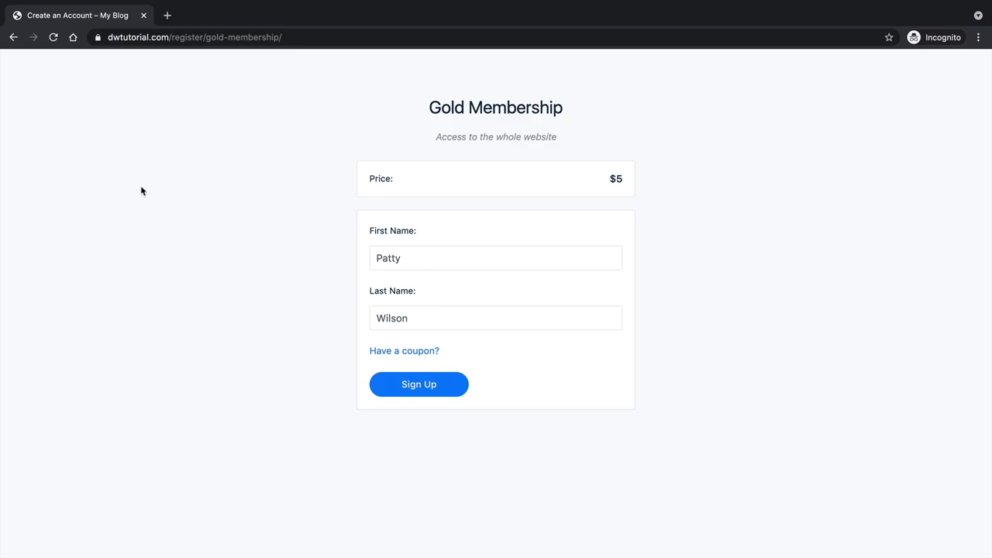
pyautogui.click(12, 39)
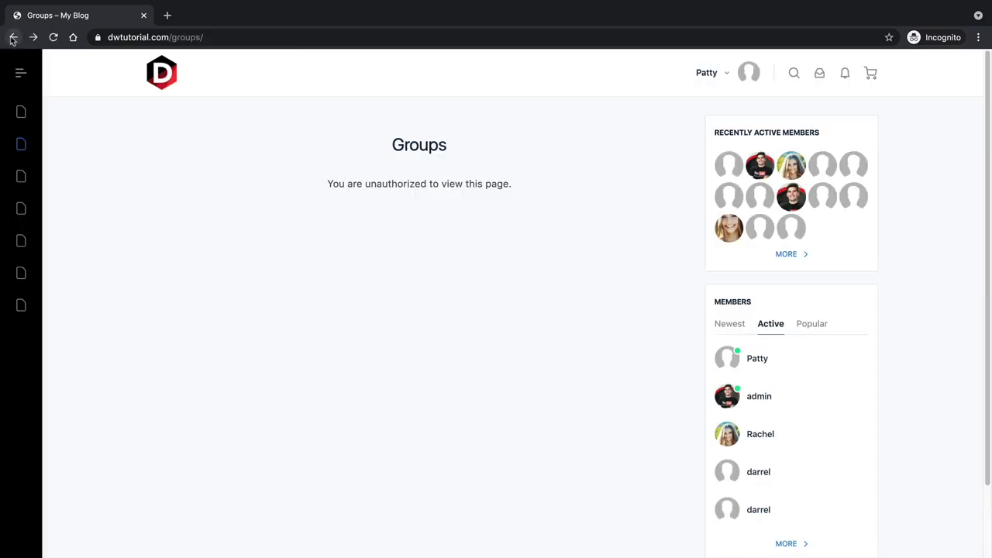
pyautogui.click(23, 307)
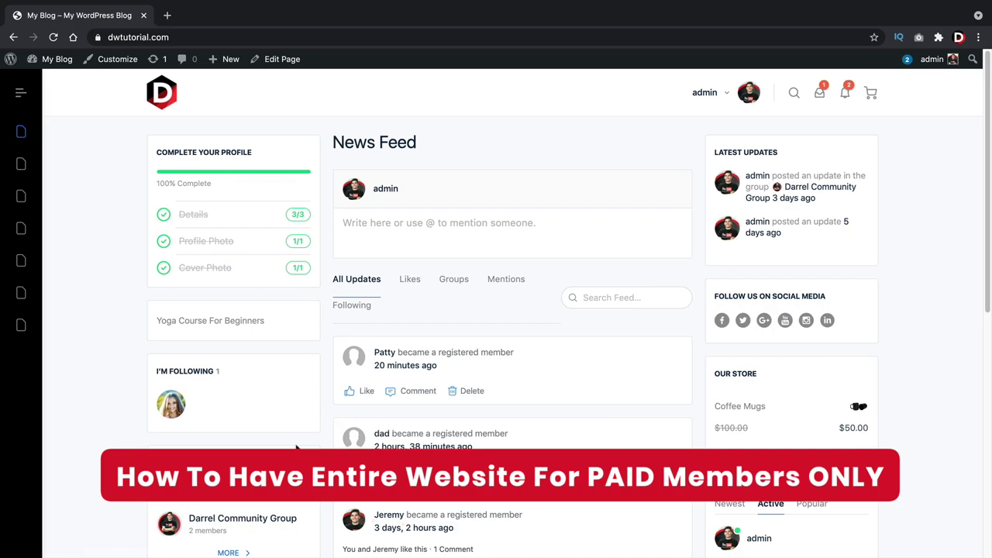
# Go to the Dashboard via My Blog, then MemberPress > Groups and add a new group
pyautogui.moveTo(52, 62)
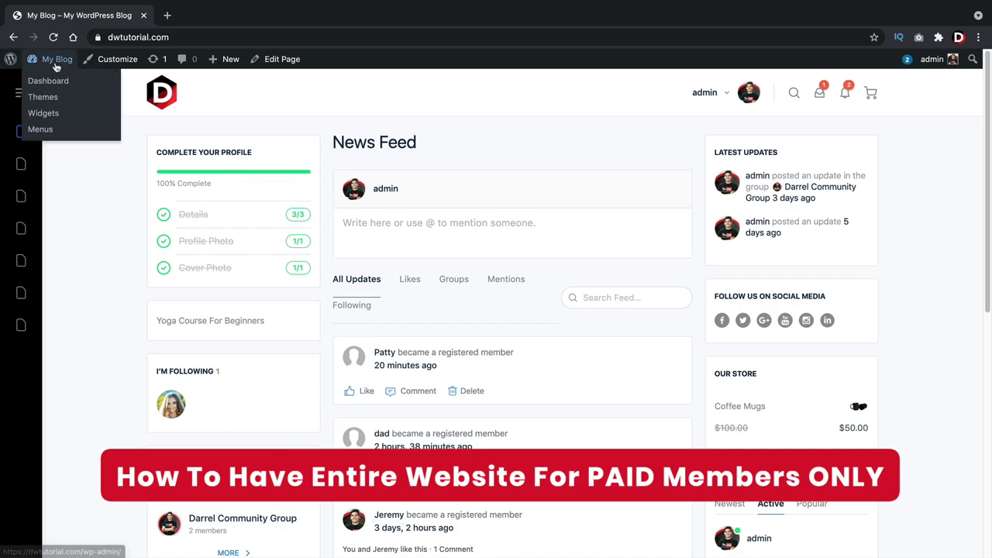
pyautogui.click(56, 82)
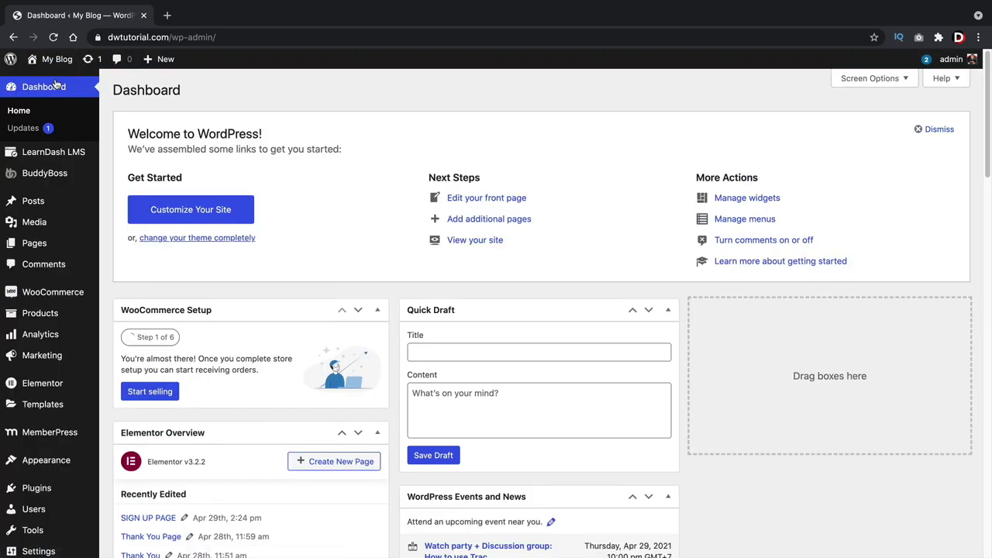
pyautogui.moveTo(39, 432)
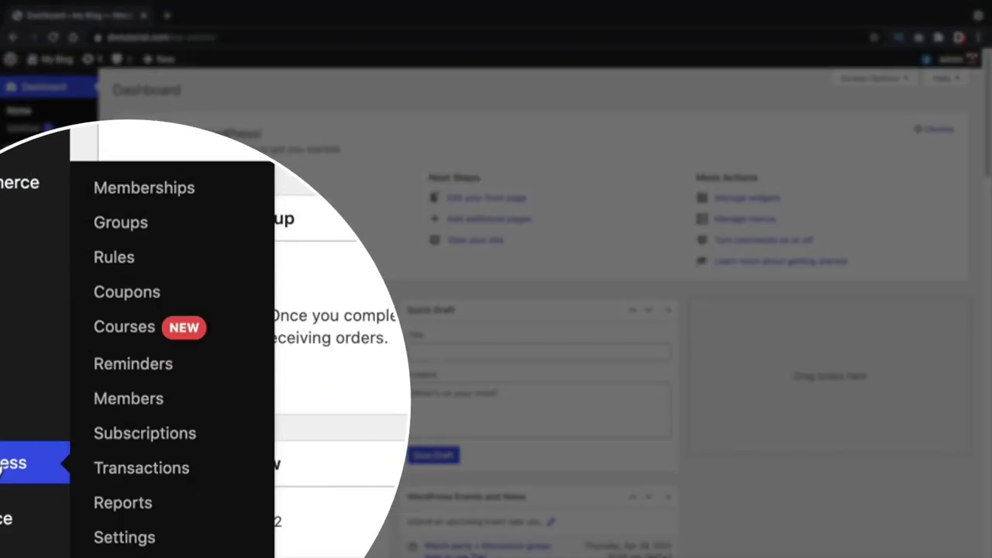
pyautogui.click(147, 228)
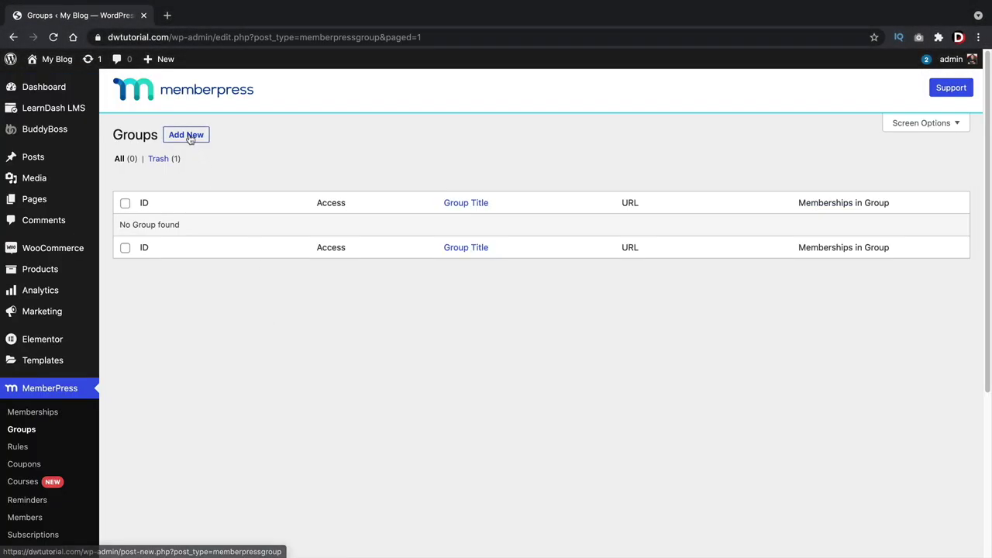
pyautogui.click(190, 138)
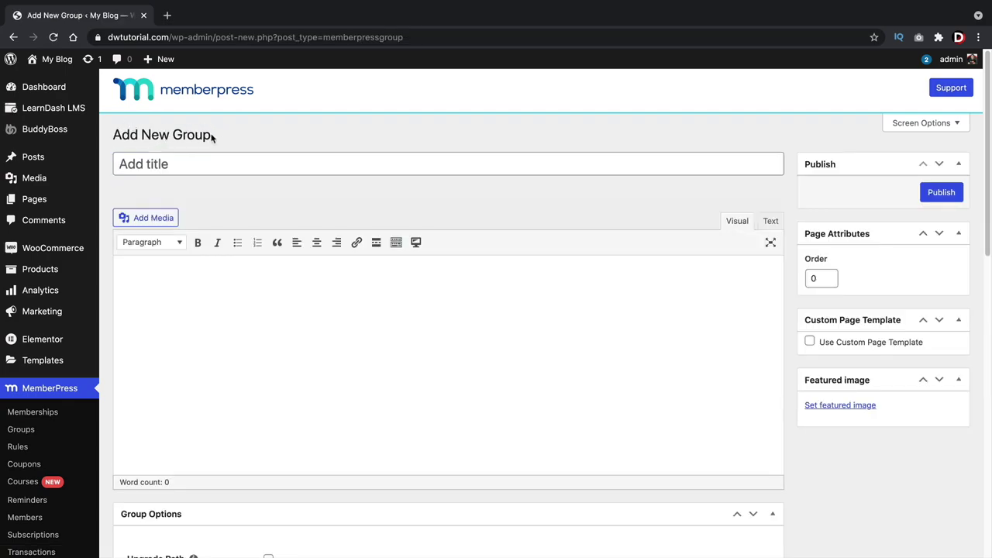
pyautogui.moveTo(212, 137); pyautogui.dragTo(134, 130)
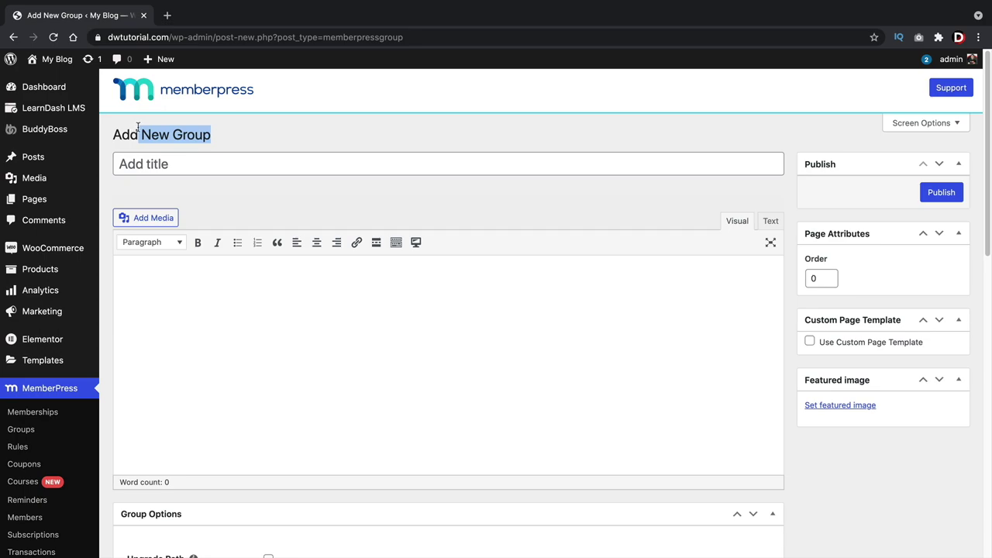
pyautogui.doubleClick(195, 132)
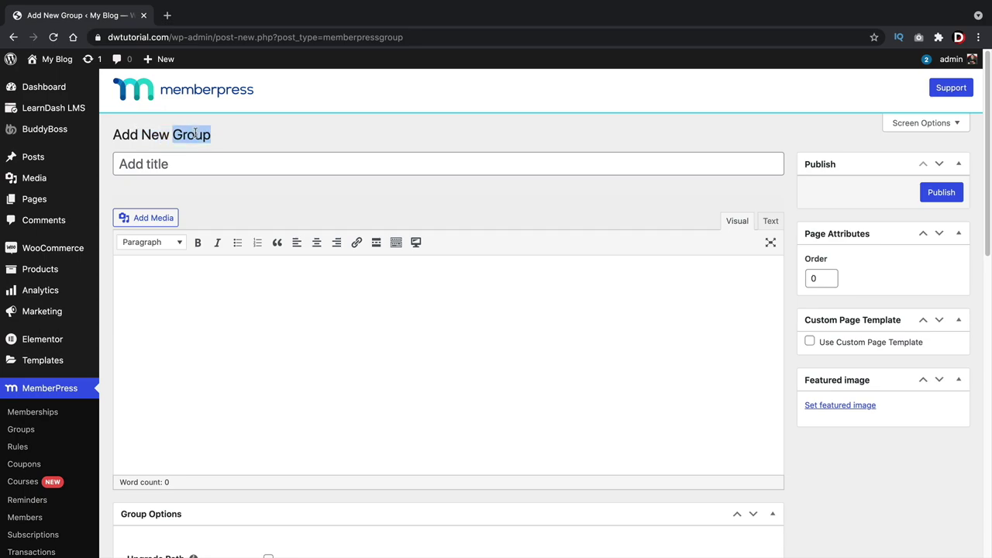
# Title the group 'Main Memberships' and add Bronze Membership as its second membership
pyautogui.click(197, 166)
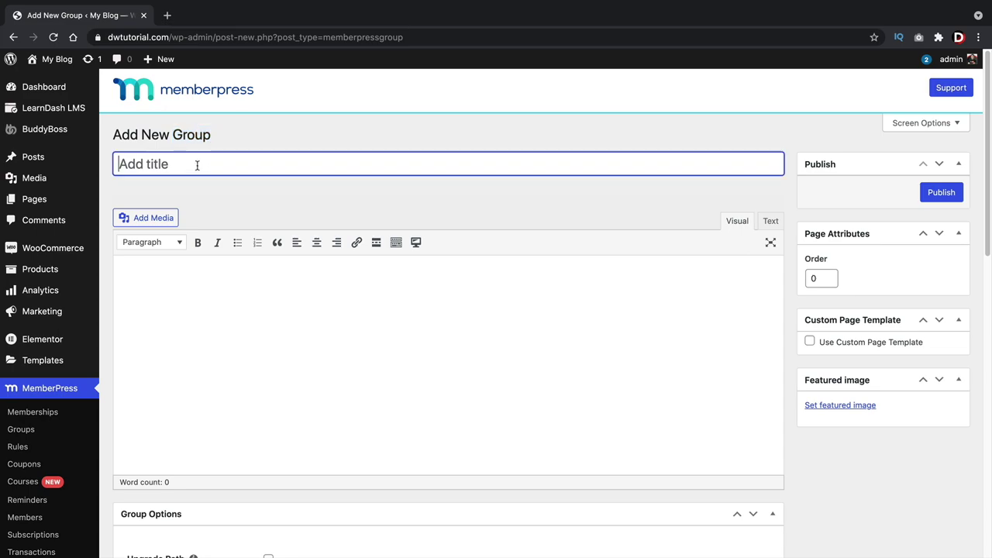
pyautogui.write('Main ')
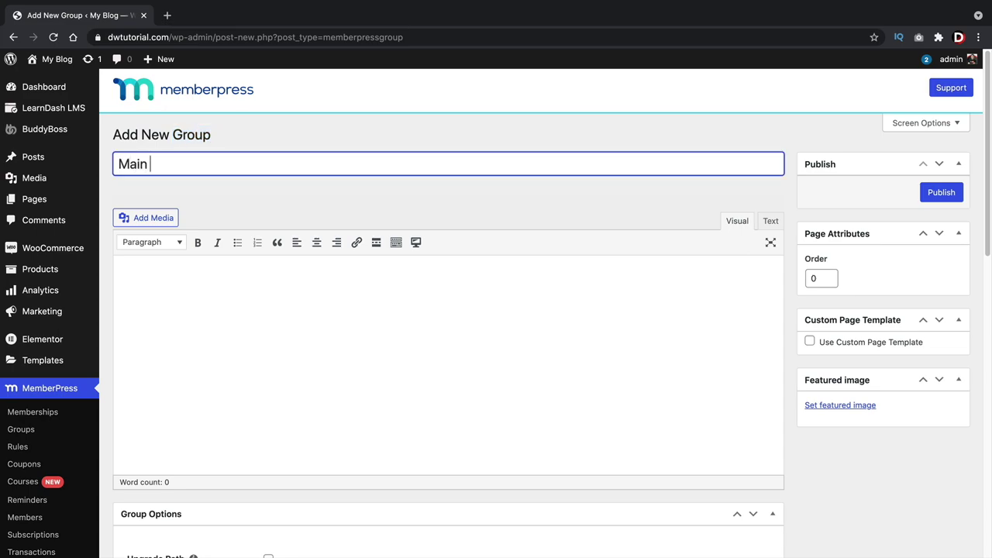
pyautogui.write('Memberships')
pyautogui.click(120, 279)
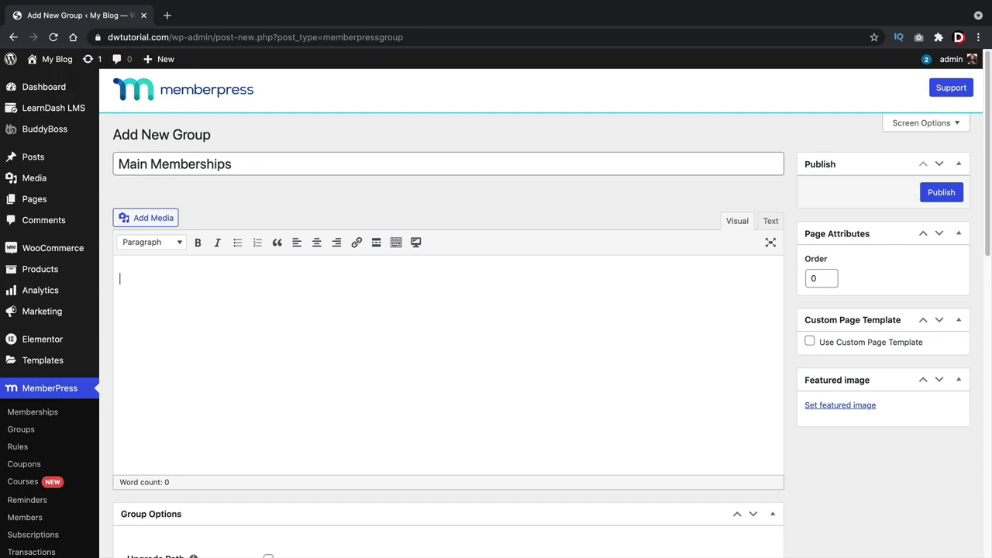
pyautogui.moveTo(990, 184); pyautogui.dragTo(990, 346)
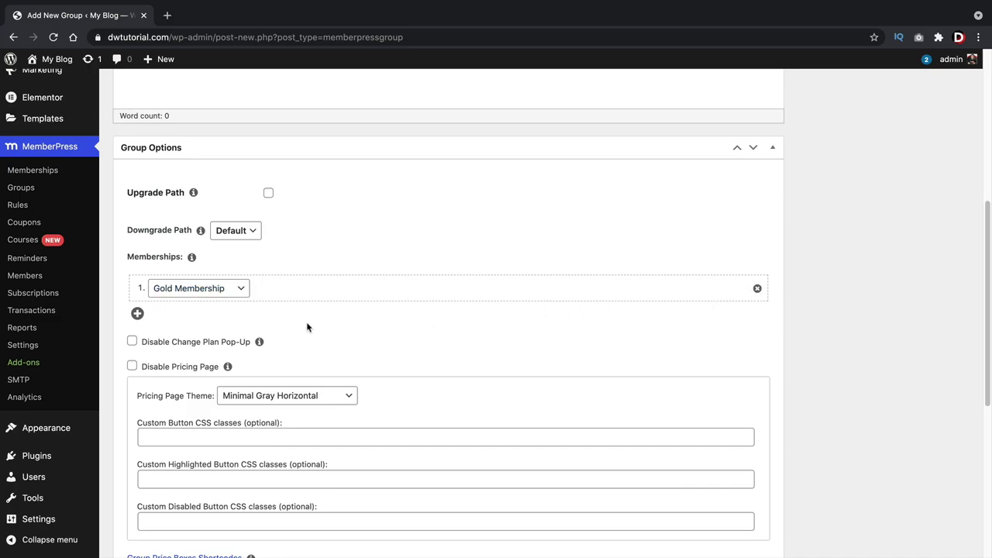
pyautogui.click(137, 313)
pyautogui.click(178, 323)
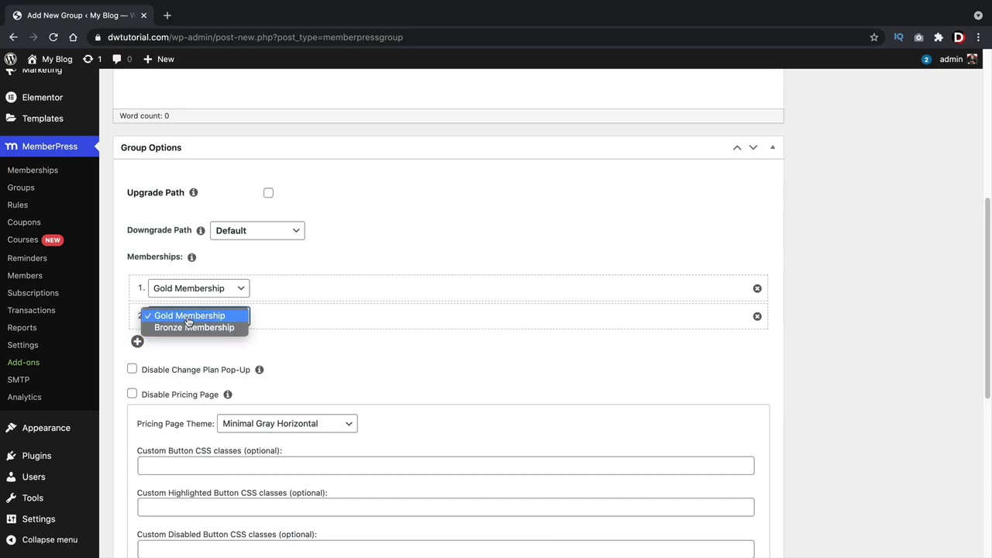
pyautogui.click(190, 327)
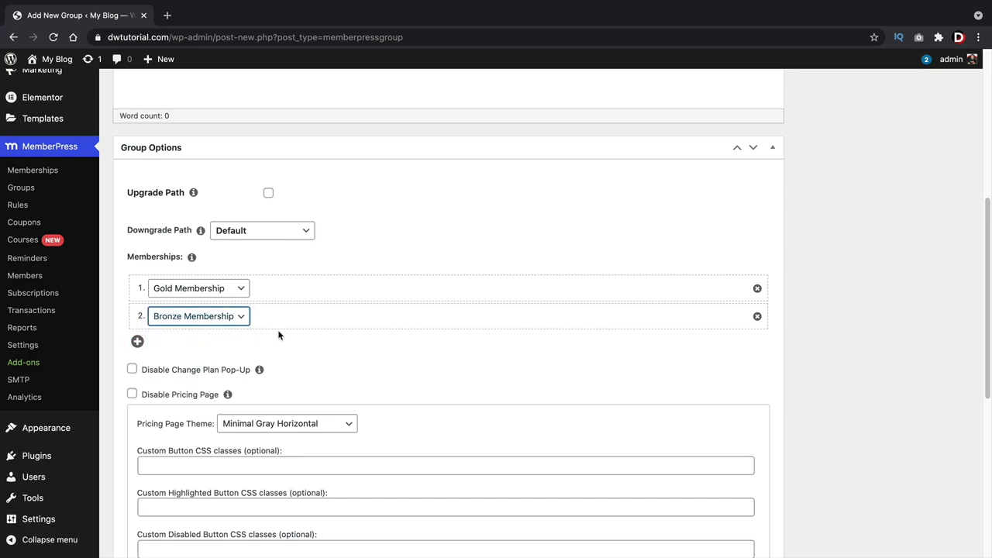
# Set the Pricing Page Theme to Classic Dark and publish the group
pyautogui.scroll(-5, 280, 332)
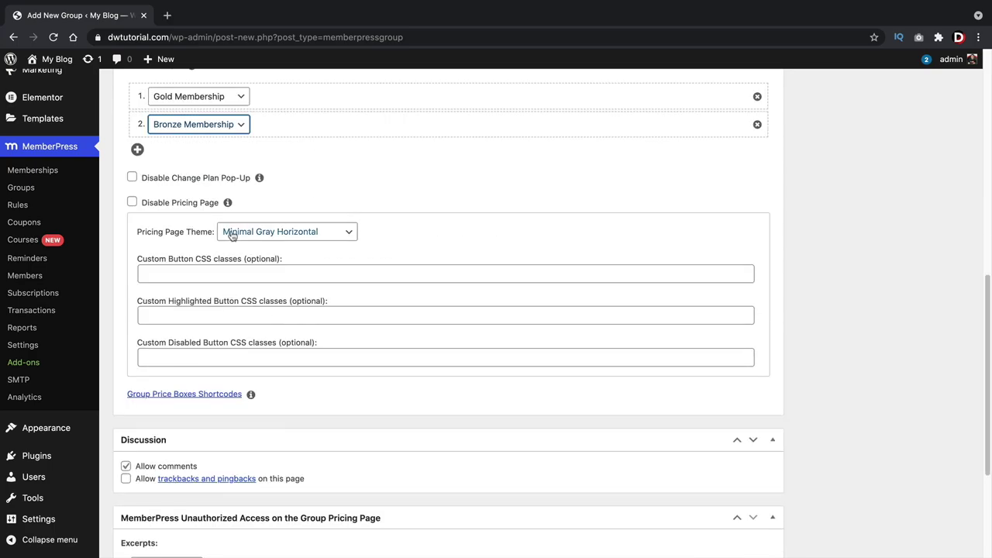
pyautogui.click(253, 232)
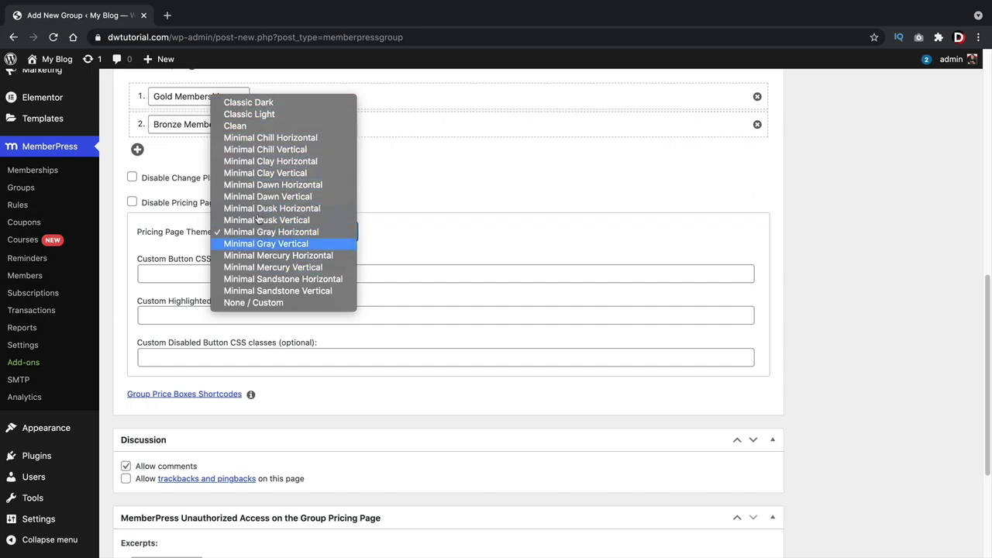
pyautogui.click(249, 303)
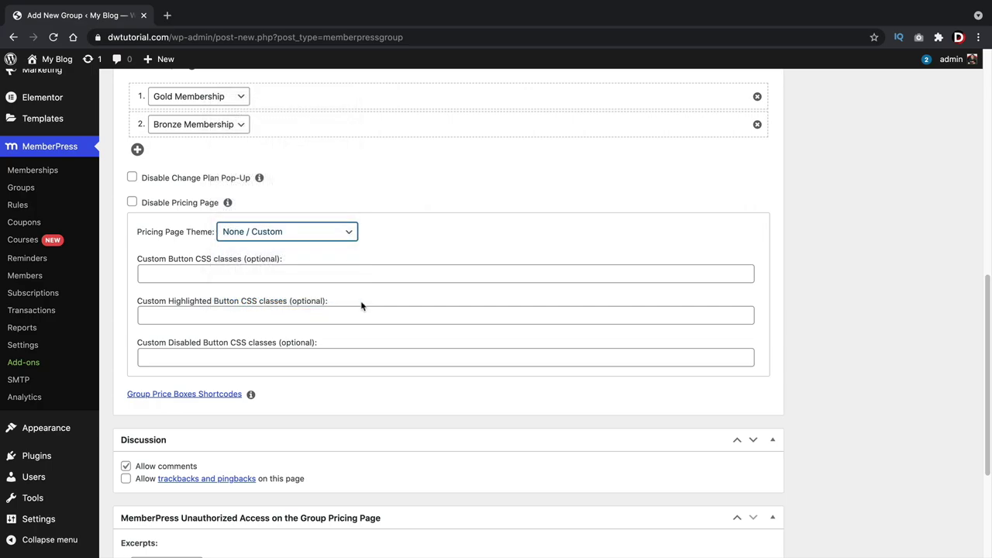
pyautogui.click(310, 238)
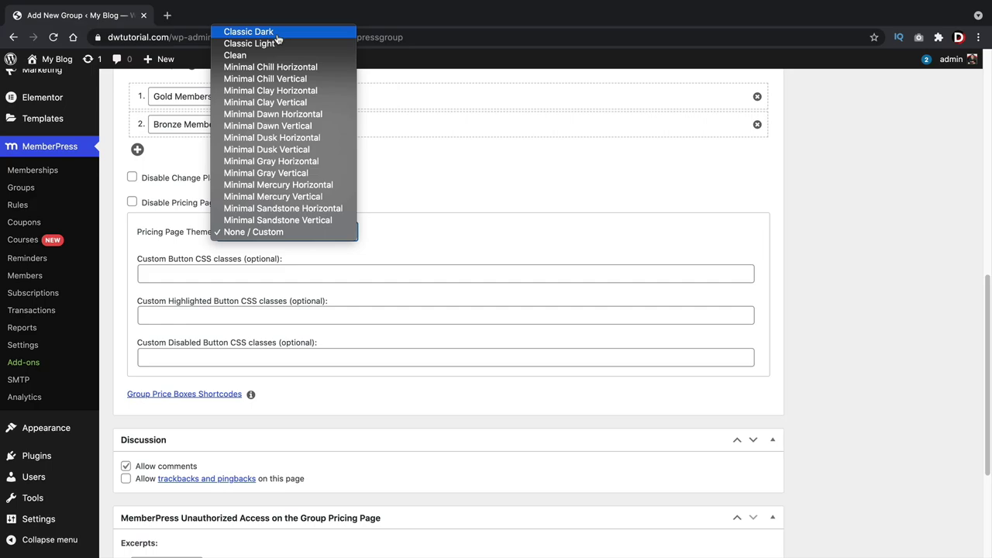
pyautogui.click(249, 32)
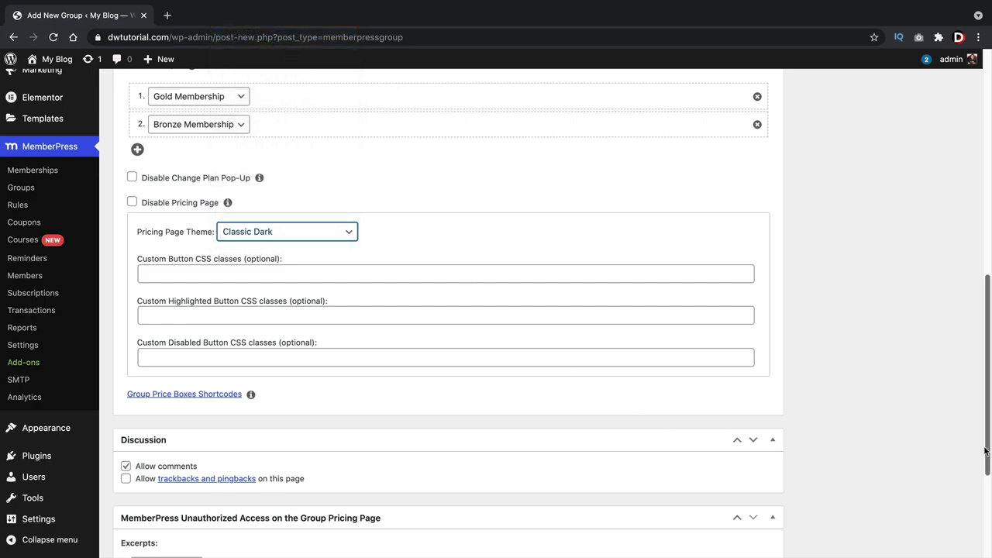
pyautogui.moveTo(982, 468); pyautogui.dragTo(983, 232)
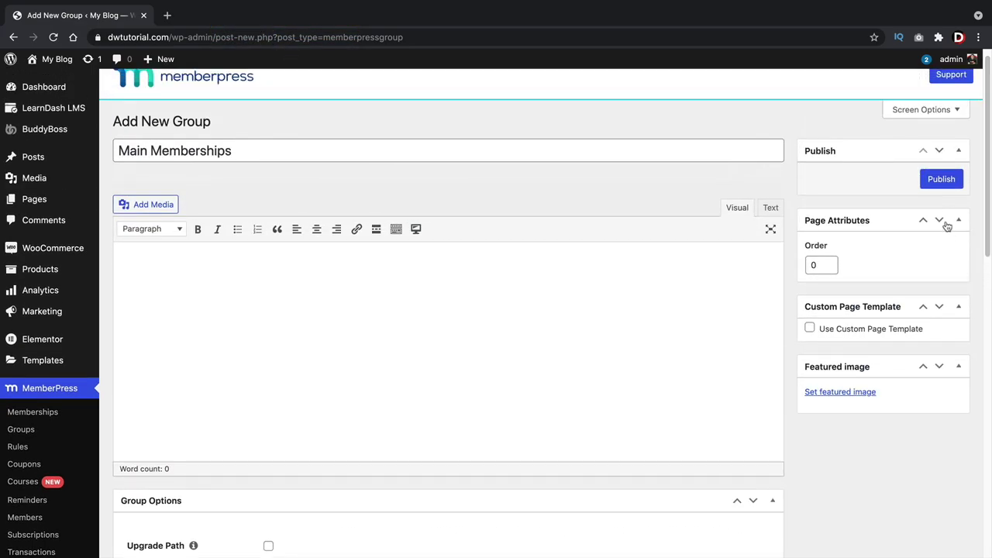
pyautogui.click(943, 181)
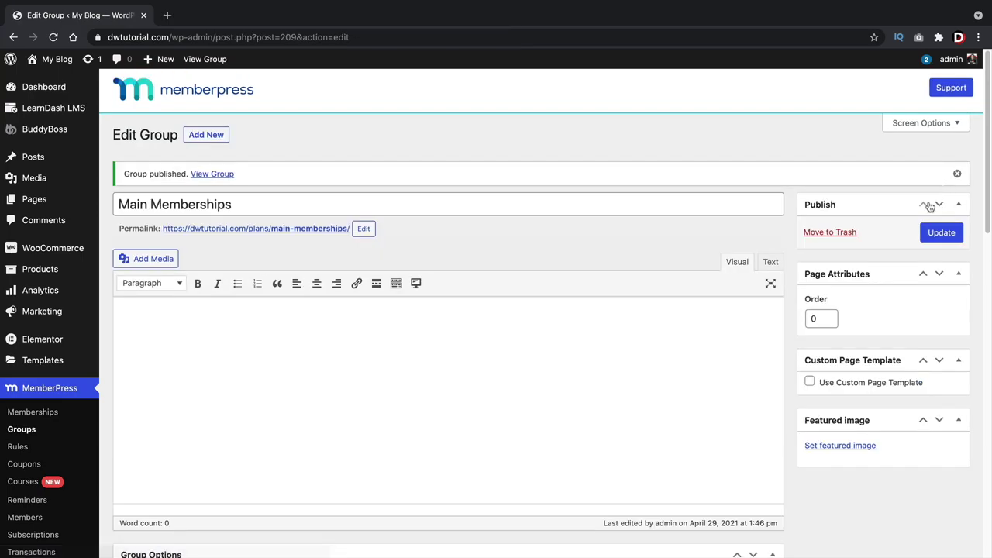
# View the Main Memberships page in an incognito window and confirm Gold costs $5 and Bronze is Free
pyautogui.rightClick(236, 231)
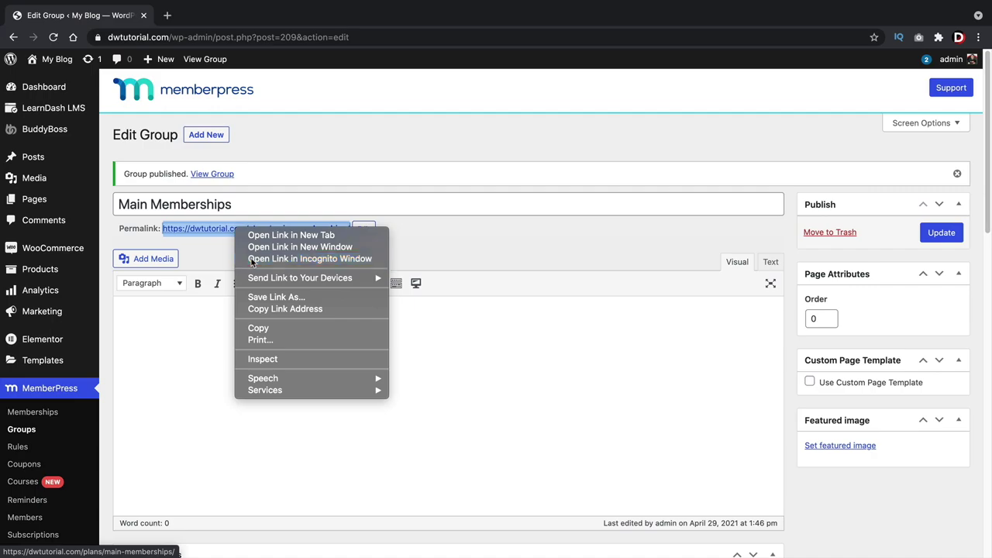
pyautogui.click(253, 259)
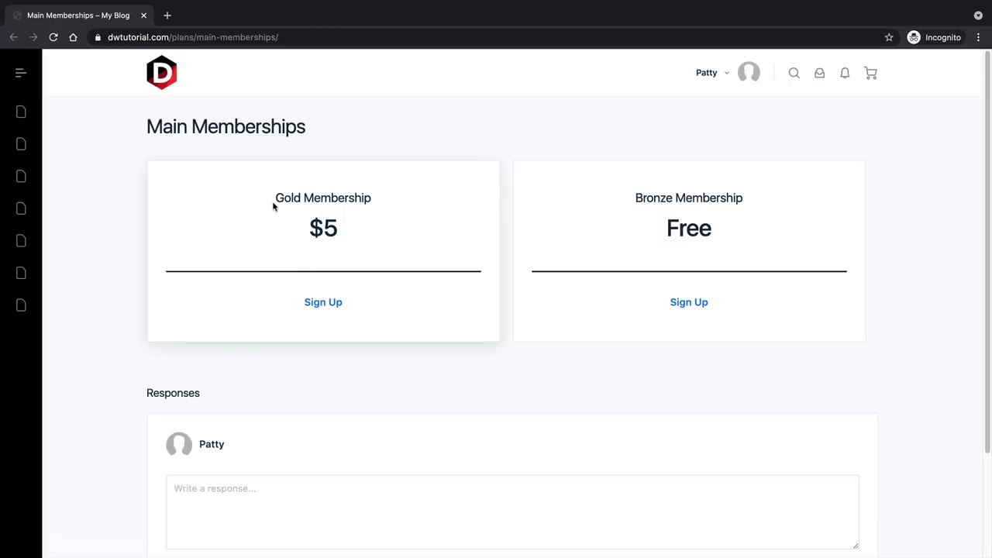
pyautogui.moveTo(373, 200); pyautogui.dragTo(353, 200)
pyautogui.moveTo(627, 198); pyautogui.dragTo(759, 200)
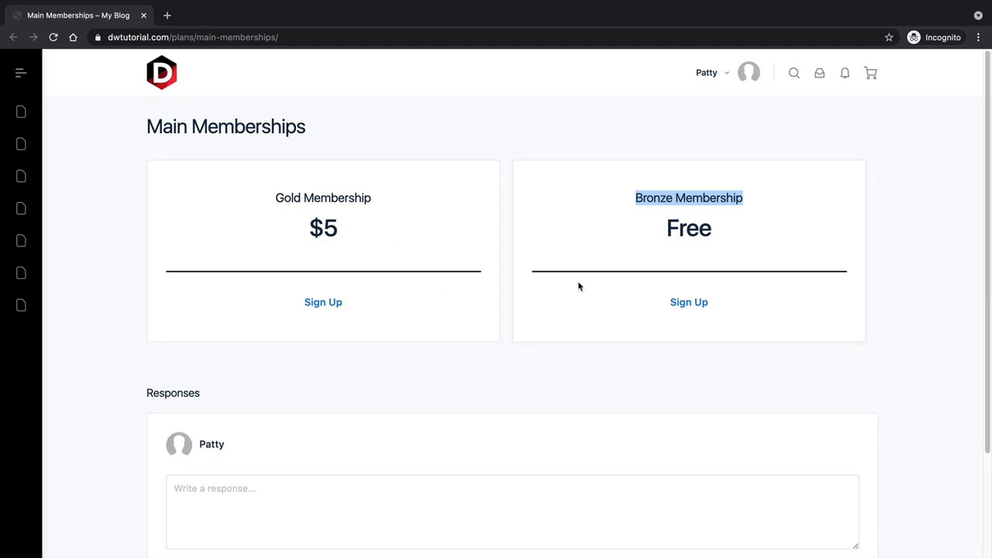
pyautogui.scroll(-3, 465, 333)
pyautogui.click(310, 399)
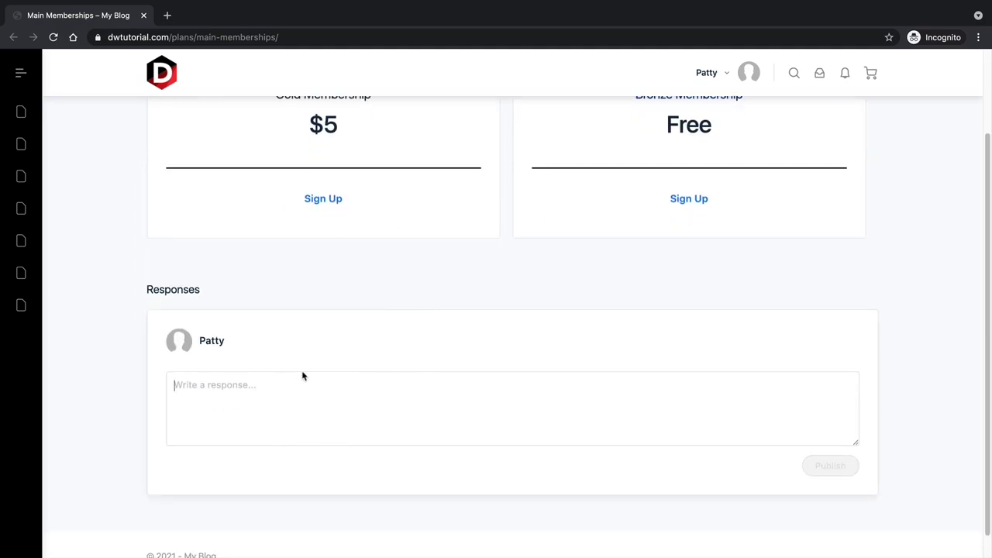
pyautogui.scroll(3, 369, 382)
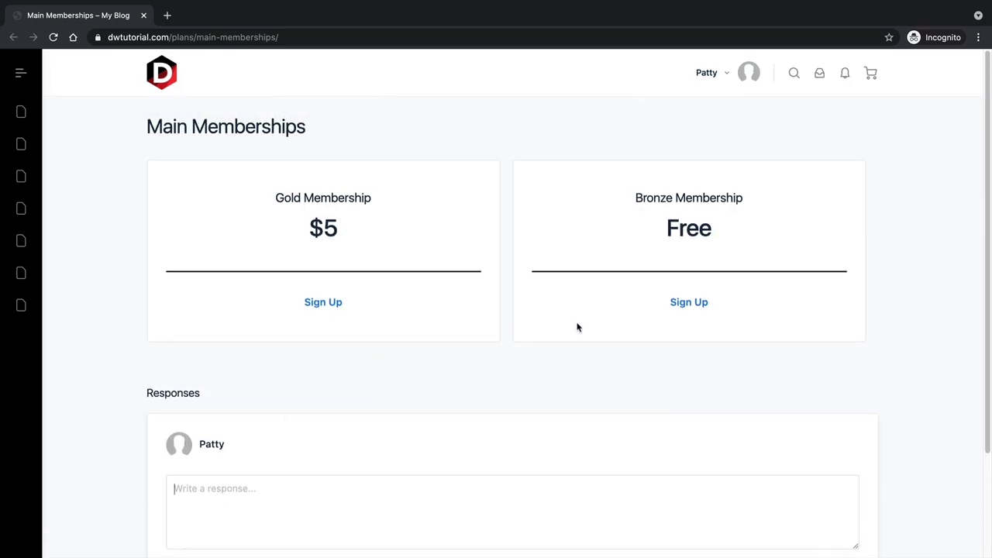
pyautogui.moveTo(639, 198); pyautogui.dragTo(751, 198)
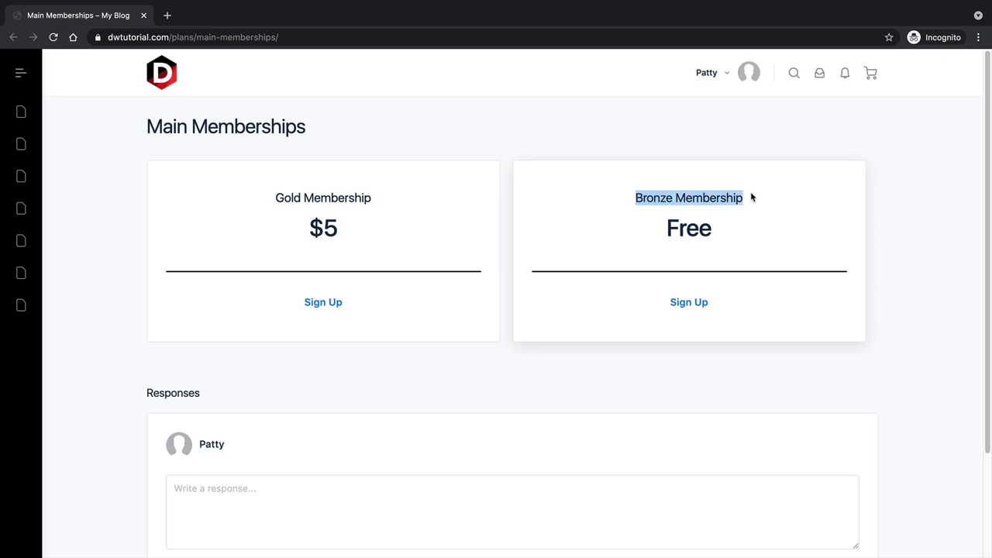
pyautogui.moveTo(721, 234); pyautogui.dragTo(663, 234)
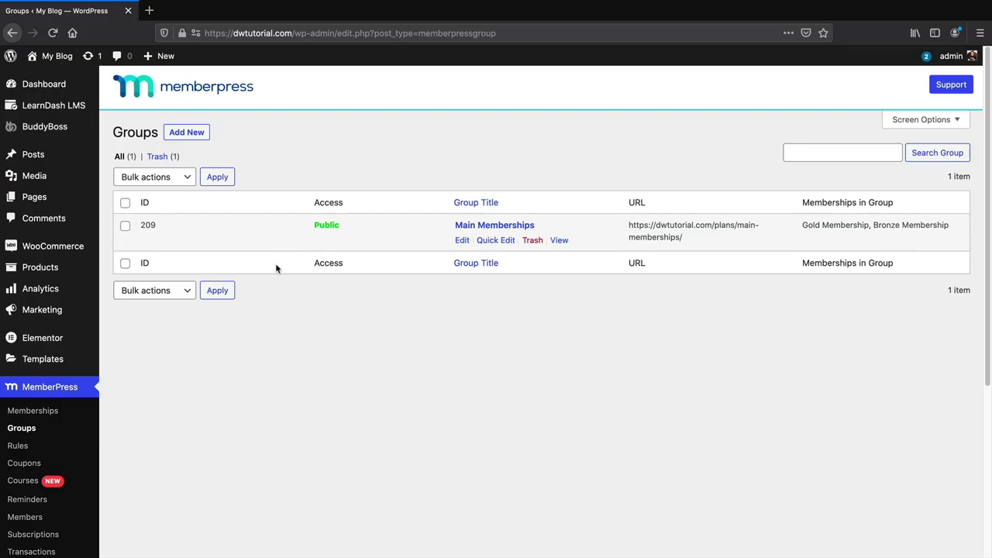
# Set the Bronze Membership price to 1 and update the membership
pyautogui.click(36, 417)
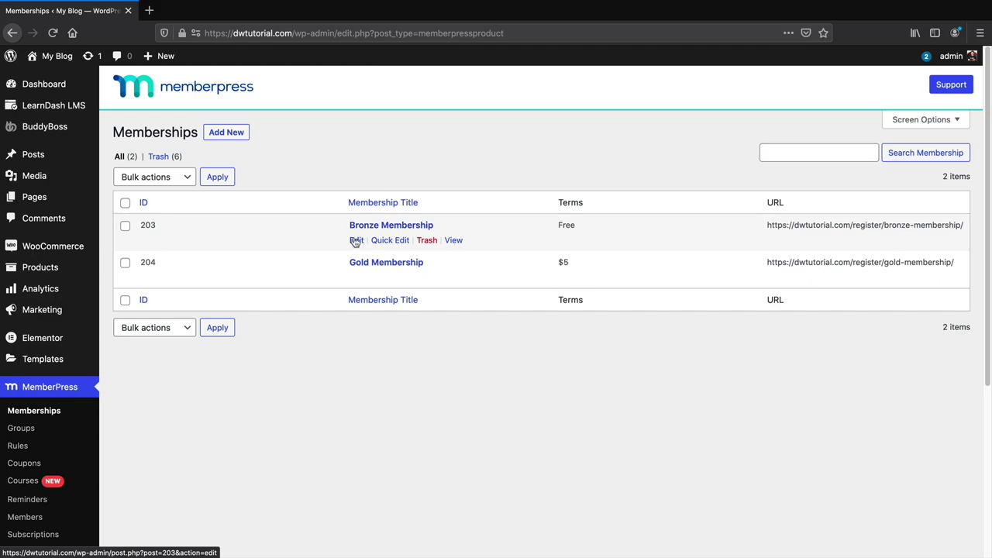
pyautogui.click(356, 241)
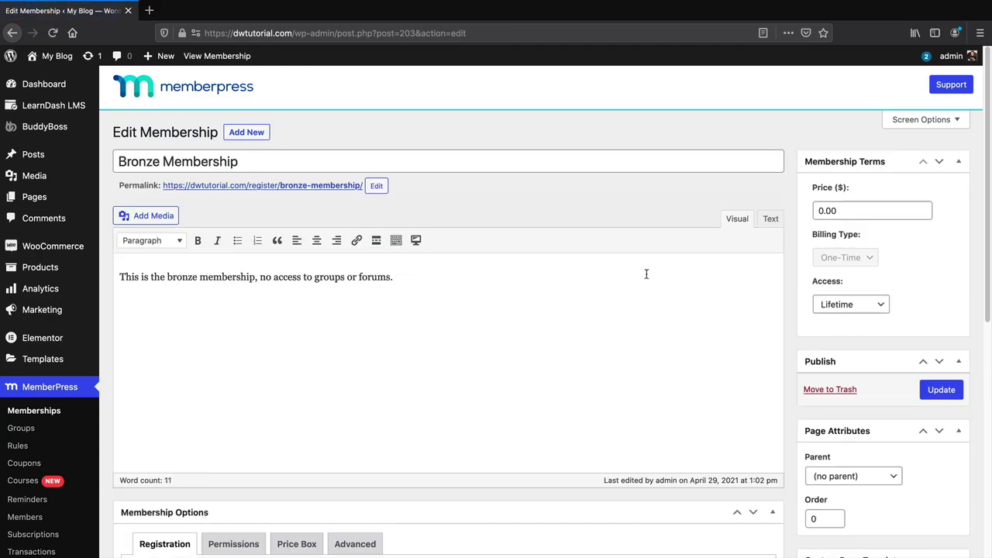
pyautogui.doubleClick(864, 211)
pyautogui.write('1')
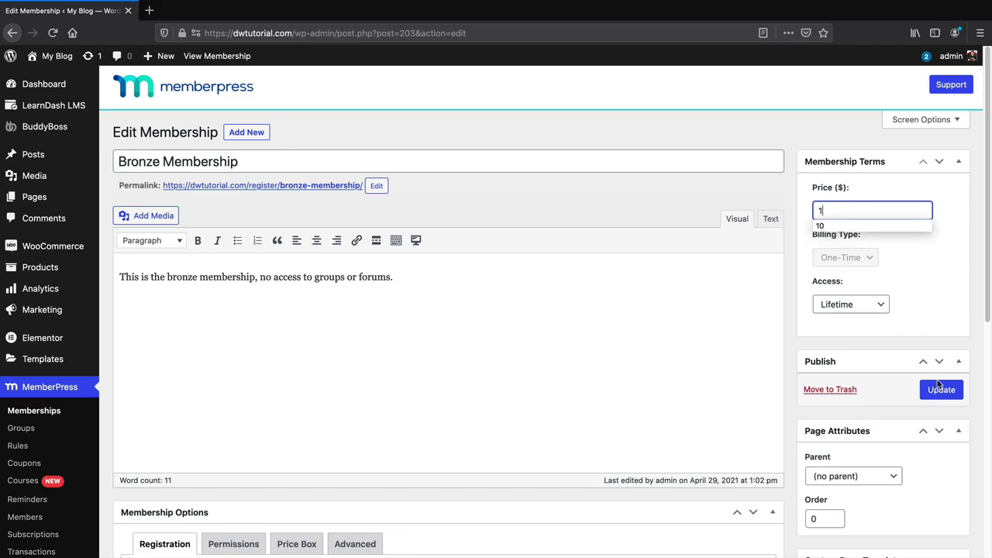
pyautogui.click(941, 388)
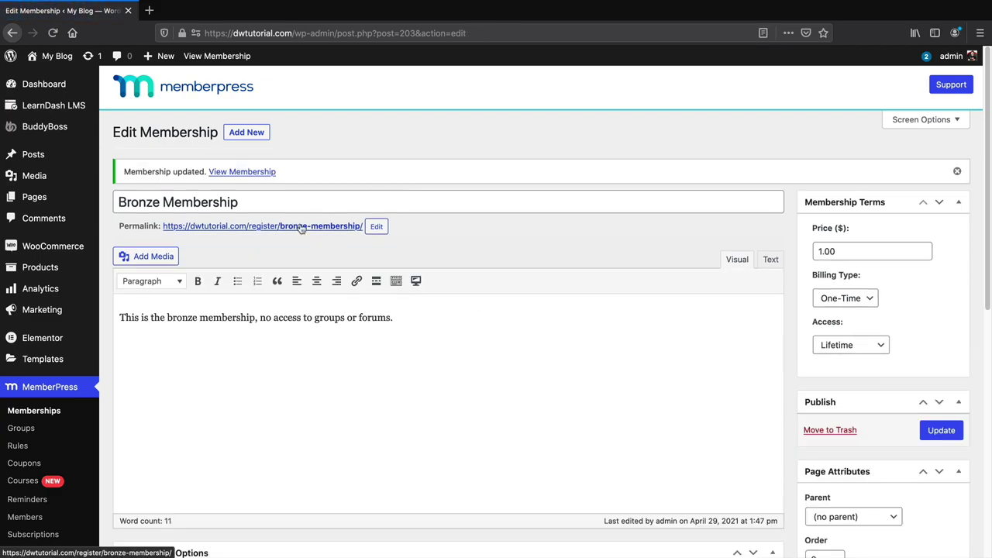
pyautogui.scroll(-2, 302, 229)
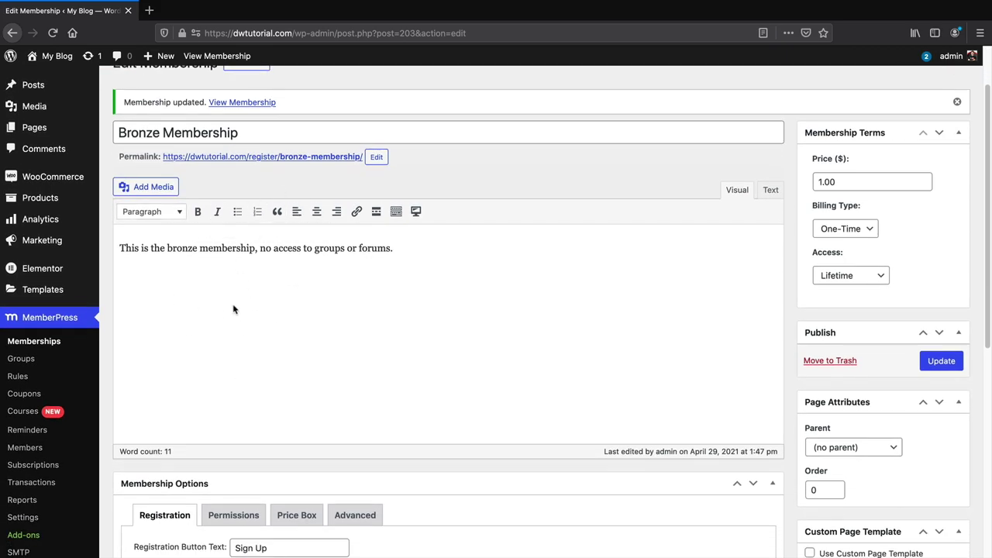
pyautogui.click(35, 365)
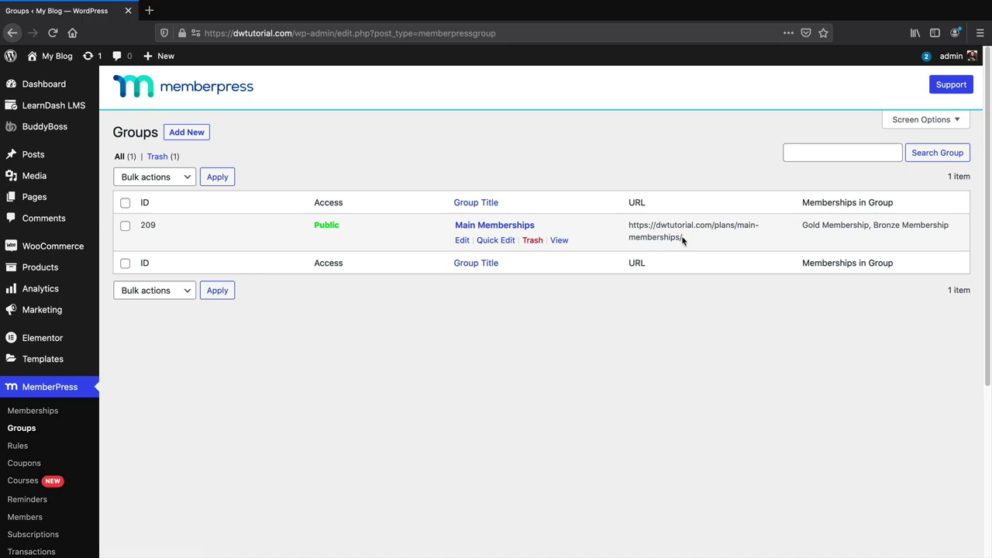
# Copy the dwtutorial.com/plans/main-memberships/ URL from the Main Memberships group row
pyautogui.moveTo(681, 238); pyautogui.dragTo(634, 223)
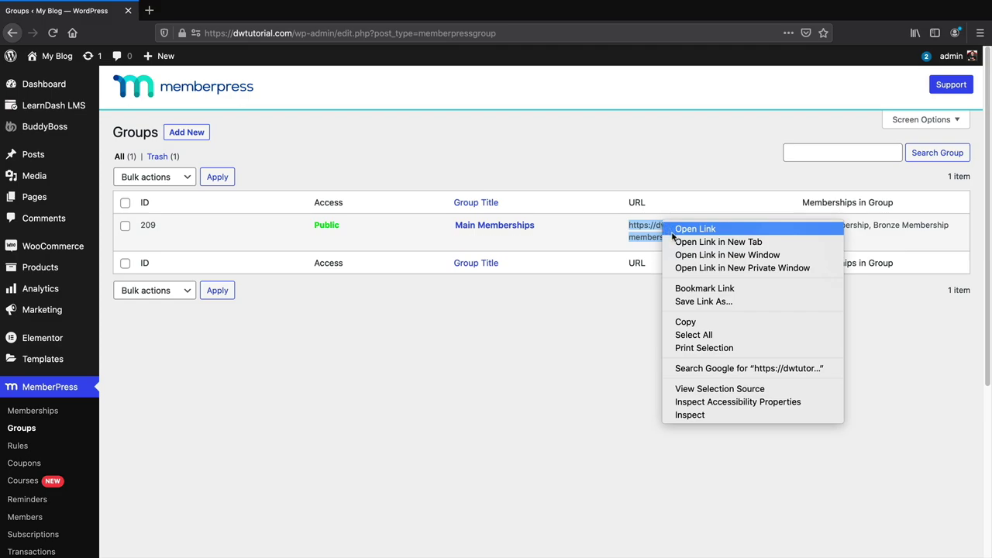
pyautogui.click(686, 321)
pyautogui.moveTo(498, 242)
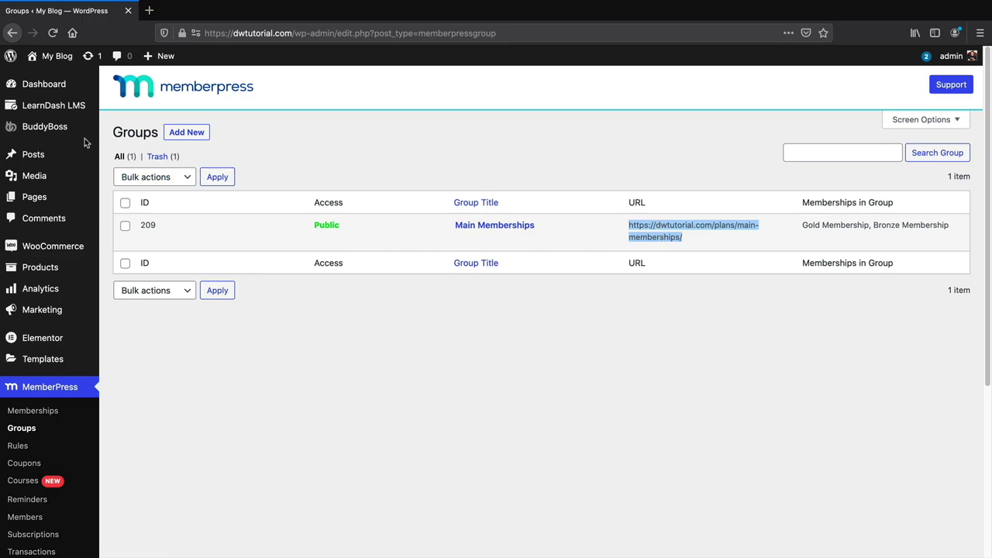
pyautogui.moveTo(70, 128)
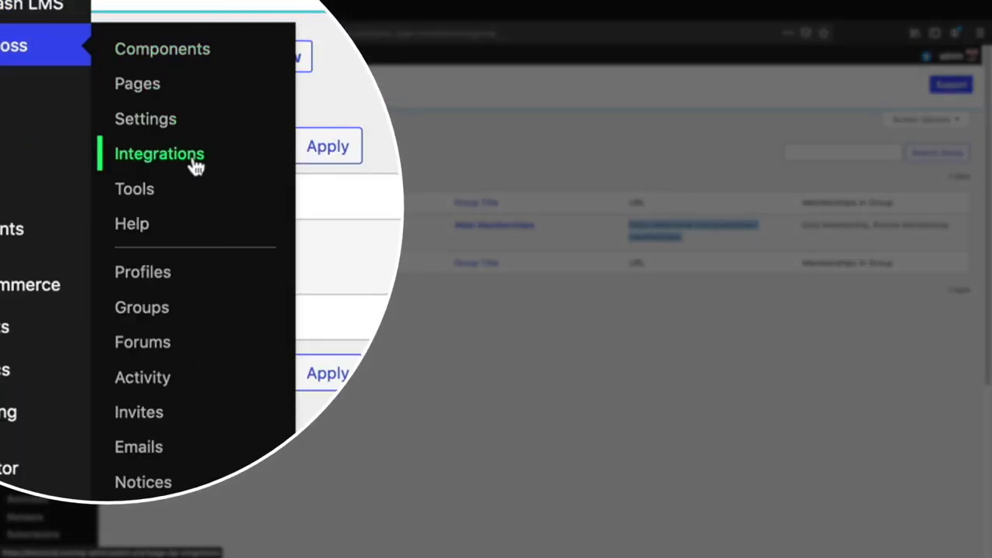
pyautogui.click(143, 164)
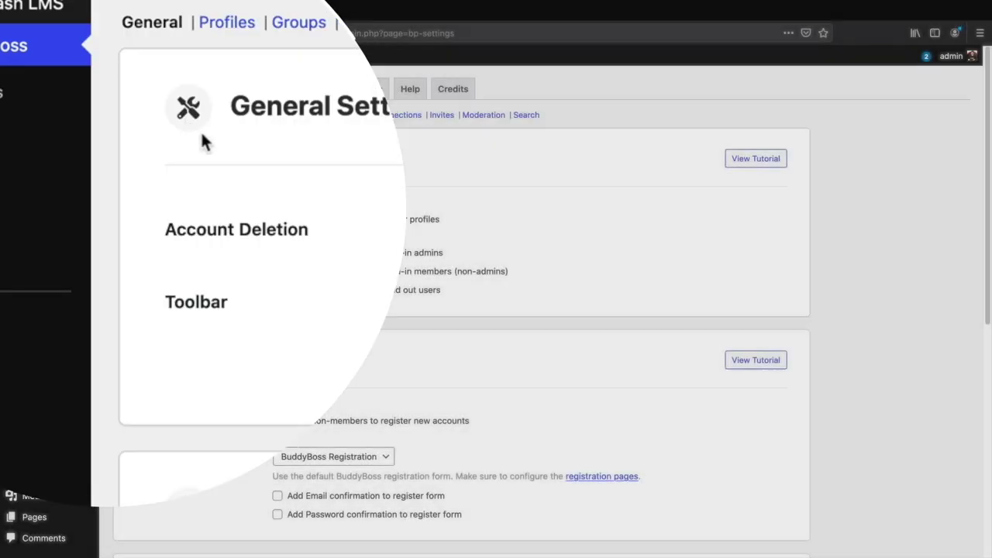
pyautogui.scroll(-5, 191, 213)
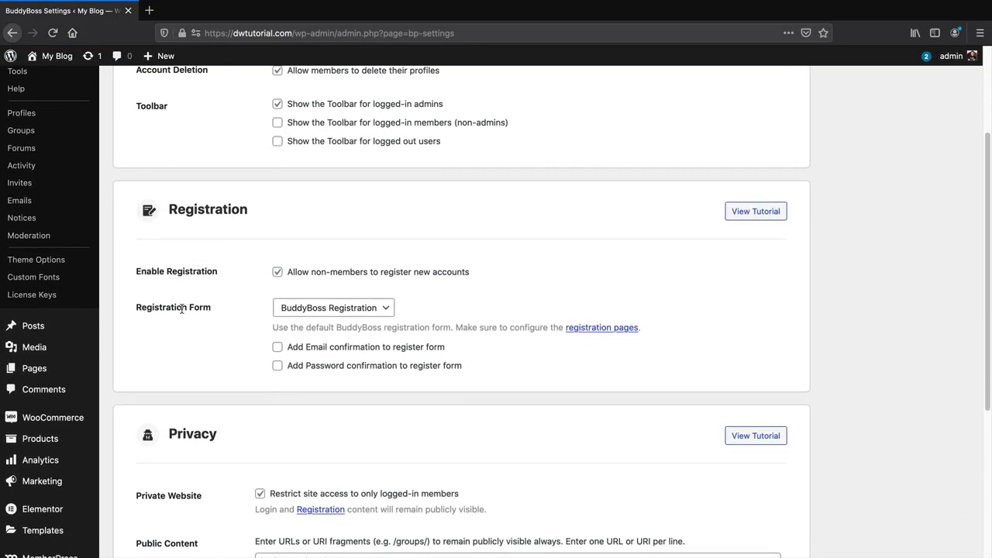
pyautogui.click(322, 311)
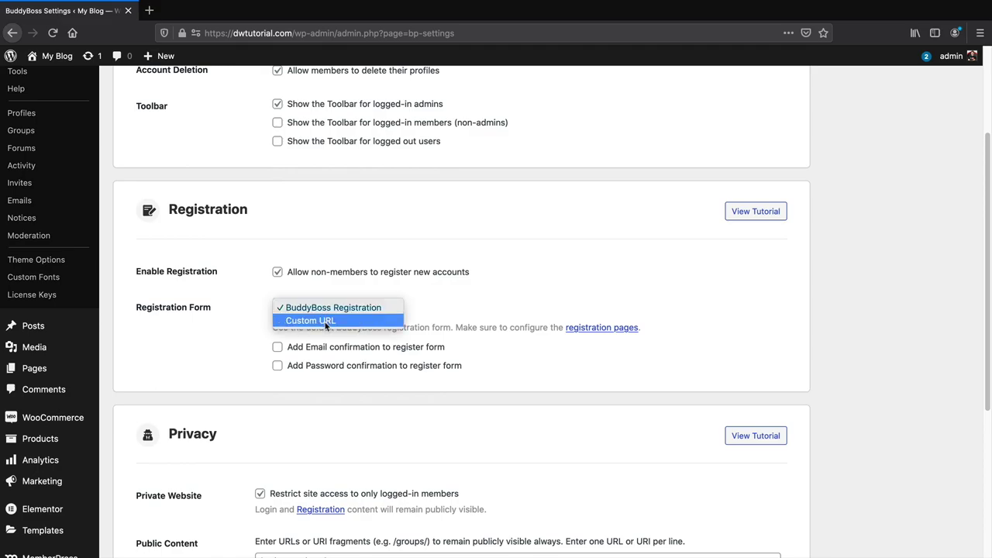
pyautogui.click(326, 320)
pyautogui.tripleClick(335, 333)
pyautogui.rightClick(335, 332)
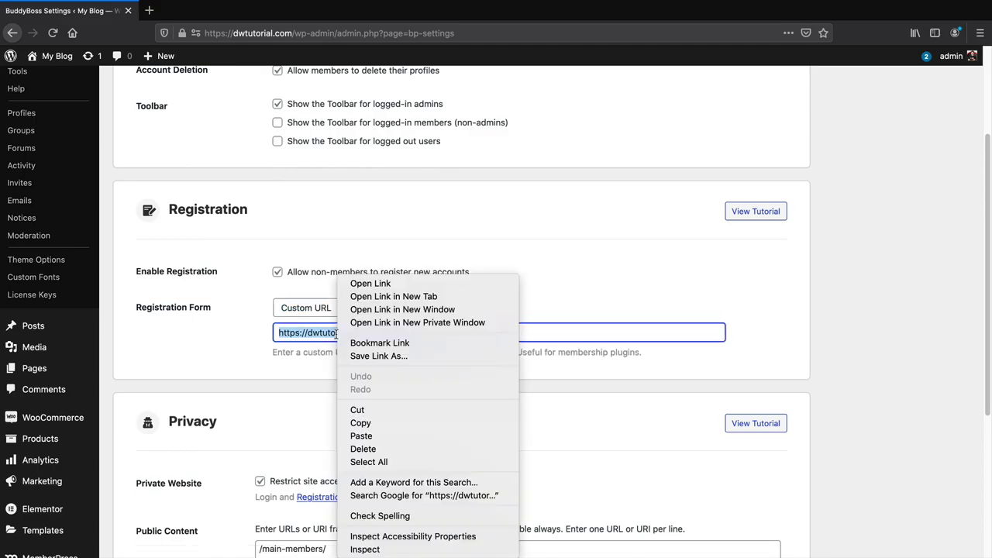
pyautogui.click(374, 436)
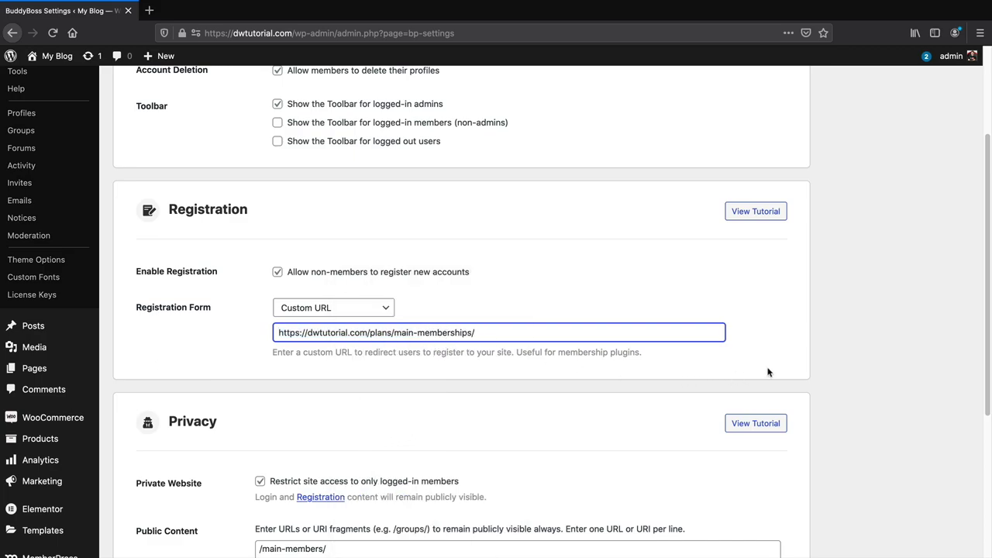
pyautogui.scroll(-5, 768, 372)
pyautogui.click(158, 495)
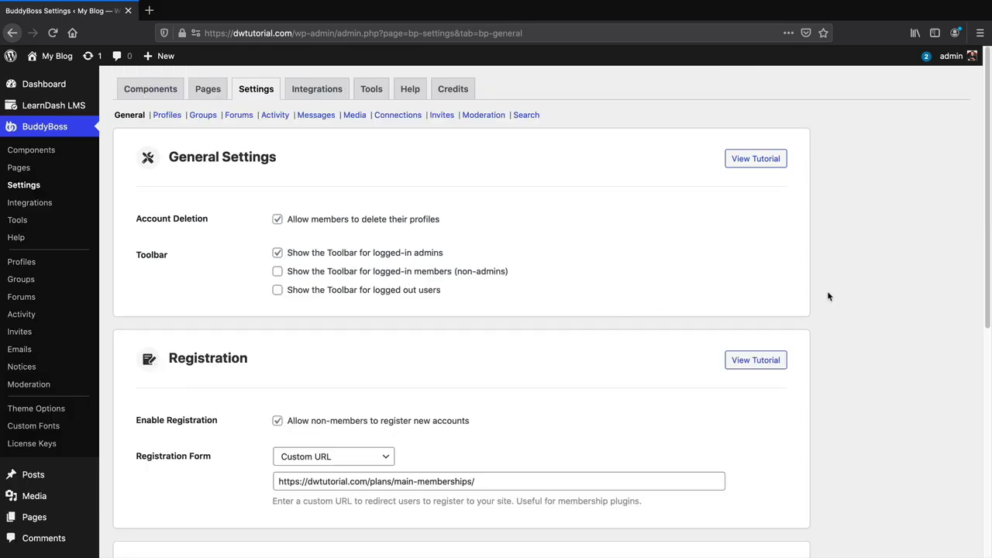
pyautogui.scroll(-5, 828, 296)
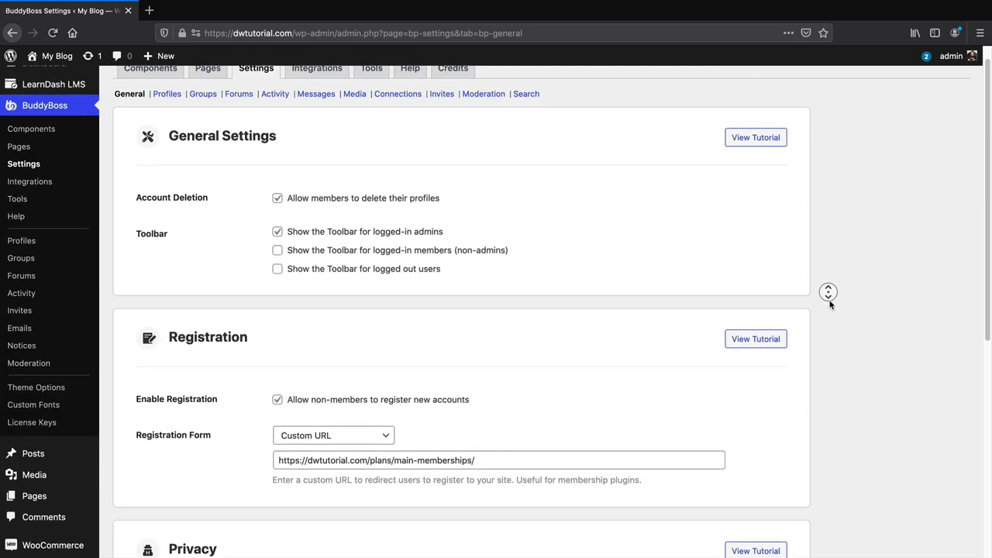
pyautogui.scroll(-4, 828, 297)
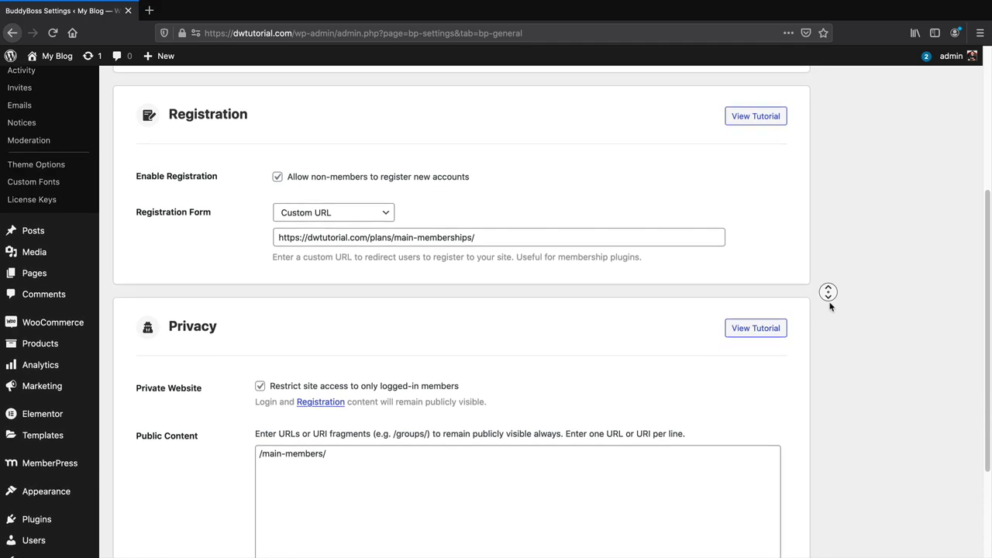
pyautogui.click(818, 302)
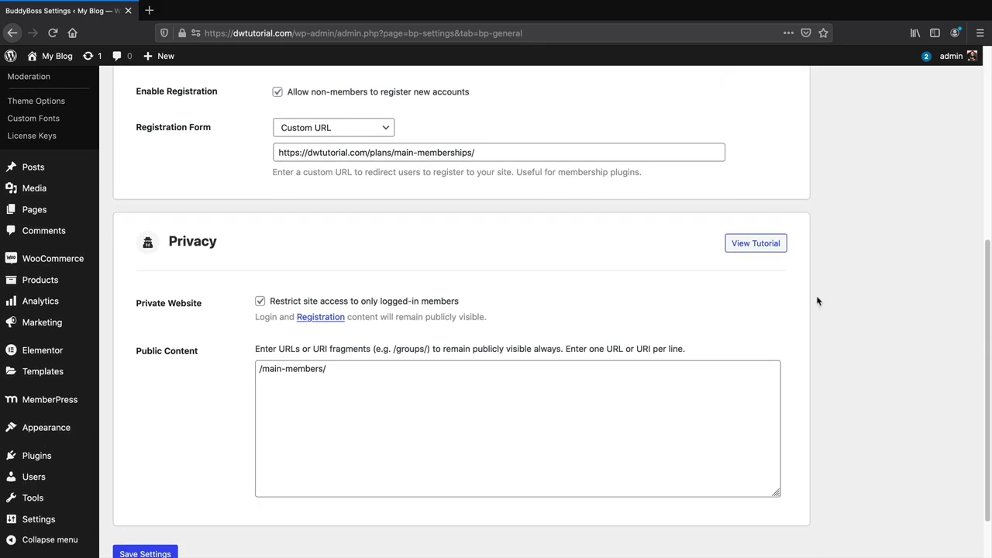
# In a private window, follow Create an Account, try the Groups page, then go back to the plans
pyautogui.rightClick(316, 321)
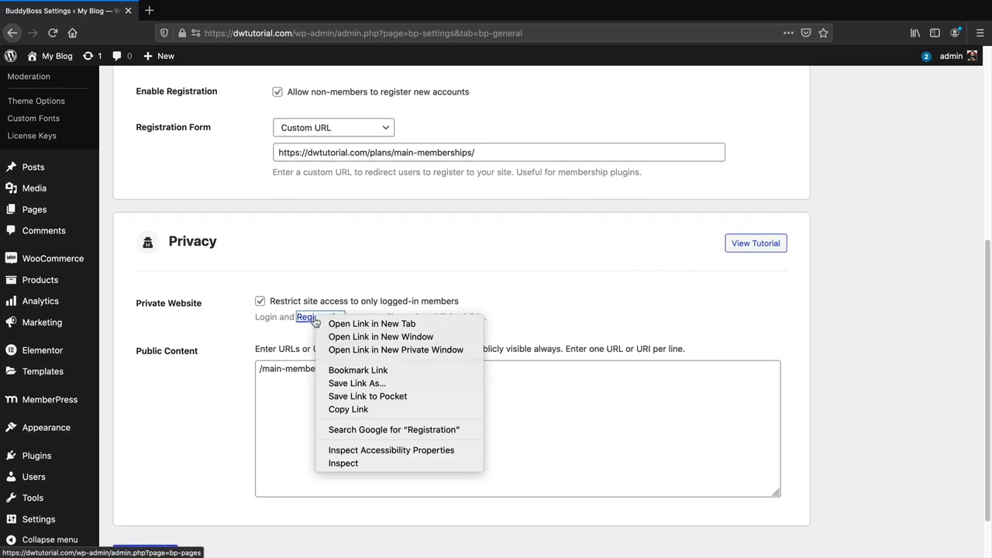
pyautogui.click(347, 351)
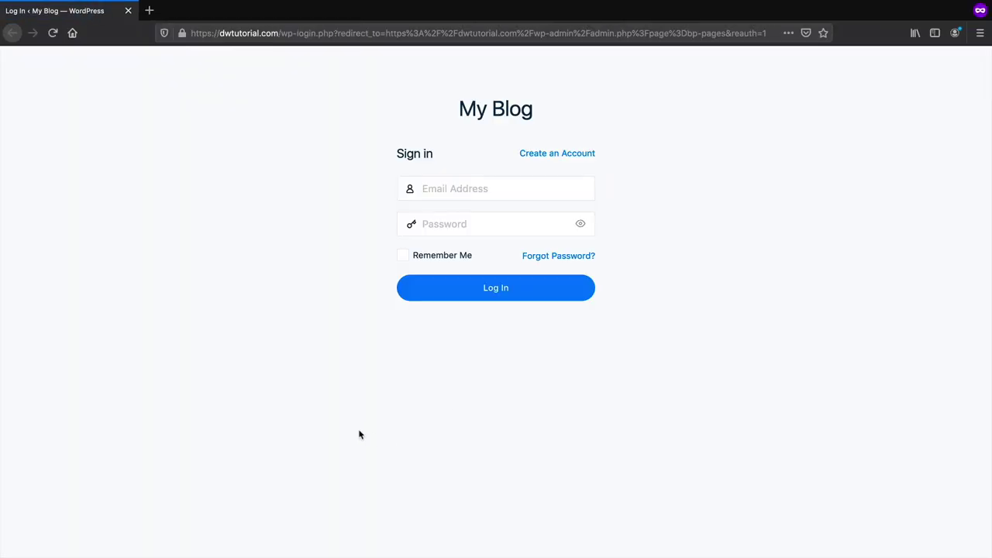
pyautogui.click(572, 159)
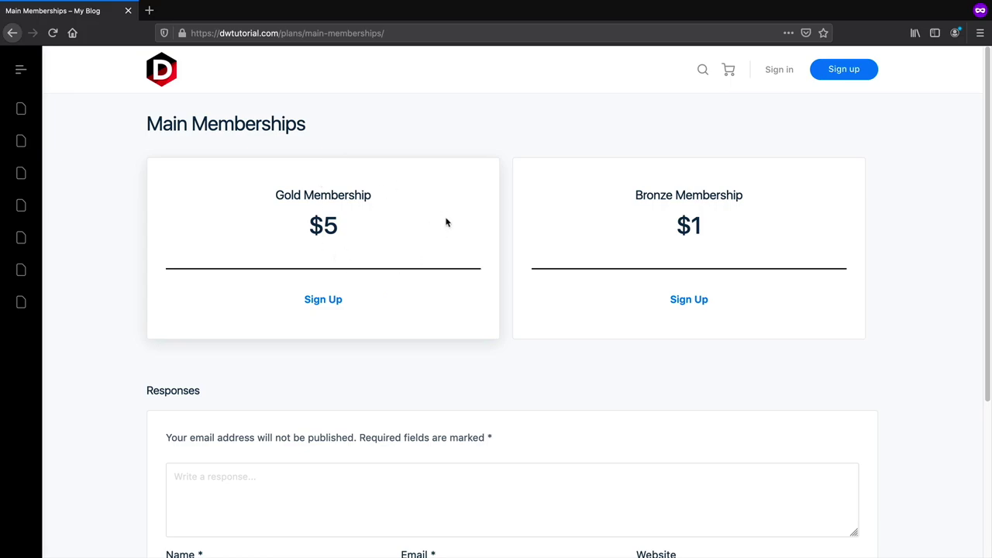
pyautogui.click(22, 142)
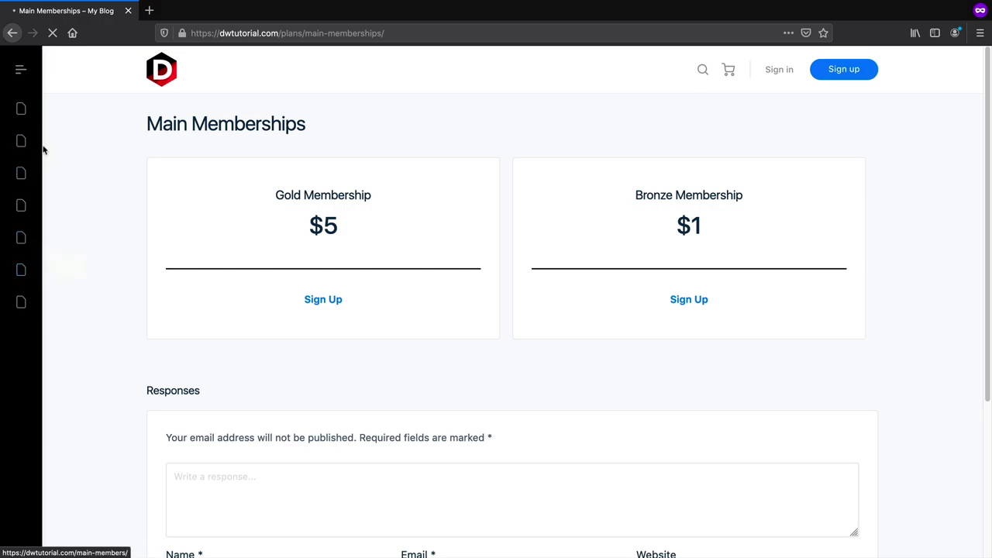
pyautogui.click(12, 33)
# Check the logged-out plans page lists Gold at $5 and Bronze at $1, then return to the admin browser
pyautogui.scroll(-2, 389, 383)
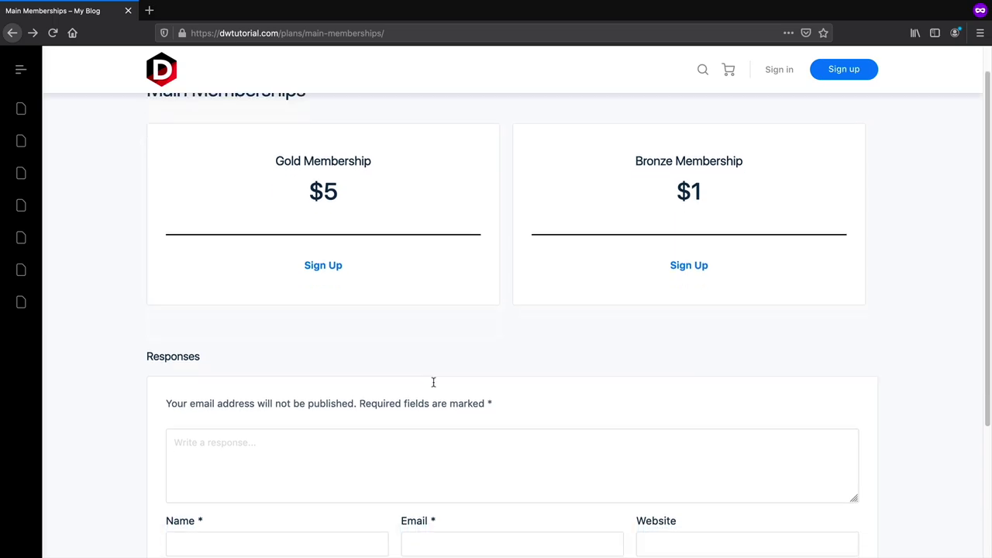
pyautogui.scroll(-4, 348, 428)
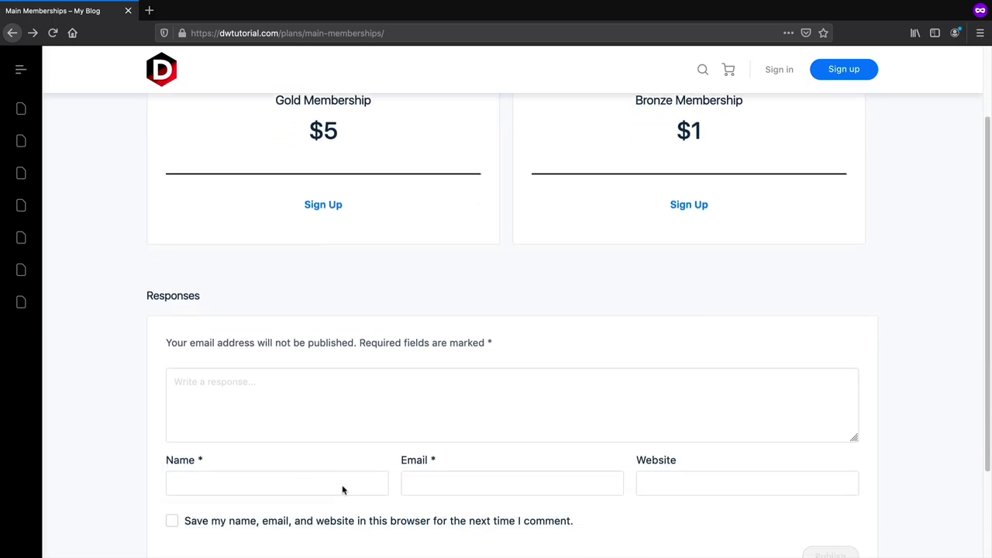
pyautogui.scroll(1, 360, 291)
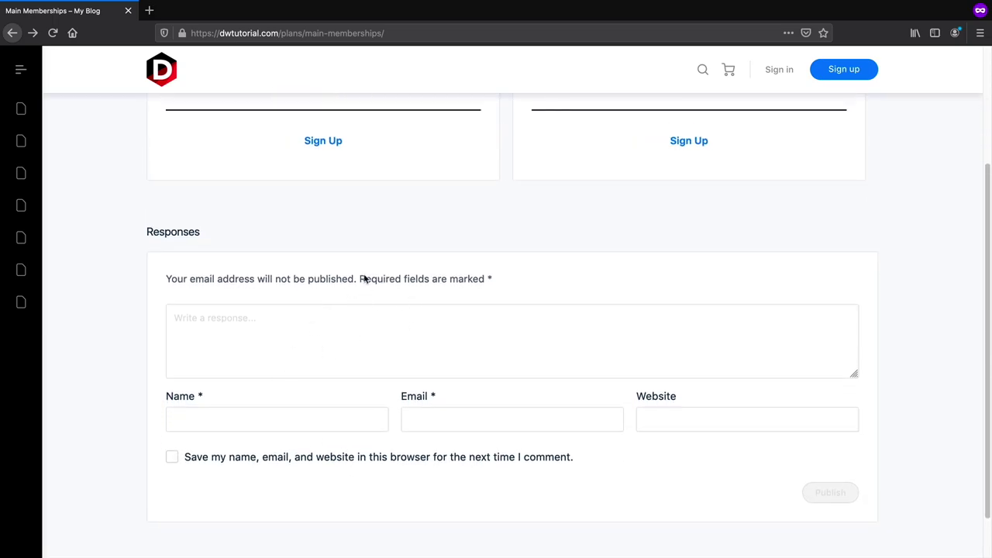
pyautogui.scroll(5, 364, 279)
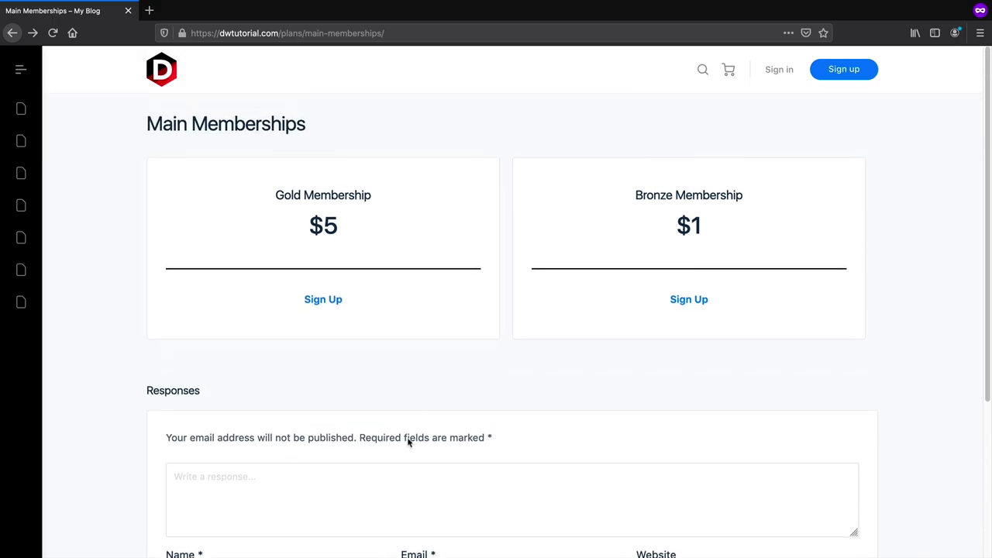
pyautogui.scroll(-2, 292, 512)
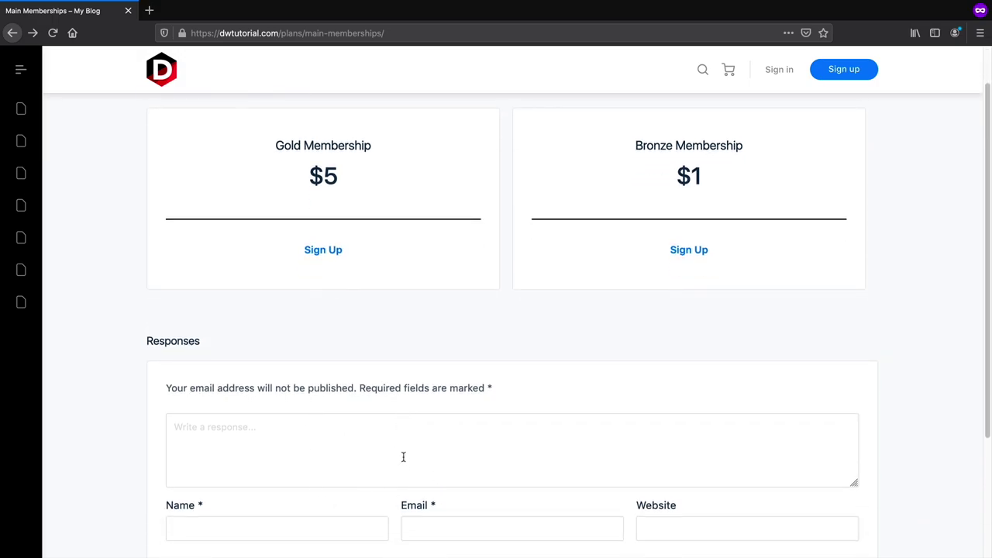
pyautogui.scroll(2, 403, 457)
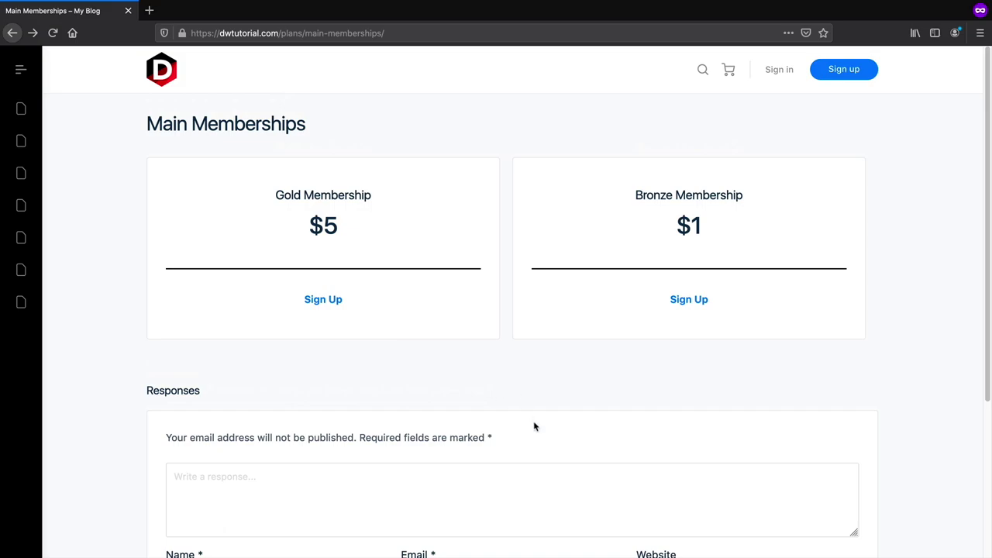
pyautogui.press('super+Tab')
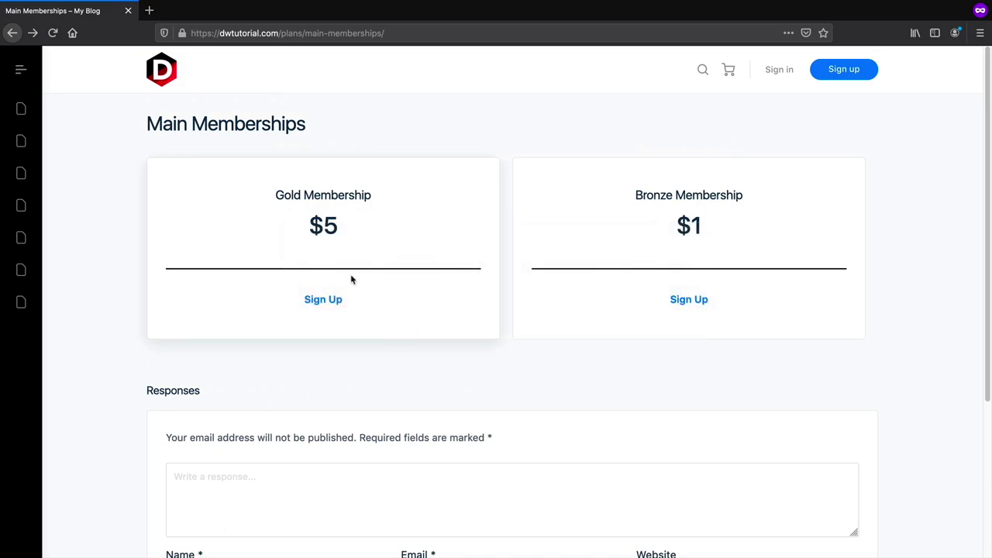
pyautogui.press('super+Tab')
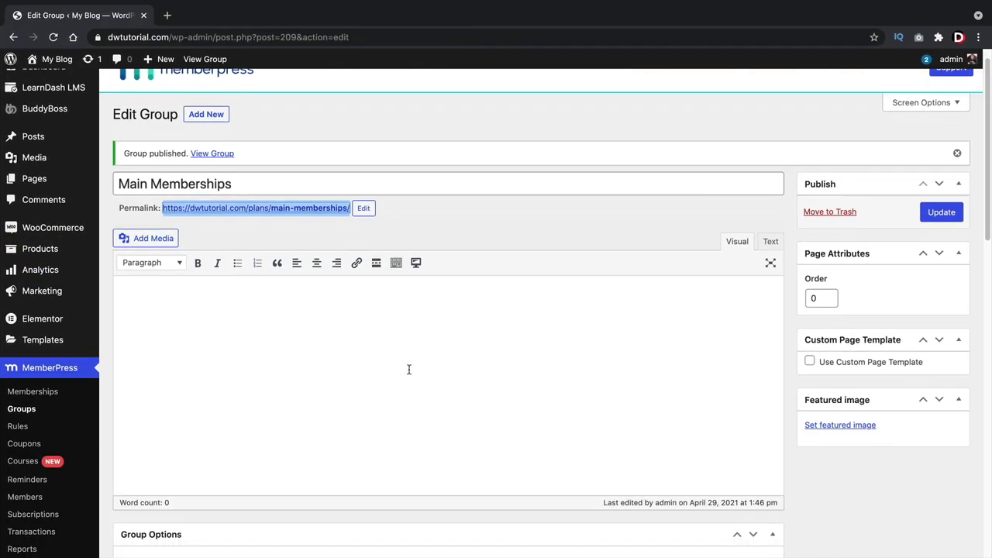
# Uncheck Allow comments under Discussion for the Main Memberships group and update it
pyautogui.click(527, 232)
pyautogui.scroll(-5, 525, 235)
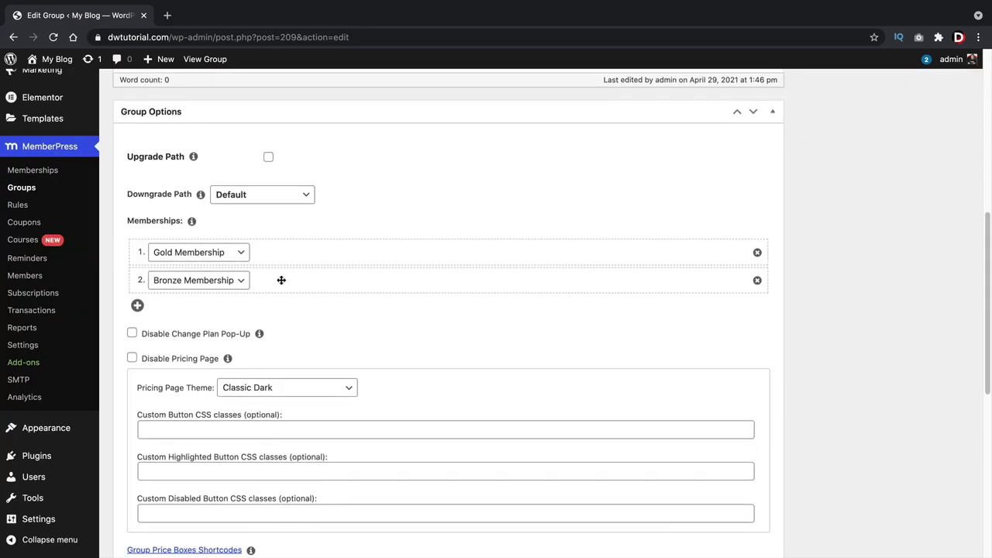
pyautogui.scroll(-4, 281, 280)
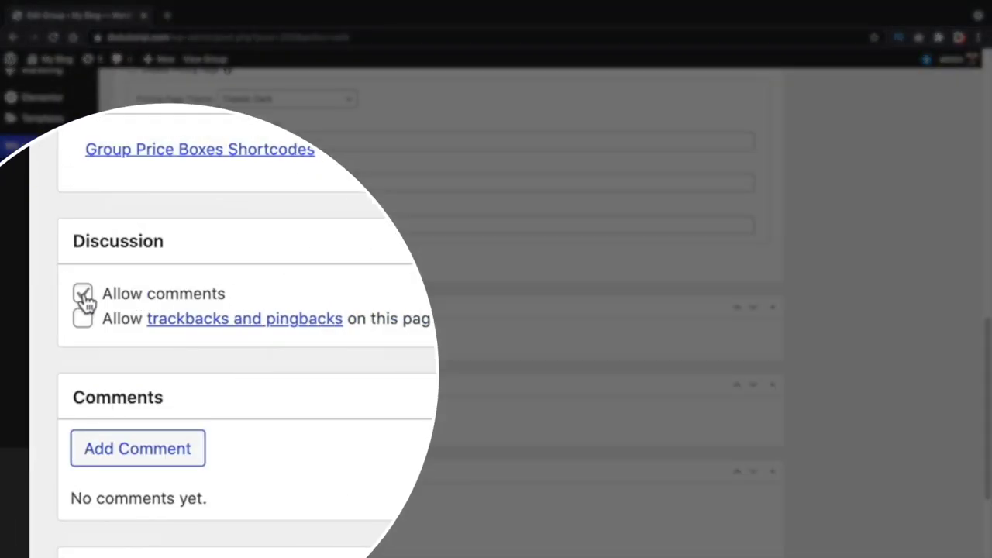
pyautogui.click(83, 295)
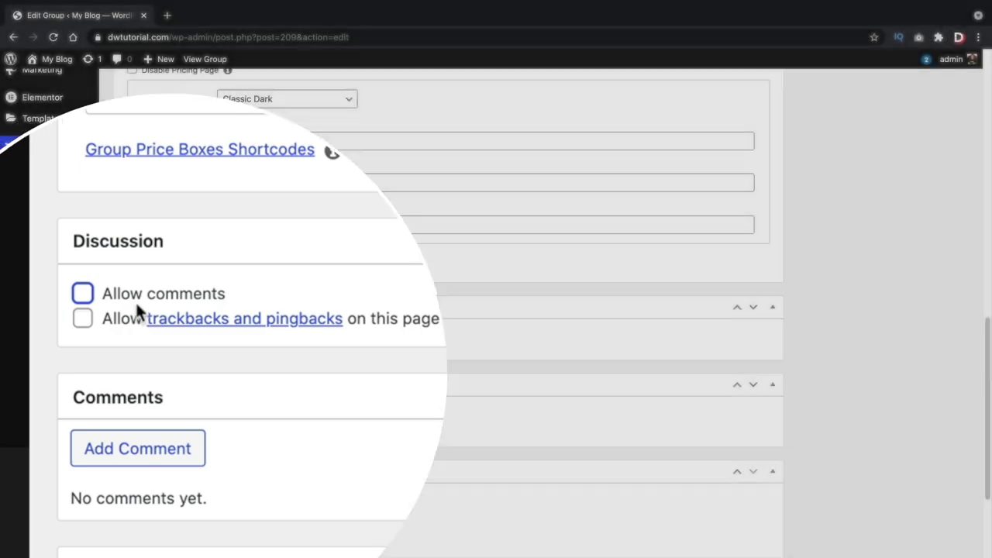
pyautogui.scroll(10, 853, 410)
pyautogui.click(941, 232)
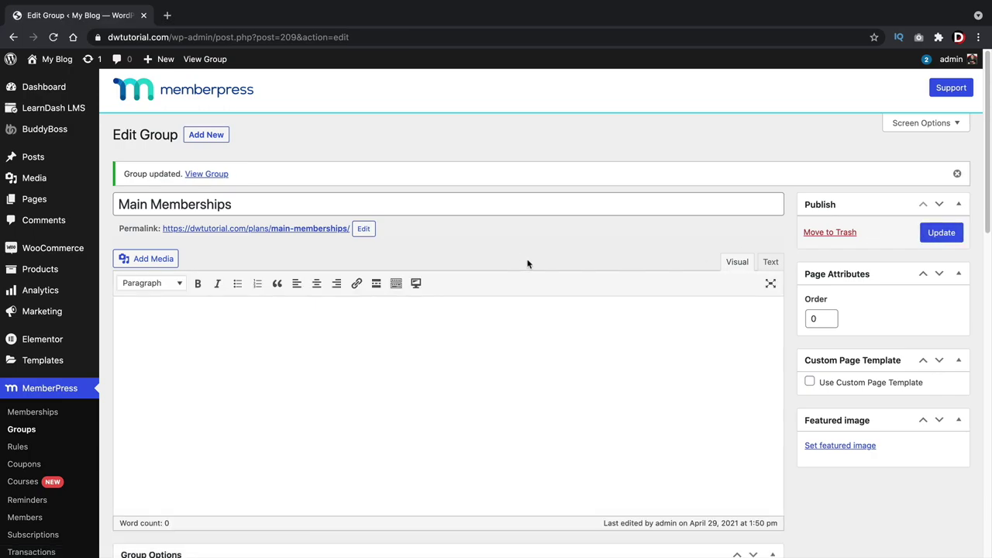
pyautogui.click(32, 412)
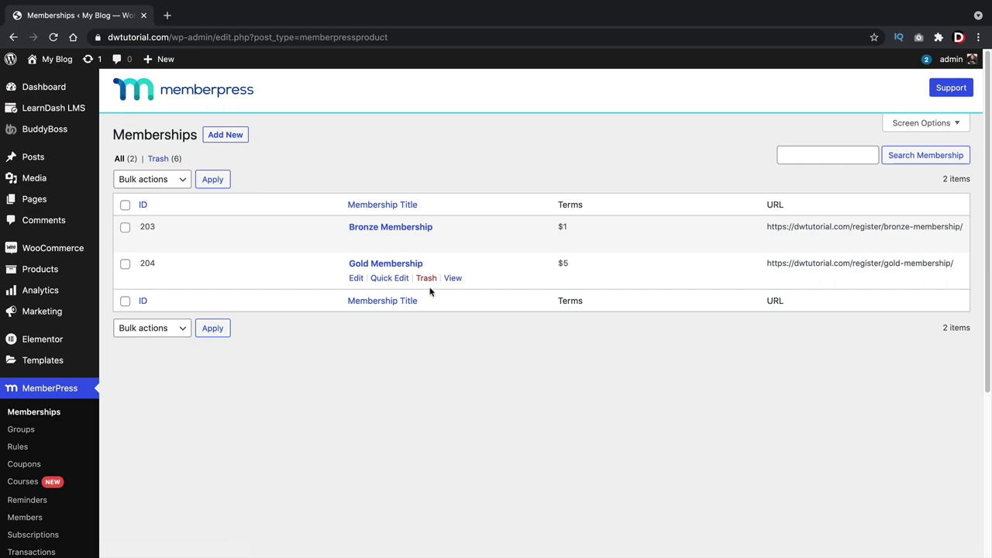
# Open the public Main Memberships group's editor and scroll through its Group Options
pyautogui.click(33, 435)
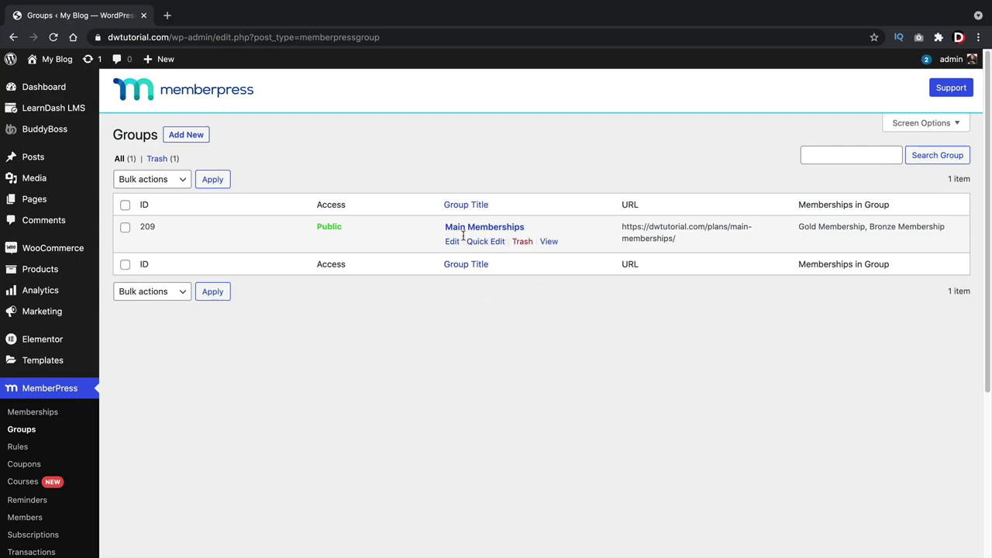
pyautogui.doubleClick(329, 225)
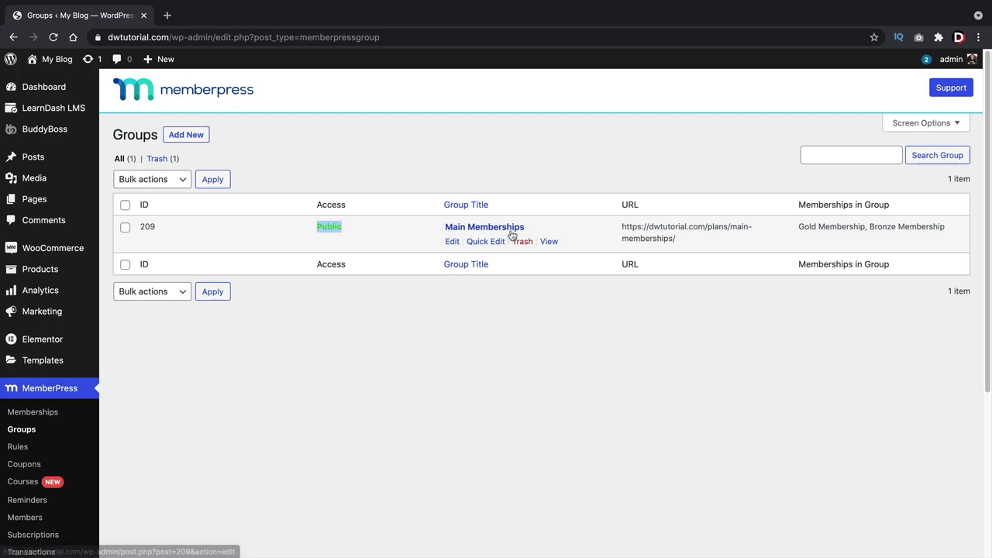
pyautogui.click(456, 243)
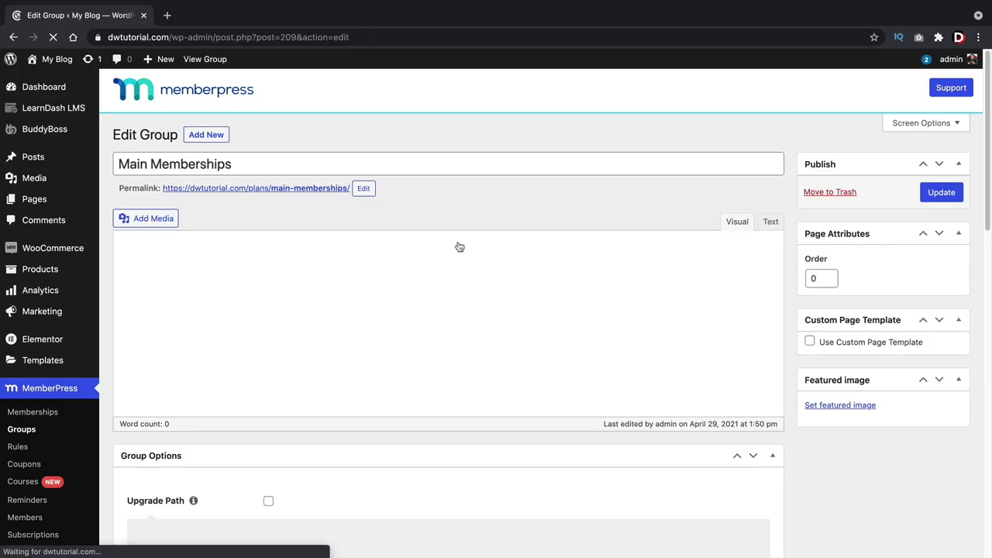
pyautogui.scroll(-6, 496, 292)
pyautogui.scroll(2, 344, 199)
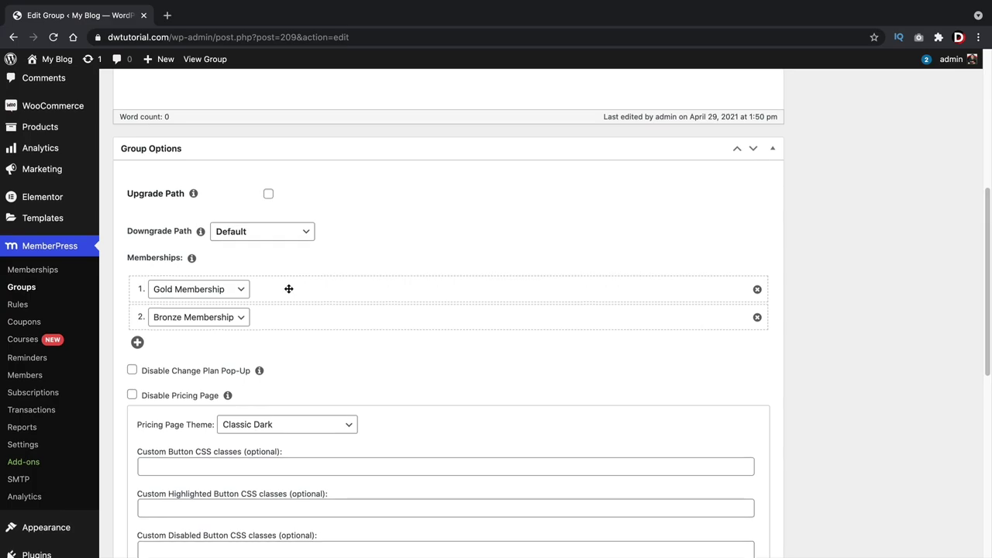
pyautogui.scroll(8, 288, 289)
pyautogui.scroll(-2, 288, 288)
pyautogui.scroll(-3, 288, 288)
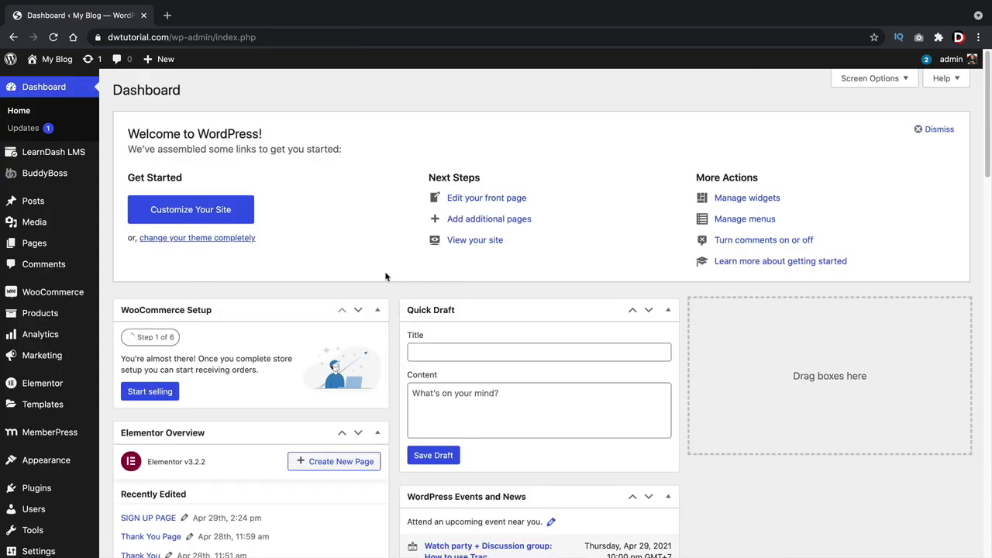
# Search Add Plugins for 'elementor' and find Elementor Website Builder already Active
pyautogui.moveTo(31, 386)
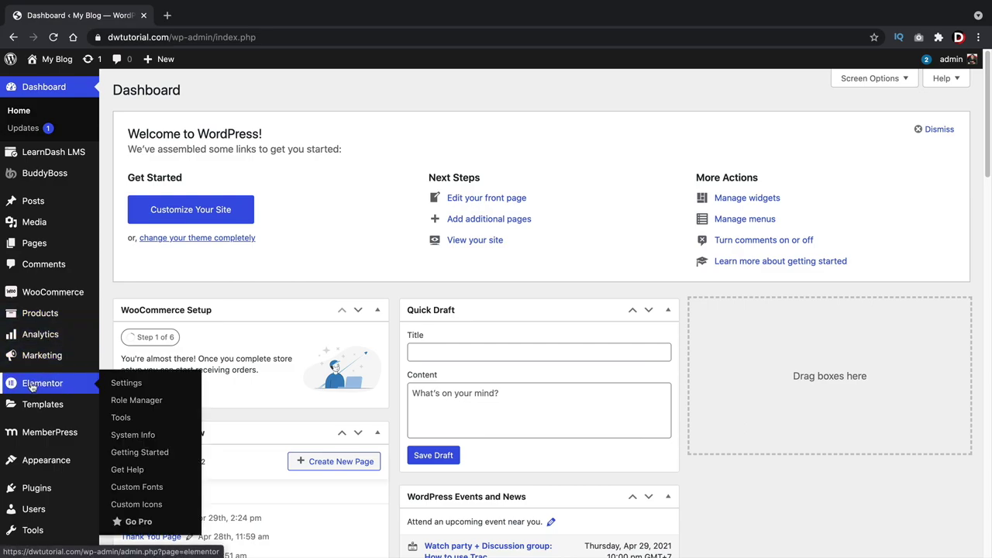
pyautogui.moveTo(37, 490)
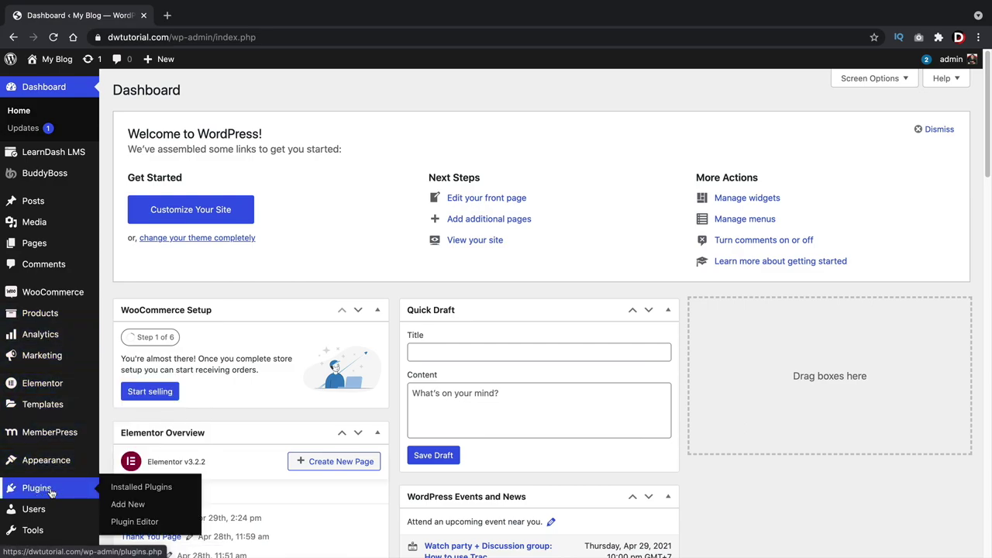
pyautogui.click(123, 506)
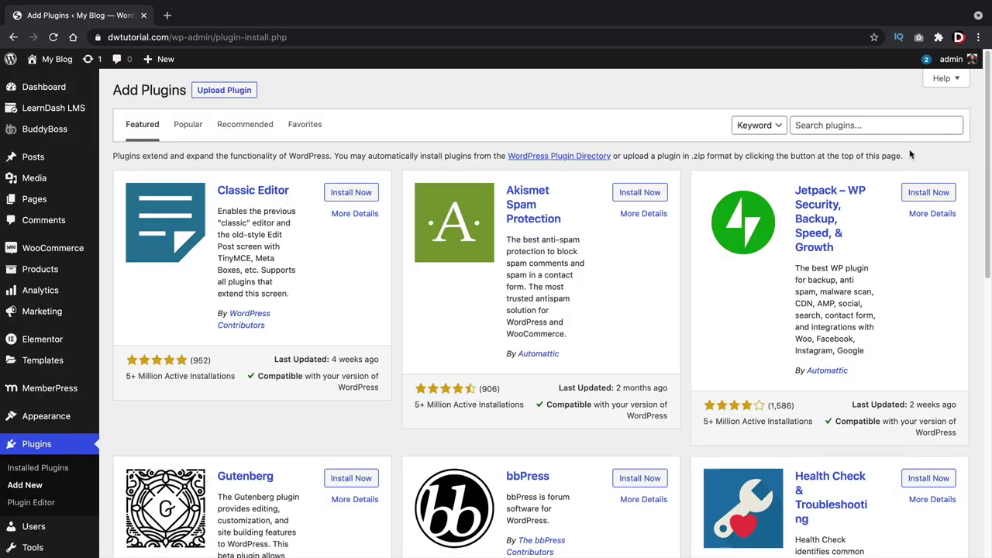
pyautogui.click(873, 126)
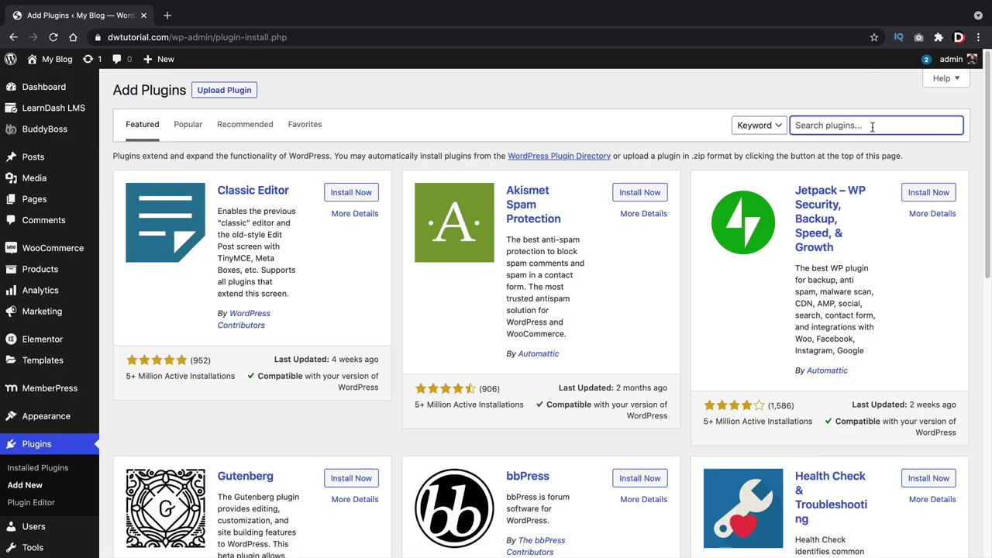
pyautogui.write('elemtn')
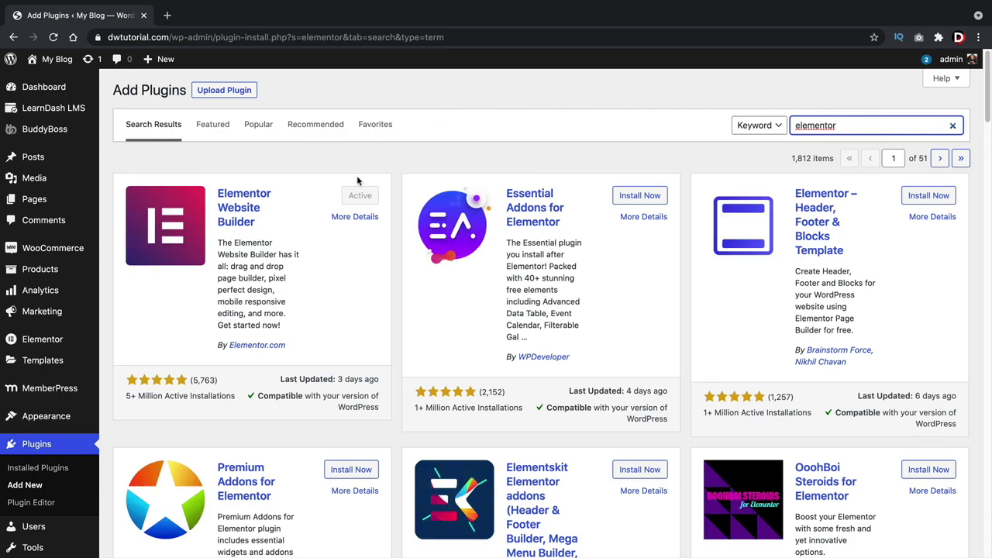
pyautogui.moveTo(165, 59)
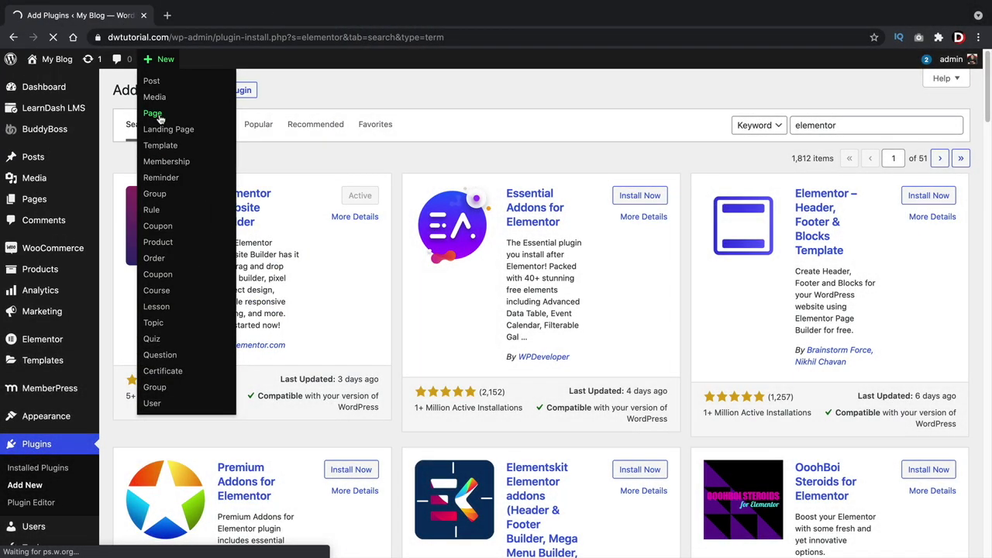
# Create a new page titled 'New Register Form'
pyautogui.click(155, 148)
pyautogui.write('M')
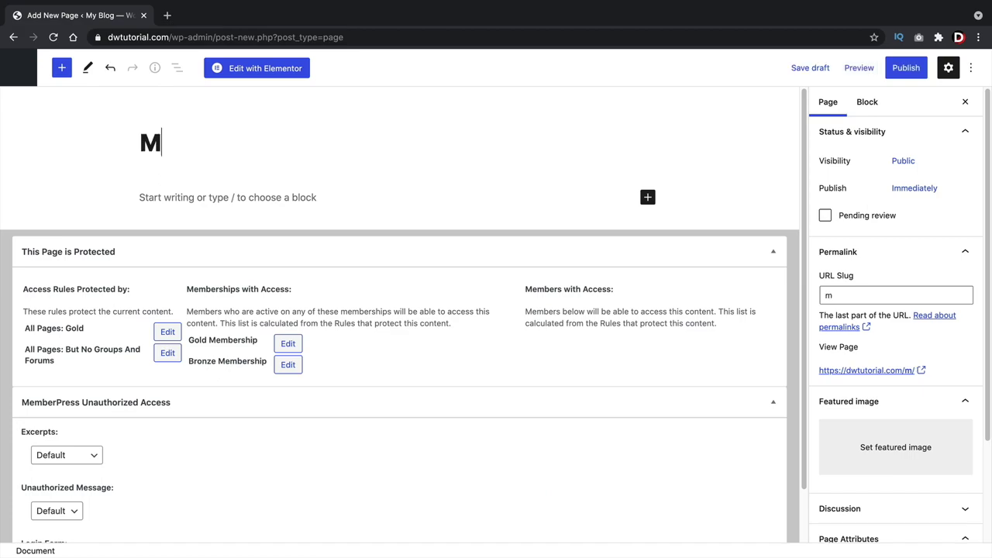
pyautogui.press('BackSpace')
pyautogui.write('New REg')
pyautogui.press('BackSpace')
pyautogui.press('BackSpace')
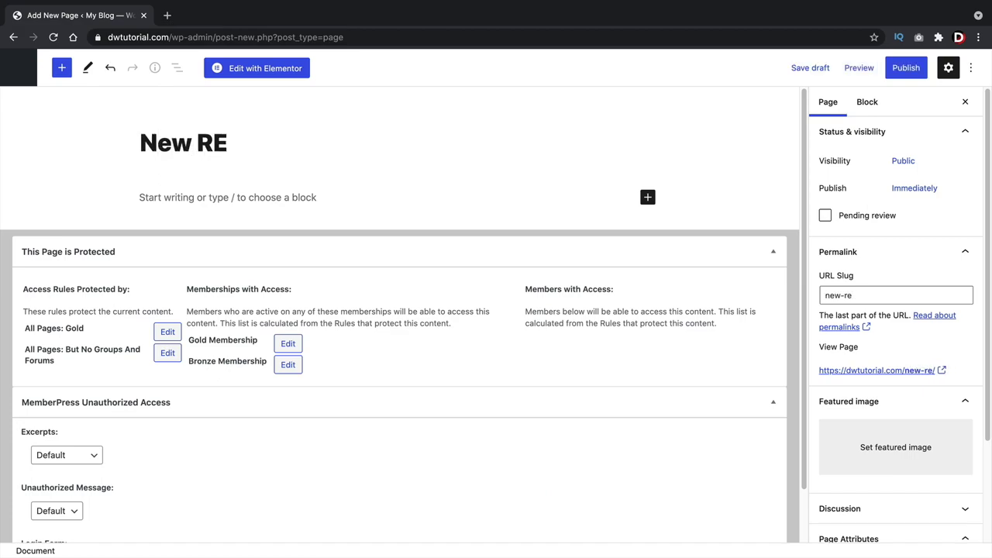
pyautogui.write('regi')
pyautogui.press('BackSpace')
pyautogui.press('BackSpace')
pyautogui.press('BackSpace')
pyautogui.press('BackSpace')
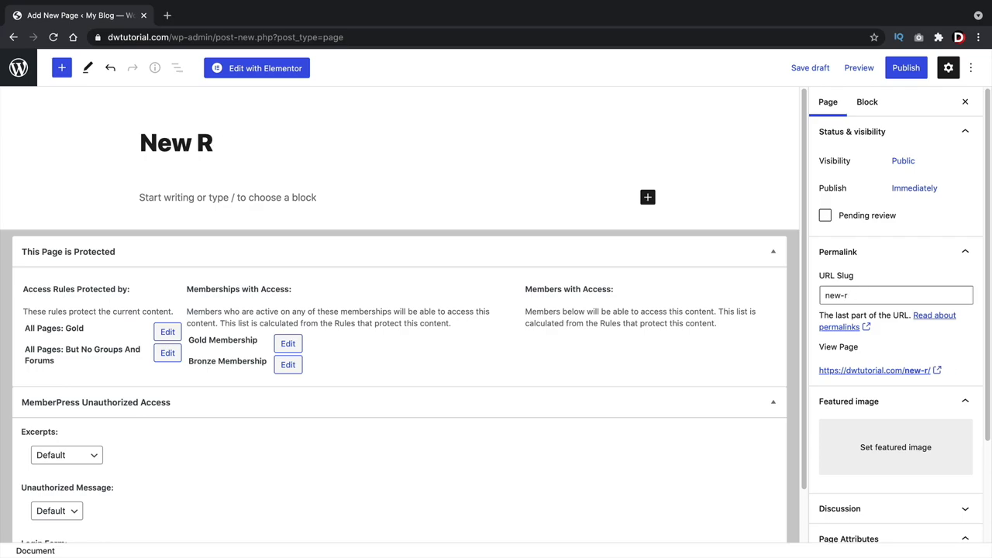
pyautogui.write('egister Form')
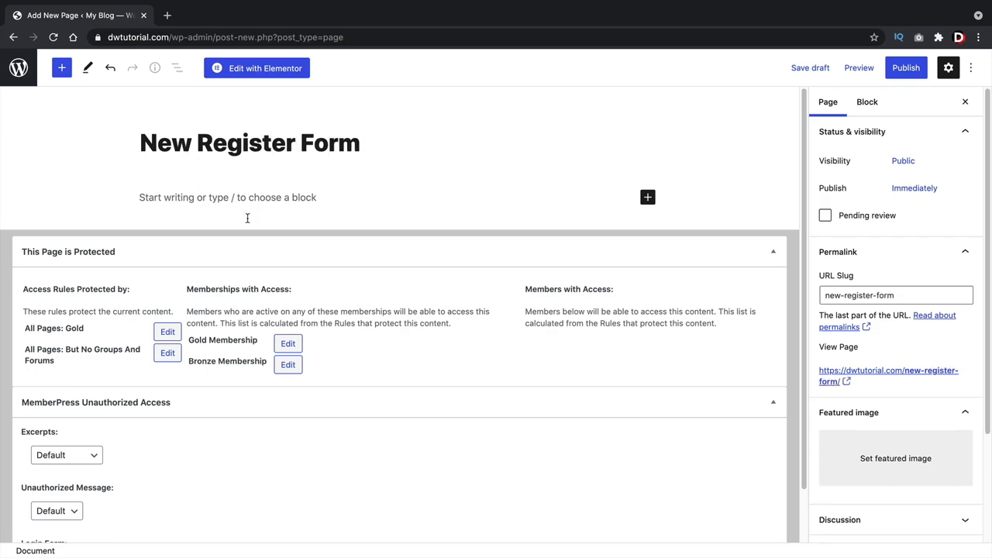
# Publish the page, edit it with Elementor, and bring up the BuddyBoss template library
pyautogui.click(904, 68)
pyautogui.click(893, 70)
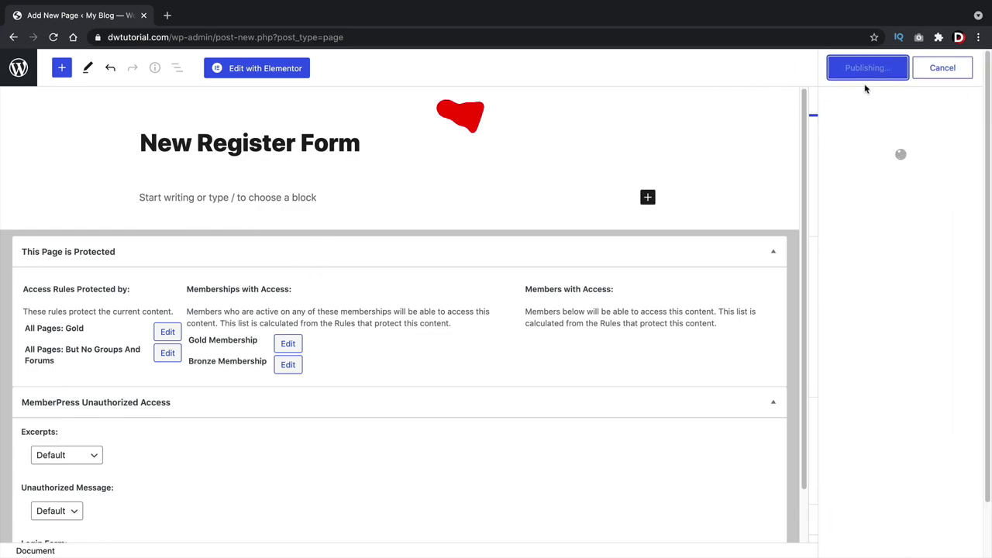
pyautogui.click(250, 70)
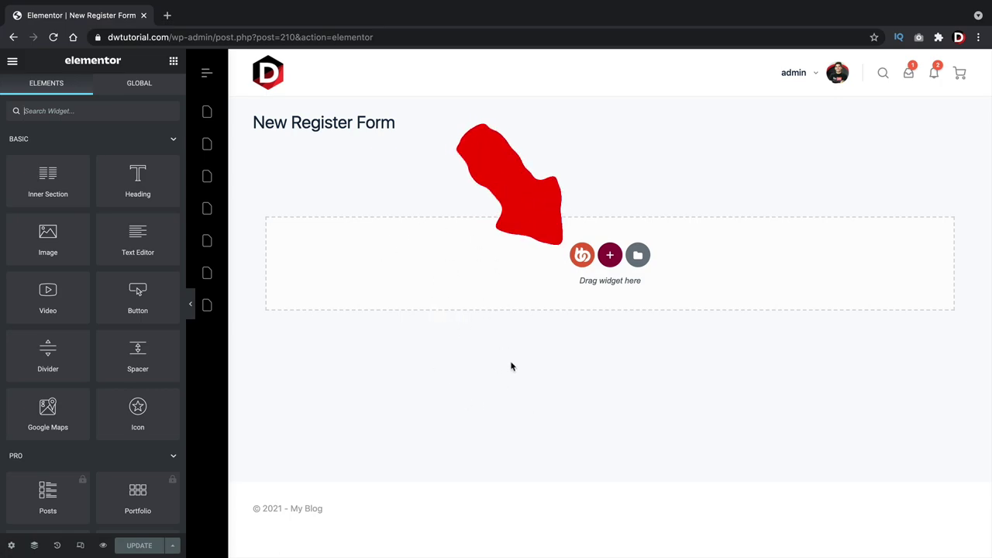
pyautogui.click(583, 258)
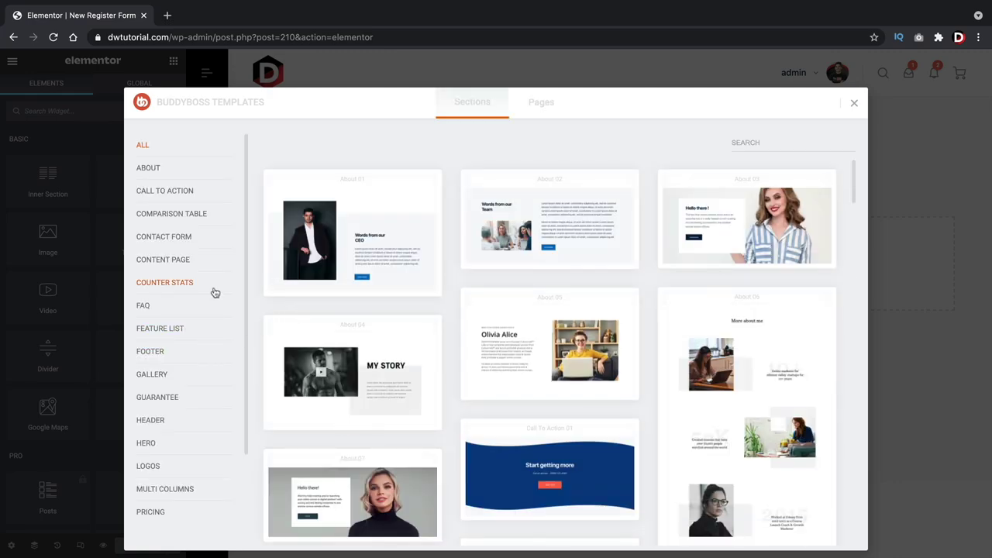
# Insert Comparison Table 01 from the COMPARISON TABLE template category
pyautogui.scroll(-2, 215, 292)
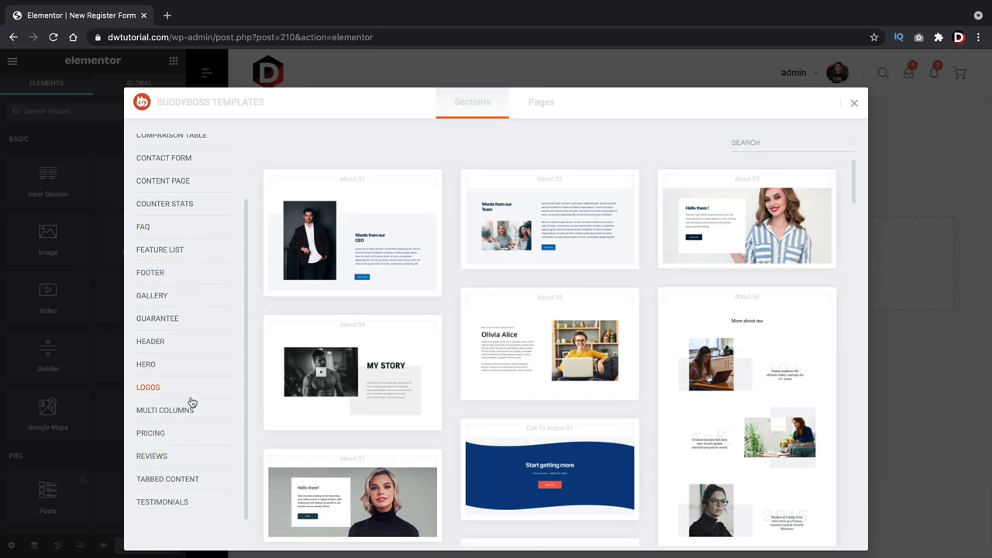
pyautogui.scroll(2, 199, 423)
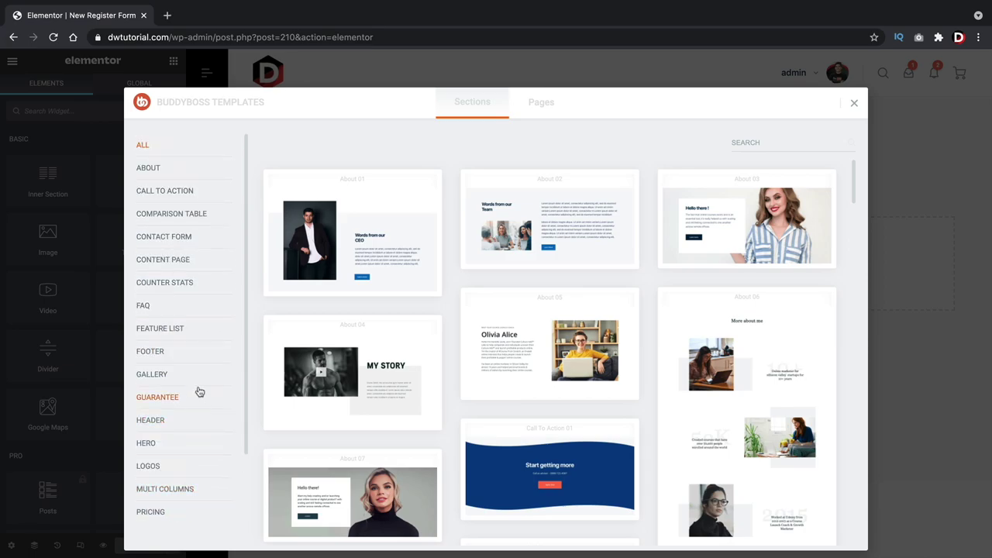
pyautogui.click(197, 211)
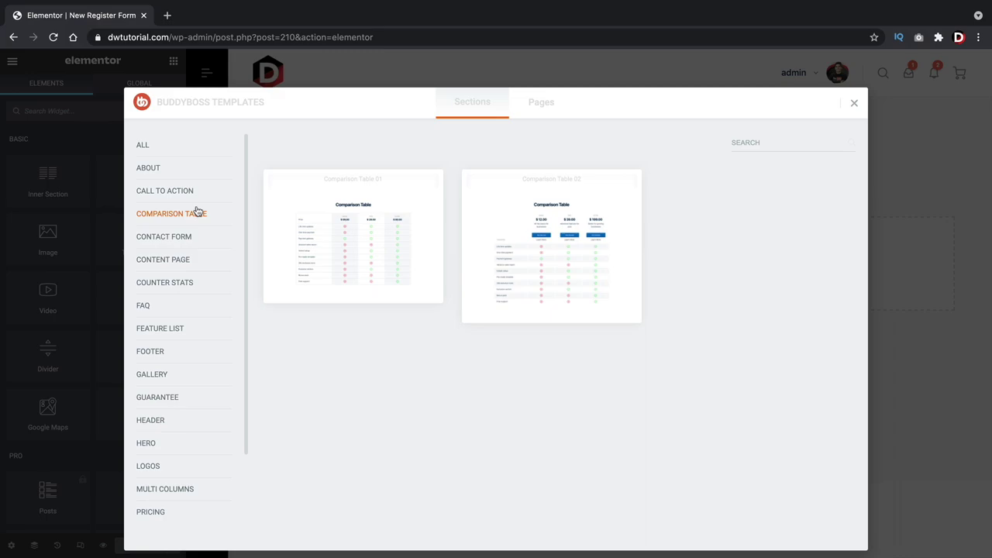
pyautogui.click(355, 295)
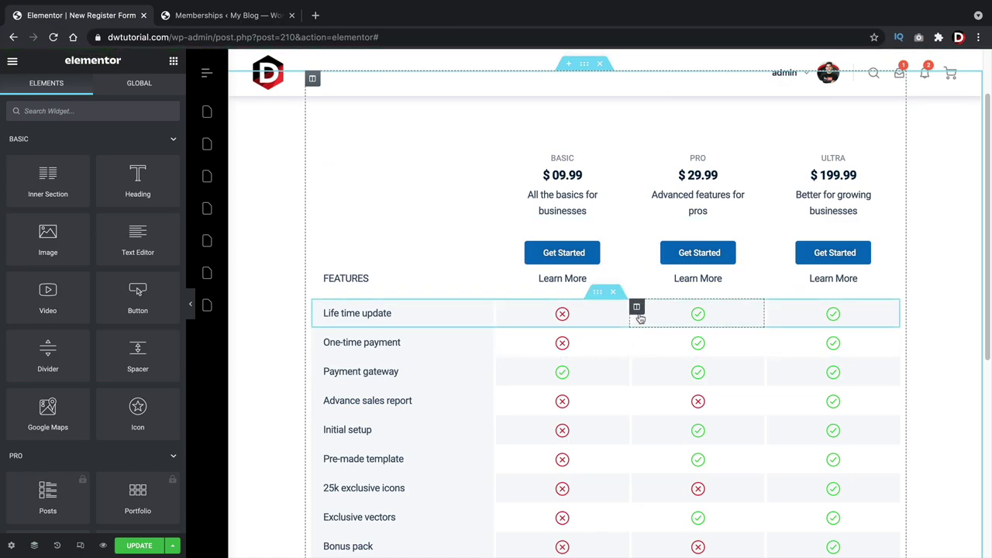
# Relabel the PRO plan 'Bronze' and ULTRA 'Gold', then choose Delete on the Basic column
pyautogui.click(688, 159)
pyautogui.doubleClick(38, 231)
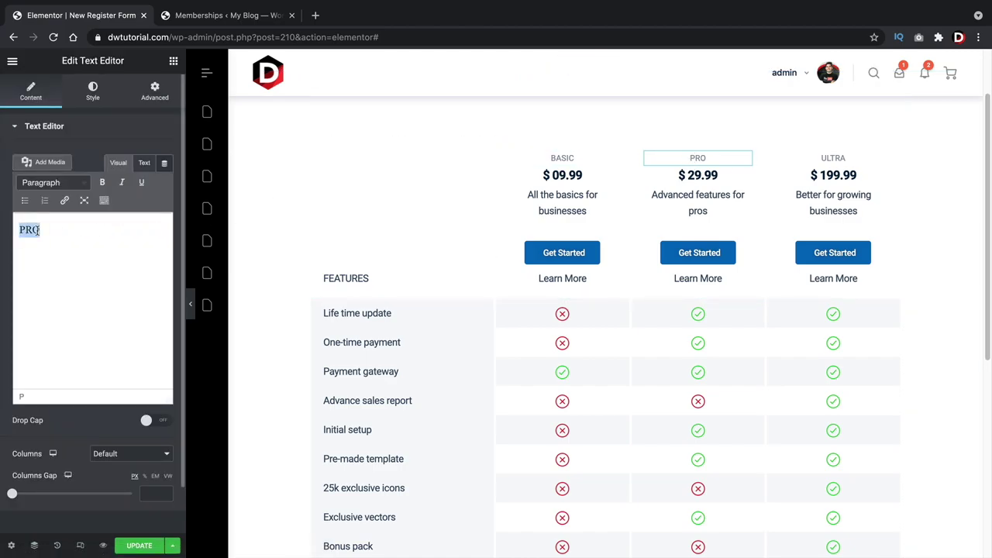
pyautogui.write('Br')
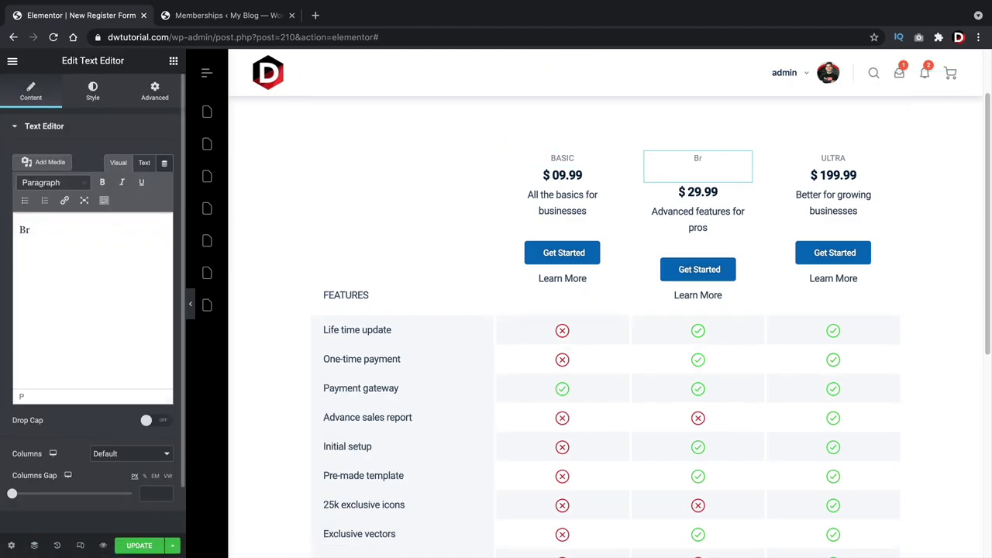
pyautogui.write('ibn')
pyautogui.write('nze')
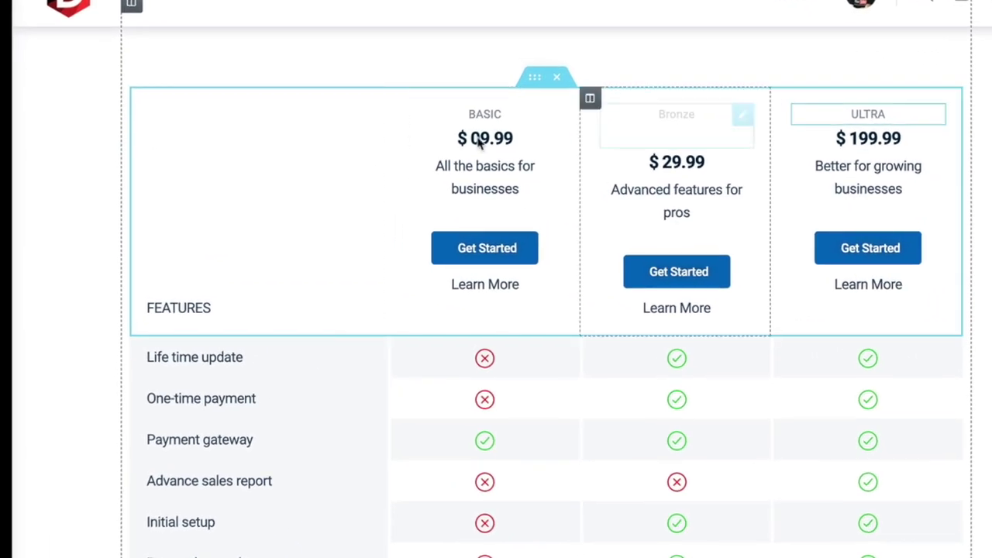
pyautogui.press('BackSpace')
pyautogui.write('Gold')
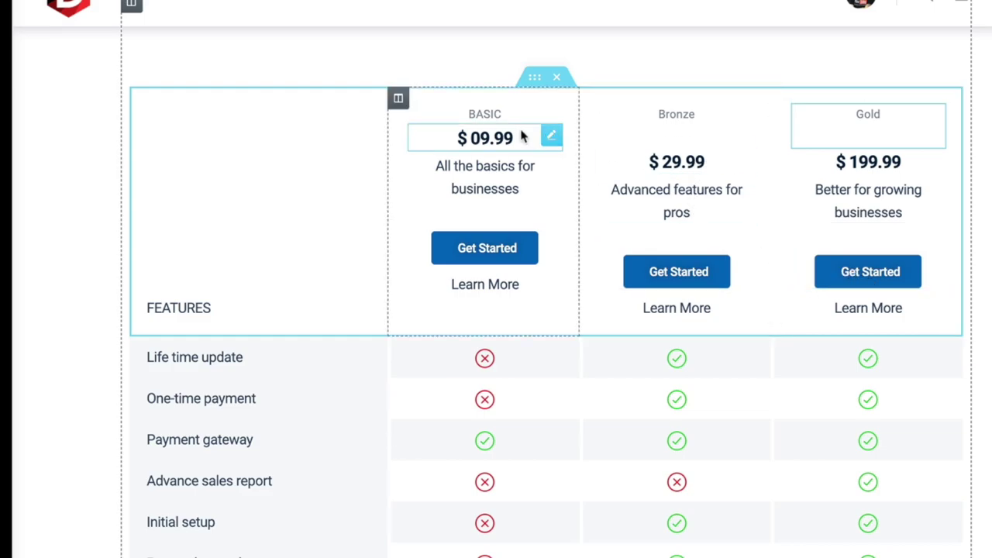
pyautogui.rightClick(399, 97)
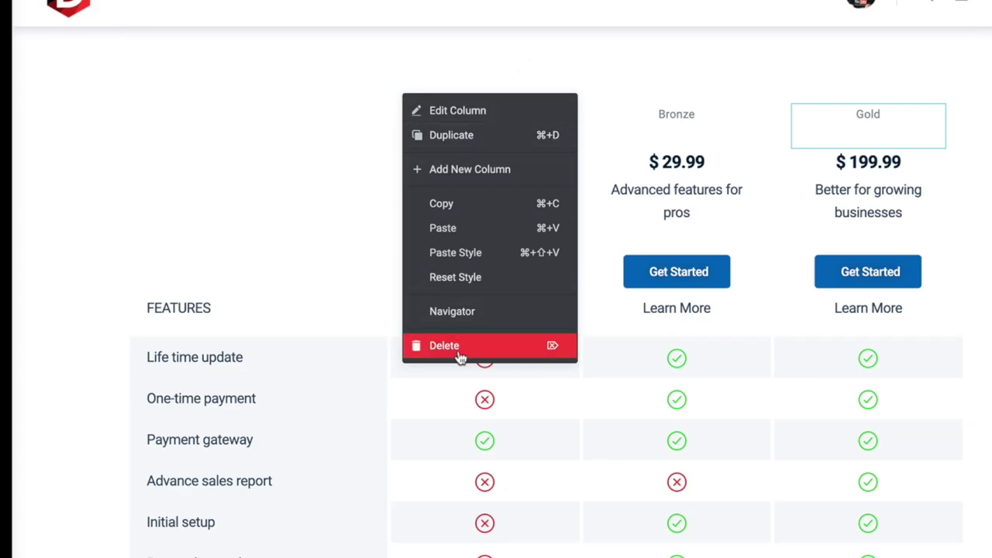
pyautogui.click(461, 346)
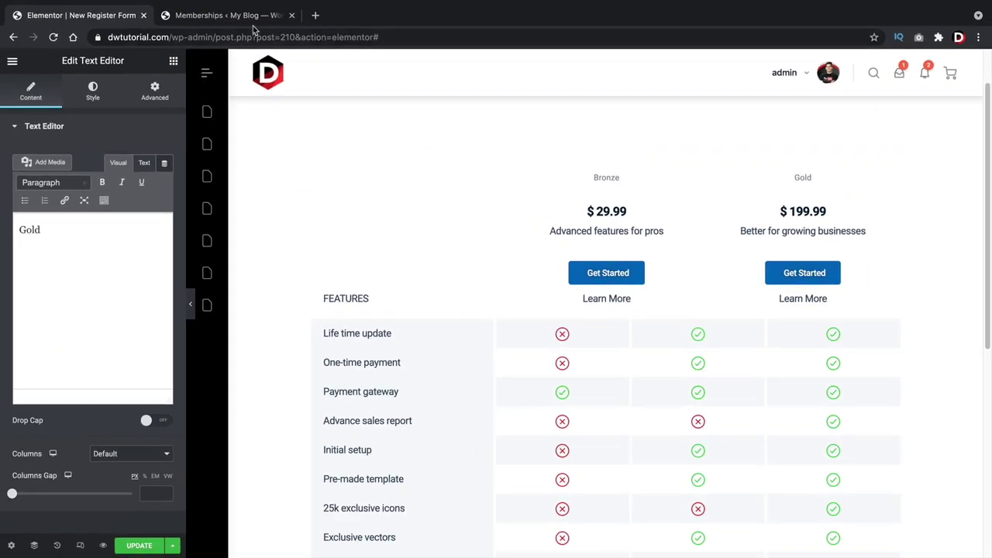
# Copy the Bronze membership registration URL and paste it into the Bronze Get Started button's link
pyautogui.click(253, 20)
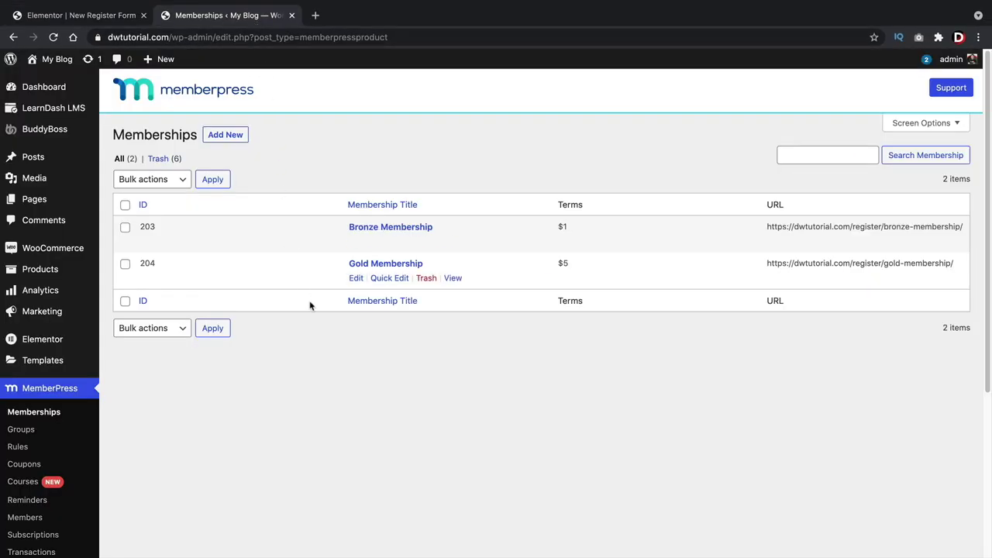
pyautogui.tripleClick(811, 226)
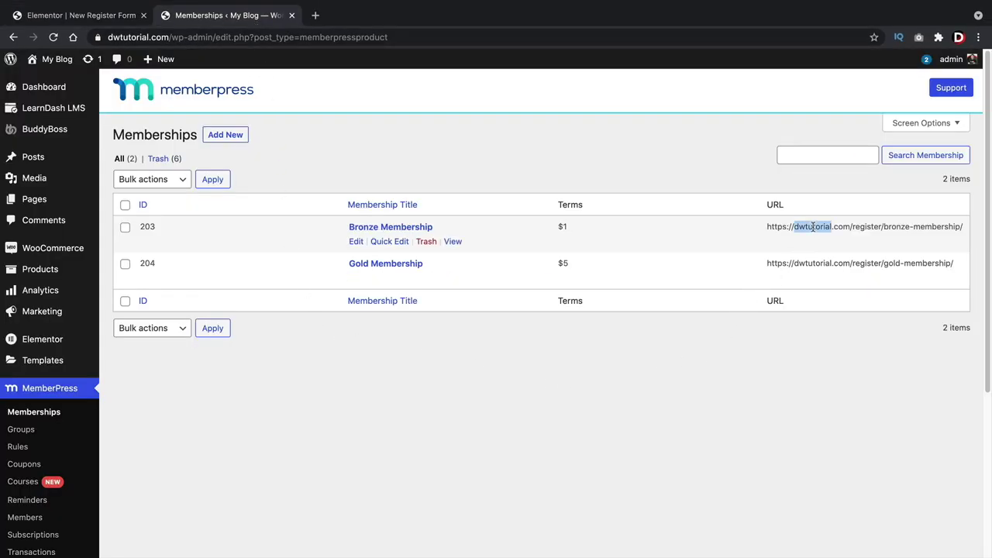
pyautogui.rightClick(812, 226)
pyautogui.click(785, 256)
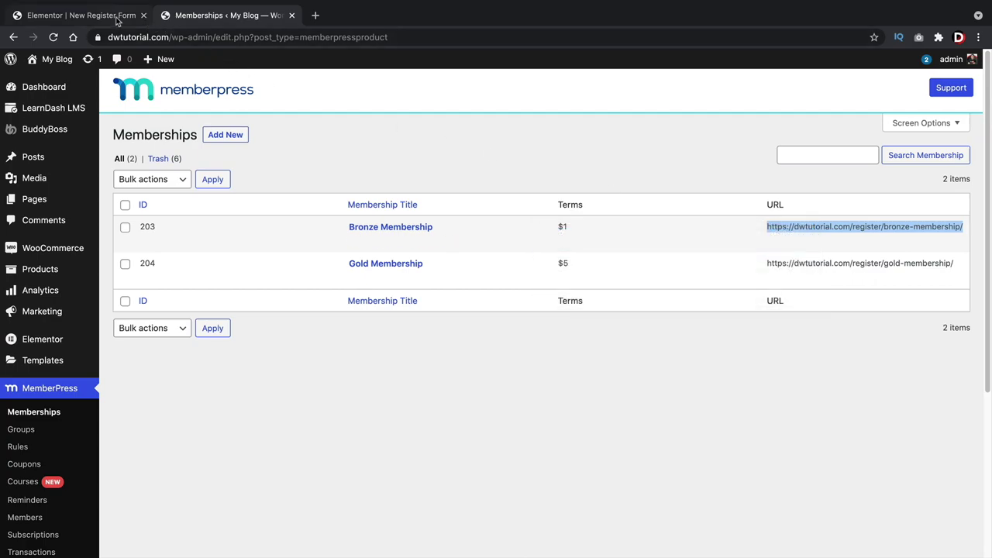
pyautogui.click(116, 15)
pyautogui.click(608, 273)
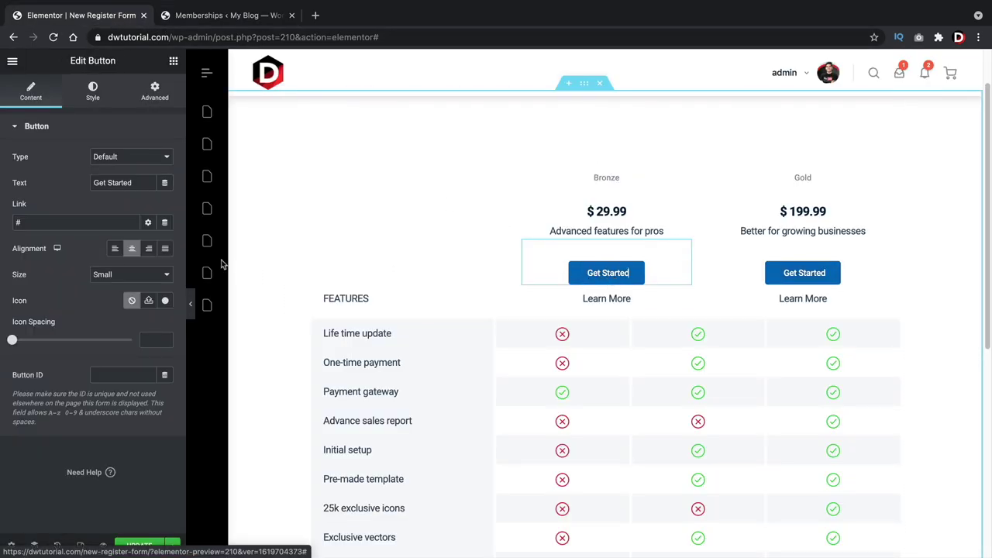
pyautogui.doubleClick(71, 222)
pyautogui.rightClick(72, 223)
pyautogui.click(96, 322)
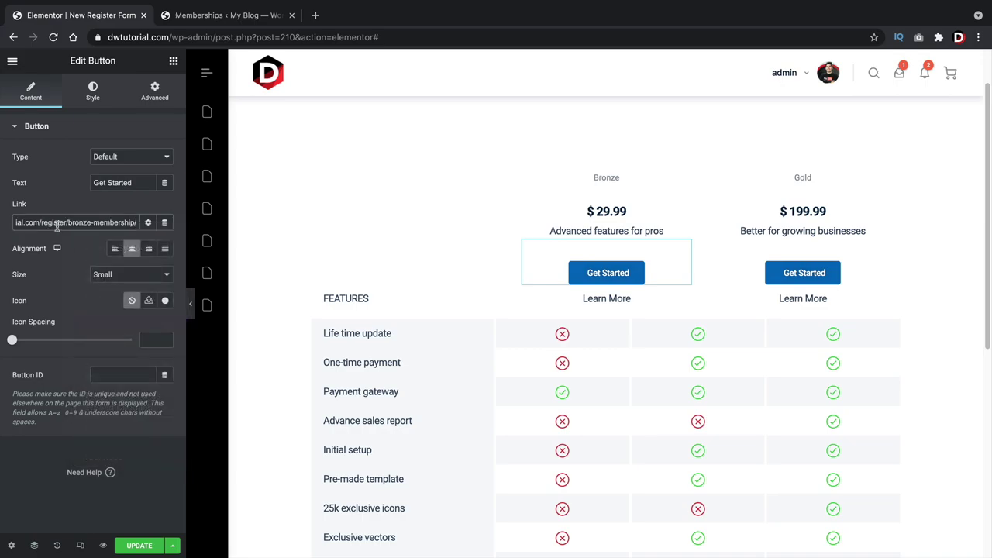
# Link the Gold Get Started button to the Gold registration URL and save the page
pyautogui.click(247, 17)
pyautogui.doubleClick(810, 264)
pyautogui.rightClick(826, 264)
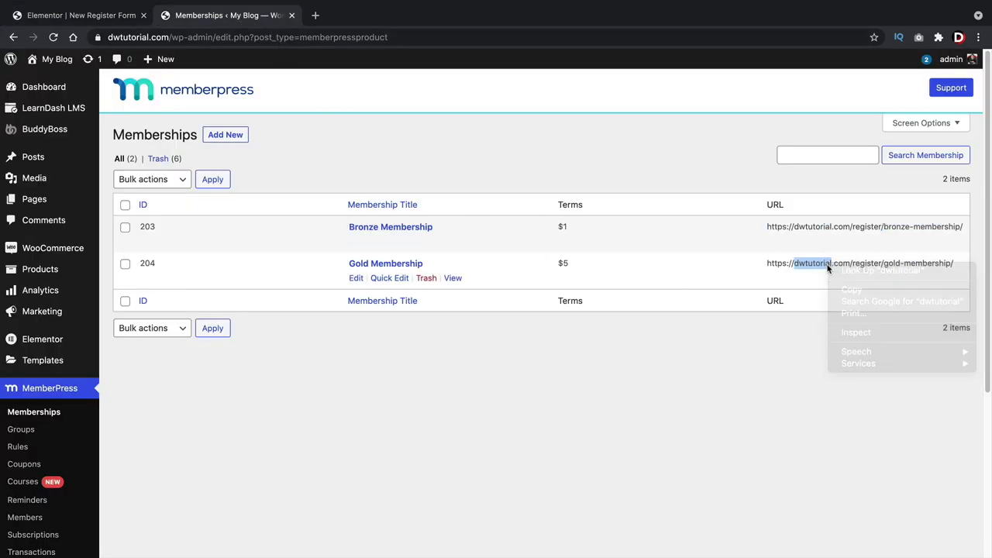
pyautogui.tripleClick(821, 263)
pyautogui.rightClick(818, 266)
pyautogui.click(803, 286)
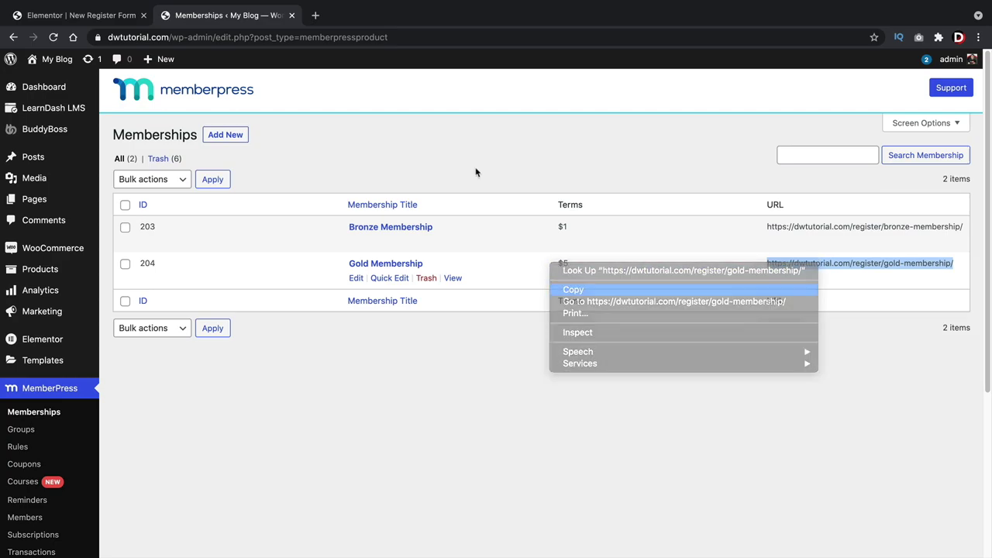
pyautogui.click(85, 16)
pyautogui.click(786, 273)
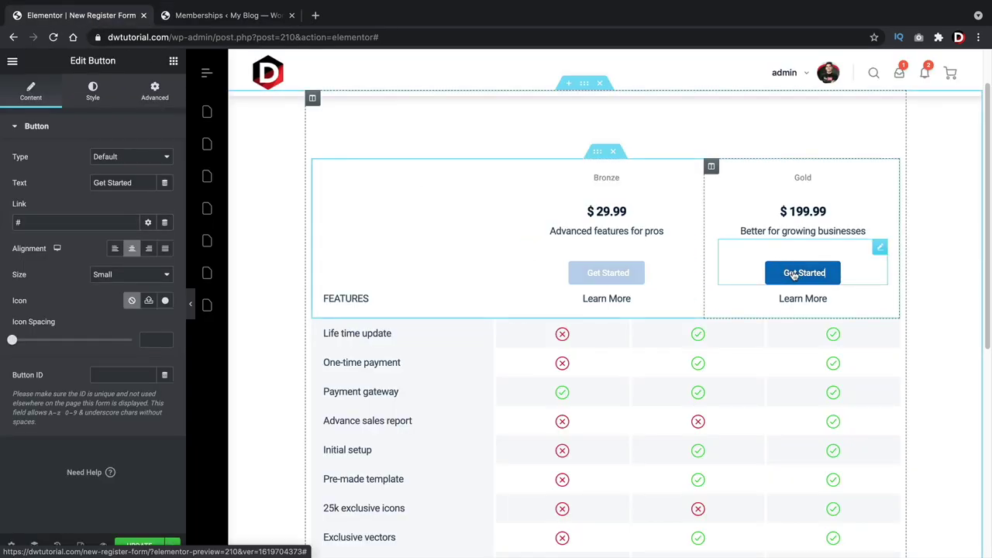
pyautogui.tripleClick(44, 222)
pyautogui.rightClick(44, 223)
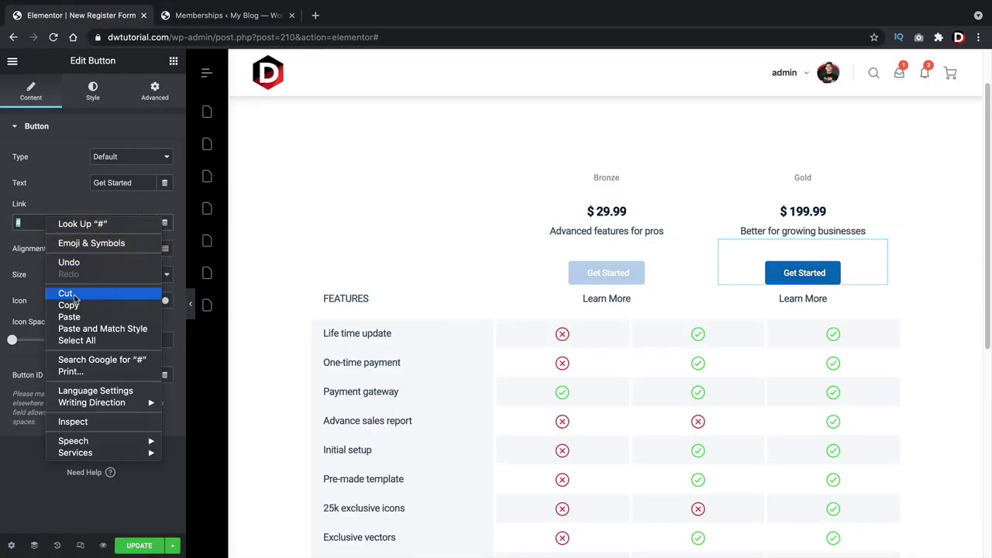
pyautogui.click(106, 328)
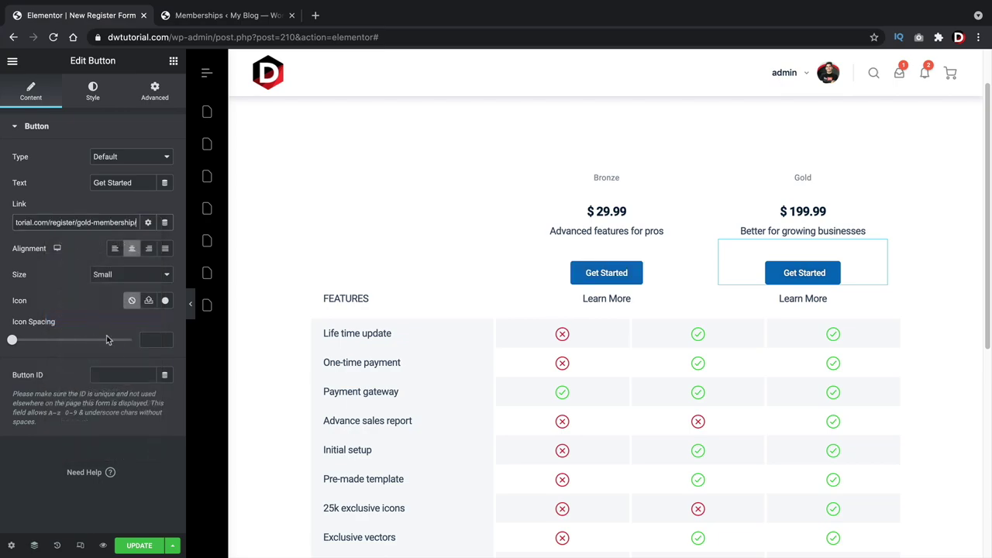
pyautogui.click(141, 546)
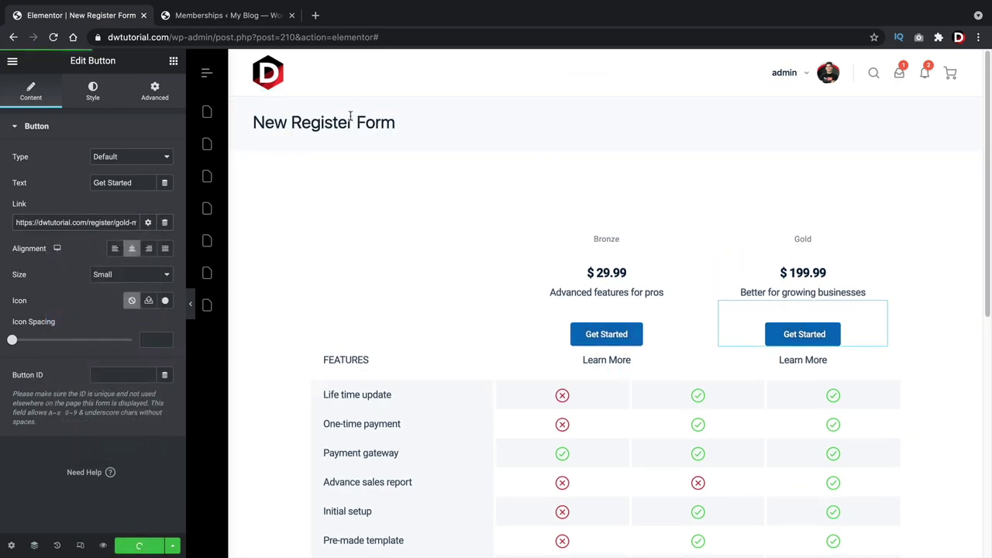
# Hide the page title, add and then delete a placeholder heading, and save the page
pyautogui.moveTo(390, 127); pyautogui.dragTo(265, 124)
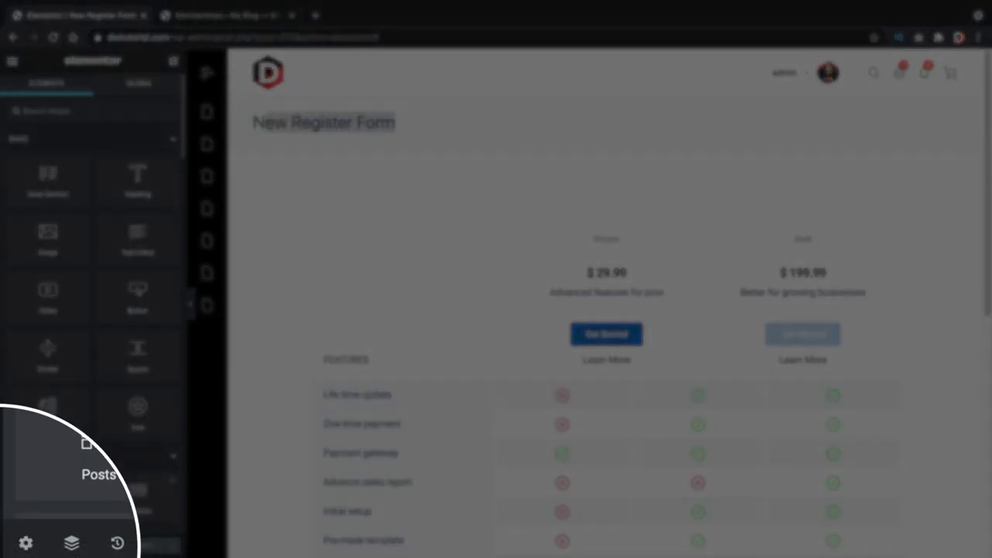
pyautogui.click(27, 545)
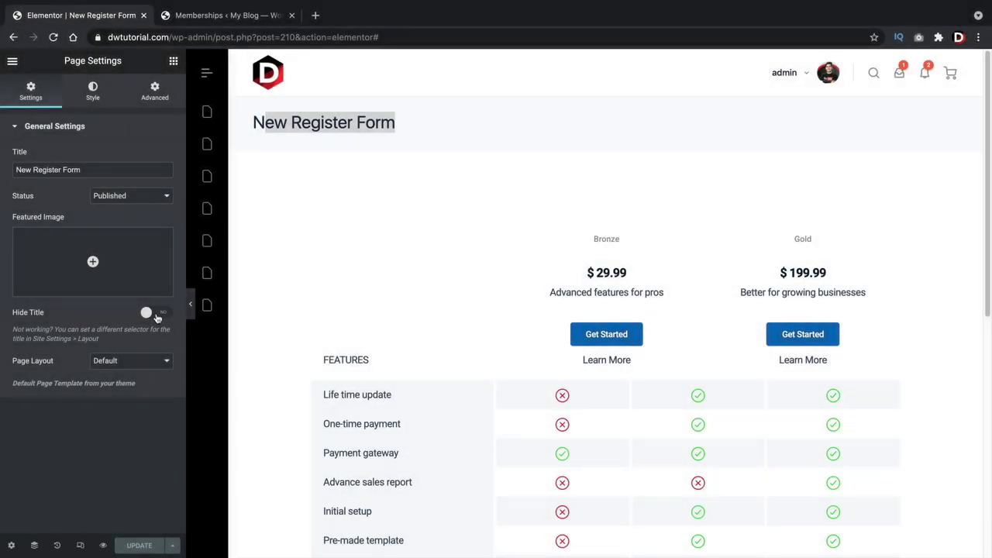
pyautogui.click(155, 314)
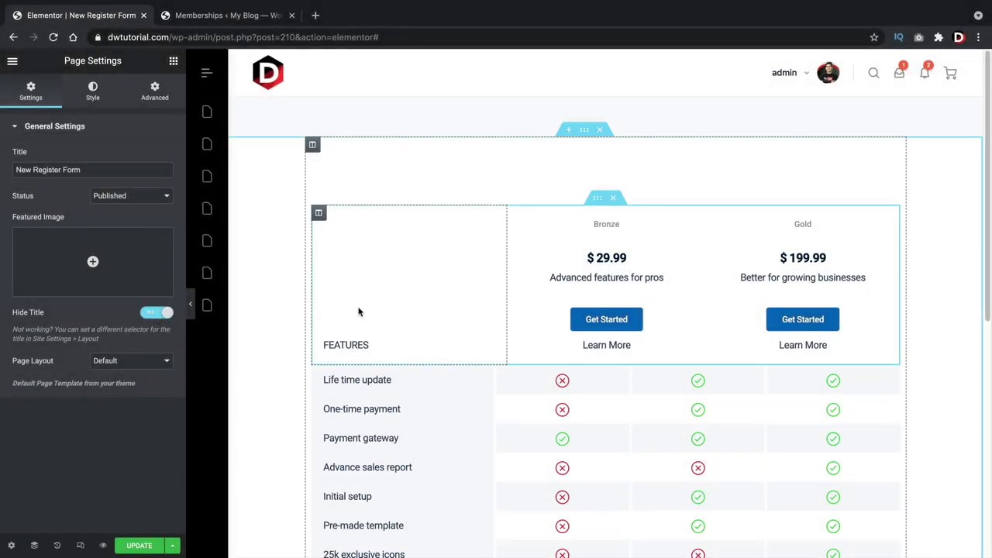
pyautogui.click(174, 60)
pyautogui.moveTo(137, 180); pyautogui.dragTo(591, 215)
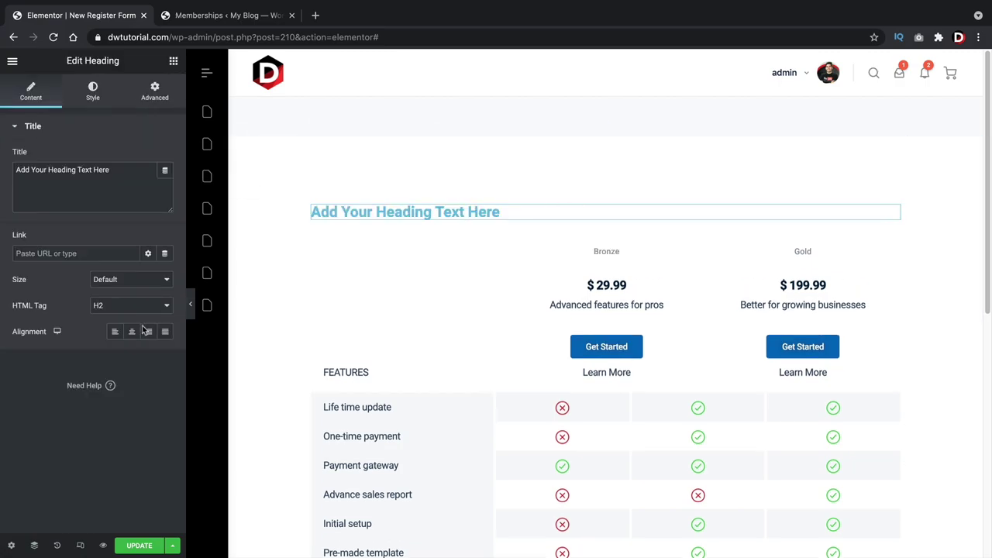
pyautogui.click(132, 331)
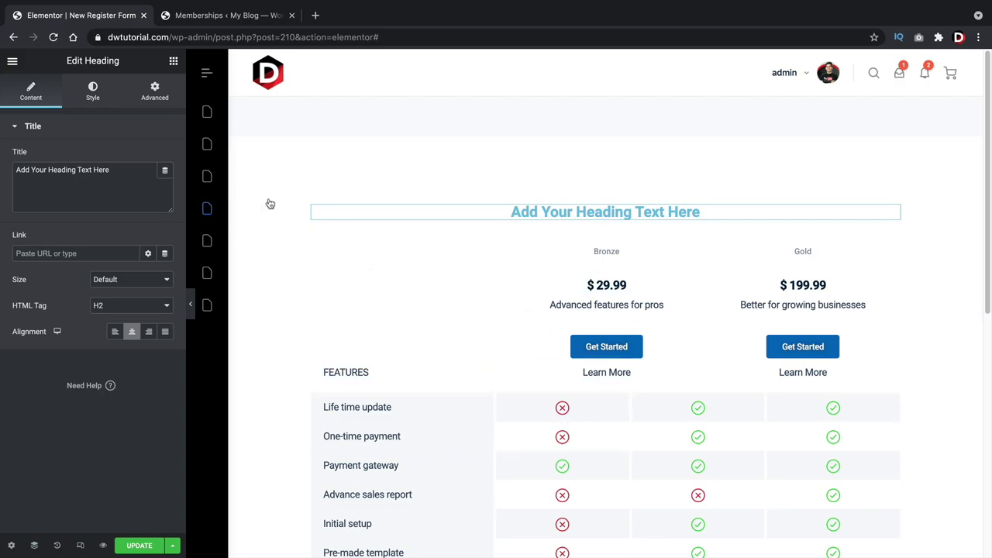
pyautogui.rightClick(892, 213)
pyautogui.click(891, 390)
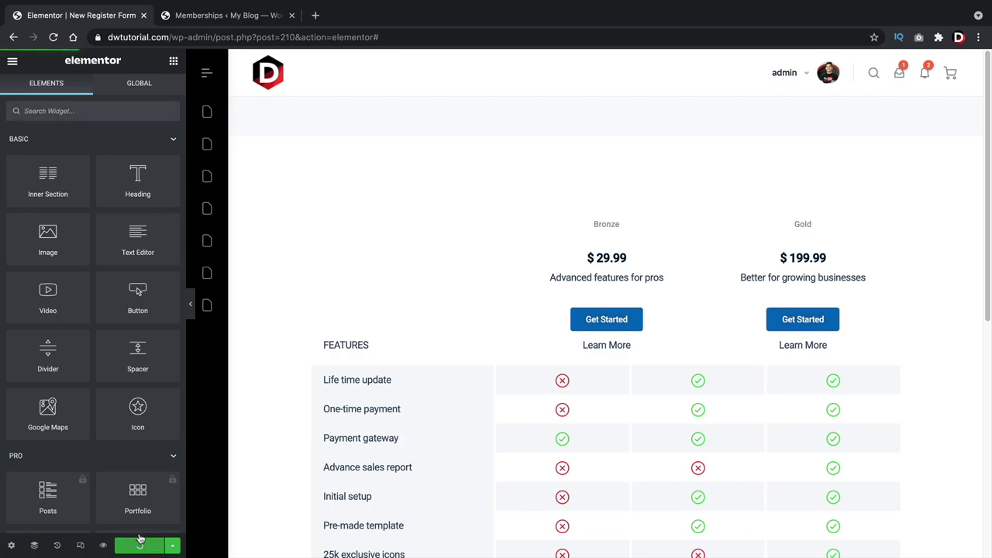
pyautogui.click(140, 545)
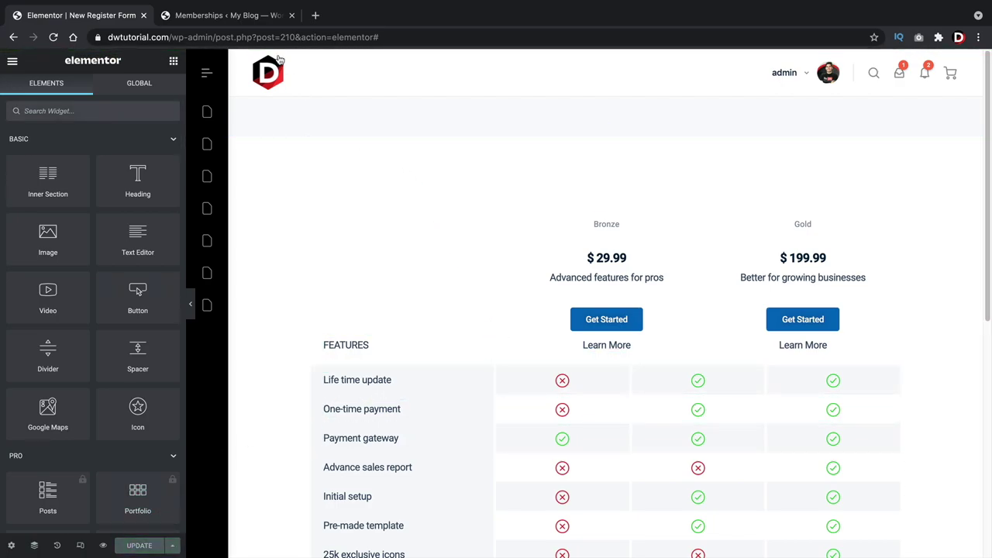
# View the published New Register Form page and copy its web address
pyautogui.click(250, 20)
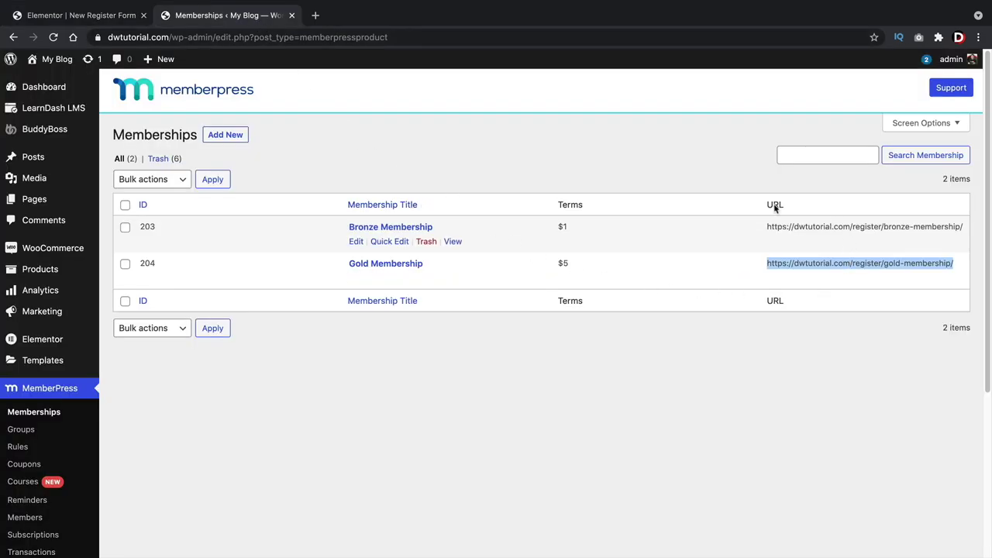
pyautogui.click(109, 19)
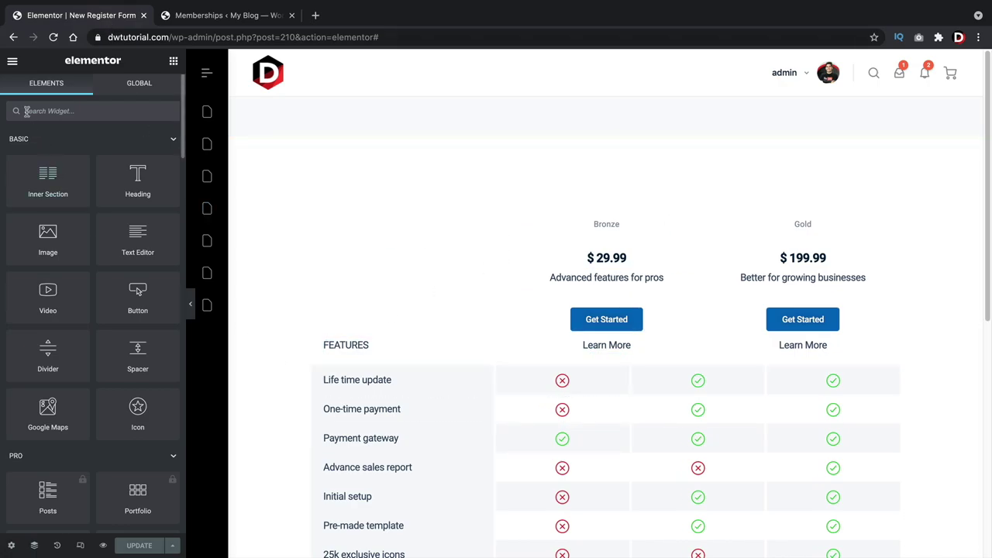
pyautogui.click(12, 64)
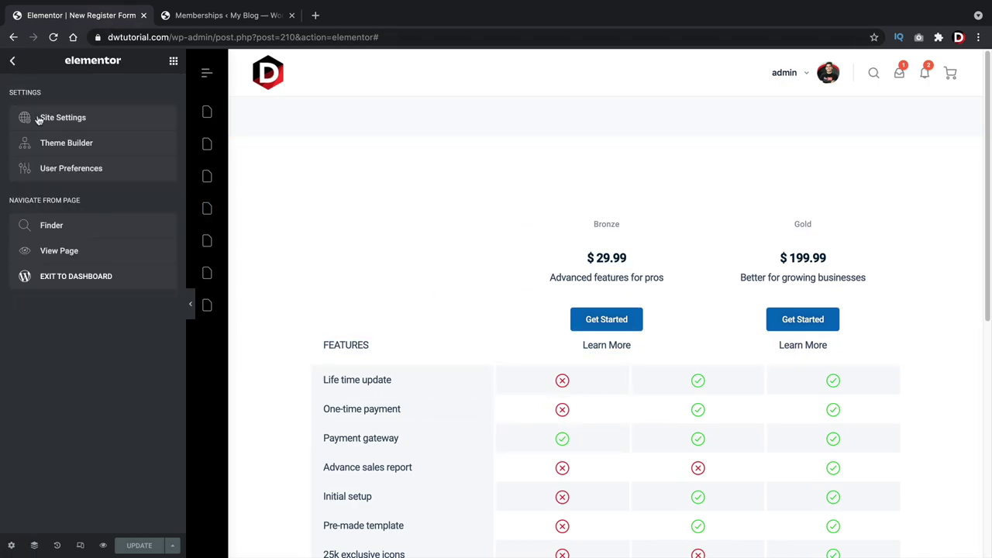
pyautogui.click(69, 256)
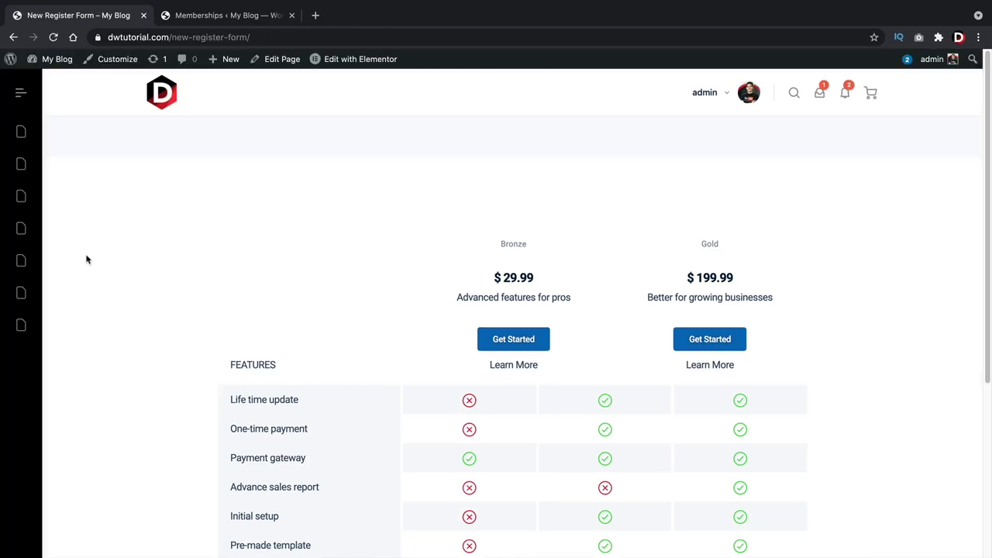
pyautogui.click(172, 37)
pyautogui.rightClick(172, 38)
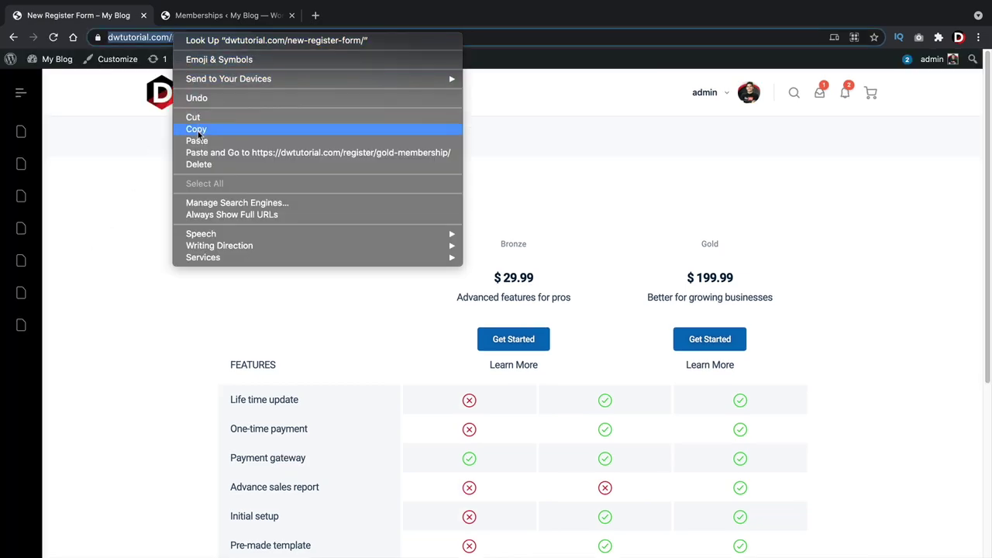
pyautogui.click(197, 131)
# Go to the admin dashboard and bring up the BuddyBoss settings
pyautogui.moveTo(54, 59)
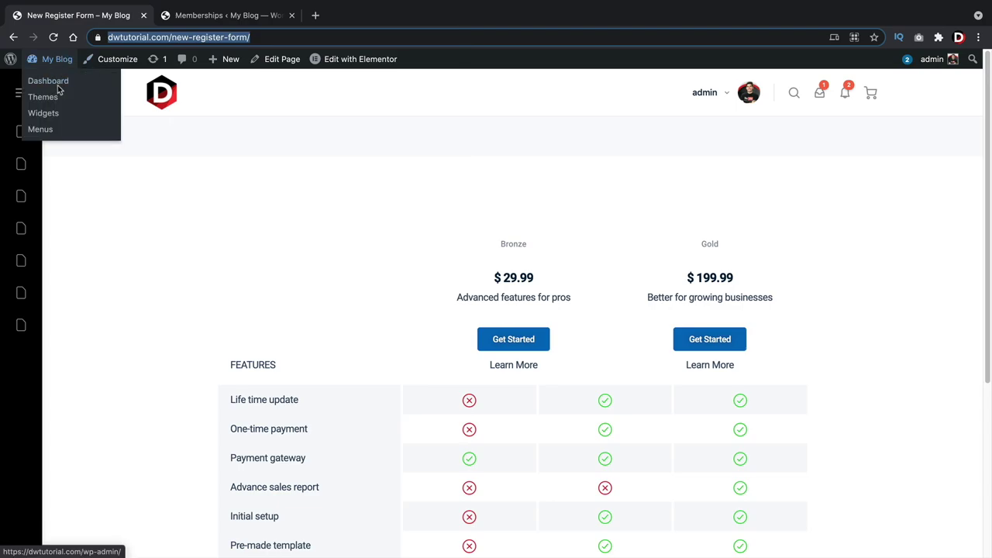
pyautogui.click(60, 83)
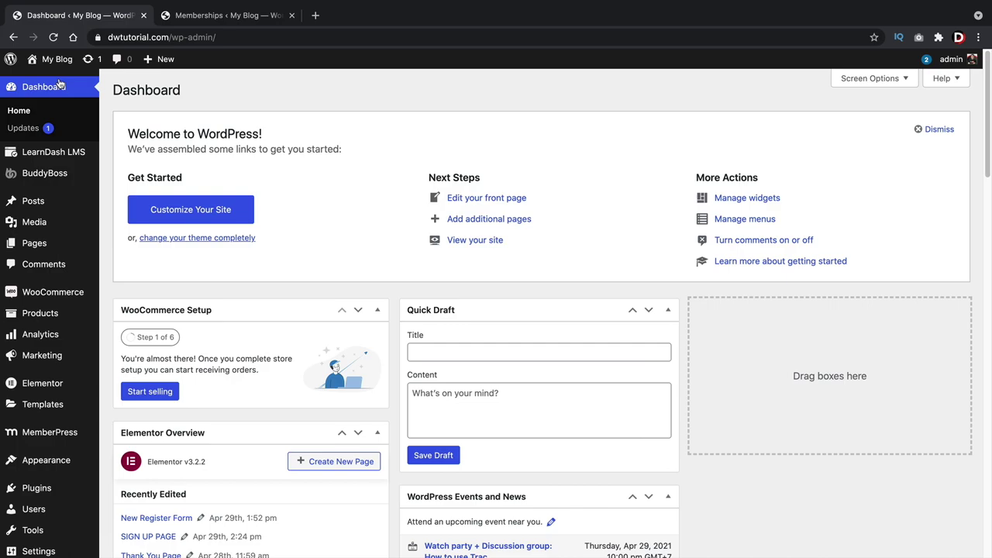
pyautogui.moveTo(61, 430)
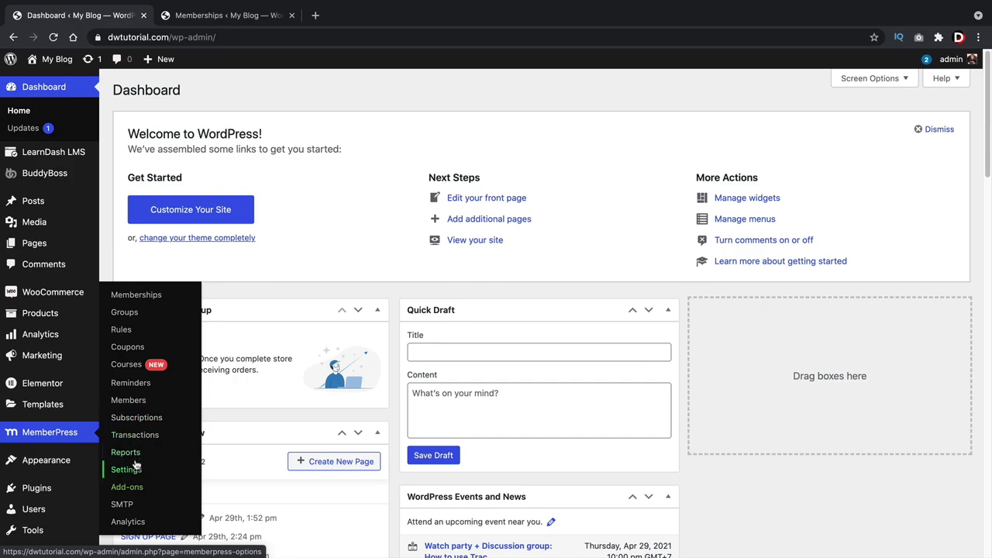
pyautogui.moveTo(54, 173)
pyautogui.click(128, 210)
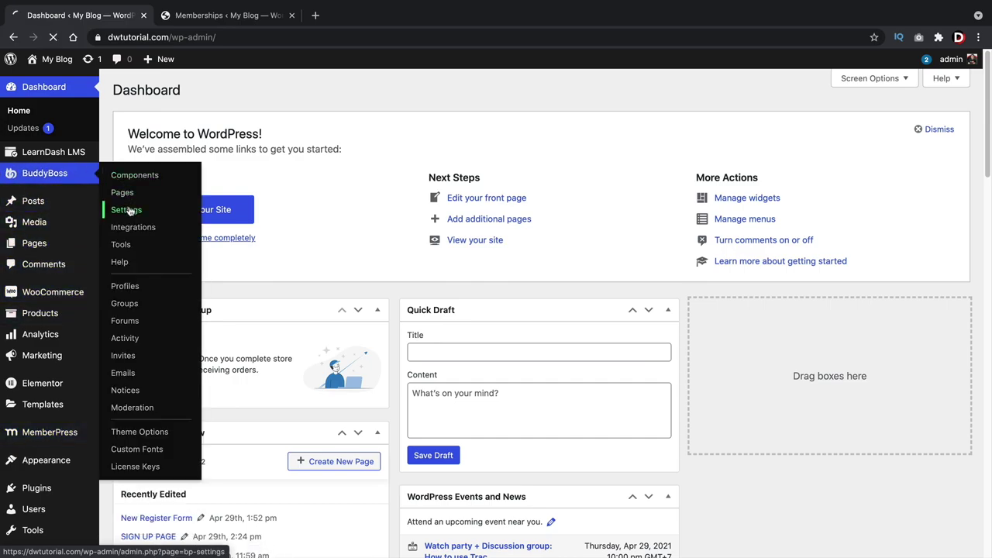
pyautogui.scroll(-2, 179, 299)
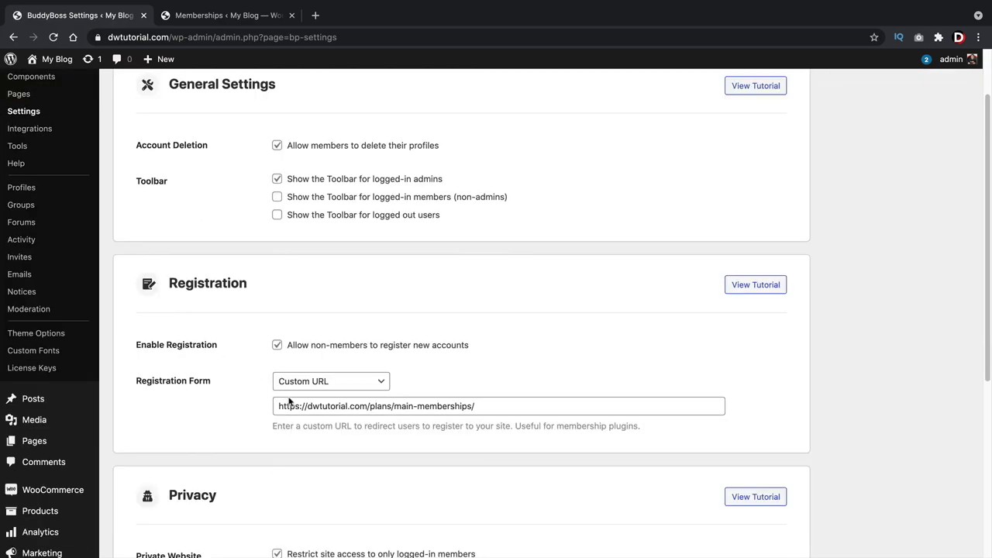
pyautogui.tripleClick(308, 407)
pyautogui.rightClick(309, 407)
pyautogui.click(349, 410)
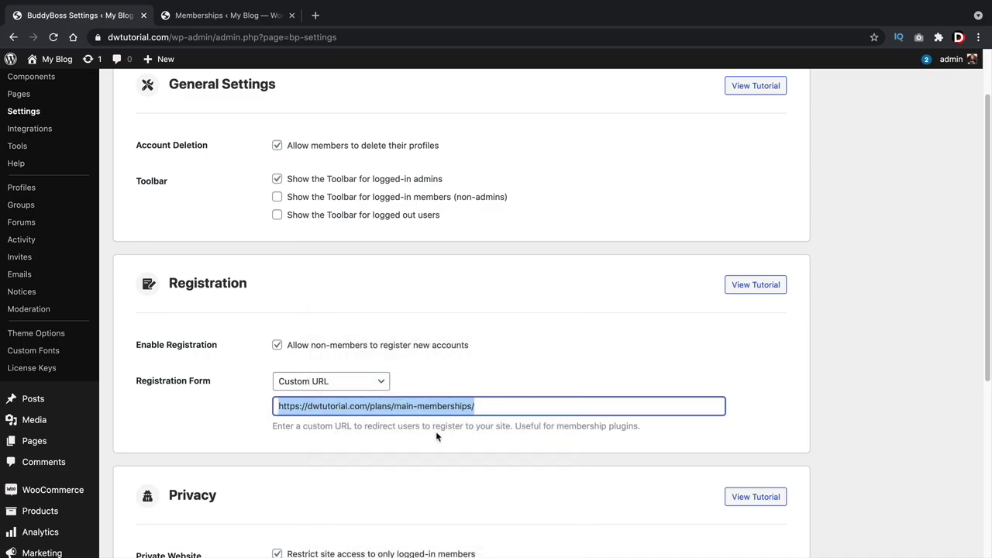
pyautogui.rightClick(405, 407)
pyautogui.click(422, 408)
pyautogui.scroll(-5, 731, 355)
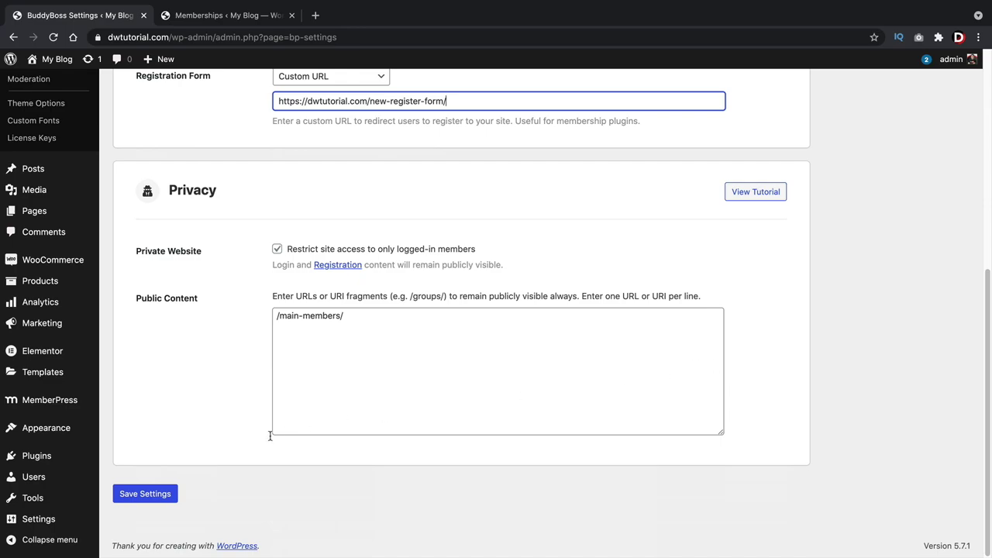
pyautogui.click(164, 495)
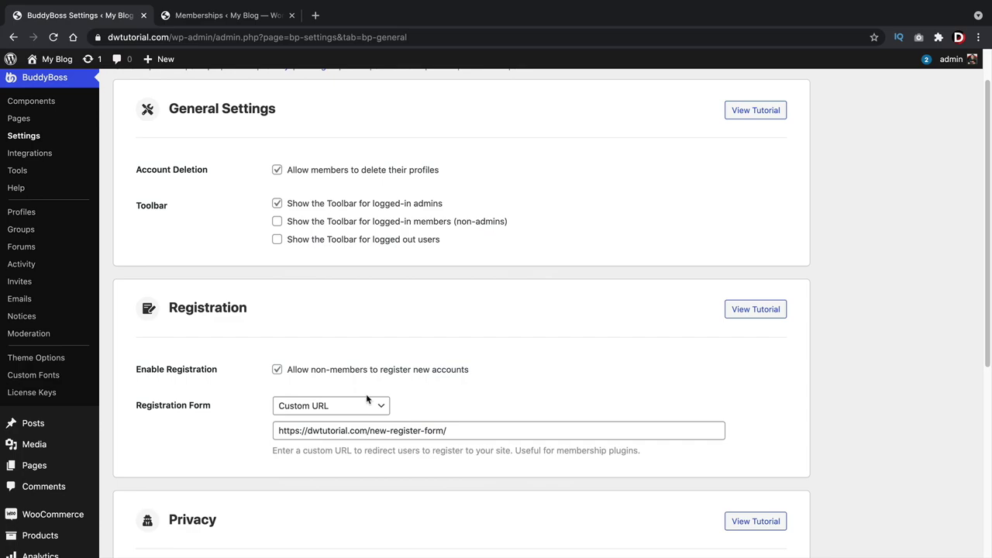
pyautogui.moveTo(459, 431); pyautogui.dragTo(272, 428)
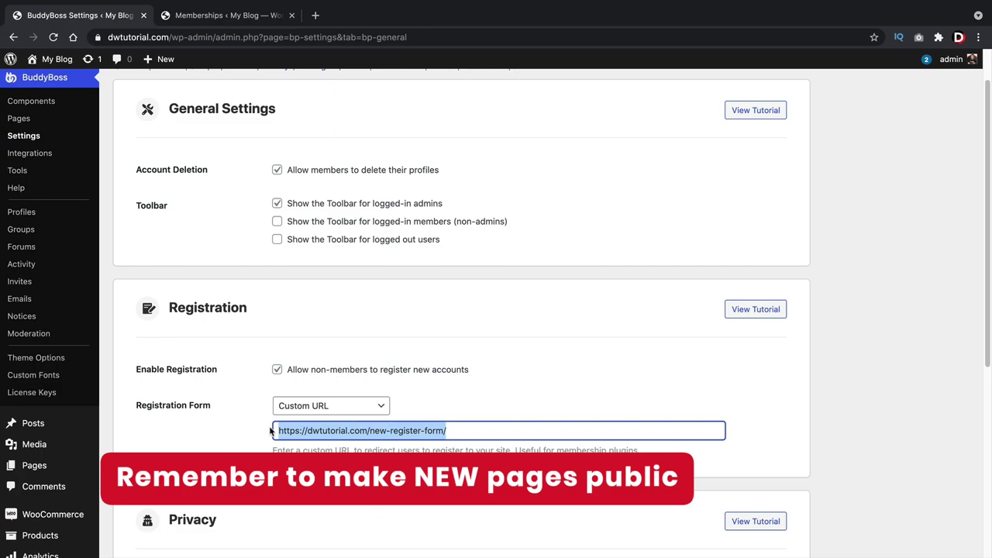
pyautogui.scroll(-6, 195, 336)
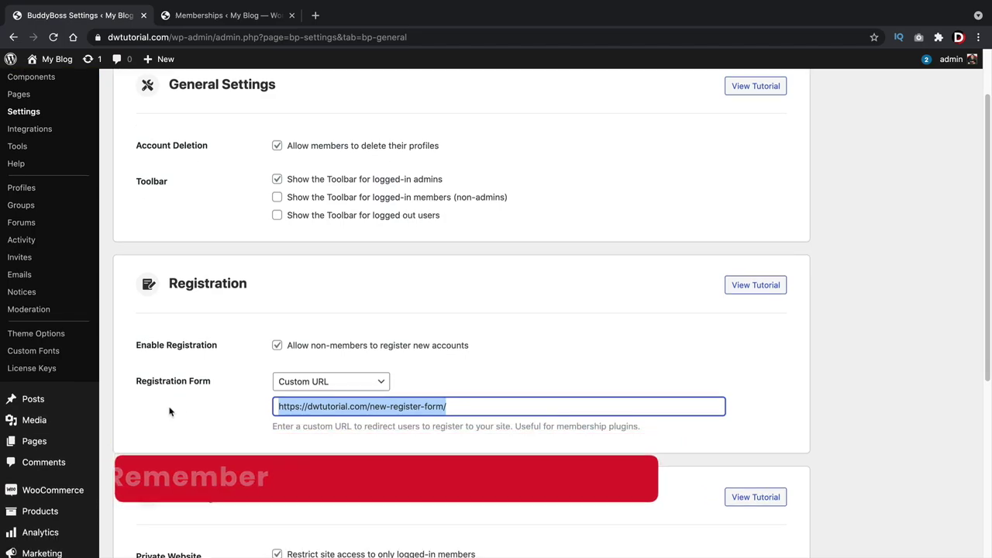
# Edit New Register Form from All Pages to read its ID 210, then return to MemberPress Rules
pyautogui.moveTo(57, 426)
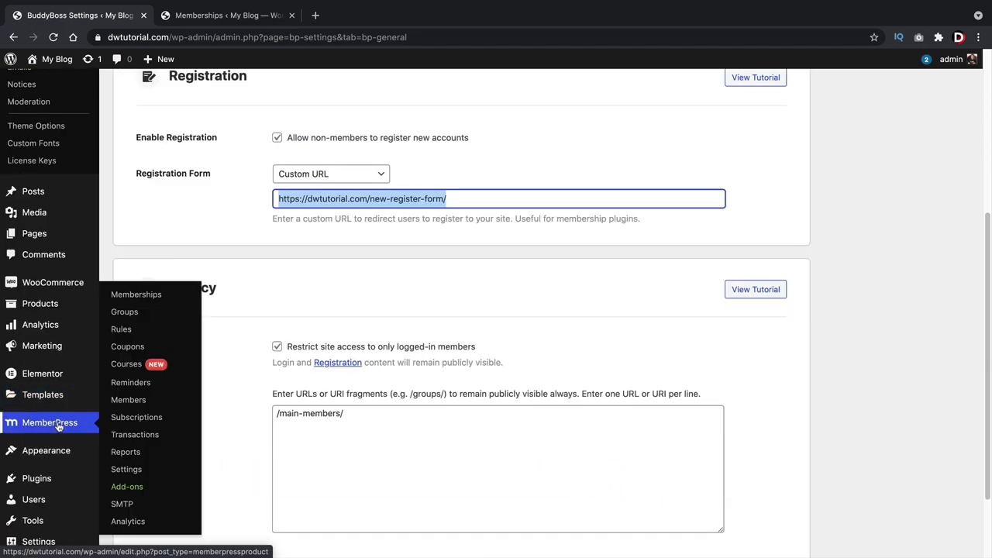
pyautogui.click(116, 330)
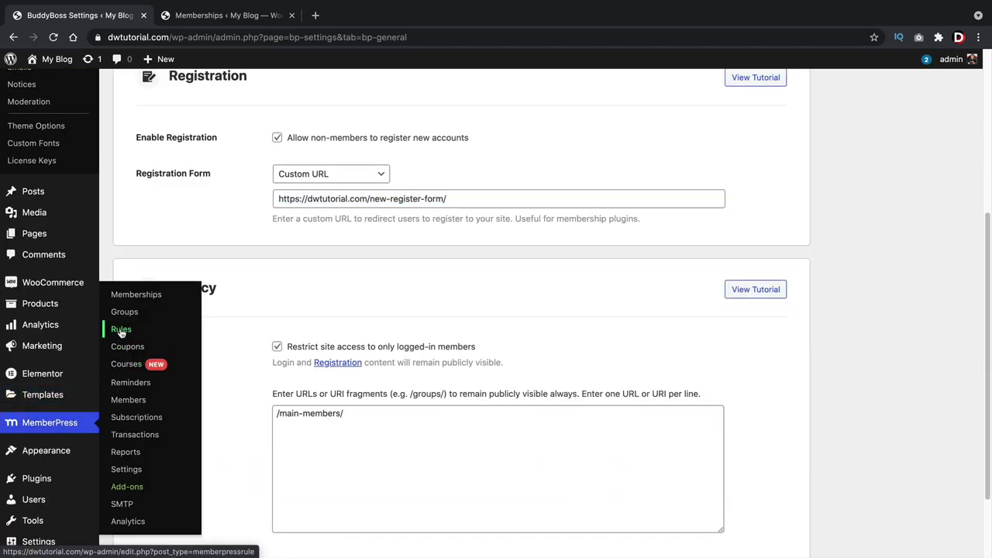
pyautogui.click(226, 19)
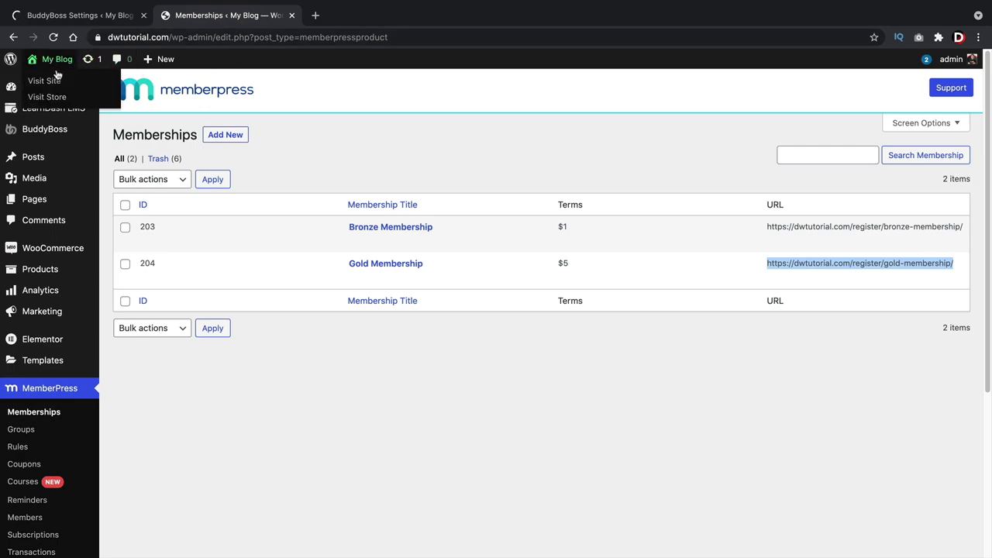
pyautogui.moveTo(57, 199)
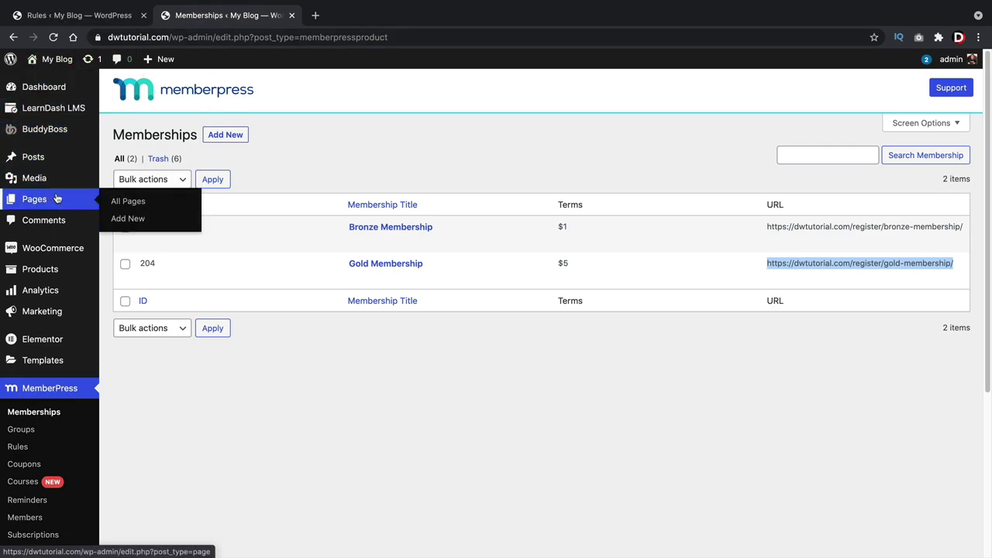
pyautogui.click(128, 202)
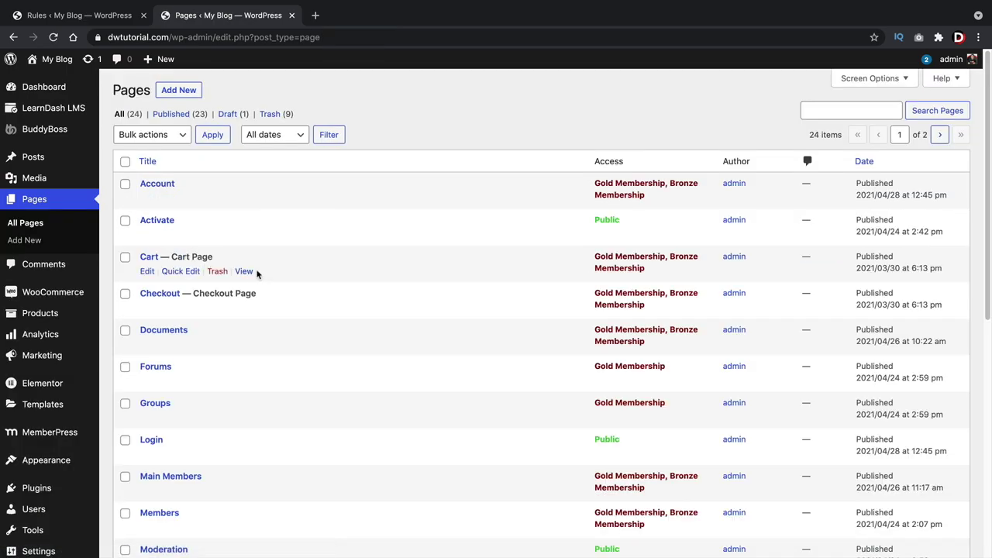
pyautogui.scroll(-1, 258, 275)
pyautogui.scroll(-5, 258, 275)
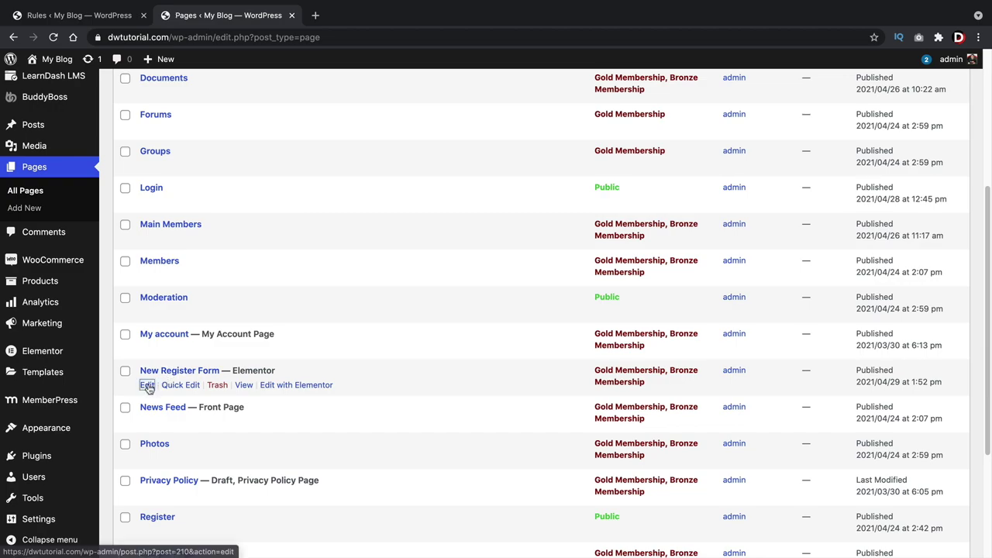
pyautogui.click(146, 386)
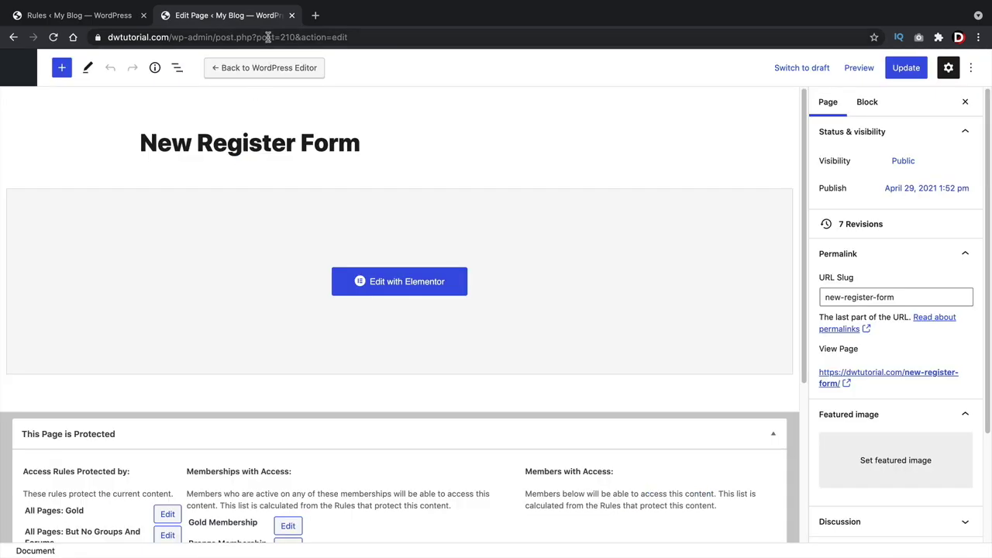
pyautogui.click(93, 15)
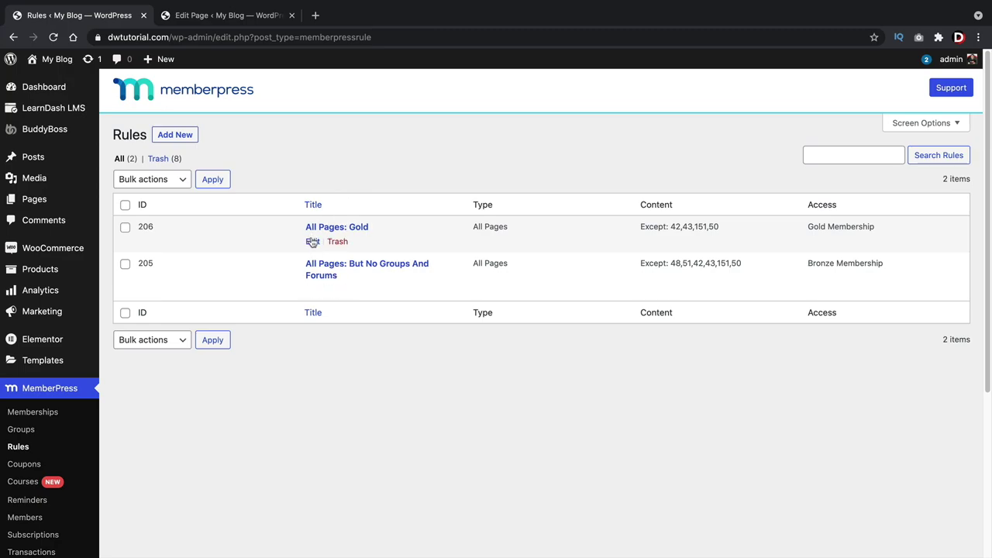
# Append 210 to the excluded page IDs of the Gold and Bronze all-pages rules, saving each
pyautogui.click(312, 241)
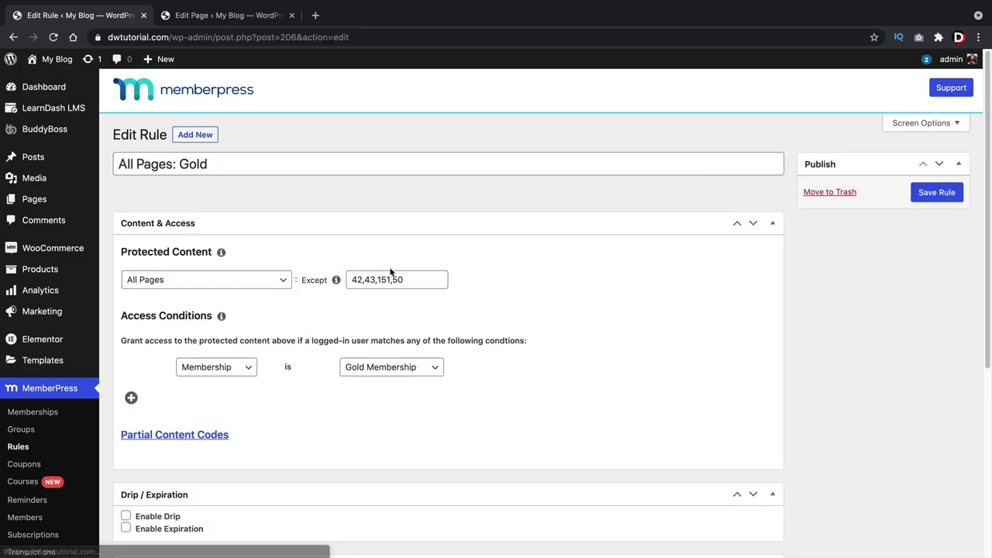
pyautogui.click(416, 274)
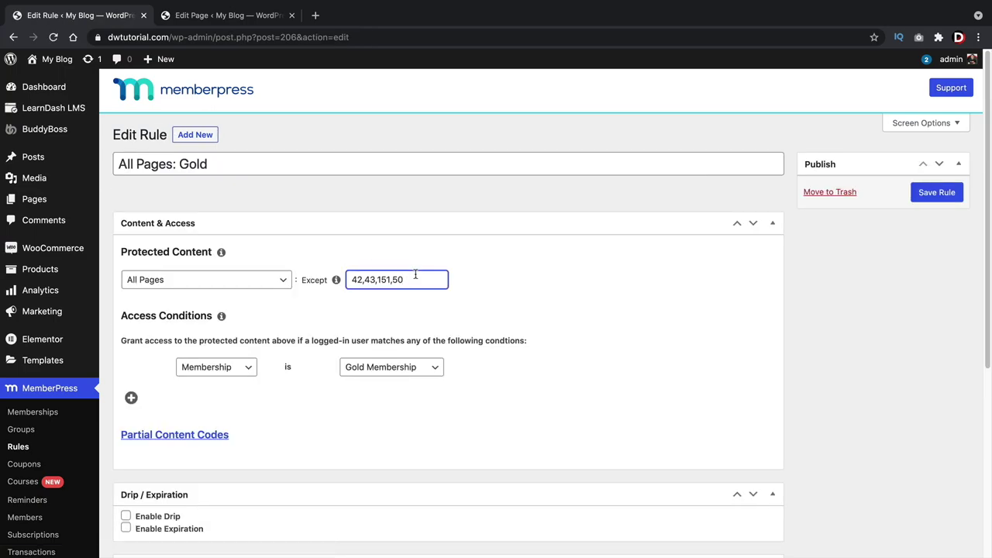
pyautogui.write(',210')
pyautogui.click(937, 195)
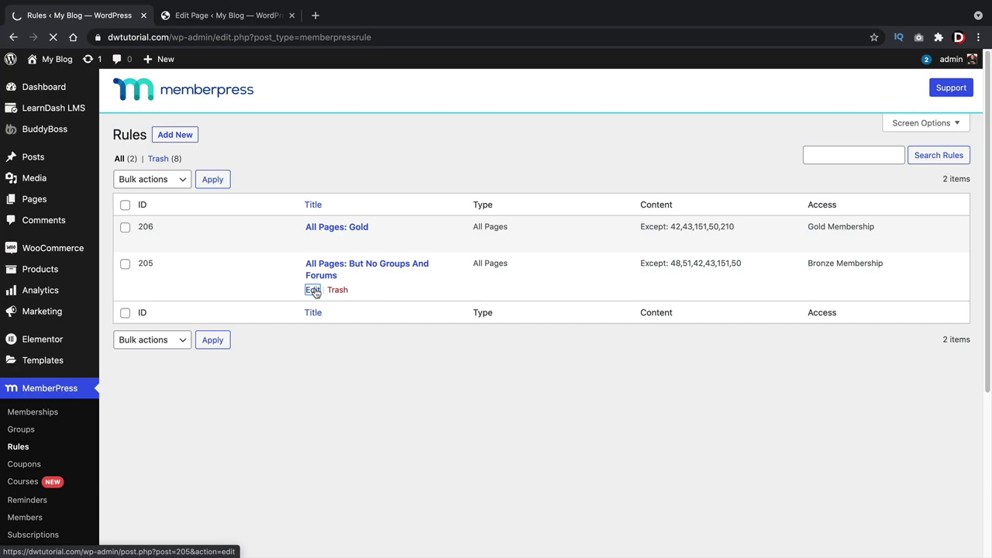
pyautogui.click(434, 279)
pyautogui.write(',210')
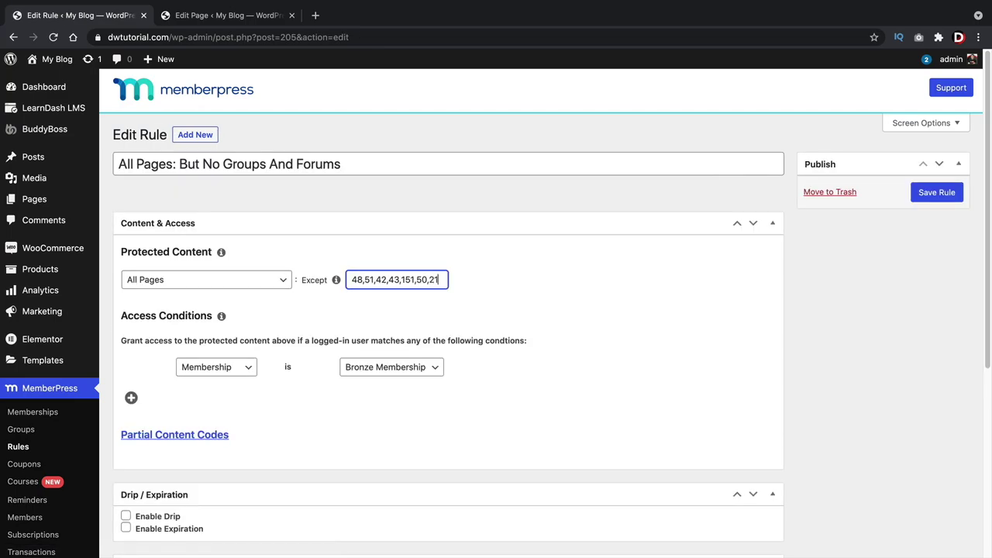
pyautogui.click(961, 192)
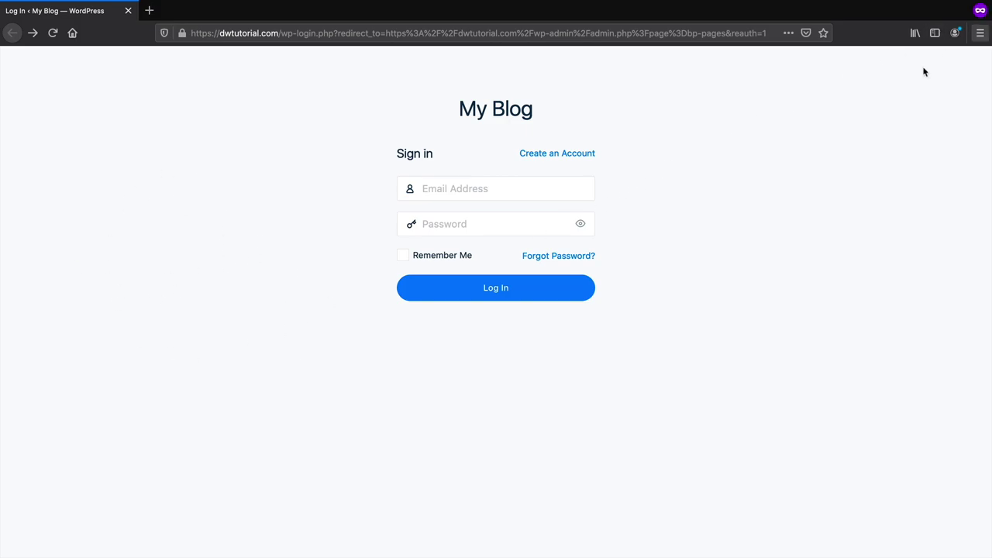
# As a logged-out visitor, open the Bronze Membership sign-up form, then return to the pricing page
pyautogui.click(571, 156)
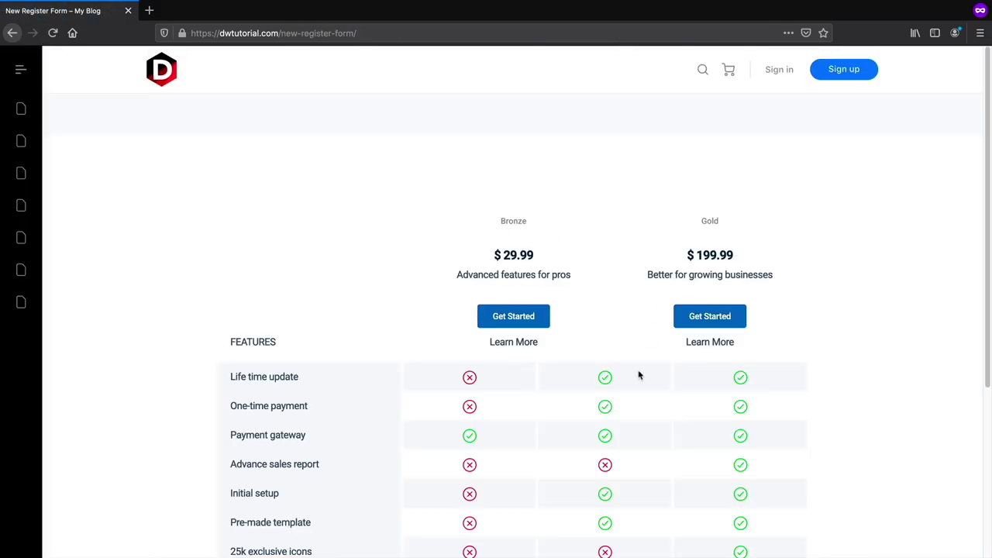
pyautogui.scroll(-1, 640, 375)
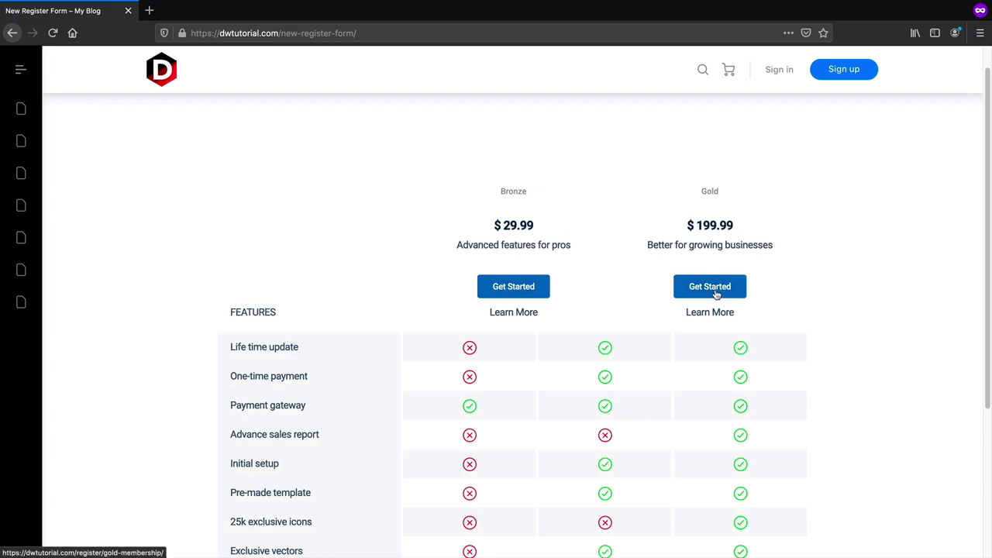
pyautogui.click(508, 288)
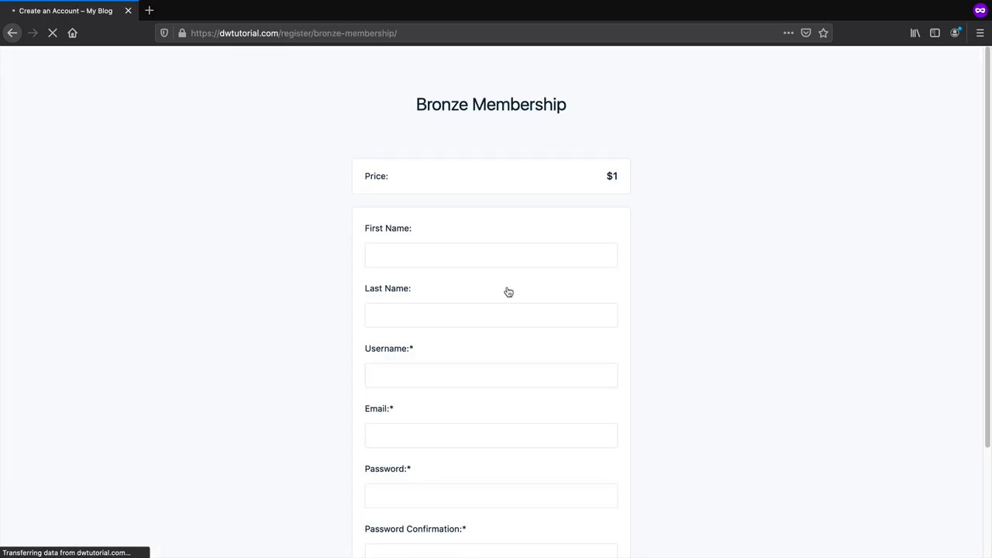
pyautogui.moveTo(576, 113); pyautogui.dragTo(401, 125)
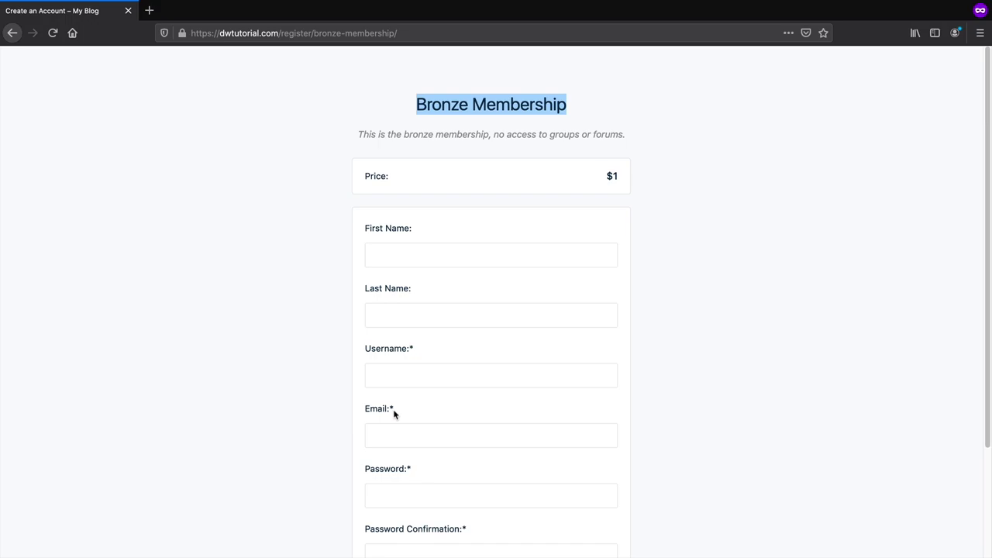
pyautogui.scroll(-3, 394, 416)
pyautogui.scroll(3, 398, 470)
pyautogui.click(12, 33)
# Open the Gold Membership registration form, then return to the pricing table showing Bronze at 29.99
pyautogui.moveTo(777, 244); pyautogui.dragTo(650, 256)
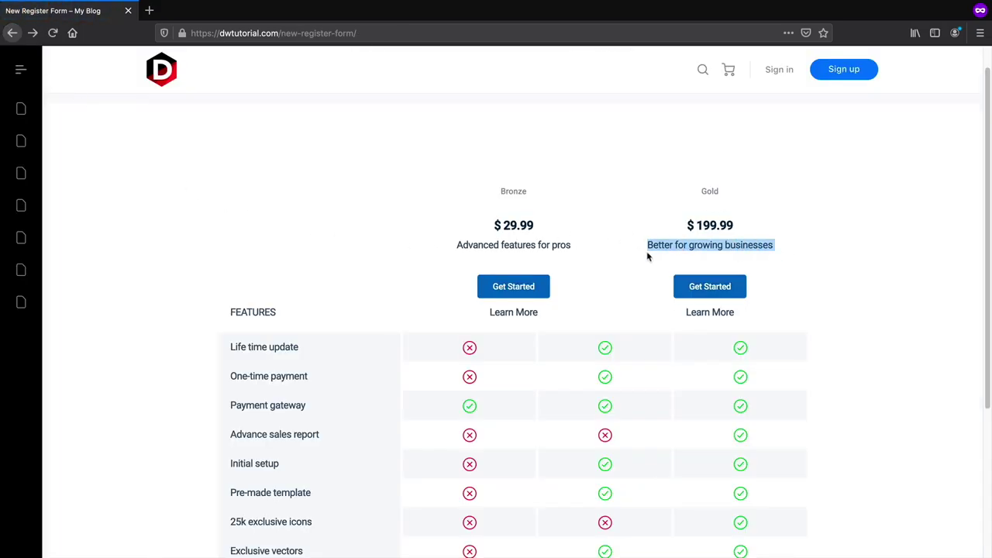
pyautogui.click(658, 257)
pyautogui.click(710, 287)
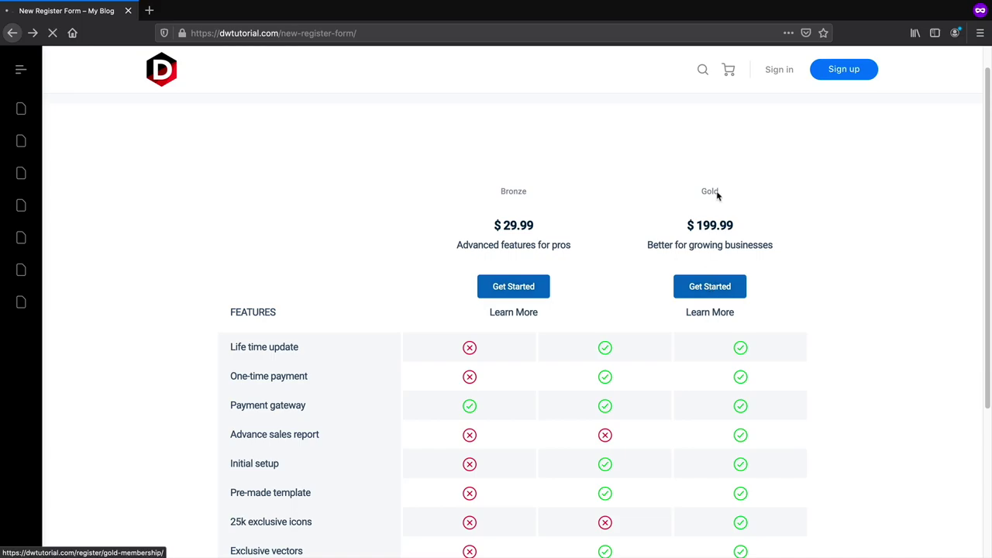
pyautogui.moveTo(574, 113); pyautogui.dragTo(377, 110)
pyautogui.click(376, 111)
pyautogui.click(13, 32)
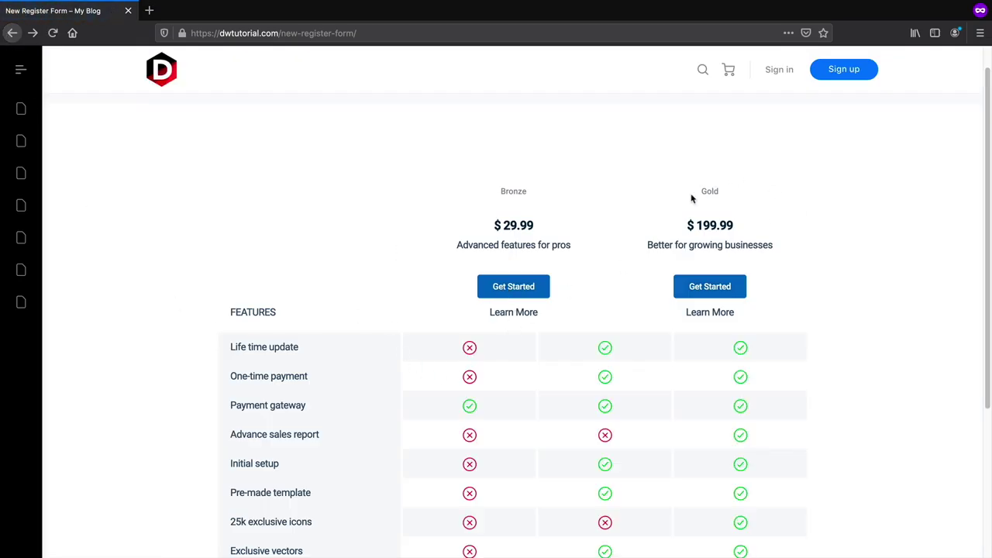
pyautogui.moveTo(536, 226); pyautogui.dragTo(509, 241)
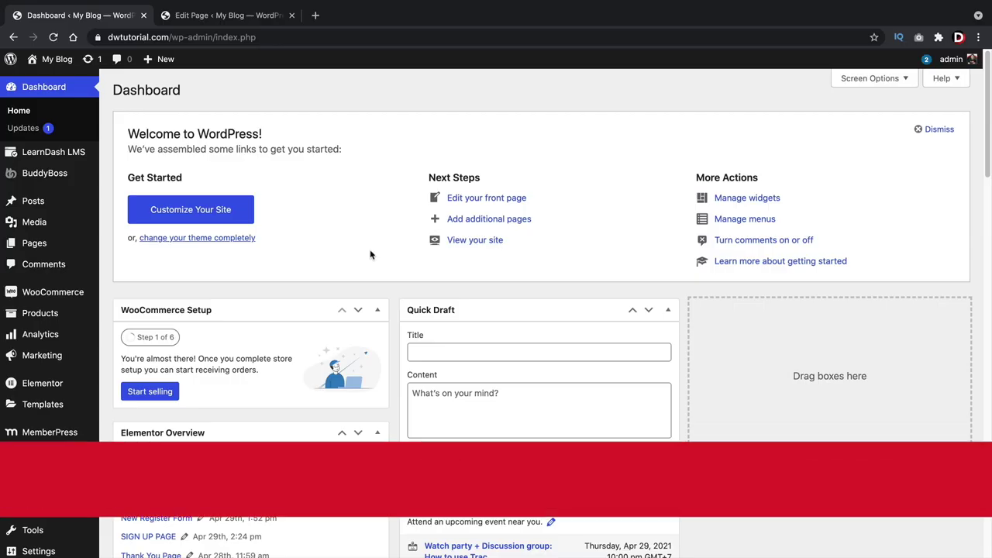
# In MemberPress Payments settings, disconnect the currently linked Stripe account
pyautogui.click(49, 432)
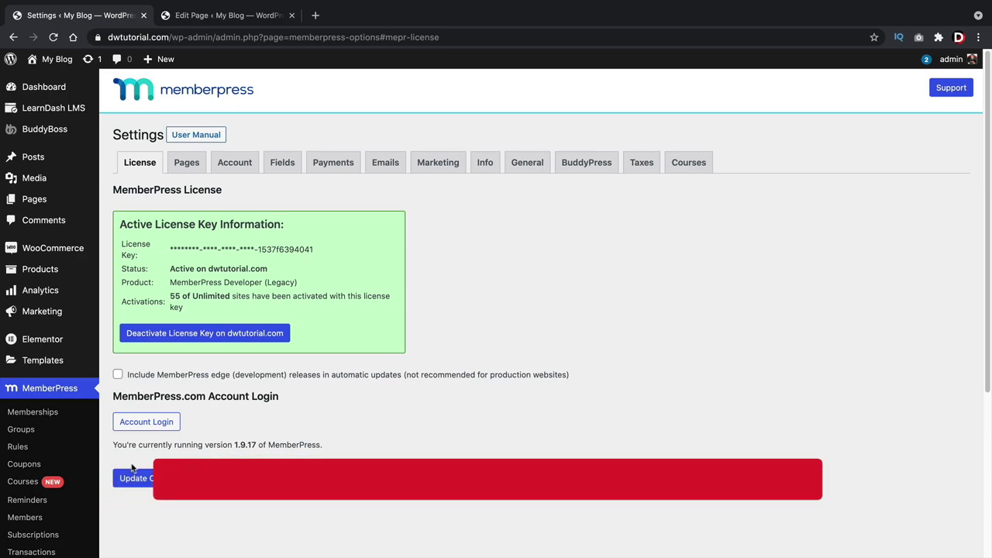
pyautogui.click(341, 167)
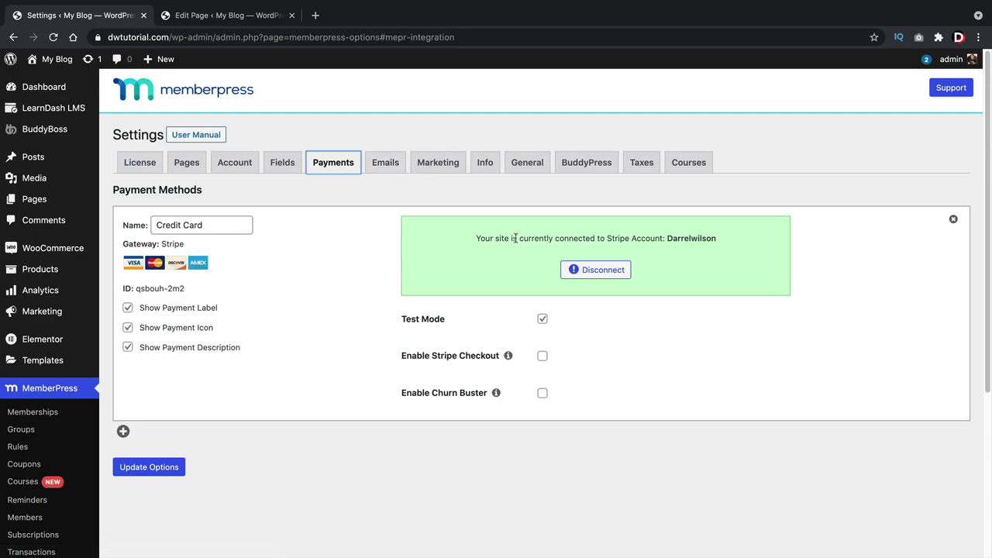
pyautogui.click(606, 274)
pyautogui.click(602, 145)
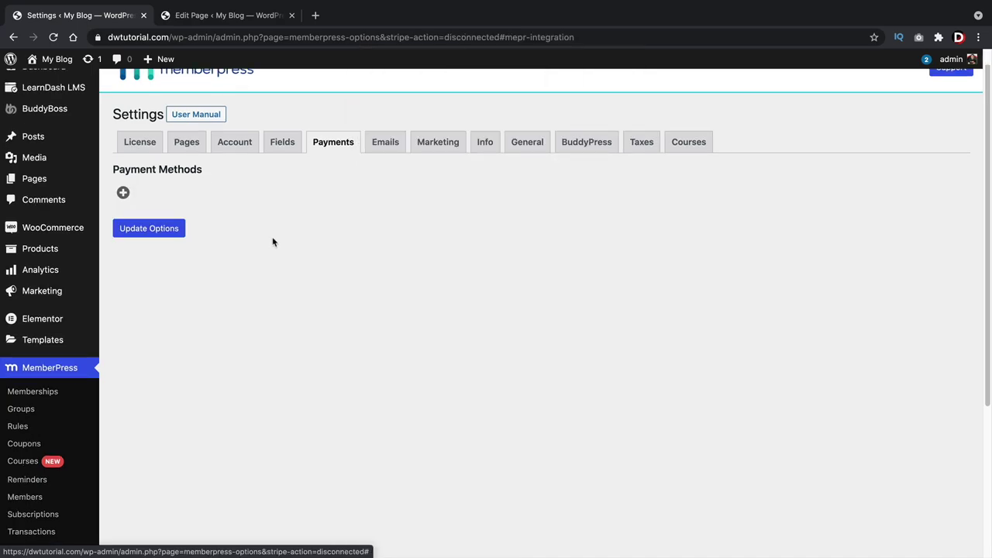
# Add two payment methods, Stripe and PayPal Standard, then begin connecting Stripe
pyautogui.click(124, 195)
pyautogui.click(123, 195)
pyautogui.click(202, 228)
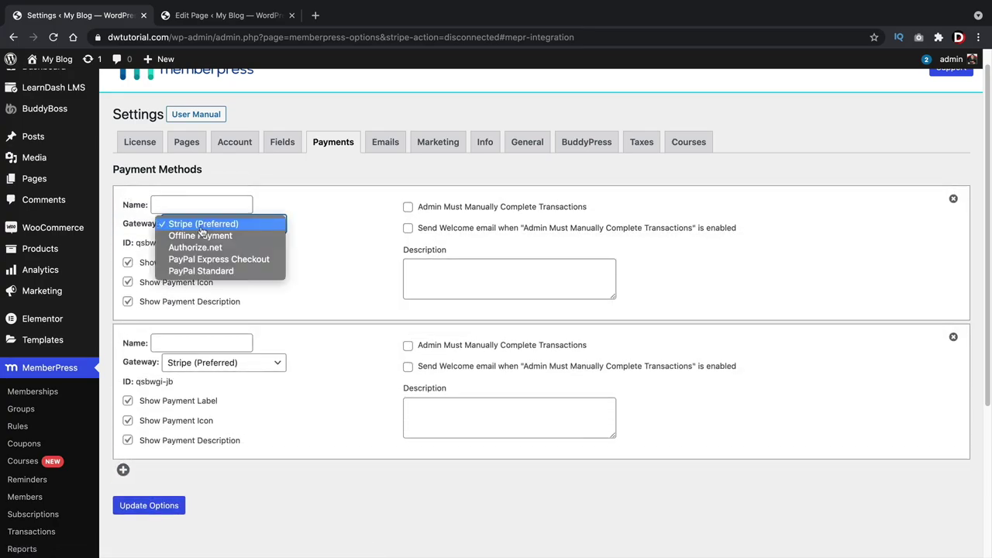
pyautogui.click(246, 227)
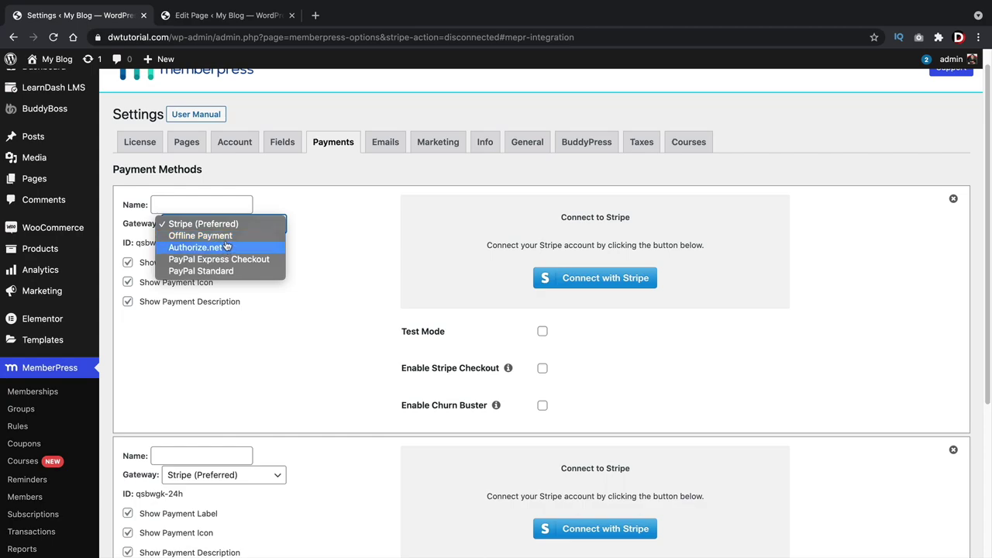
pyautogui.click(230, 224)
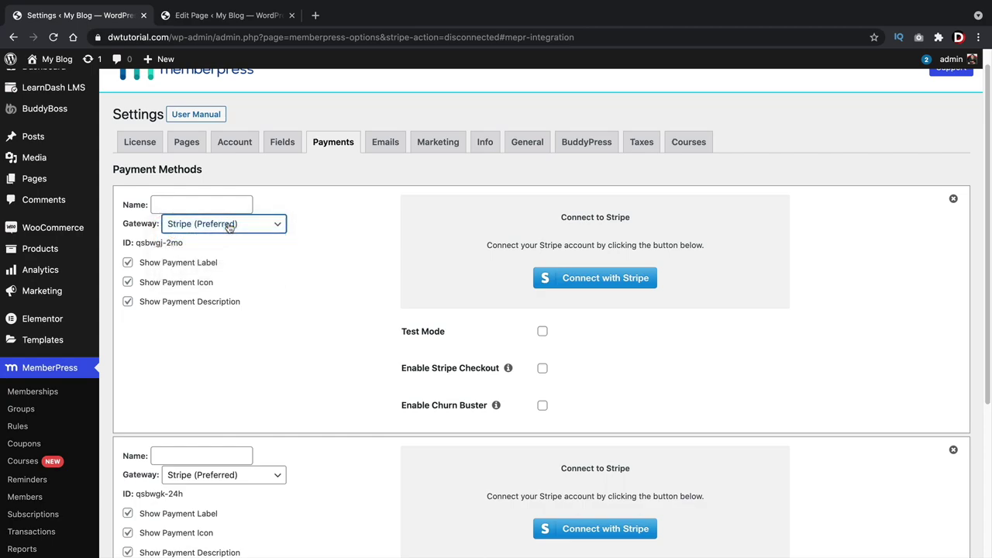
pyautogui.scroll(-2, 253, 388)
pyautogui.click(276, 392)
pyautogui.click(242, 439)
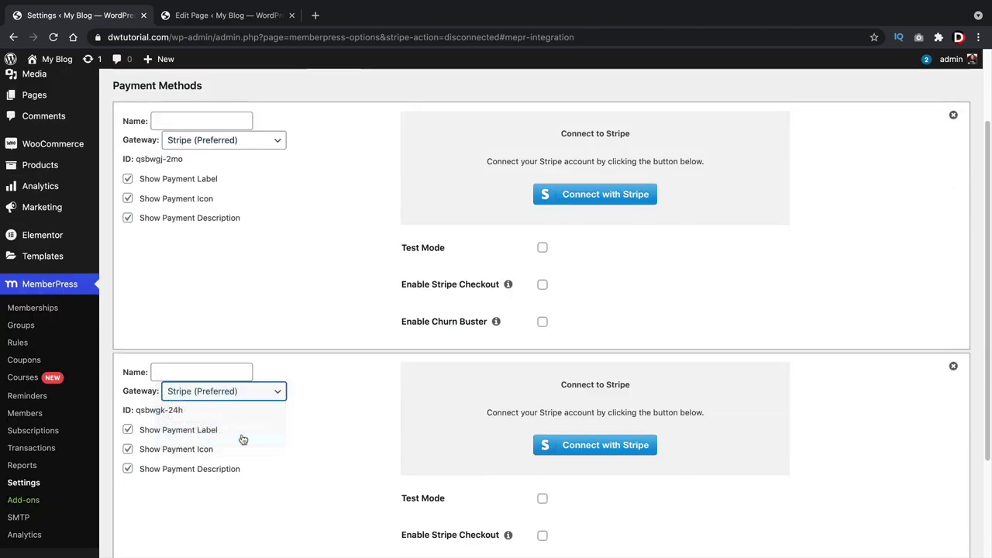
pyautogui.scroll(-2, 244, 439)
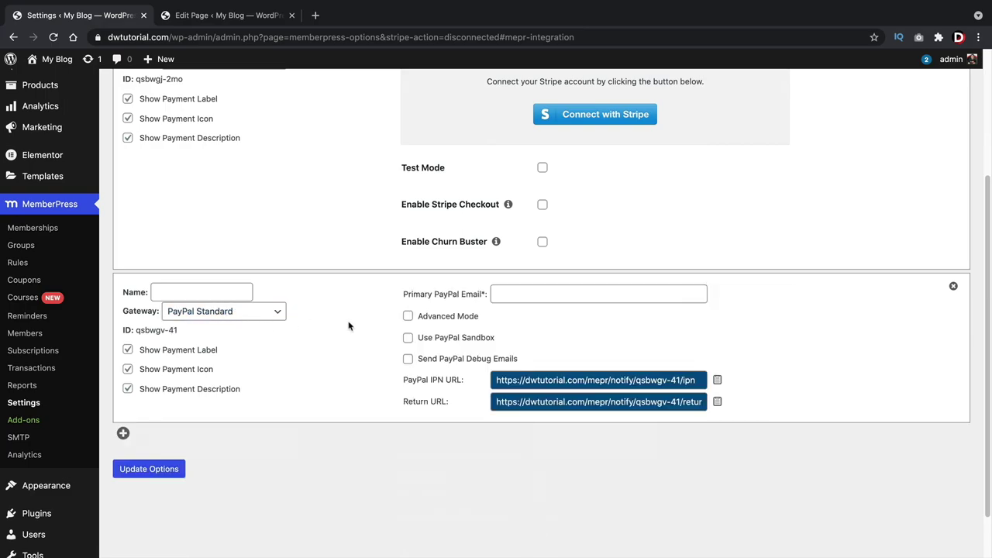
pyautogui.click(514, 295)
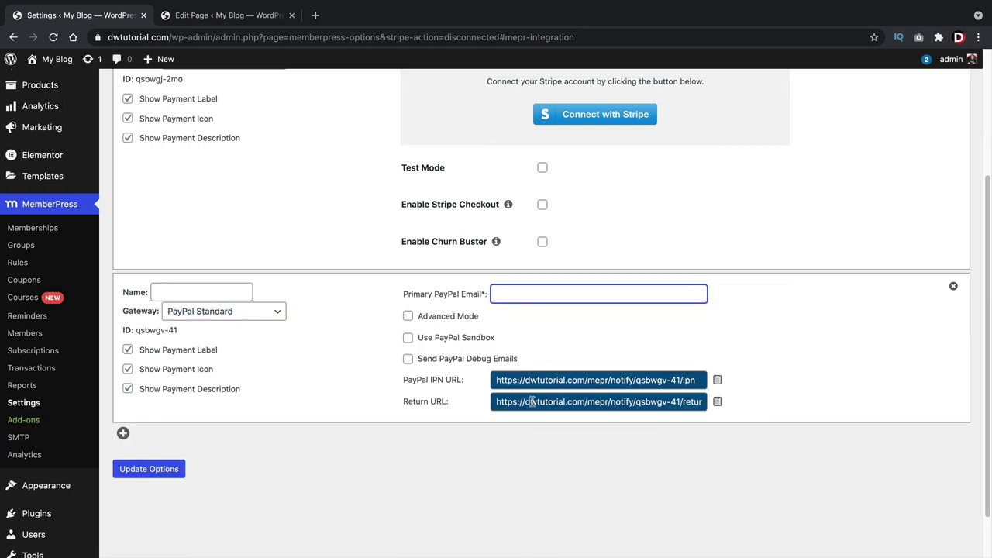
pyautogui.scroll(5, 443, 383)
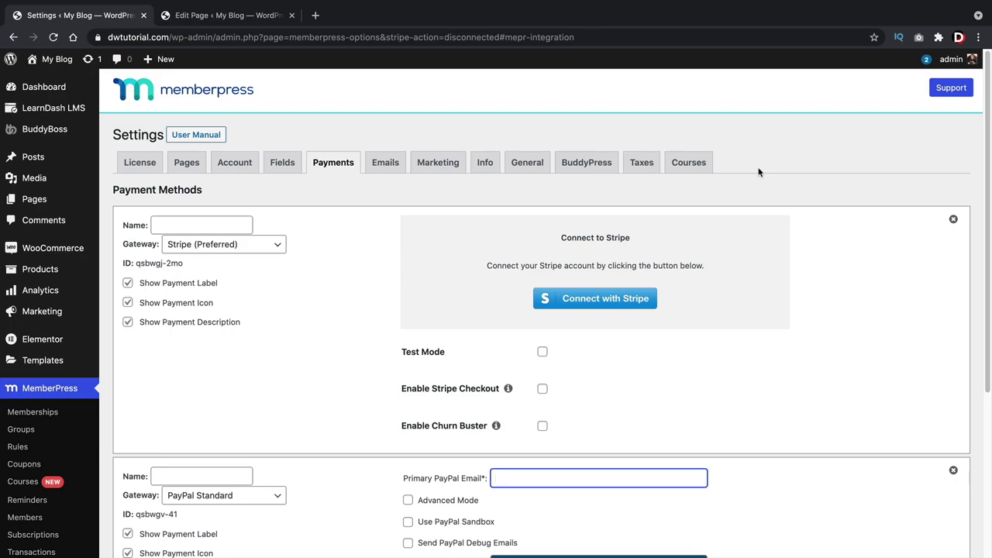
pyautogui.click(601, 297)
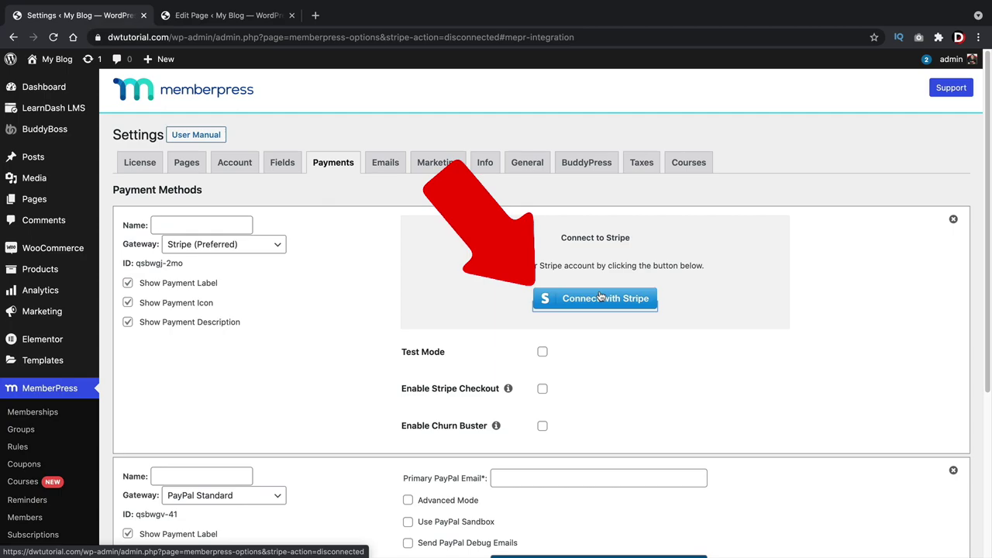
# Authorise the existing Stripe account for MemberPress.com on the Stripe Connect page
pyautogui.click(601, 297)
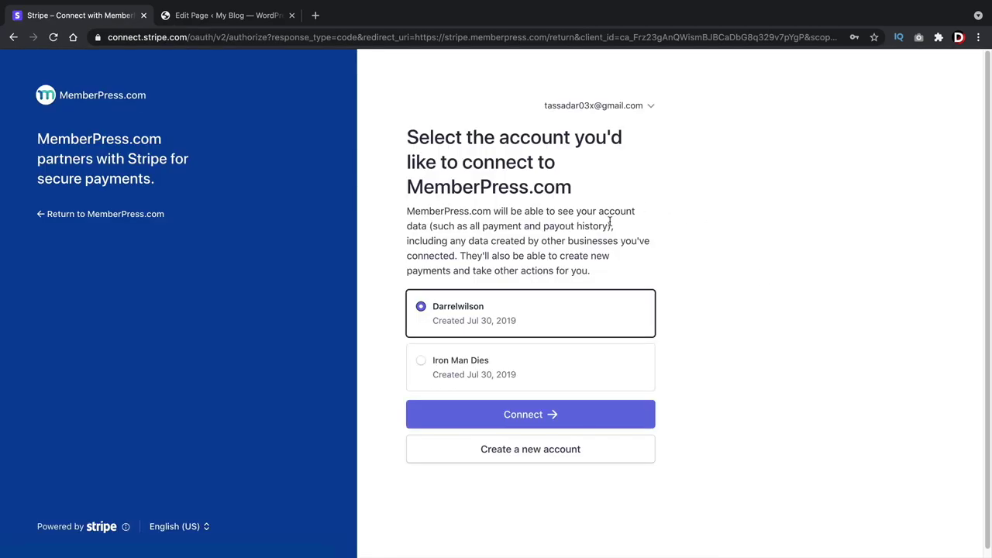
pyautogui.moveTo(585, 194); pyautogui.dragTo(407, 186)
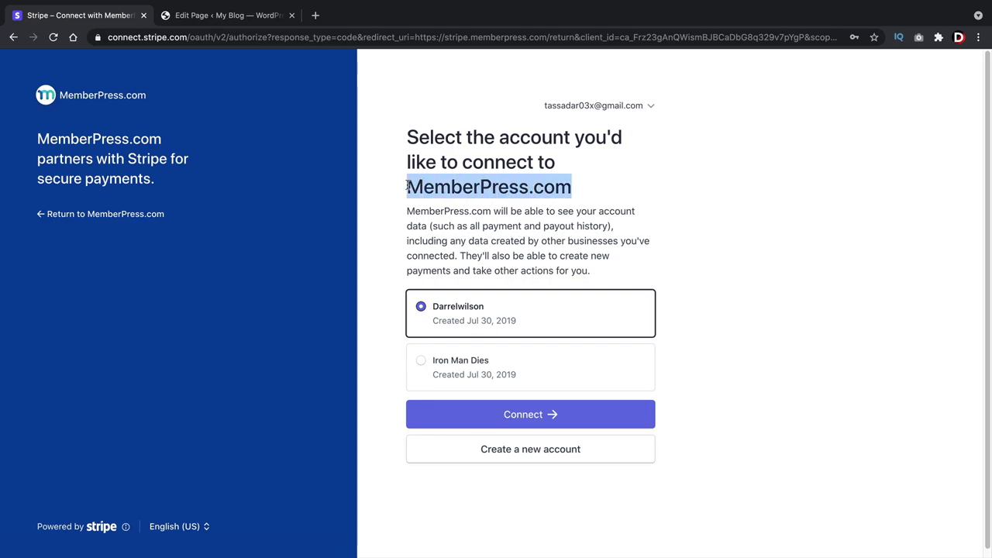
pyautogui.click(457, 261)
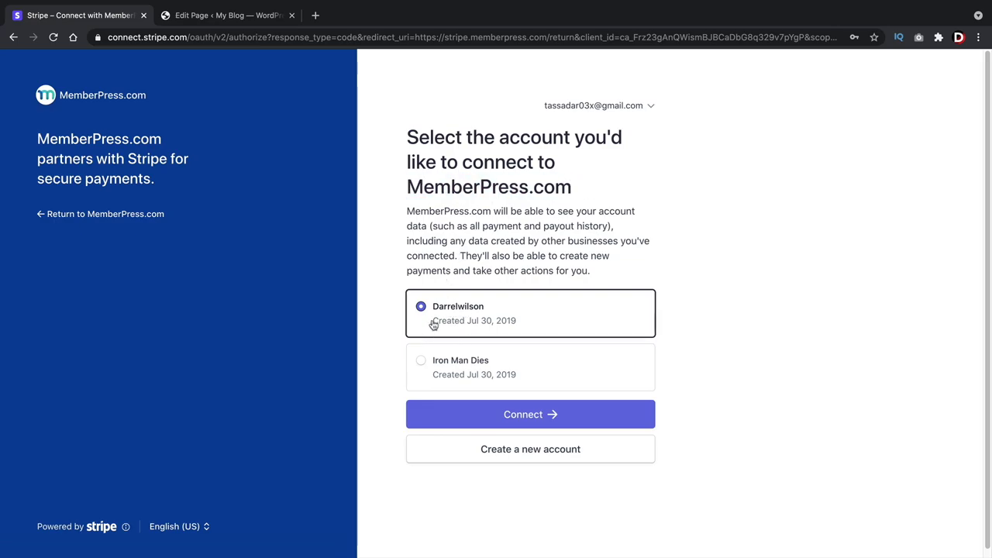
pyautogui.click(531, 416)
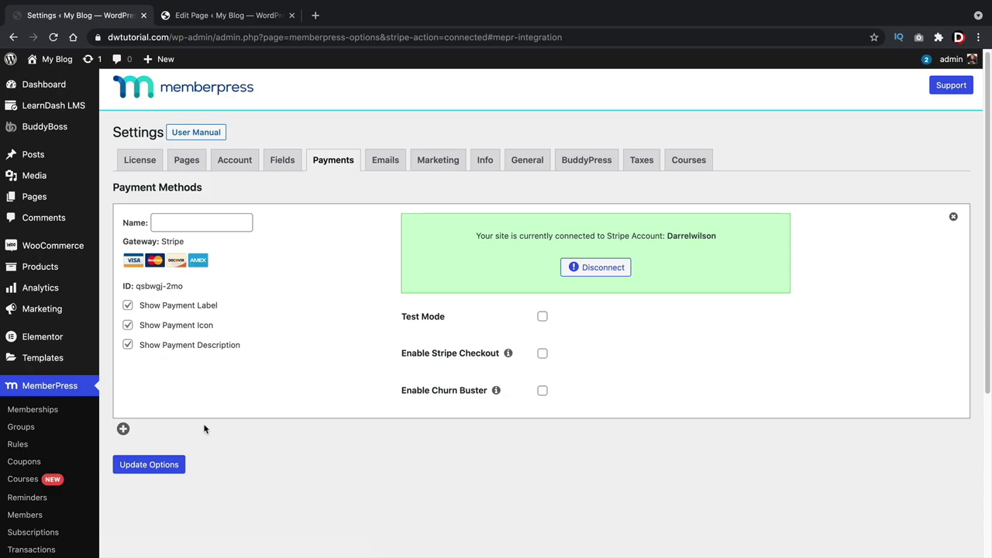
# View the memberships list, search new plugins for 'paid membership', then select the site's web address
pyautogui.click(62, 409)
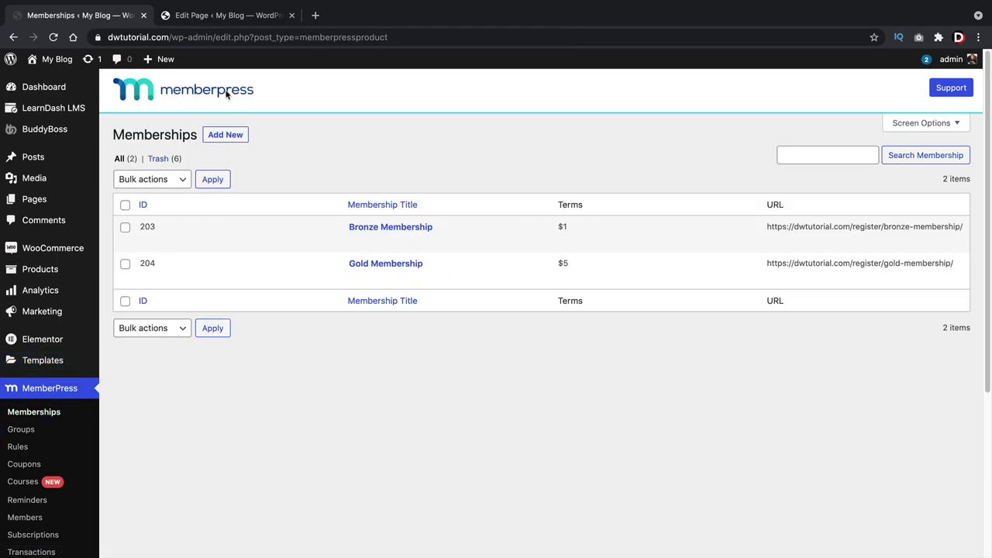
pyautogui.moveTo(350, 229)
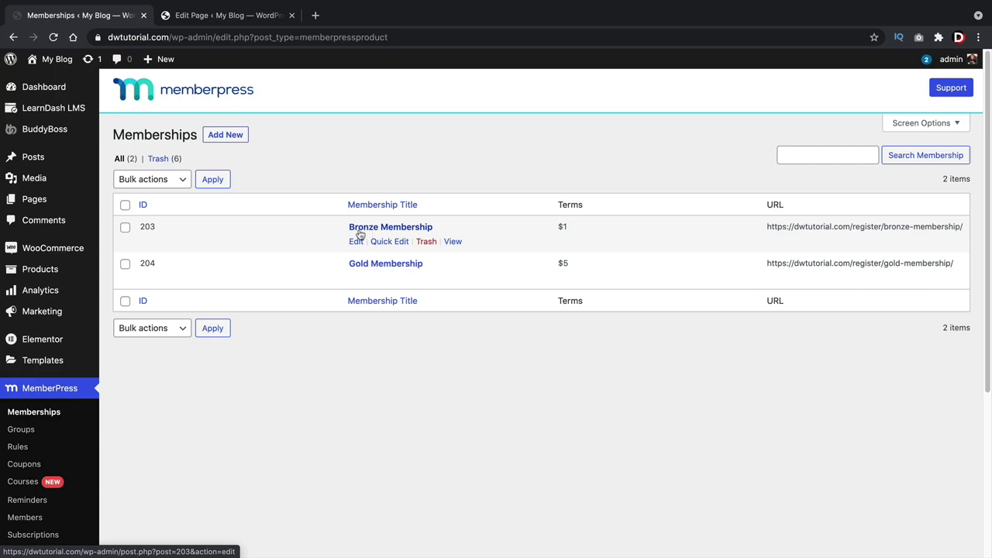
pyautogui.scroll(-3, 57, 429)
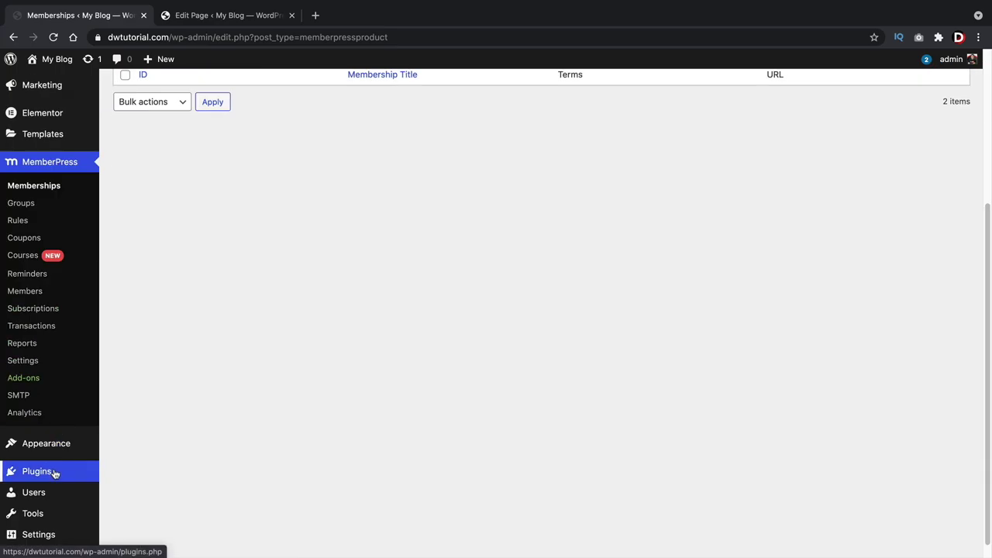
pyautogui.moveTo(56, 473)
pyautogui.click(129, 491)
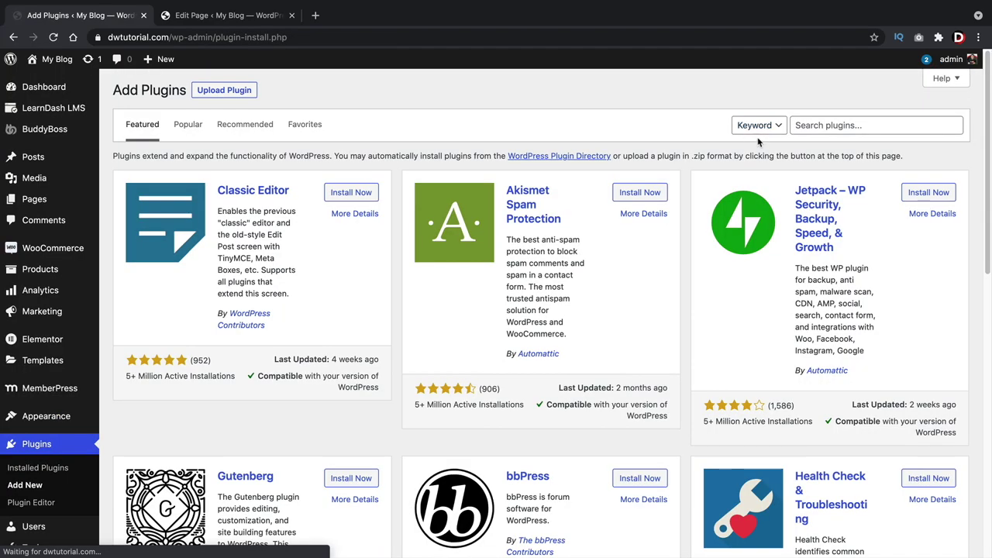
pyautogui.click(834, 130)
pyautogui.write('pa')
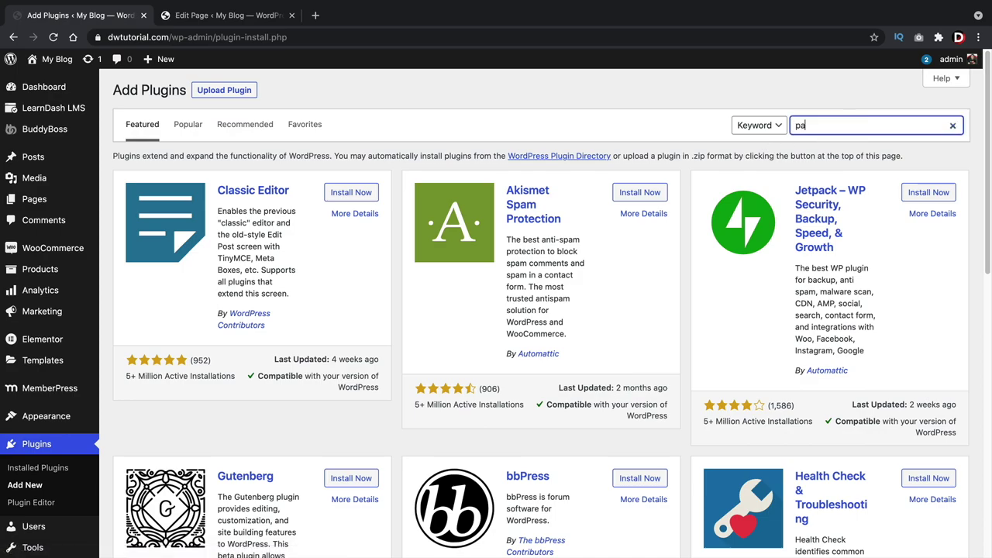
pyautogui.write('id membership')
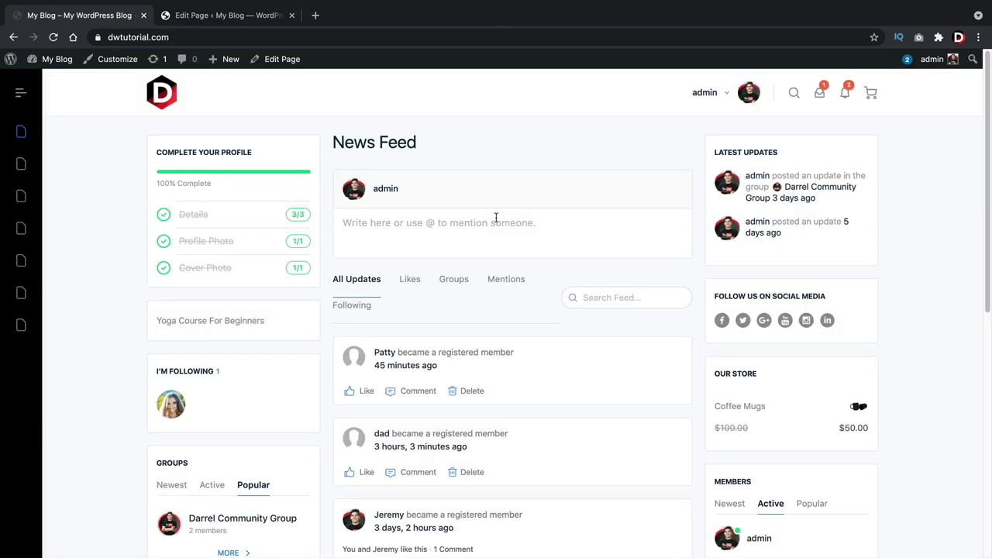
pyautogui.click(111, 37)
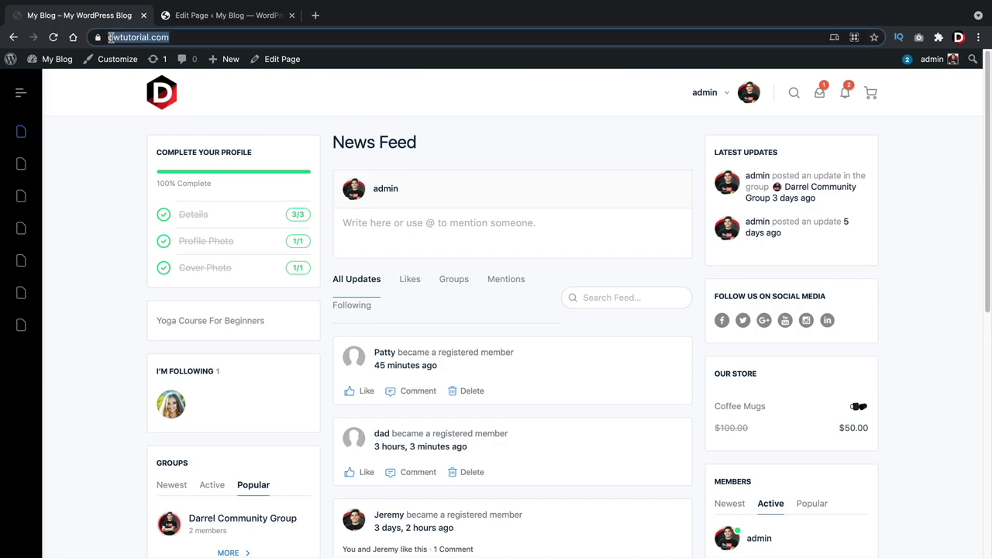
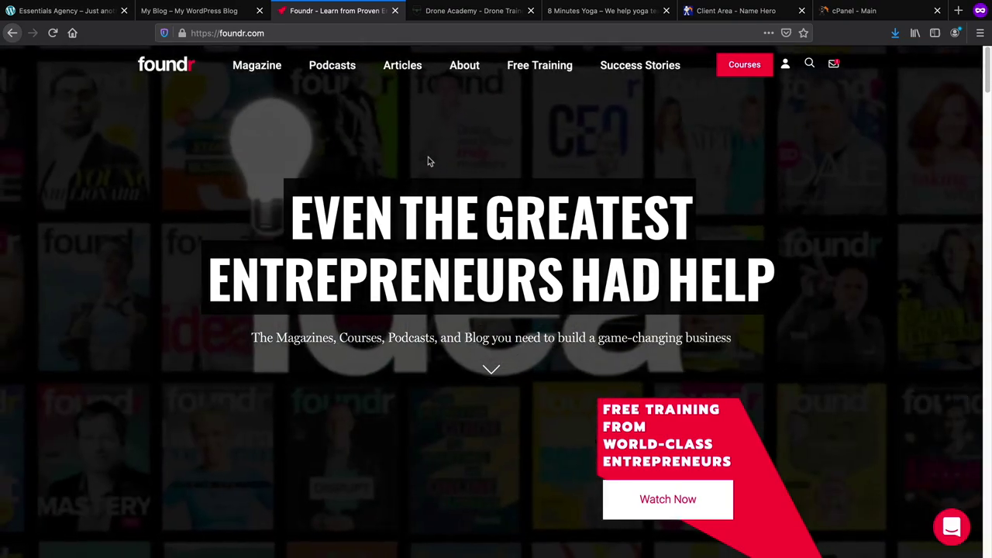
# Move from the My Blog tab to the Drone Academy homepage and close its newsletter popup
pyautogui.click(234, 17)
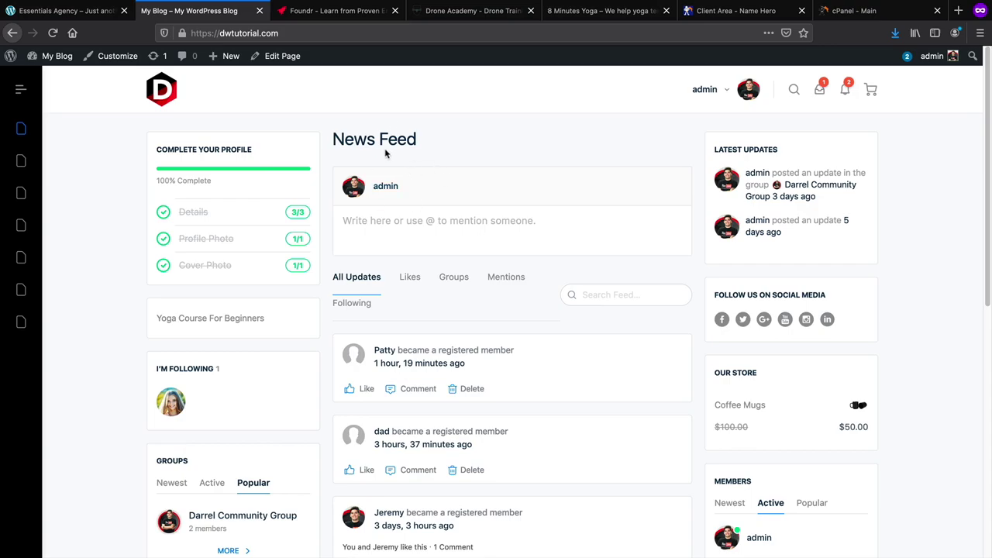
pyautogui.click(448, 17)
pyautogui.click(950, 81)
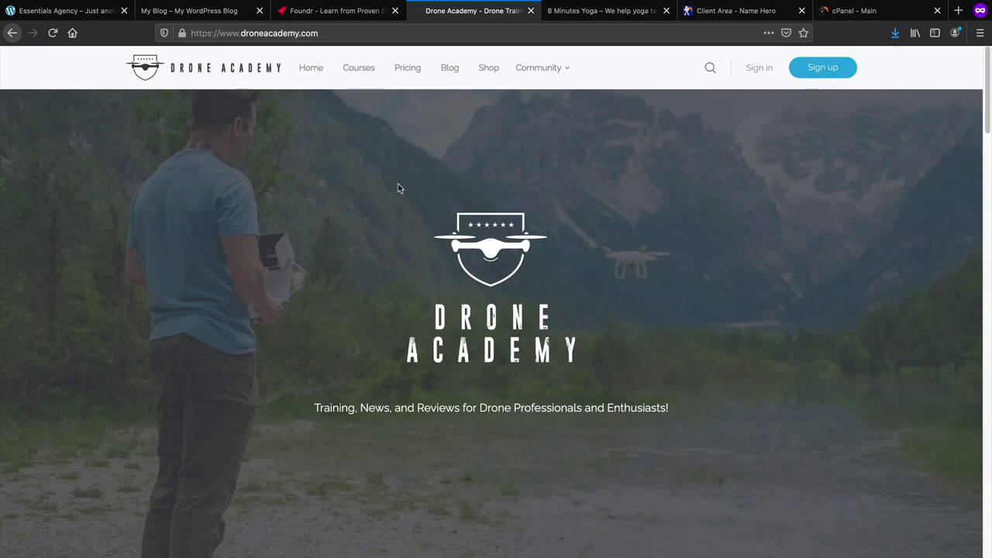
# View Drone Academy's Courses, Shop and Community activity pages, then go to 8 Minutes Yoga
pyautogui.click(361, 70)
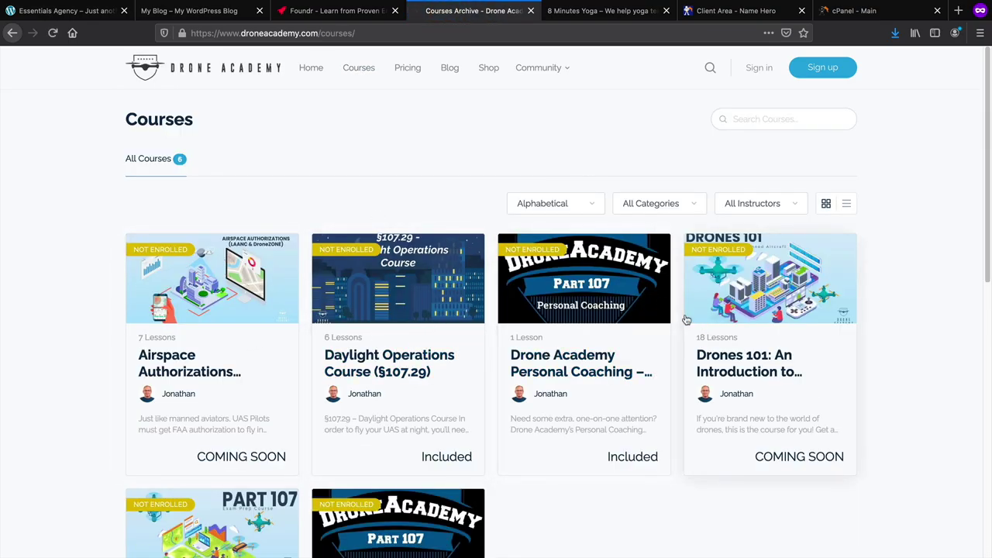
pyautogui.click(487, 68)
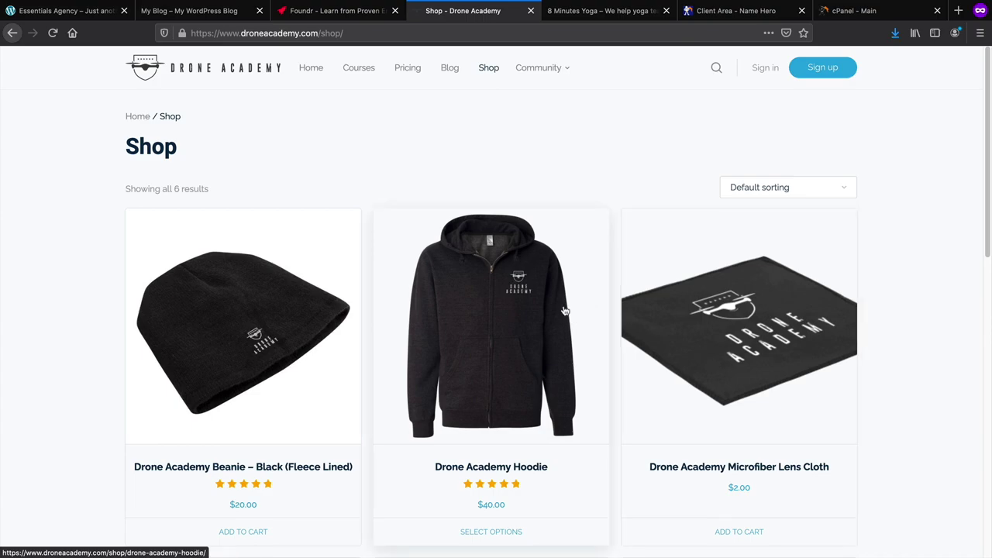
pyautogui.moveTo(525, 69)
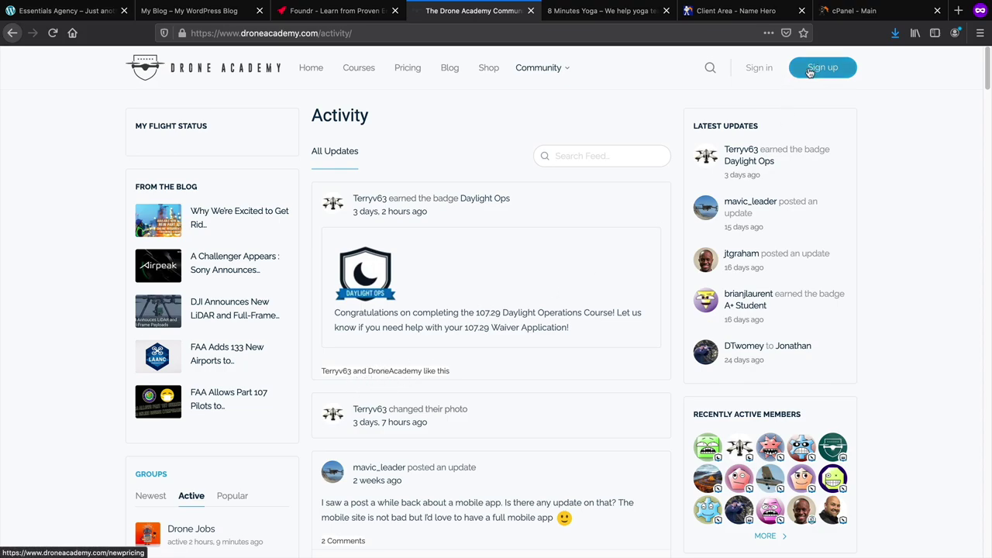
pyautogui.click(568, 17)
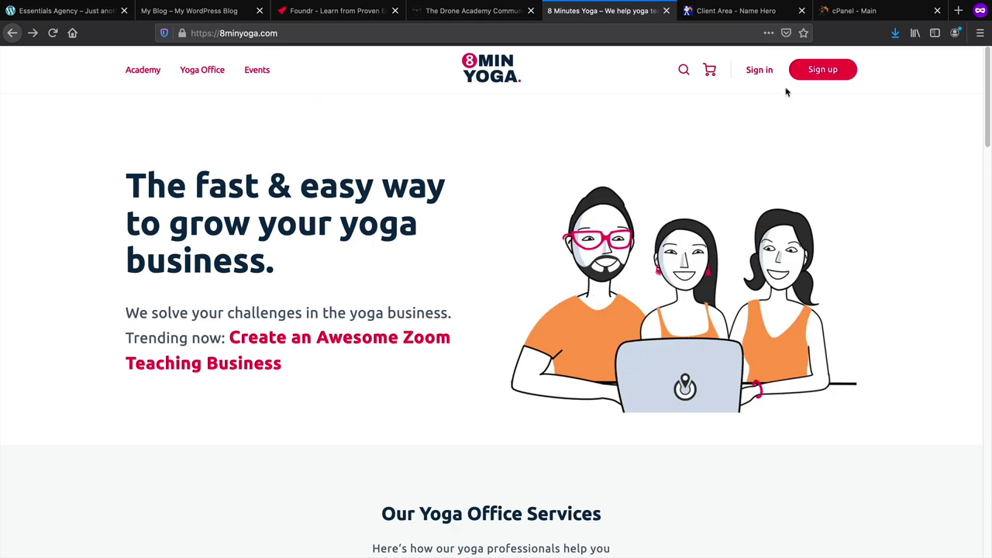
# Look at the 8 Minutes Yoga sign-in page, go back to its homepage, then switch to Foundr
pyautogui.click(760, 71)
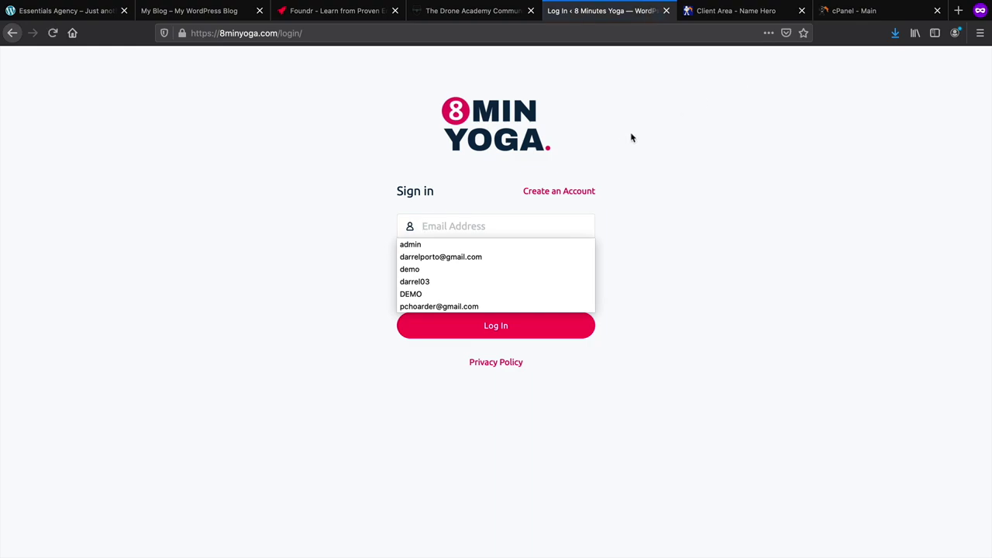
pyautogui.click(583, 108)
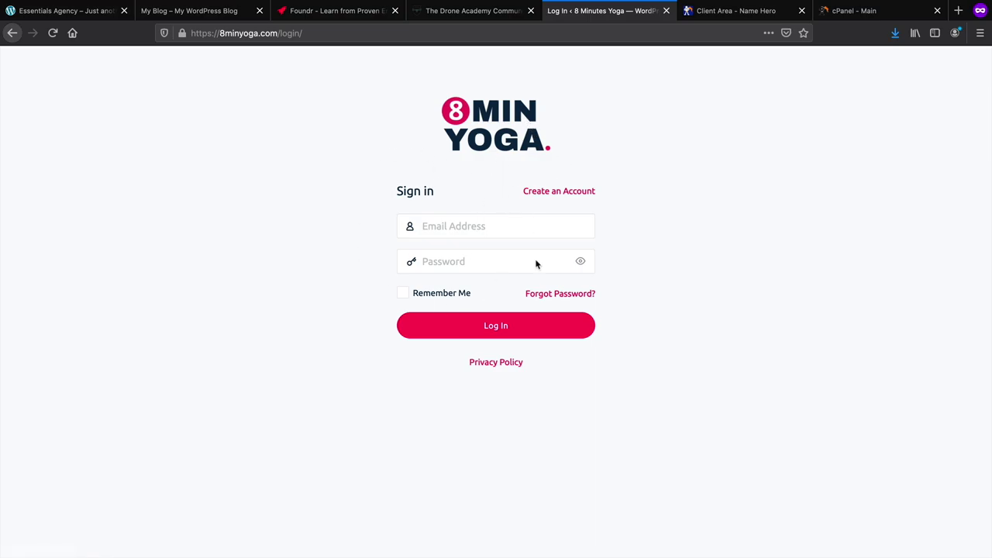
pyautogui.click(12, 32)
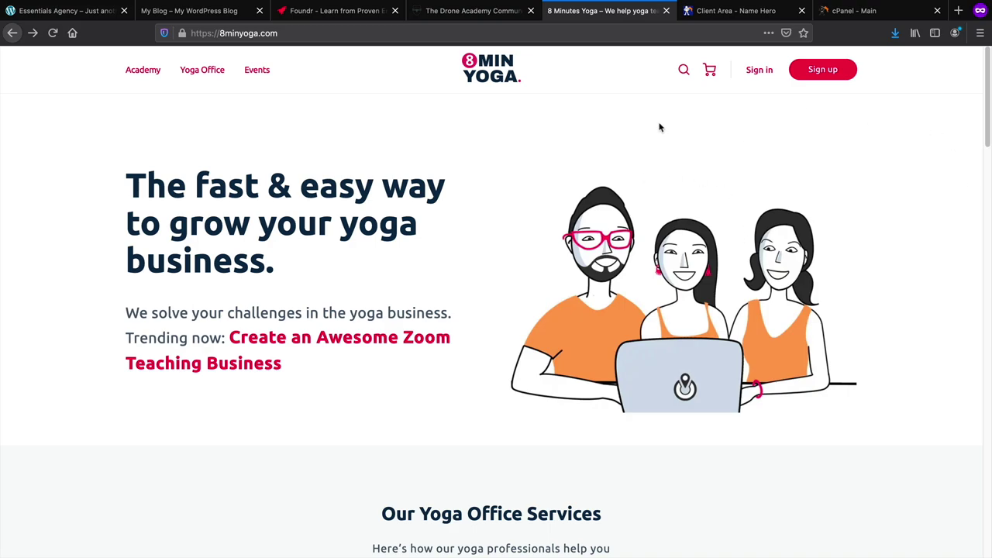
pyautogui.click(338, 10)
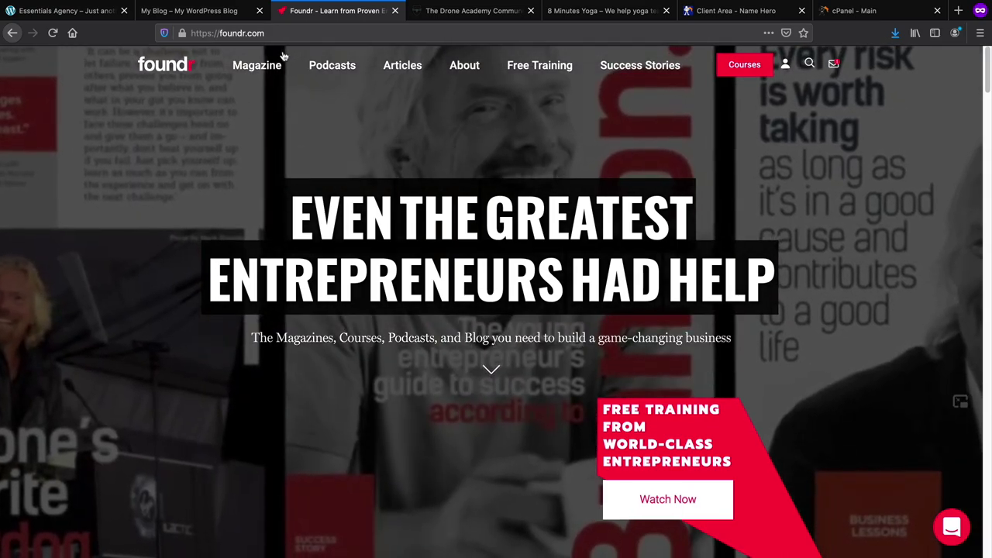
# Browse Foundr's Podcasts, Courses and Start and Scale enrollment pricing, then return to Essentials Agency
pyautogui.click(326, 67)
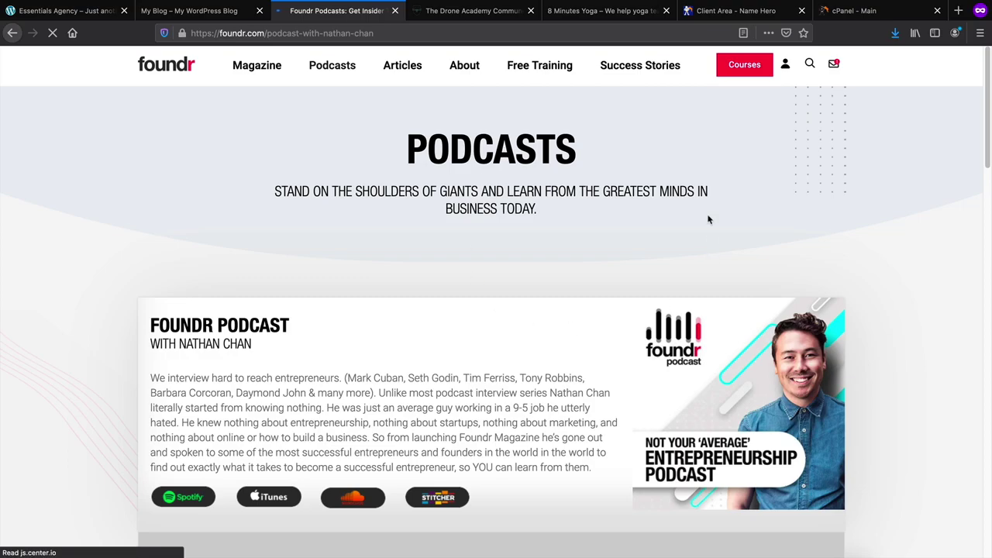
pyautogui.scroll(-10, 974, 466)
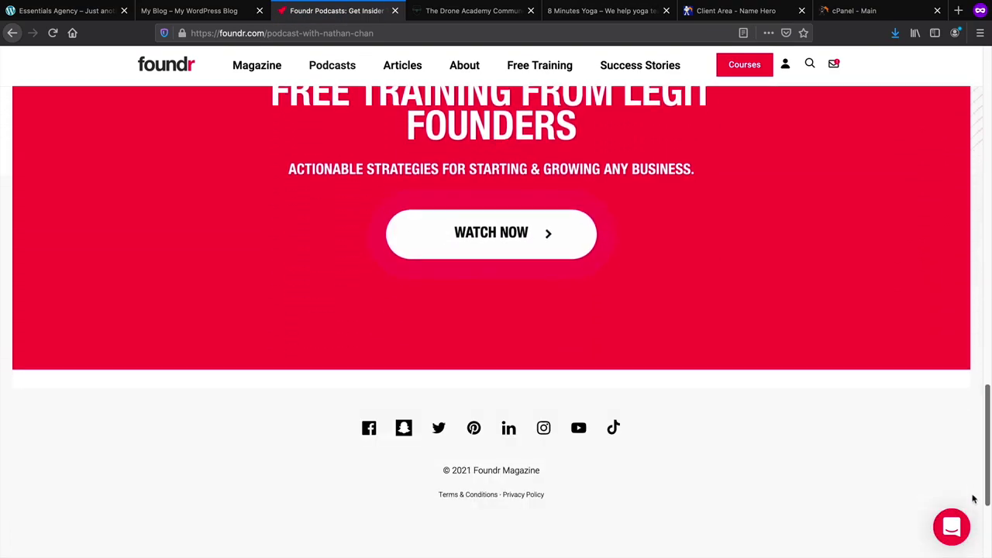
pyautogui.moveTo(974, 499); pyautogui.dragTo(990, 93)
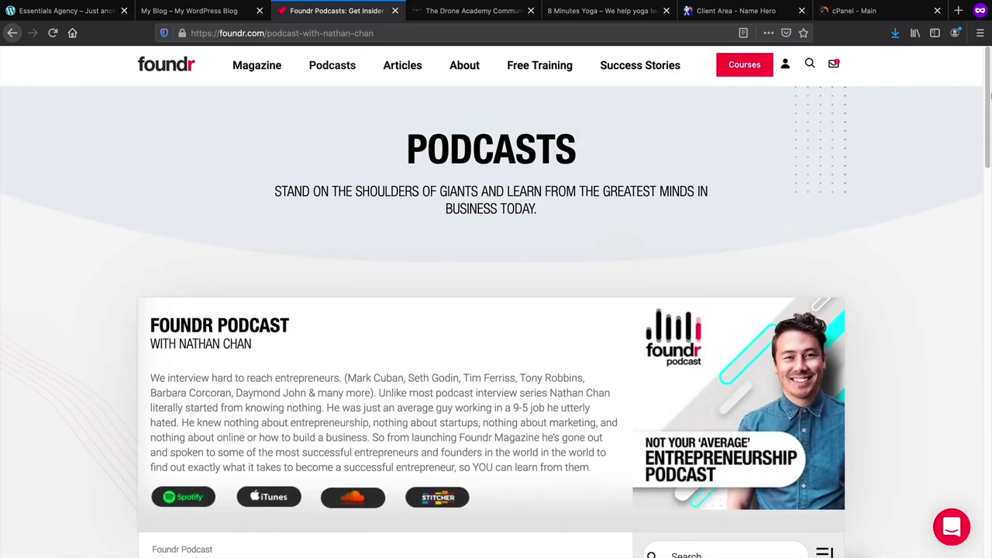
pyautogui.click(738, 68)
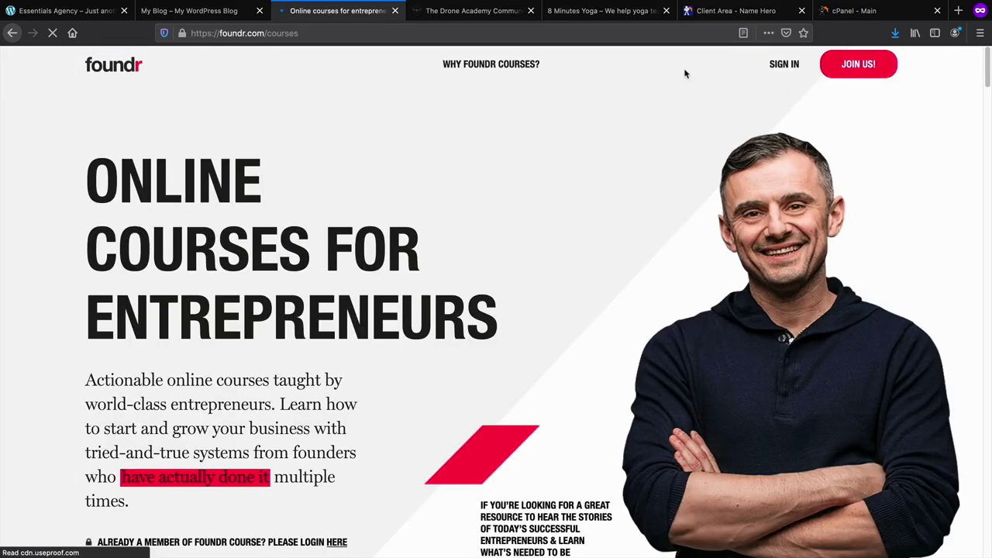
pyautogui.click(849, 65)
pyautogui.scroll(-5, 611, 247)
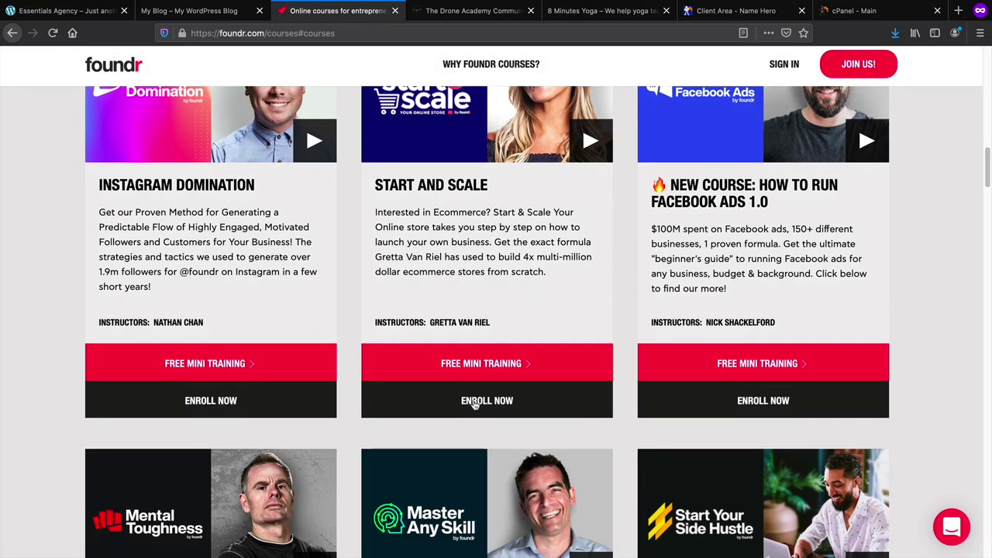
pyautogui.click(474, 403)
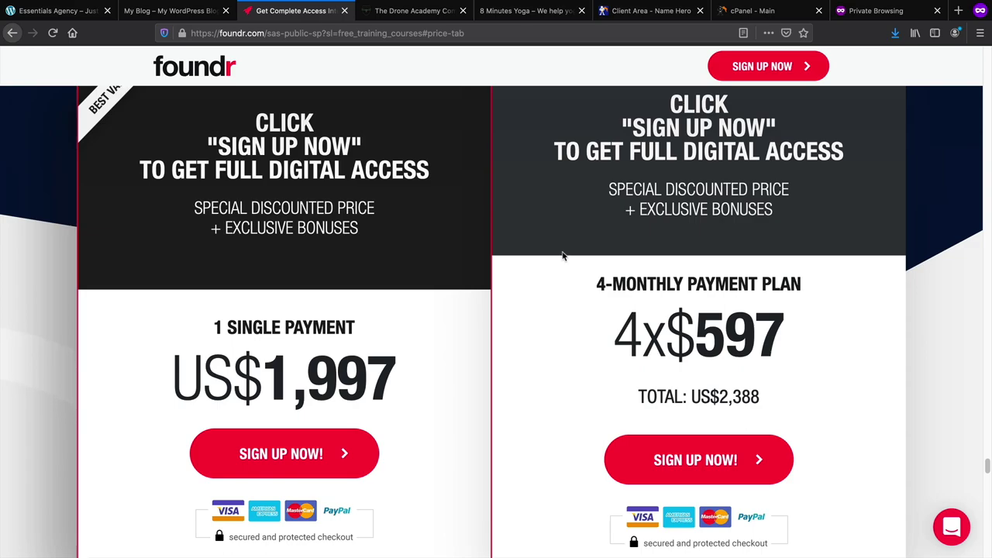
pyautogui.click(71, 10)
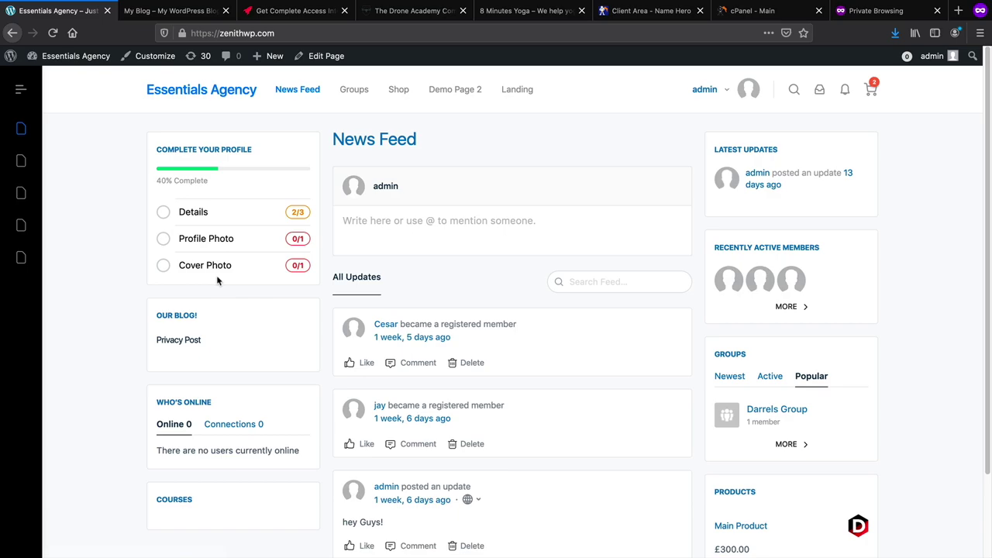
pyautogui.moveTo(259, 56)
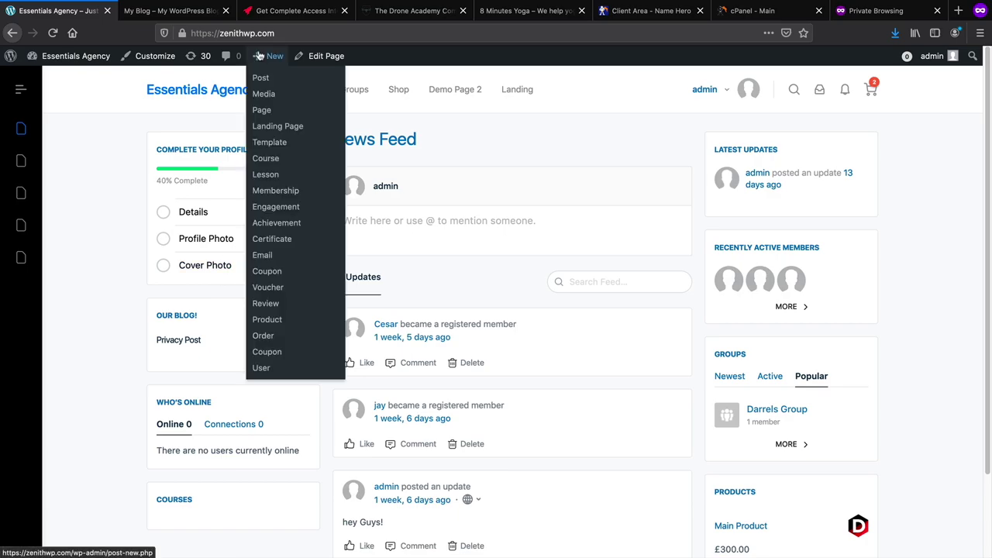
pyautogui.click(261, 109)
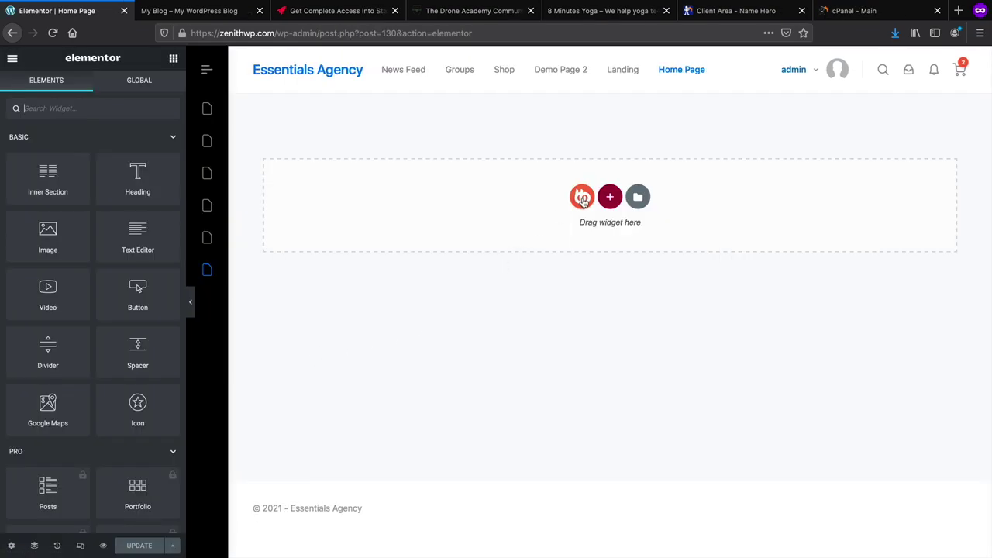
pyautogui.click(583, 198)
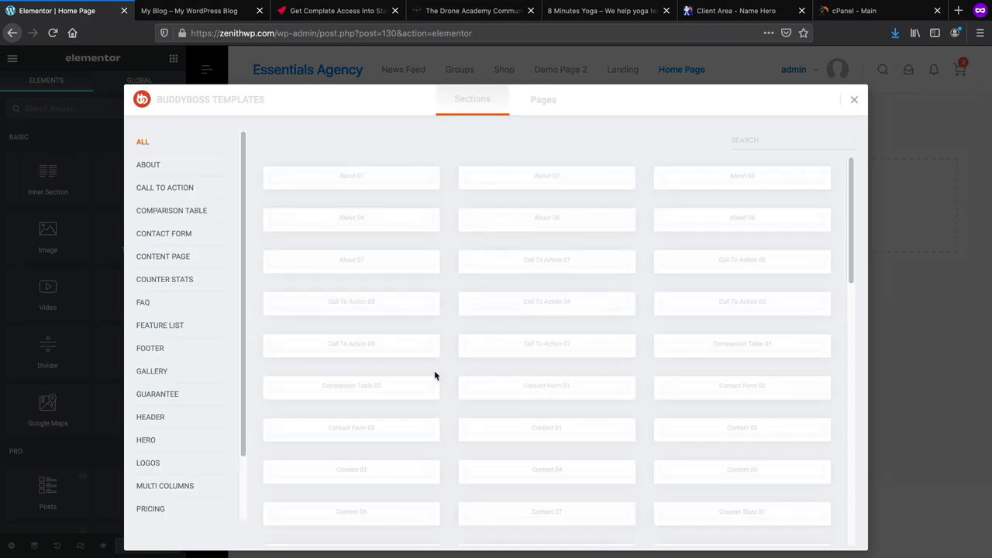
pyautogui.click(148, 444)
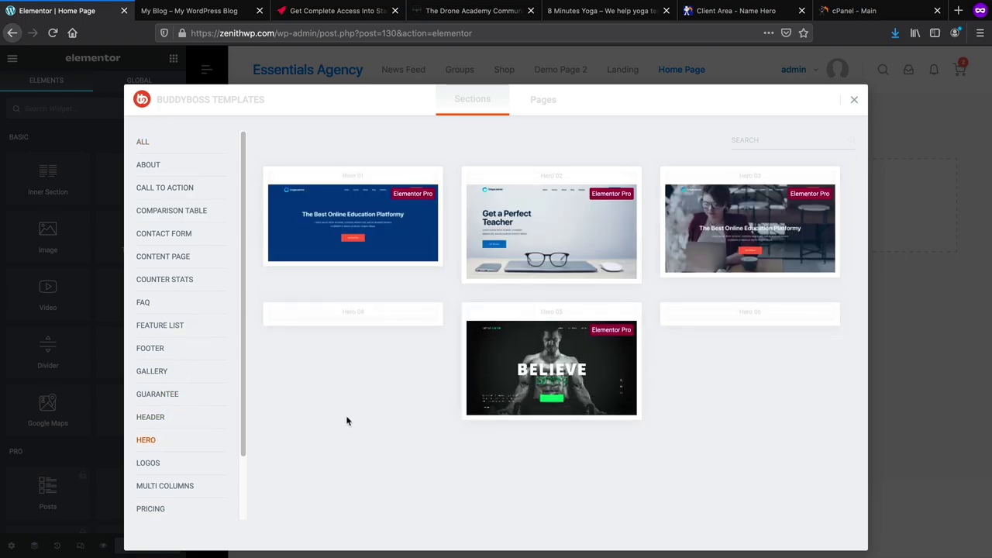
pyautogui.click(555, 276)
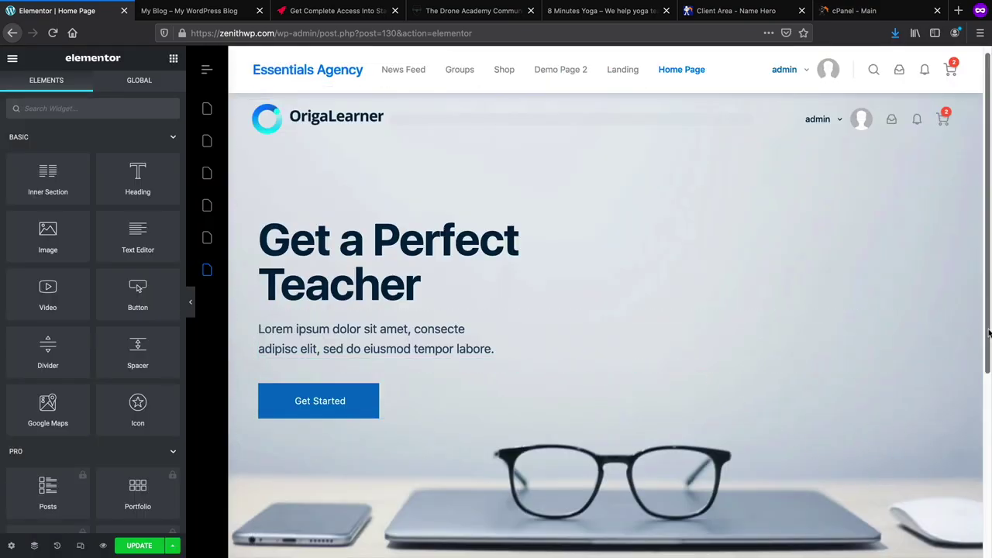
pyautogui.scroll(-5, 965, 398)
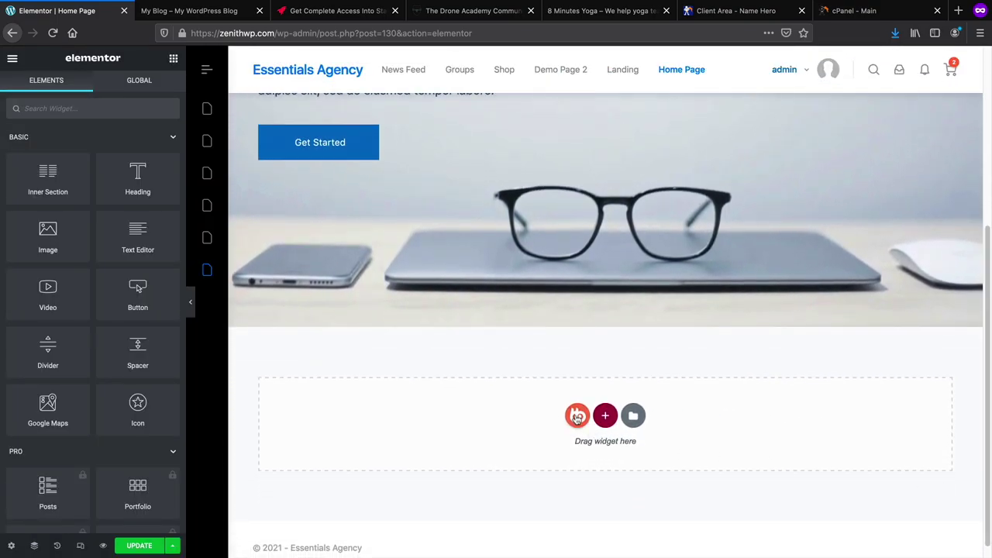
pyautogui.click(577, 416)
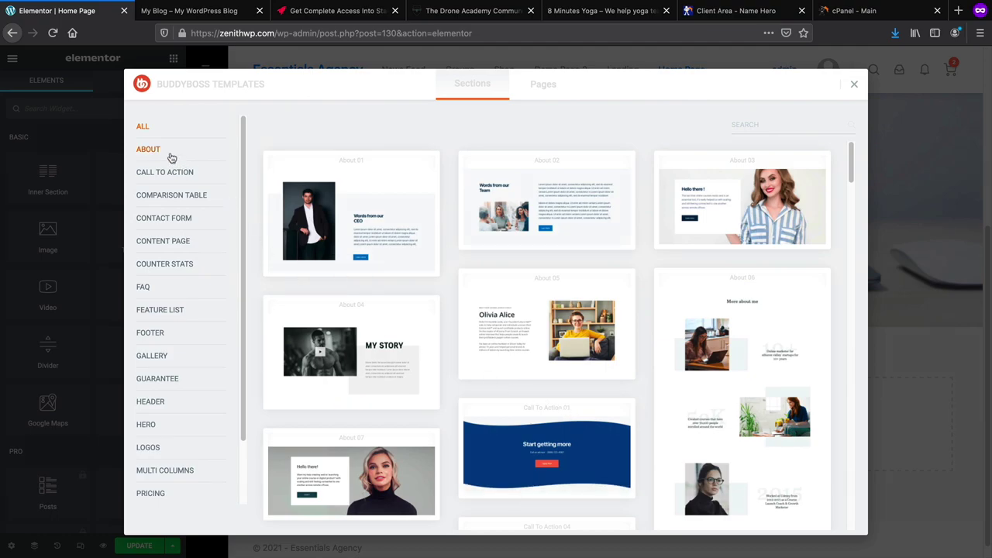
pyautogui.click(165, 152)
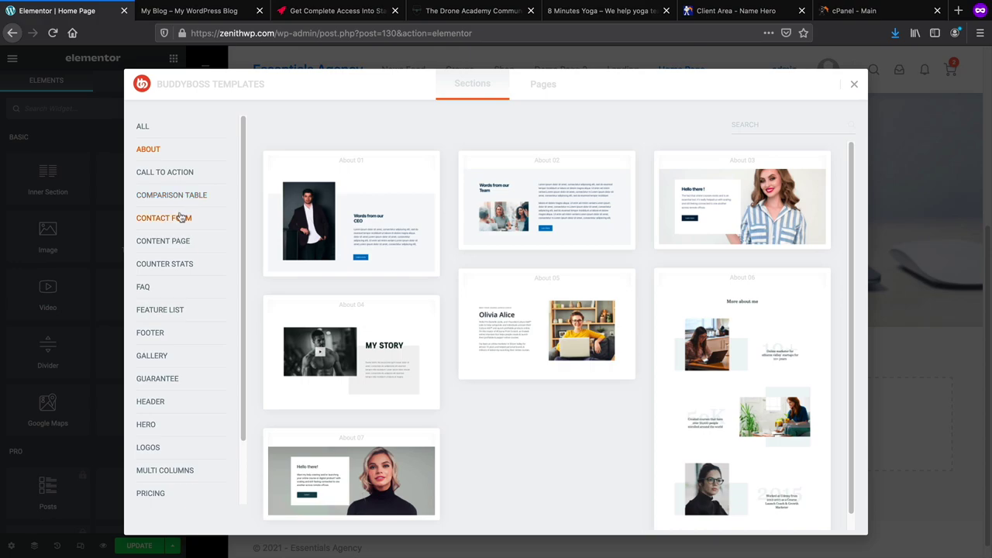
pyautogui.click(190, 245)
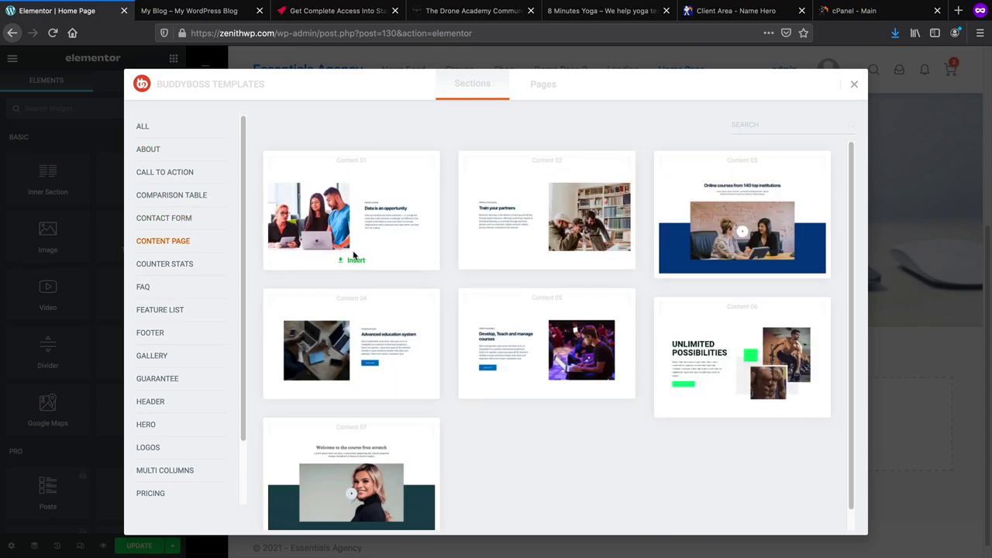
pyautogui.click(356, 262)
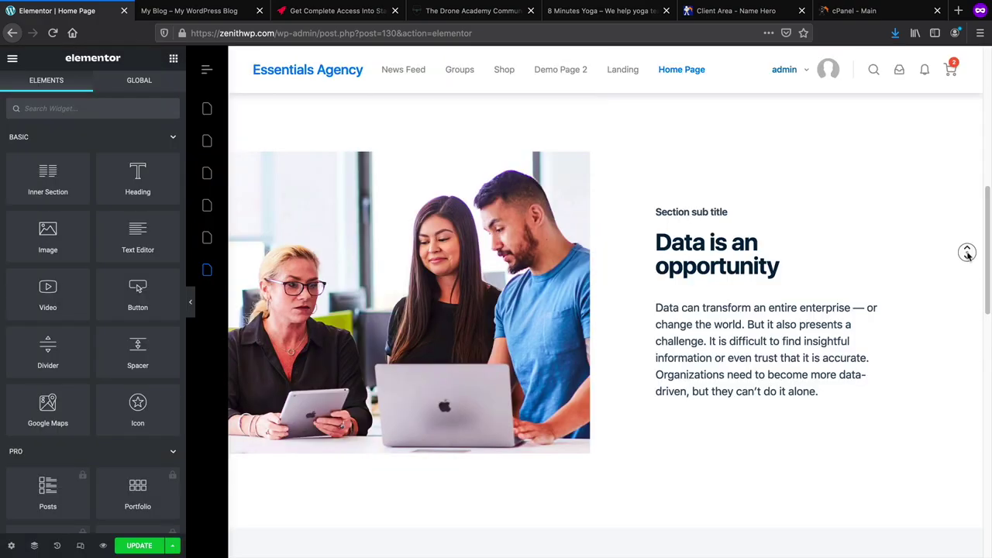
pyautogui.scroll(-5, 968, 268)
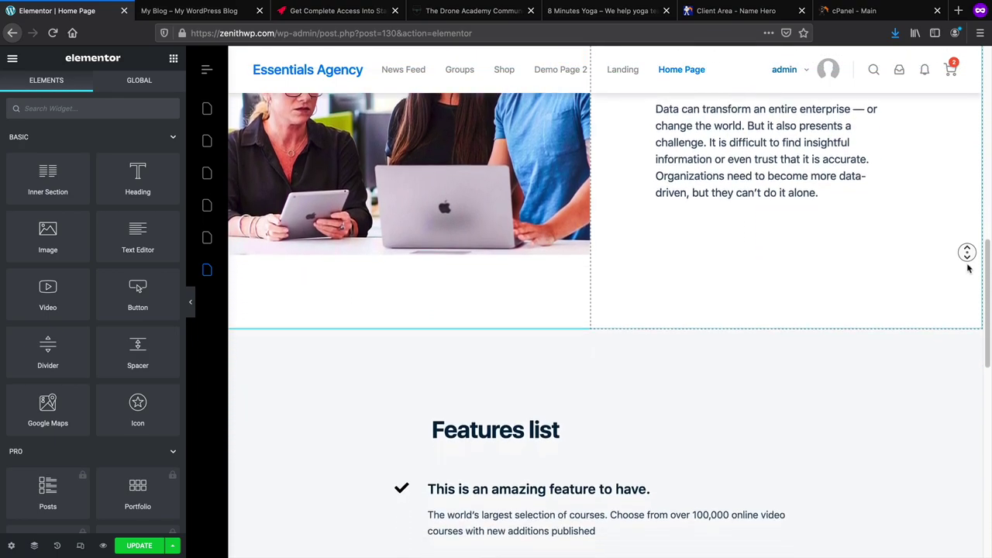
pyautogui.scroll(-5, 967, 271)
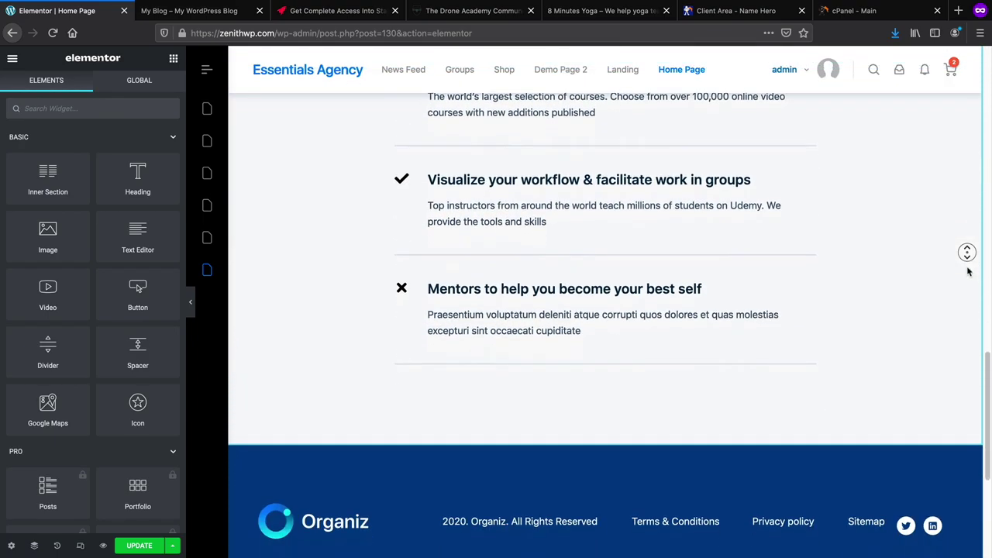
pyautogui.moveTo(990, 397); pyautogui.dragTo(990, 56)
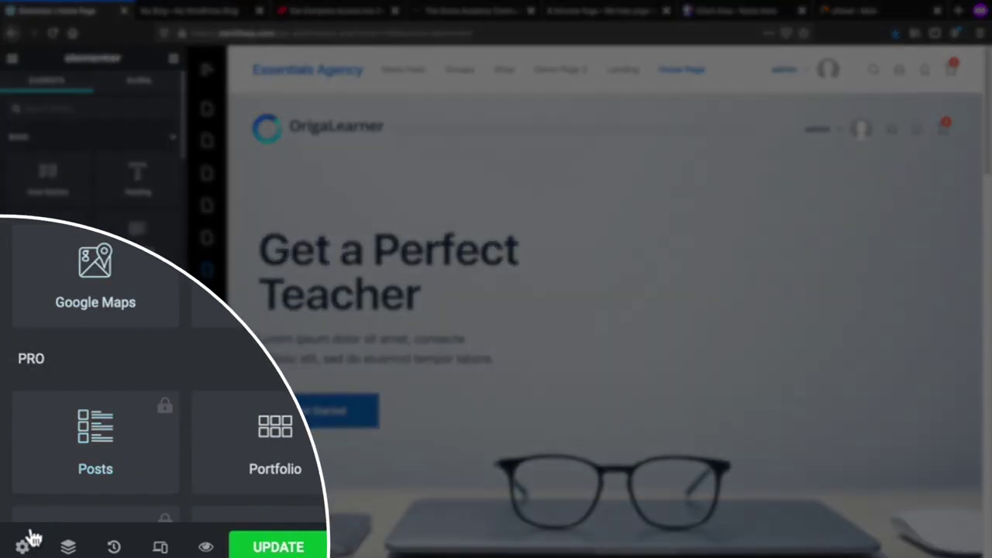
# Turn on Hide Title in Page Settings and try the Elementor Canvas layout
pyautogui.click(12, 544)
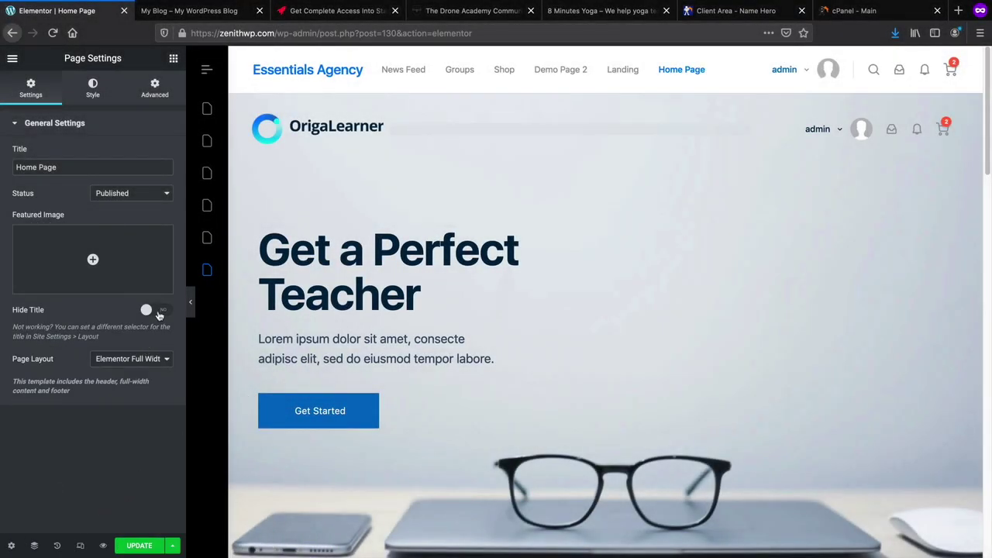
pyautogui.click(159, 312)
pyautogui.click(137, 360)
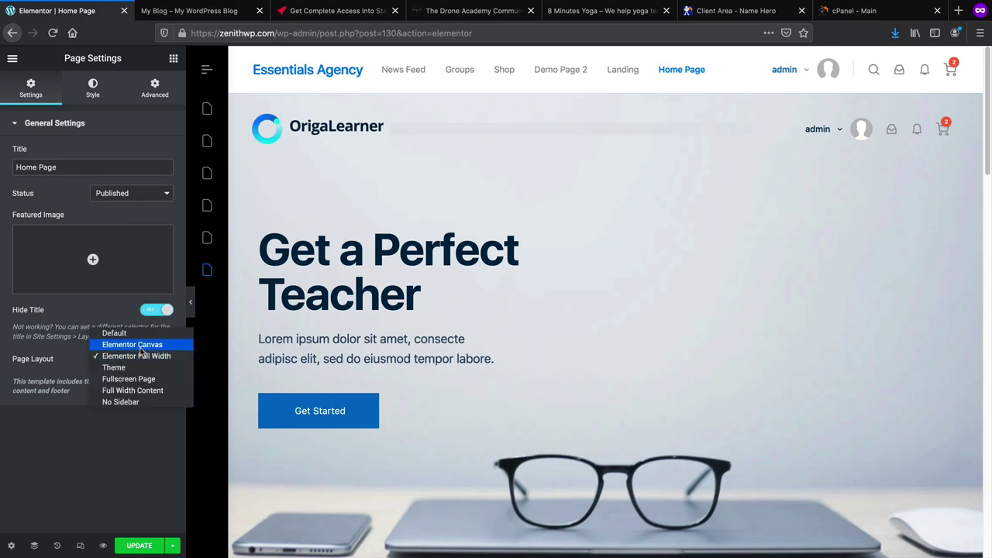
pyautogui.click(141, 348)
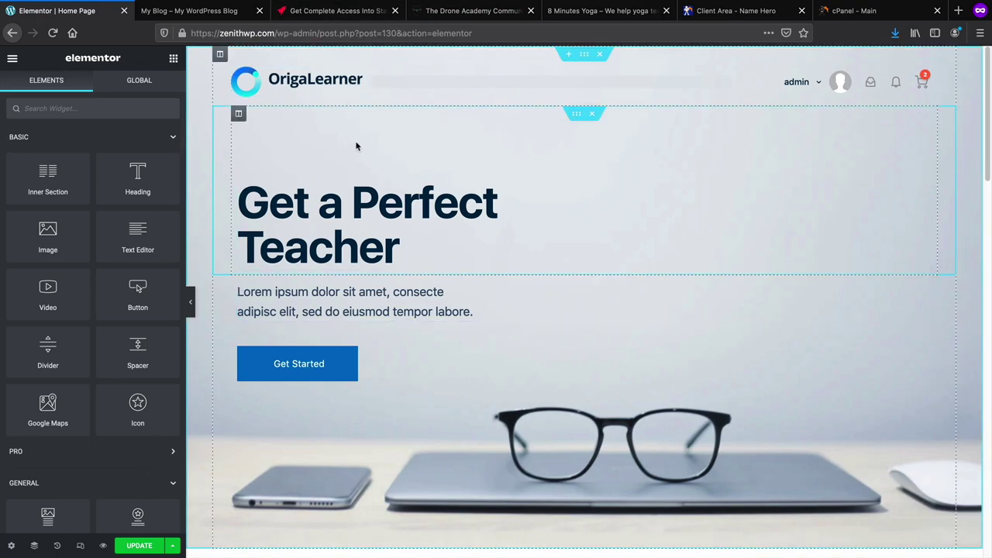
# Delete the admin Header Bar widget from the page's top section
pyautogui.click(818, 83)
pyautogui.click(173, 58)
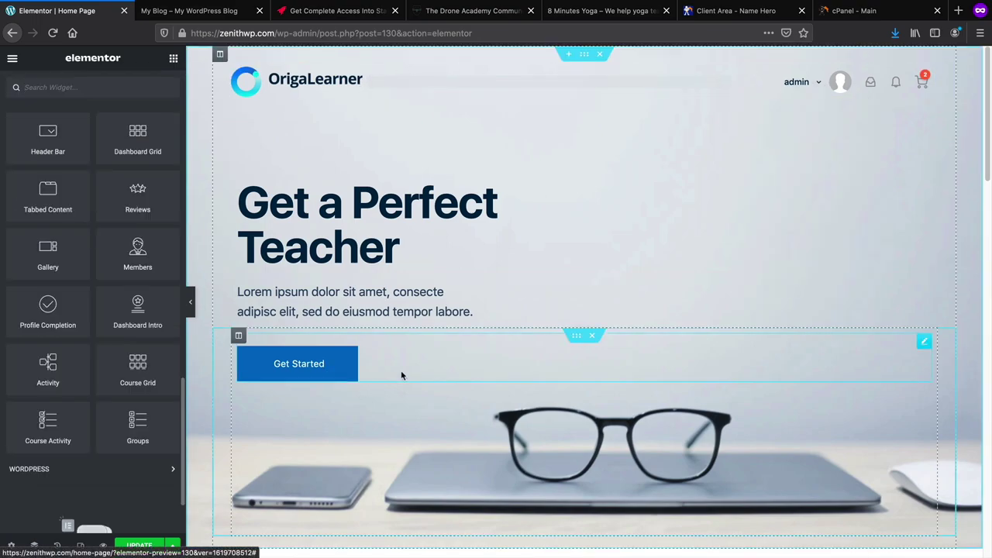
pyautogui.moveTo(989, 151)
pyautogui.mouseDown()
pyautogui.moveTo(976, 522)
pyautogui.moveTo(968, 462)
pyautogui.moveTo(990, 159)
pyautogui.mouseUp()
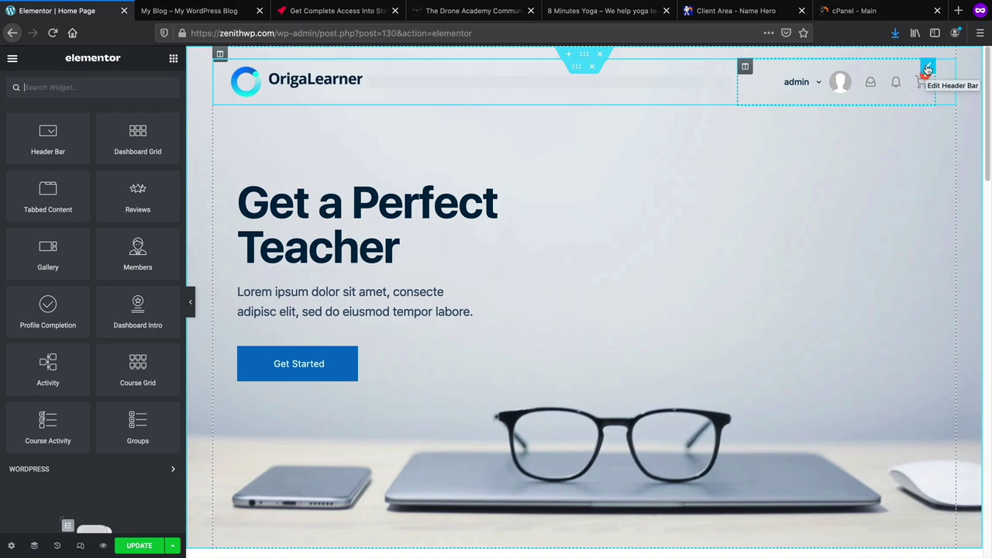
pyautogui.rightClick(927, 69)
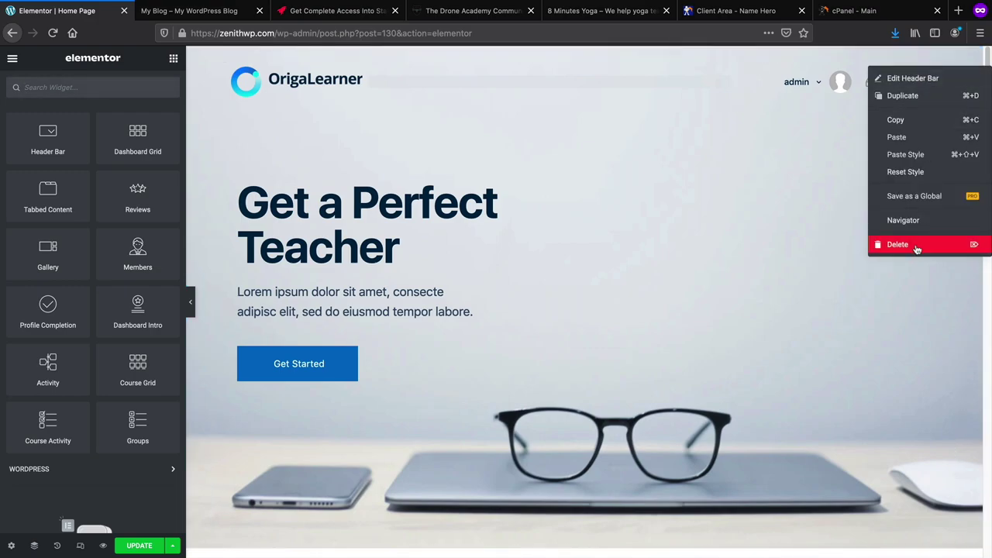
pyautogui.click(921, 244)
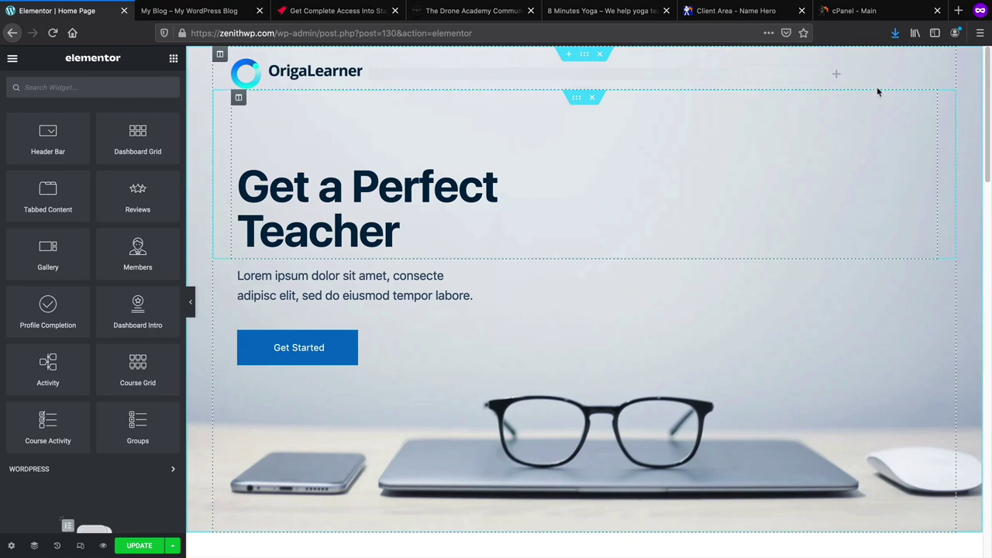
# Set the Home Page layout back to Elementor Full Width
pyautogui.click(11, 545)
pyautogui.click(130, 359)
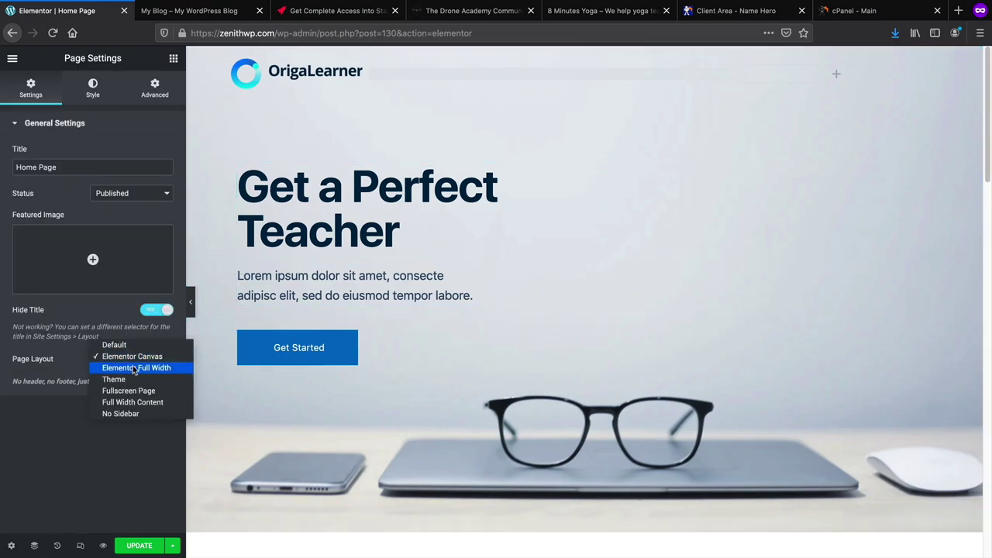
pyautogui.click(135, 368)
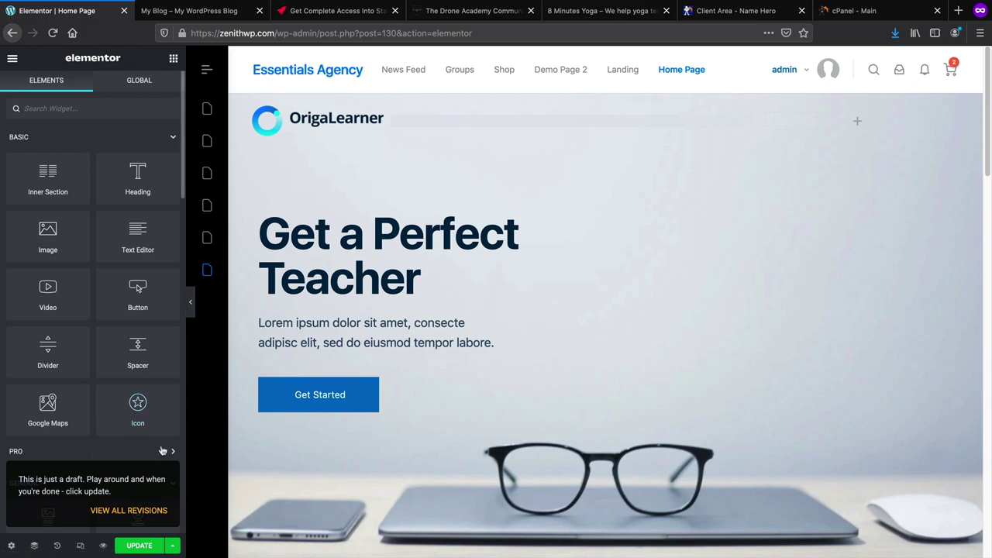
# Update the Home Page in Elementor and exit to the live page via View Page
pyautogui.click(143, 448)
pyautogui.click(144, 546)
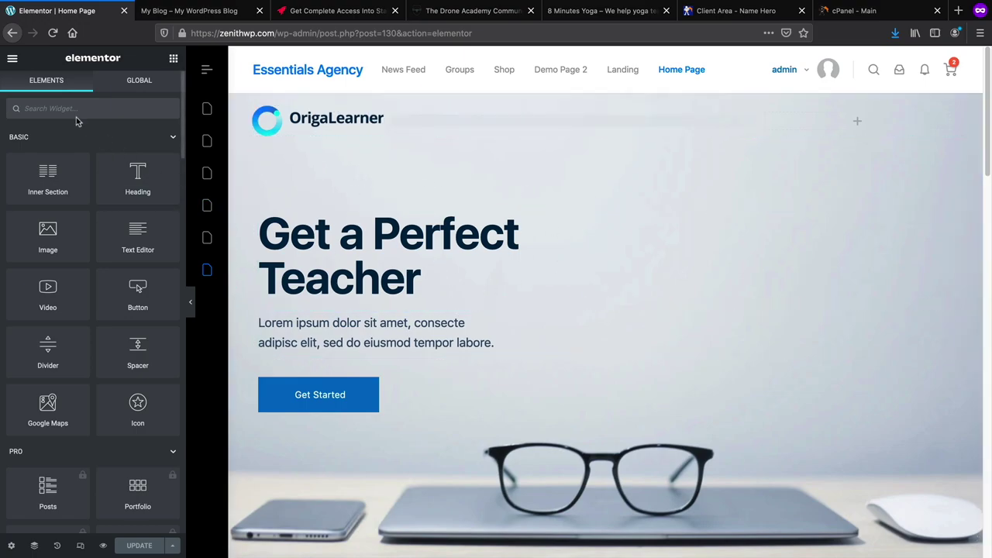
pyautogui.click(13, 58)
pyautogui.click(62, 252)
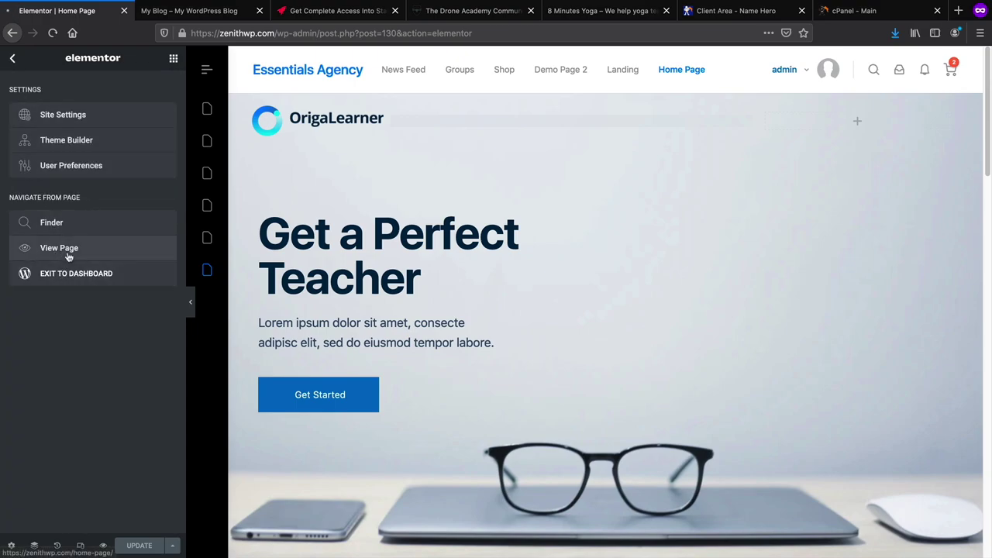
# In Customizer's Homepage Settings, choose Home Page as the static homepage and publish
pyautogui.click(159, 64)
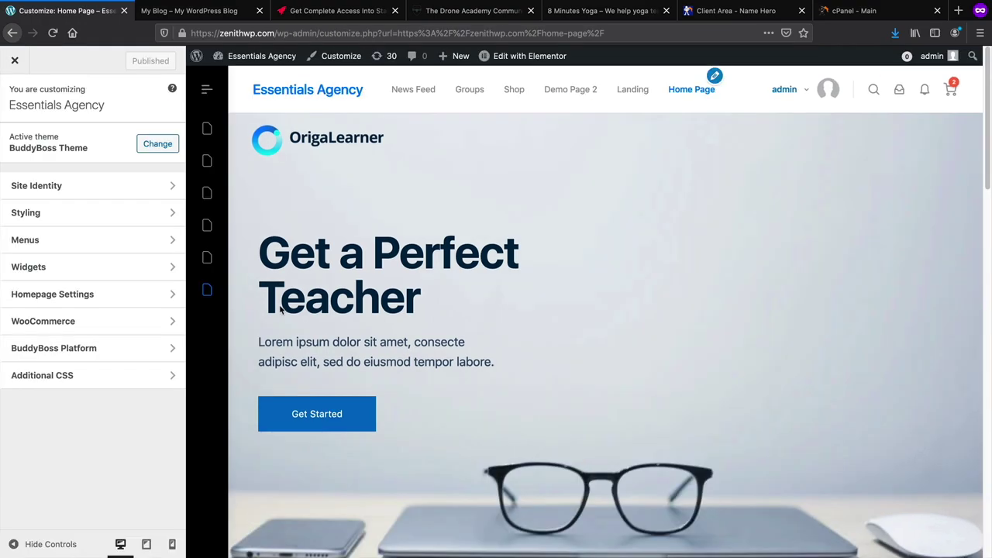
pyautogui.click(111, 295)
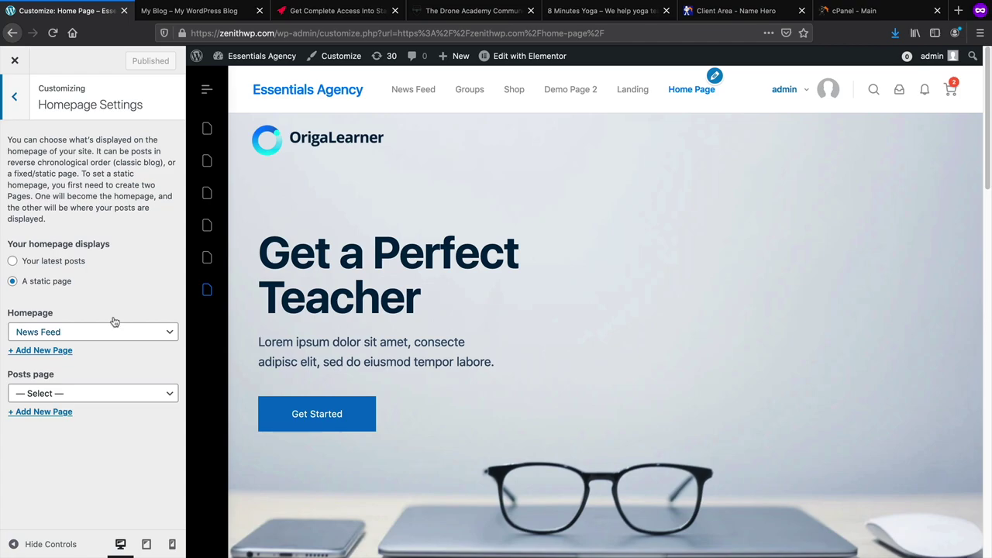
pyautogui.click(112, 332)
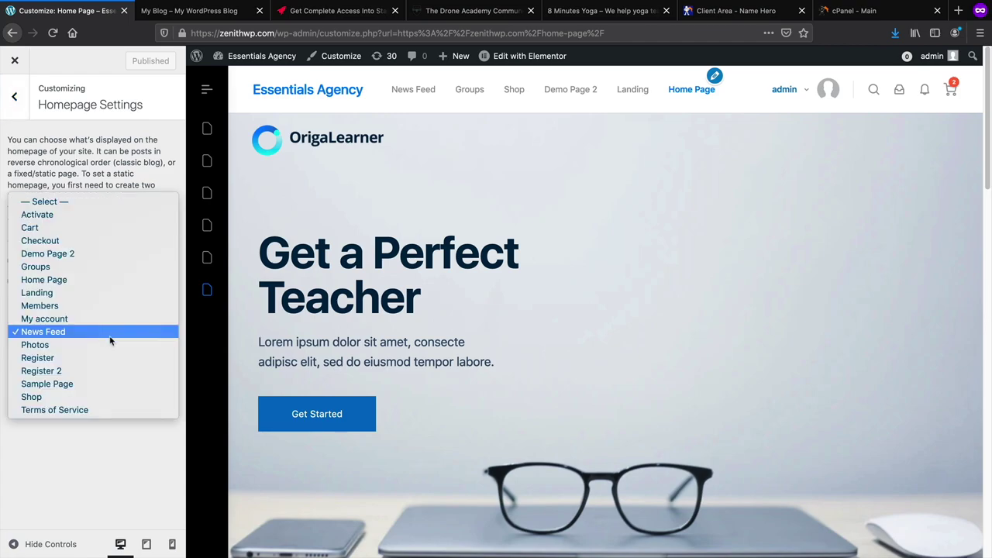
pyautogui.click(111, 280)
pyautogui.click(140, 62)
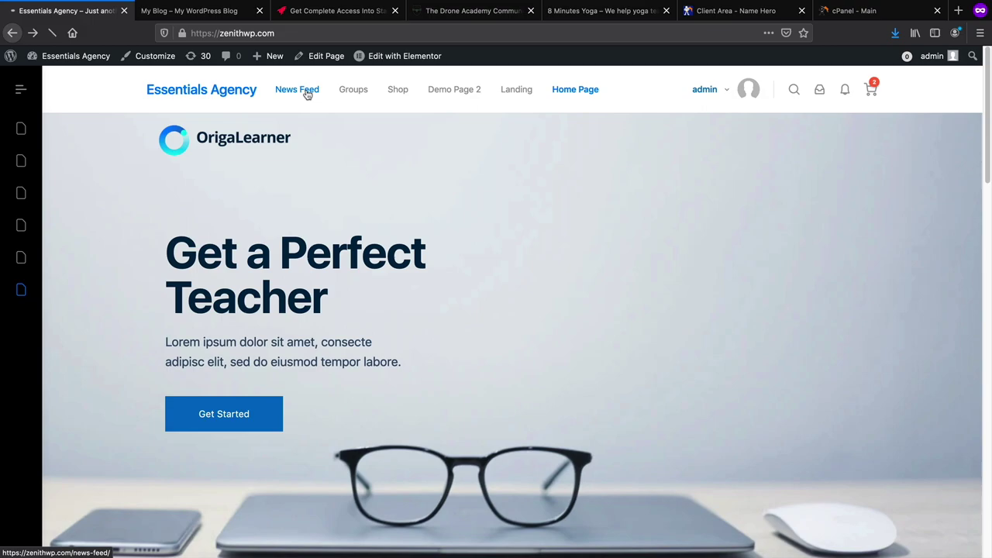
# Check that the zenithwp.com homepage now loads the OrigaLearner Home Page, then return to Foundr's pricing page
pyautogui.click(352, 91)
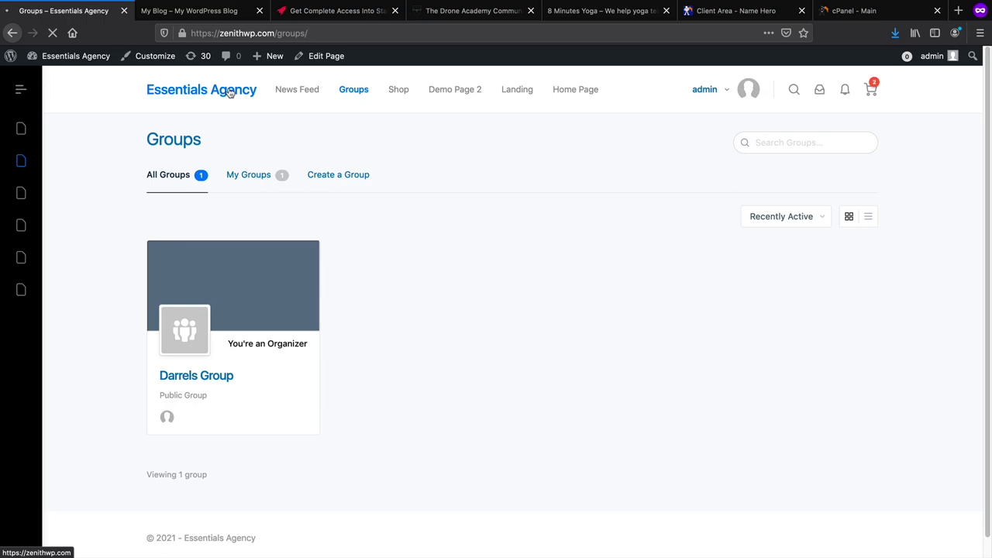
pyautogui.click(230, 93)
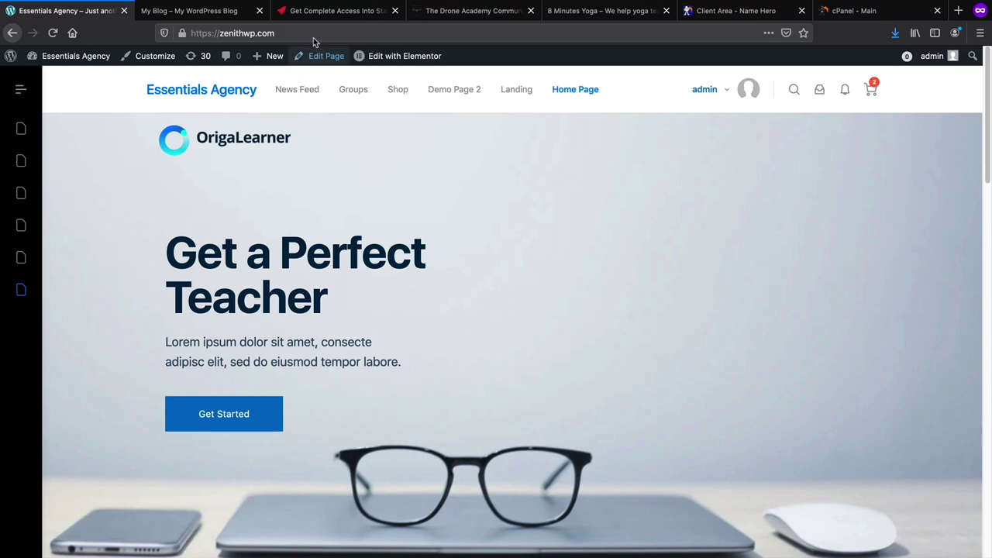
pyautogui.click(328, 16)
pyautogui.scroll(3, 442, 357)
pyautogui.scroll(15, 473, 396)
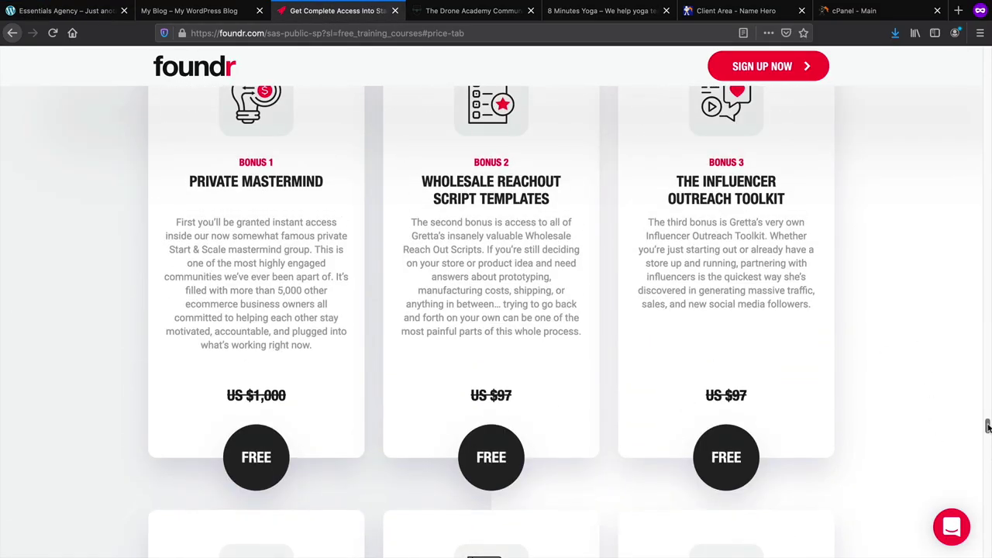
# Scroll Foundr's pricing page to the top, then return to the Essentials Agency homepage
pyautogui.moveTo(987, 426); pyautogui.dragTo(987, 53)
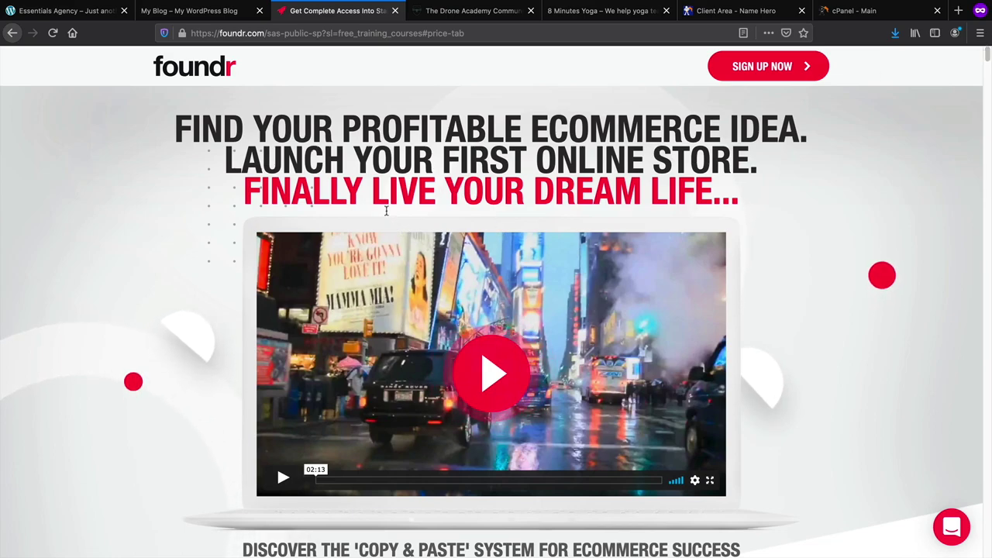
pyautogui.click(78, 11)
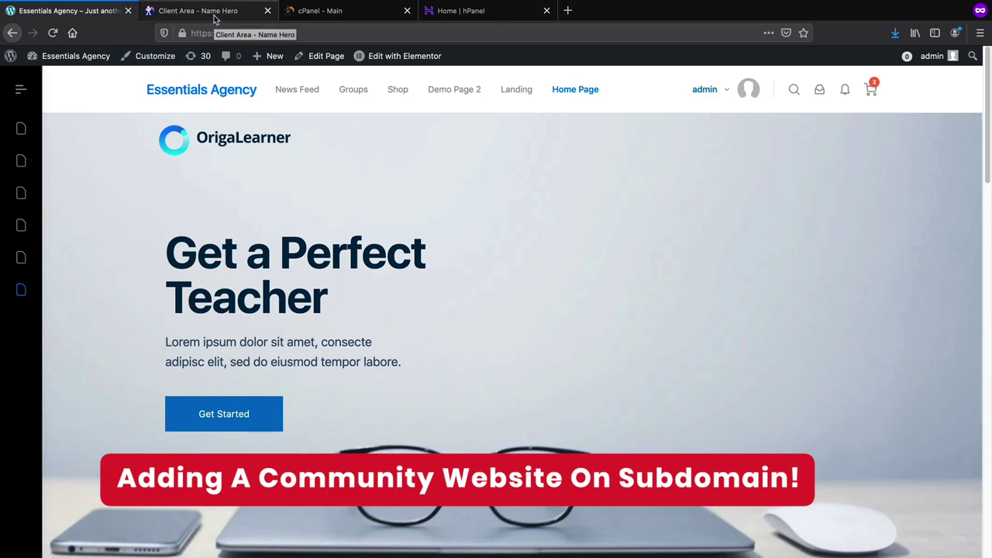
# Switch between the NameHero client area and Hostinger hPanel, then open the cPanel - Main tab
pyautogui.click(216, 18)
pyautogui.hotkey('ctrl', 'Tab')
pyautogui.hotkey('ctrl', 'Tab')
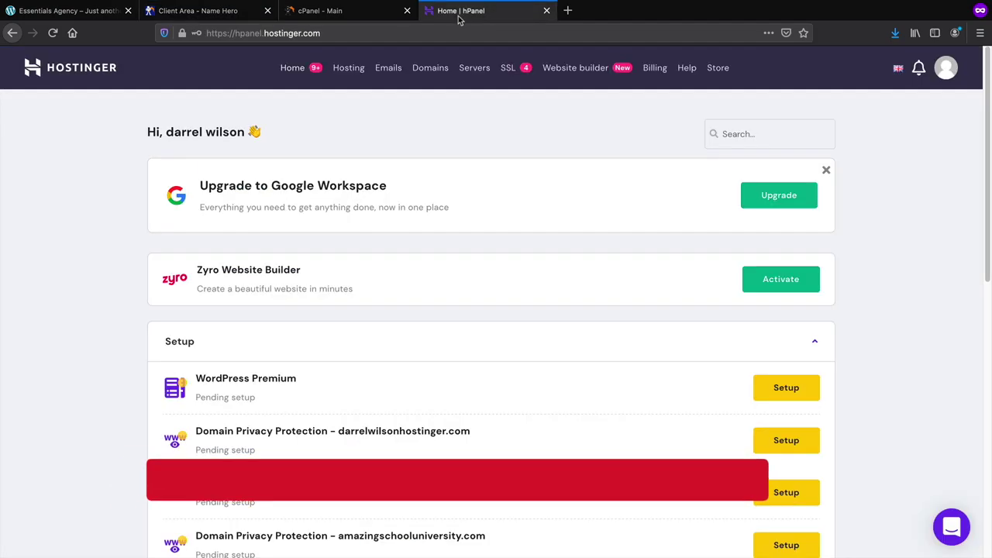
pyautogui.click(186, 12)
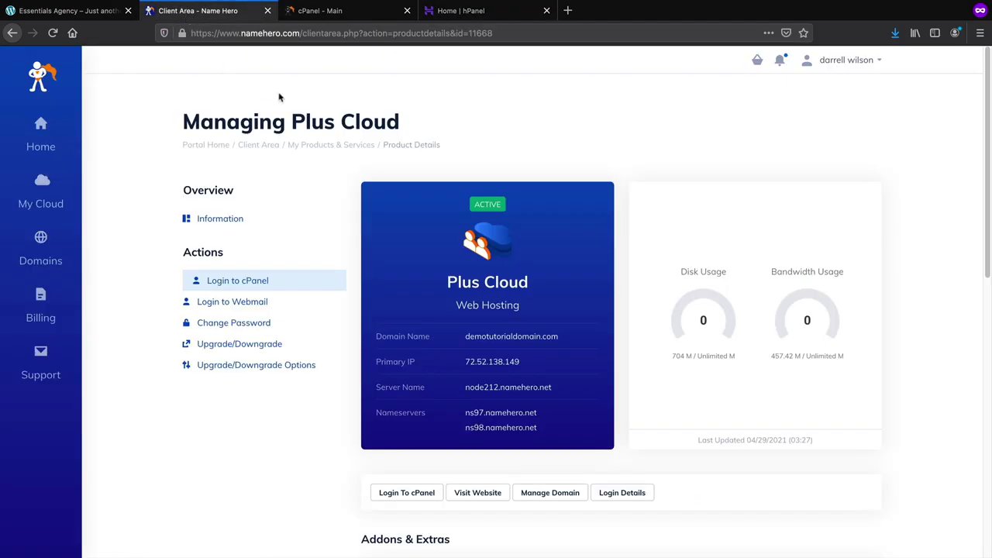
pyautogui.click(509, 21)
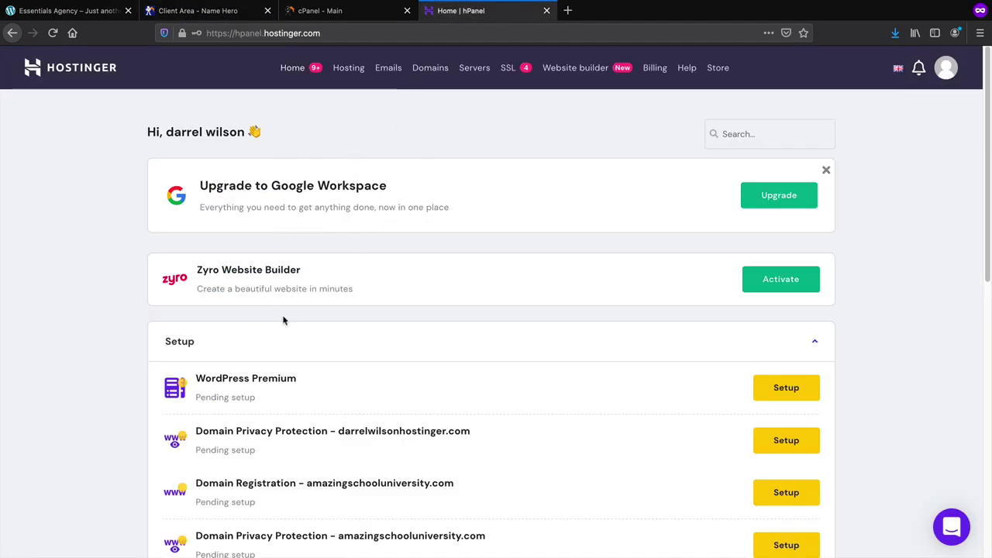
pyautogui.click(234, 16)
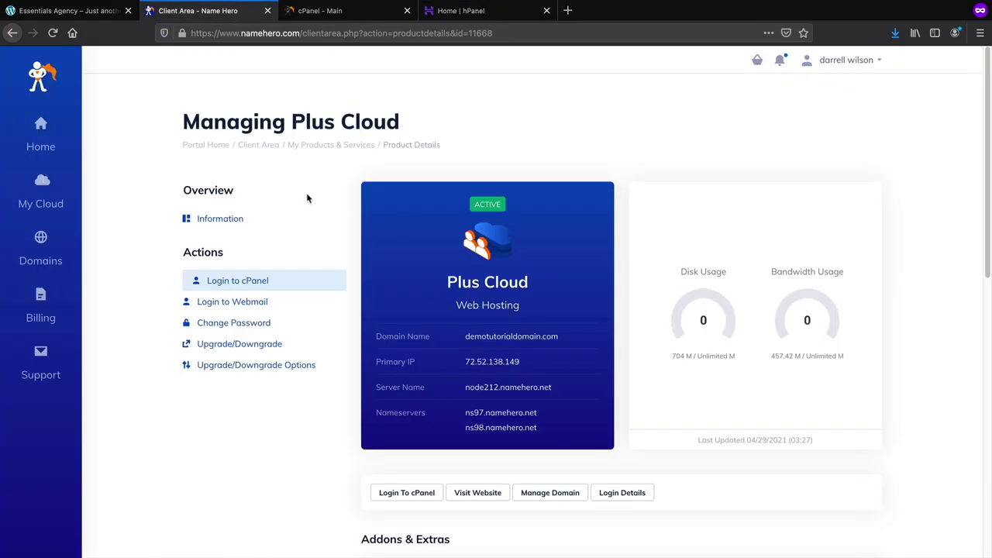
pyautogui.click(340, 14)
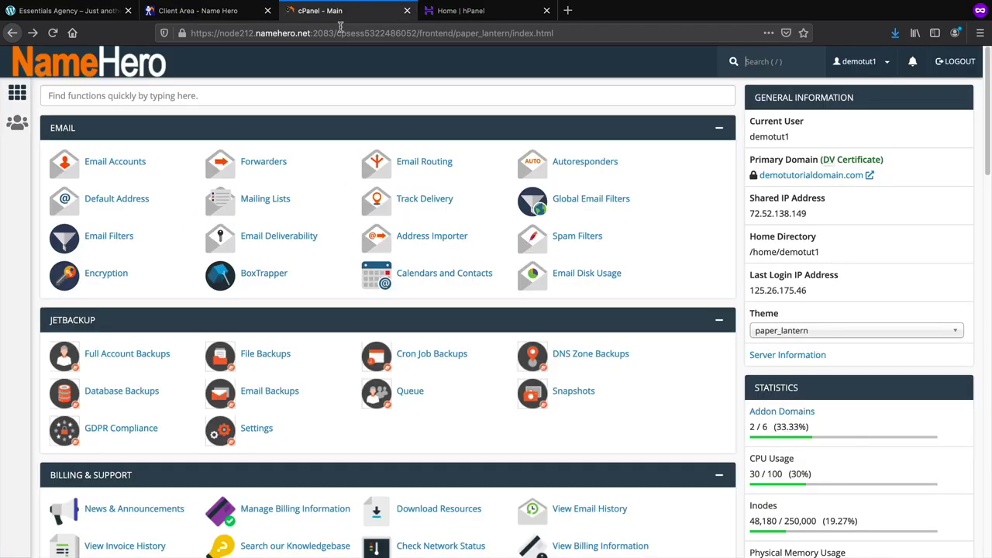
# Create the subdomain 'community' under dwtutorial.com on cPanel's Subdomains page
pyautogui.click(324, 98)
pyautogui.write('sub')
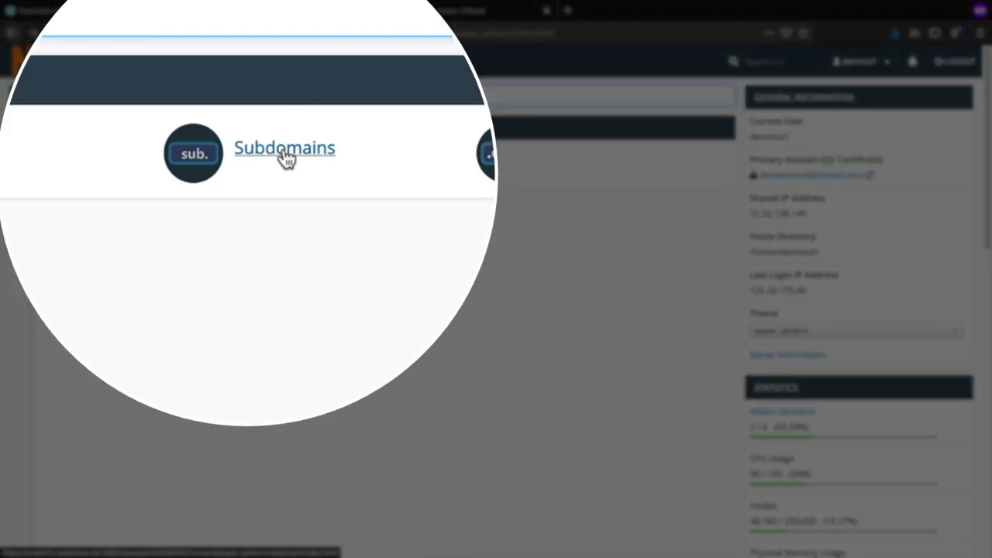
pyautogui.click(281, 153)
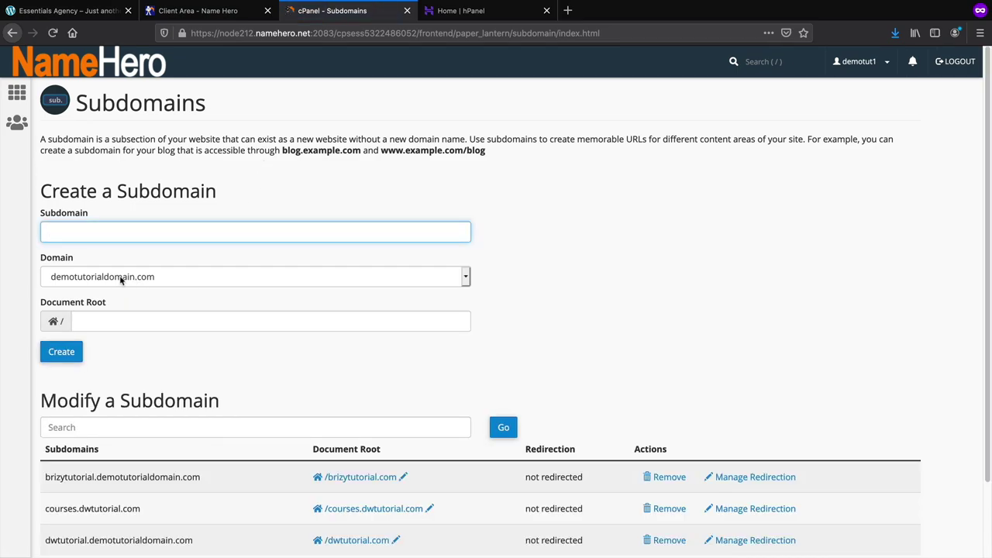
pyautogui.click(169, 279)
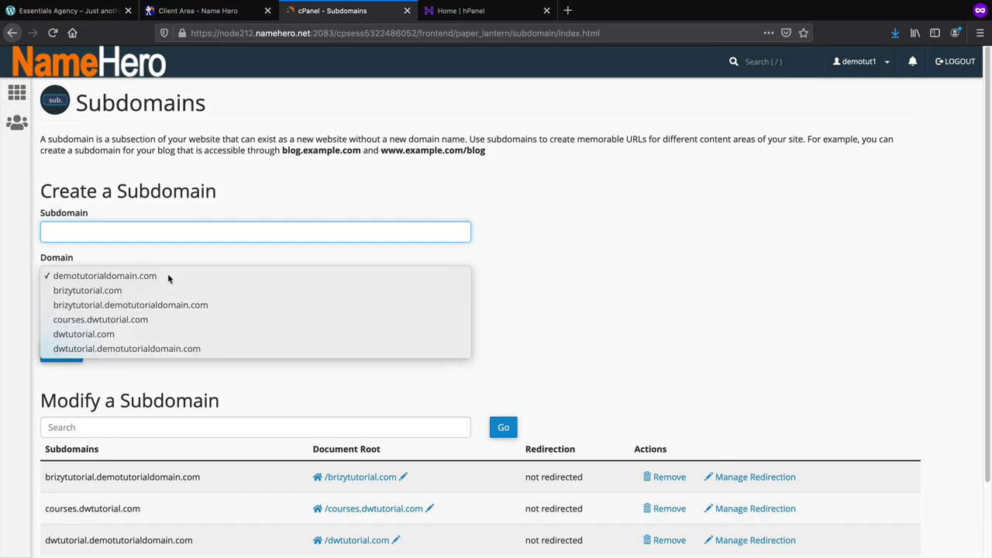
pyautogui.click(160, 337)
pyautogui.click(91, 229)
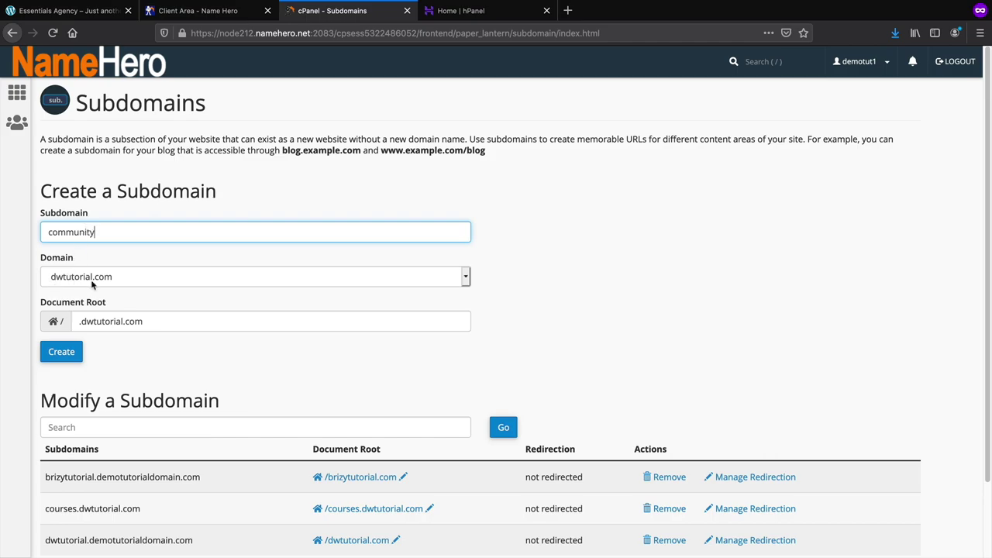
pyautogui.click(62, 353)
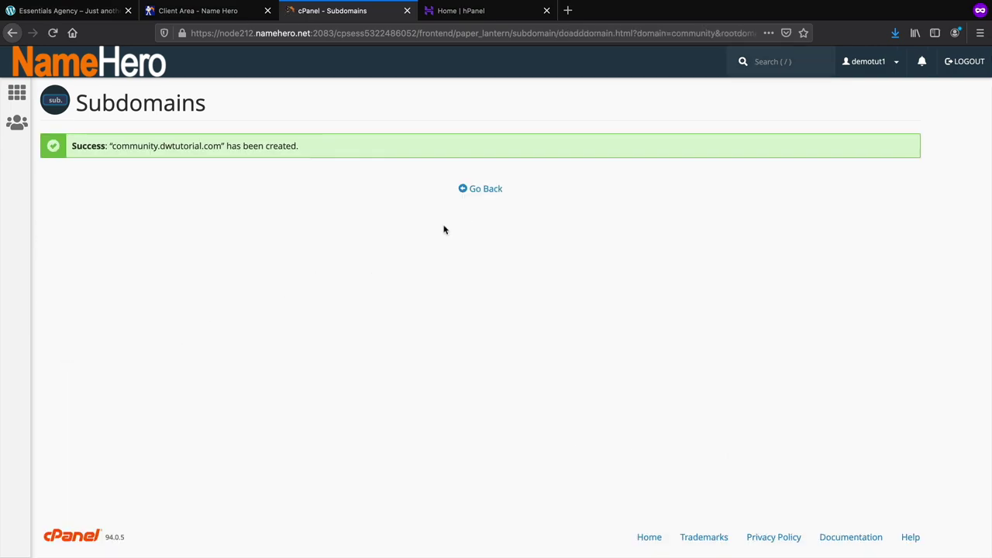
# Return to the cPanel home and open WordPress Manager by Softaculous
pyautogui.click(477, 189)
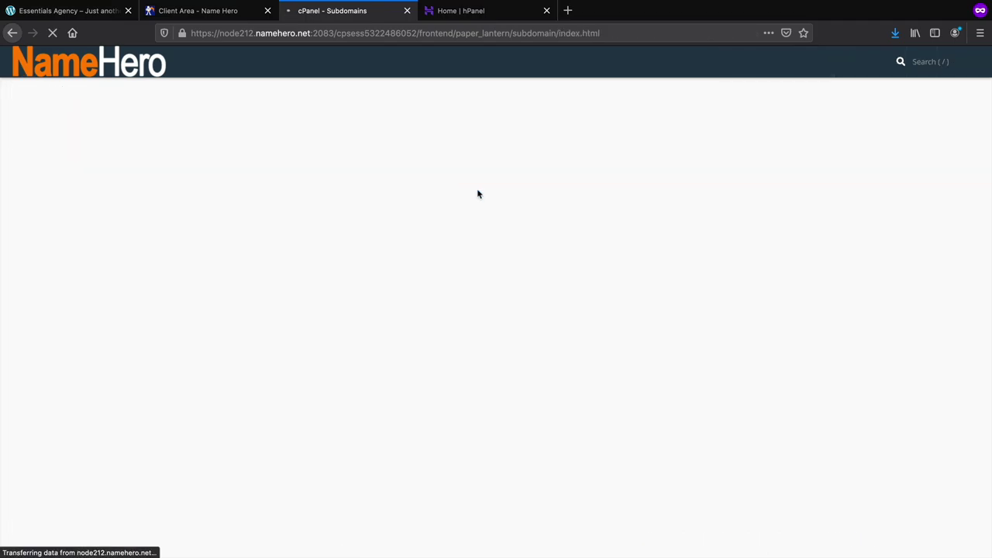
pyautogui.click(17, 93)
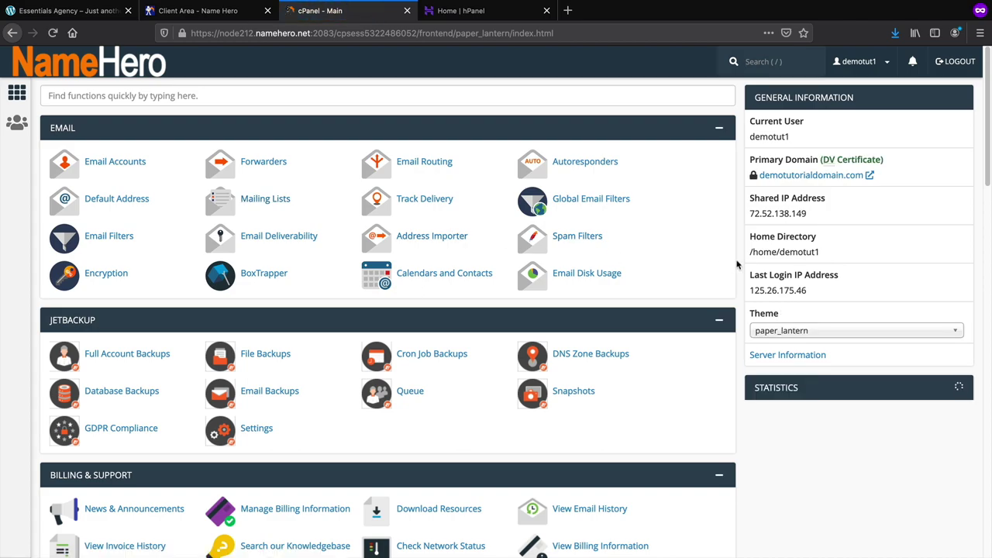
pyautogui.scroll(-5, 740, 263)
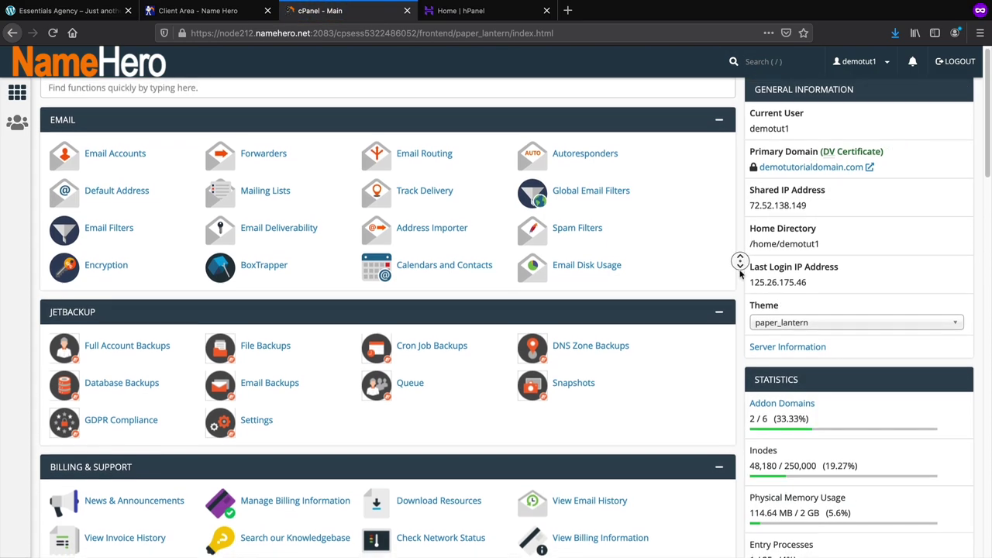
pyautogui.scroll(-6, 741, 264)
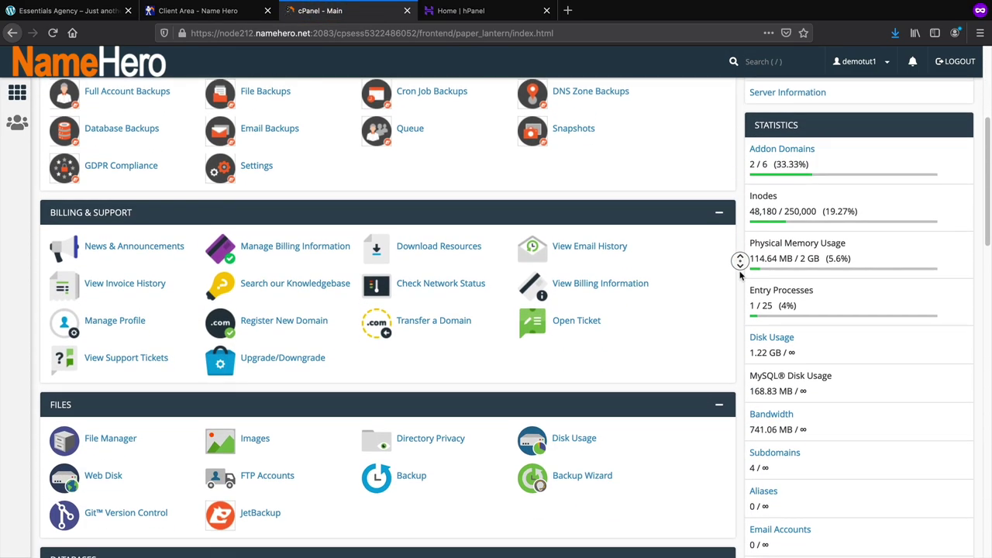
pyautogui.scroll(-6, 740, 264)
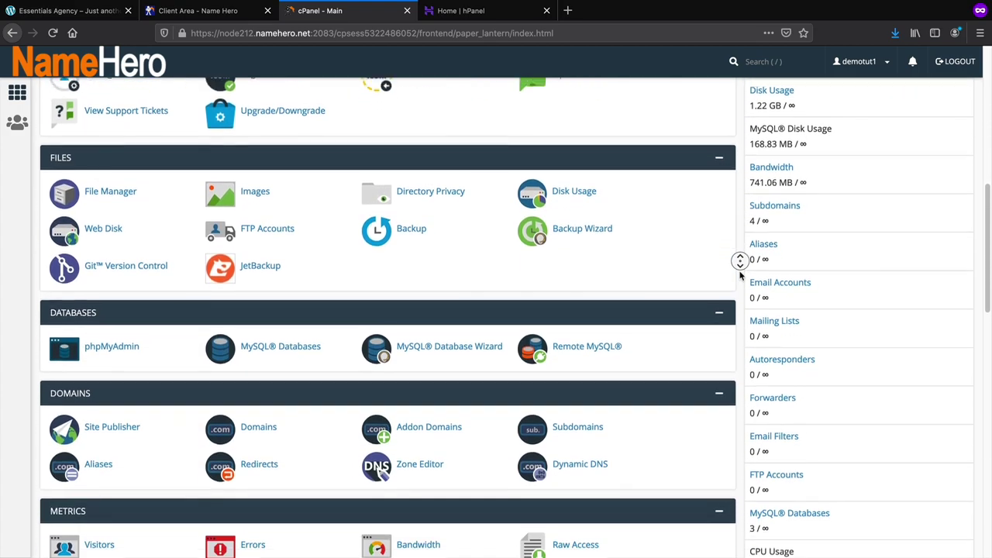
pyautogui.scroll(-6, 740, 264)
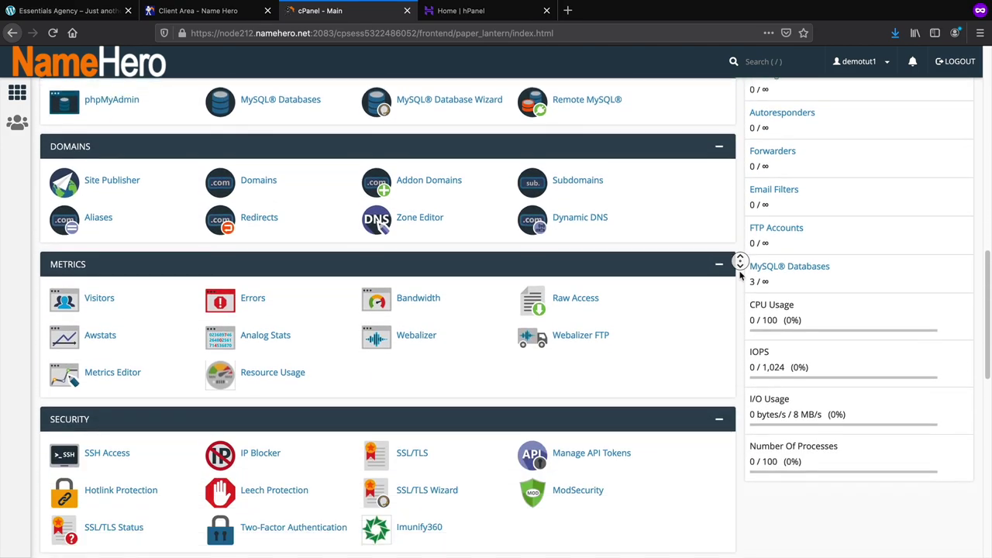
pyautogui.scroll(-2, 740, 263)
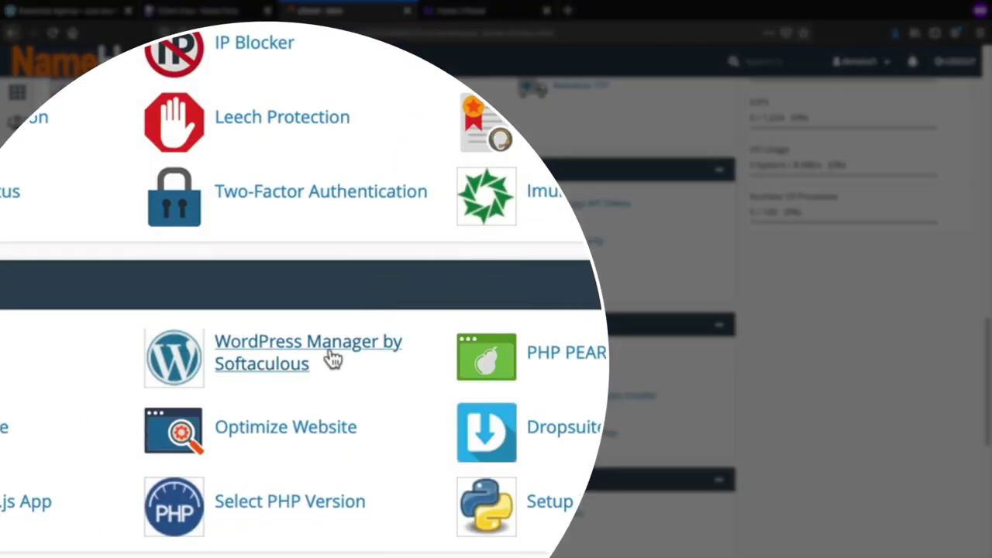
pyautogui.click(332, 358)
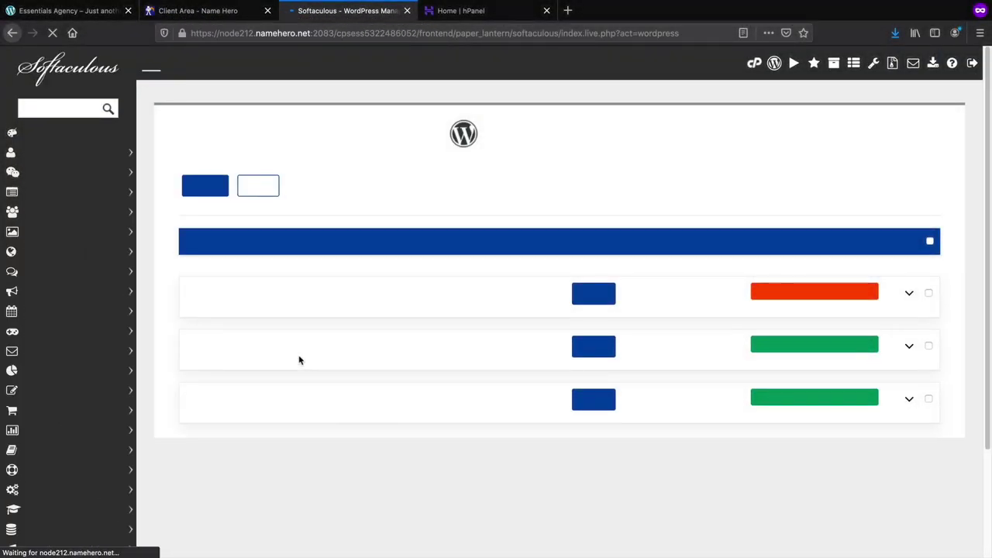
# Start a new WordPress installation targeting community.dwtutorial.com
pyautogui.click(197, 185)
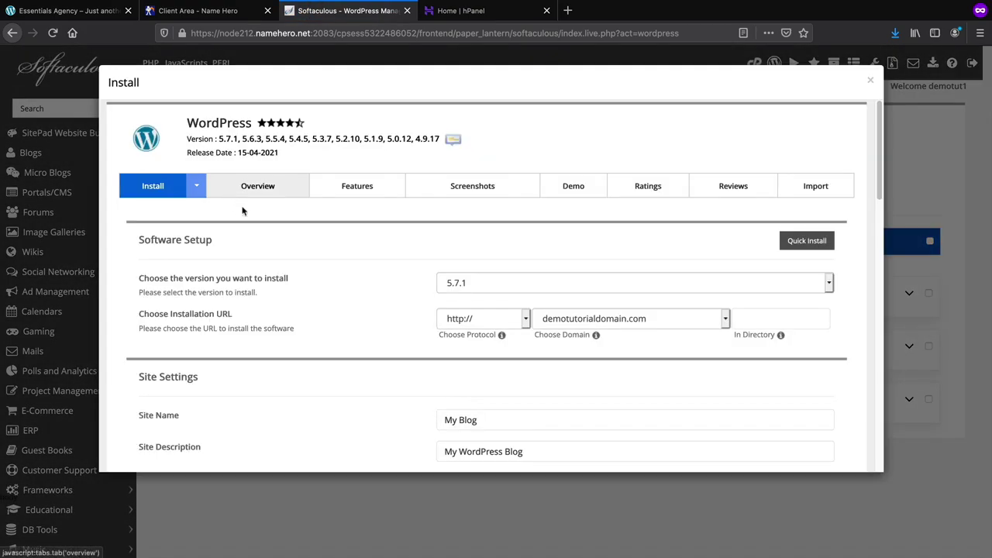
pyautogui.click(583, 326)
pyautogui.click(592, 317)
pyautogui.click(589, 321)
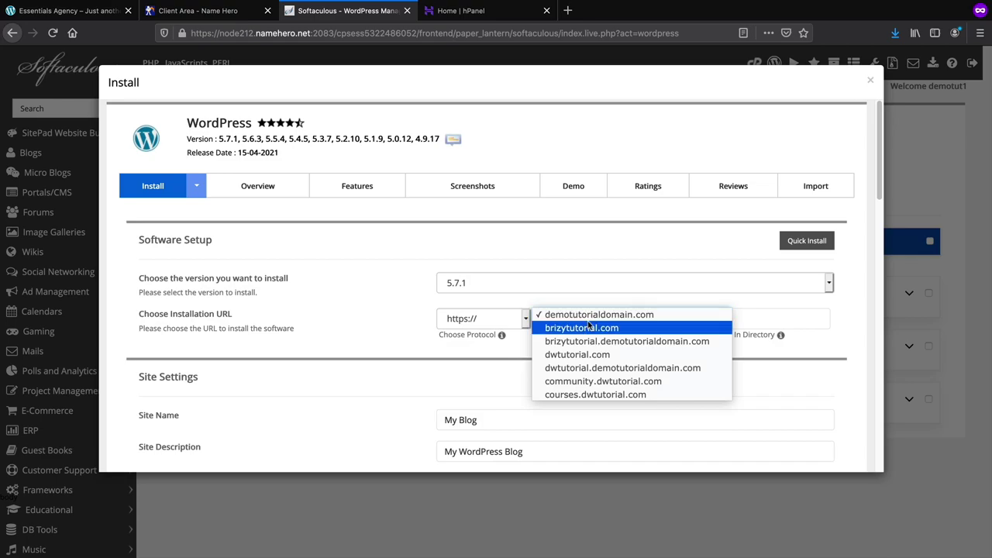
pyautogui.click(595, 381)
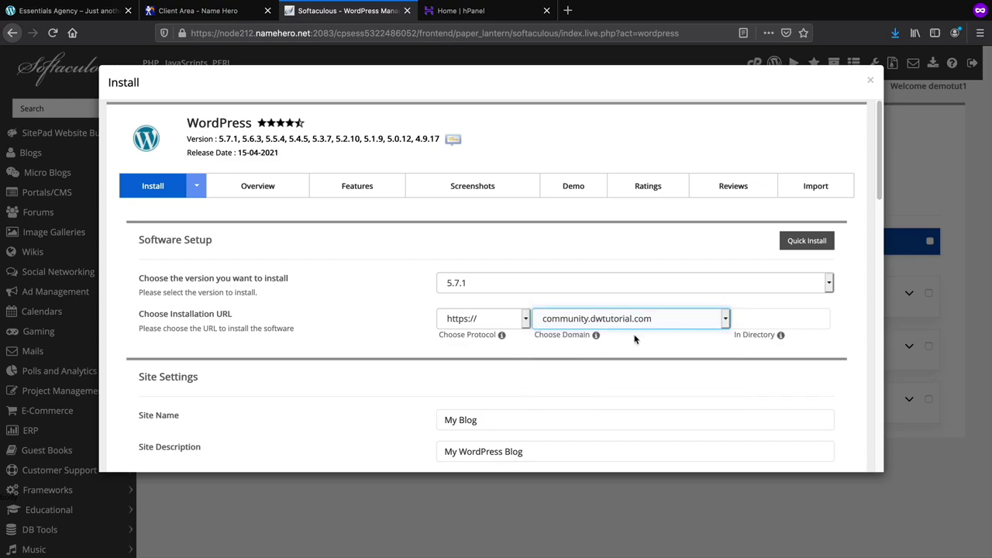
# Change the admin username to 'admin', enter a new admin password, and run the install
pyautogui.scroll(-3, 463, 344)
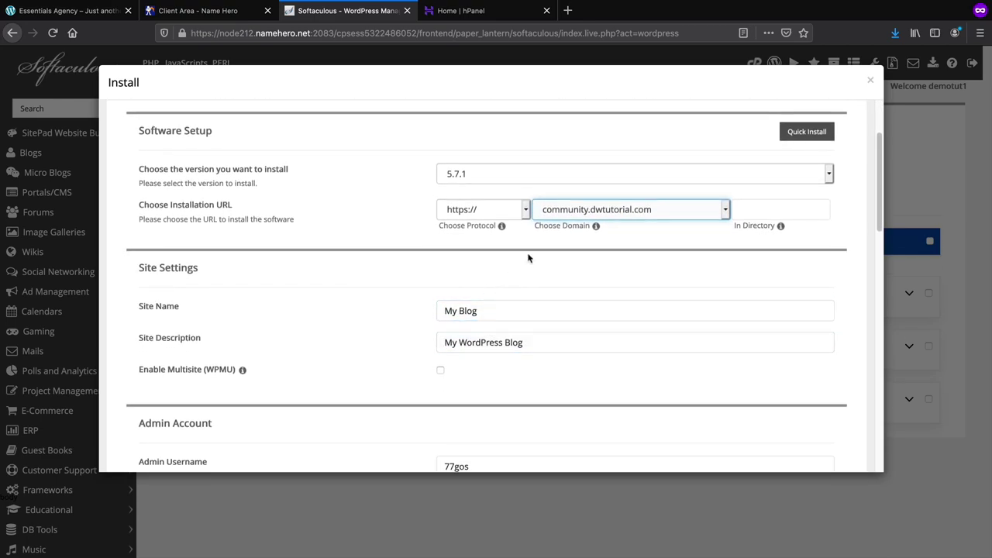
pyautogui.moveTo(479, 311); pyautogui.dragTo(443, 313)
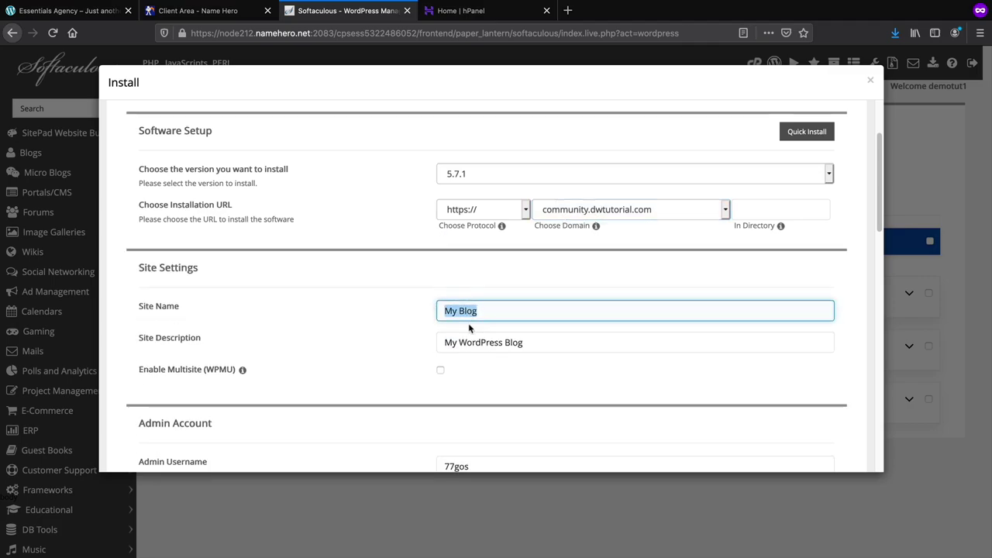
pyautogui.scroll(-3, 505, 337)
pyautogui.doubleClick(499, 346)
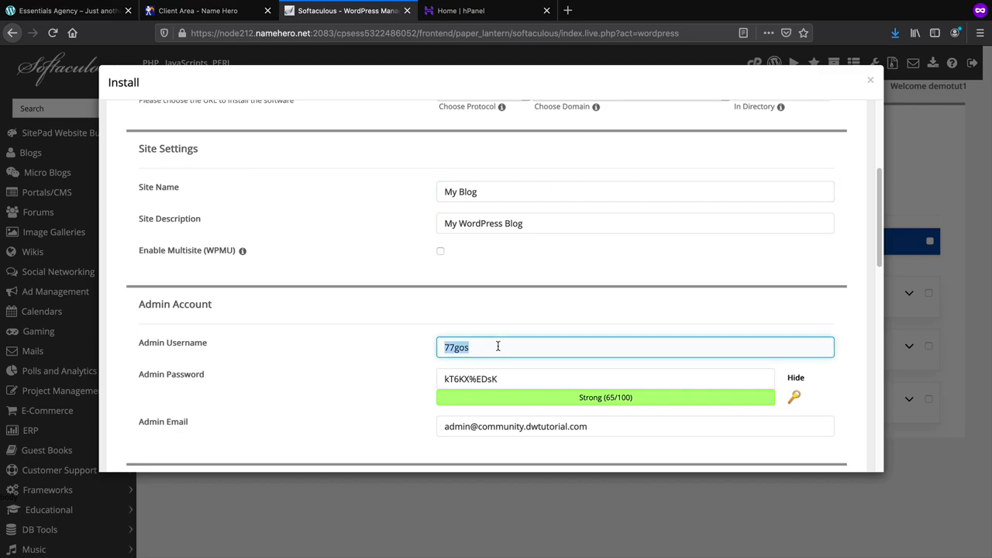
pyautogui.write('admin')
pyautogui.press('Tab')
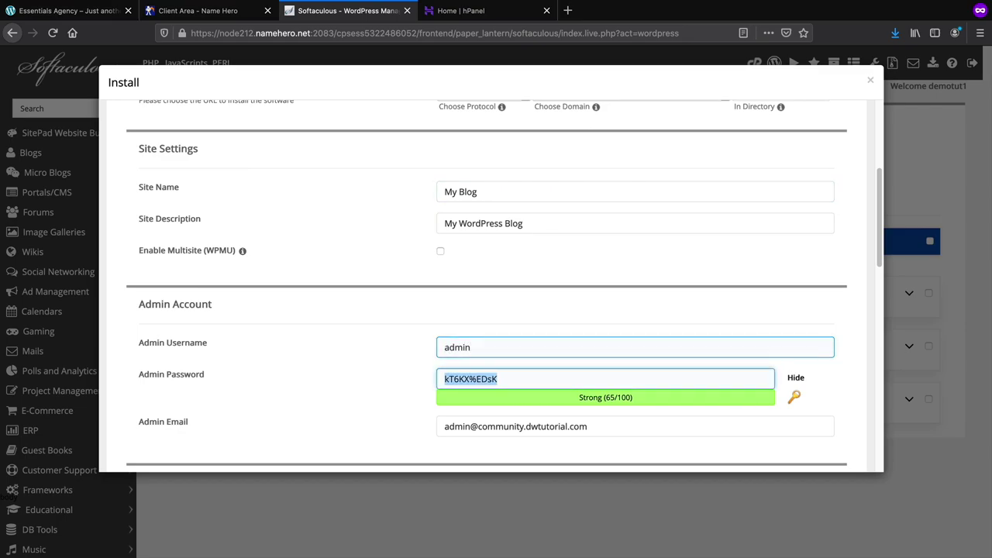
pyautogui.middleClick(386, 363)
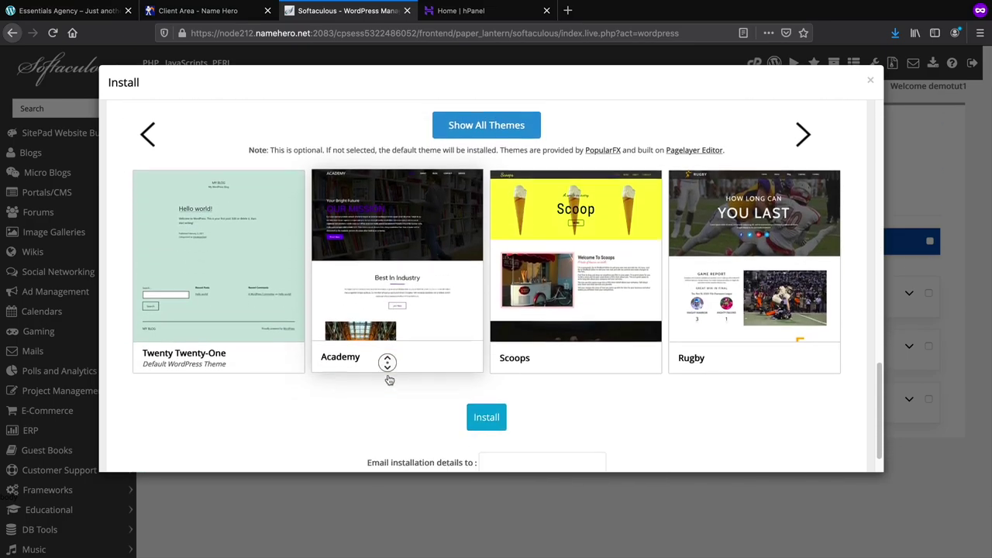
pyautogui.click(392, 380)
pyautogui.click(486, 376)
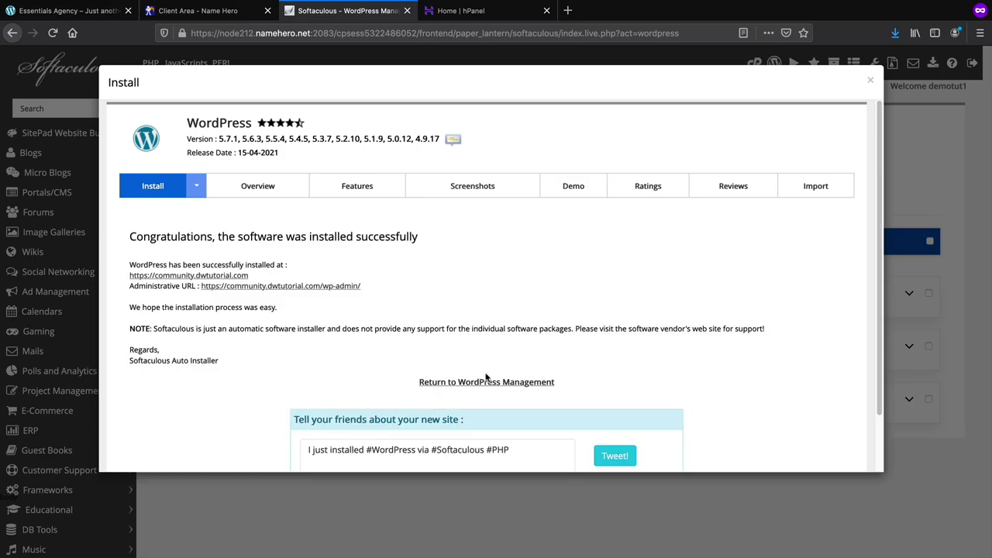
# Open the community site's dashboard and compare its front page with the Essentials Agency tab
pyautogui.click(316, 286)
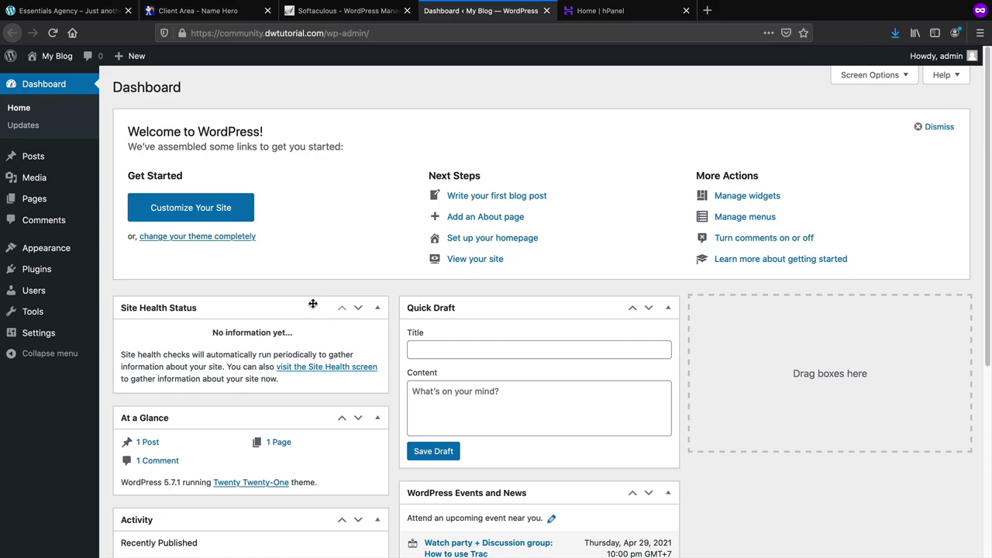
pyautogui.moveTo(66, 61)
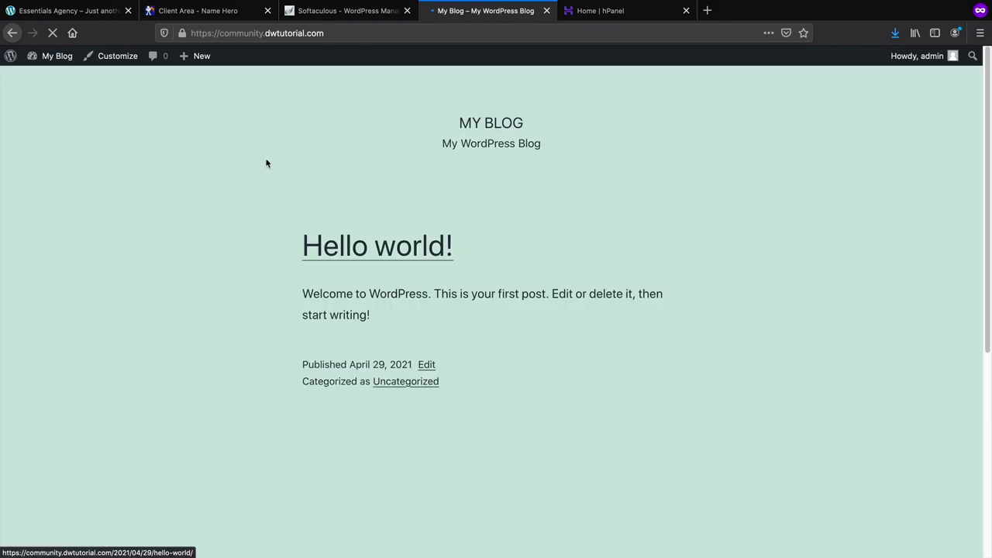
pyautogui.moveTo(446, 14); pyautogui.dragTo(205, 12)
pyautogui.click(91, 11)
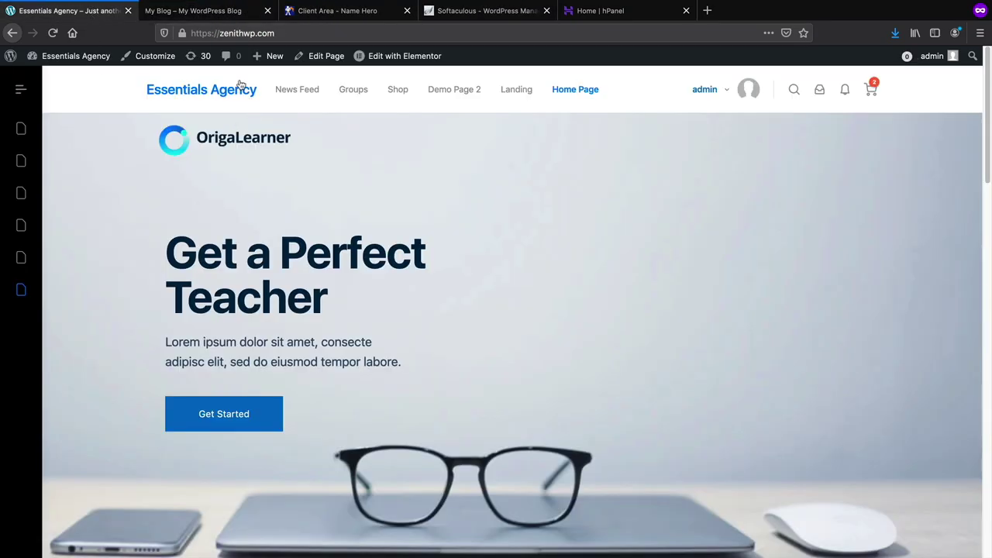
pyautogui.click(218, 13)
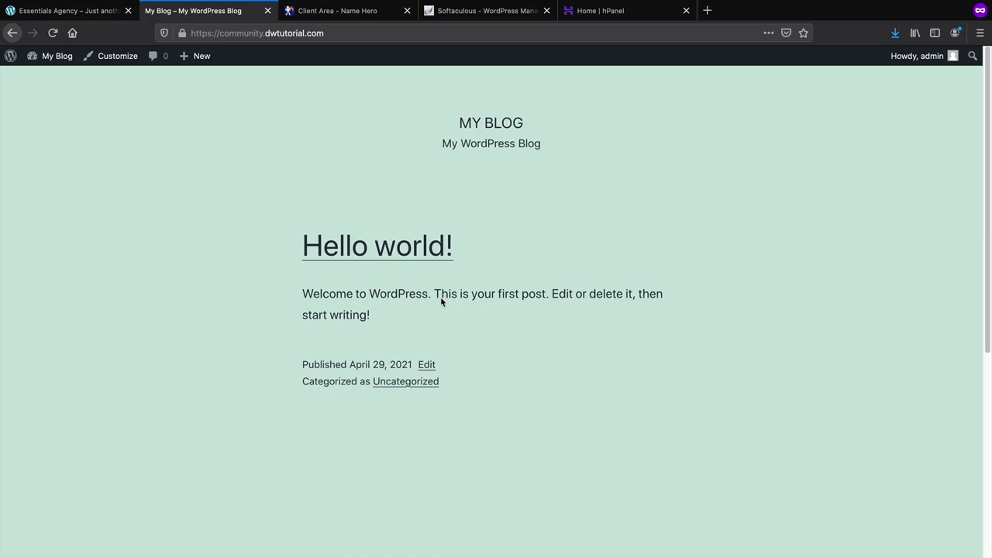
pyautogui.click(266, 35)
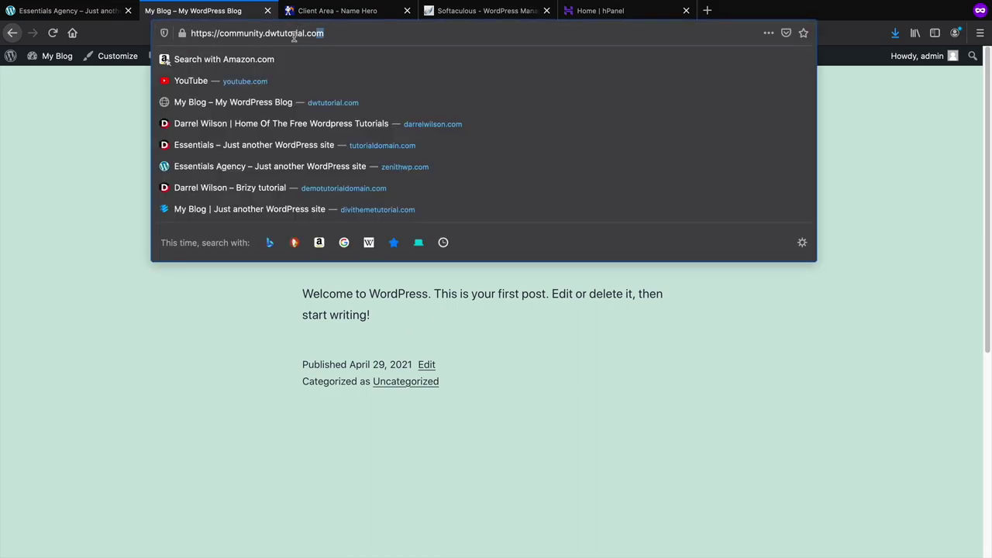
pyautogui.click(105, 15)
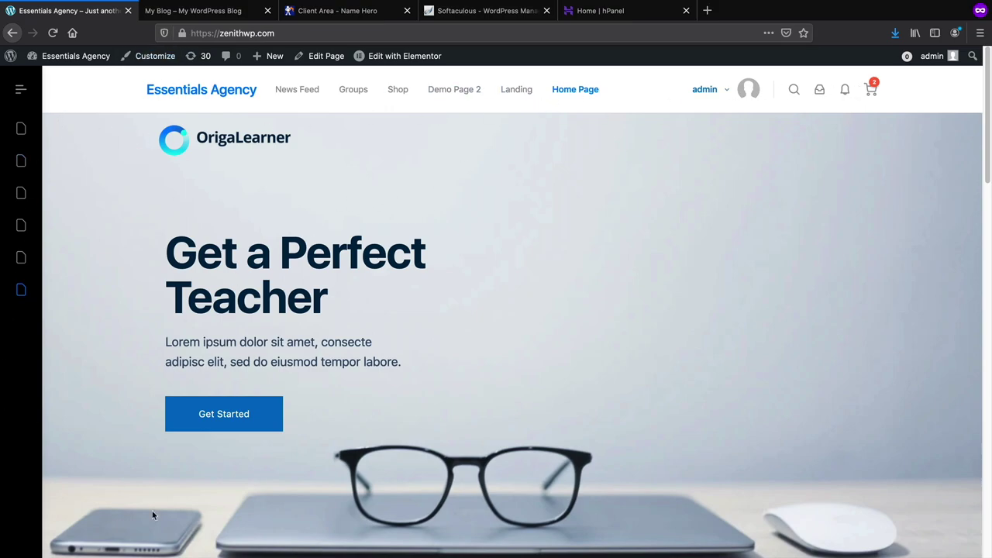
pyautogui.click(208, 14)
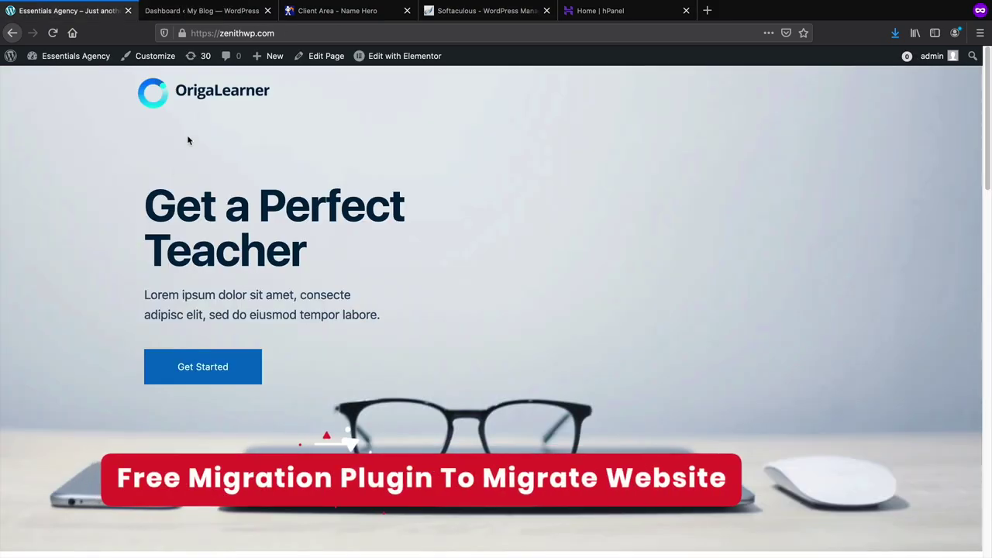
# Open the Essentials Agency dashboard on zenithwp.com from the admin bar, comparing it with My Blog
pyautogui.click(225, 11)
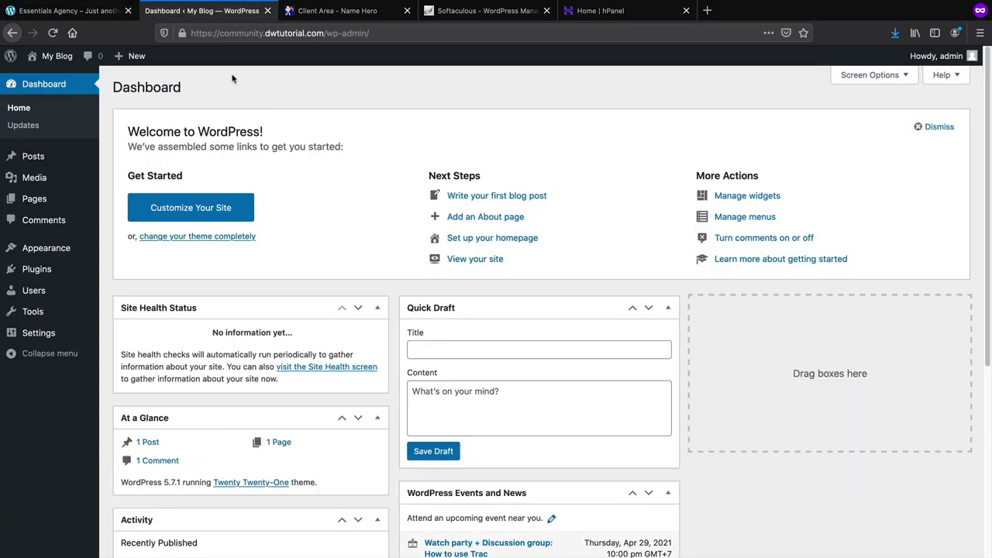
pyautogui.click(91, 16)
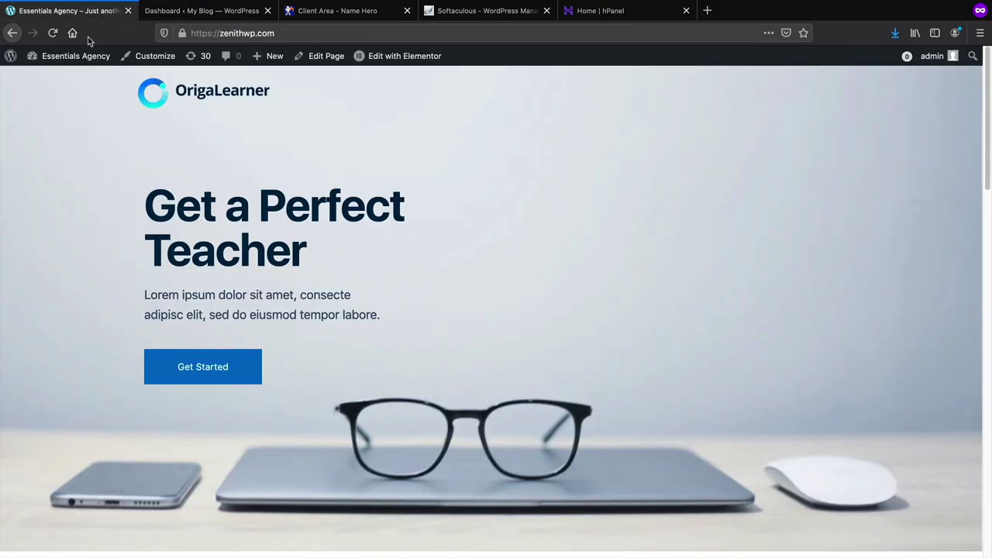
pyautogui.moveTo(88, 57)
pyautogui.click(88, 77)
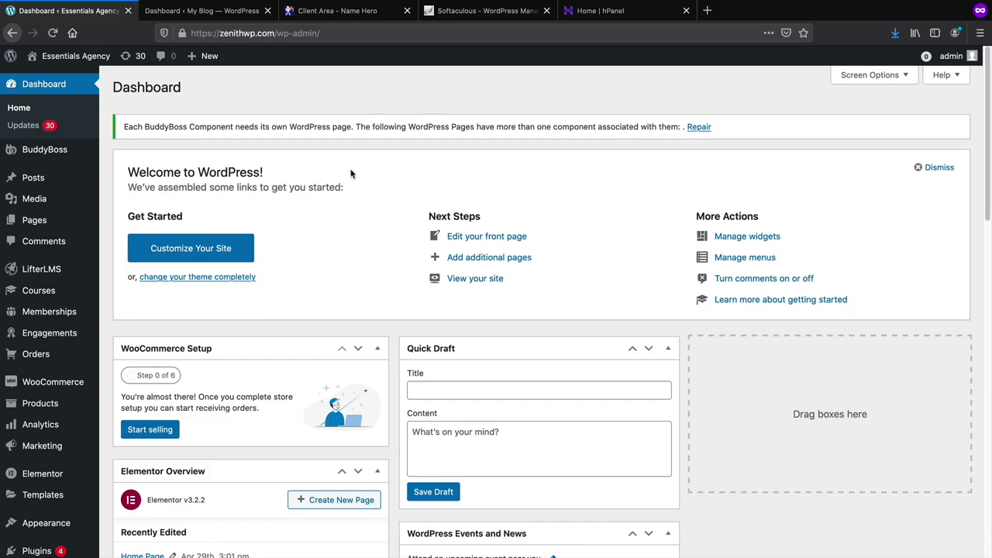
pyautogui.click(200, 12)
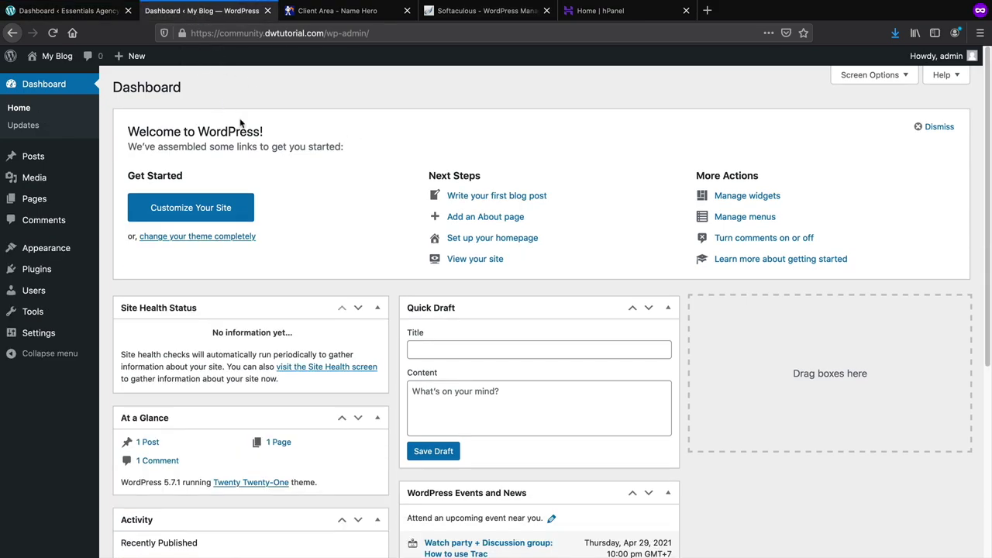
pyautogui.click(86, 11)
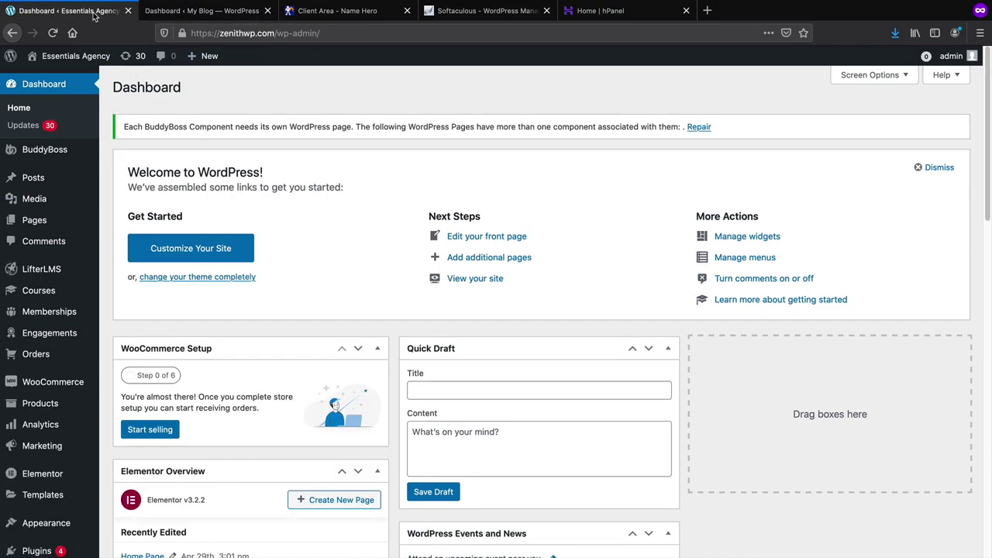
# Search the plugin directory for 'all in one' under Plugins > Add New
pyautogui.moveTo(44, 550)
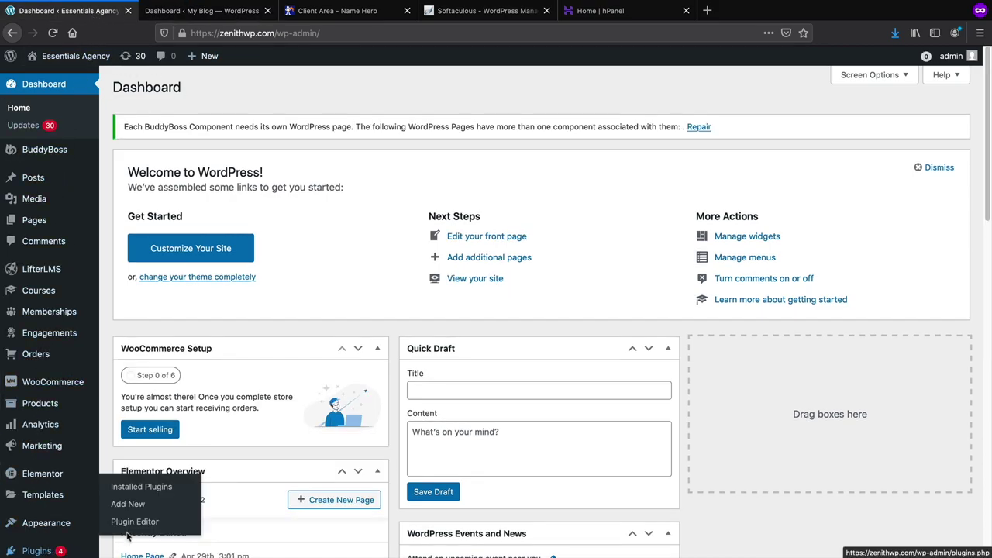
pyautogui.click(134, 508)
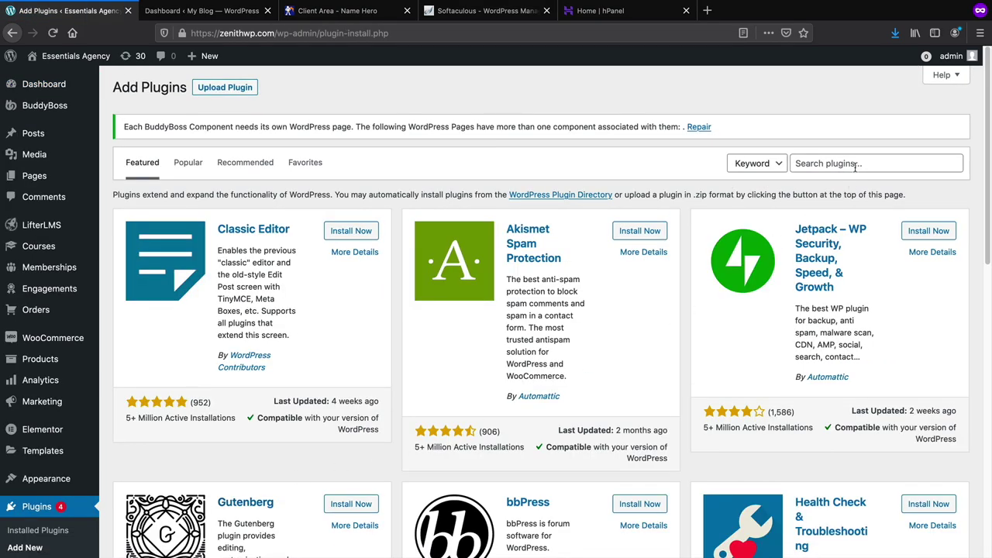
pyautogui.click(876, 162)
pyautogui.write('all in one')
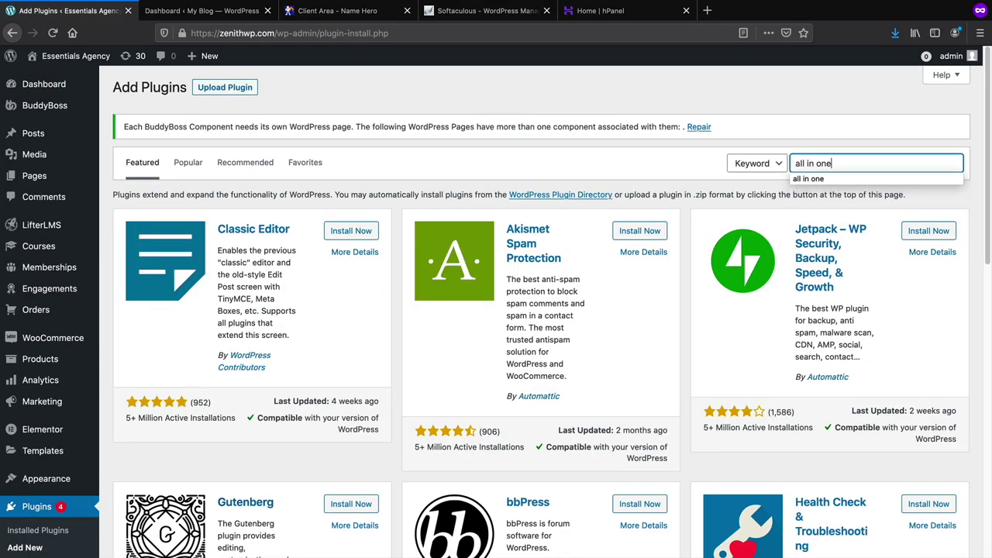
pyautogui.press('Return')
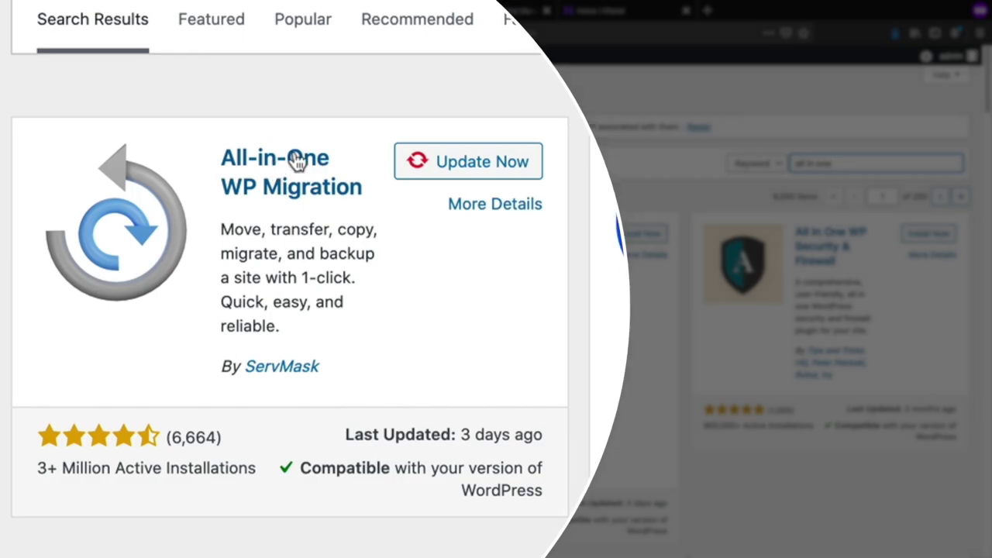
# Open the All-in-One WP Migration Export page on the Essentials Agency site
pyautogui.scroll(-4, 331, 238)
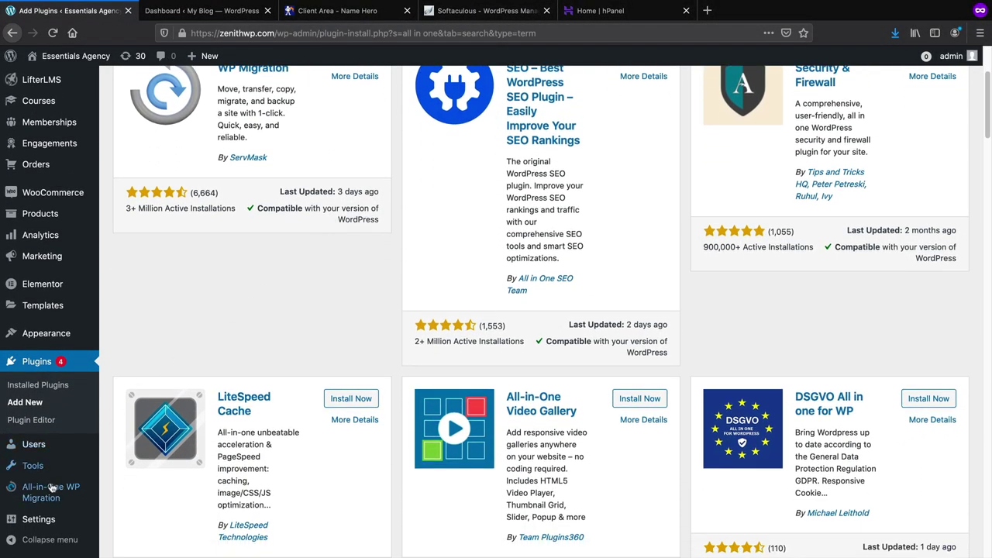
pyautogui.moveTo(45, 492)
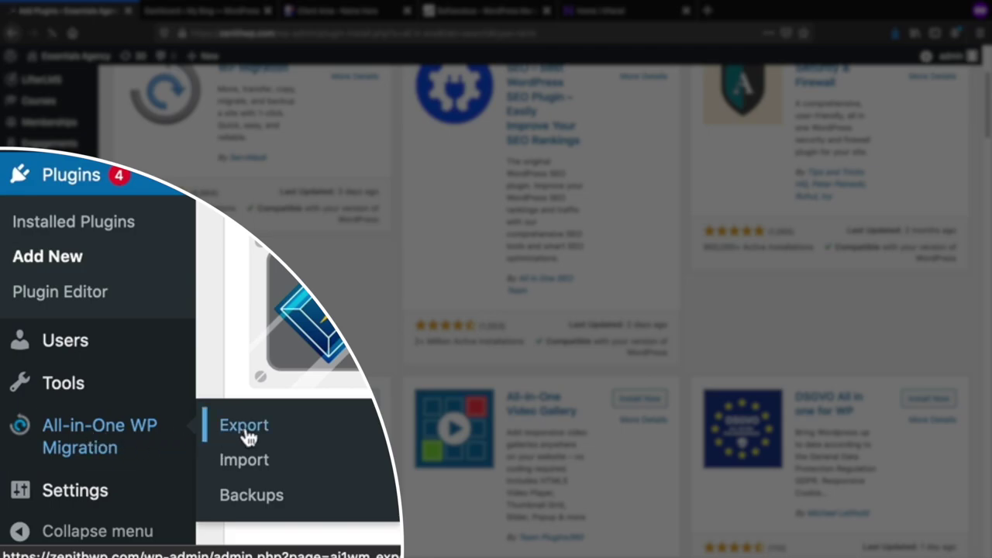
pyautogui.click(123, 493)
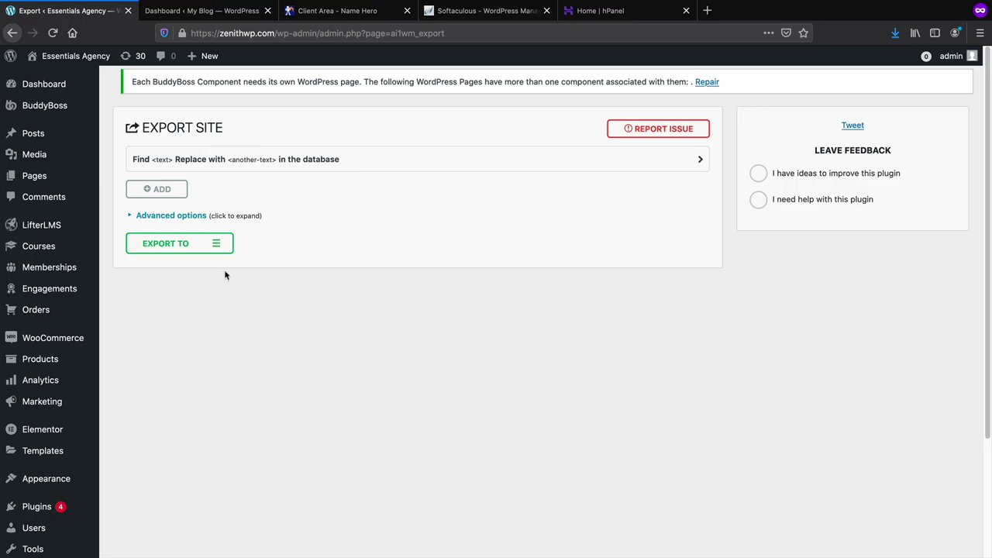
# Export Essentials Agency to a file, install and activate the migration plugin on My Blog, then save the 2 GB export
pyautogui.click(217, 245)
pyautogui.click(190, 261)
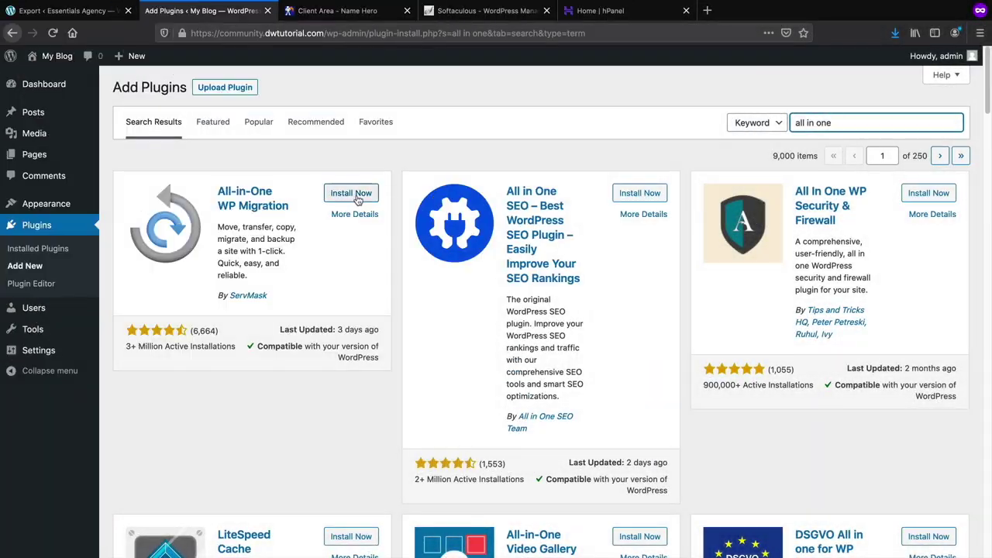
pyautogui.click(343, 195)
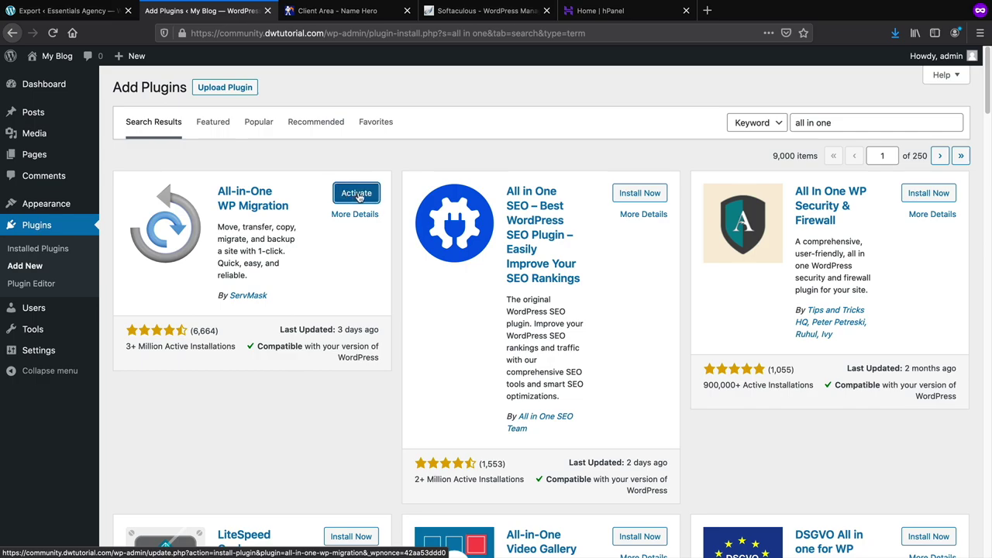
pyautogui.click(358, 193)
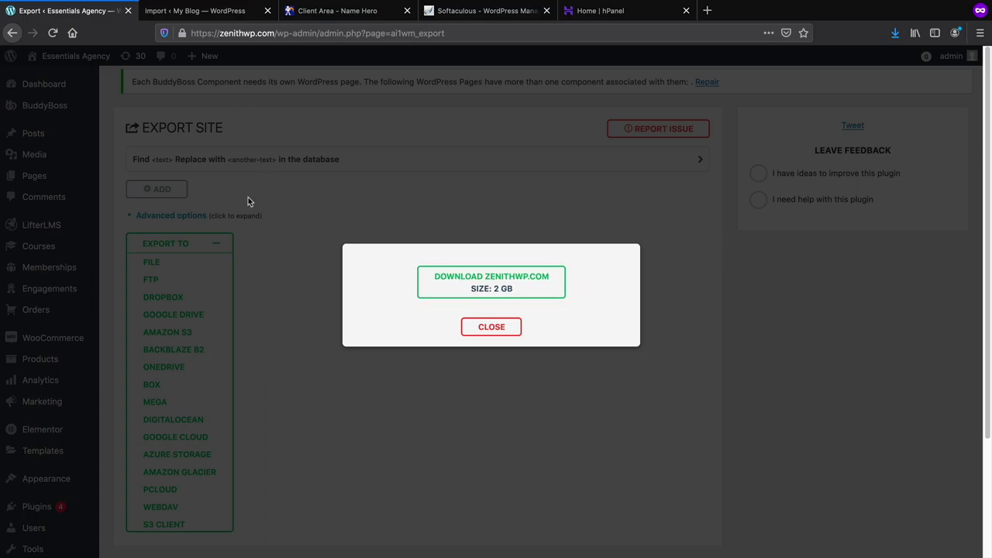
pyautogui.click(505, 282)
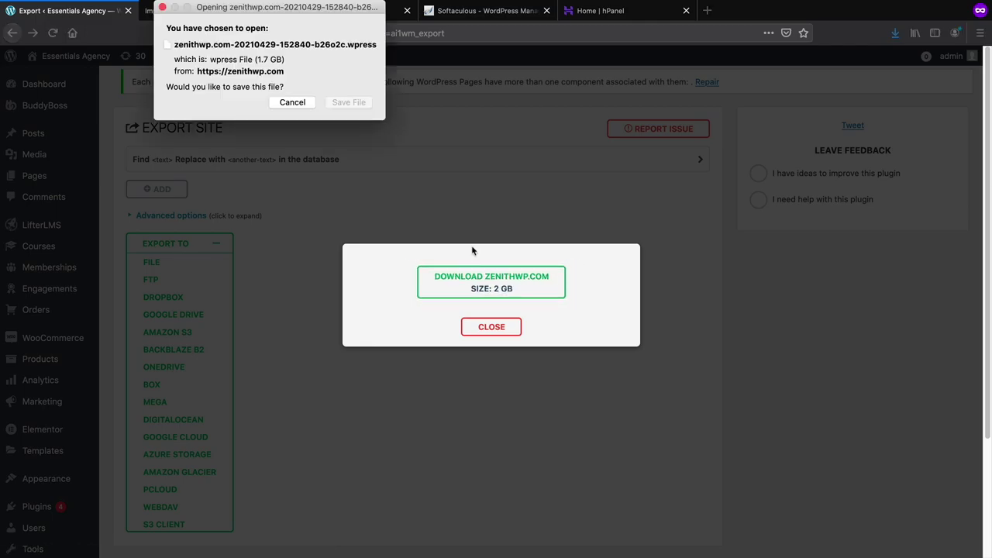
pyautogui.click(349, 103)
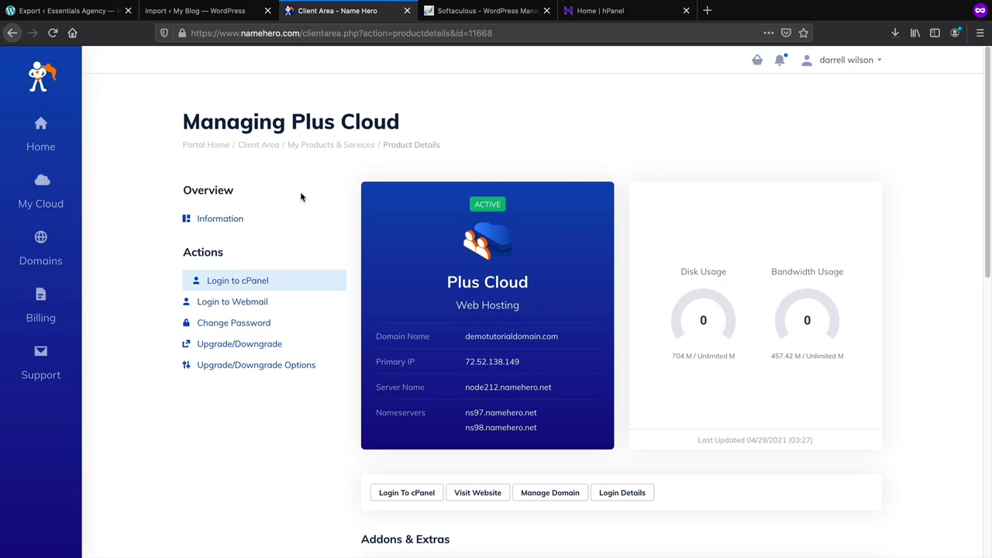
# Log in to NameHero cPanel and open the Select PHP Version tool
pyautogui.click(578, 11)
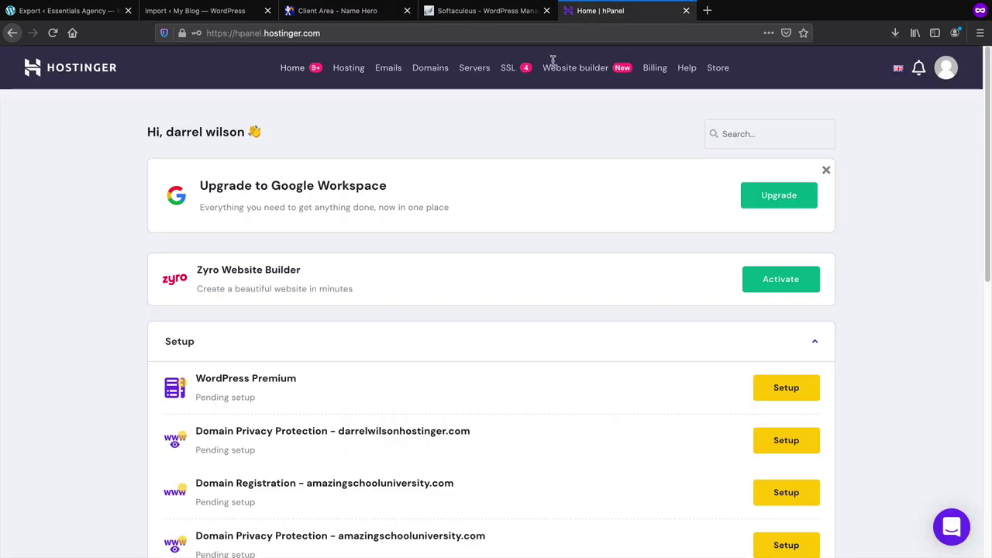
pyautogui.click(369, 17)
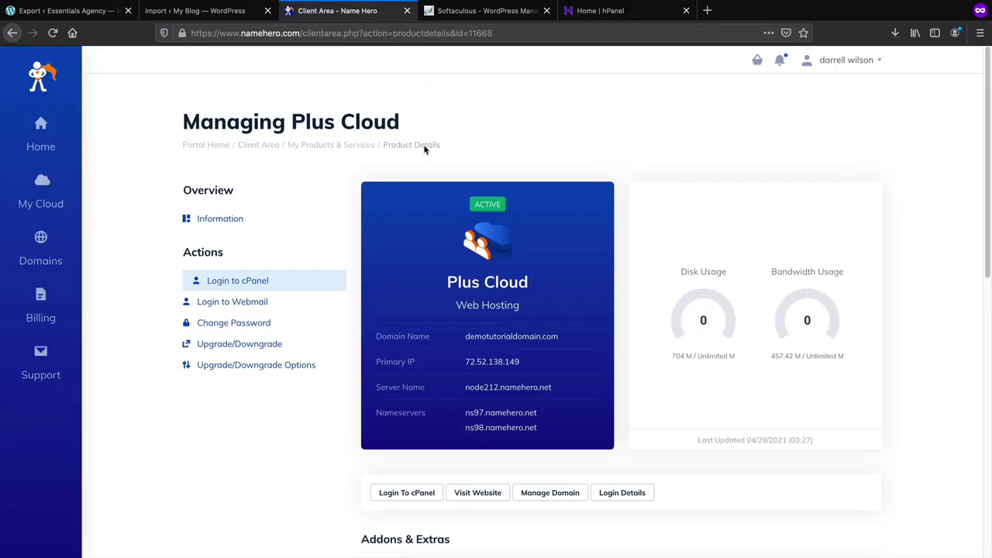
pyautogui.click(236, 283)
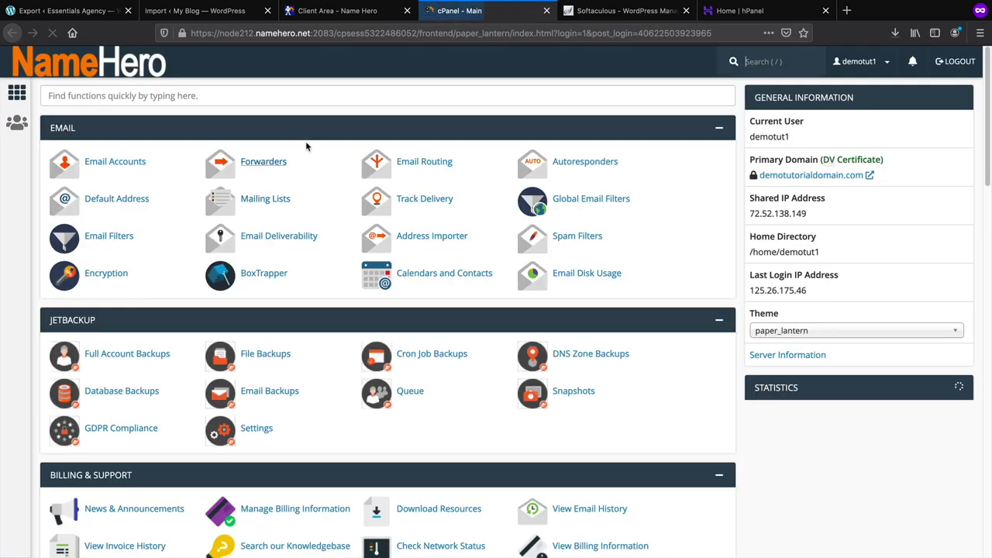
pyautogui.click(344, 97)
pyautogui.write('php')
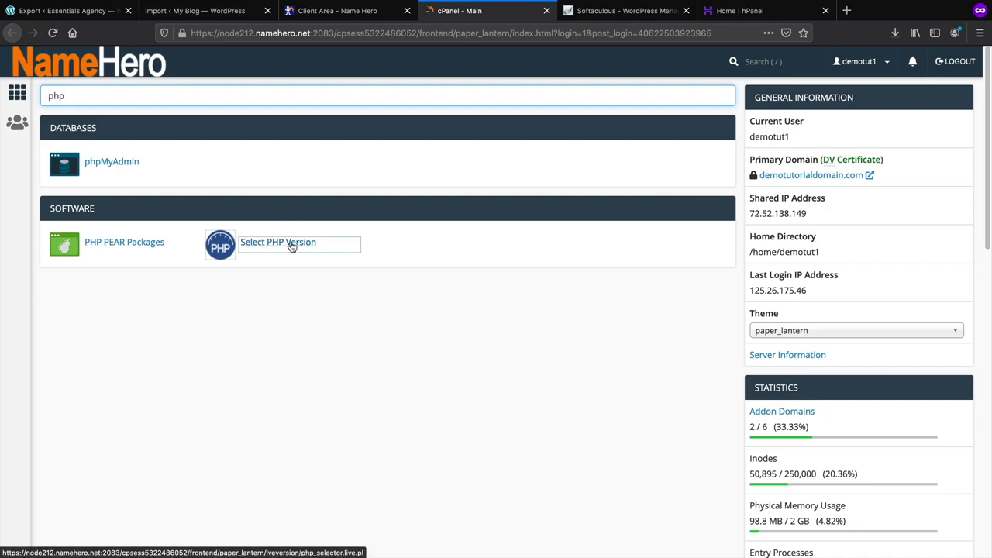
pyautogui.click(291, 245)
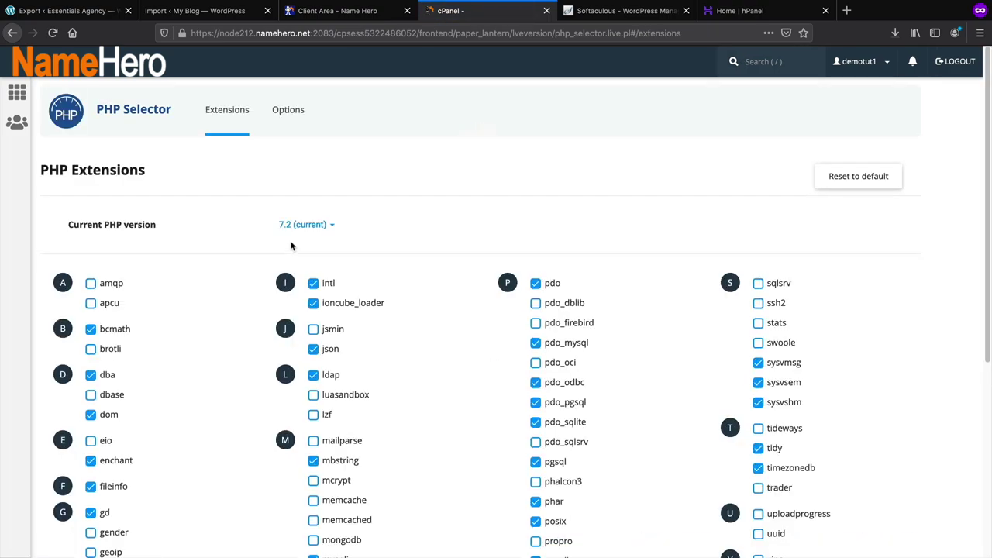
# Set the PHP upload_max_filesize option to 2G
pyautogui.click(292, 114)
pyautogui.middleClick(581, 296)
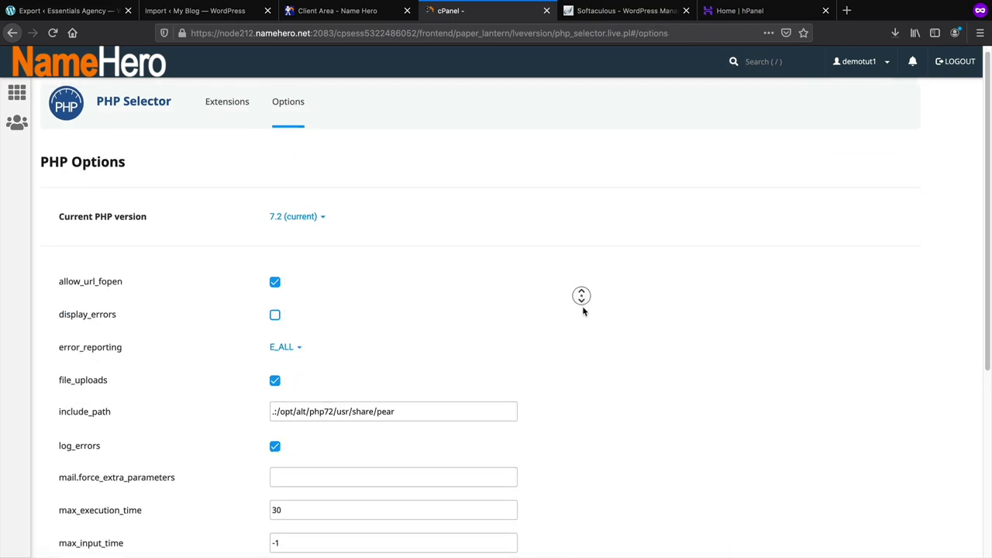
pyautogui.click(584, 314)
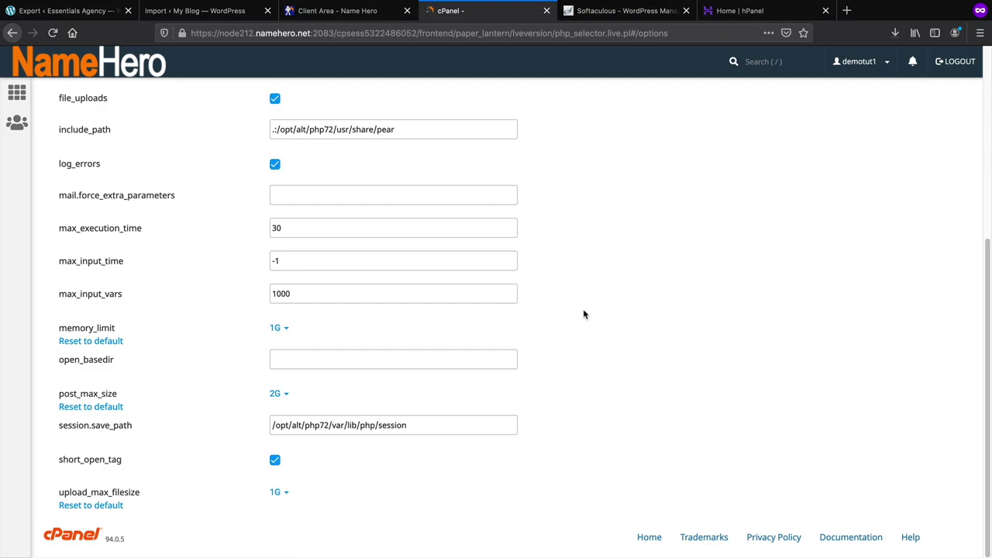
pyautogui.click(278, 493)
pyautogui.scroll(-3, 287, 504)
pyautogui.click(314, 545)
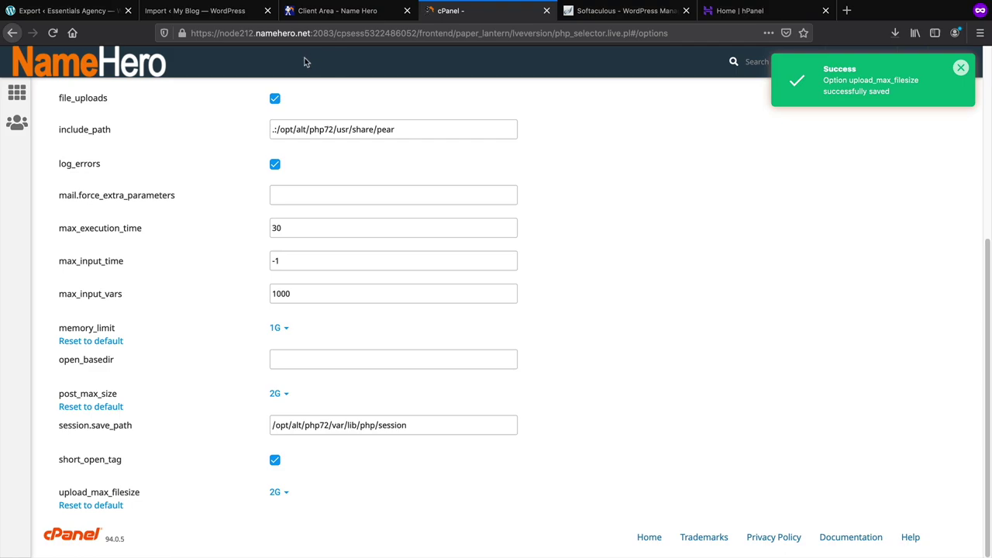
pyautogui.click(239, 14)
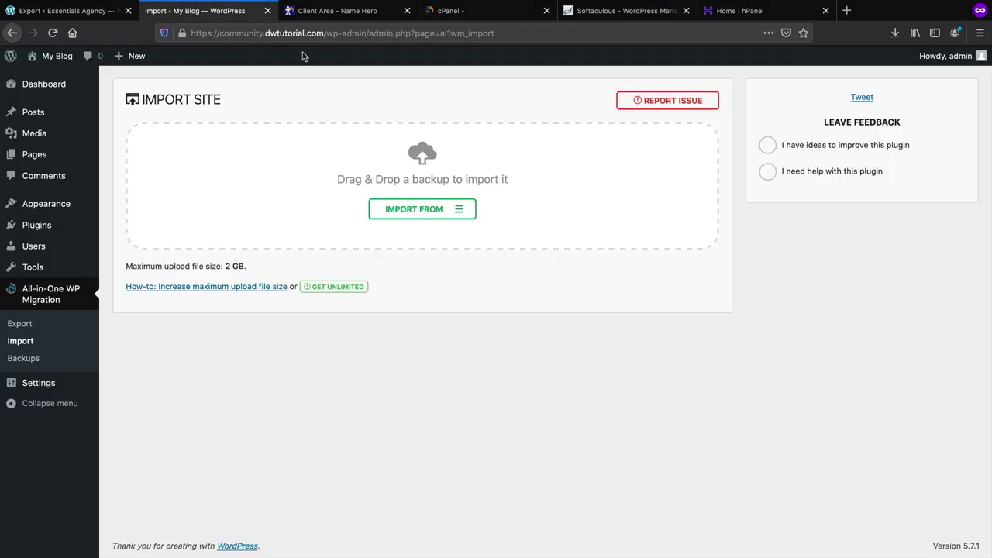
# Import the zenithwp.com .wpress backup file into My Blog with All-in-One WP Migration
pyautogui.click(414, 214)
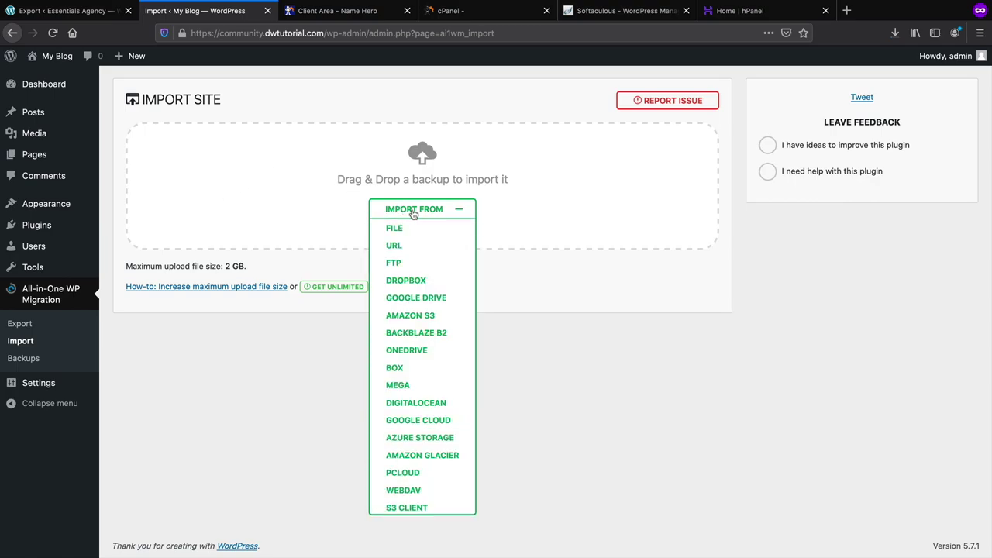
pyautogui.click(404, 231)
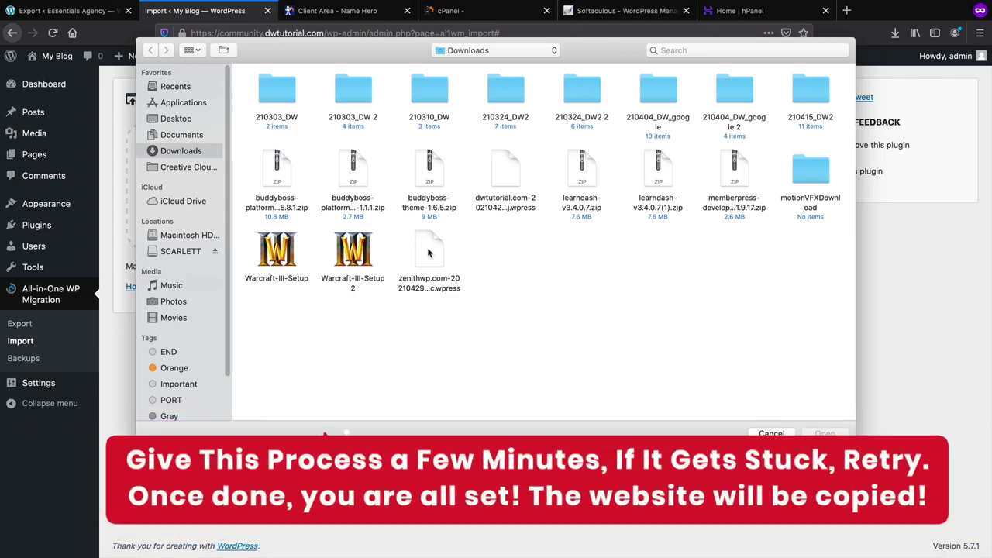
pyautogui.click(428, 253)
pyautogui.doubleClick(428, 253)
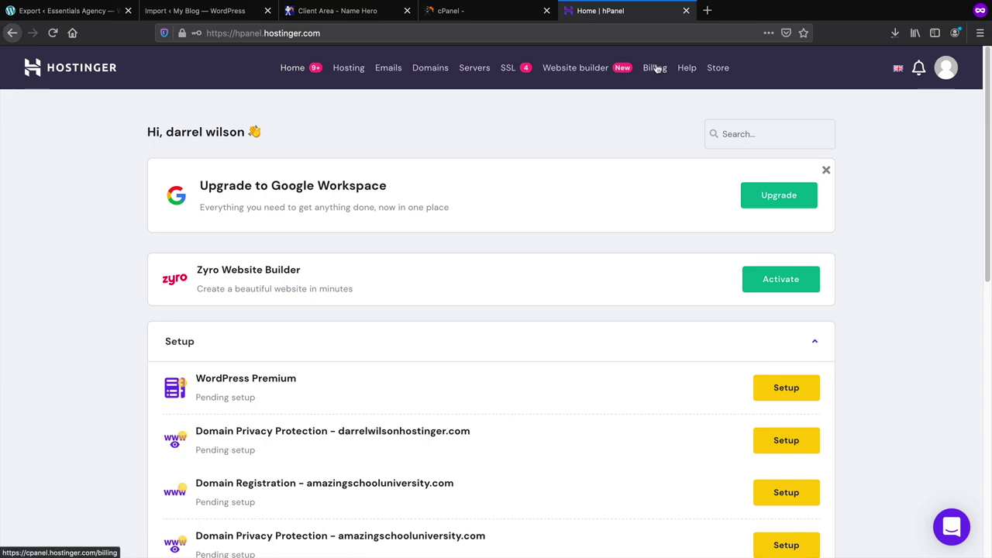
# Open Subdomains management for the dwhosting17.com hosting plan
pyautogui.click(356, 70)
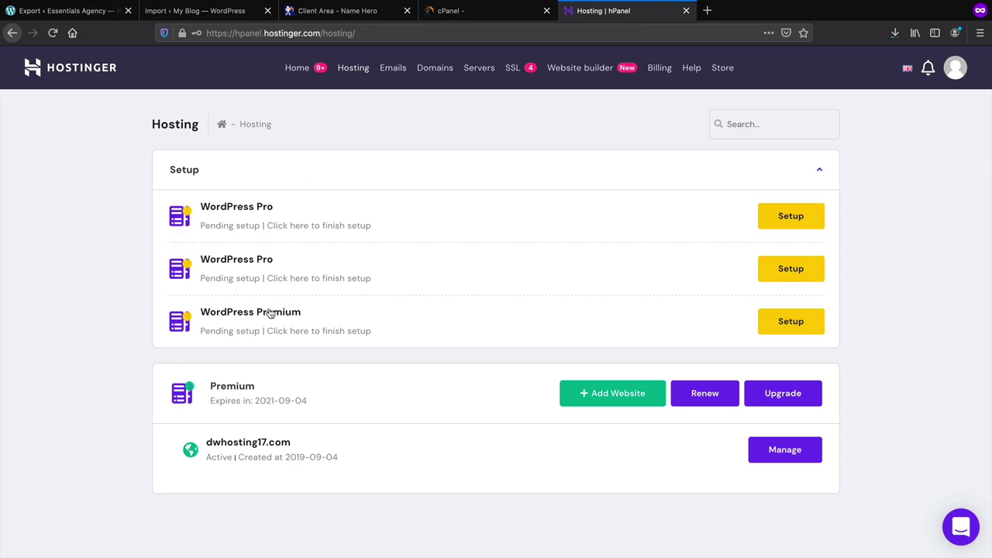
pyautogui.click(784, 451)
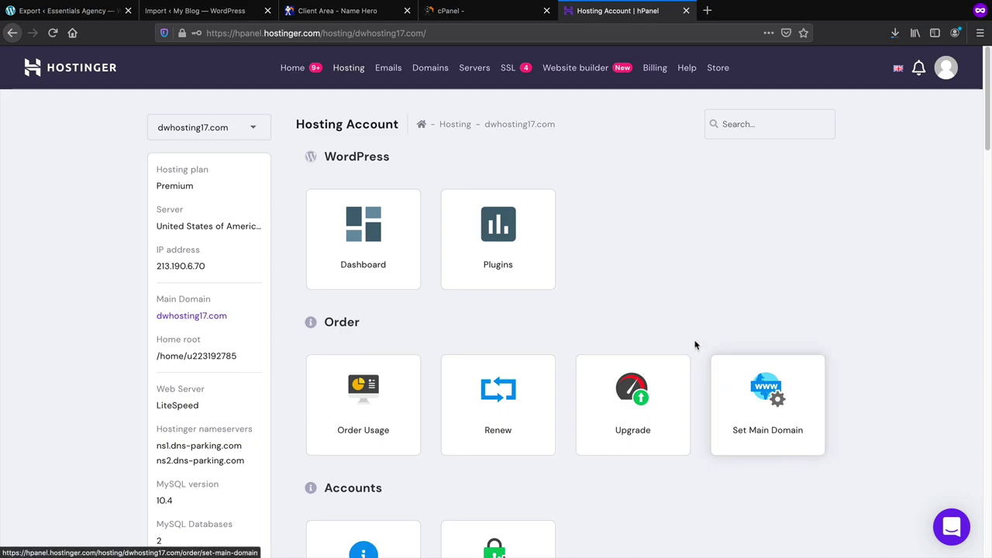
pyautogui.middleClick(684, 319)
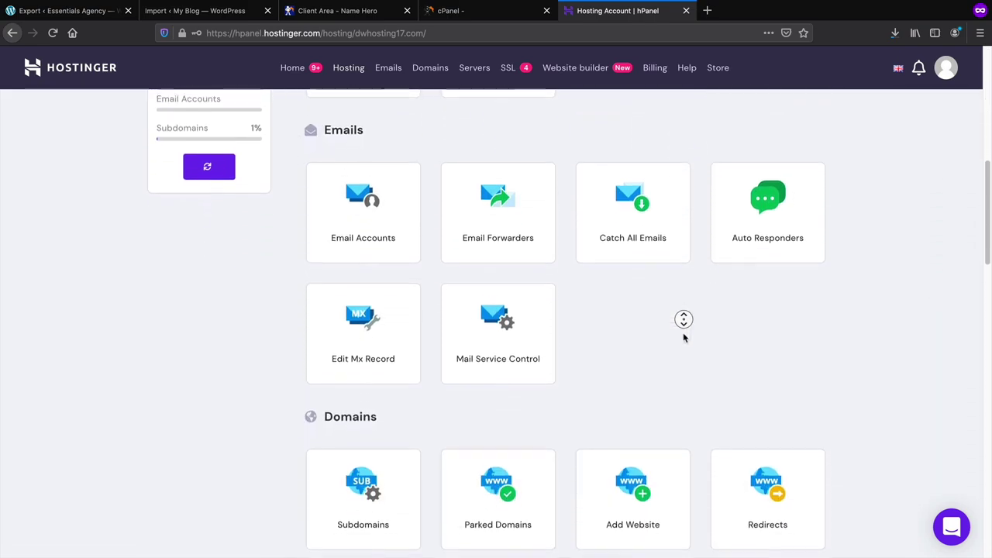
pyautogui.click(684, 337)
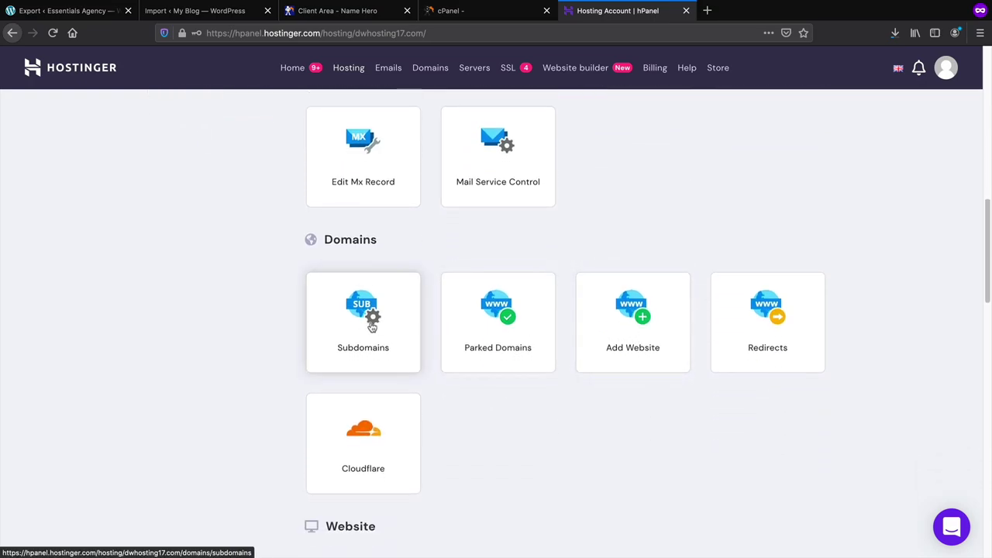
pyautogui.click(372, 327)
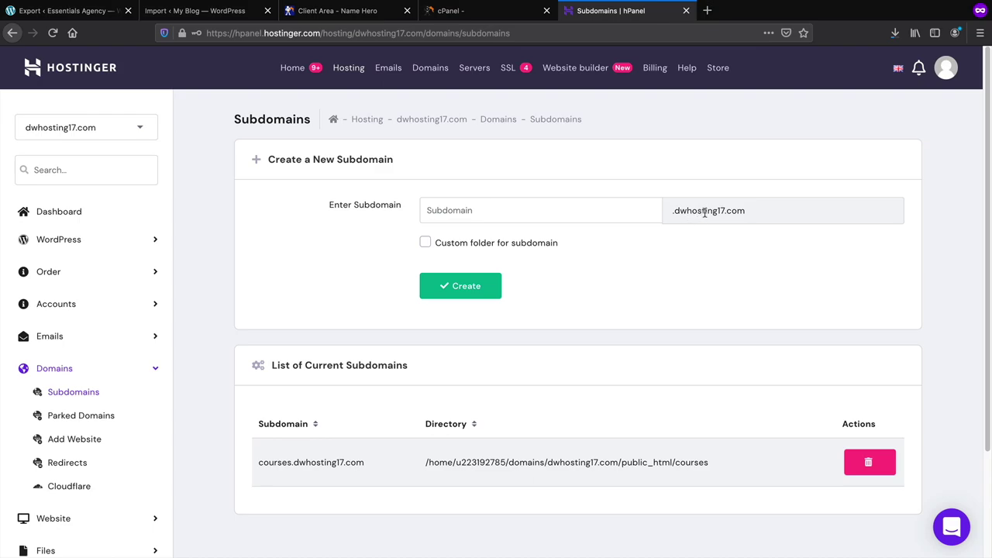
# Create the 'community' subdomain using the custom folder 'dwhosting'
pyautogui.click(579, 216)
pyautogui.write('community')
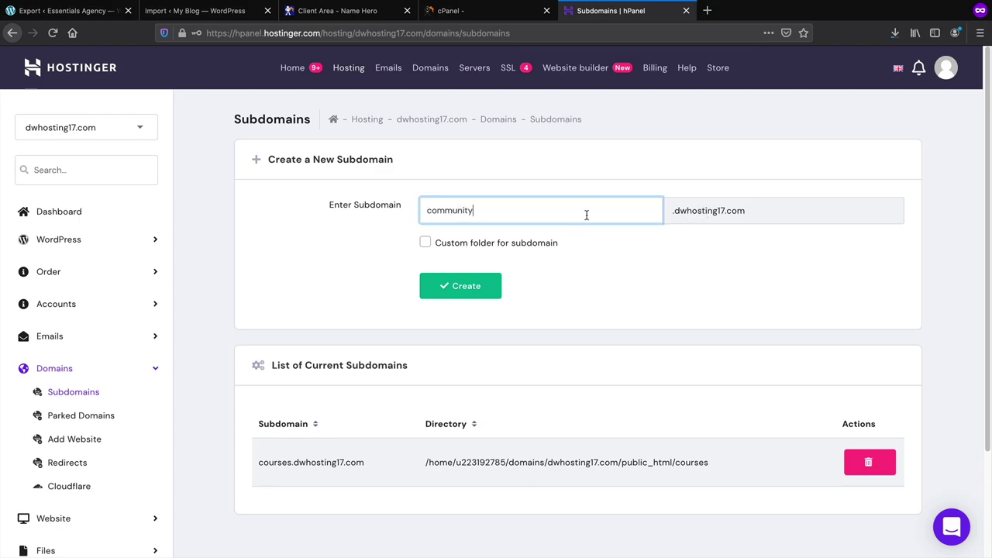
pyautogui.click(424, 242)
pyautogui.click(473, 329)
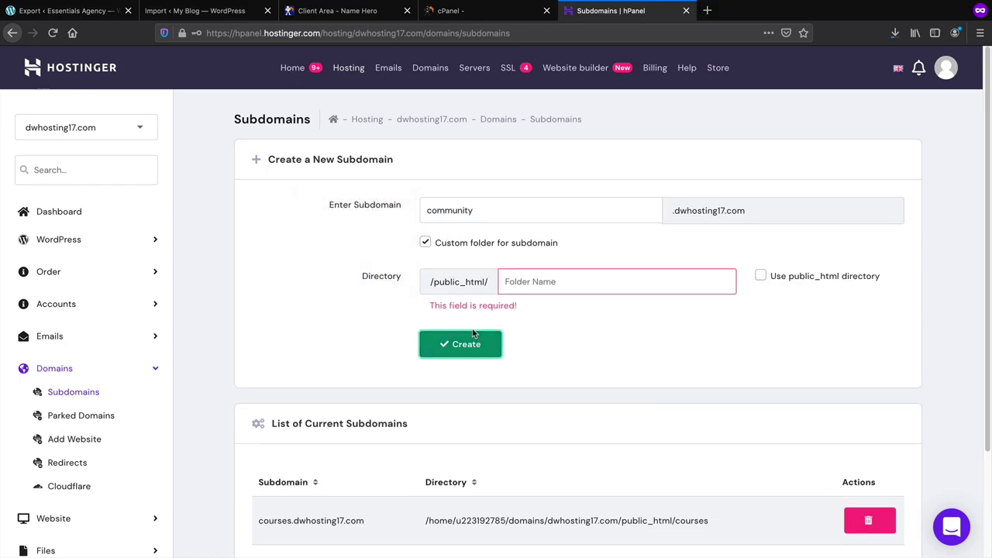
pyautogui.click(507, 282)
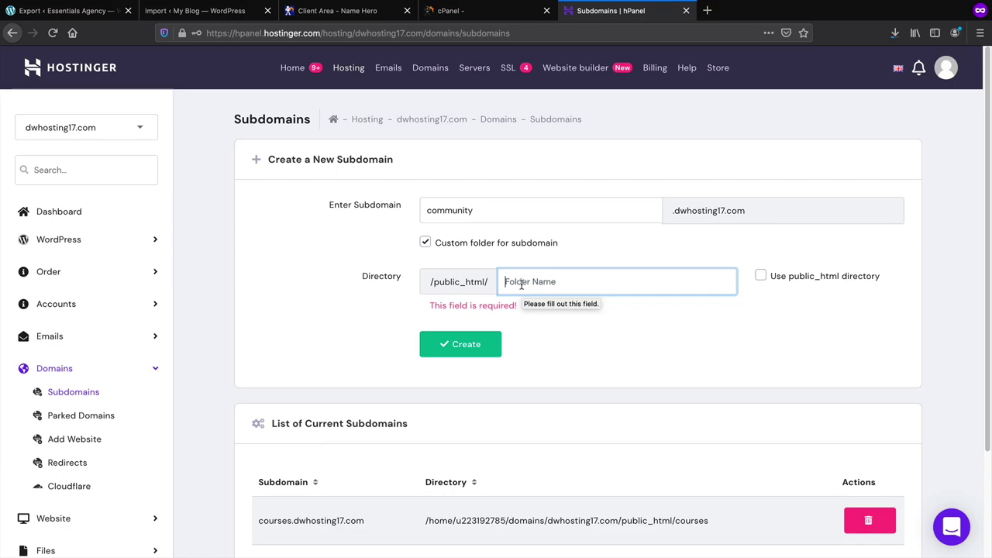
pyautogui.write('dwhosting')
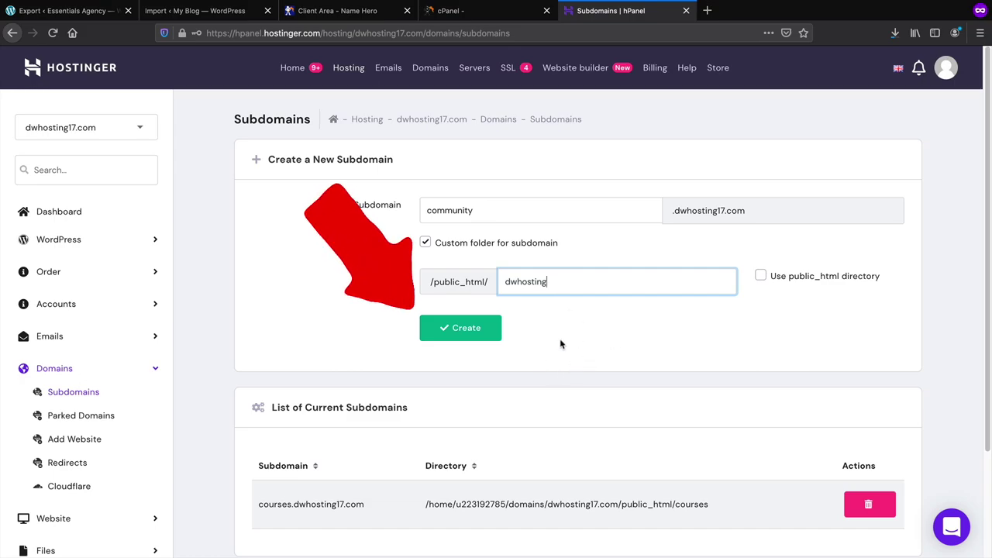
pyautogui.click(484, 329)
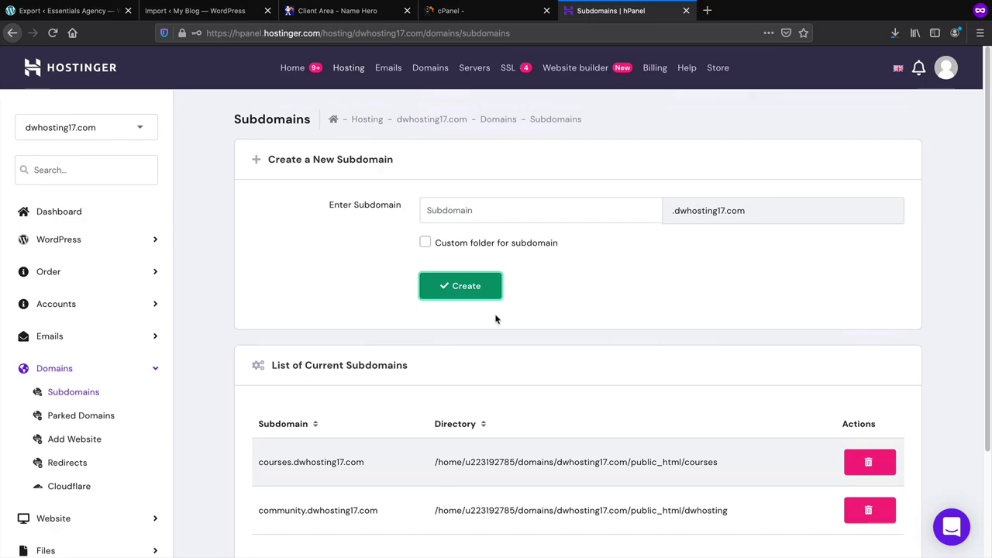
# Open the hosting's WordPress dashboard from the sidebar
pyautogui.click(102, 242)
pyautogui.click(144, 243)
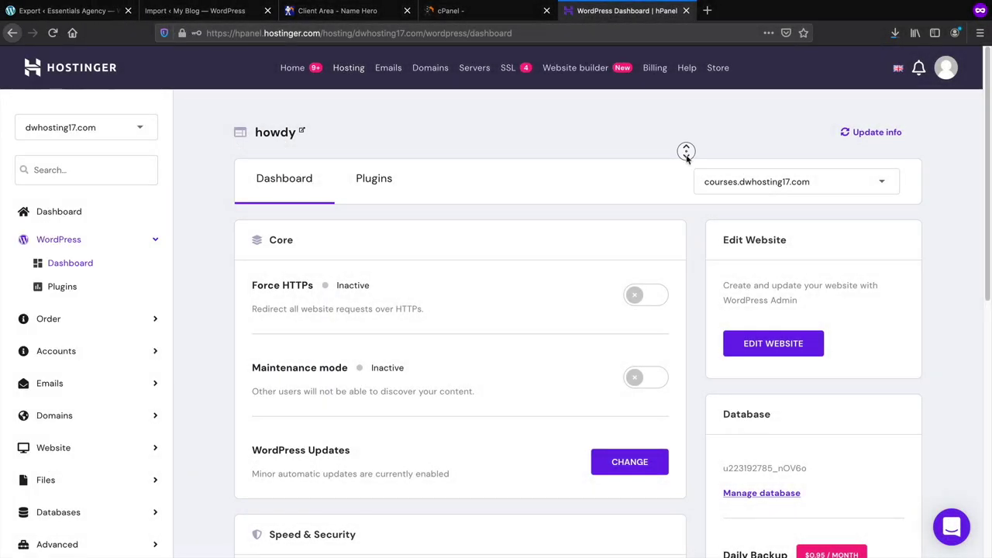
pyautogui.scroll(-5, 686, 159)
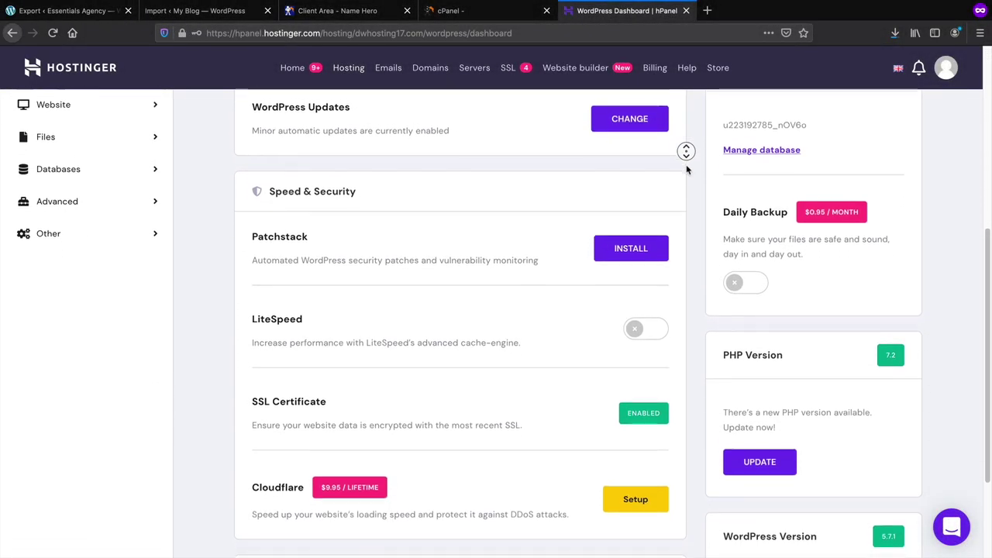
pyautogui.scroll(-4, 687, 169)
pyautogui.click(671, 177)
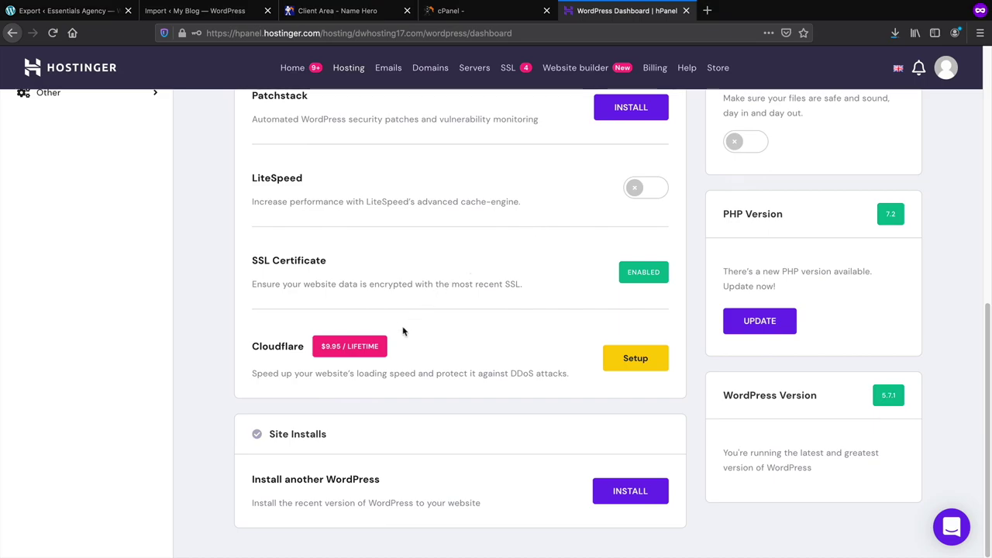
# Install WordPress titled Community on community.dwhosting17.com with new admin and database passwords
pyautogui.click(628, 493)
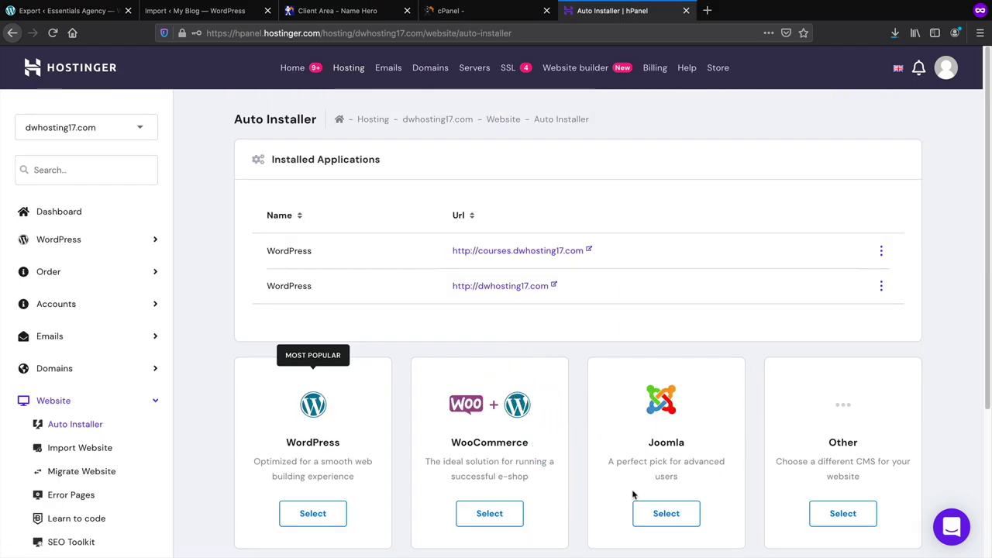
pyautogui.scroll(-3, 442, 434)
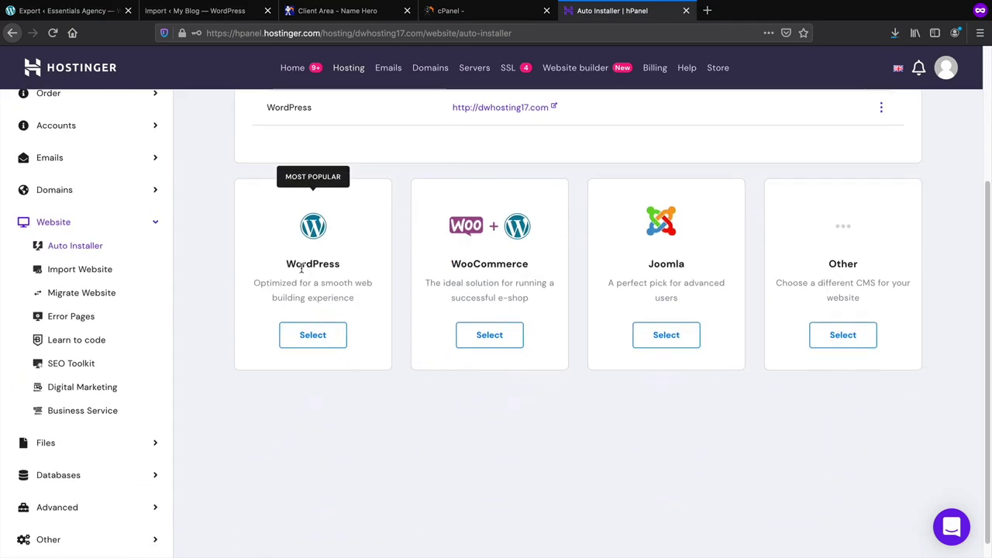
pyautogui.click(303, 336)
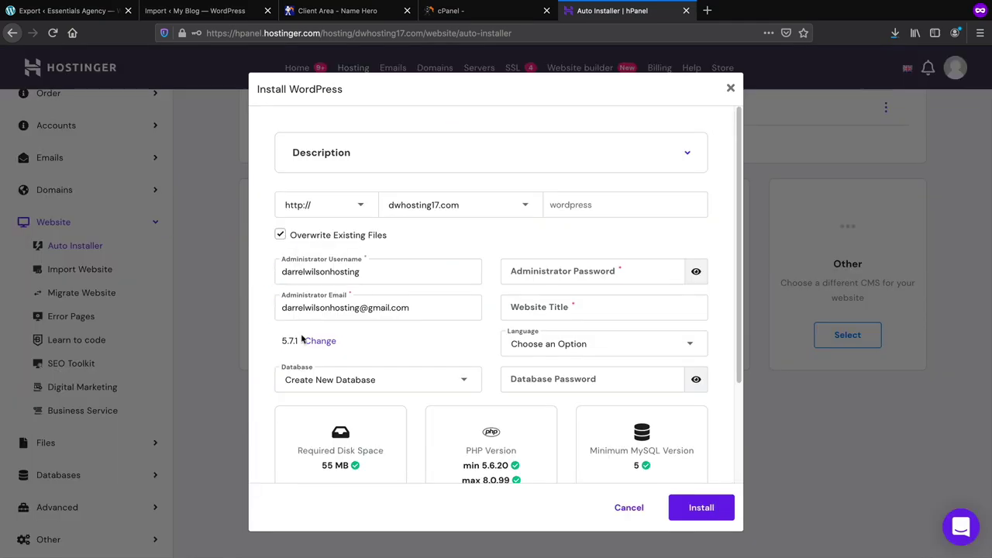
pyautogui.click(448, 201)
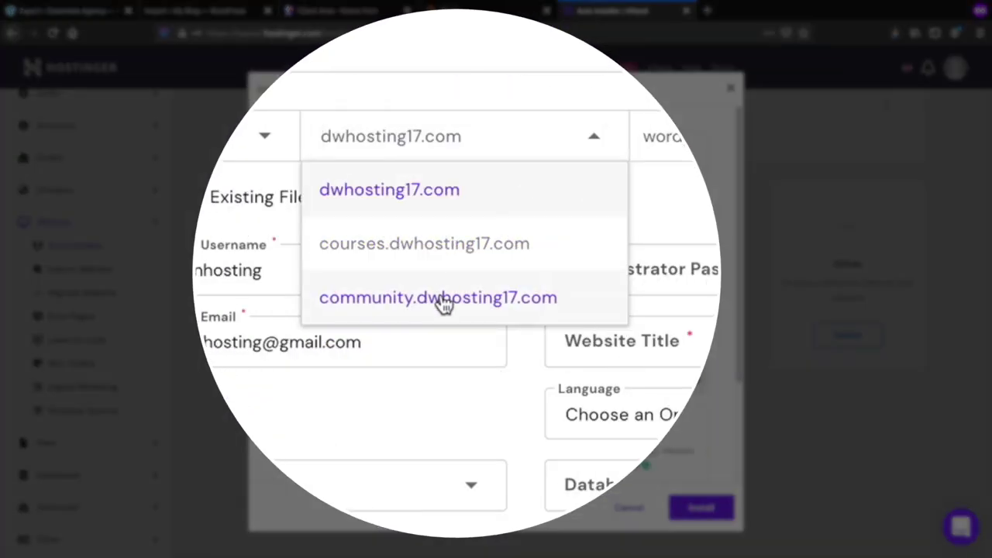
pyautogui.click(448, 284)
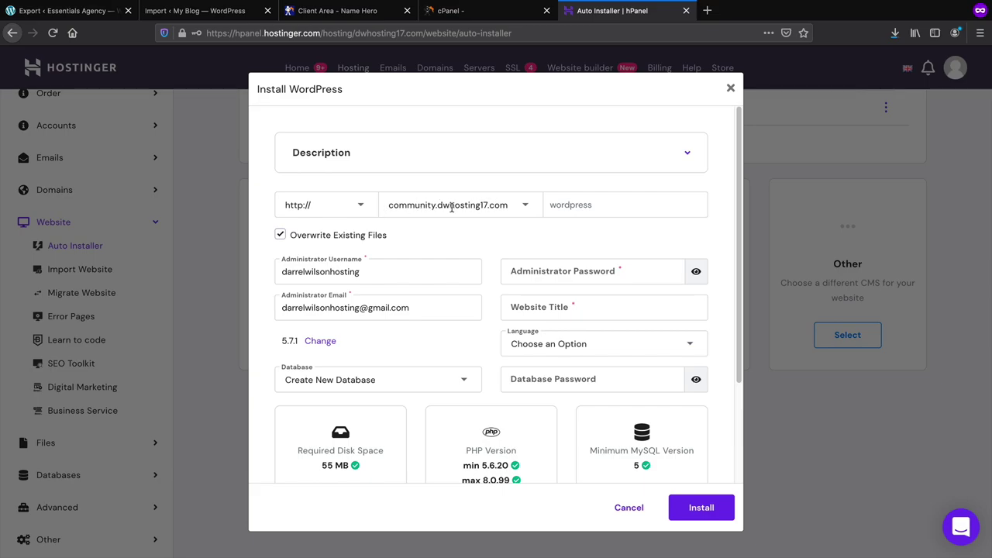
pyautogui.click(565, 272)
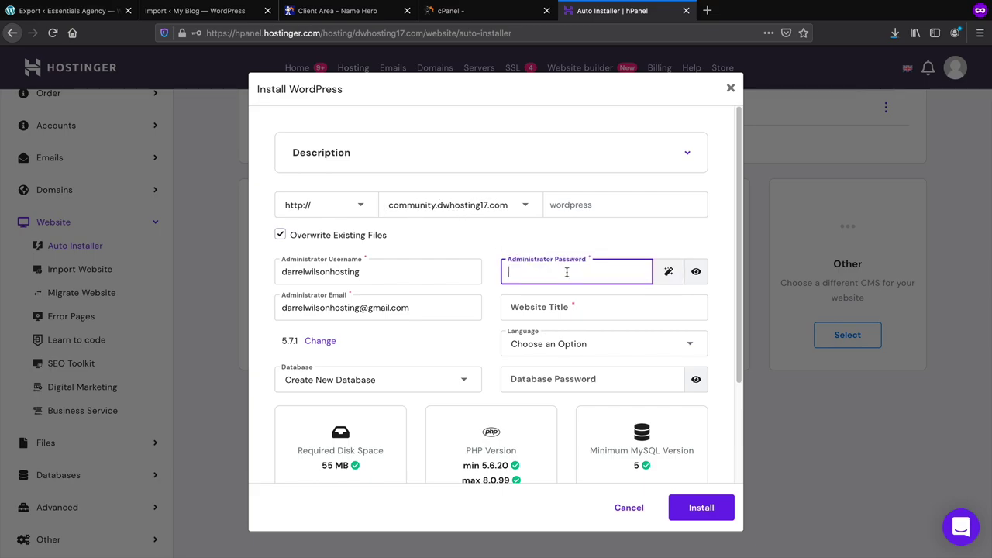
pyautogui.click(562, 334)
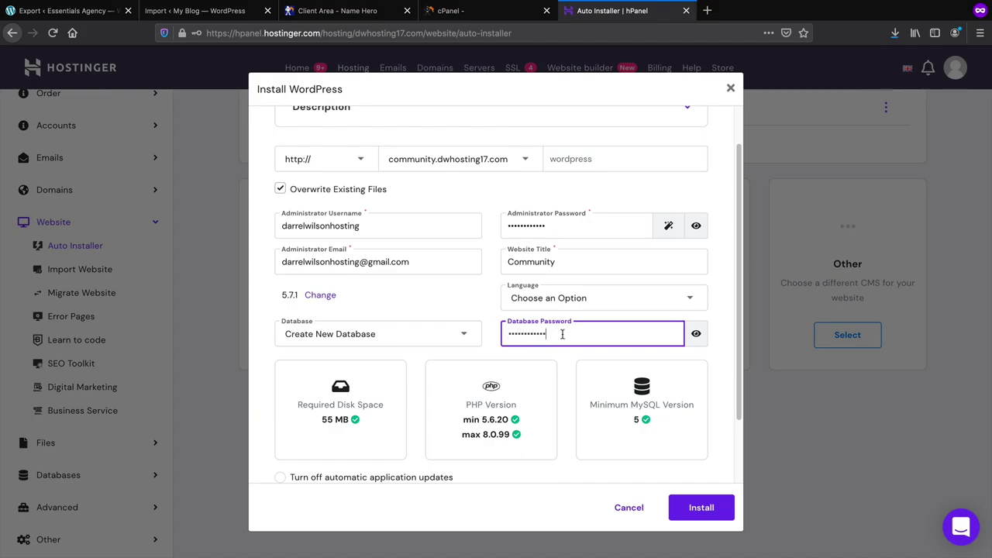
pyautogui.scroll(-2, 487, 306)
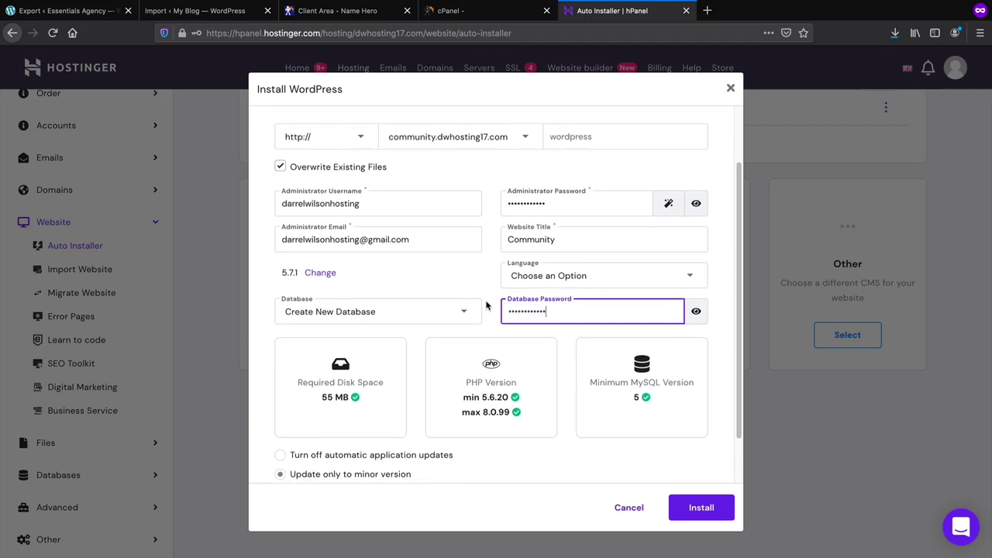
pyautogui.click(702, 508)
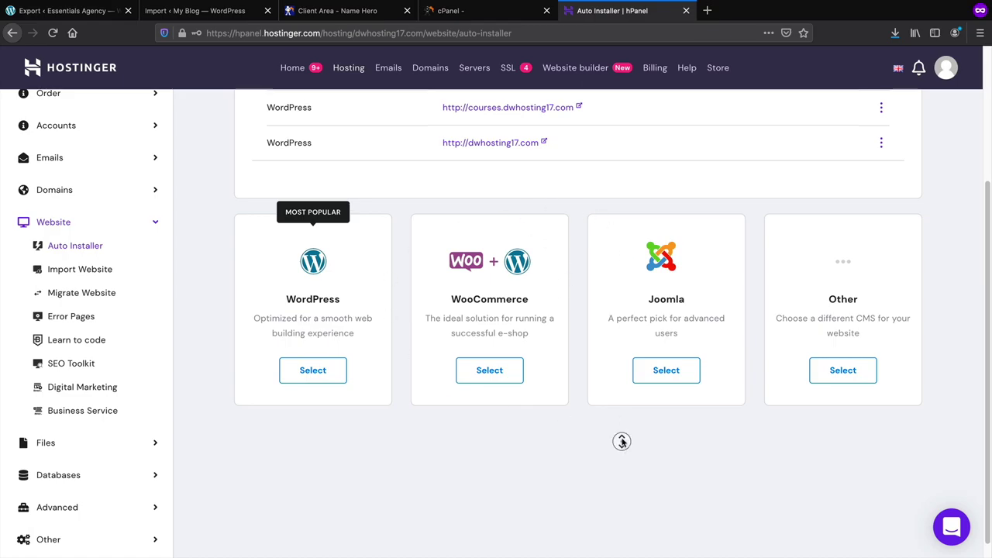
pyautogui.scroll(4, 623, 442)
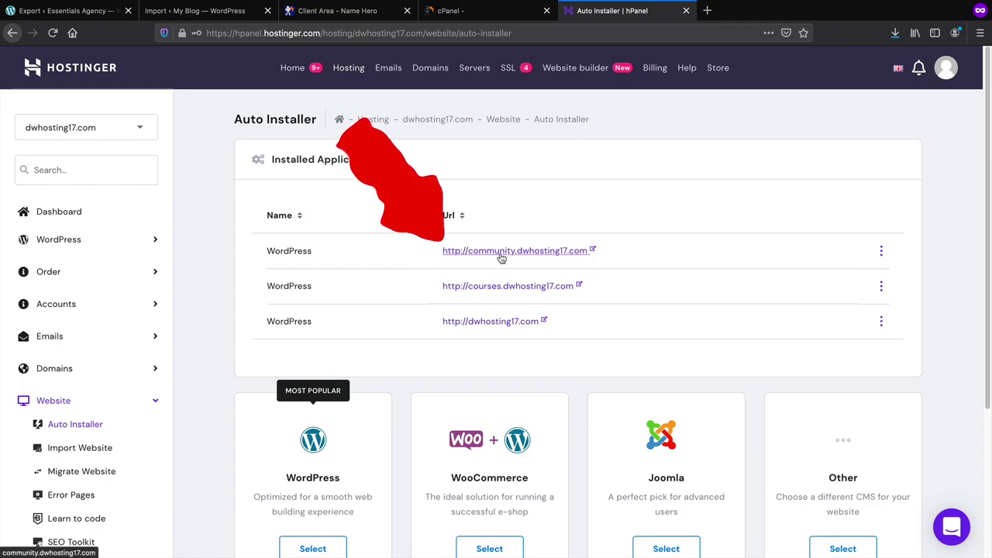
# Open community.dwhosting17.com/wp-admin in a new tab and log in to the Community dashboard
pyautogui.click(531, 252)
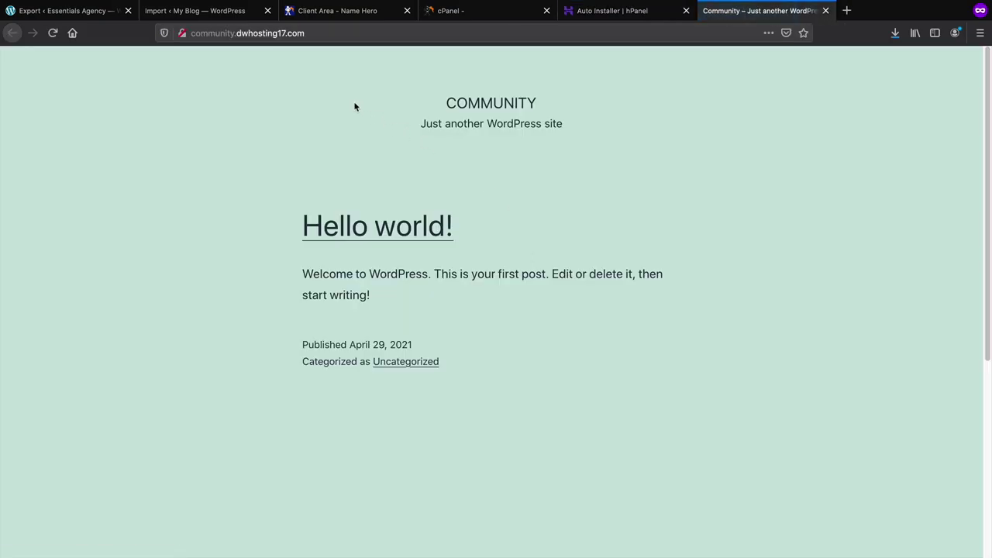
pyautogui.click(325, 33)
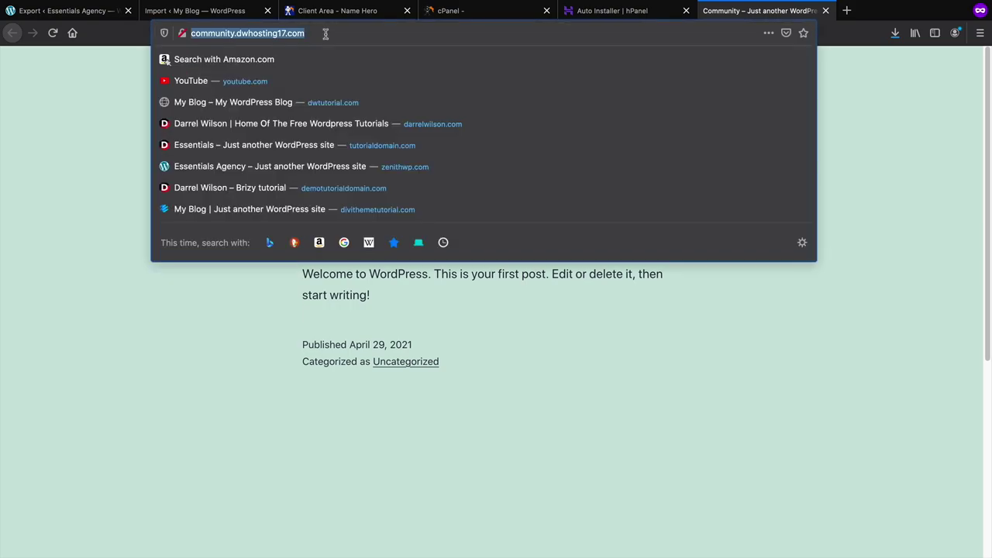
pyautogui.click(325, 33)
pyautogui.write('/wp-admin')
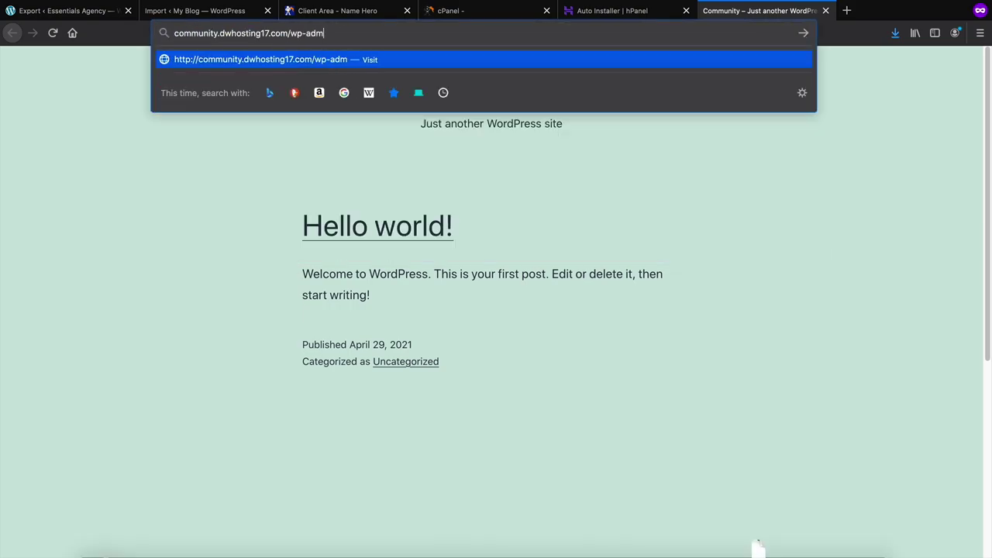
pyautogui.press('Return')
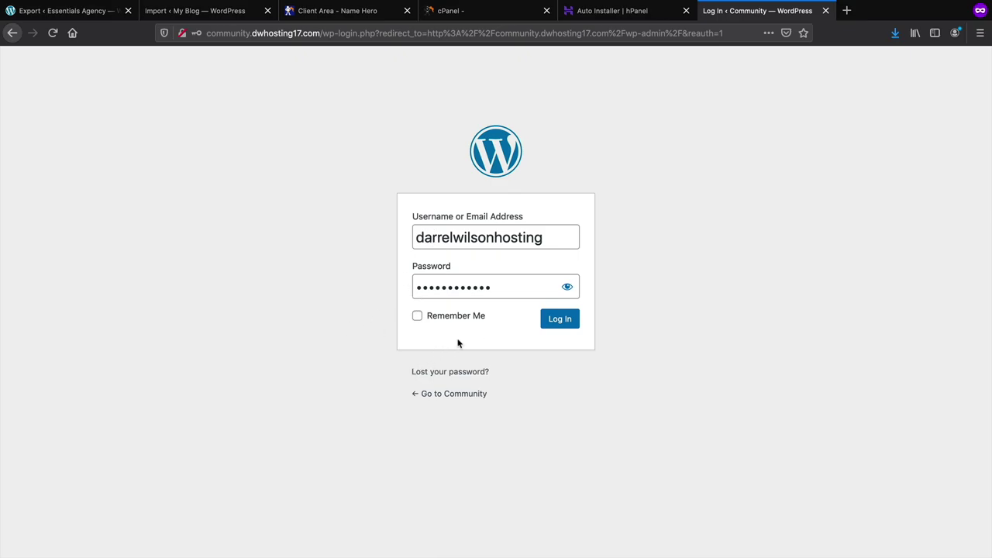
pyautogui.click(552, 321)
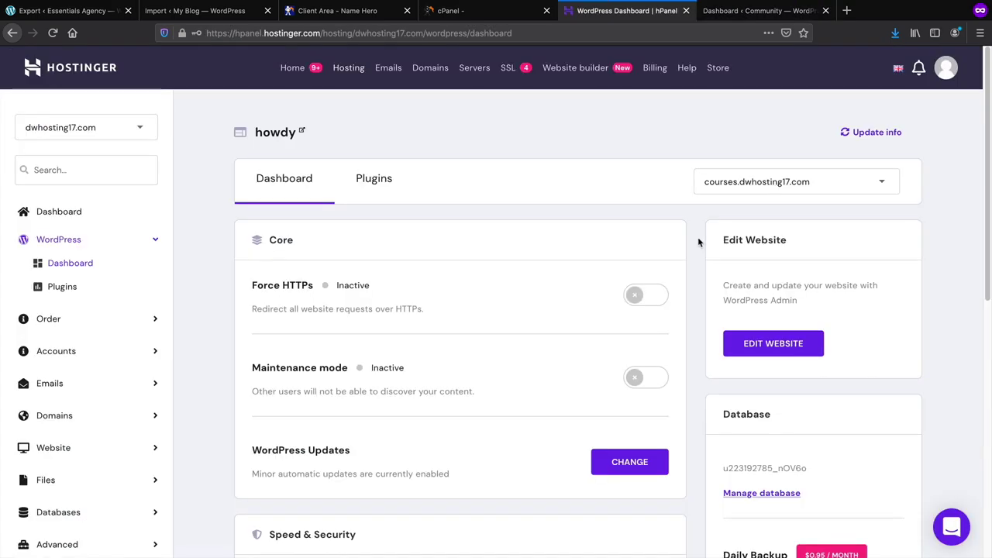
# Back in hPanel's WordPress overview, select the community.dwhosting17.com site
pyautogui.click(760, 11)
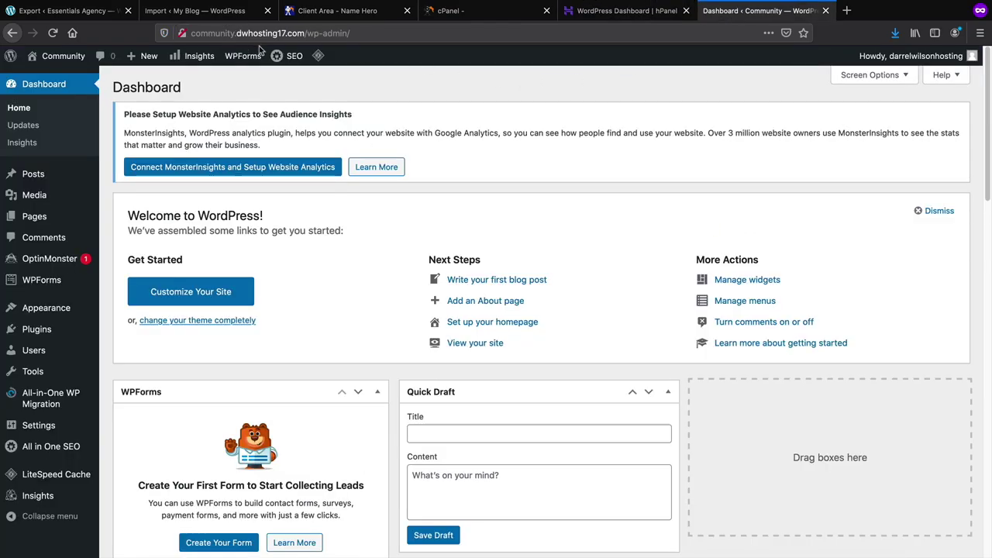
pyautogui.click(616, 12)
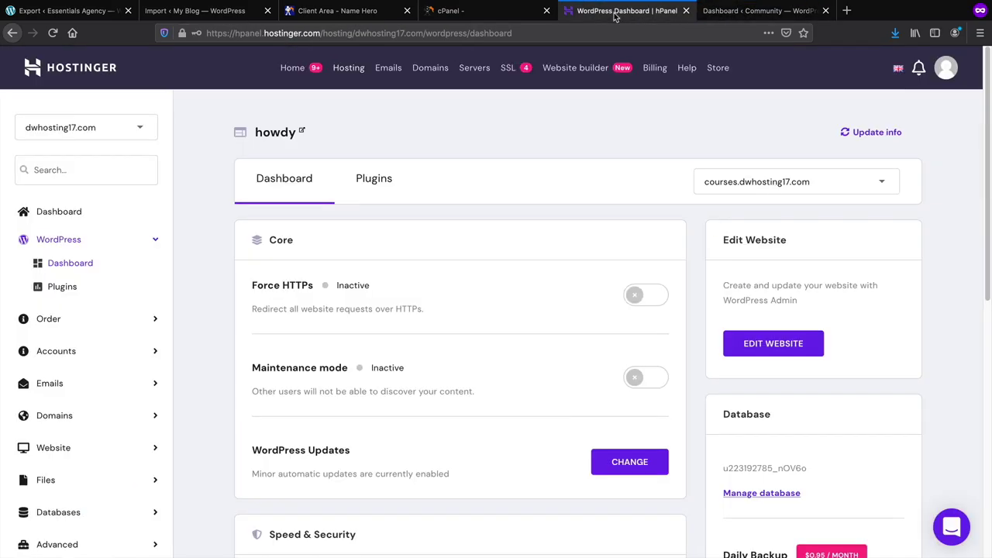
pyautogui.click(749, 182)
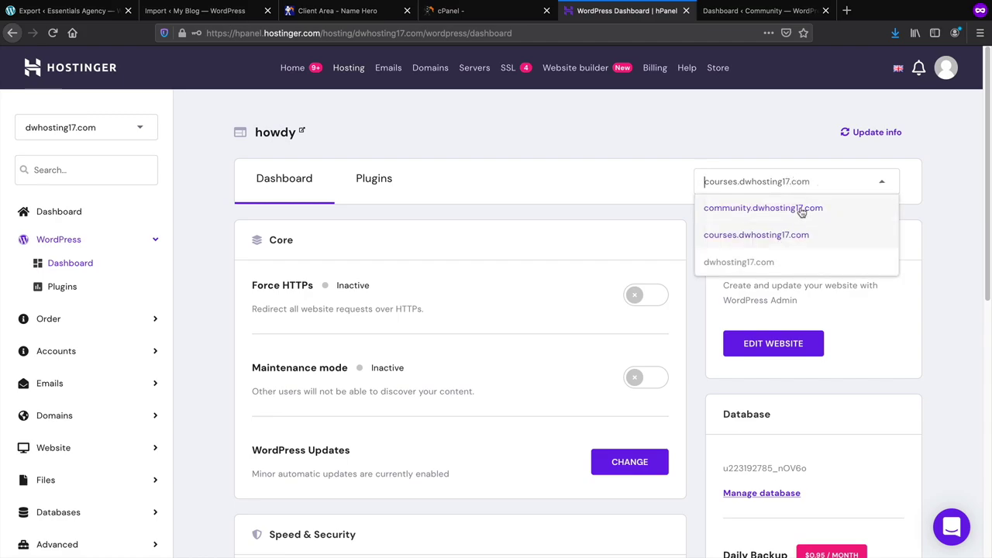
pyautogui.click(800, 208)
pyautogui.middleClick(714, 253)
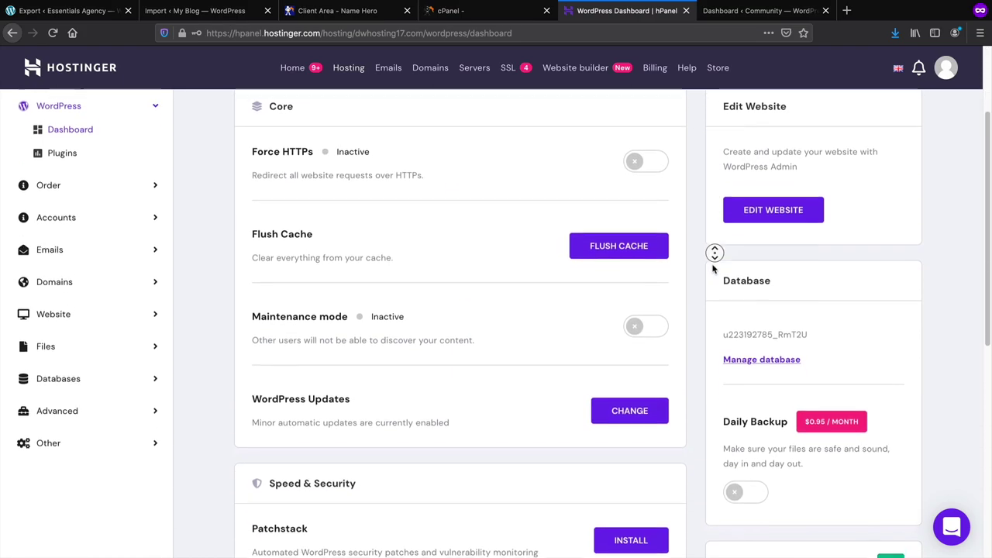
pyautogui.click(672, 256)
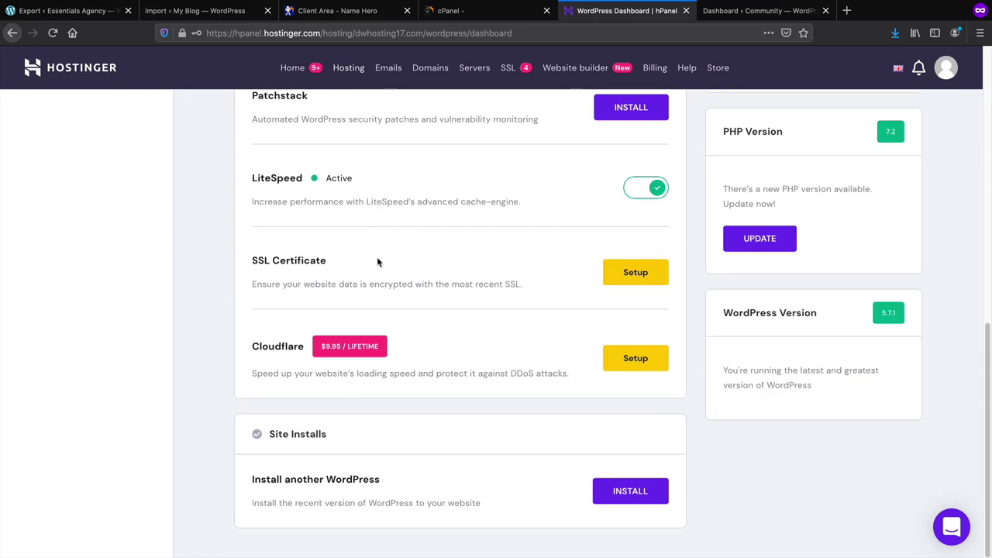
# Install an SSL certificate on community.dwhosting17.com and dismiss the success message
pyautogui.moveTo(258, 261); pyautogui.dragTo(312, 261)
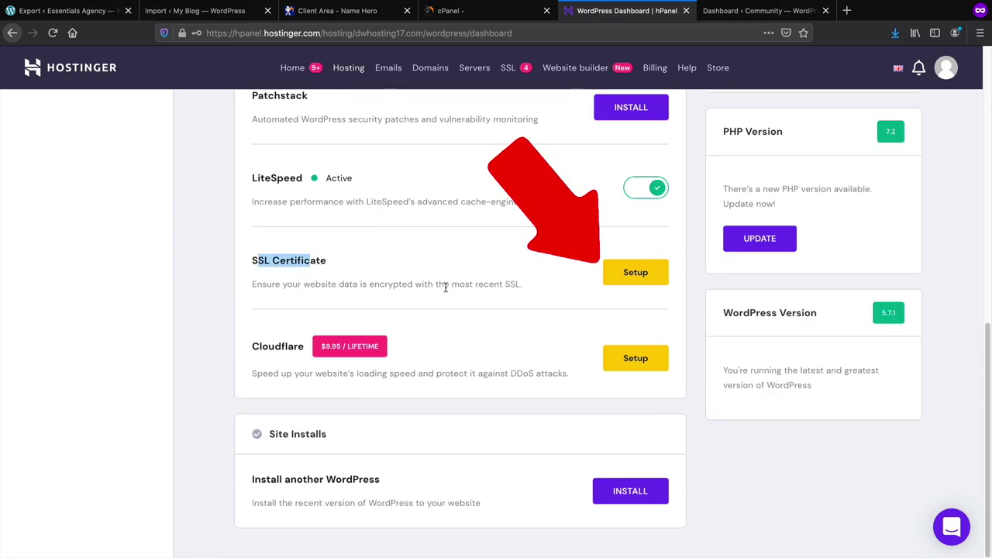
pyautogui.click(641, 277)
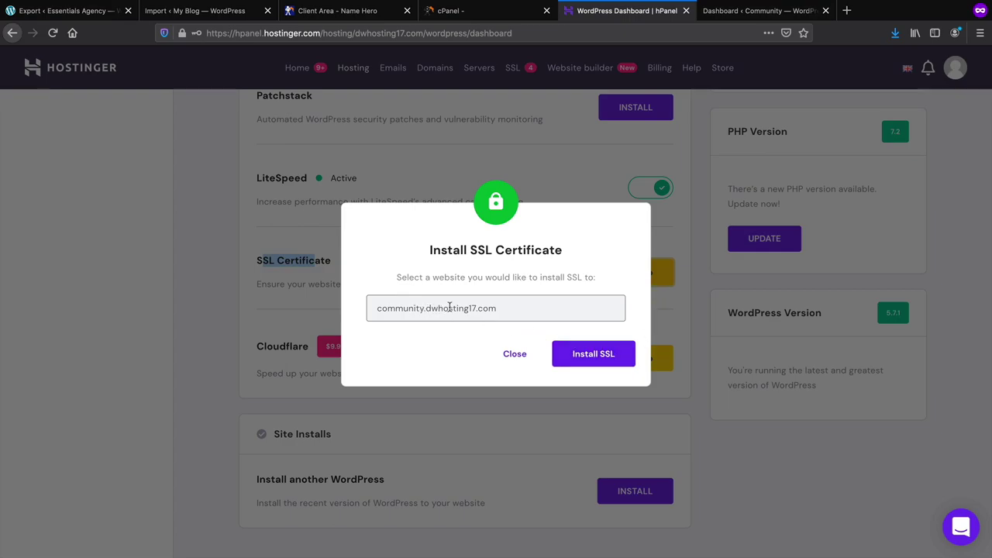
pyautogui.click(596, 357)
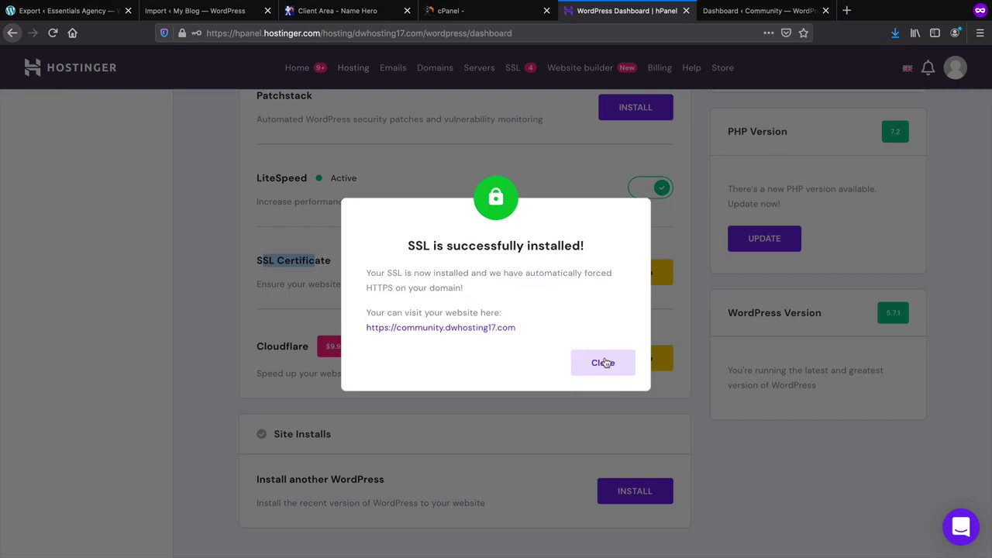
pyautogui.click(603, 363)
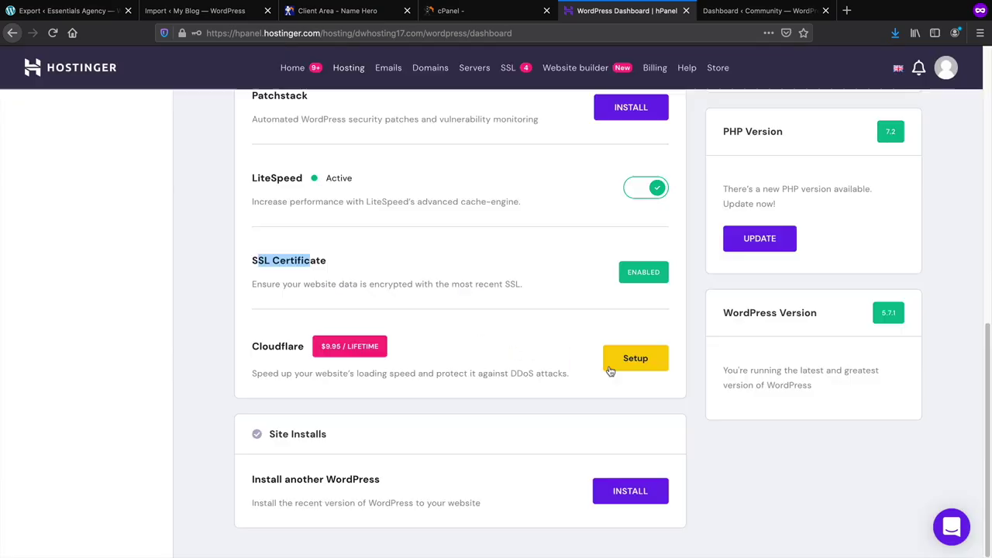
pyautogui.middleClick(696, 367)
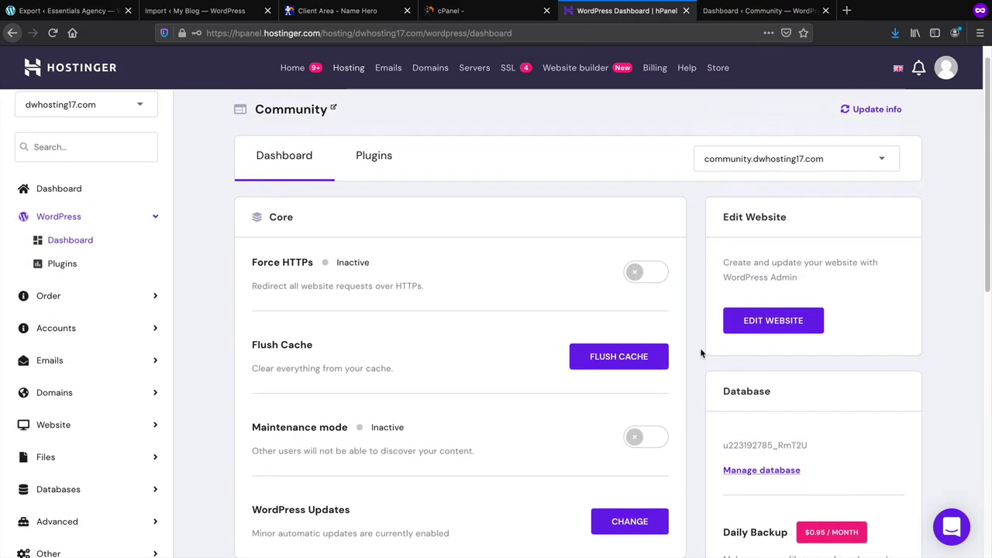
# Turn on Force HTTPS, then reload the Community site and check its secure connection
pyautogui.click(640, 272)
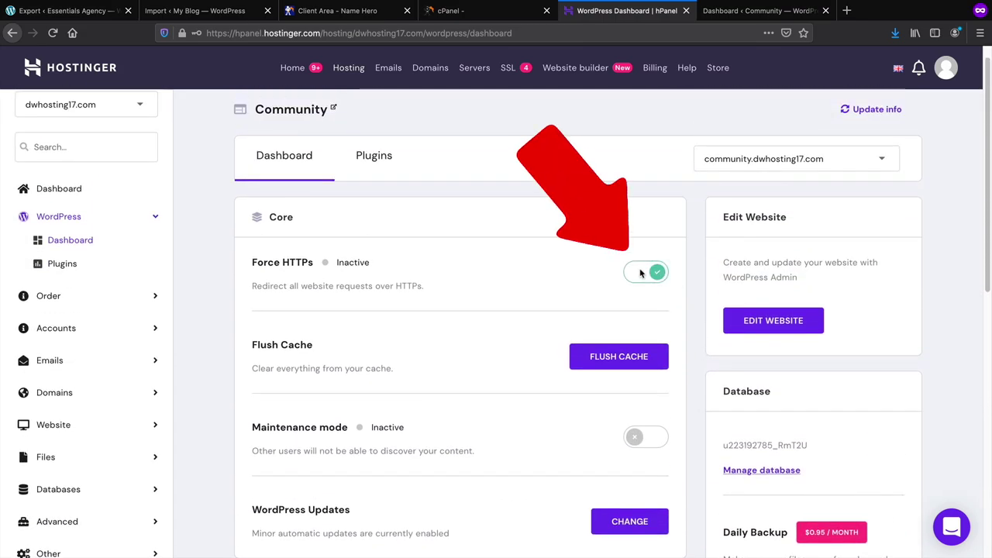
pyautogui.doubleClick(286, 262)
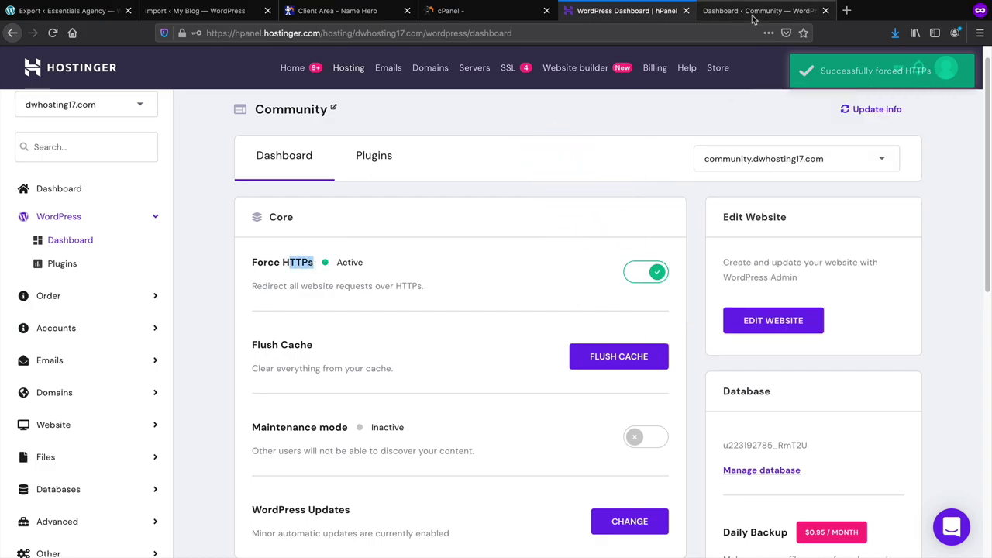
pyautogui.click(753, 17)
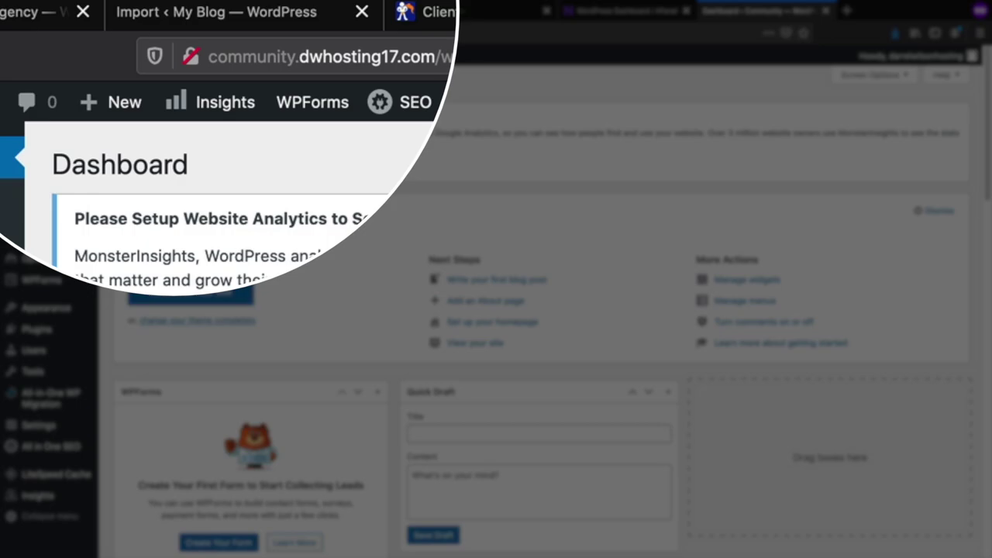
pyautogui.hotkey('ctrl', 'r')
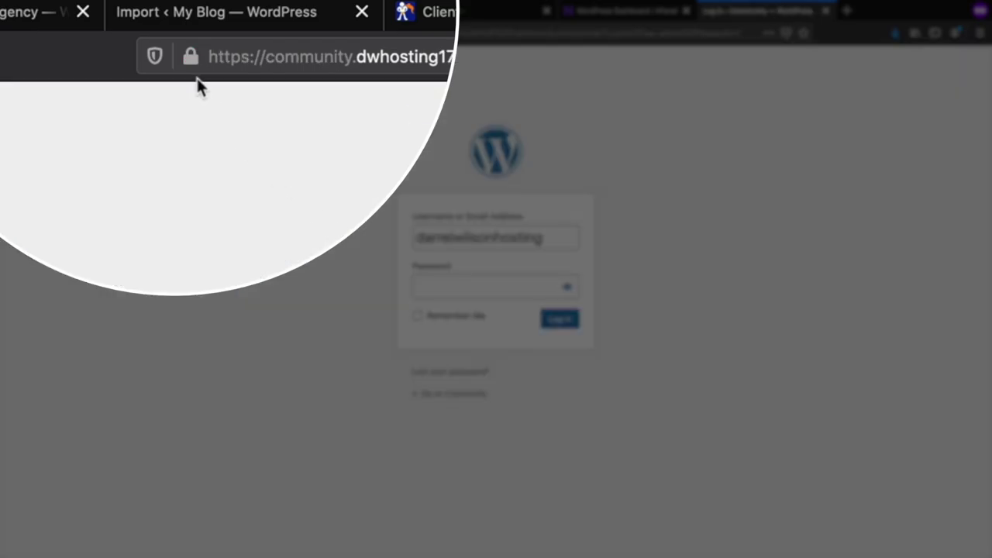
pyautogui.click(191, 58)
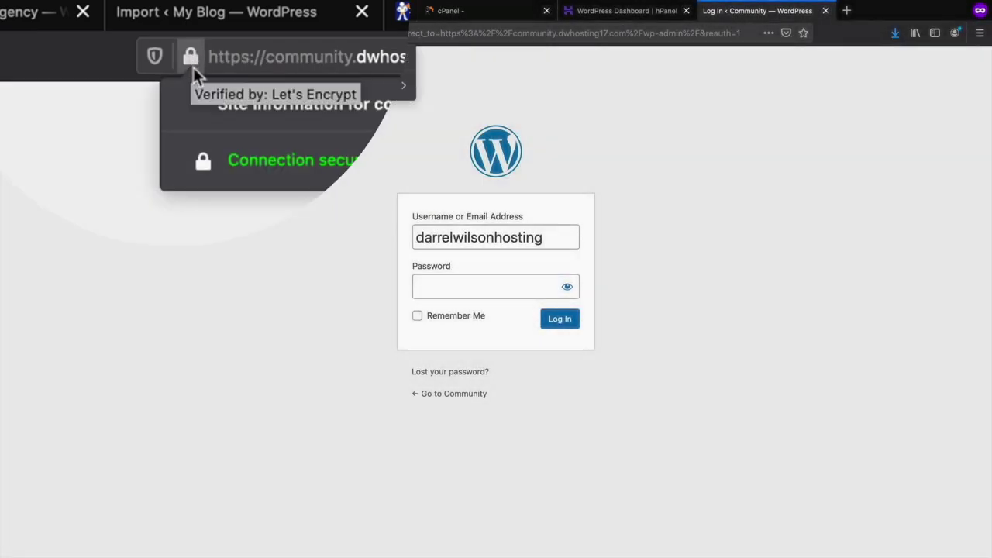
pyautogui.click(452, 283)
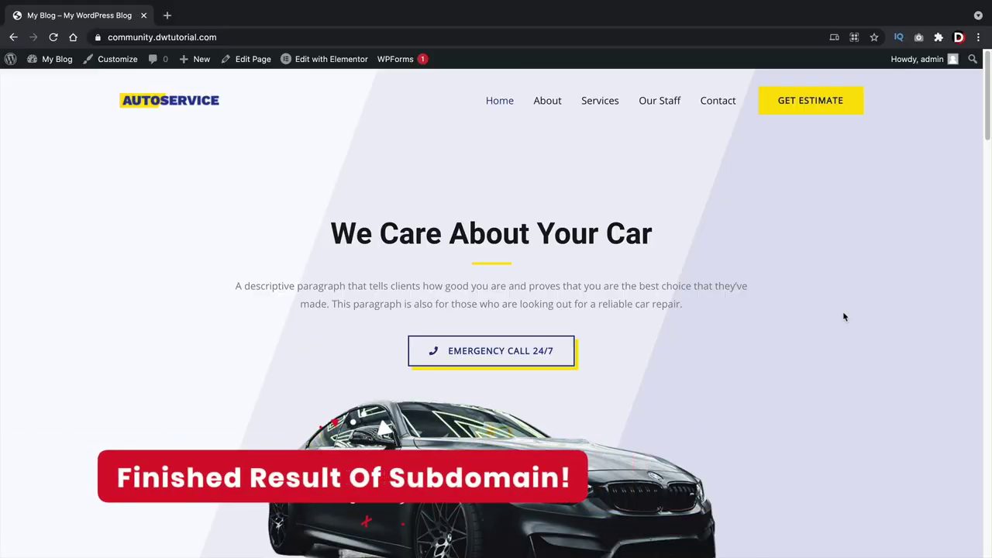
# Visit the About, Services and Our Staff pages, then return Home
pyautogui.click(558, 104)
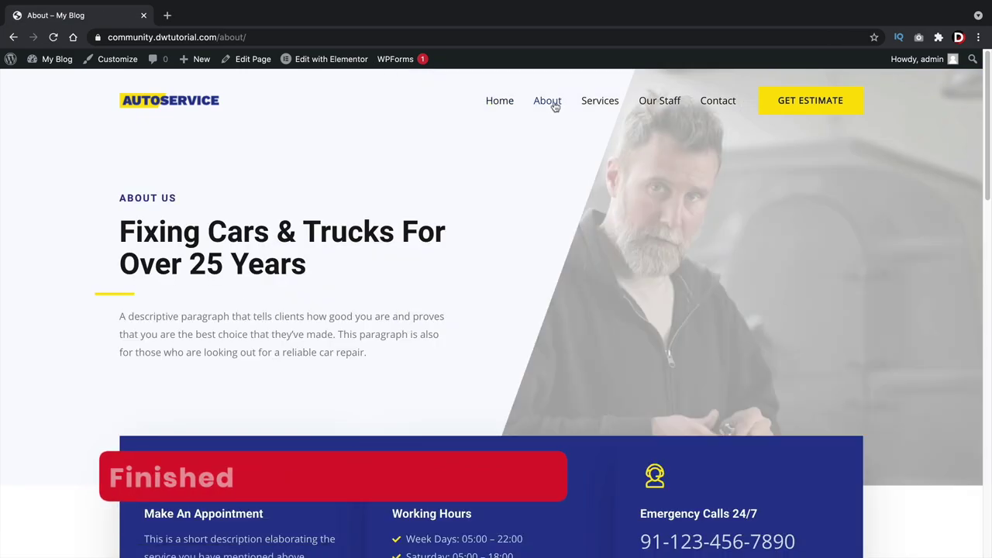
pyautogui.click(599, 110)
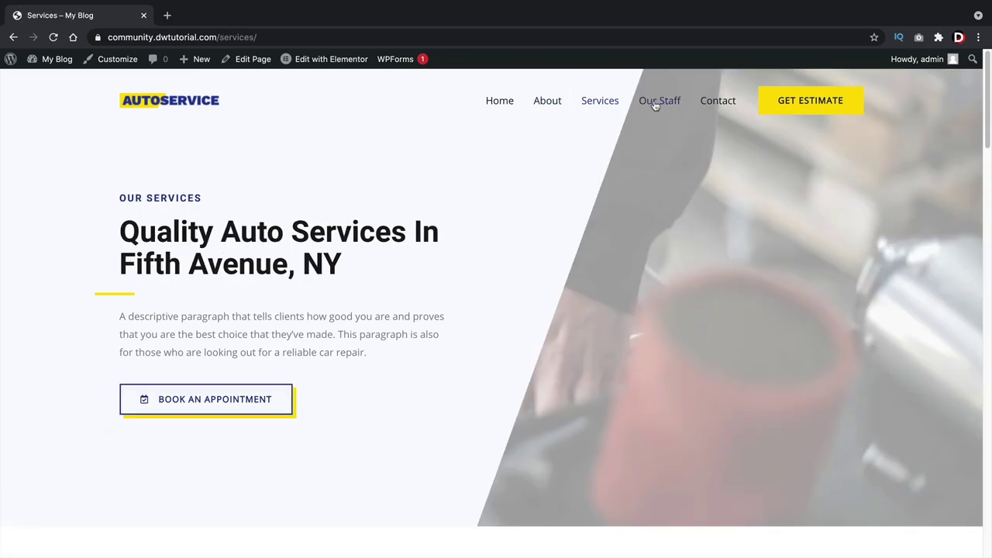
pyautogui.click(655, 105)
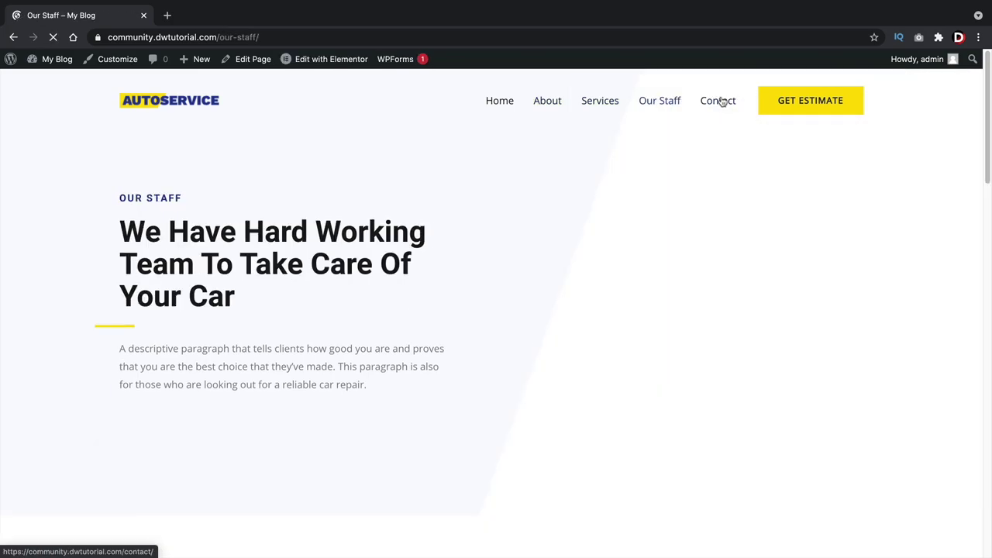
pyautogui.click(500, 108)
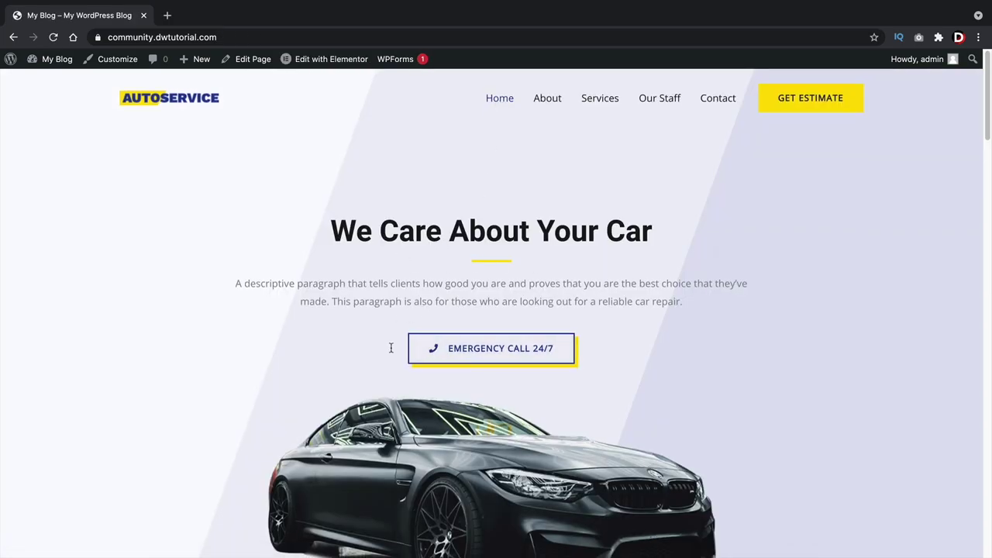
# Open the Get Estimate page twice, going back to the community home page each time
pyautogui.click(804, 103)
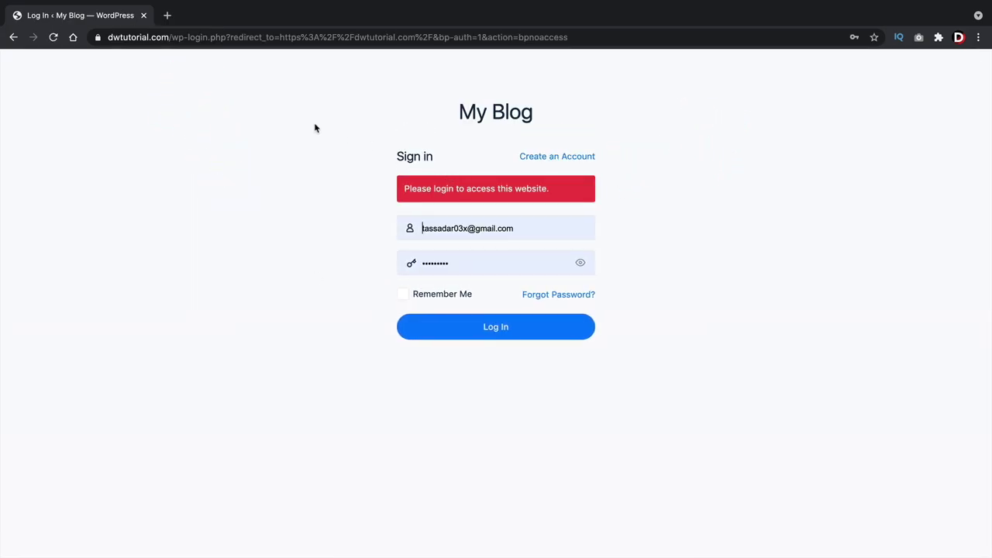
pyautogui.moveTo(172, 38); pyautogui.dragTo(97, 37)
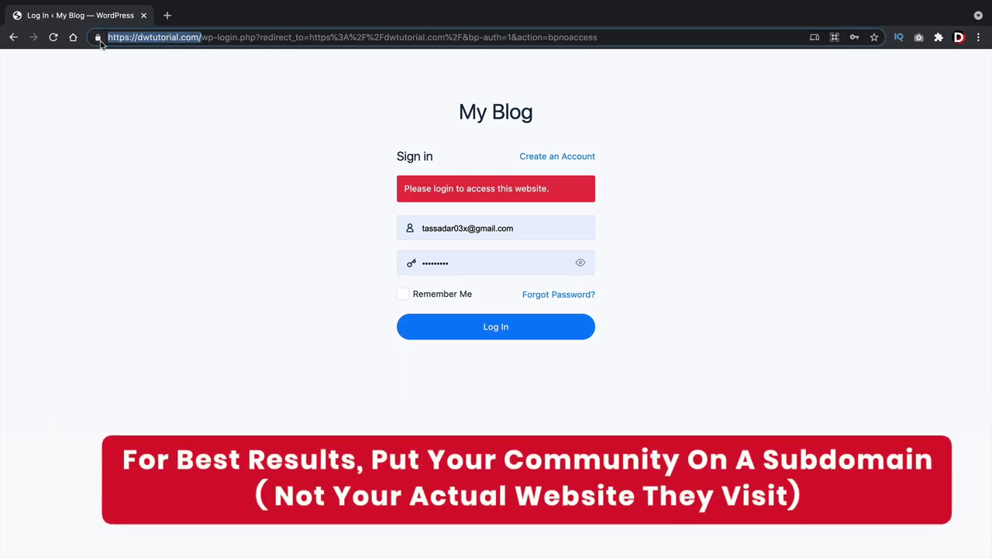
pyautogui.click(13, 38)
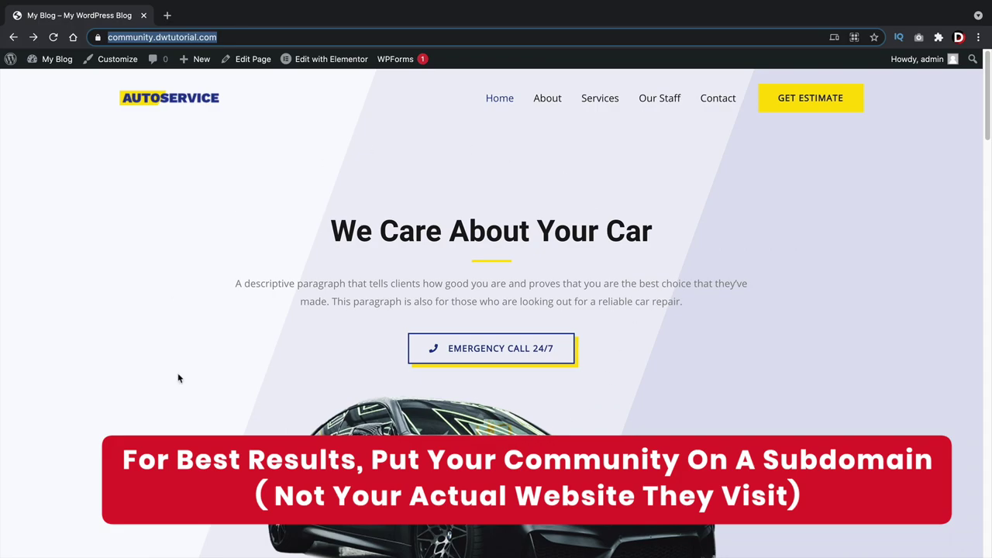
pyautogui.click(785, 106)
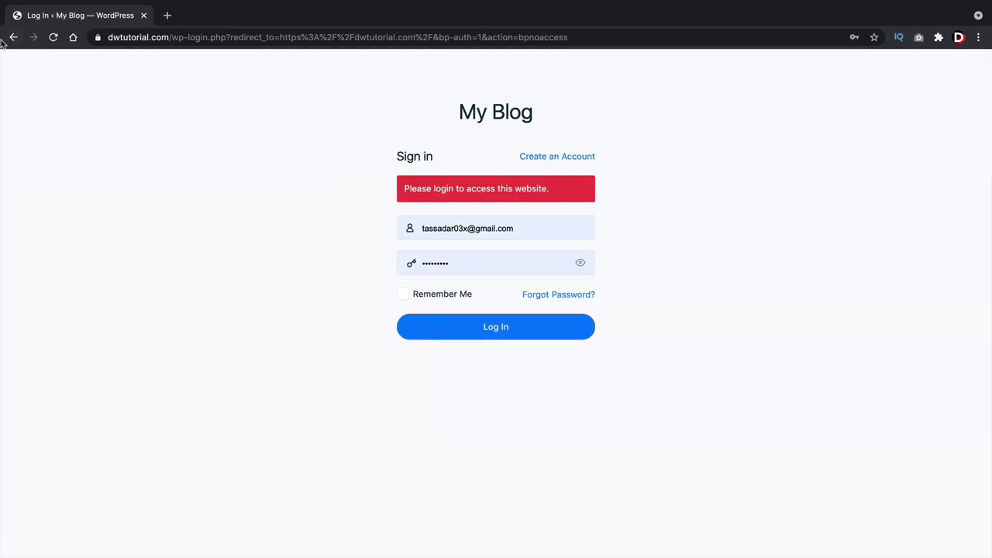
pyautogui.click(12, 38)
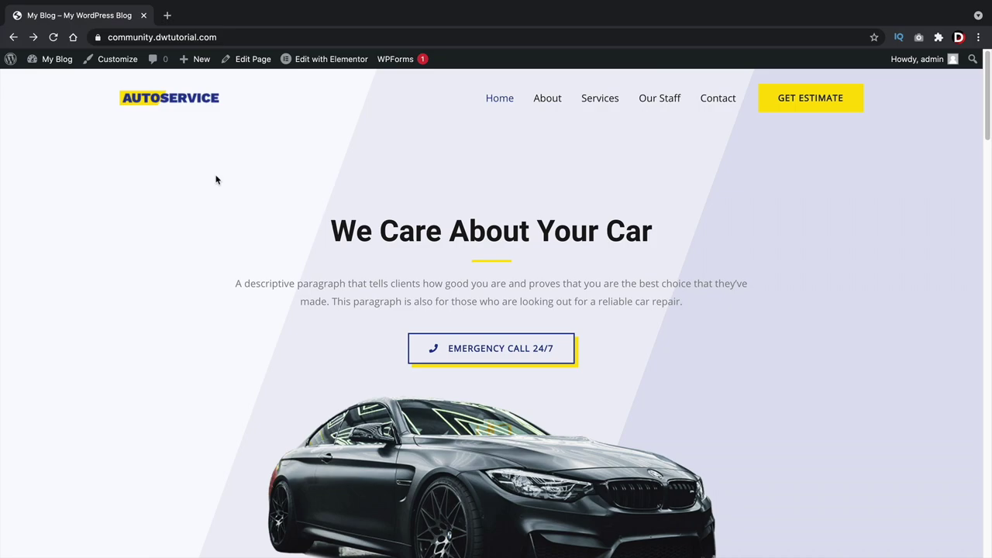